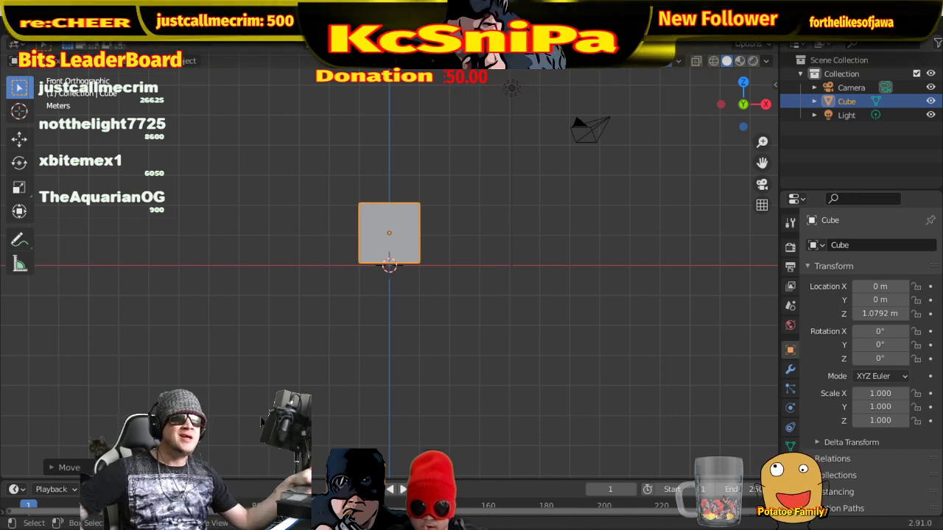
- Hide the camera and light, then select the cube and show its material properties
middle_click_drag(542, 289, 476, 320)
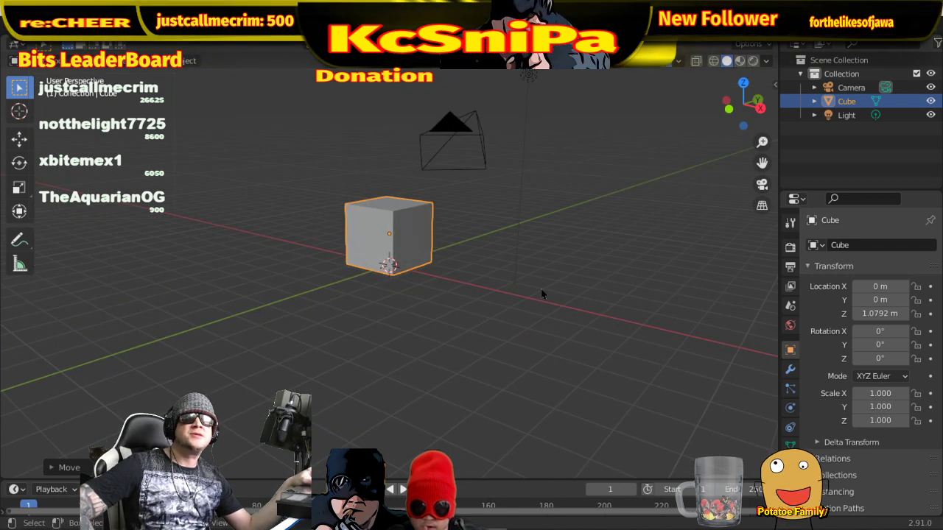
left_click_drag(407, 174, 592, 74)
key("h")
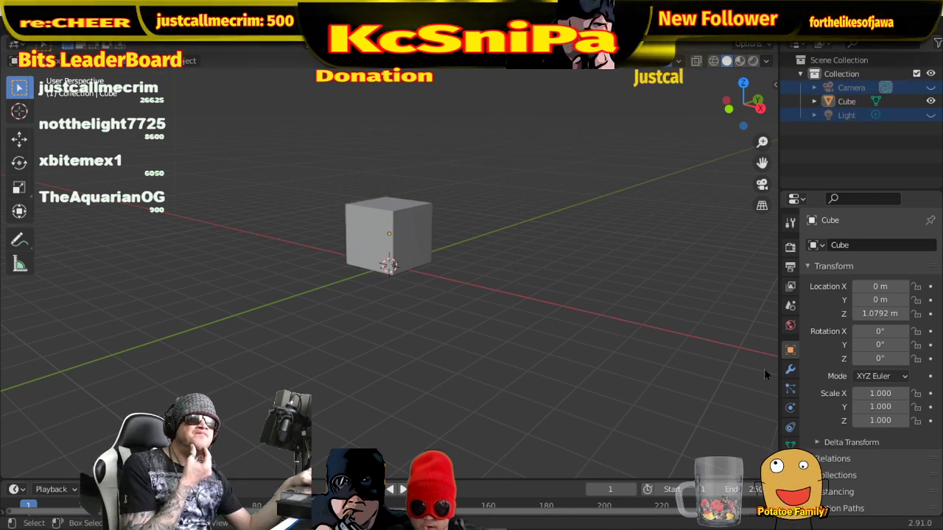
left_click(403, 224)
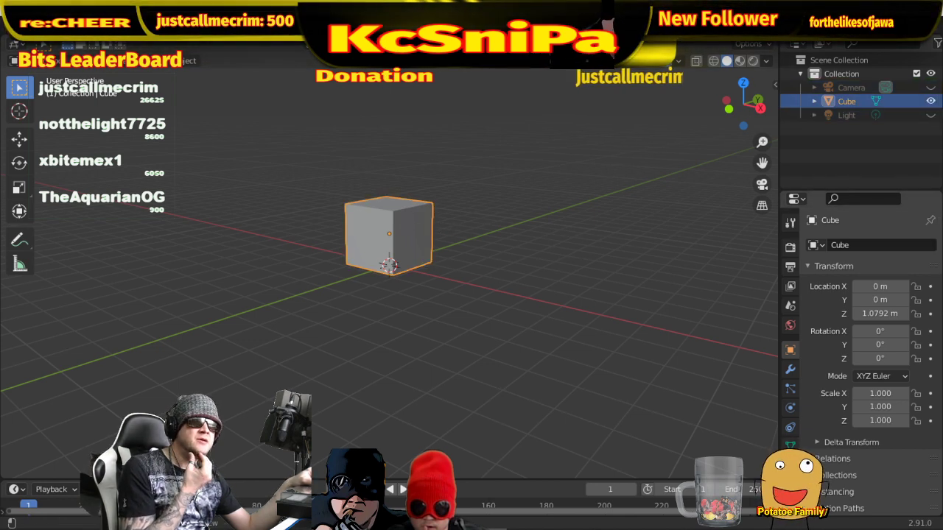
left_click(790, 445)
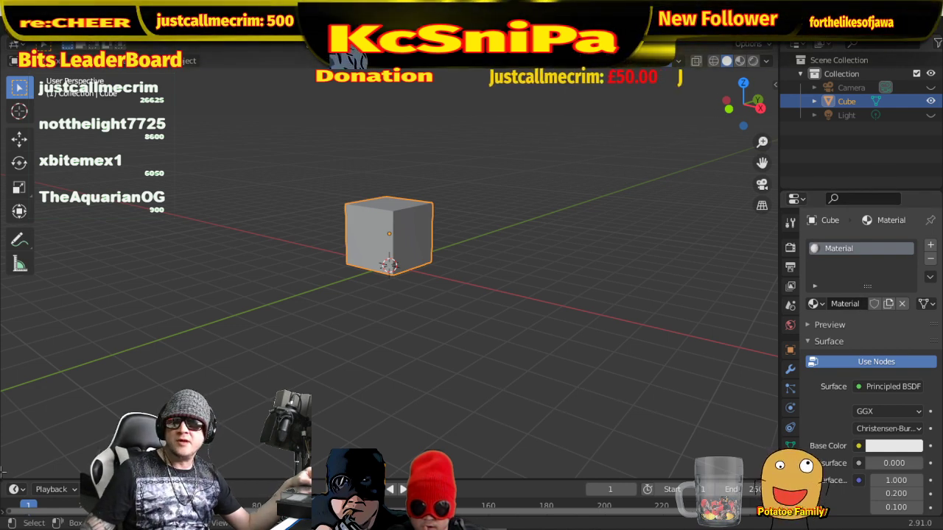
- Split the 3D view and turn the left area into a Shader Editor framed on the material nodes
left_click_drag(4, 475, 293, 449)
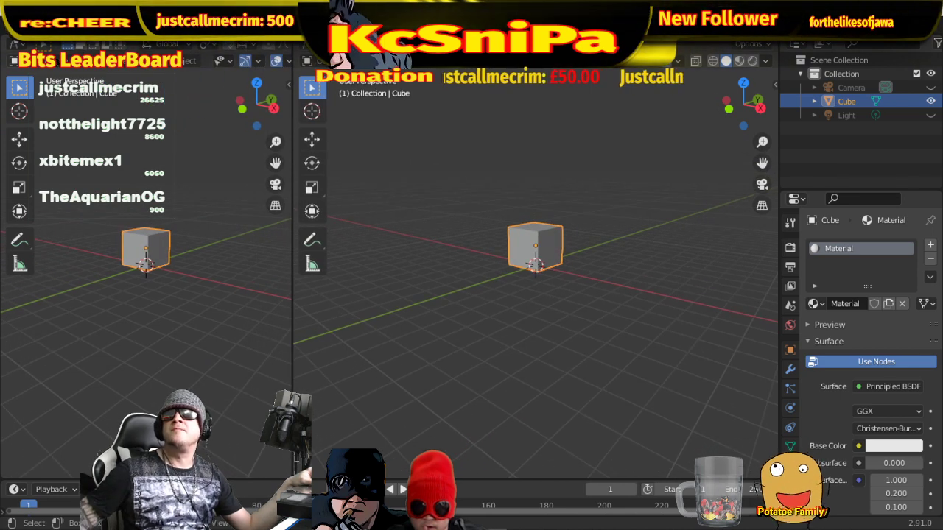
left_click(16, 45)
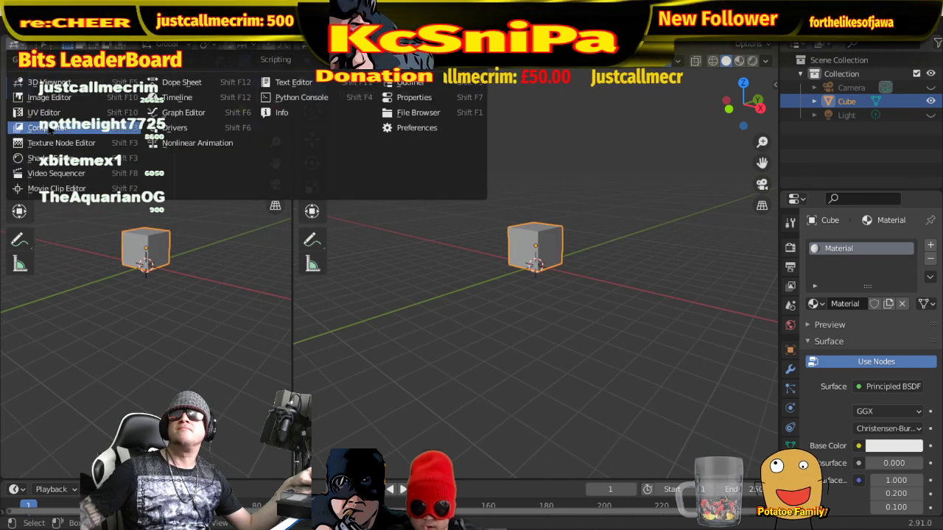
left_click(75, 160)
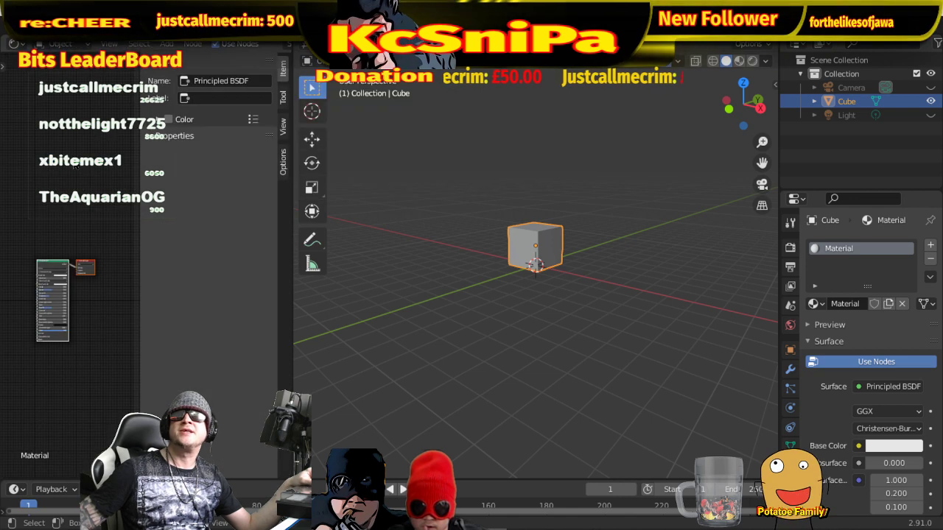
left_click_drag(140, 274, 273, 273)
scroll(127, 284, "up", 5)
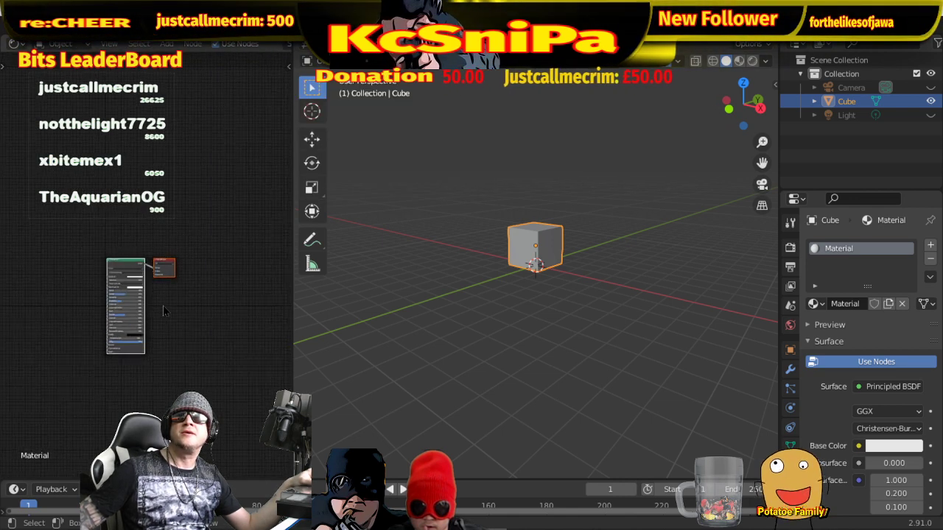
middle_click_drag(187, 341, 27, 247)
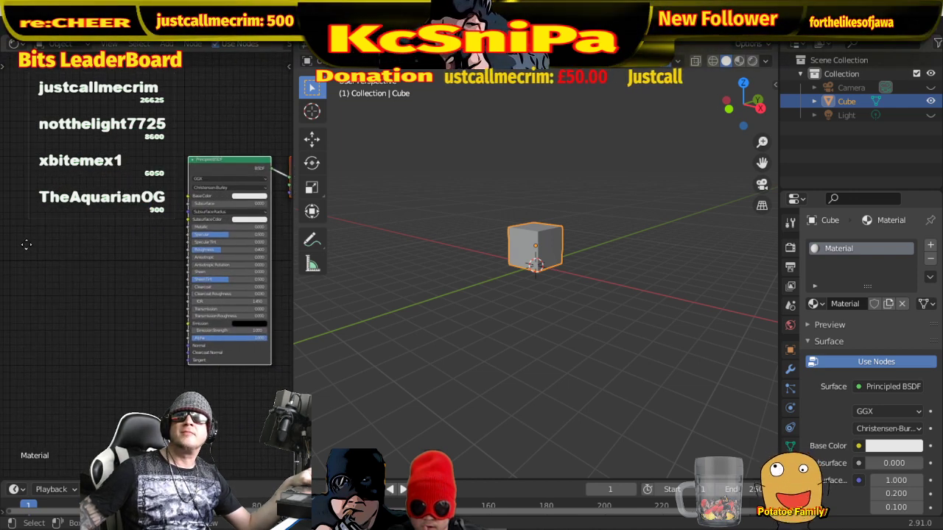
- Add an Image Texture node beside the Principled BSDF and duplicate it further down
left_click(167, 44)
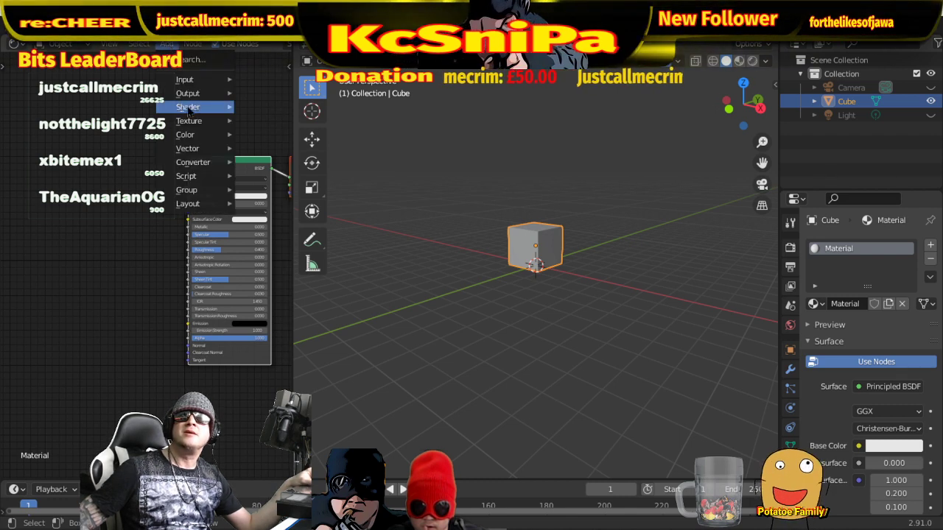
mouse_move(197, 123)
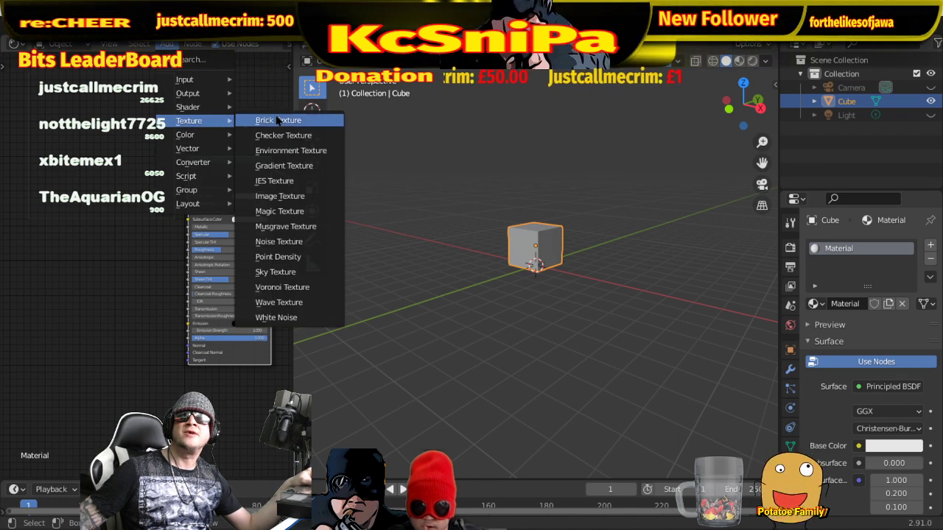
left_click(295, 204)
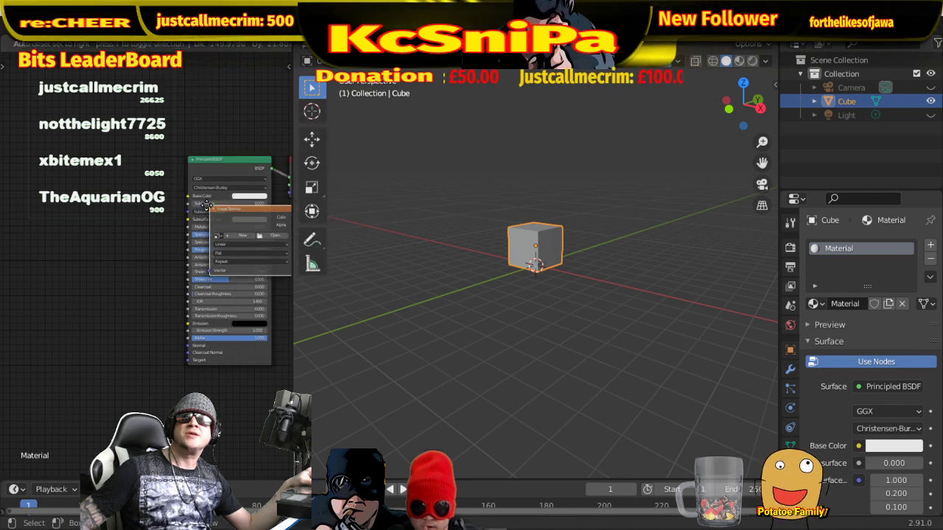
left_click(58, 140)
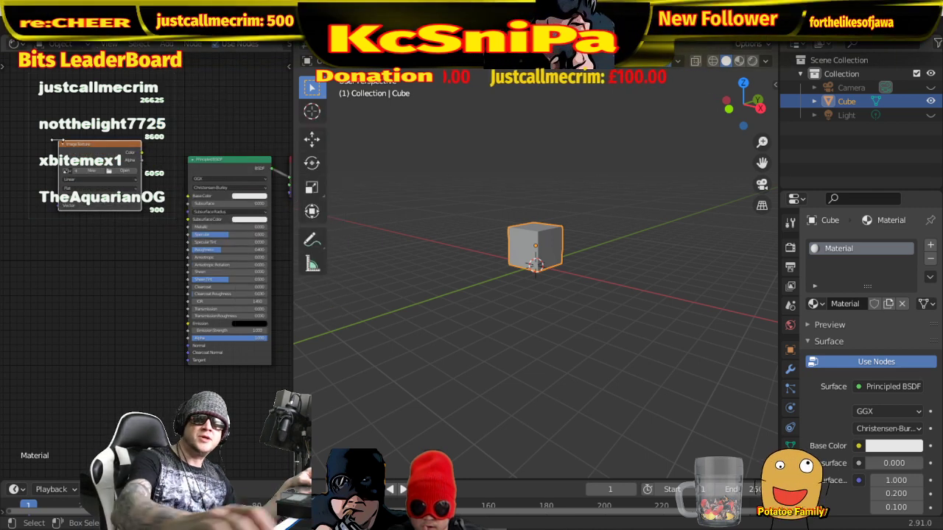
left_click_drag(59, 141, 53, 233)
key("shift+d")
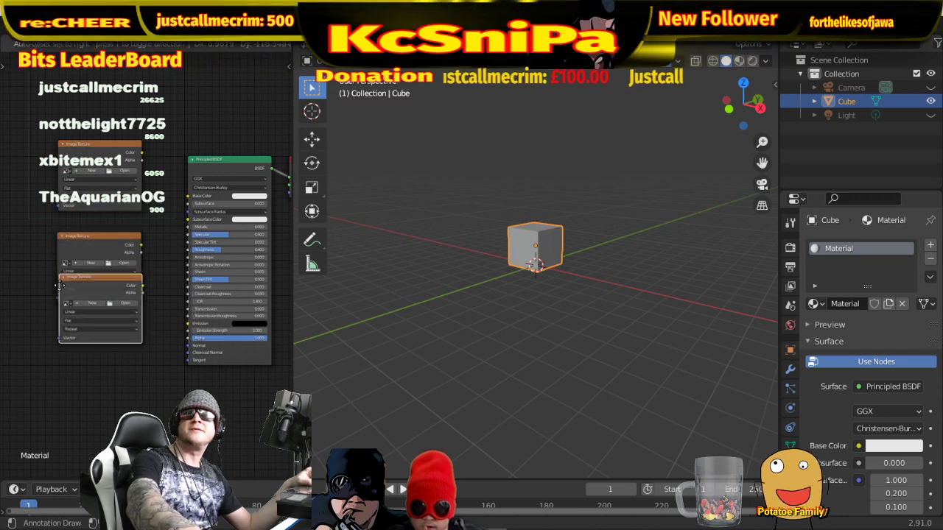
left_click(55, 330)
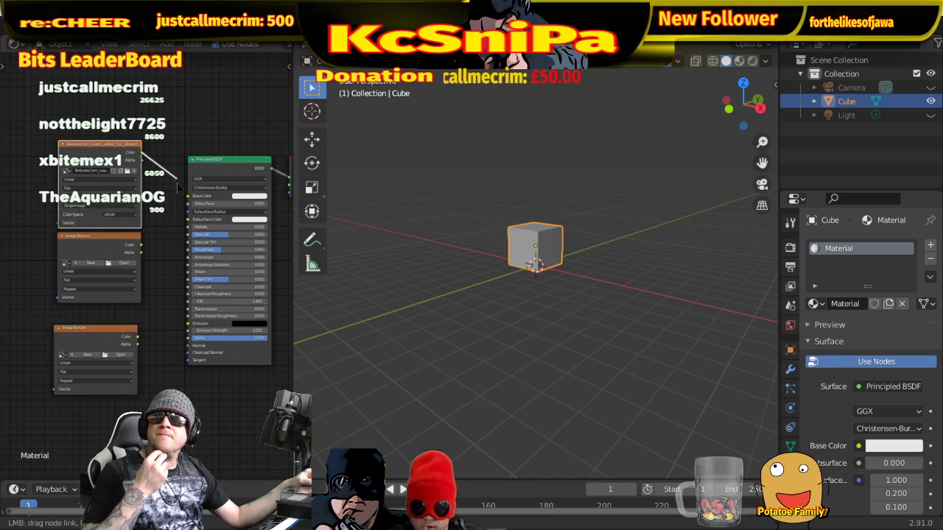
- Connect the image texture's Color to Base Color and view the cube in Material Preview
left_click_drag(141, 152, 190, 196)
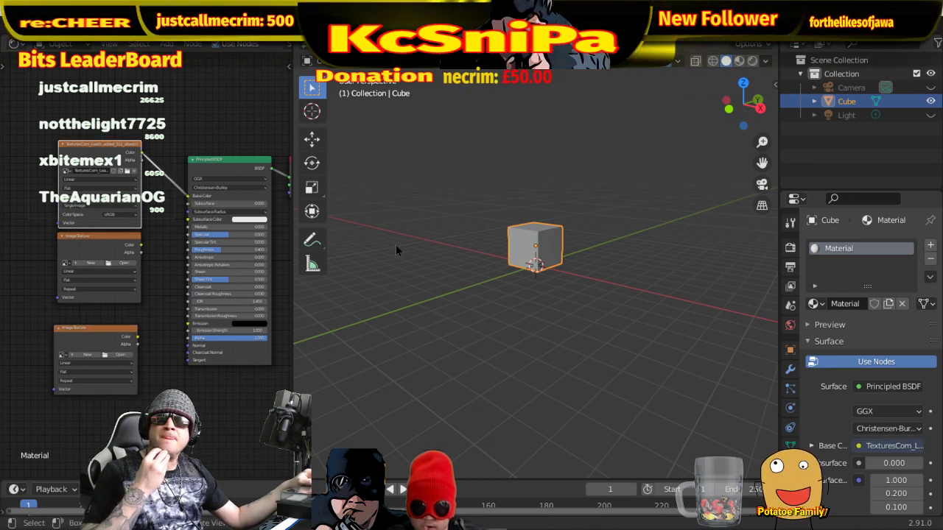
scroll(639, 288, "up", 3)
scroll(648, 280, "up", 3)
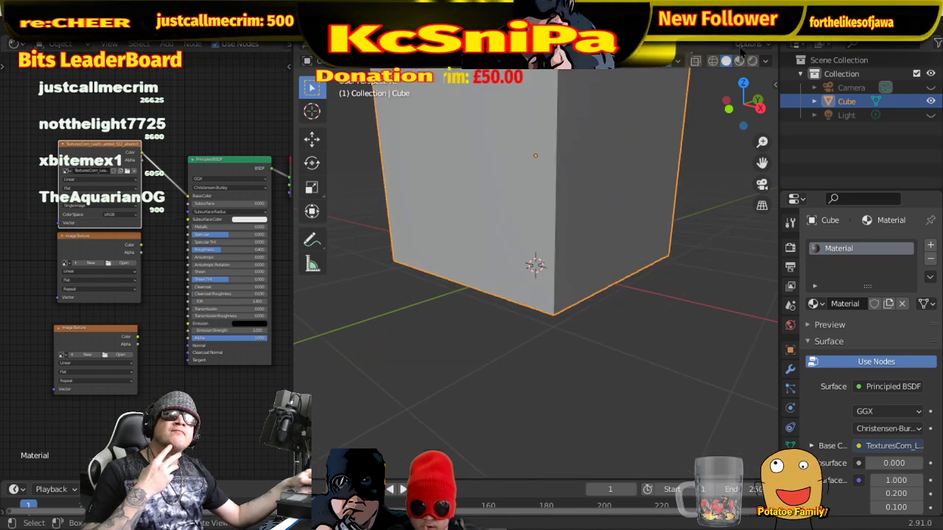
scroll(740, 62, "down", 3)
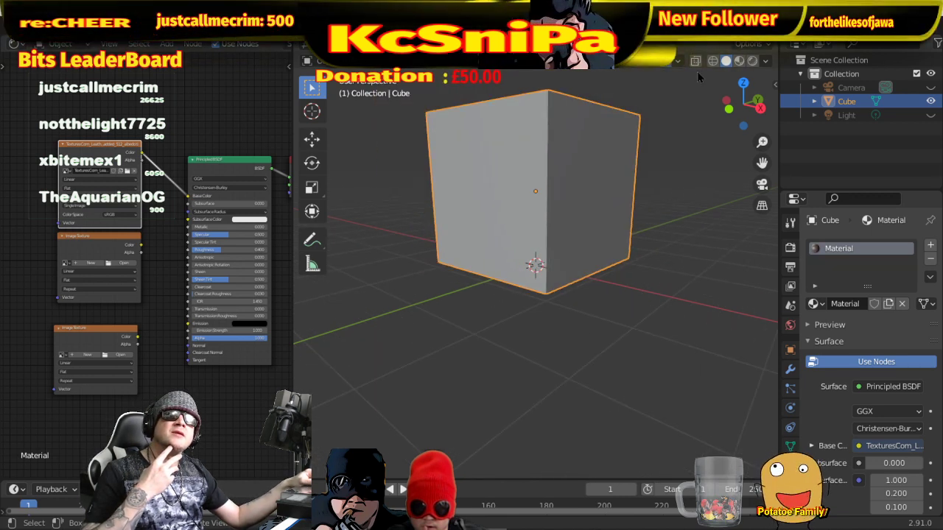
left_click(739, 61)
middle_click_drag(697, 166, 590, 243)
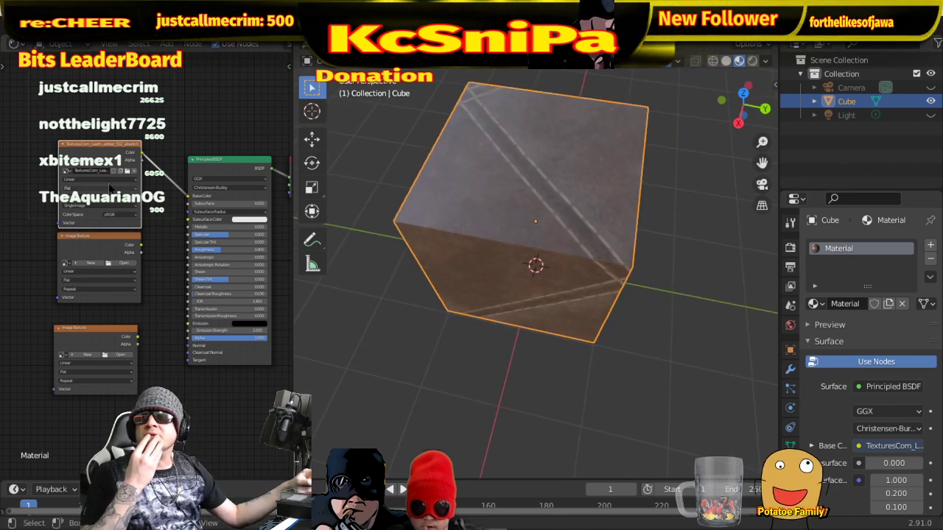
- Try Box projection on the image texture, then reopen its projection options
left_click(96, 189)
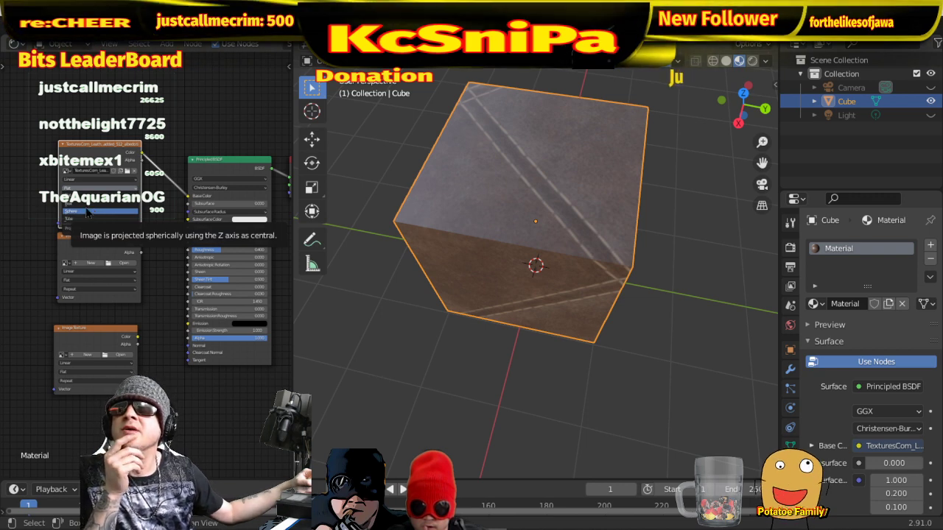
left_click(87, 206)
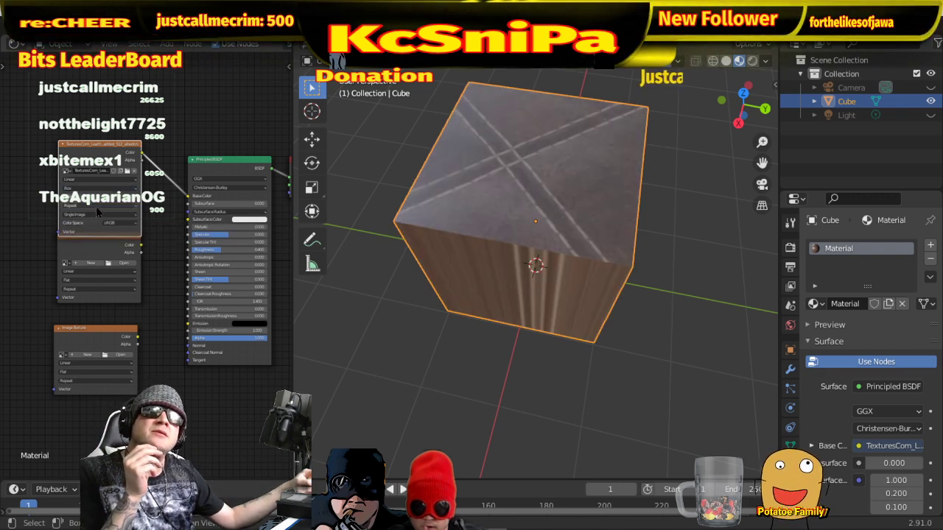
middle_click_drag(549, 327, 221, 206)
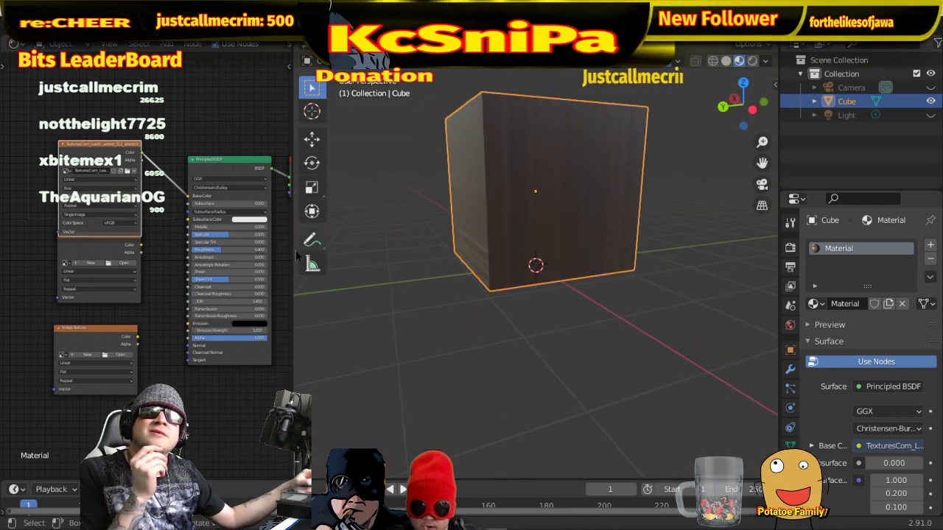
left_click(81, 188)
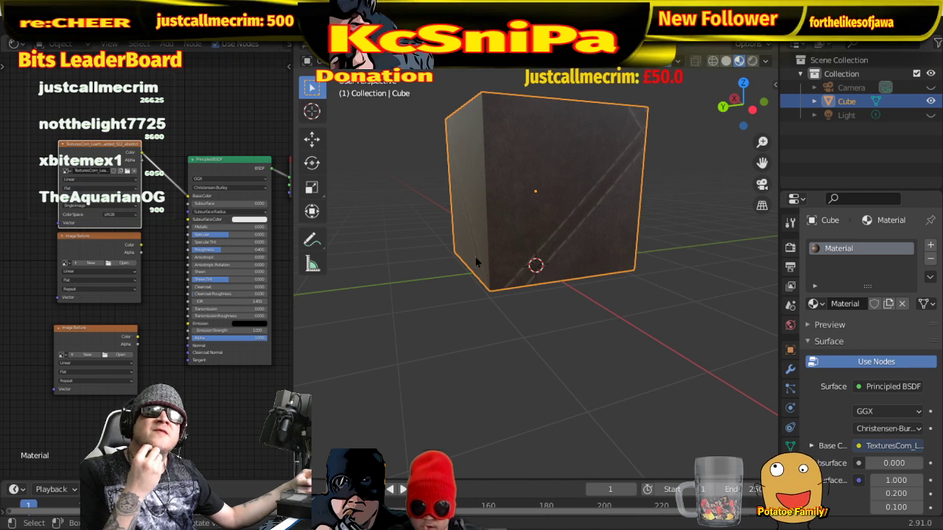
middle_click_drag(475, 256, 537, 221)
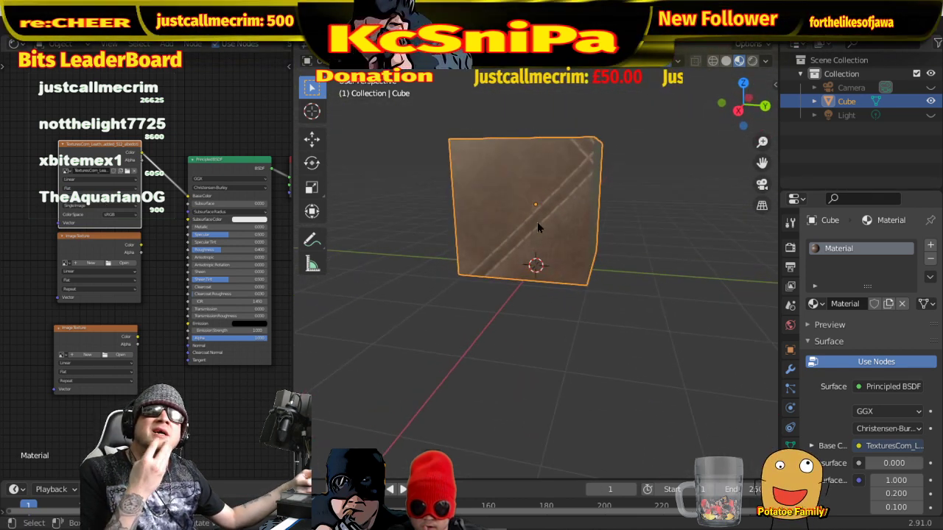
- Give the cube flat shading and keep the image texture projection on Flat
right_click(548, 185)
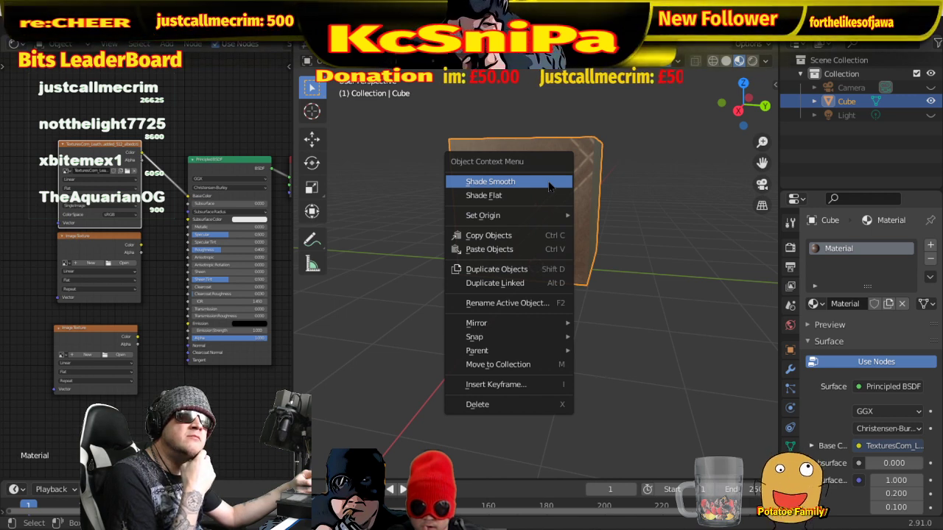
left_click(530, 195)
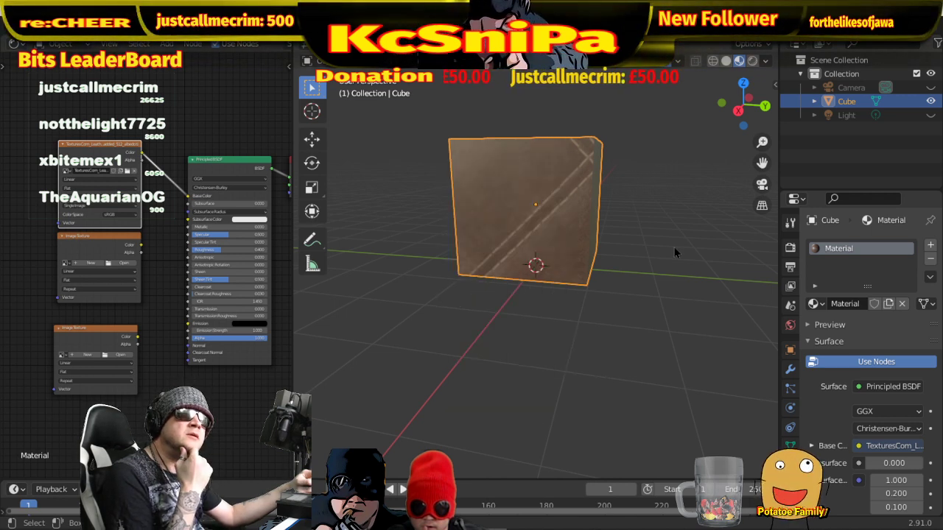
left_click(675, 253)
left_click(559, 217)
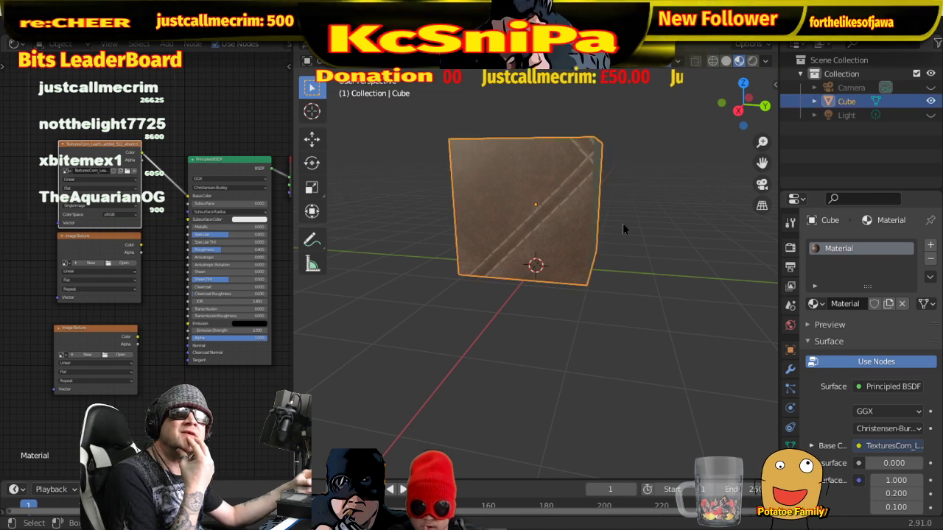
middle_click_drag(622, 223, 713, 267)
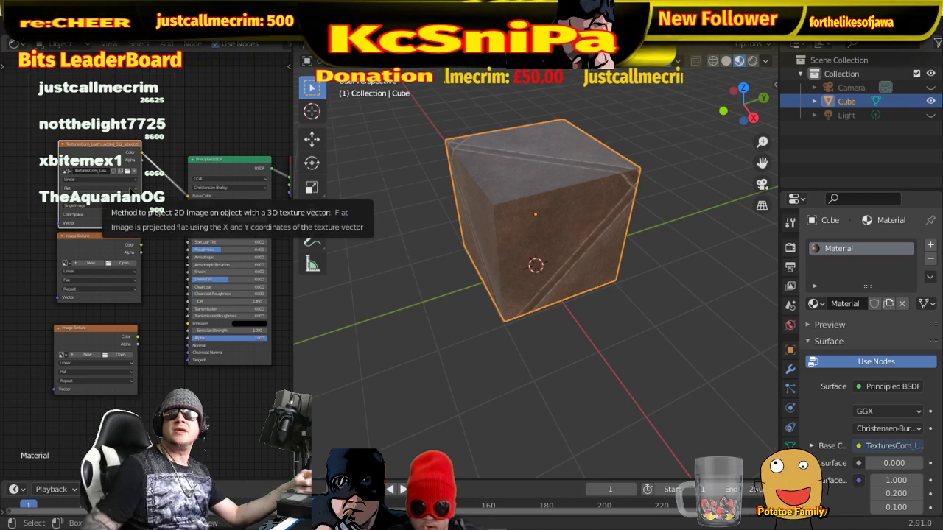
left_click(131, 189)
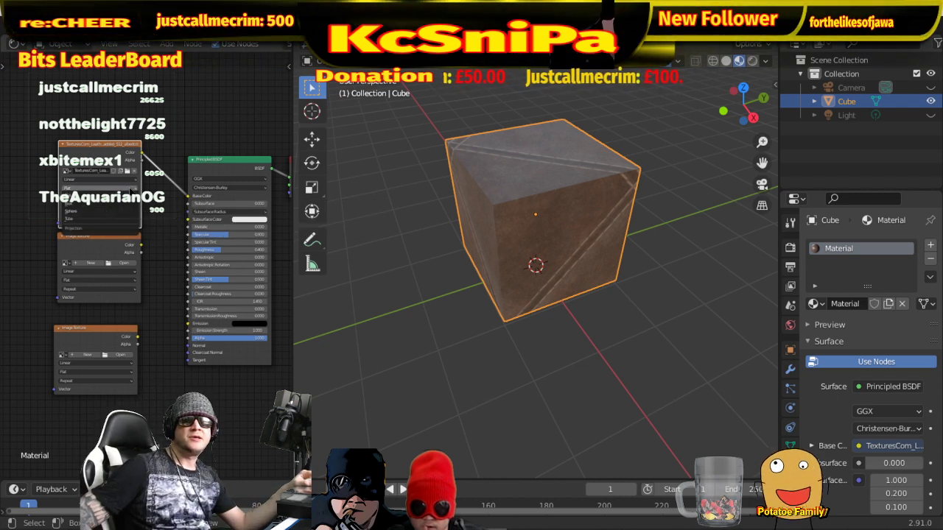
left_click(131, 190)
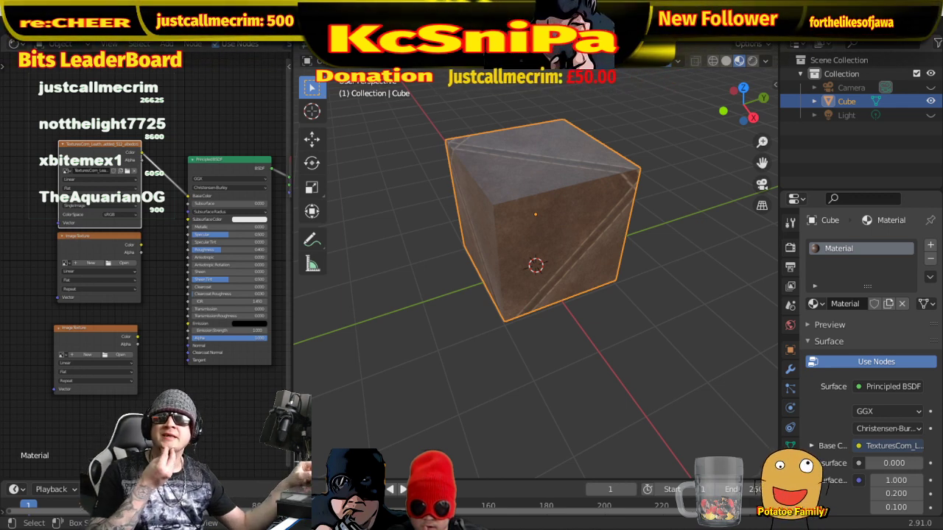
- Load a roughness image into the second texture, link it to Roughness, and set Non-Color
left_click(130, 265)
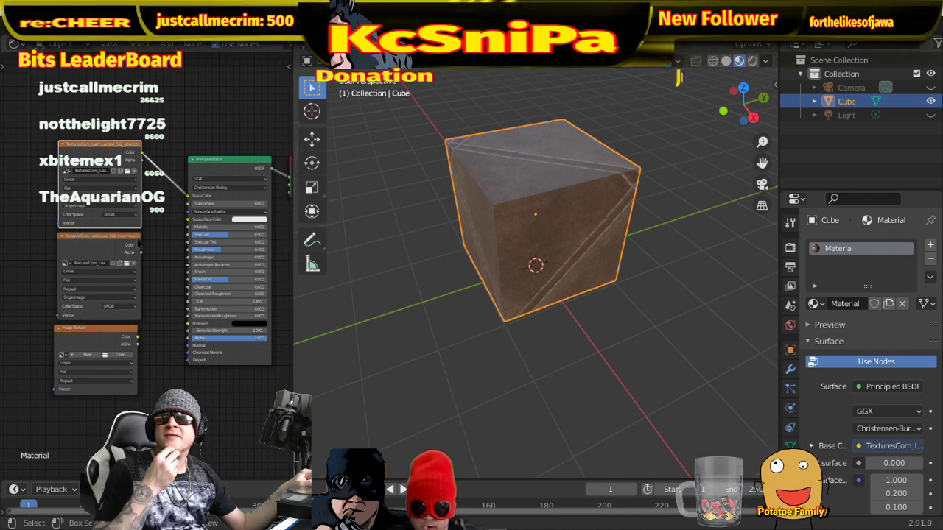
left_click_drag(140, 245, 188, 250)
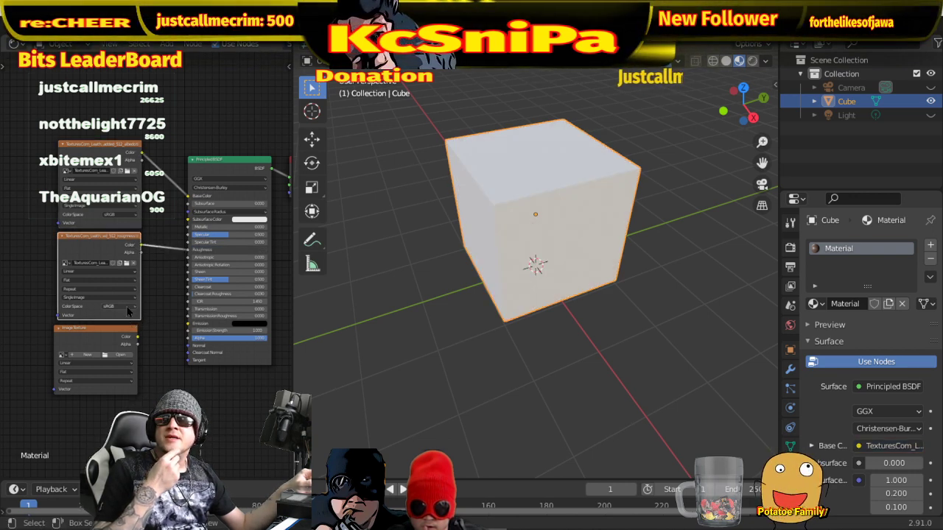
left_click(118, 306)
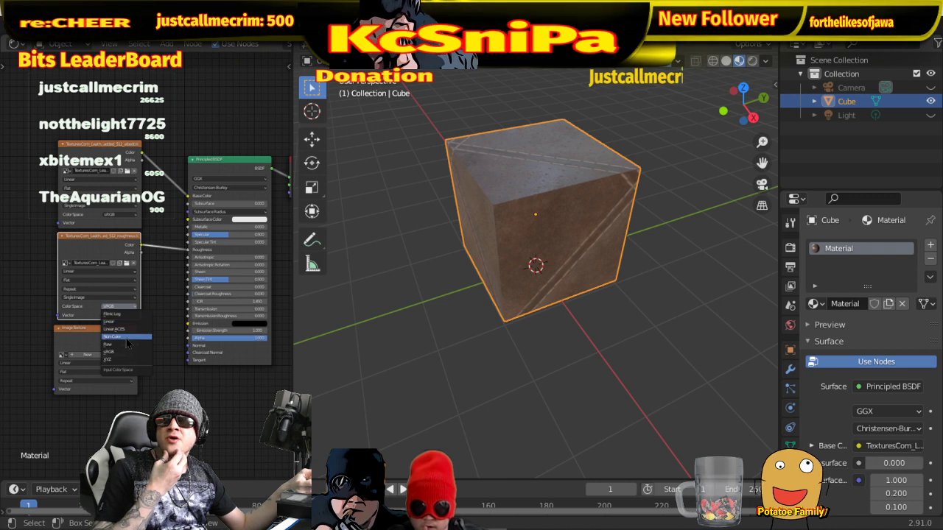
left_click(112, 337)
scroll(631, 302, "up", 3)
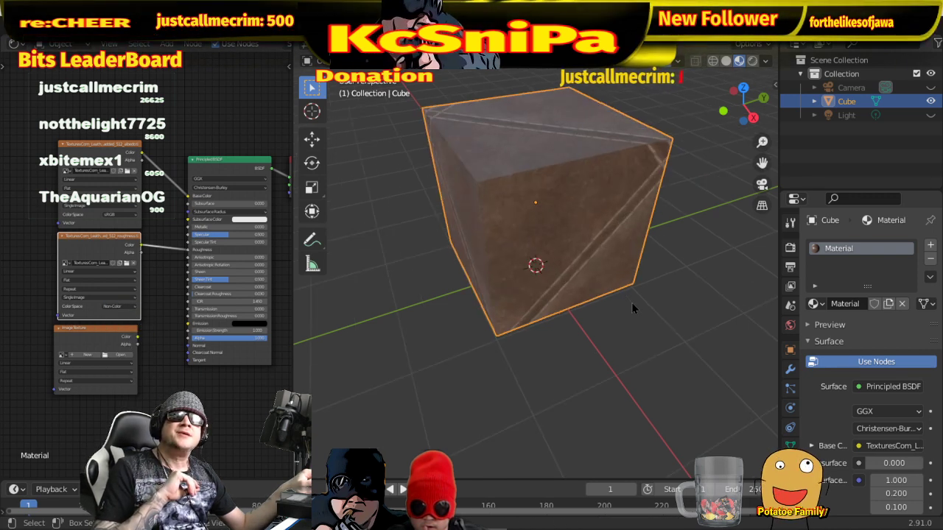
middle_click_drag(631, 302, 464, 363)
scroll(500, 293, "down", 4)
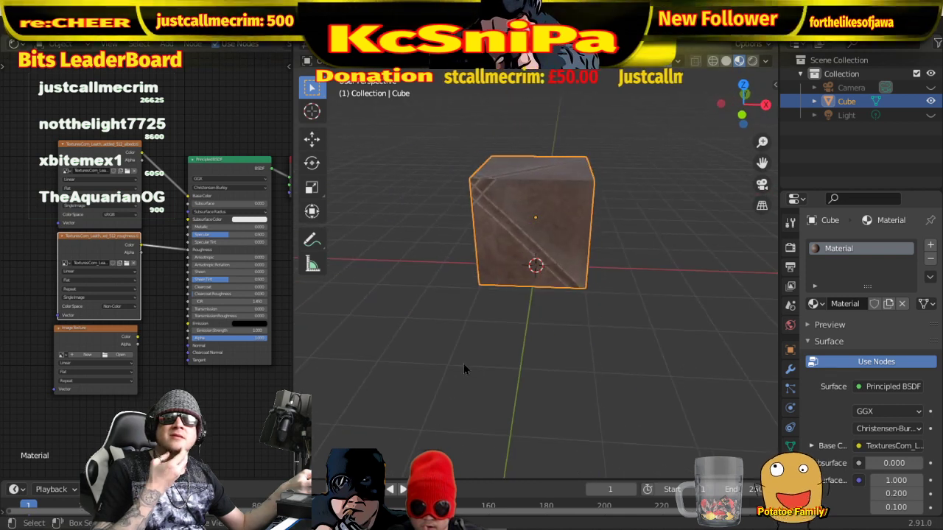
- Switch to Rendered shading and unhide the scene light so it lights the cube
left_click(752, 61)
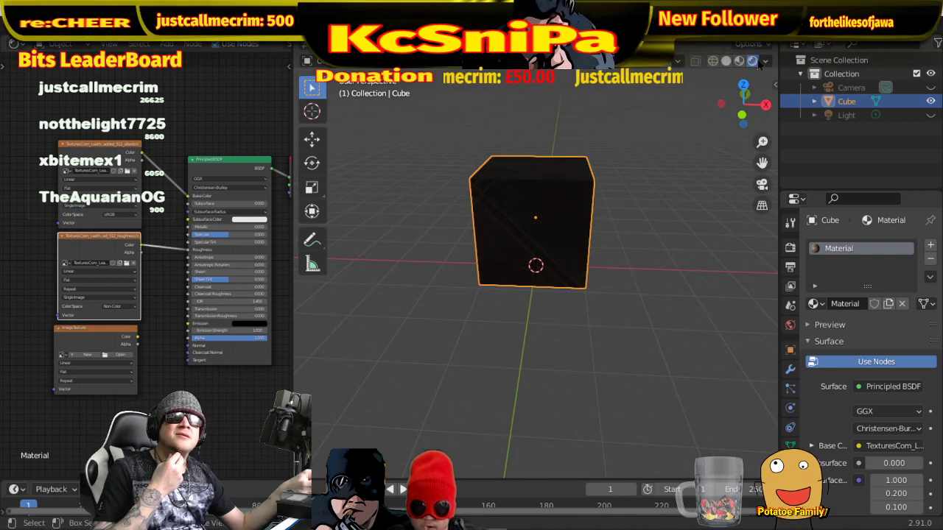
middle_click_drag(736, 132, 701, 196)
left_click(929, 116)
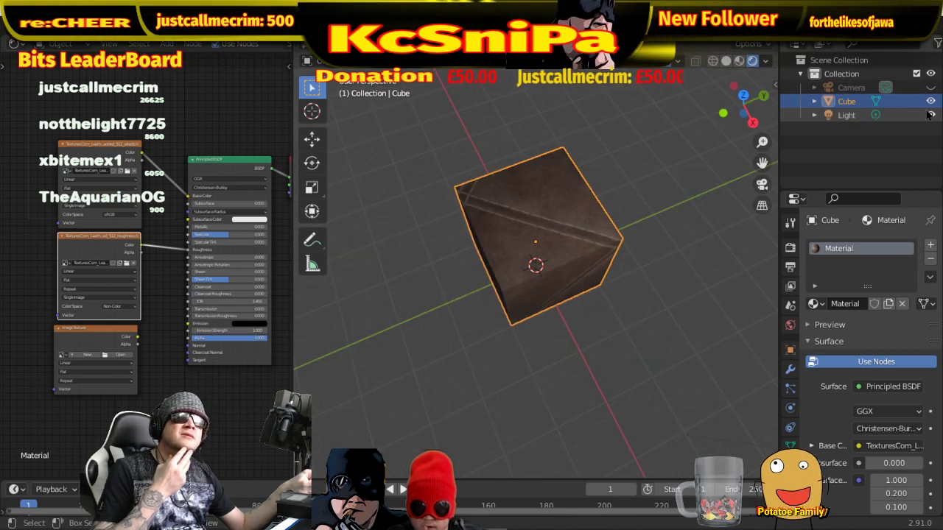
scroll(544, 367, "up", 2)
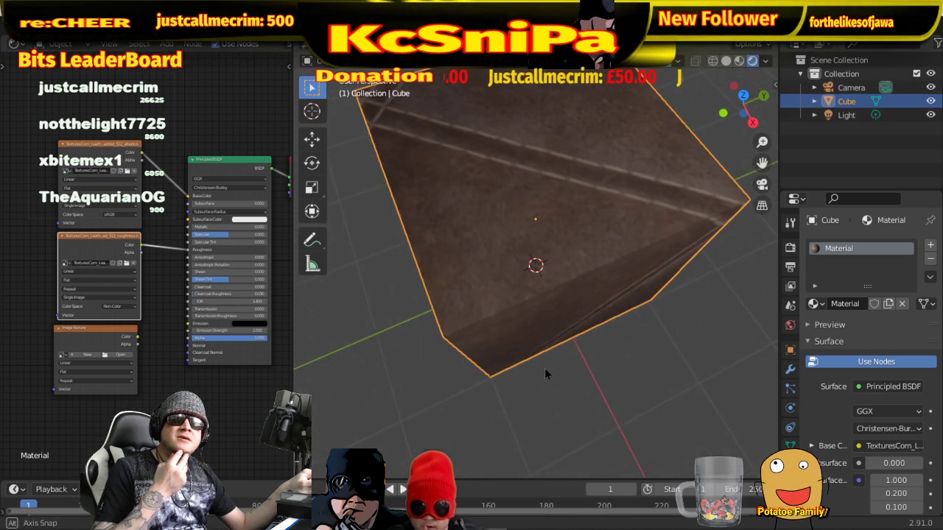
middle_click_drag(544, 367, 516, 343)
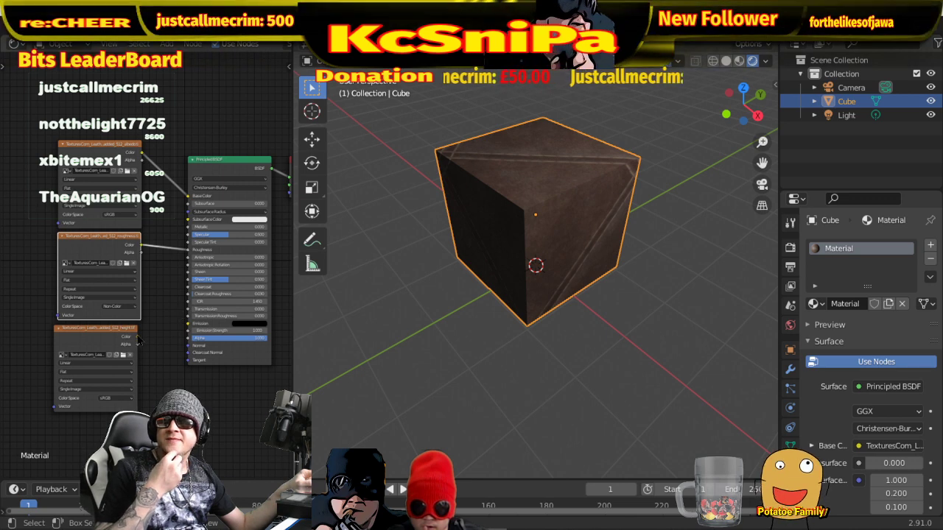
- Link the third texture to the shader's Normal through a new Bump node, then collapse it
left_click_drag(137, 337, 162, 313)
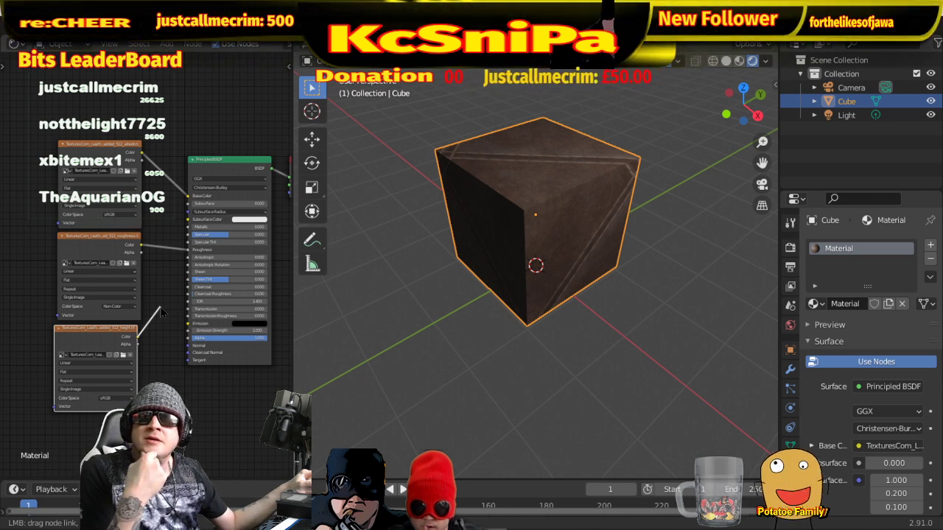
mouse_move(162, 313)
left_mouse_down()
mouse_move(170, 344)
mouse_move(189, 353)
left_mouse_up()
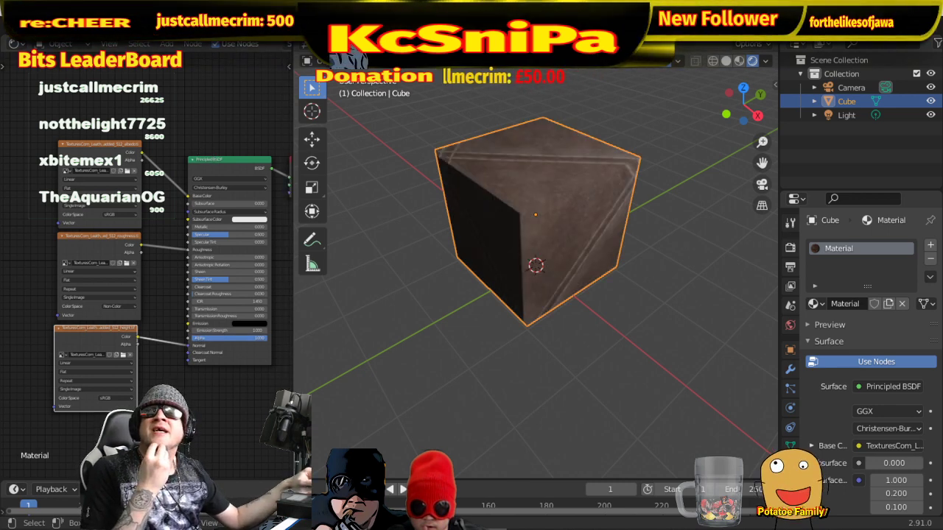
left_click(164, 44)
mouse_move(218, 150)
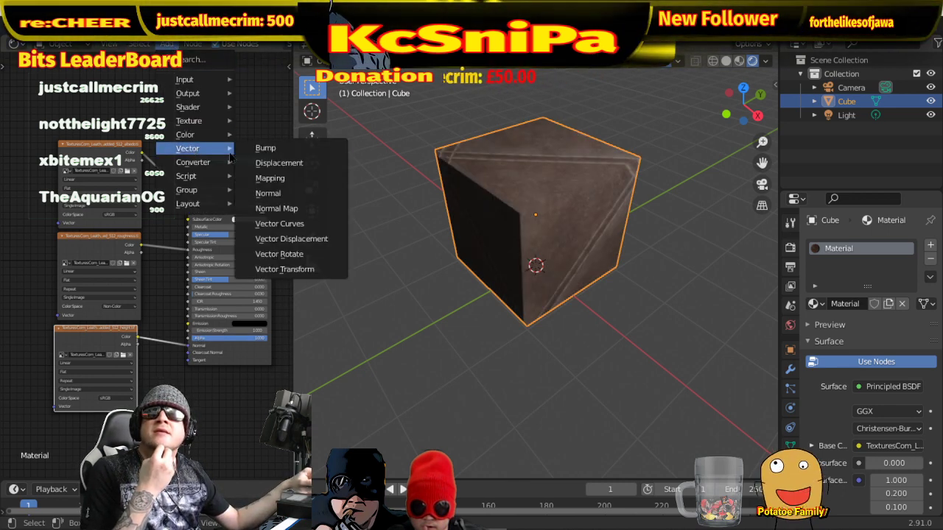
left_click(308, 151)
left_click(164, 324)
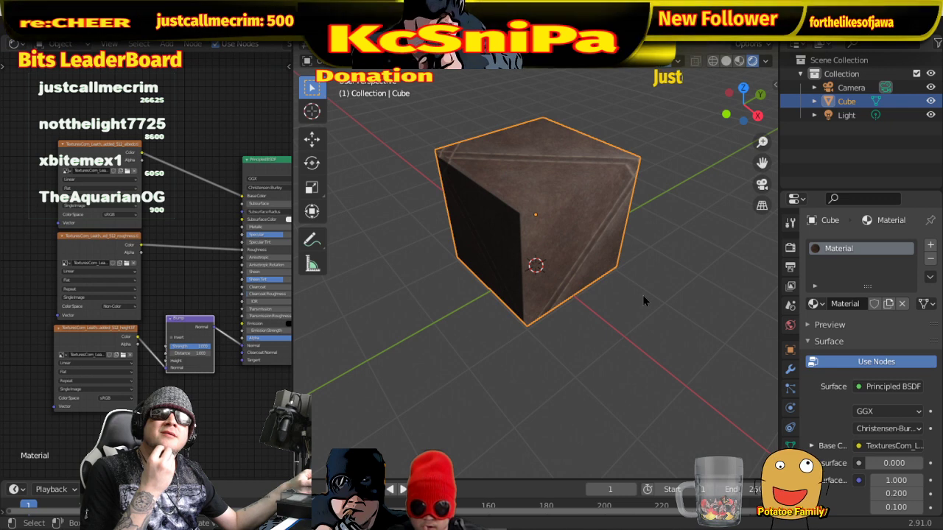
middle_click_drag(643, 295, 721, 317)
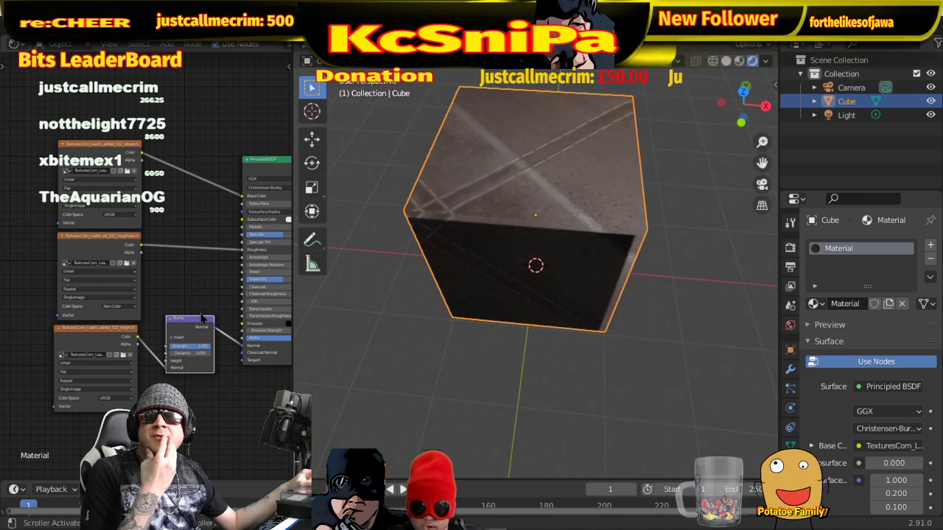
left_click(171, 319)
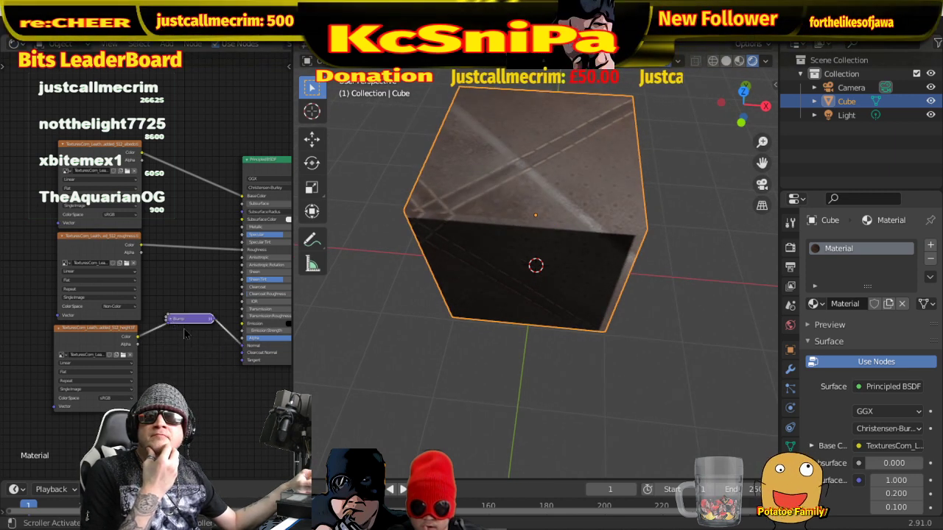
- Replace the Bump node with a Normal Map node linking the third texture to Normal
right_click(190, 318)
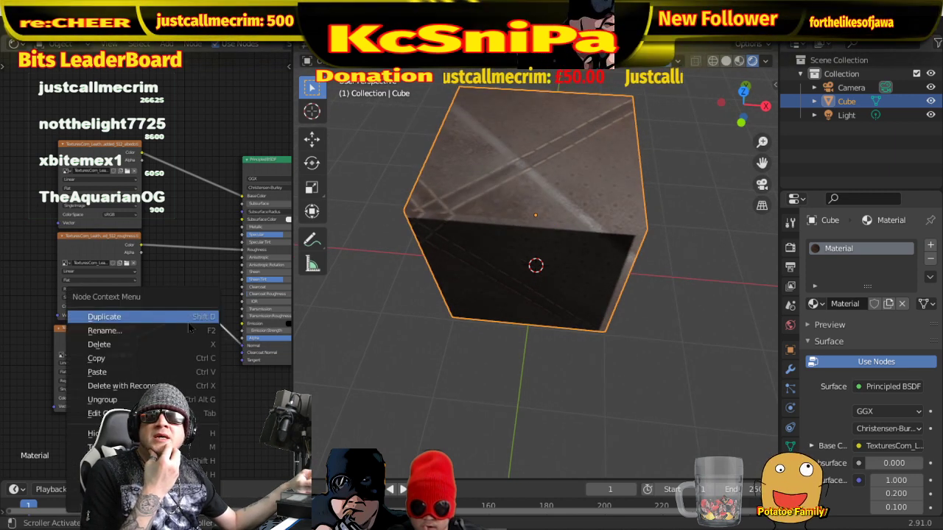
left_click(125, 345)
left_click(170, 43)
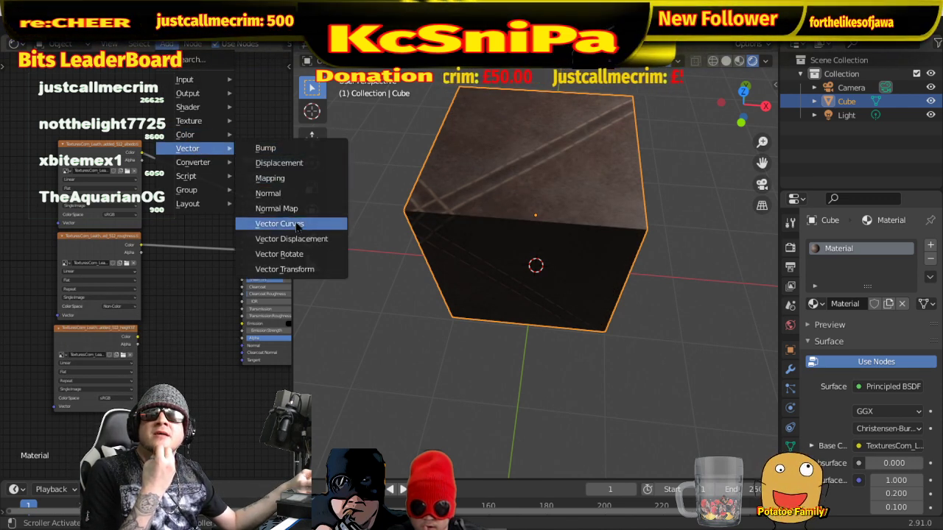
left_click(295, 208)
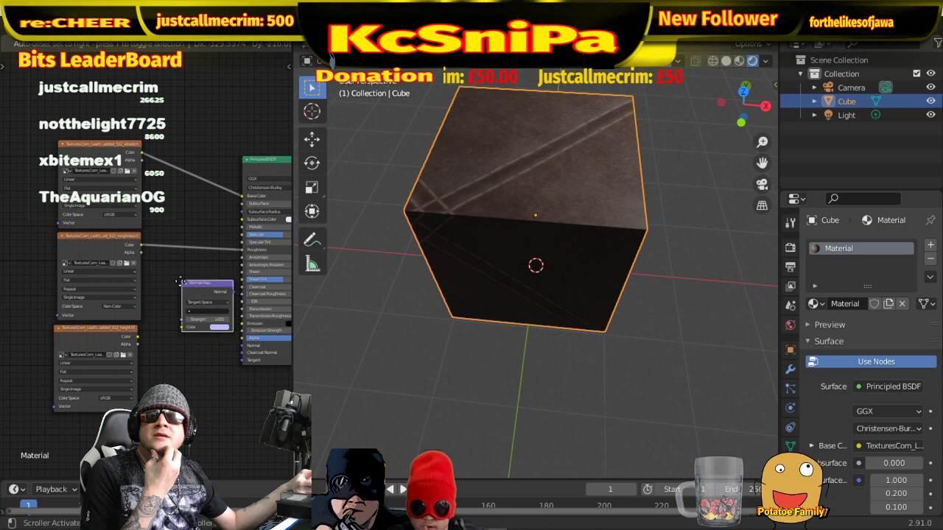
left_click(163, 322)
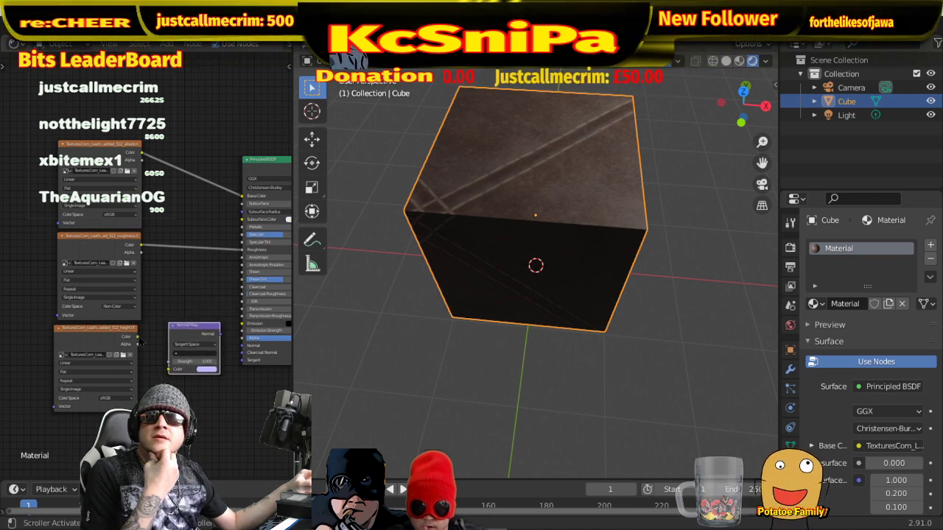
left_click_drag(137, 335, 170, 363)
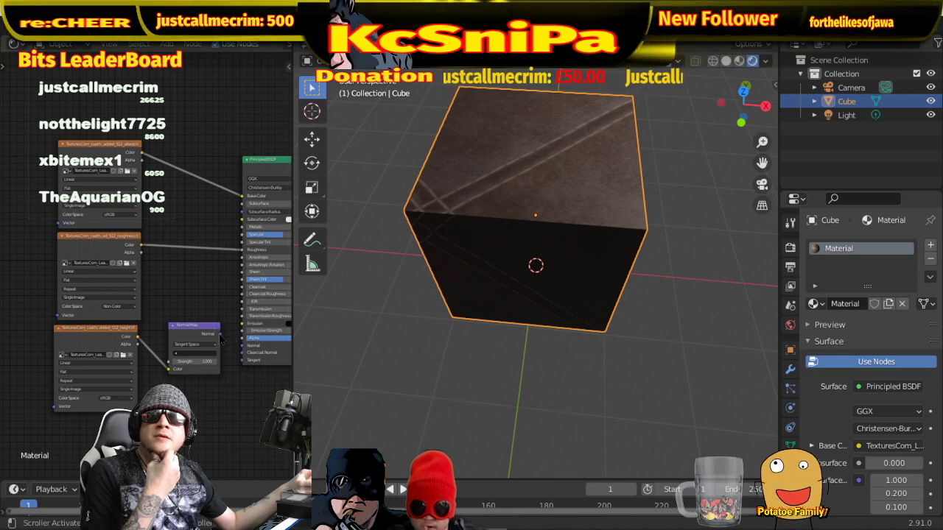
left_click_drag(219, 333, 244, 345)
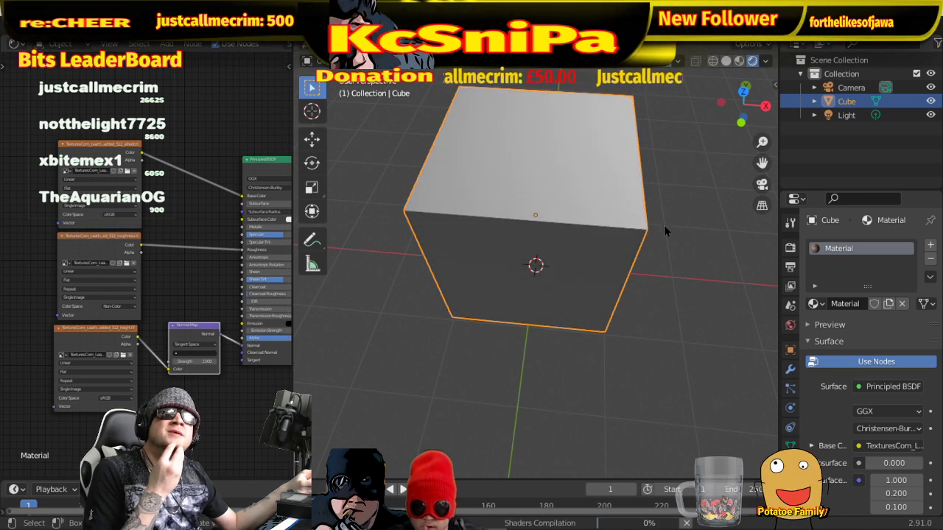
- Orbit around the cube to inspect the normal-mapped surface detail
middle_click_drag(696, 174, 532, 258)
scroll(503, 219, "up", 3)
scroll(531, 258, "down", 2)
scroll(532, 258, "down", 2)
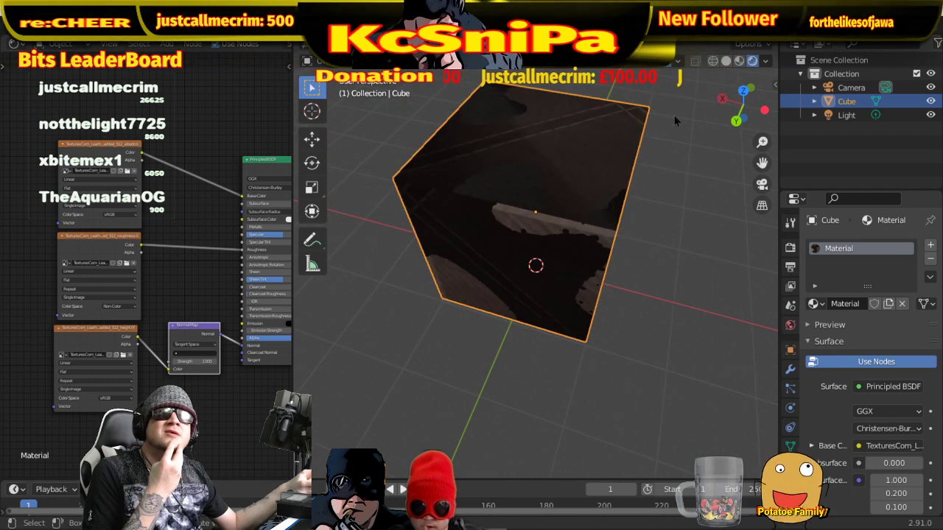
middle_click_drag(617, 213, 324, 212)
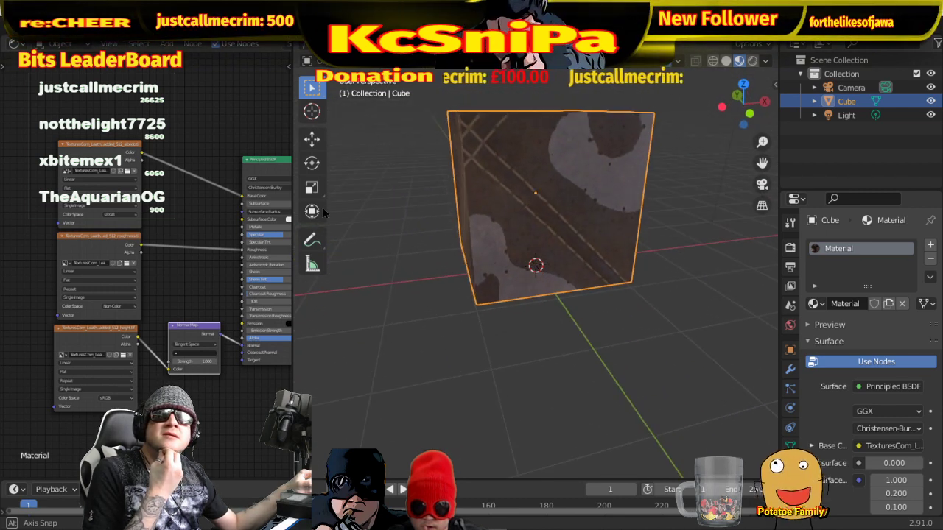
- Delete the Normal Map node, wire the third texture straight into the shader, and start adding a Normal node
right_click(198, 334)
left_click(177, 335)
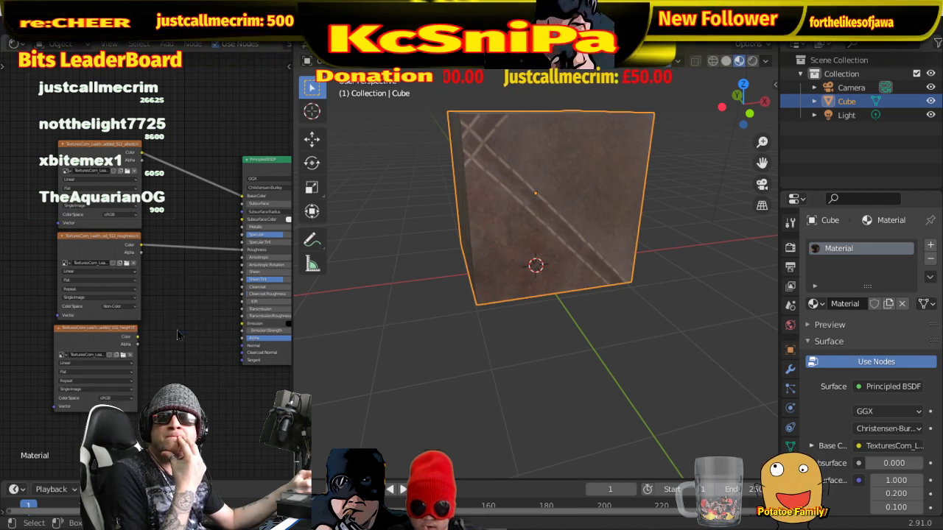
left_click_drag(230, 374, 243, 343)
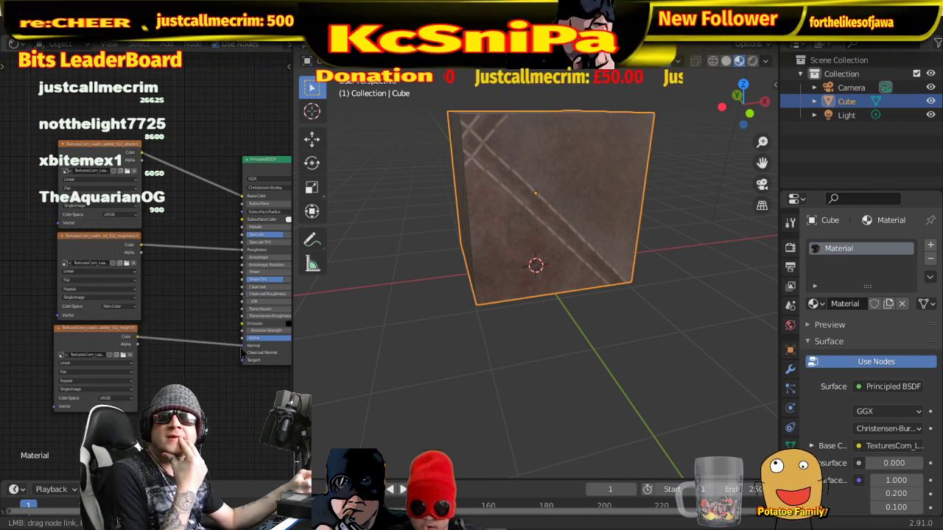
mouse_move(583, 272)
middle_mouse_down()
mouse_move(578, 306)
mouse_move(549, 328)
mouse_move(581, 312)
mouse_move(571, 319)
middle_mouse_up()
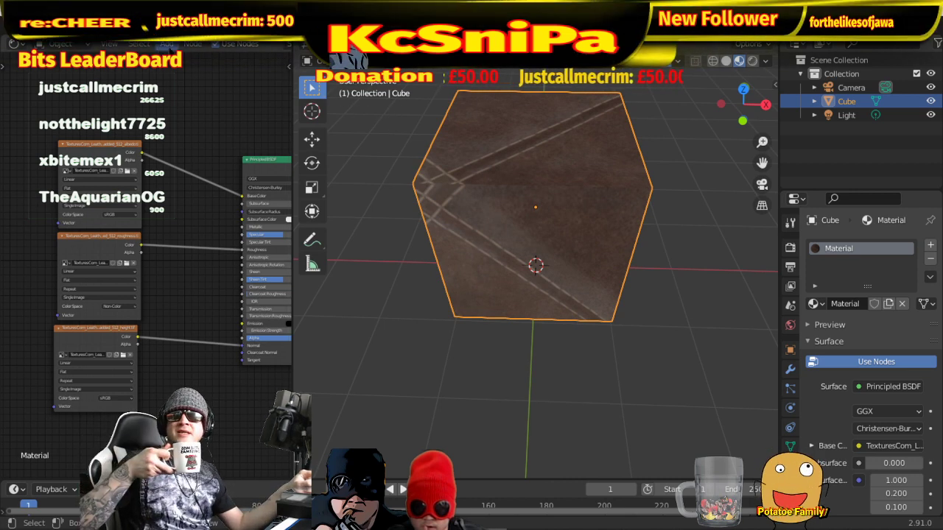
left_click(168, 44)
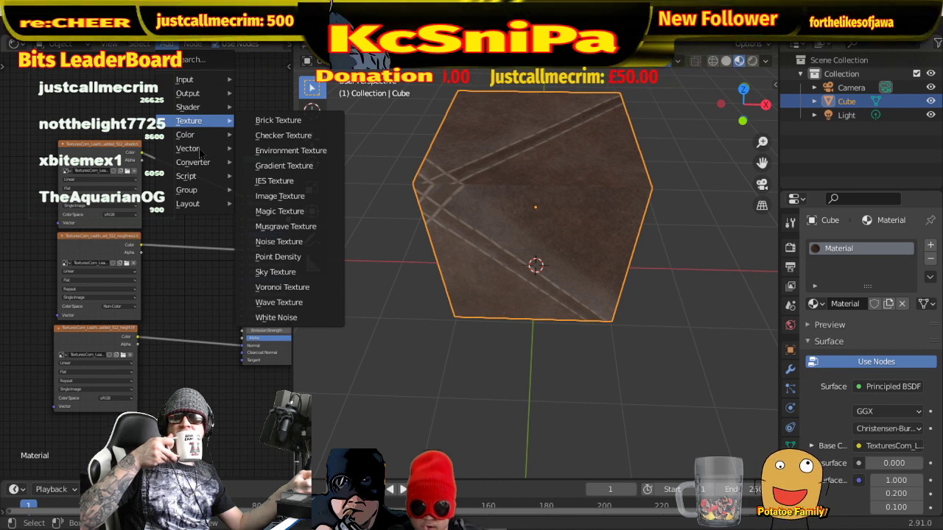
mouse_move(190, 150)
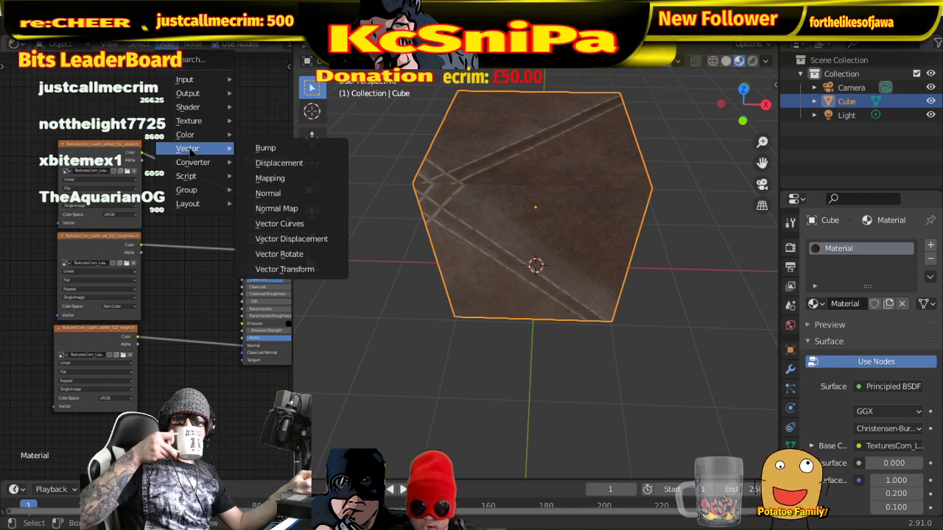
- Drop a Normal node onto the cube material's texture link and rotate its sphere direction
left_click(273, 194)
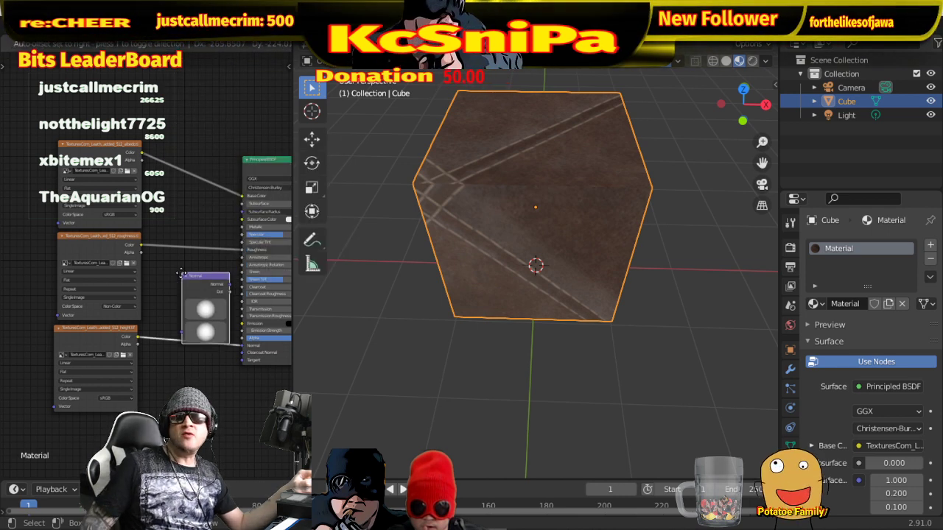
left_click(167, 298)
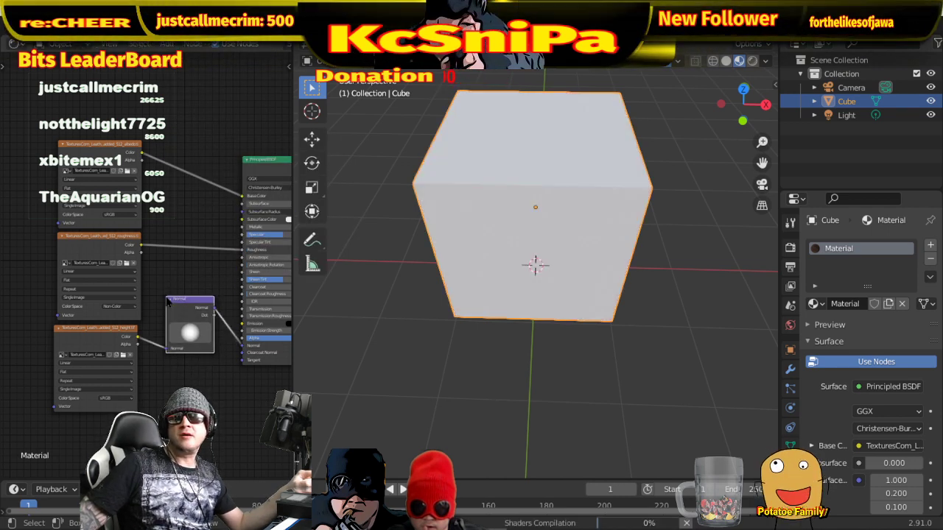
middle_click_drag(499, 280, 635, 275)
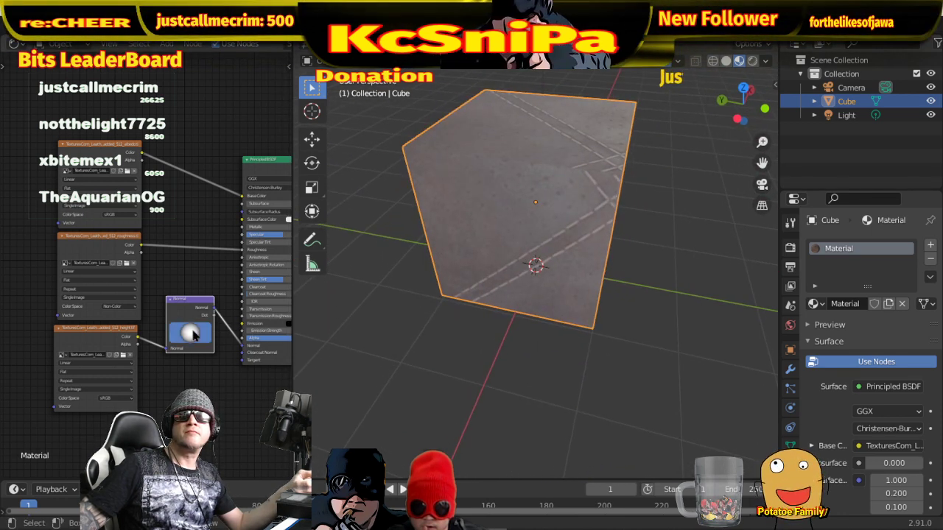
mouse_move(193, 335)
left_mouse_down()
mouse_move(206, 336)
mouse_move(189, 344)
mouse_move(166, 331)
left_mouse_up()
middle_click_drag(353, 331, 408, 237)
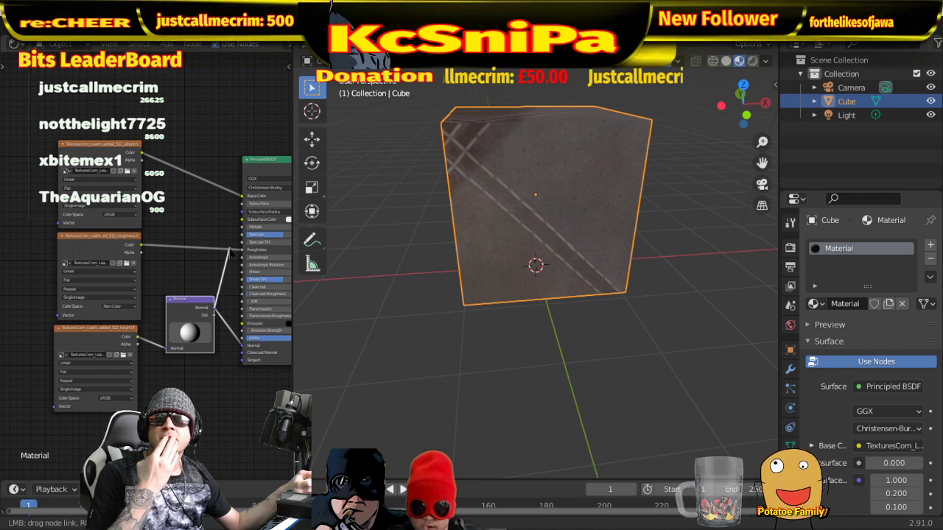
- Connect the Normal node's output into the Principled BSDF and check the cube's shading
left_click_drag(245, 230, 248, 237)
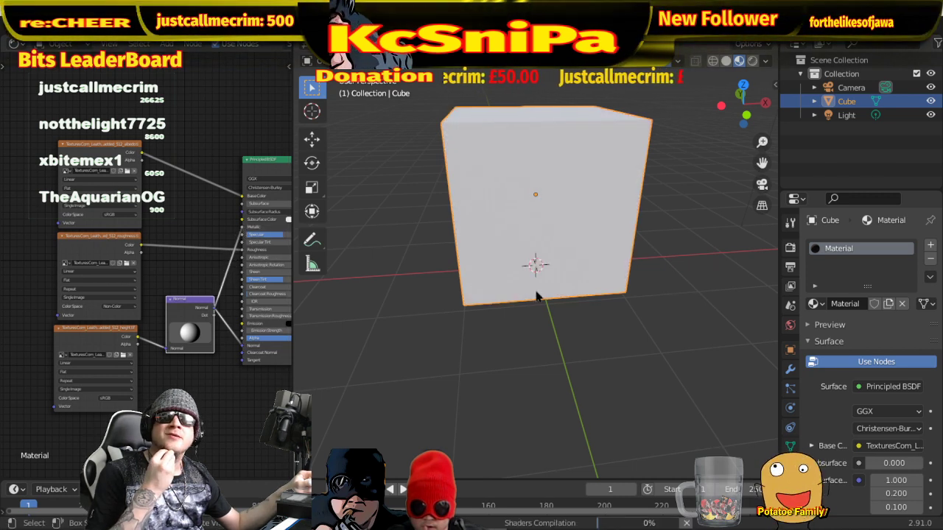
middle_click_drag(577, 304, 431, 103)
scroll(689, 295, "down", 5)
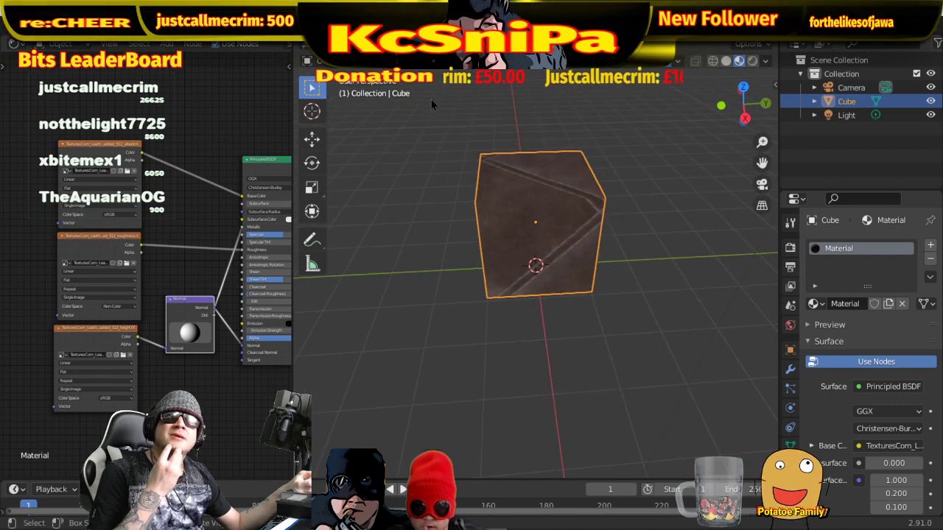
- Add a UV sphere and move it beside the cube
key("shift+a")
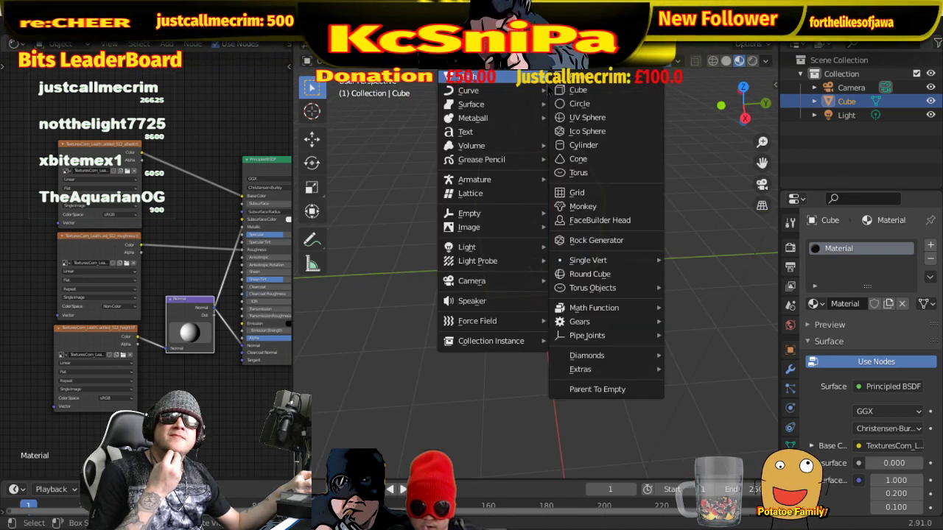
left_click(600, 122)
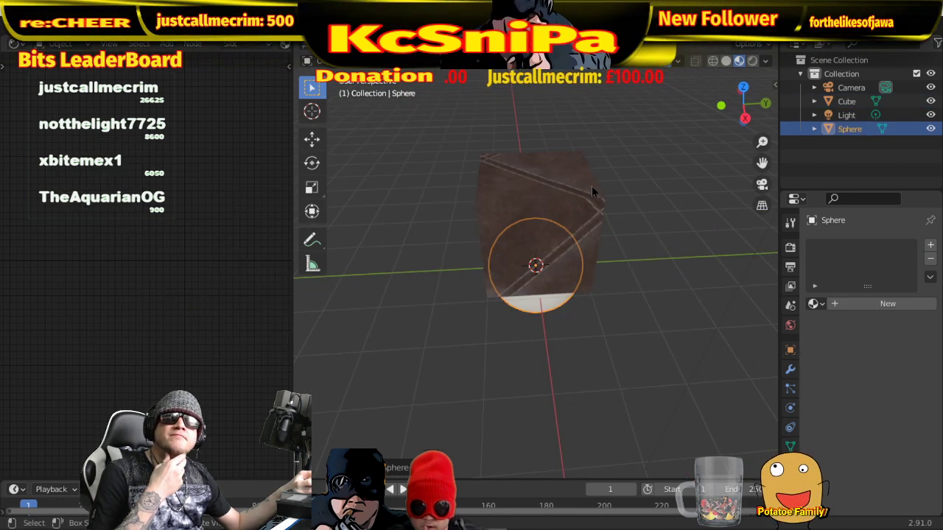
key("g")
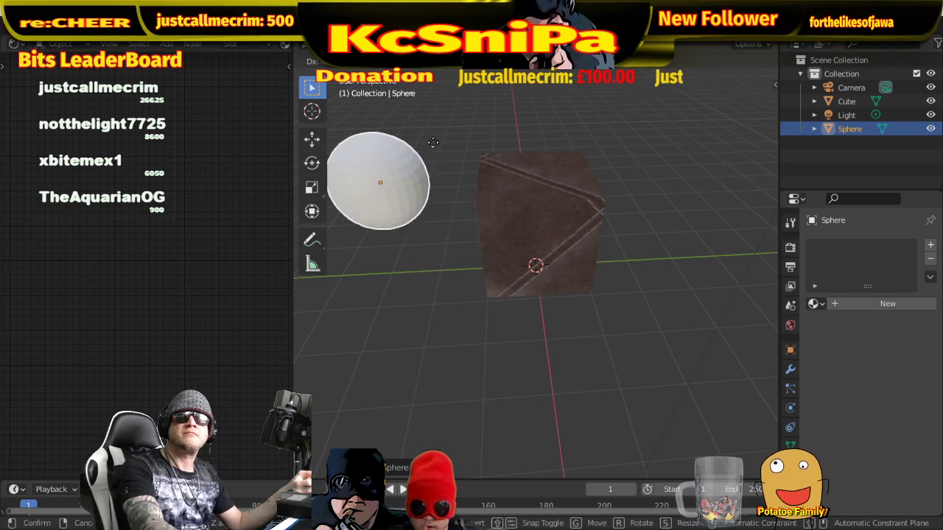
left_click(460, 152)
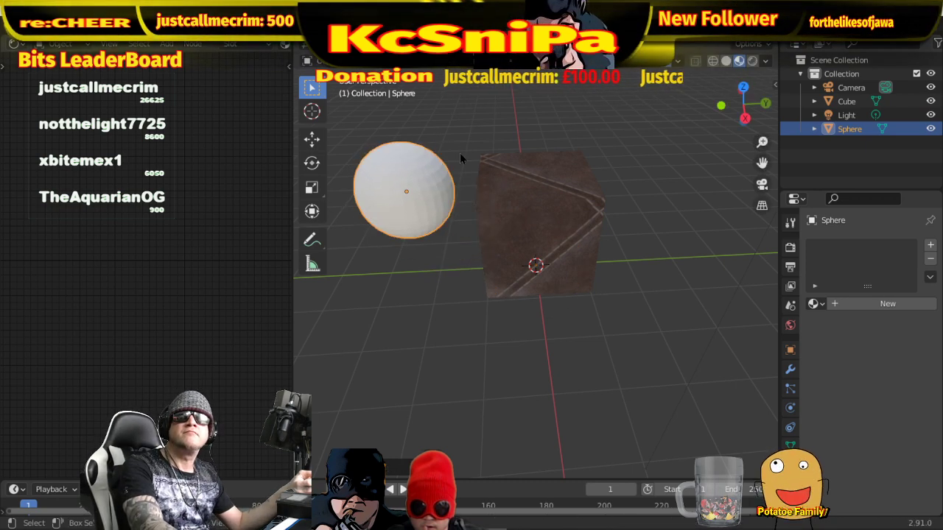
- Assign the existing 'Material' to the sphere
left_click(813, 304)
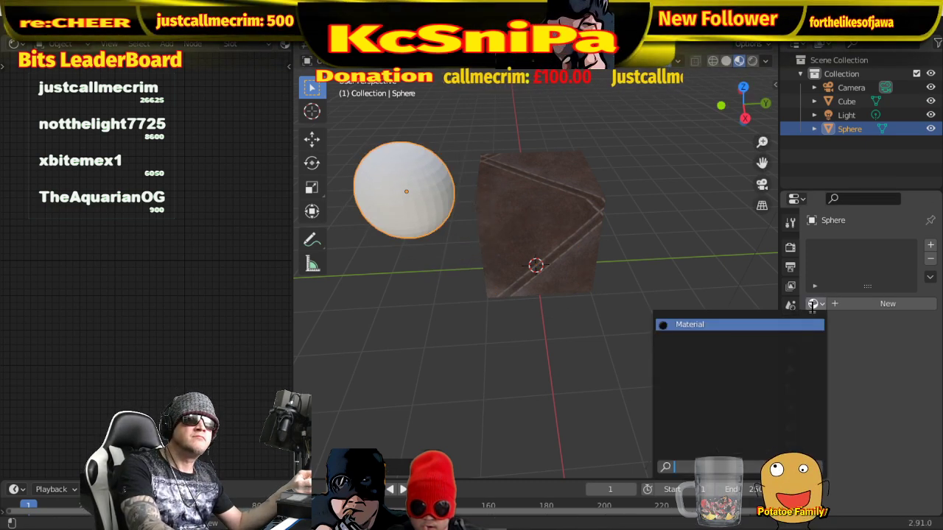
left_click(692, 325)
middle_click_drag(413, 269, 524, 337)
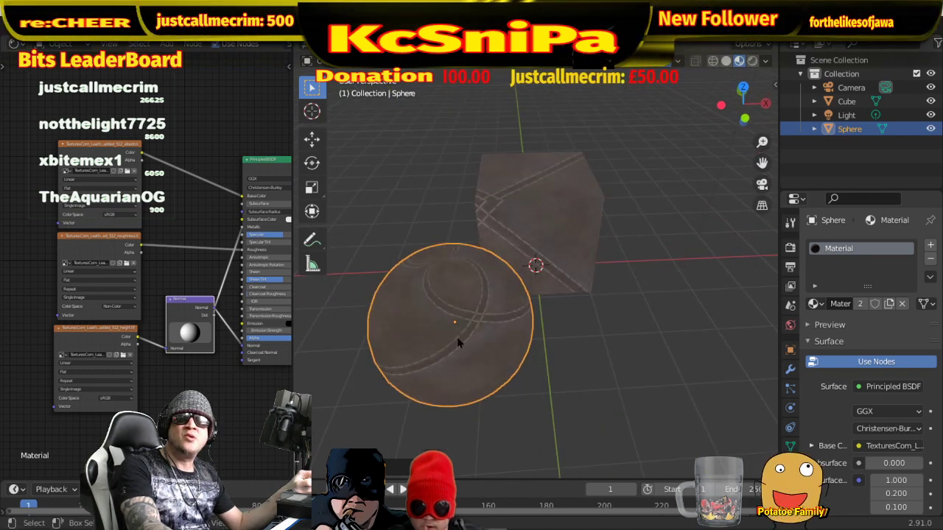
middle_click_drag(536, 373, 583, 367)
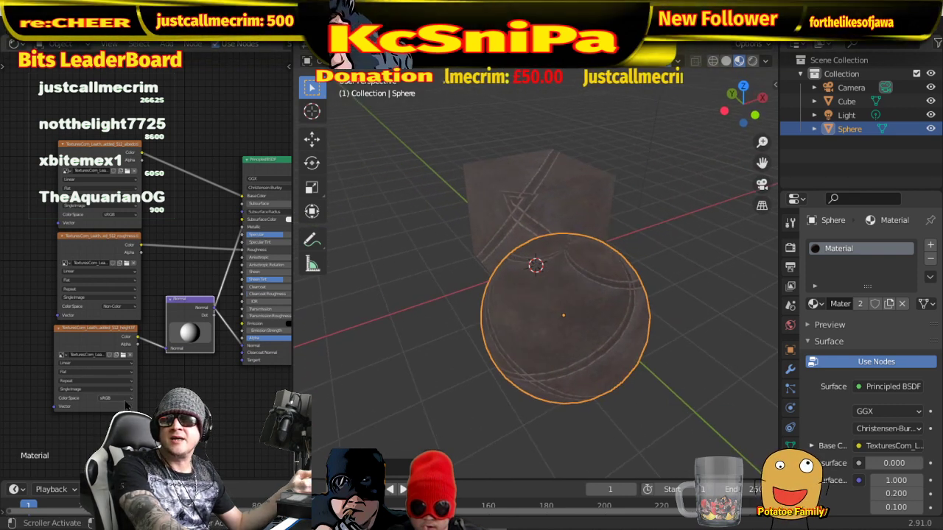
- Set the third image texture's Color Space to Non-Color and preview with rendered shading
left_click(106, 398)
left_click(106, 428)
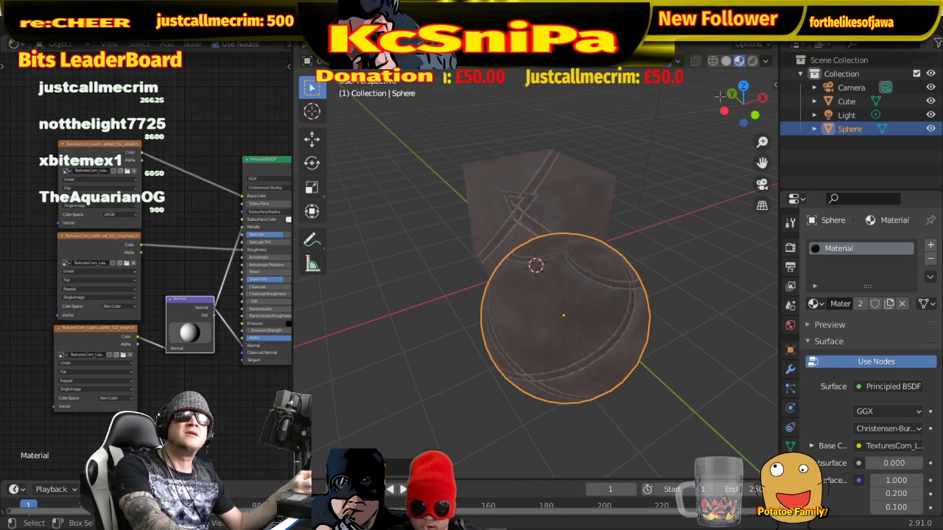
left_click(751, 62)
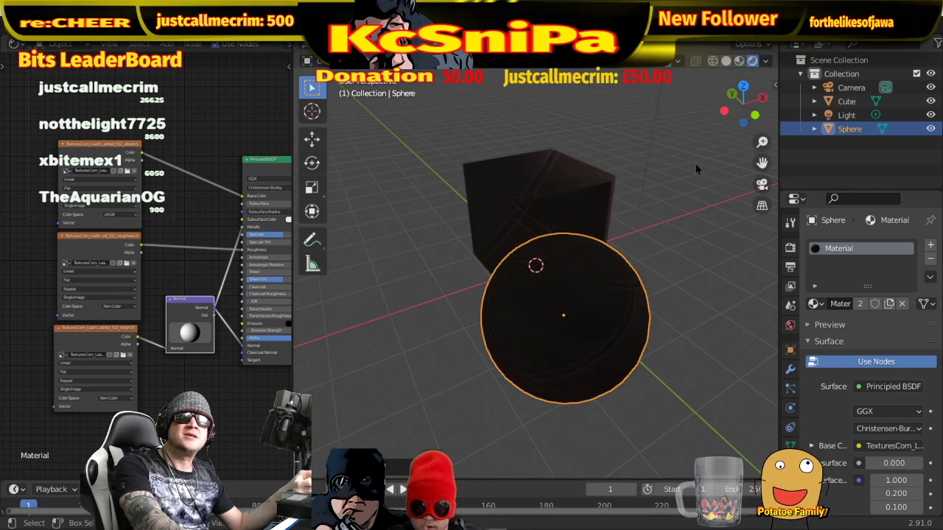
- Switch to rendered preview, view the cube and sphere anew, and select the cube
left_click(738, 62)
middle_click_drag(679, 237, 626, 291)
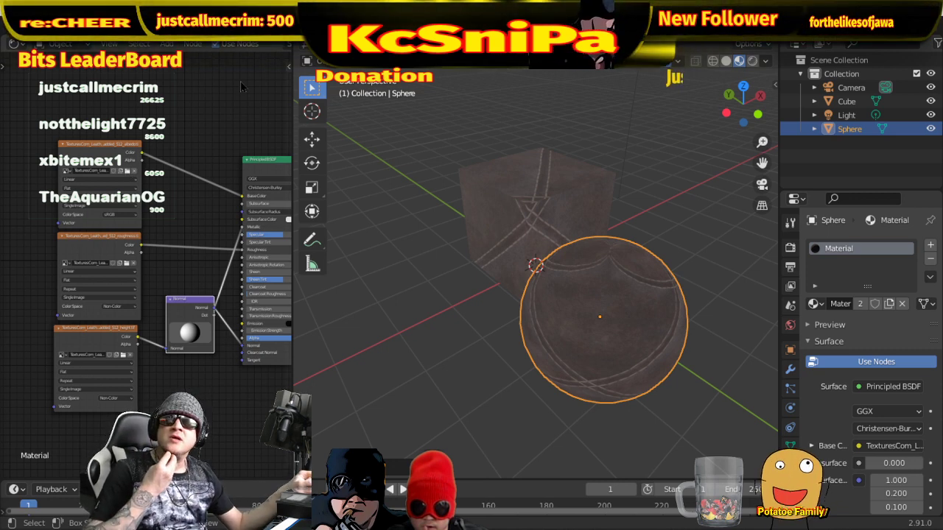
left_click(544, 205)
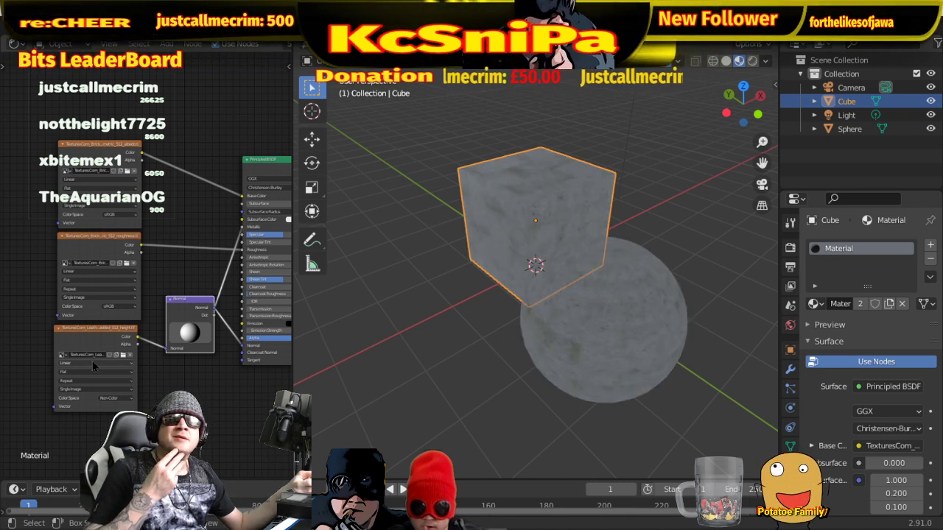
- Set the brick roughness image texture's Color Space to Non-Color
middle_click_drag(479, 309, 589, 292)
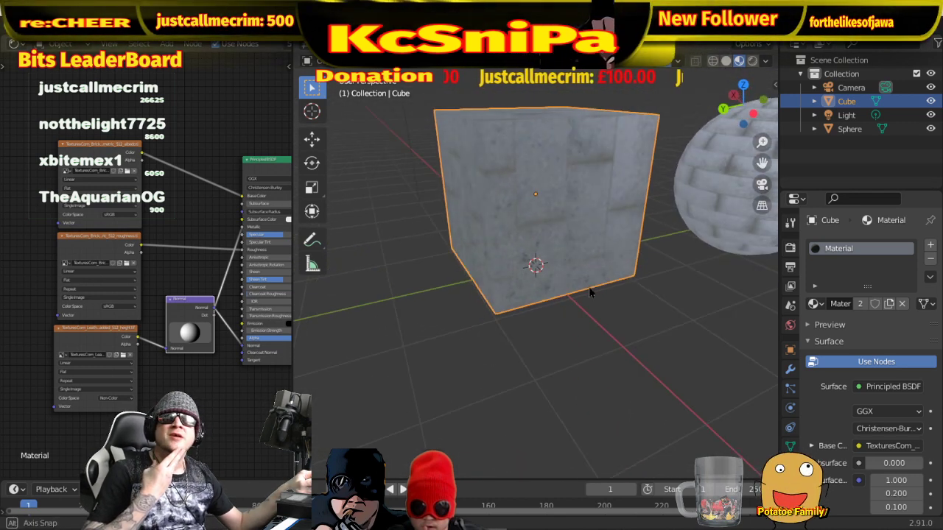
left_click(124, 307)
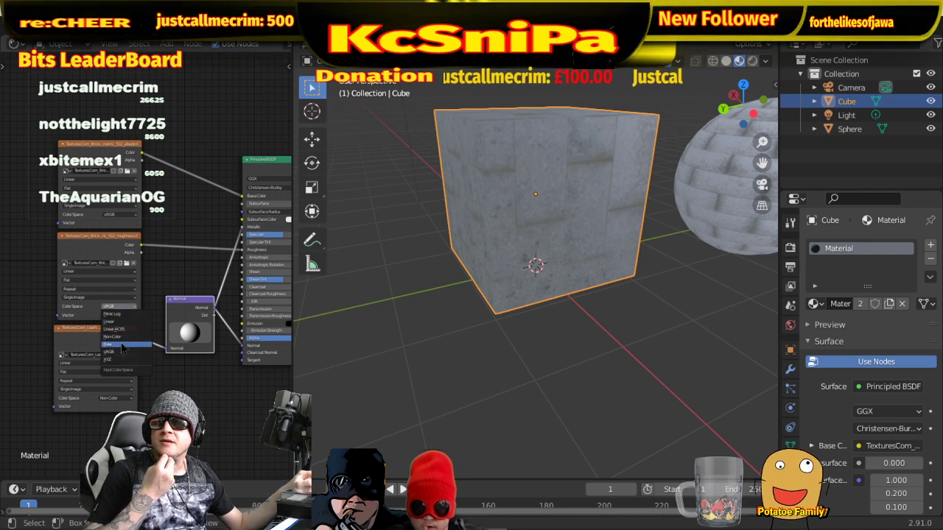
left_click(122, 337)
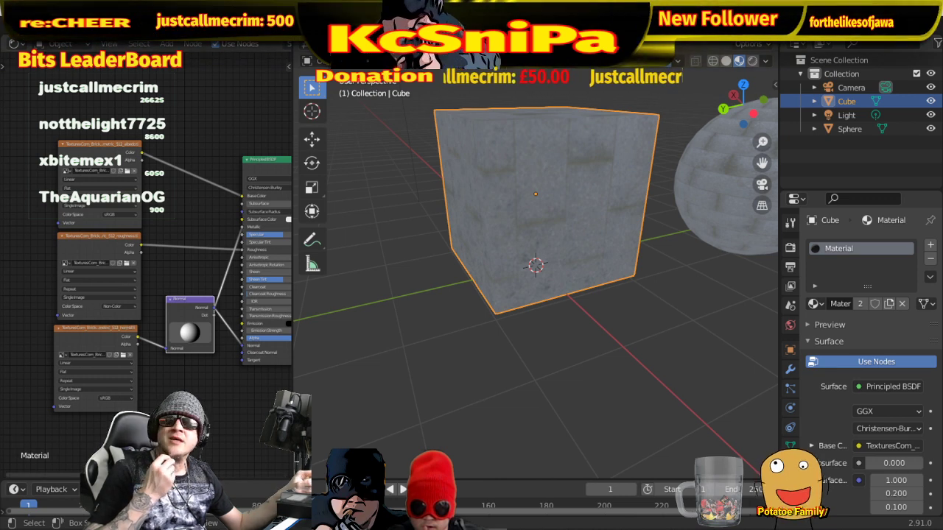
- Delete the Normal node and link the third brick texture to the BSDF Normal input
right_click(209, 304)
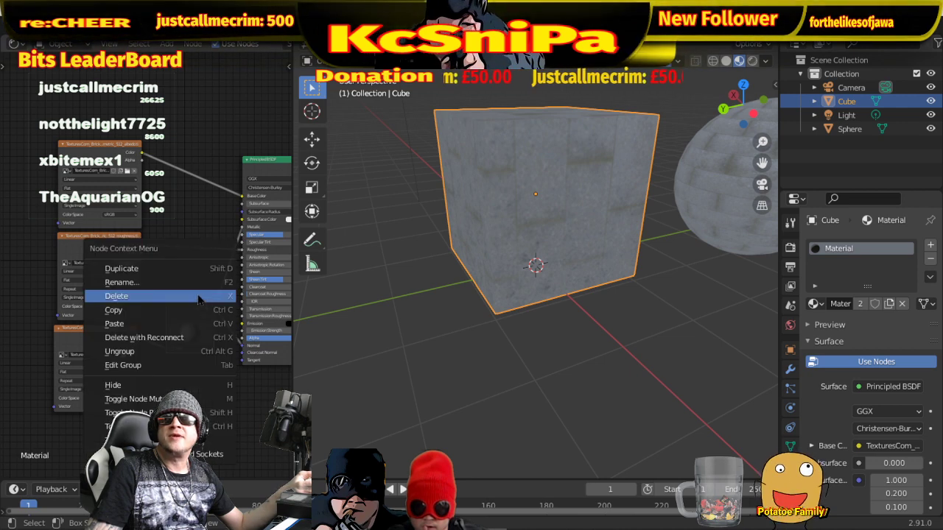
left_click(198, 297)
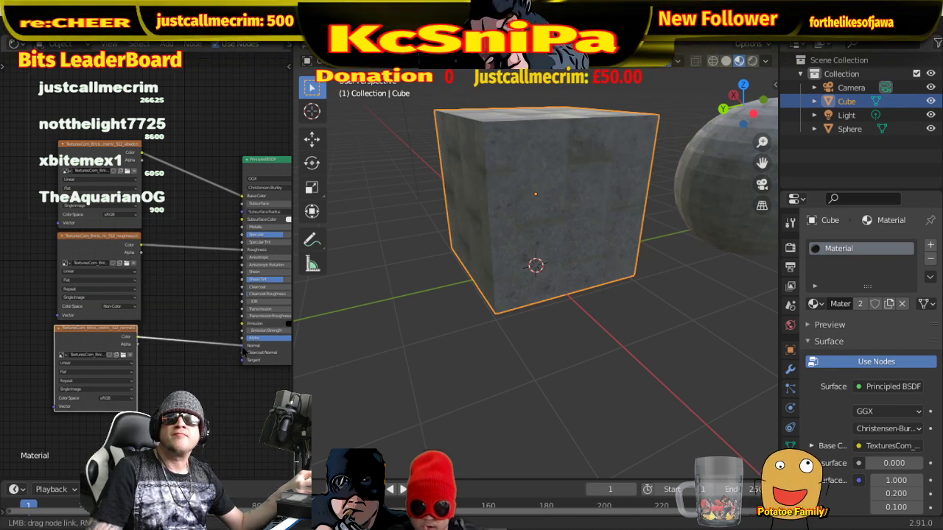
left_click_drag(244, 353, 244, 348)
middle_click_drag(652, 324, 717, 303)
middle_click_drag(716, 299, 648, 379)
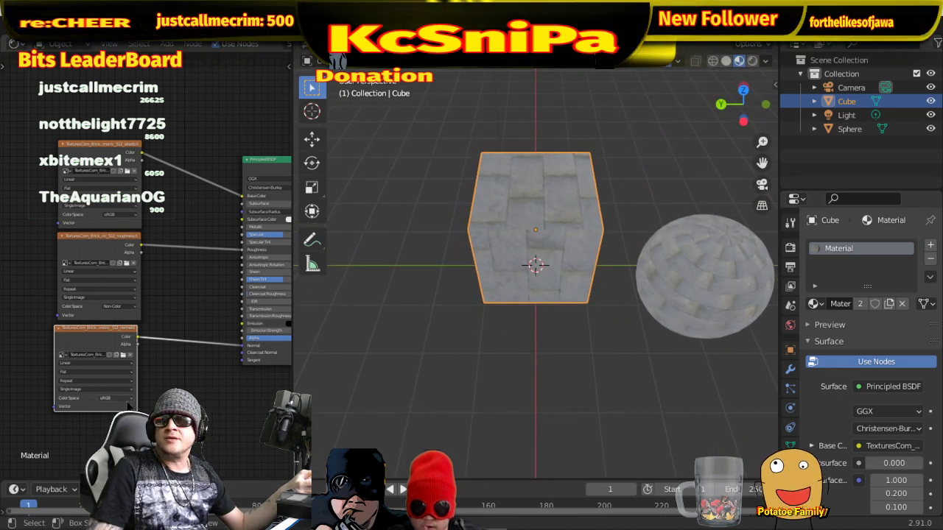
- Set the third brick texture's Color Space to Non-Color
left_click(129, 404)
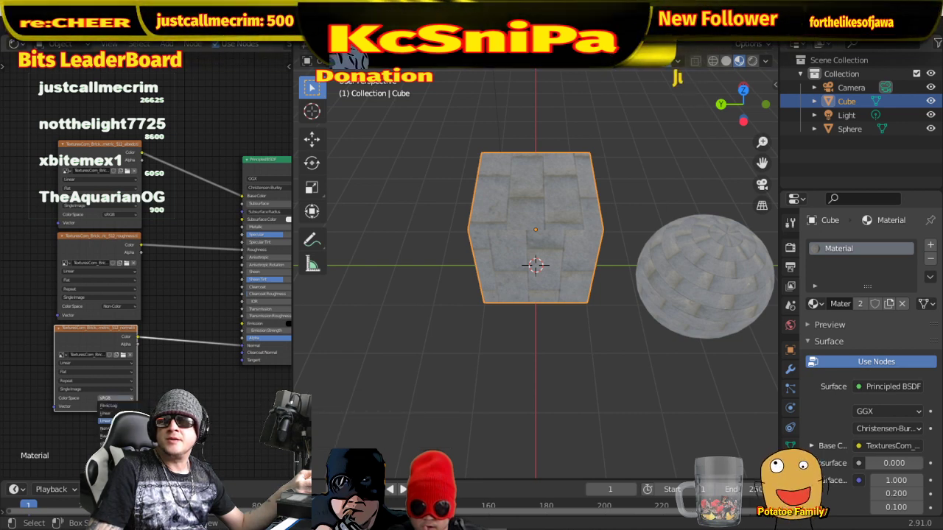
left_click(104, 427)
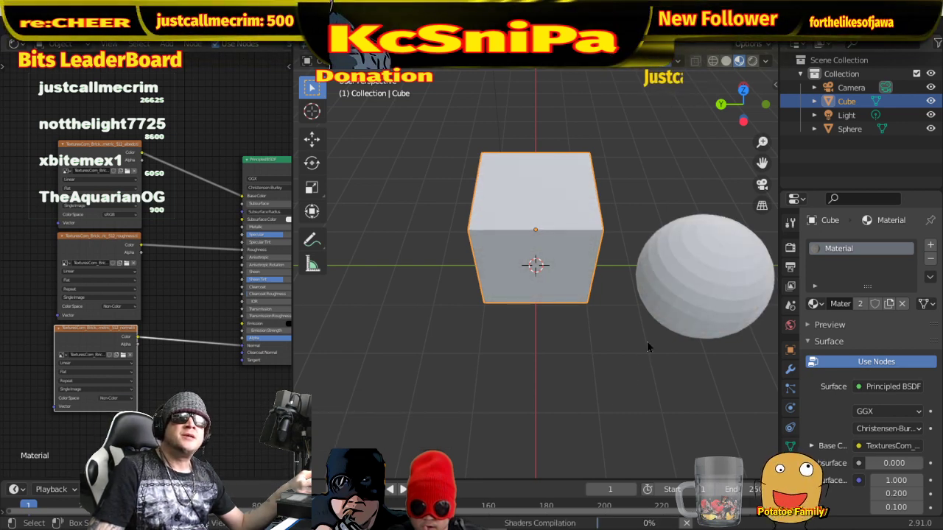
middle_click_drag(647, 341, 716, 262)
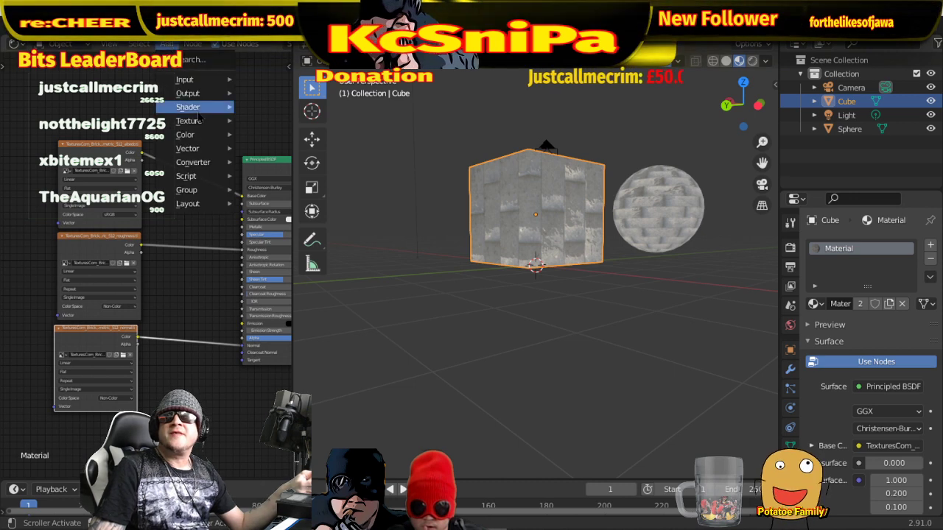
- Add a Normal node onto a link in the brick material
mouse_move(220, 154)
left_click(296, 200)
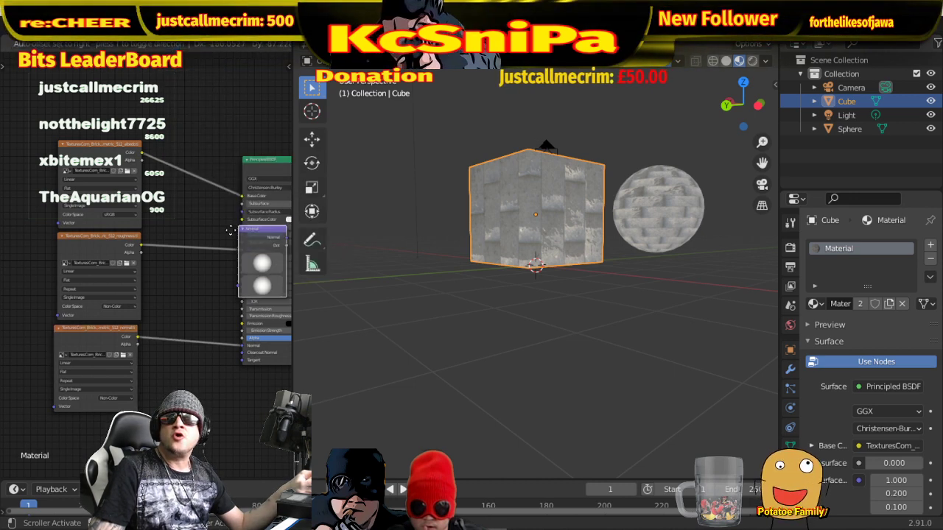
left_click(174, 315)
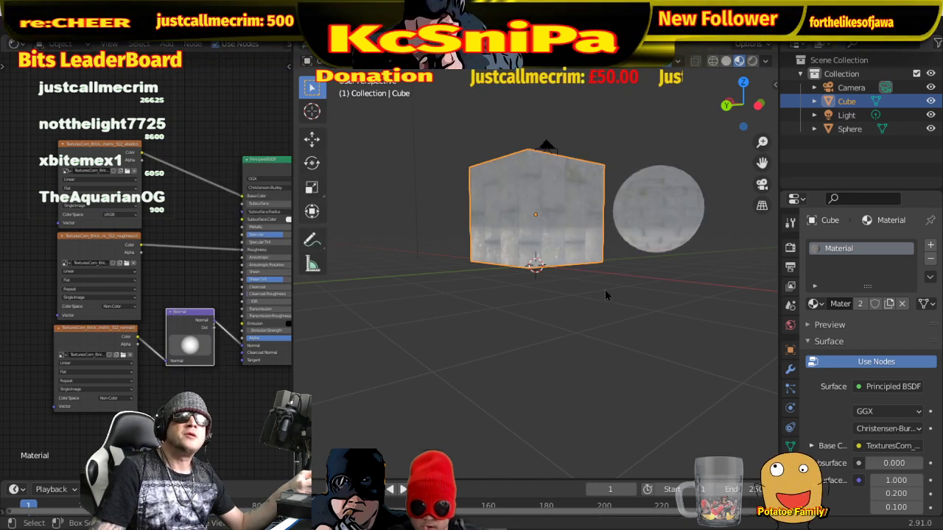
mouse_move(601, 300)
middle_mouse_down()
mouse_move(584, 321)
mouse_move(596, 280)
mouse_move(634, 231)
mouse_move(493, 275)
mouse_move(438, 250)
middle_mouse_up()
scroll(584, 307, "up", 3)
- Preview with rendered shading and collapse the shader editor so the 3D view fills the window
left_click(752, 62)
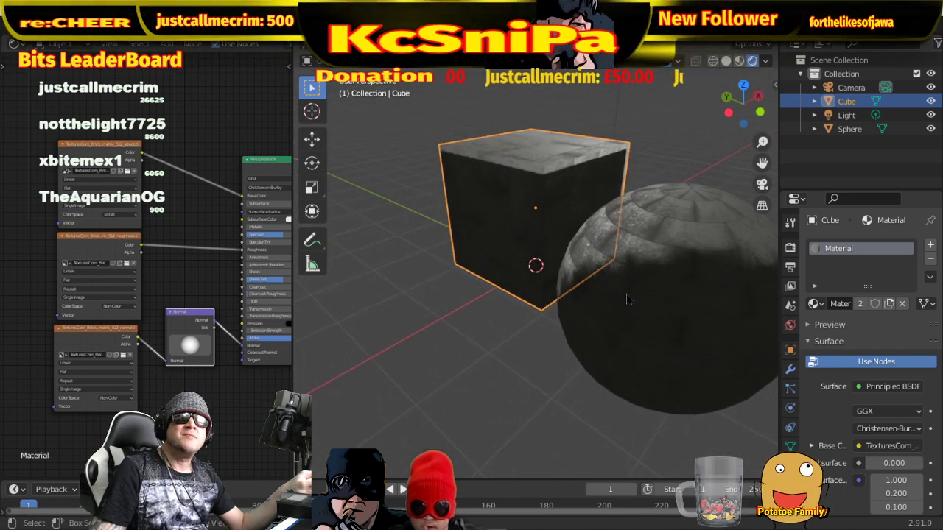
middle_click_drag(627, 298, 607, 246)
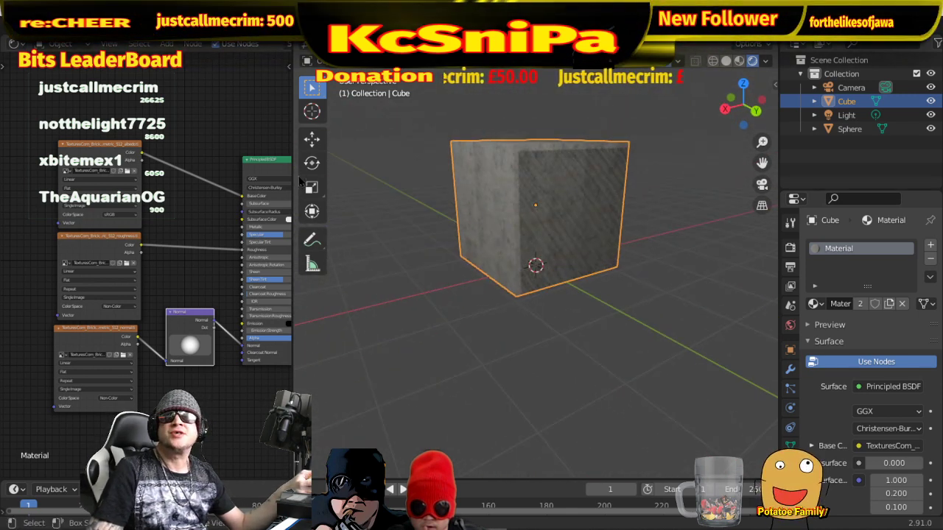
left_click_drag(291, 198, 25, 200)
middle_click_drag(371, 254, 295, 184)
- Enter Edit Mode and subdivide the cube's mesh once
left_click(63, 60)
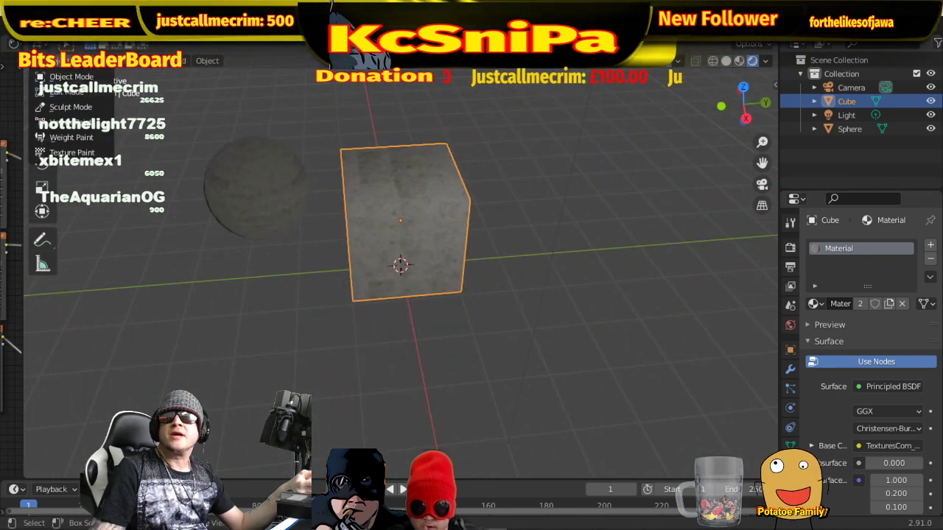
left_click(81, 93)
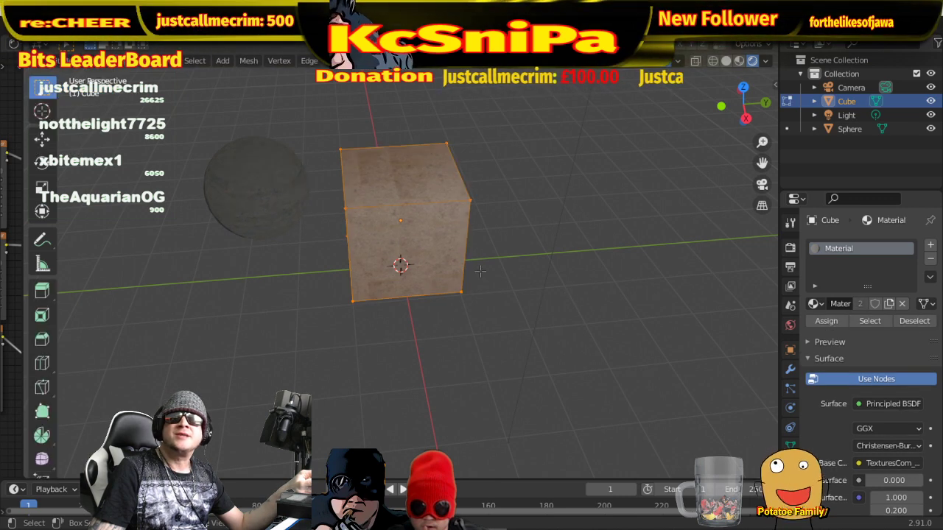
right_click(384, 218)
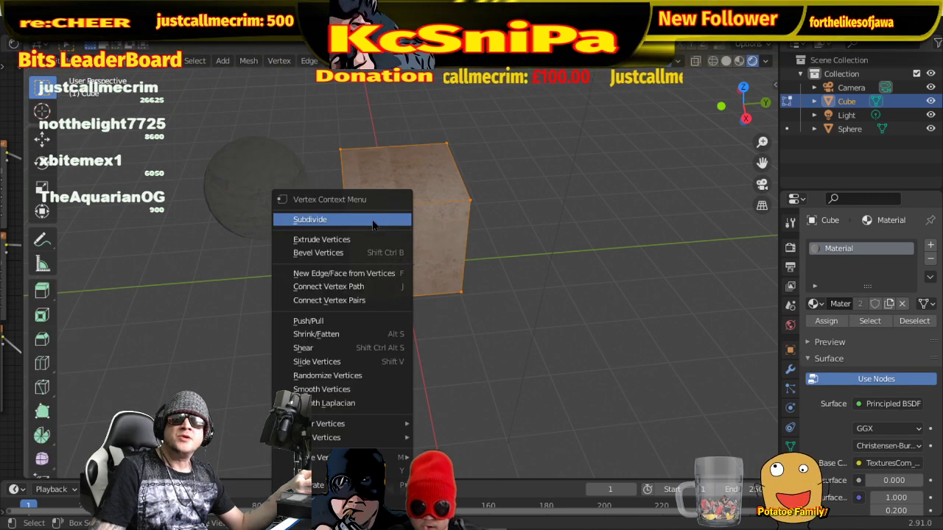
left_click(384, 219)
middle_click_drag(490, 250, 368, 199)
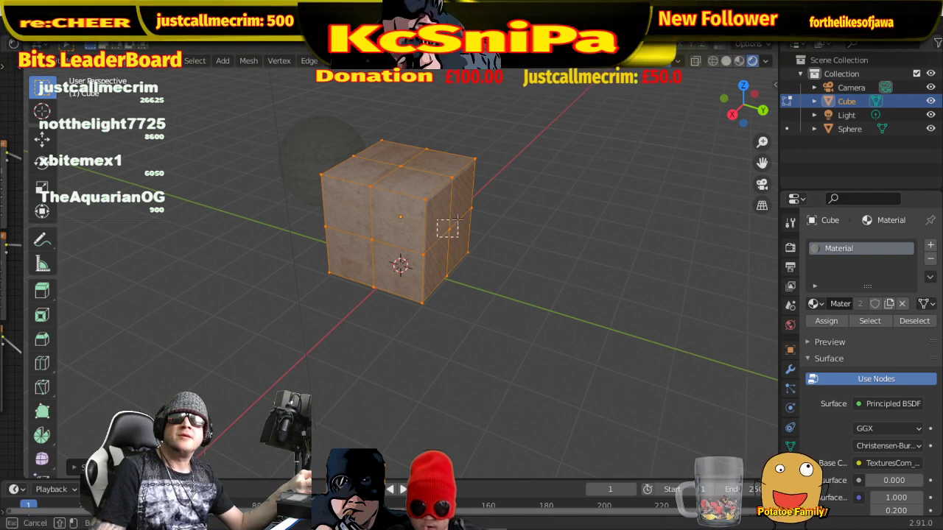
- Select and move several cube vertices, some along the X axis, to warp its shape
left_click(458, 221)
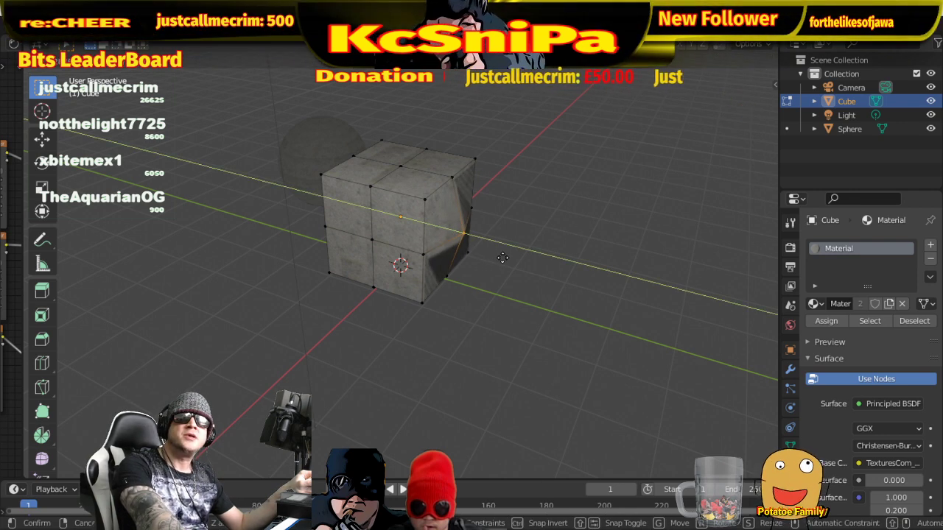
left_click(502, 257)
middle_click_drag(503, 257, 622, 327)
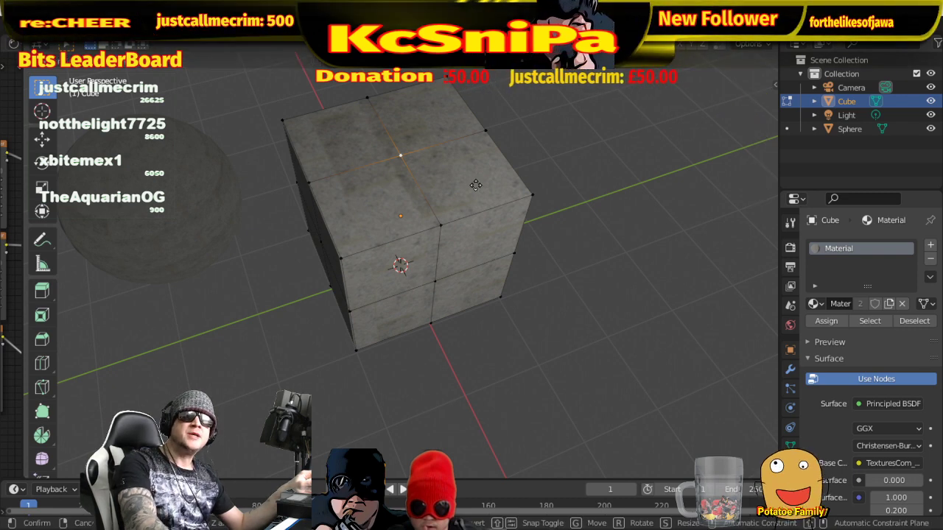
left_click(475, 166)
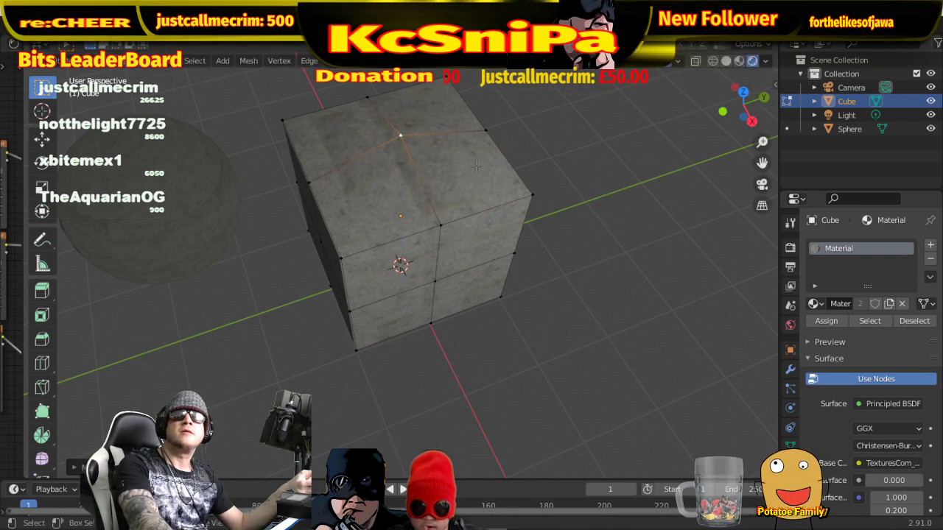
middle_click_drag(475, 166, 528, 142)
scroll(462, 158, "down", 3)
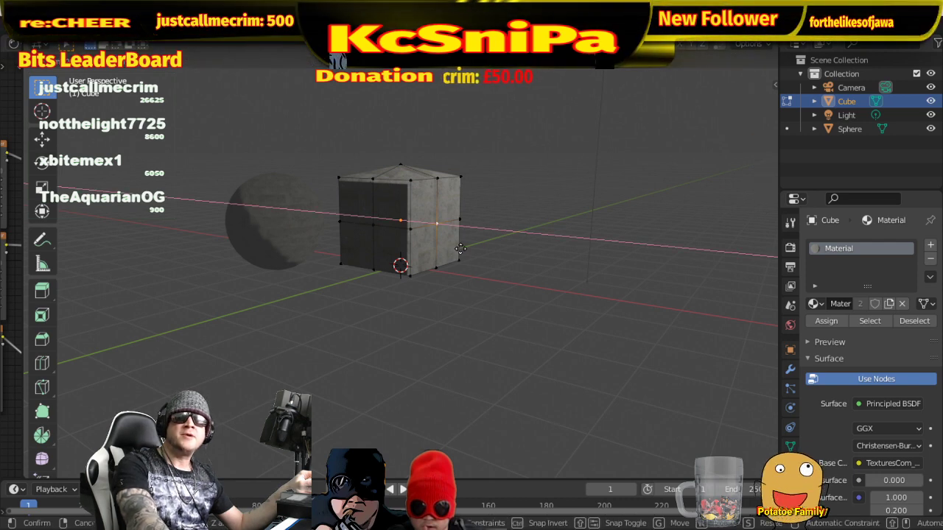
left_click(474, 251)
middle_click_drag(475, 251, 498, 253)
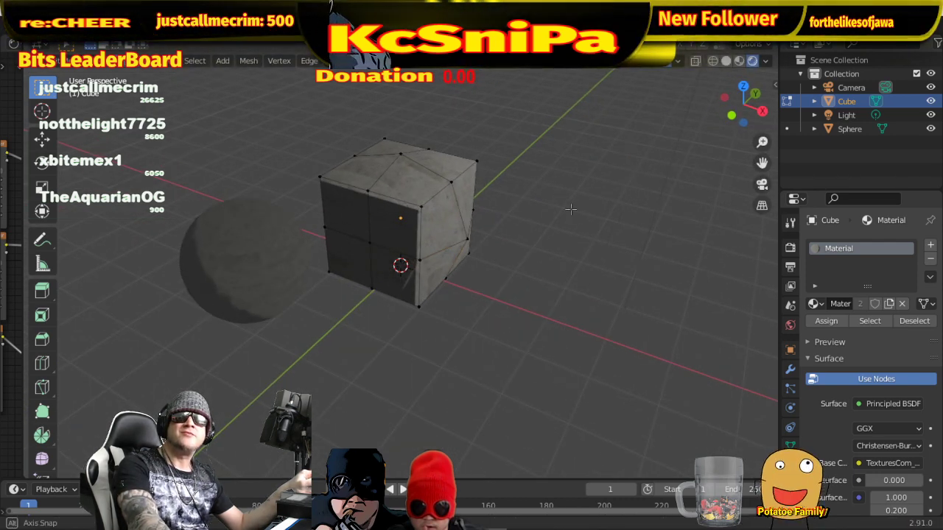
middle_click_drag(570, 209, 497, 148)
left_click(99, 61)
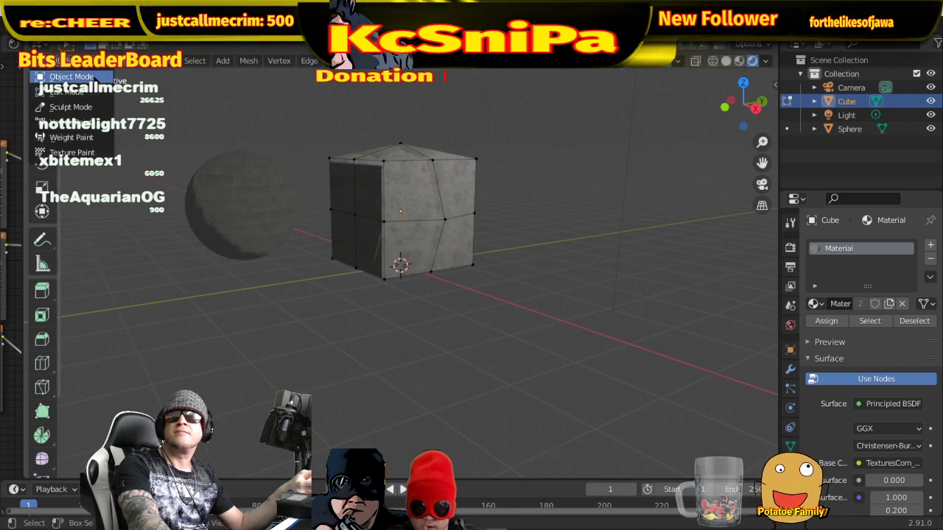
- Return to Object Mode and look over the warped cube
left_click(71, 77)
middle_click_drag(549, 255, 184, 282)
scroll(184, 284, "up", 3)
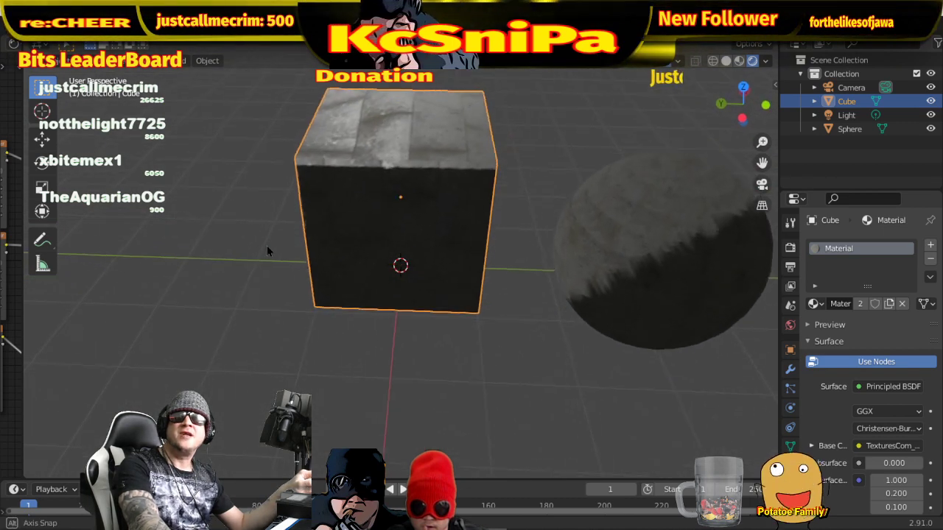
middle_click_drag(267, 250, 386, 200)
- Hide the sphere, view the cube from Front, switch to Material Preview, and select the cube
left_click(589, 280)
key("h")
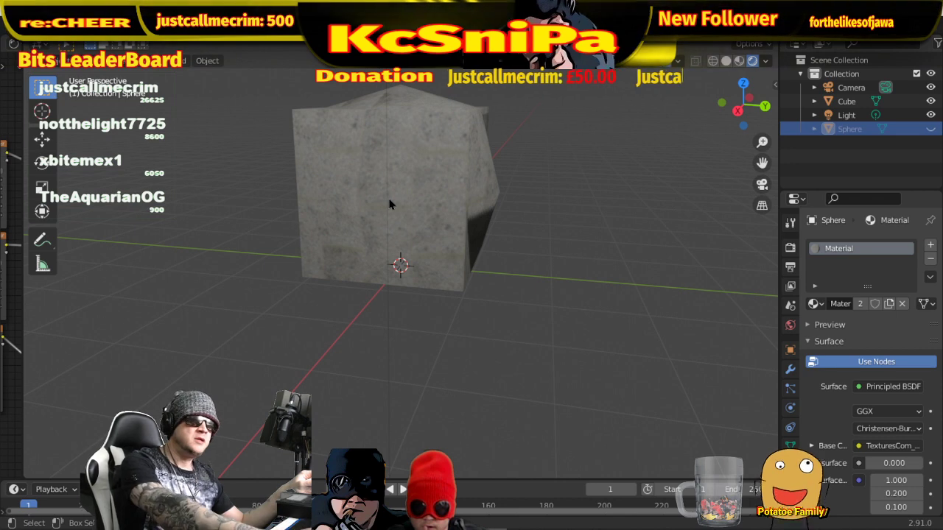
key("KP_1")
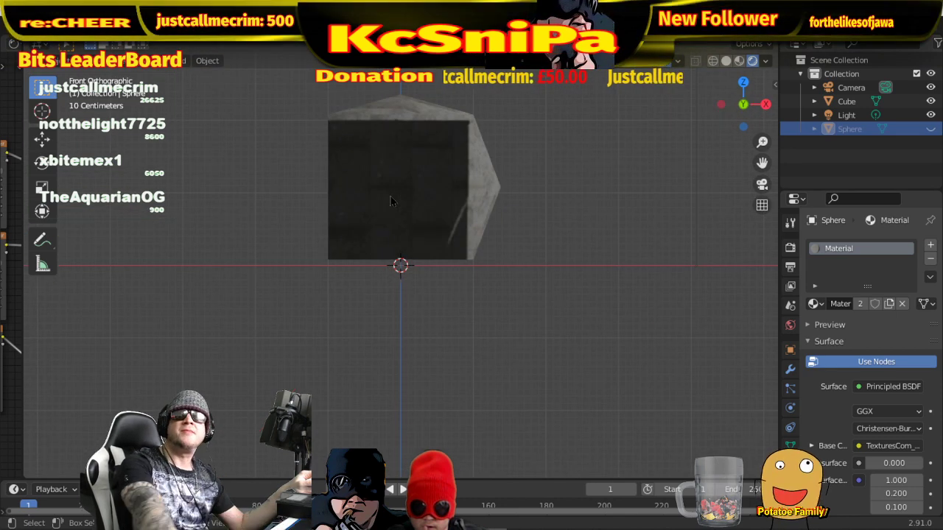
left_click(738, 61)
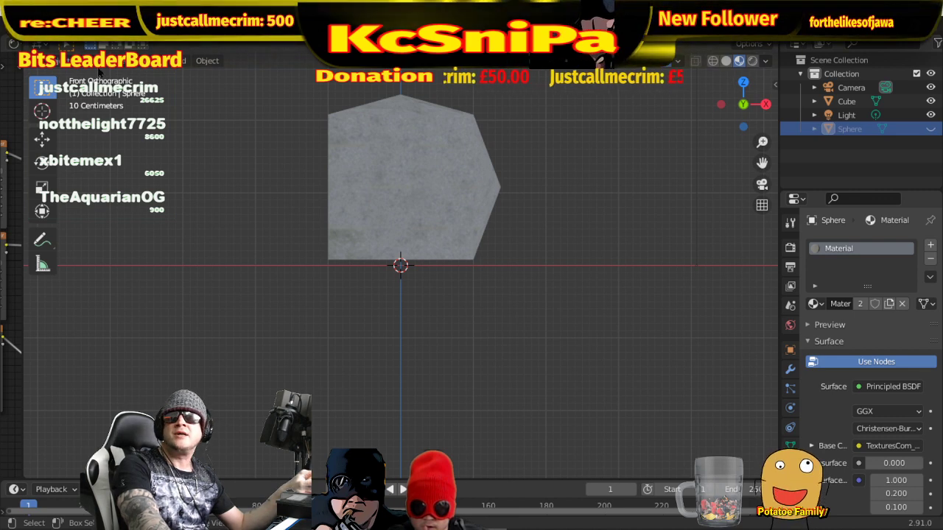
left_click(456, 183)
left_click(41, 60)
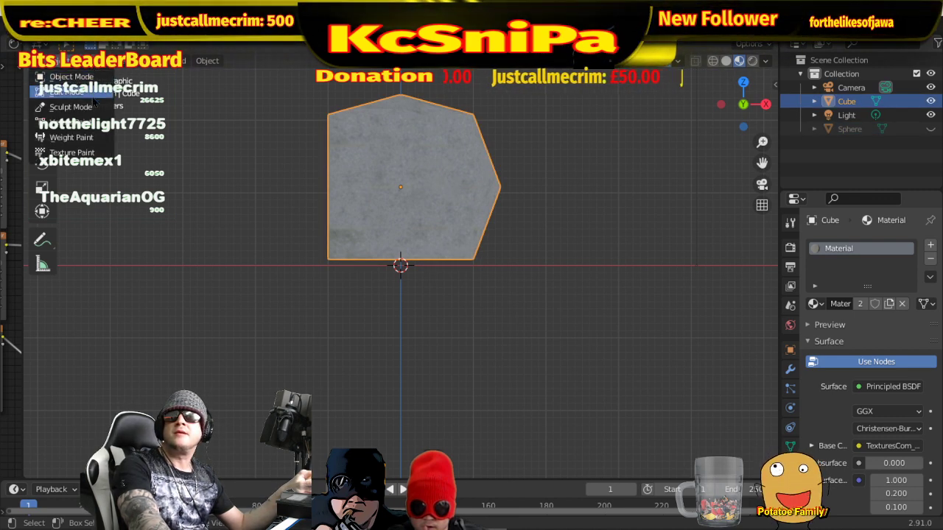
- Undo the vertex moves with Ctrl+Z to restore the evenly subdivided cube
left_click(88, 96)
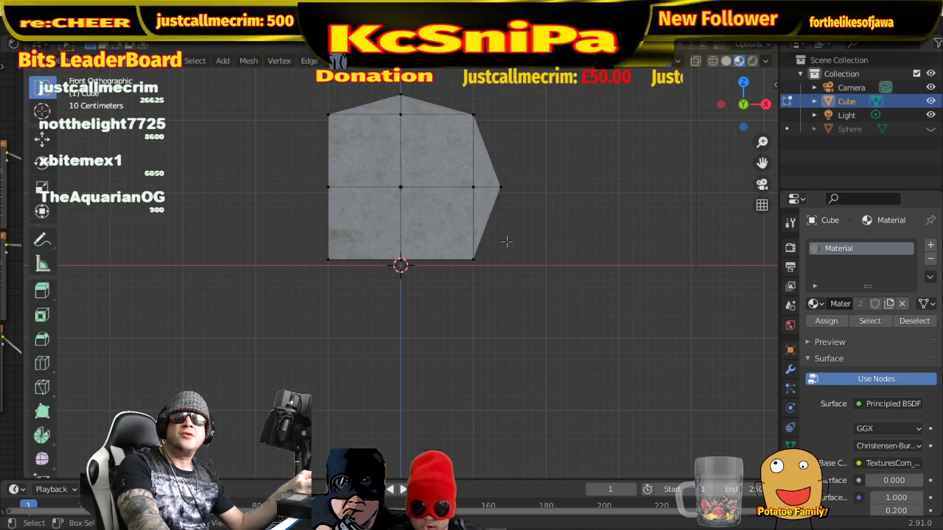
middle_click_drag(501, 242, 426, 279)
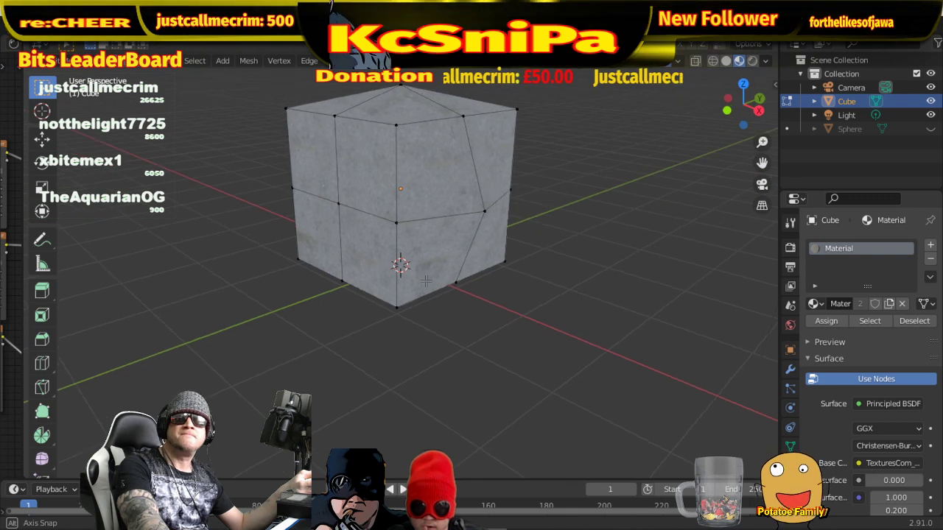
key("ctrl+z")
key("ctrl+z")
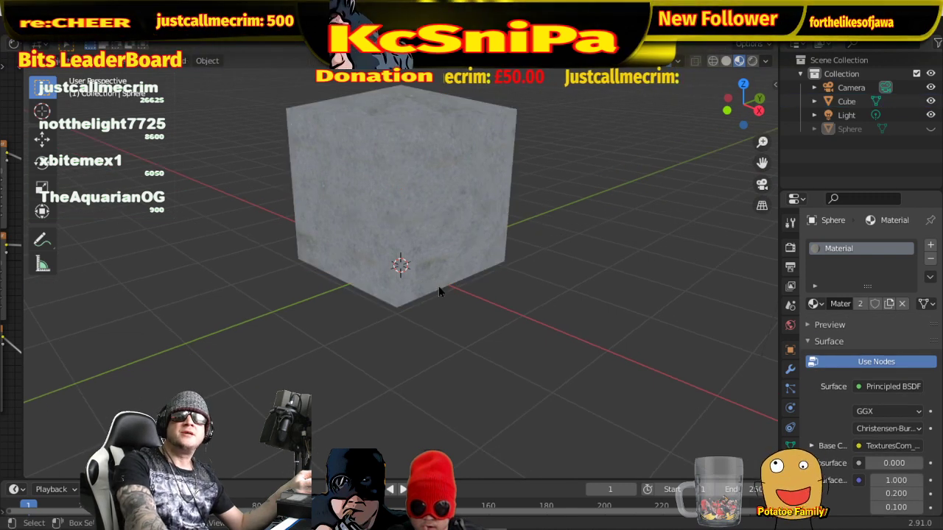
middle_click_drag(436, 292, 520, 260)
key("ctrl+z")
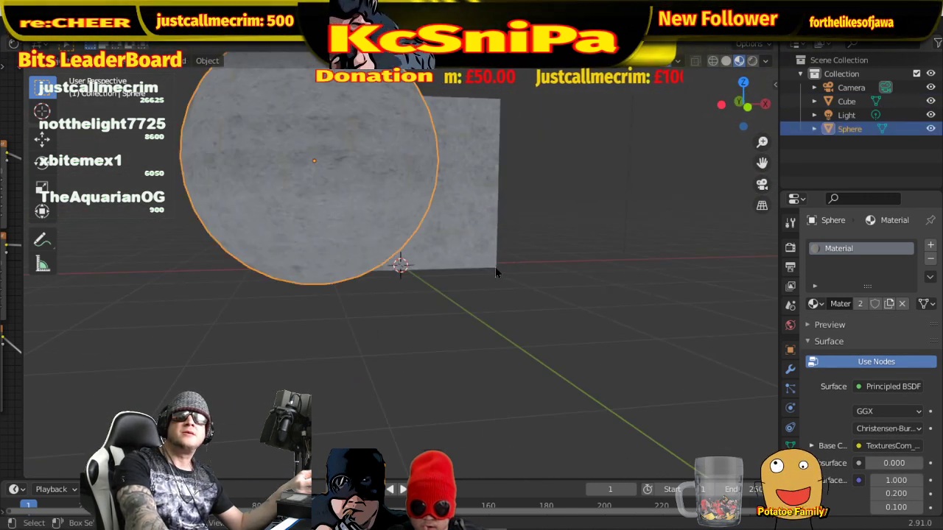
- Check the cube's even subdivision in Edit Mode, return to Object Mode, and select the sphere
left_click(493, 268)
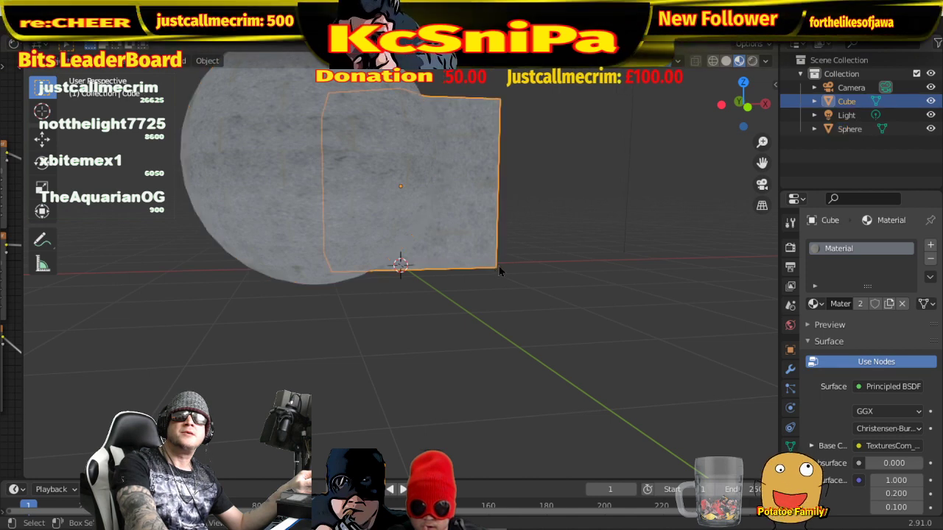
key("Tab")
middle_click_drag(498, 264, 468, 280)
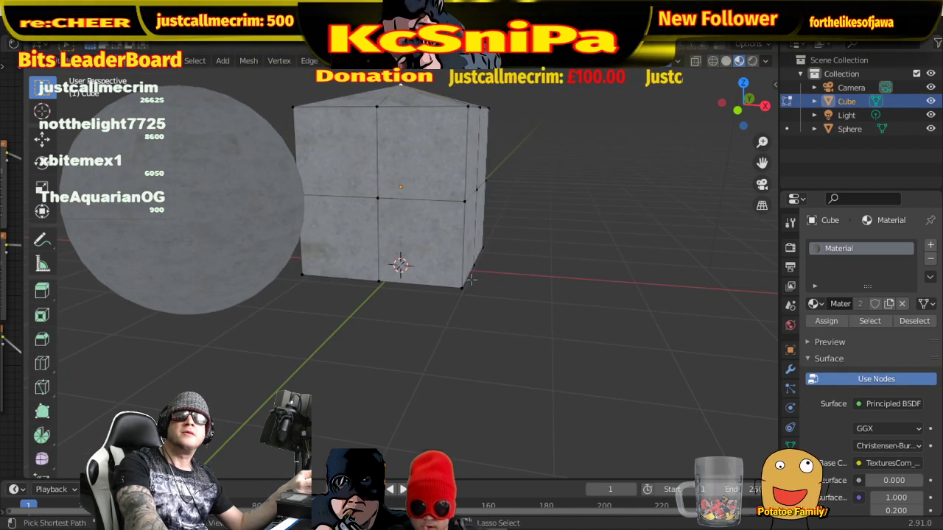
middle_click_drag(472, 280, 434, 289)
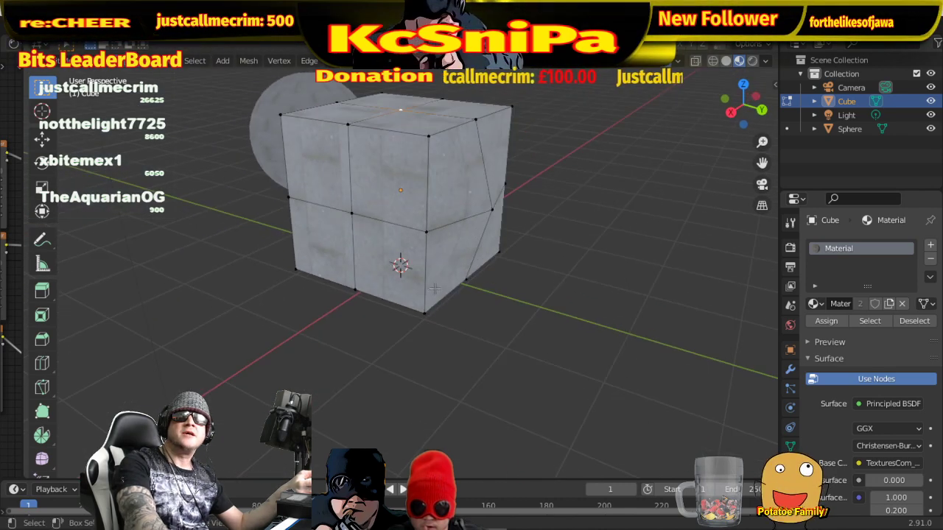
middle_click_drag(516, 279, 501, 360)
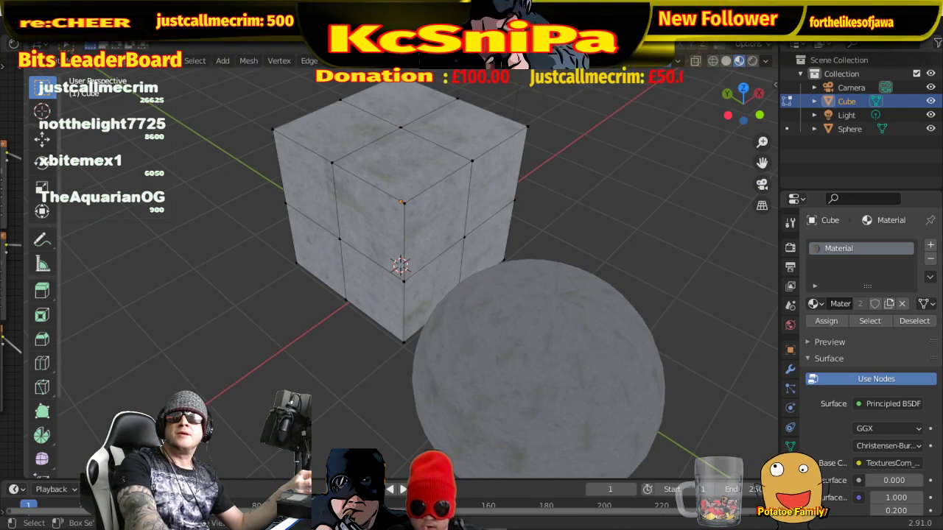
key("Tab")
left_click(630, 375)
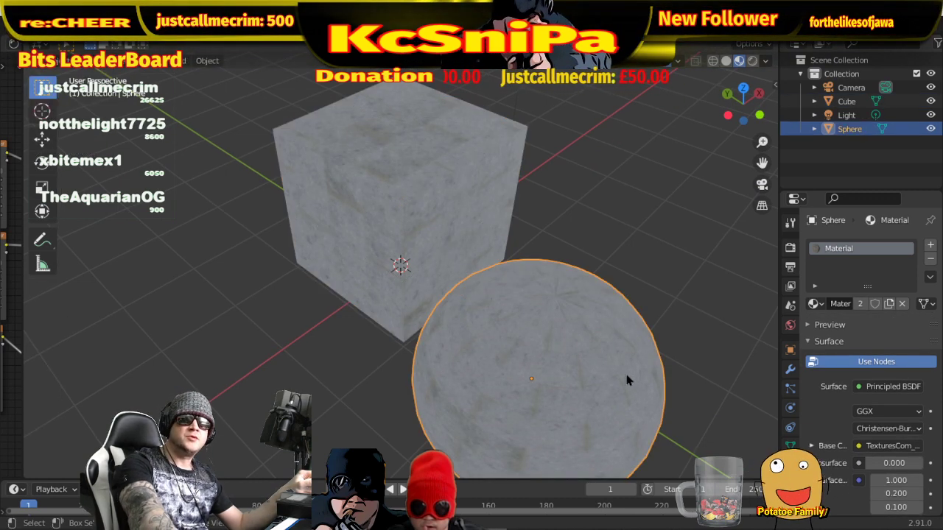
- Hide the sphere and reopen the cube in Edit Mode from the front view
key("h")
left_click(378, 193)
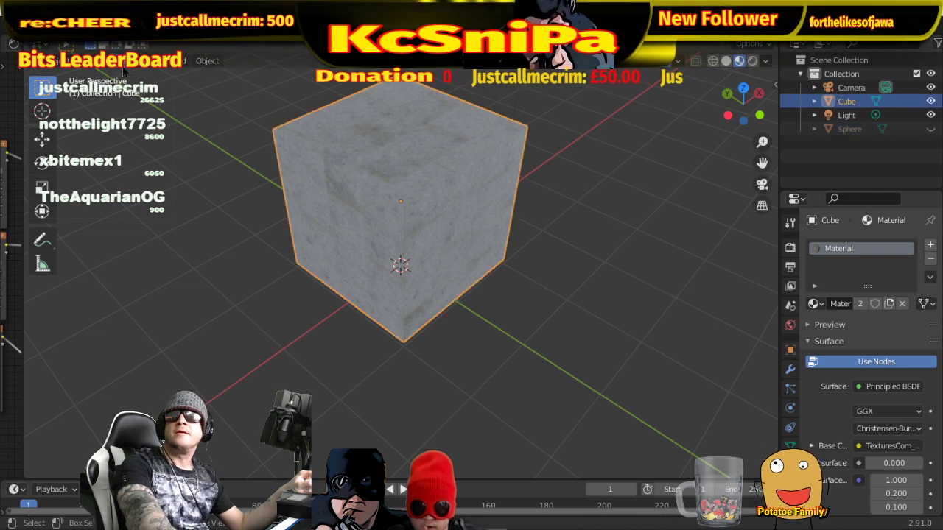
key("Tab")
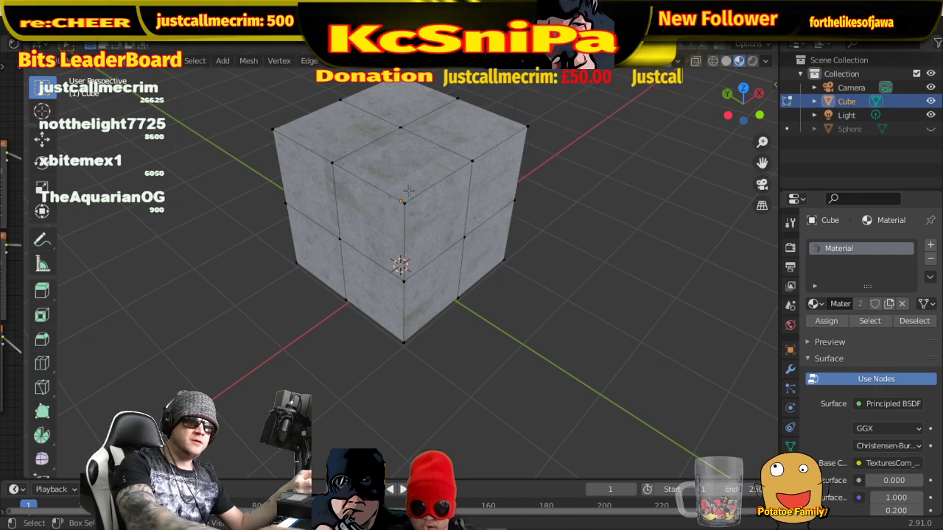
key("KP_1")
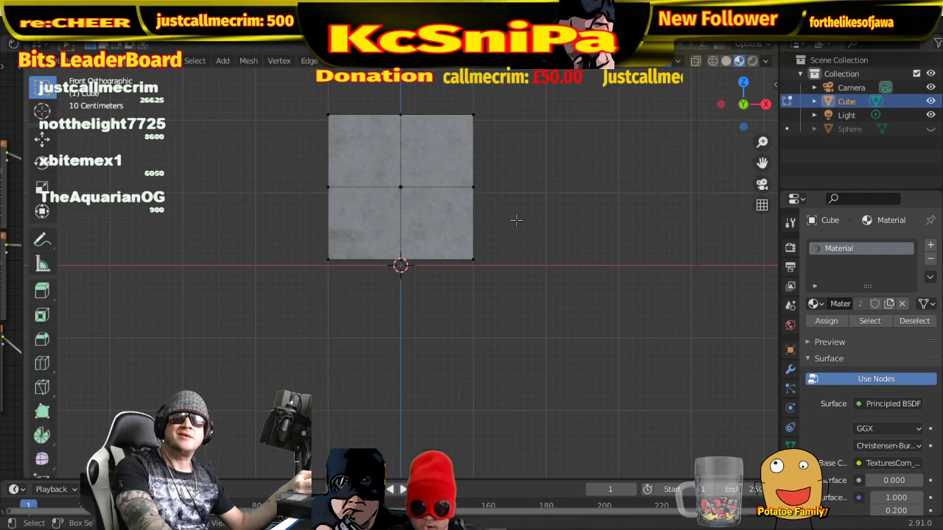
middle_click_drag(515, 219, 350, 129)
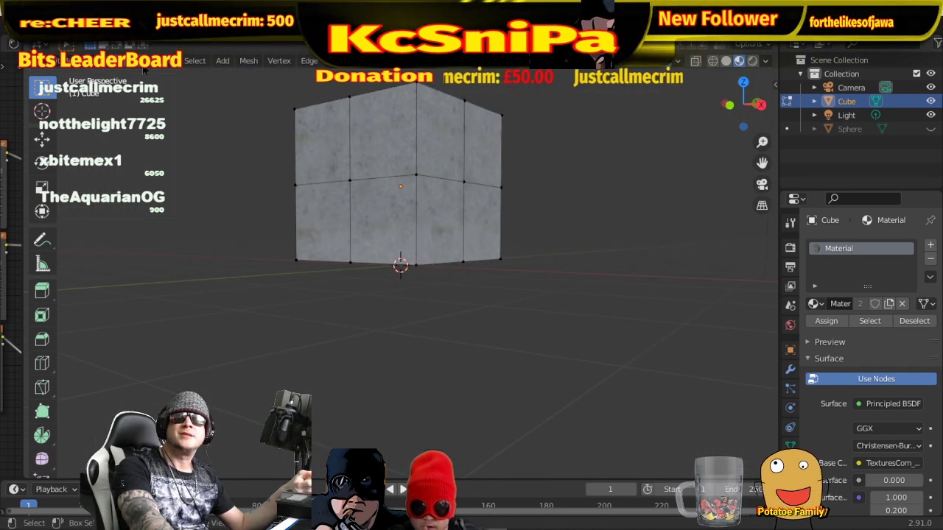
- Select the cube's right-half faces in face mode and view them in Front Orthographic
key("3")
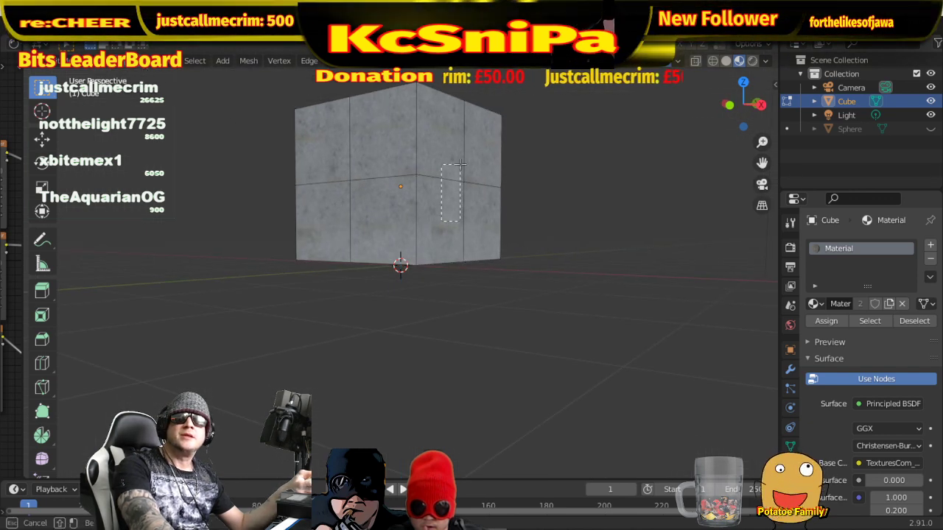
left_click_drag(460, 163, 471, 161)
key("KP_1")
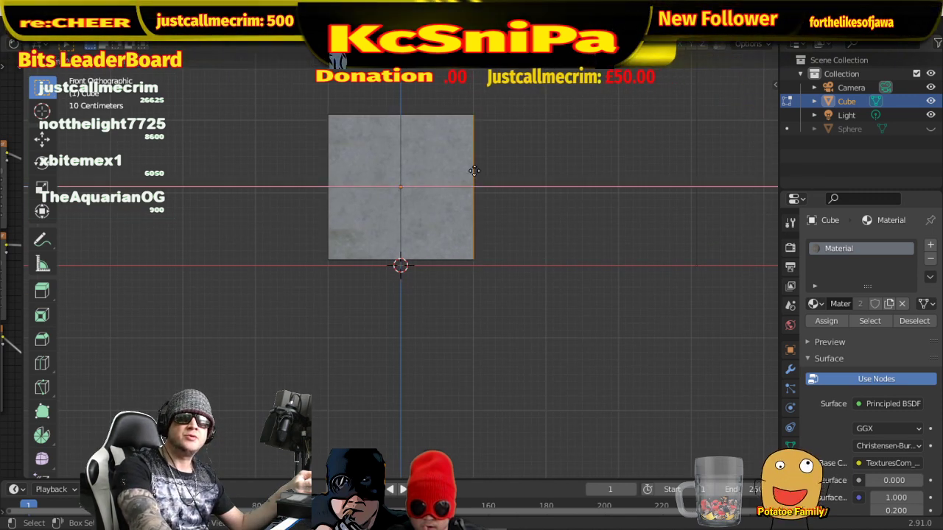
- Stretch the cube's right faces outward along X into a long box
left_click_drag(522, 175, 573, 178)
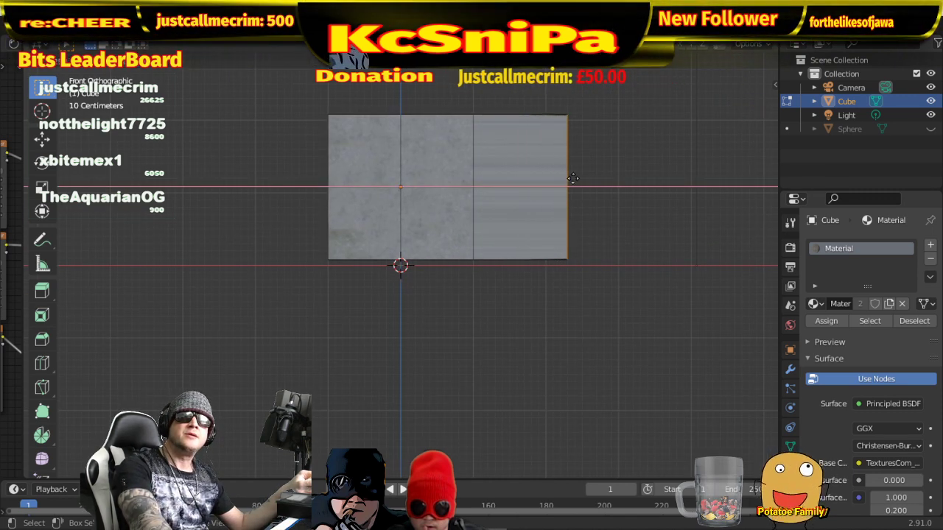
middle_click_drag(656, 204, 595, 266)
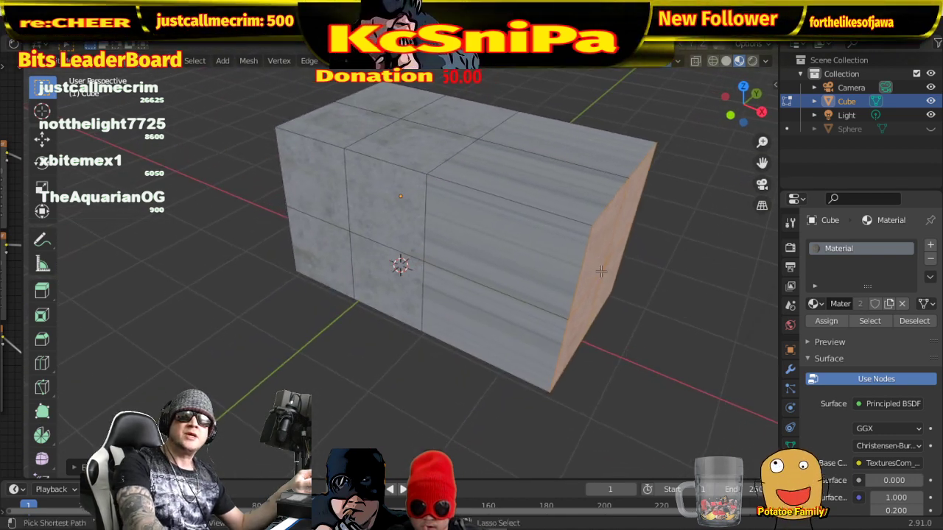
key("ctrl+z")
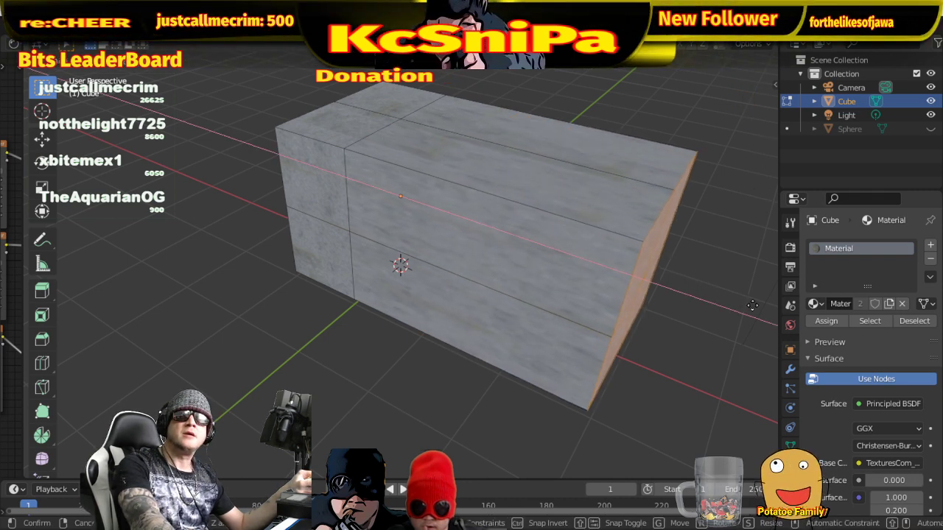
left_click(27, 314)
- Box-select the faces at the box's left end and view it from the front
middle_click_drag(171, 273, 621, 235)
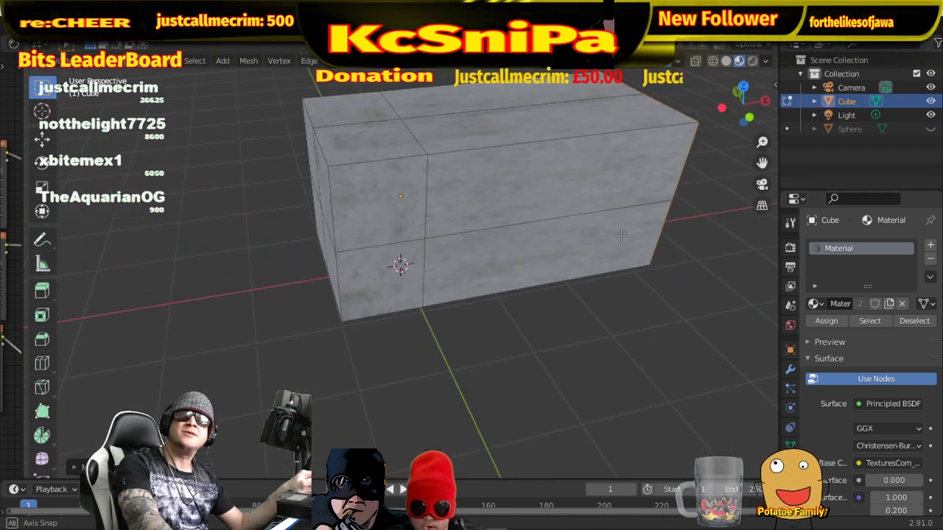
mouse_move(526, 237)
middle_mouse_down()
mouse_move(600, 232)
mouse_move(520, 237)
middle_mouse_up()
middle_click_drag(512, 242, 597, 271)
middle_click_drag(509, 277, 441, 214)
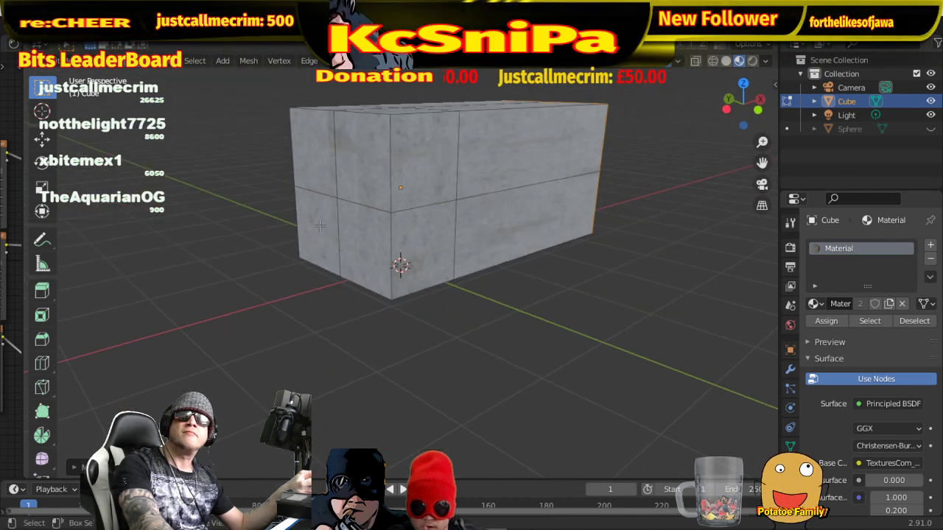
left_click_drag(320, 226, 385, 170)
key("KP_1")
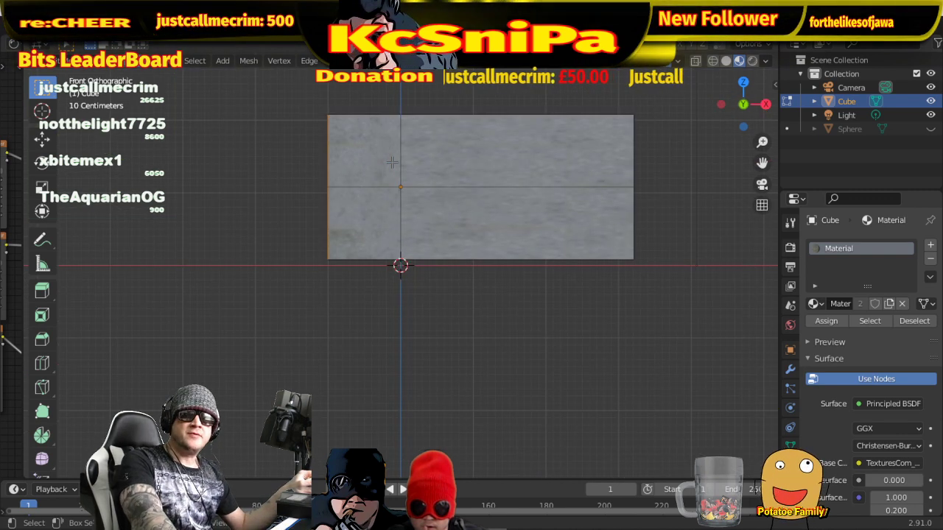
- Move the selected left-end faces outward along X to widen the block
key("g")
key("x")
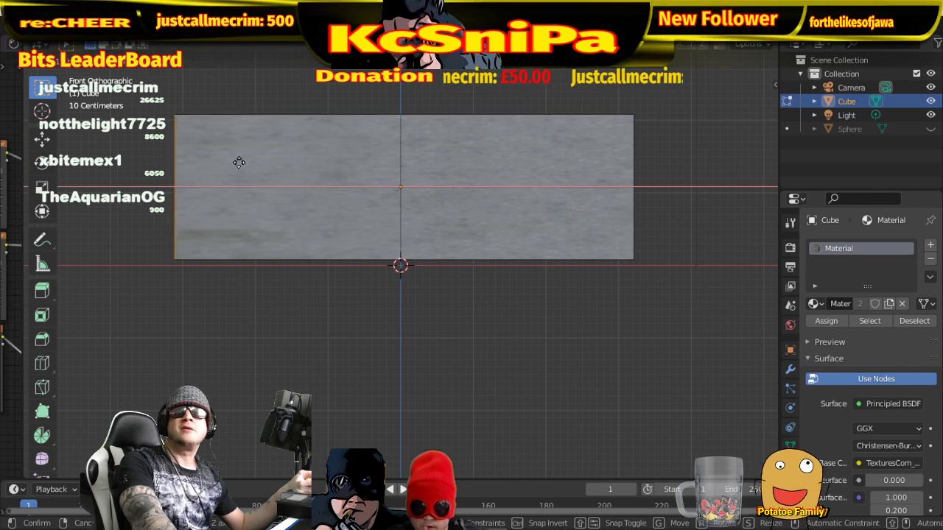
left_click(234, 164)
middle_click_drag(369, 176, 637, 174)
scroll(498, 257, "down", 5)
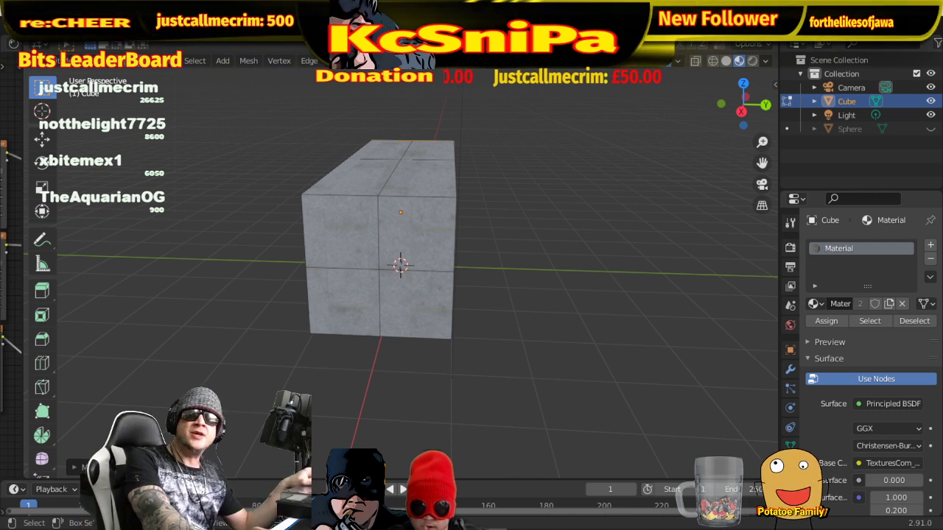
- Box-select the box's top faces and raise them along Z
middle_click_drag(659, 180, 517, 175)
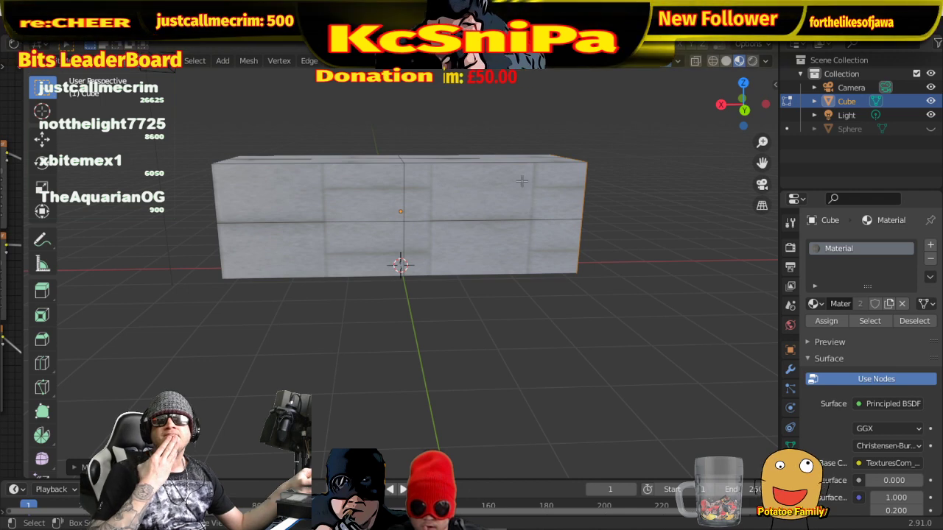
middle_click_drag(484, 182, 336, 241)
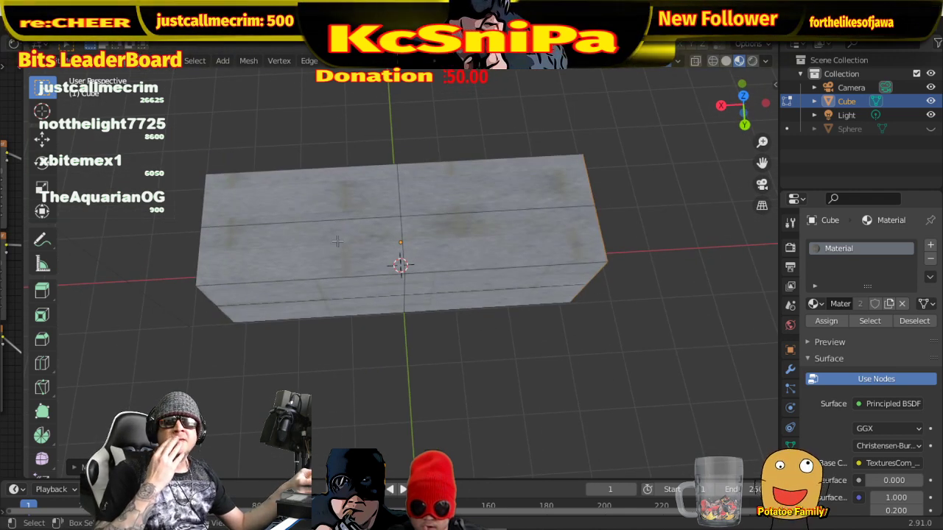
left_click_drag(428, 180, 488, 189)
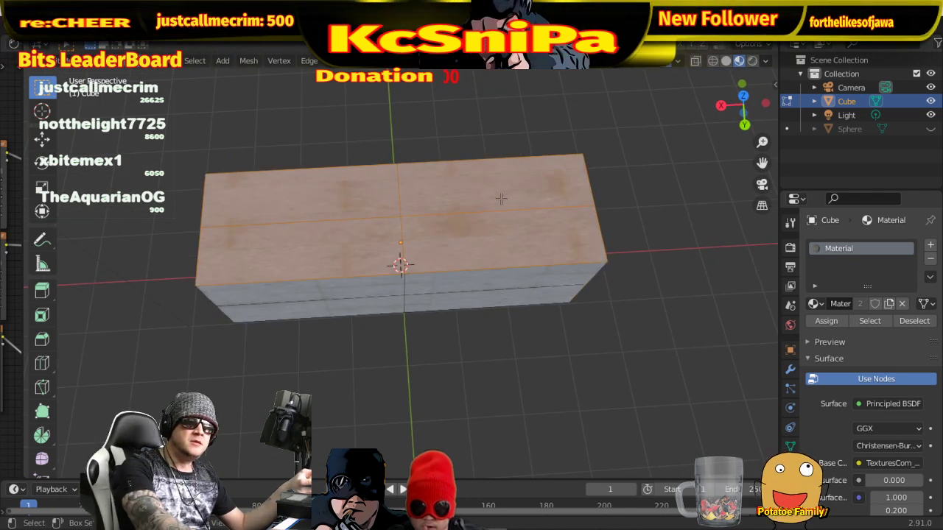
key("KP_1")
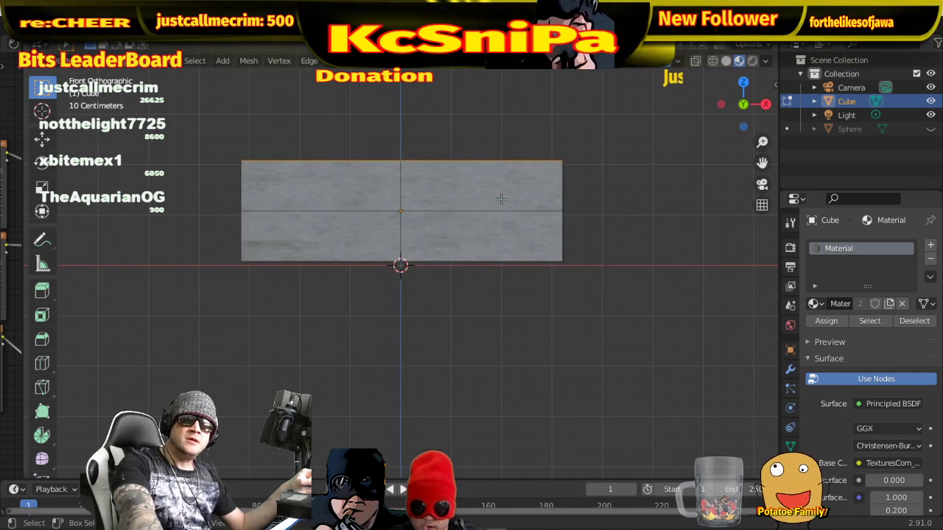
key("g")
key("z")
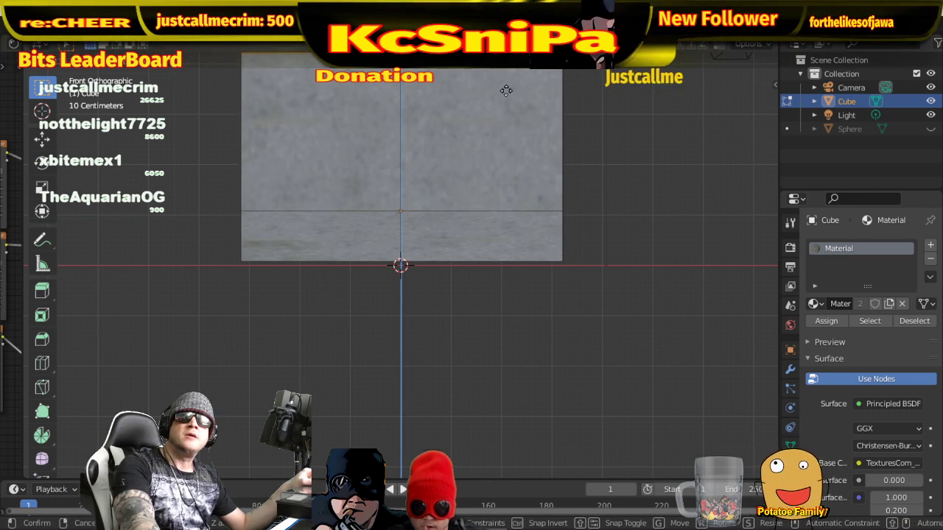
left_click(513, 150)
middle_click_drag(514, 151, 392, 152)
scroll(530, 214, "down", 3)
scroll(562, 221, "down", 3)
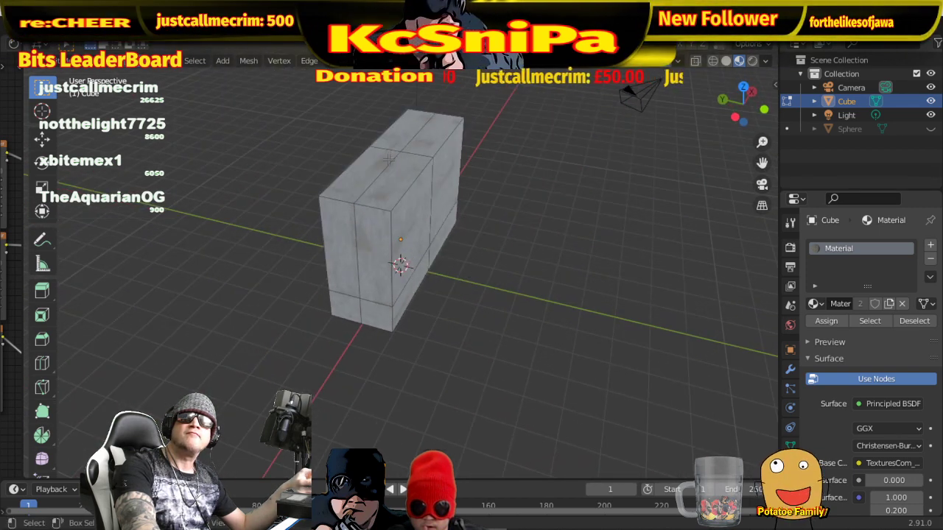
- Extrude the top face upward
left_click(420, 143)
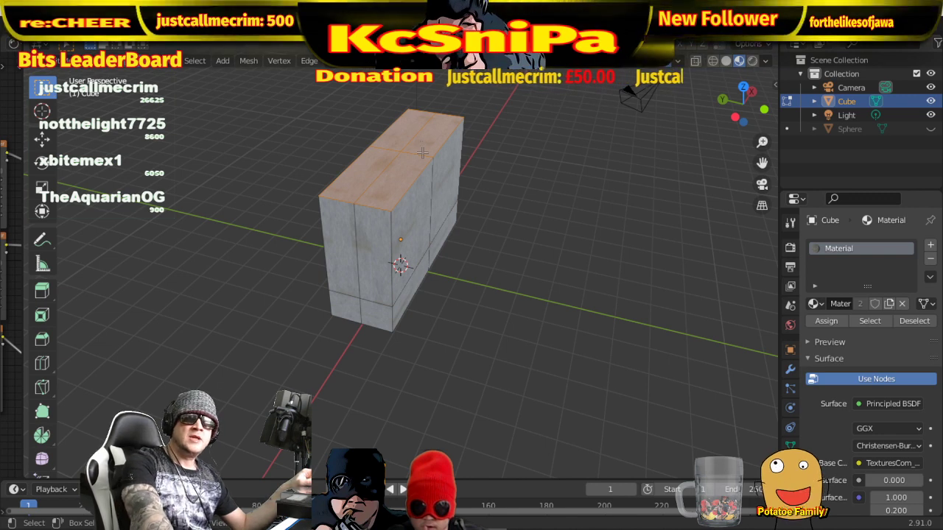
key("e")
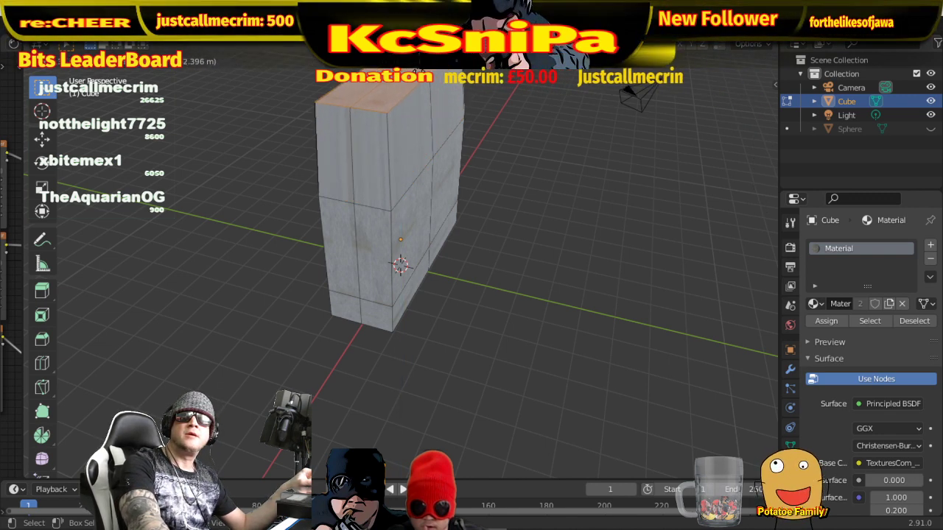
left_click(423, 67)
middle_click_drag(423, 68, 577, 131)
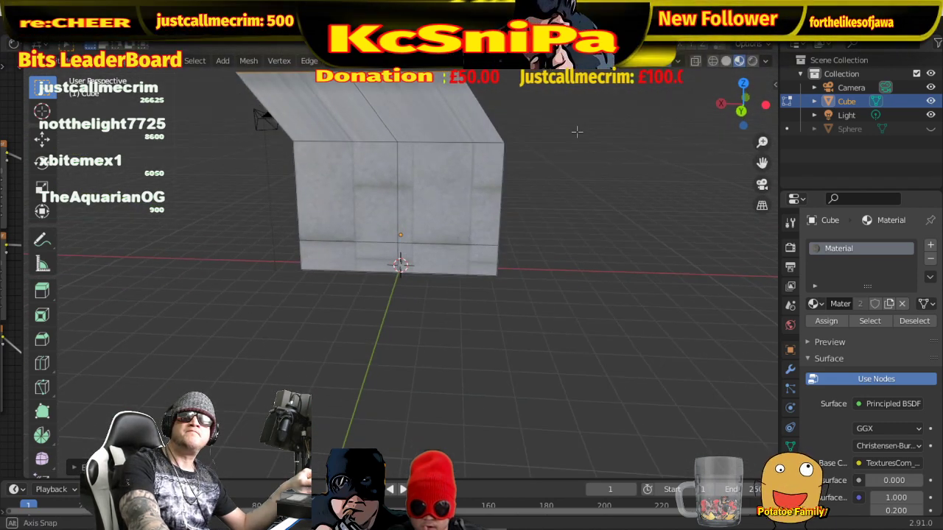
- Shift the extruded top face along X so the block's sides are straight
key("g")
key("x")
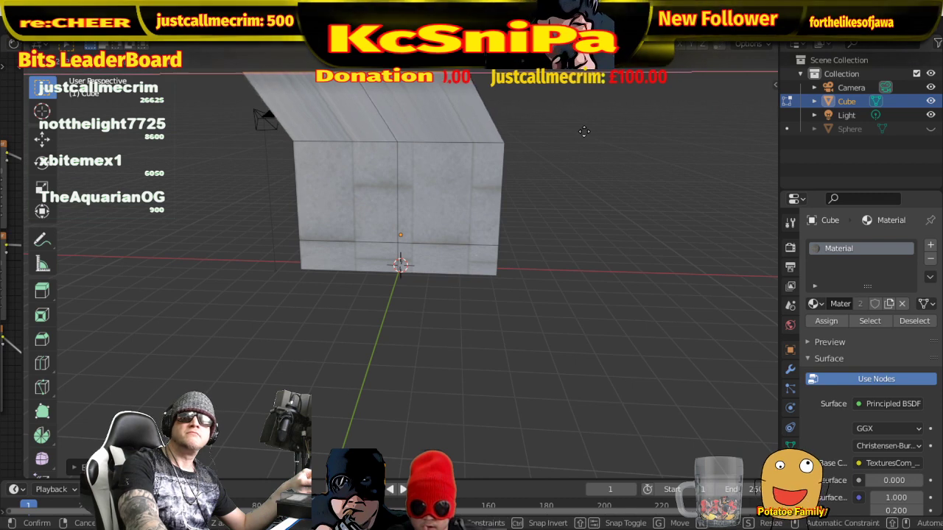
left_click(625, 131)
middle_click_drag(625, 131, 473, 143)
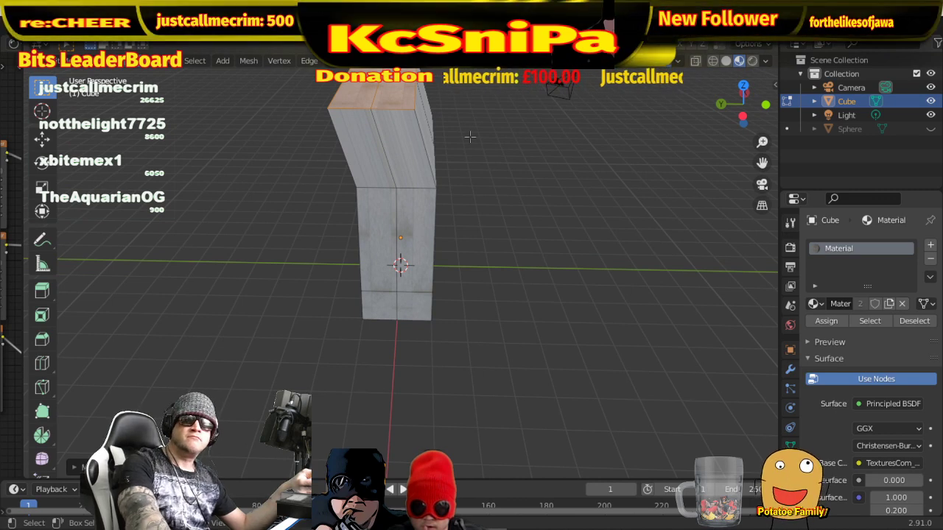
key("g")
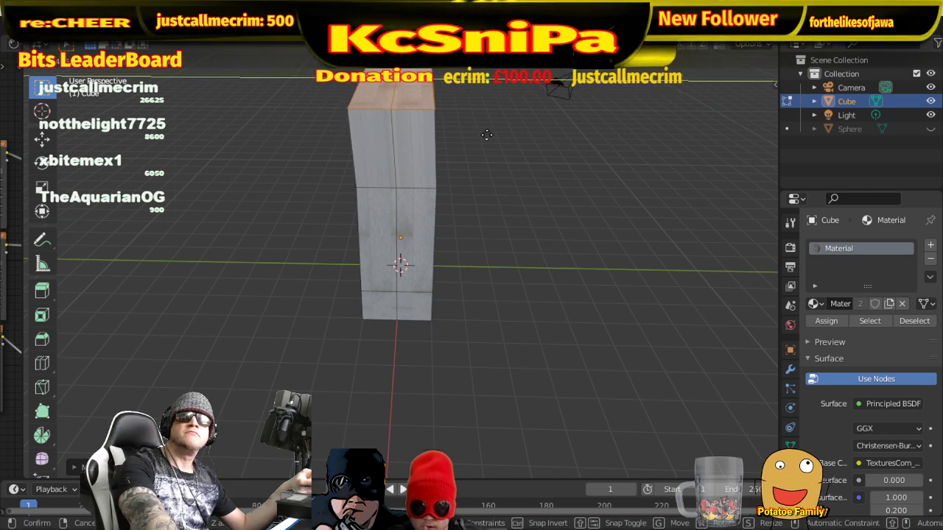
left_click(490, 135)
middle_click_drag(490, 135, 354, 150)
scroll(455, 172, "down", 3)
scroll(464, 157, "up", 3)
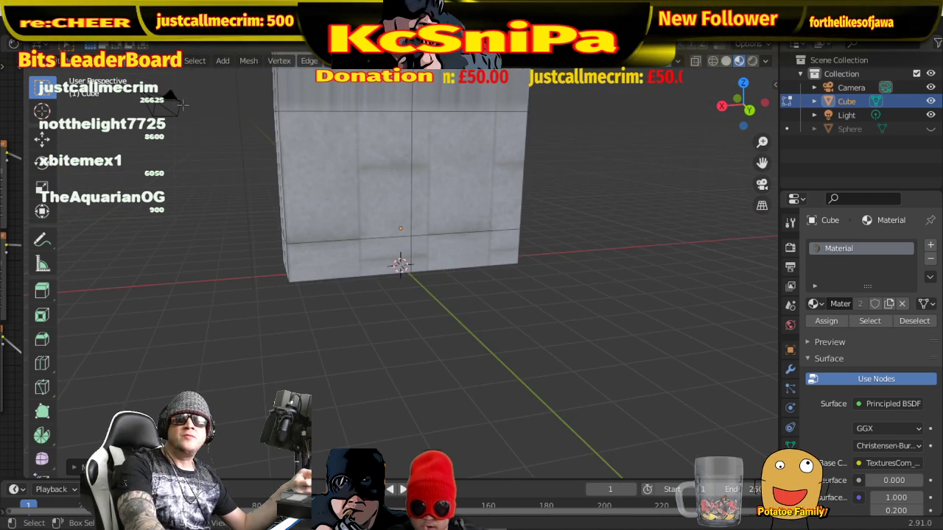
- Return to Object Mode and delete the textured block
left_click(460, 194)
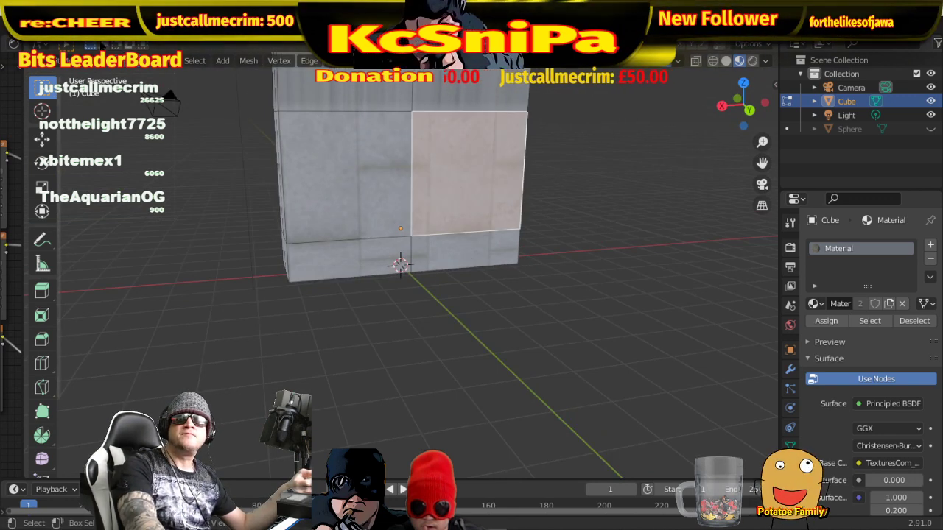
left_click(67, 61)
left_click(71, 77)
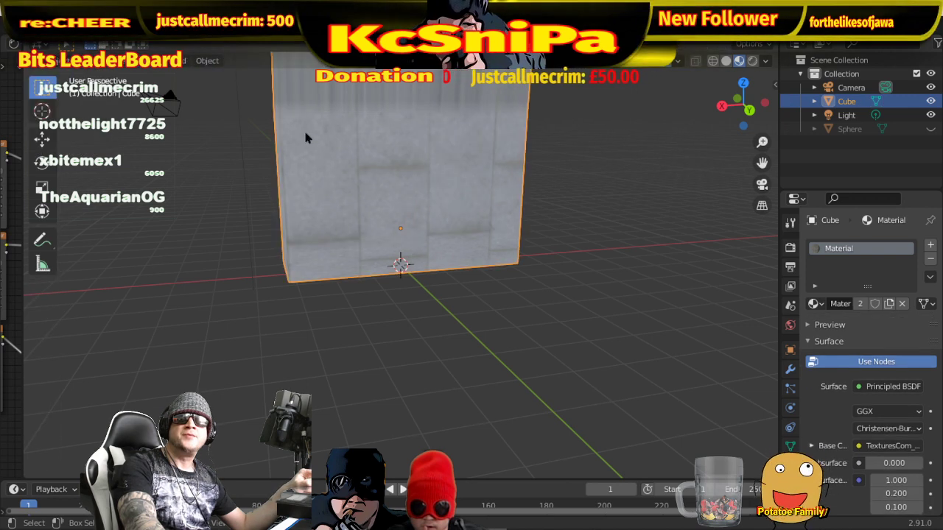
scroll(442, 192, "down", 4)
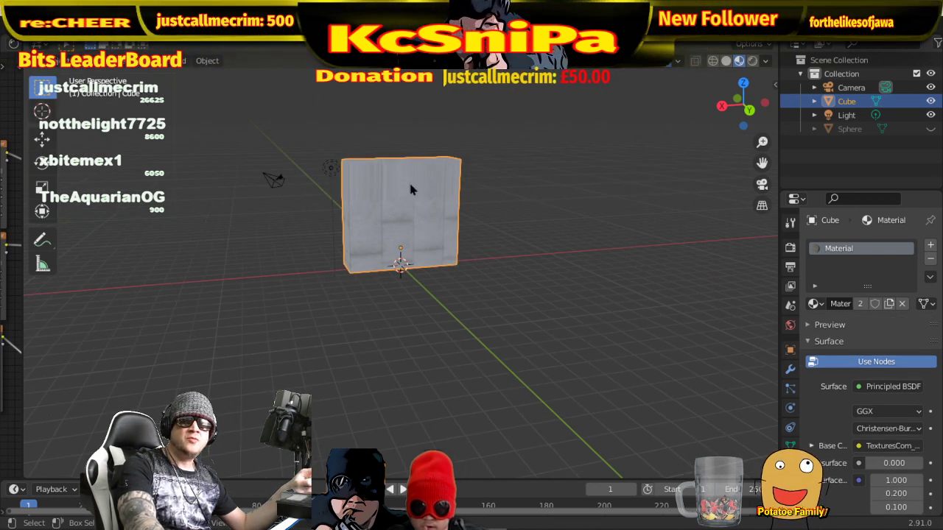
key("x")
left_click(418, 183)
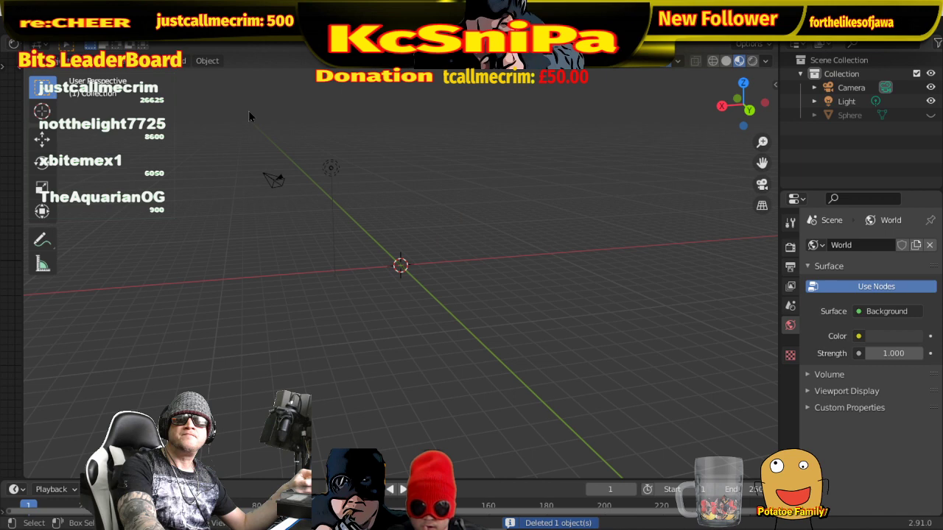
- Add a new cube mesh, scale it up and raise it along Z onto the grid
left_click(184, 62)
mouse_move(243, 77)
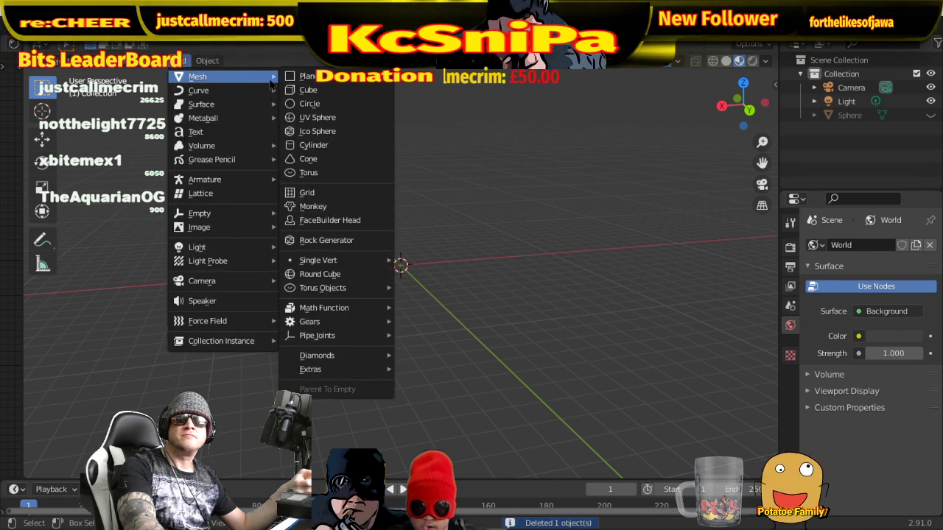
left_click(313, 90)
key("s")
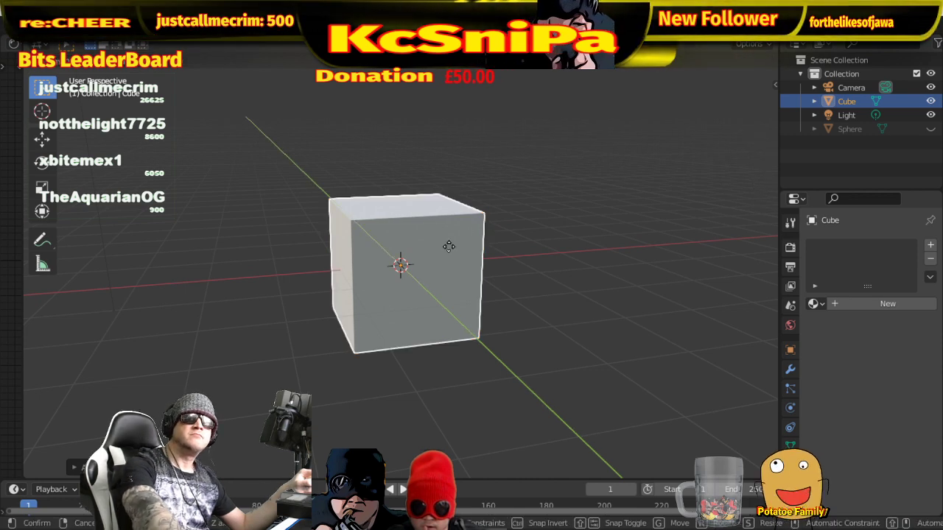
key("g")
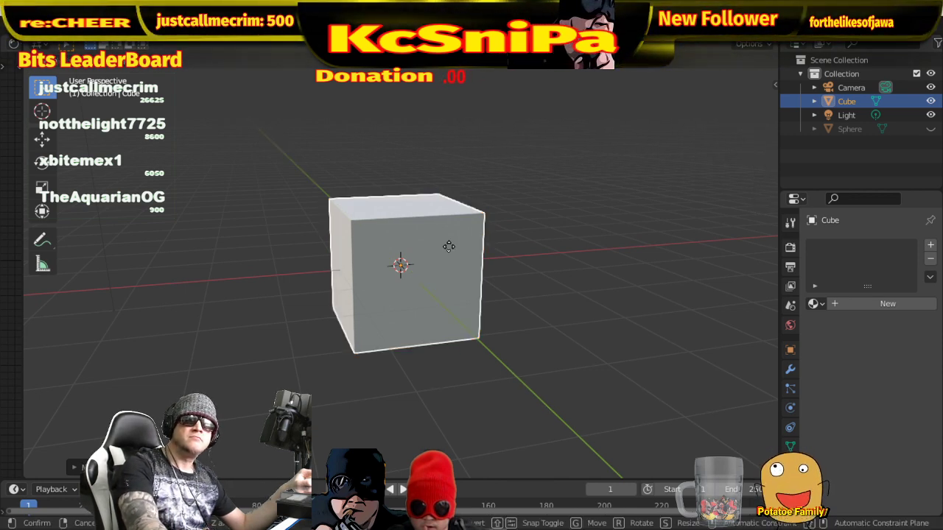
key("z")
left_click(456, 181)
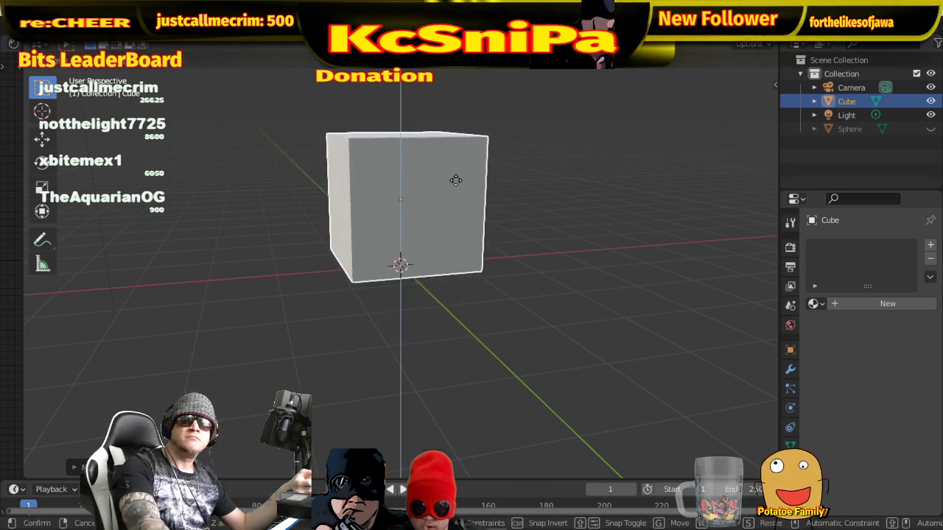
middle_click_drag(438, 238, 540, 259)
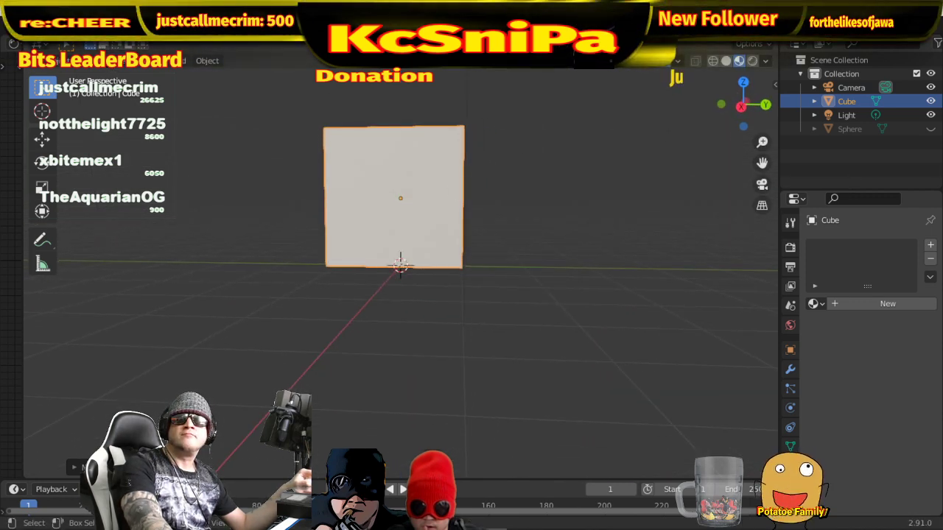
left_click(59, 60)
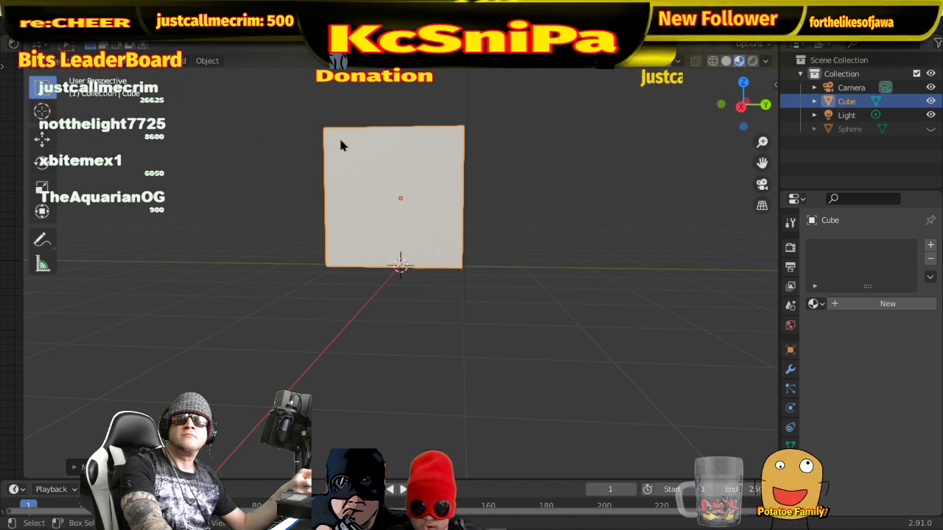
- Shrink the cube slightly, keeping its base on the grid, checked in front view
middle_click_drag(497, 175, 483, 229)
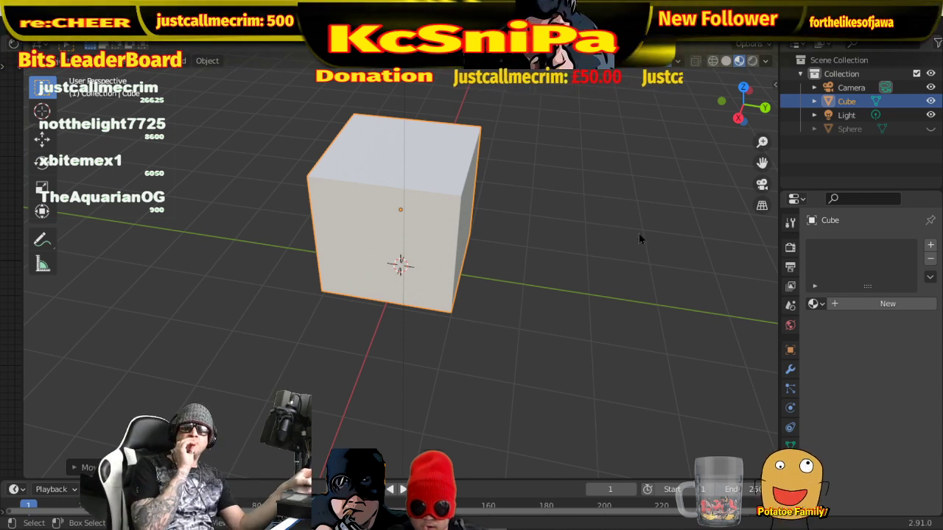
key("KP_1")
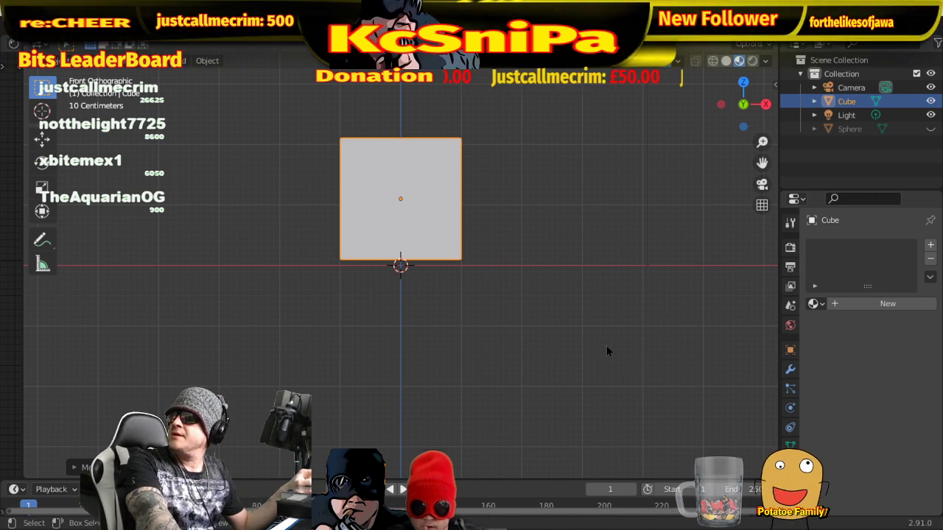
middle_click_drag(622, 308, 639, 357)
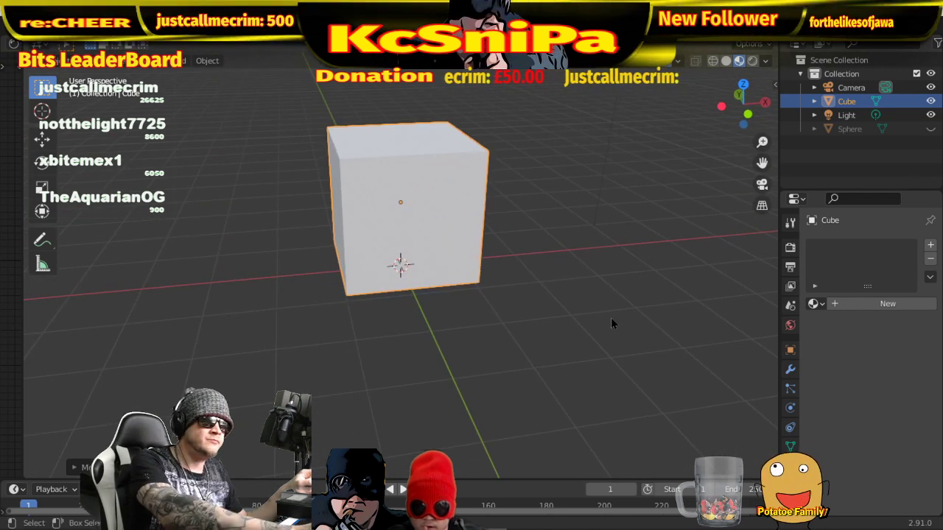
key("KP_1")
scroll(541, 336, "up", 2)
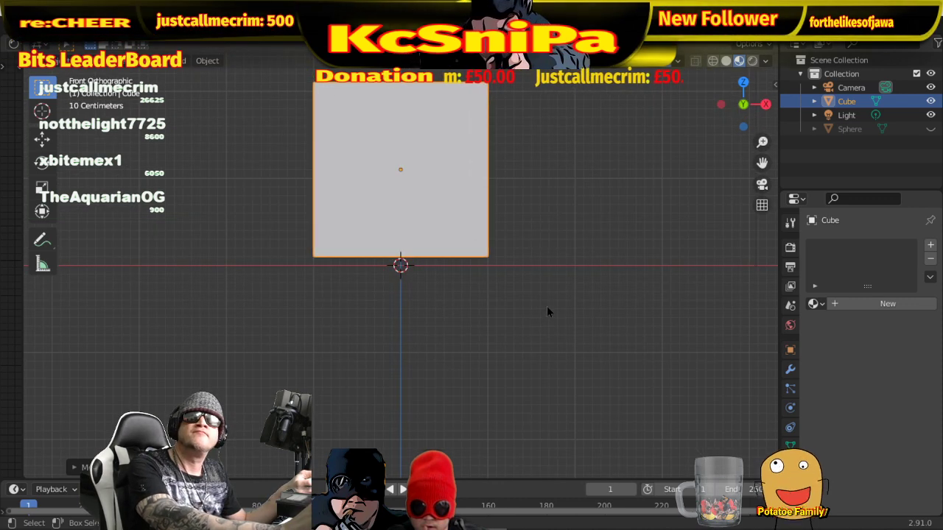
scroll(549, 298, "down", 2)
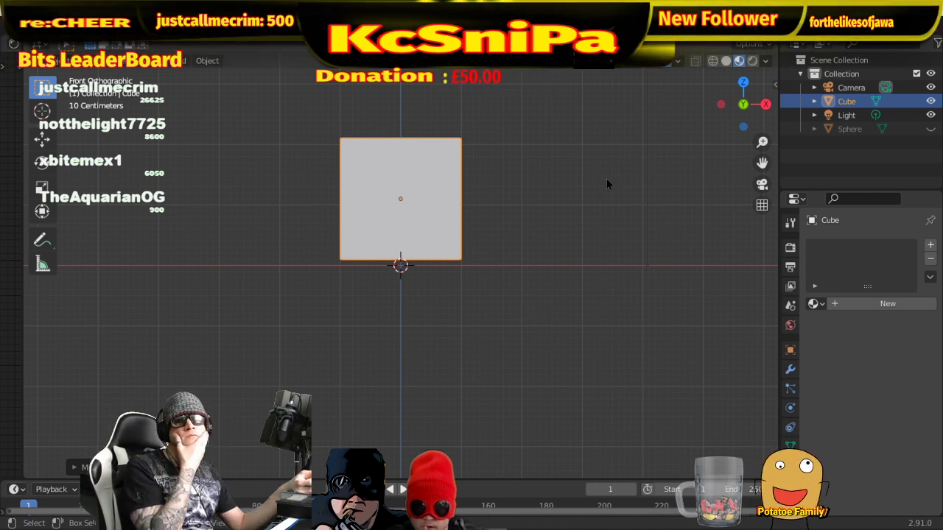
key("ctrl+z")
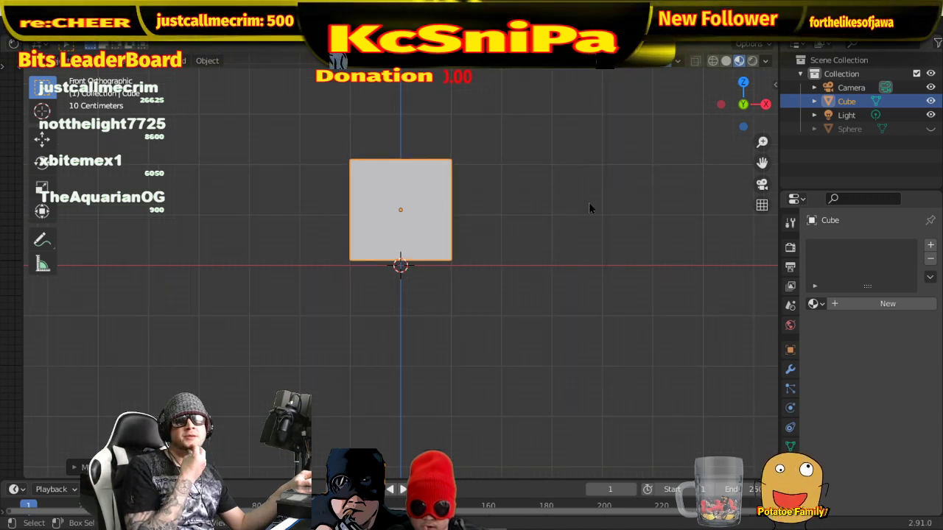
middle_click_drag(557, 232, 511, 246)
key("KP_1")
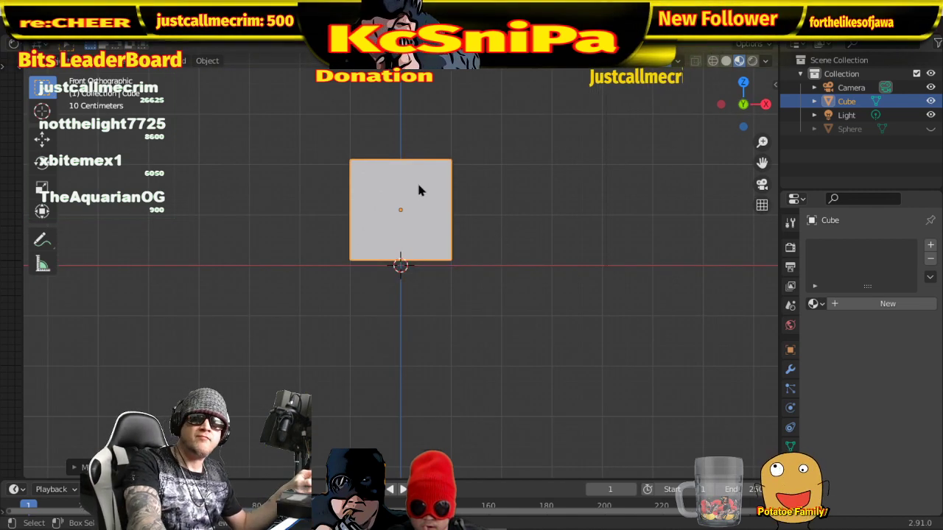
- Make two cube copies, shrink the left copy and delete the right-hand copy
key("shift+d")
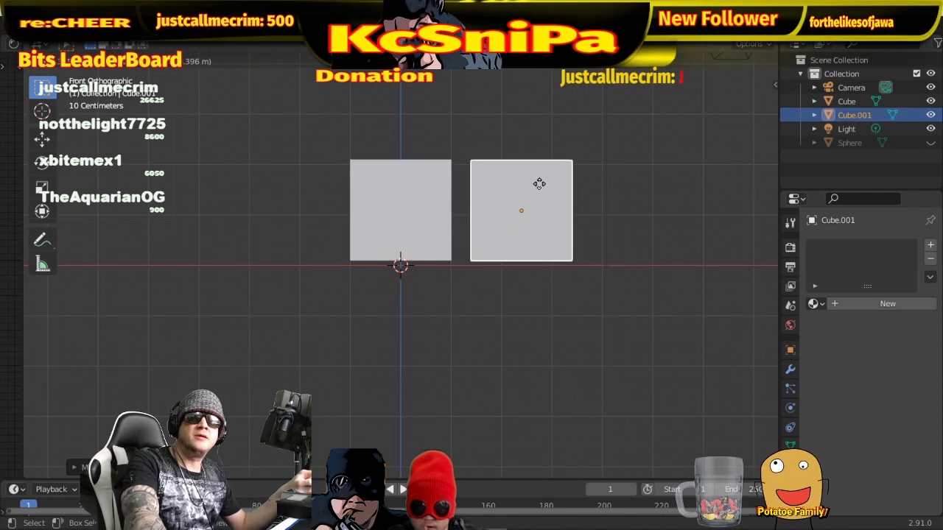
left_click(537, 181)
key("shift+d")
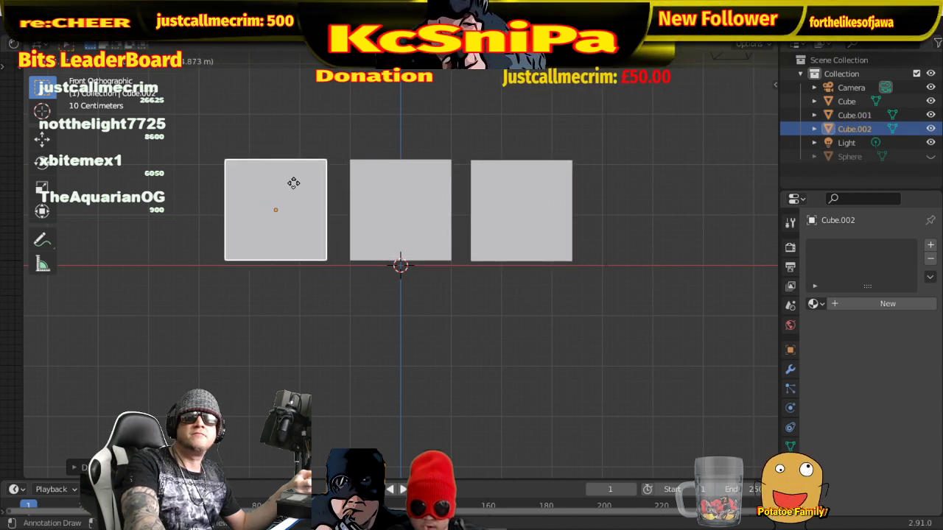
left_click(293, 183)
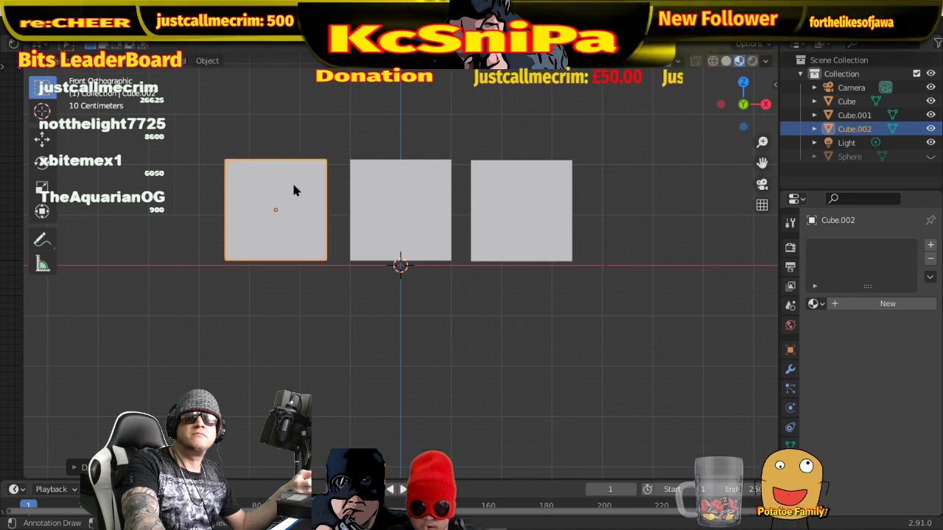
key("s")
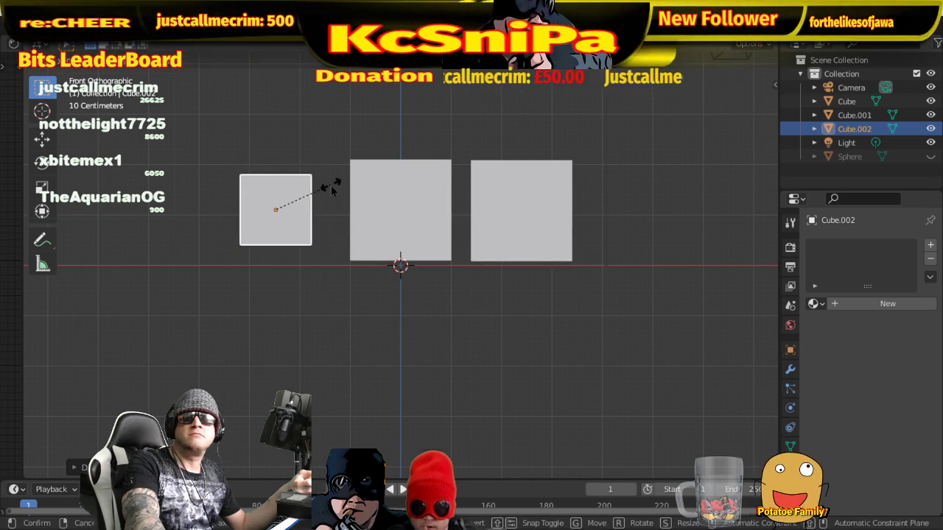
left_click(332, 185)
left_click(553, 210)
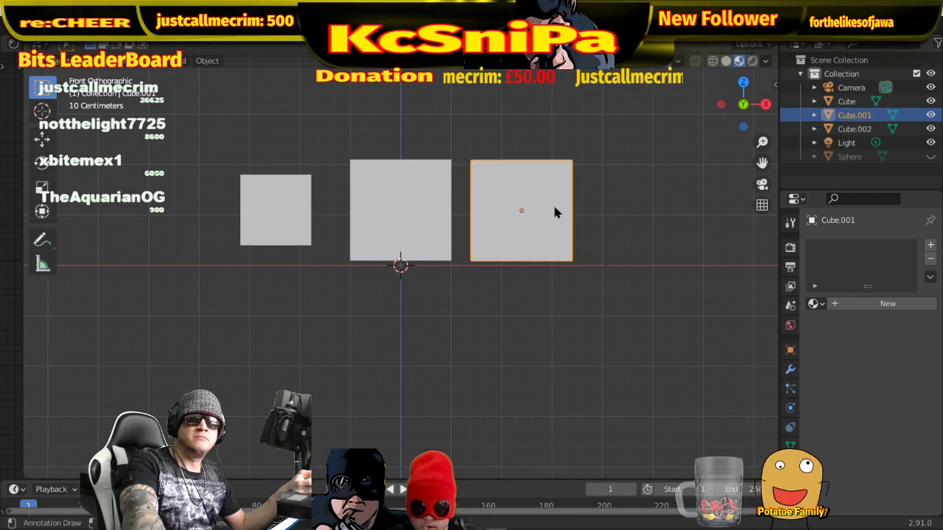
key("x")
left_click(553, 206)
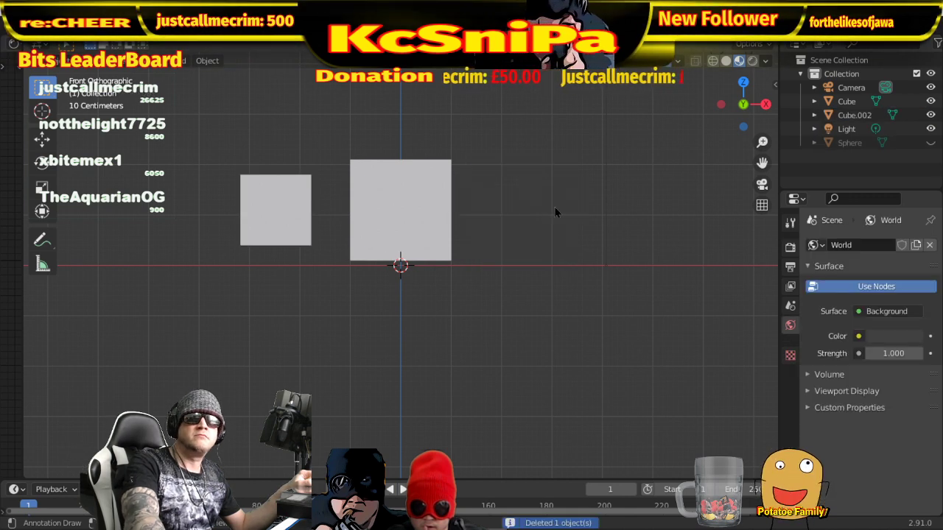
- Drop the small cube onto the ground and slide it against the main cube's left side
left_click(283, 218)
key("g")
key("z")
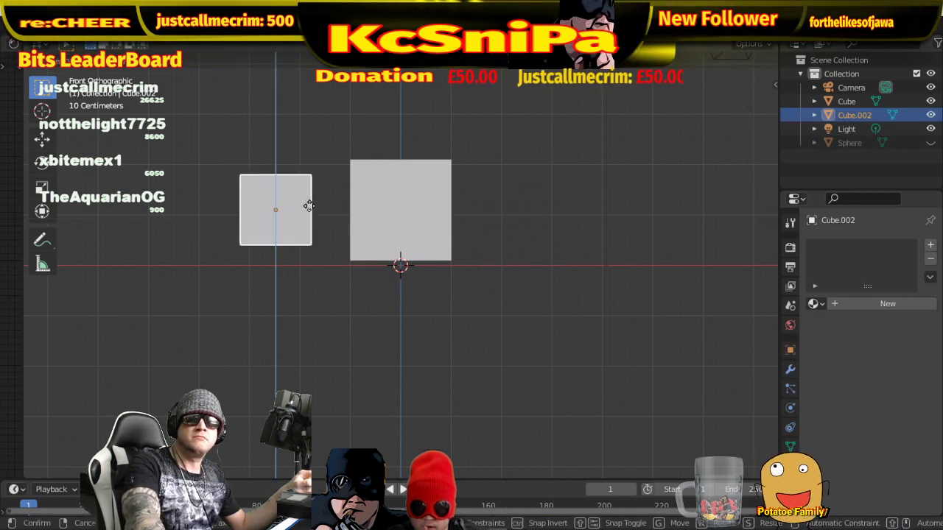
left_click(307, 219)
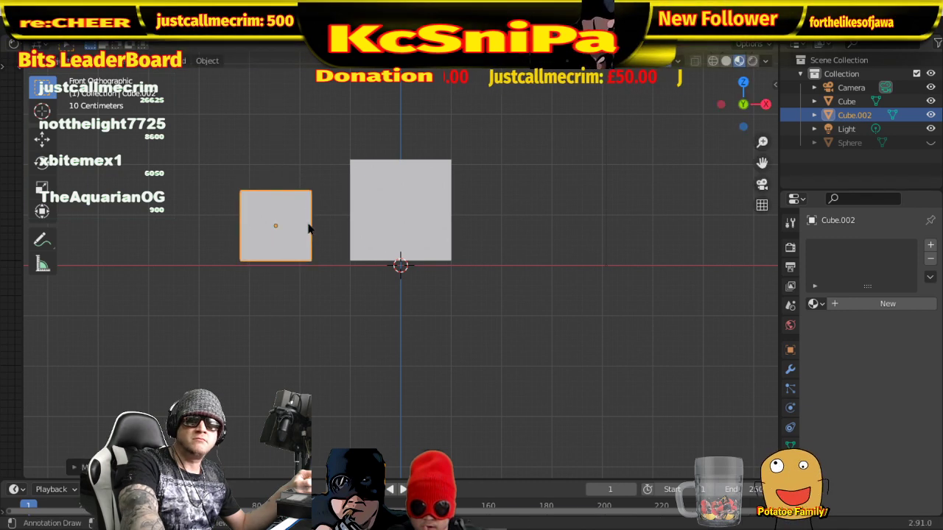
key("g")
key("x")
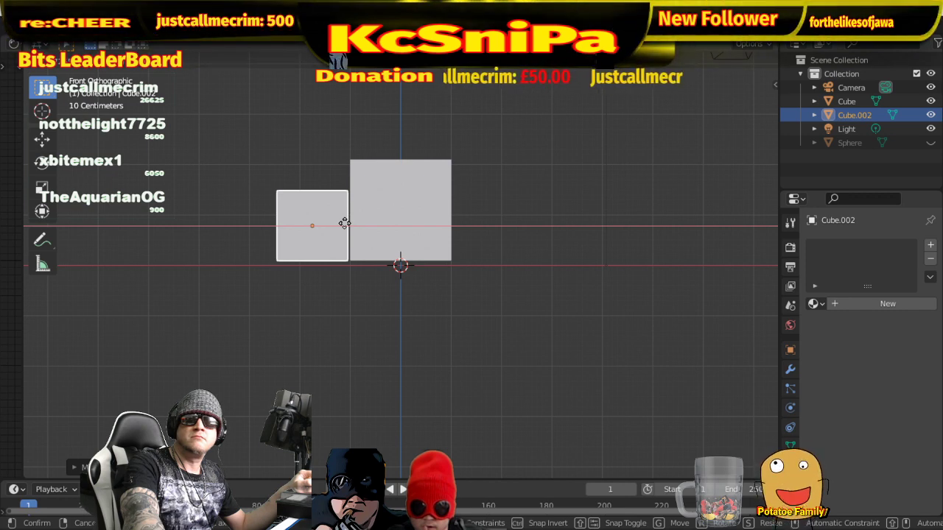
left_click(344, 222)
middle_click_drag(347, 232, 366, 278)
key("KP_1")
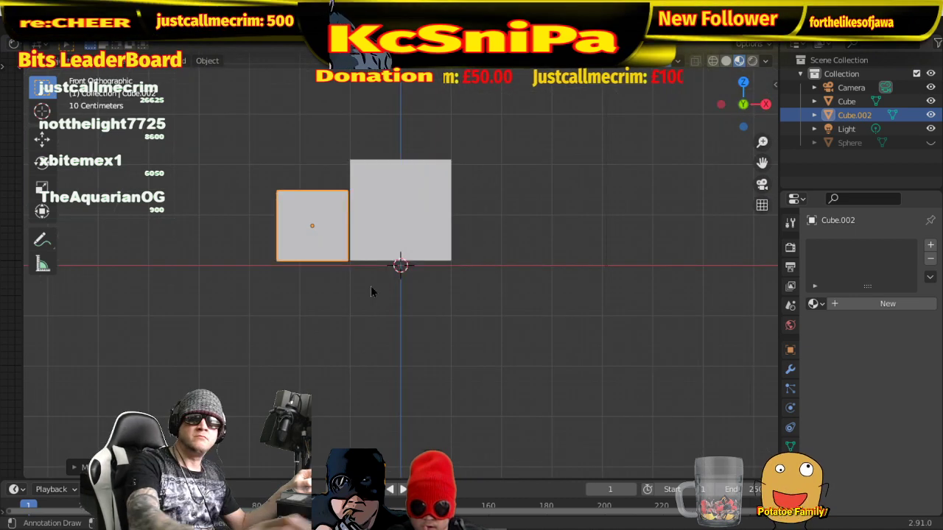
key("shift+d")
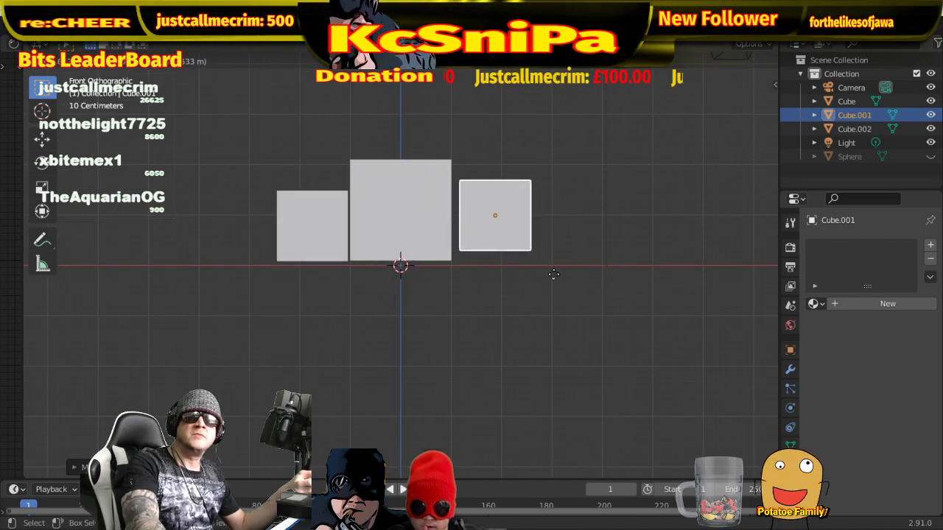
- Duplicate the small cube along X to the main cube's right side
right_click(555, 279)
key("shift+d")
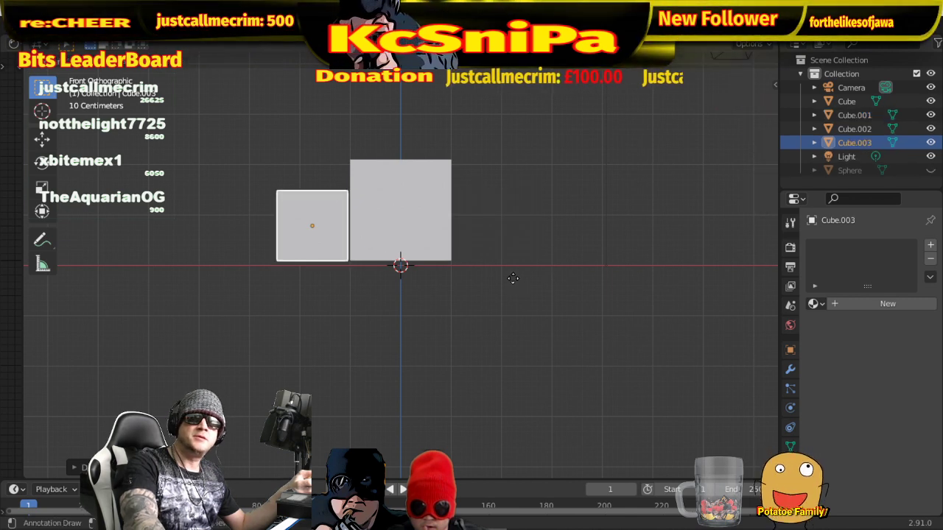
key("x")
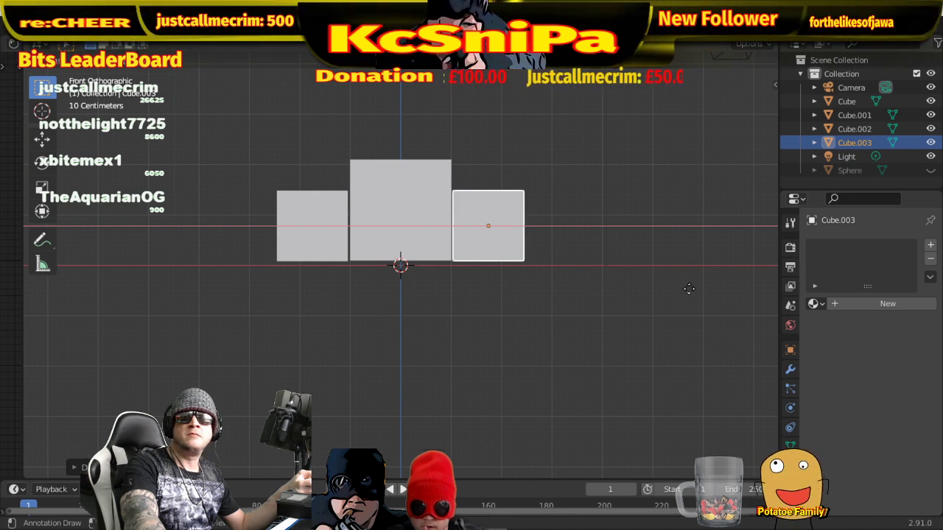
left_click(689, 288)
left_click(455, 303)
middle_click_drag(455, 303, 454, 293)
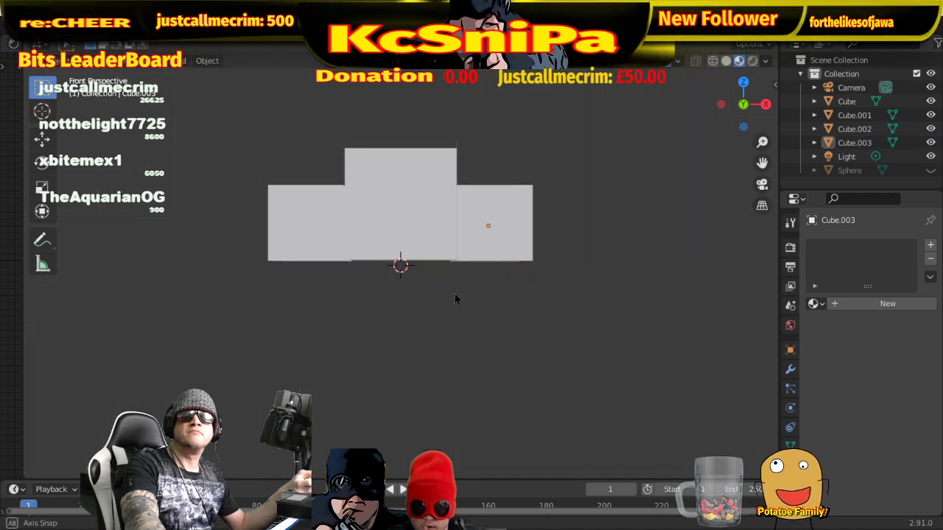
key("KP_1")
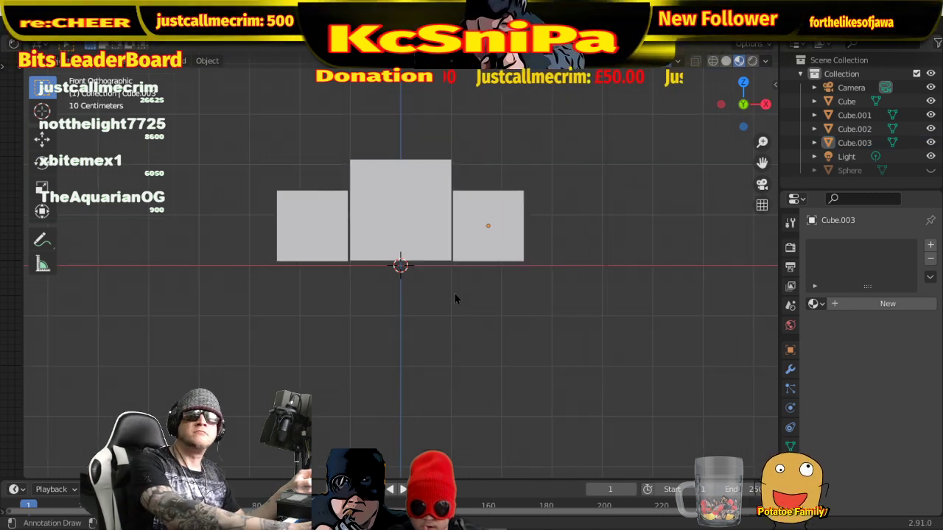
- Nudge the right-hand small cube along X toward the main cube
left_click(471, 230)
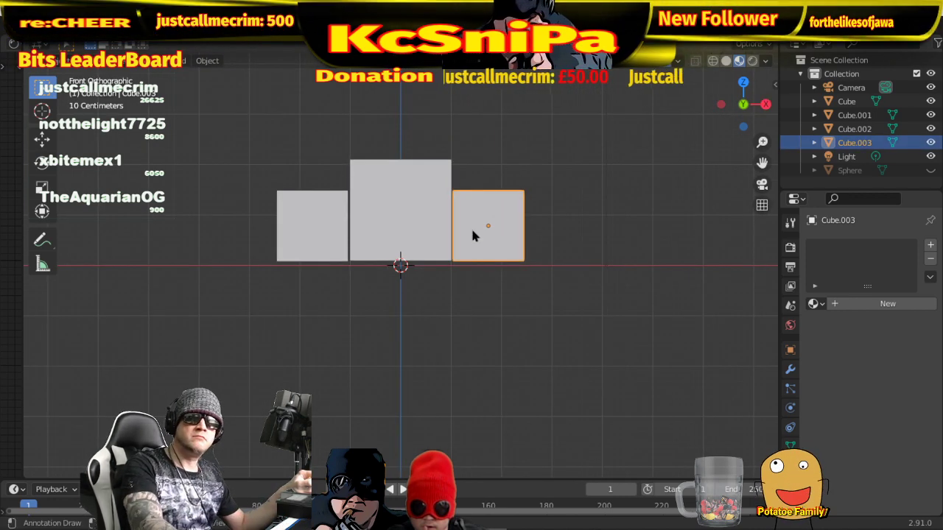
key("g")
key("x")
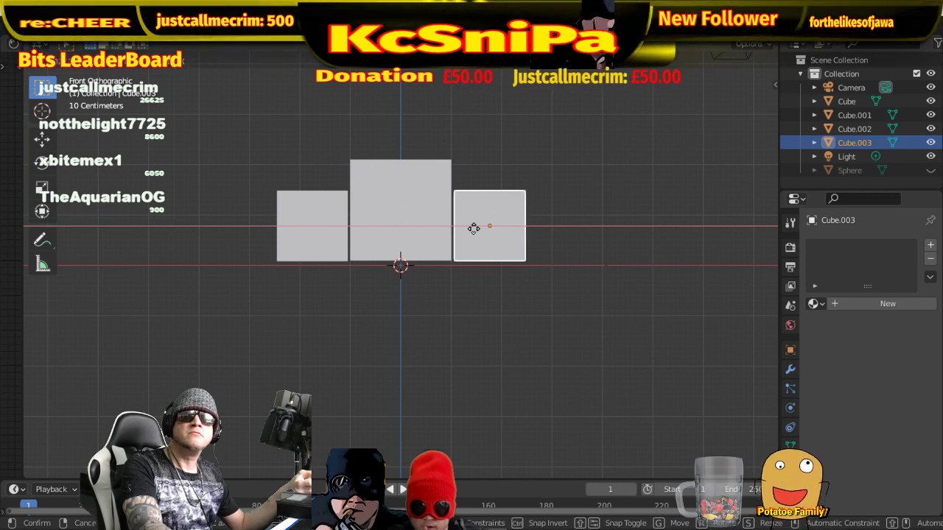
left_click(473, 228)
key("space")
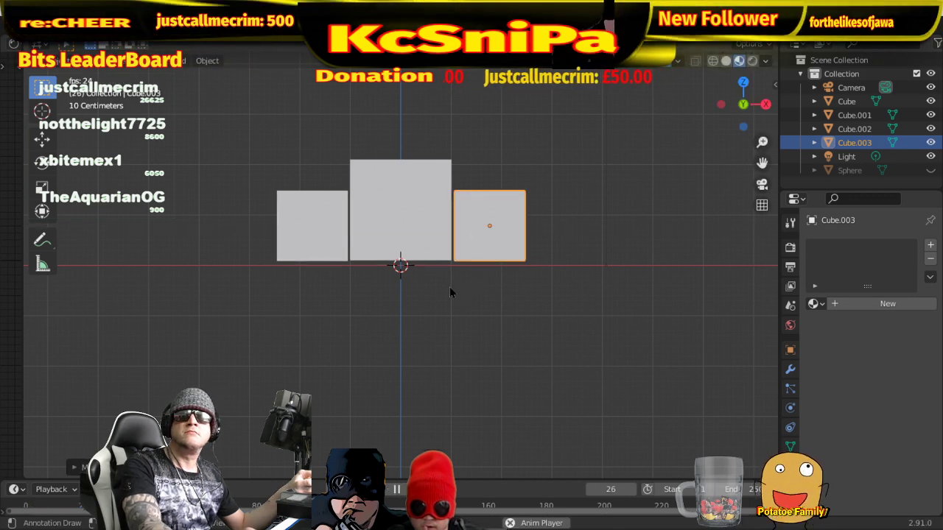
key("space")
left_click(450, 282)
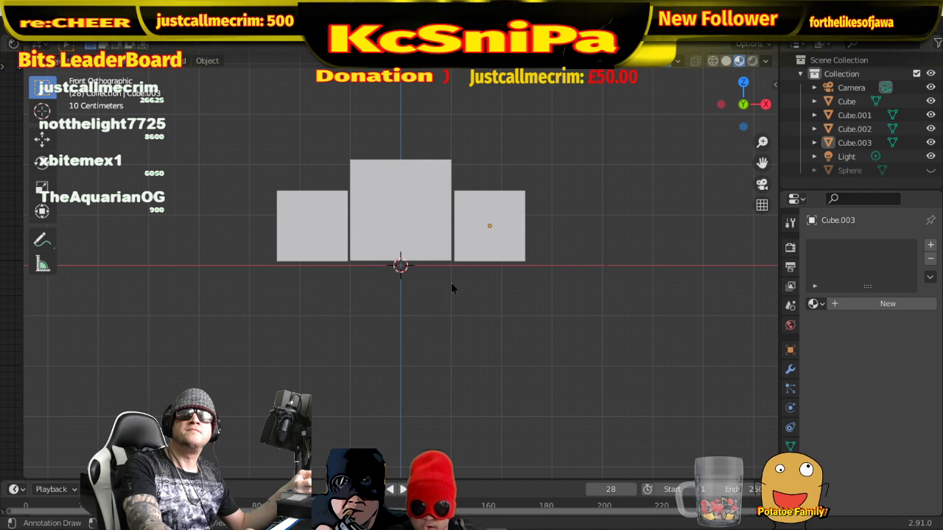
- Fine-tune the right-hand block's X position so it sits snug against the main cube
left_click(476, 250)
key("g")
key("x")
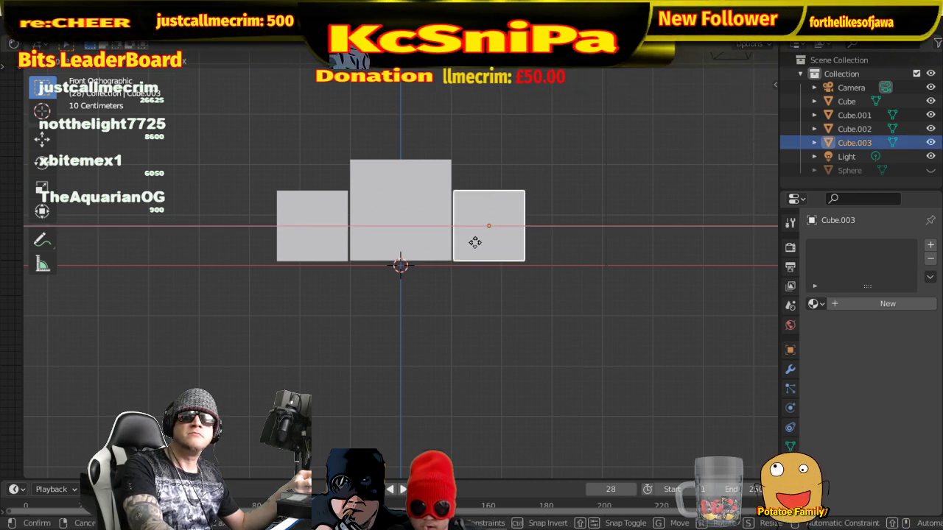
left_click(475, 242)
key("space")
key("space")
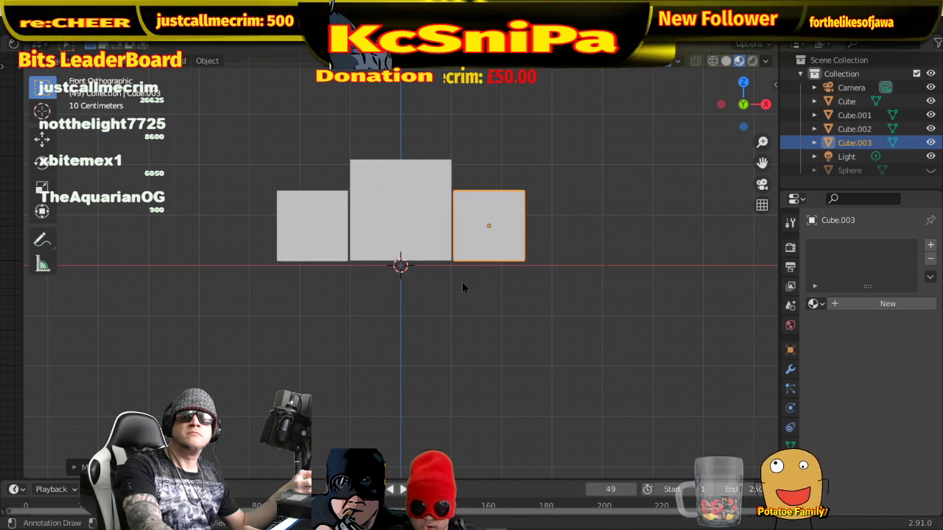
left_click(462, 282)
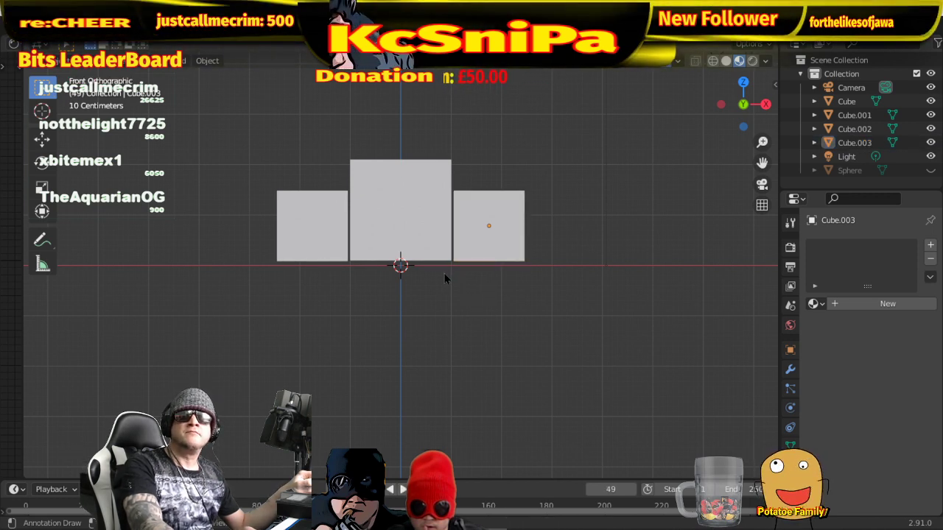
mouse_move(444, 276)
middle_mouse_down()
mouse_move(408, 296)
mouse_move(299, 293)
mouse_move(423, 312)
mouse_move(475, 289)
middle_mouse_up()
- Put the middle cube in Edit Mode and add a horizontal loop cut across it
left_click(401, 180)
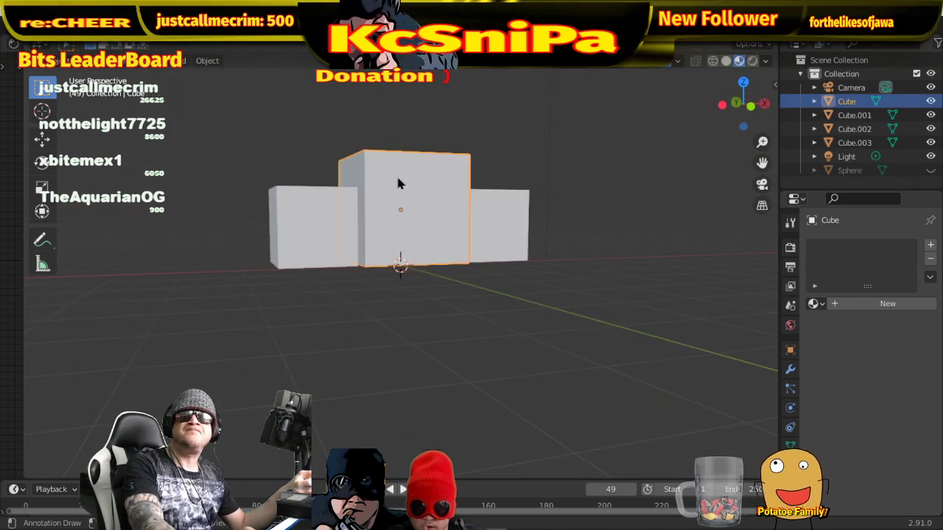
left_click(59, 60)
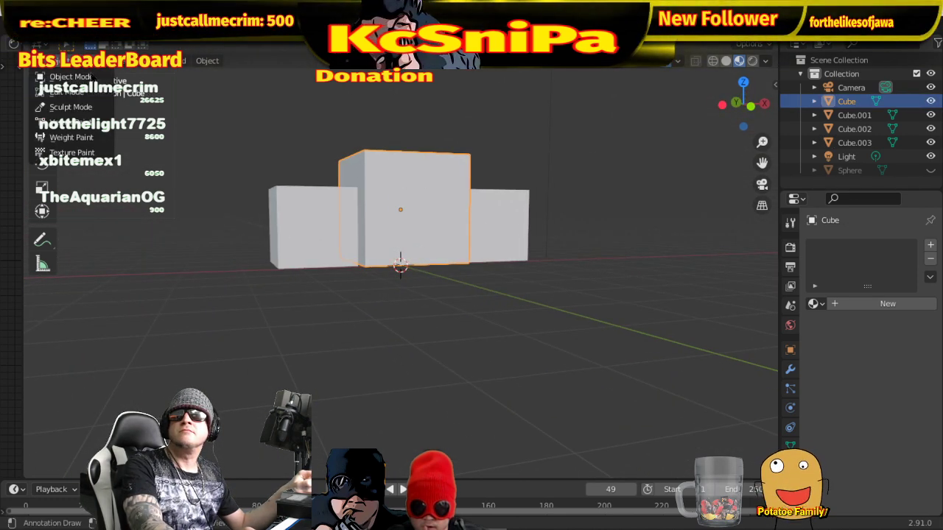
left_click(86, 98)
middle_click_drag(427, 288, 481, 273)
key("ctrl+r")
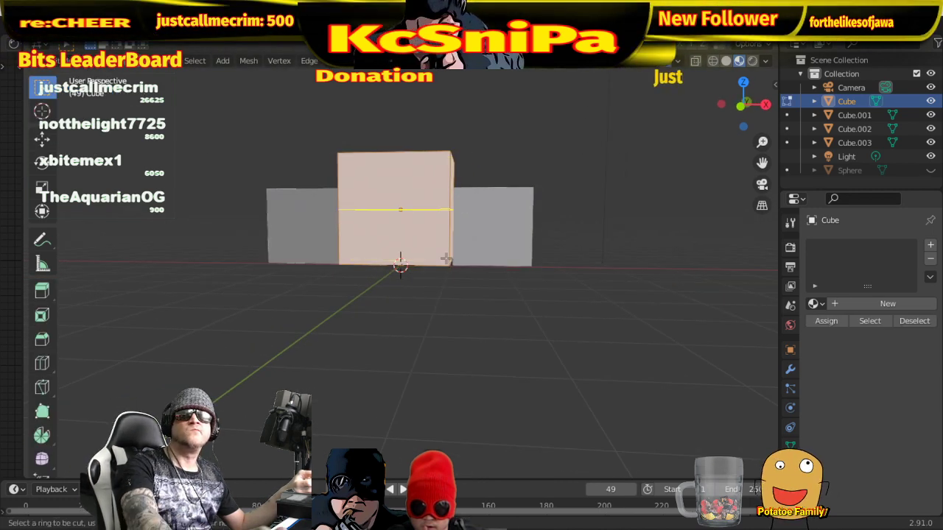
left_click(445, 254)
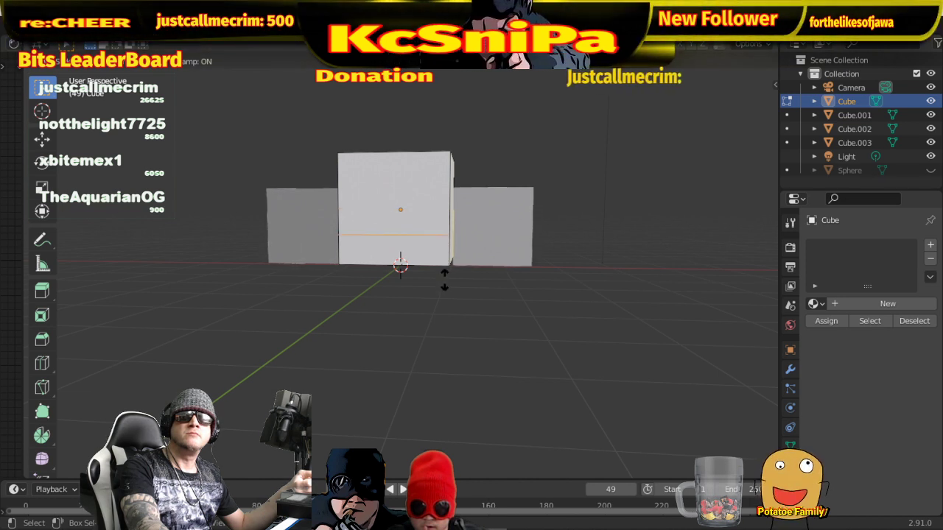
left_click(444, 280)
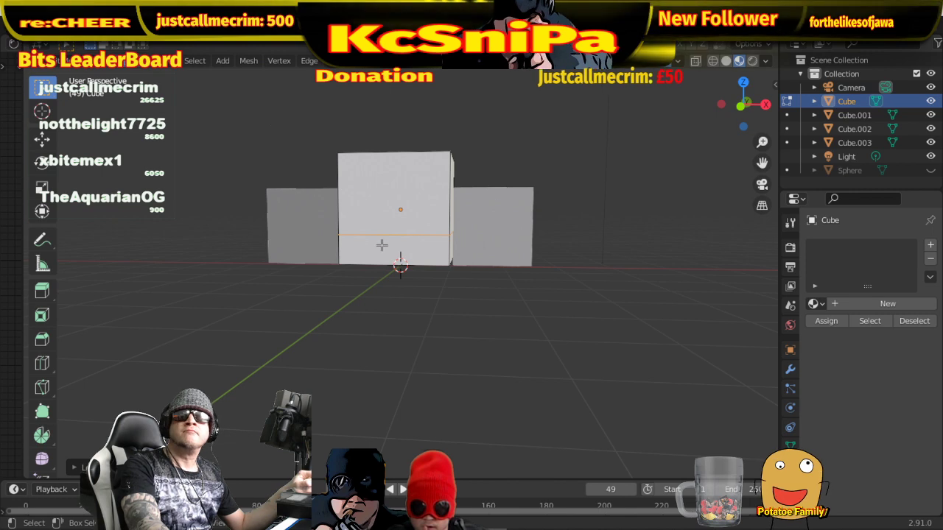
- Pull the lower front face forward along Y into a protruding step
middle_click_drag(382, 244, 464, 264)
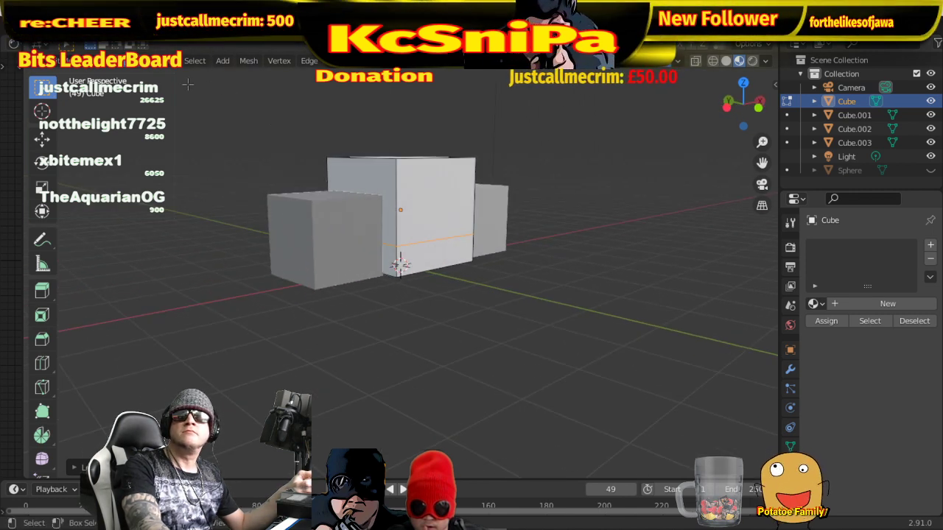
key("alt+a")
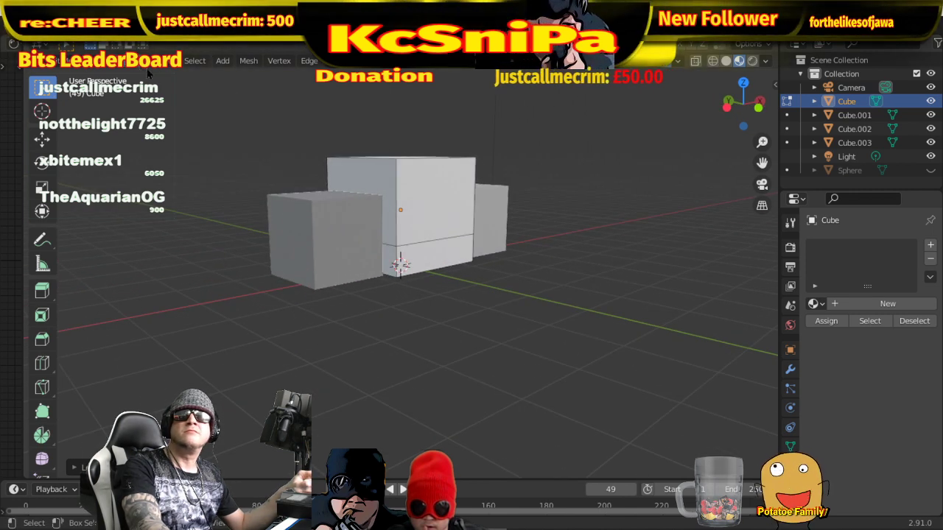
left_click(446, 255)
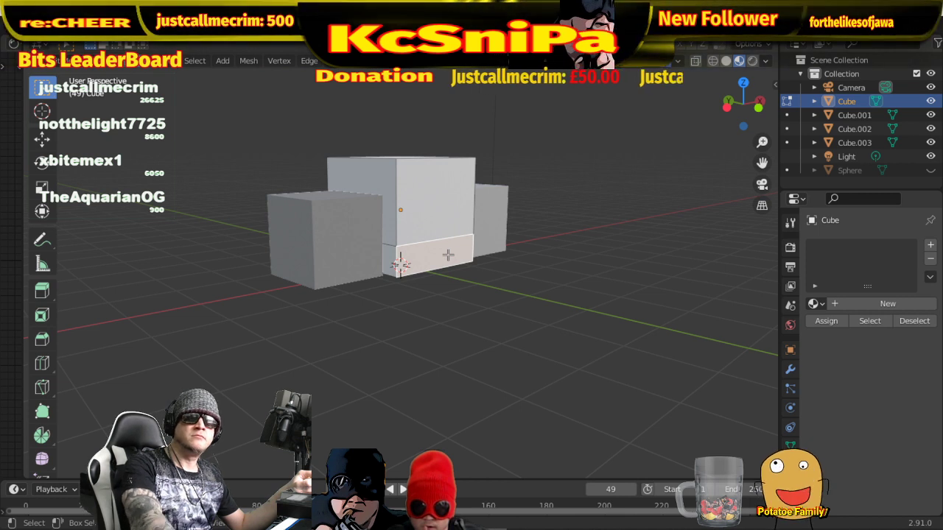
key("g")
key("y")
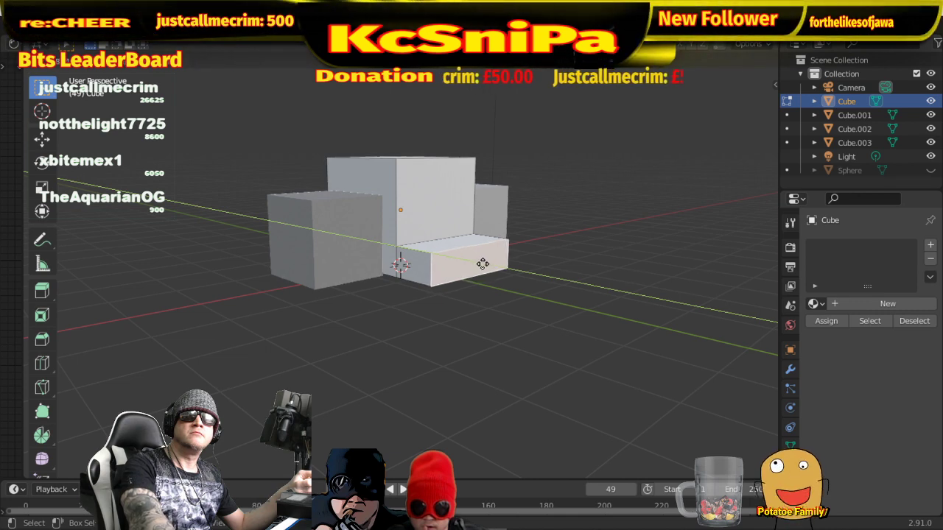
left_click(482, 263)
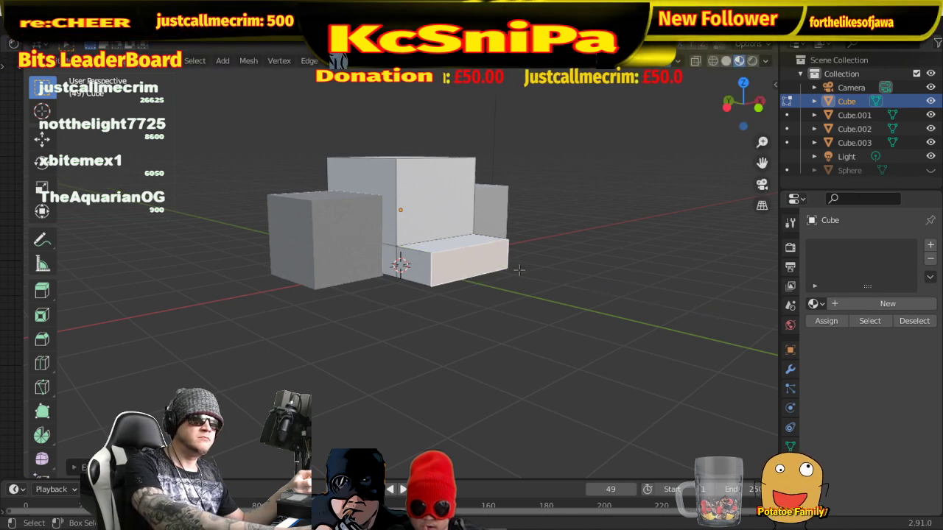
key("KP_1")
middle_click_drag(518, 269, 447, 195)
- Add a loop cut slid up close to the middle block's top edge
scroll(518, 289, "up", 5)
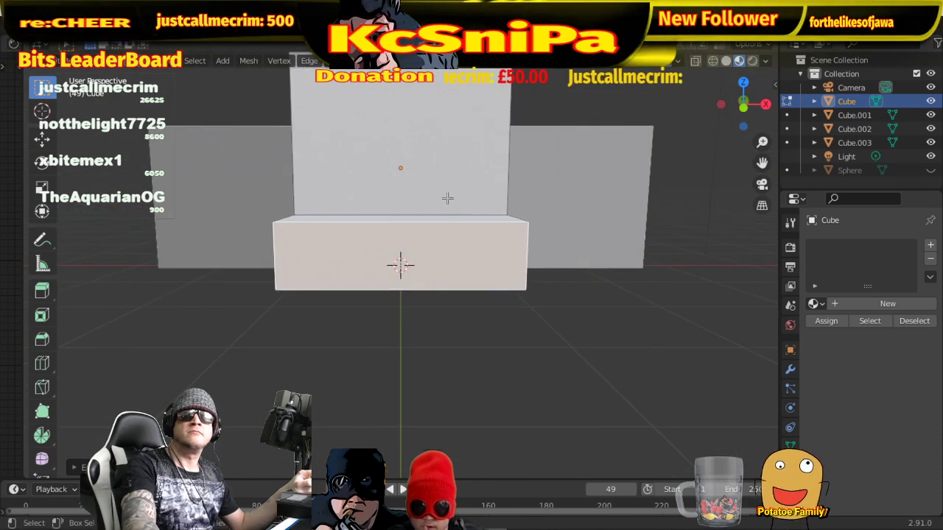
key("ctrl+r")
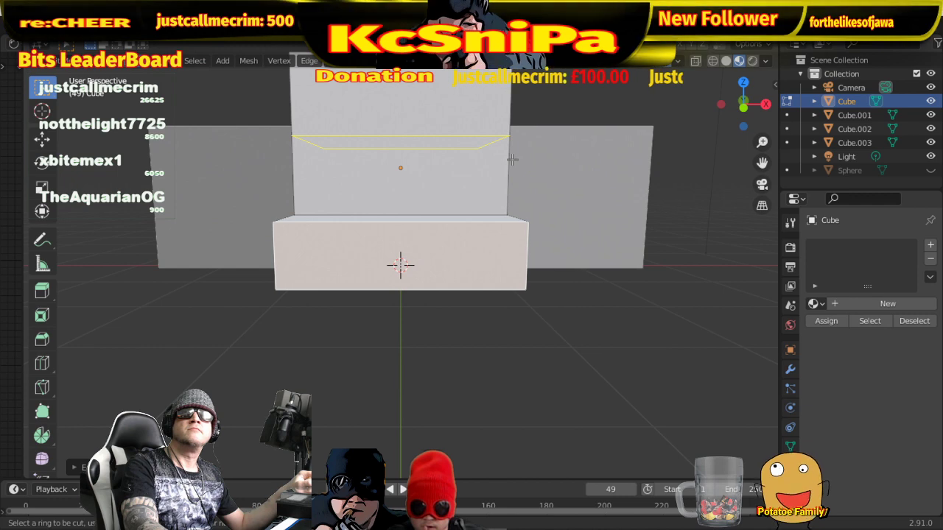
left_click(479, 185)
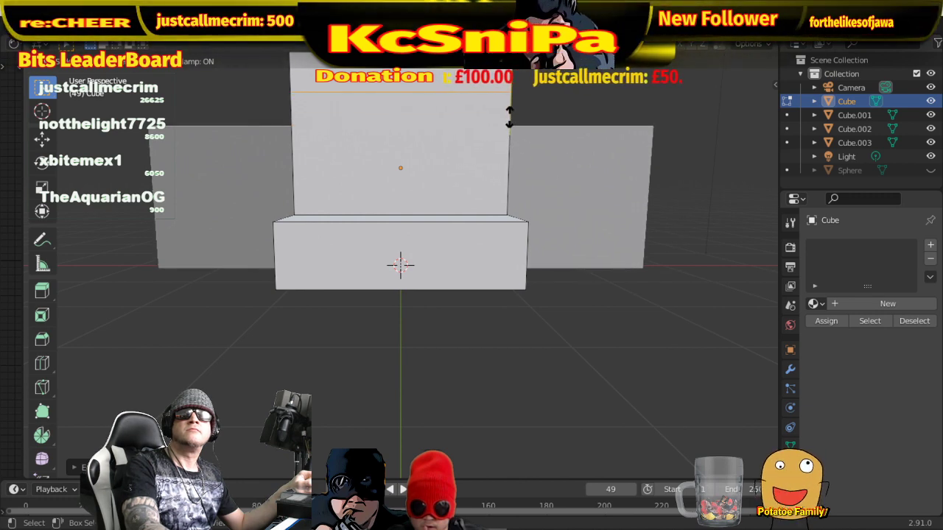
left_click(508, 116)
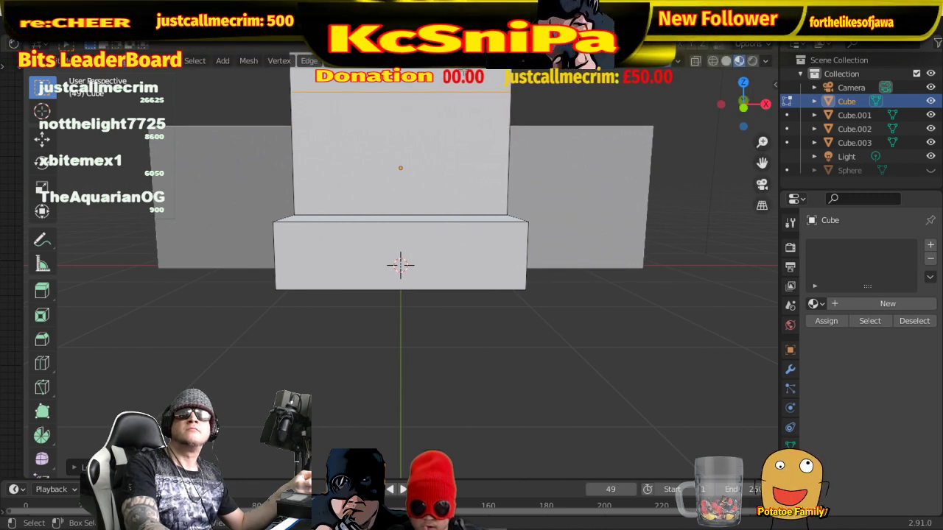
scroll(446, 181, "down", 3)
mouse_move(447, 181)
middle_mouse_down()
mouse_move(471, 176)
mouse_move(455, 184)
middle_mouse_up()
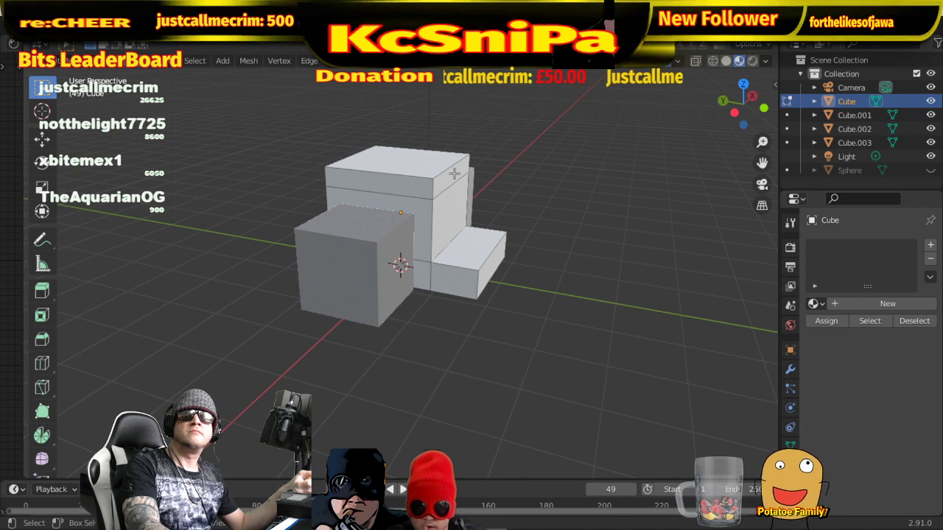
- Extrude the top band outward into a slightly overhanging cap
key("e")
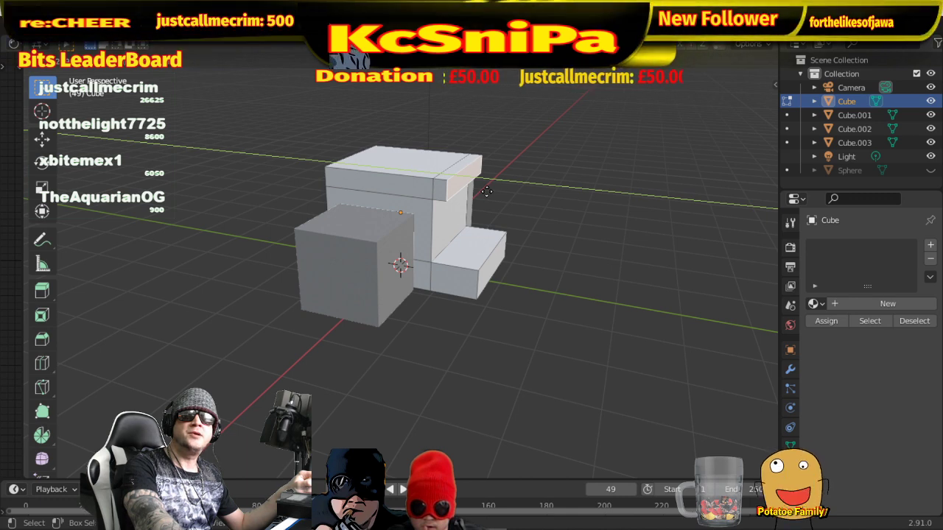
left_click(486, 192)
middle_click_drag(522, 236, 410, 211)
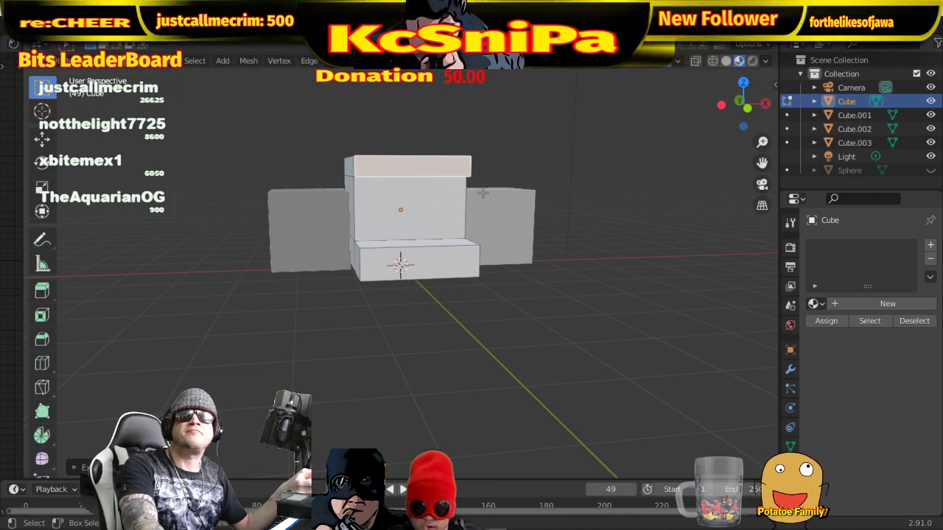
middle_click_drag(482, 193, 341, 204)
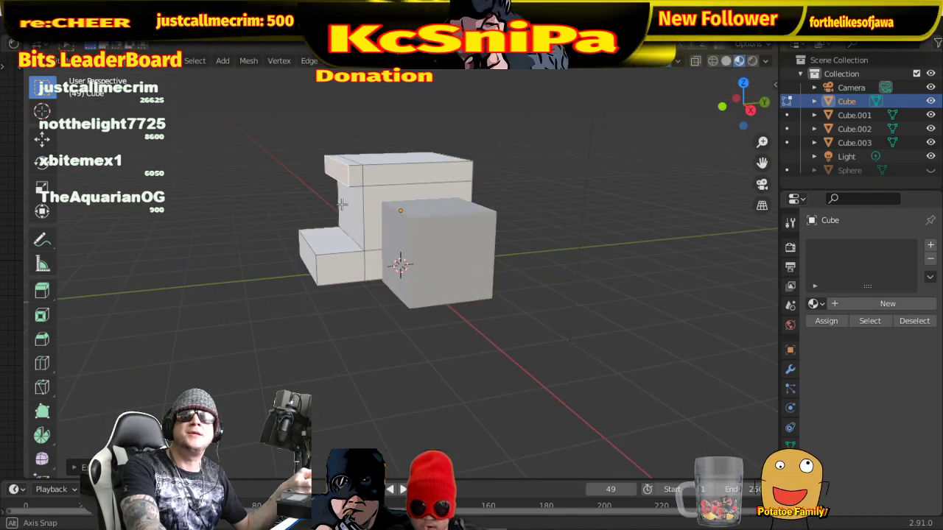
- Add two vertical edge loops across the top of the blocks, leaving them where cut
middle_click_drag(341, 204, 326, 201)
middle_click_drag(389, 196, 403, 254)
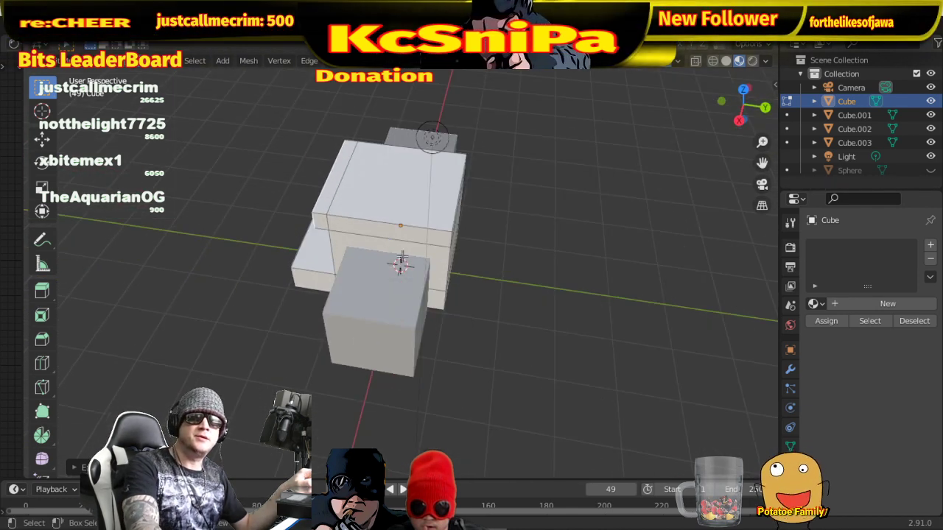
key("ctrl+r")
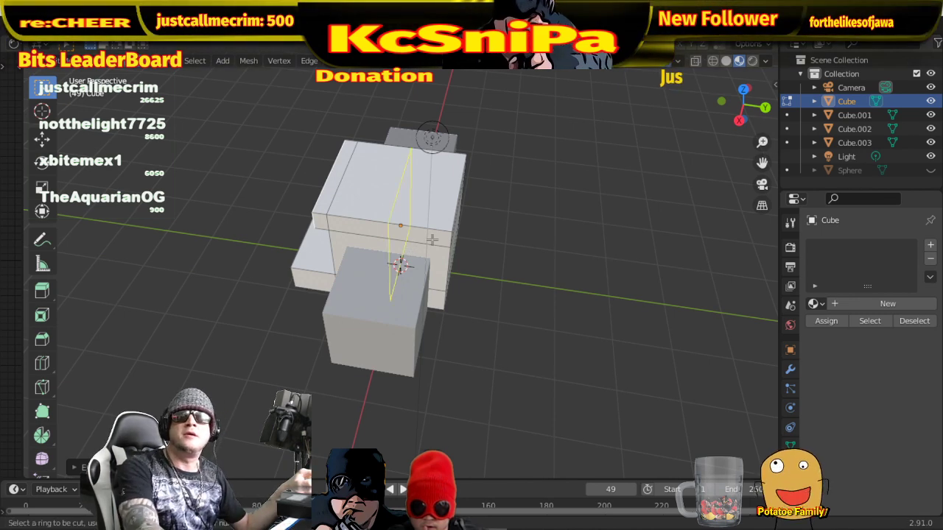
scroll(433, 239, "up", 1)
left_click(432, 239)
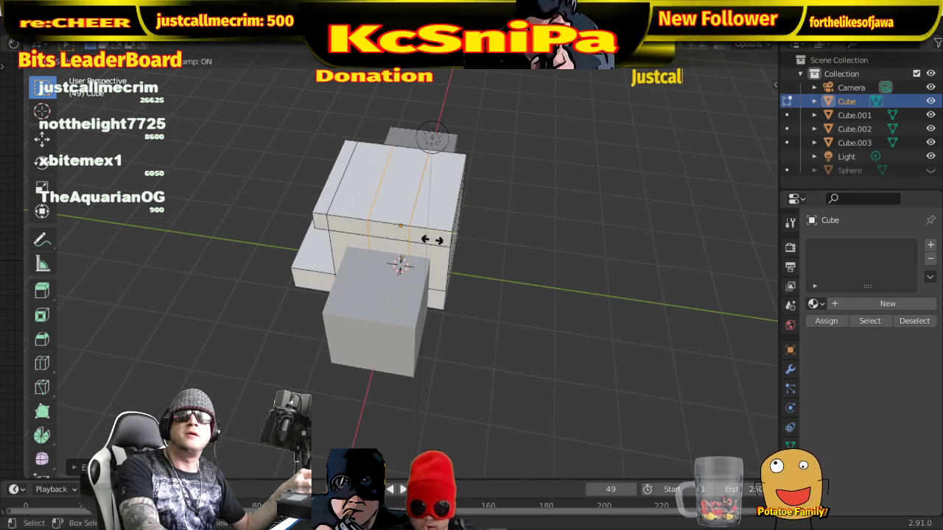
right_click(432, 239)
mouse_move(432, 239)
middle_mouse_down()
mouse_move(472, 187)
mouse_move(542, 198)
middle_mouse_up()
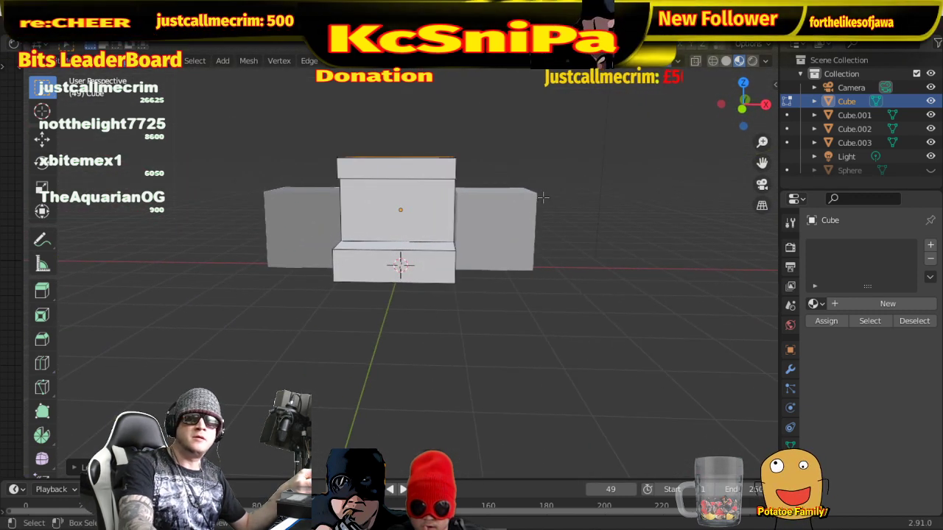
- Cut and slide one more edge loop on the top block, then deselect it
key("ctrl+r")
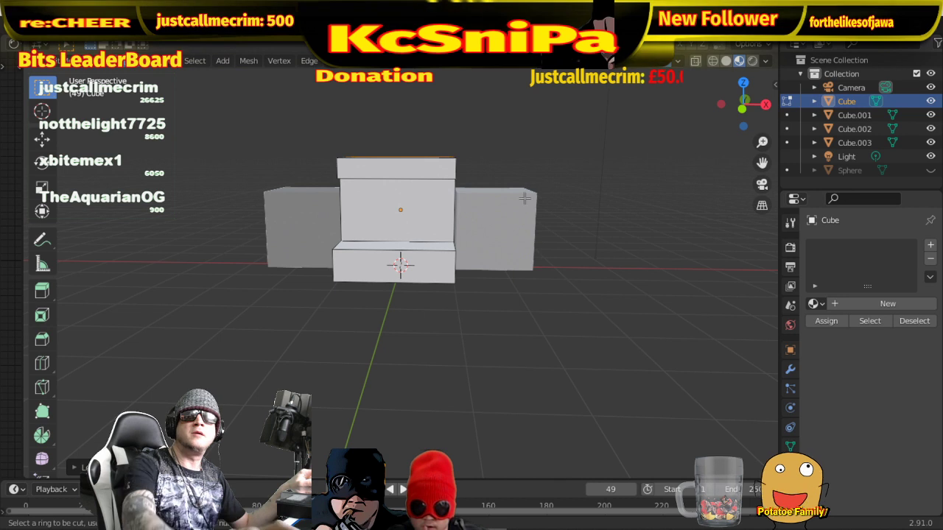
left_click(426, 211)
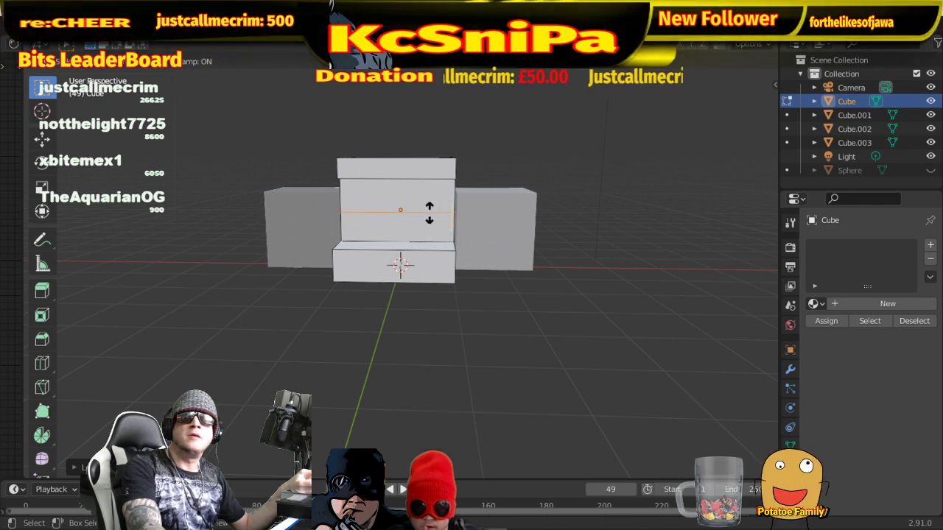
left_click(429, 213)
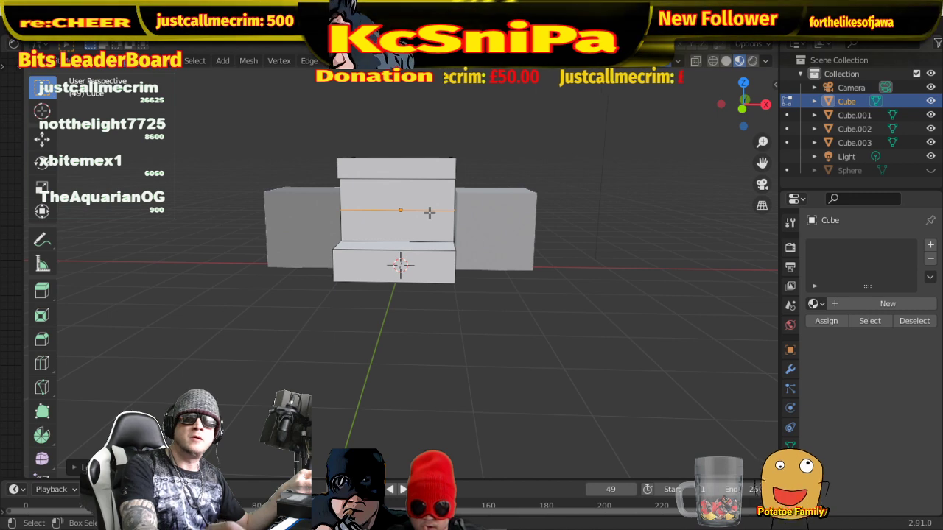
left_click(429, 224)
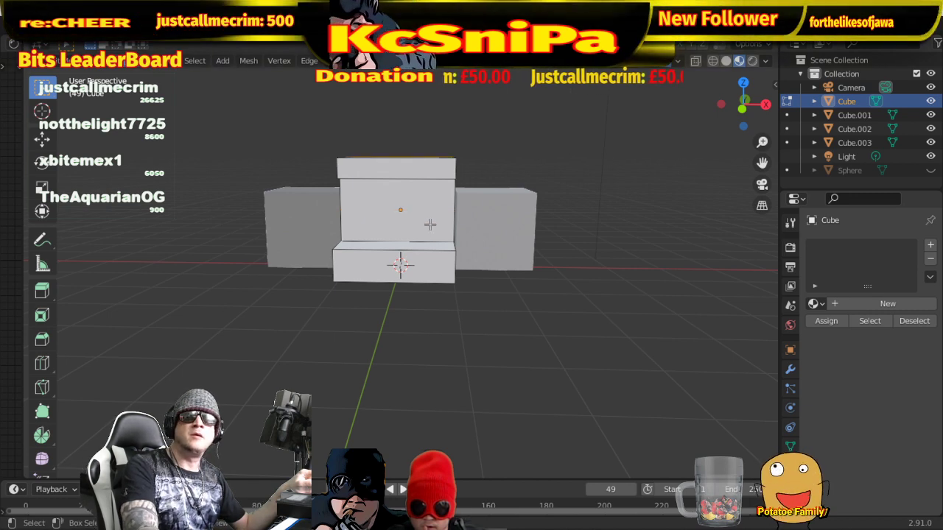
- Cut two horizontal edge loops across the centre block beneath the top slab
key("ctrl+r")
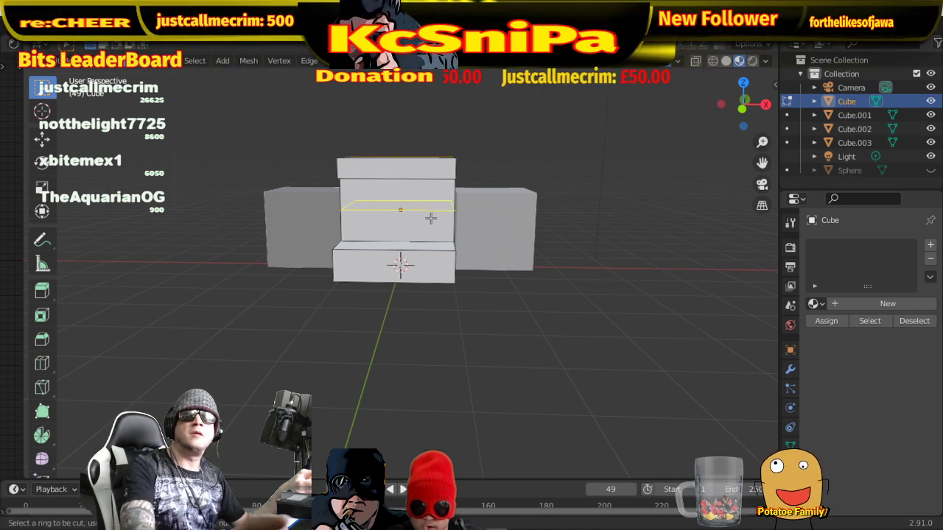
scroll(431, 218, "up", 1)
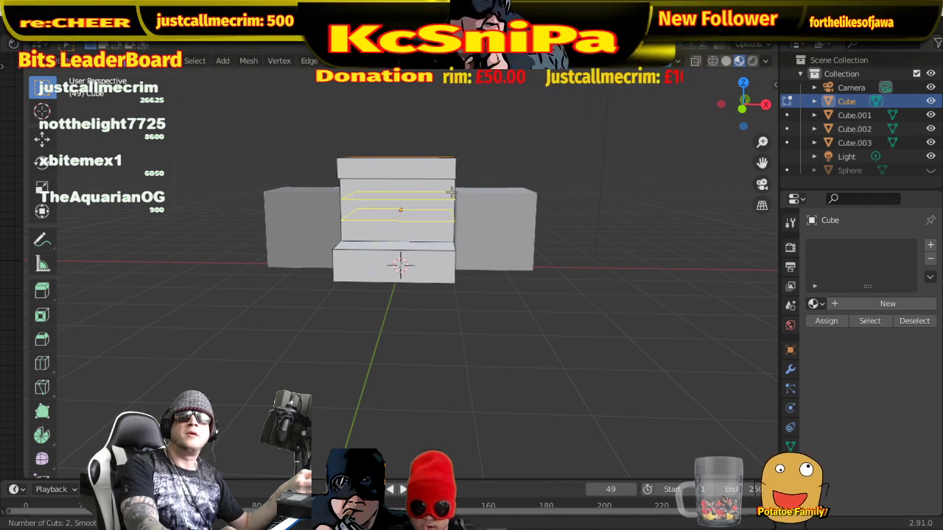
left_click(445, 204)
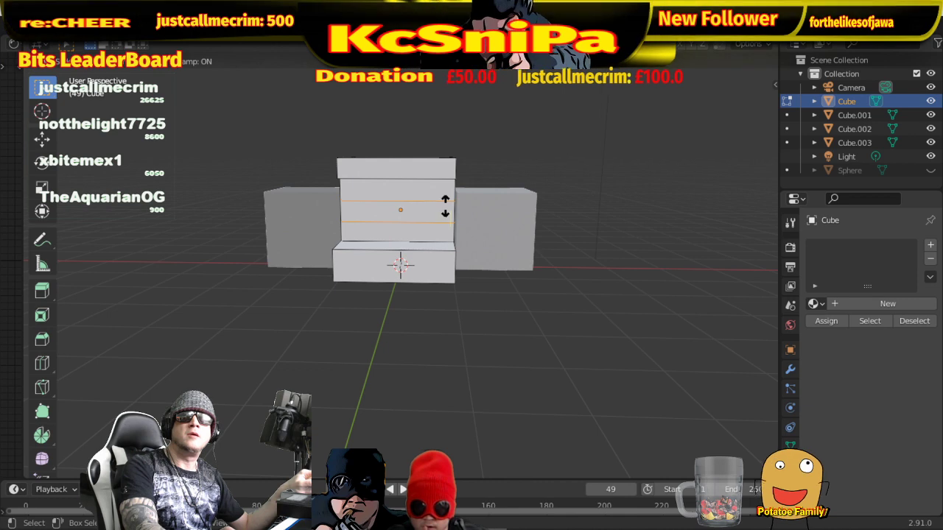
left_click(445, 201)
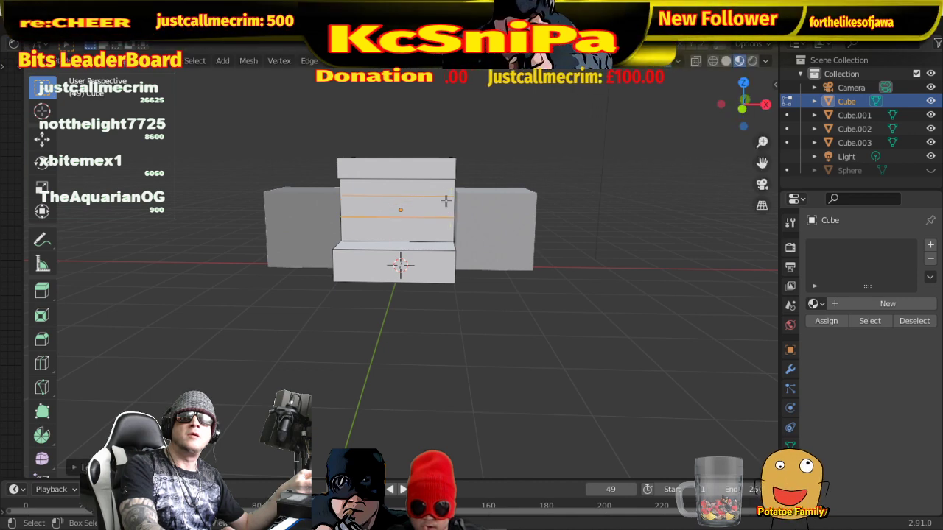
middle_click_drag(446, 201, 184, 109)
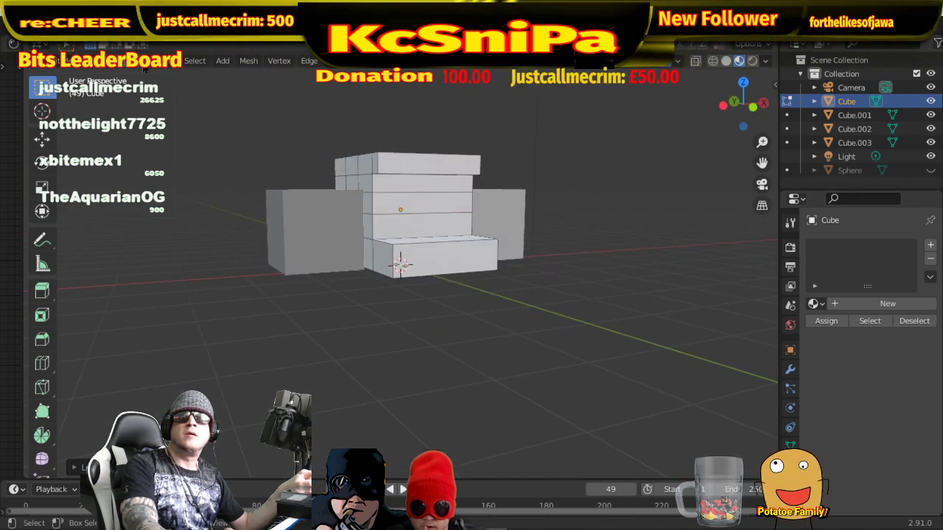
- Extrude the band between the two new loops forward as another jutting ledge
middle_click_drag(478, 230, 479, 271)
key("e")
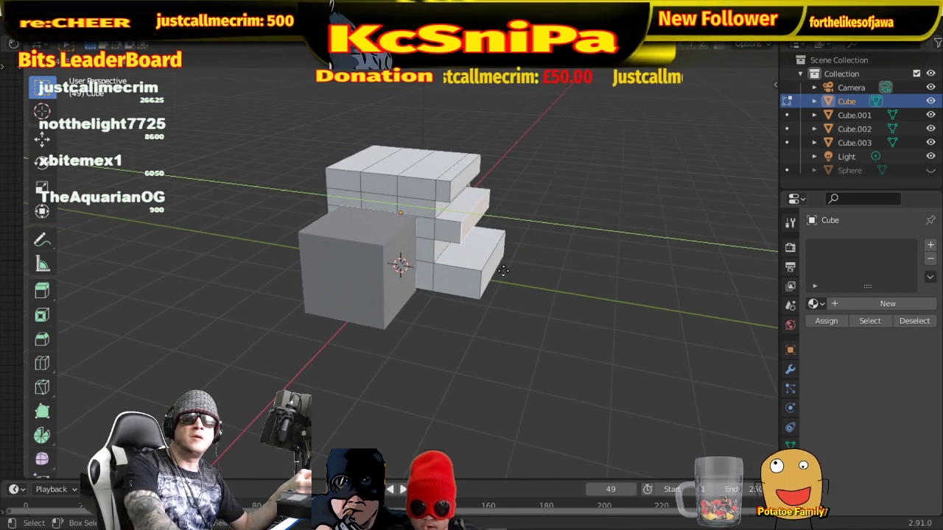
left_click(502, 270)
middle_click_drag(503, 270, 455, 212)
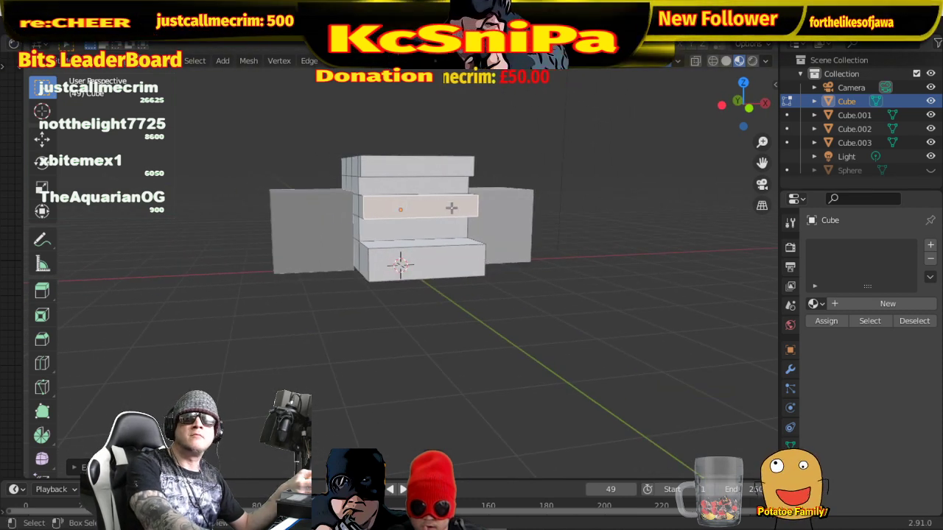
key("i")
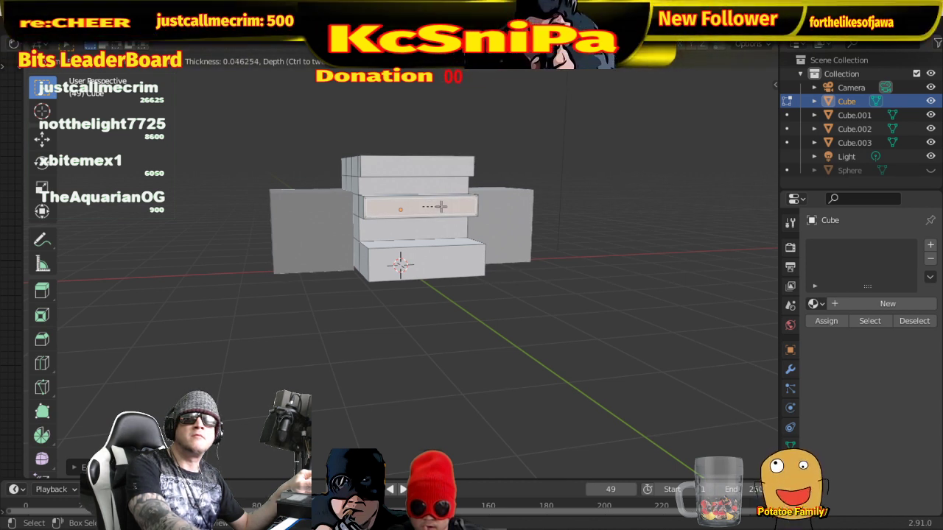
left_click(441, 206)
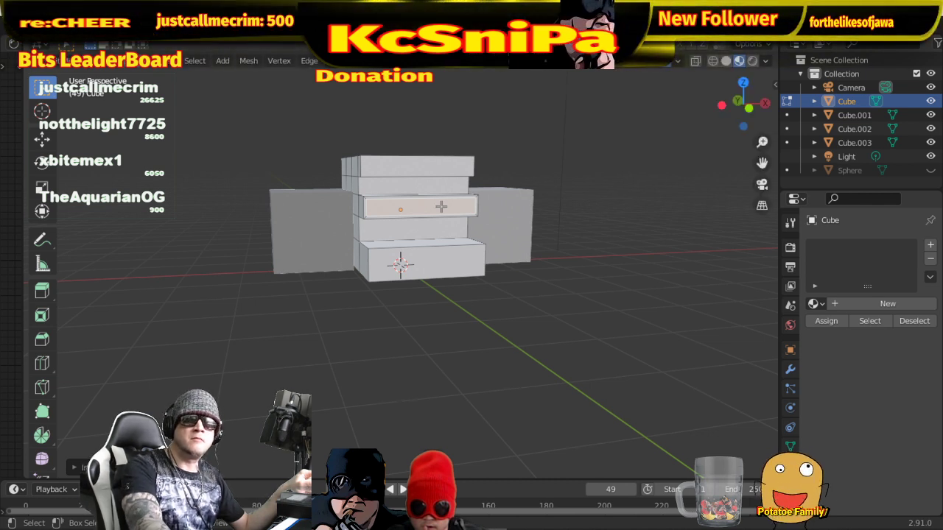
key("e")
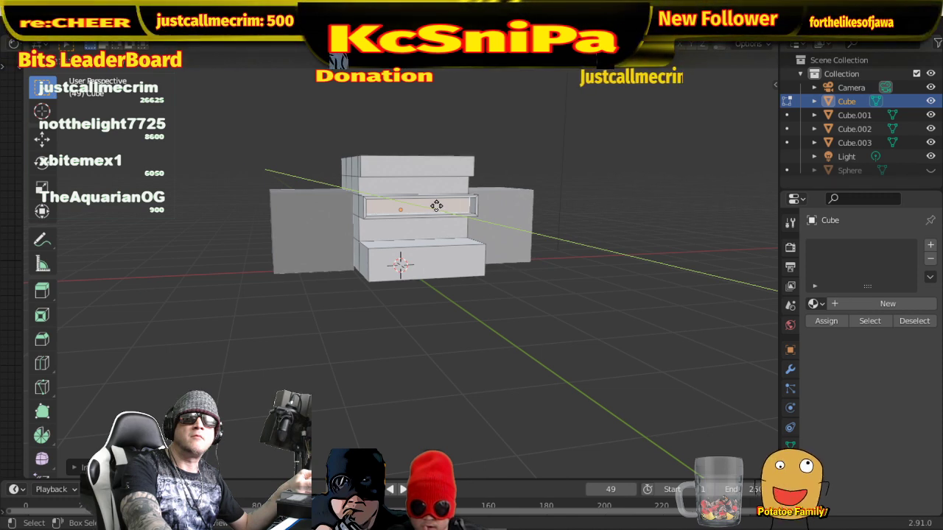
left_click(436, 206)
scroll(479, 227, "up", 6)
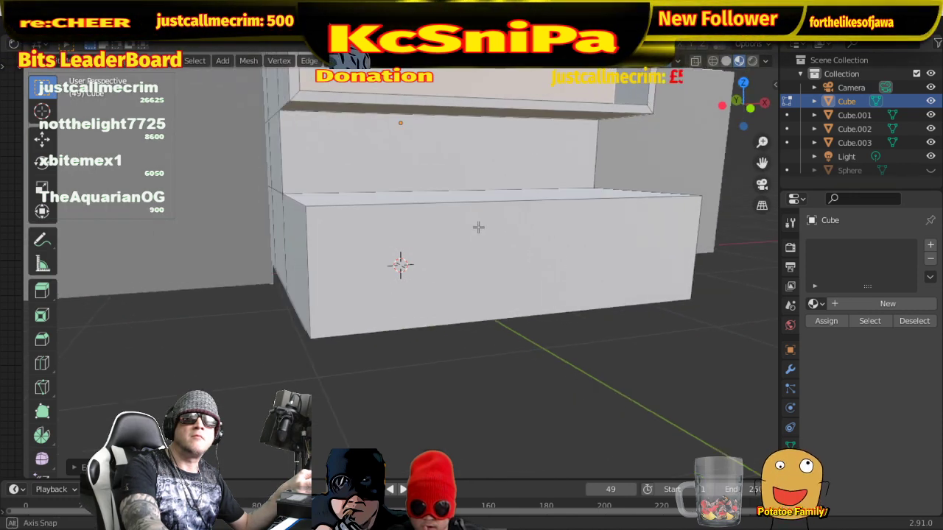
middle_click_drag(478, 225, 565, 263)
scroll(696, 277, "up", 2)
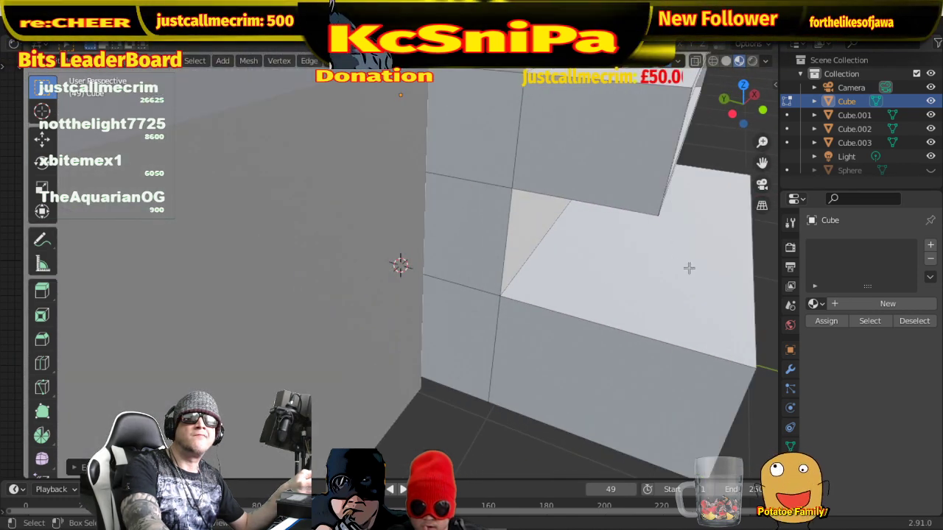
scroll(669, 259, "down", 5)
middle_click_drag(669, 259, 560, 221)
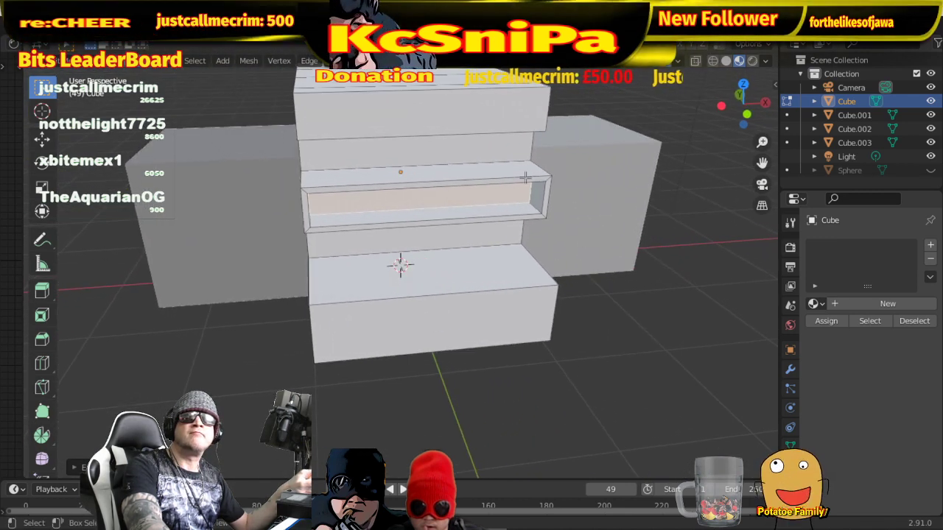
left_click(447, 111)
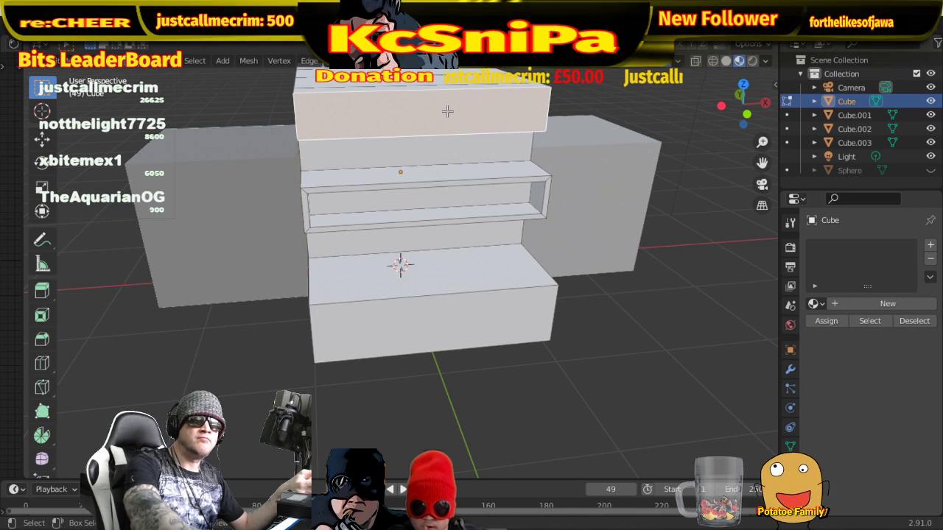
key("i")
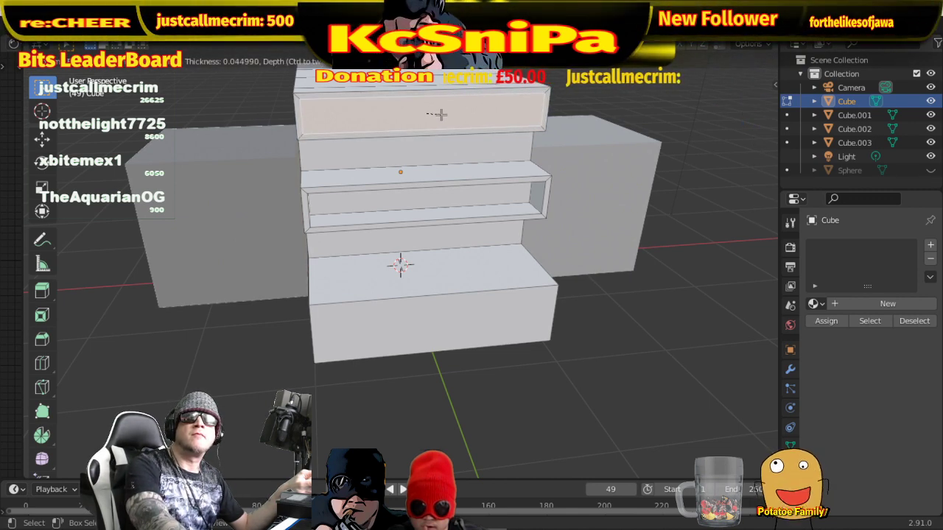
left_click(439, 114)
key("e")
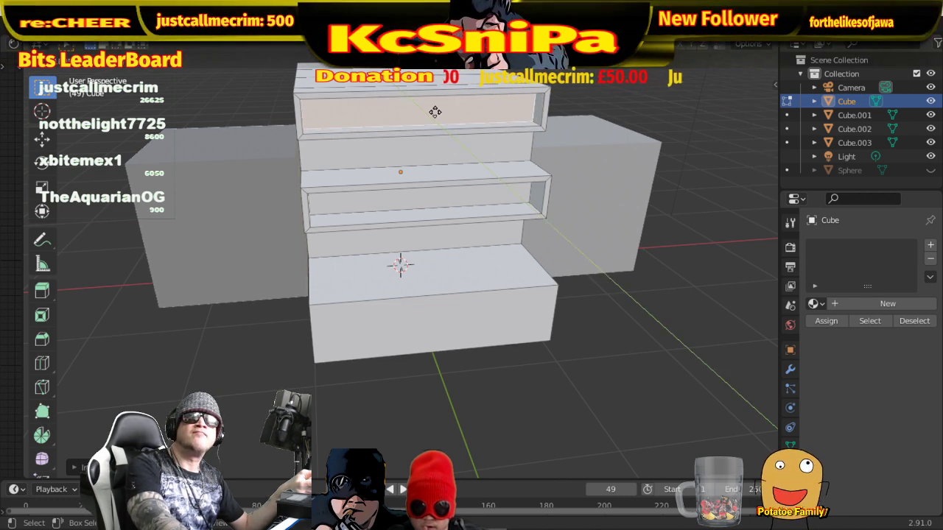
left_click(434, 111)
middle_click_drag(525, 288, 488, 252)
left_click(477, 259)
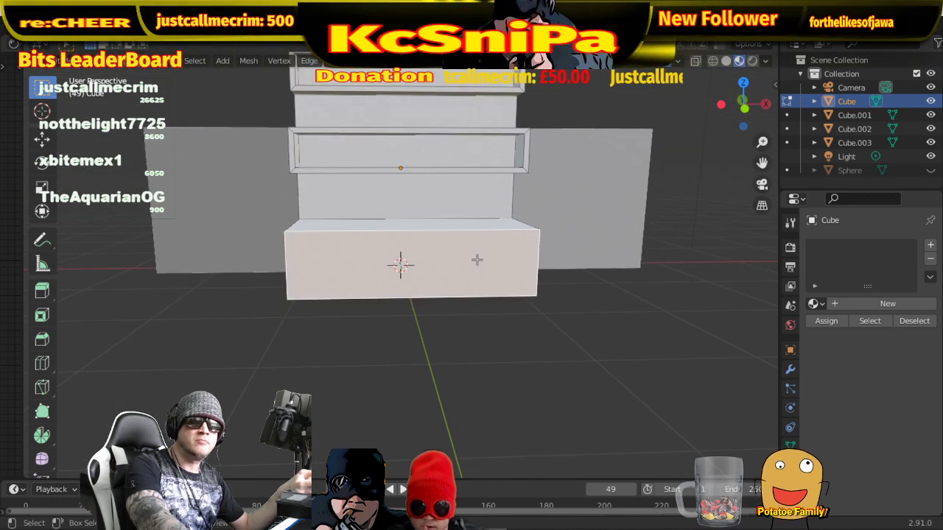
key("i")
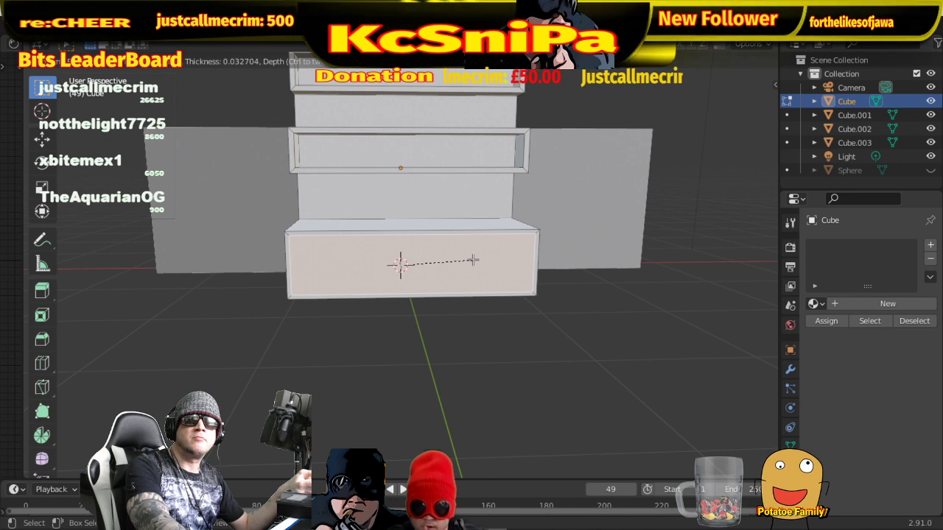
left_click(472, 259)
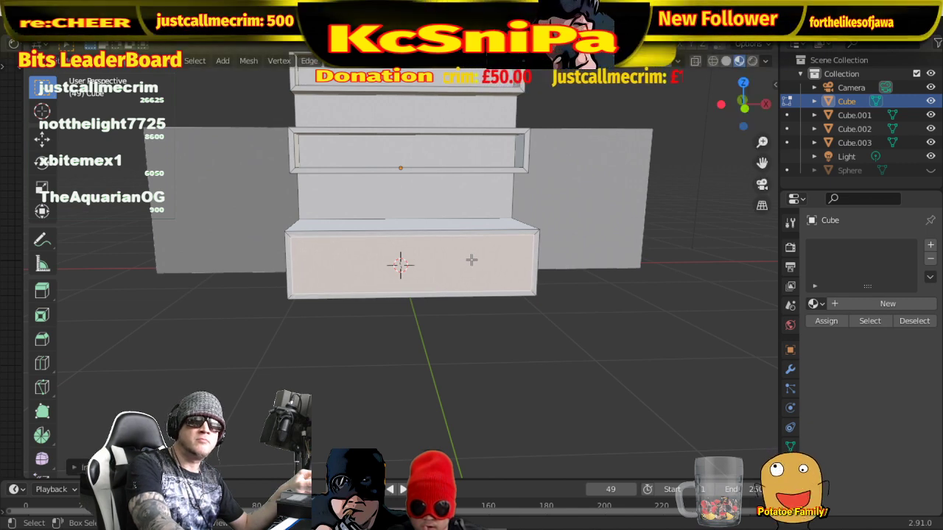
key("e")
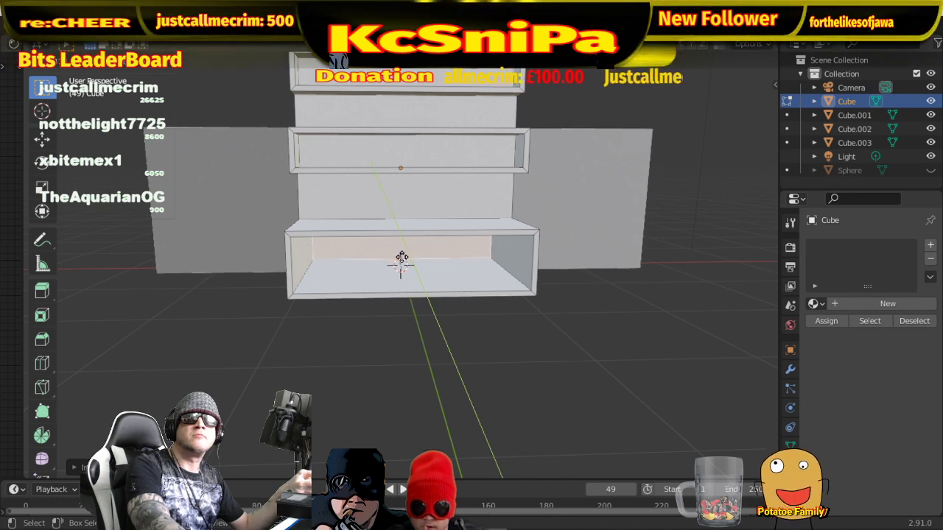
left_click(402, 259)
middle_click_drag(611, 385, 522, 283)
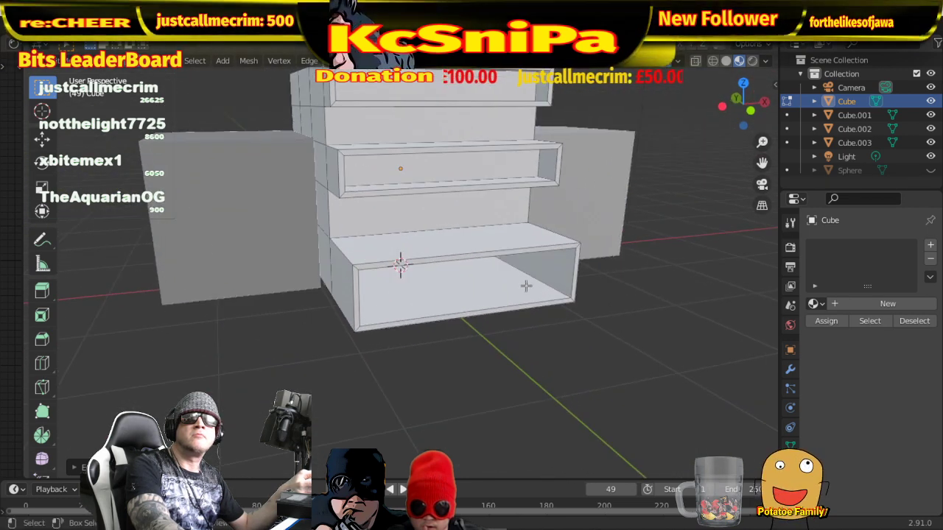
left_click(440, 168)
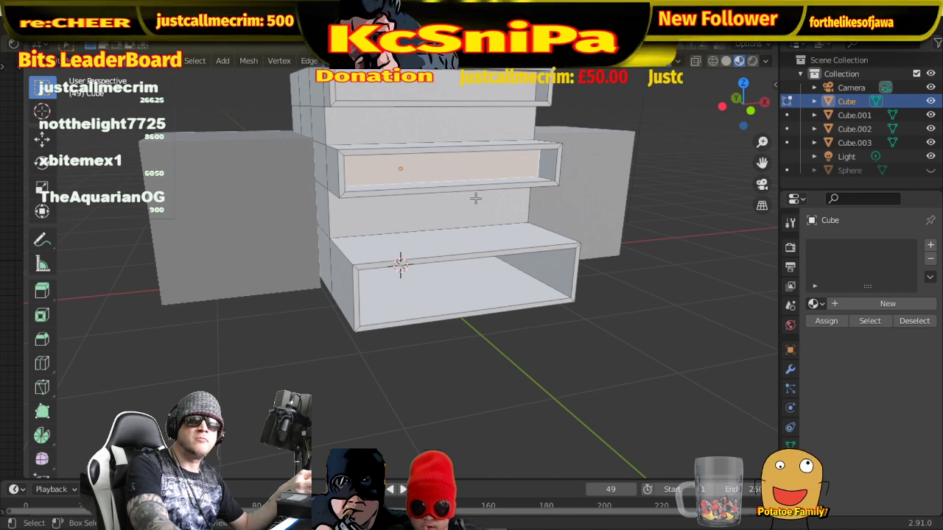
key("g")
key("y")
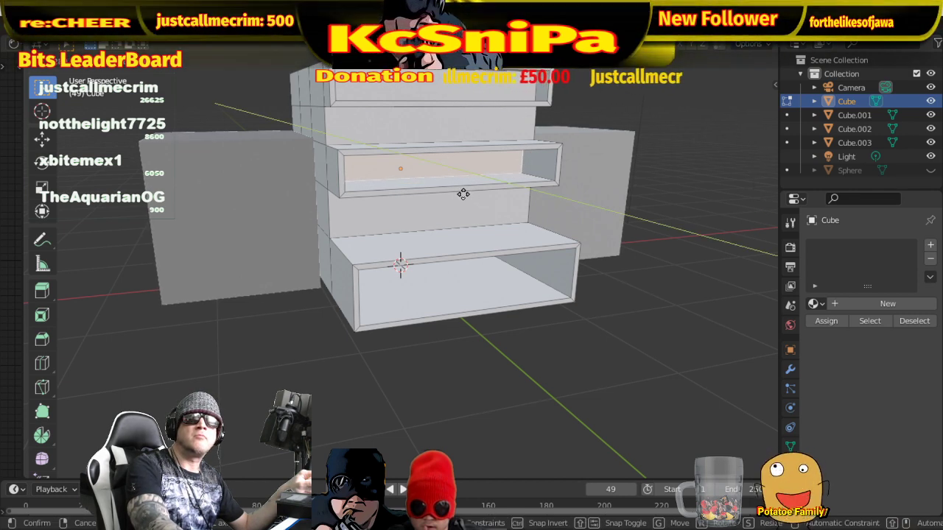
left_click(463, 194)
middle_click_drag(524, 212, 348, 127)
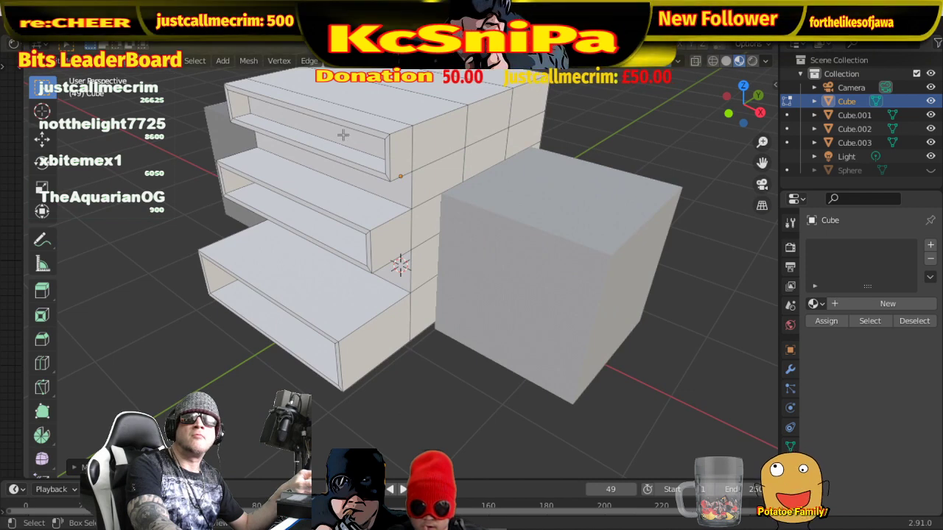
middle_click_drag(427, 203, 568, 194)
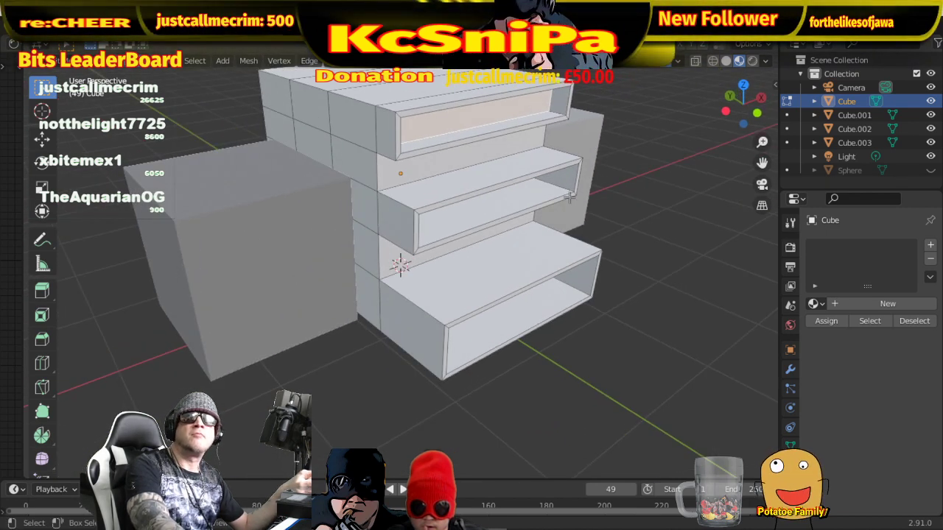
key("g")
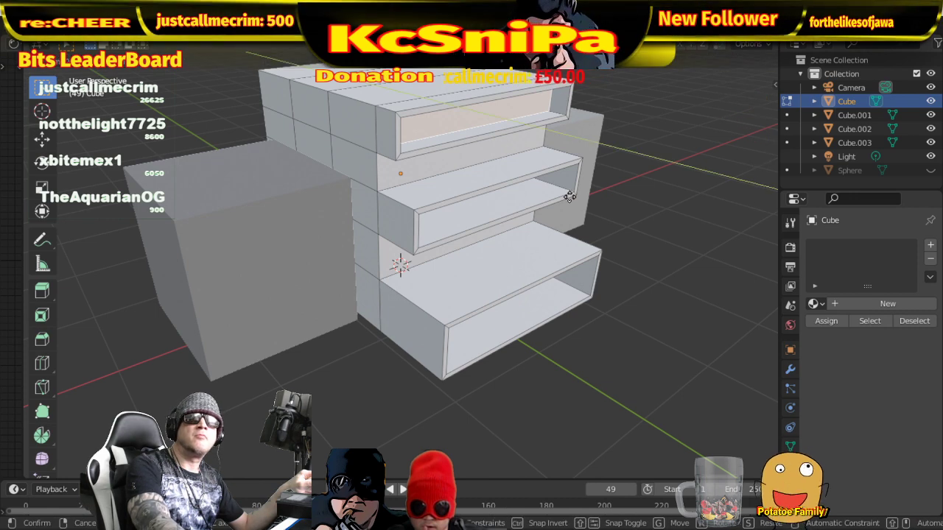
key("Escape")
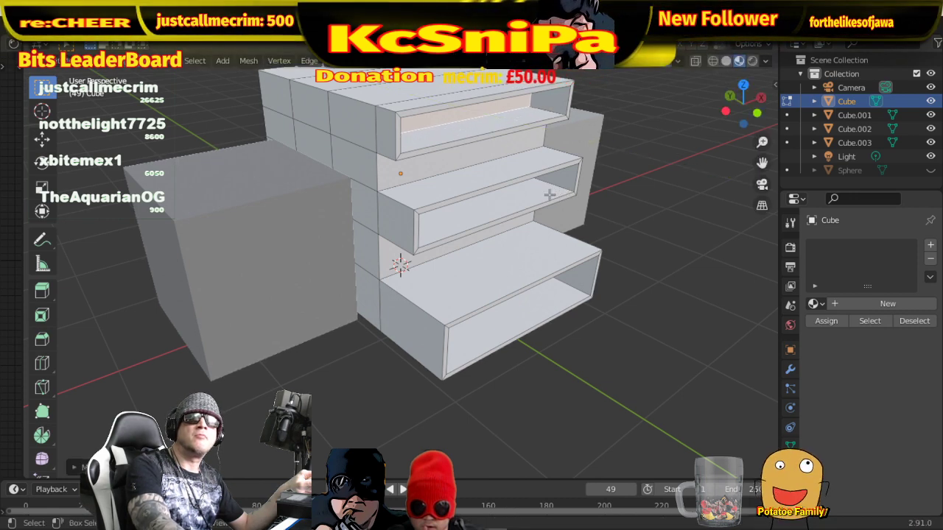
middle_click_drag(658, 275, 600, 270)
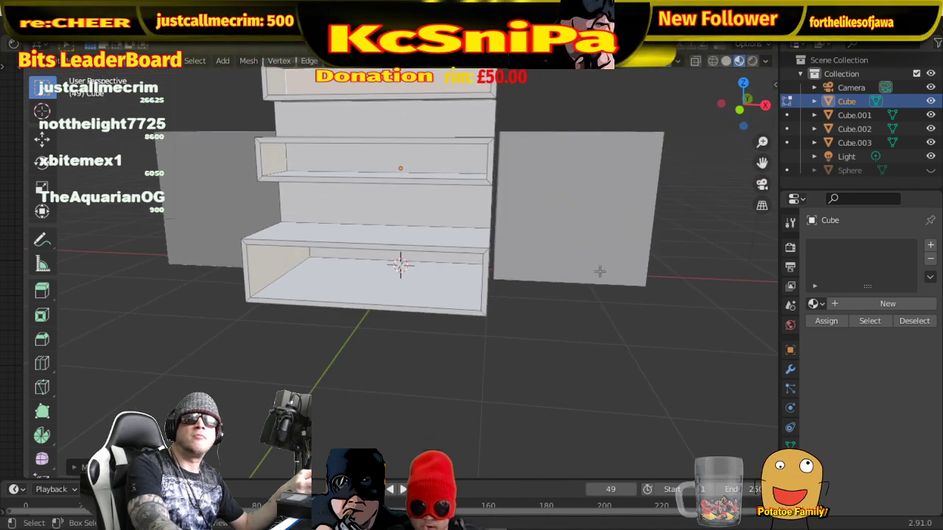
middle_click_drag(565, 332, 548, 297)
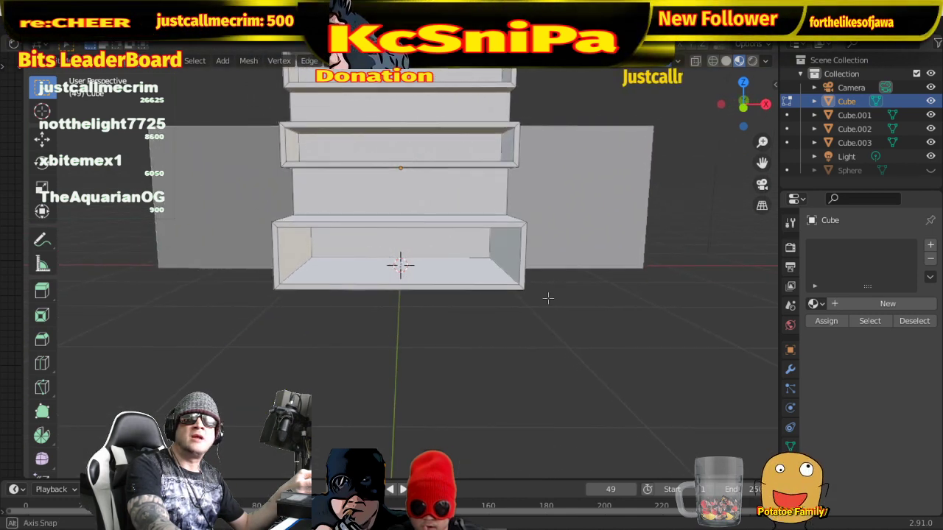
- Inset the middle front panel face to give it a thin surrounding border
left_click(398, 197)
key("i")
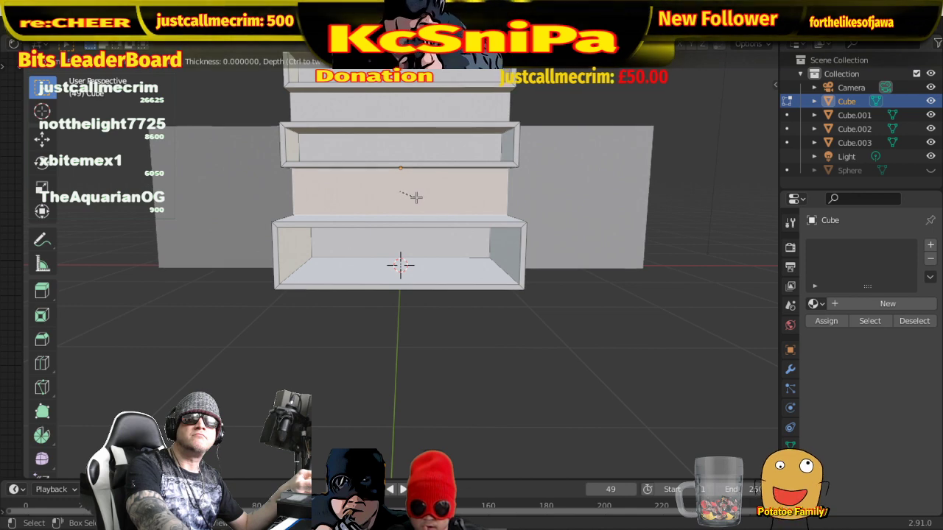
right_click(393, 184)
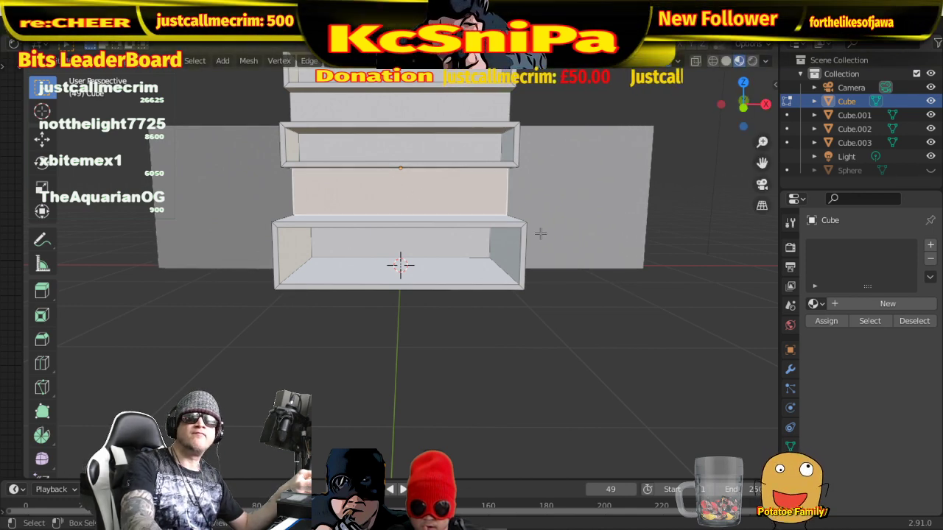
key("i")
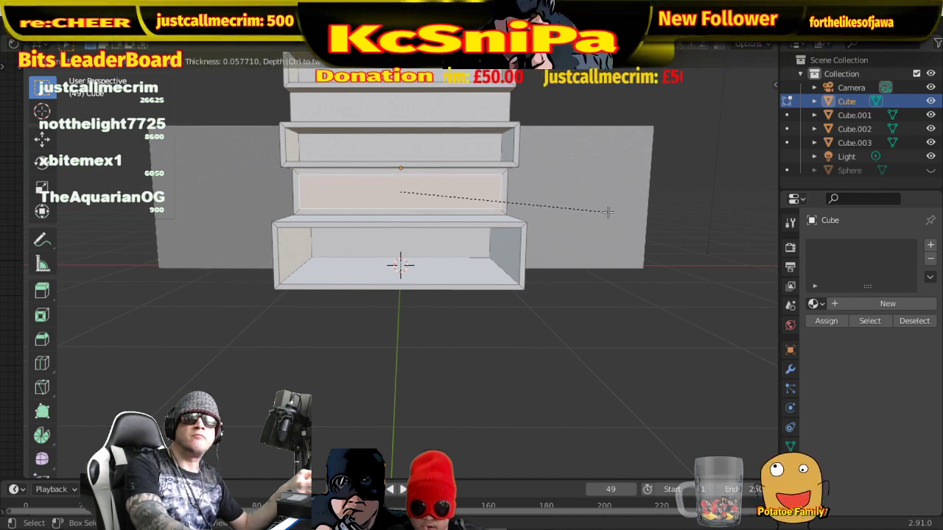
left_click(607, 211)
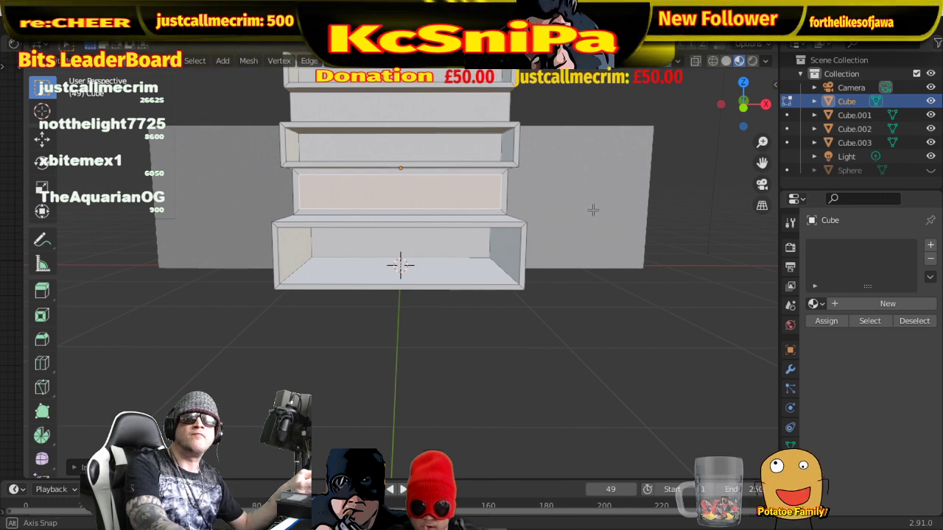
middle_click_drag(594, 208, 469, 214)
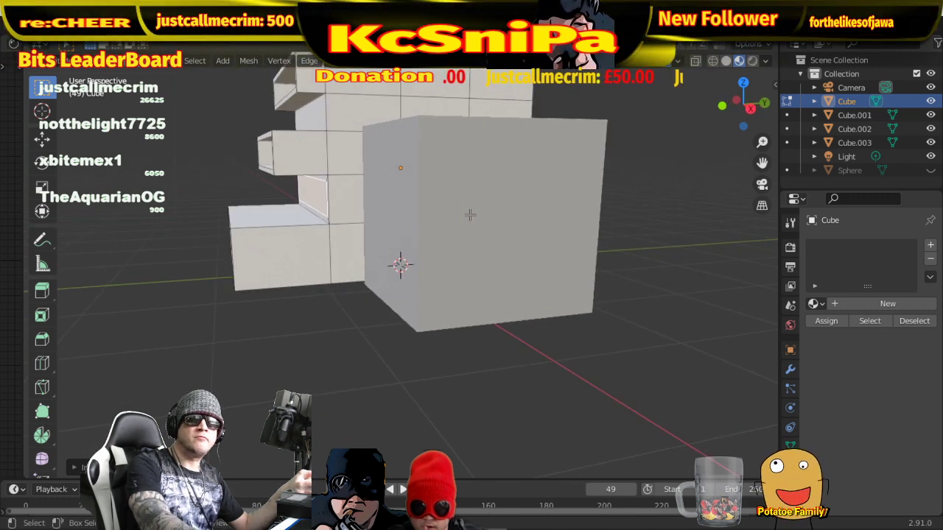
- Extrude to hollow the lowest step into an open compartment, then check it from both sides
key("e")
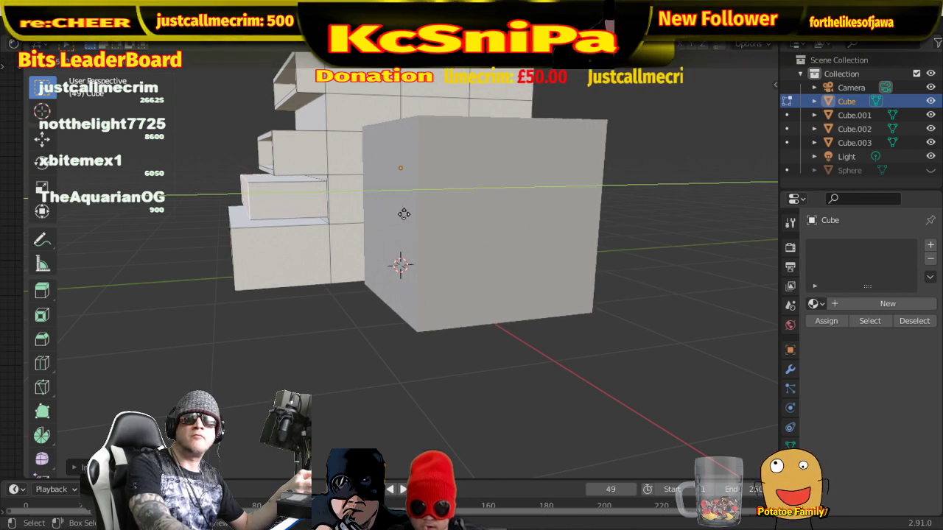
mouse_move(403, 214)
middle_mouse_down()
mouse_move(532, 218)
mouse_move(578, 234)
mouse_move(399, 231)
middle_mouse_up()
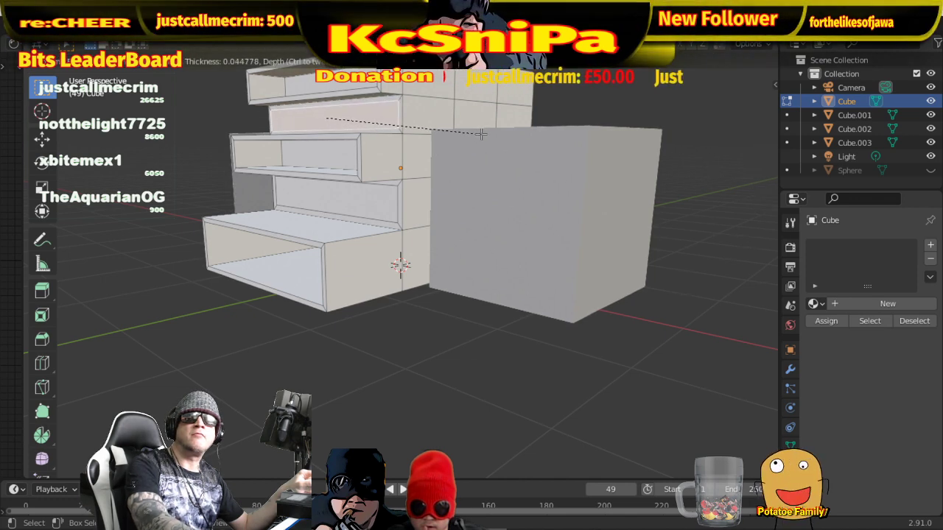
middle_click_drag(416, 146, 538, 156)
middle_click_drag(567, 184, 615, 181)
scroll(449, 182, "down", 2)
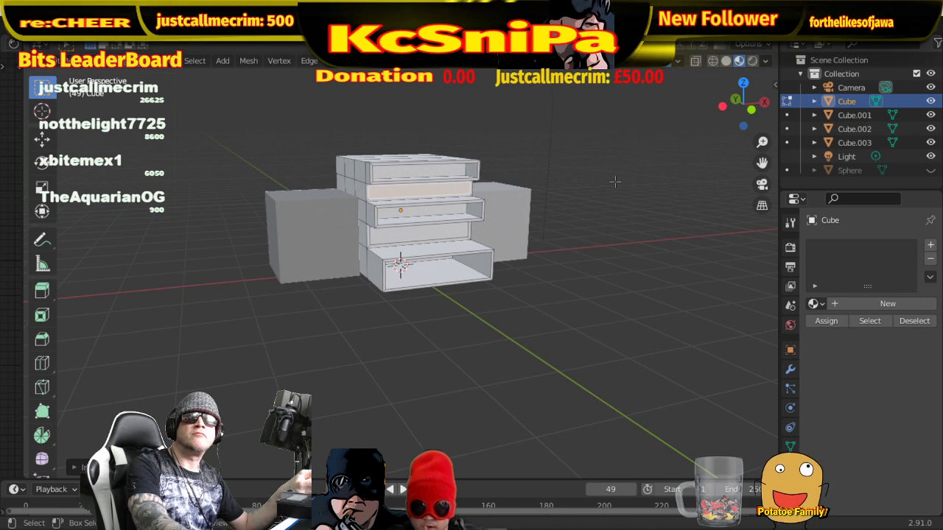
left_click(752, 62)
middle_click_drag(522, 220, 559, 192)
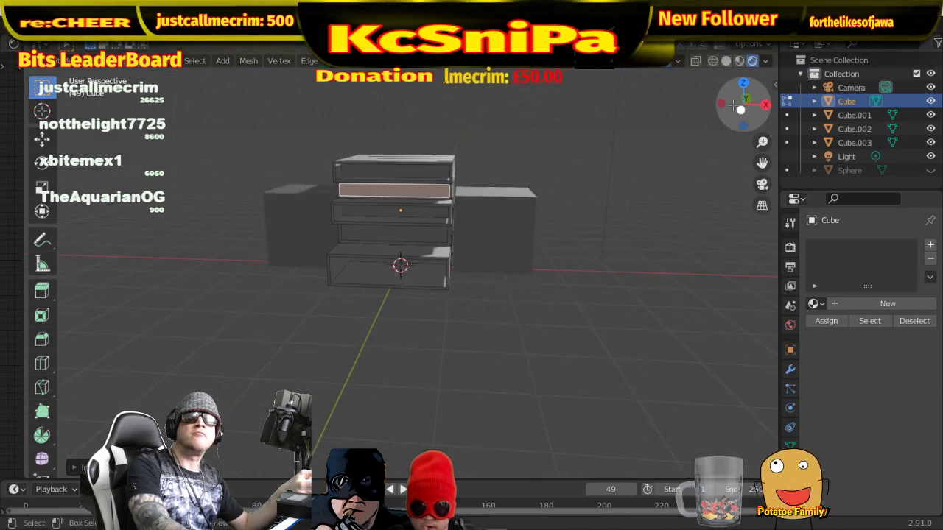
left_click(726, 61)
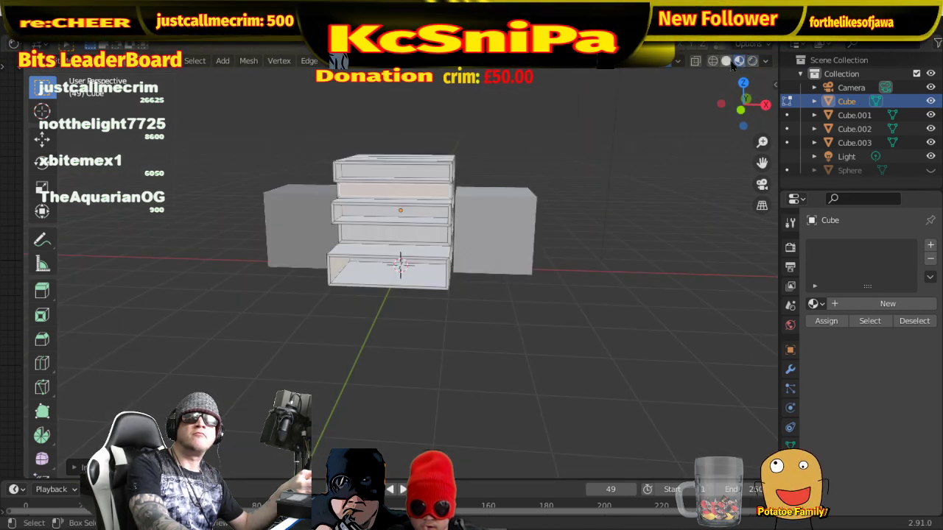
left_click(726, 62)
middle_click_drag(553, 227, 602, 239)
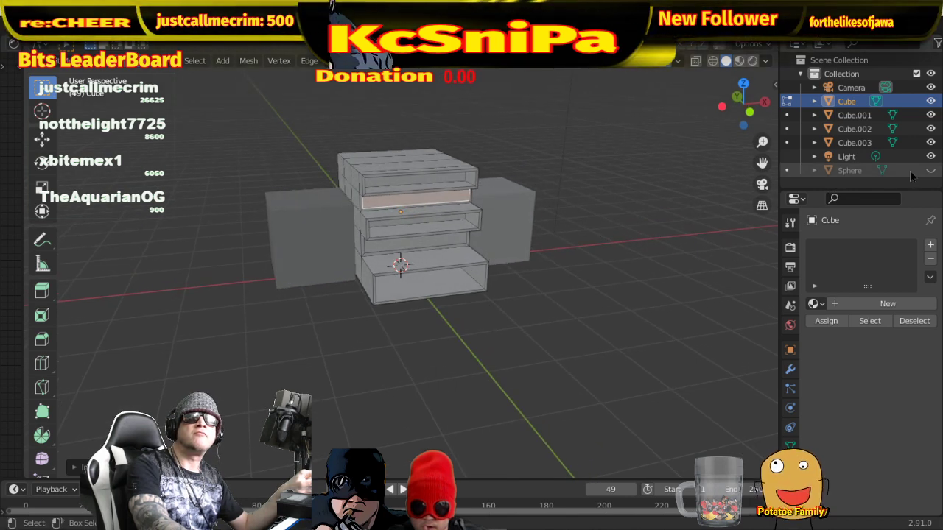
left_click(739, 62)
middle_click_drag(573, 220, 509, 215)
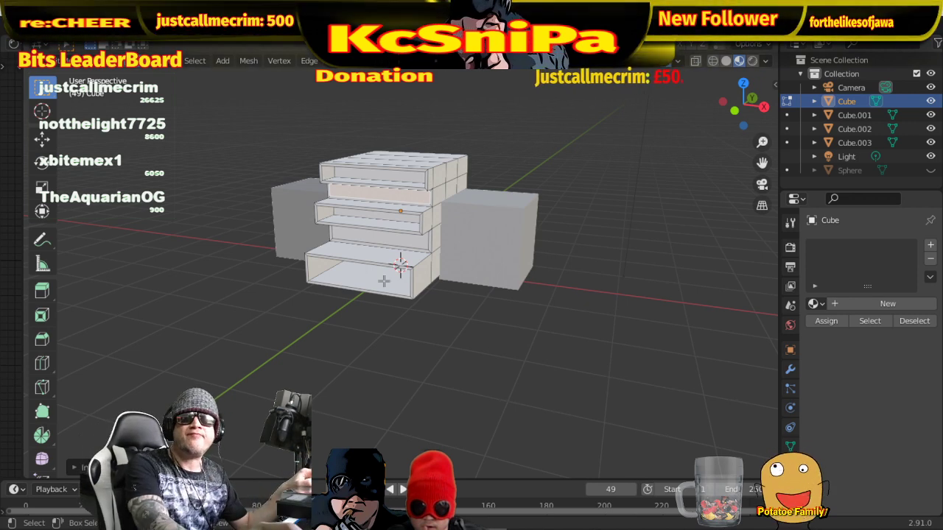
- Separate the lower inset front panel into its own object, Cube.004
middle_click_drag(383, 280, 563, 244)
left_click(458, 208)
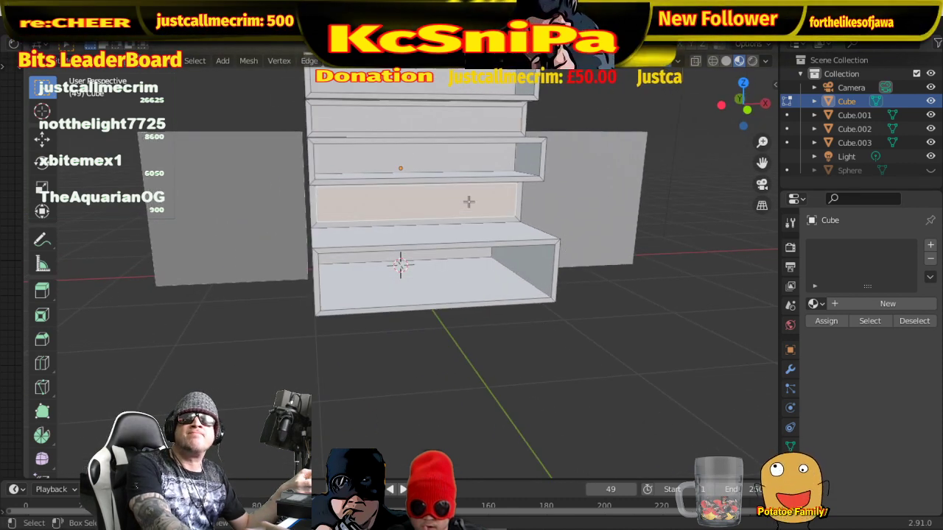
right_click(469, 202)
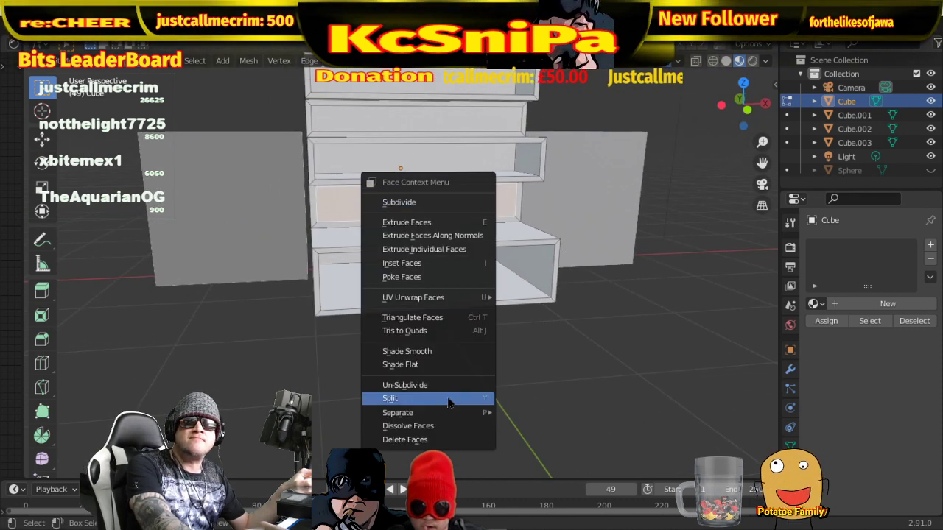
mouse_move(468, 414)
left_click(531, 412)
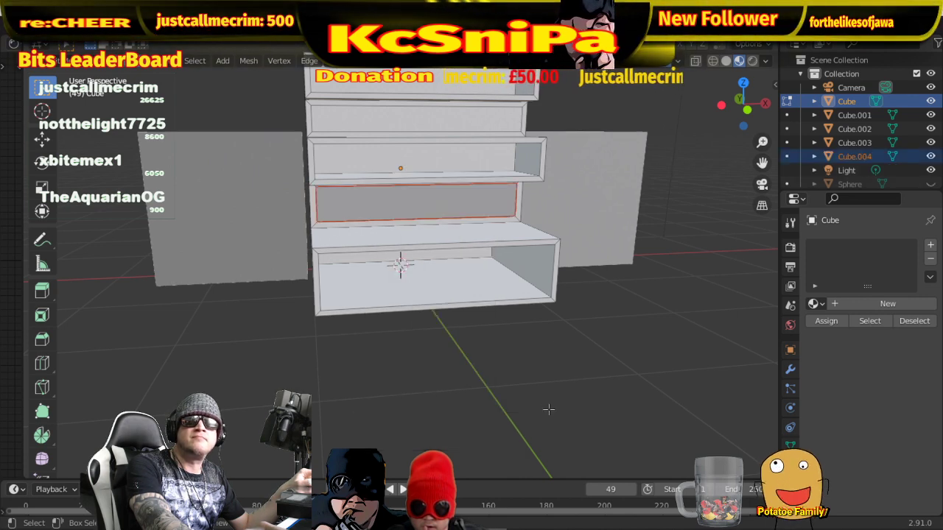
- Separate the upper inset front panel into its own object, Cube.005
middle_click_drag(513, 164, 503, 131)
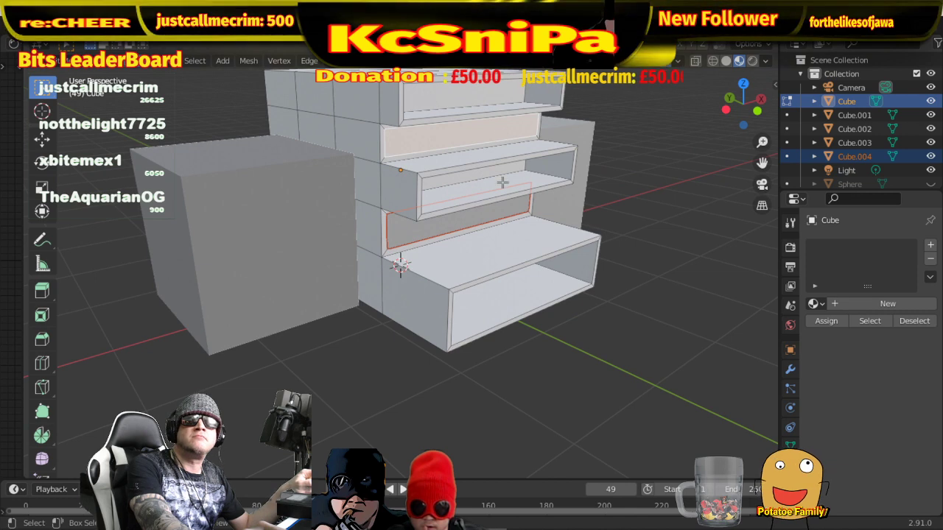
right_click(489, 132)
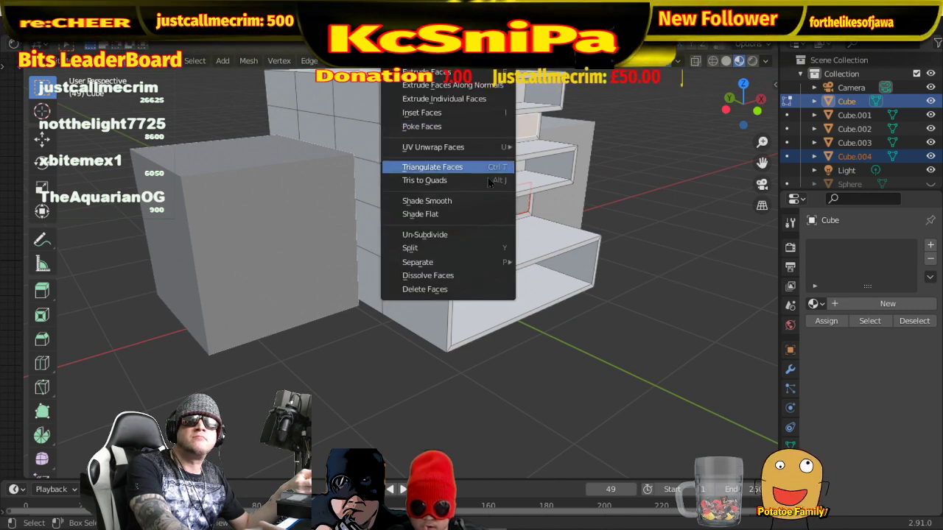
mouse_move(503, 266)
left_click(555, 262)
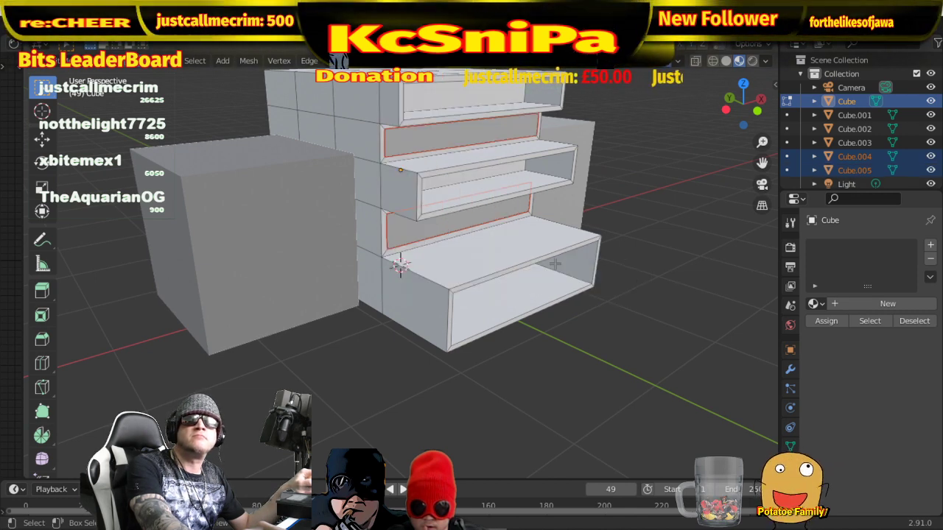
left_click(89, 63)
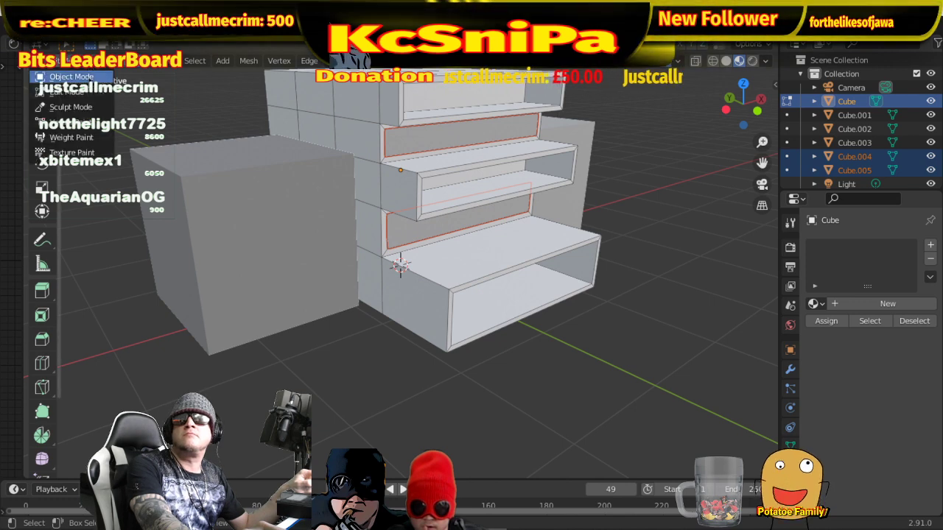
- In Object Mode, give Cube.005 a new Material.001 and bring up its surface shader list
left_click(71, 77)
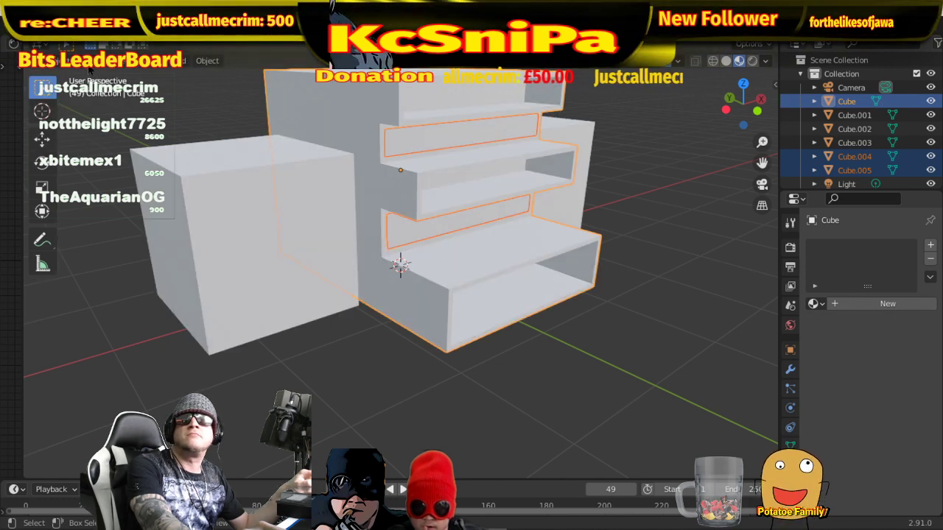
left_click(455, 221)
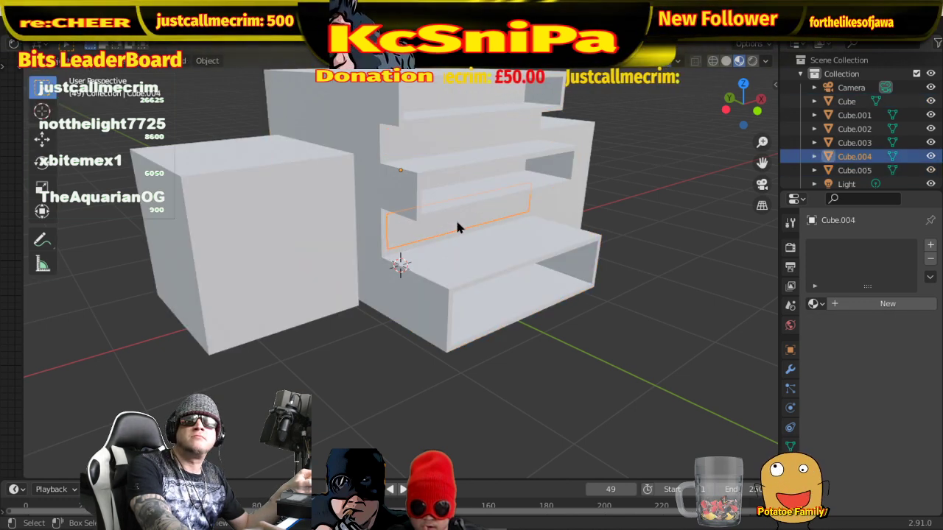
left_click(453, 129)
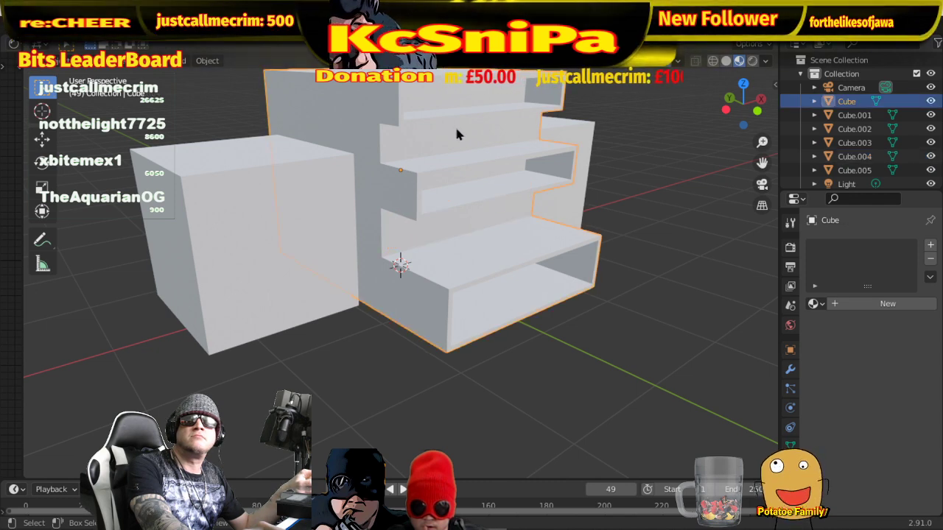
left_click(460, 149)
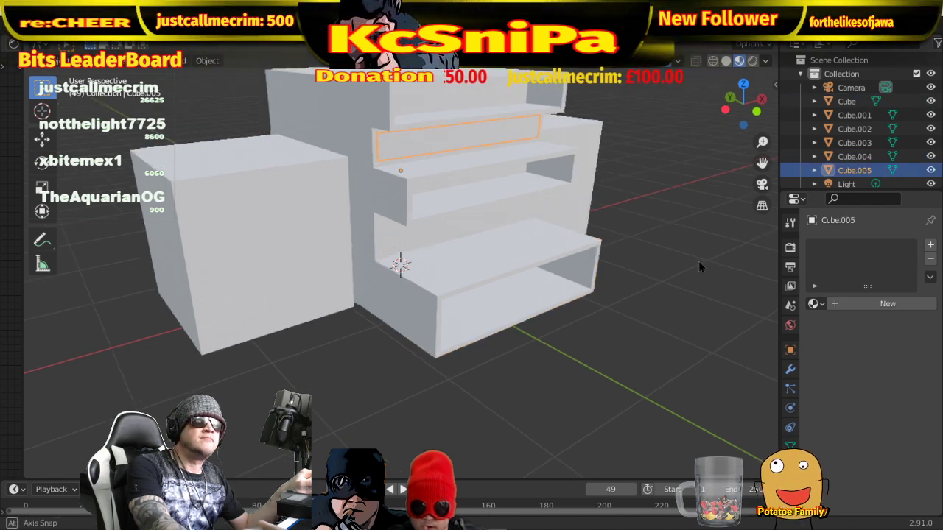
middle_click_drag(698, 260, 653, 255)
left_click(863, 304)
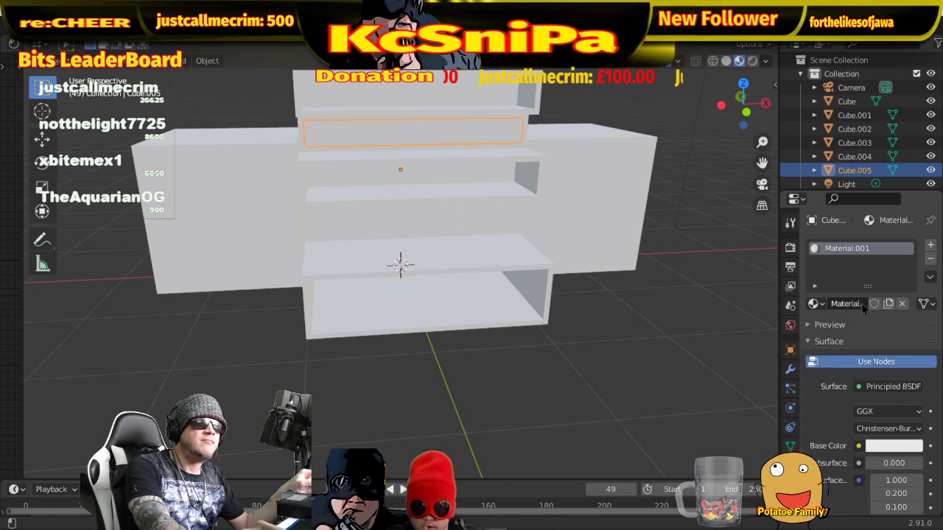
left_click(883, 388)
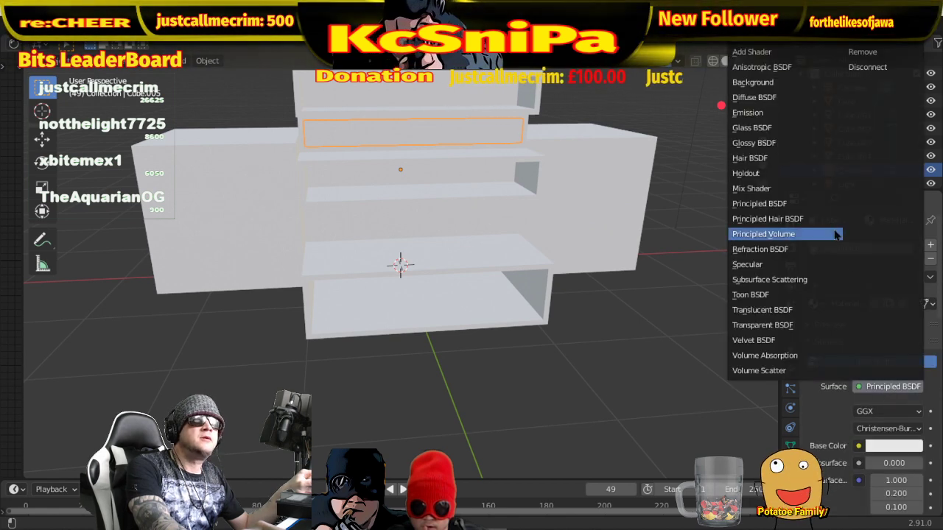
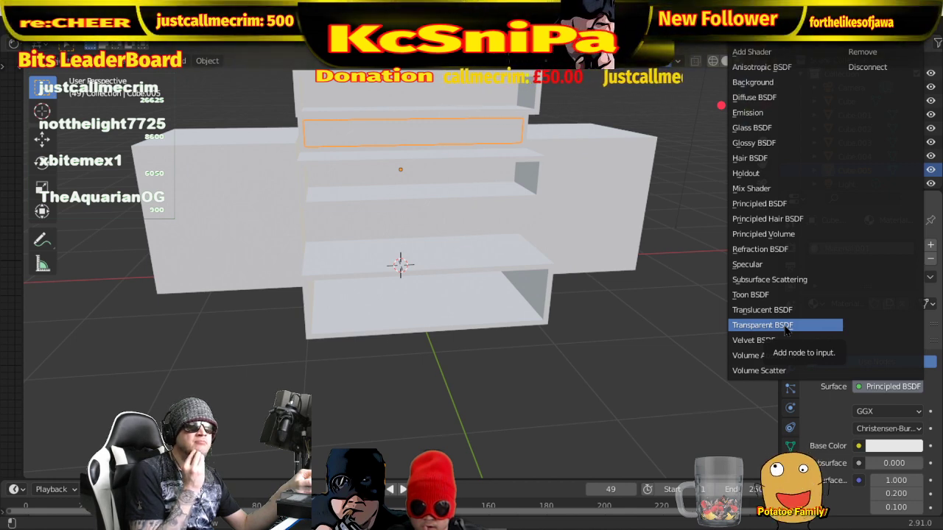
- Make Cube.005's surface a Glass BSDF and preview it in Rendered shading
left_click(757, 127)
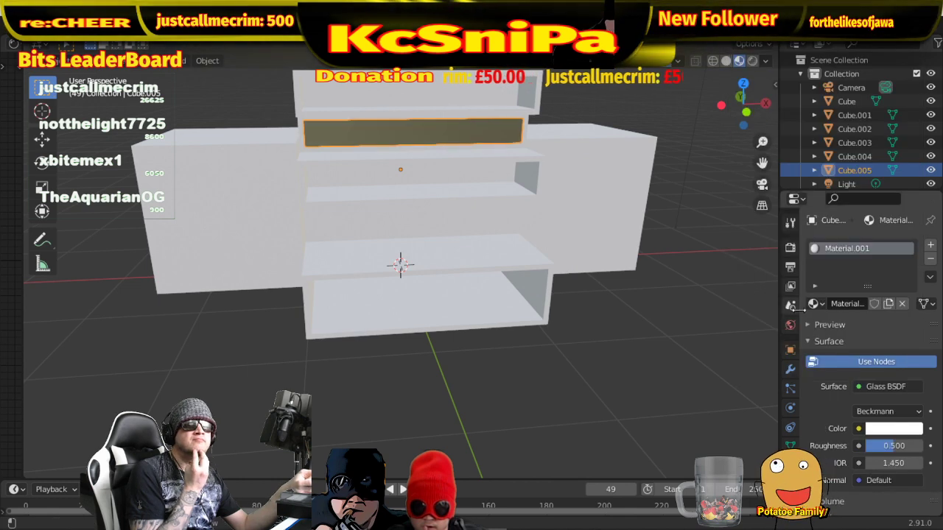
middle_click_drag(628, 308, 635, 231)
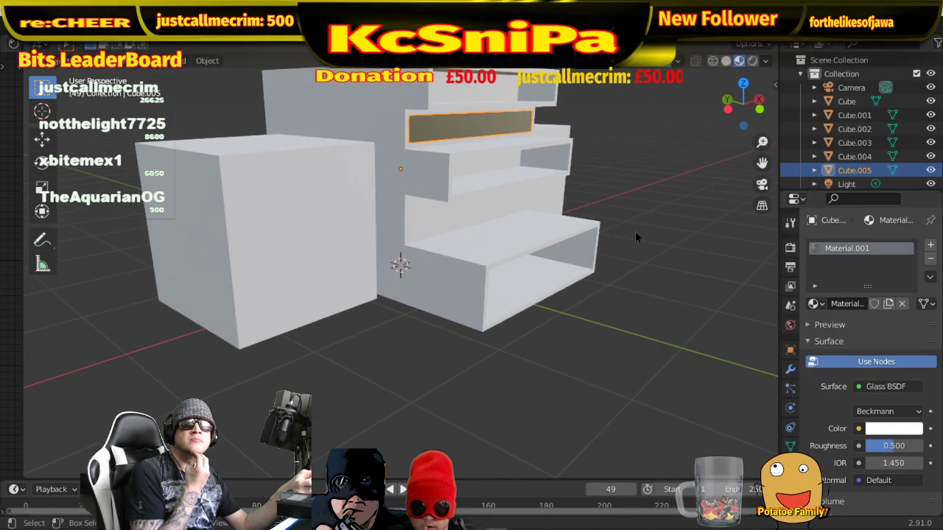
left_click(752, 60)
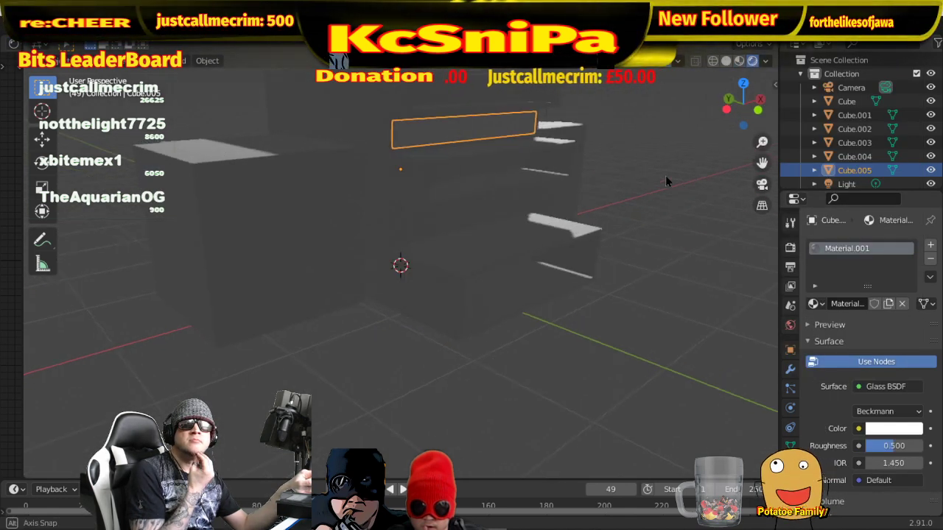
mouse_move(665, 176)
middle_mouse_down()
mouse_move(541, 209)
mouse_move(491, 184)
mouse_move(486, 206)
mouse_move(432, 189)
mouse_move(469, 191)
mouse_move(490, 208)
mouse_move(552, 204)
middle_mouse_up()
scroll(394, 179, "up", 3)
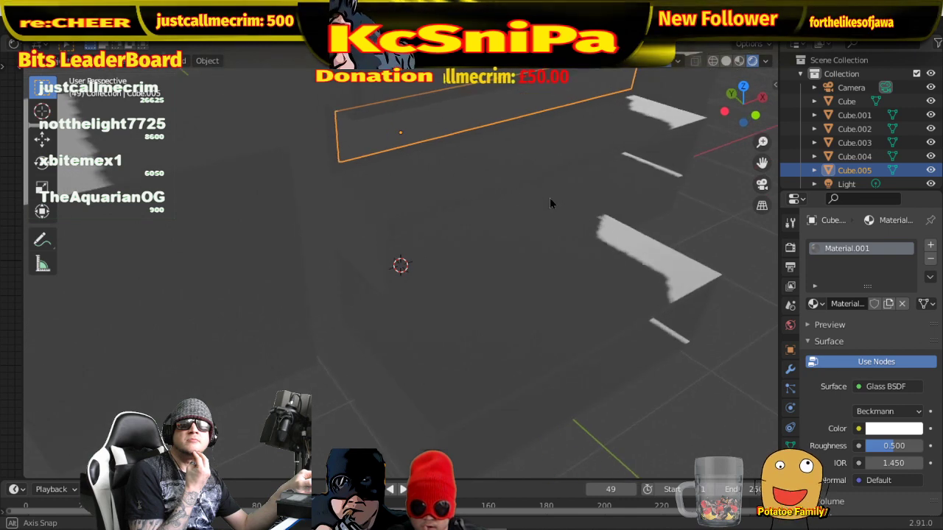
left_click(739, 62)
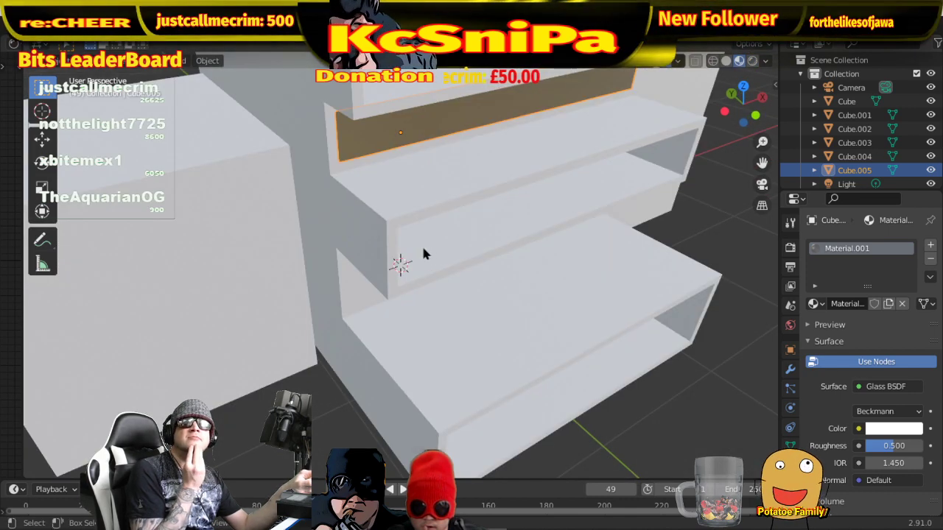
middle_click_drag(424, 255, 343, 204)
- Assign the glass Material.001 to the middle shelf's back panel, Cube.004
left_click(342, 199)
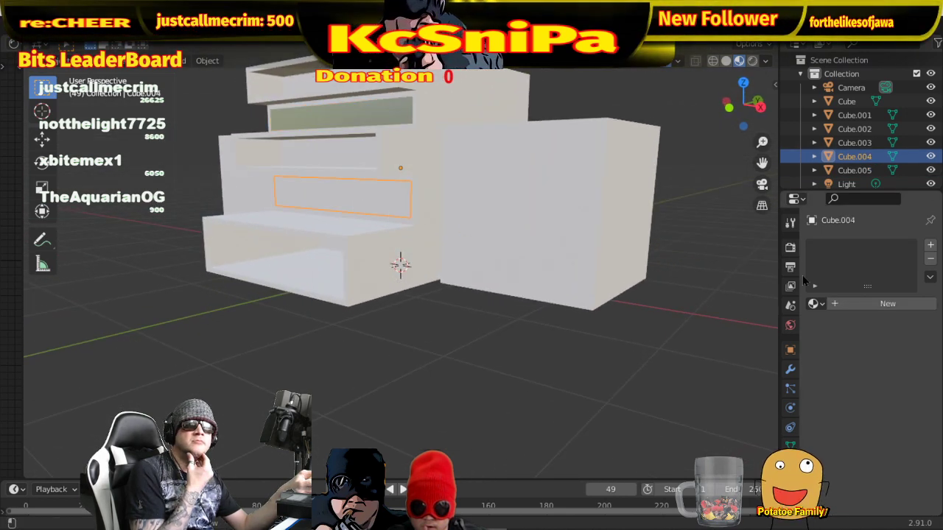
left_click(815, 304)
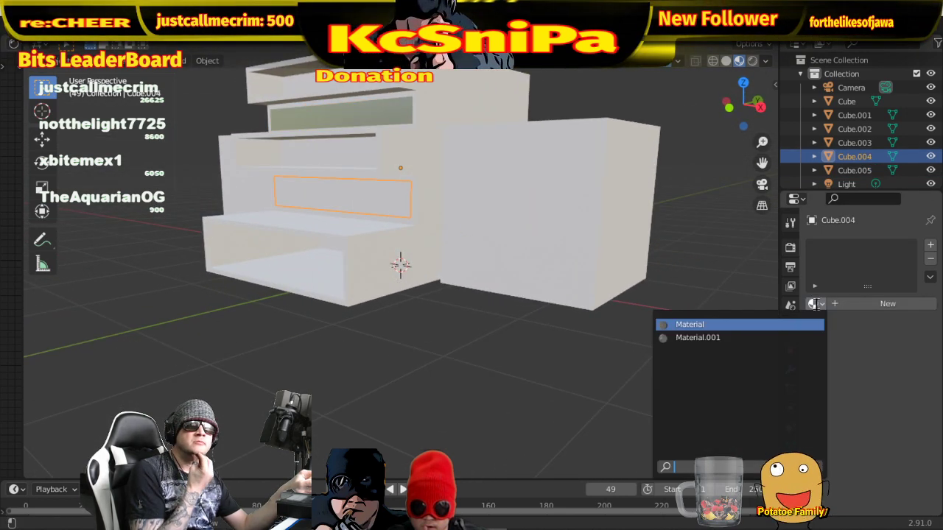
left_click(744, 336)
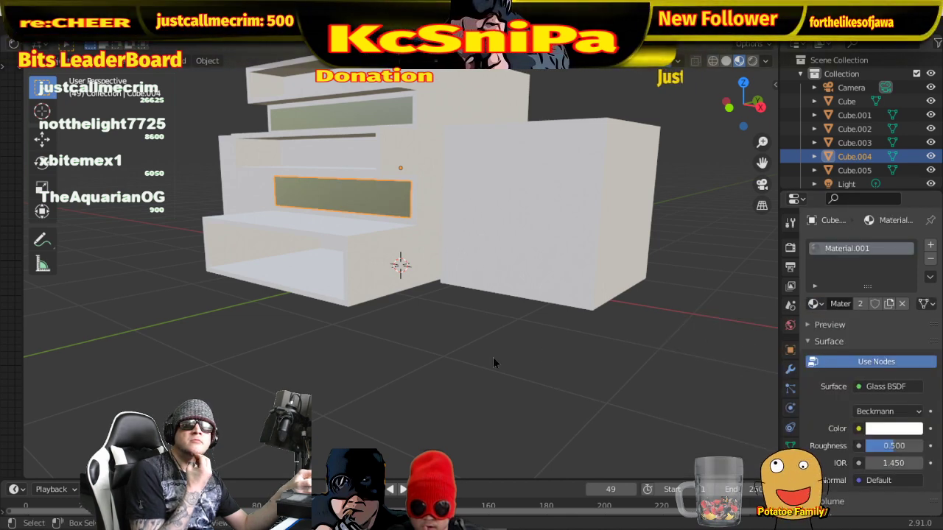
middle_click_drag(522, 360, 629, 339)
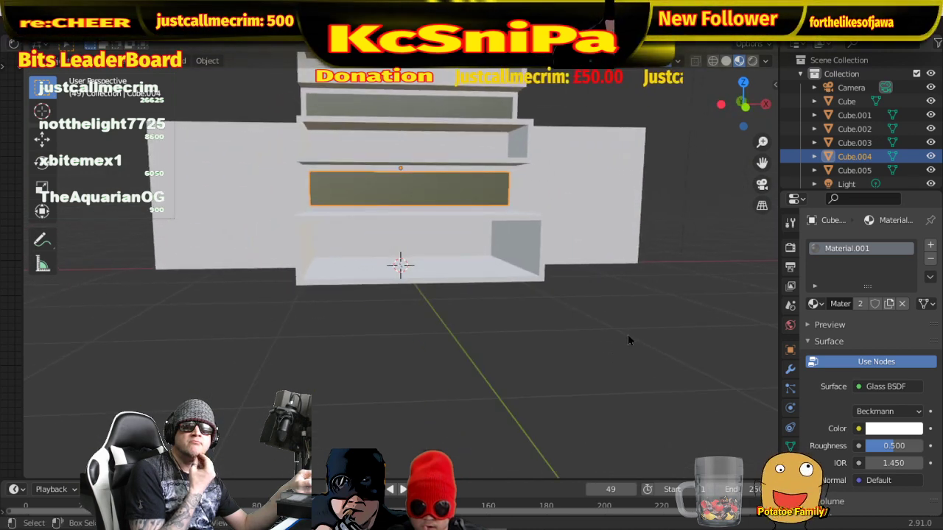
- Enter Edit Mode on the cabinet body and separate one back face off as Cube.006
left_click(427, 243)
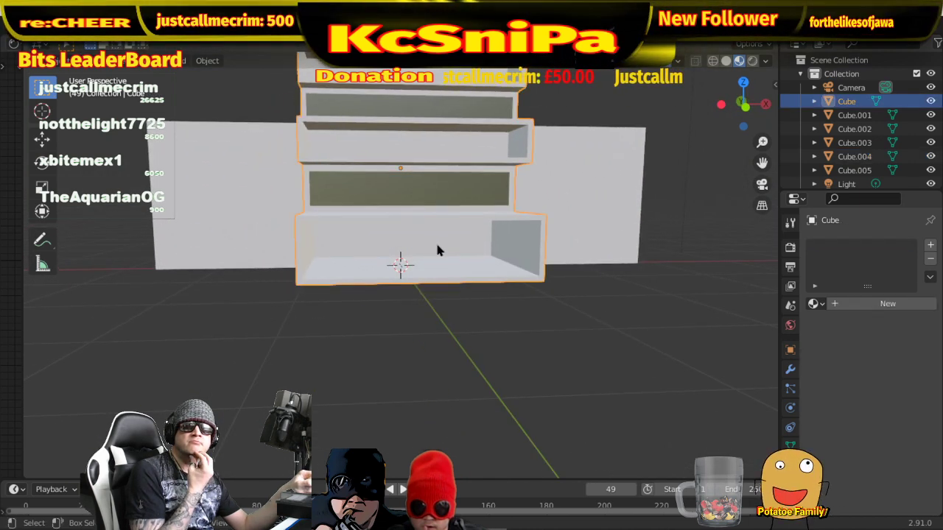
left_click(90, 63)
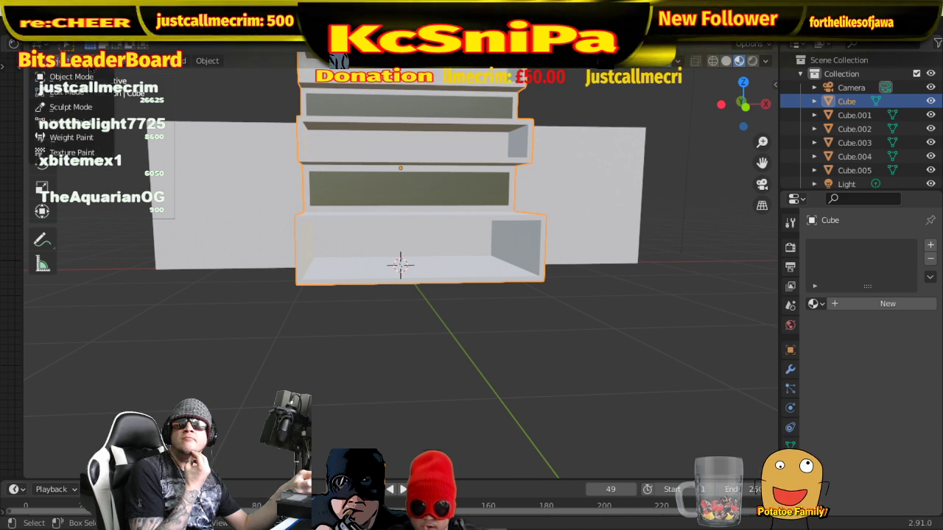
left_click(68, 92)
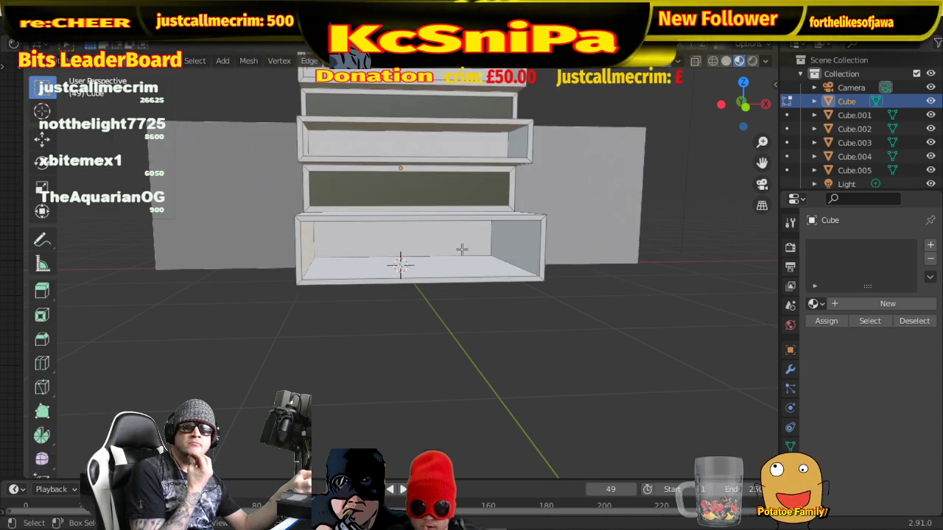
right_click(430, 241)
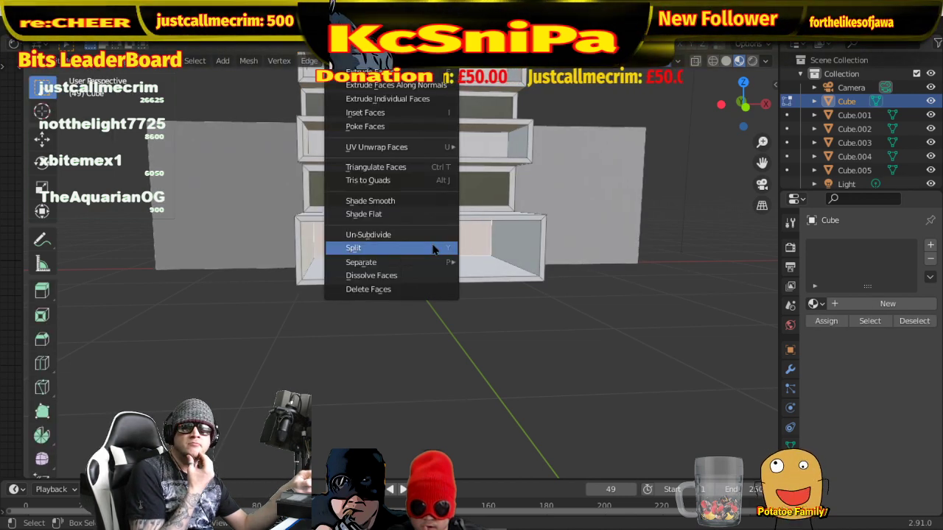
mouse_move(449, 261)
left_click(500, 263)
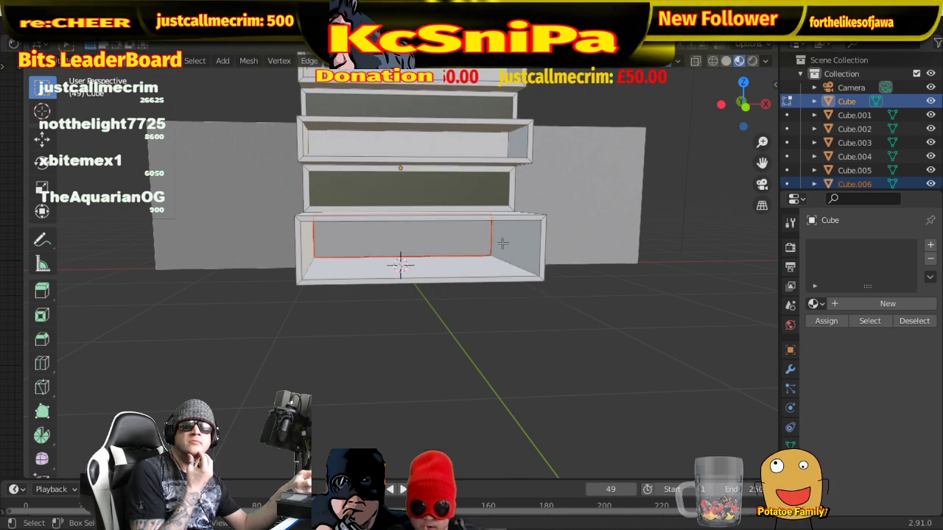
- Separate the remaining back faces into their own objects and return to Object Mode
right_click(457, 153)
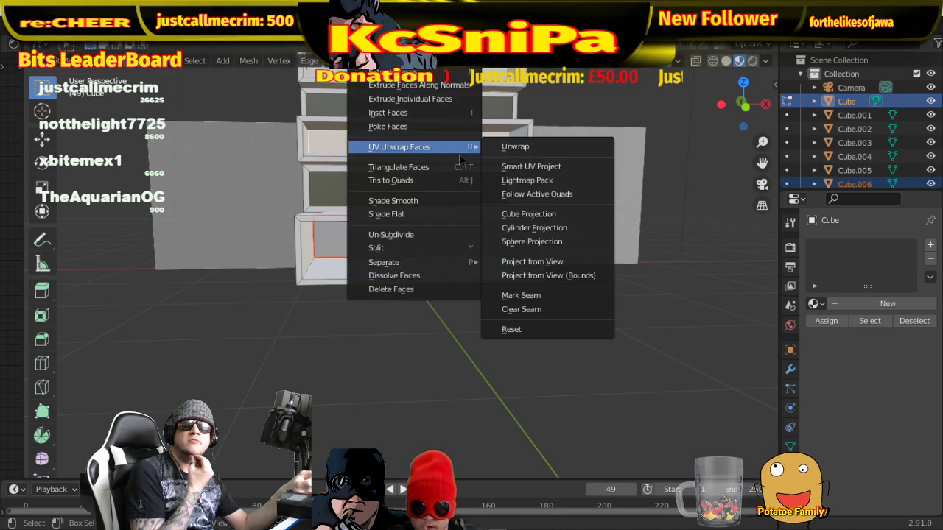
mouse_move(438, 262)
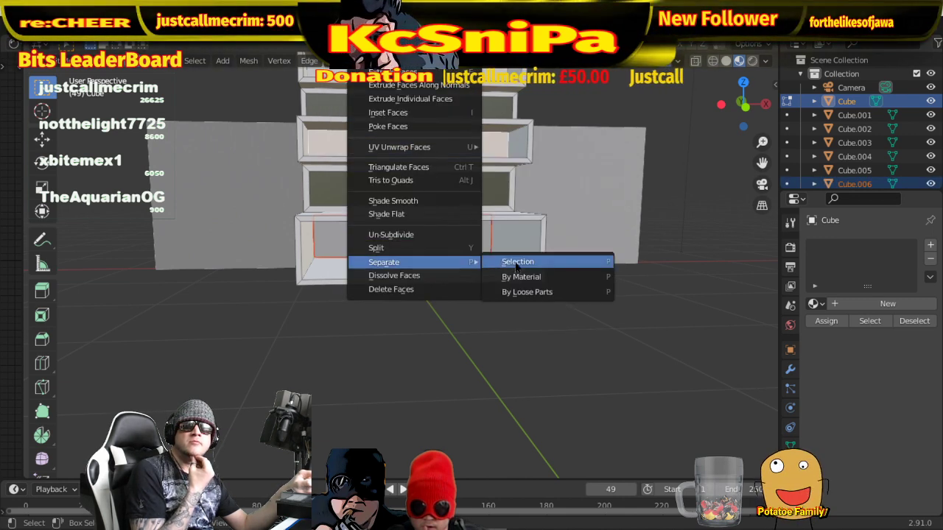
left_click(515, 263)
middle_click_drag(516, 262, 494, 192)
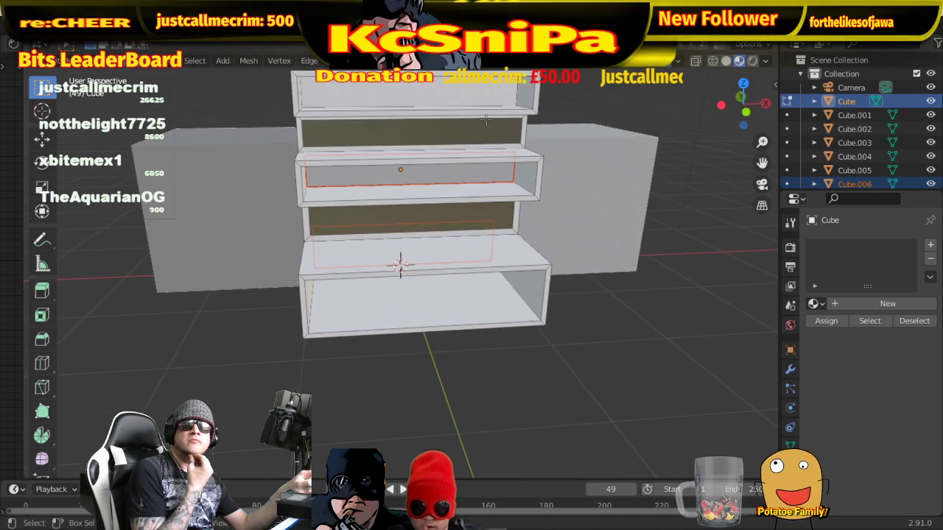
right_click(474, 101)
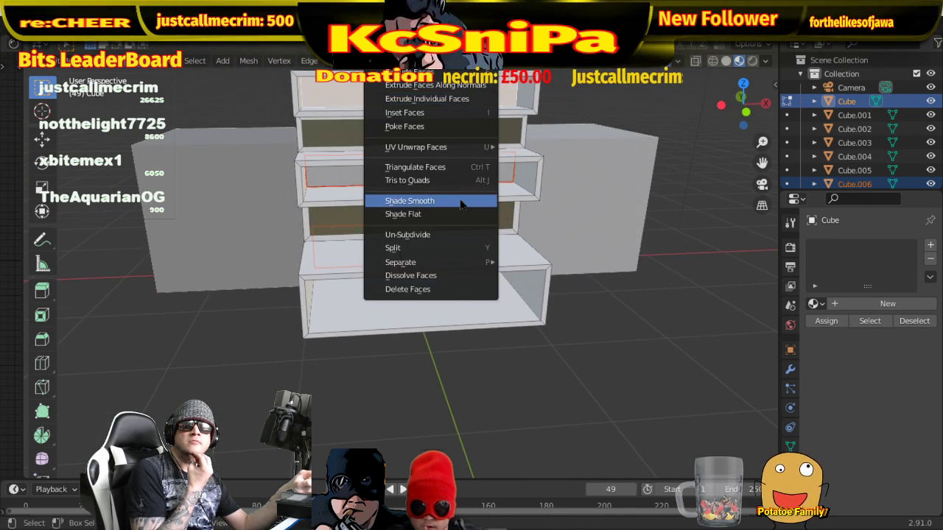
mouse_move(435, 262)
left_click(543, 262)
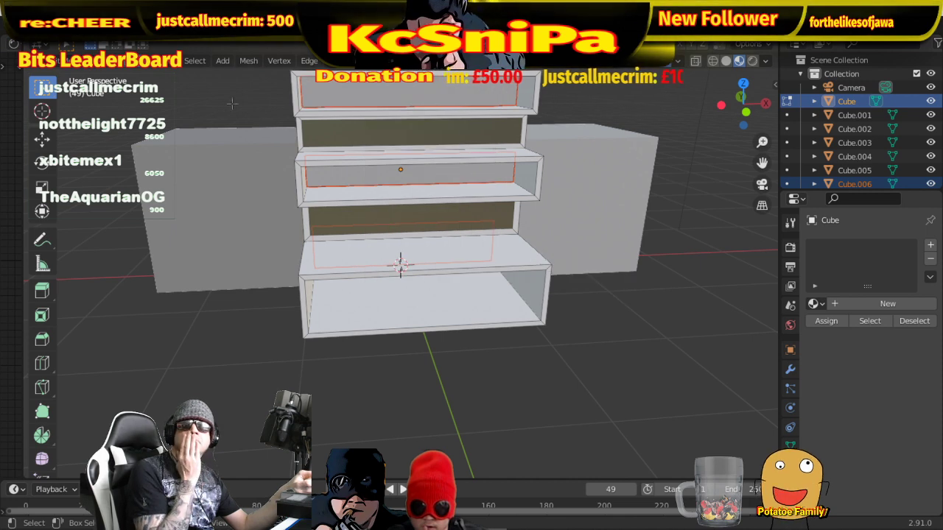
left_click(70, 60)
left_click(85, 76)
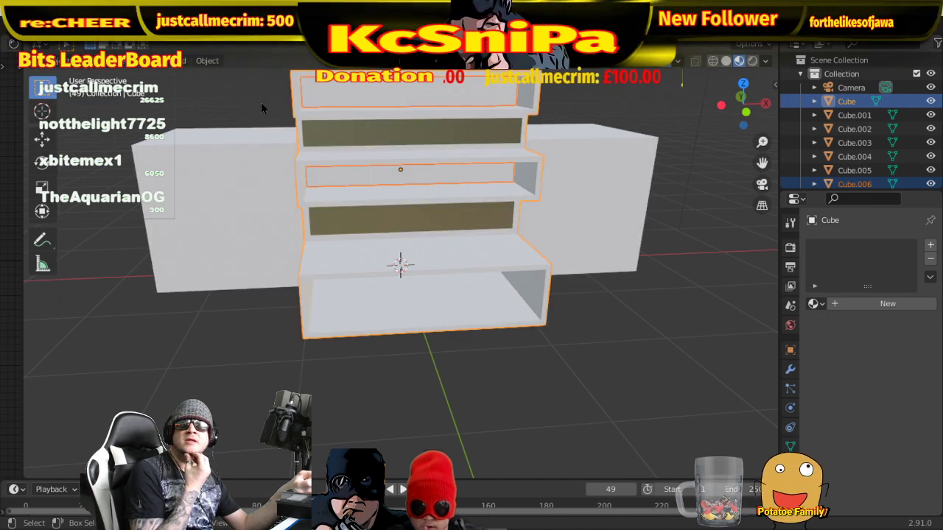
- Assign glass Material.001 to the top back panel, Cube.007 and Cube.006
left_click(406, 80)
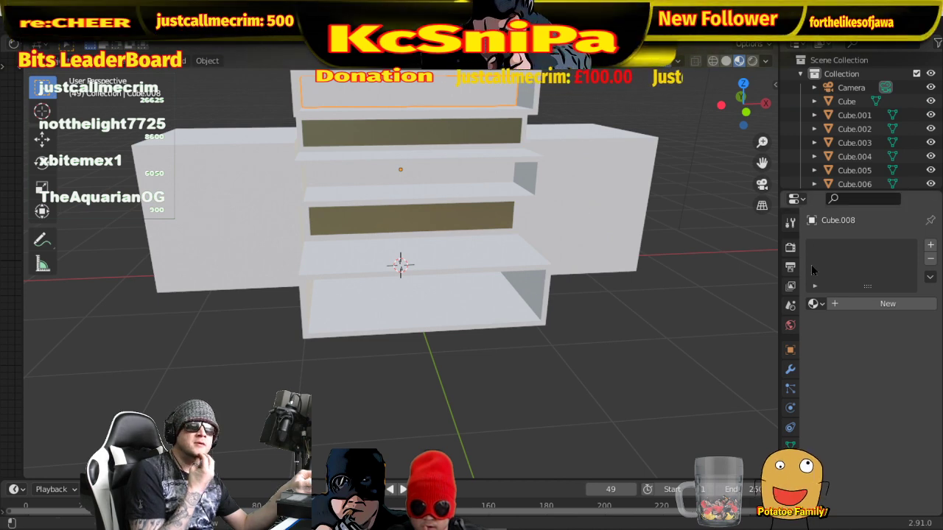
left_click(814, 304)
left_click(718, 335)
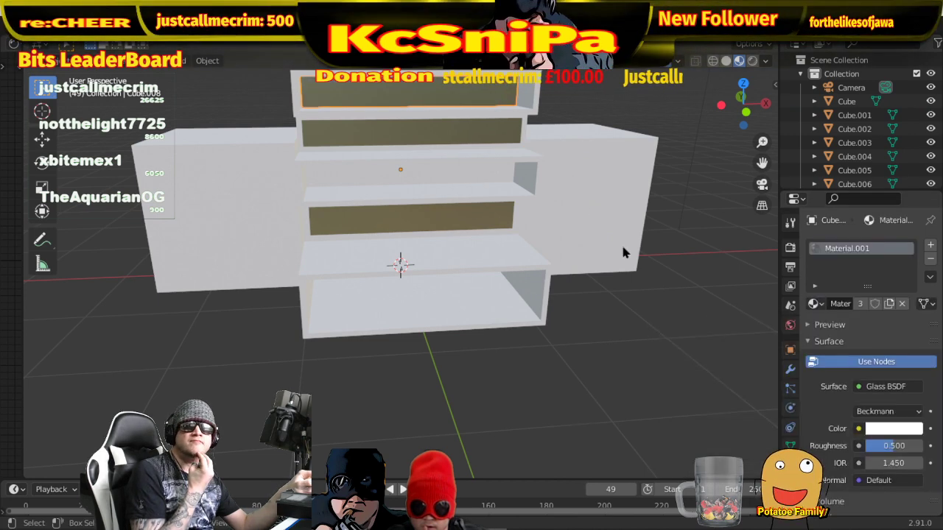
left_click(488, 176)
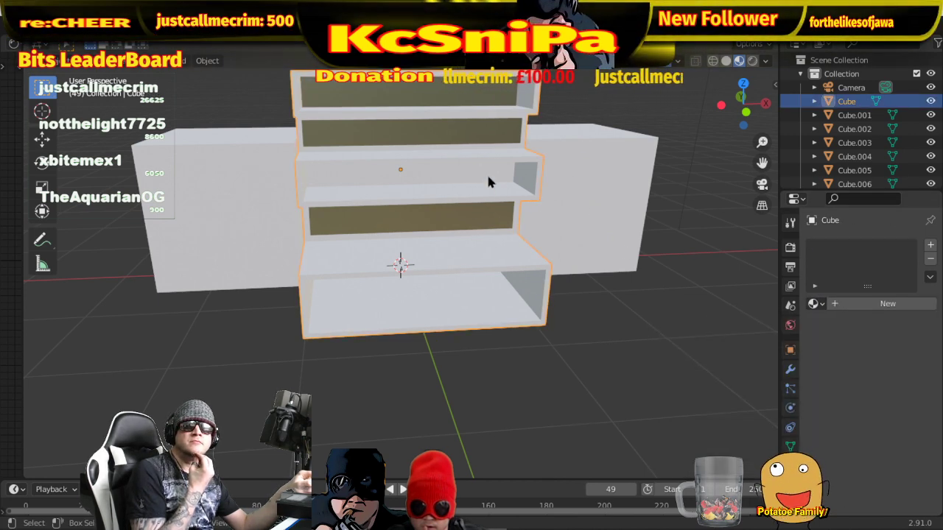
left_click(488, 182)
left_click(815, 304)
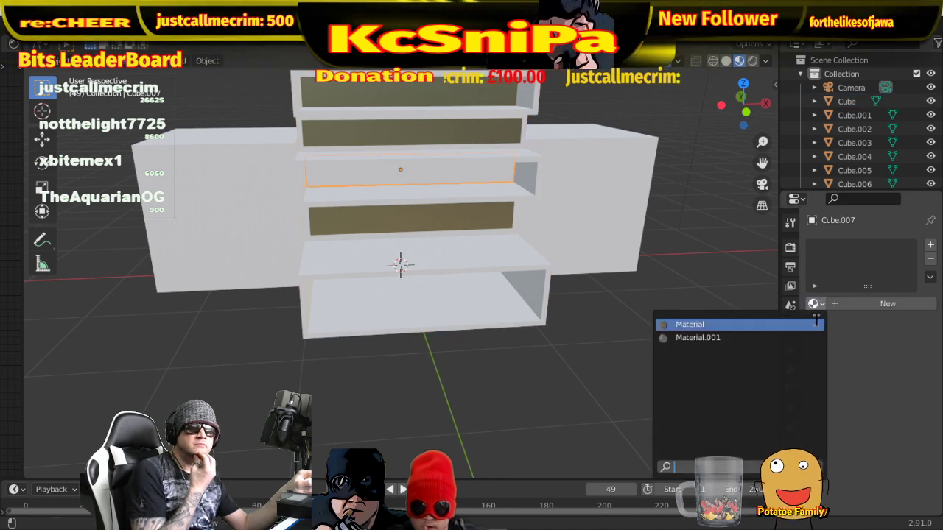
left_click(777, 336)
middle_click_drag(521, 265, 449, 229)
left_click(458, 231)
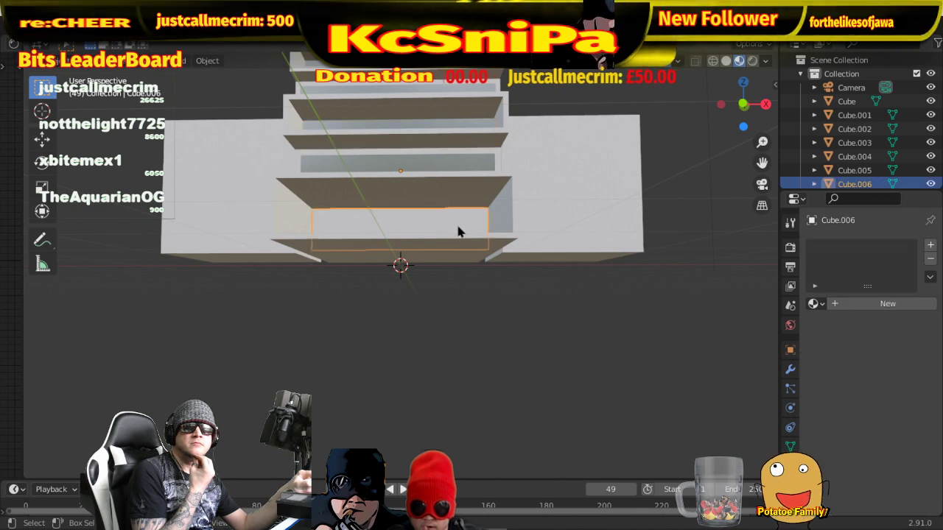
left_click(814, 303)
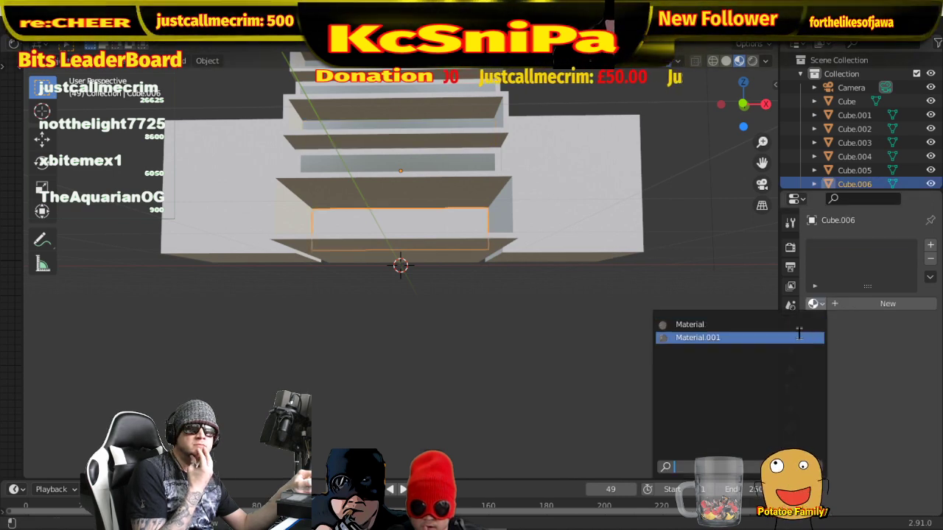
left_click(737, 336)
- Select the main shelving body and orbit to its right side to see its empty Material tab
middle_click_drag(521, 344, 595, 335)
left_click(595, 334)
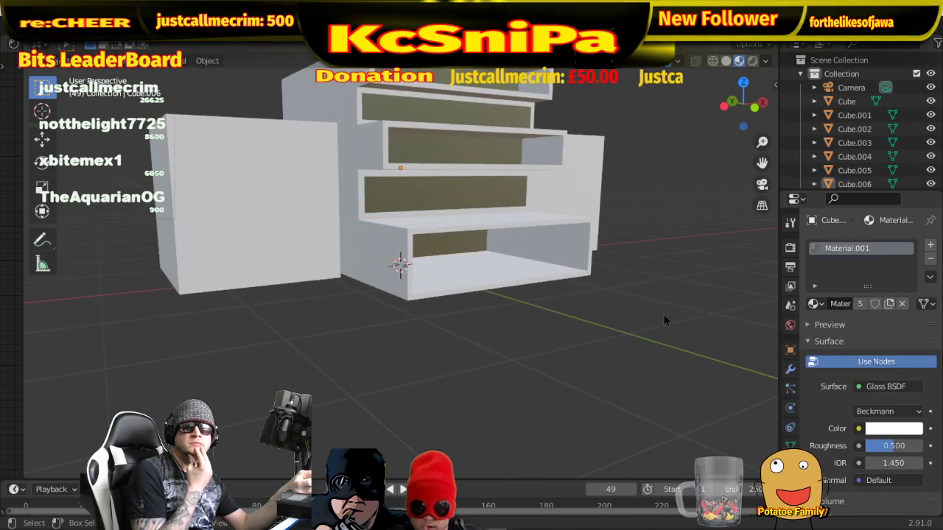
middle_click_drag(665, 332, 626, 319)
middle_click_drag(642, 318, 613, 315)
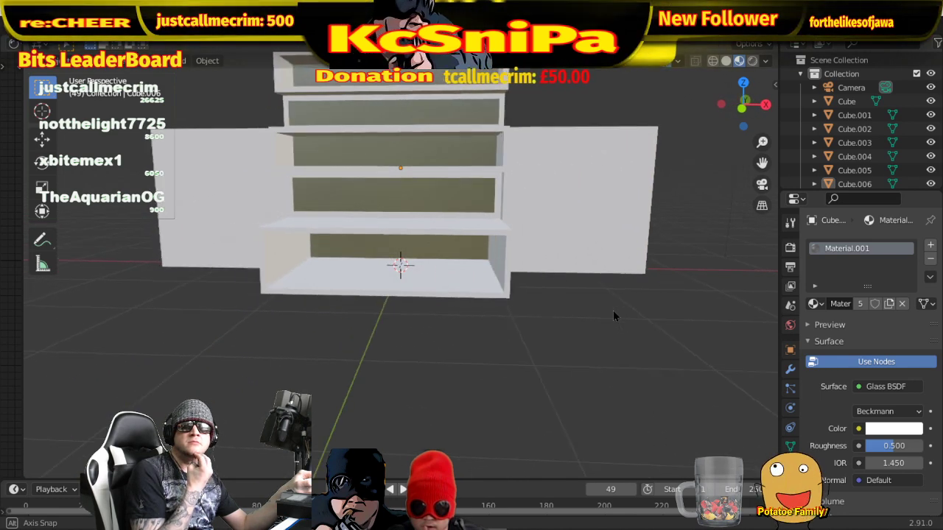
left_click(425, 277)
middle_click_drag(419, 258, 497, 233)
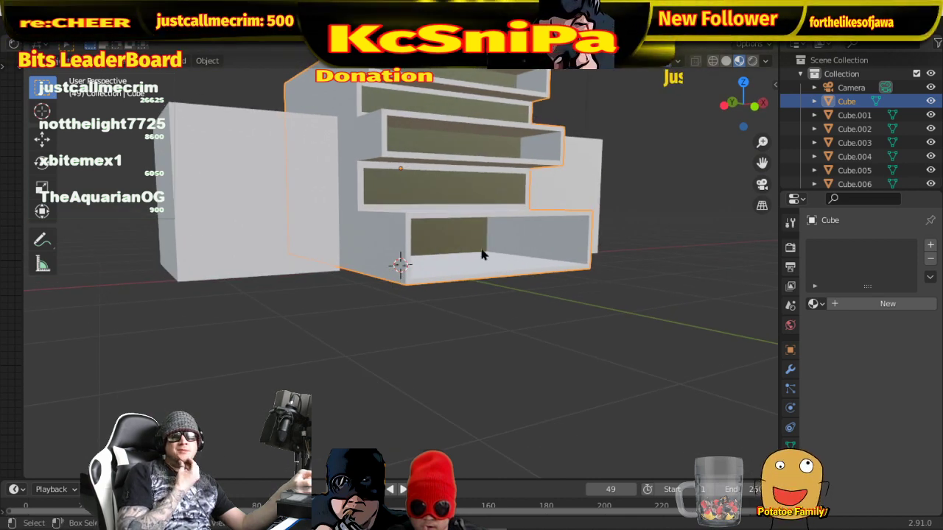
- Create Material.002 for the shelving body and dim its base colour to light grey (value 0.640)
left_click(871, 304)
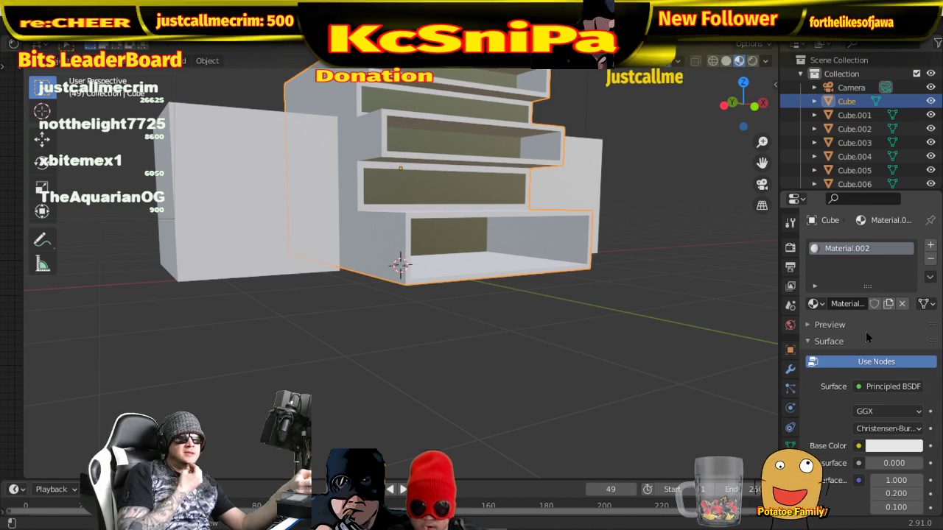
left_click(890, 386)
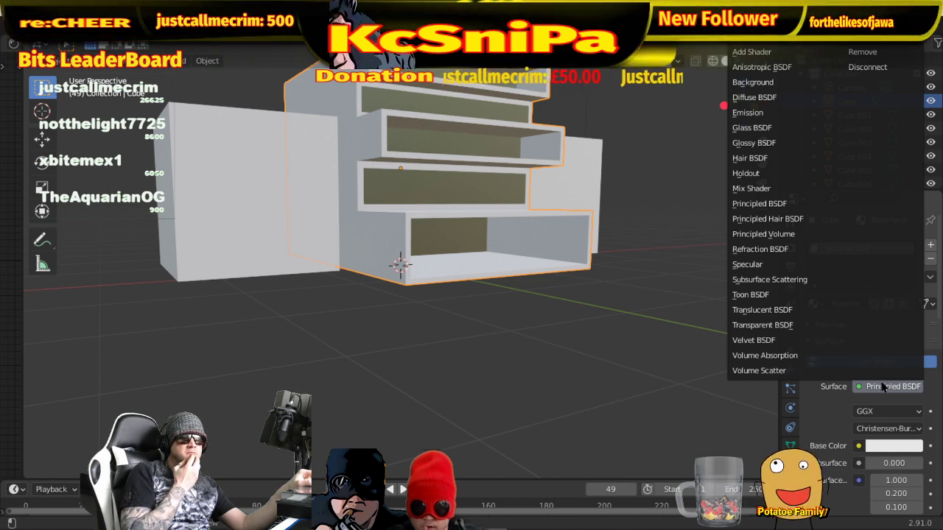
left_click(860, 392)
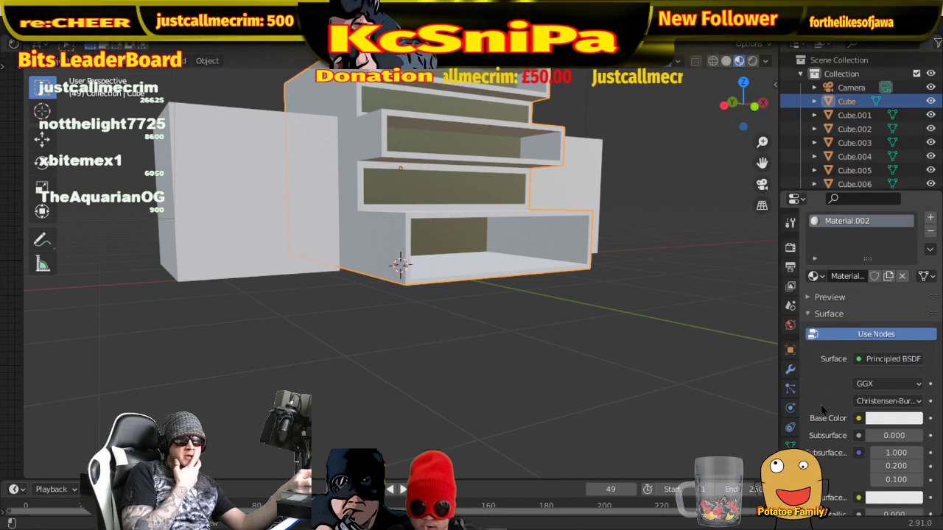
scroll(876, 412, "down", 1)
left_click(883, 419)
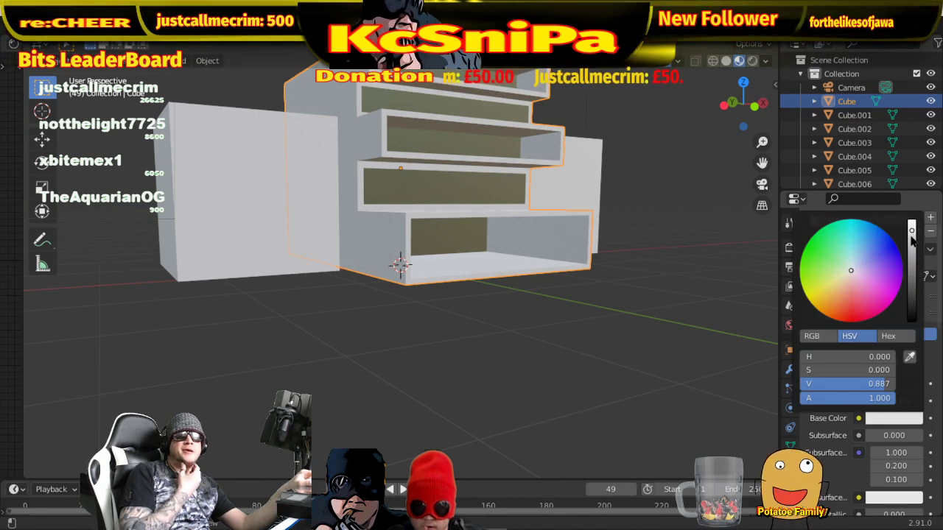
left_click_drag(911, 237, 912, 256)
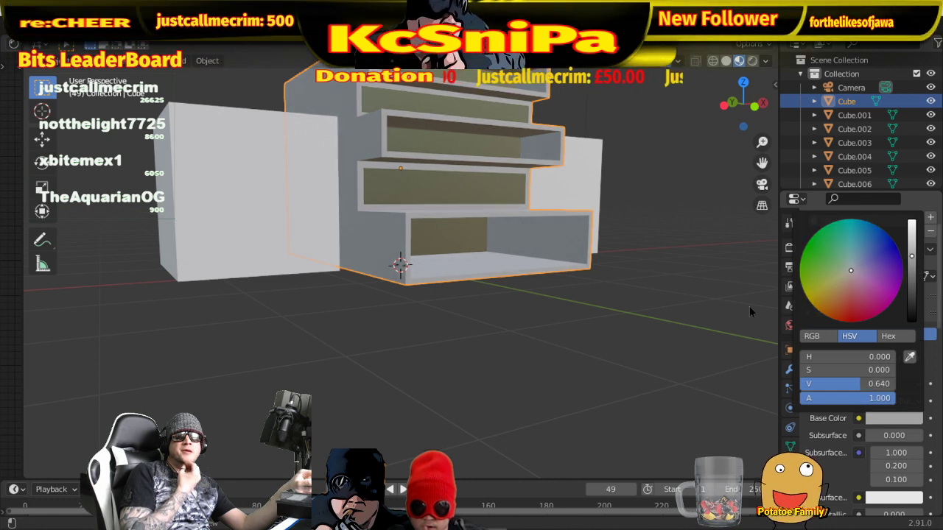
middle_click_drag(693, 303, 623, 319)
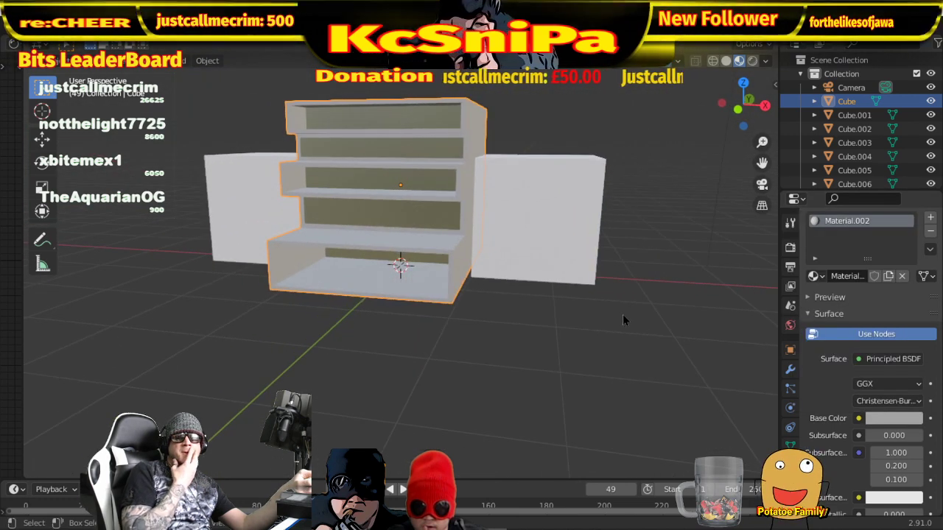
- Assign grey Material.002 to the right side block Cube.003 and the left side block Cube.001
left_click(535, 212)
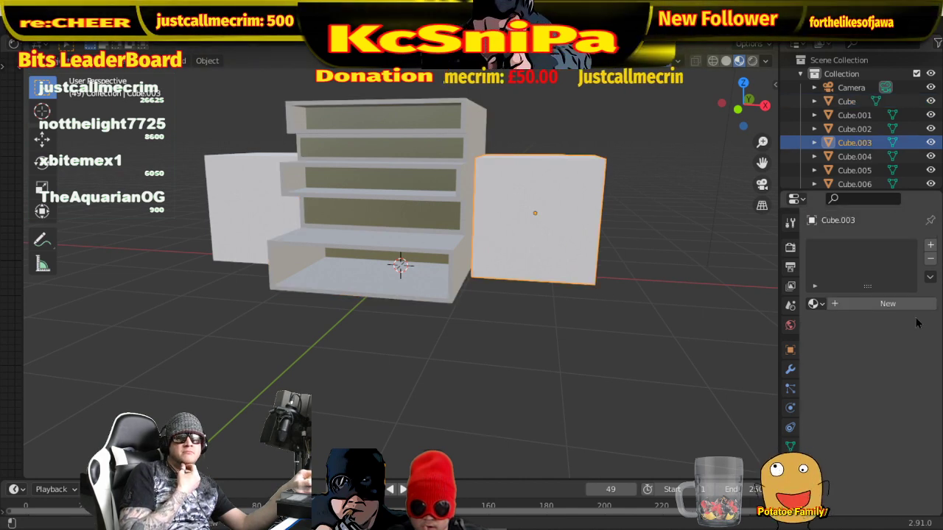
left_click(814, 303)
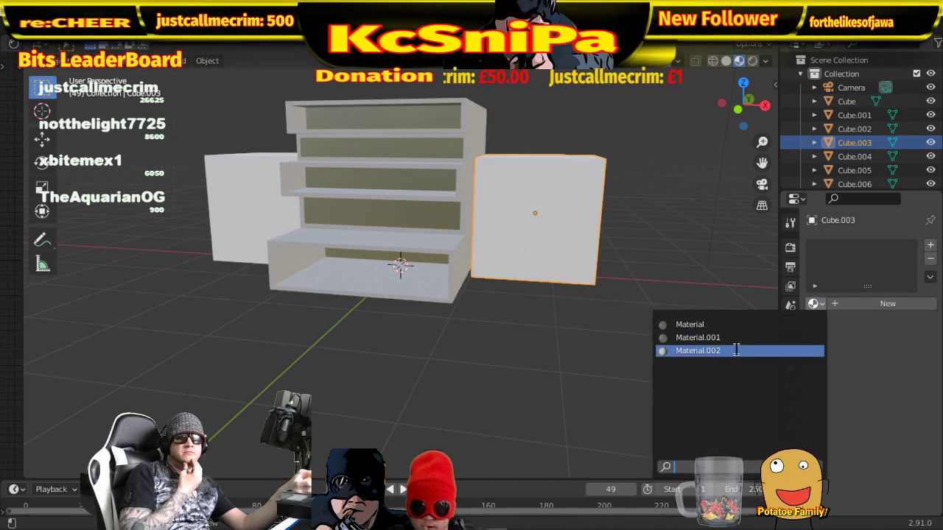
left_click(791, 351)
left_click(216, 192)
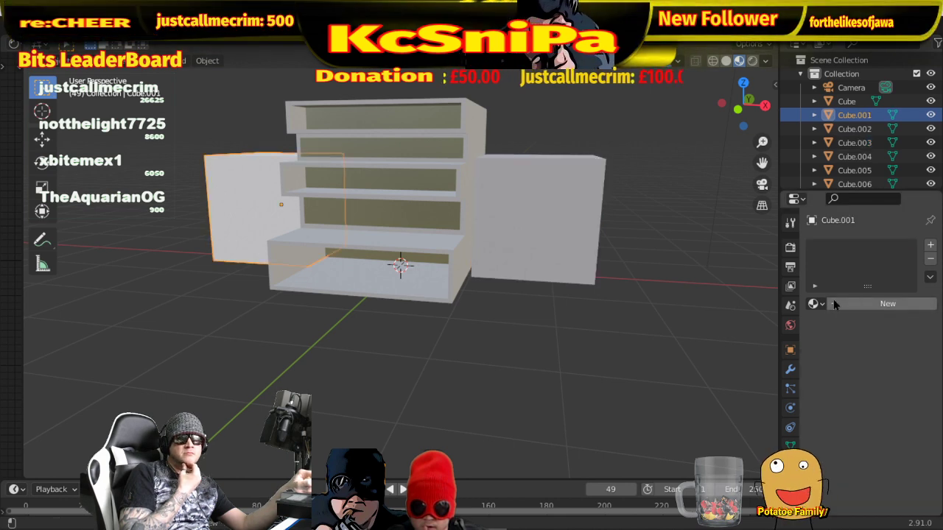
left_click(816, 304)
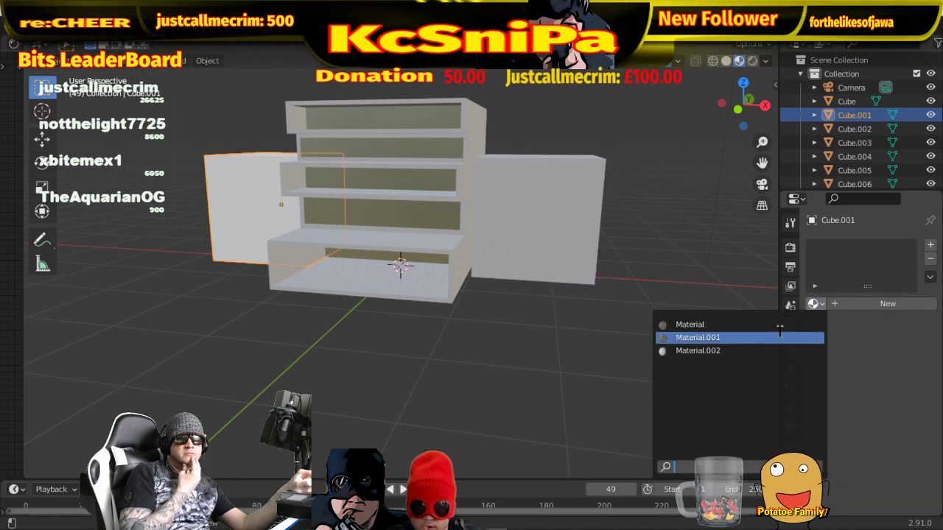
left_click(729, 351)
- Reselect the left side block and assign Material.002 to it again
middle_click_drag(484, 312, 553, 314)
left_click(553, 314)
left_click(245, 229)
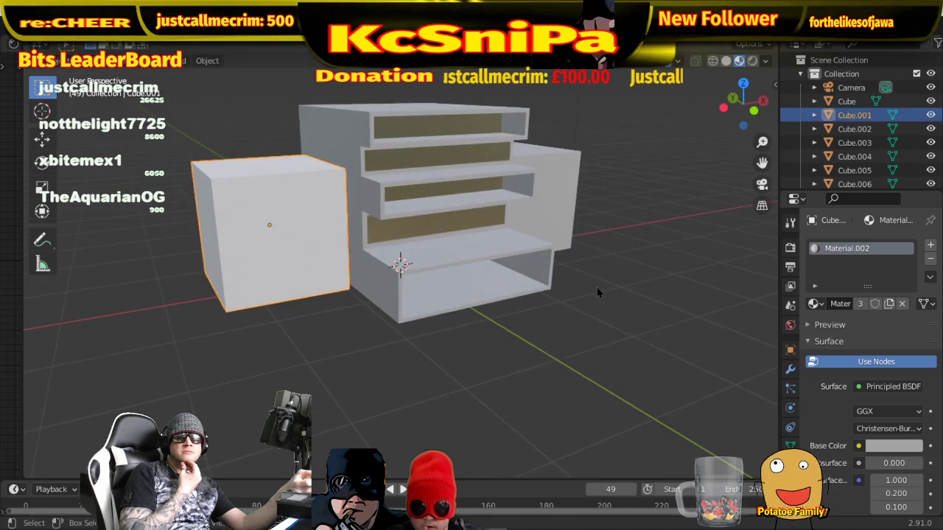
left_click(819, 304)
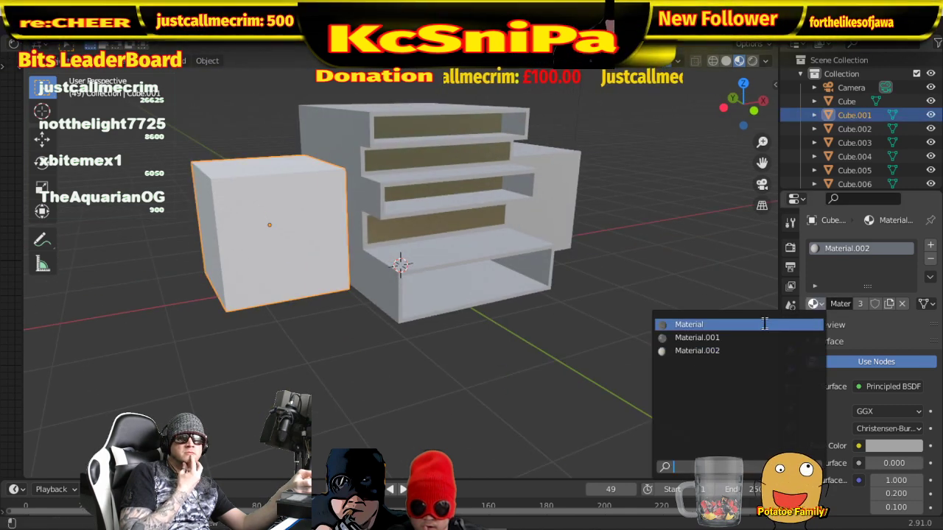
left_click(717, 351)
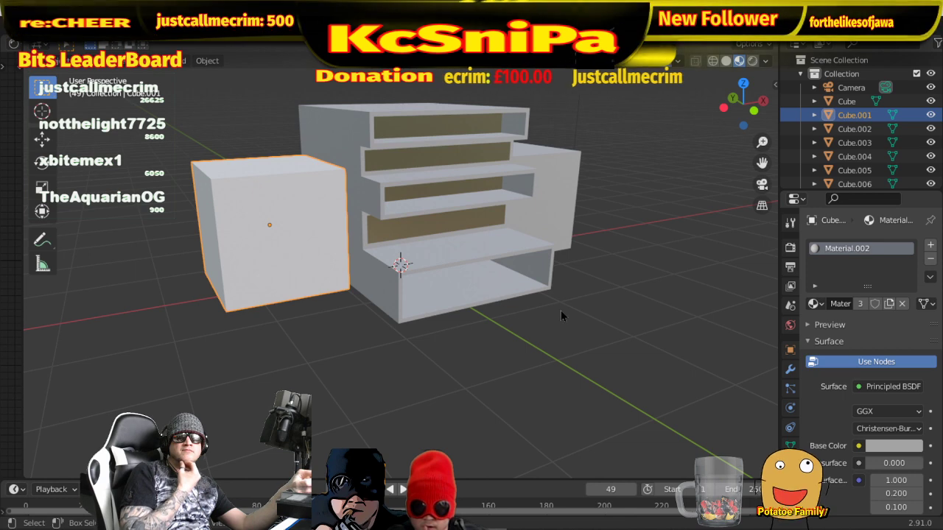
- Remove the left block's material slot and reassign Material.002 while viewing from behind
middle_click_drag(754, 356, 607, 345)
left_click(606, 344)
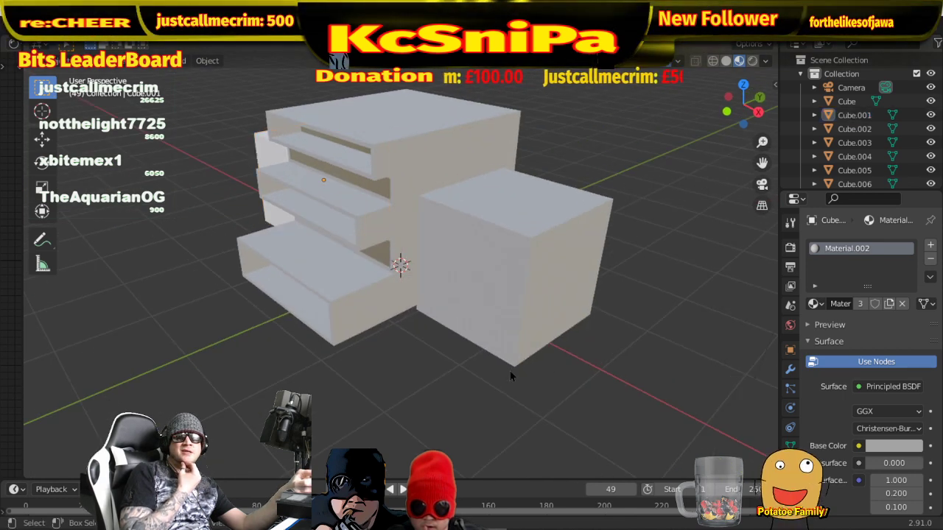
mouse_move(509, 371)
middle_mouse_down()
mouse_move(471, 371)
mouse_move(506, 371)
middle_mouse_up()
left_click(308, 261)
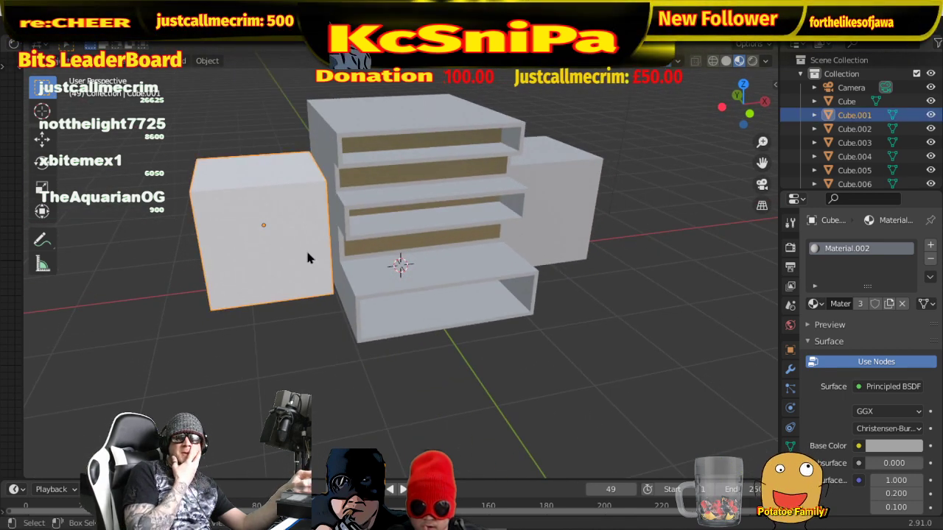
middle_click_drag(317, 265, 611, 289, "alt")
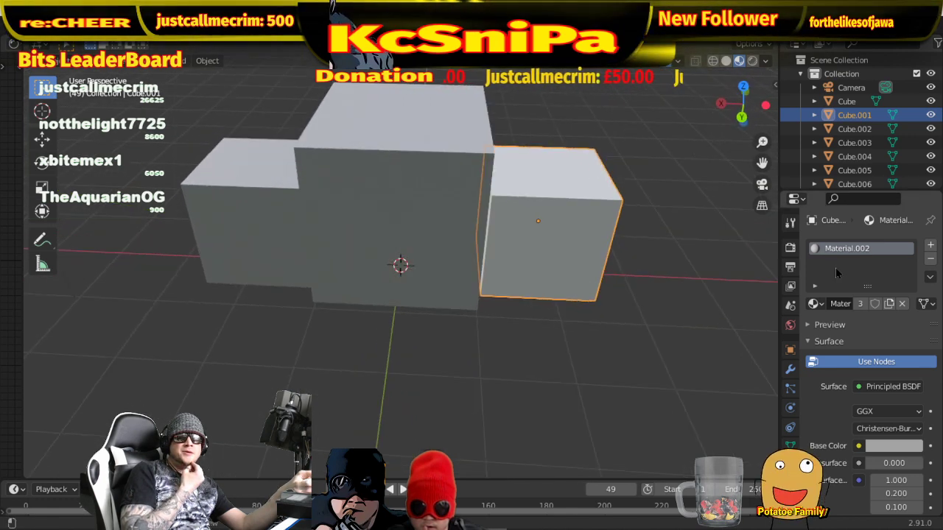
left_click(929, 259)
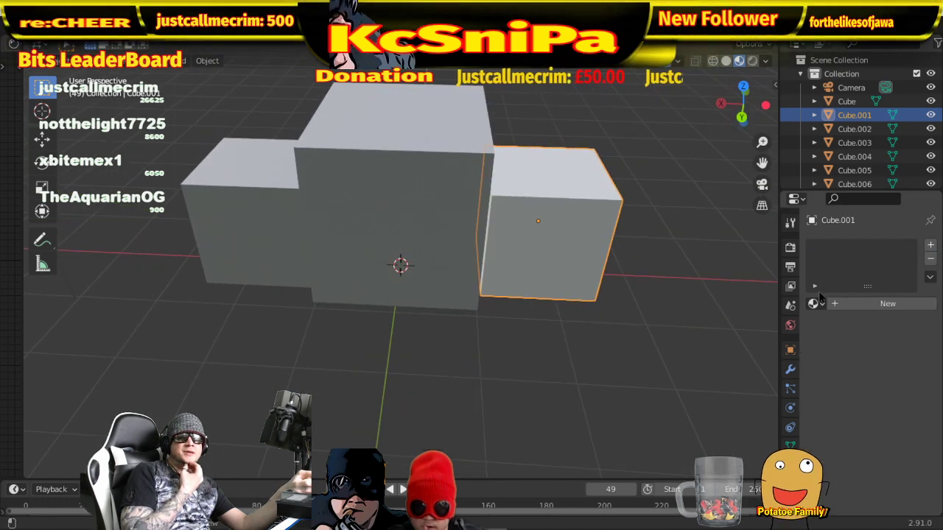
left_click(815, 302)
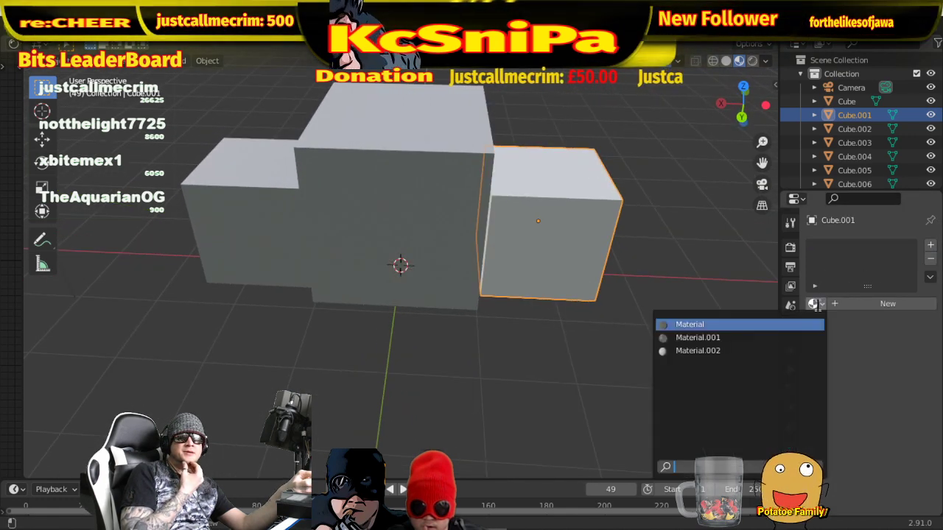
left_click(732, 351)
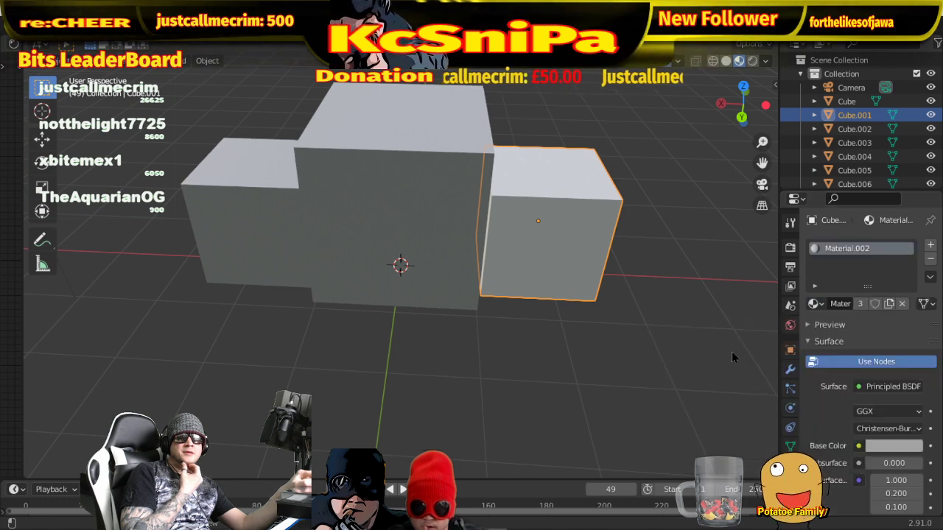
left_click(698, 309)
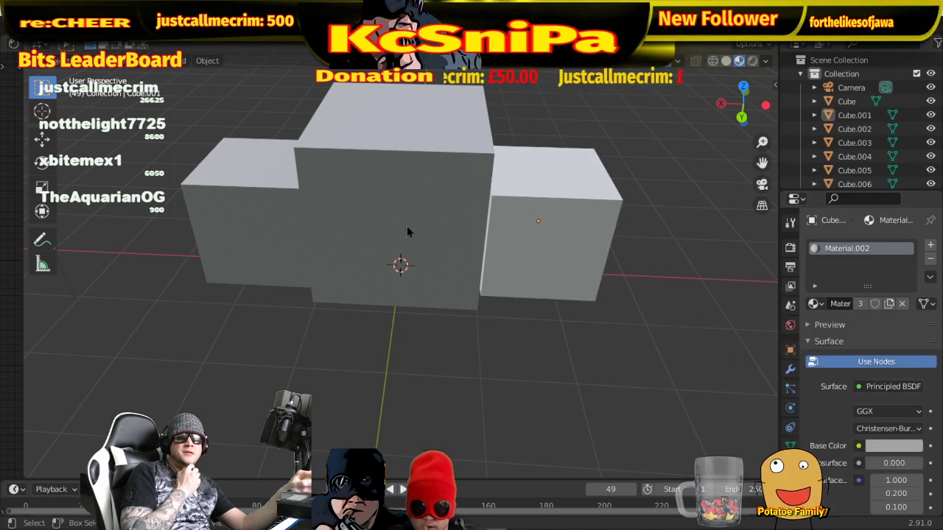
- Select the side blocks, a glass panel and the body in turn to check their materials
left_click(260, 233)
middle_click_drag(320, 295, 627, 295)
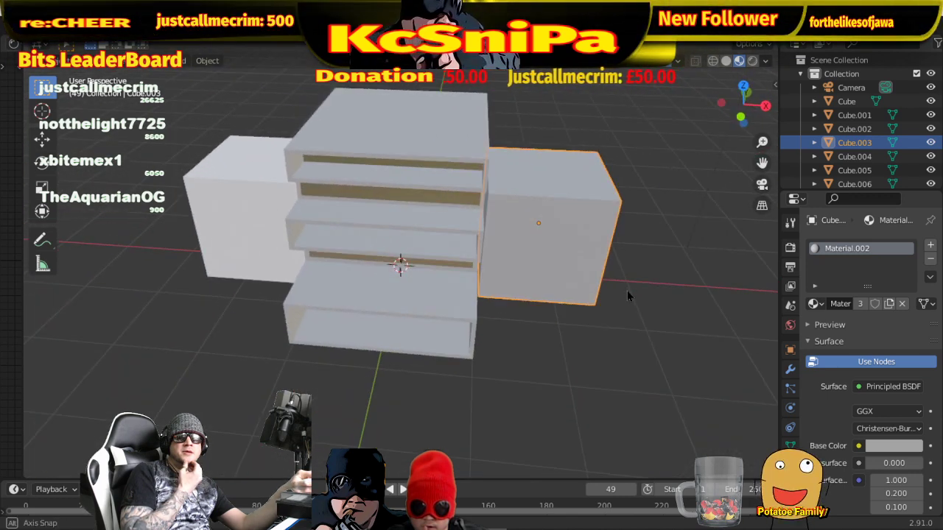
left_click(263, 231)
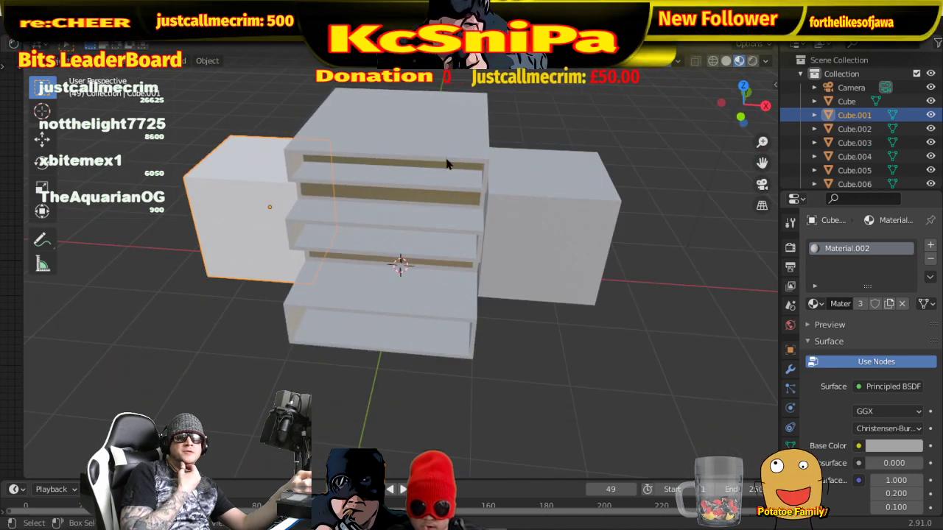
left_click(450, 201)
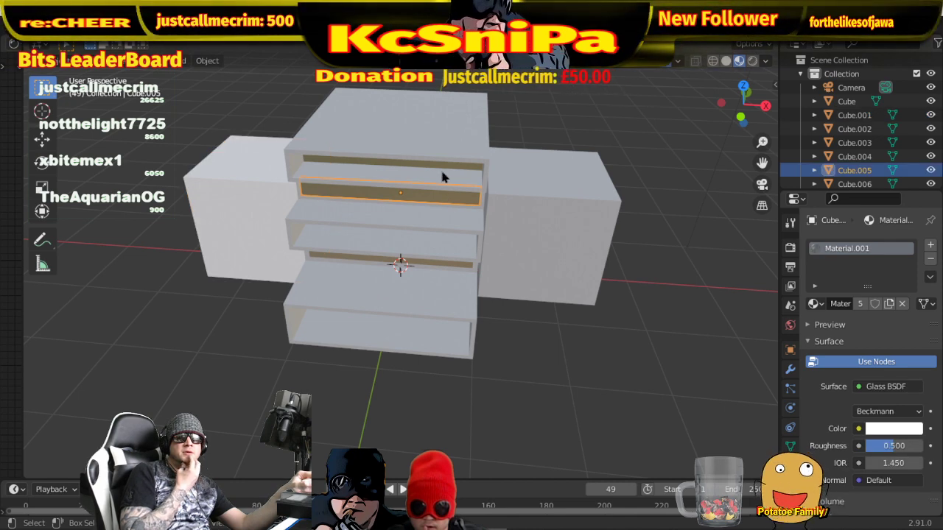
left_click(448, 127)
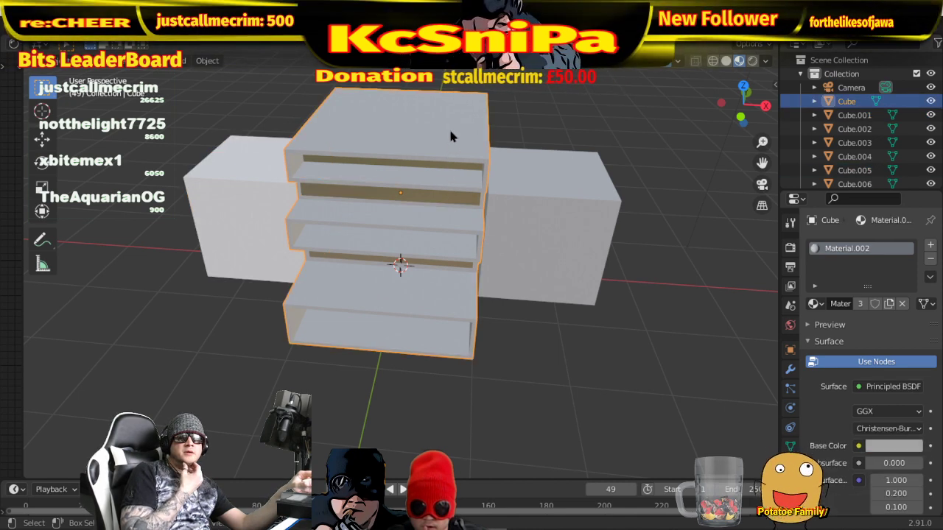
left_click(263, 178)
middle_click_drag(448, 288, 511, 357)
scroll(472, 228, "down", 4)
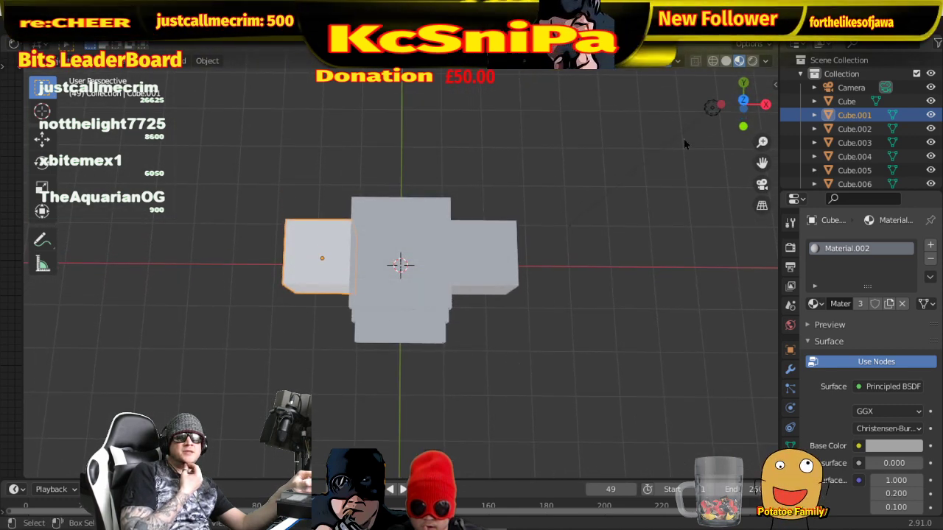
- Duplicate the point light as Light.001, moving the copy along X
left_click(703, 117)
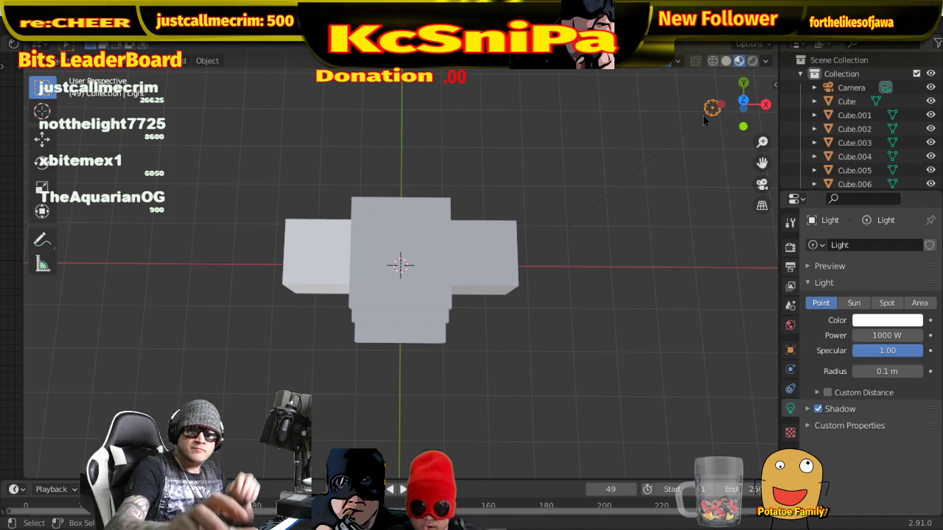
key("shift+d")
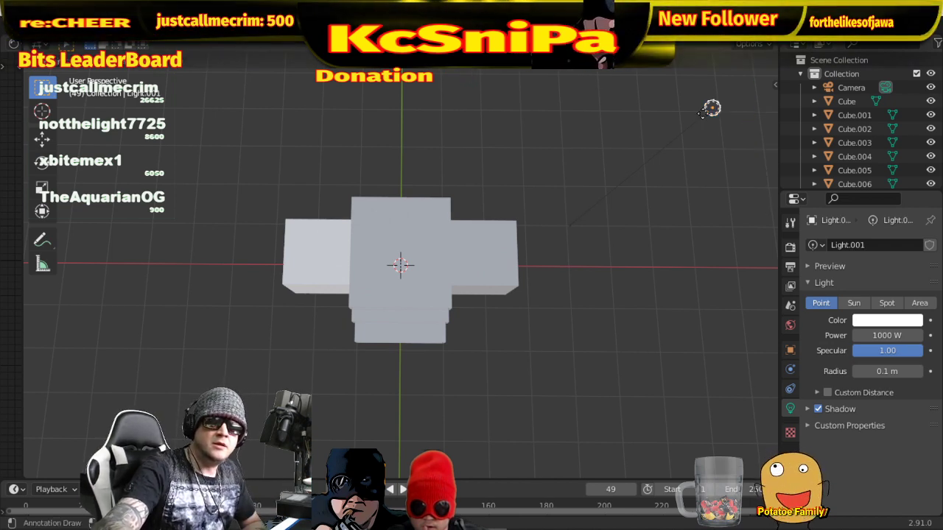
key("x")
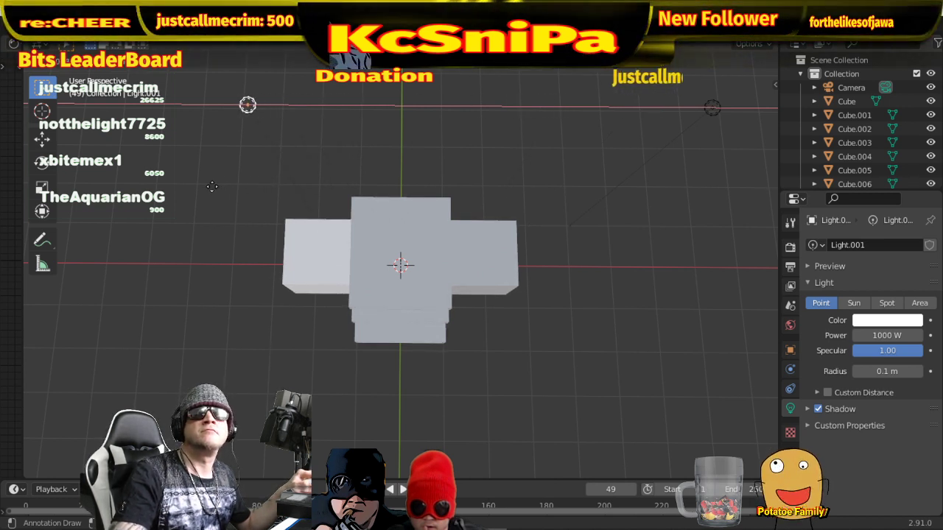
left_click(204, 193)
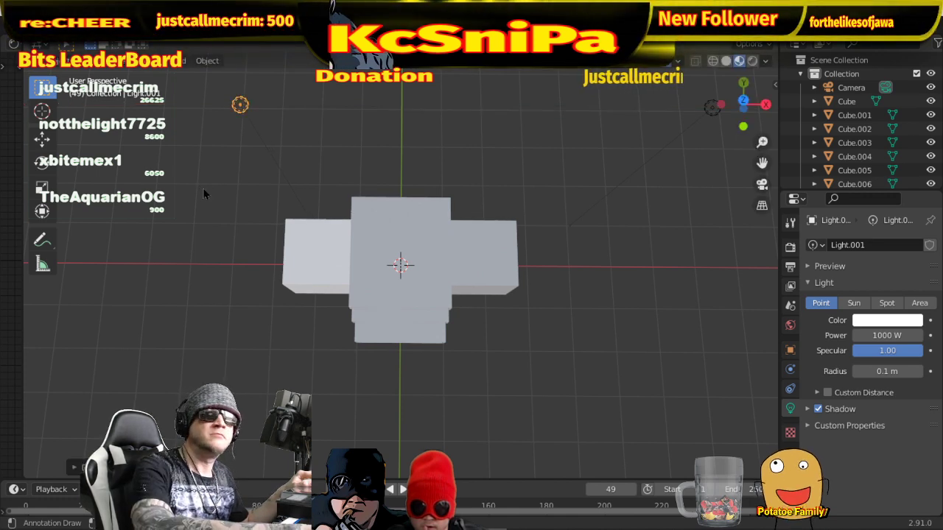
- In top view, move Light.001 along X to the cabinet's left side, opposite the original light
key("KP_7")
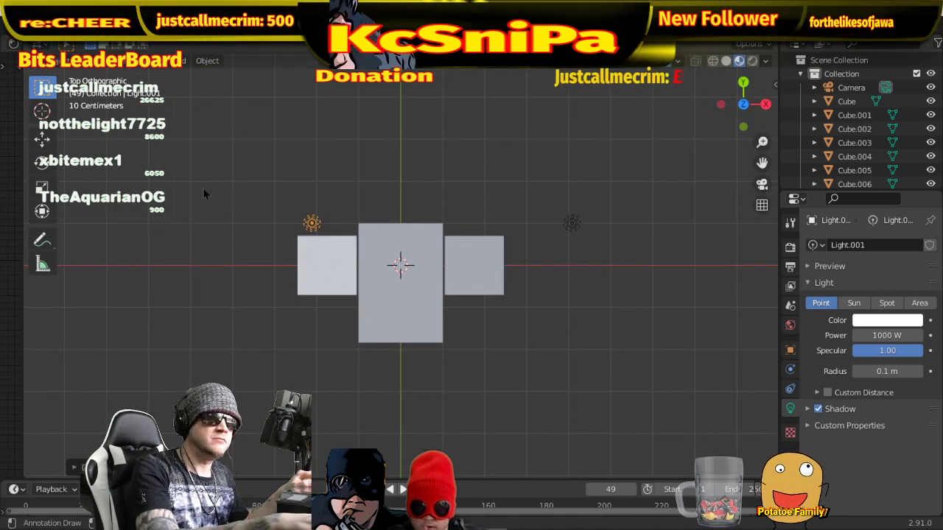
key("g")
key("x")
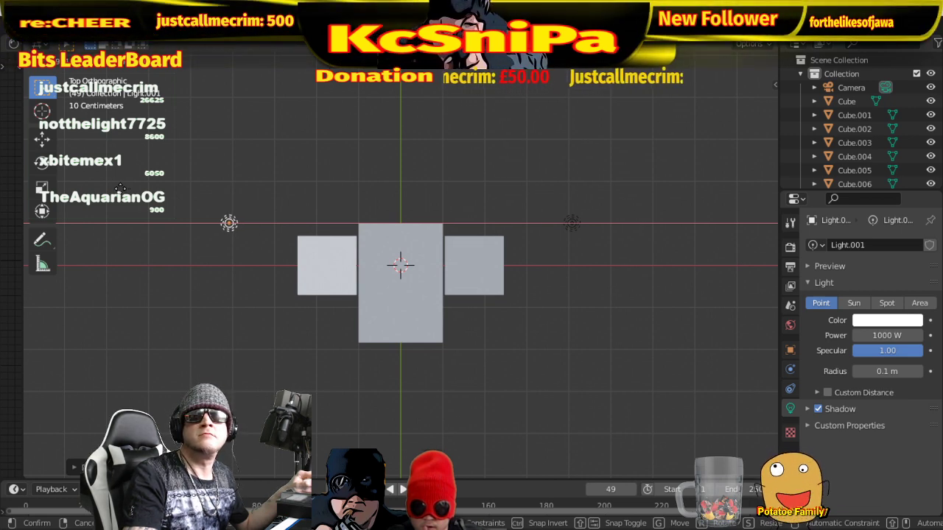
left_click(120, 188)
middle_click_drag(558, 379, 550, 213)
scroll(548, 210, "down", 4)
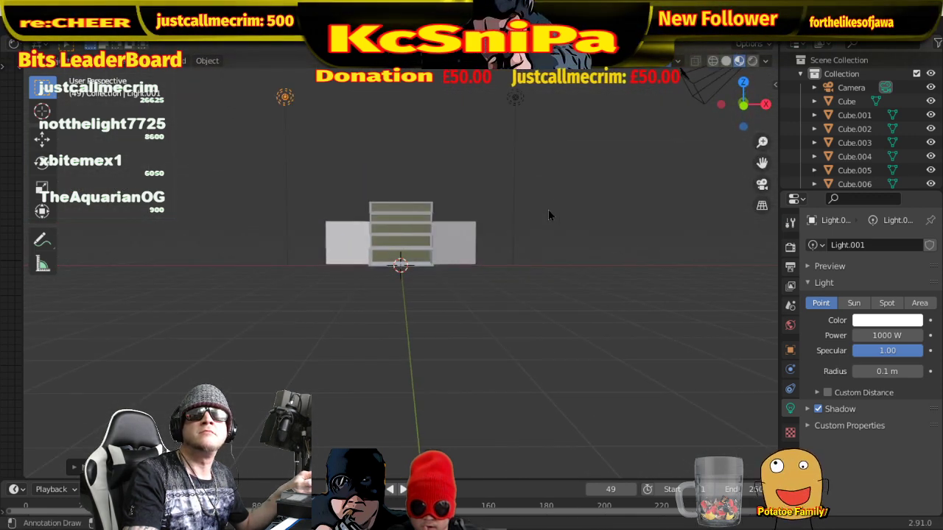
scroll(517, 289, "up", 1)
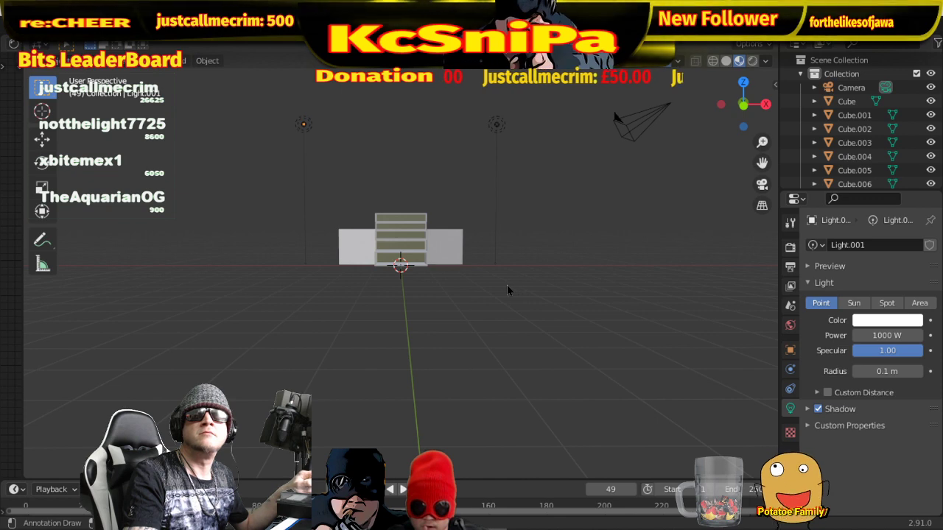
middle_click_drag(506, 288, 486, 237)
scroll(530, 284, "up", 5)
- Enter Edit Mode on Cube.003 and inset one of its faces after two cancelled attempts
left_click(506, 232)
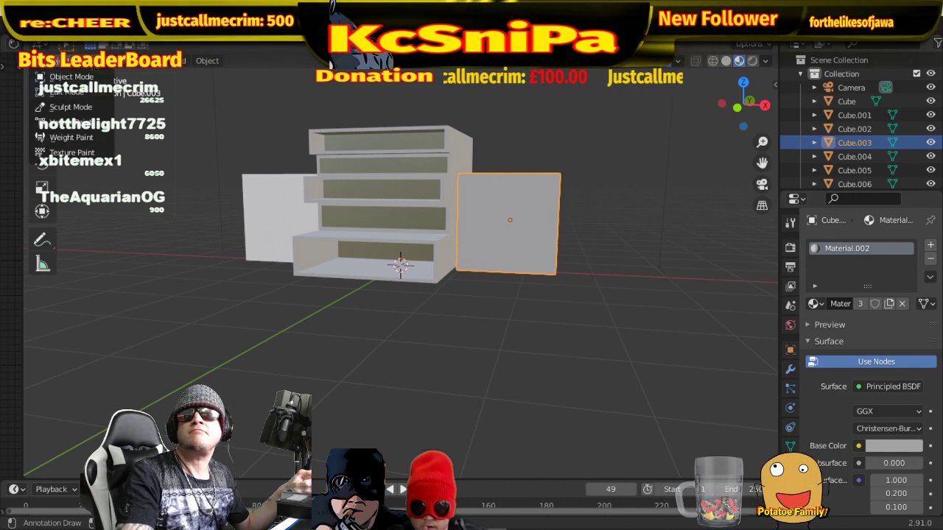
key("Tab")
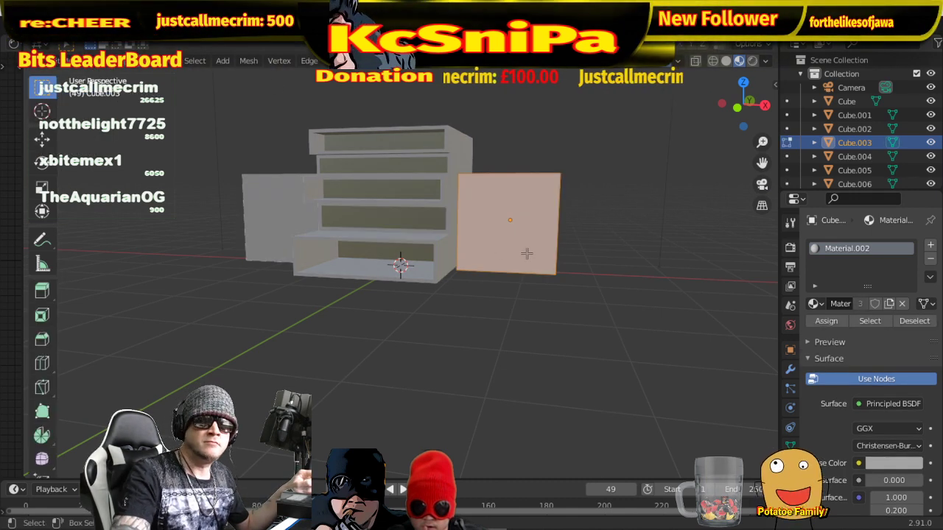
key("i")
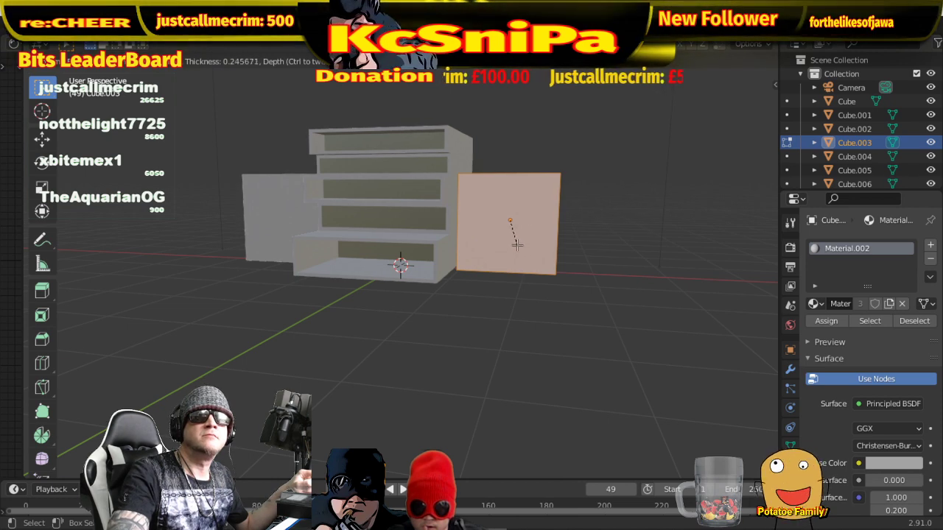
right_click(580, 242)
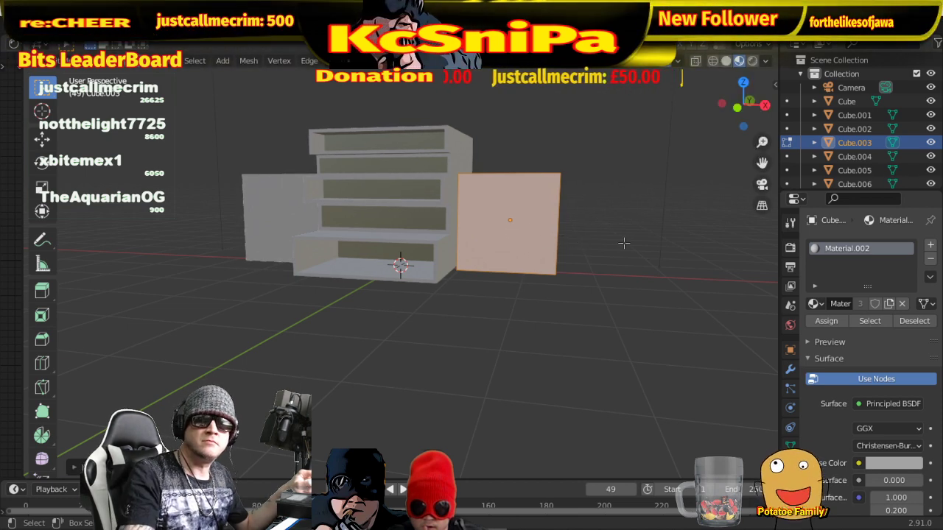
key("i")
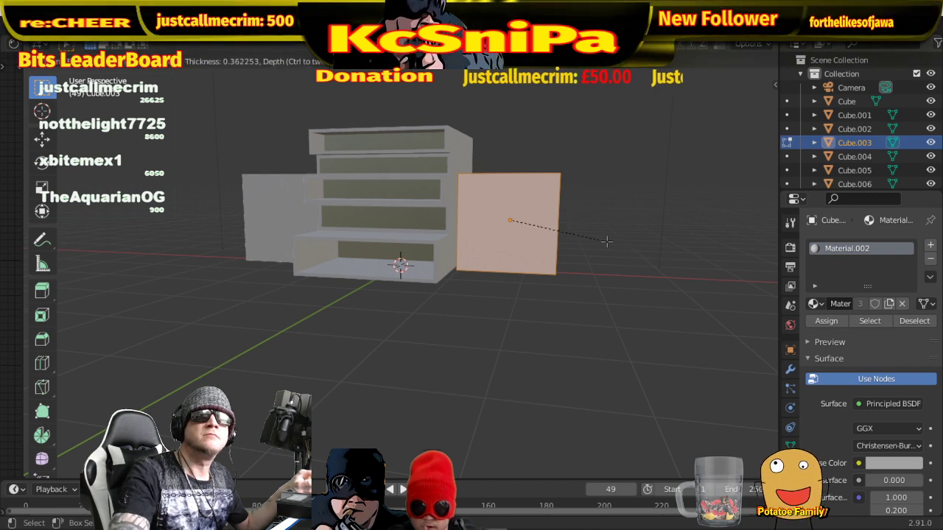
right_click(605, 240)
middle_click_drag(604, 247, 368, 298)
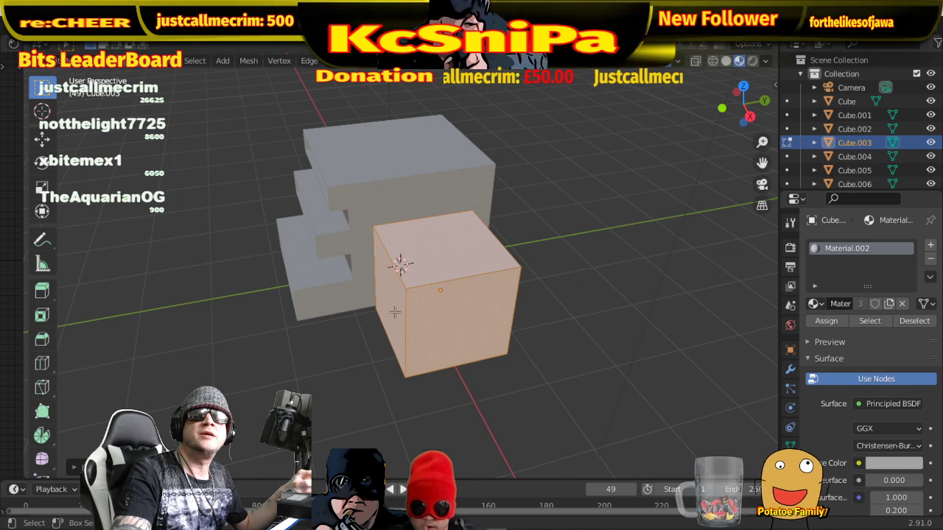
key("alt+a")
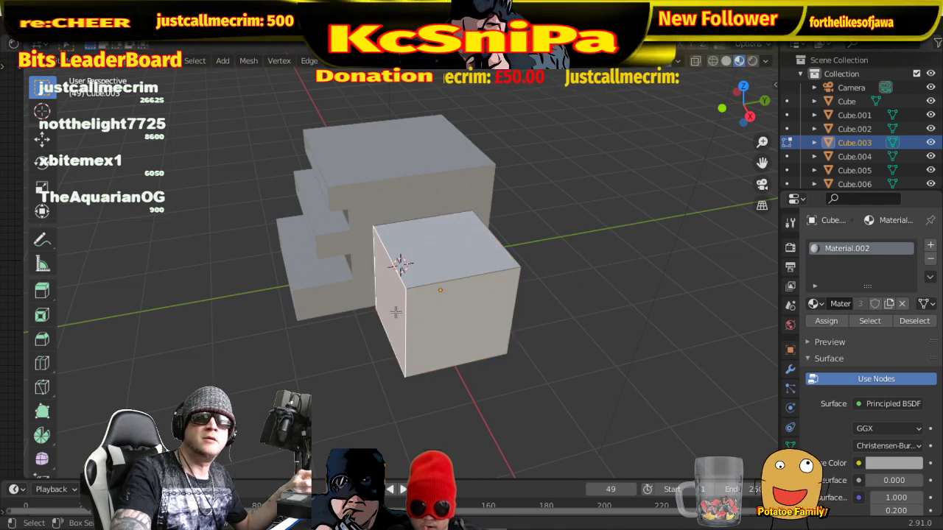
key("i")
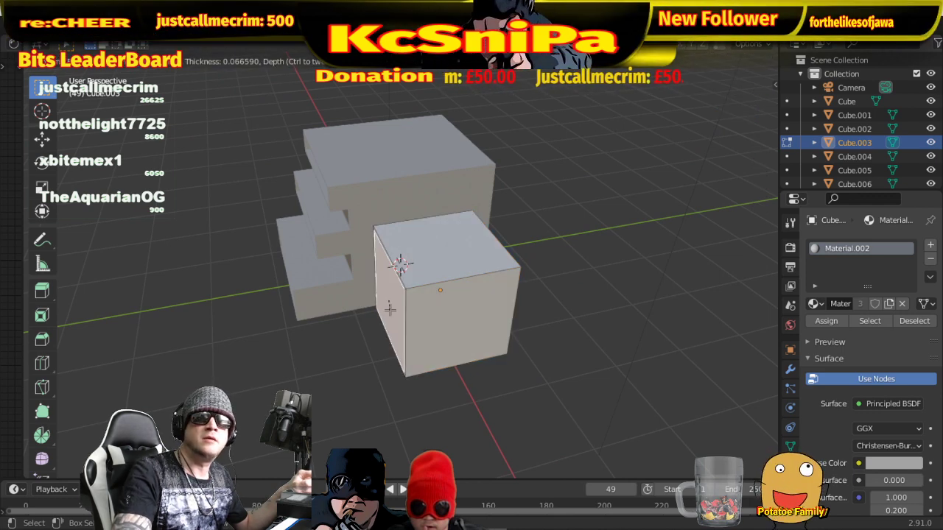
left_click(390, 310)
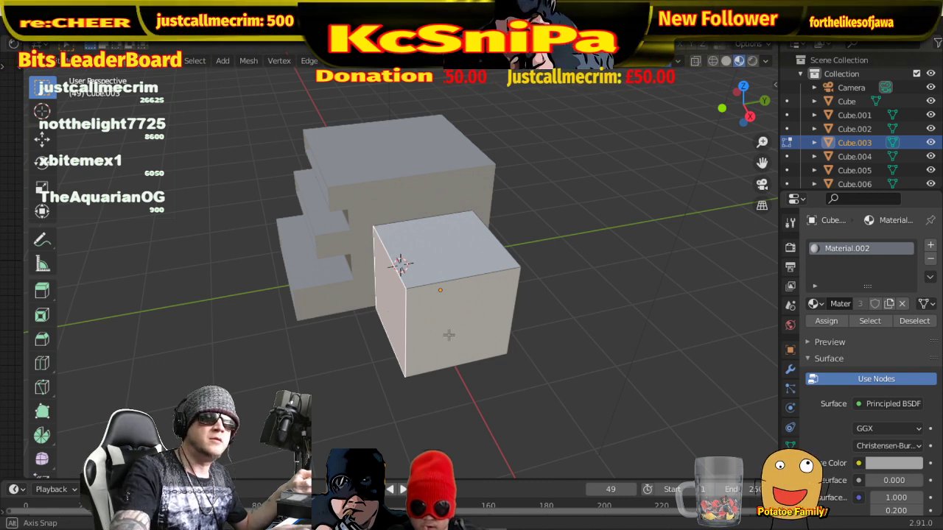
middle_click_drag(449, 335, 556, 297)
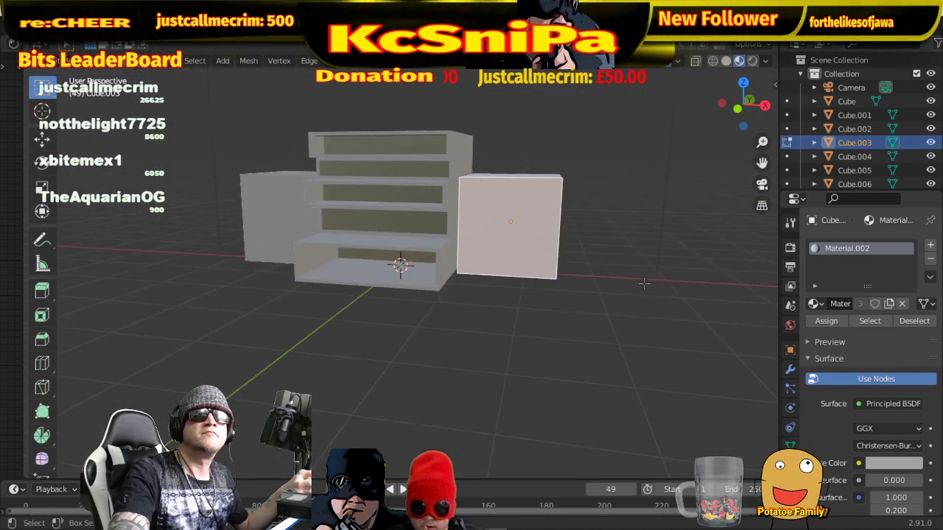
- Inset the block's front face with a thin border and recess it along Y
key("i")
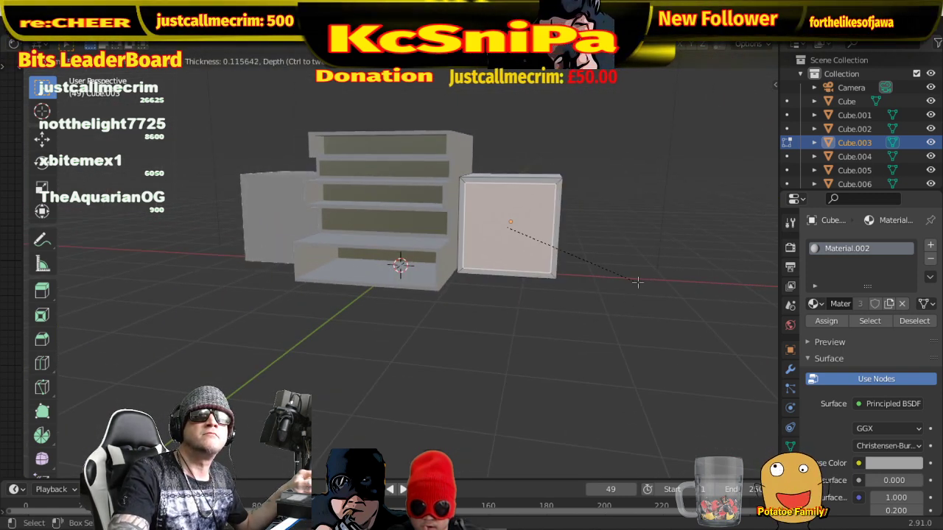
left_click(637, 282)
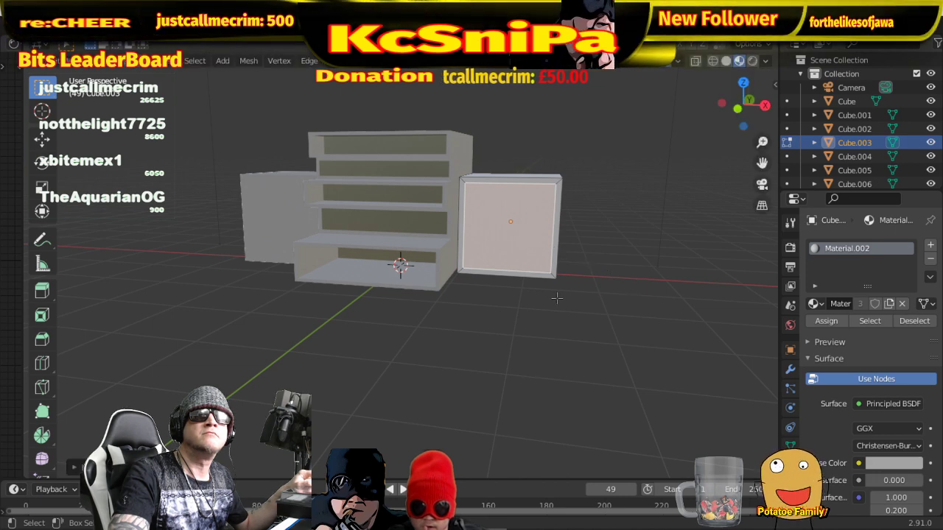
middle_click_drag(556, 298, 444, 300)
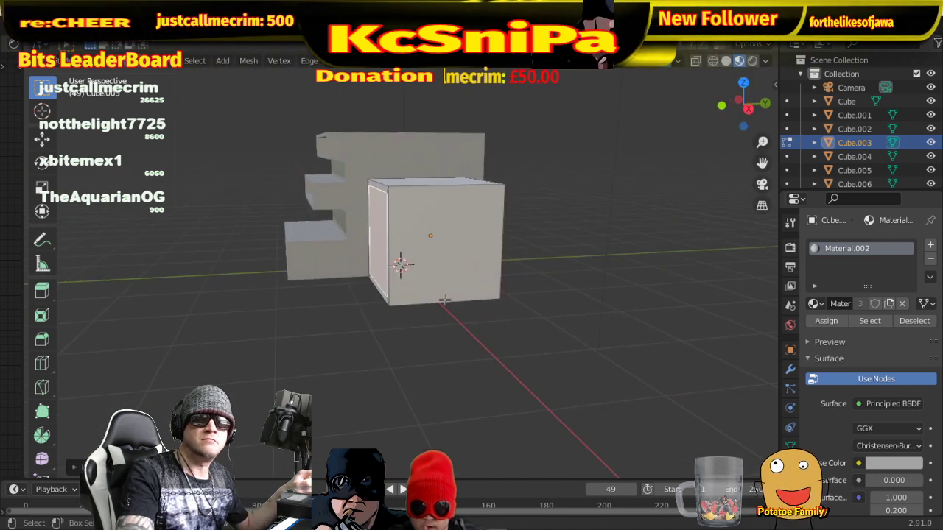
key("g")
key("y")
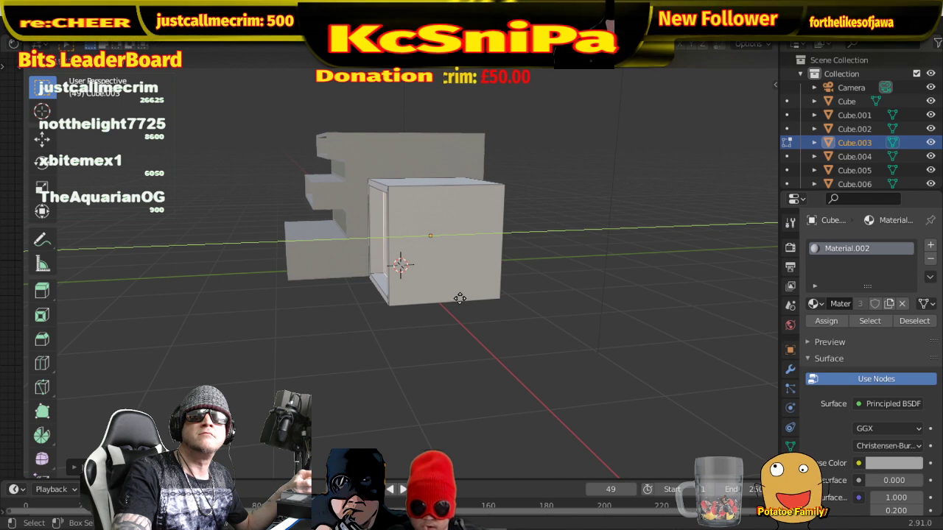
left_click(466, 297)
middle_click_drag(467, 298, 498, 308)
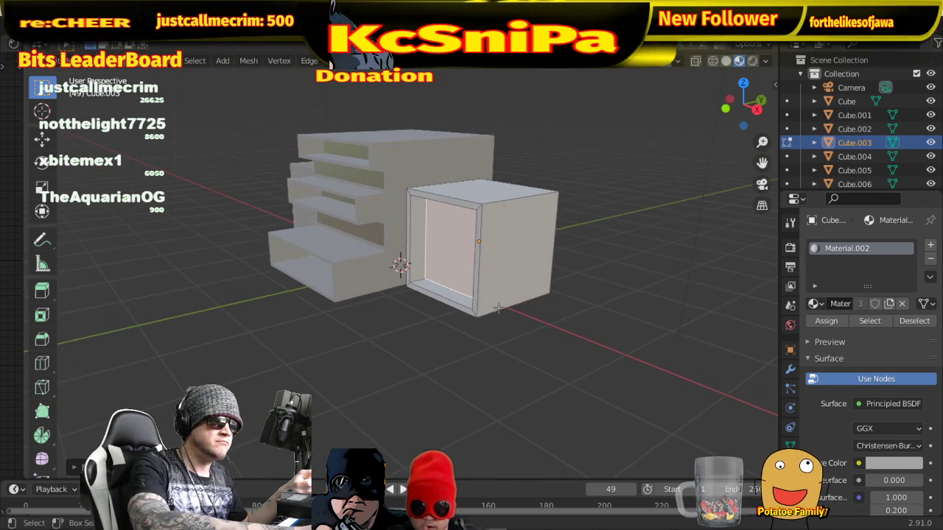
- From the right view (Numpad 3), resize the recessed inset face twice
key("KP_3")
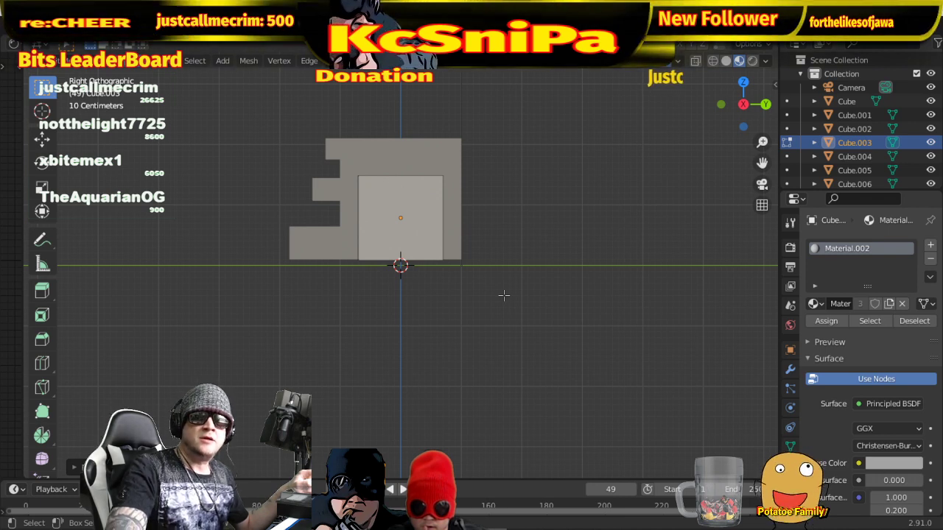
key("r")
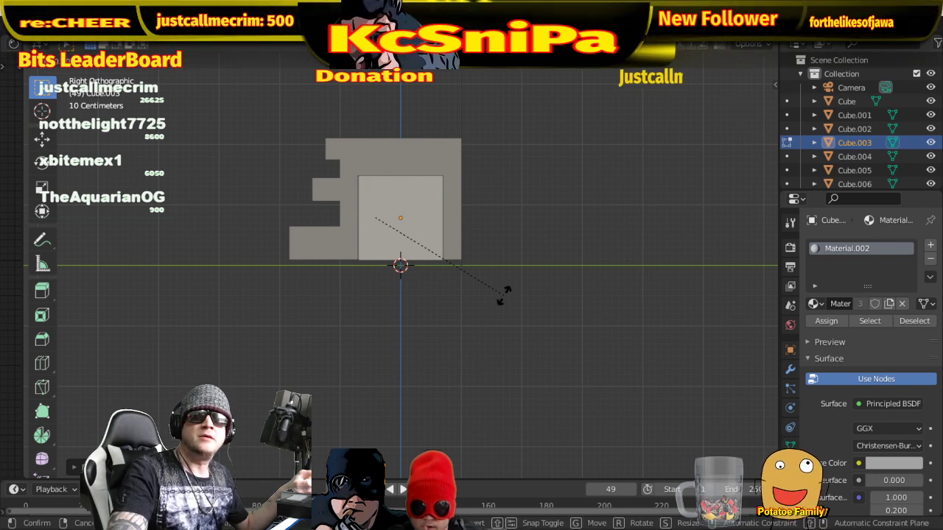
left_click(505, 276)
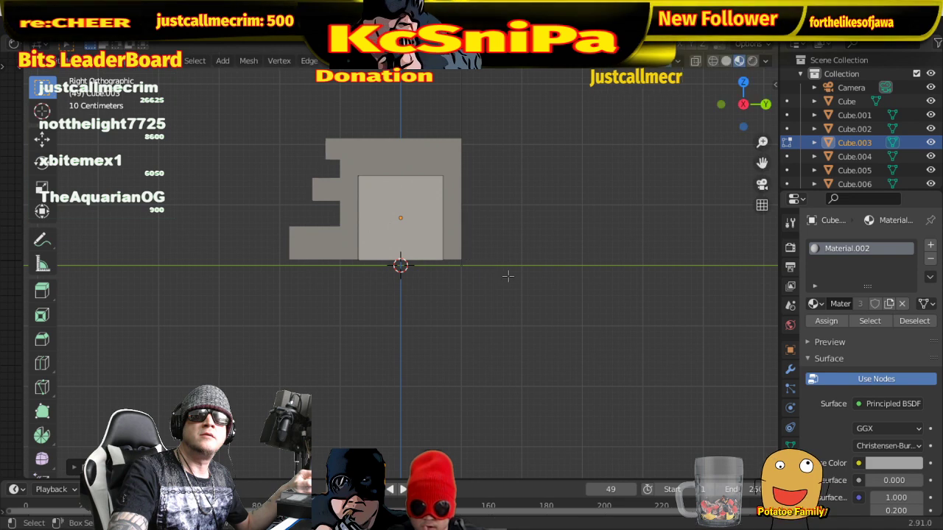
middle_click_drag(505, 273, 535, 292)
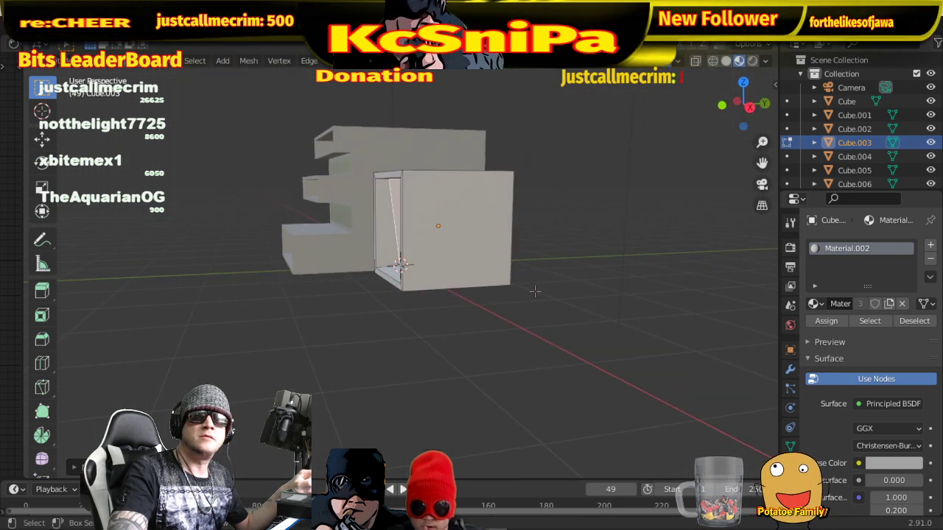
key("s")
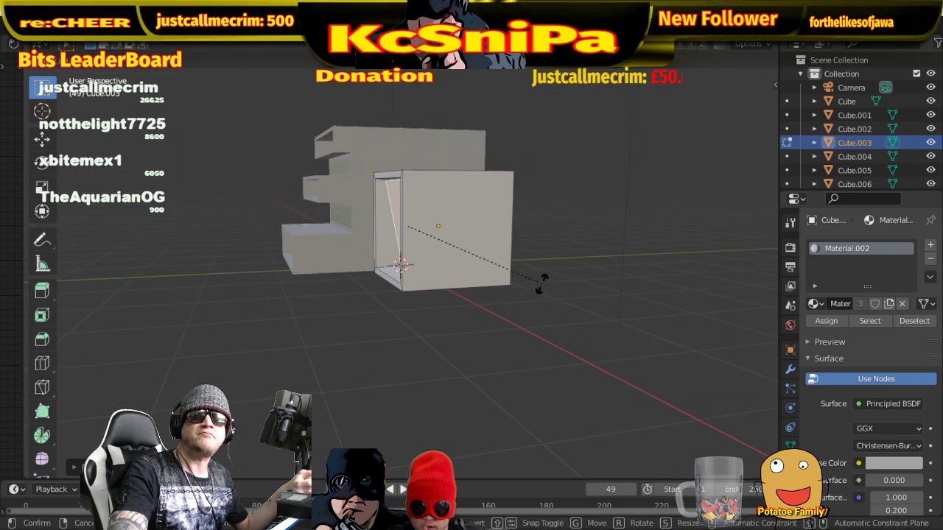
left_click(549, 264)
middle_click_drag(549, 263, 637, 261)
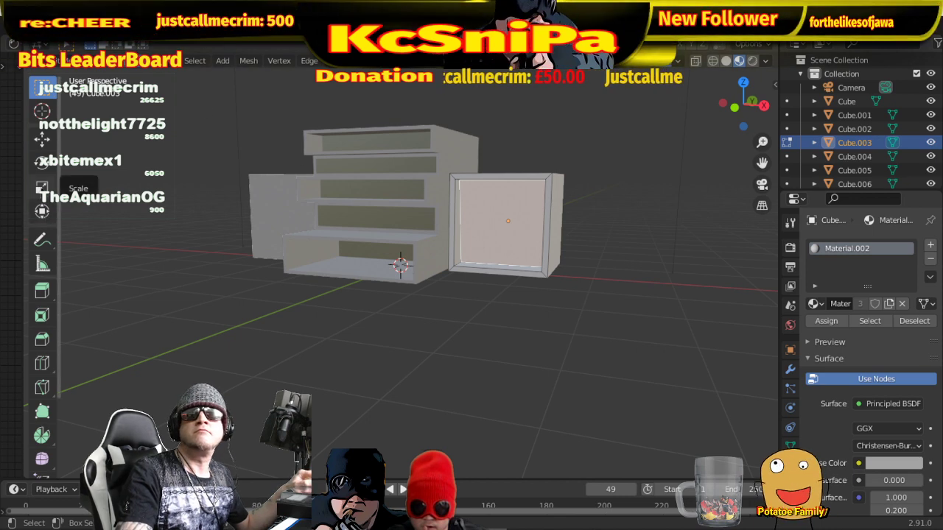
- Rotate the right side box around X with the Rotate tool
left_click(42, 162)
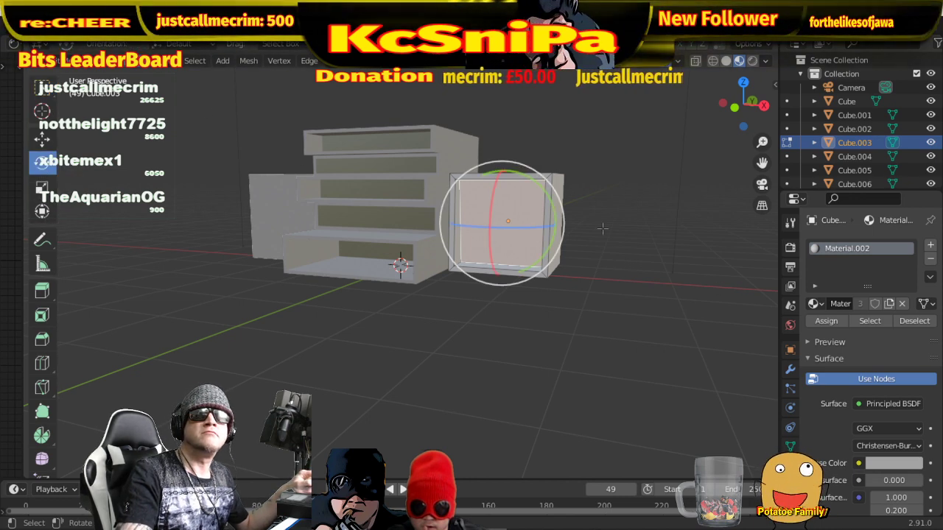
middle_click_drag(603, 229, 538, 232)
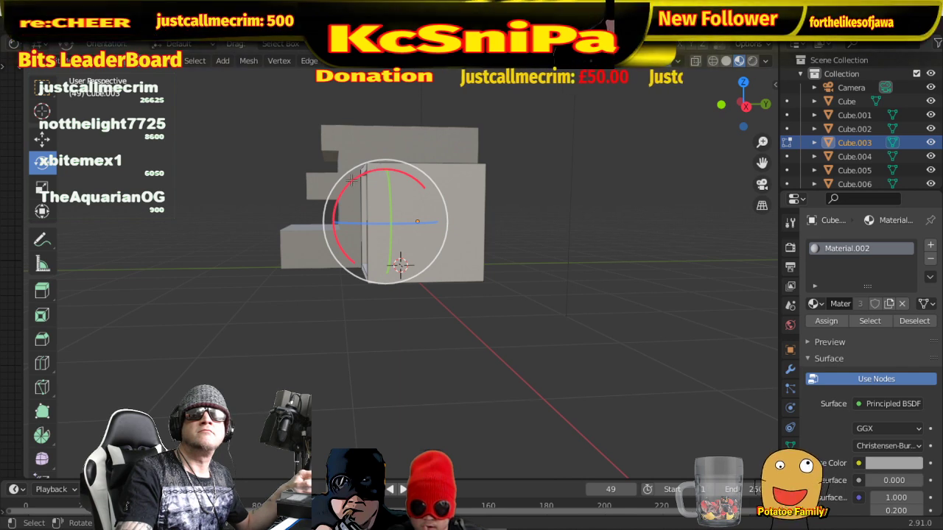
left_click_drag(352, 179, 355, 185)
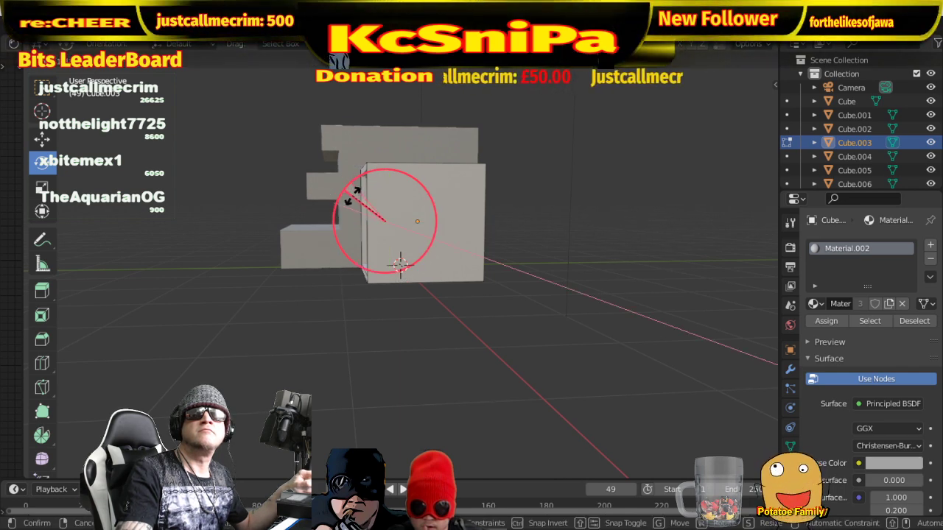
left_click_drag(346, 198, 348, 199)
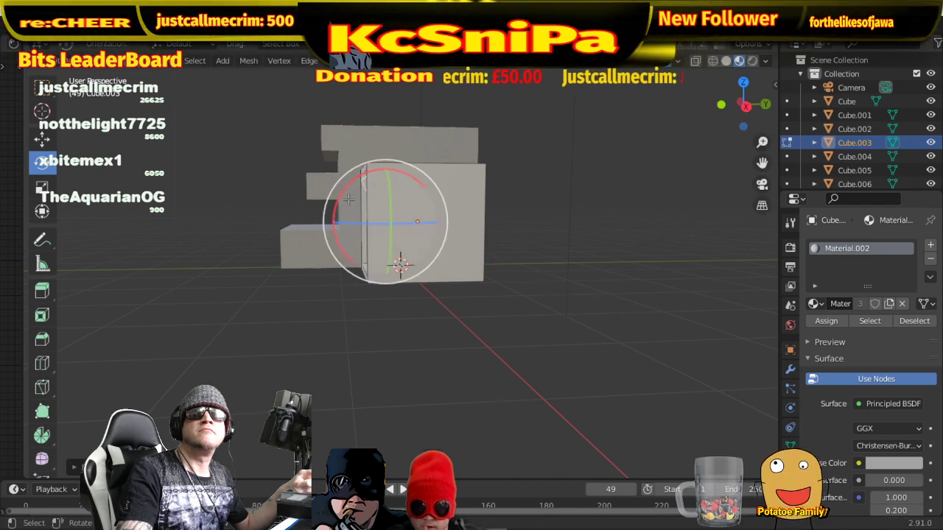
middle_click_drag(392, 272, 464, 305)
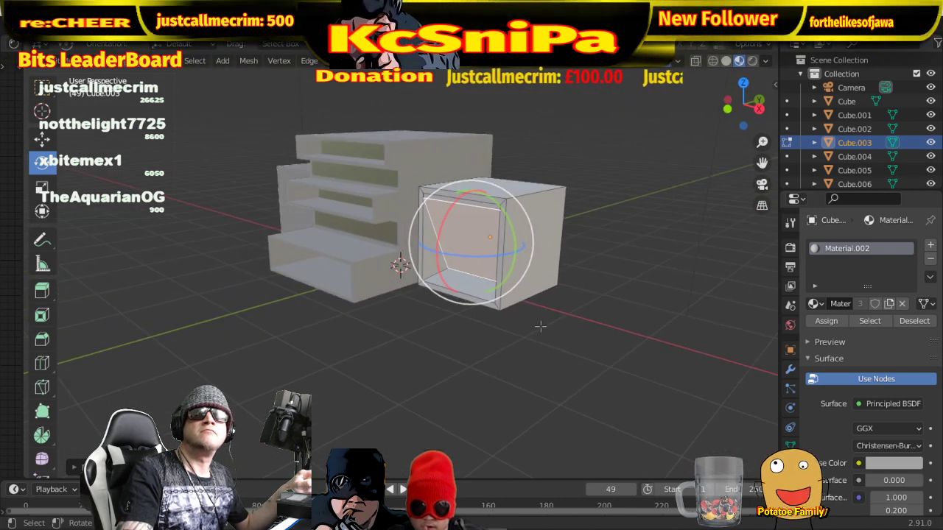
- Return to the Select Box tool and orbit to inspect the open-fronted box
left_click(44, 90)
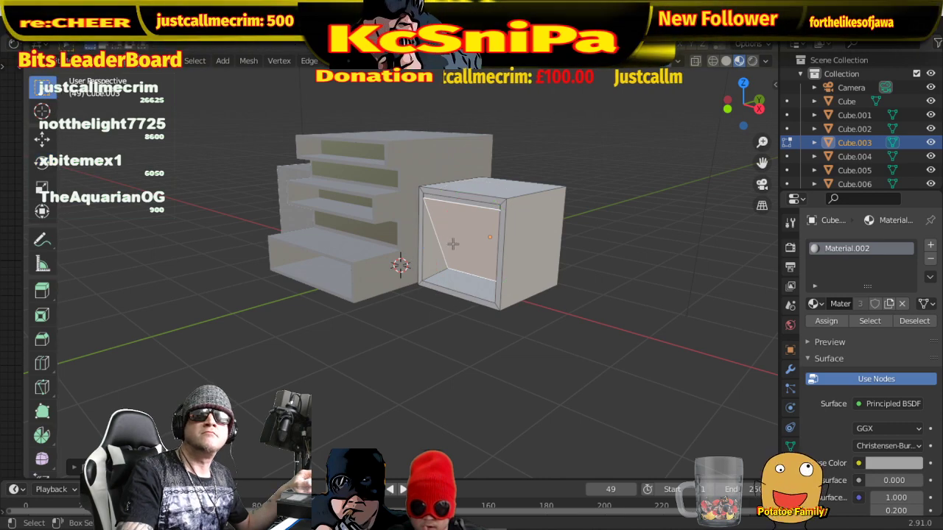
scroll(452, 243, "up", 2)
middle_click_drag(602, 256, 604, 299)
middle_click_drag(568, 266, 567, 305)
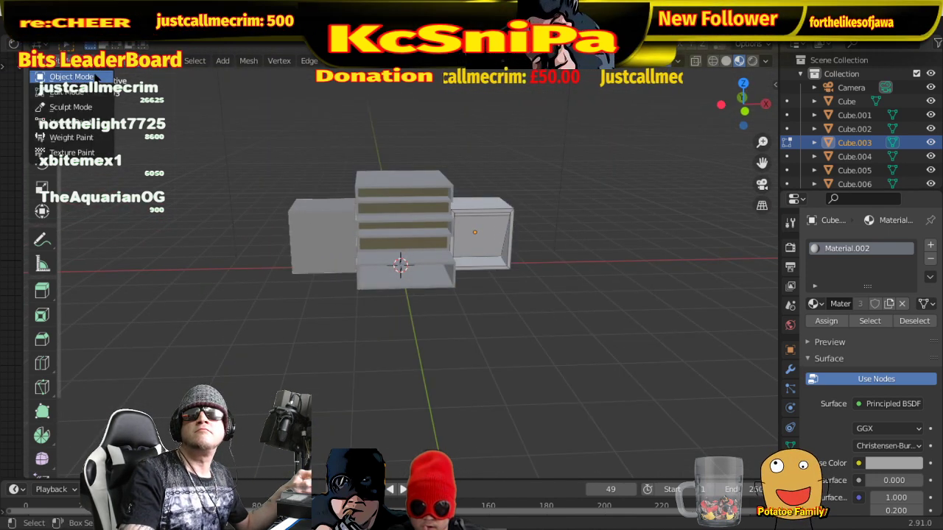
- Delete the two left-hand boxes, Cube.001 and Cube.002, in object mode
key("Tab")
left_click(314, 250)
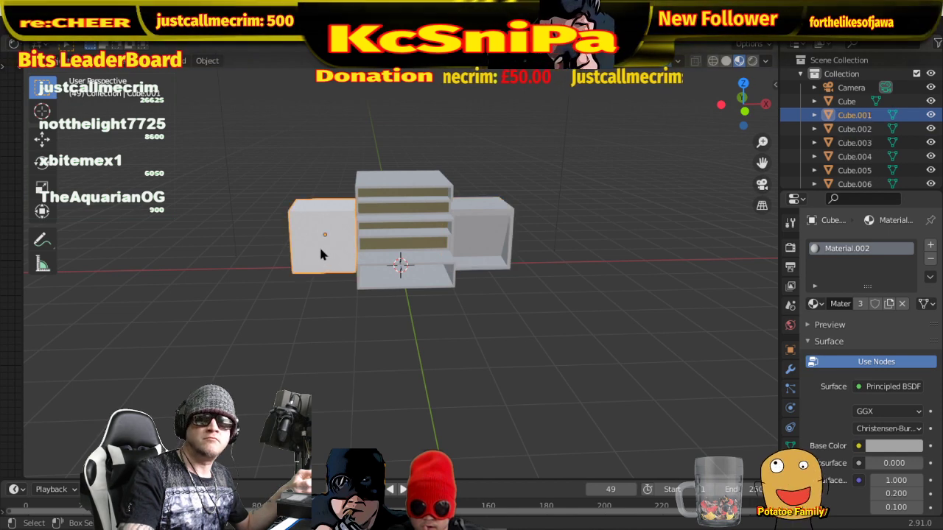
key("x")
left_click(324, 248)
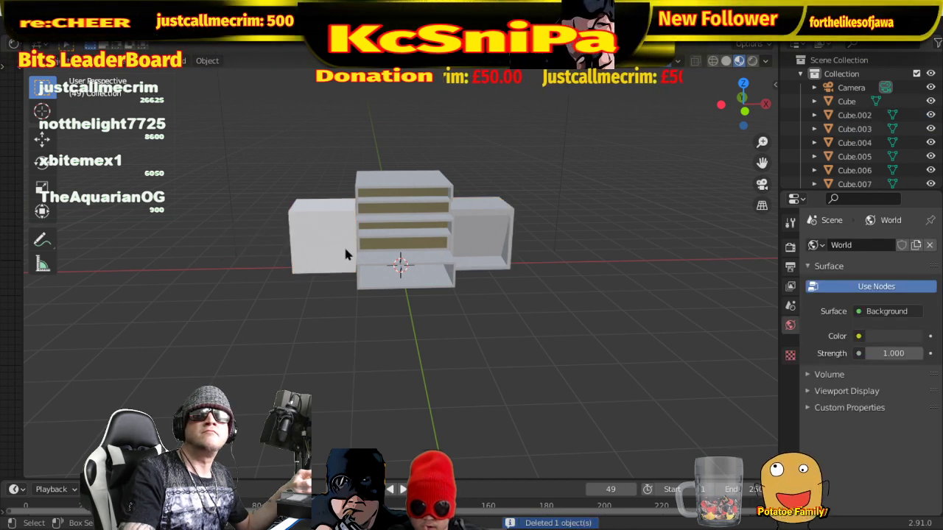
left_click(318, 239)
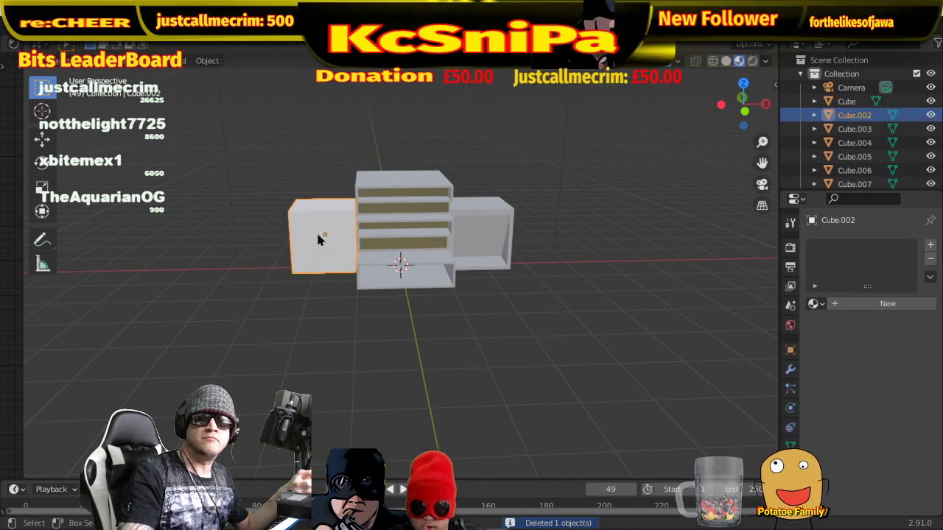
key("x")
left_click(319, 235)
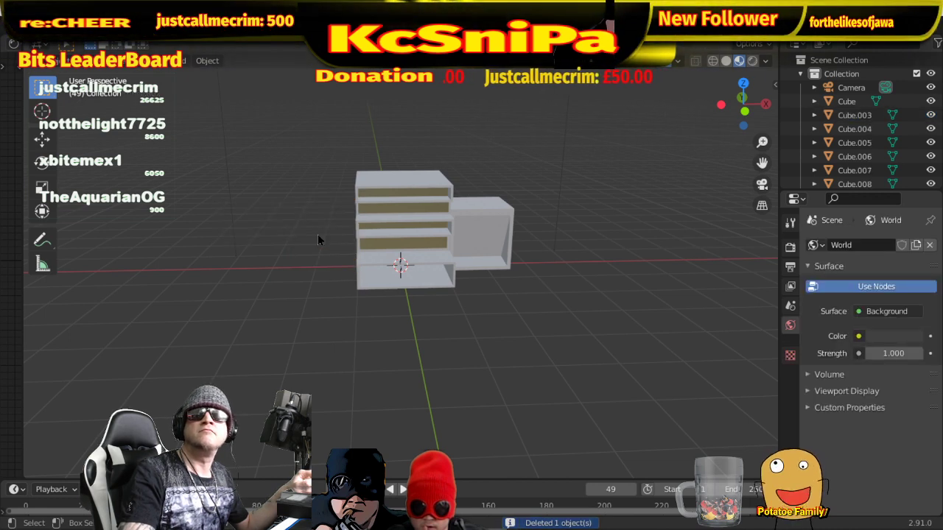
- Duplicate the right side box and slide the copy along X to the cabinet's left
left_click(487, 240)
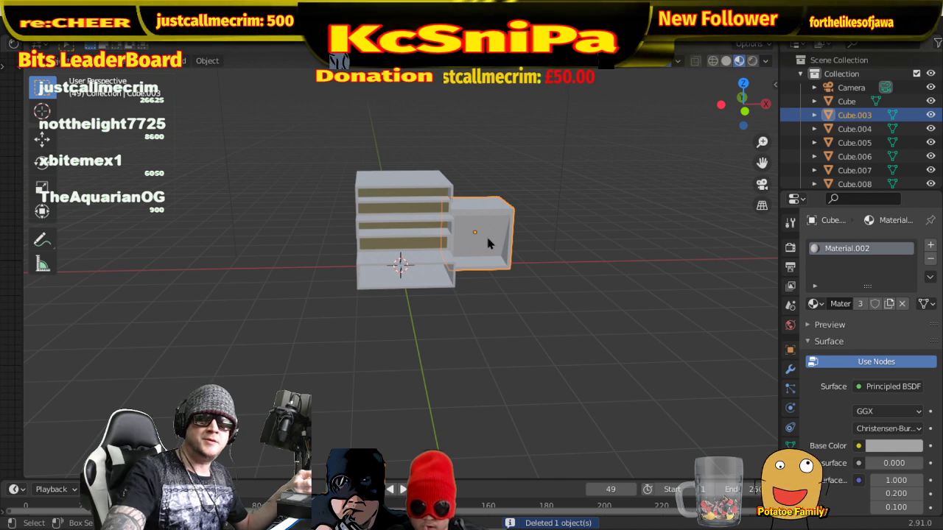
key("shift+d")
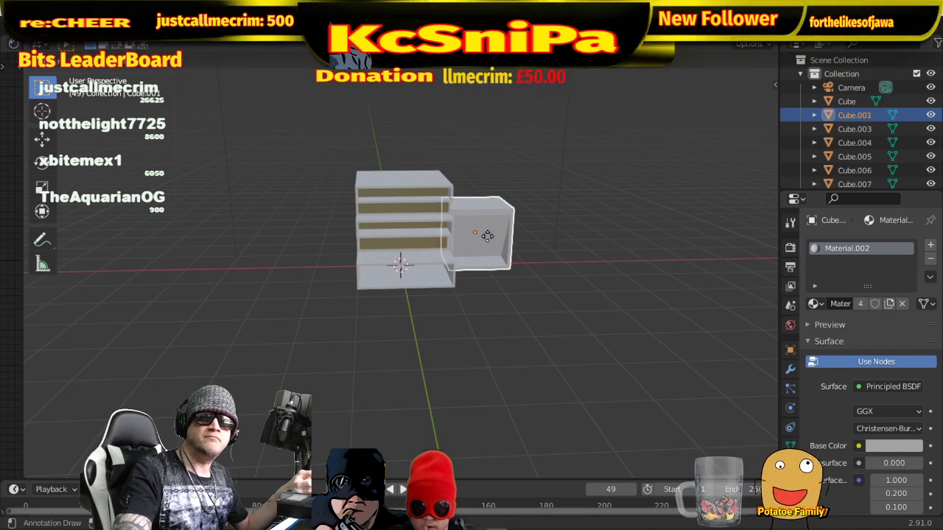
key("x")
left_click(336, 230)
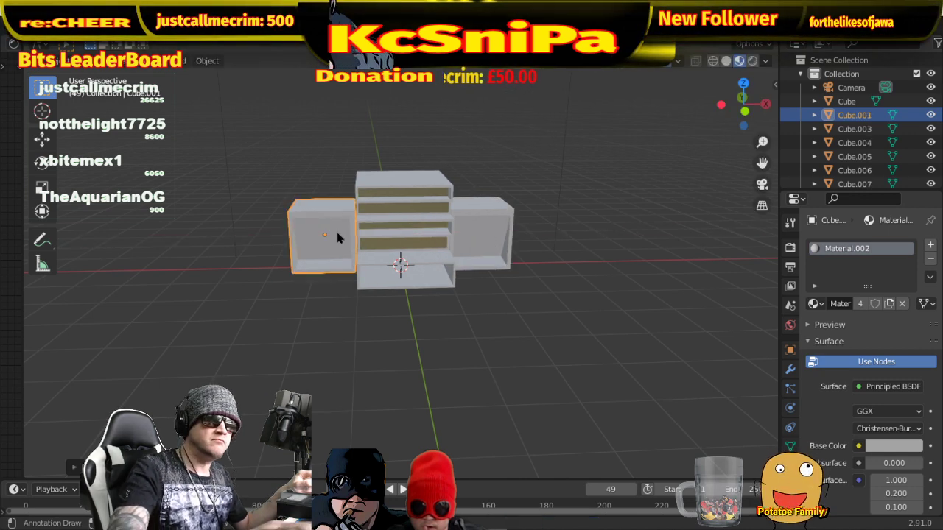
key("KP_1")
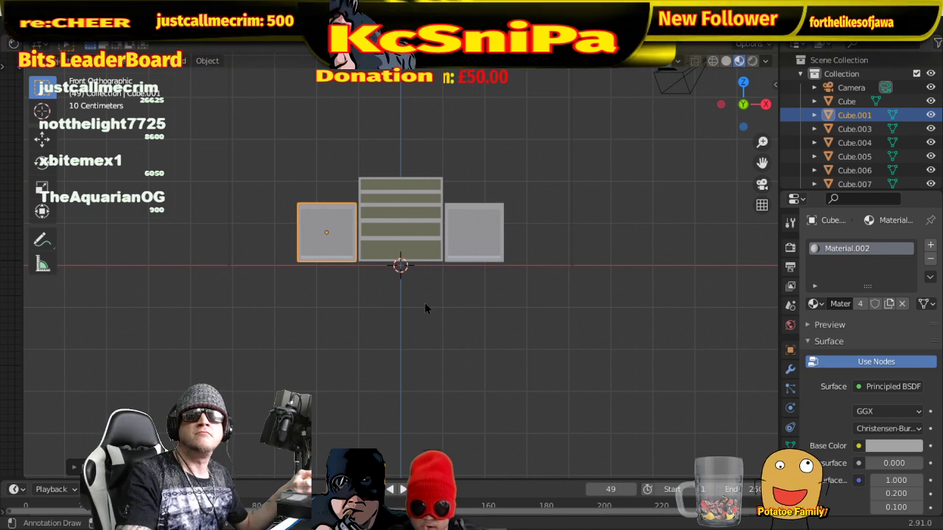
- Fine-tune the left copy's X position in front view so it sits level with the cabinet
left_click(448, 297)
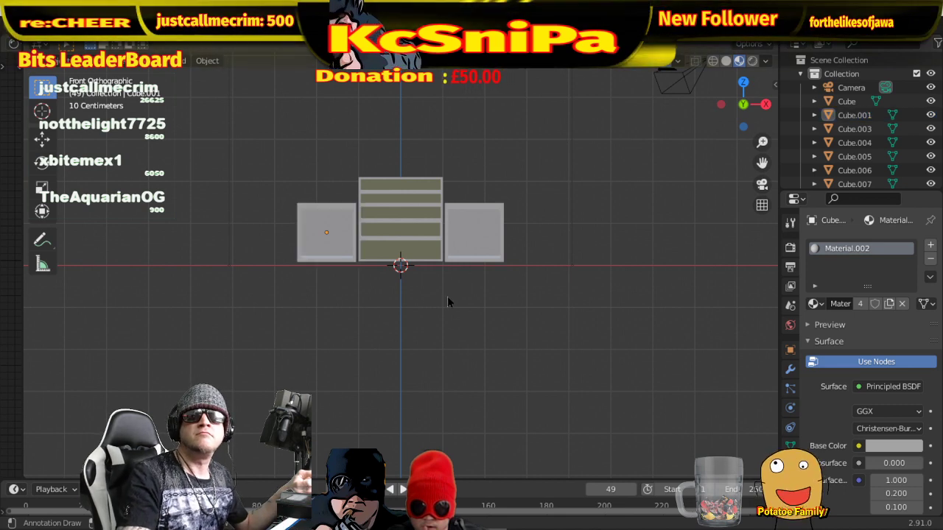
left_click(342, 243)
key("g")
key("x")
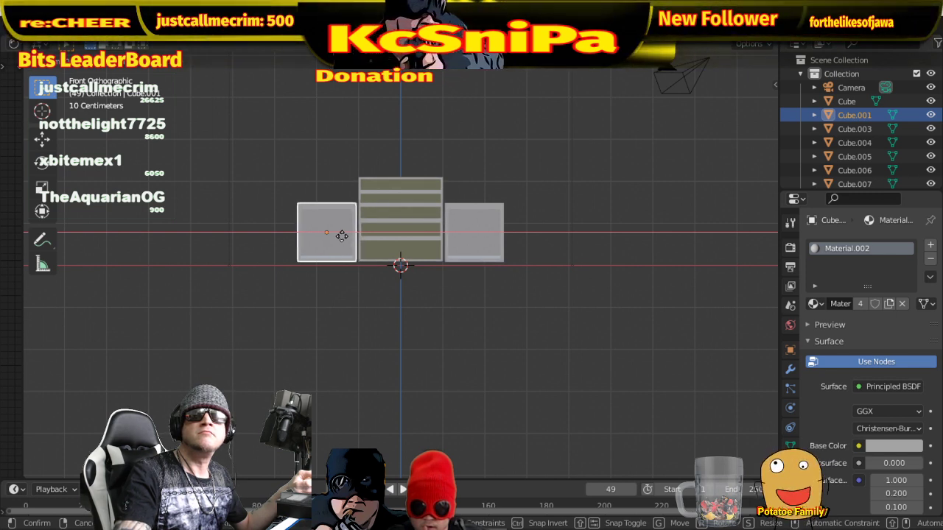
left_click(341, 235)
left_click(446, 324)
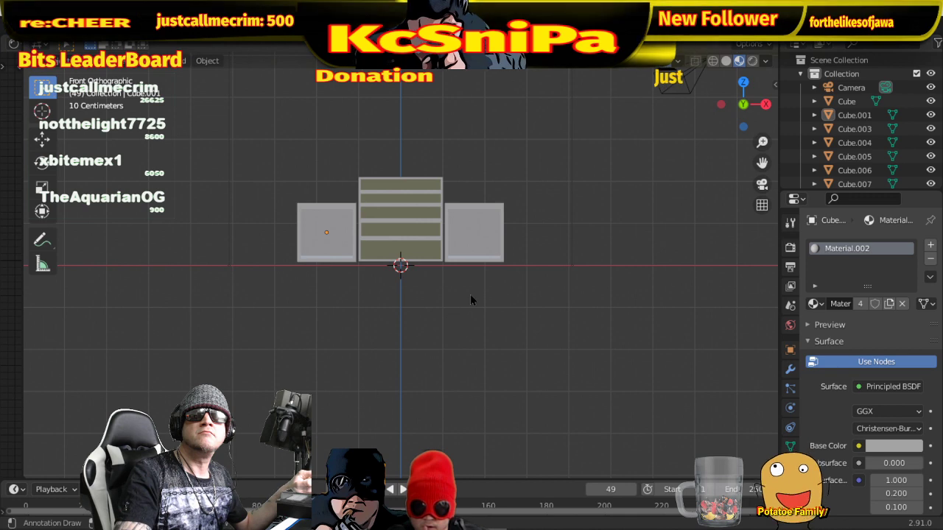
middle_click_drag(510, 287, 486, 227)
left_click(310, 238)
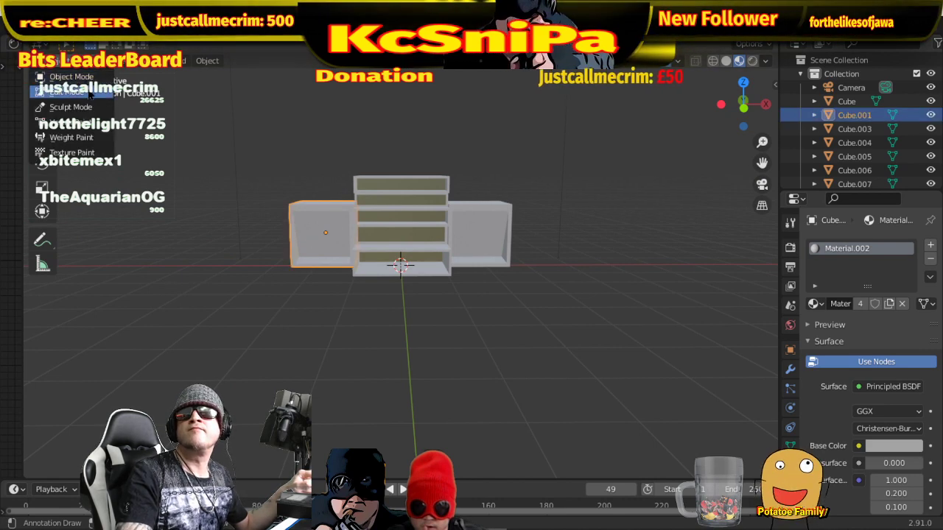
- Separate the left box's back face into its own object and return to object mode
key("Tab")
left_click(333, 248)
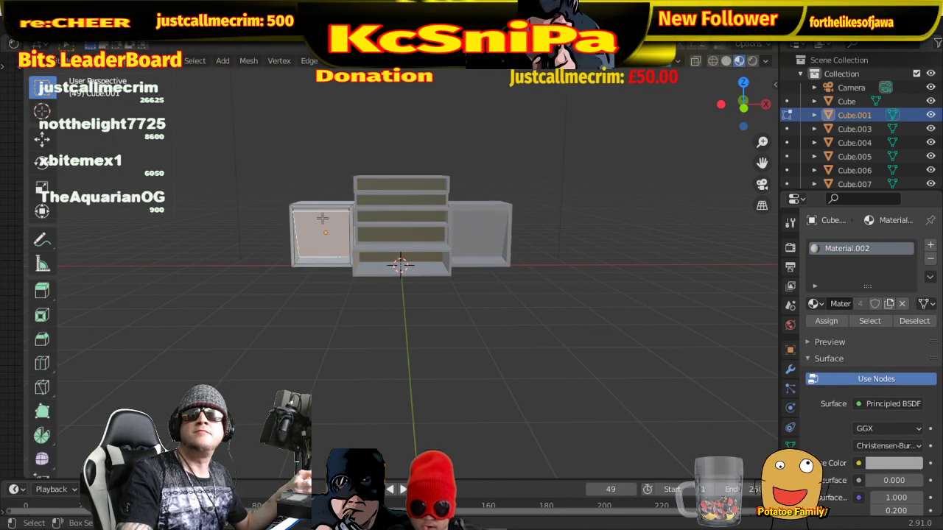
right_click(324, 234)
mouse_move(309, 262)
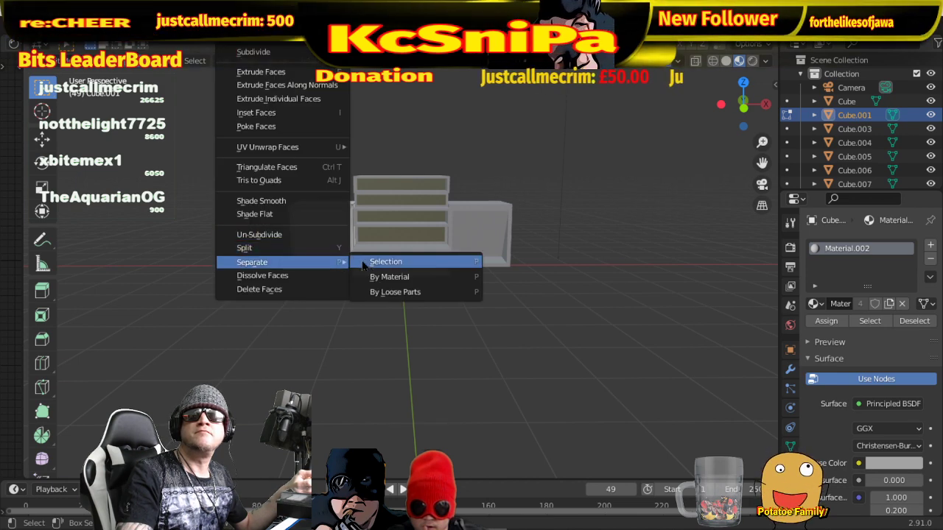
left_click(395, 267)
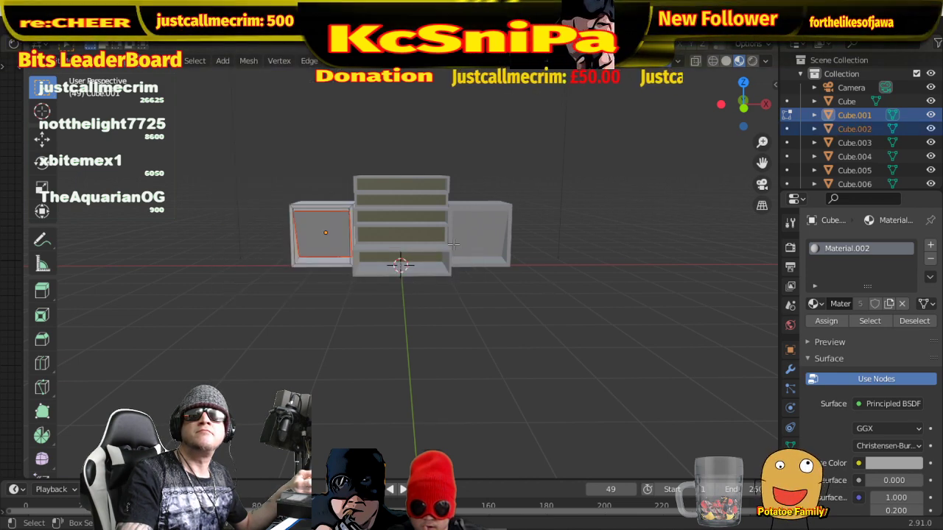
left_click(55, 61)
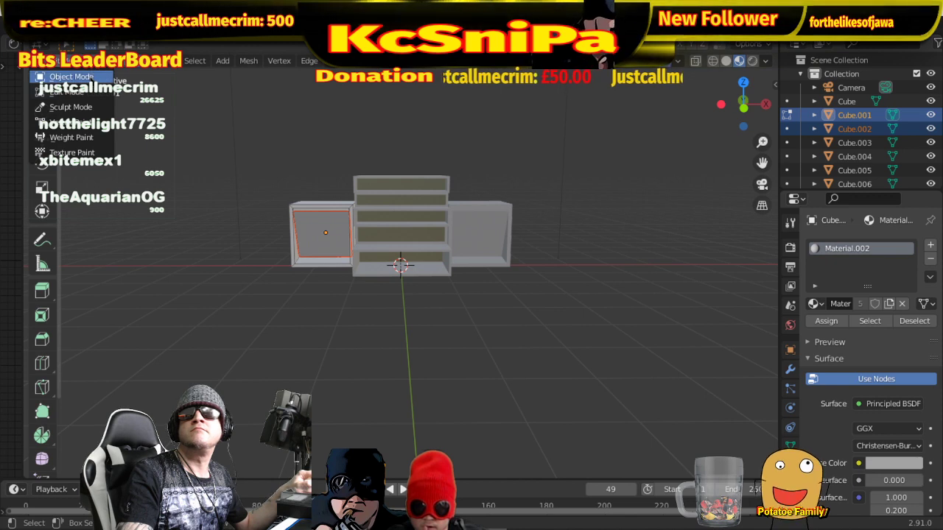
left_click(71, 77)
- Separate the right box's selected face into its own object as well
left_click(464, 226)
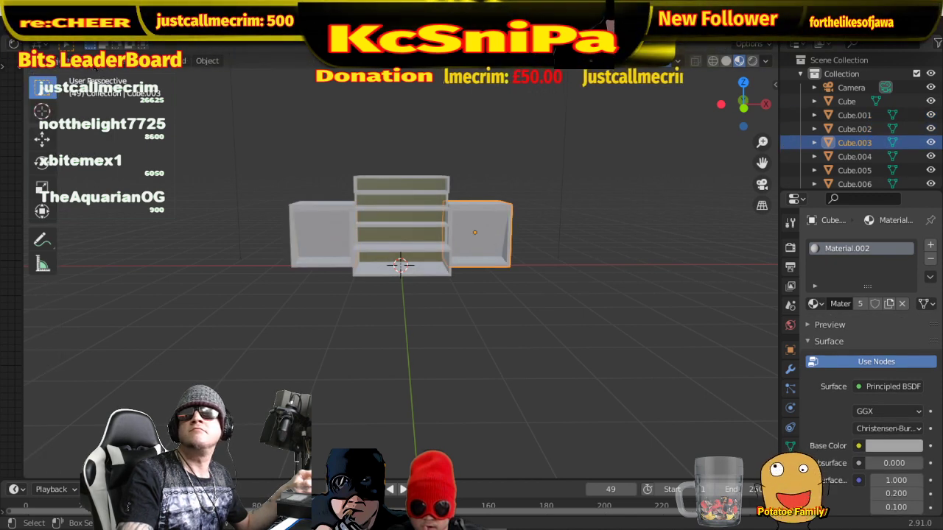
key("Tab")
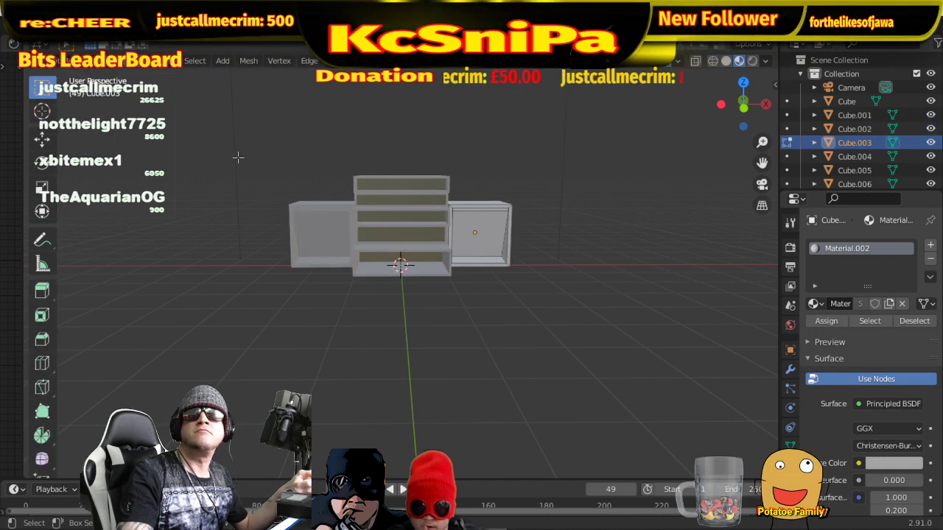
right_click(475, 246)
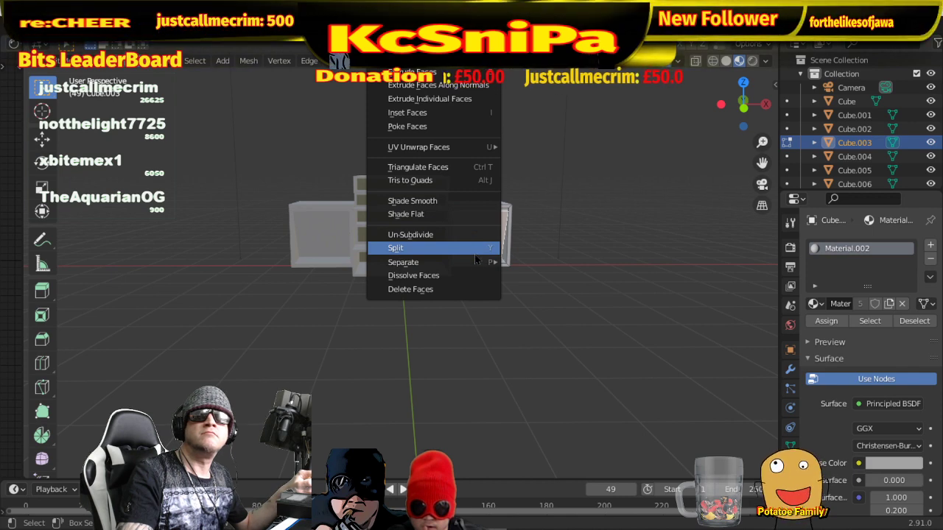
mouse_move(479, 262)
left_click(543, 263)
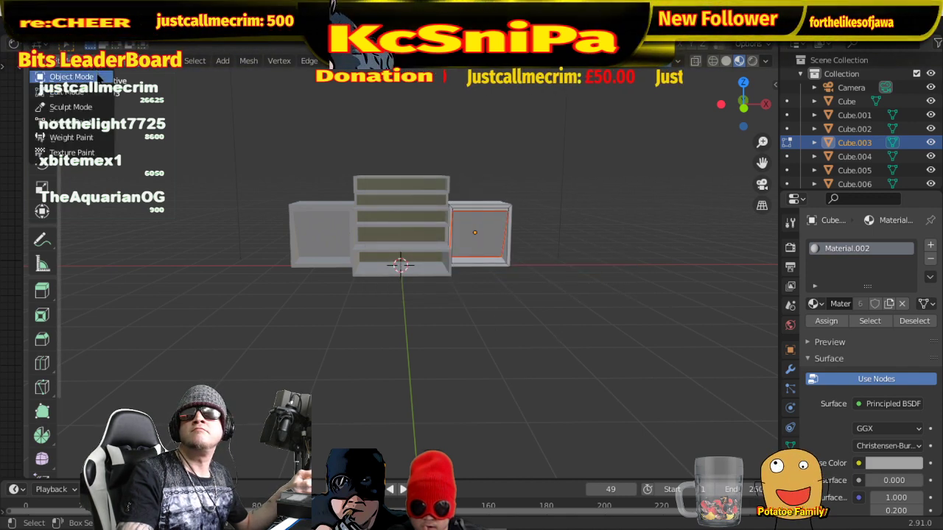
key("Tab")
left_click(480, 245)
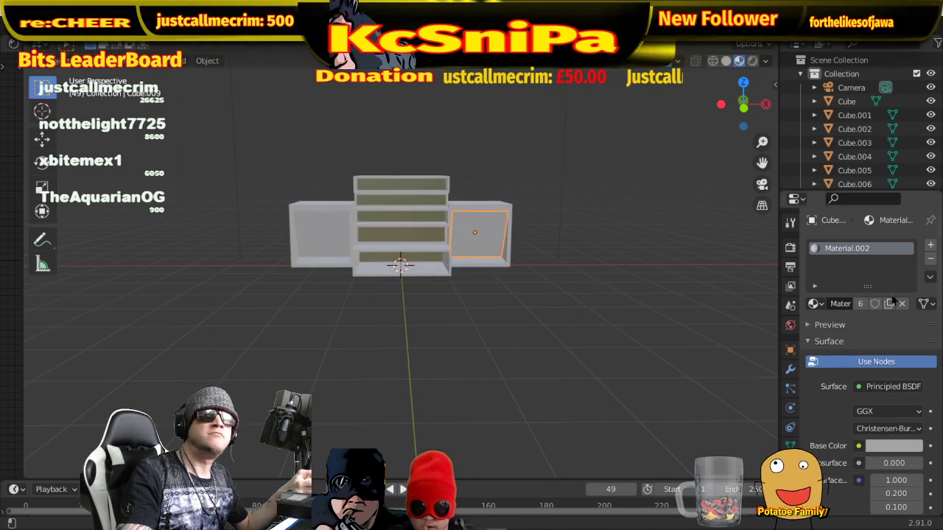
- Assign the glass Material.001 to both the right and left side boxes
left_click(820, 305)
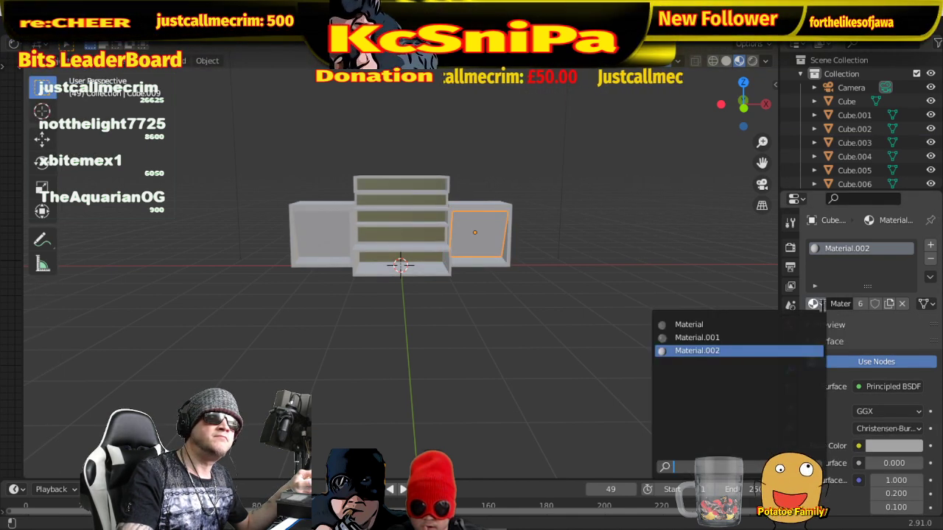
left_click(750, 324)
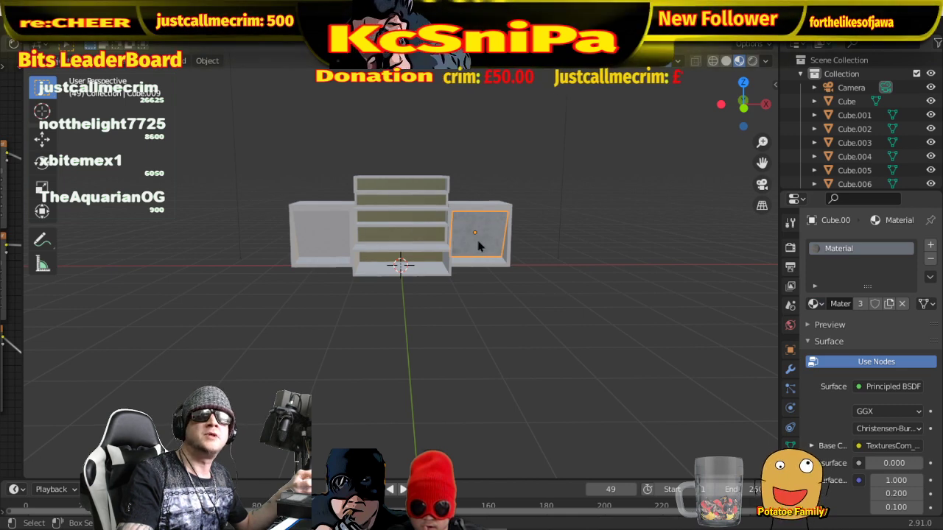
left_click(814, 304)
left_click(771, 336)
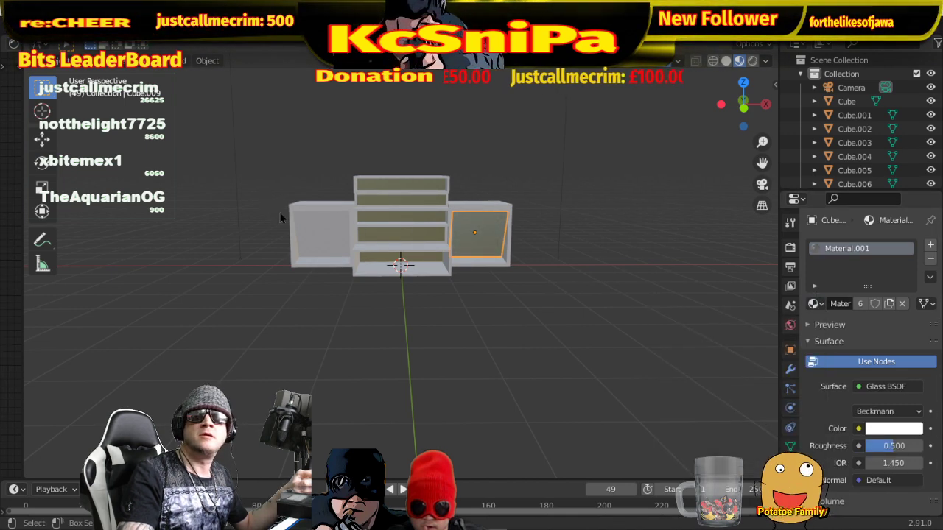
left_click(315, 231)
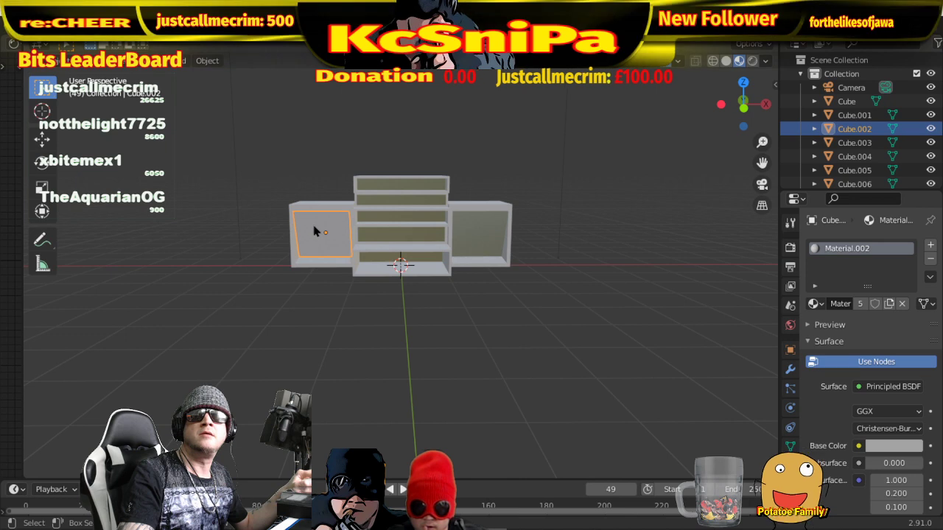
left_click(819, 305)
left_click(697, 337)
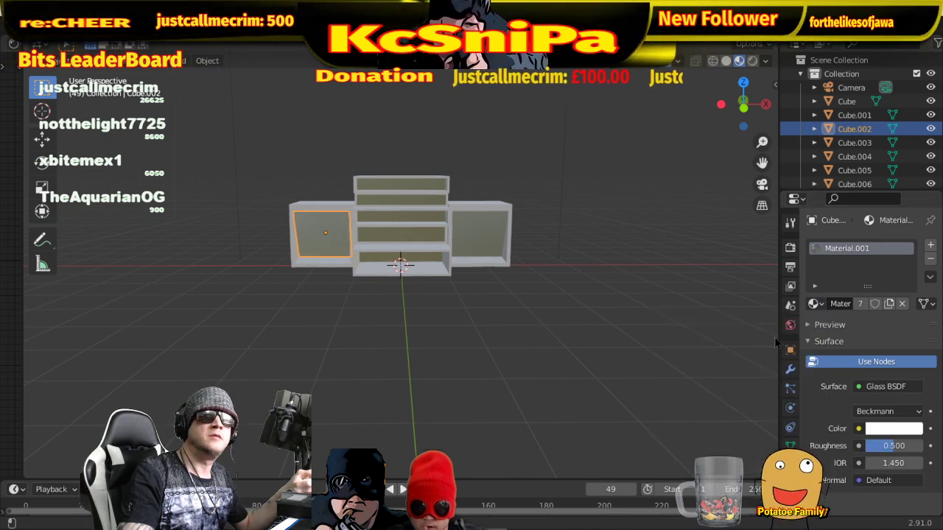
left_click(555, 326)
- Switch to rendered shading and tint the glass material's colour pale blue
mouse_move(554, 326)
middle_mouse_down()
mouse_move(606, 325)
mouse_move(641, 348)
mouse_move(611, 366)
mouse_move(485, 345)
mouse_move(481, 355)
middle_mouse_up()
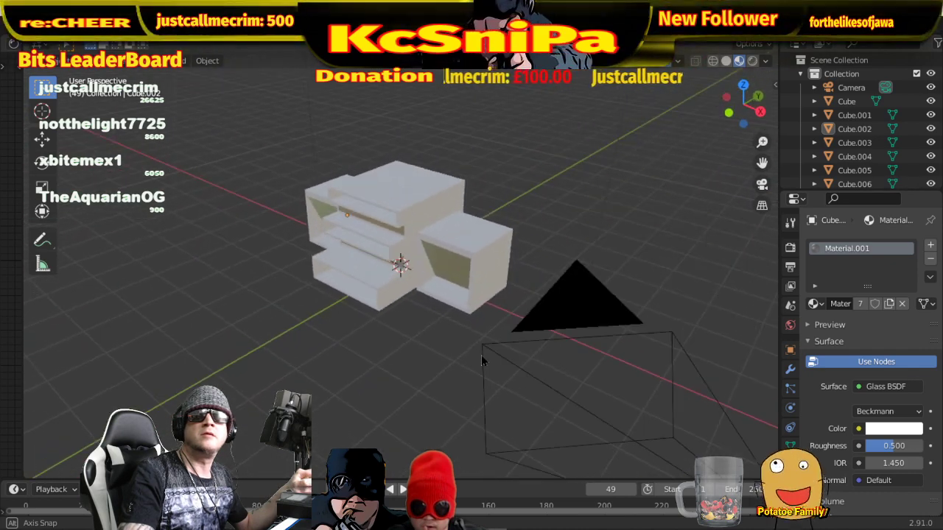
left_click(751, 61)
mouse_move(582, 197)
middle_mouse_down()
mouse_move(586, 140)
mouse_move(644, 113)
mouse_move(691, 139)
mouse_move(672, 209)
mouse_move(593, 209)
mouse_move(580, 174)
mouse_move(648, 173)
middle_mouse_up()
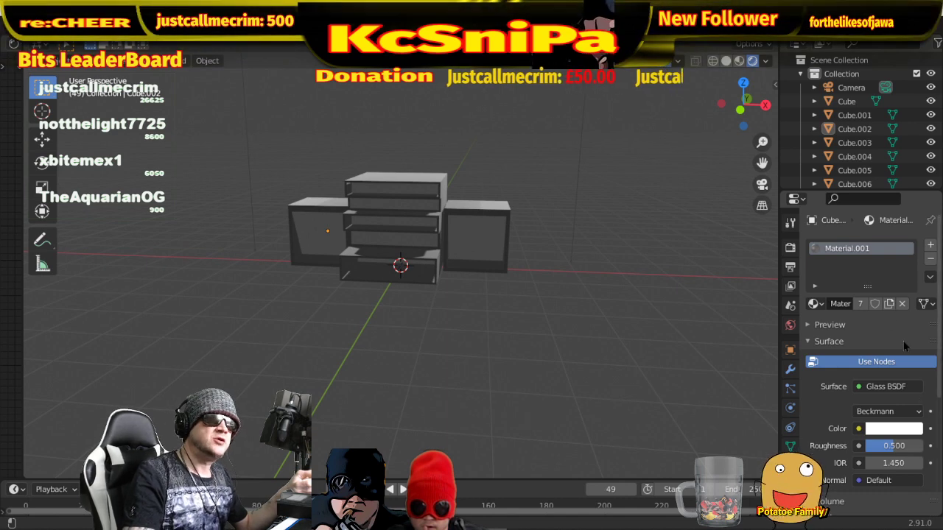
scroll(882, 402, "down", 2)
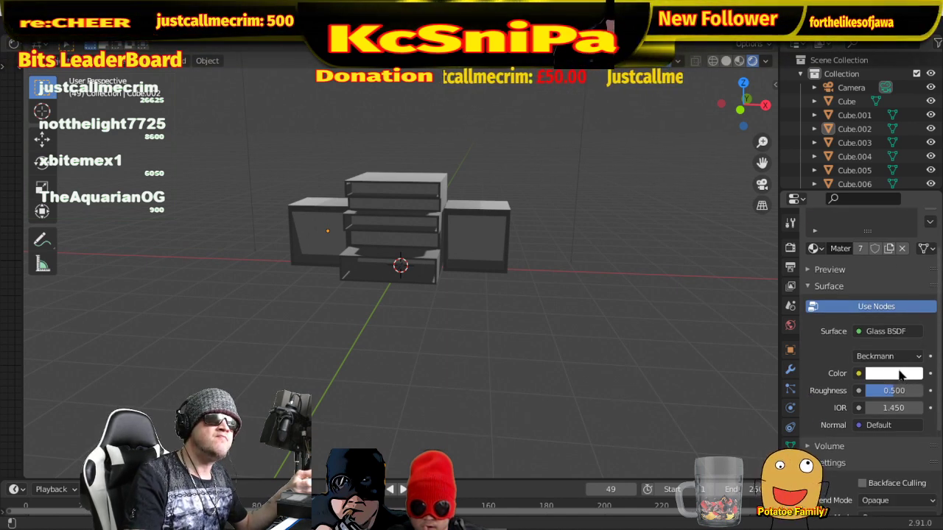
left_click(892, 373)
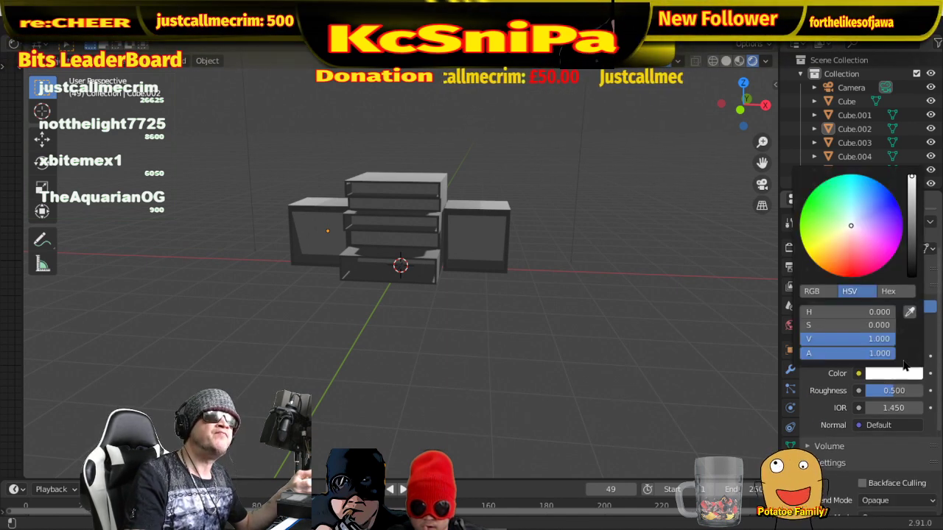
left_click(852, 219)
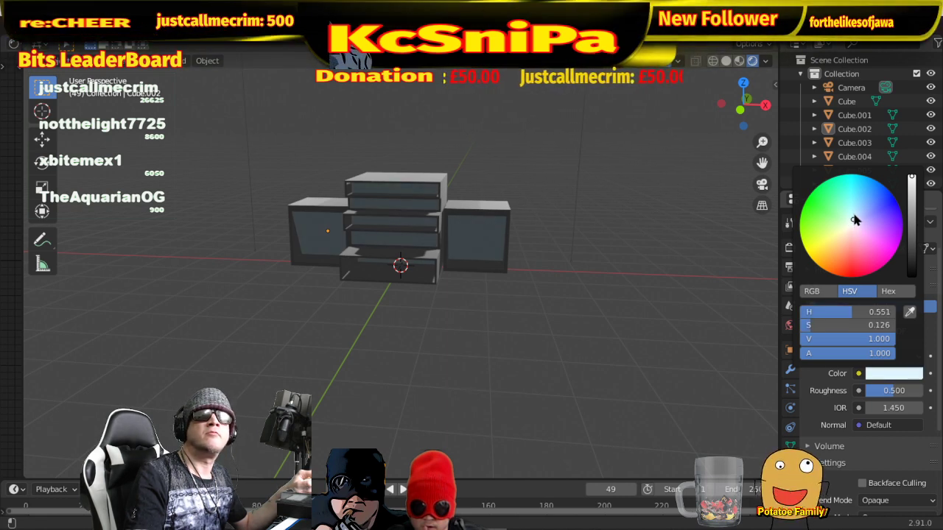
left_click(853, 215)
mouse_move(490, 335)
middle_mouse_down()
mouse_move(489, 326)
mouse_move(579, 292)
mouse_move(535, 309)
mouse_move(511, 291)
mouse_move(518, 279)
mouse_move(536, 279)
mouse_move(598, 323)
mouse_move(648, 289)
mouse_move(484, 290)
middle_mouse_up()
scroll(564, 298, "up", 2)
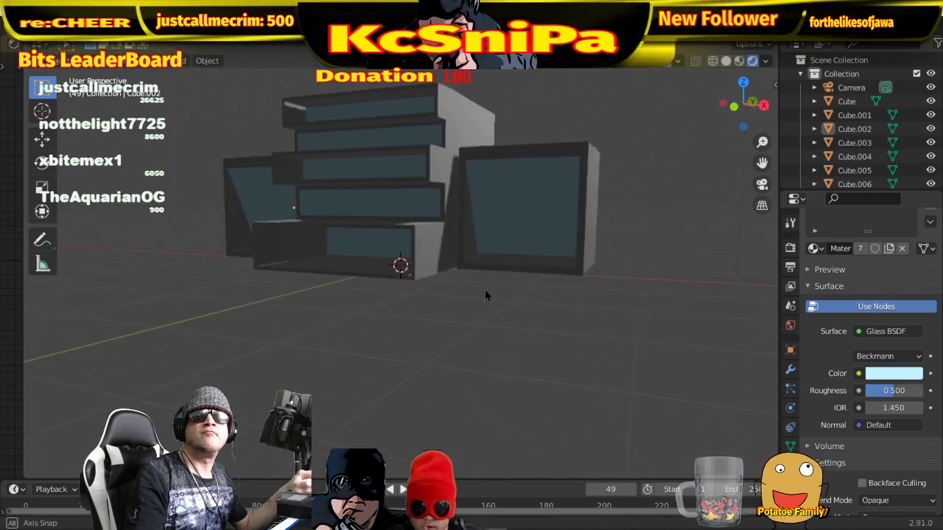
- Switch to Material Preview shading and orbit to a low, near-frontal view of the cabinet
left_click(738, 60)
middle_click_drag(633, 218, 527, 317)
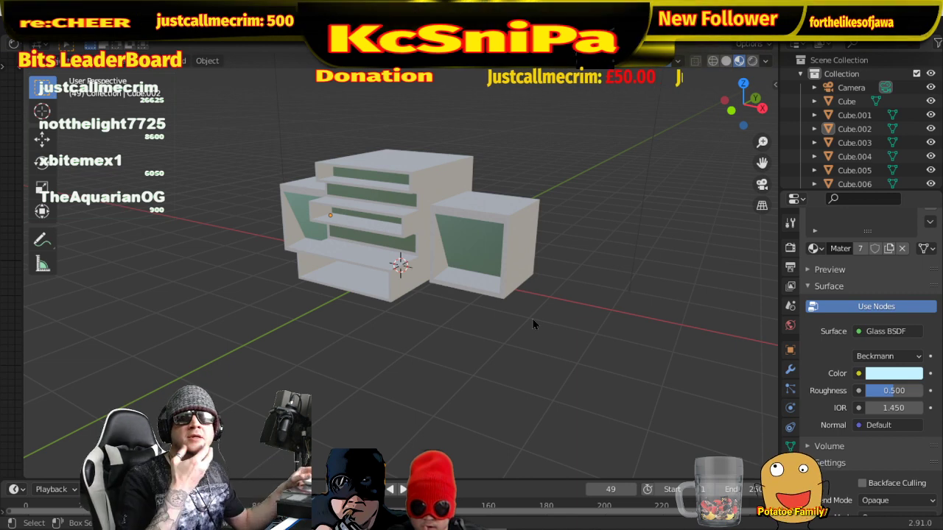
middle_click_drag(548, 285, 645, 295)
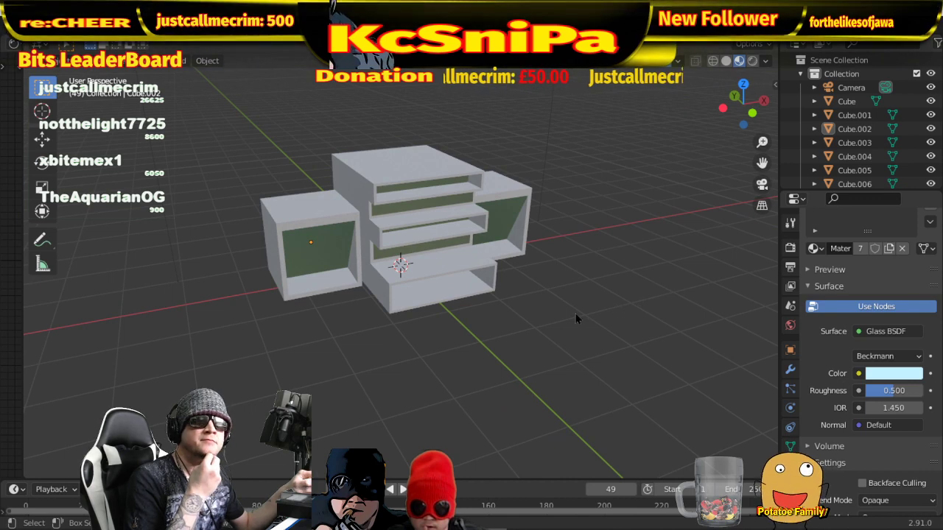
middle_click_drag(576, 316, 565, 293)
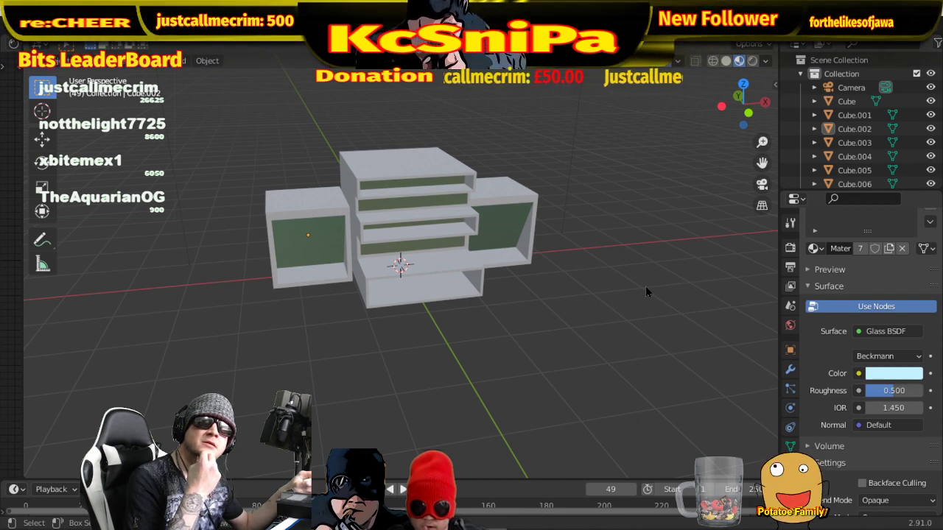
middle_click_drag(646, 291, 614, 272)
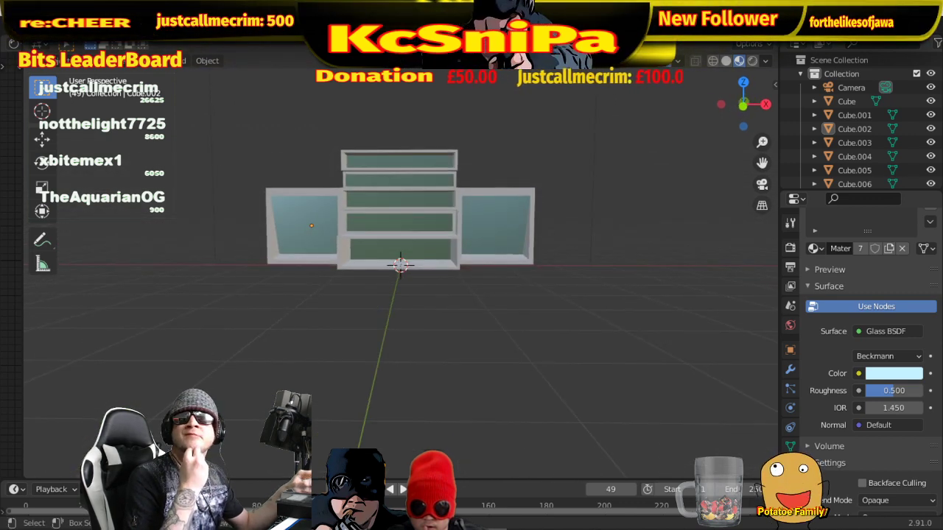
- Add a plane, scale it up into a wide floor, and box-select the cabinet pieces in front view
left_click(186, 59)
mouse_move(228, 76)
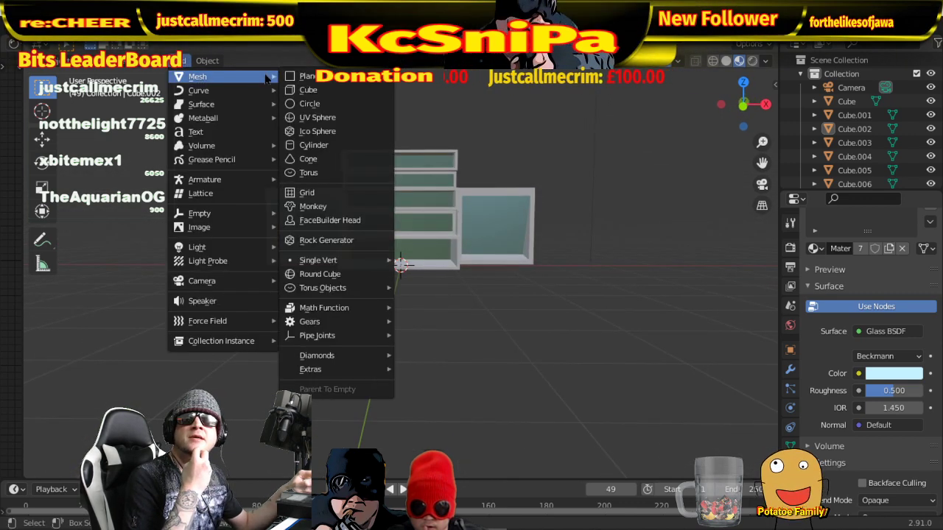
left_click(306, 76)
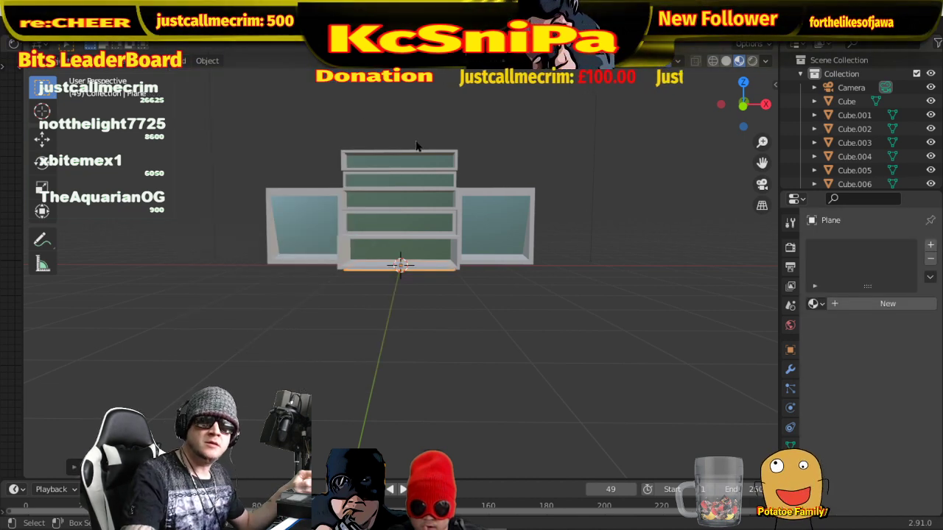
key("s")
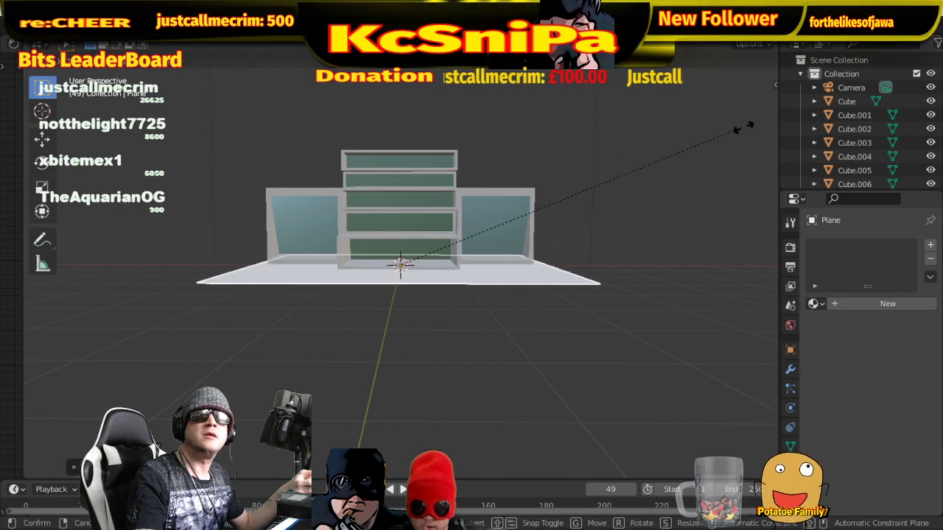
key("Return")
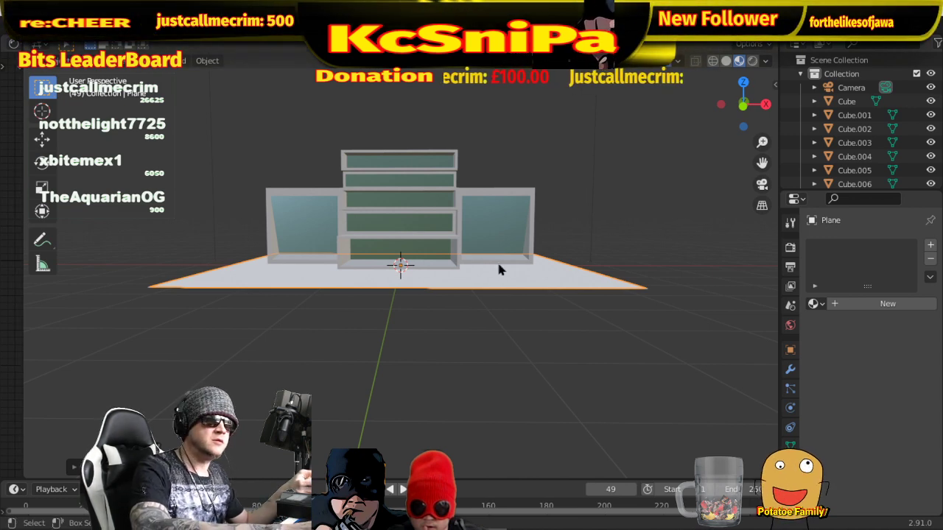
key("KP_1")
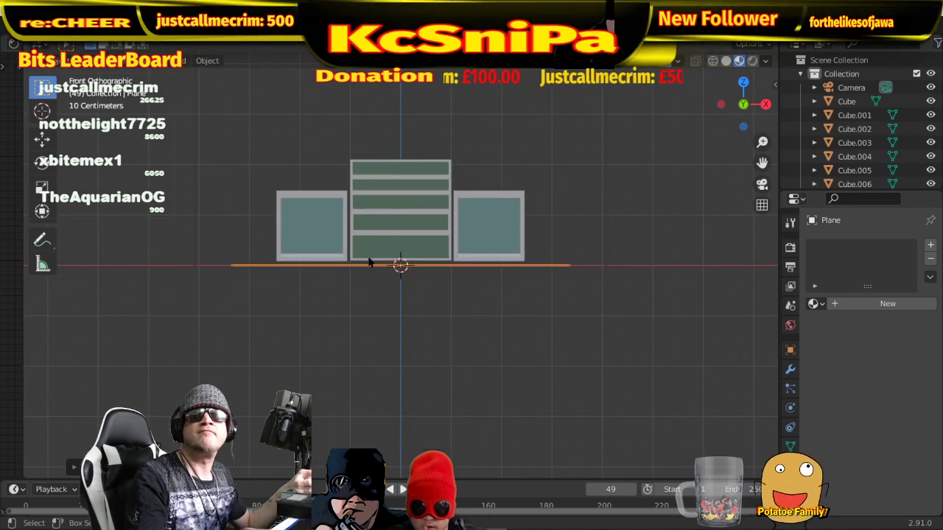
left_click_drag(241, 227, 618, 148)
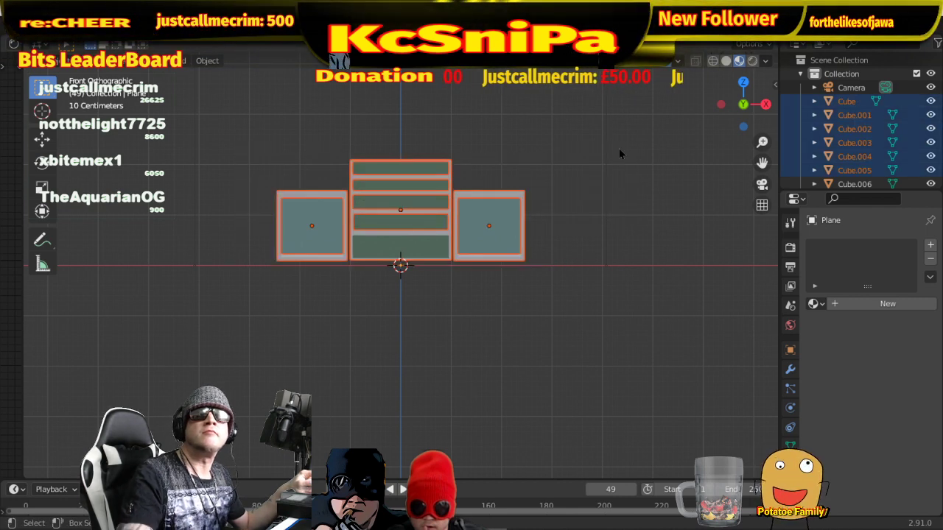
- Lower the selected cabinet pieces along Z onto the floor, then select the floor plane
key("g")
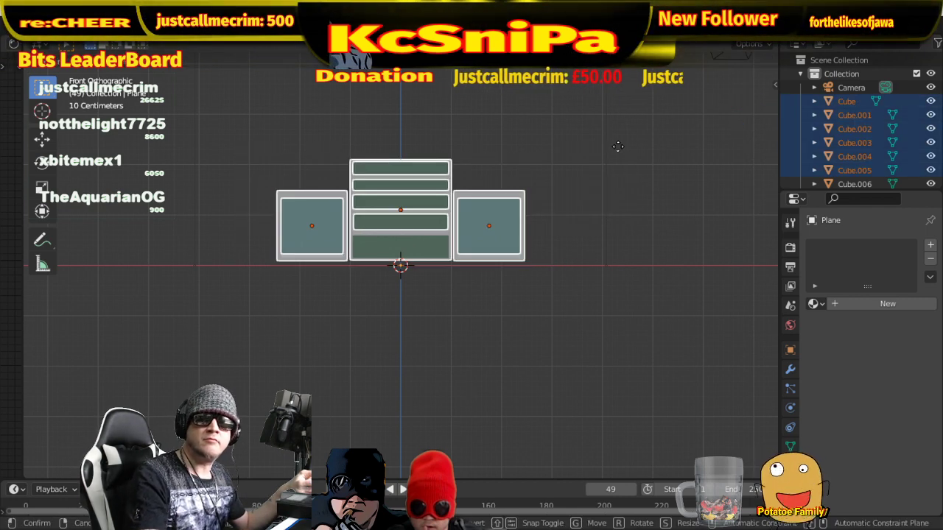
key("z")
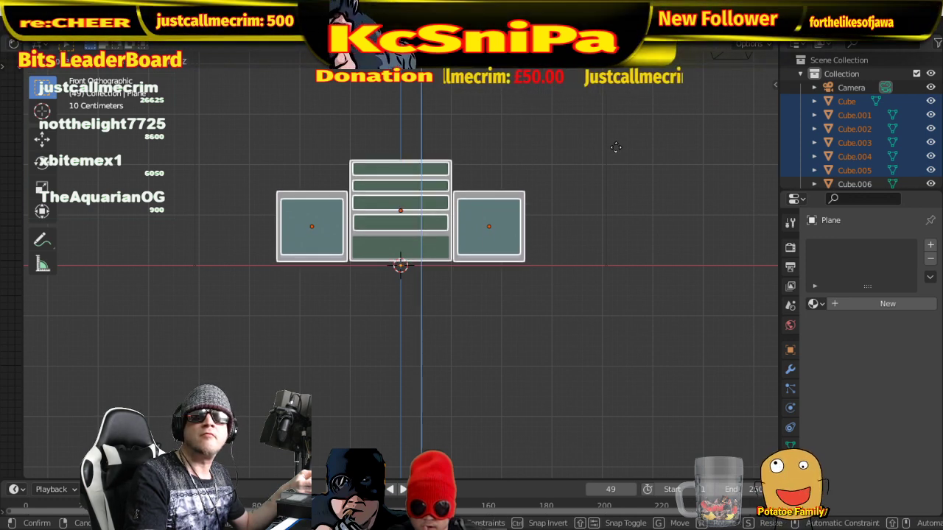
left_click(616, 147)
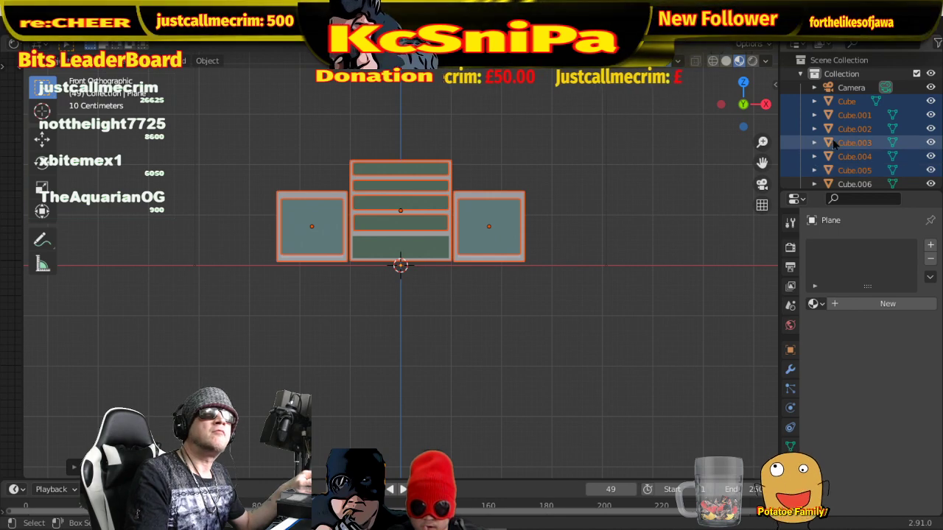
scroll(853, 168, "down", 5)
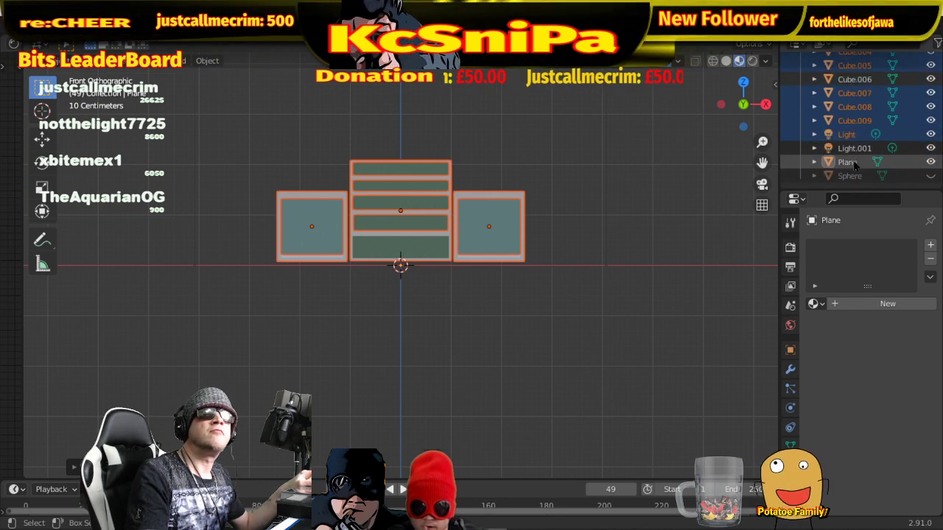
middle_click_drag(680, 215, 650, 231)
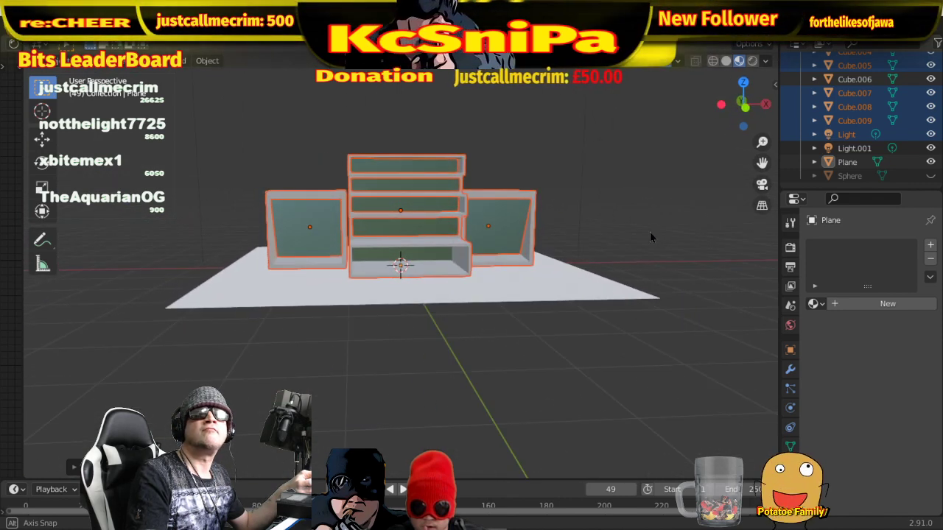
left_click(872, 76)
middle_click_drag(574, 205, 462, 269)
left_click(452, 339)
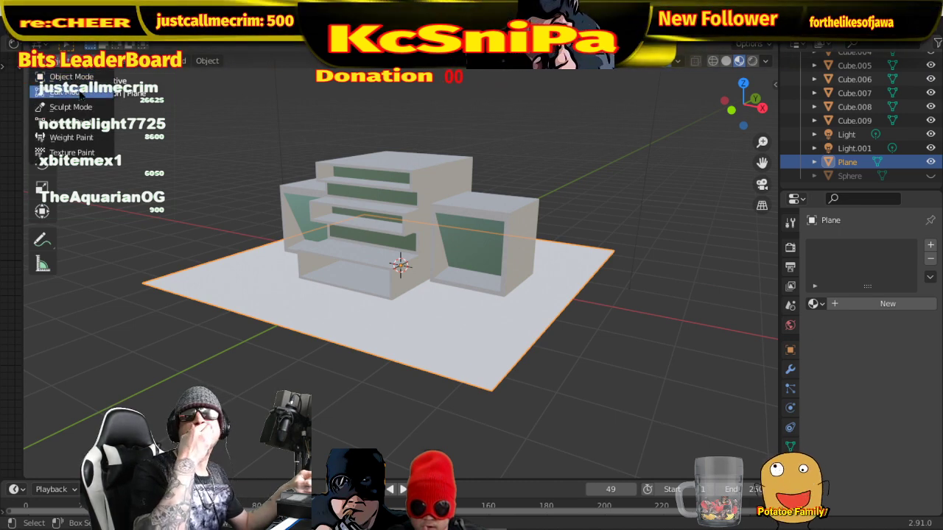
- In edit mode, move the plane's geometry along Z and extrude it to give it thickness
key("Tab")
middle_click_drag(355, 335, 456, 321)
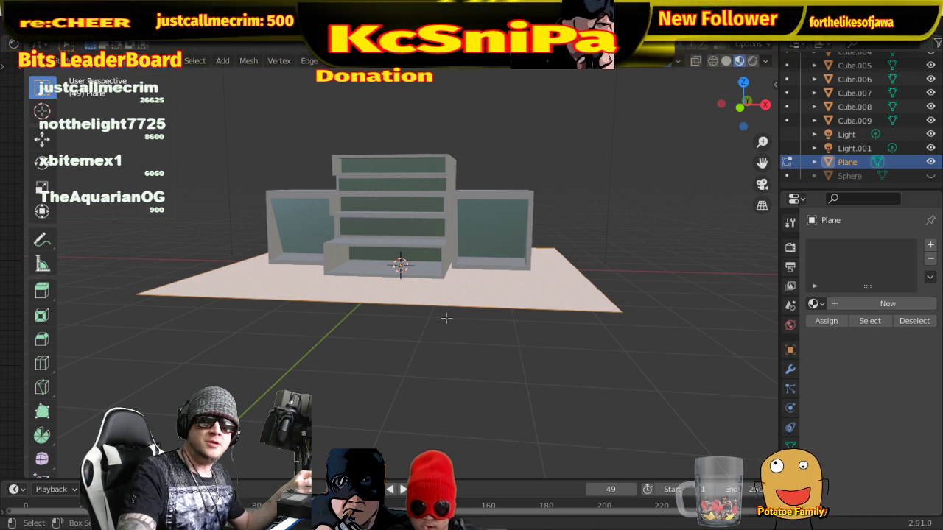
key("g")
key("z")
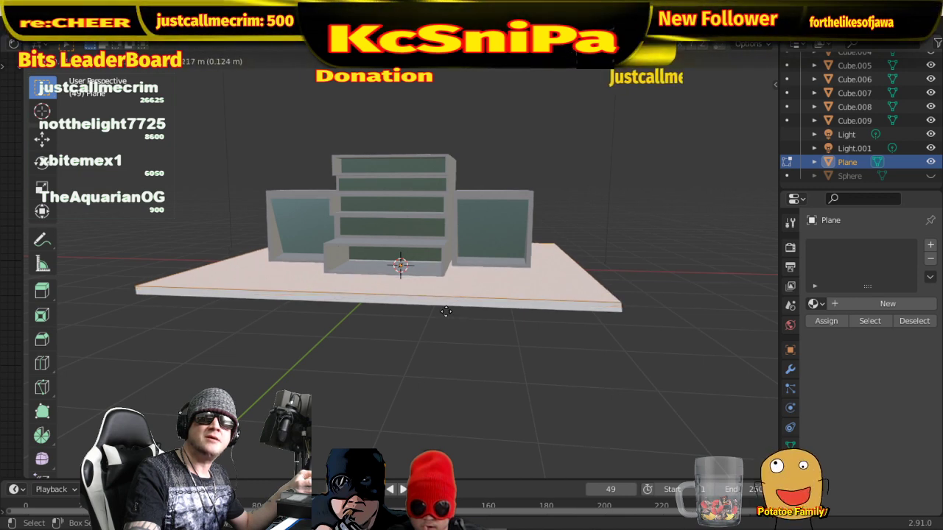
left_click(446, 311)
key("KP_1")
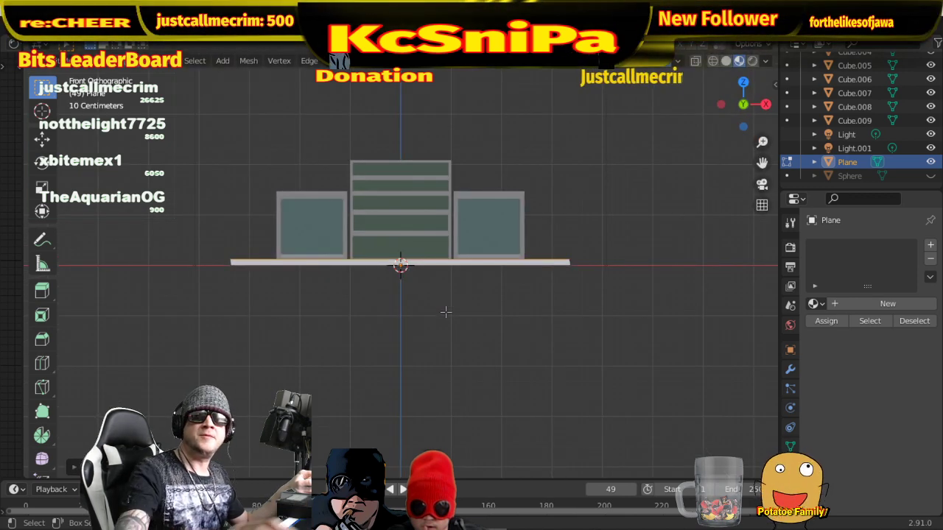
key("e")
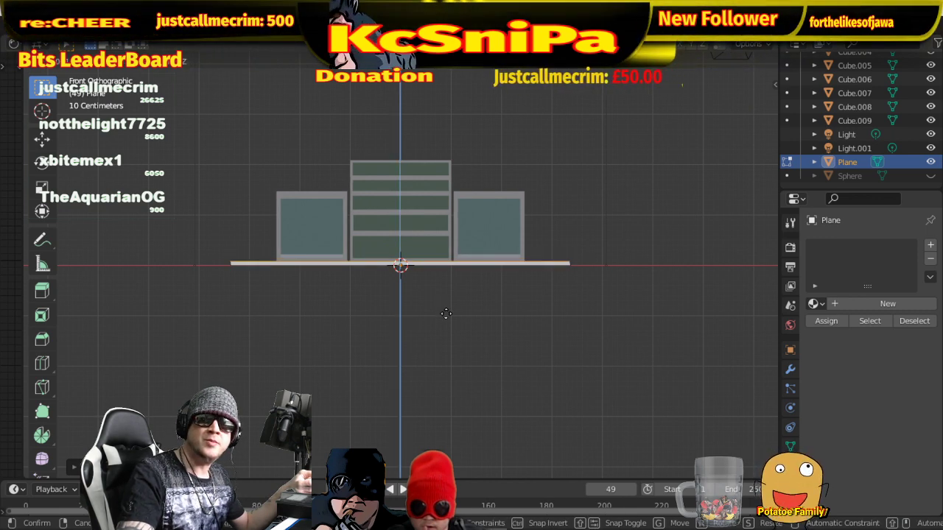
left_click(445, 312)
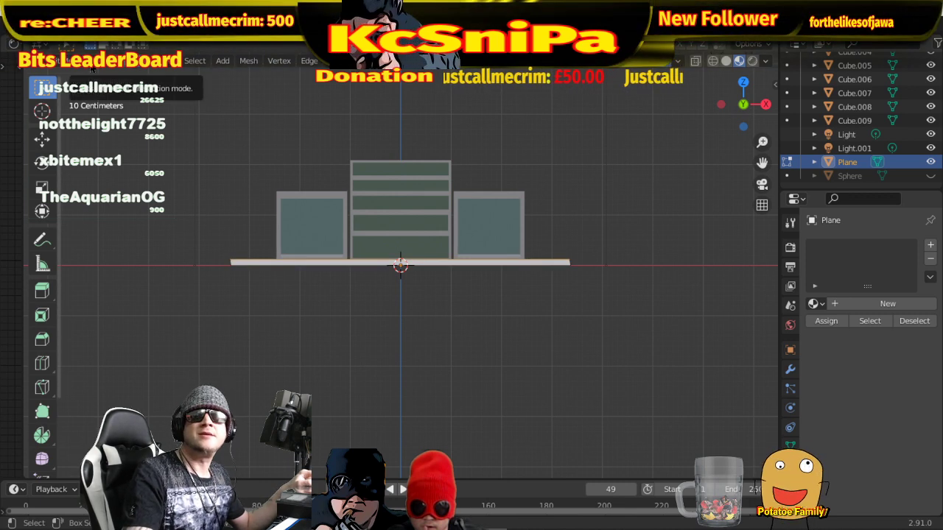
- Reposition the plane geometry vertically in front view so it sits just under the cabinet
middle_click_drag(410, 320, 147, 346)
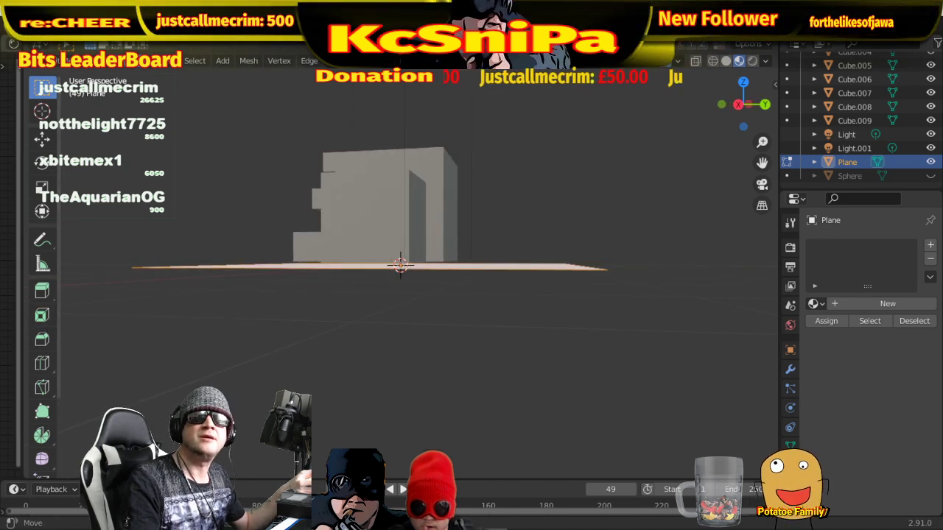
key("g")
key("z")
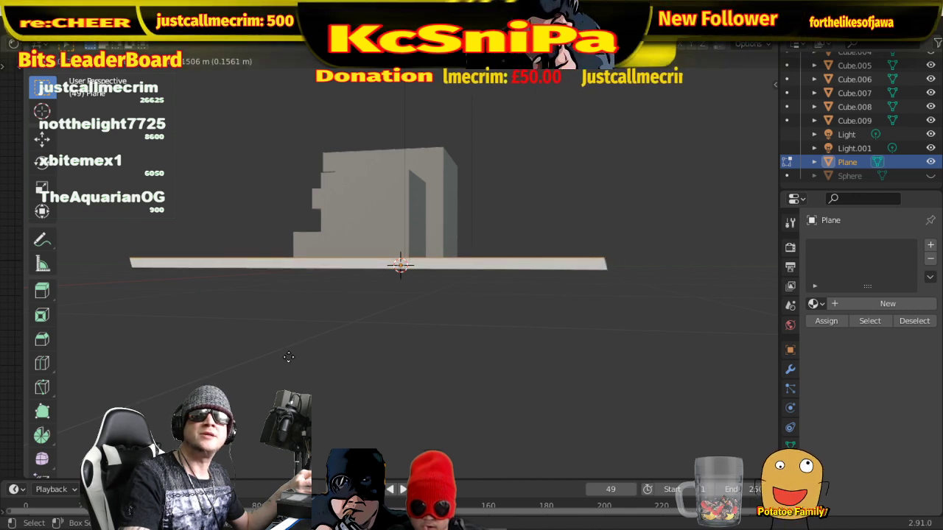
right_click(288, 357)
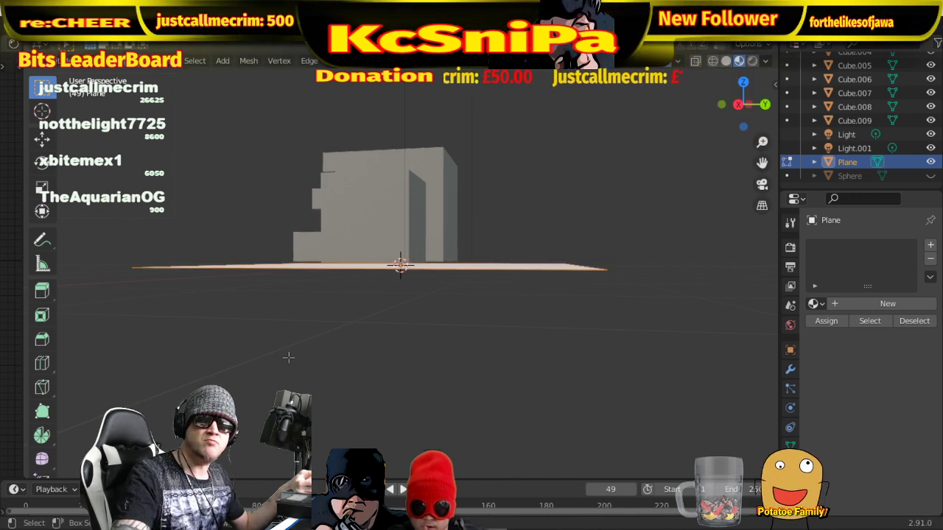
key("KP_1")
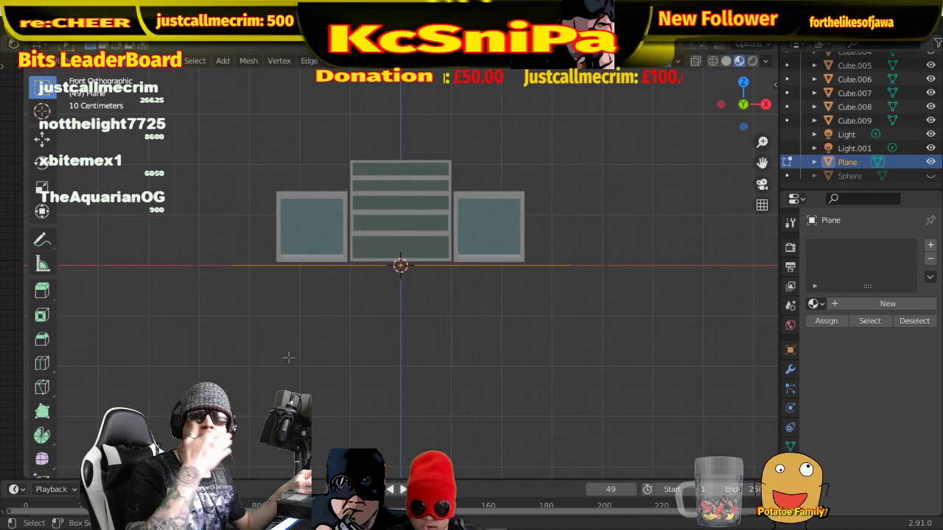
key("g")
key("z")
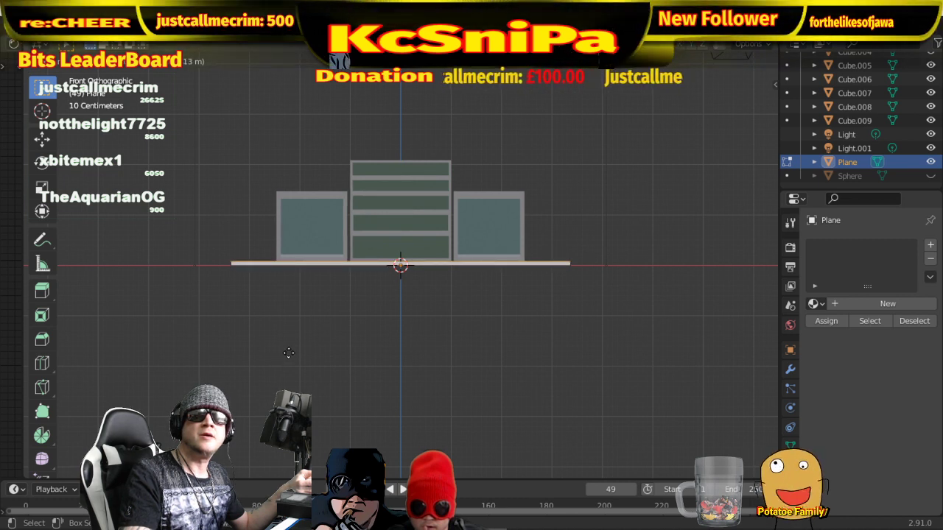
left_click(288, 352)
- Return to object mode and scale the ground plane up well beyond the cabinet
middle_click_drag(443, 367, 515, 441)
left_click(66, 61)
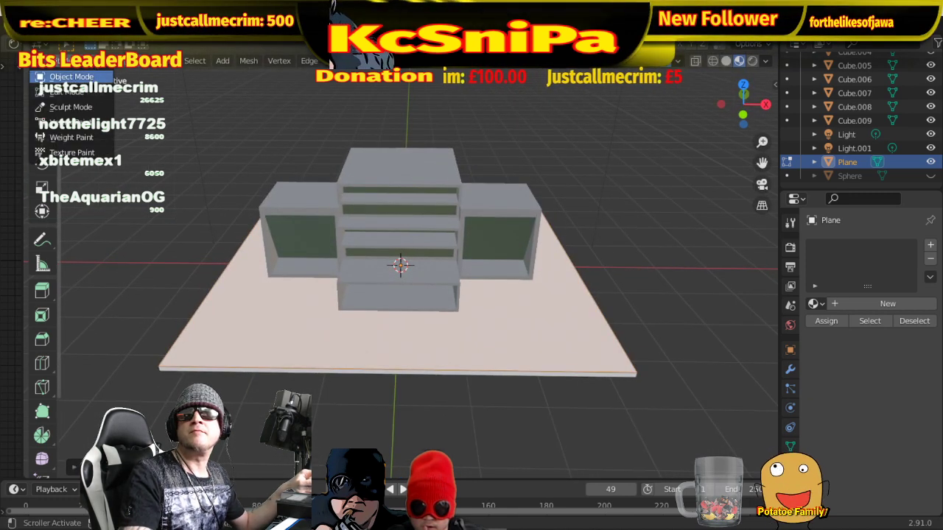
left_click(71, 77)
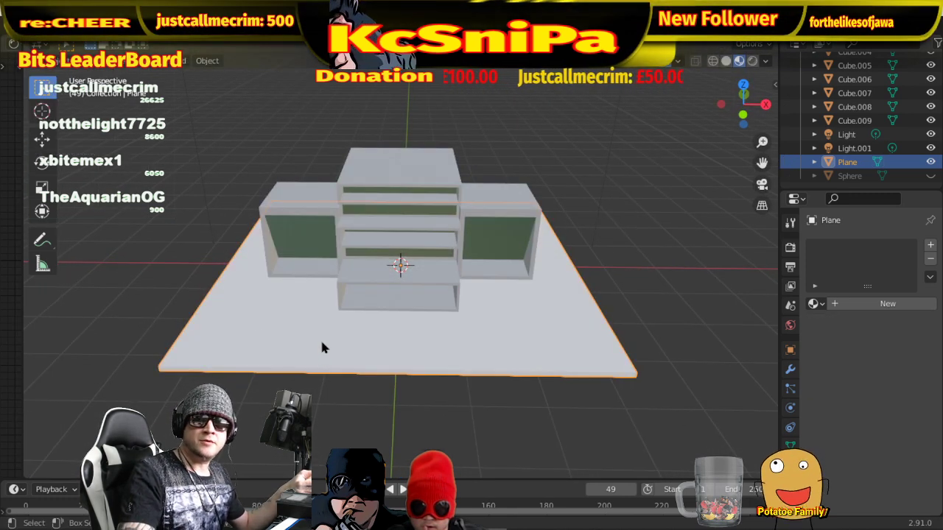
key("s")
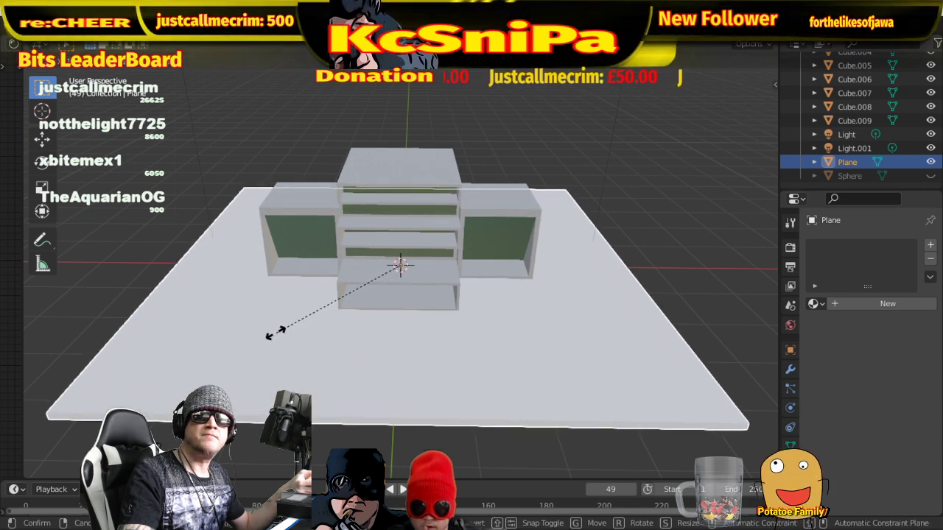
left_click(252, 329)
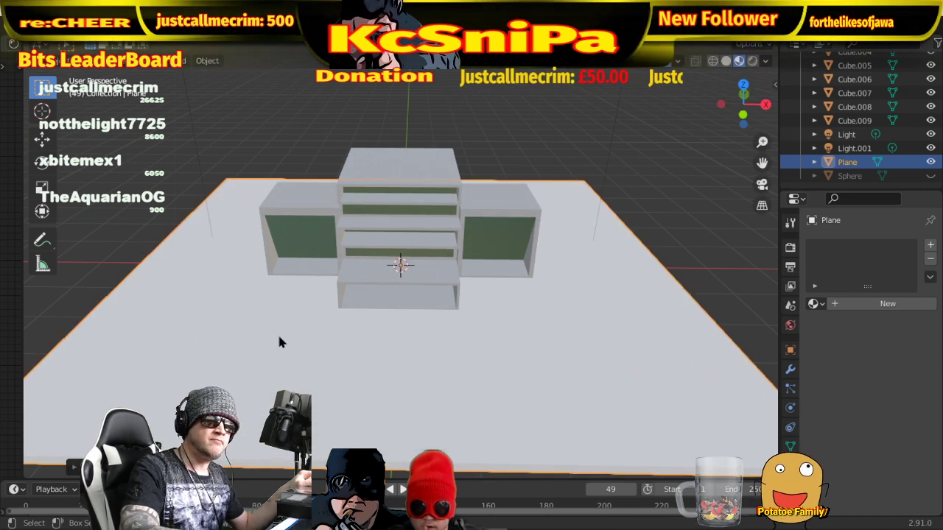
key("KP_1")
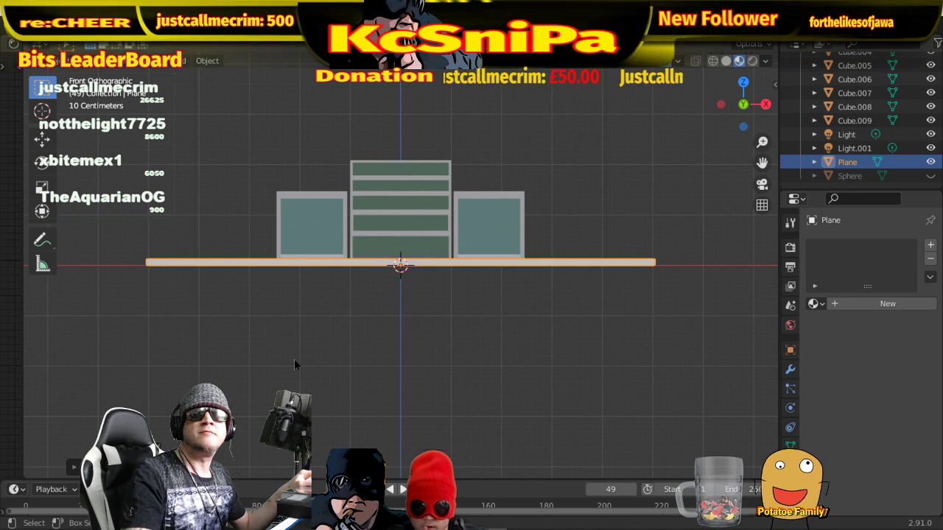
- Box-select the cabinet blocks and lights from a downward view
middle_click_drag(442, 295, 434, 306)
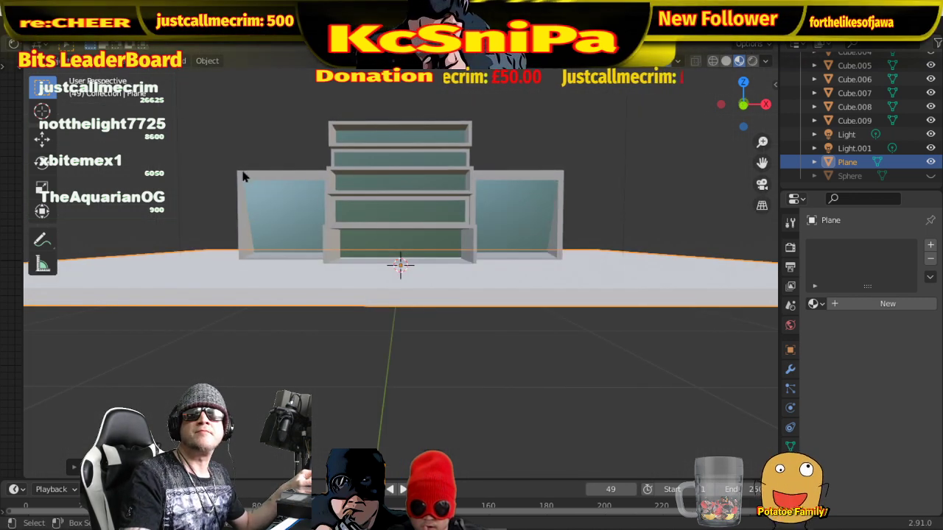
left_click(207, 184)
left_click_drag(167, 194, 652, 112)
scroll(631, 140, "down", 2)
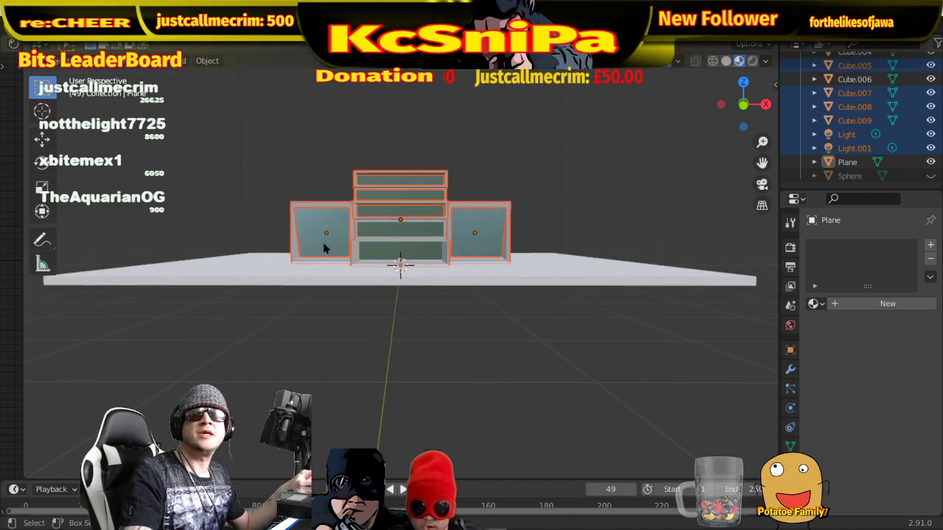
- Hide the ground plane, raise the cabinet blocks and lights slightly, then unhide the plane
left_click(553, 280)
key("h")
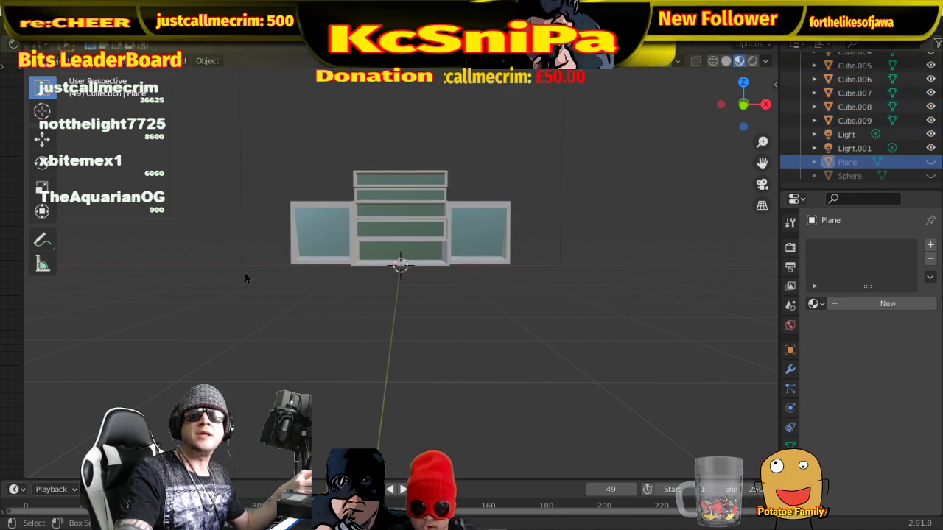
left_click_drag(229, 274, 609, 150)
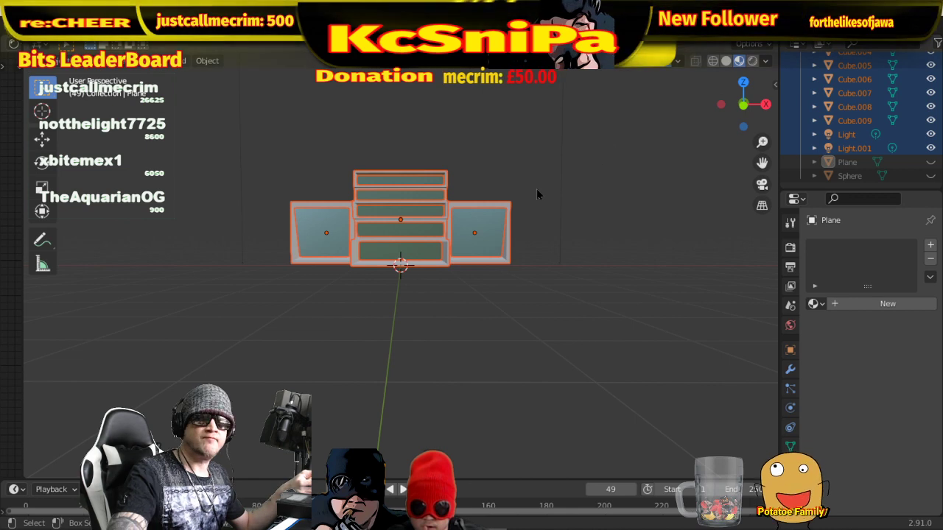
key("KP_1")
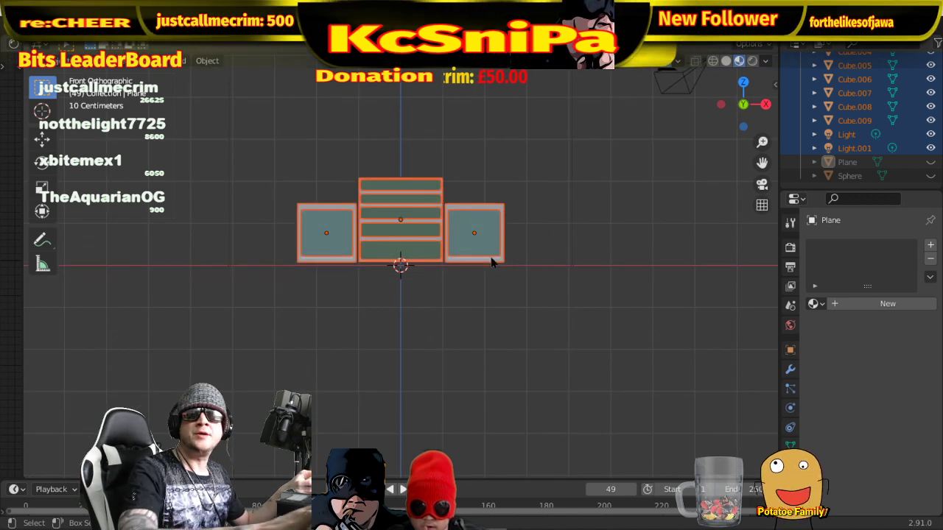
key("g")
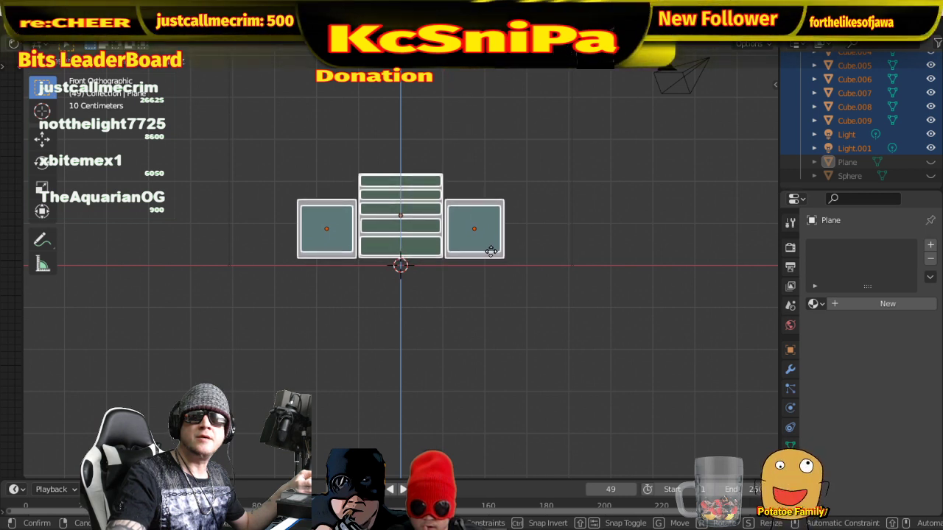
left_click(489, 248)
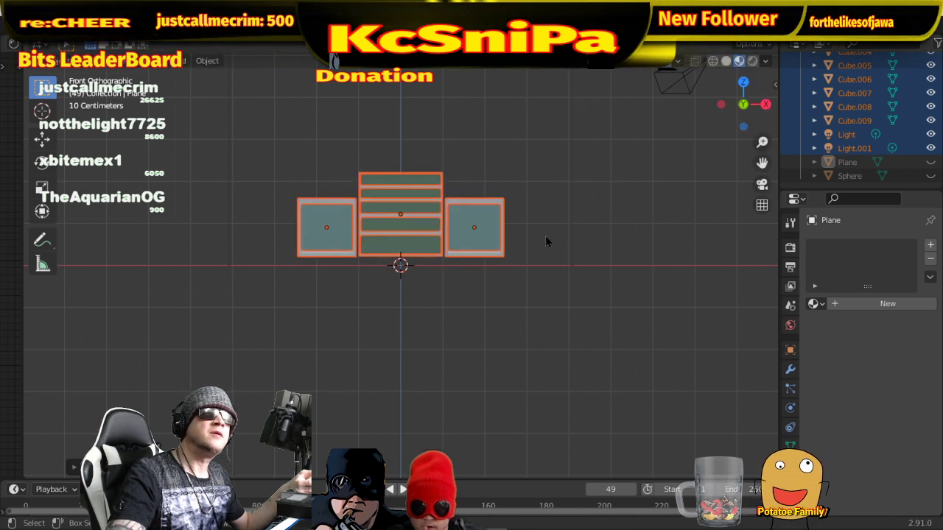
left_click(929, 163)
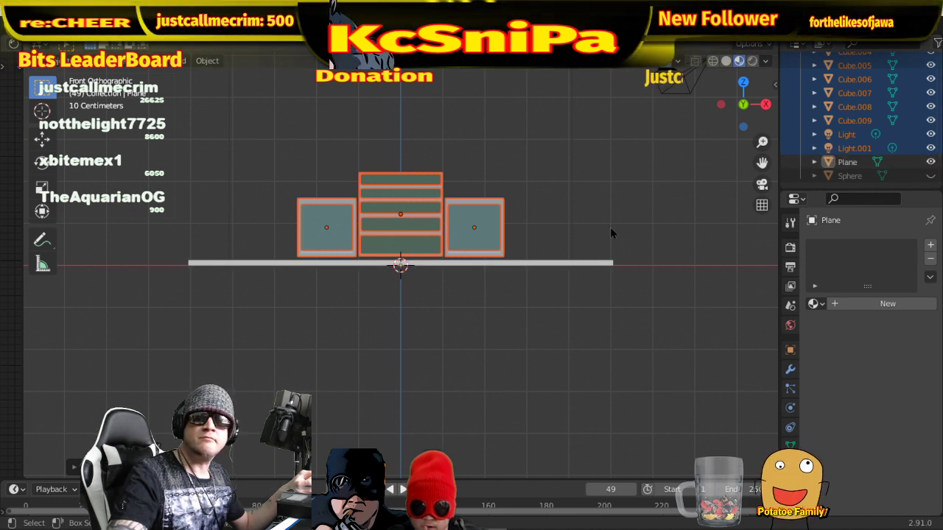
- Leave the cabinet pieces' size unchanged and begin scaling the ground plane wider
key("s")
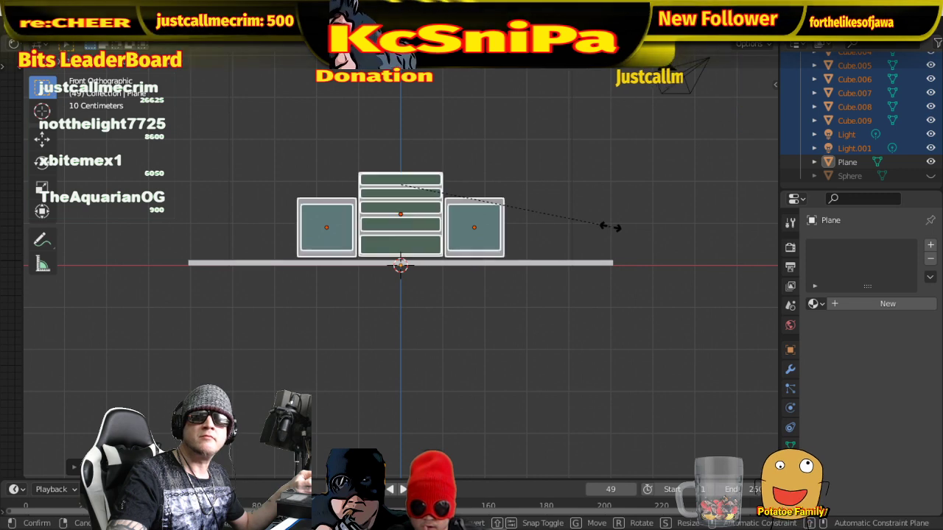
left_click(609, 228)
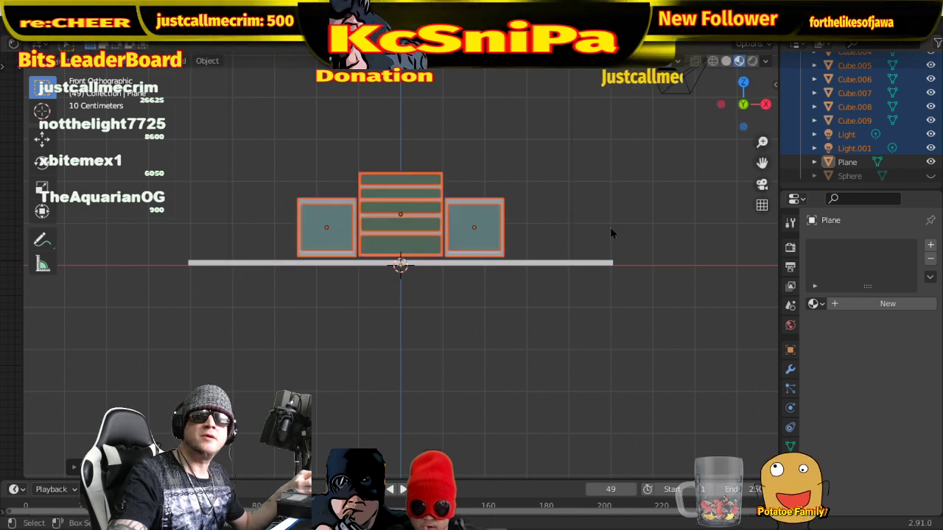
left_click(606, 265)
key("s")
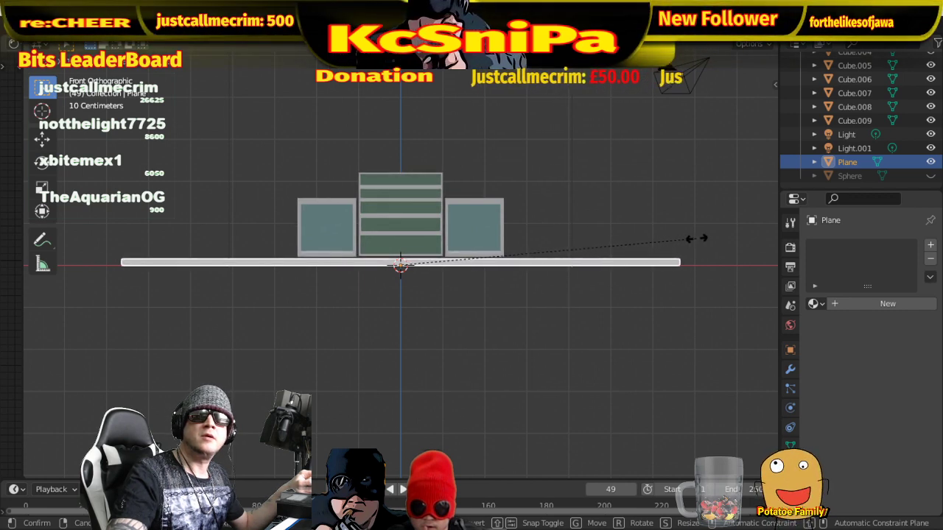
left_click(719, 239)
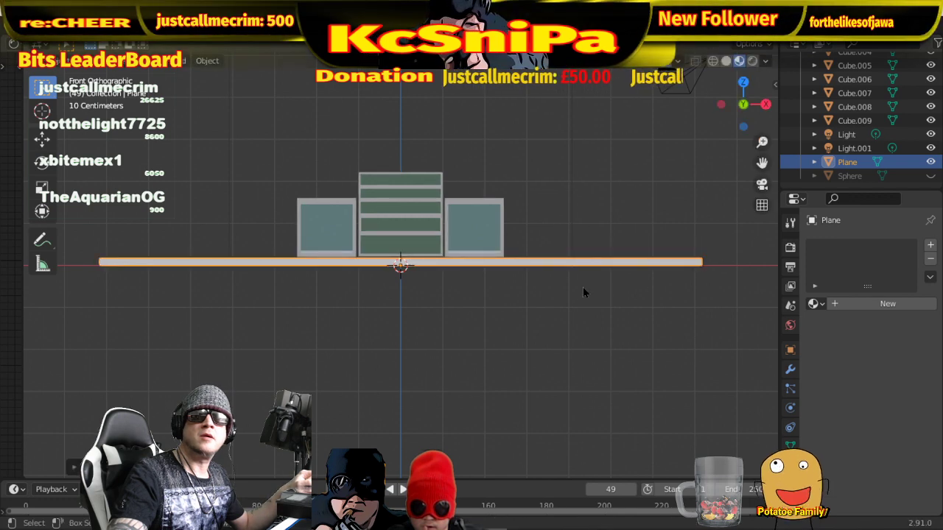
middle_click_drag(564, 293, 586, 301)
key("KP_1")
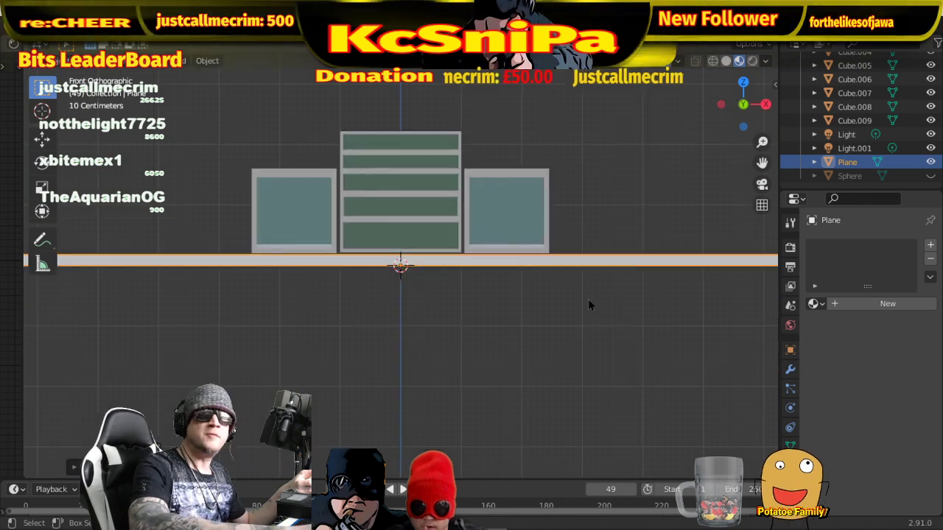
key("g")
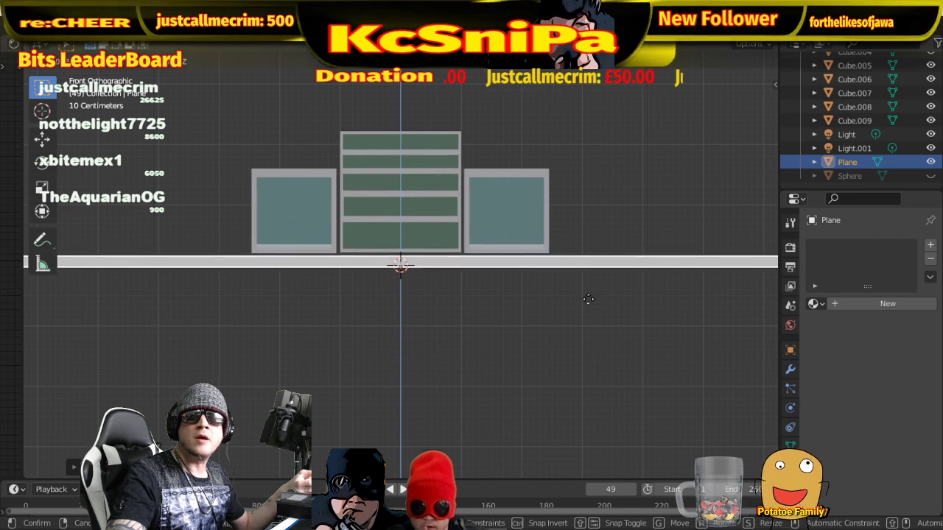
left_click(587, 298)
middle_click_drag(543, 315, 547, 288)
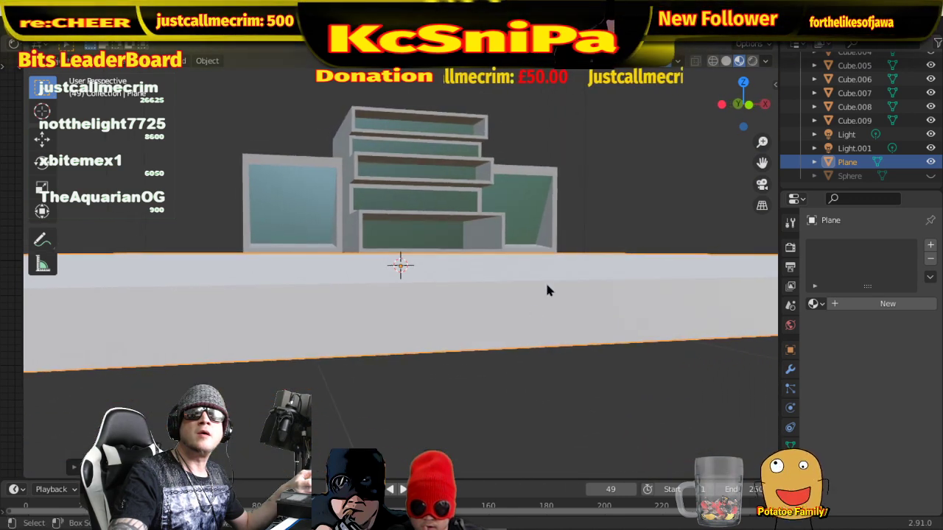
left_click(601, 210)
middle_click_drag(636, 220, 577, 290)
- Give the floor plane a new material with a black base colour and roughness 1.000
left_click(603, 376)
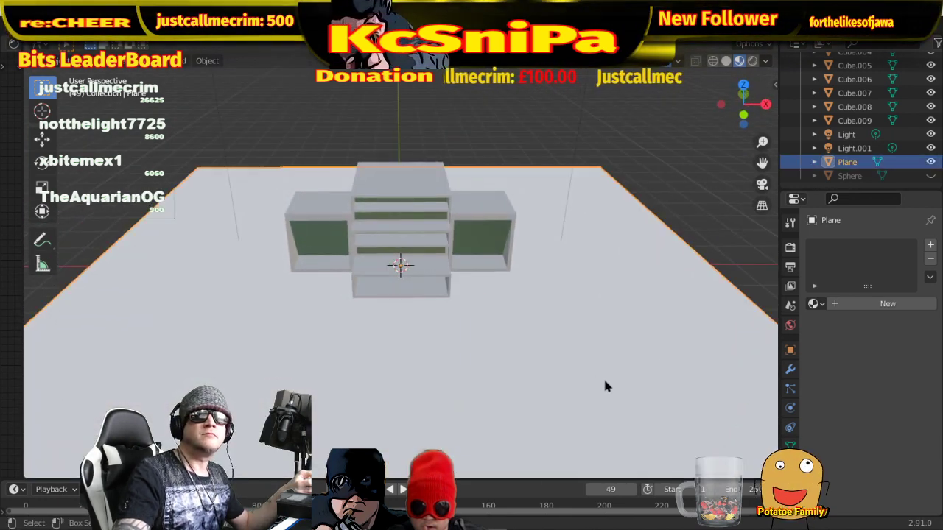
left_click(874, 305)
left_click(893, 446)
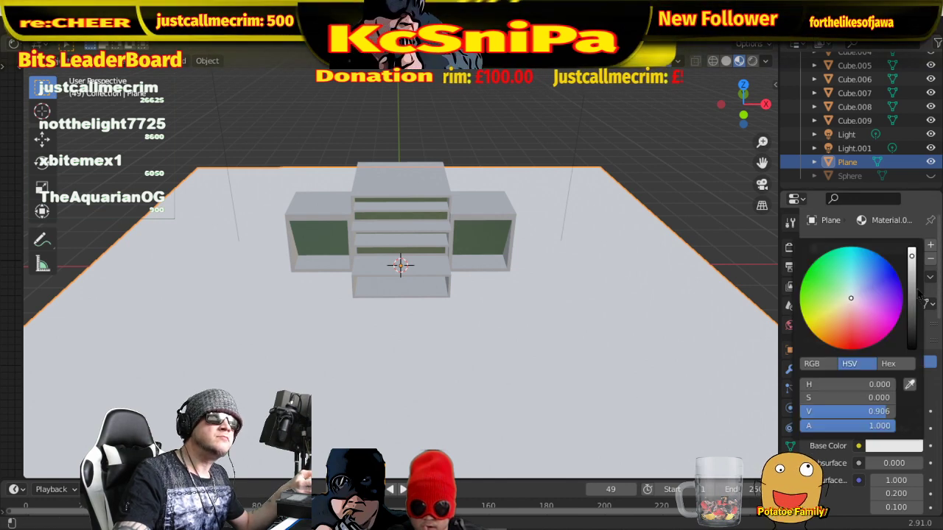
left_click_drag(913, 295, 913, 348)
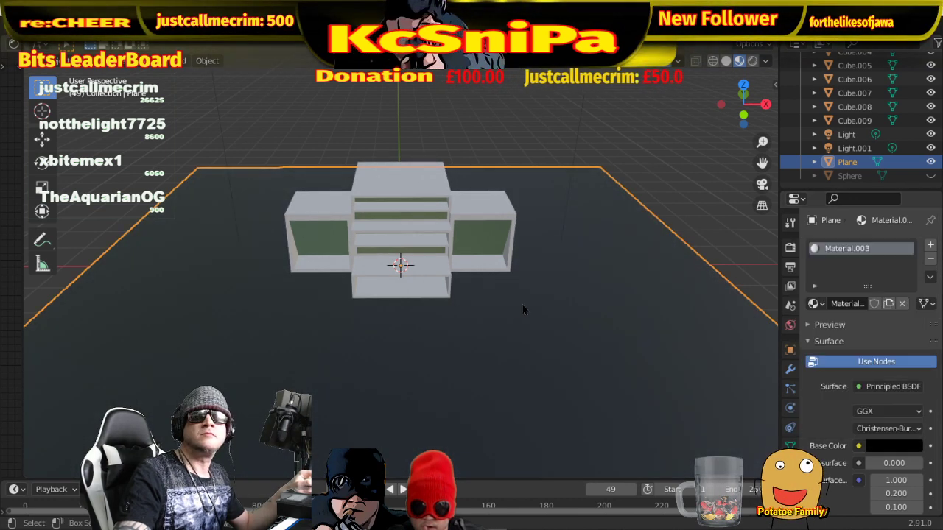
middle_click_drag(523, 309, 564, 284)
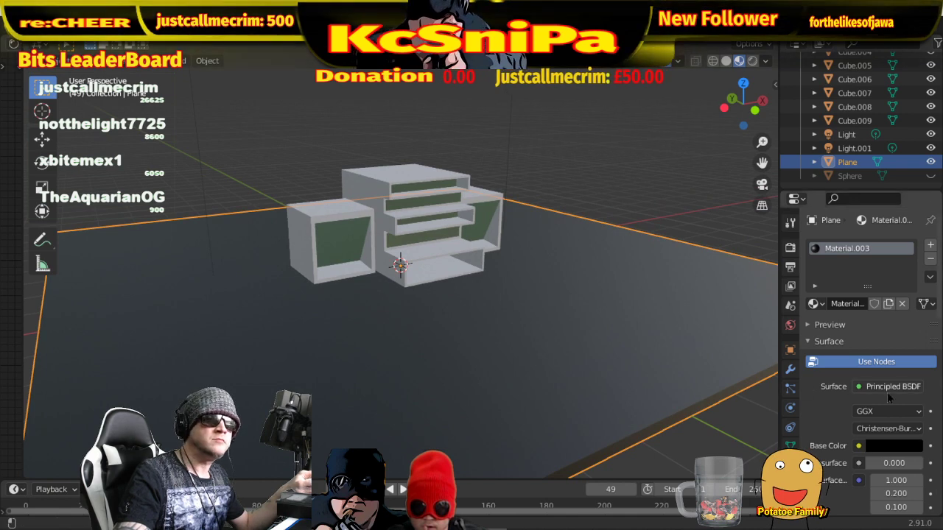
scroll(889, 398, "down", 5)
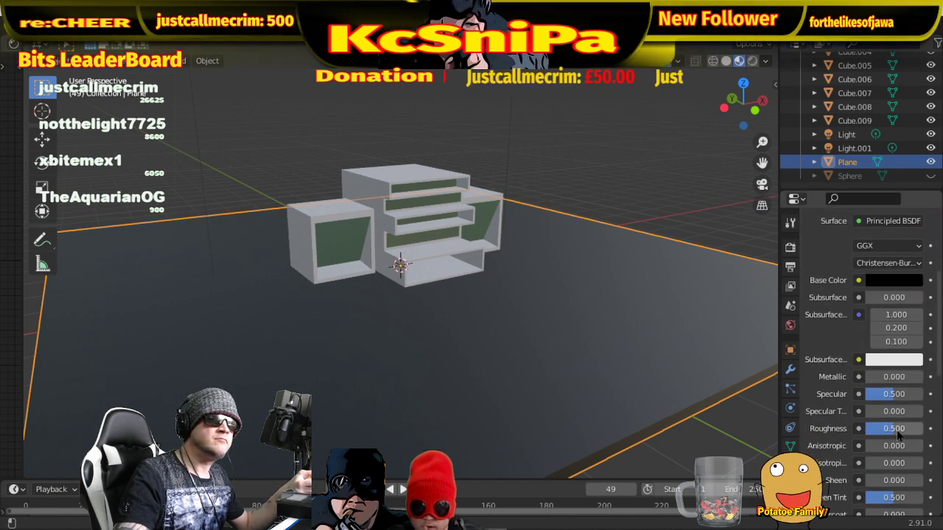
left_click_drag(897, 435, 922, 436)
mouse_move(646, 317)
middle_mouse_down()
mouse_move(564, 323)
mouse_move(611, 321)
middle_mouse_up()
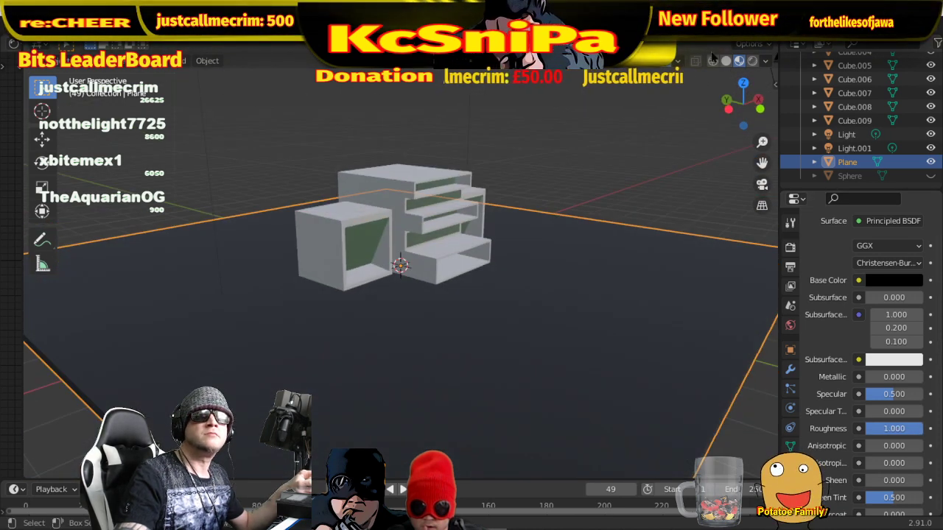
- Preview the scene in rendered shading and orbit to view the cabinet from the right
left_click(751, 61)
mouse_move(506, 317)
middle_mouse_down()
mouse_move(448, 326)
mouse_move(351, 300)
mouse_move(286, 300)
mouse_move(329, 312)
mouse_move(490, 315)
mouse_move(518, 295)
middle_mouse_up()
middle_click_drag(481, 297, 462, 308)
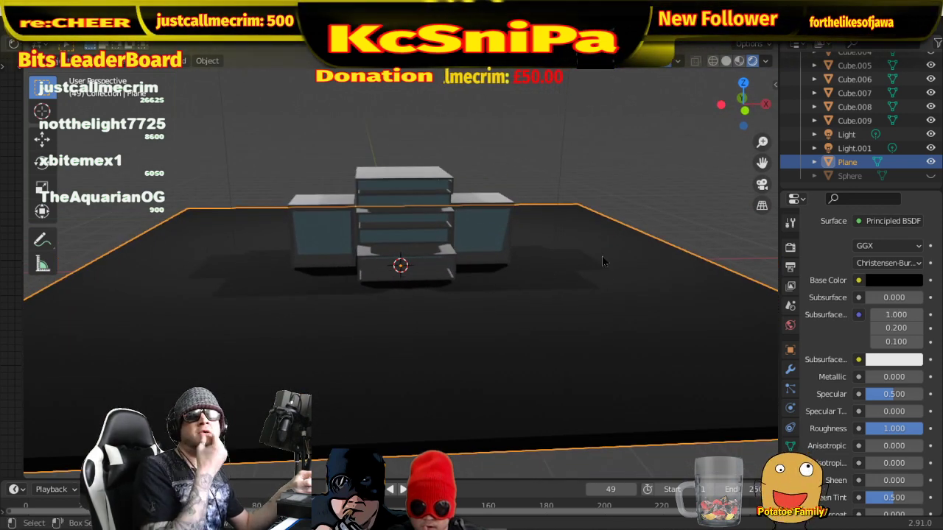
middle_click_drag(643, 278, 464, 301)
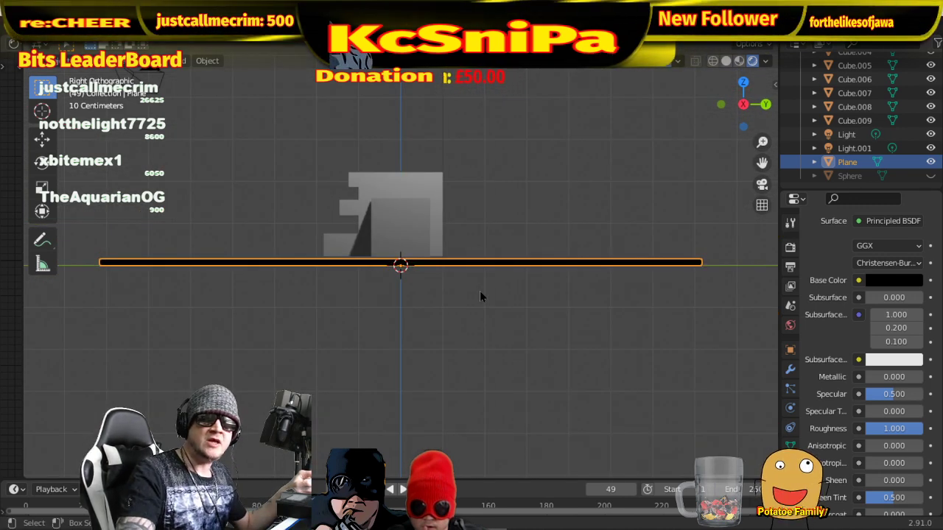
- Slide the black floor plane horizontally behind the cabinet, deselect it, and switch to Top view
key("g")
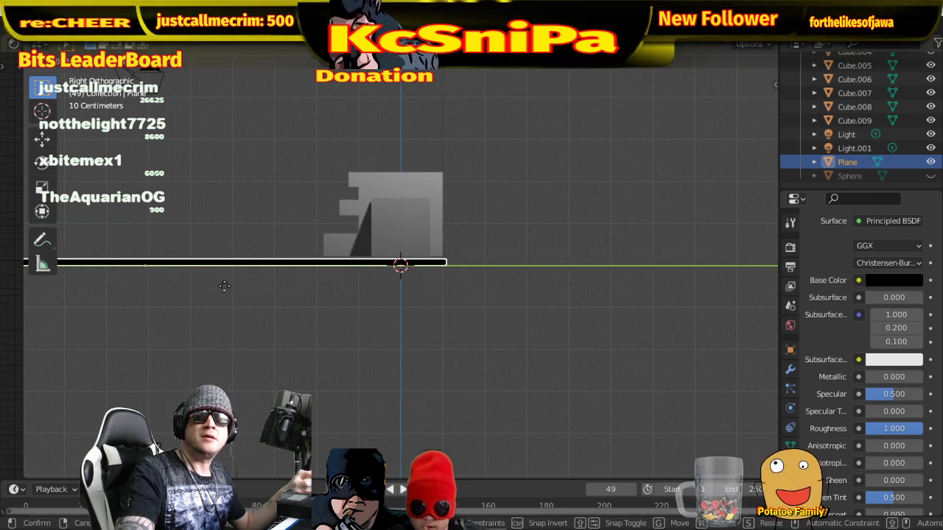
left_click(237, 288)
middle_click_drag(243, 289, 447, 319)
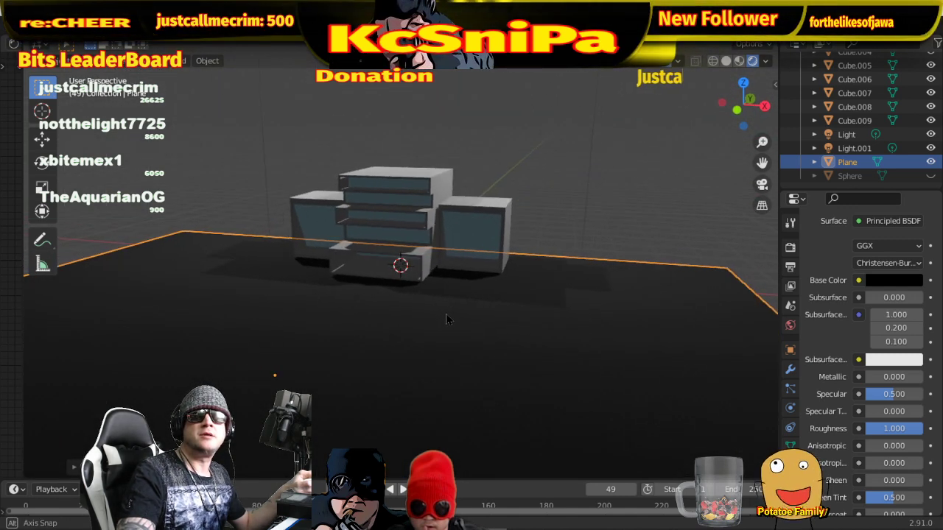
left_click(690, 175)
middle_click_drag(617, 235, 559, 272)
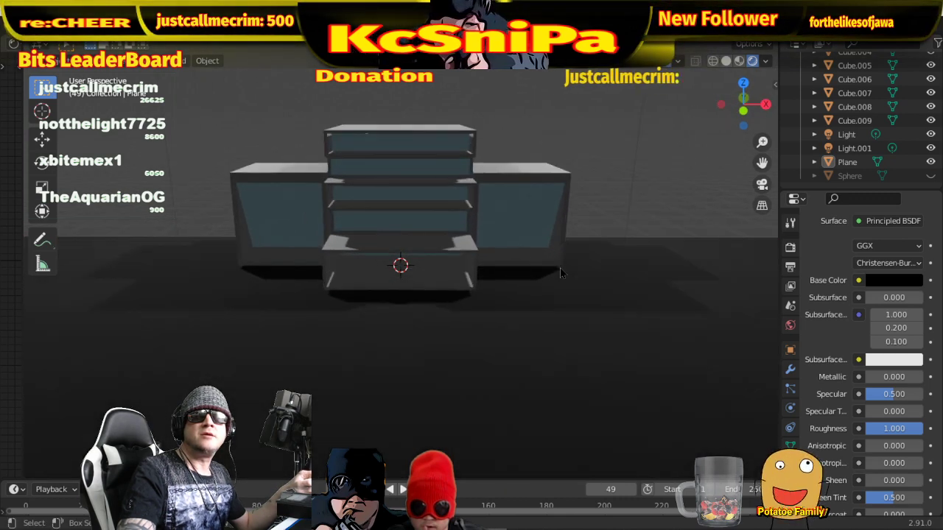
scroll(560, 272, "up", 1)
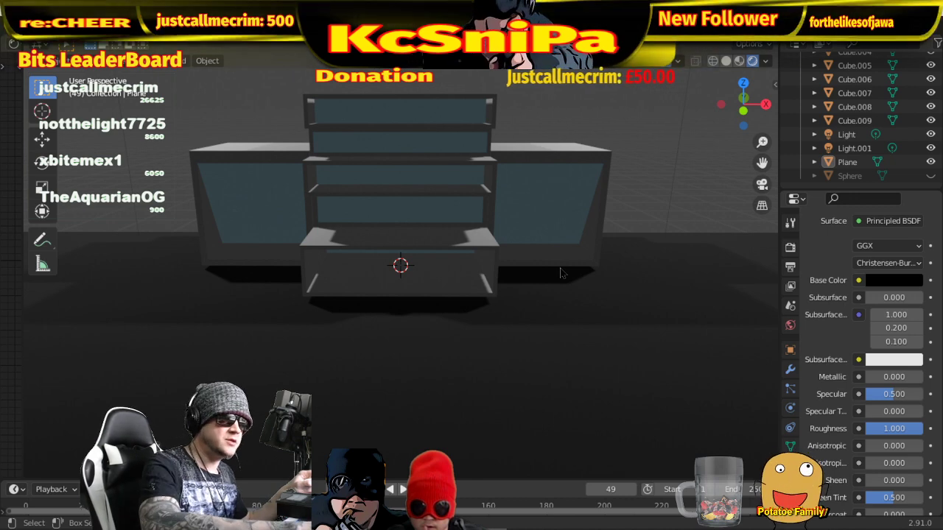
key("KP_7")
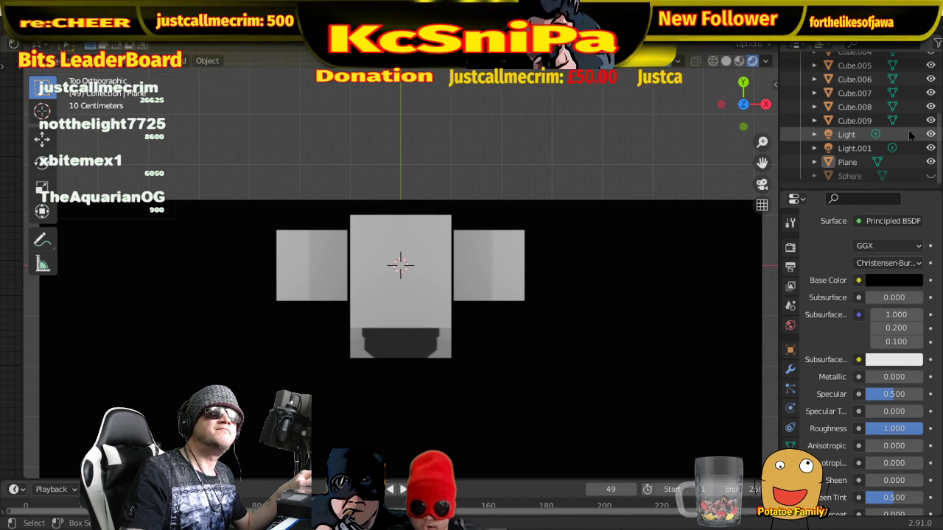
- Move Light and Light.001 along Y so each sits level with the cabinet
left_click(844, 135)
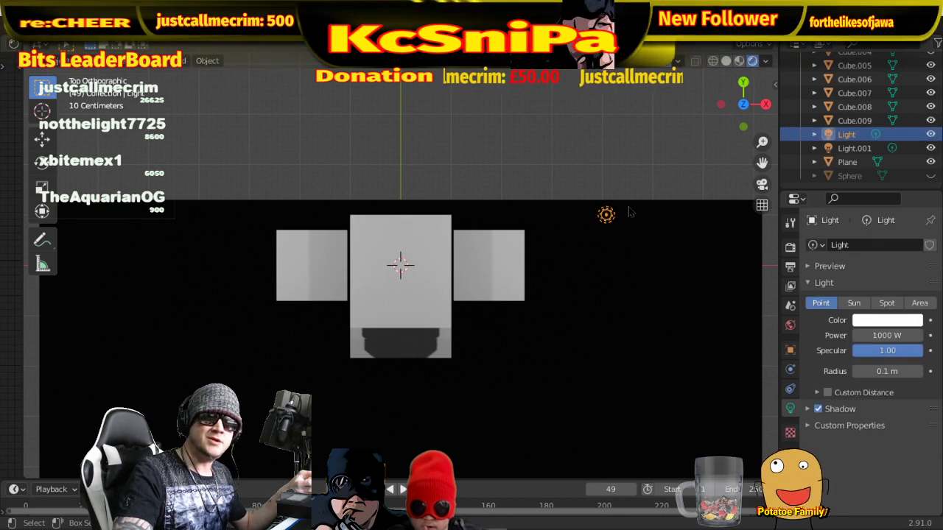
key("g")
key("y")
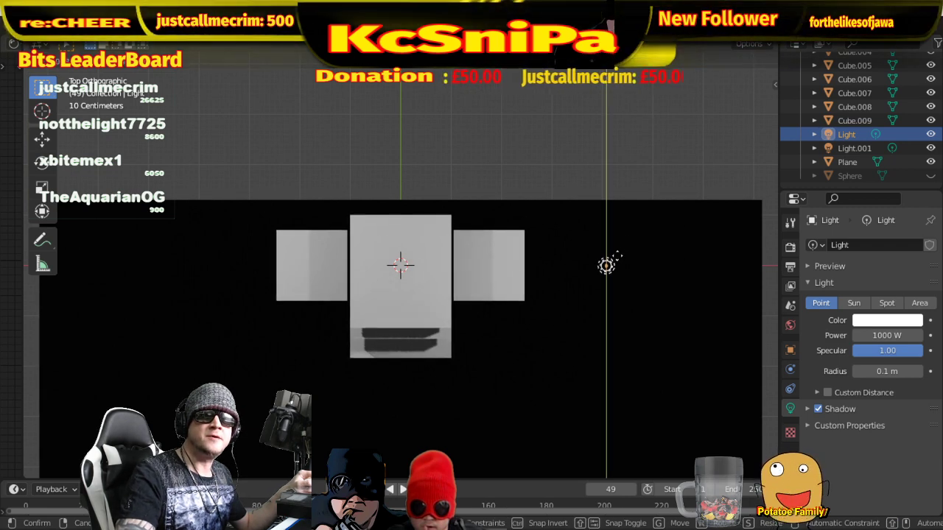
left_click(617, 259)
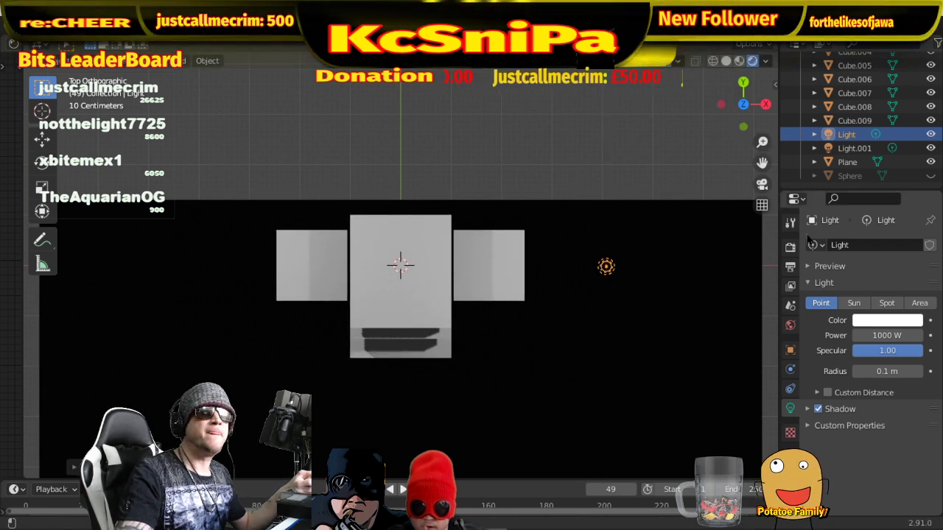
left_click(853, 148)
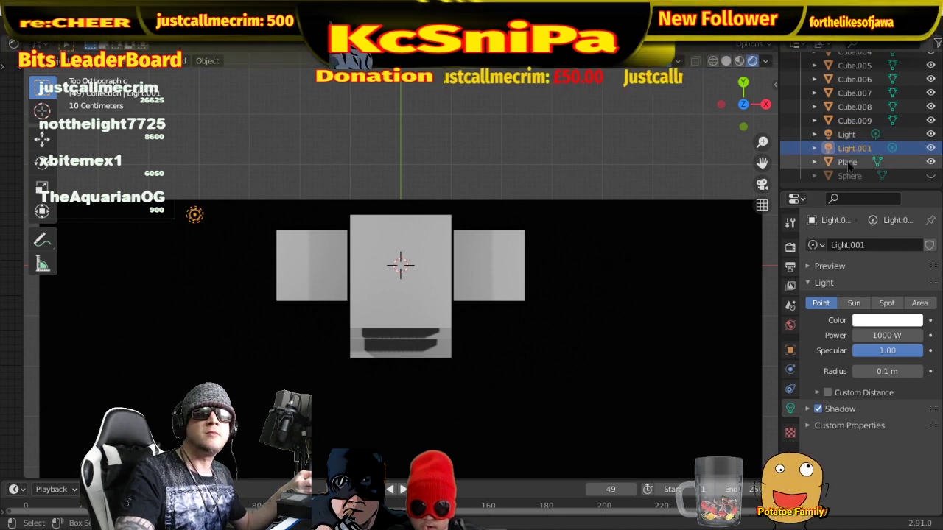
key("g")
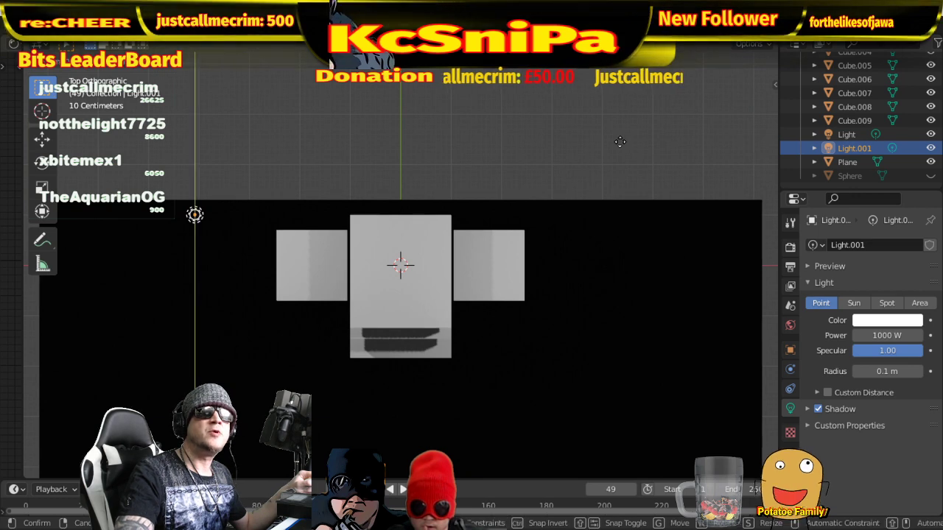
key("y")
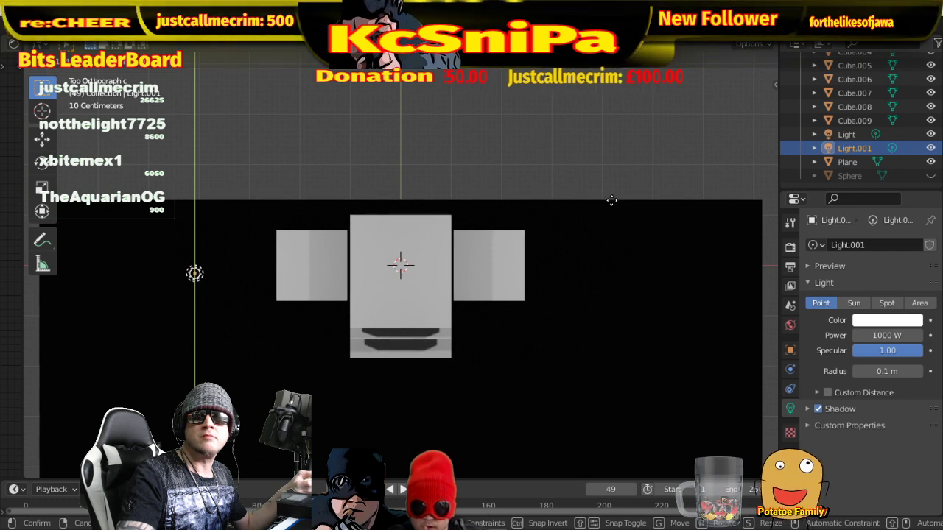
left_click(611, 200)
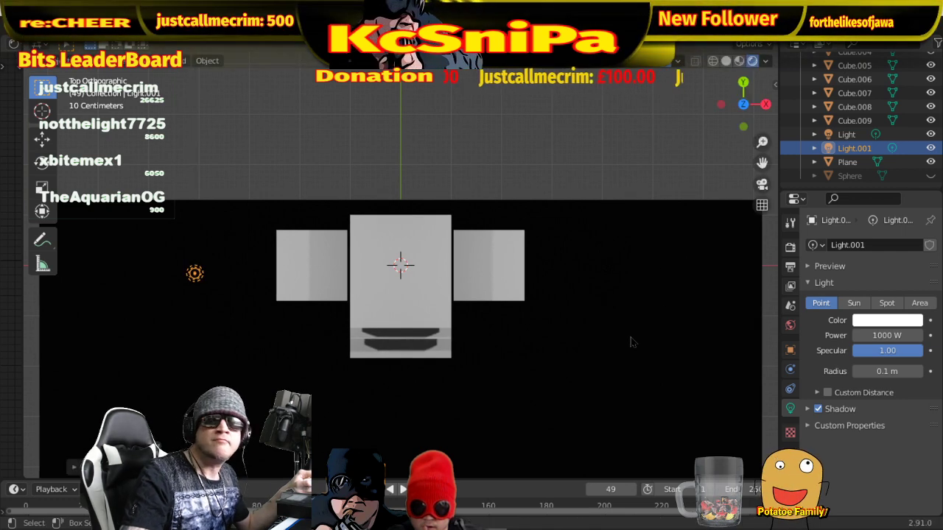
- Return the viewport to Solid shading and select the middle shelving block
middle_click_drag(630, 341, 513, 285)
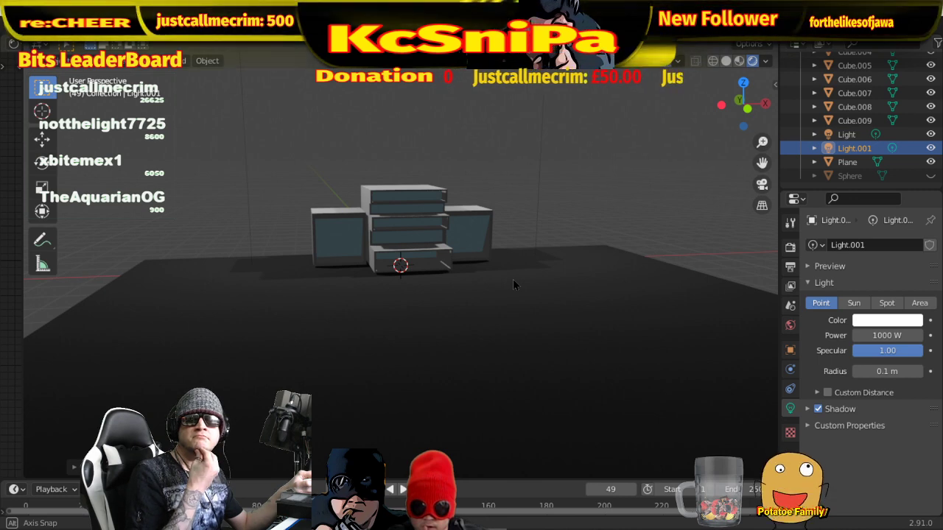
middle_click_drag(512, 279, 486, 265)
scroll(492, 251, "up", 4)
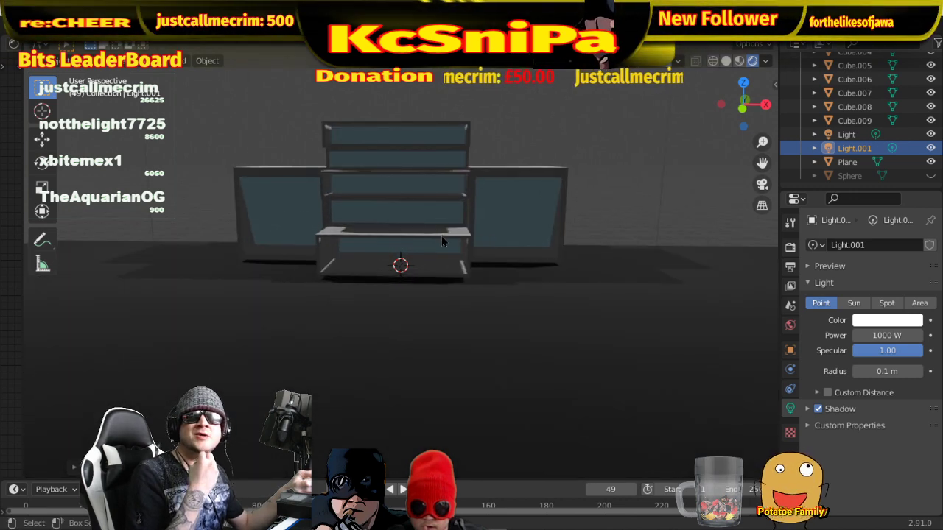
left_click(725, 62)
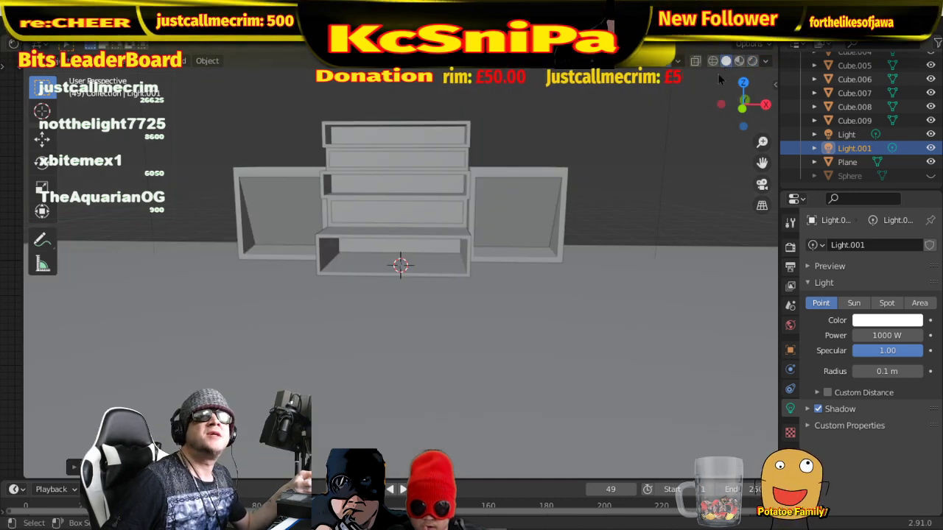
left_click(424, 238)
- In Edit Mode, add an edge loop across the lower shelf and slide it into place
middle_click_drag(424, 238, 484, 267)
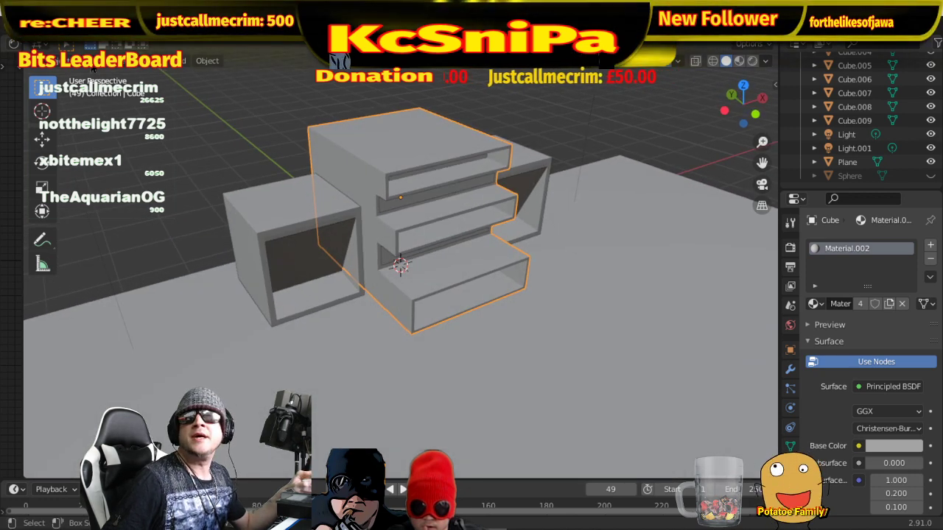
key("Tab")
middle_click_drag(581, 288, 464, 283)
scroll(449, 275, "up", 2)
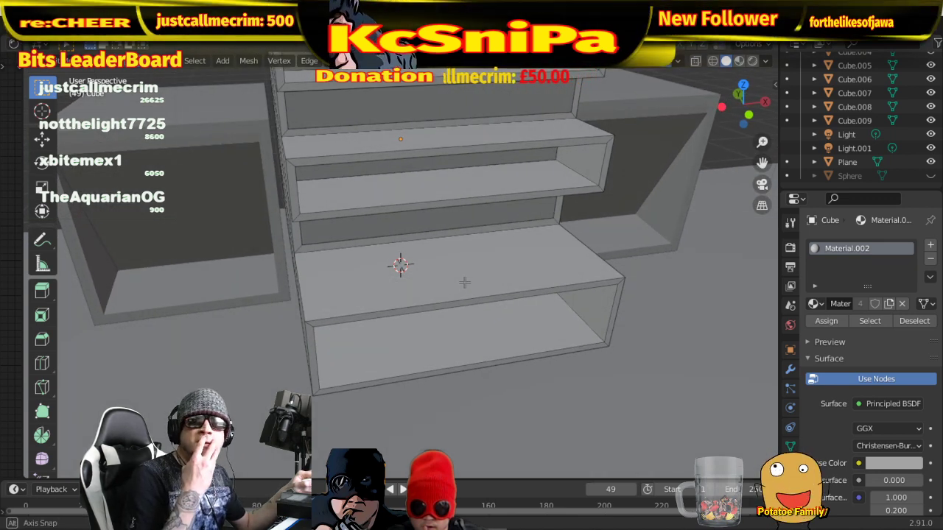
left_click(550, 271)
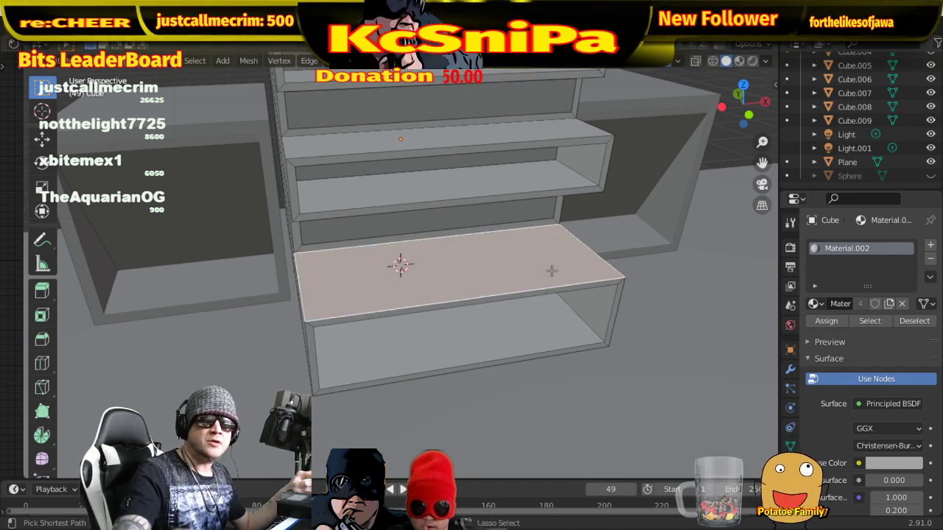
key("ctrl+r")
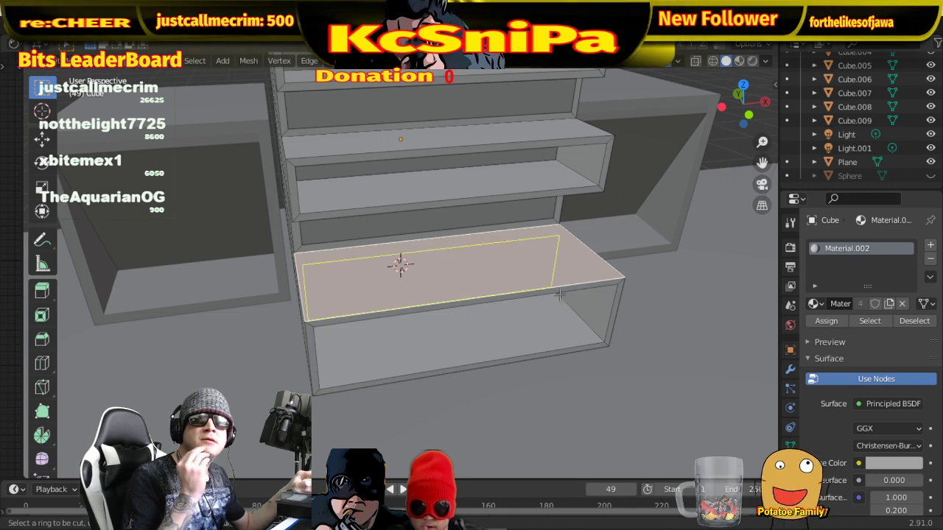
left_click(549, 315)
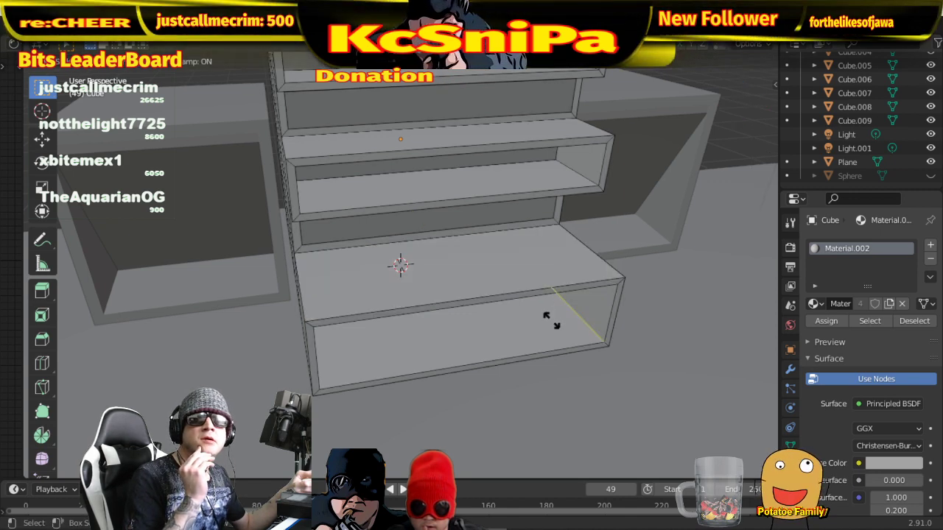
left_click(561, 360)
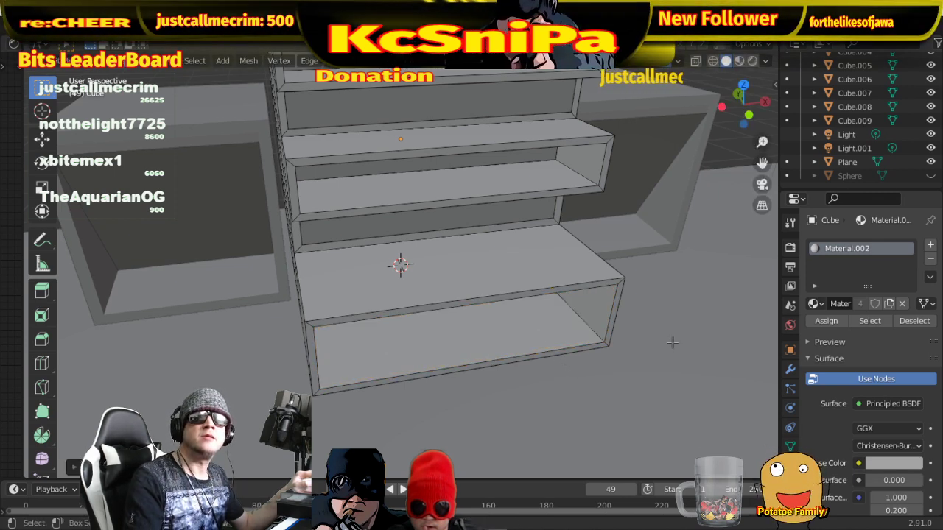
- Undo back to face selection on the lower shelf and zoom out to see the whole scene
middle_click_drag(672, 341, 615, 307)
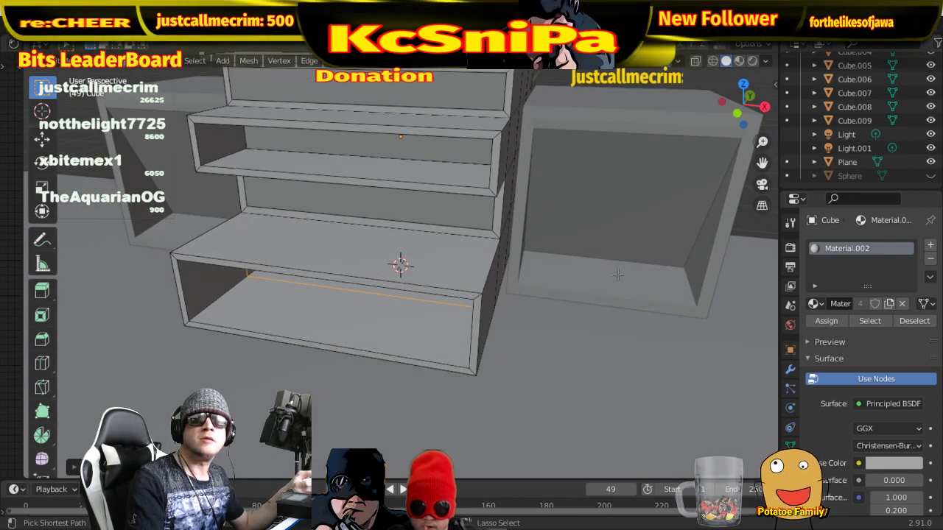
key("ctrl+z")
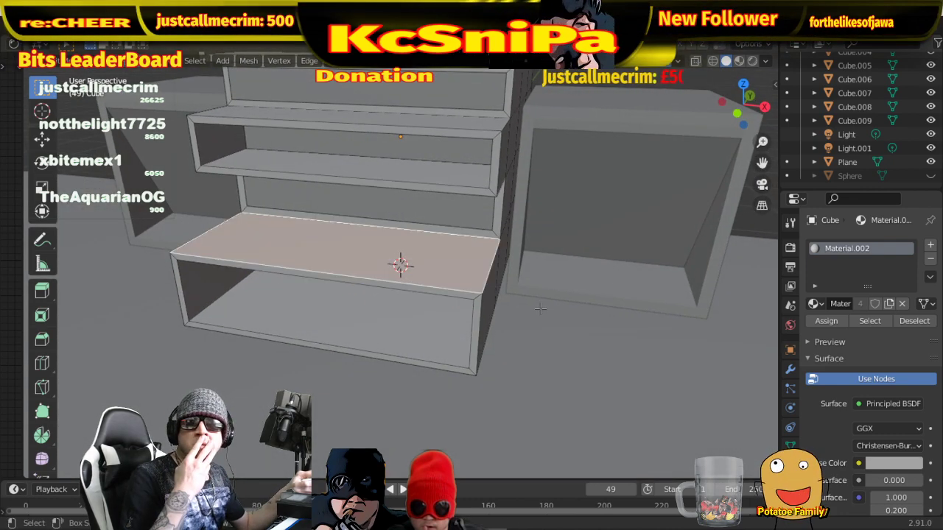
middle_click_drag(540, 309, 591, 280)
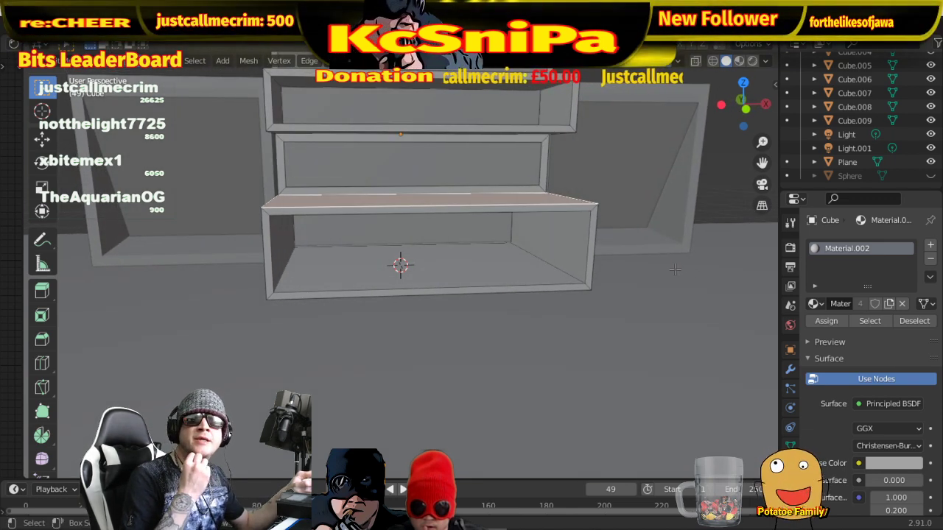
middle_click_drag(668, 271, 581, 271)
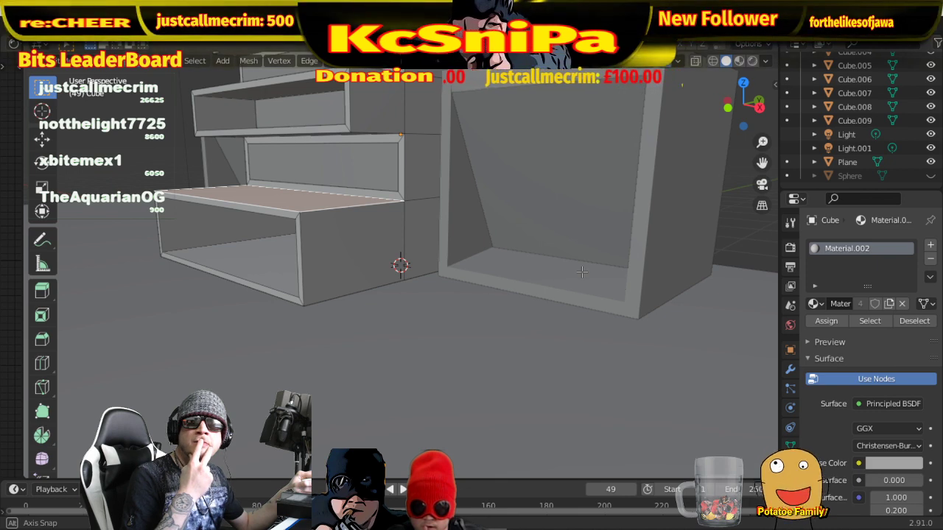
scroll(581, 271, "down", 10)
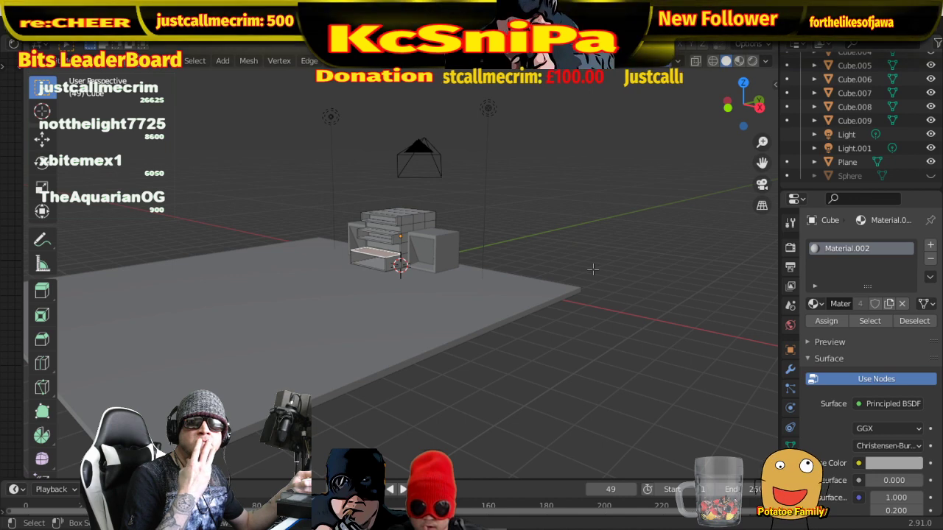
- Switch between Material Preview and Rendered shading while orbiting the cabinet
left_click(738, 62)
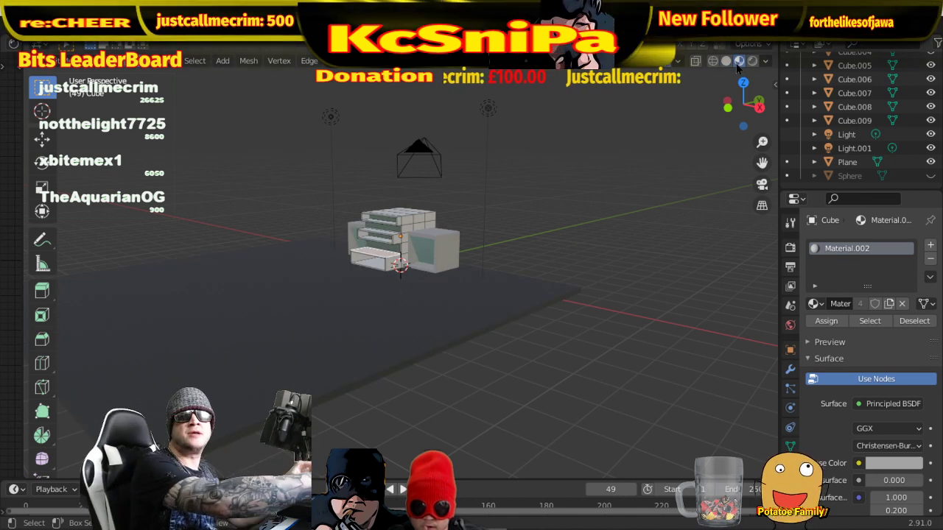
mouse_move(561, 274)
middle_mouse_down()
mouse_move(592, 264)
mouse_move(571, 274)
mouse_move(590, 274)
mouse_move(611, 247)
mouse_move(710, 245)
middle_mouse_up()
left_click(749, 63)
scroll(608, 247, "up", 2)
left_click(738, 61)
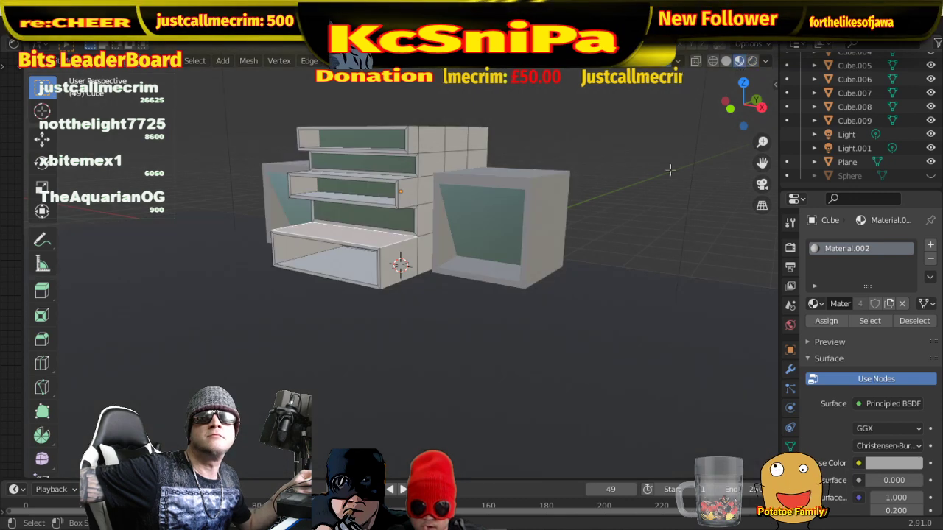
mouse_move(589, 206)
middle_mouse_down()
mouse_move(630, 201)
mouse_move(681, 213)
mouse_move(666, 210)
middle_mouse_up()
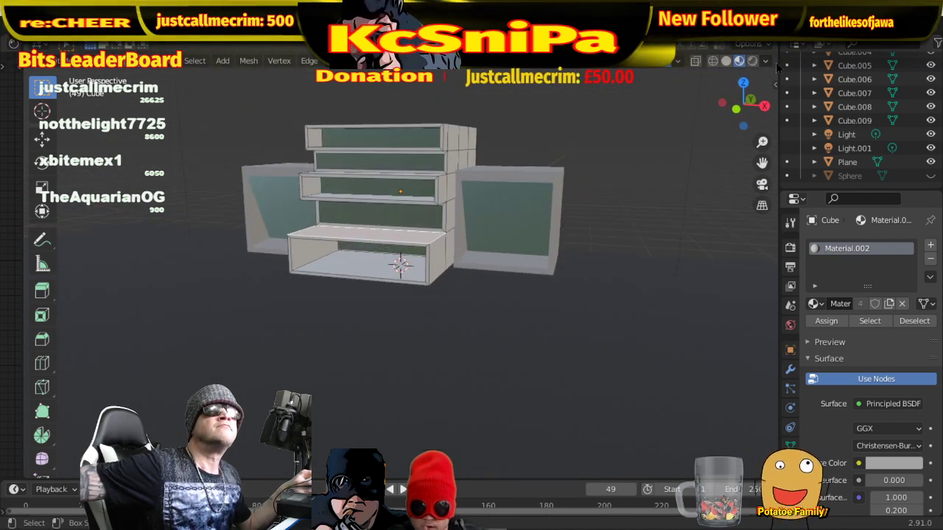
left_click(752, 60)
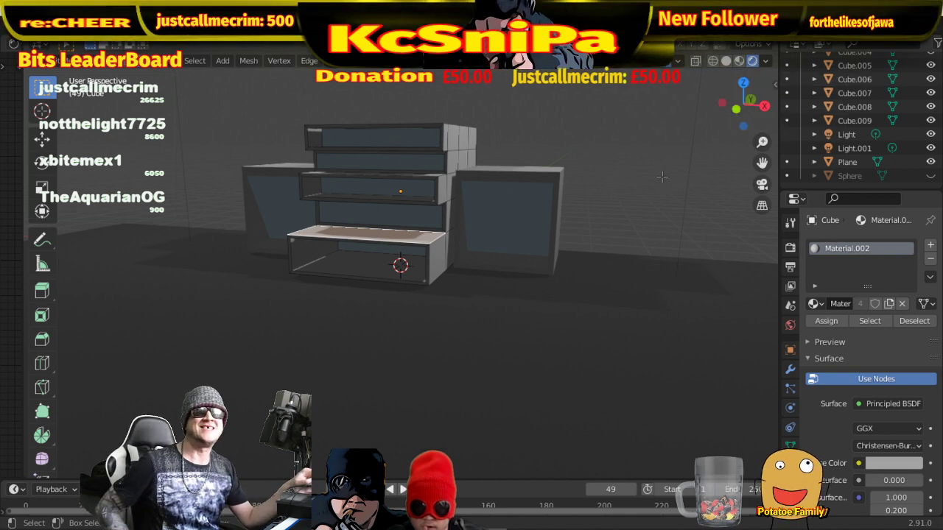
- Orbit down over the cubes to a close angled view of the lowest shelf
middle_click_drag(661, 177, 558, 260)
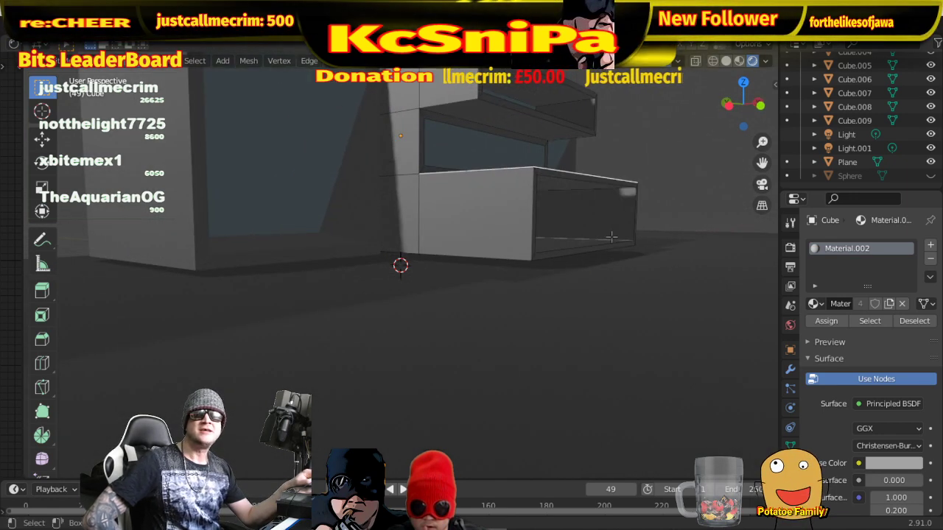
middle_click_drag(611, 237, 579, 230)
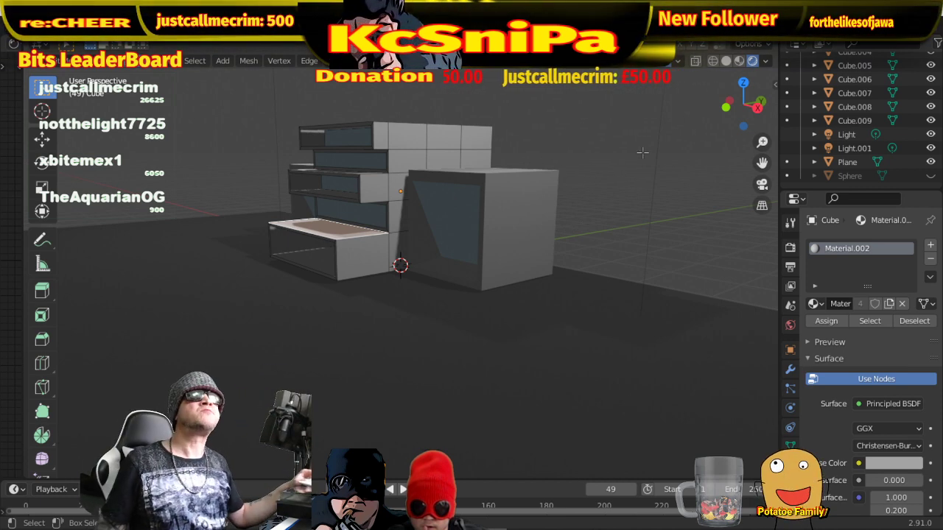
- Switch to Material Preview shading and orbit to a raised front view of the cabinet
left_click(739, 61)
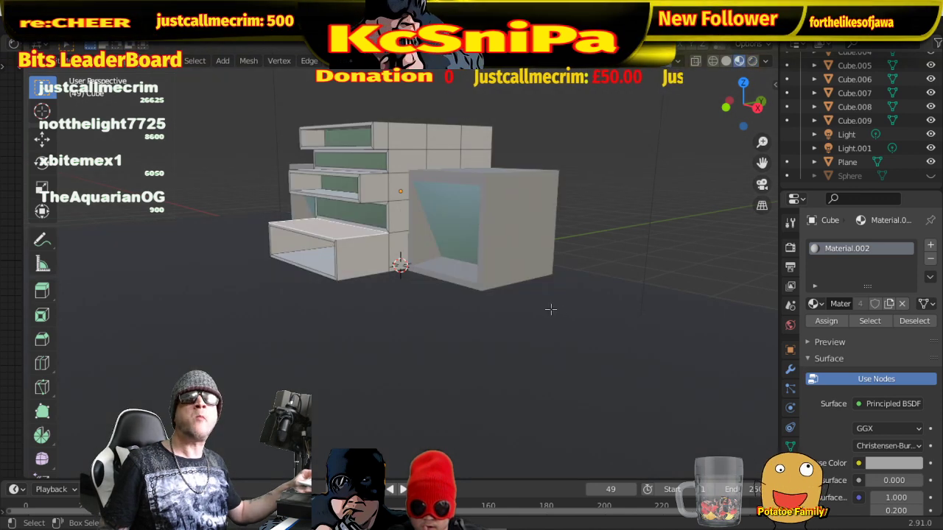
middle_click_drag(547, 309, 644, 312, "alt")
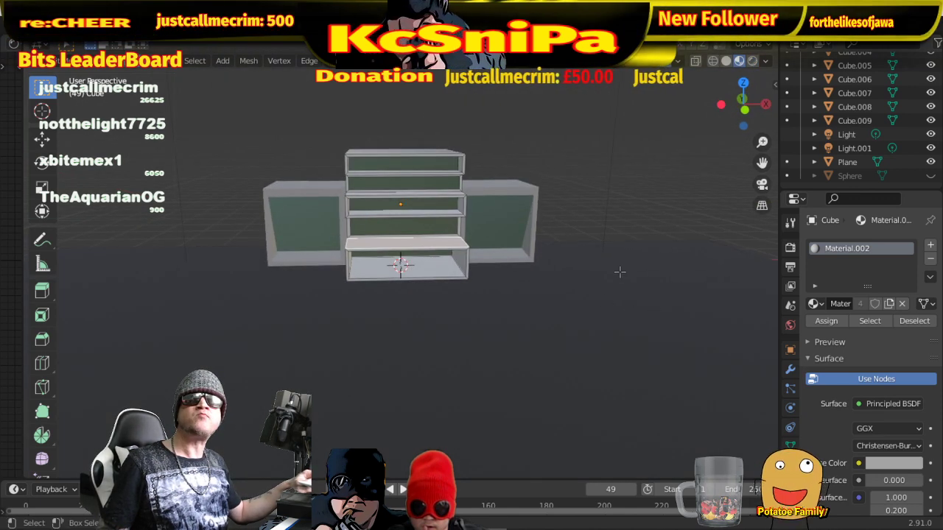
middle_click_drag(603, 290, 555, 288)
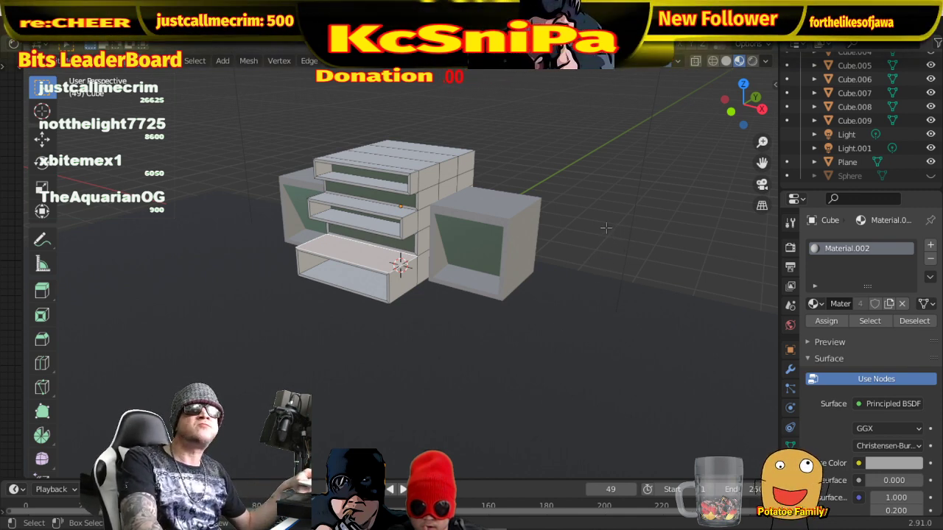
- Select only the bottom drawer's front top edge, replacing the earlier face selection
middle_click_drag(605, 228, 270, 128)
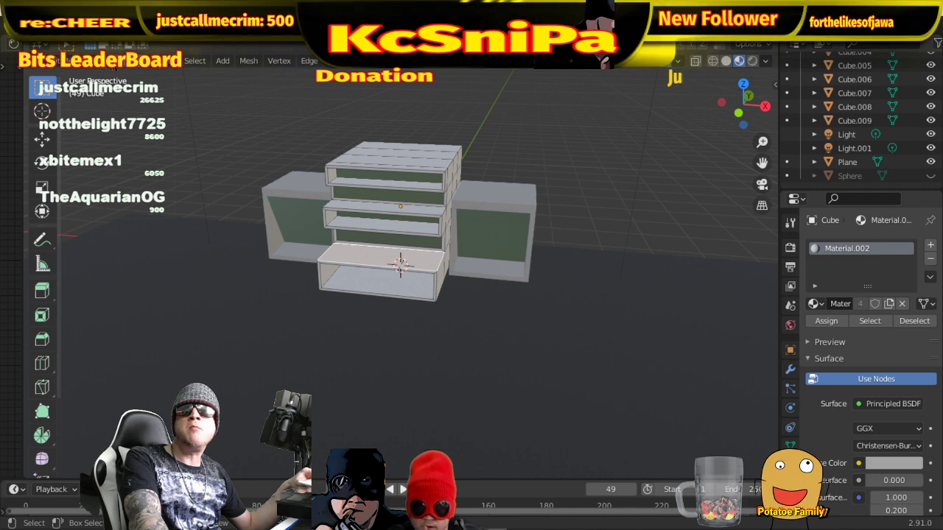
left_click(419, 283)
middle_click_drag(433, 291, 455, 233)
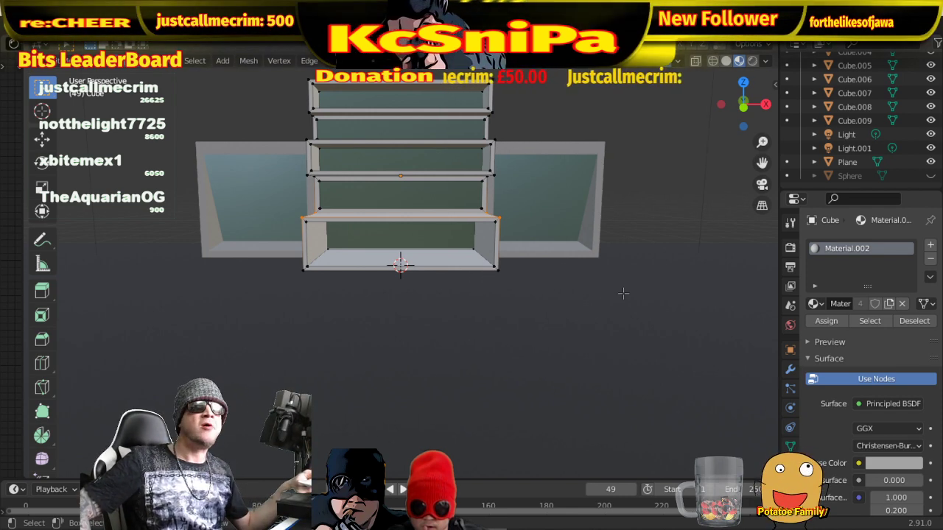
middle_click_drag(649, 249, 646, 267)
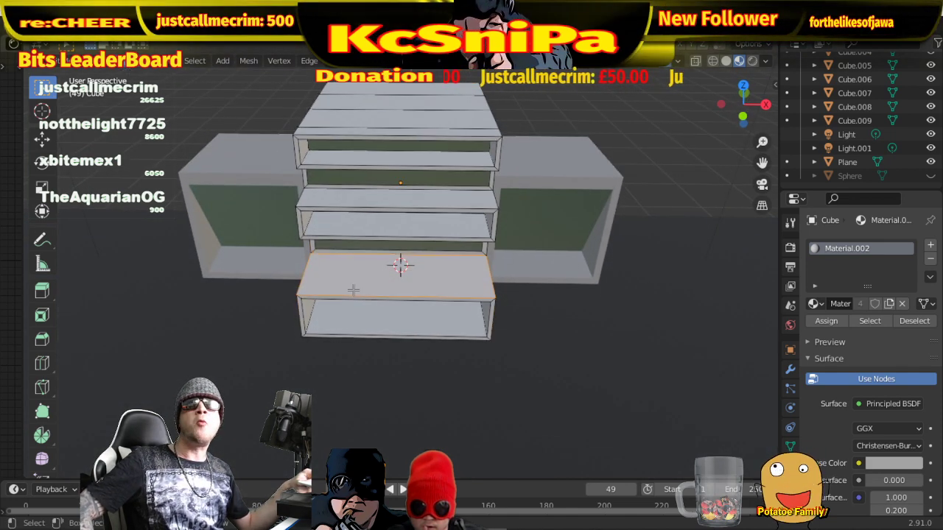
middle_click_drag(526, 276, 593, 267)
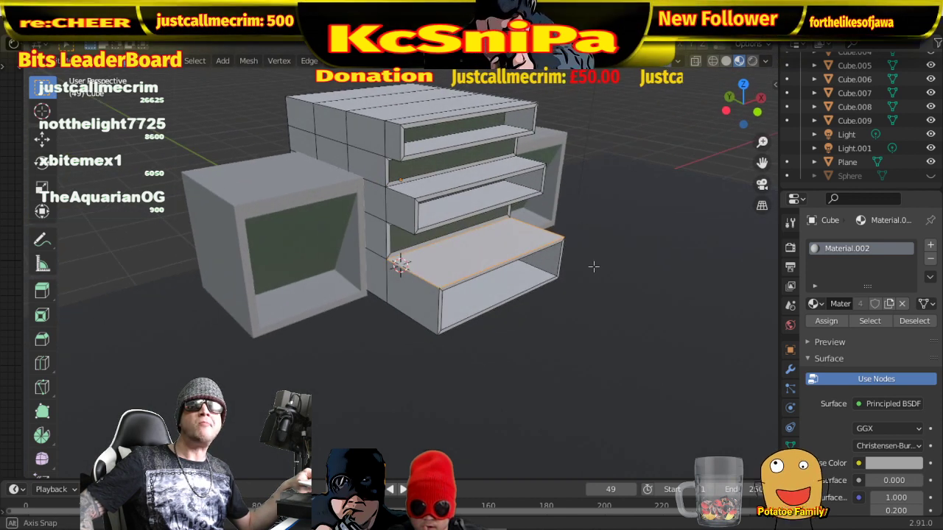
left_click(546, 278)
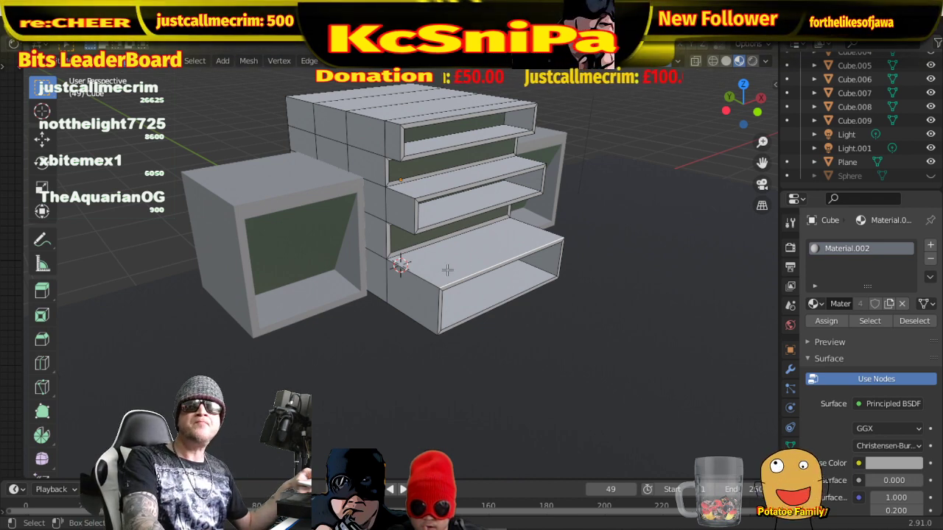
left_click(425, 277)
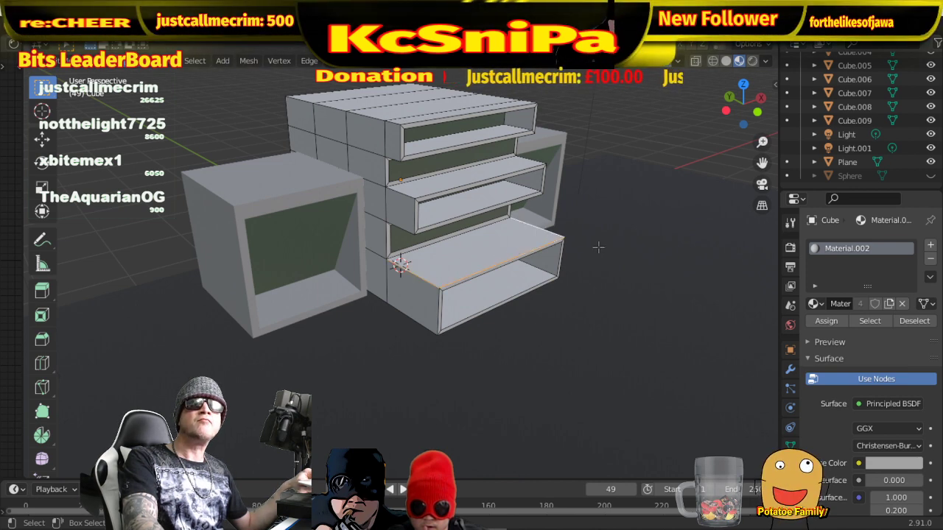
mouse_move(598, 247)
middle_mouse_down()
mouse_move(606, 248)
mouse_move(451, 241)
middle_mouse_up()
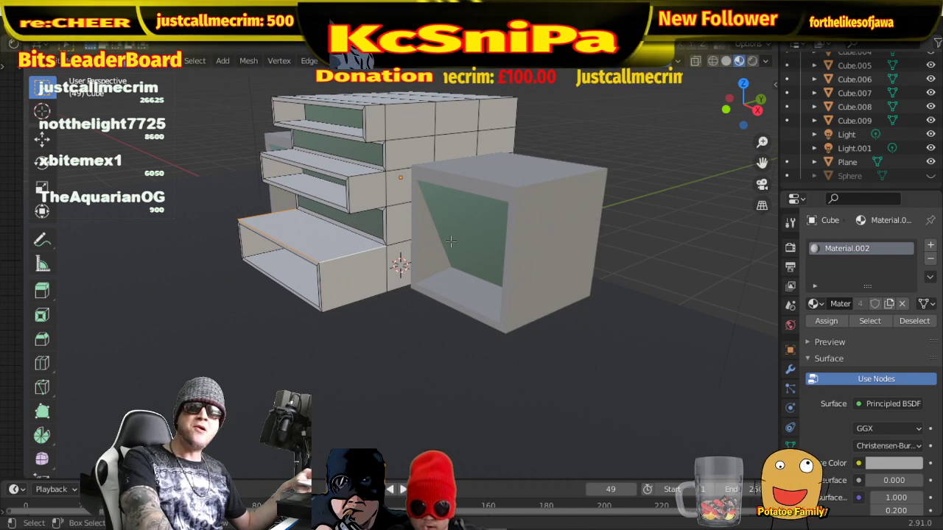
- Move the selected shelf edge vertically along Z to its new height
key("KP_1")
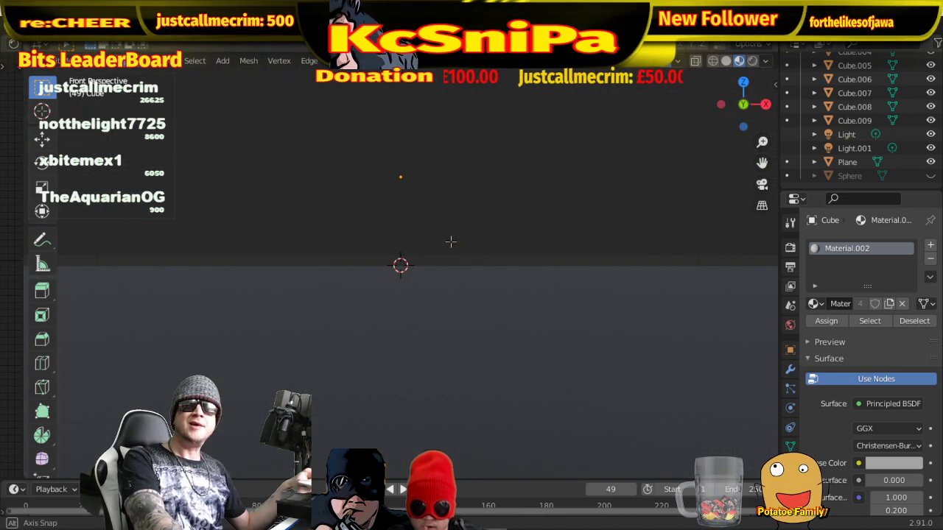
middle_click_drag(450, 241, 455, 250)
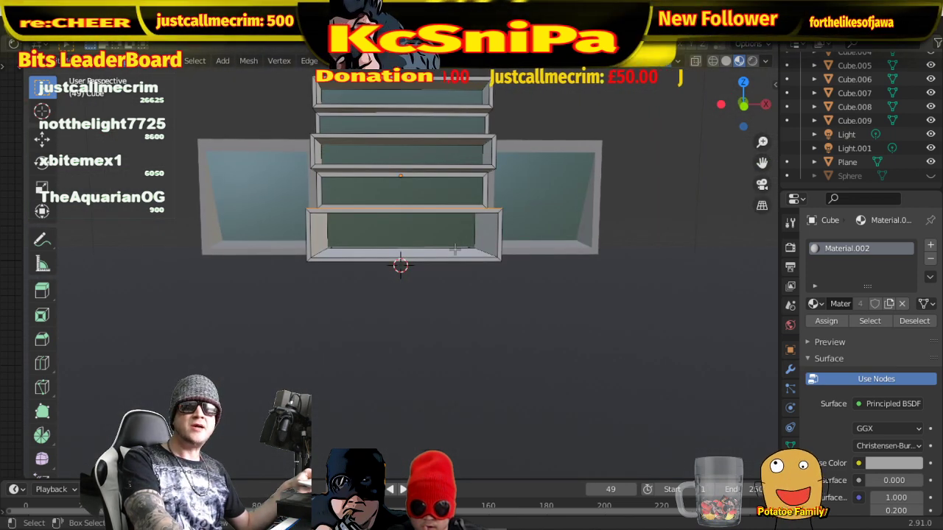
key("g")
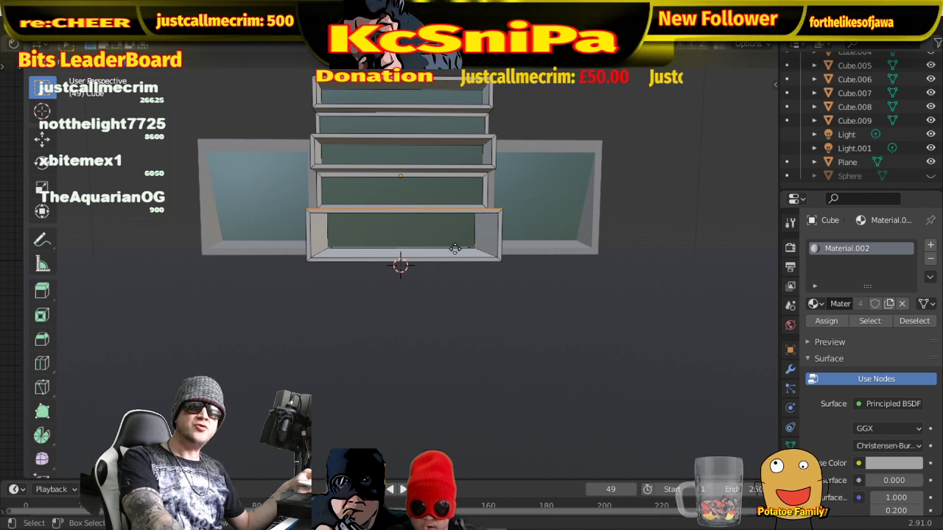
key("y")
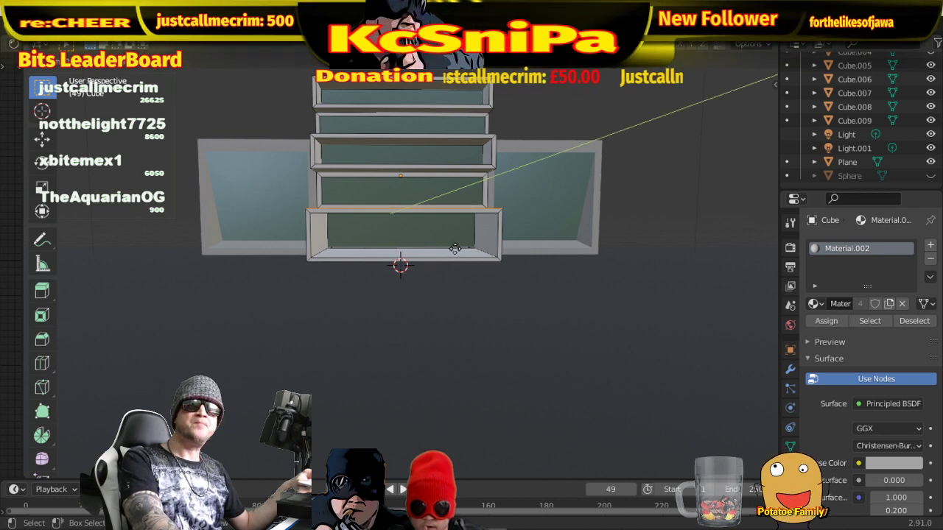
key("Escape")
key("g")
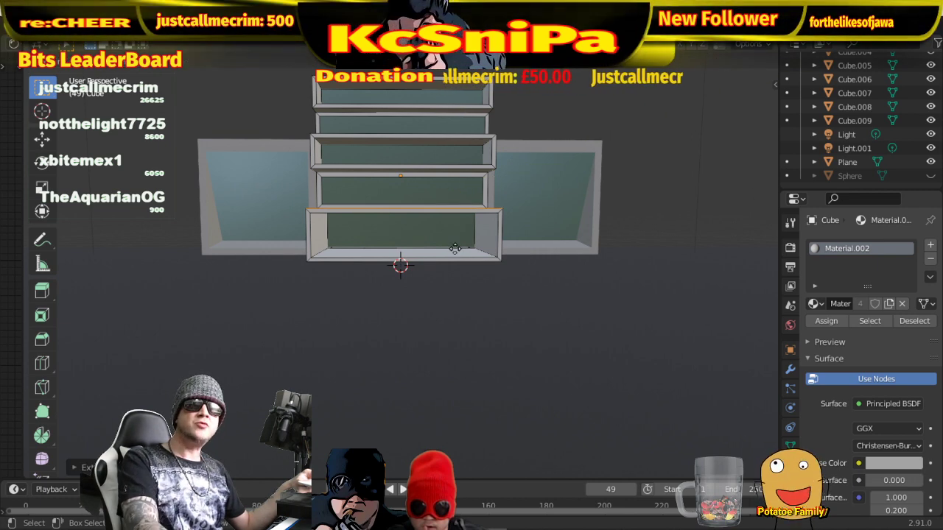
key("z")
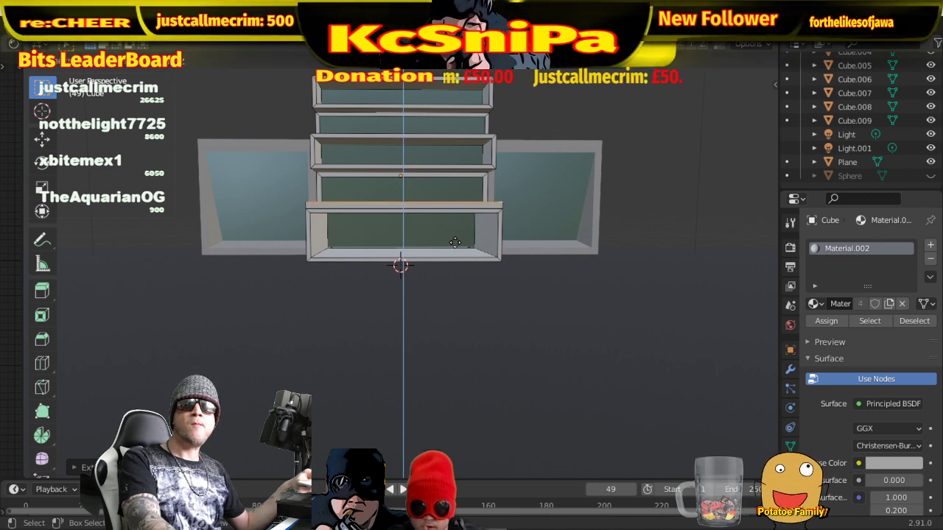
left_click(455, 240)
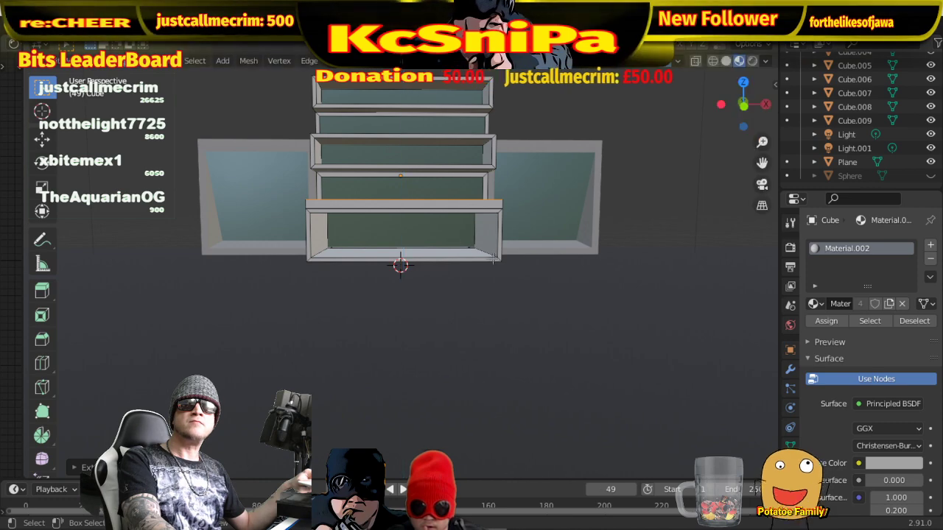
middle_click_drag(455, 240, 534, 341)
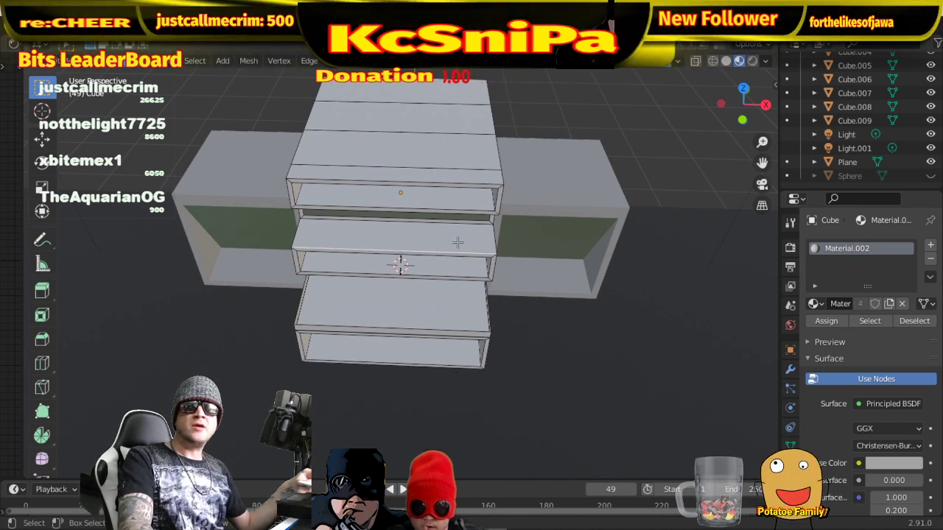
- Move the middle shelf's front edge vertically along Z to even the spacing
middle_click_drag(498, 239, 403, 296)
left_click(381, 296)
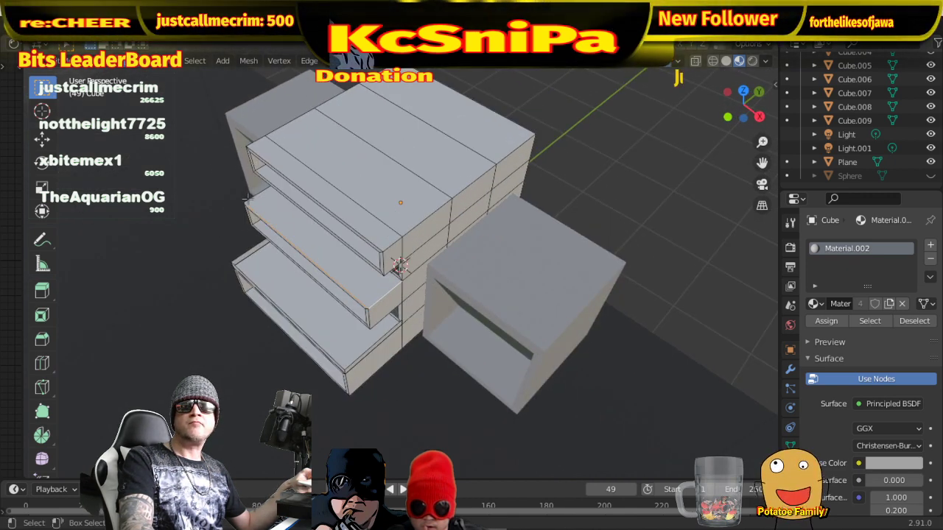
middle_click_drag(336, 251, 424, 202)
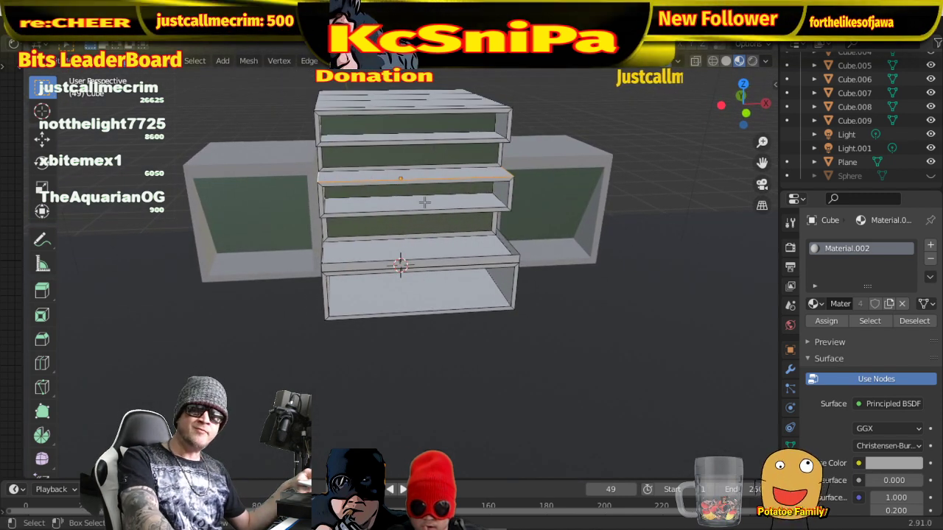
key("g")
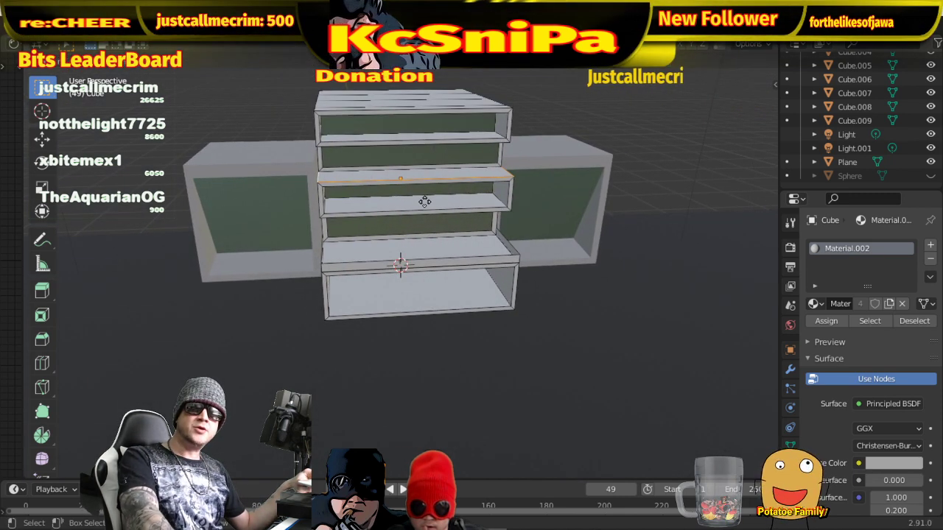
key("z")
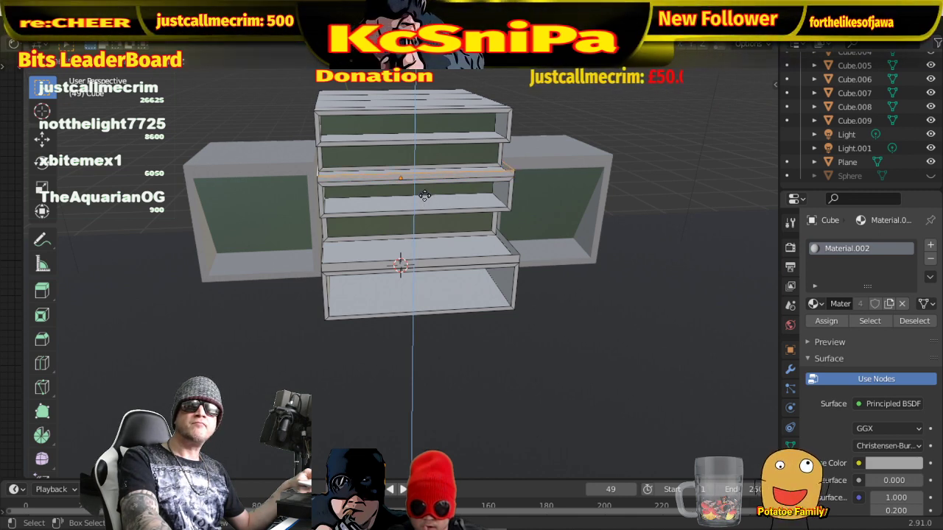
left_click(424, 195)
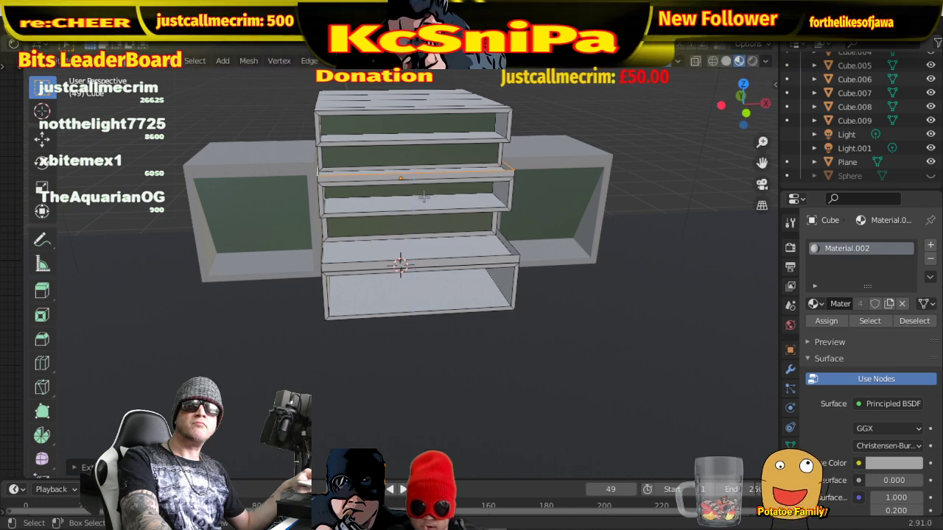
middle_click_drag(442, 236, 427, 258)
- Select the top shelf's front top edge
middle_click_drag(512, 164, 480, 173)
left_click(459, 177)
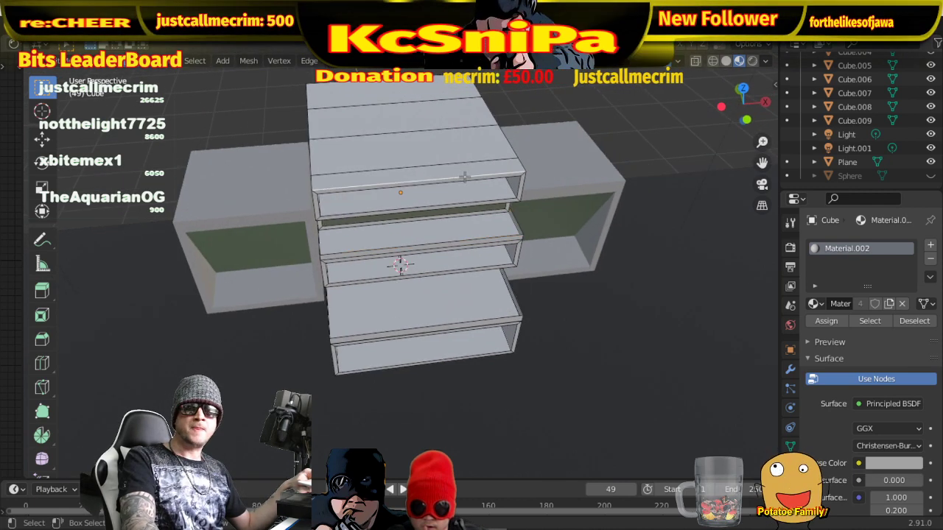
middle_click_drag(357, 182, 420, 244)
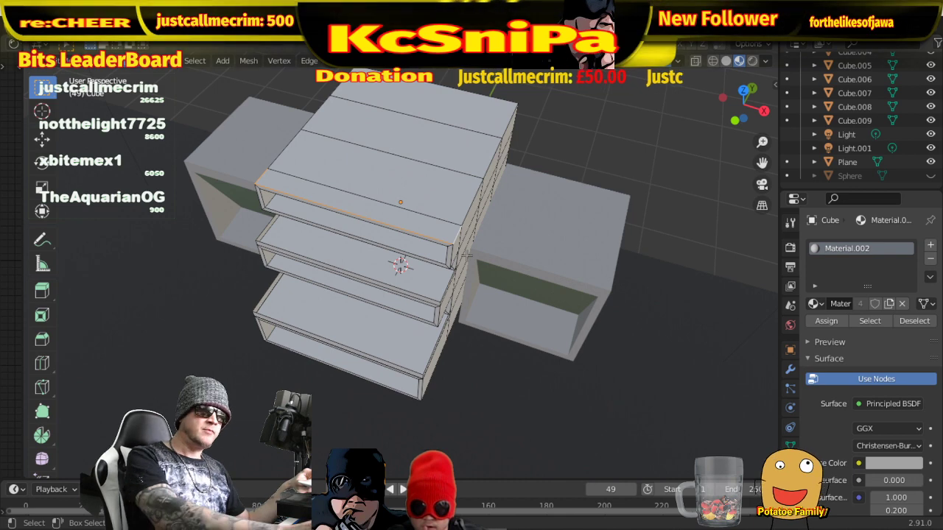
- Raise the top shelf's front edge slightly along Z in front orthographic view
key("KP_1")
key("ctrl+grave")
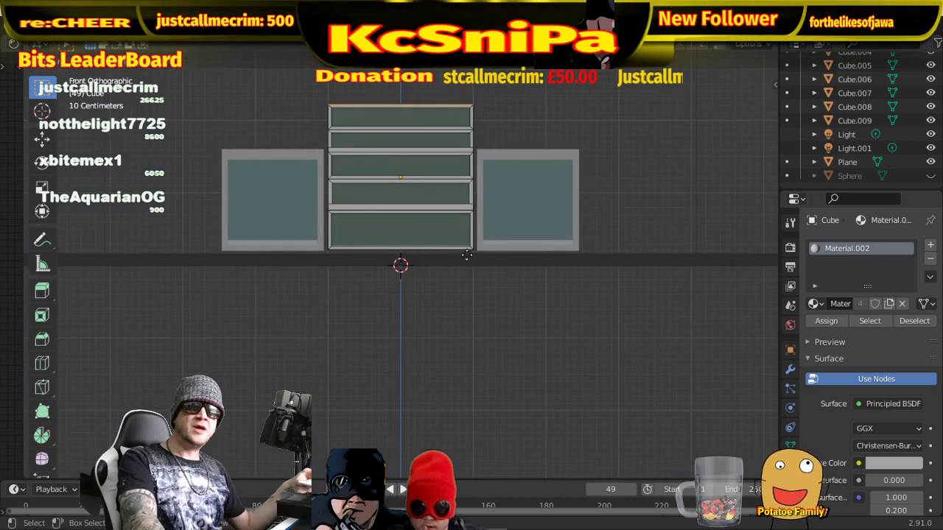
key("alt+z")
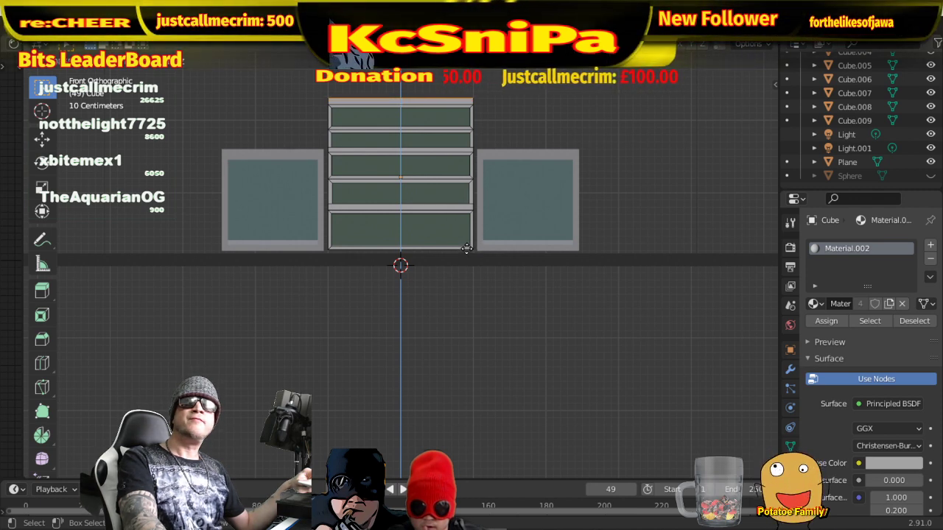
left_click(466, 248)
key("ctrl+grave")
middle_click_drag(466, 248, 420, 278)
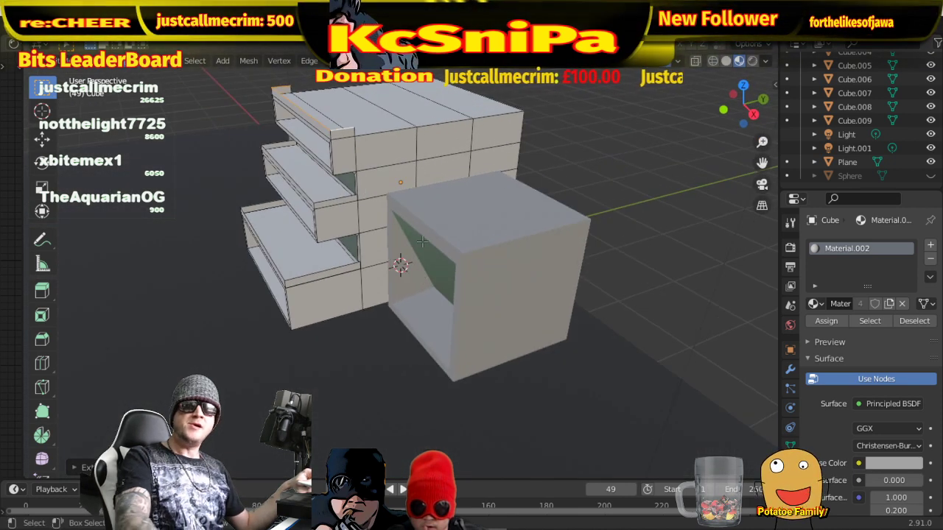
middle_click_drag(442, 209, 425, 189)
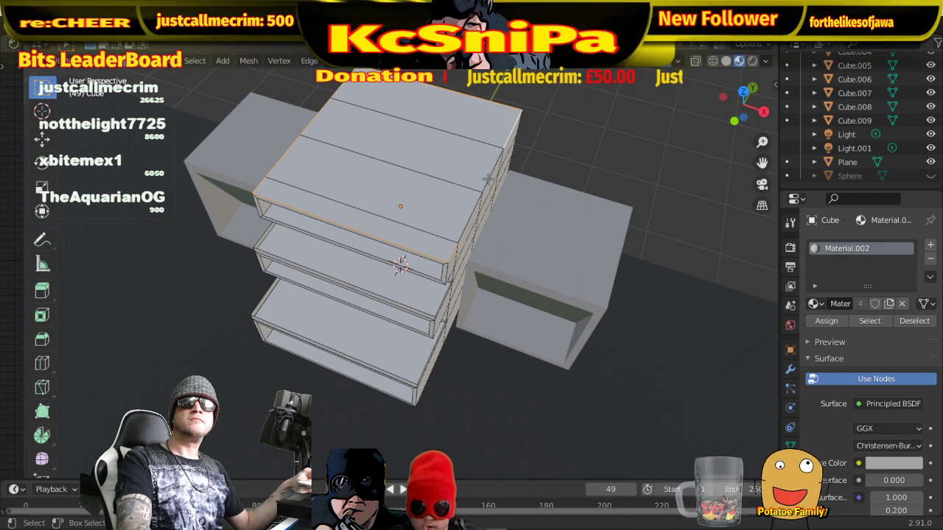
middle_click_drag(469, 218, 480, 178)
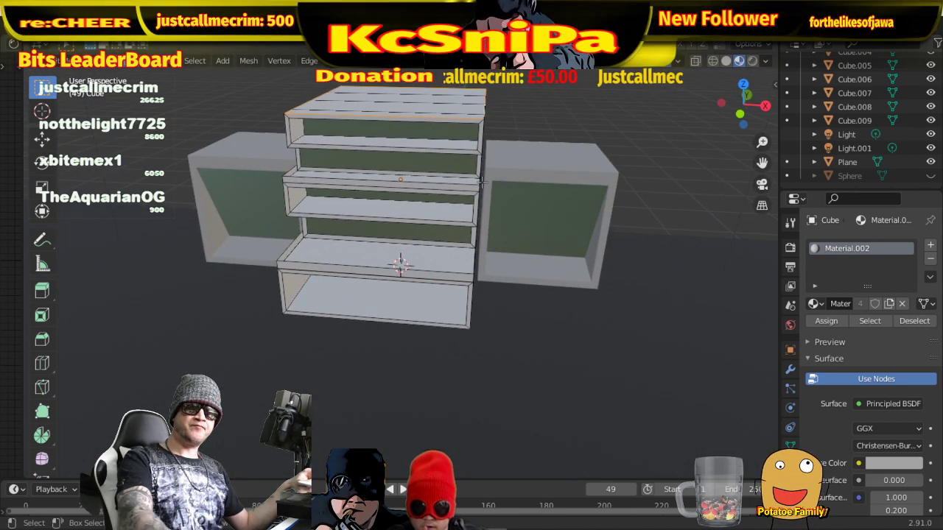
key("g")
key("z")
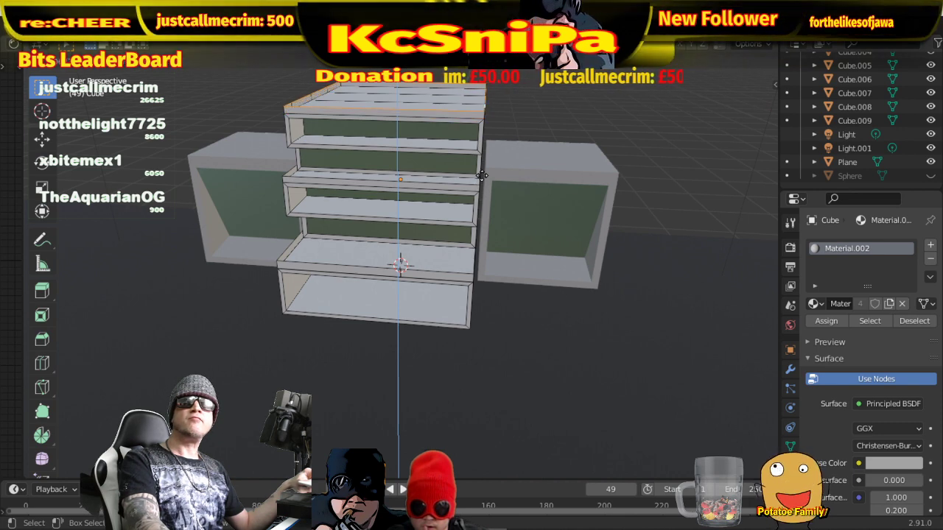
left_click(480, 174)
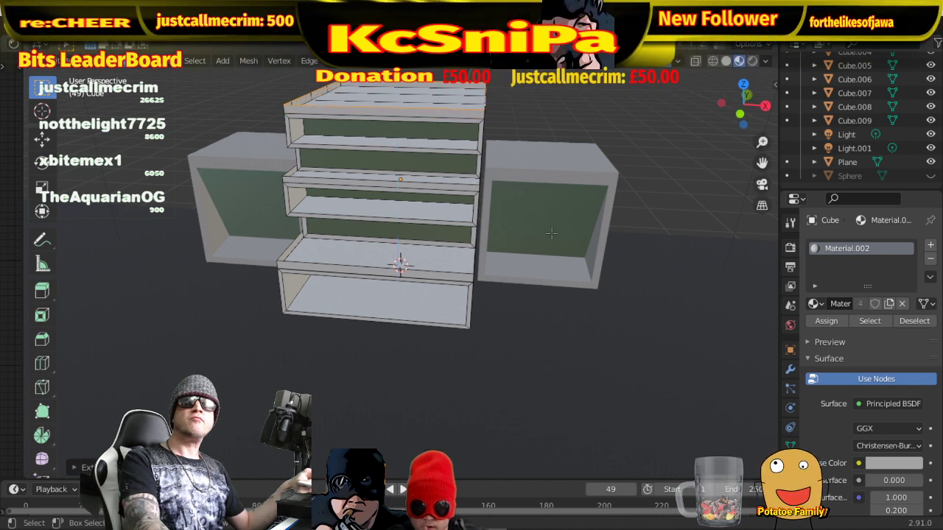
middle_click_drag(551, 233, 446, 279)
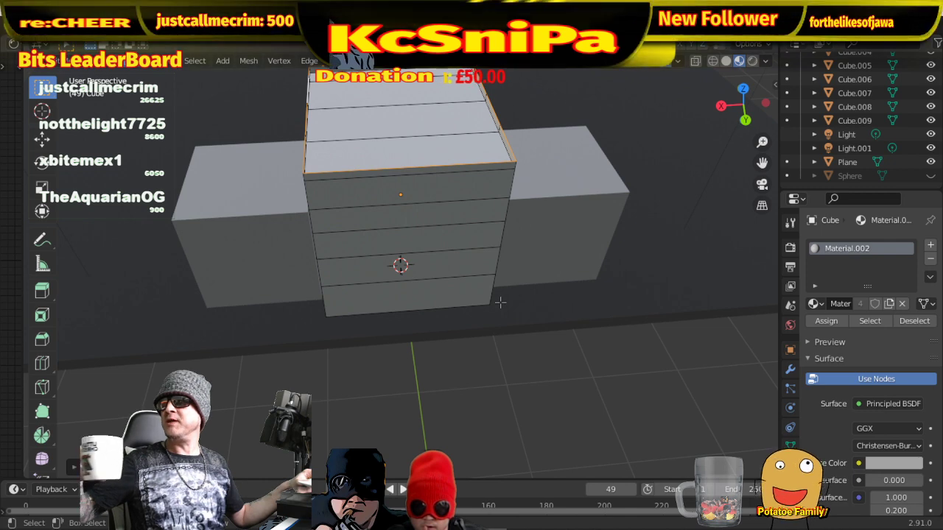
middle_click_drag(492, 301, 626, 260)
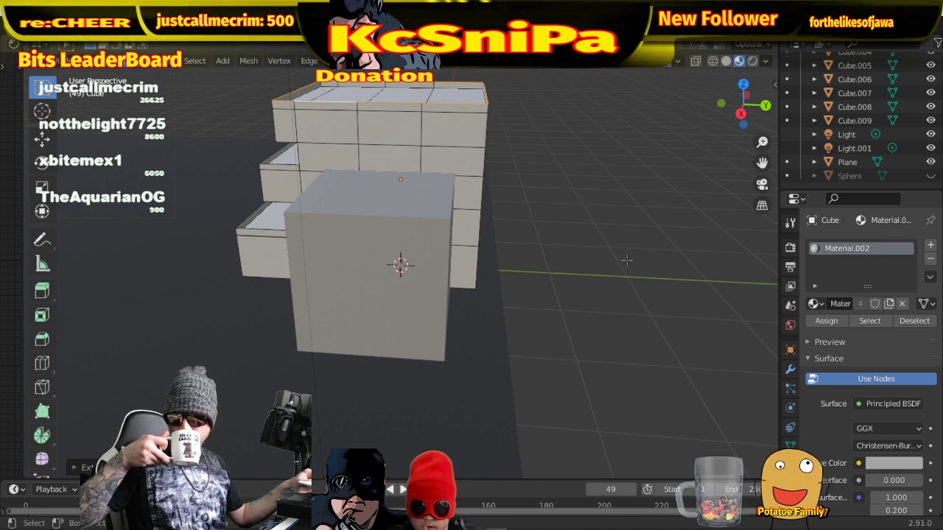
middle_click_drag(625, 260, 626, 260)
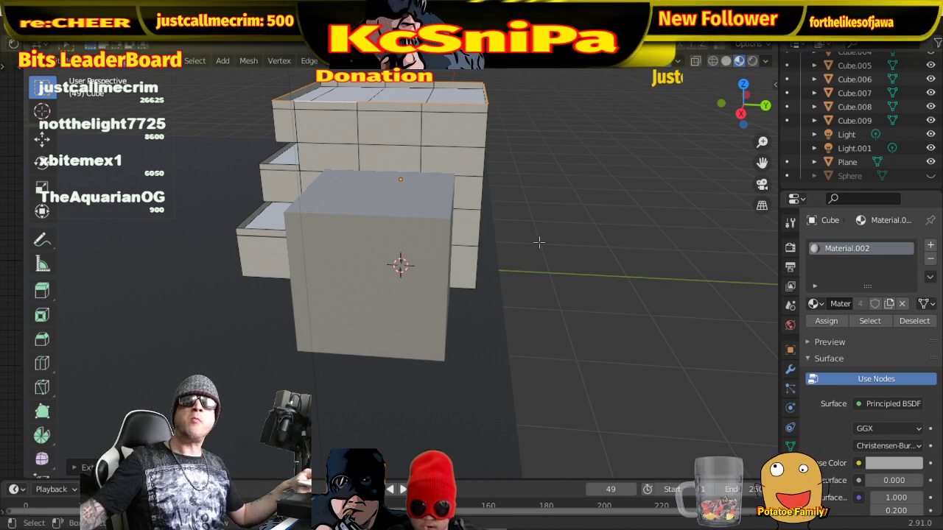
middle_click_drag(538, 242, 677, 303)
scroll(638, 287, "up", 3)
middle_click_drag(614, 226, 518, 129)
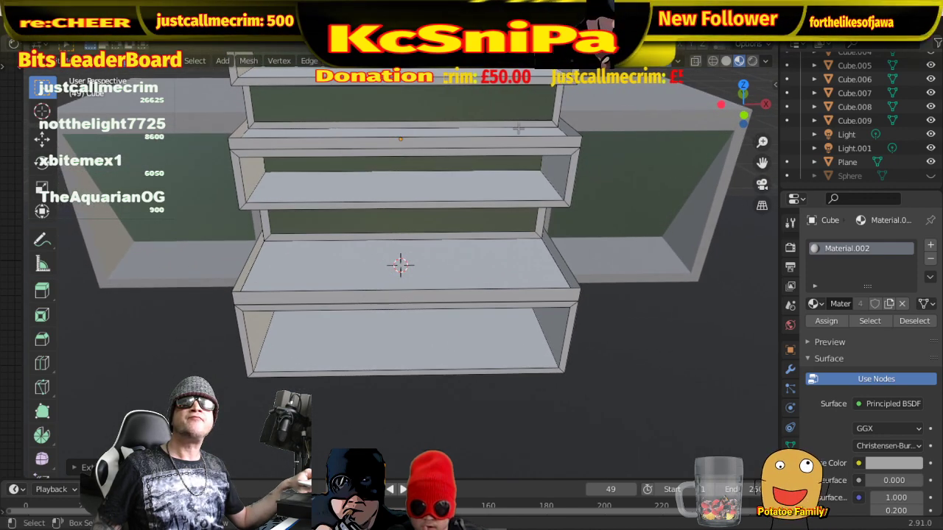
middle_click_drag(593, 214, 610, 225)
scroll(527, 222, "down", 5)
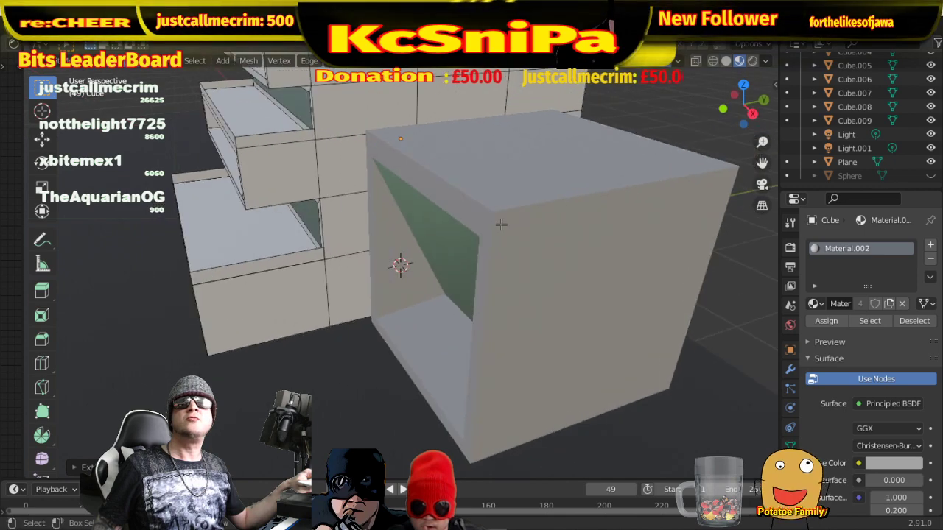
middle_click_drag(436, 211, 534, 195)
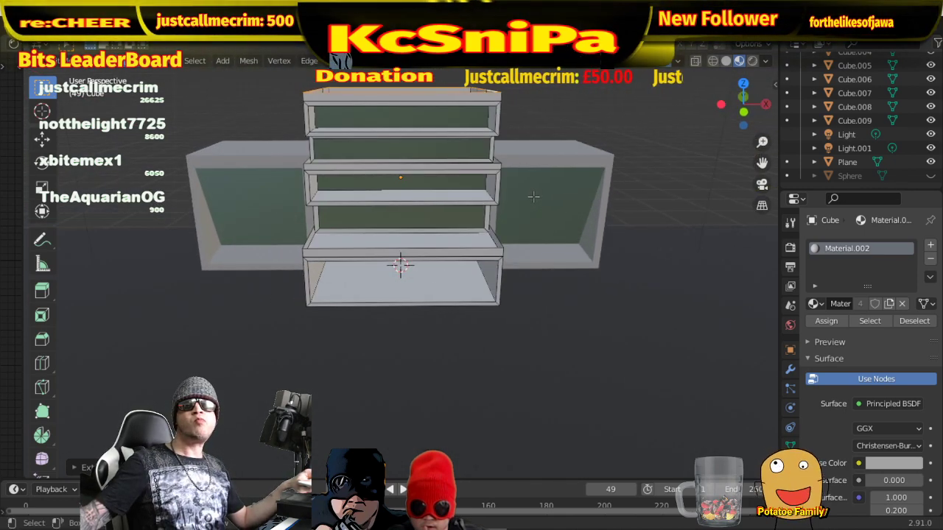
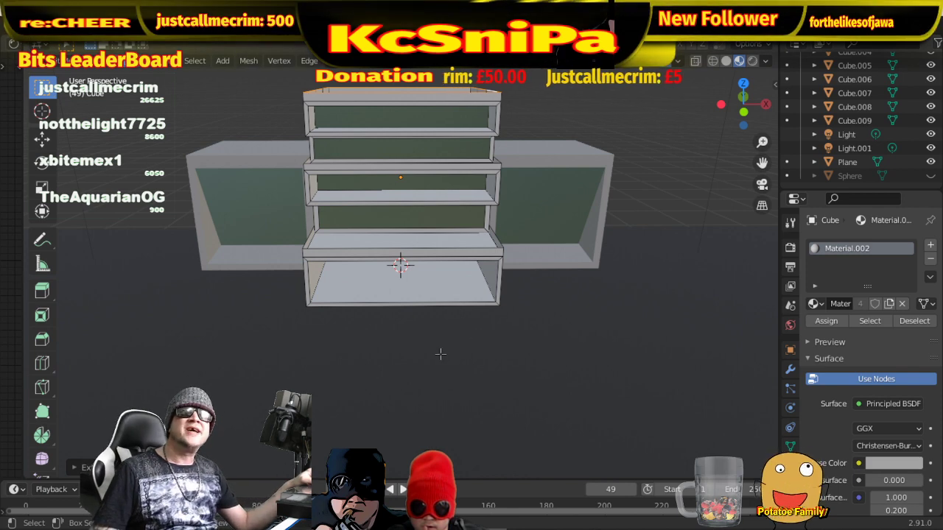
- Shift-select the front rim strips of the bottom, middle and top shelves in Edit Mode
middle_click_drag(493, 321, 564, 303)
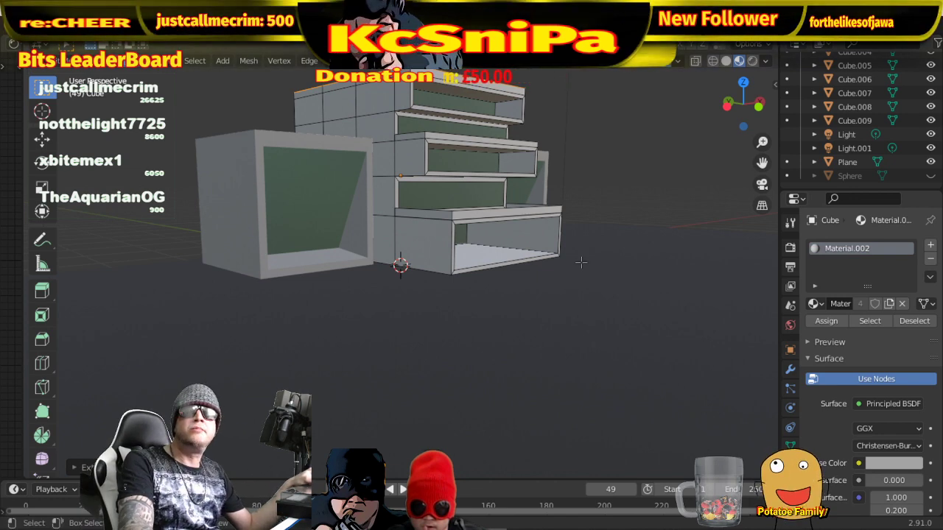
middle_click_drag(581, 262, 572, 262)
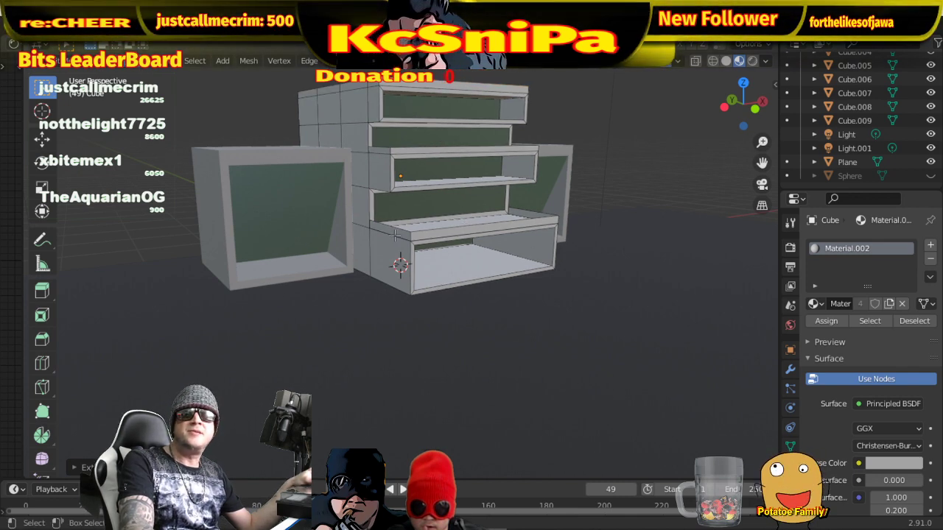
left_click(441, 232)
left_click(530, 213, "shift")
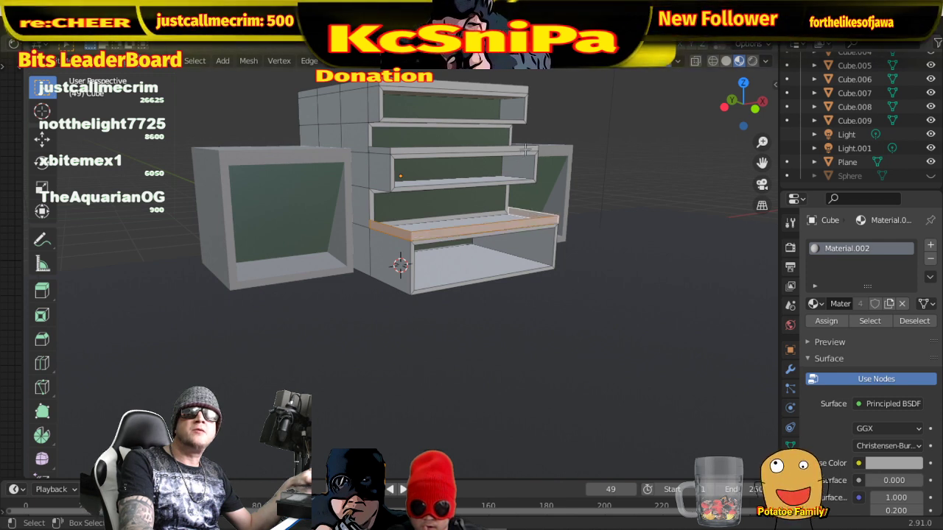
left_click(526, 147, "shift")
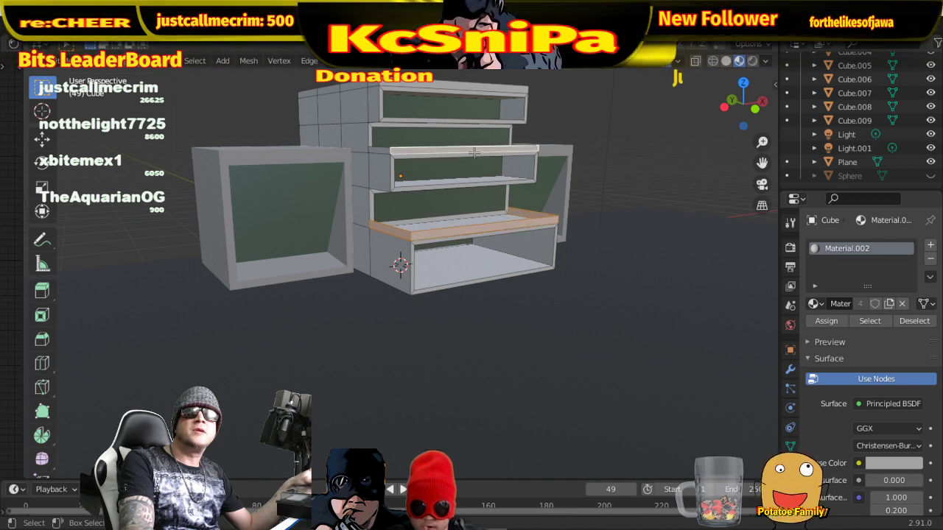
left_click(381, 150, "shift")
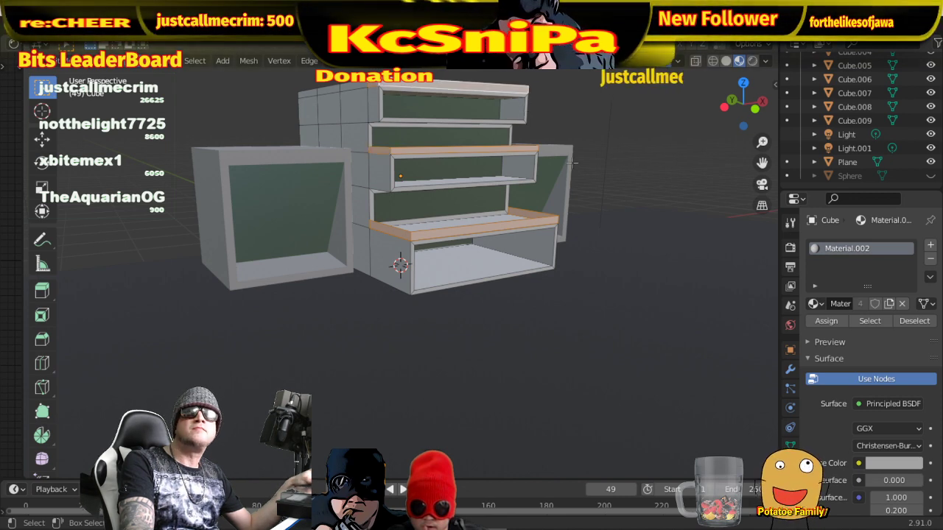
middle_click_drag(593, 174, 494, 204)
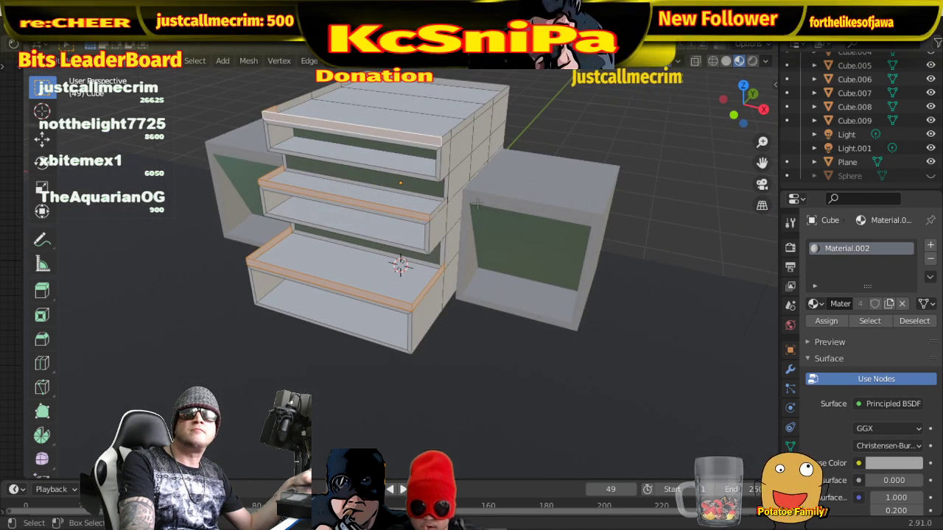
left_click(438, 206, "shift")
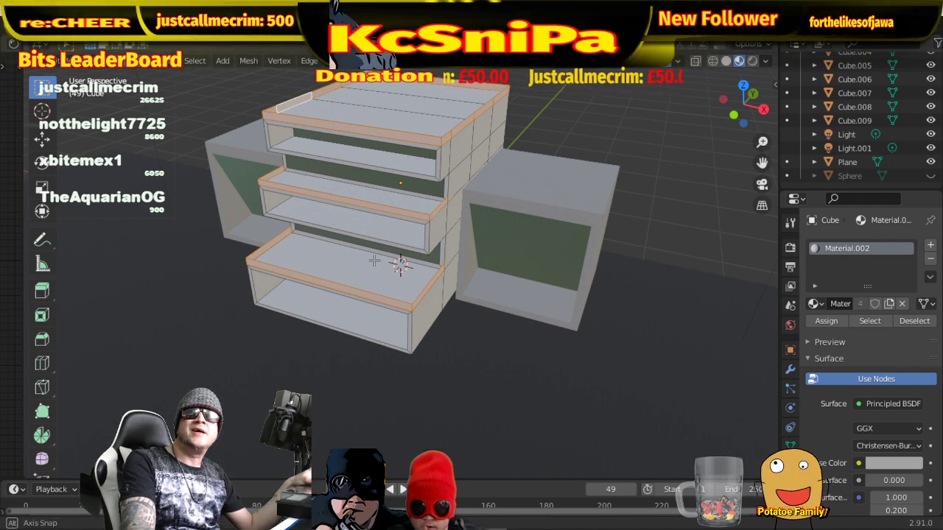
middle_click_drag(374, 260, 411, 247)
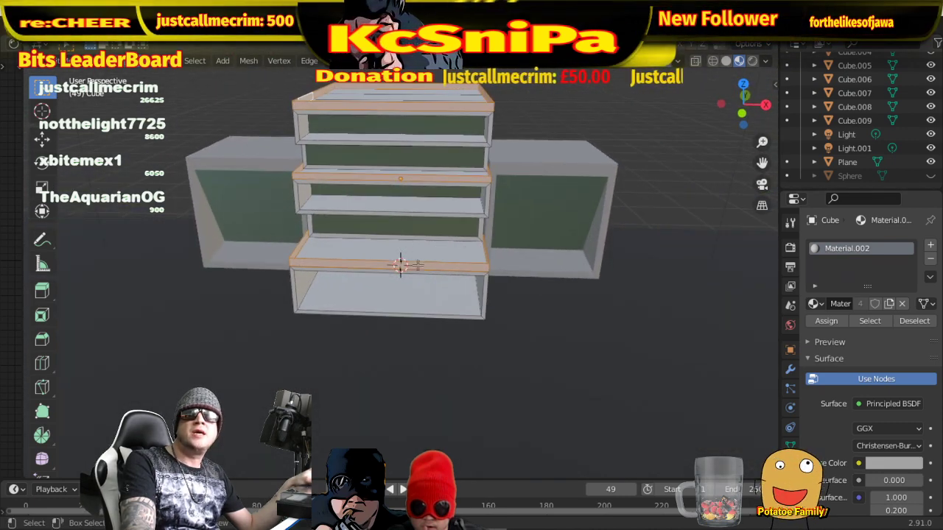
- Separate the selected shelf rims into a new object, Cube.010, and select it in Object Mode
right_click(431, 265)
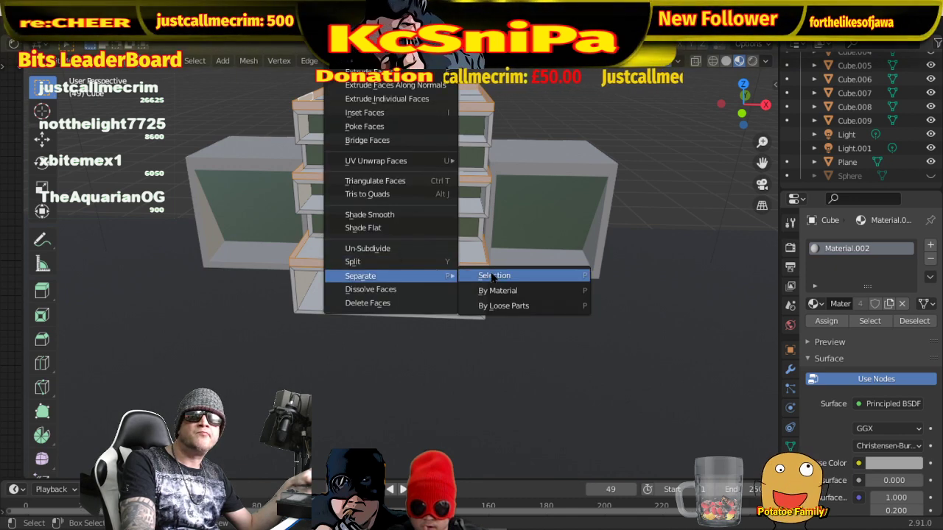
left_click(486, 273)
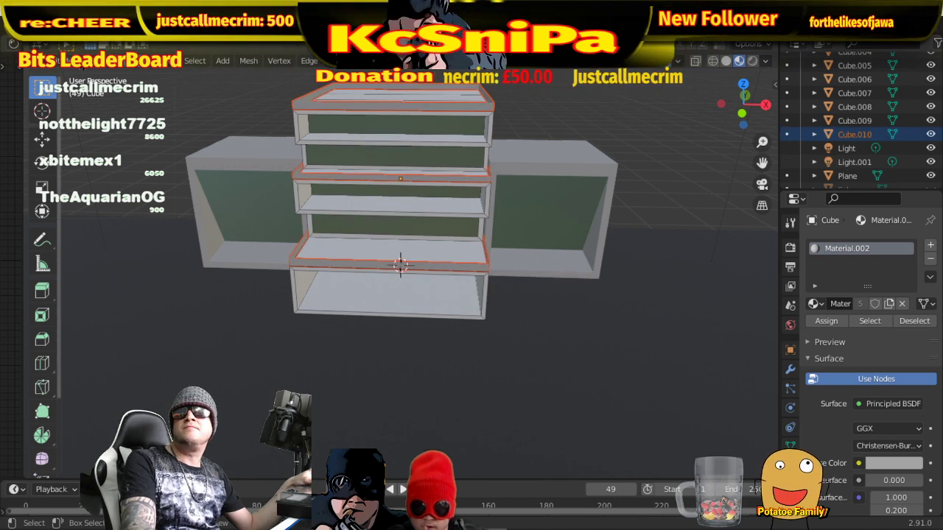
left_click(55, 61)
left_click(71, 77)
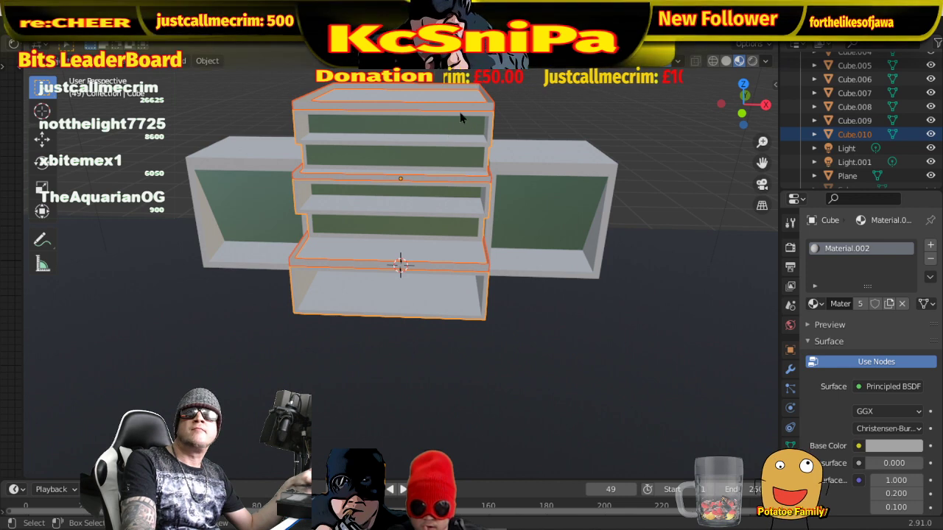
left_click(452, 108)
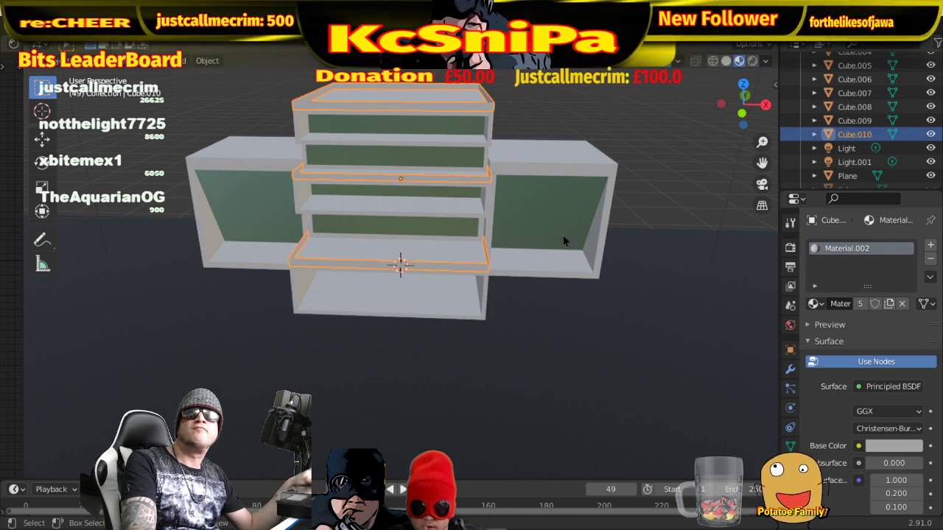
- Assign the glass material Material.001 to Cube.010, then select the ground plane
middle_click_drag(604, 252, 525, 247)
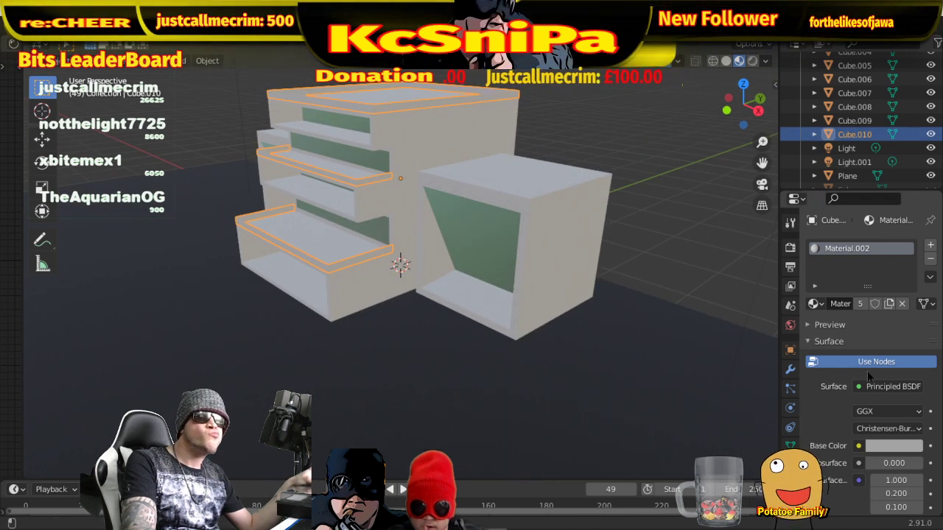
left_click(813, 303)
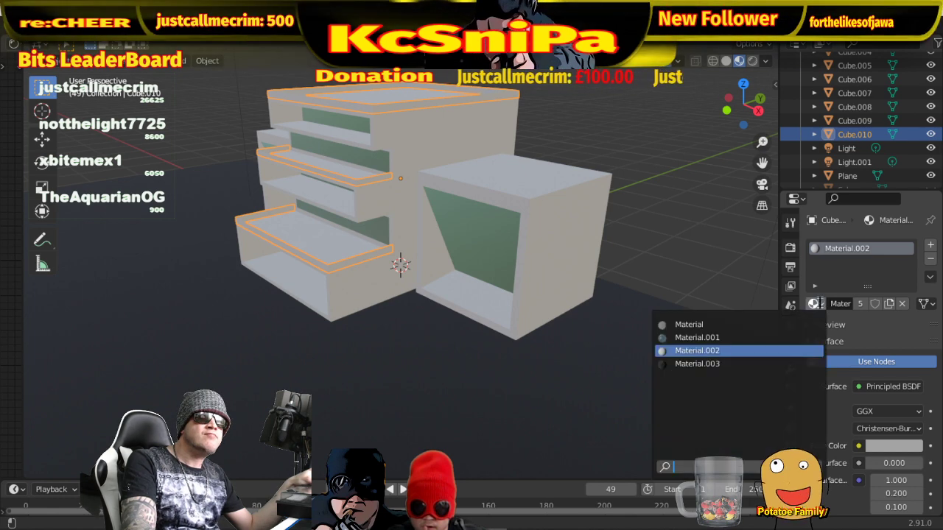
left_click(743, 337)
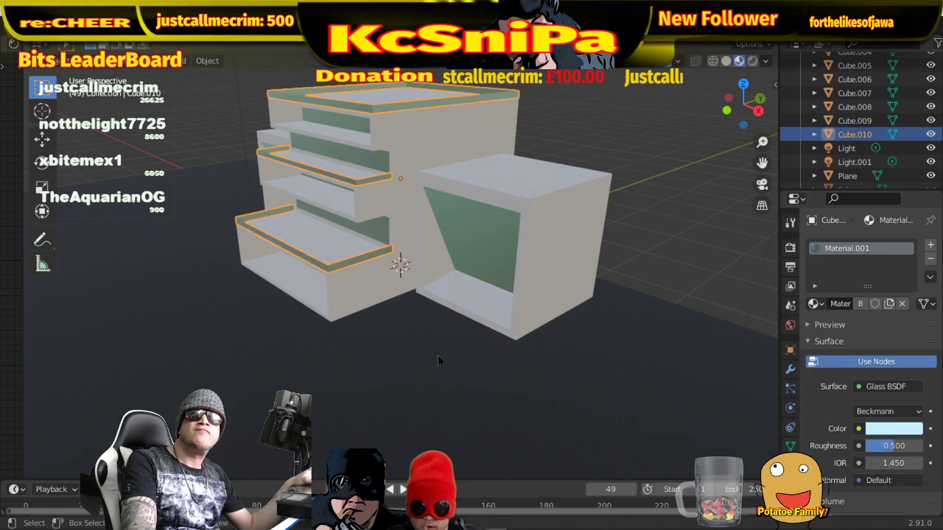
left_click(384, 357)
middle_click_drag(451, 351, 486, 352)
left_click(752, 61)
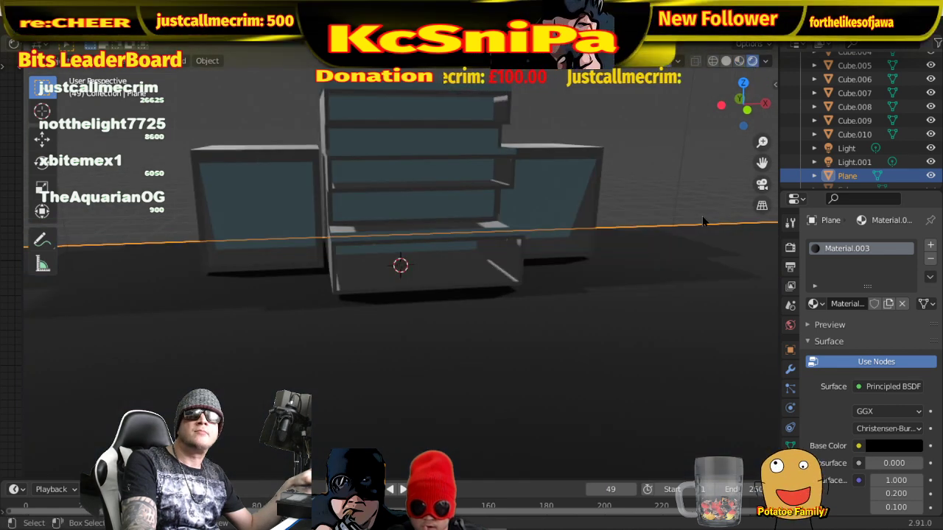
- Switch to Material Preview shading and orbit to a level front view showing the green glass
mouse_move(689, 217)
middle_mouse_down()
mouse_move(681, 231)
mouse_move(615, 226)
middle_mouse_up()
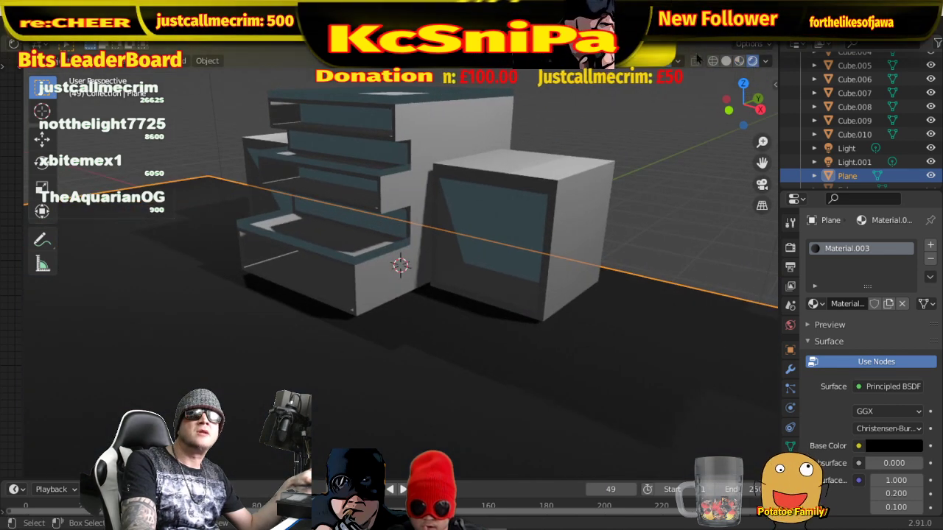
left_click(738, 62)
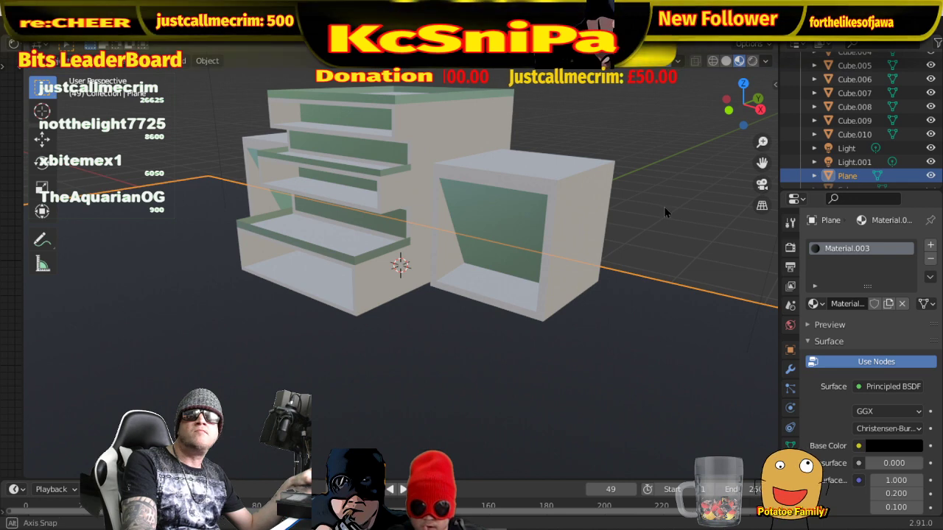
middle_click_drag(663, 206, 663, 218)
middle_click_drag(442, 278, 436, 259)
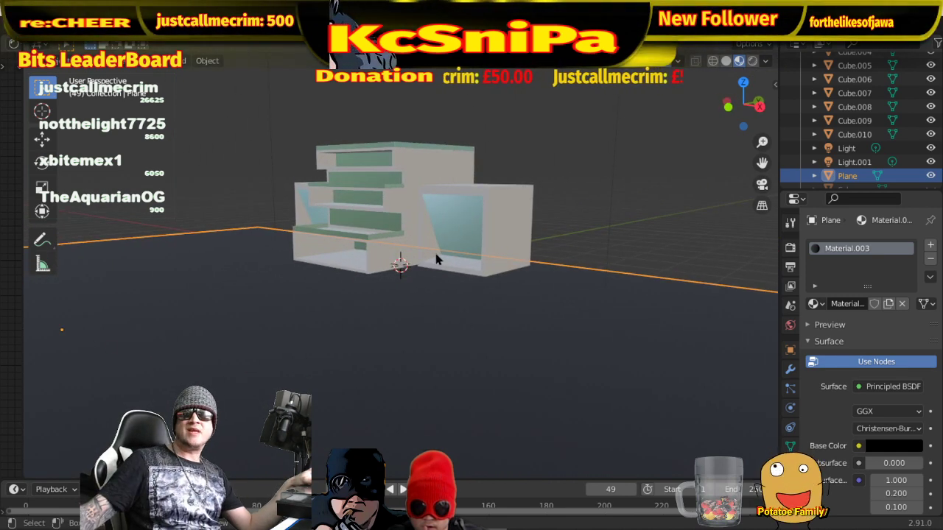
middle_click_drag(437, 257, 492, 259)
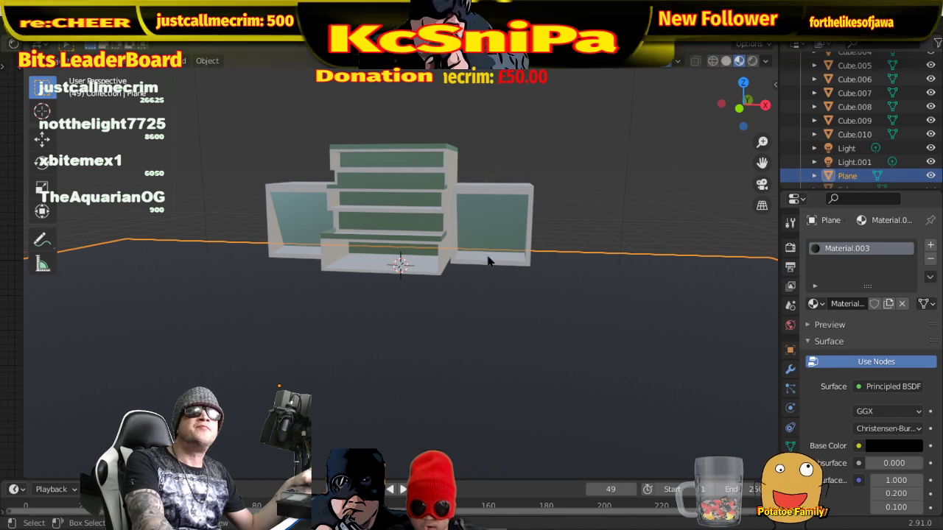
middle_click_drag(513, 262, 556, 246)
scroll(642, 269, "up", 4)
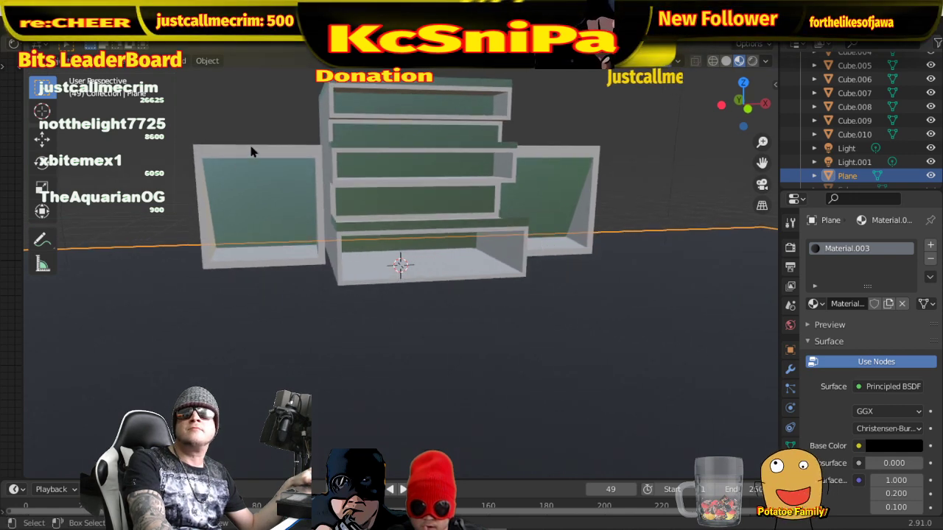
- Select the left wing box and enter Edit Mode, trying a vertical move then cancelling it
left_click(250, 151)
left_click(47, 60)
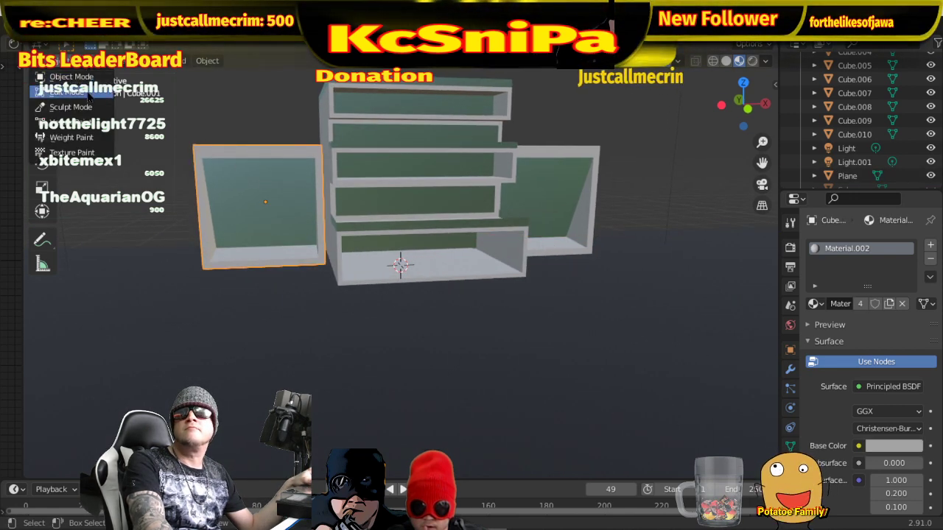
left_click(87, 93)
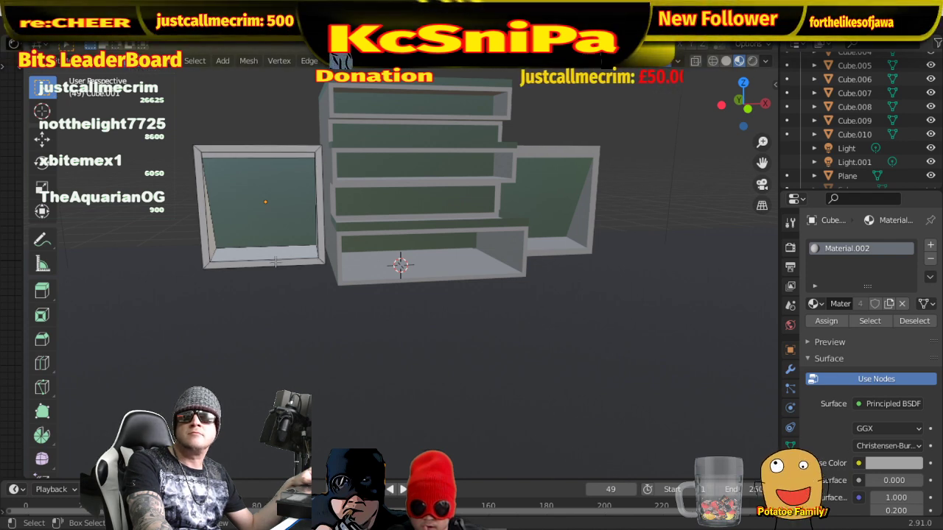
middle_click_drag(279, 269, 374, 291)
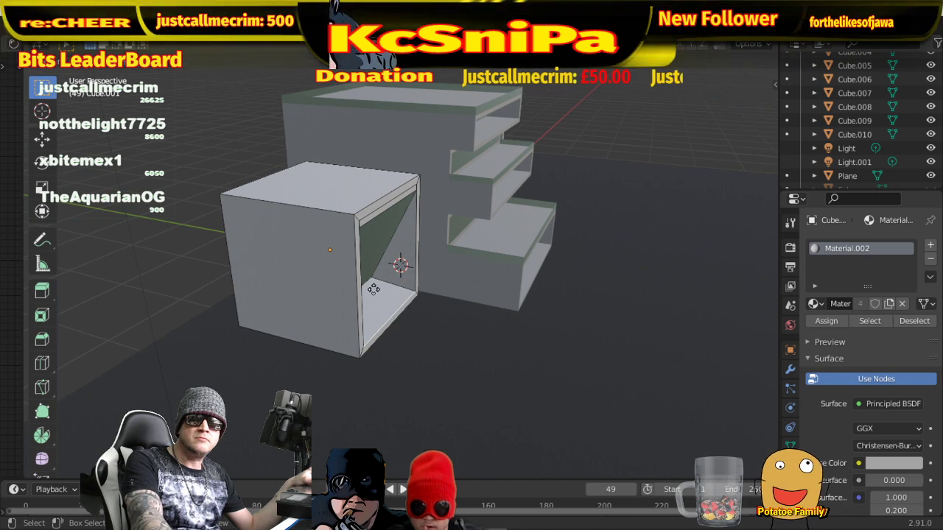
key("g")
key("z")
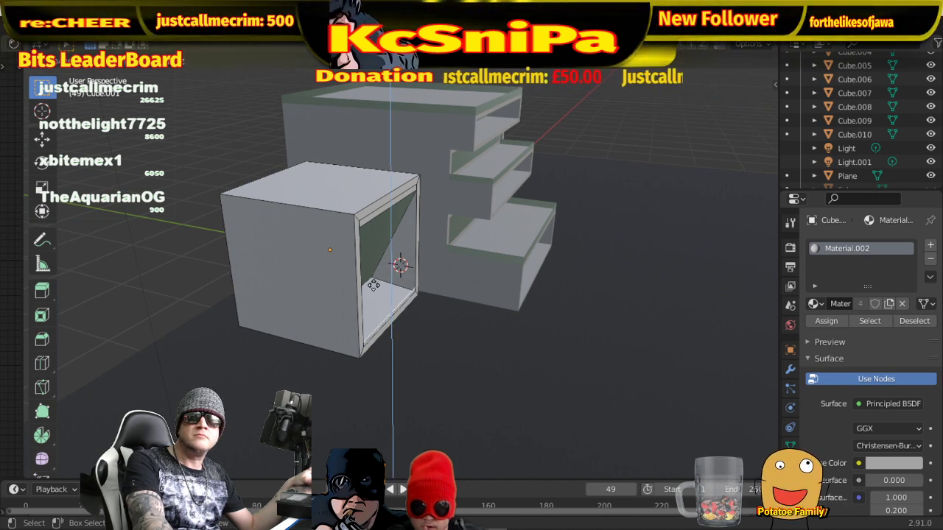
right_click(374, 280)
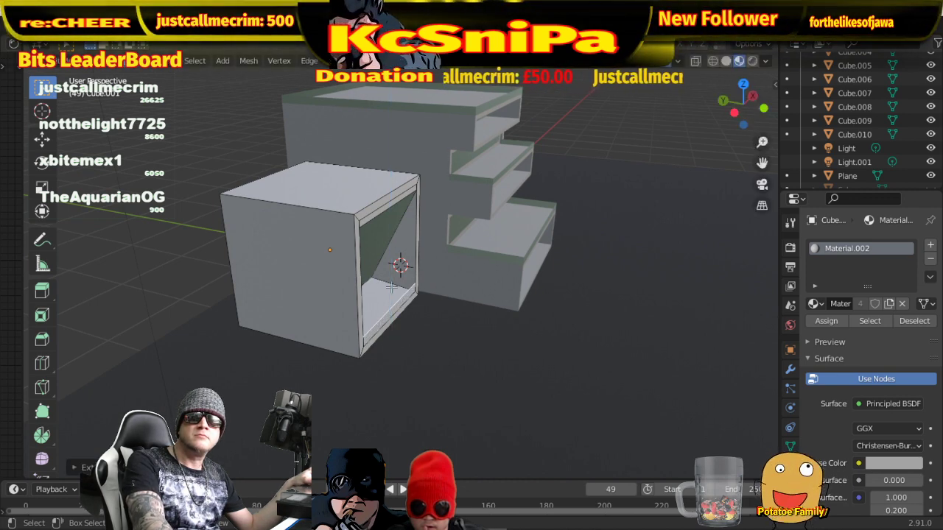
middle_click_drag(373, 280, 379, 282)
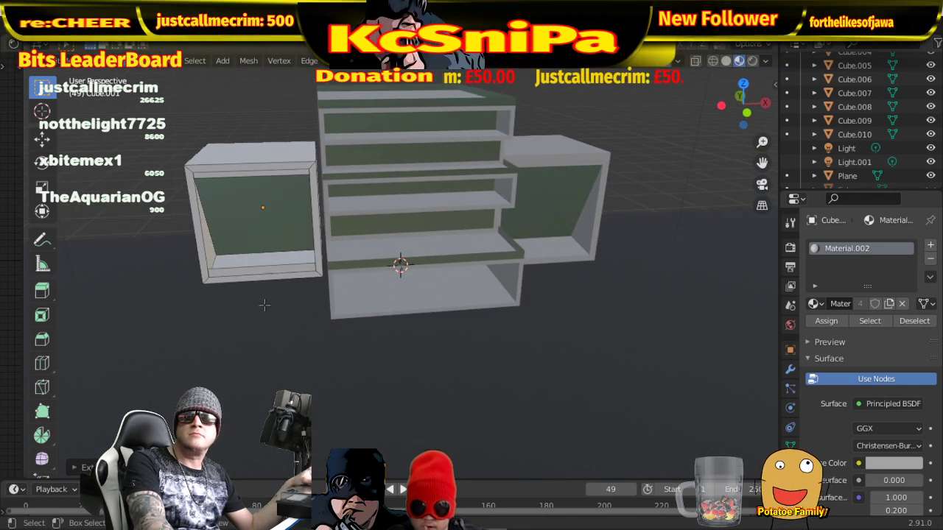
- Separate the left wing's bottom strip into Cube.011 and return to Object Mode
right_click(301, 275)
mouse_move(302, 274)
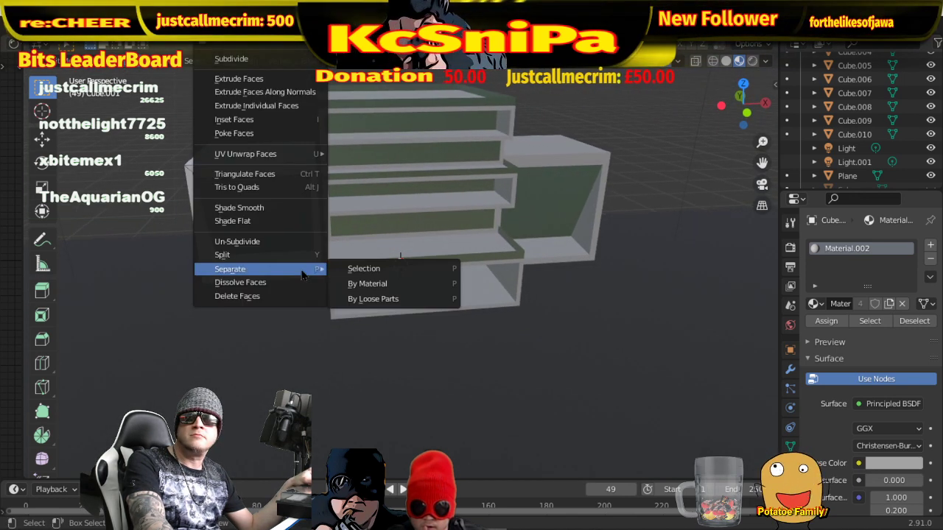
left_click(353, 268)
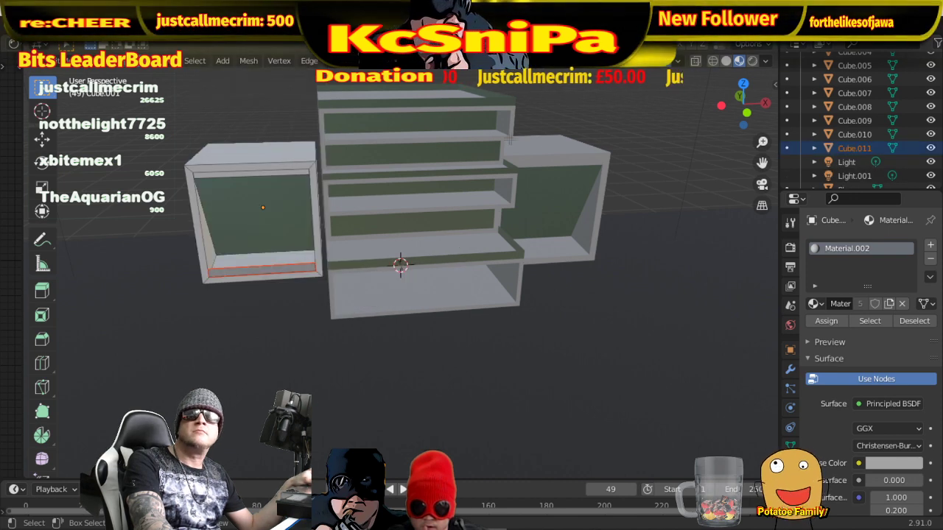
left_click(59, 60)
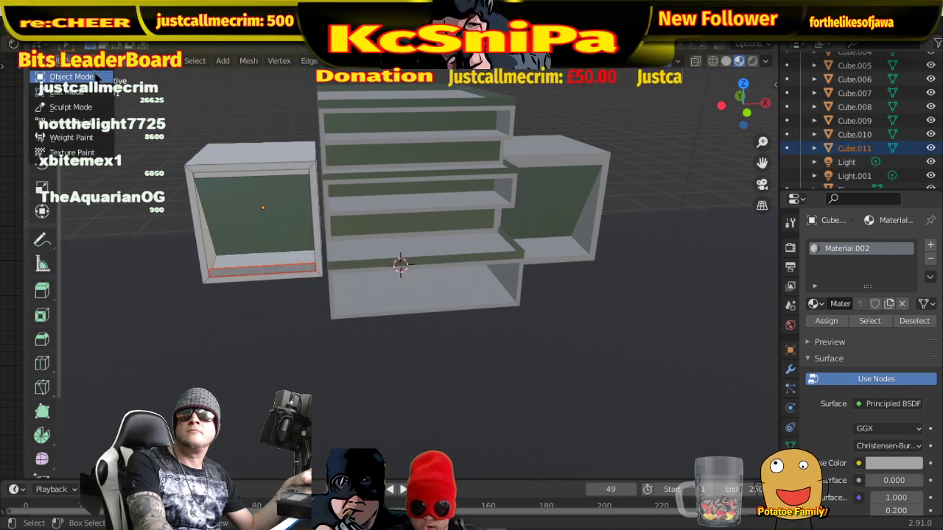
left_click(71, 76)
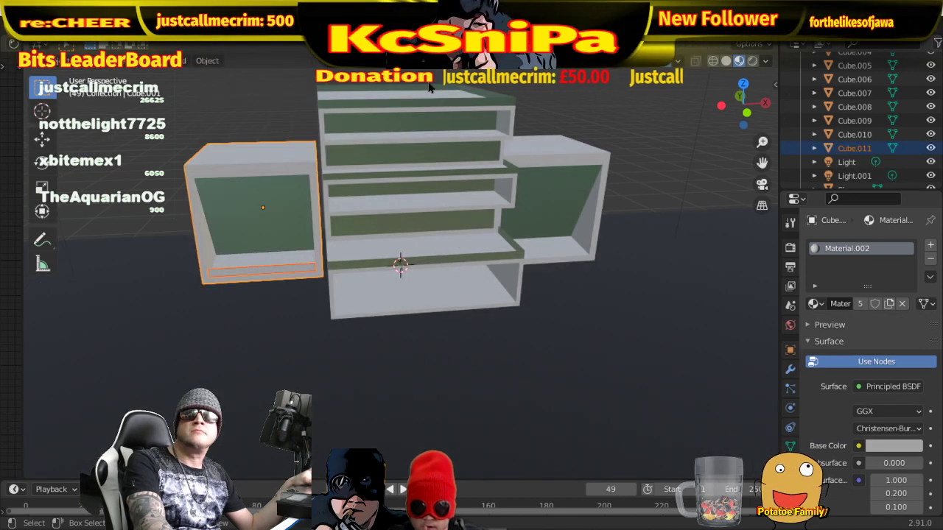
left_click(565, 166)
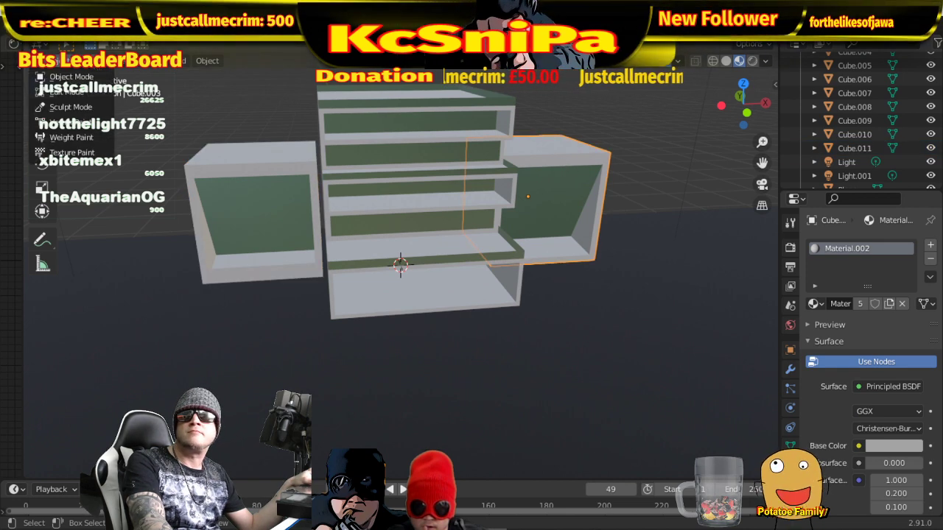
- Raise the right wing's bottom faces along Z and separate them into Cube.012
key("Tab")
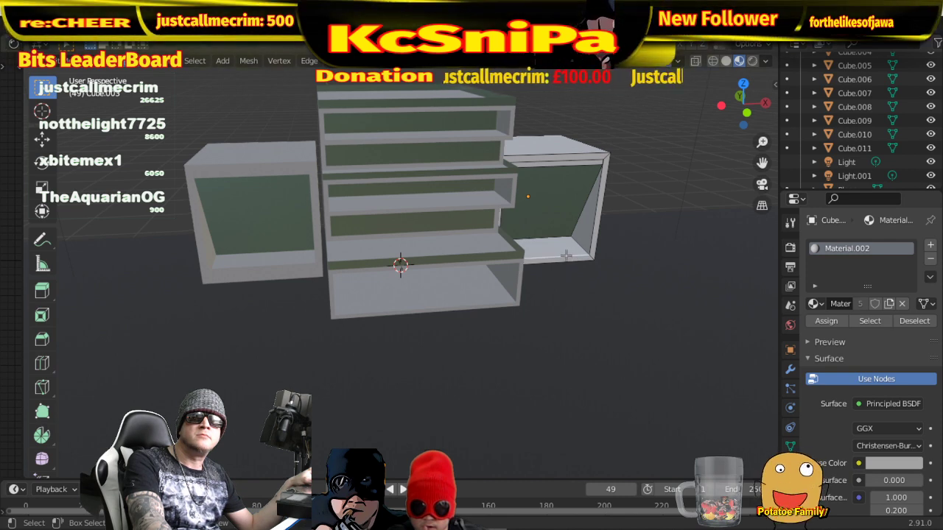
key("g")
key("z")
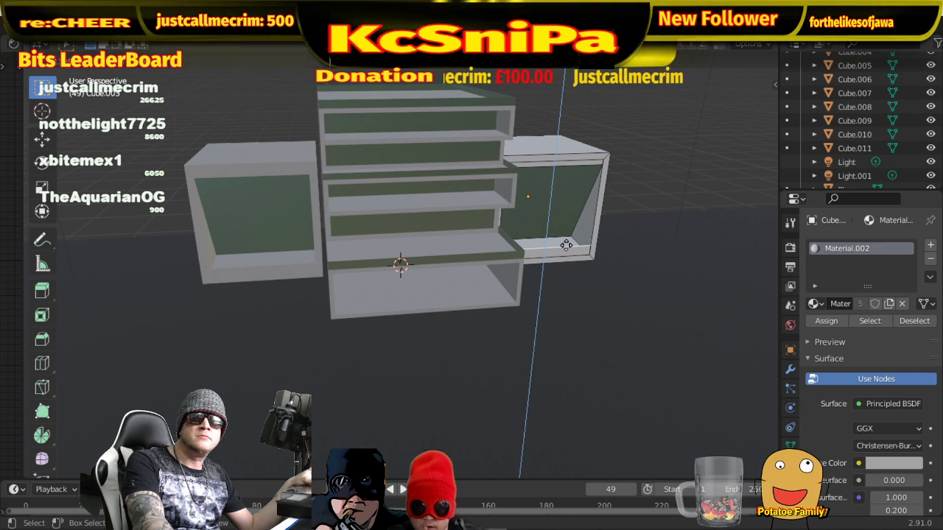
left_click(566, 245)
middle_click_drag(593, 277, 564, 261, "alt")
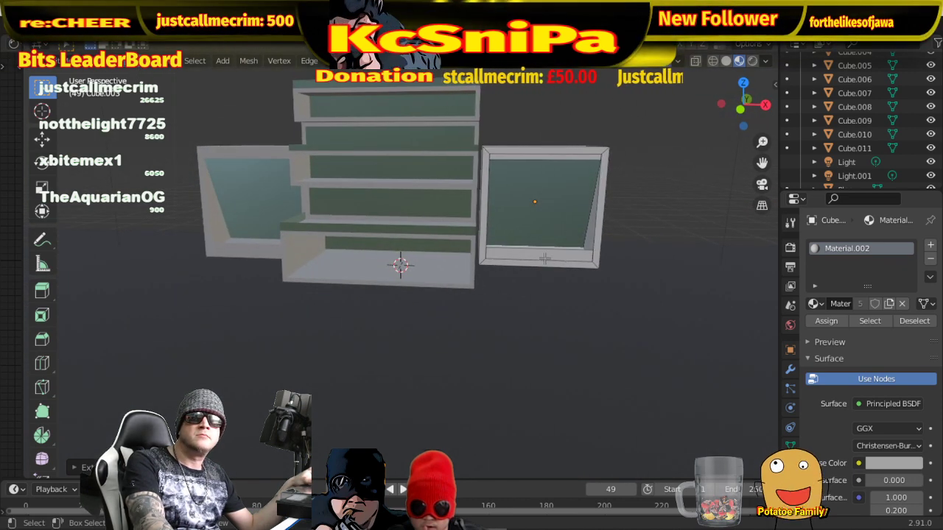
key("ctrl+f")
mouse_move(551, 262)
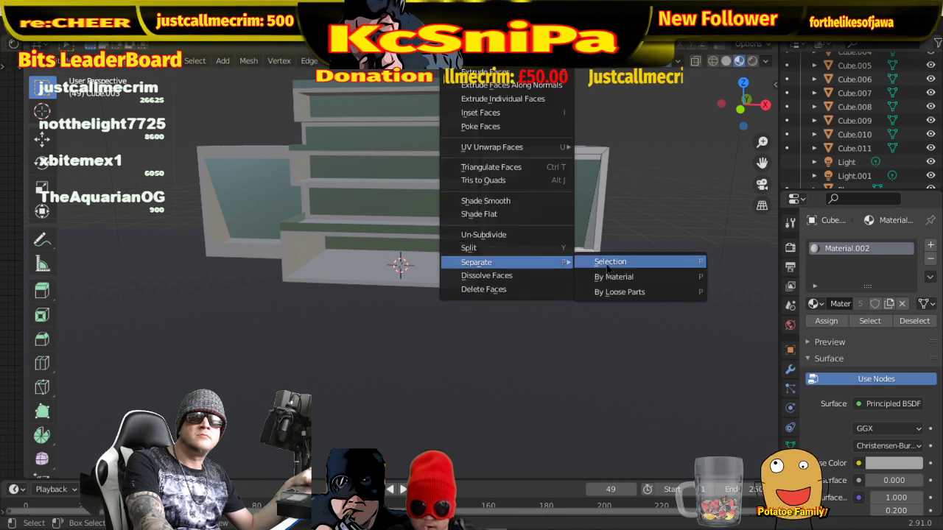
left_click(609, 264)
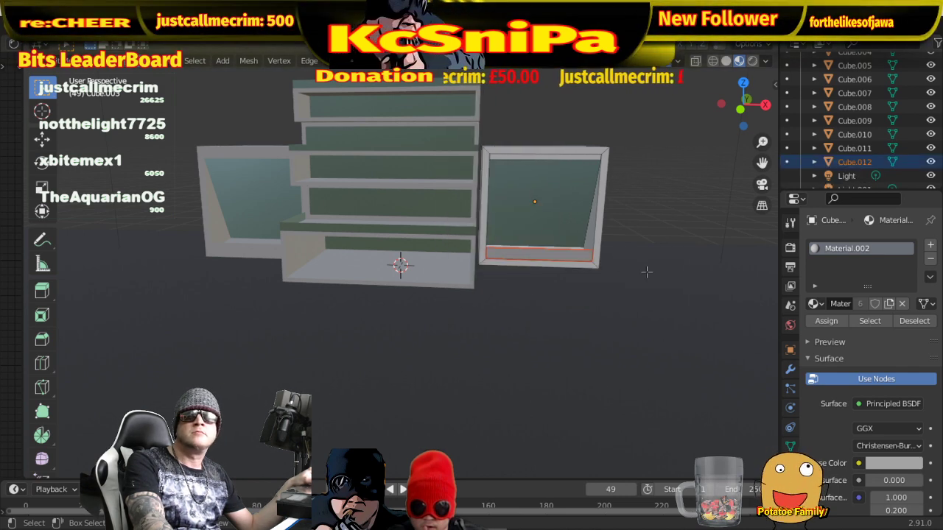
- In Object Mode, assign Material.001 to the right and left wings' lower strips
left_click(88, 62)
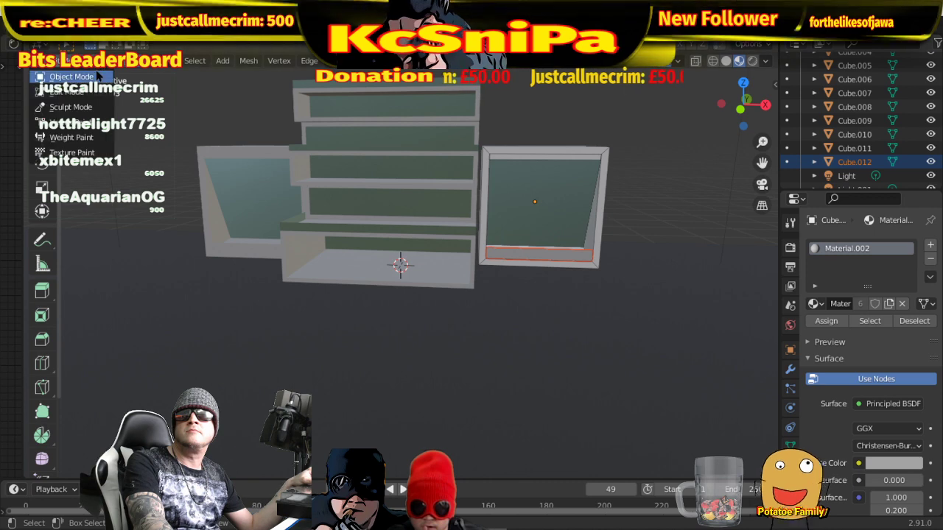
left_click(74, 77)
left_click(547, 260)
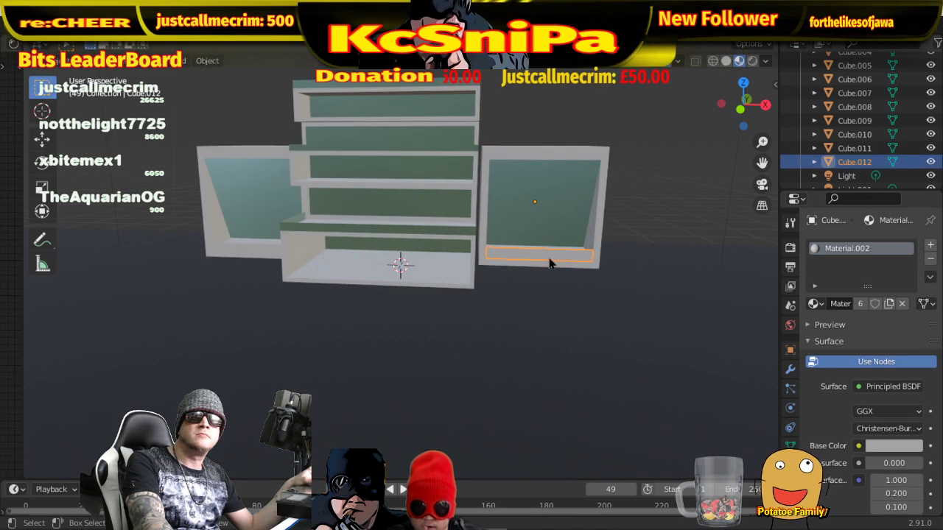
left_click(815, 302)
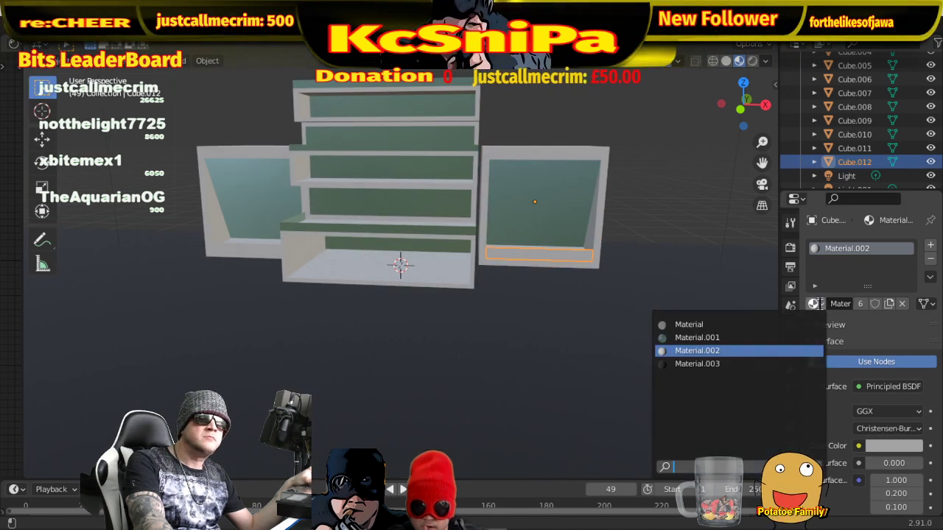
left_click(731, 336)
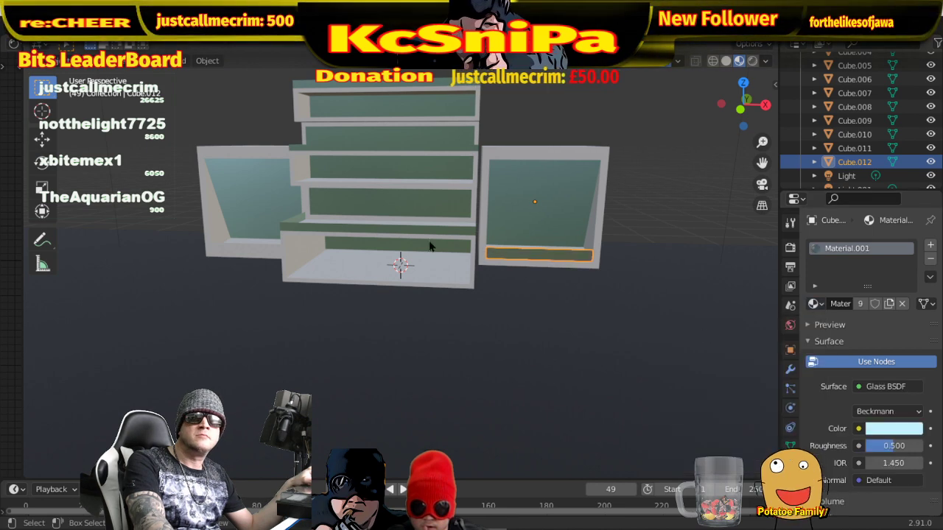
left_click(272, 250)
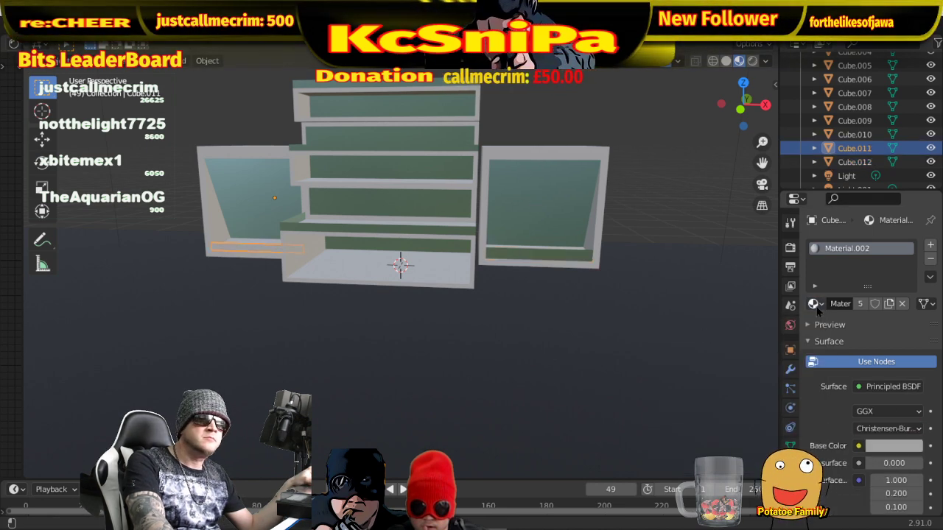
left_click(814, 305)
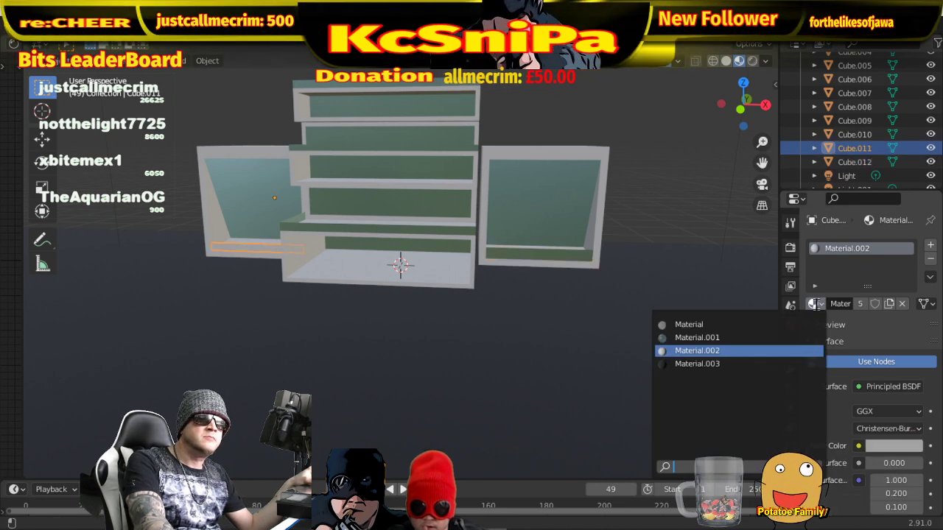
left_click(751, 339)
- Switch the viewport to Rendered shading and view the building from higher up
left_click(526, 328)
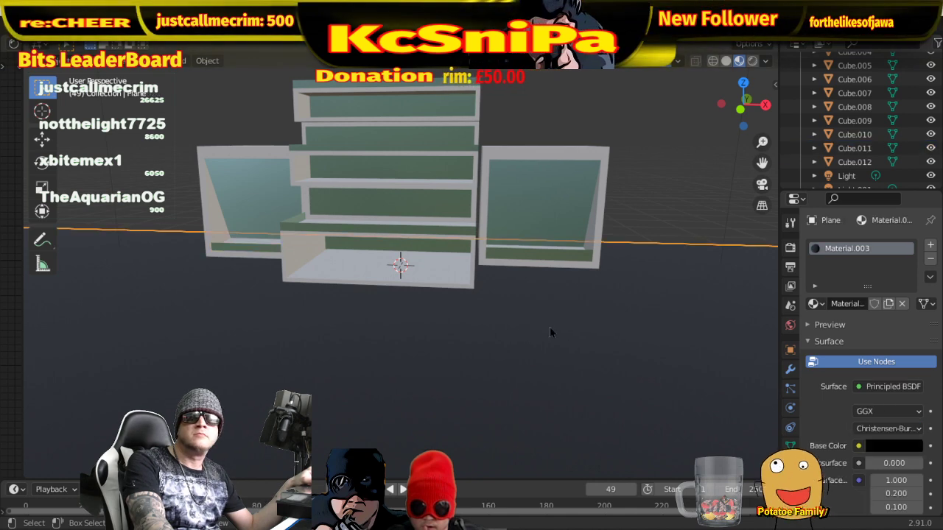
middle_click_drag(687, 200, 620, 262)
scroll(621, 263, "up", 5)
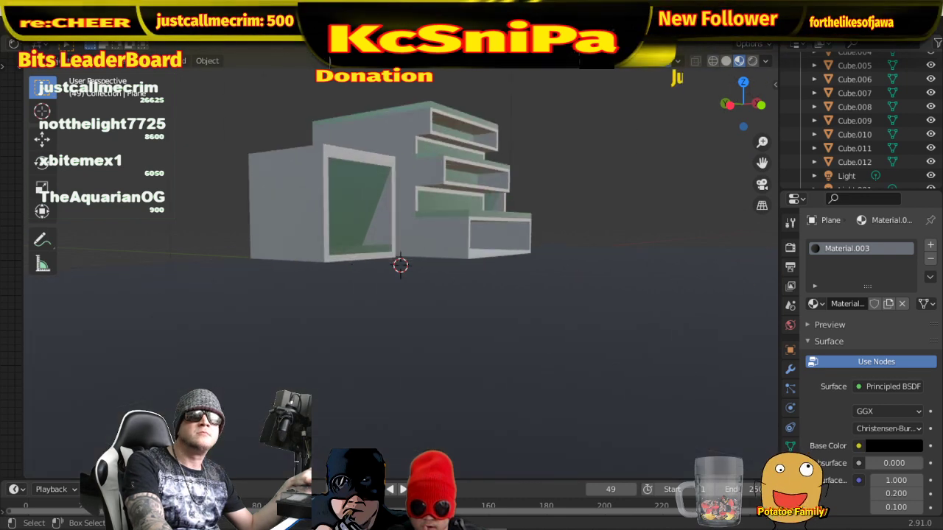
left_click(752, 62)
middle_click_drag(593, 195, 423, 219)
- Zoom in and add a Point light from Add > Light beside the left wing
scroll(533, 205, "up", 2)
scroll(534, 221, "up", 2)
left_click(182, 61)
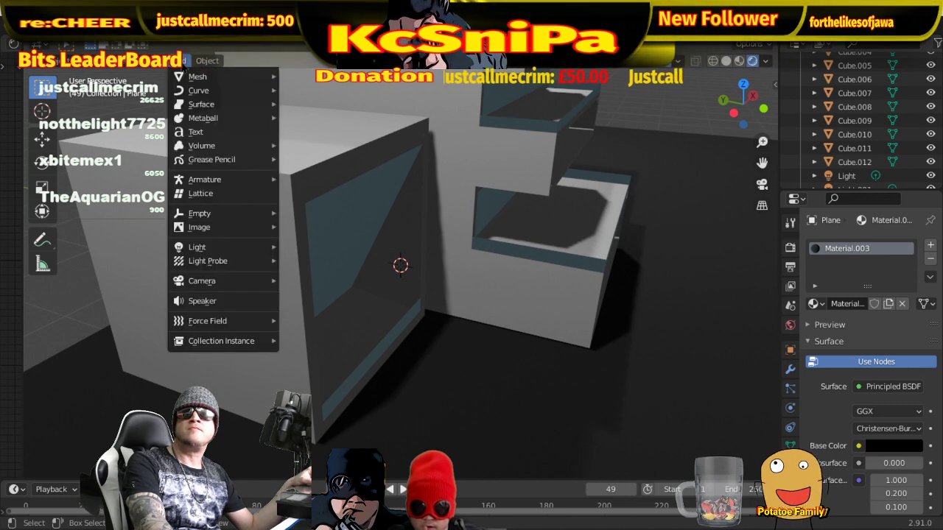
mouse_move(225, 249)
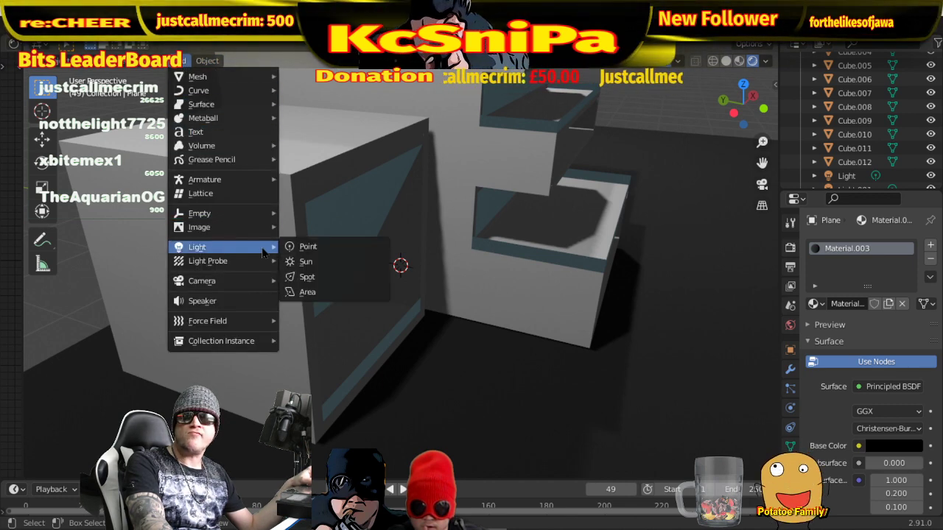
left_click(323, 251)
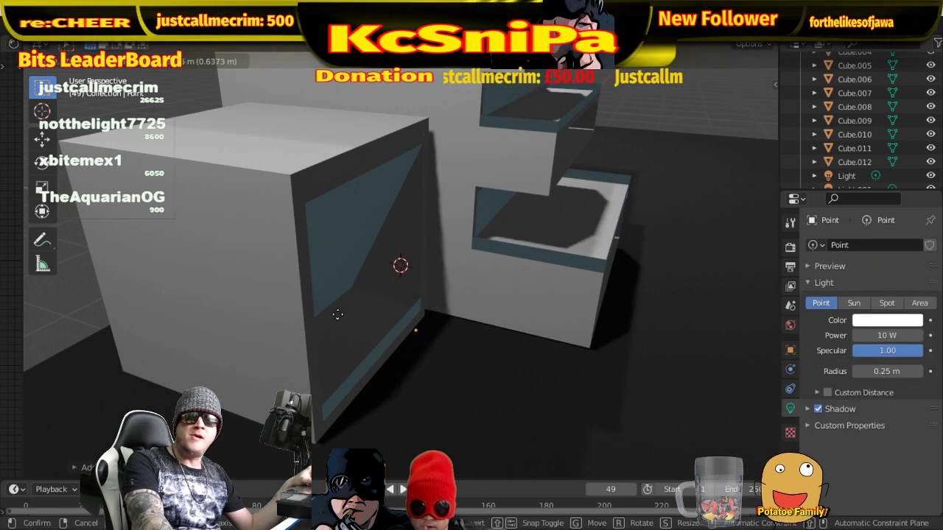
- Move the point light along the Y and X axes until it sits inside the left wing
left_click(402, 342)
middle_click_drag(402, 342, 373, 320)
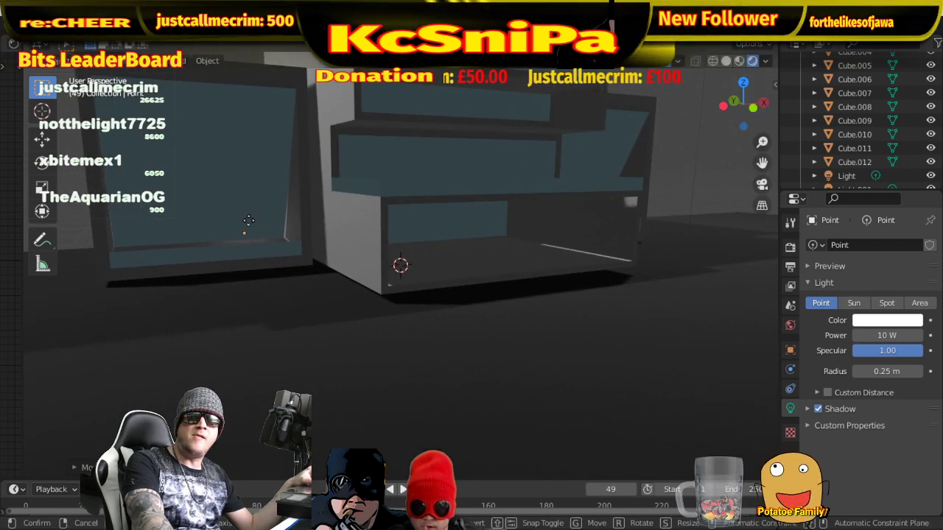
key("y")
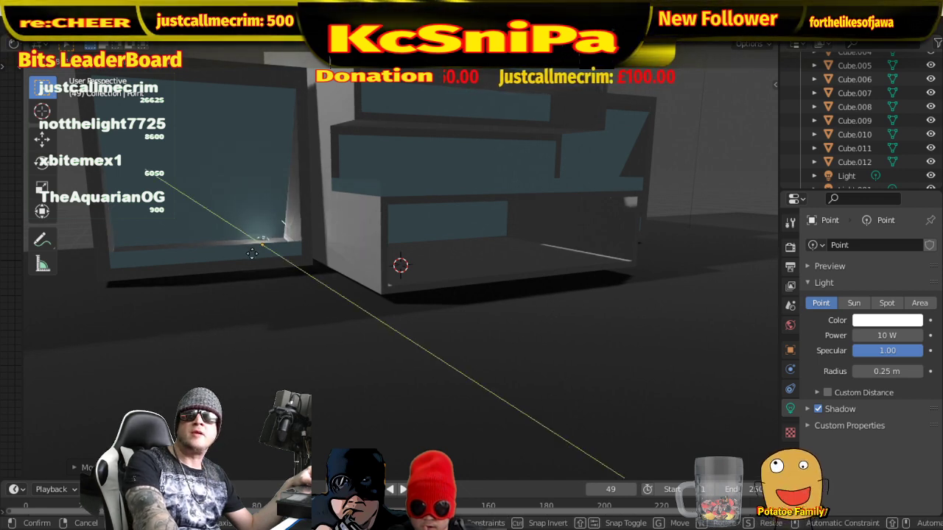
left_click(251, 254)
middle_click_drag(251, 254, 297, 272)
key("g")
key("y")
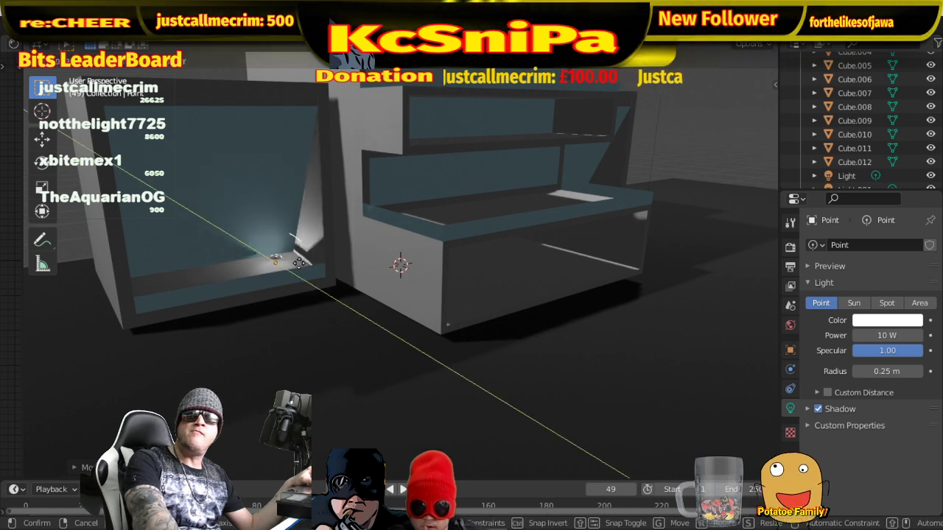
left_click(312, 270)
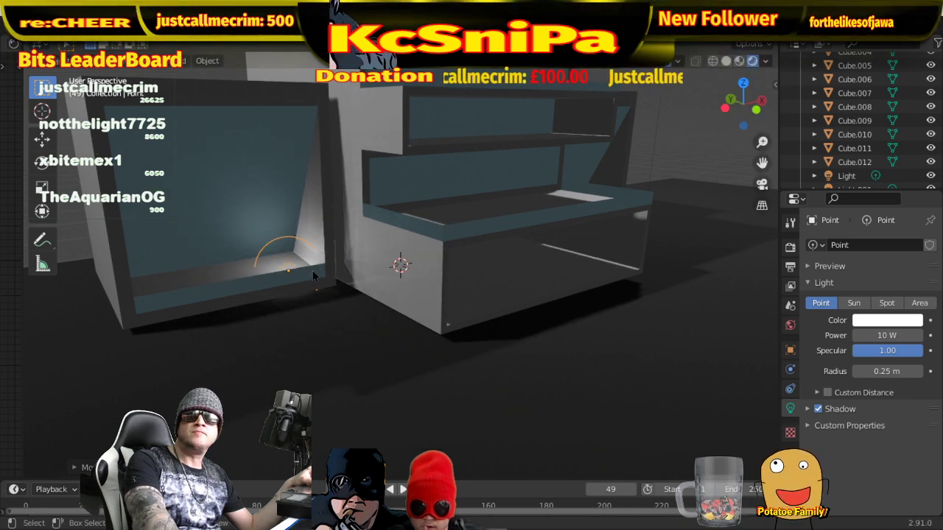
key("g")
key("x")
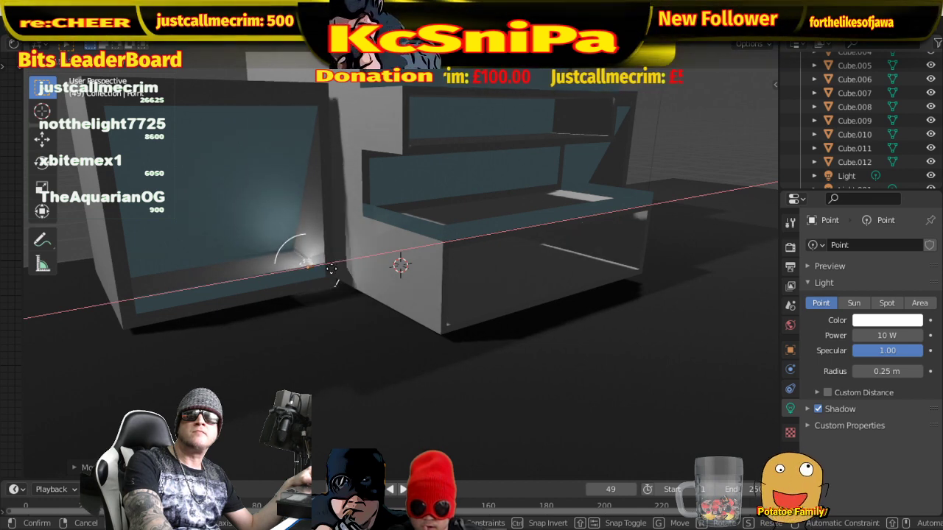
left_click(329, 269)
middle_click_drag(329, 269, 275, 257)
- Duplicate the light with Shift+D and slide the copy along X into the right wing
key("shift+d")
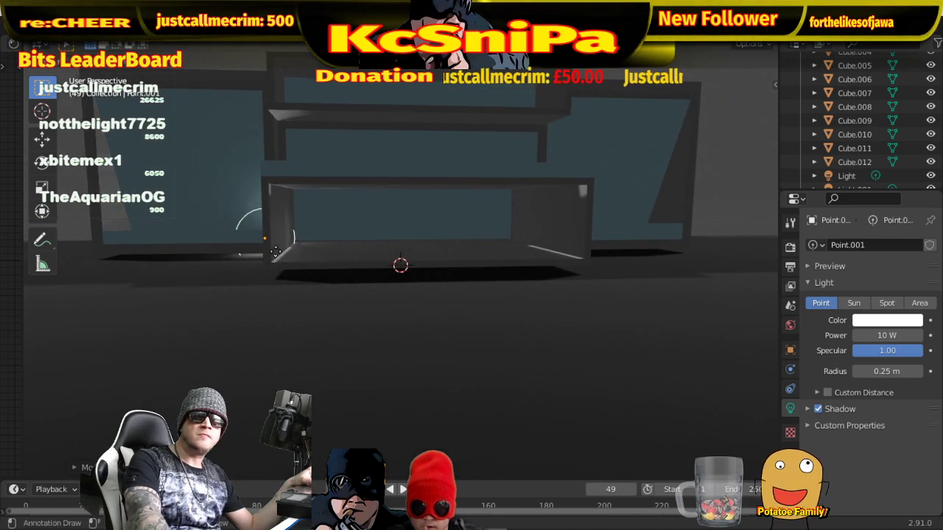
key("x")
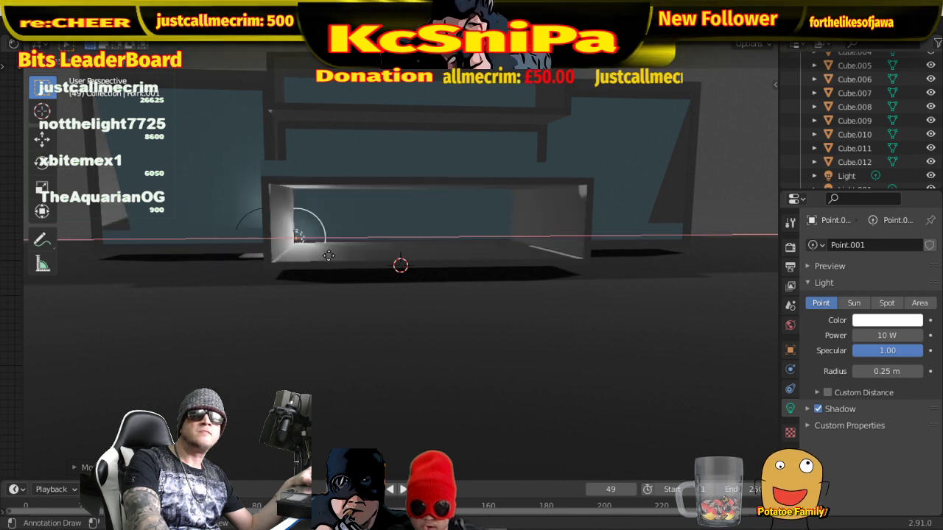
left_click(597, 290)
middle_click_drag(597, 292, 556, 331)
key("g")
key("x")
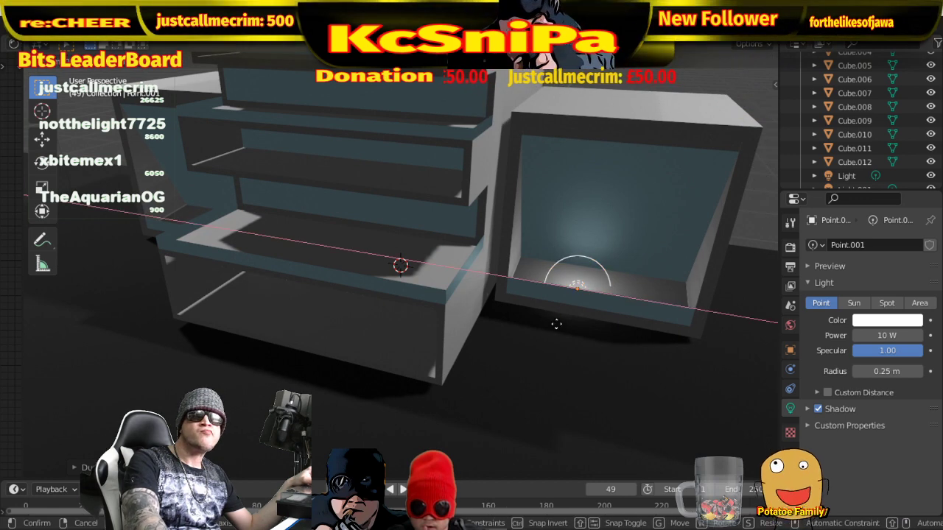
left_click(508, 312)
middle_click_drag(524, 317, 409, 348)
- Move the duplicated light along the Y axis to a new depth
key("g")
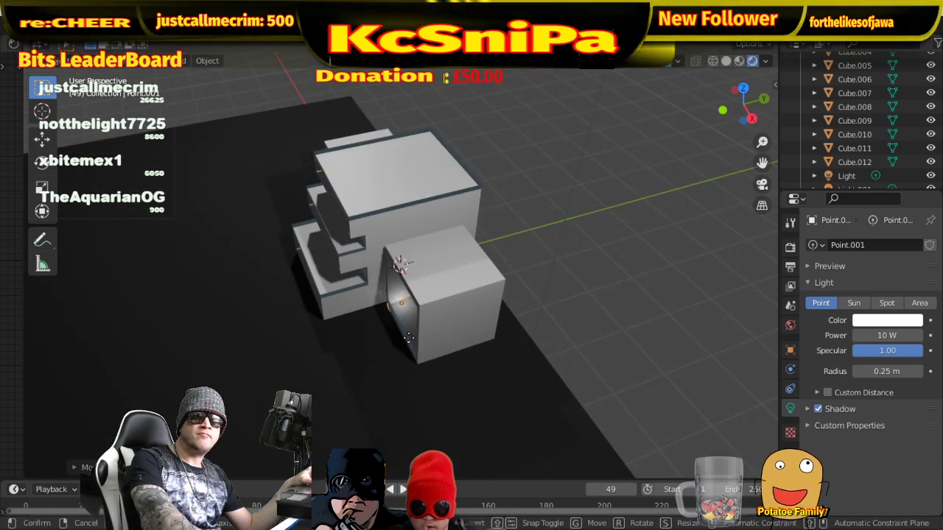
key("y")
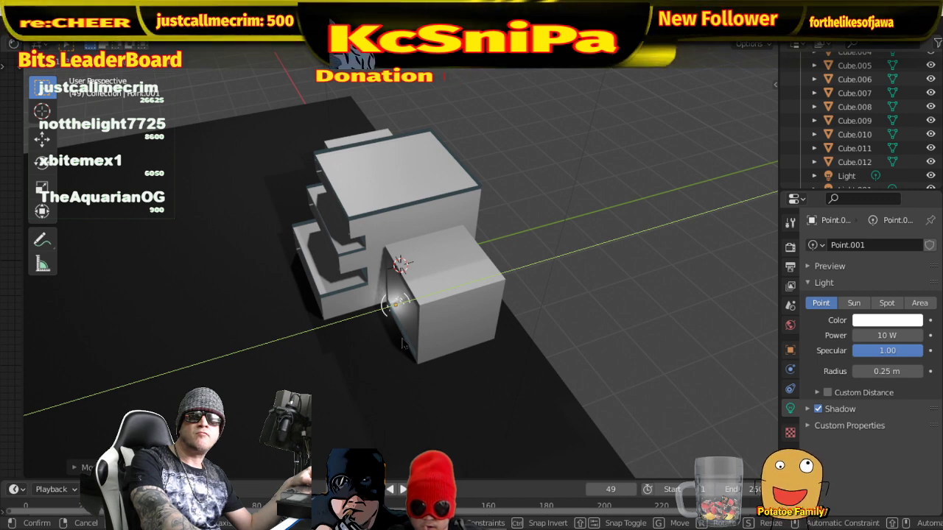
left_click(402, 340)
middle_click_drag(402, 340, 437, 351)
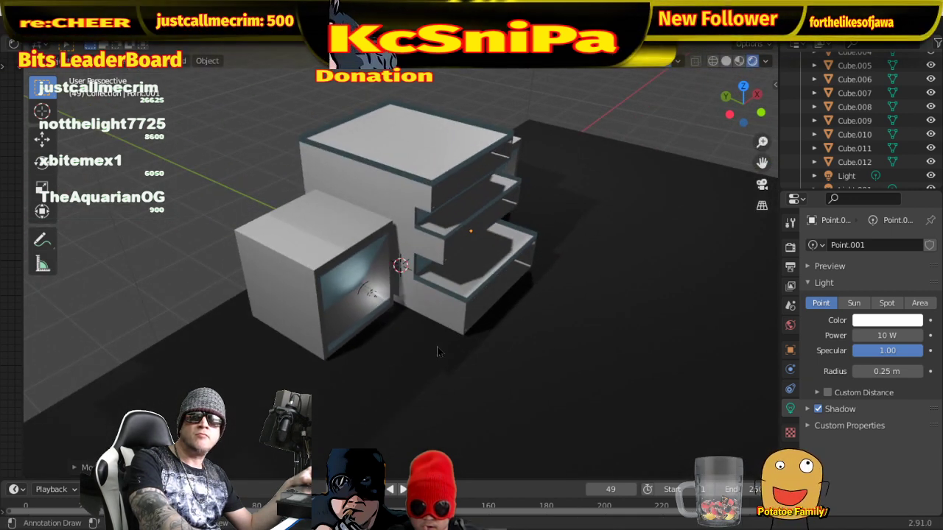
- Select the side wing's point light and slide it along Y just inside the glass front
left_click(372, 296)
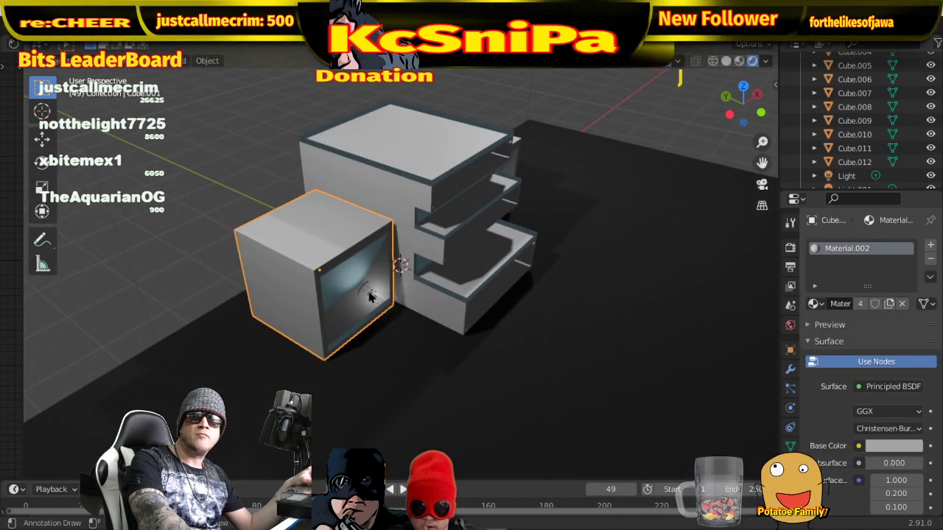
left_click(371, 295)
key("g")
key("y")
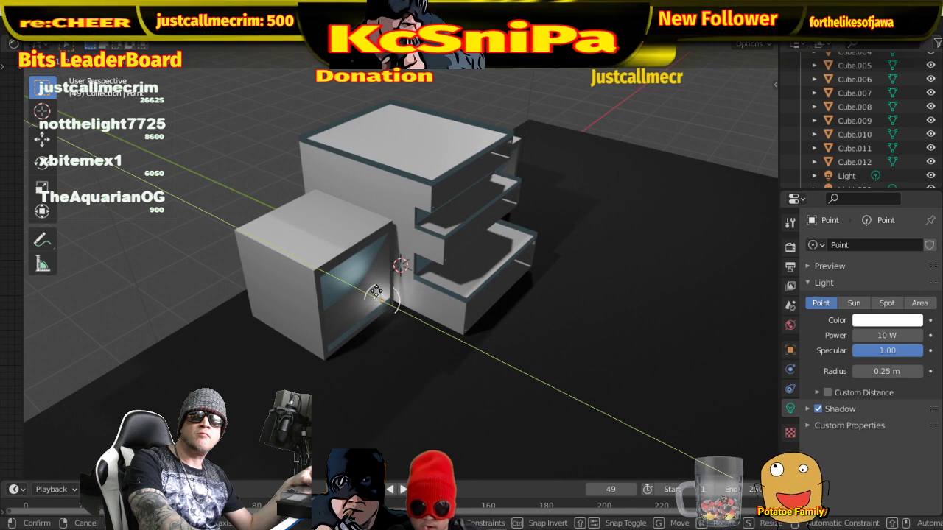
left_click(369, 291)
- Select the ground plane and switch to the front orthographic view with numpad 1
middle_click_drag(368, 291, 406, 284)
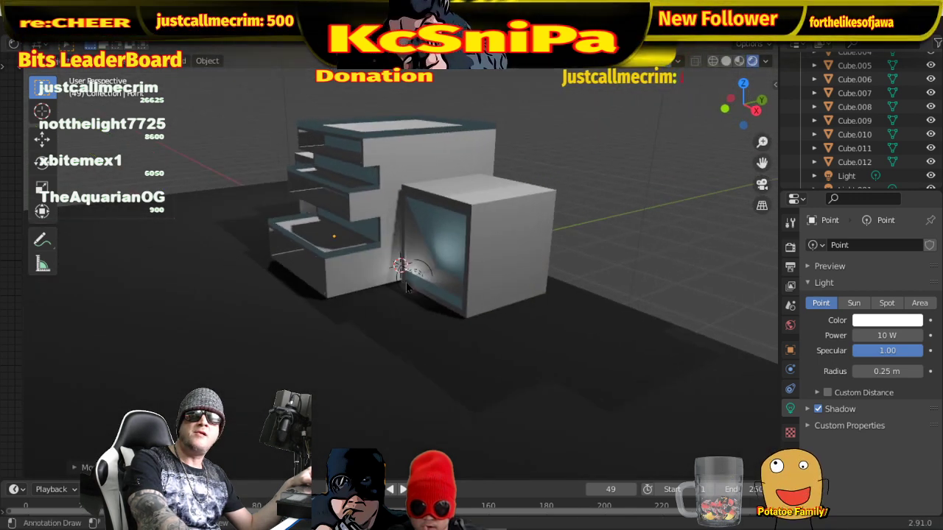
middle_click_drag(518, 347, 614, 326)
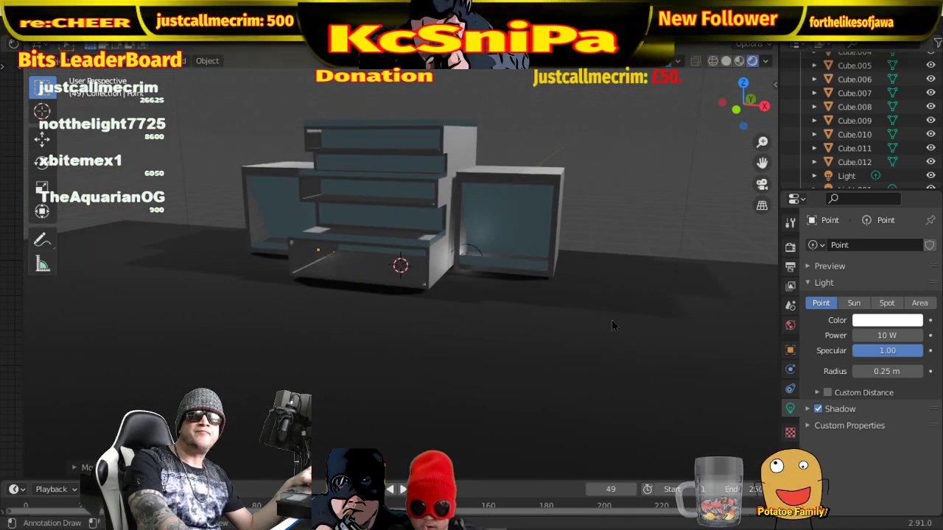
left_click(520, 329)
middle_click_drag(662, 221, 621, 235)
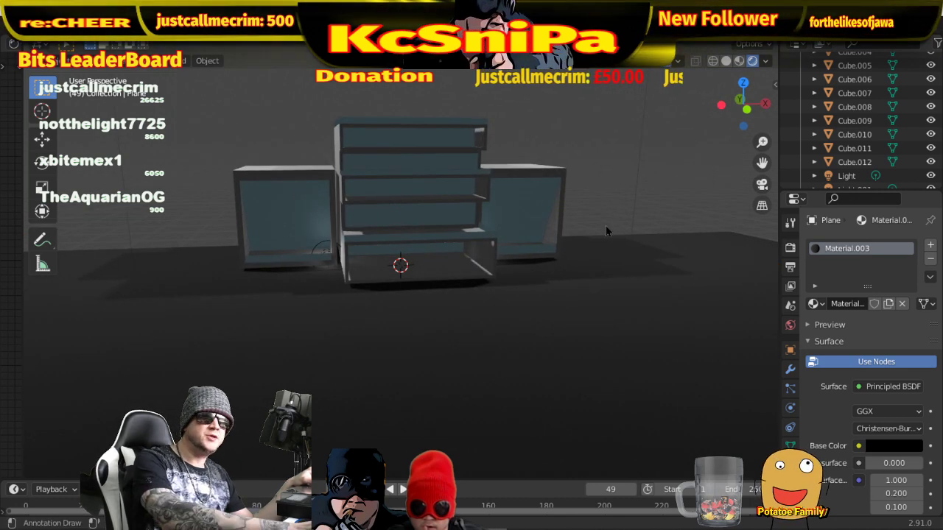
key("KP_1")
- Duplicate Point.001 and position the copy along Y and Z on the central block's lower floor
left_click(477, 240)
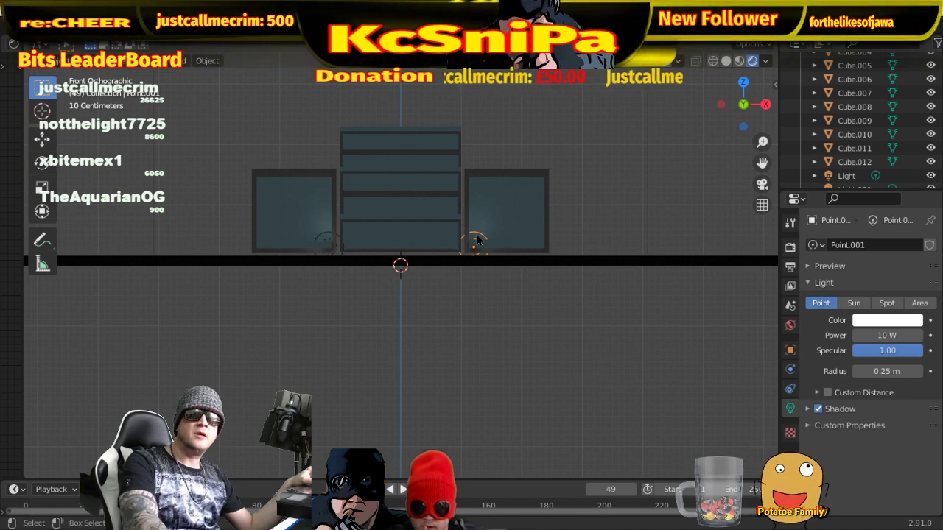
key("shift+d")
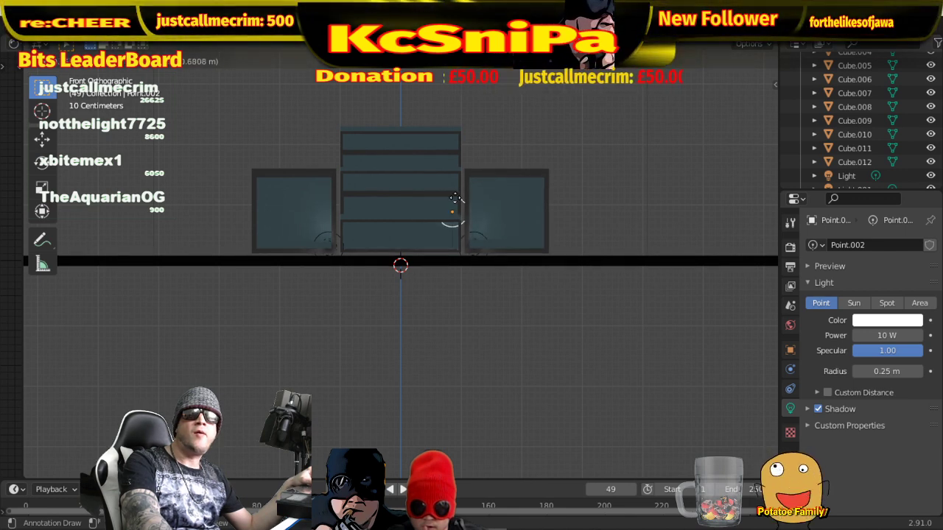
middle_click_drag(452, 211, 338, 248)
key("g")
key("y")
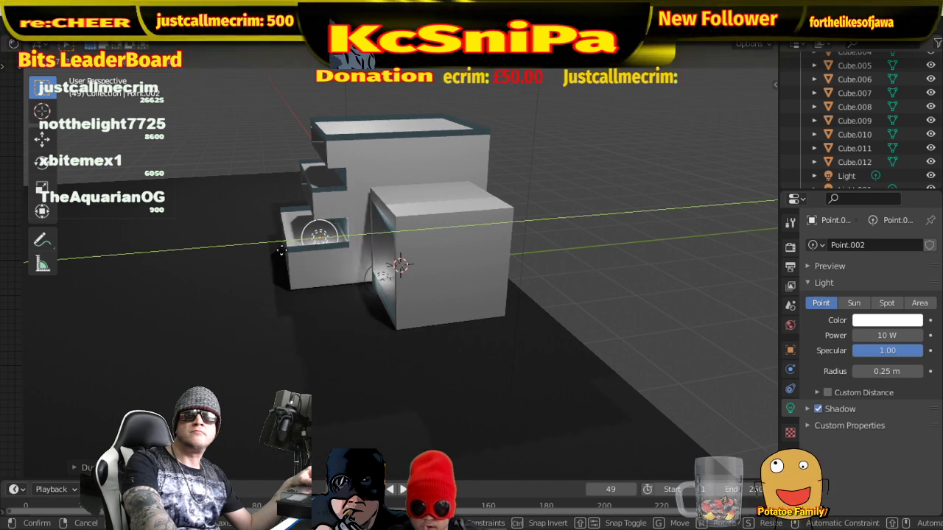
left_click(281, 251)
key("g")
key("z")
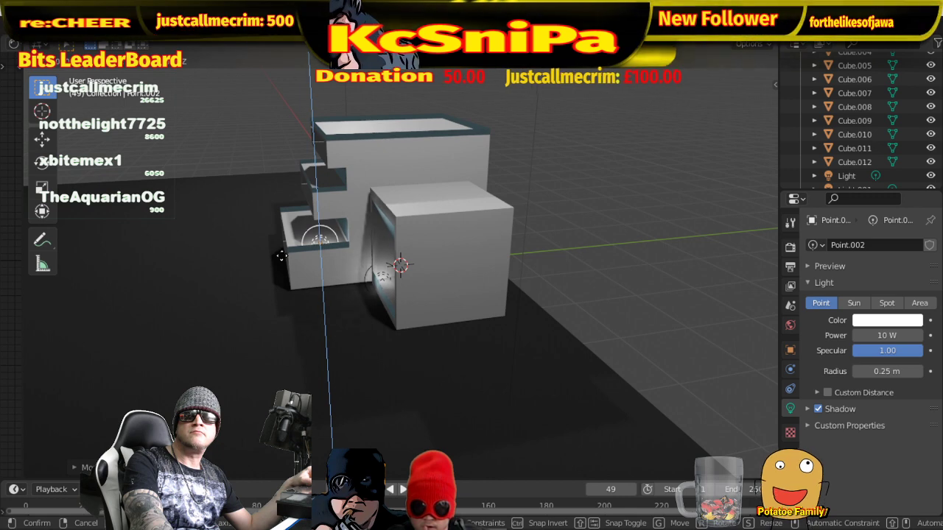
left_click(280, 256)
mouse_move(310, 262)
middle_mouse_down()
mouse_move(385, 272)
mouse_move(419, 264)
middle_mouse_up()
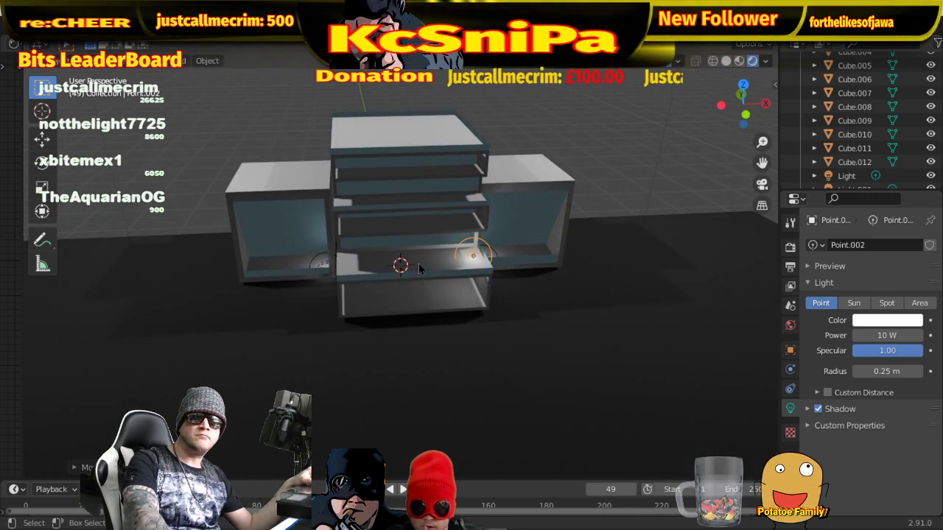
- Duplicate three more lights: the lower floor's other side, then upper floor left and right
key("shift+d")
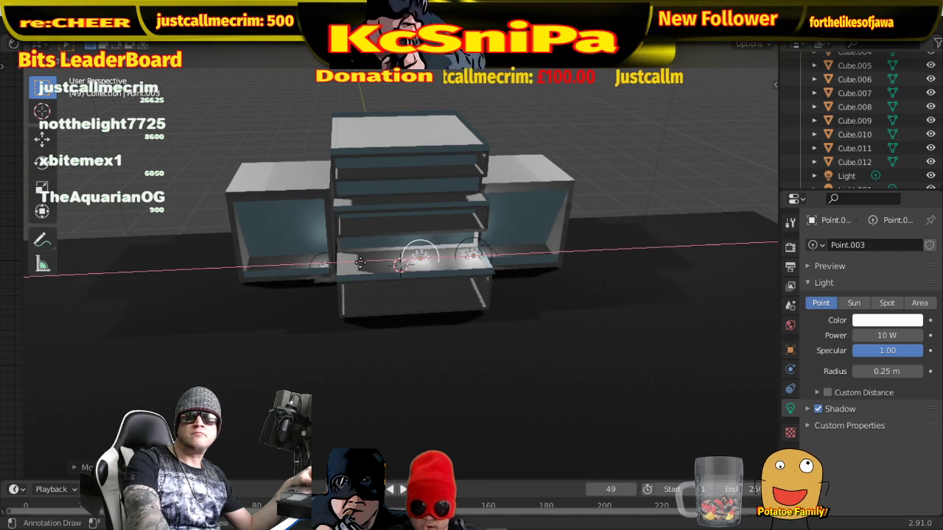
left_click(290, 259)
middle_click_drag(412, 254, 398, 262)
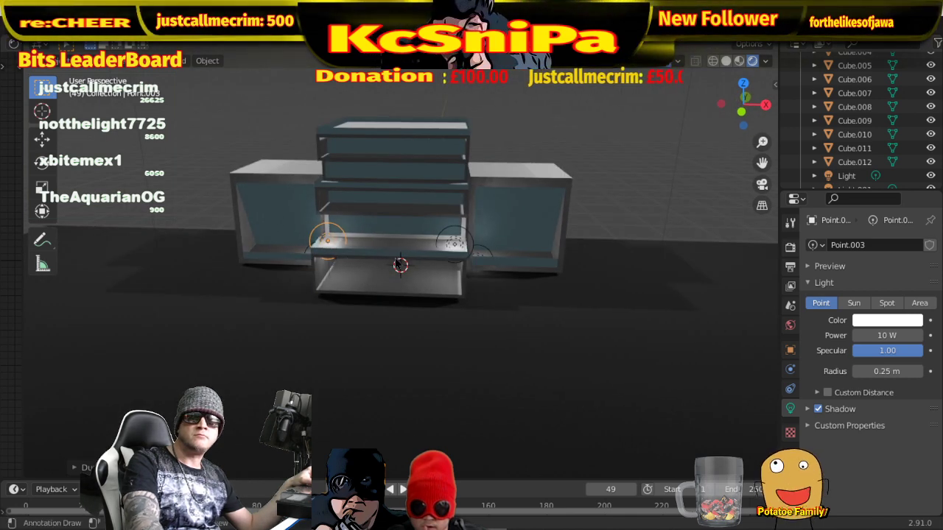
key("shift+d")
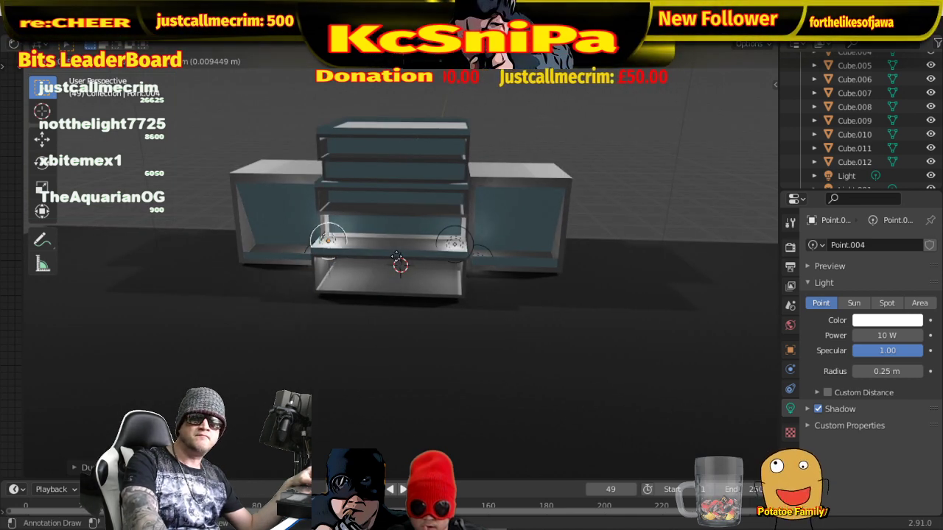
key("z")
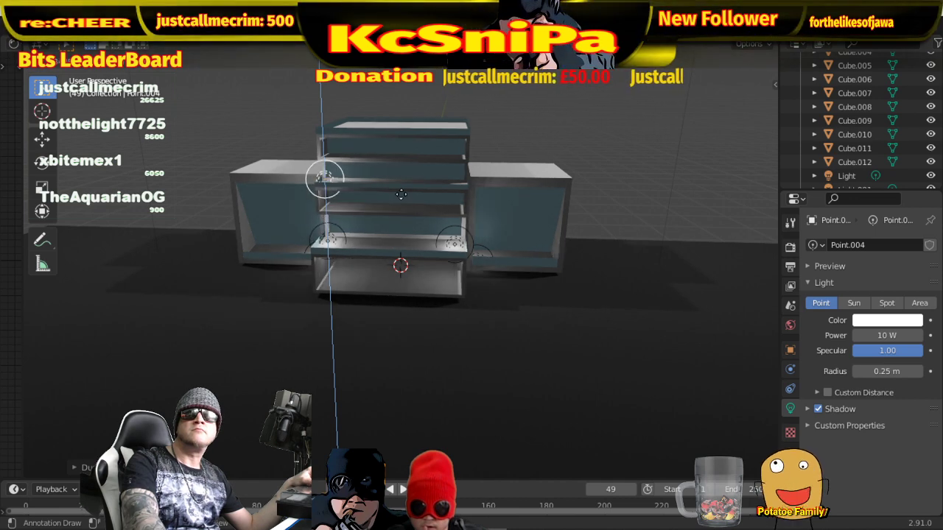
left_click(402, 204)
key("shift+d")
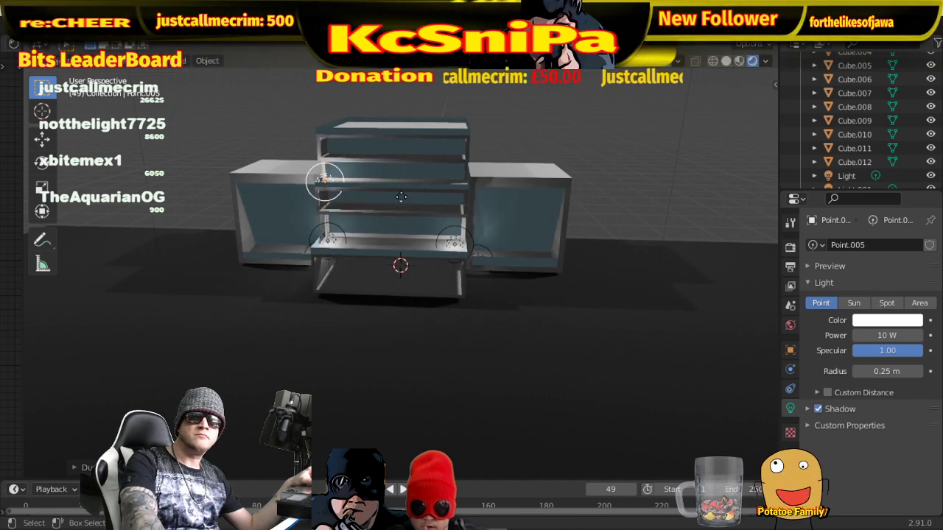
key("x")
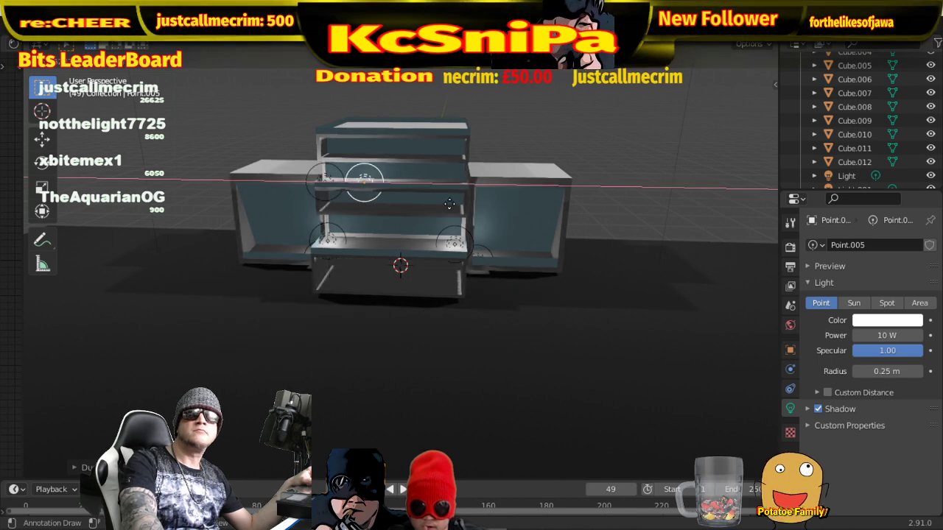
left_click(539, 209)
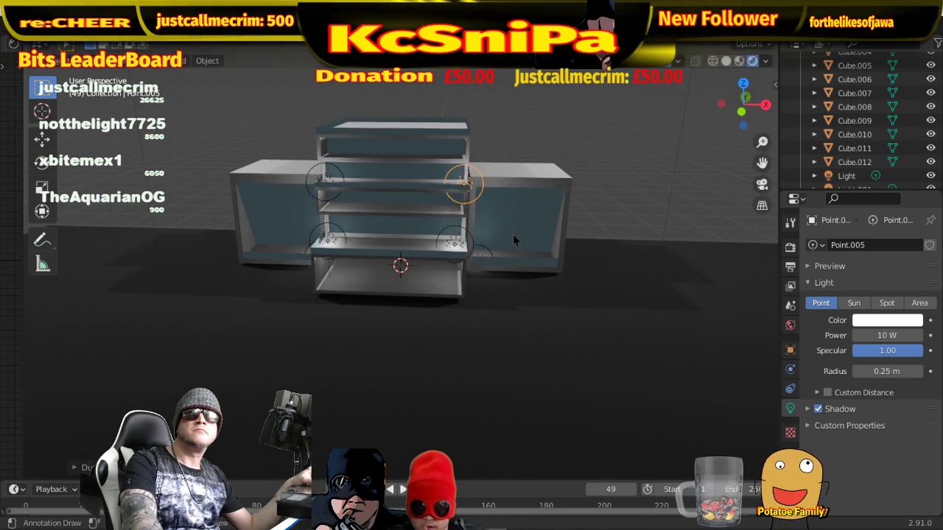
mouse_move(512, 235)
middle_mouse_down()
mouse_move(584, 224)
mouse_move(435, 265)
mouse_move(388, 262)
mouse_move(375, 234)
mouse_move(383, 217)
mouse_move(368, 218)
middle_mouse_up()
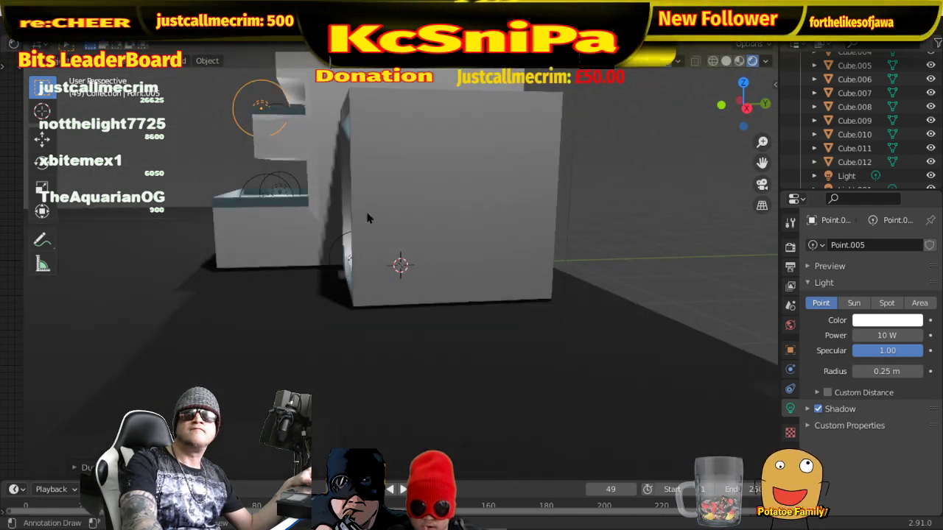
- Shift upper-floor light Point.005 along the Y axis inside the stacked block
scroll(364, 206, "up", 2)
middle_click_drag(370, 165, 403, 333)
scroll(391, 260, "up", 4)
key("g")
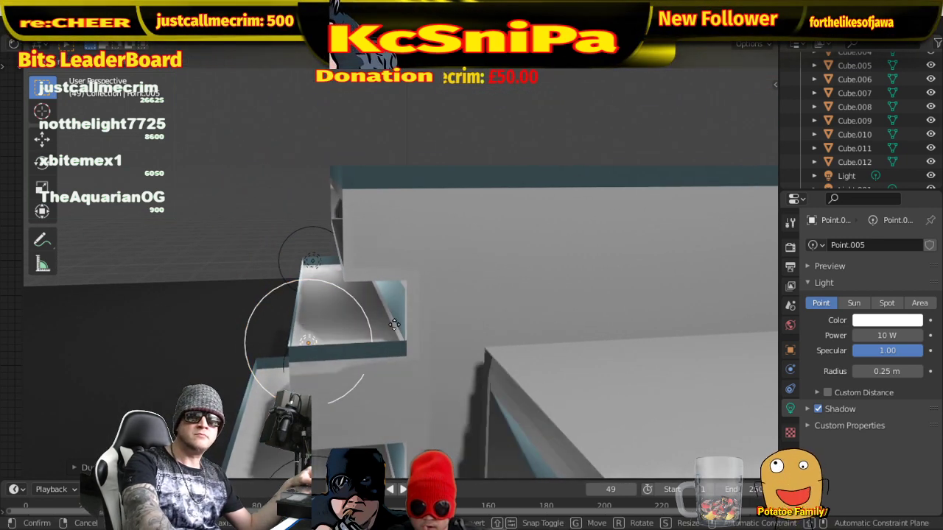
key("y")
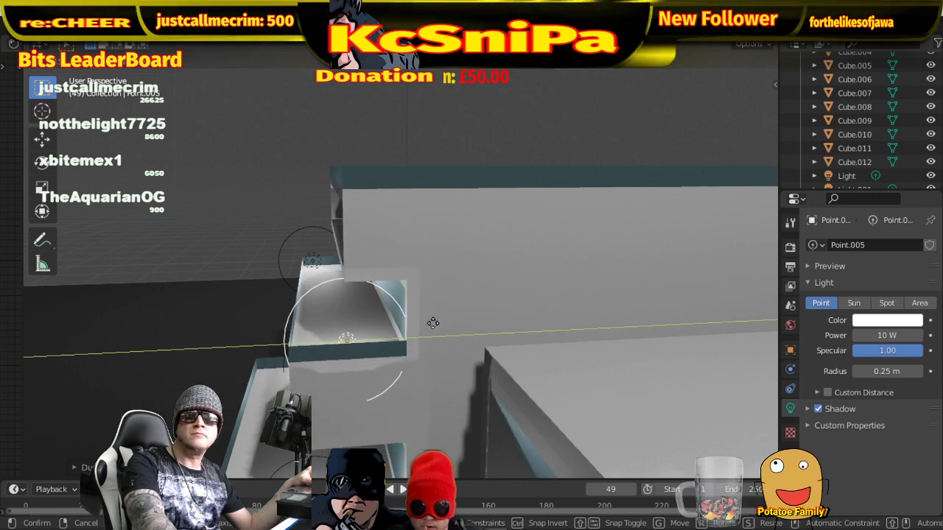
left_click(437, 331)
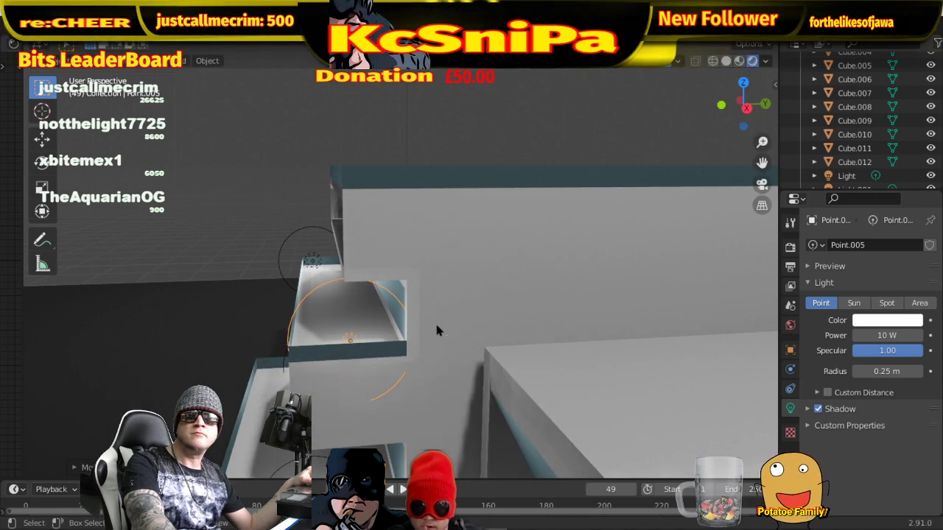
- Shift Point.004 along Y to the opposite end of the middle shelf and orbit to check
left_click(313, 236)
key("g")
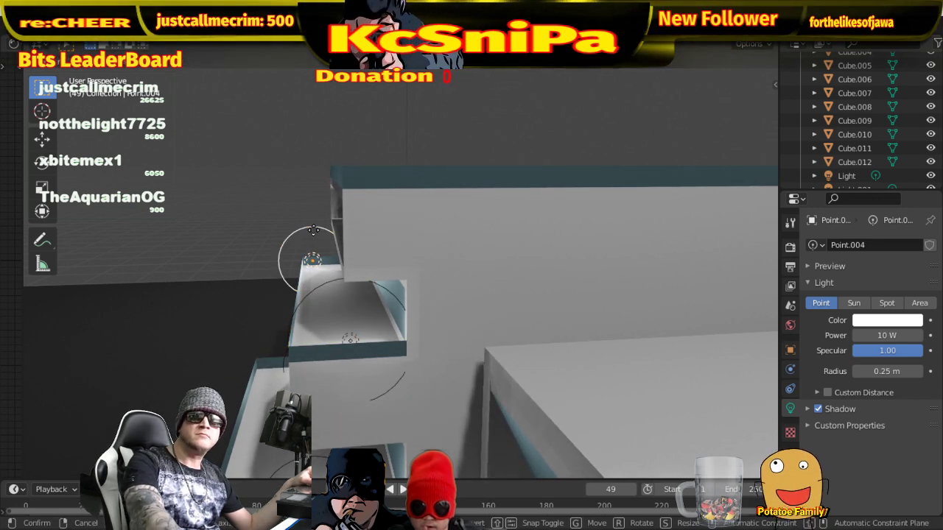
key("y")
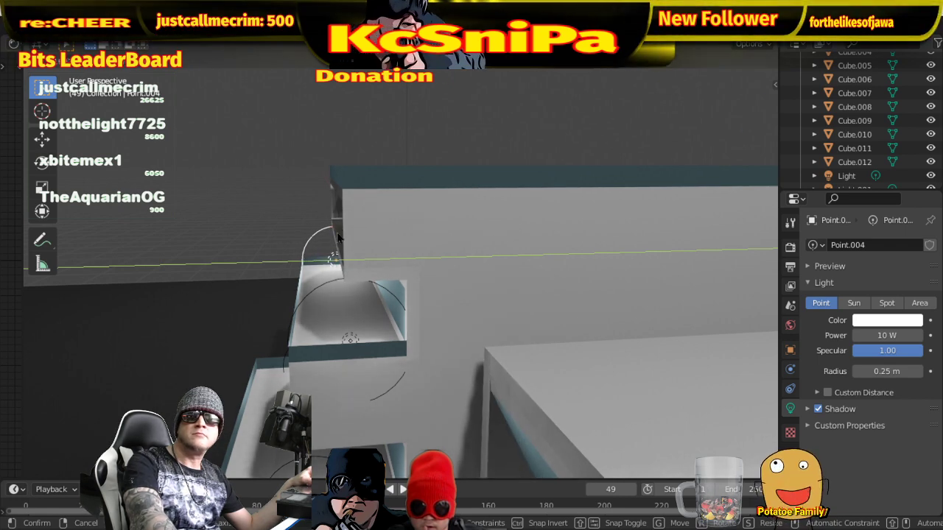
left_click(338, 238)
middle_click_drag(337, 237, 533, 328)
middle_click_drag(539, 328, 373, 315)
scroll(372, 315, "up", 5)
- Turn the light, grid and cursor overlays back on
scroll(521, 328, "down", 6)
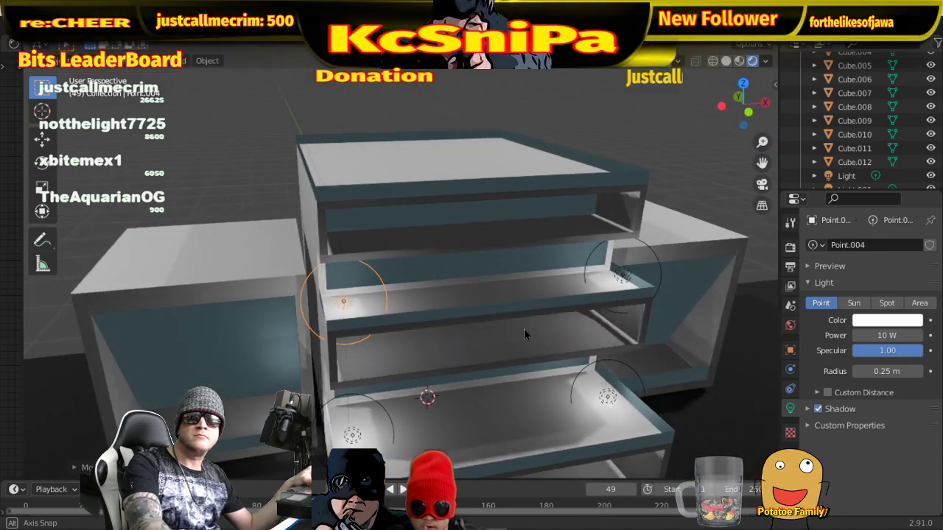
middle_click_drag(523, 329, 494, 347)
scroll(493, 340, "down", 8)
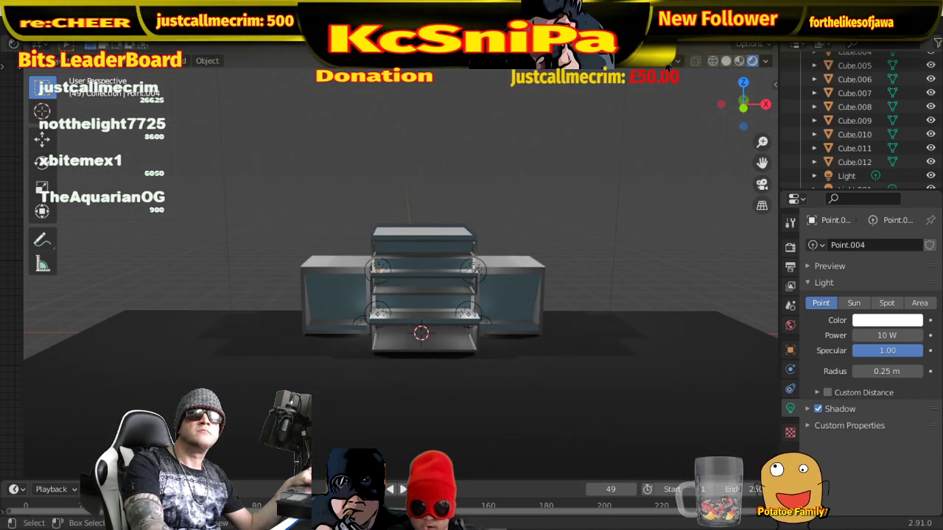
middle_click_drag(457, 178, 515, 170)
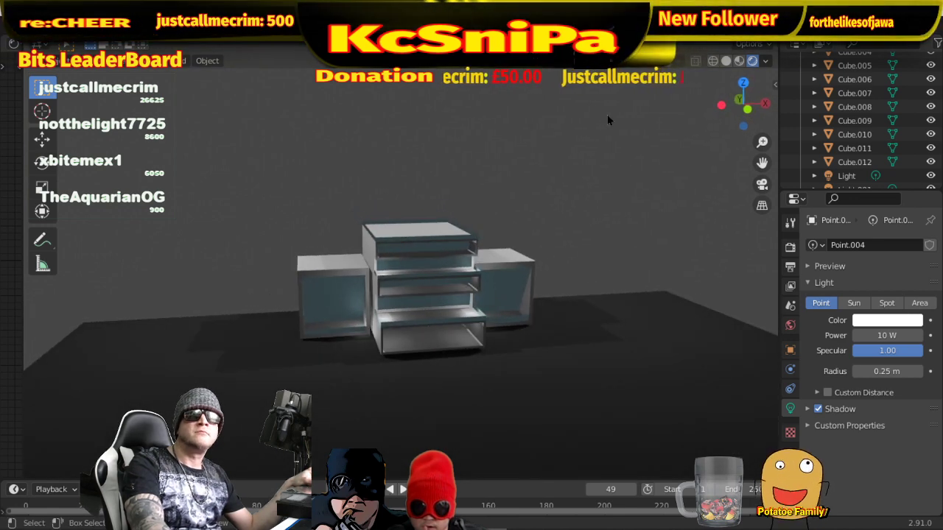
left_click(677, 60)
scroll(520, 258, "up", 2)
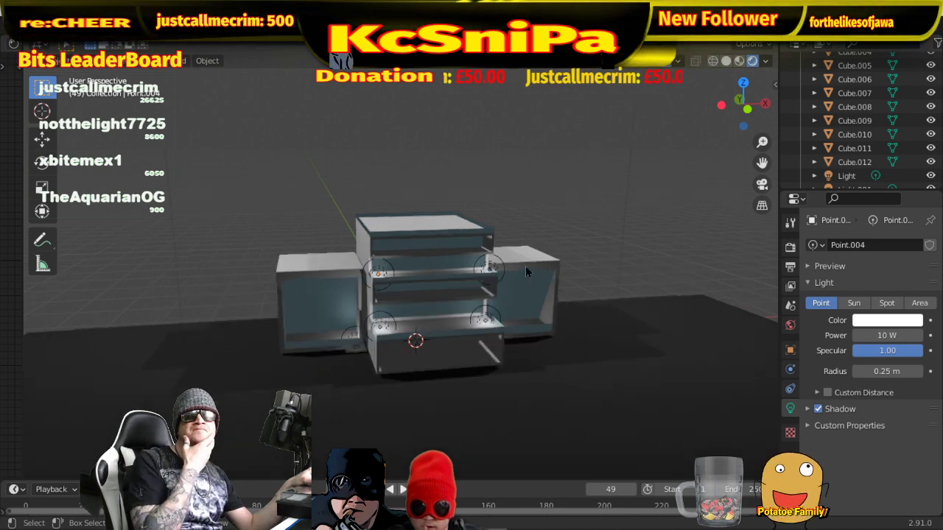
- View the building in Material Preview, then Rendered shading, from several angles
left_click(738, 61)
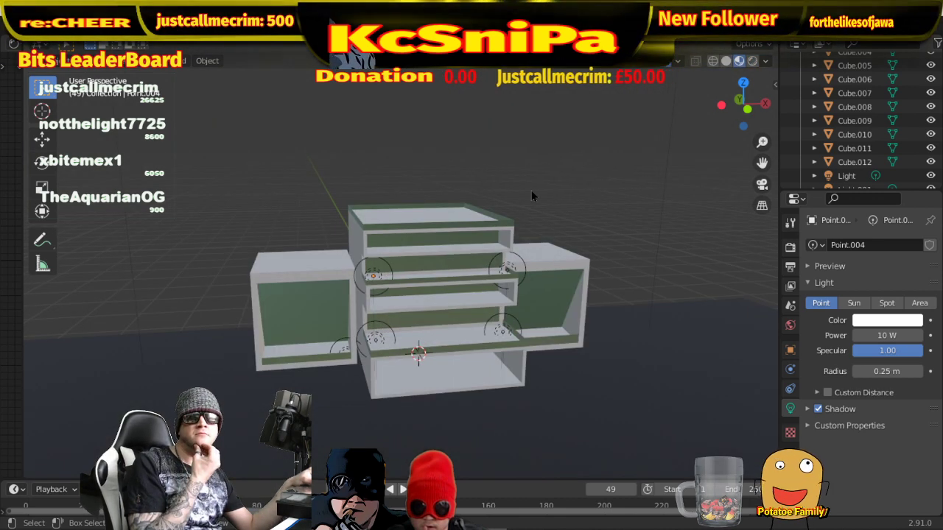
left_click(752, 60)
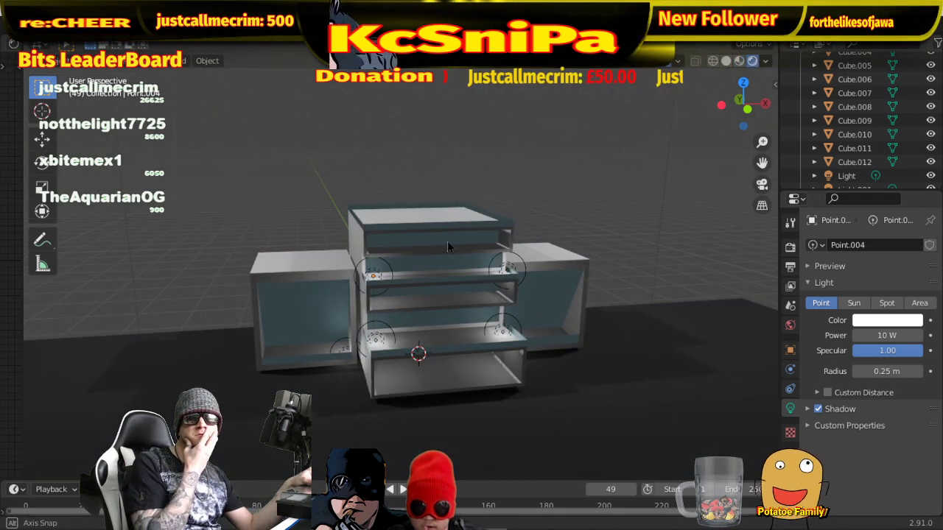
middle_click_drag(447, 241, 431, 218)
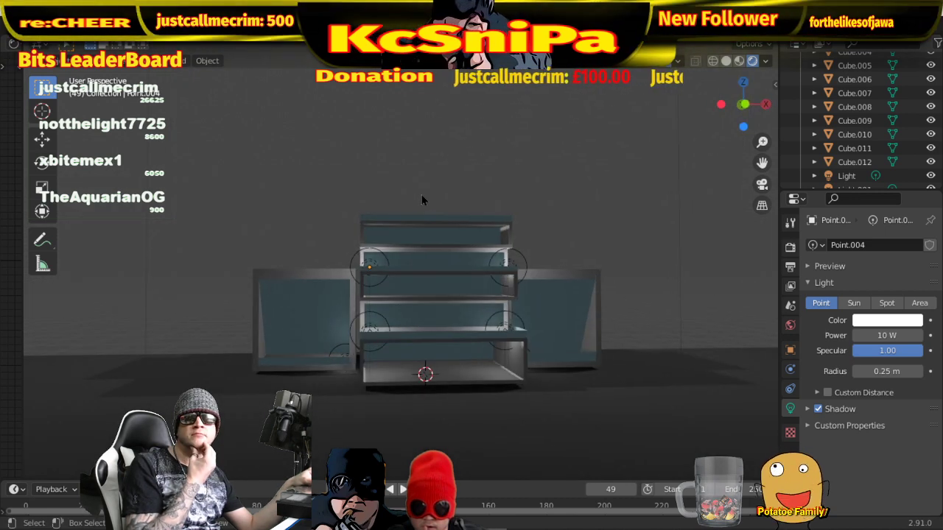
mouse_move(422, 194)
middle_mouse_down()
mouse_move(404, 193)
mouse_move(430, 198)
mouse_move(444, 228)
mouse_move(434, 247)
mouse_move(380, 250)
mouse_move(497, 210)
mouse_move(501, 196)
mouse_move(393, 179)
mouse_move(370, 186)
mouse_move(371, 199)
mouse_move(307, 194)
mouse_move(298, 207)
mouse_move(364, 232)
mouse_move(450, 230)
mouse_move(480, 210)
mouse_move(475, 229)
middle_mouse_up()
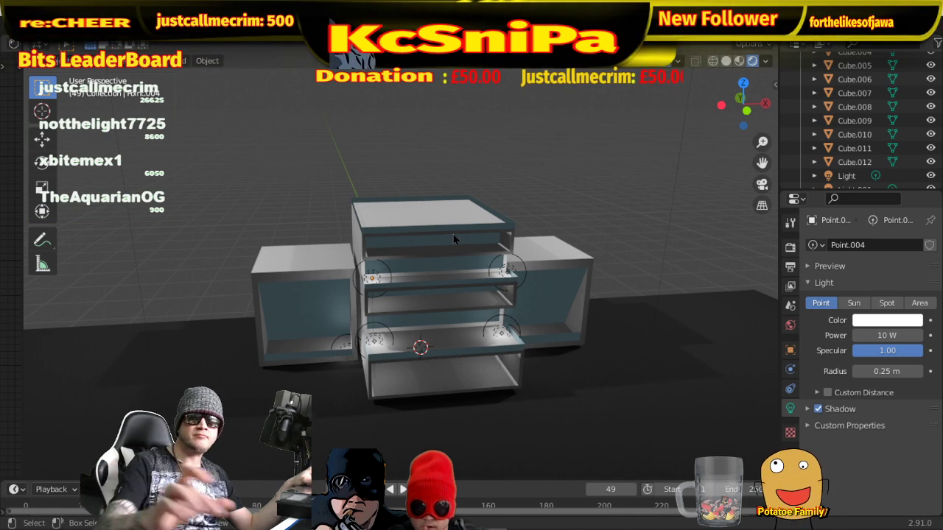
middle_click_drag(429, 237, 395, 242)
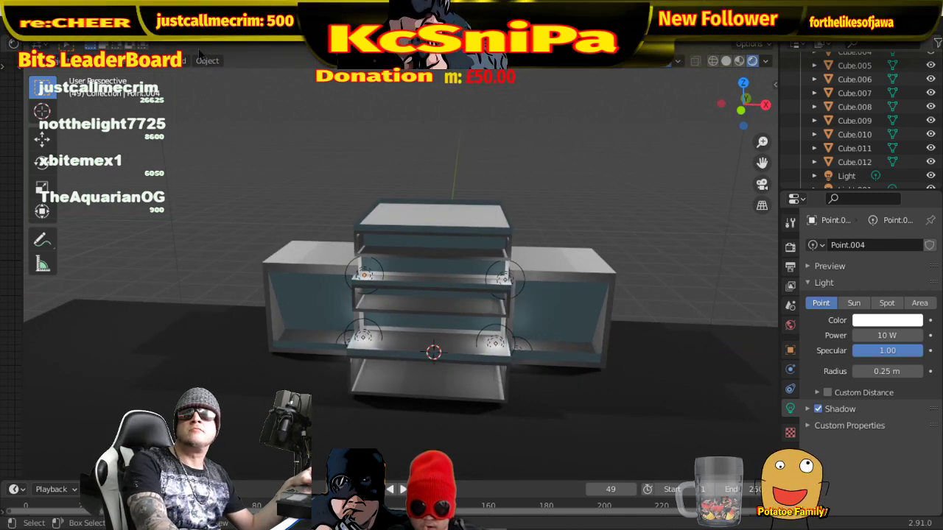
- Return to Solid shading and add a new cube to the scene
left_click(727, 64)
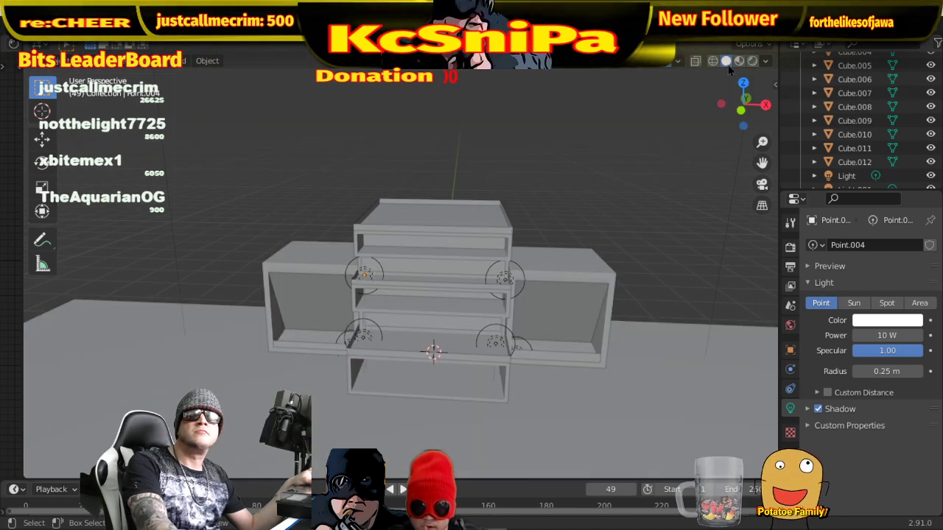
left_click(177, 61)
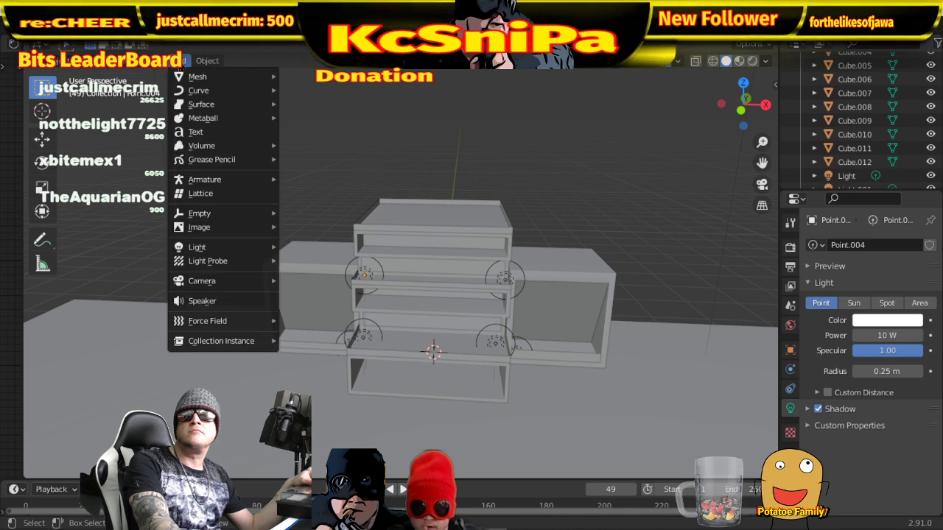
mouse_move(220, 76)
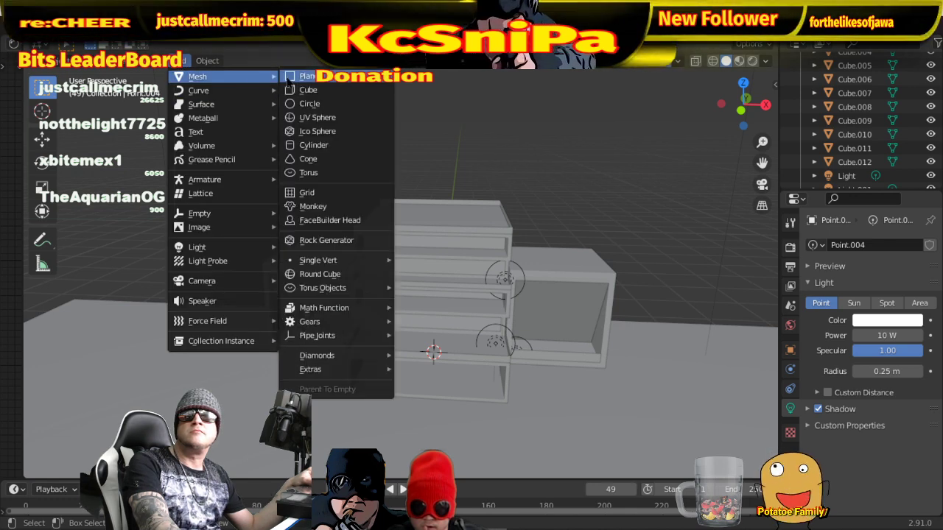
left_click(313, 89)
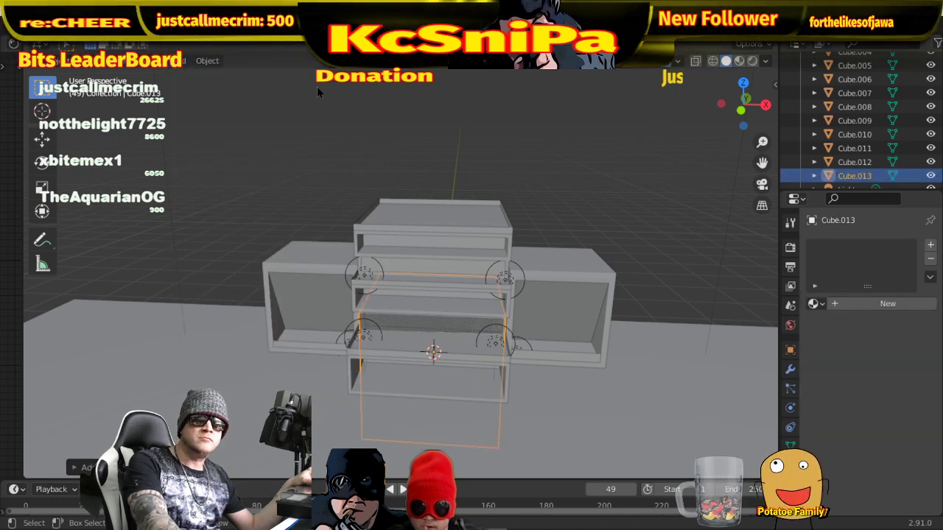
- Move the new cube to the right of the building and raise it along Z
key("g")
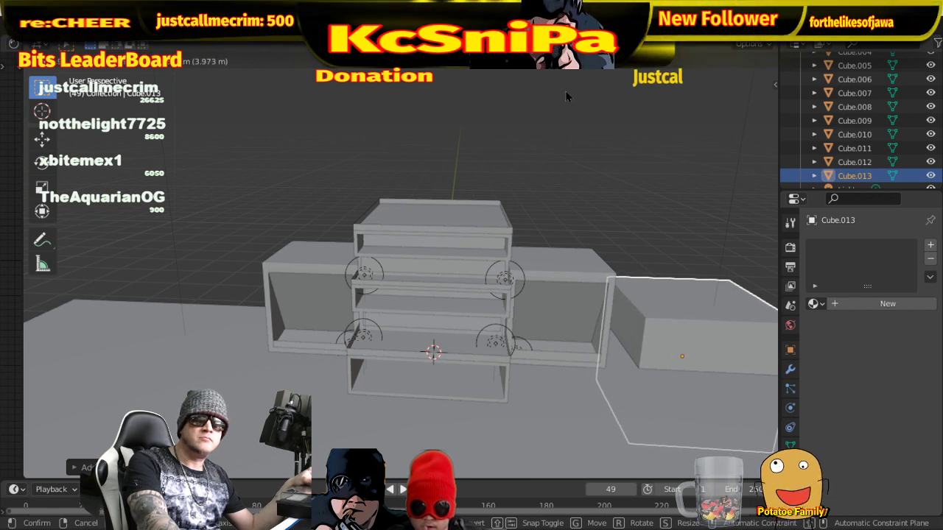
left_click(565, 96)
key("g")
key("z")
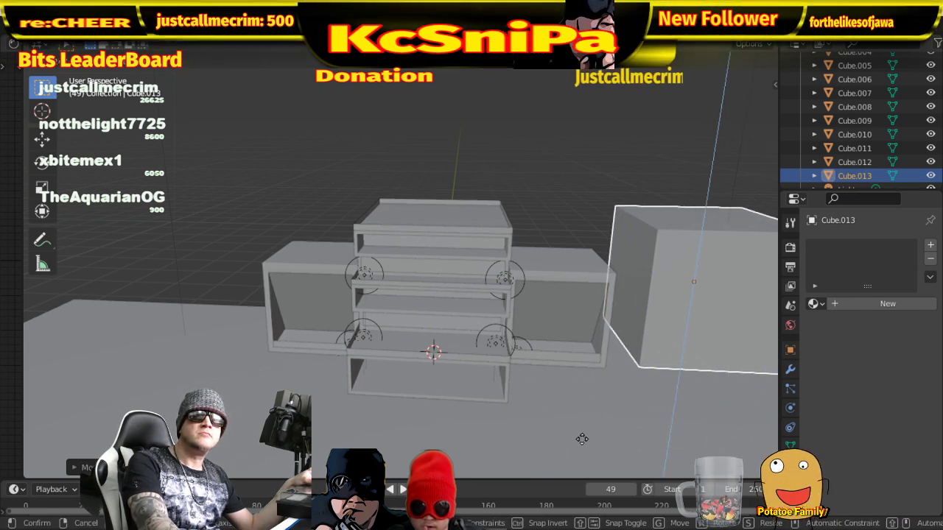
left_click(582, 439)
scroll(632, 404, "down", 3)
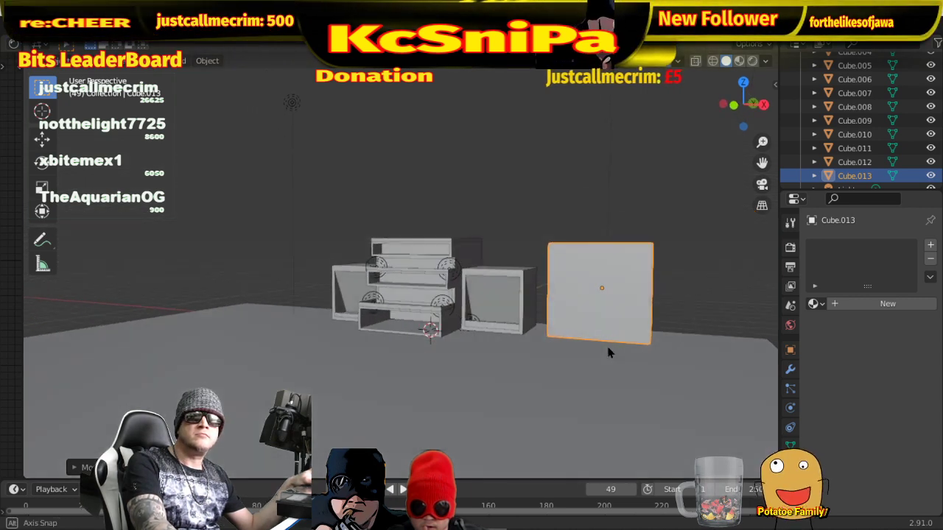
middle_click_drag(608, 353, 614, 336)
- Shrink the cube, lower it along Z and slide it along X beside the right wing
key("s")
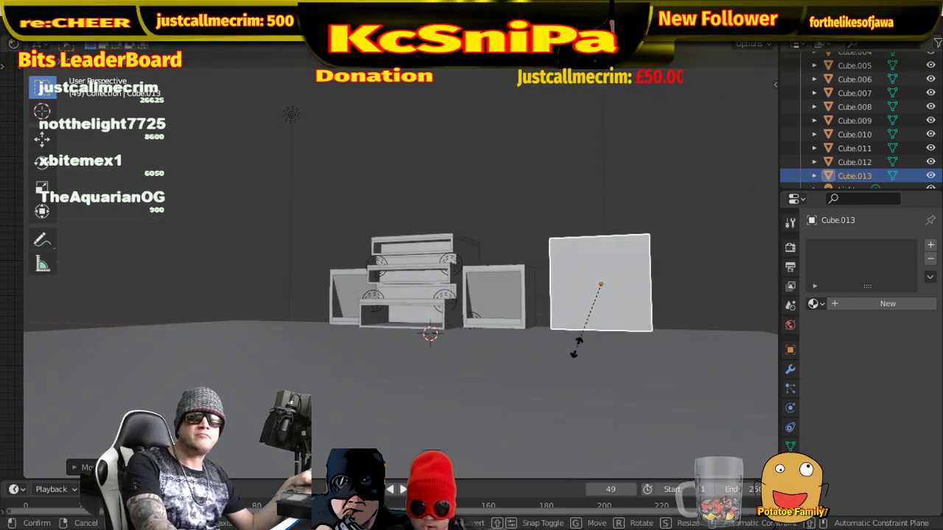
left_click(598, 335)
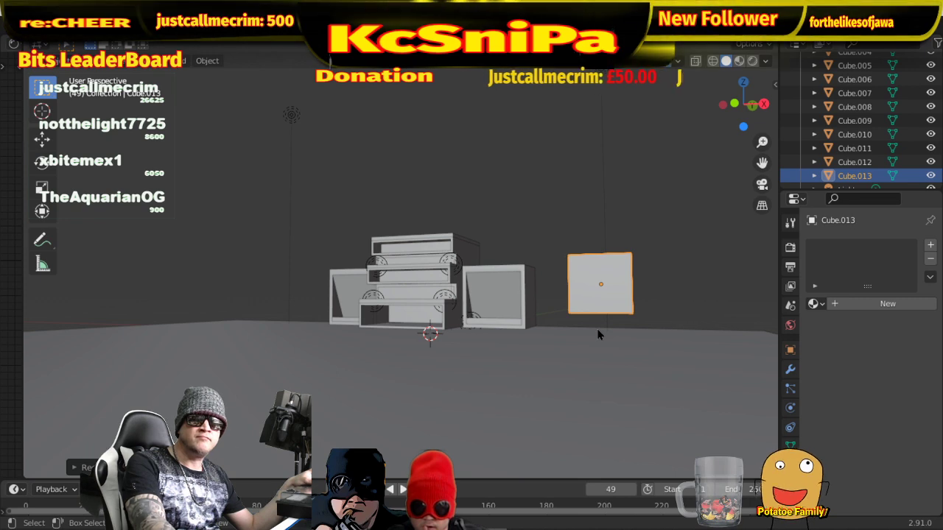
key("g")
key("z")
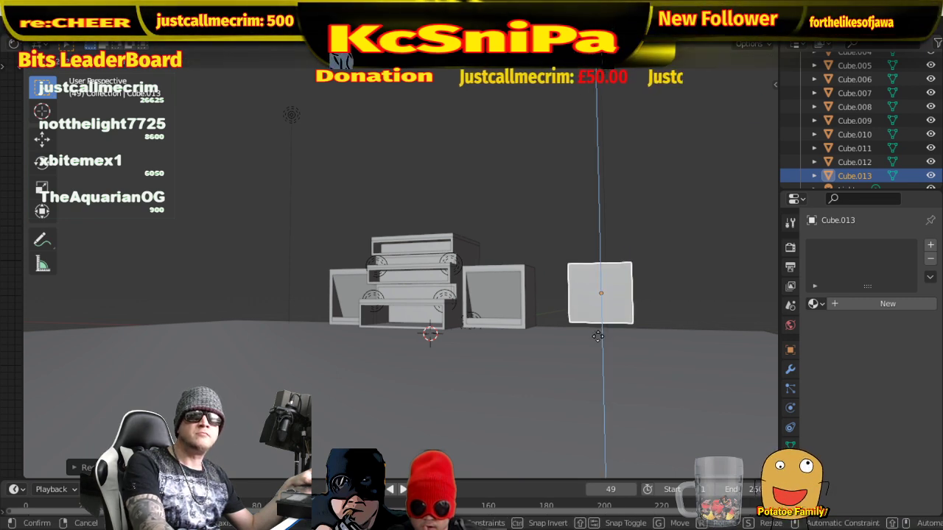
left_click(597, 344)
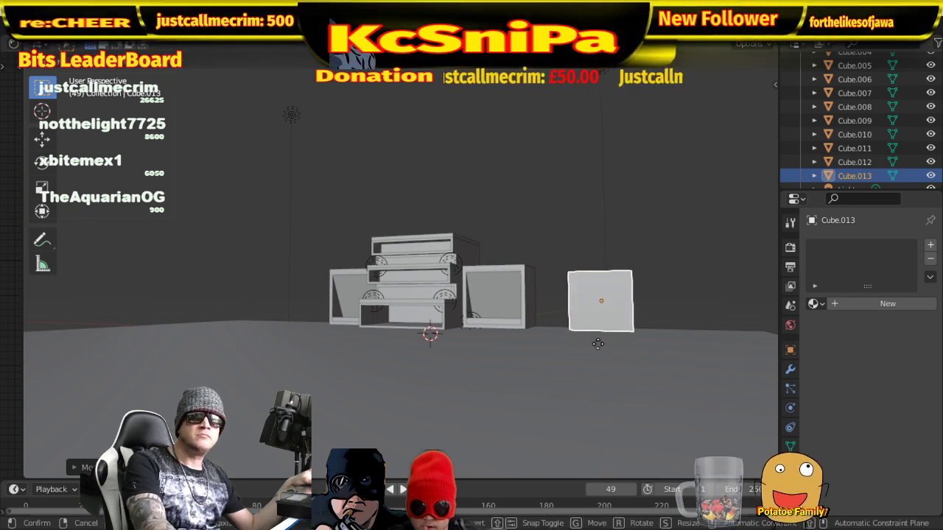
key("x")
left_click(562, 337)
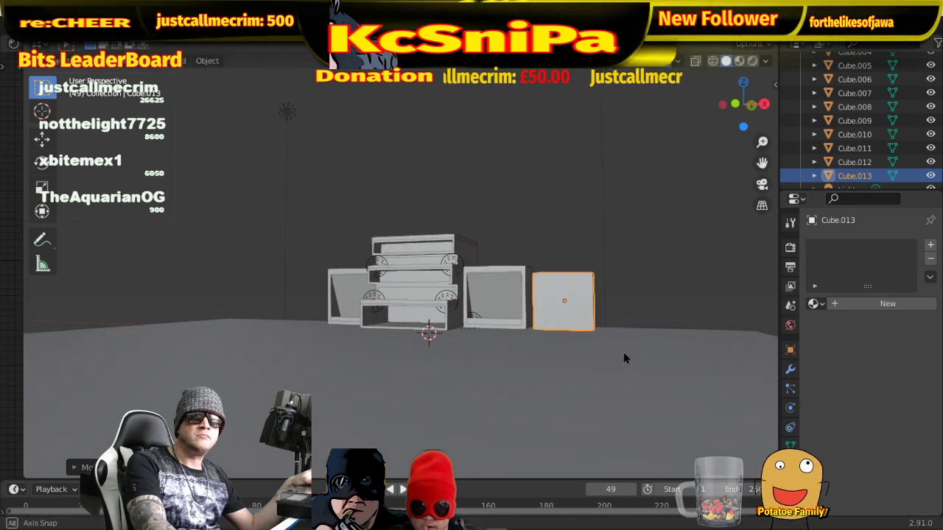
- Stretch the cube along X into a long low block and reposition it along X
middle_click_drag(623, 352, 635, 391)
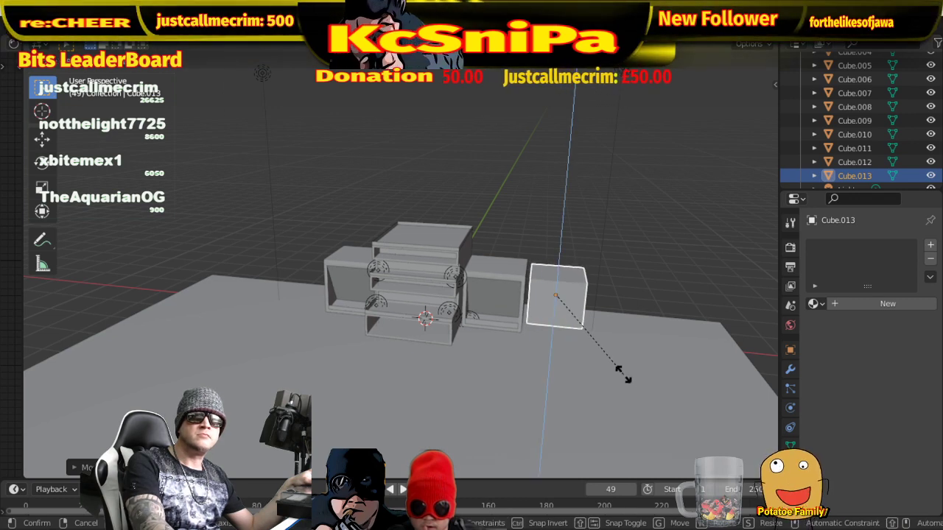
left_click(606, 364)
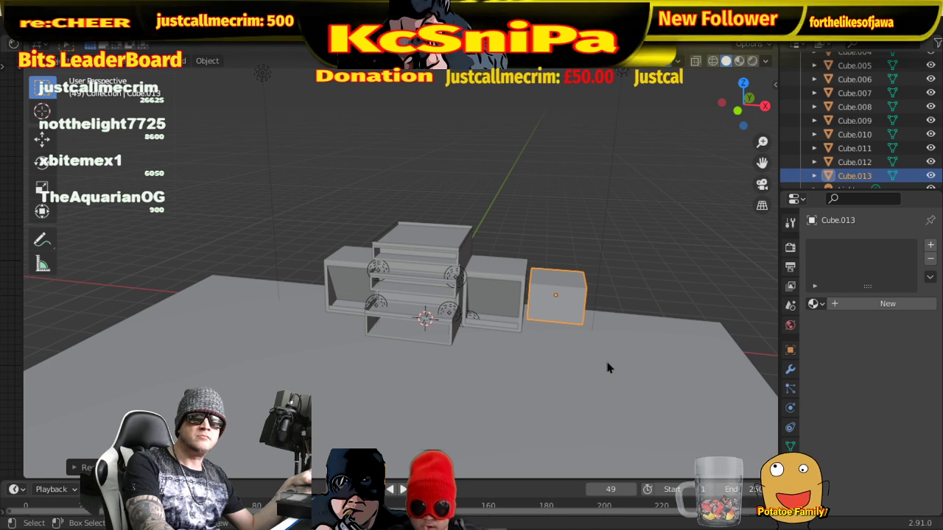
key("s")
key("x")
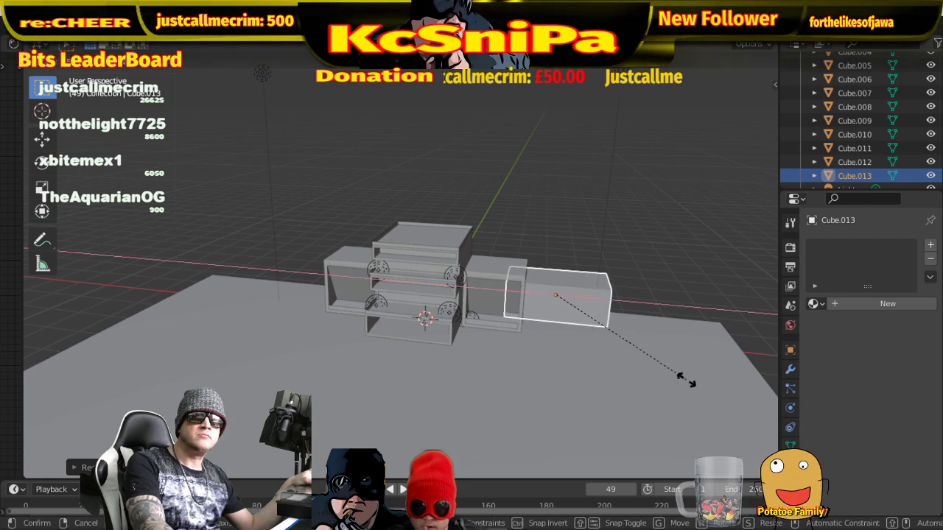
right_click(698, 381)
key("g")
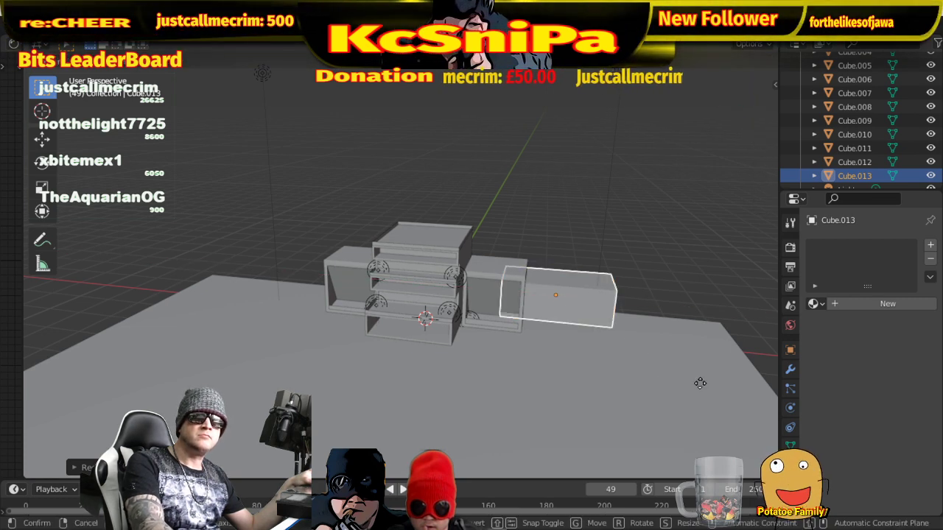
key("x")
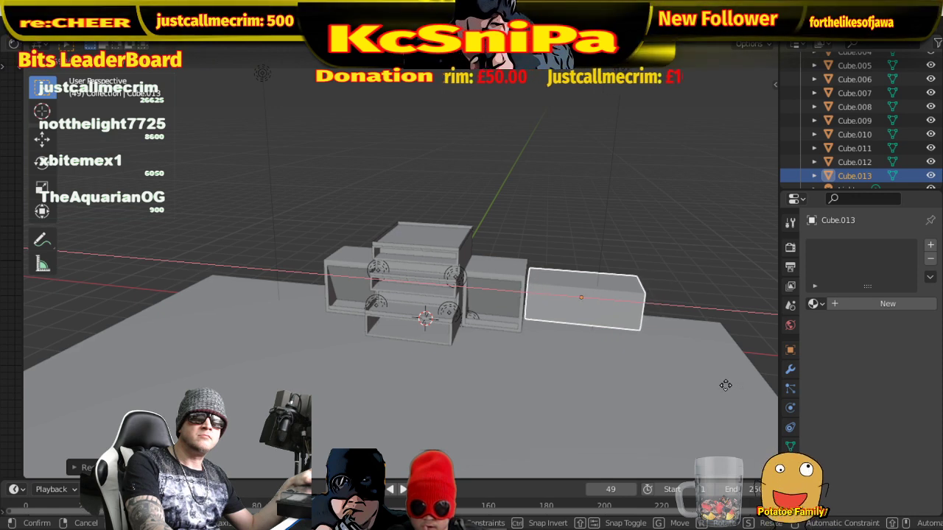
left_click(725, 385)
middle_click_drag(676, 422, 682, 381)
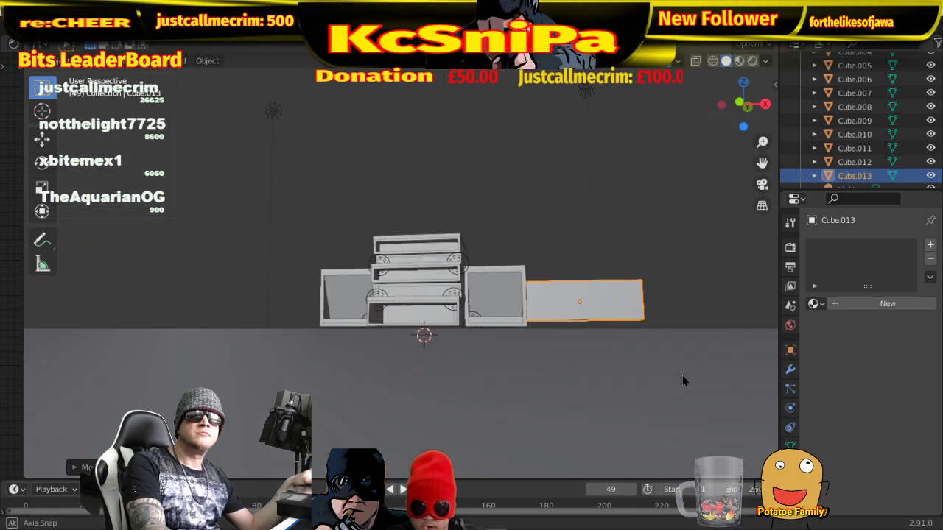
- In Front Orthographic view, lower the box along Z level with the wings' base
key("KP_1")
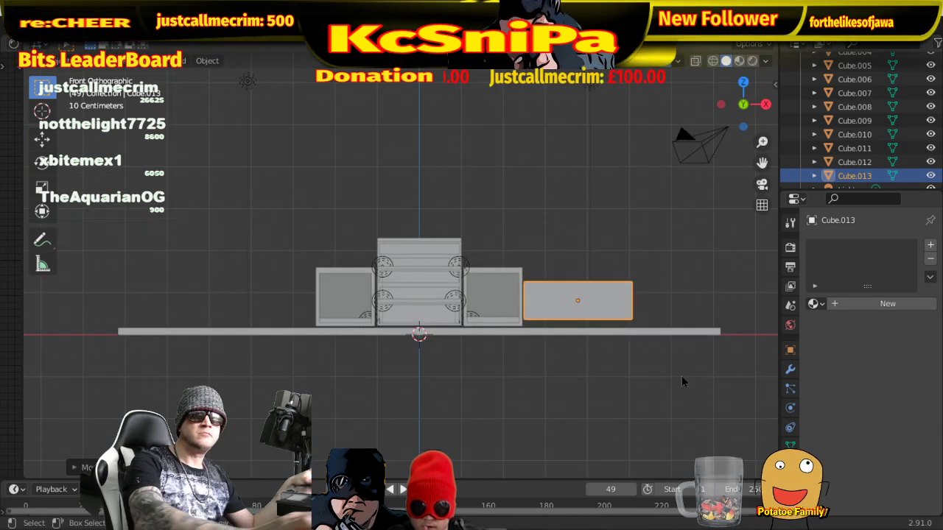
key("g")
key("z")
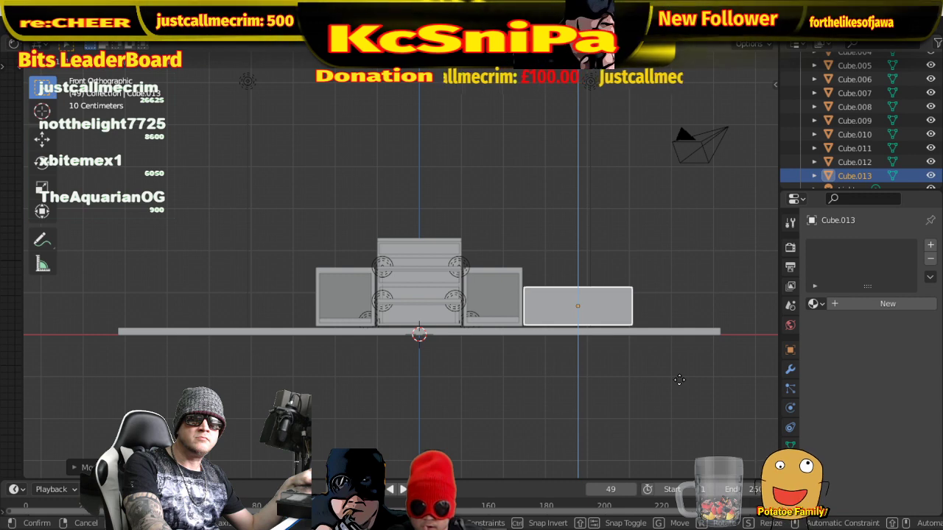
left_click(679, 380)
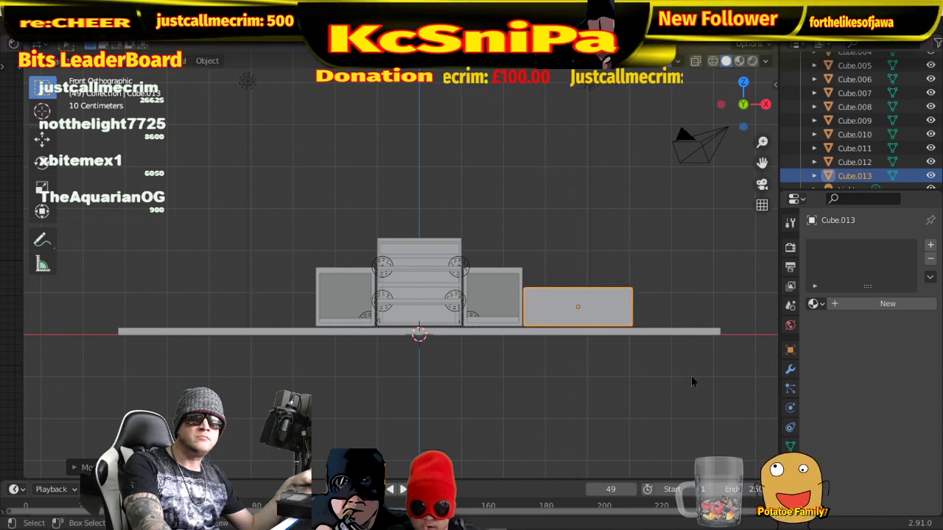
middle_click_drag(691, 376, 529, 403)
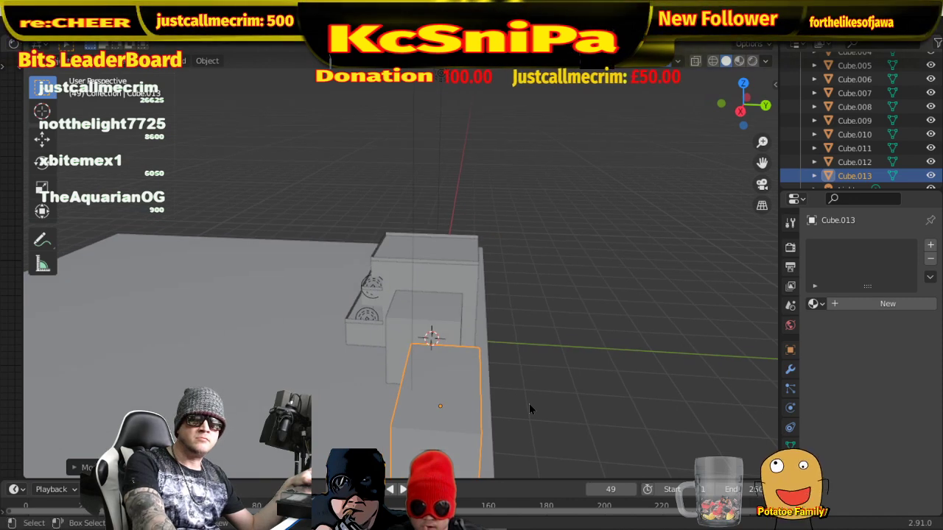
- Slide the box along Y so it sits flush against the right wing
key("g")
key("y")
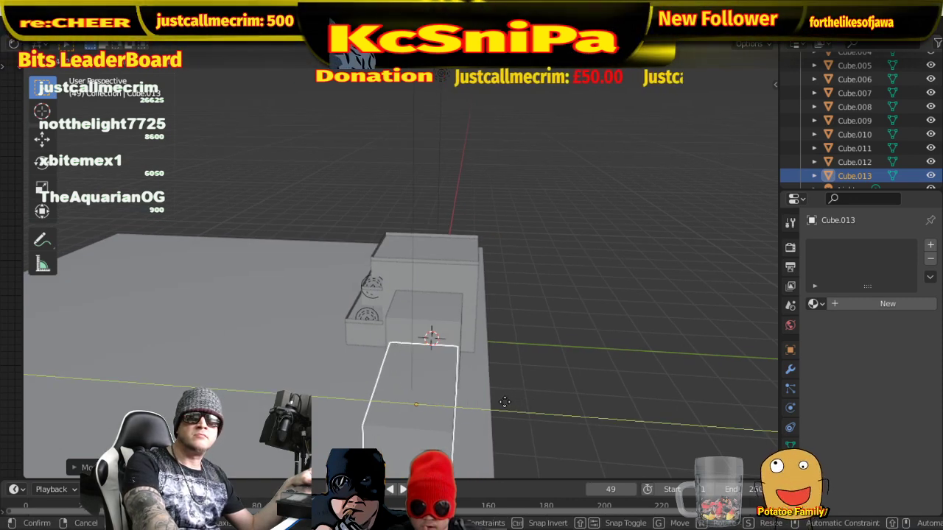
left_click(506, 402)
middle_click_drag(506, 403, 671, 425)
scroll(626, 365, "up", 1)
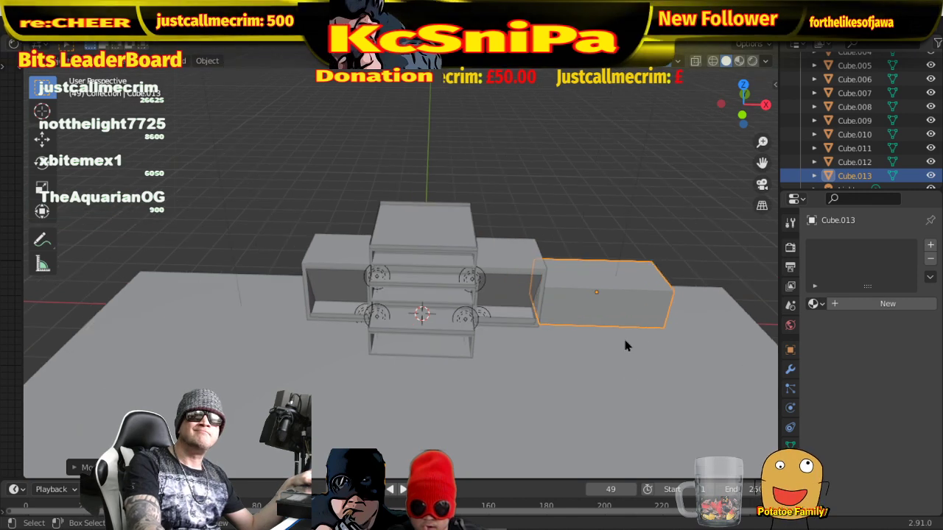
- In Edit Mode, select Cube.013's front face, then switch to edge select and deselect all
left_click(55, 60)
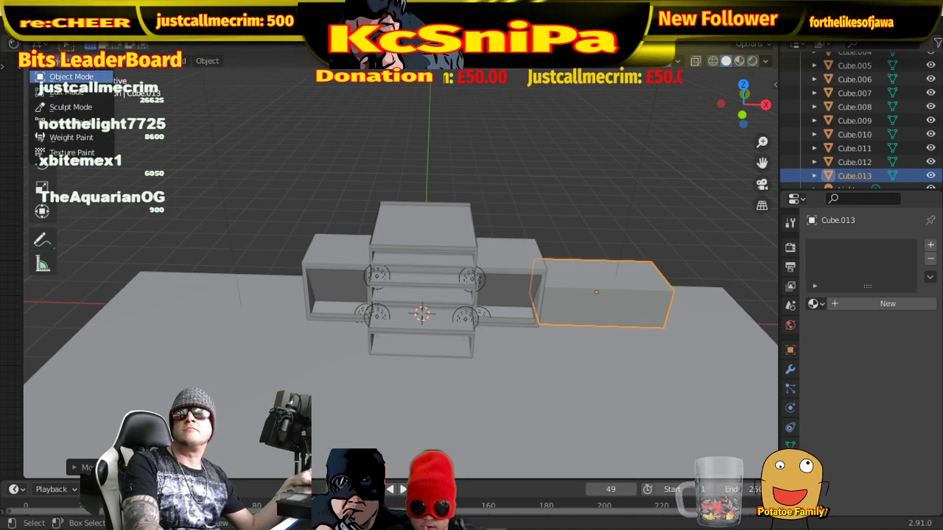
left_click(91, 93)
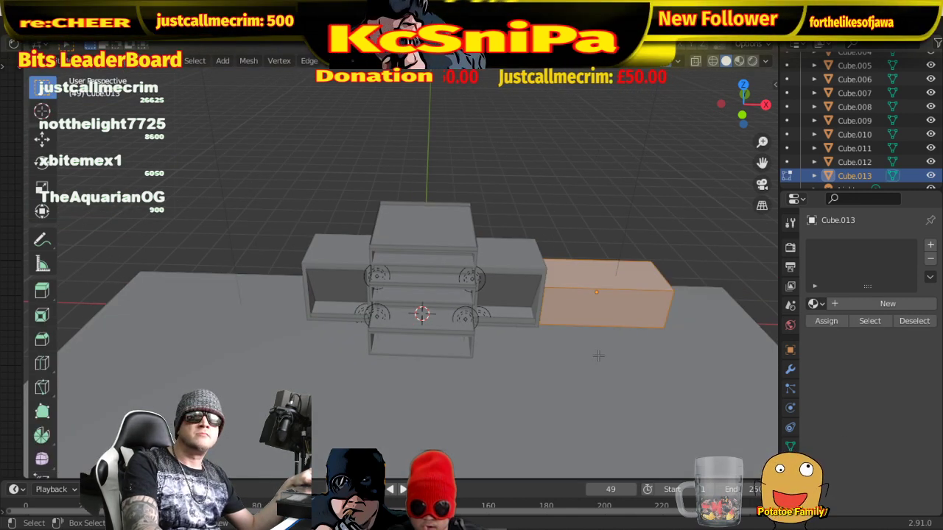
middle_click_drag(598, 356, 507, 322)
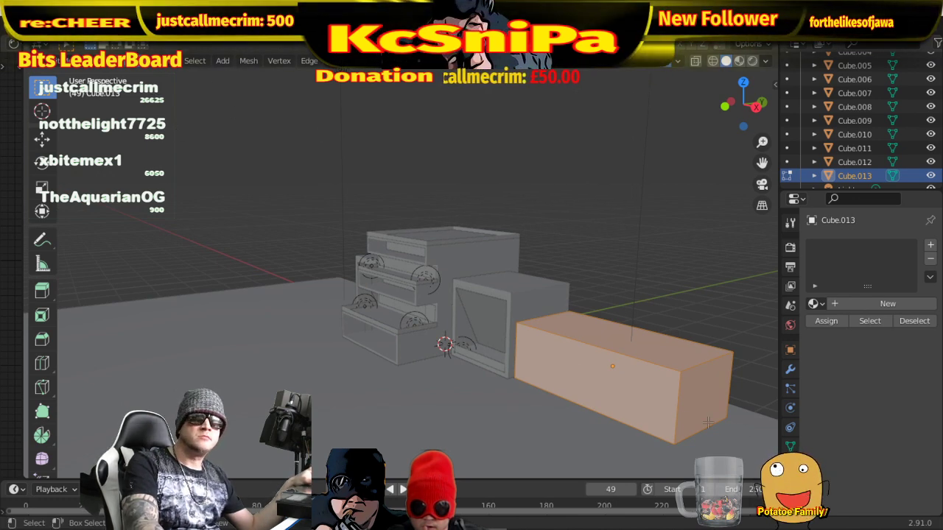
left_click(625, 407)
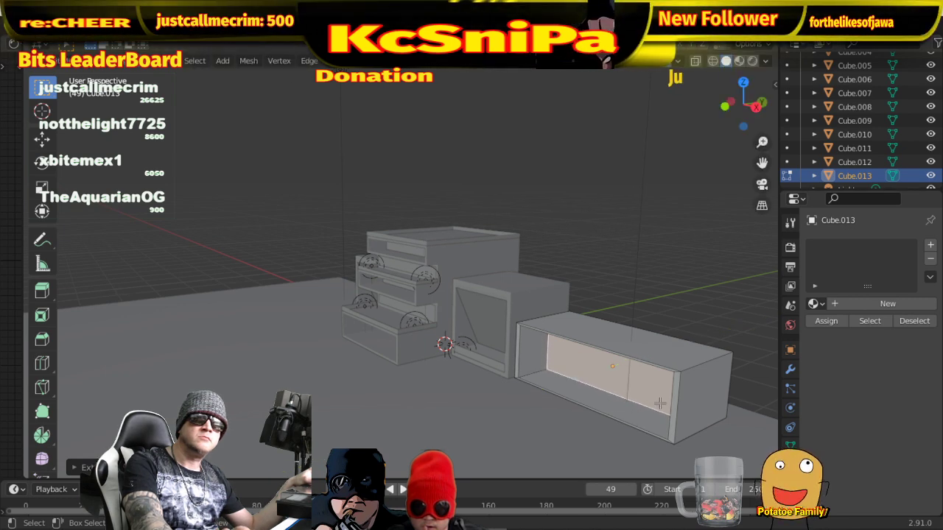
middle_click_drag(605, 415, 576, 400)
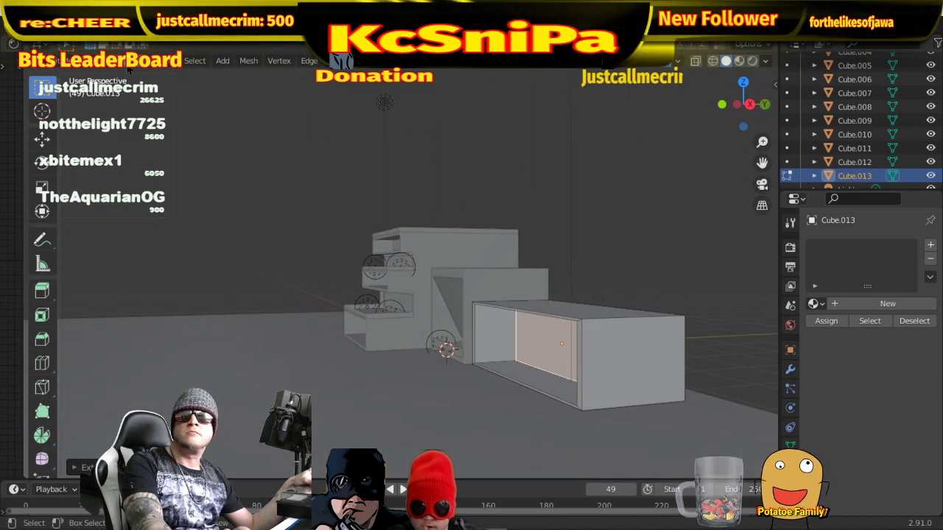
key("2")
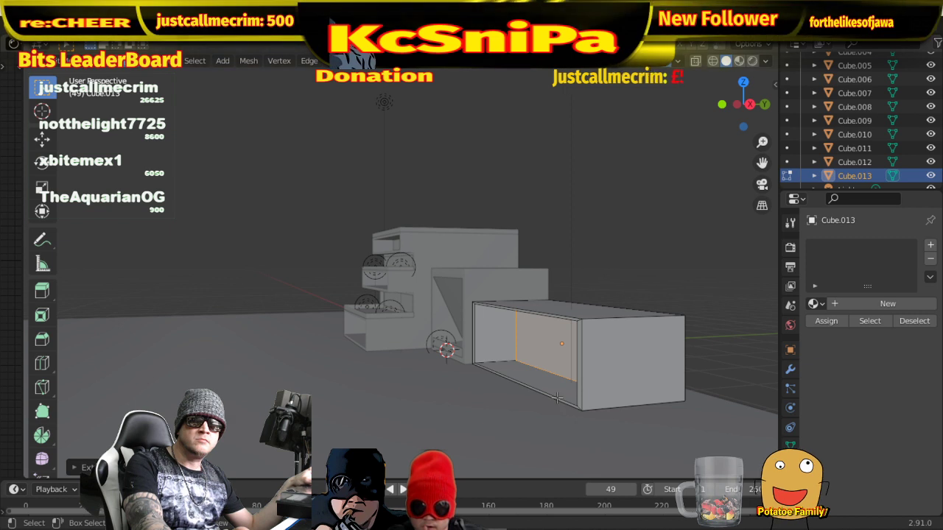
key("alt+a")
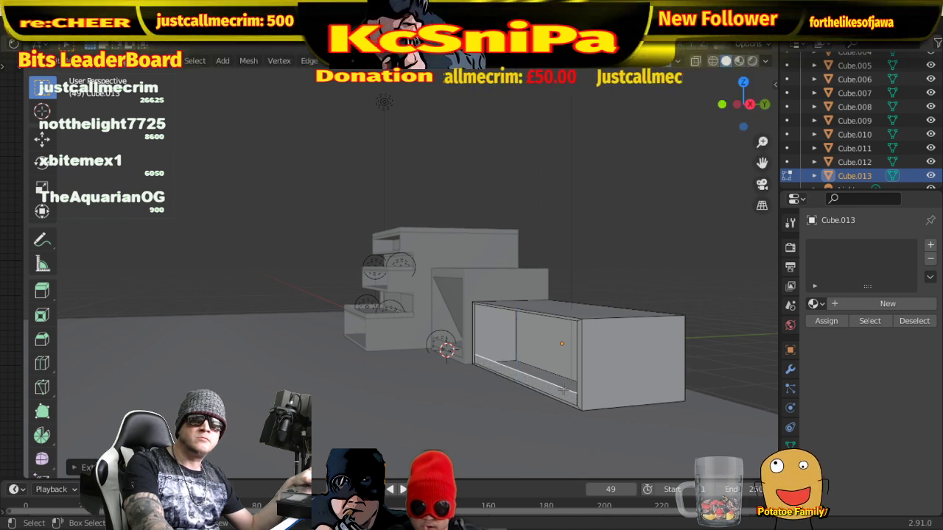
middle_click_drag(559, 404, 631, 419)
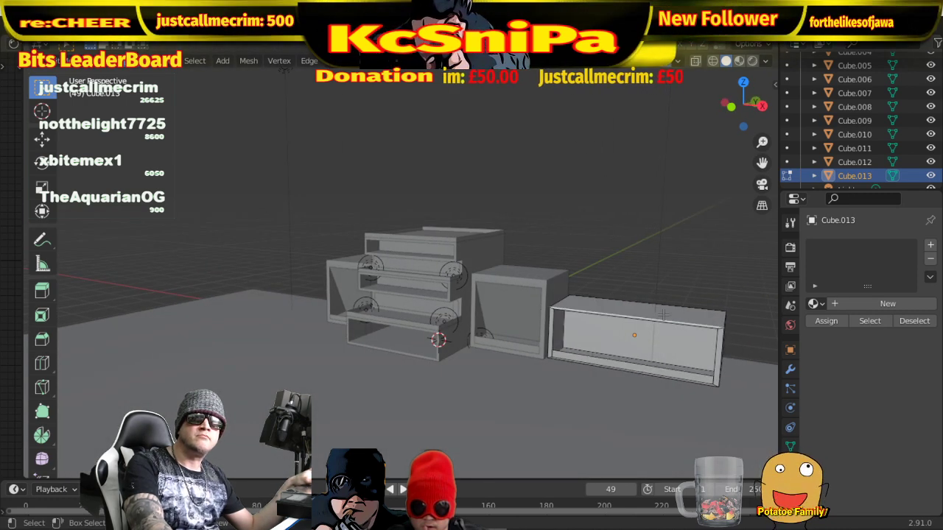
- Orbit around the hollowed two-bay box to inspect its shelves, then return to Object Mode
left_click(89, 63)
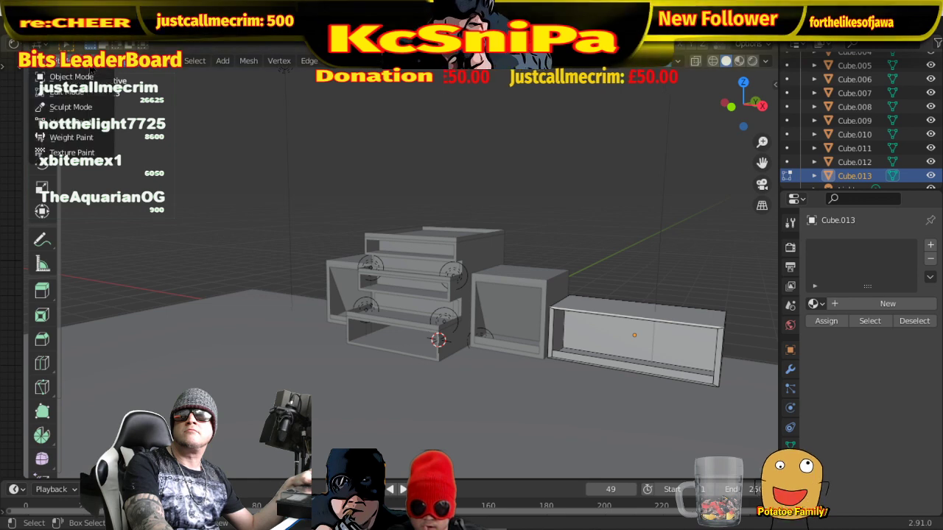
left_click(71, 77)
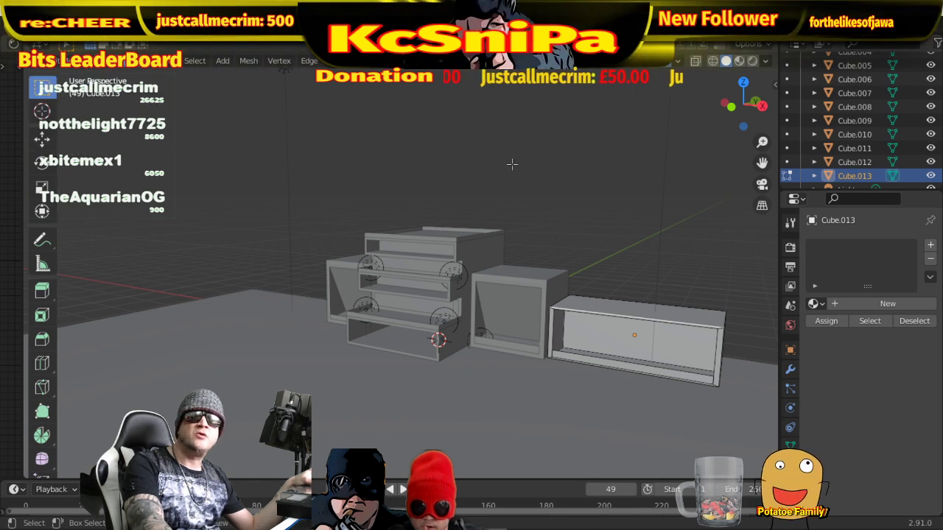
middle_click_drag(543, 193, 493, 198)
scroll(536, 344, "up", 2)
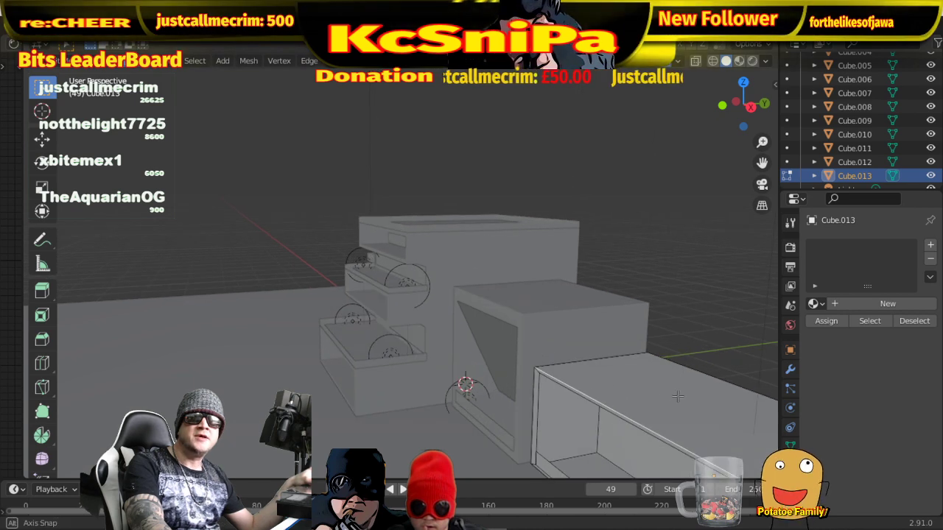
middle_click_drag(676, 396, 647, 385)
middle_click_drag(708, 376, 9, 379)
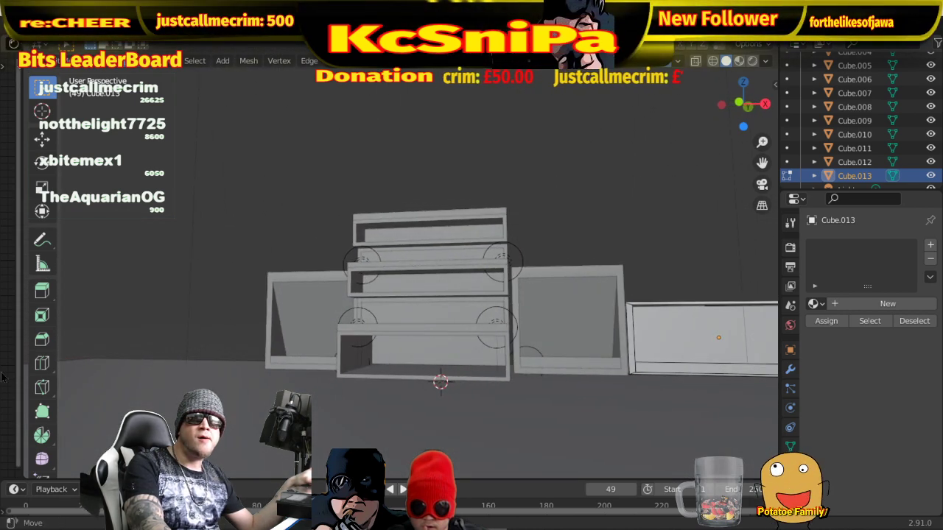
middle_click_drag(324, 368, 274, 399)
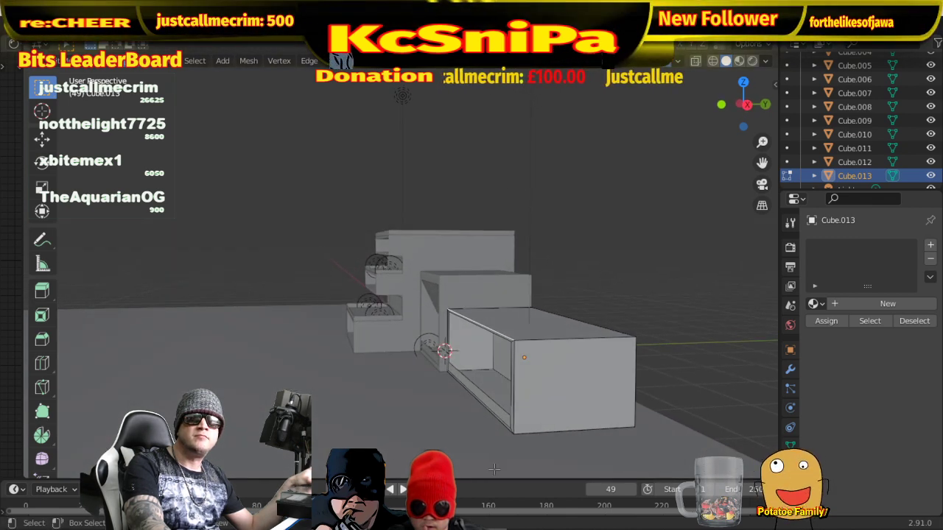
middle_click_drag(534, 378, 620, 412)
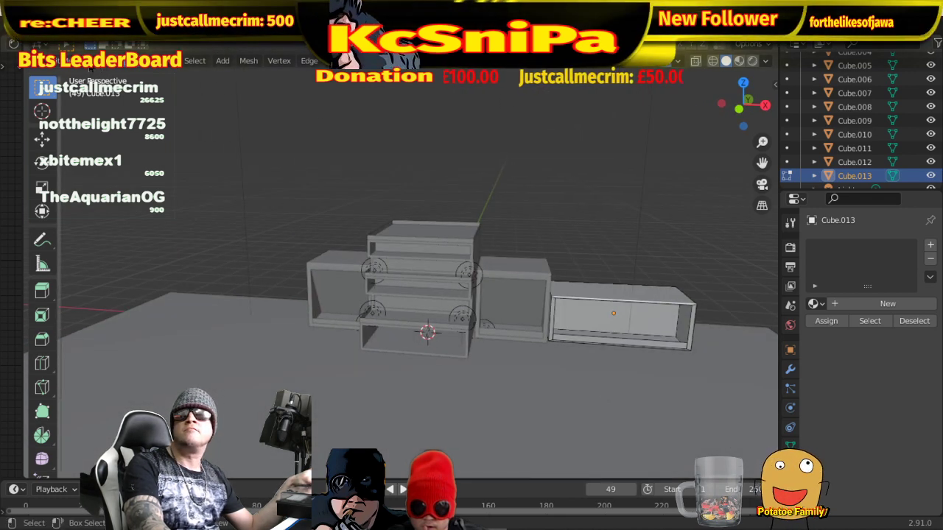
key("Tab")
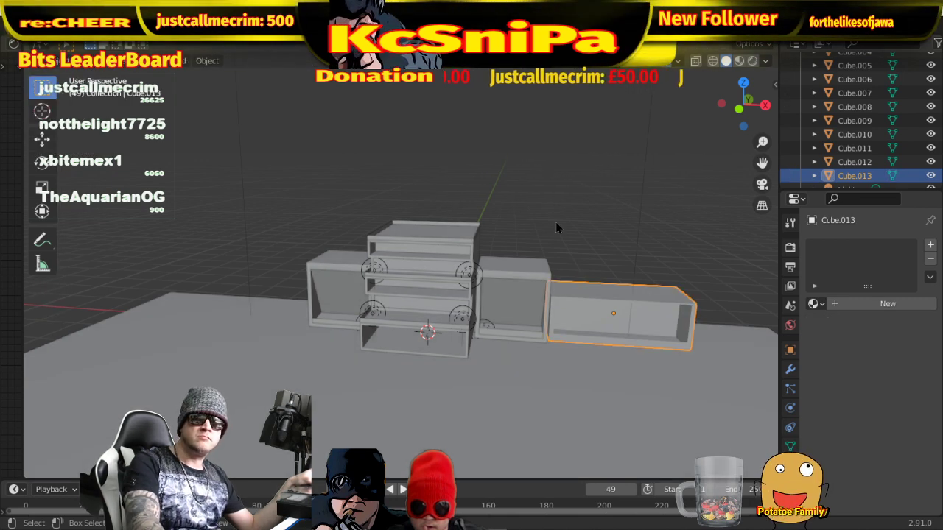
- Duplicate Cube.013 and move the copy along X to the building's left end
key("shift+d")
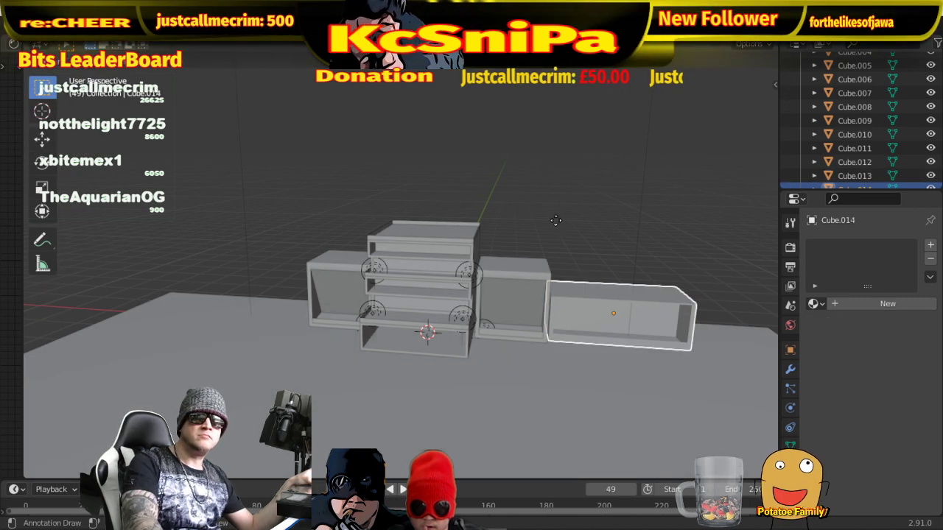
key("x")
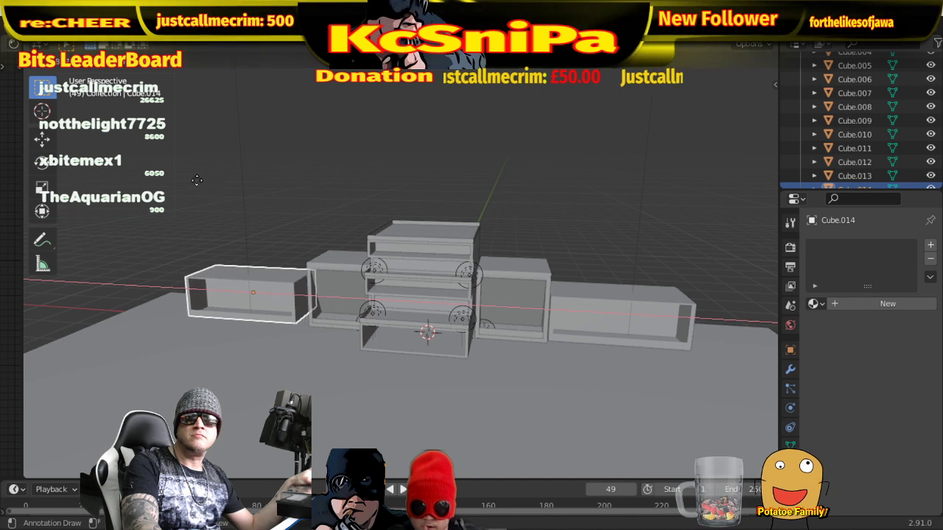
left_click(208, 183)
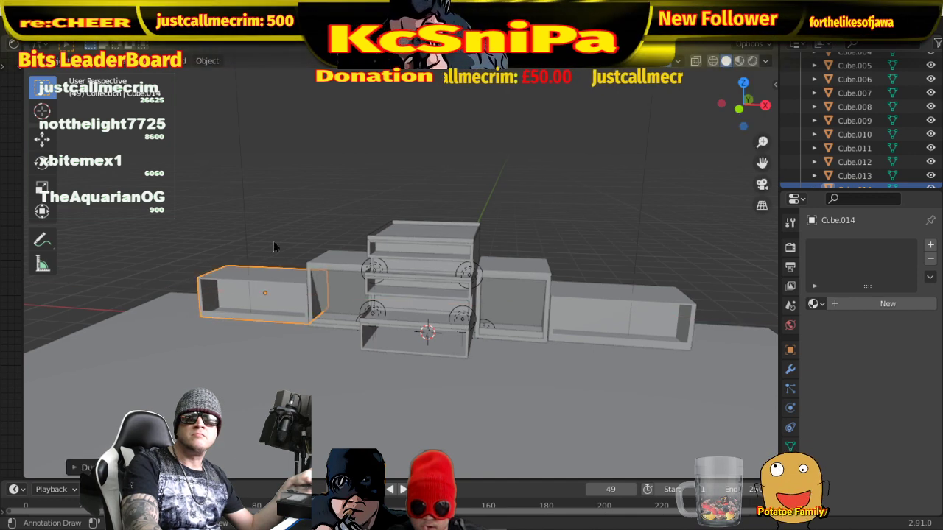
middle_click_drag(209, 183, 349, 401)
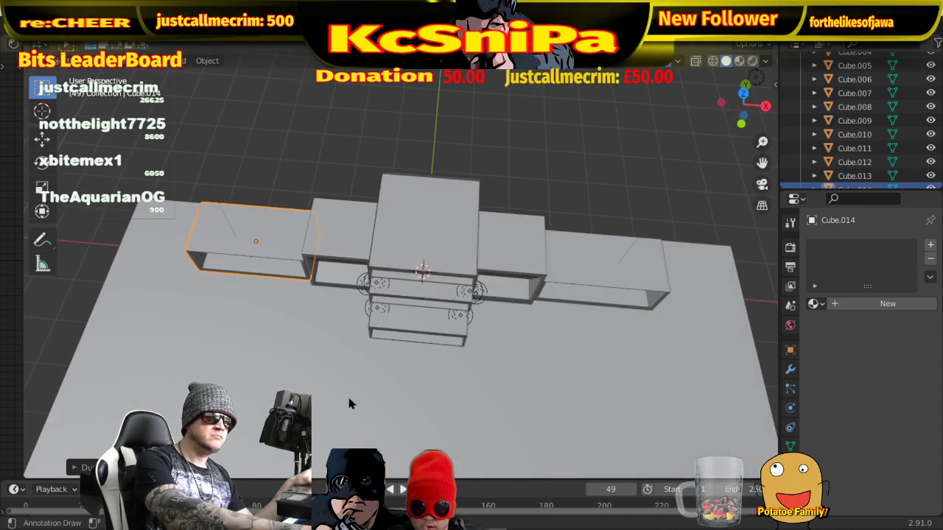
- In Top view, nudge the left-end box along X against its neighbouring box
key("KP_7")
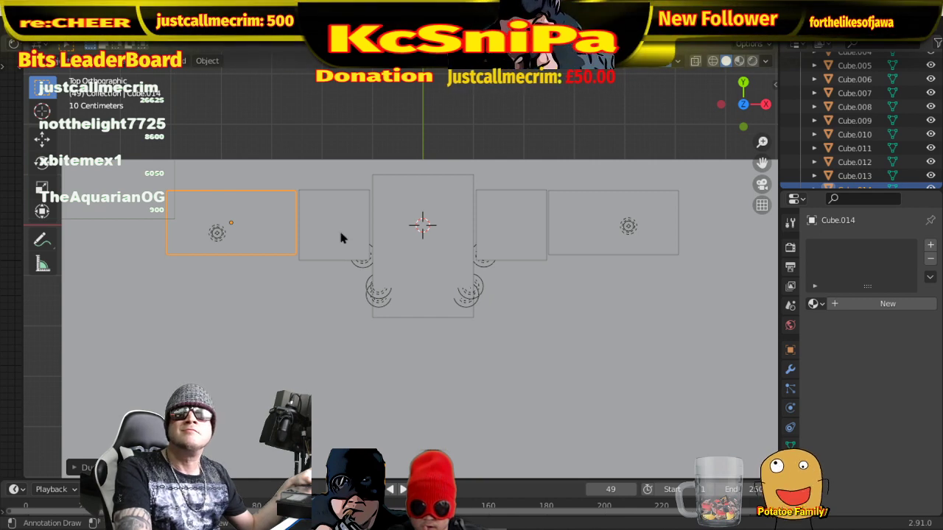
left_click(351, 123)
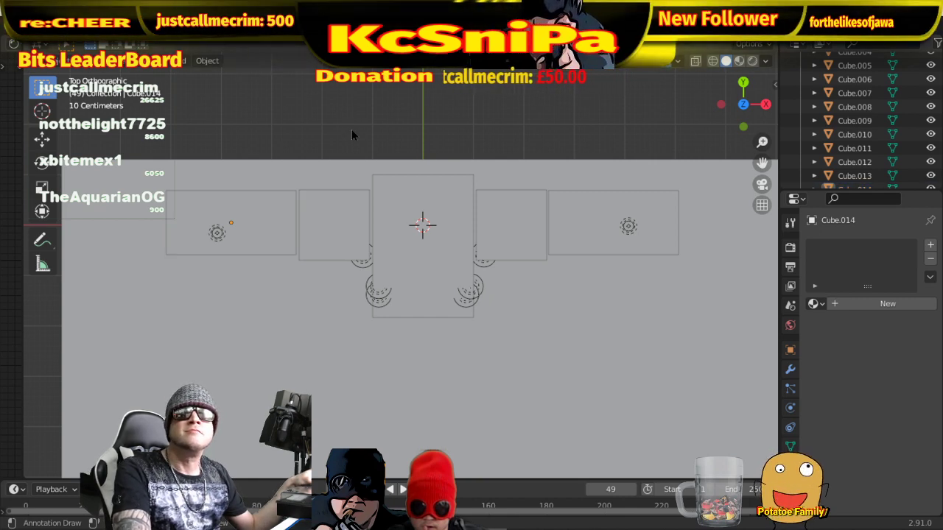
left_click(277, 208)
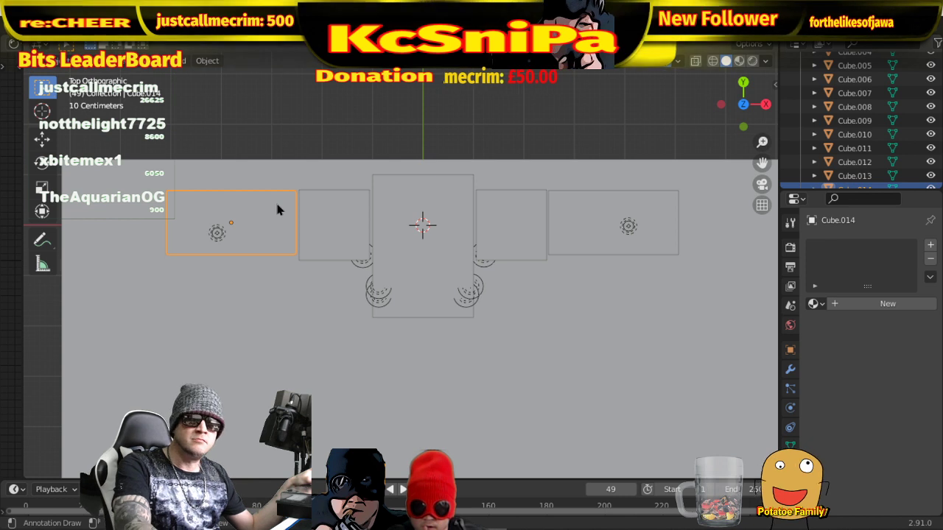
key("g")
key("x")
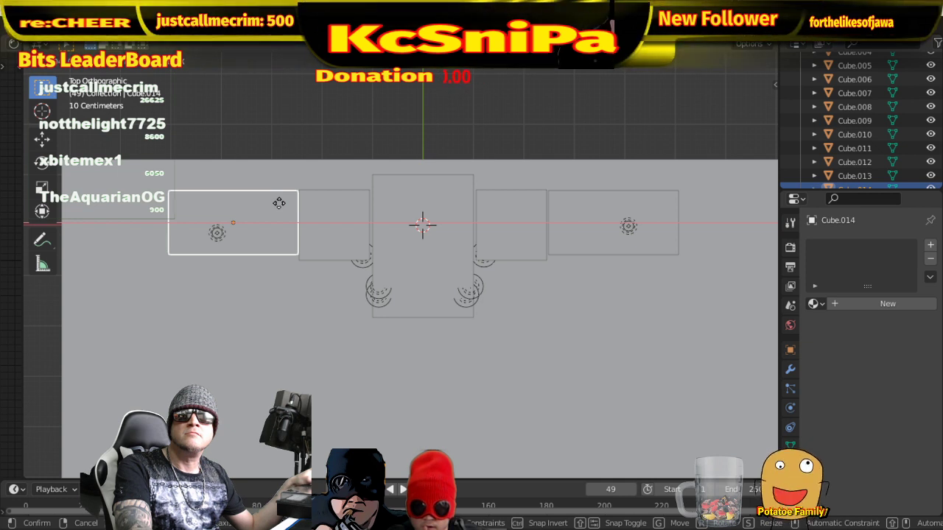
left_click(275, 201)
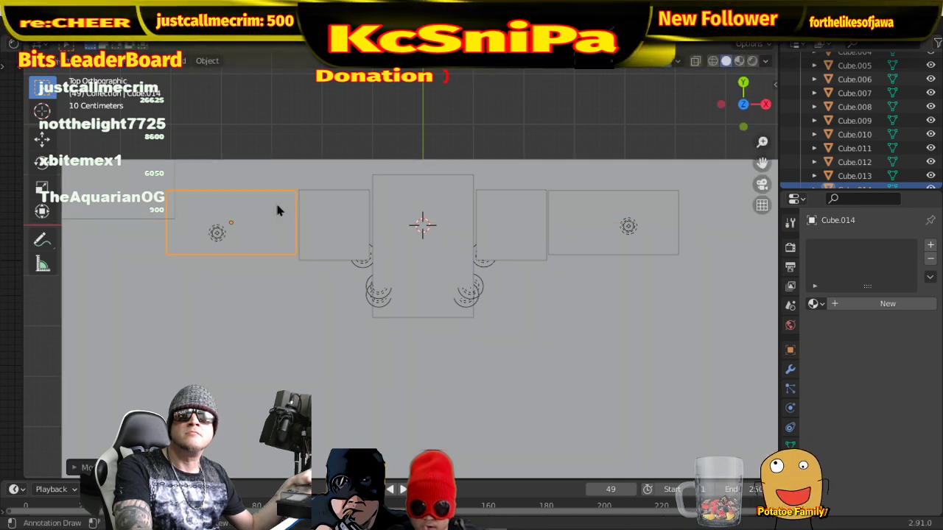
left_click(318, 115)
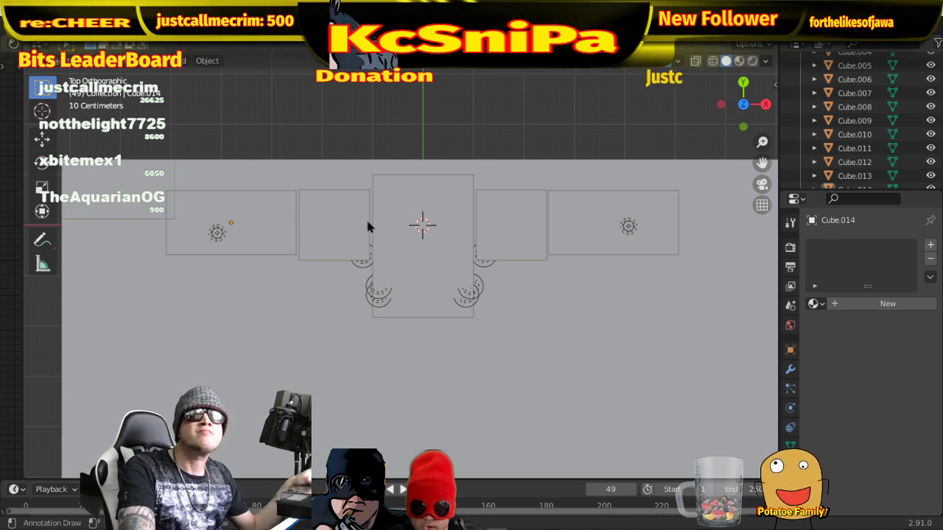
- Nudge the right-end box Cube.013 along X against its neighbour, then view in perspective
left_click(560, 226)
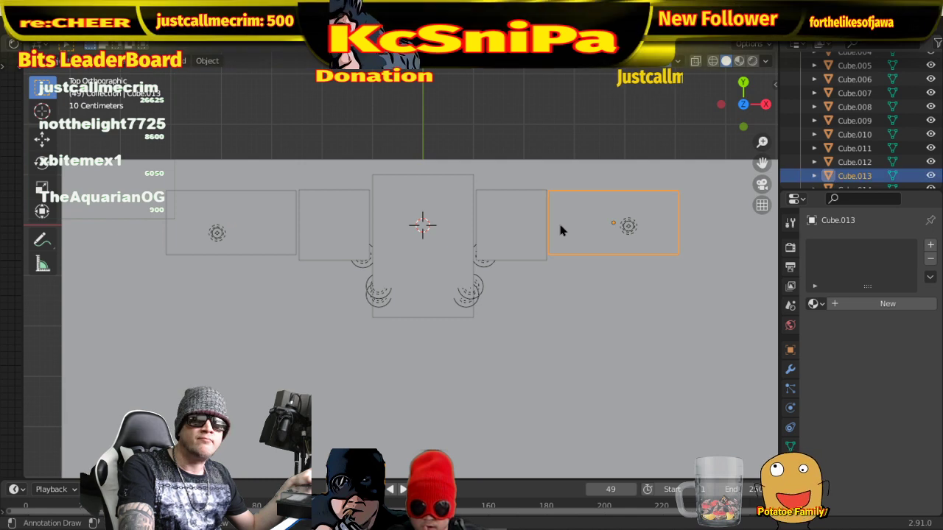
key("g")
key("x")
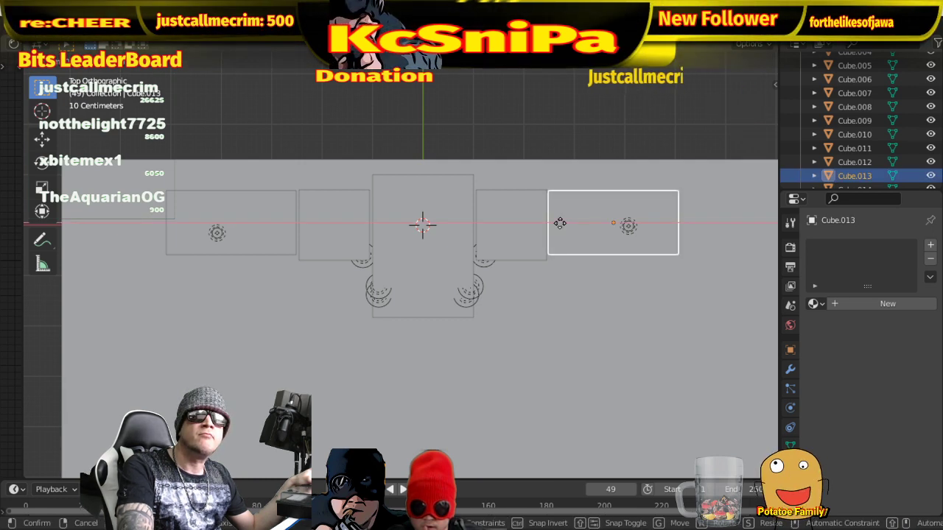
left_click(561, 222)
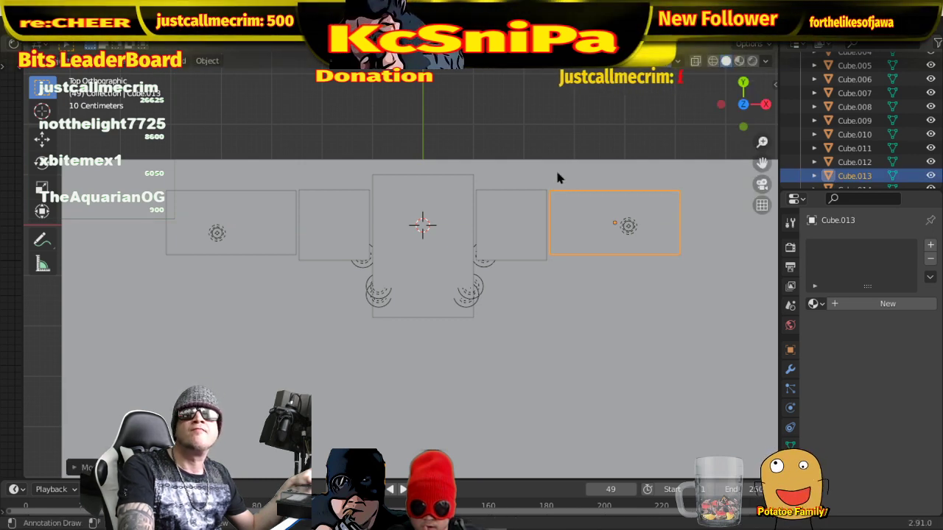
left_click(555, 136)
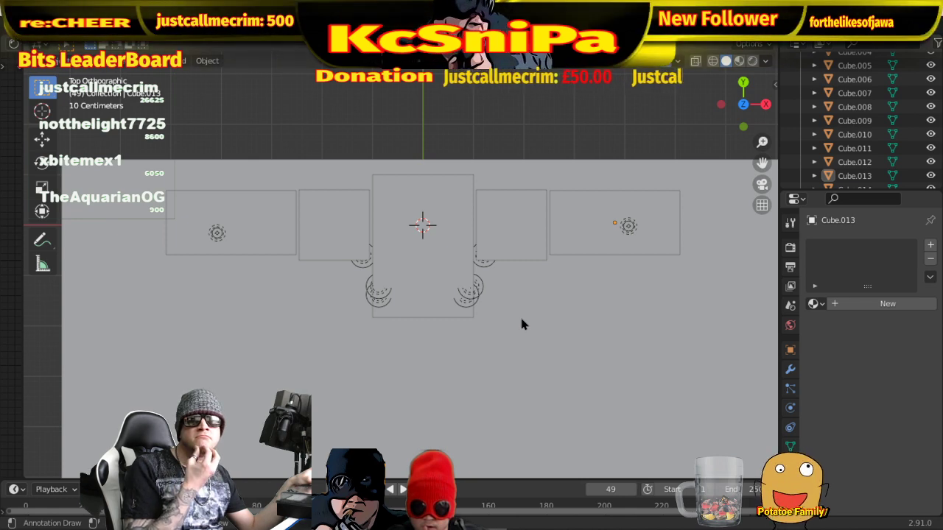
middle_click_drag(520, 324, 539, 302)
middle_click_drag(568, 341, 556, 315)
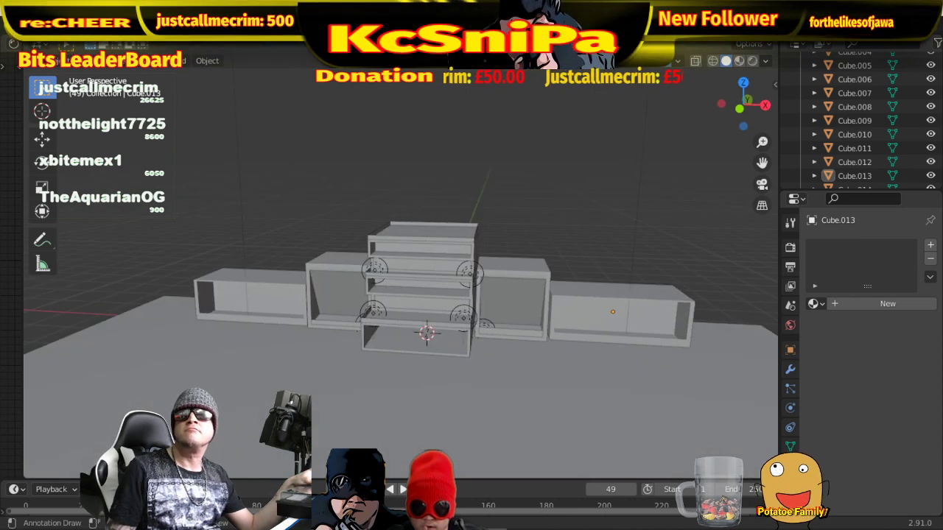
- Separate the right box's front face and bottom strip into their own object
left_click(70, 60)
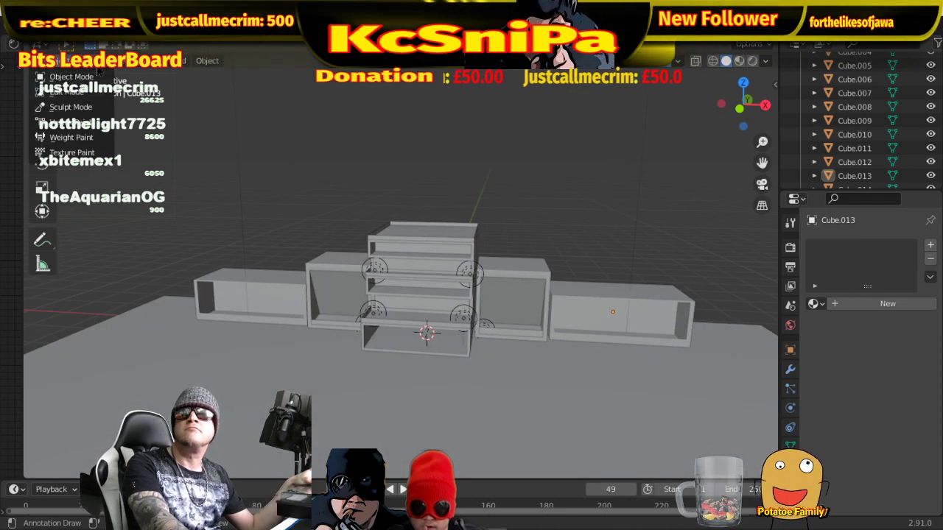
left_click(68, 92)
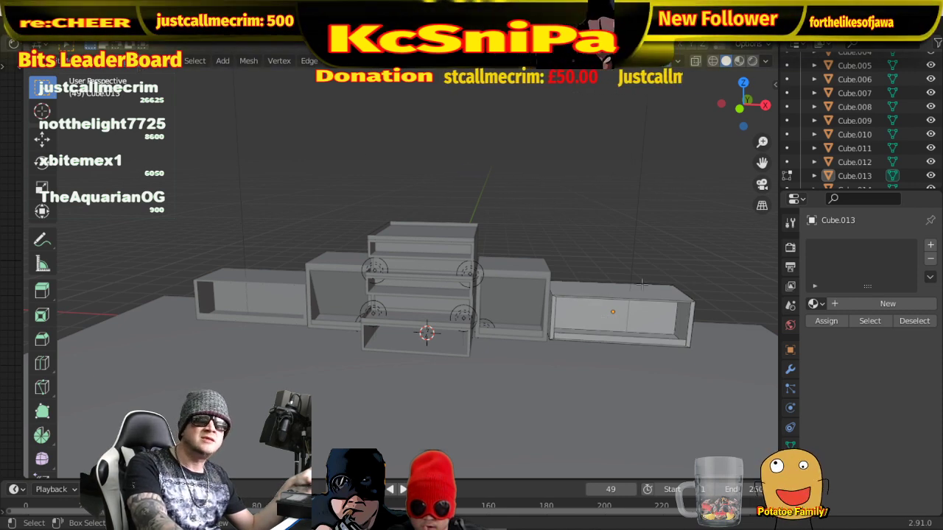
left_click(639, 322)
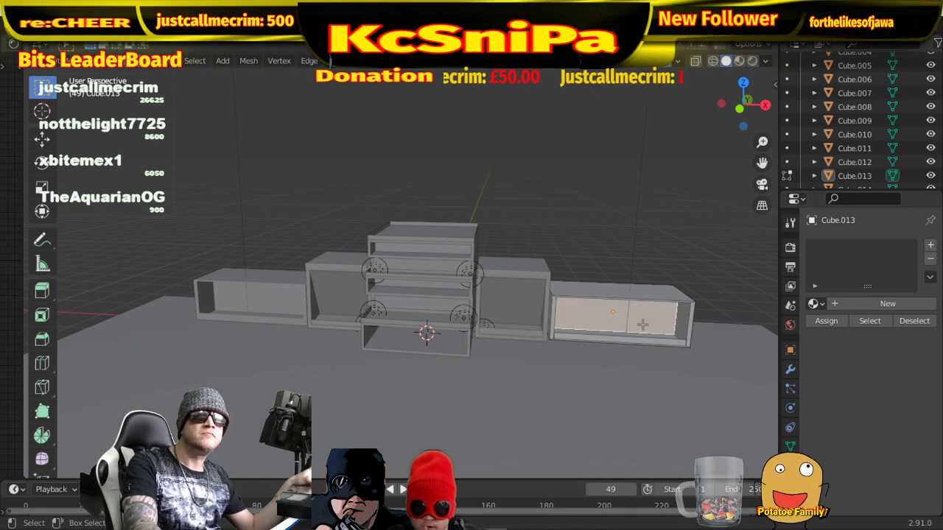
left_click(653, 340, "shift")
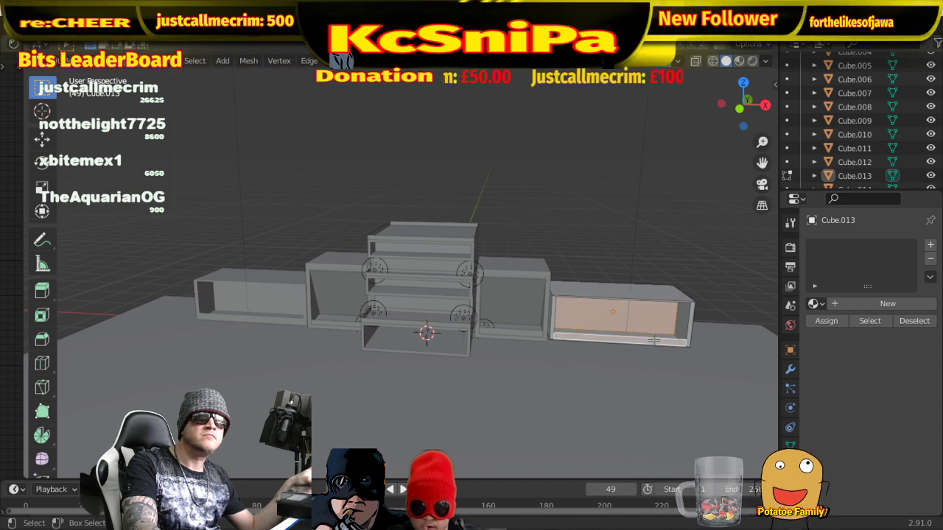
right_click(654, 340)
mouse_move(654, 346)
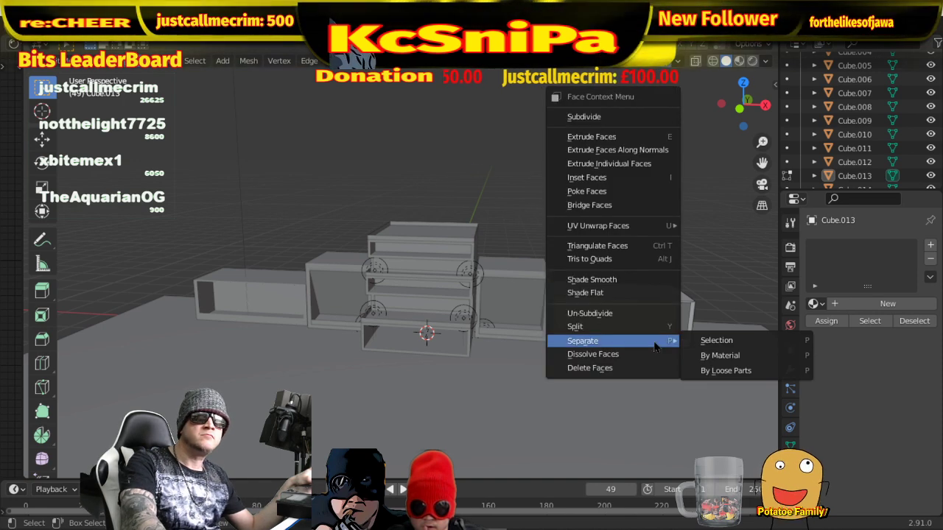
left_click(712, 339)
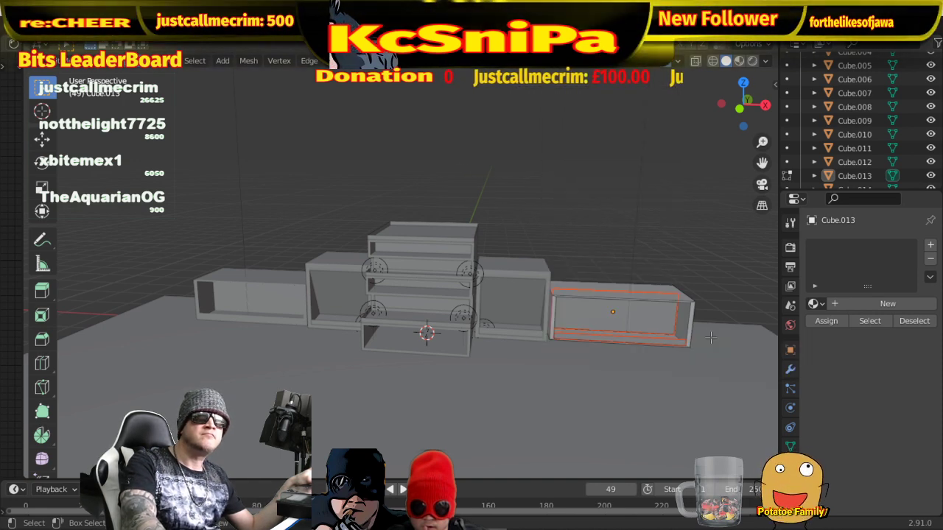
left_click(62, 61)
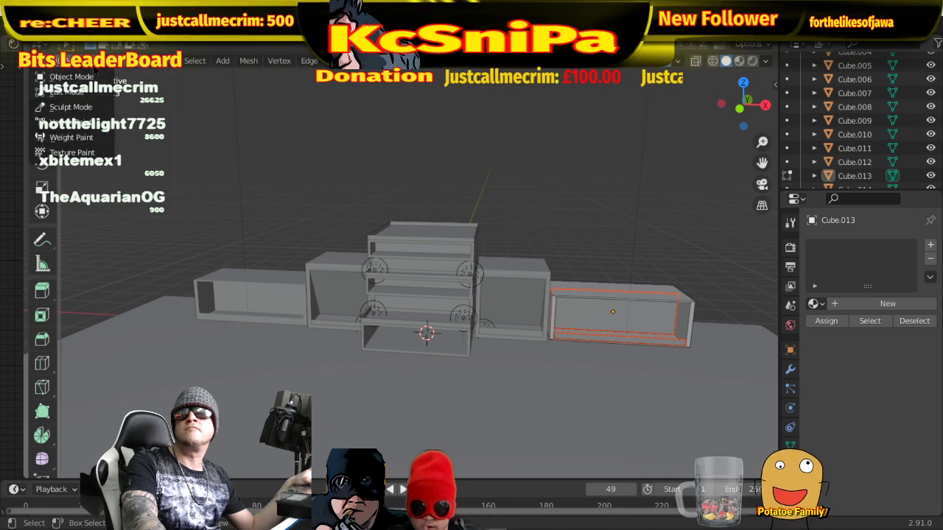
left_click(70, 77)
- Separate the left box's front face and linked faces into a new object, Cube.016
left_click(256, 307)
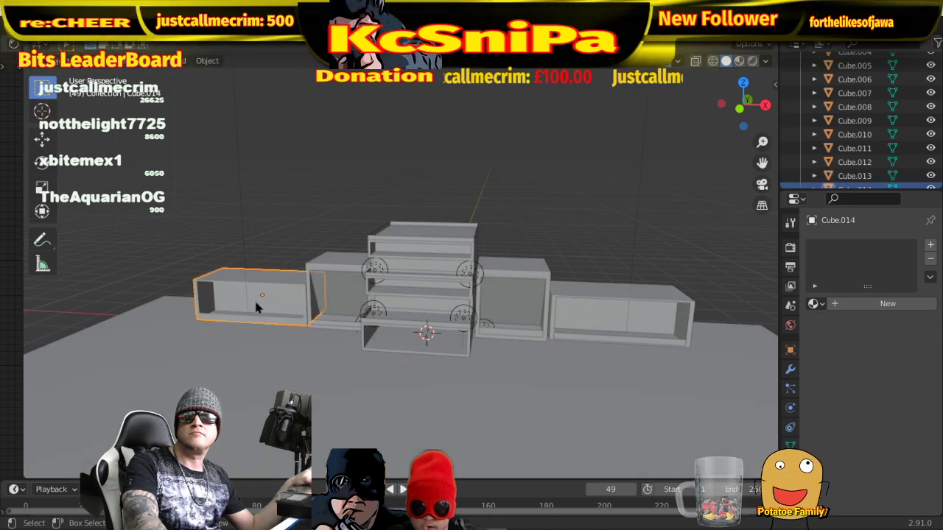
left_click(63, 61)
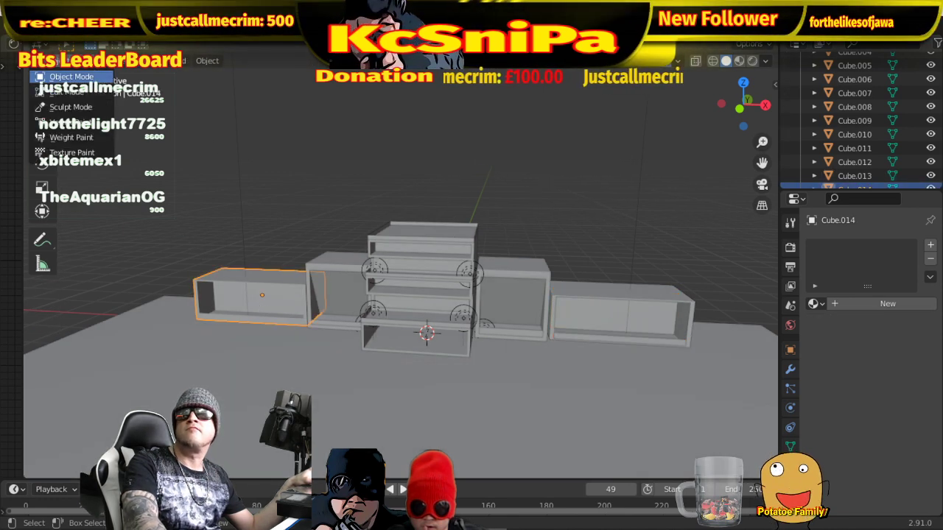
left_click(96, 94)
middle_click_drag(243, 254, 254, 258)
left_click(259, 315)
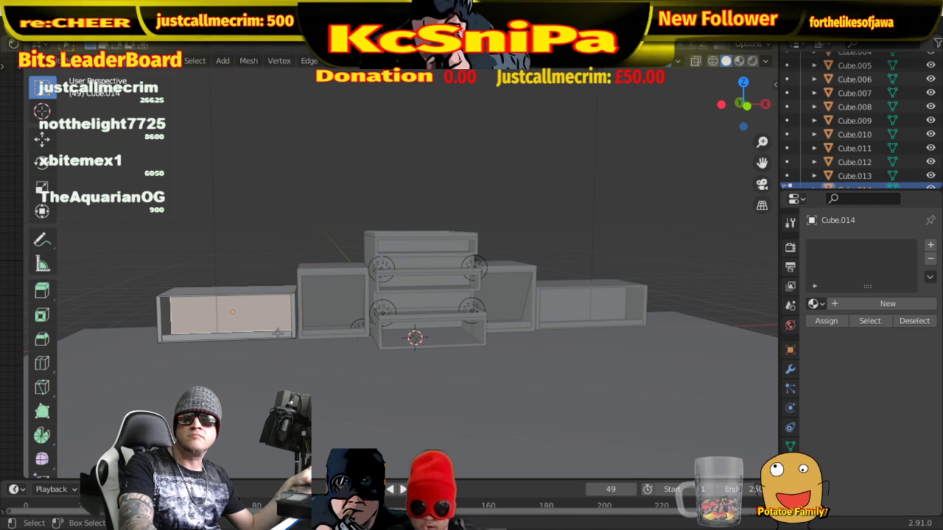
key("l")
right_click(278, 333)
mouse_move(281, 331)
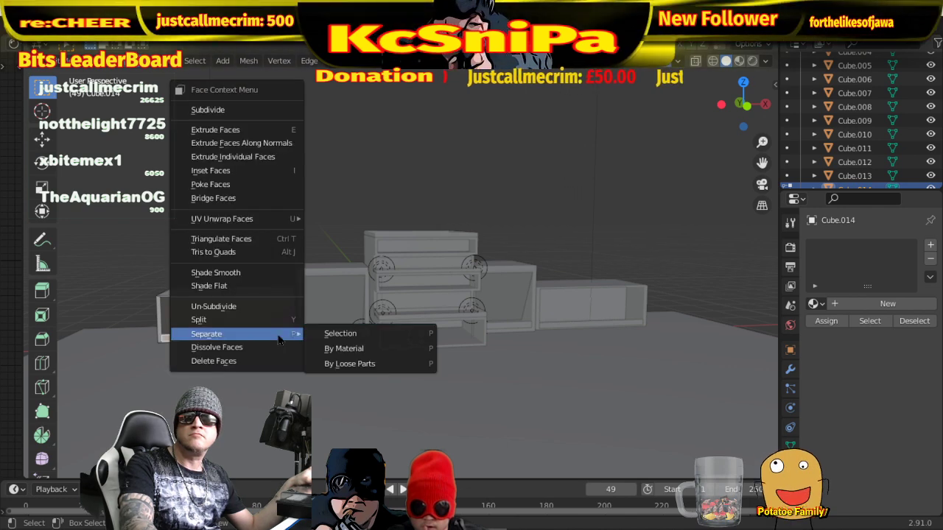
left_click(342, 331)
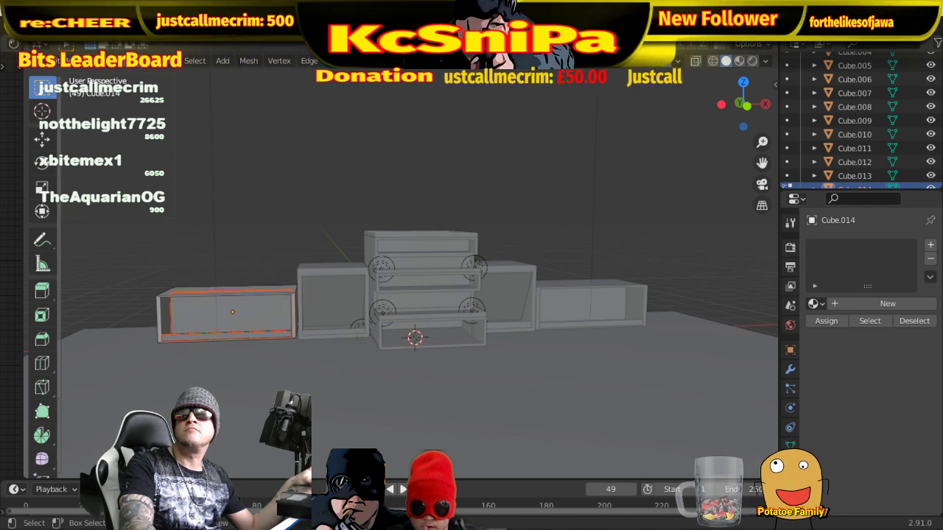
left_click(59, 60)
left_click(71, 76)
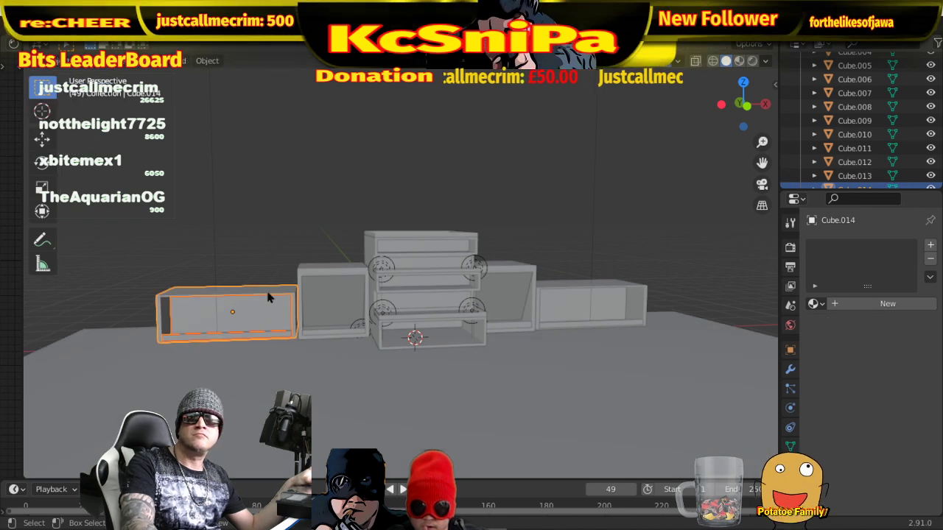
key("shift+d")
right_click(259, 315)
- Assign the glass Material.001 to the left and right front panels
middle_click_drag(299, 308, 759, 396)
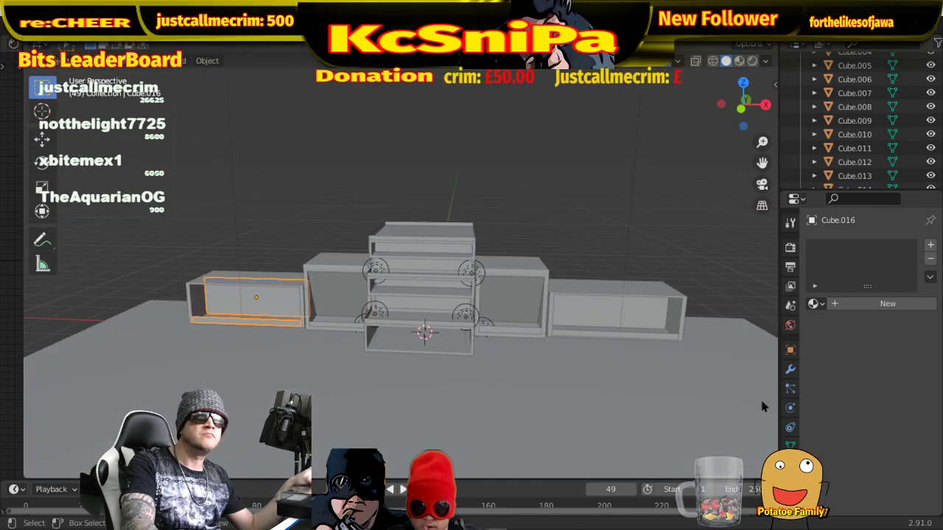
left_click(821, 306)
left_click(699, 336)
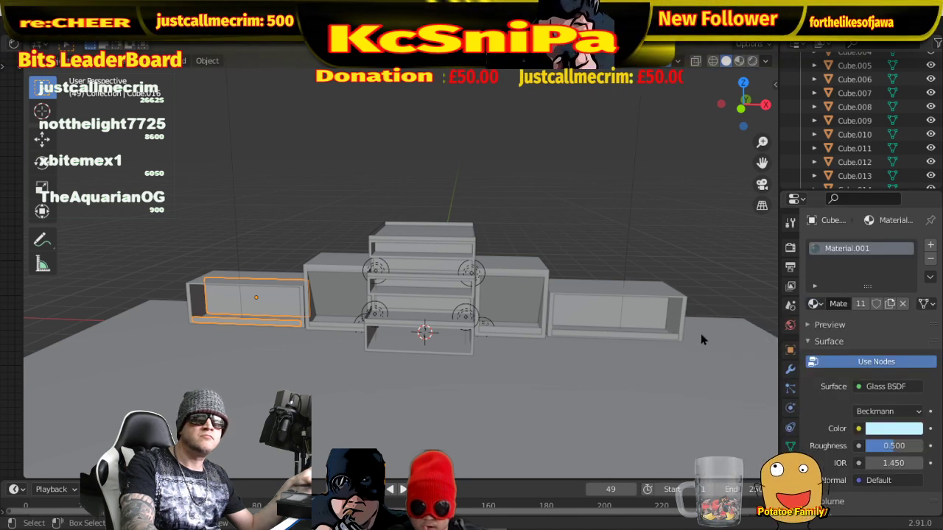
left_click(628, 324)
left_click(820, 306)
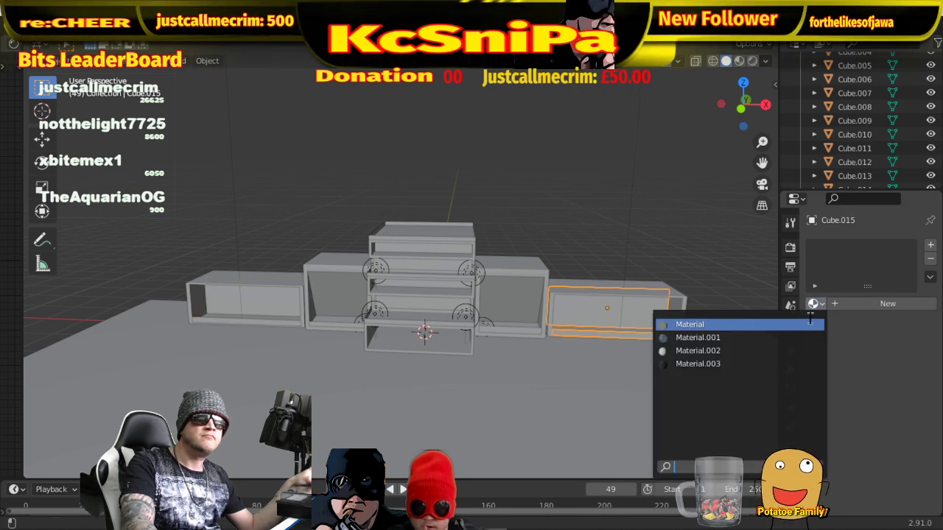
left_click(773, 335)
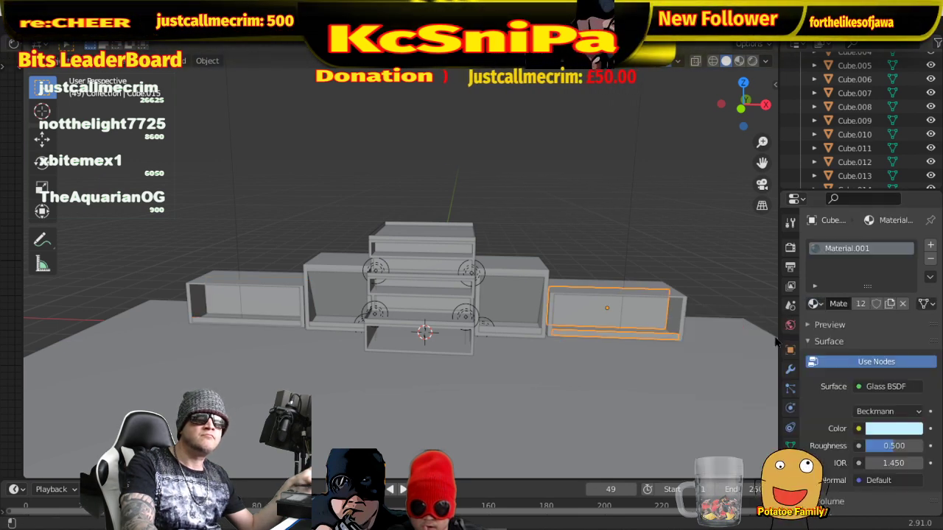
- In Material Preview, give the right wing box Material.002
left_click(740, 61)
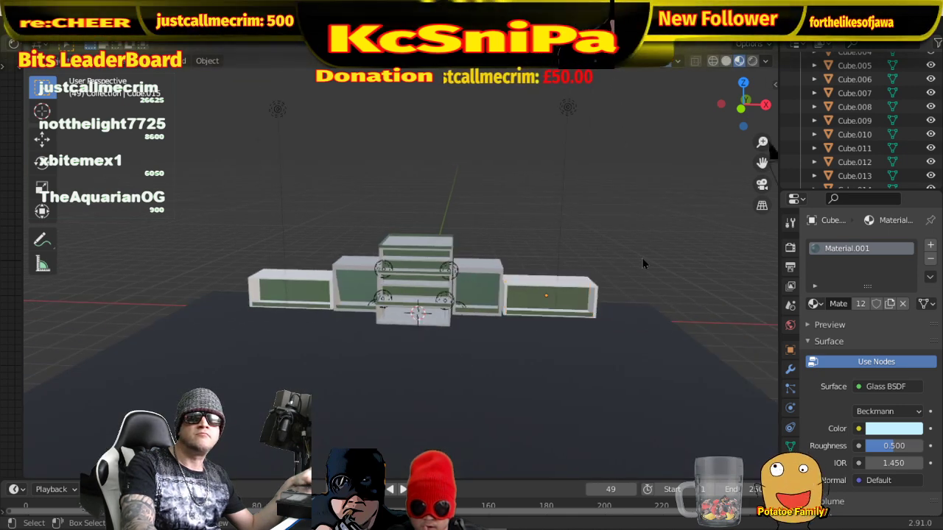
middle_click_drag(663, 243, 626, 245)
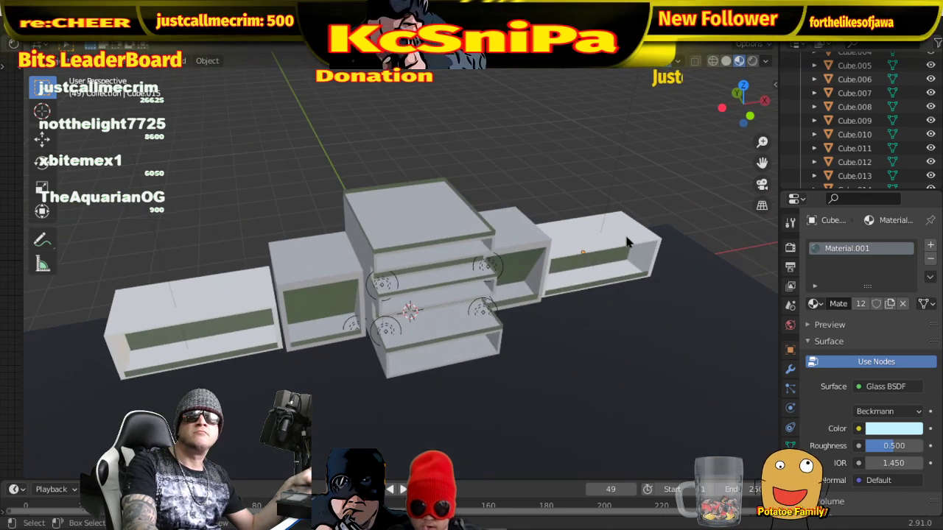
left_click(627, 243)
left_click(819, 303)
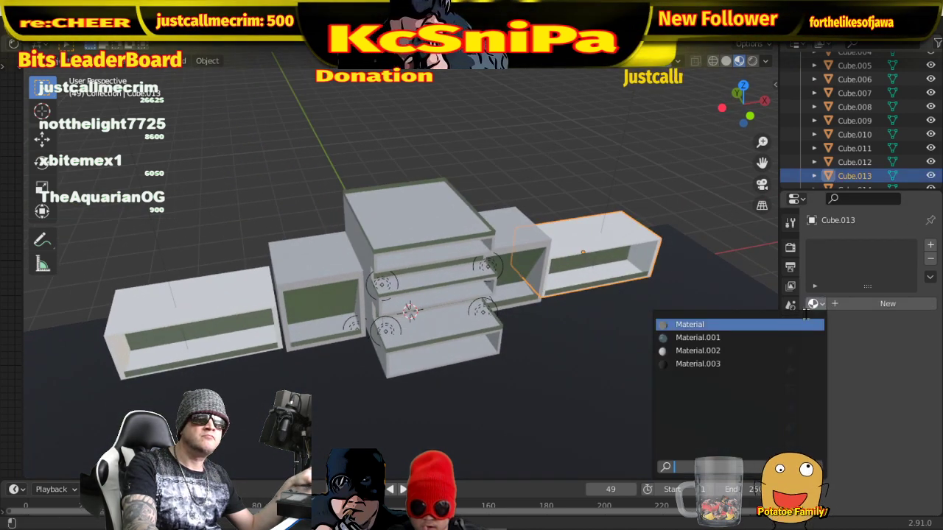
left_click(748, 324)
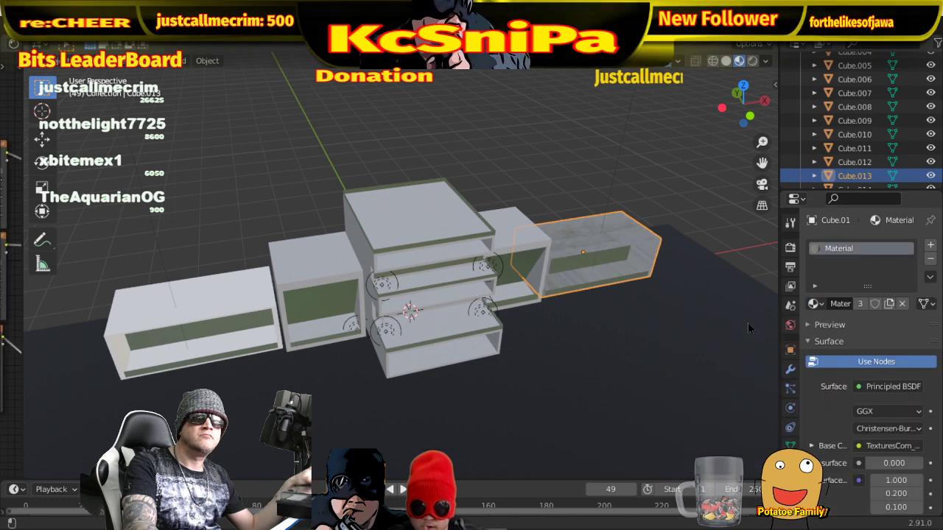
left_click(816, 308)
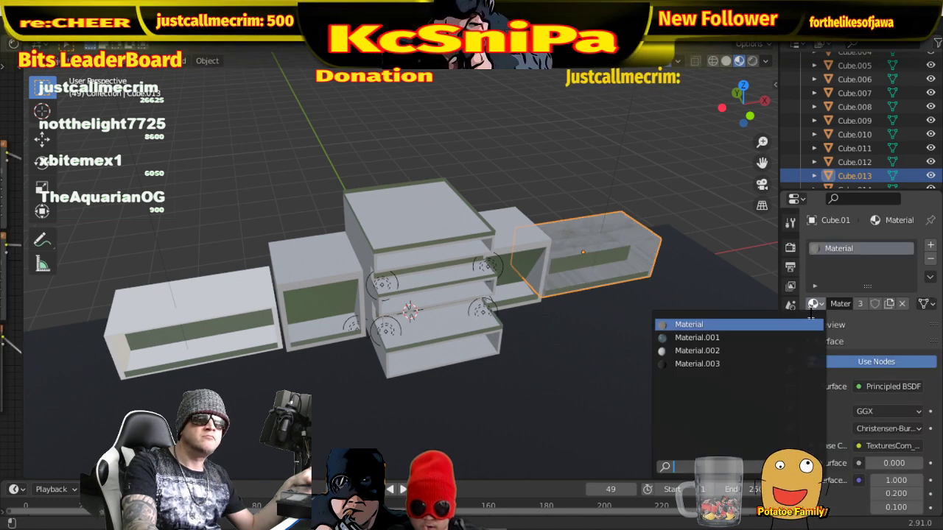
left_click(707, 349)
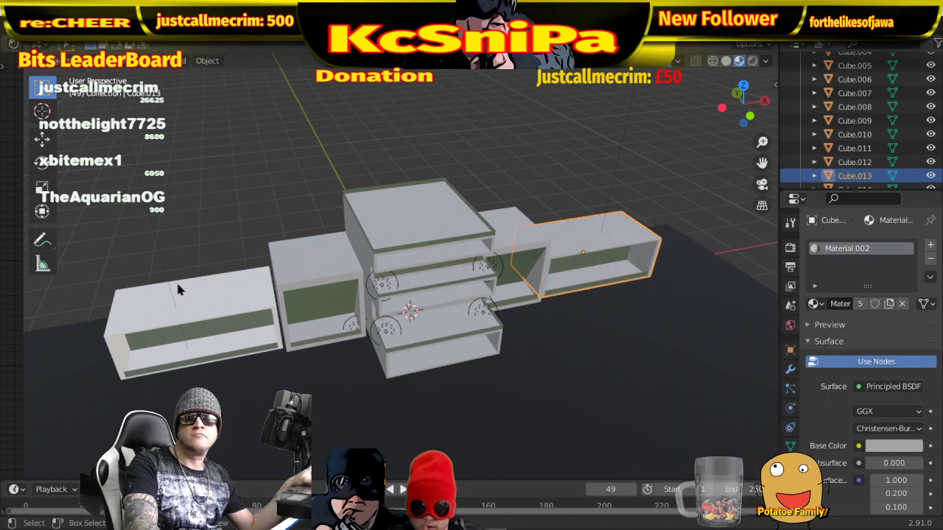
- Give the left wing box Material.002 and view the scene in Rendered shading
left_click(409, 310)
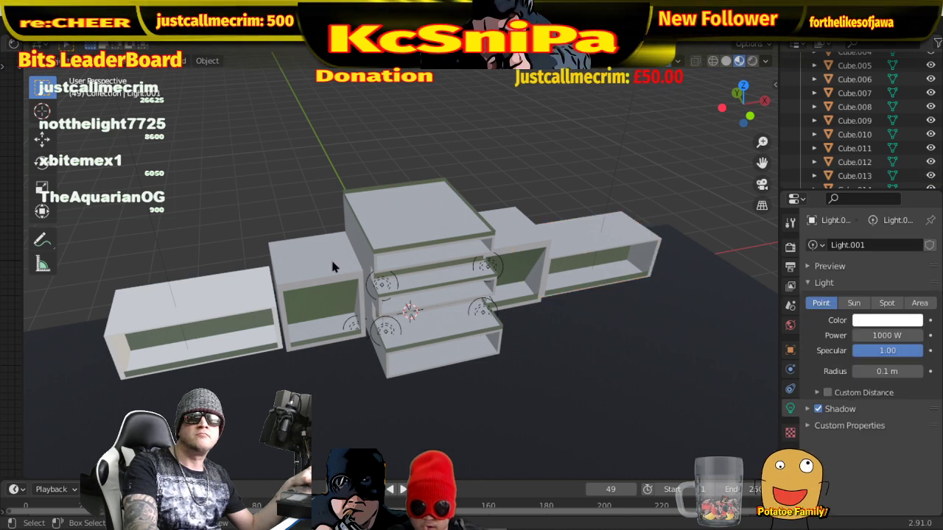
left_click(244, 287)
left_click(813, 304)
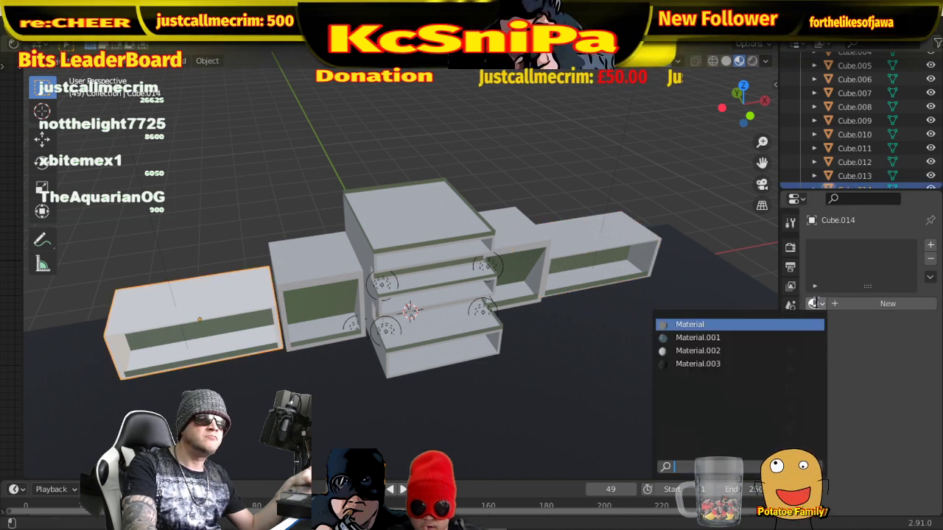
left_click(711, 349)
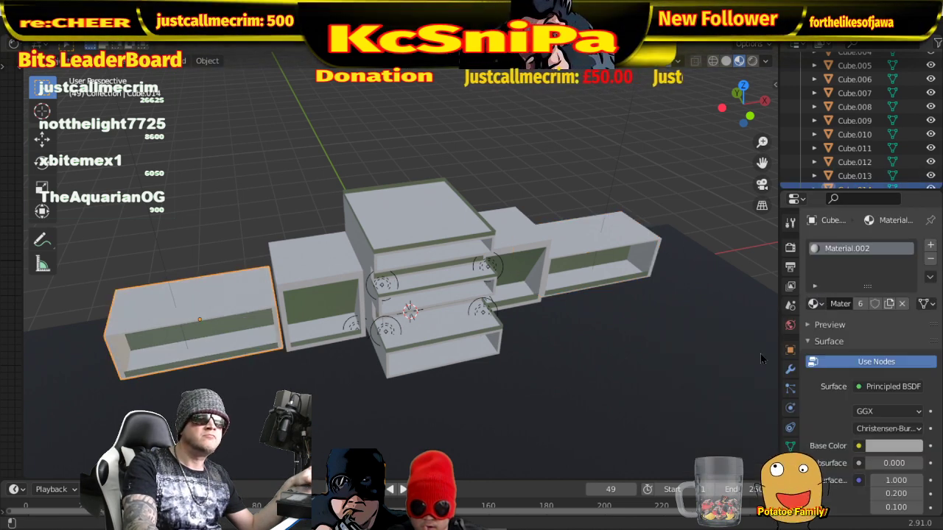
left_click(752, 60)
- Duplicate the lower-left point light and slide the copy further left along X in the left wing
mouse_move(633, 251)
middle_mouse_down()
mouse_move(649, 288)
mouse_move(687, 261)
mouse_move(565, 276)
middle_mouse_up()
scroll(687, 261, "down", 4)
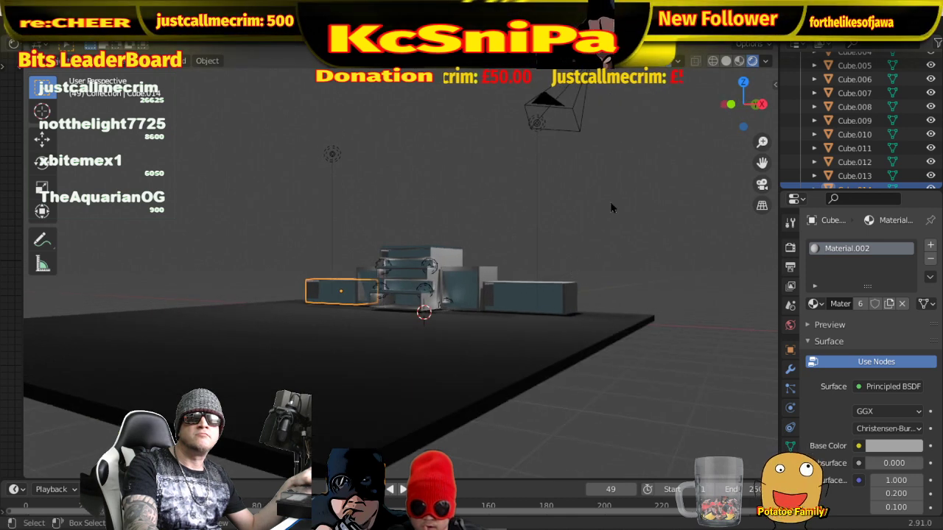
key("shift+alt+z")
middle_click_drag(545, 240, 554, 263)
scroll(555, 265, "up", 3)
scroll(552, 268, "up", 5)
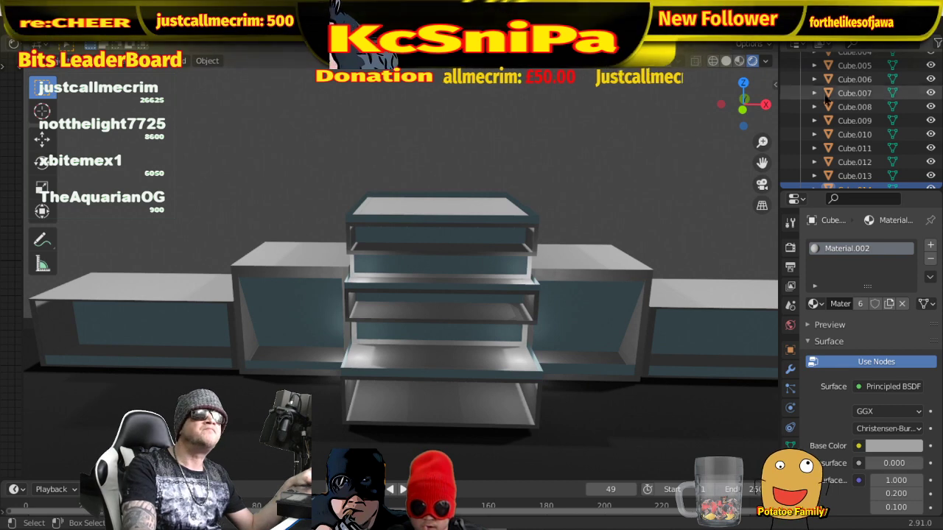
key("shift+alt+z")
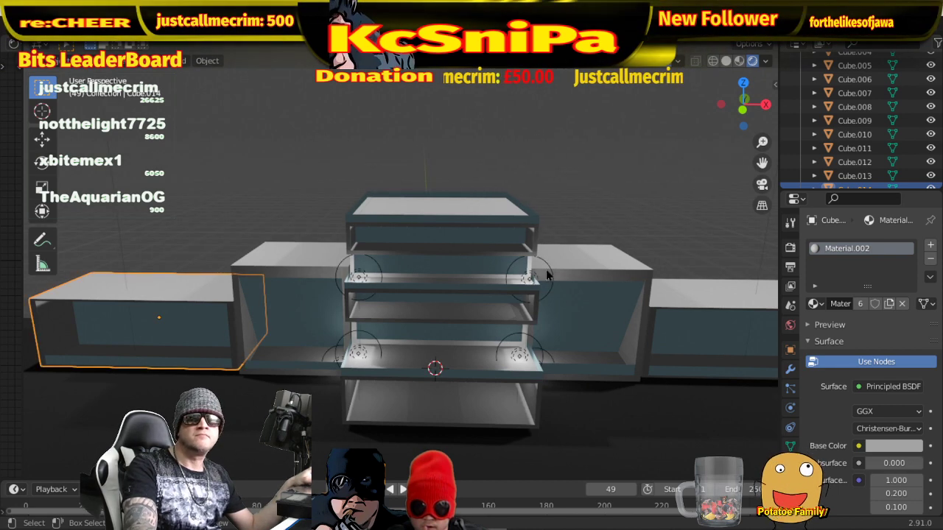
left_click(328, 357)
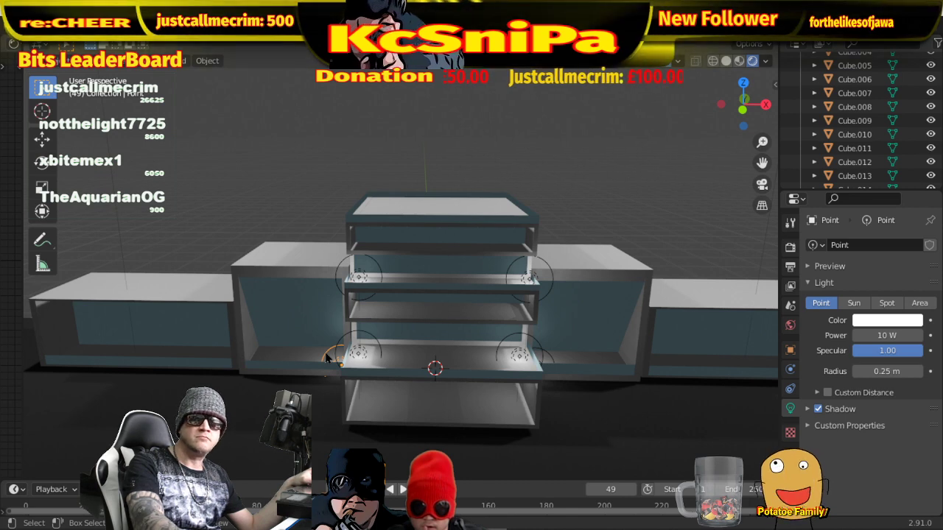
key("shift+d")
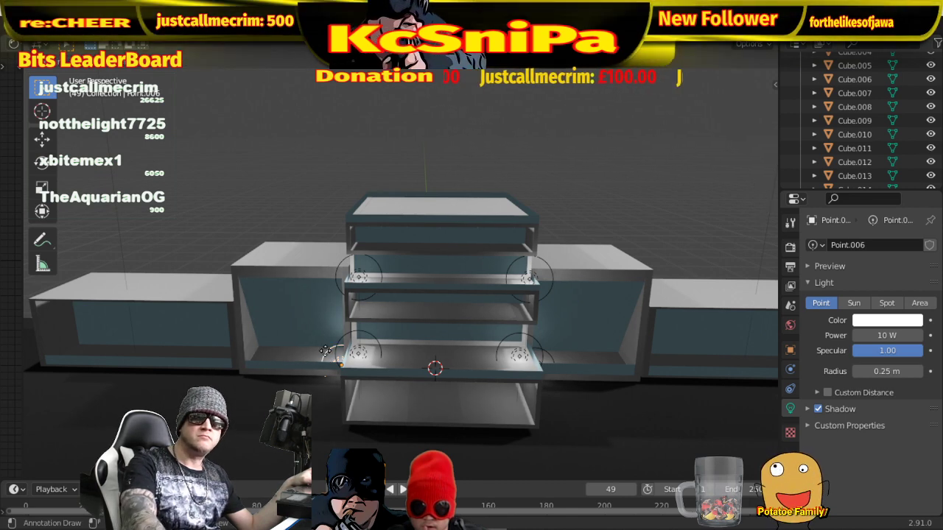
key("x")
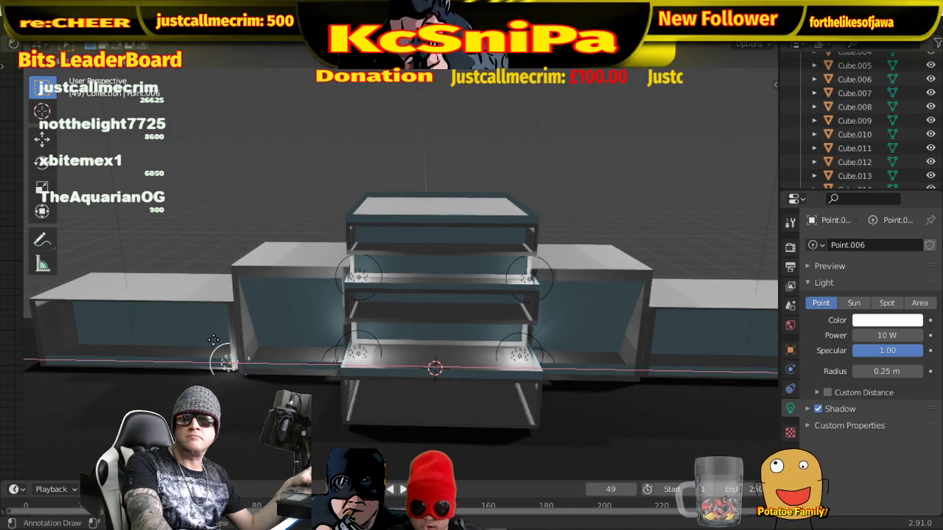
left_click(221, 356)
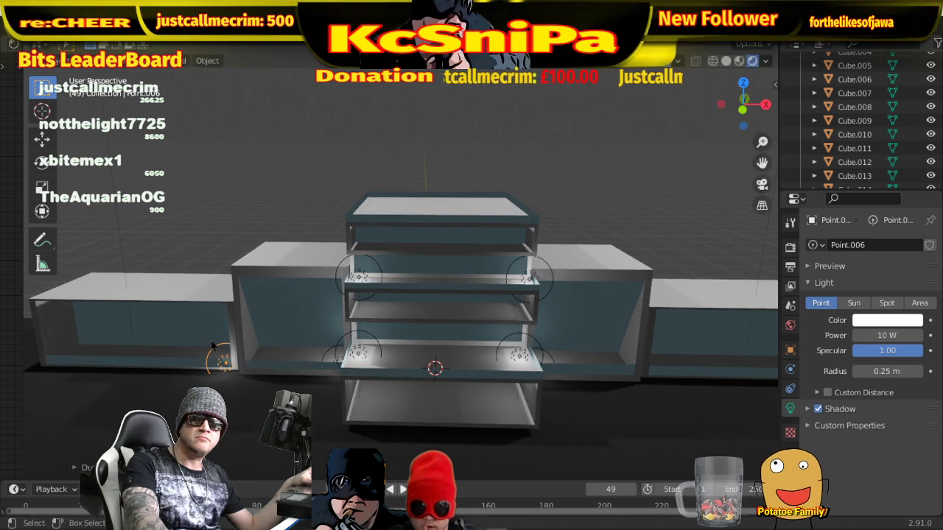
- Copy the light along X into the right wing, plus another copy near its right end
key("shift+d")
right_click(211, 338)
key("g")
key("x")
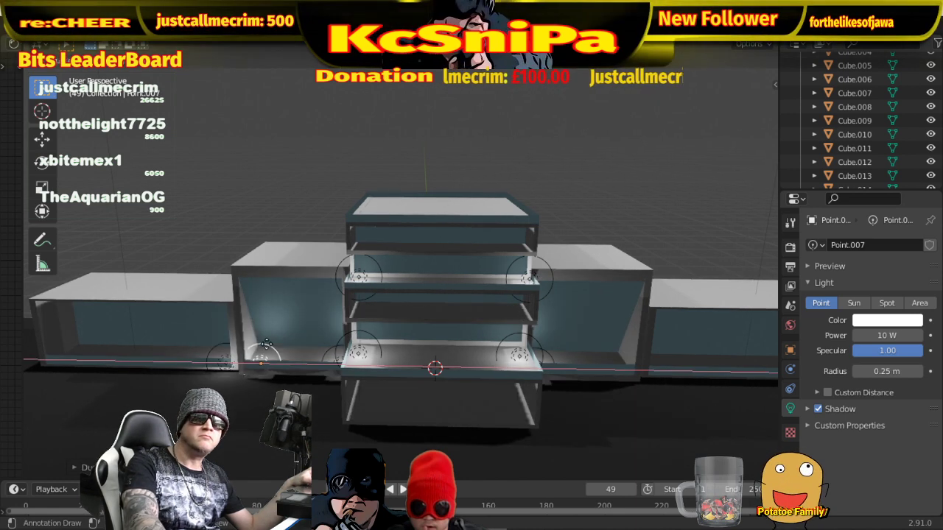
left_click(645, 377)
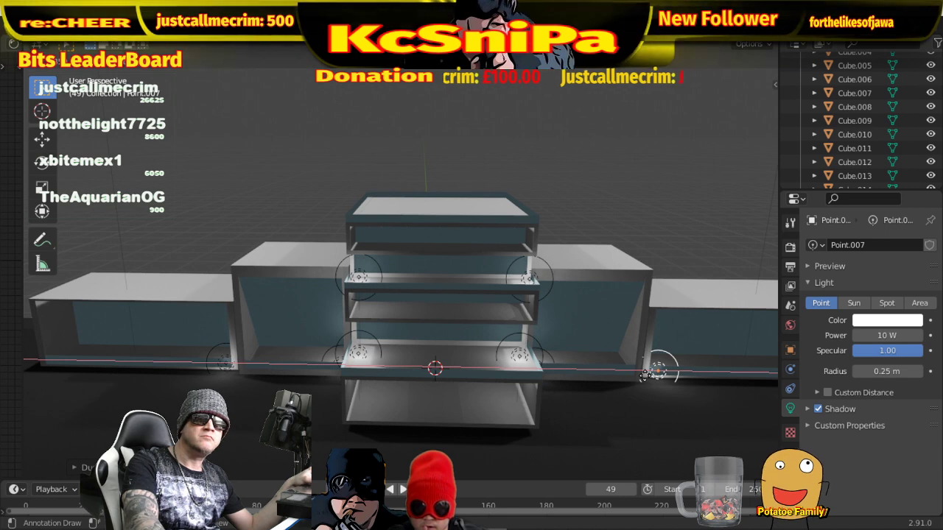
key("shift+d")
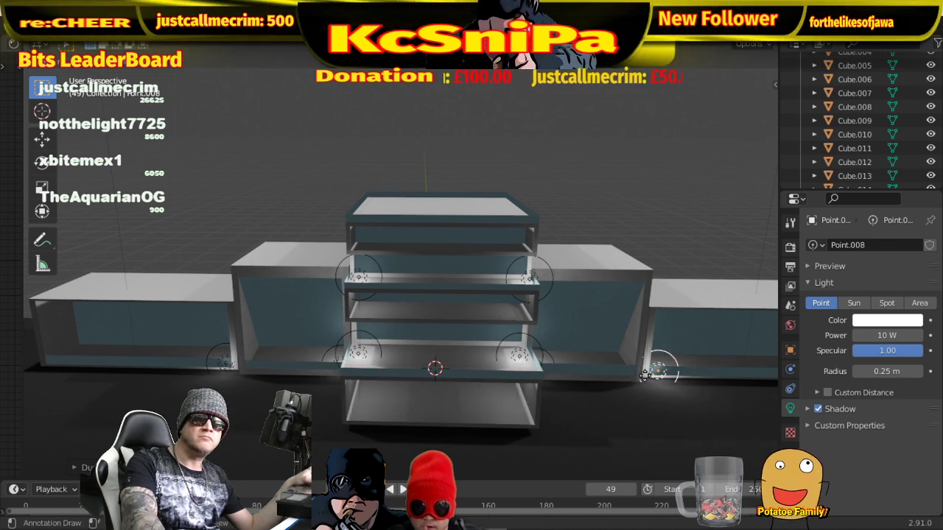
key("x")
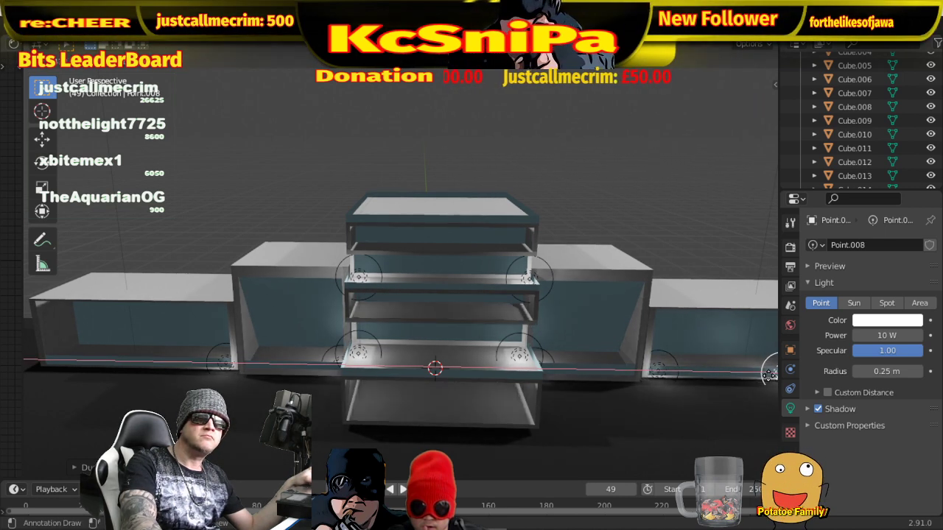
left_click(737, 376)
- Move Point.008 along X to the far end of the right wing
mouse_move(737, 375)
middle_mouse_down()
mouse_move(721, 378)
mouse_move(729, 375)
middle_mouse_up()
scroll(729, 376, "down", 2)
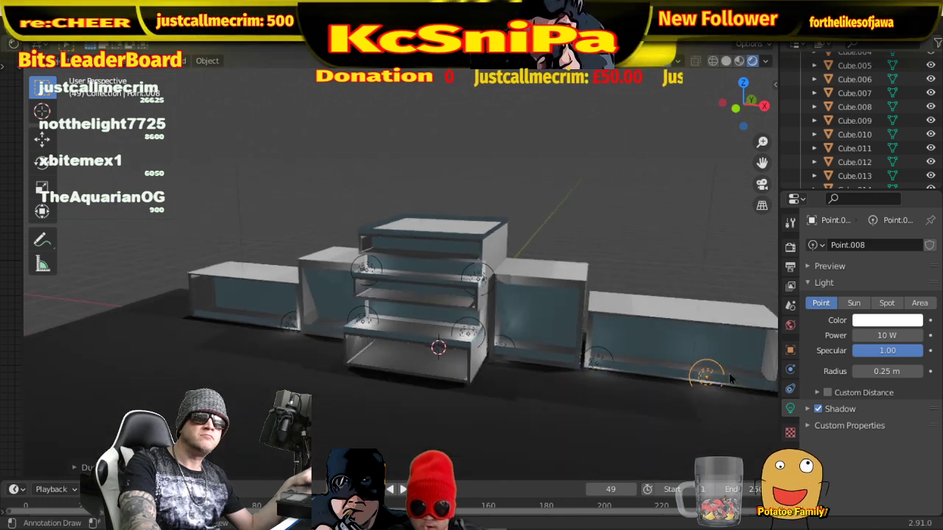
key("g")
key("x")
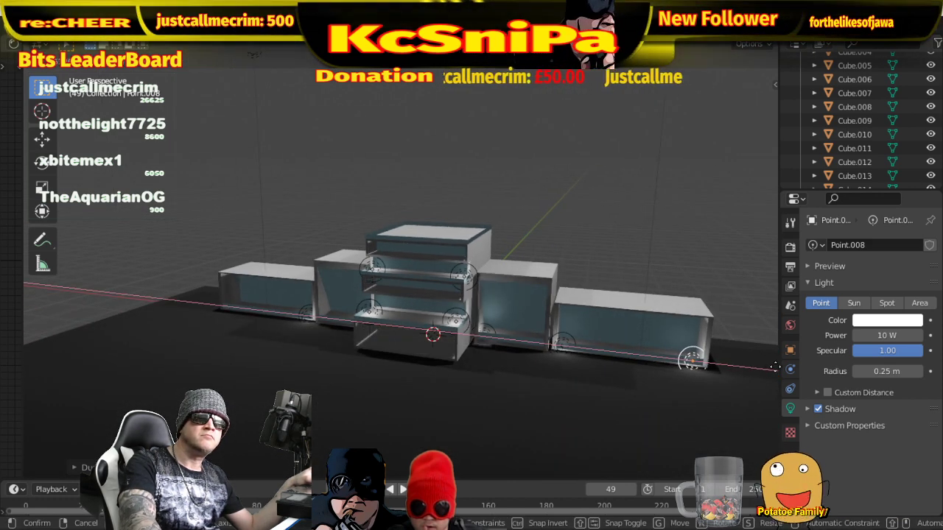
left_click(27, 366)
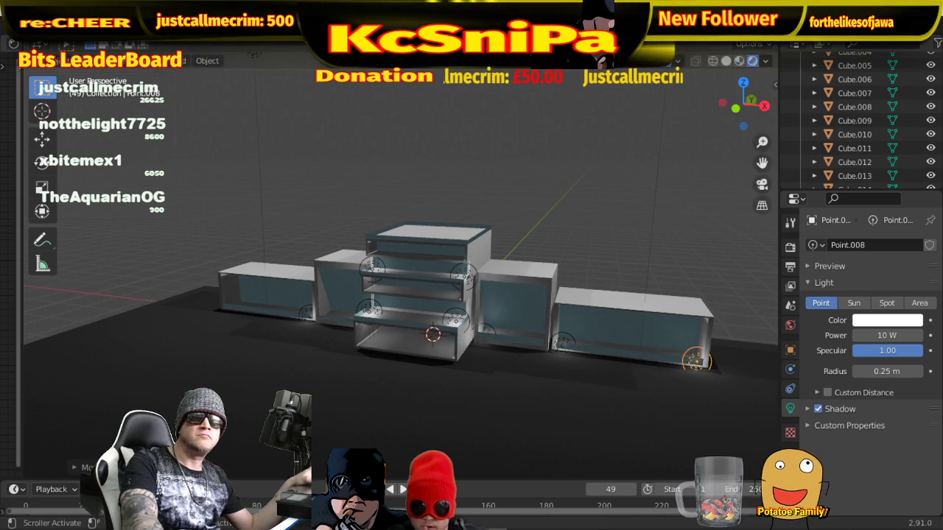
- Push the left-wing light back along Y until it sits inside the box
left_click(307, 312)
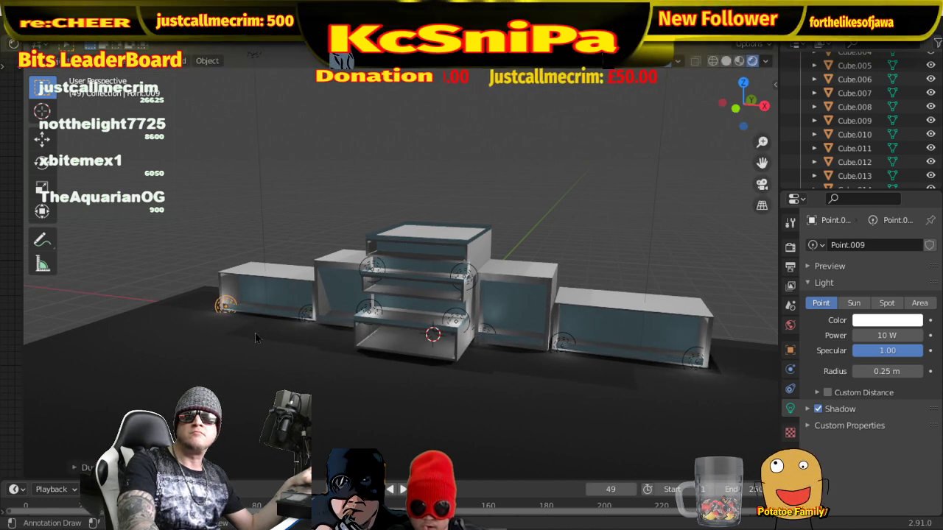
mouse_move(255, 332)
middle_mouse_down()
mouse_move(301, 341)
mouse_move(333, 326)
mouse_move(383, 336)
mouse_move(428, 322)
mouse_move(452, 335)
mouse_move(459, 315)
middle_mouse_up()
key("g")
key("y")
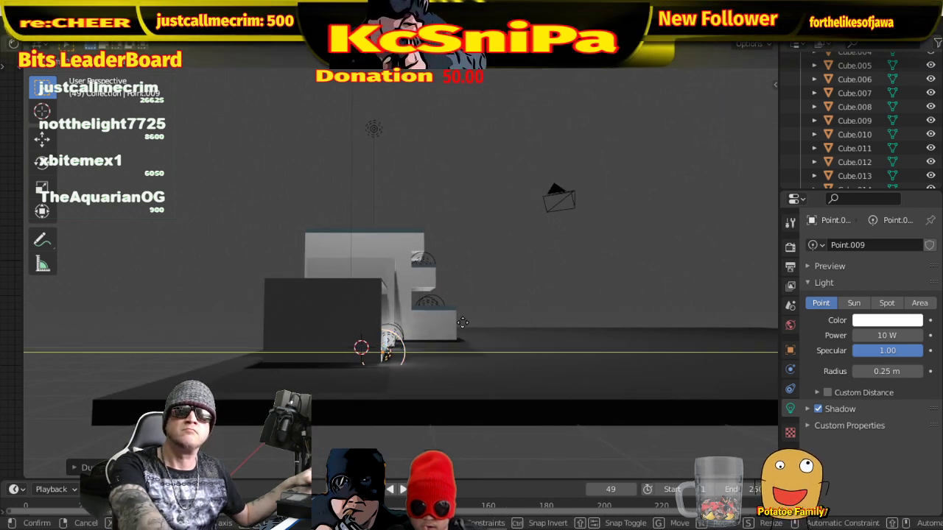
left_click(453, 322)
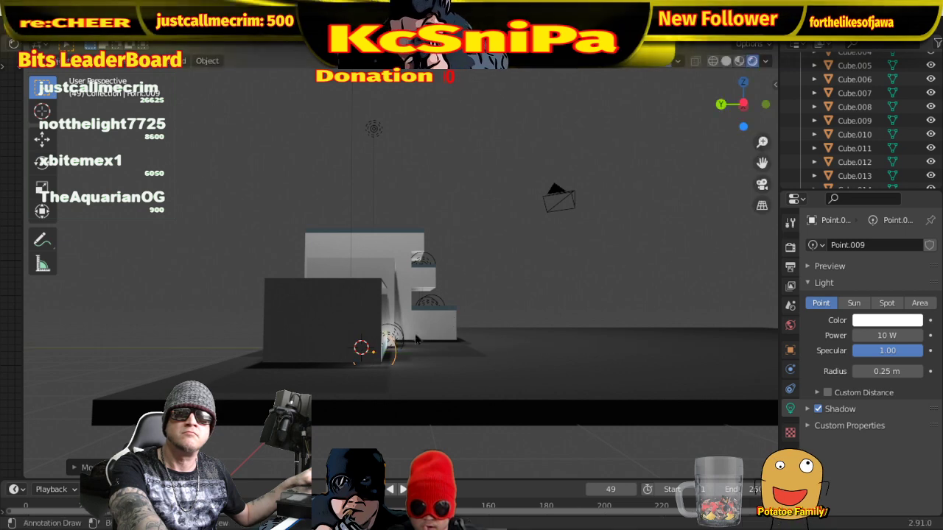
middle_click_drag(407, 347, 404, 358)
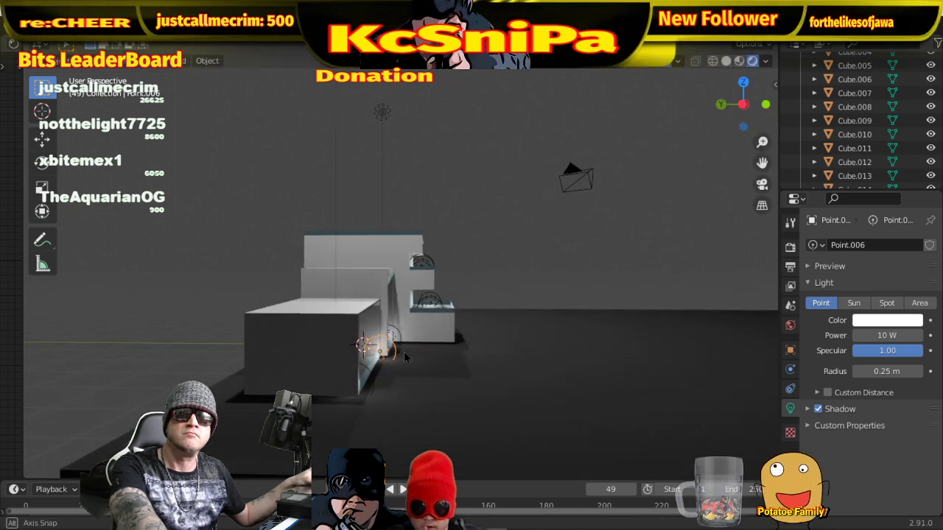
key("g")
key("y")
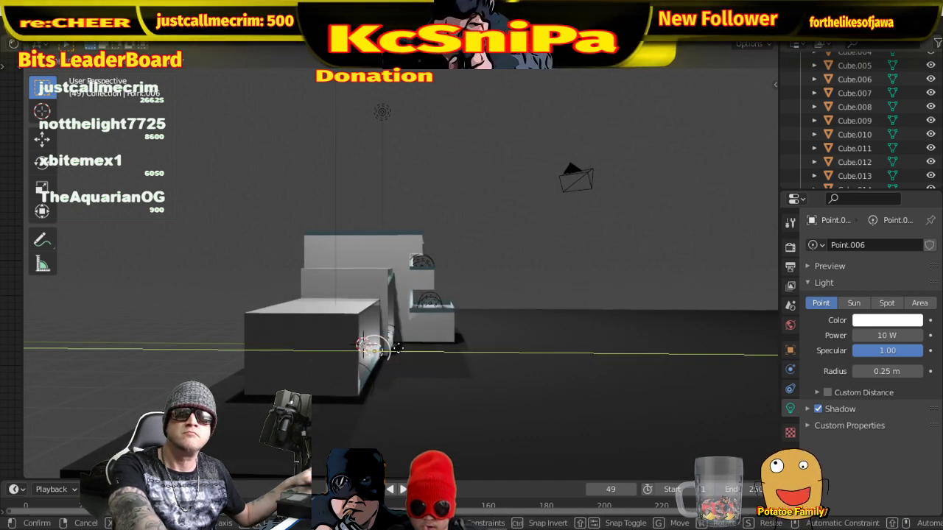
left_click(395, 348)
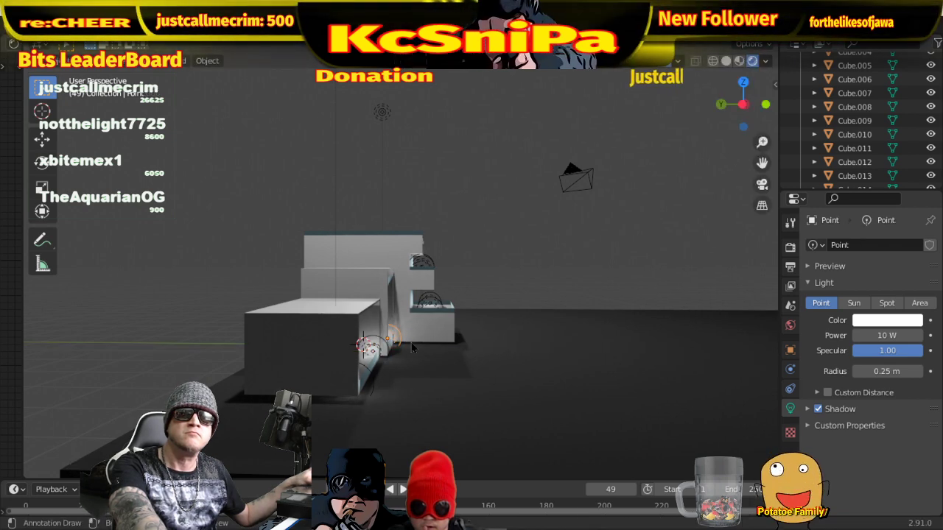
key("g")
key("y")
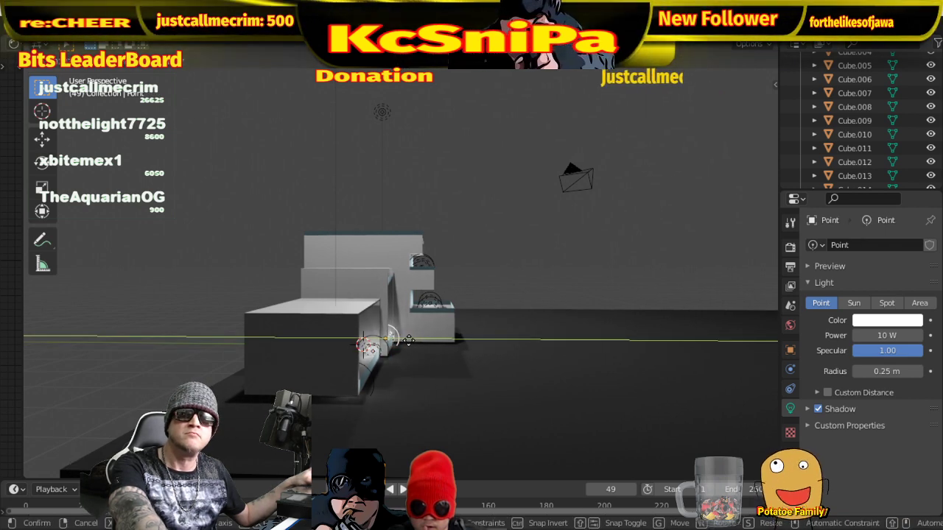
left_click(407, 340)
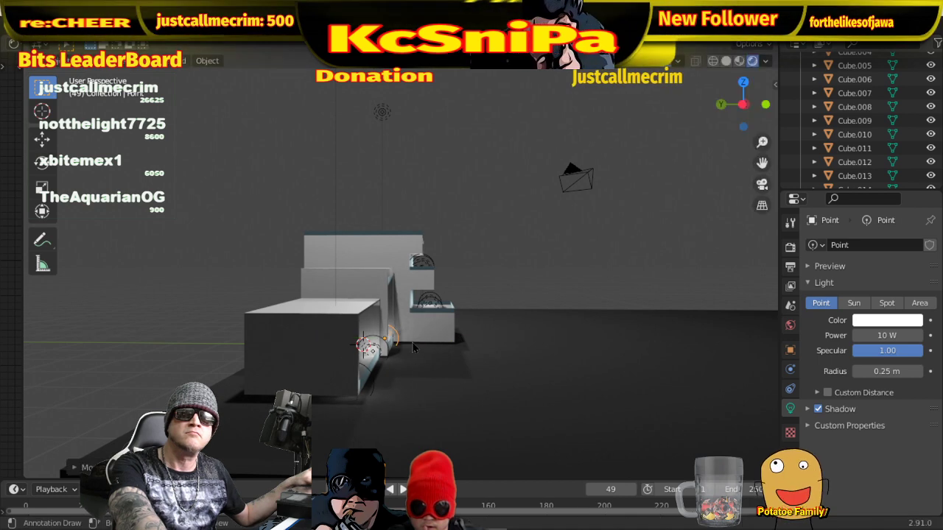
- Slide the right-wing light along Y so it sits inside the right wing
middle_click_drag(407, 341, 453, 364)
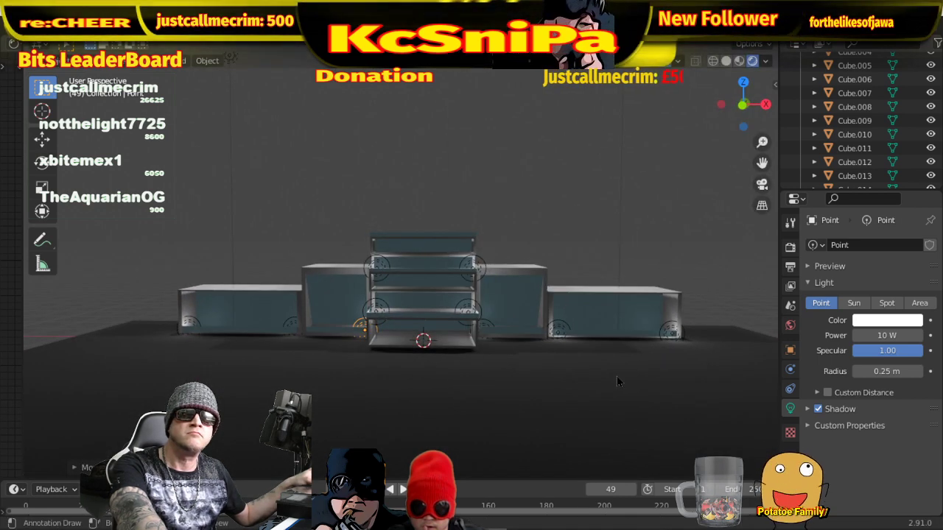
middle_click_drag(616, 375, 414, 367)
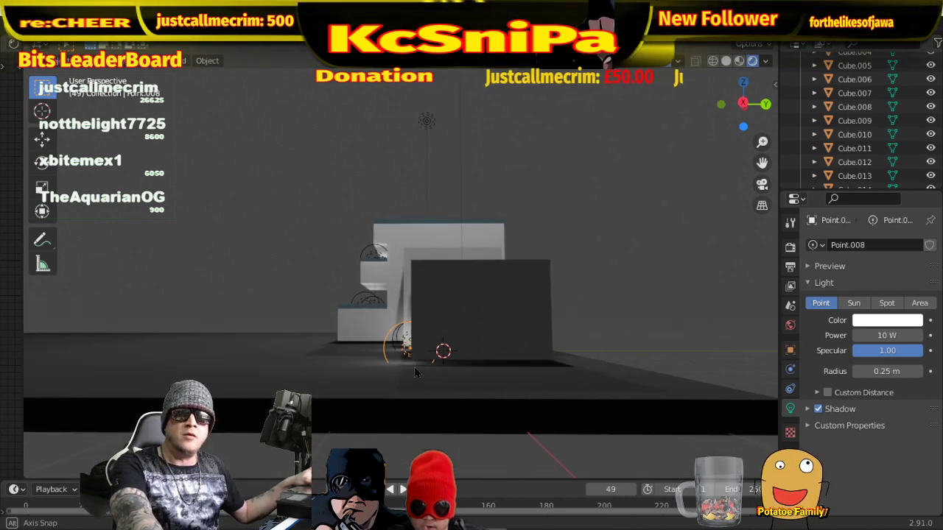
key("g")
key("y")
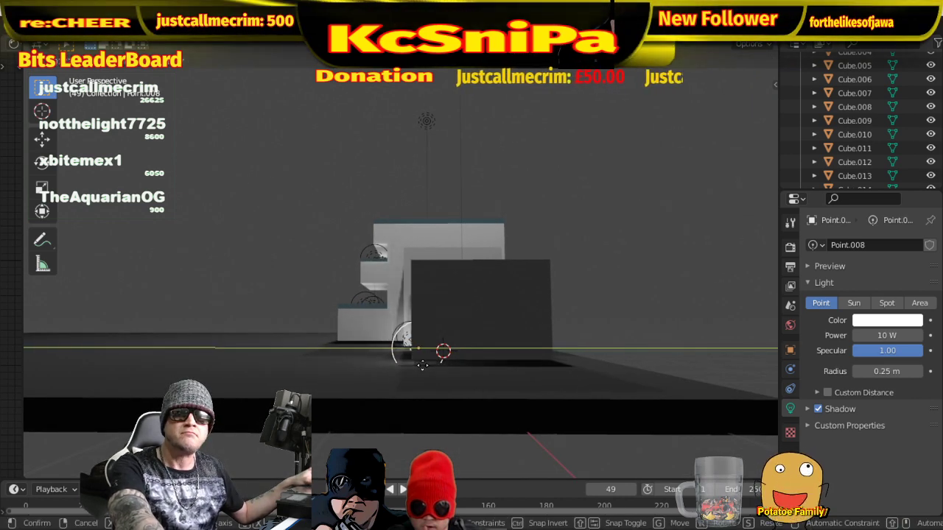
left_click(423, 368)
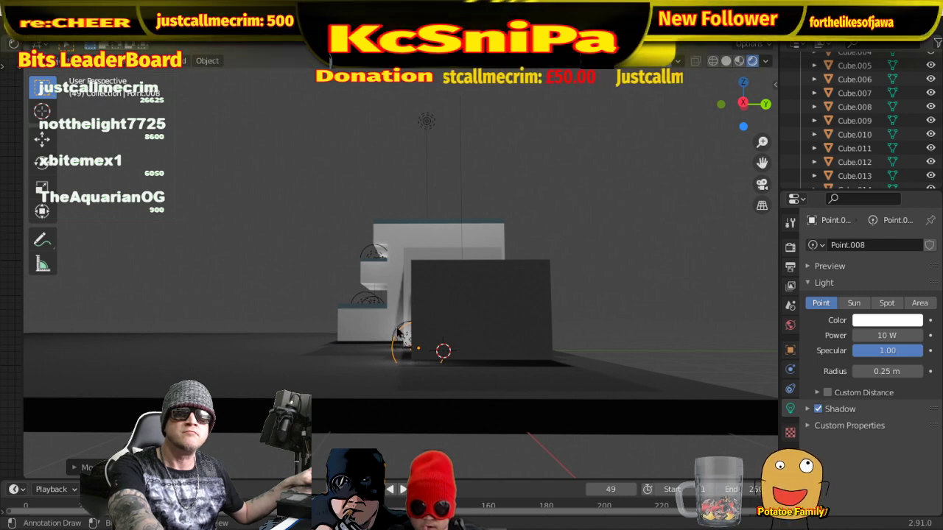
key("y")
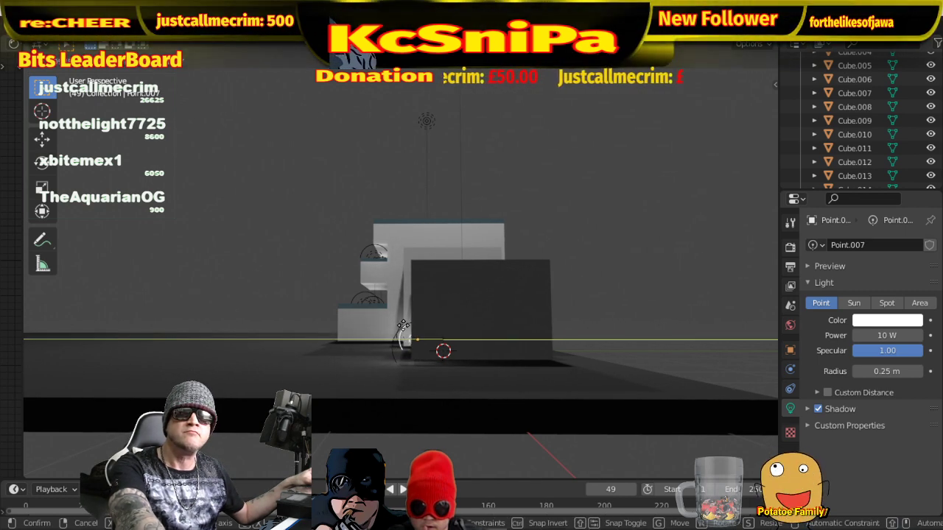
left_click(405, 325)
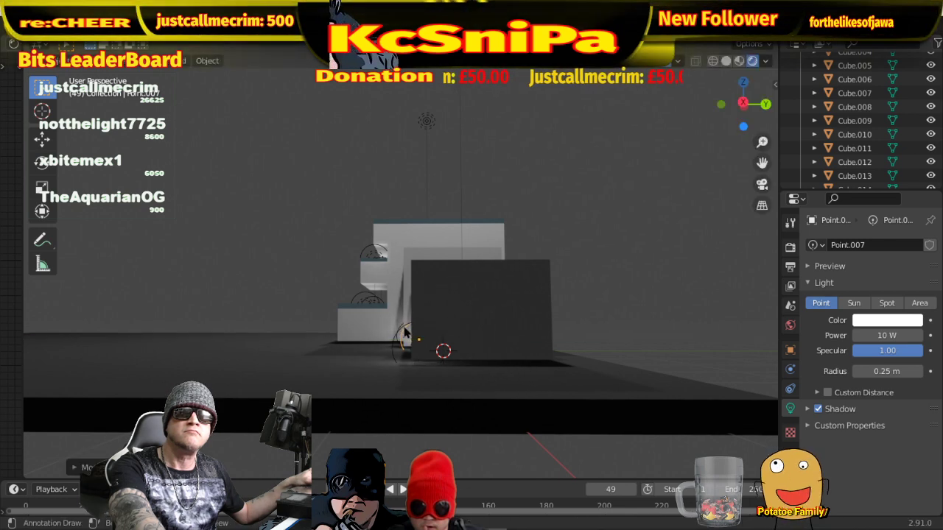
middle_click_drag(404, 328, 692, 219)
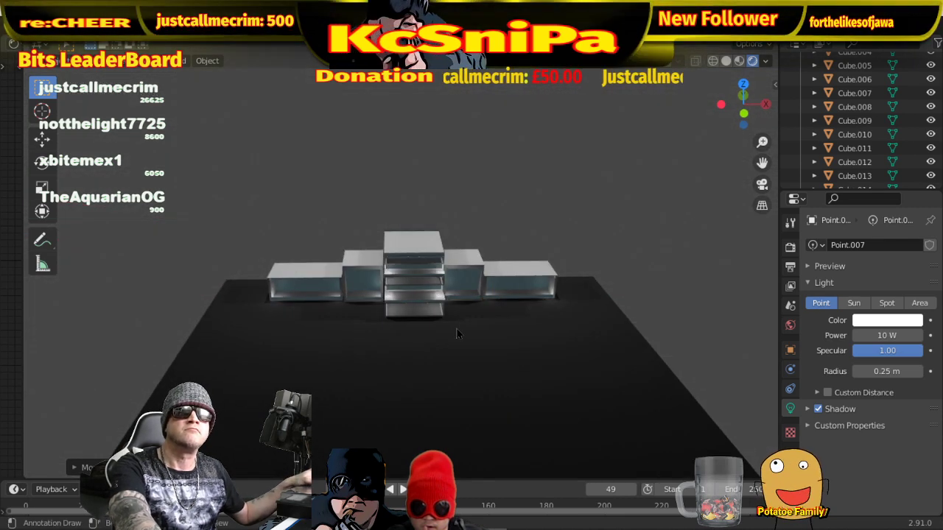
- Duplicate light Point.001 and slide the copy right along X within the wing
middle_click_drag(502, 271, 490, 341)
scroll(490, 341, "up", 6)
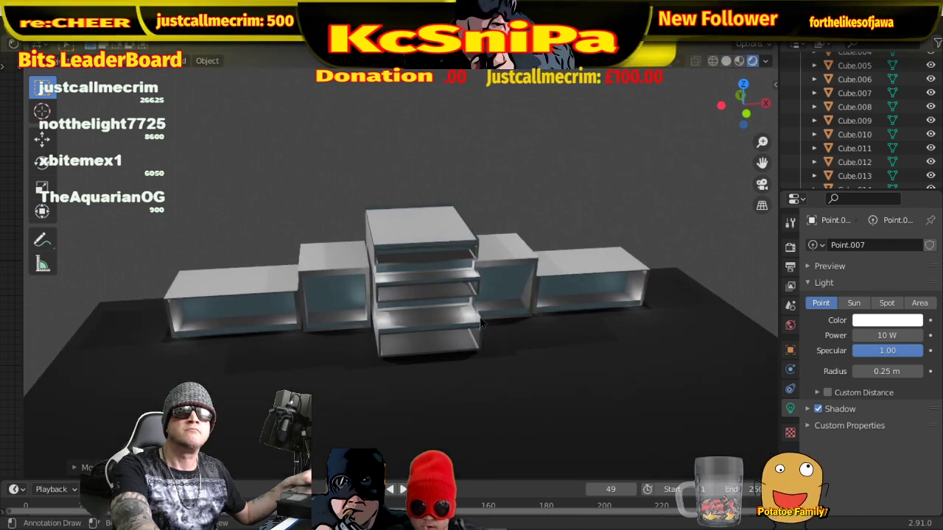
key("shift+alt+z")
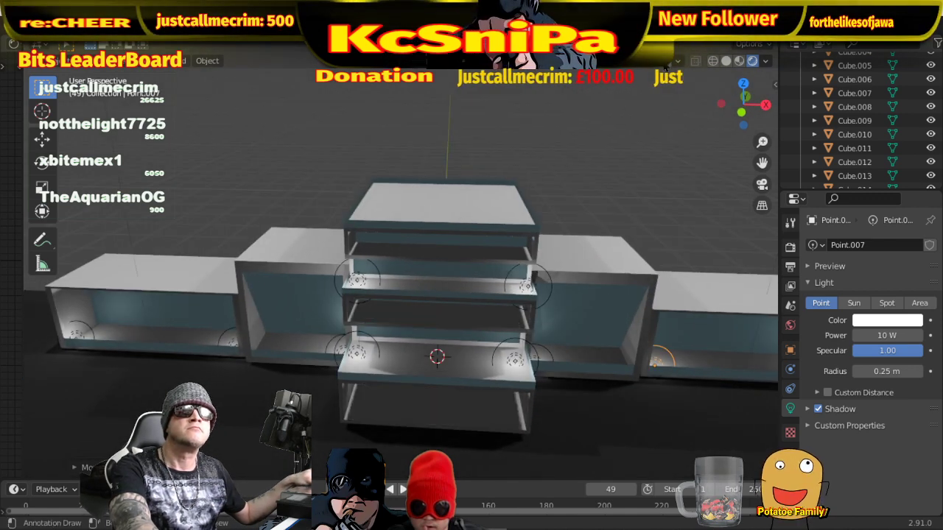
left_click(543, 352)
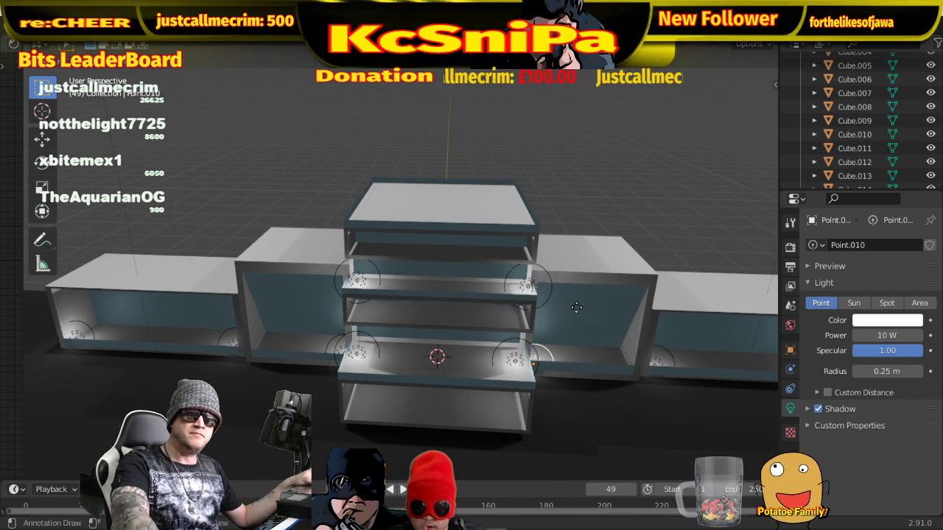
key("shift+d")
key("x")
left_click(665, 315)
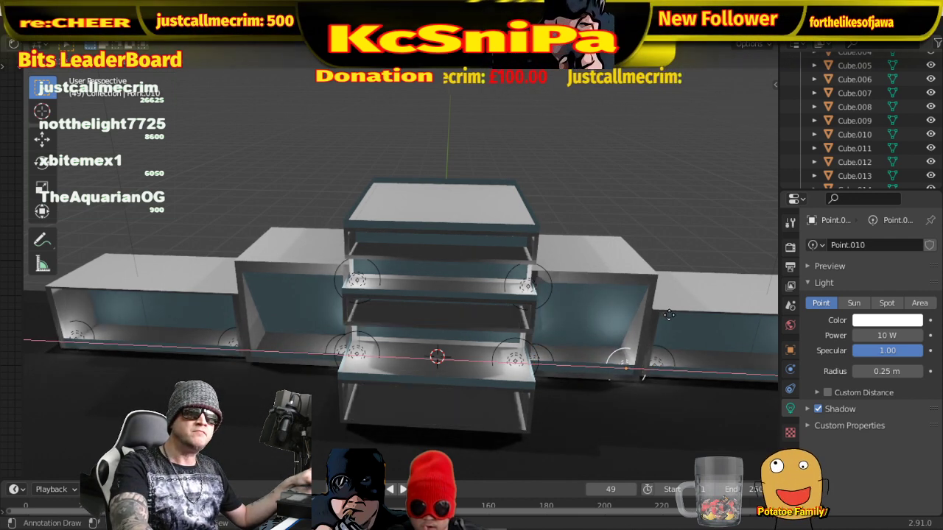
- Duplicate the light named Point and place the copy further into the left wing along X
left_click(326, 351)
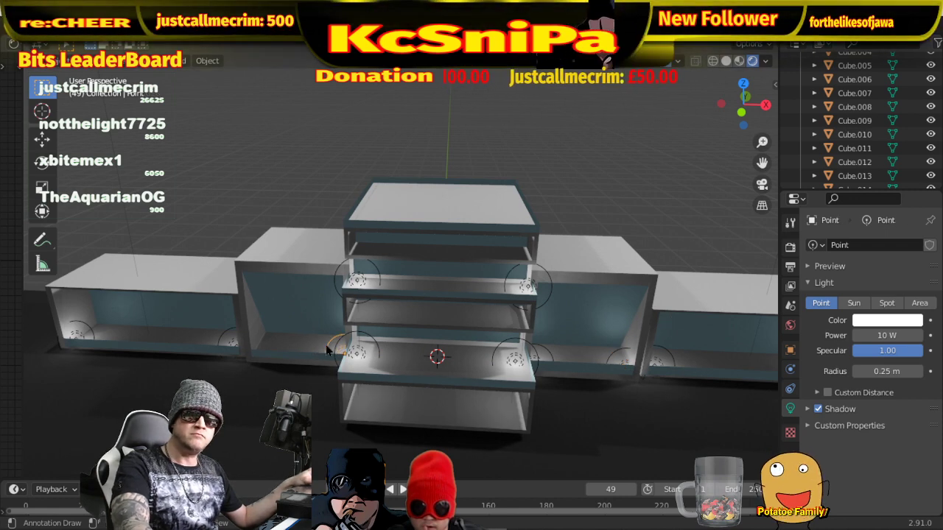
key("shift+d")
key("x")
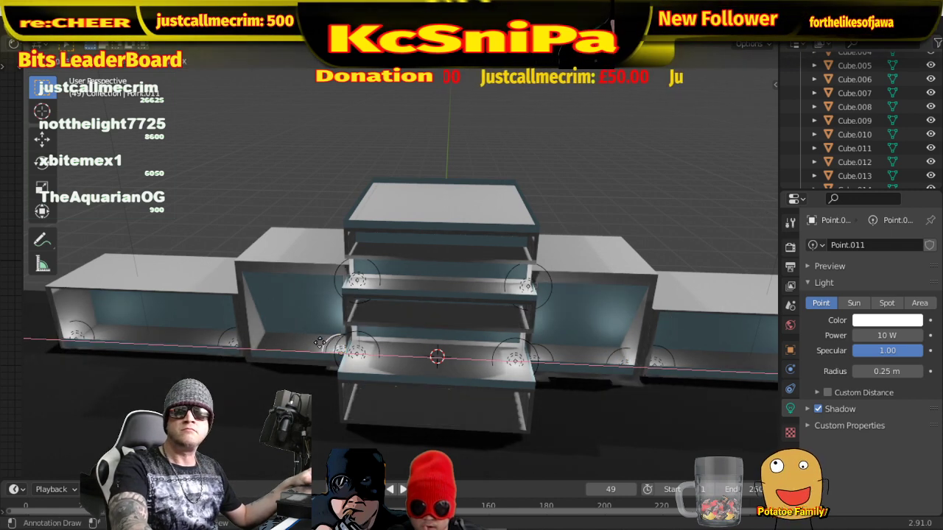
left_click(244, 329)
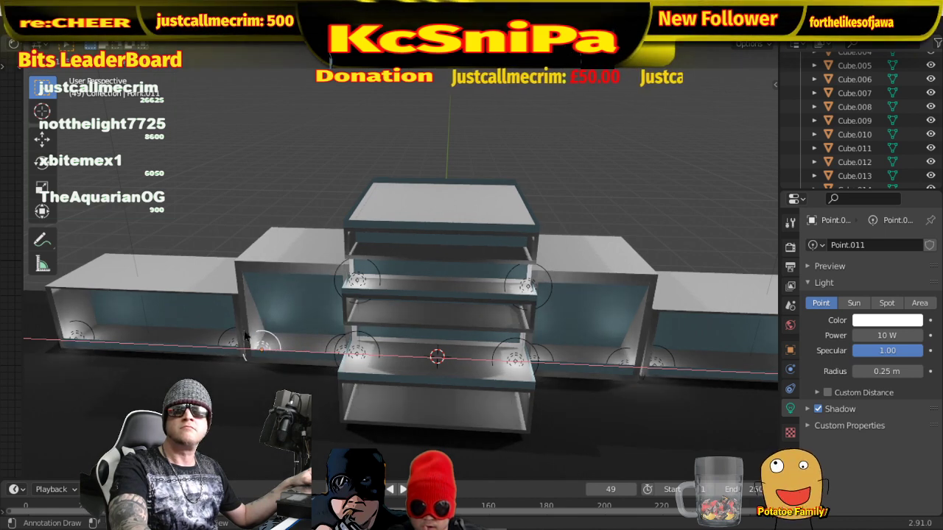
middle_click_drag(243, 329, 471, 383, "alt")
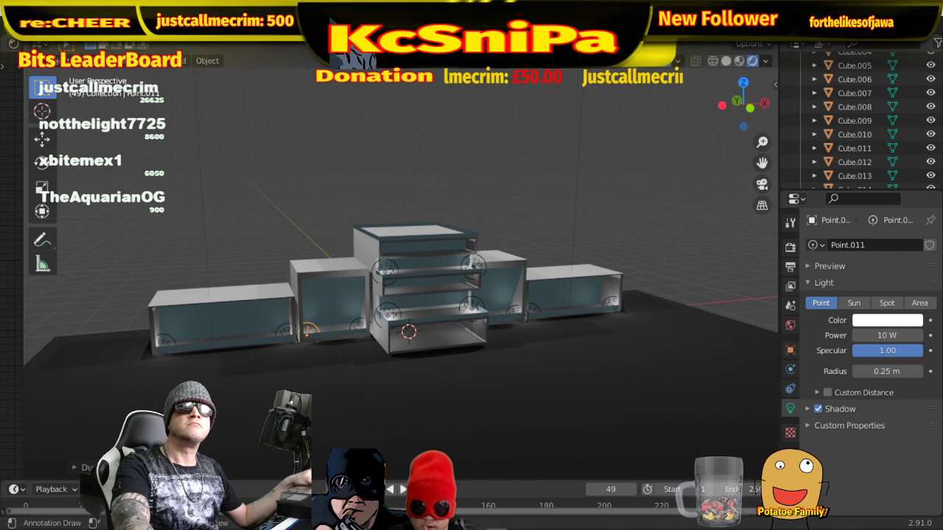
mouse_move(530, 309)
middle_mouse_down()
mouse_move(584, 298)
mouse_move(485, 251)
mouse_move(536, 283)
mouse_move(625, 301)
mouse_move(628, 311)
mouse_move(611, 332)
mouse_move(549, 319)
mouse_move(359, 340)
mouse_move(355, 331)
mouse_move(527, 339)
mouse_move(676, 307)
mouse_move(601, 303)
mouse_move(530, 323)
middle_mouse_up()
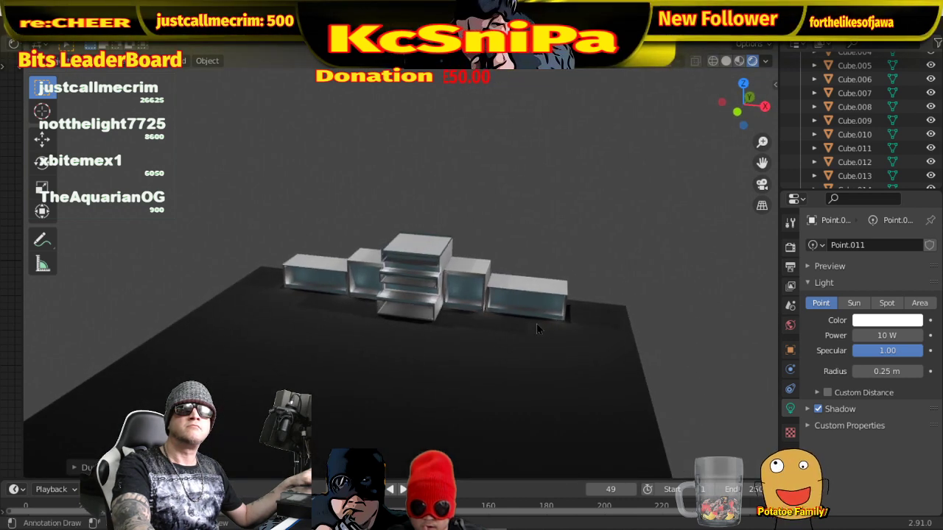
- Move Point.012 further right along X in the right wing
scroll(536, 329, "up", 4)
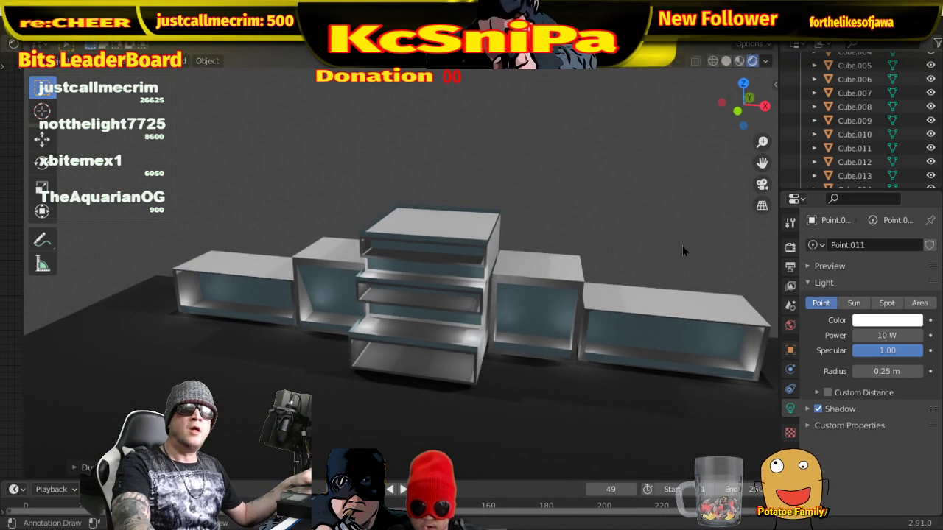
key("shift+alt+z")
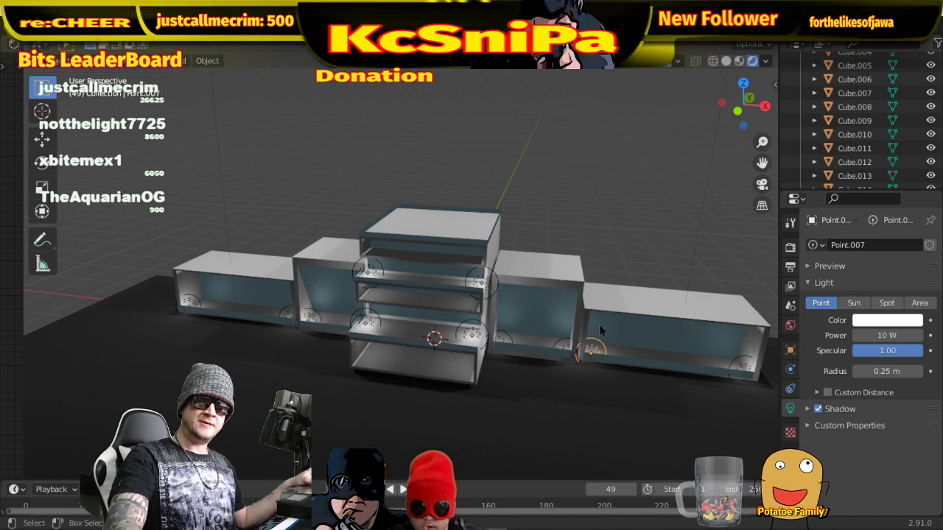
left_click(600, 327)
key("x")
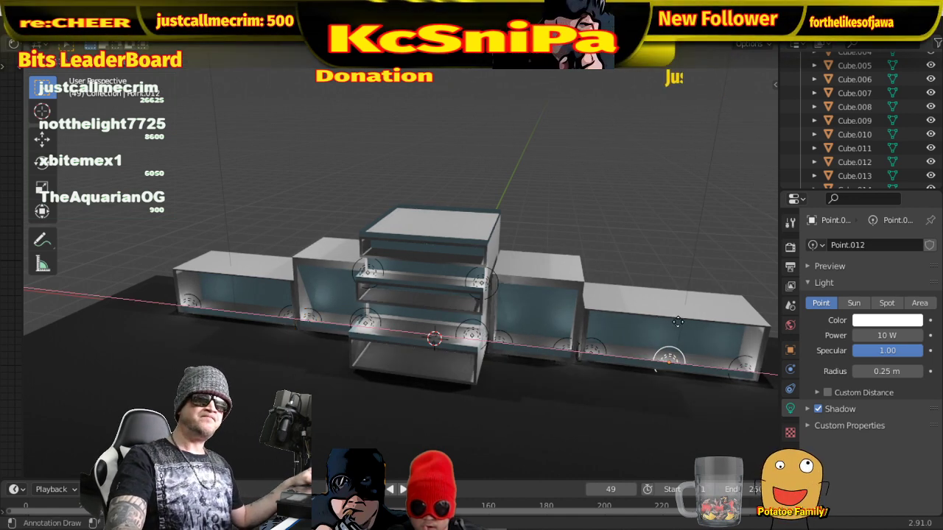
left_click(681, 322)
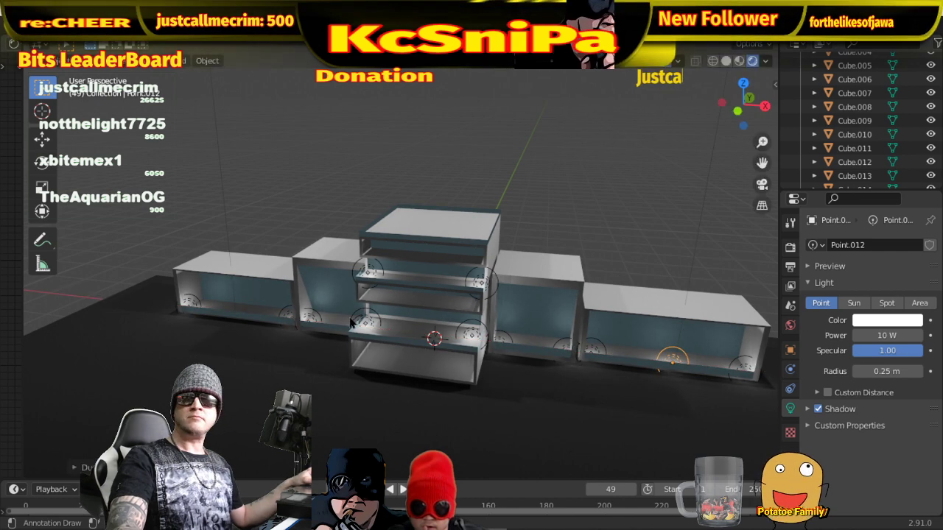
- Duplicate Point.006 along X to create Point.013 inside the left end box
left_click(284, 314)
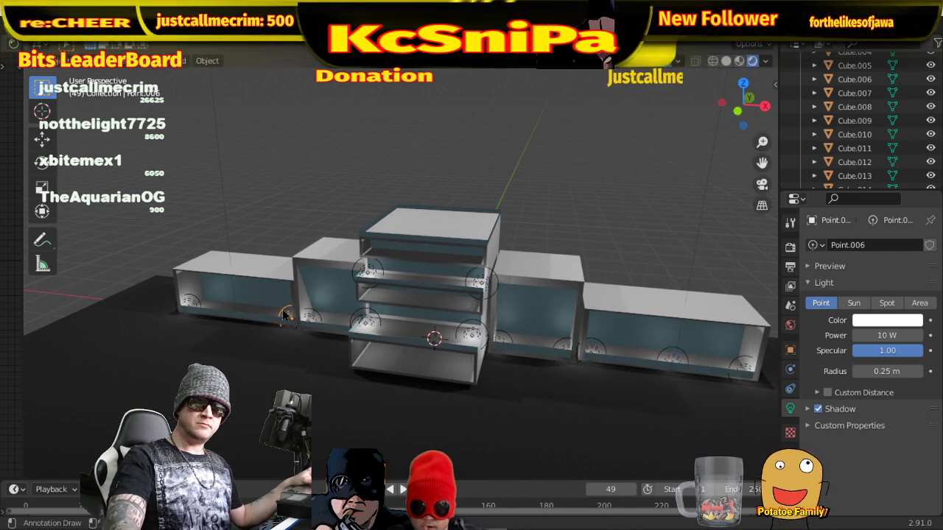
key("shift+d")
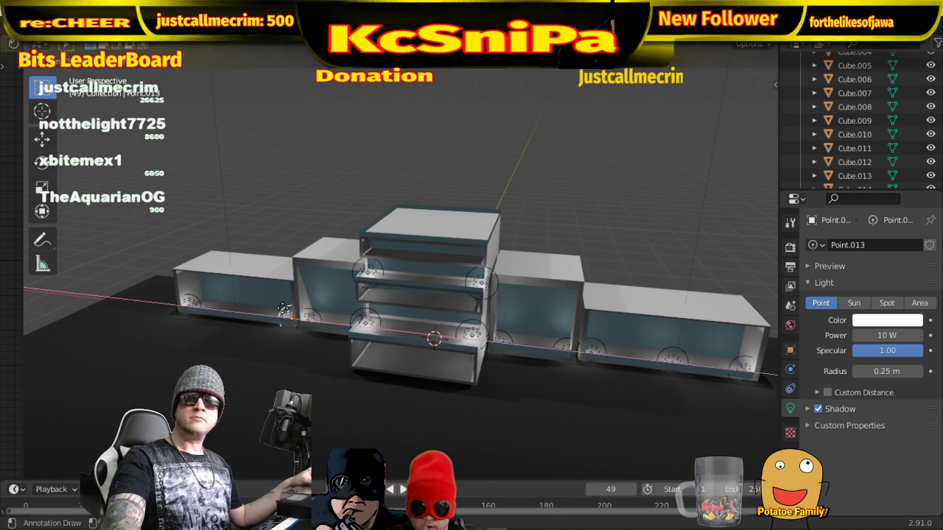
key("x")
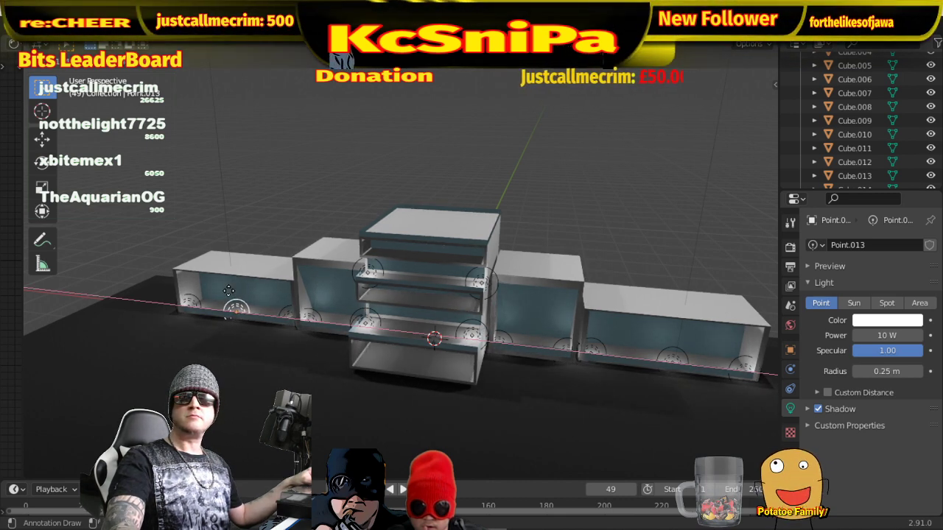
left_click(230, 293)
scroll(487, 362, "down", 3)
middle_click_drag(472, 360, 629, 152)
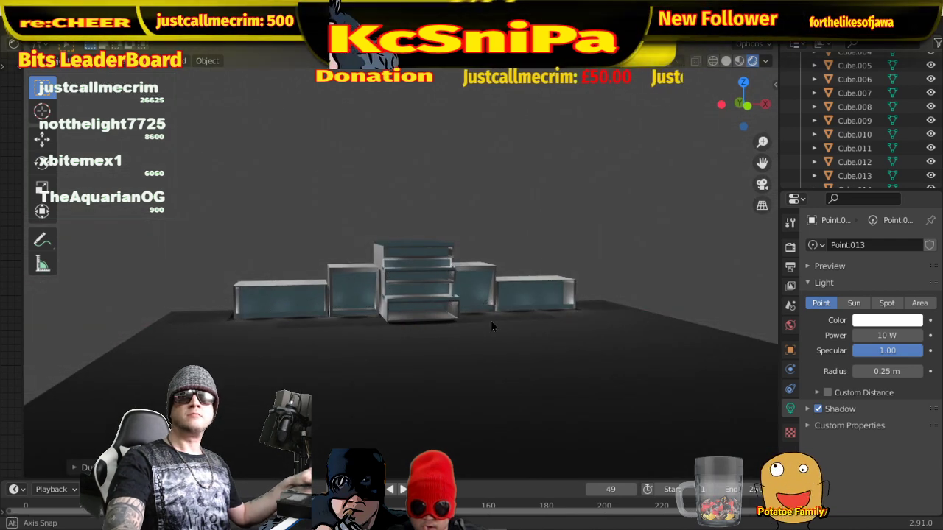
- Orbit and zoom around the lit five-box building, then select the ground plane
middle_click_drag(491, 325, 651, 306)
scroll(388, 335, "down", 2)
scroll(384, 336, "up", 1)
scroll(414, 346, "up", 2)
scroll(416, 339, "up", 3)
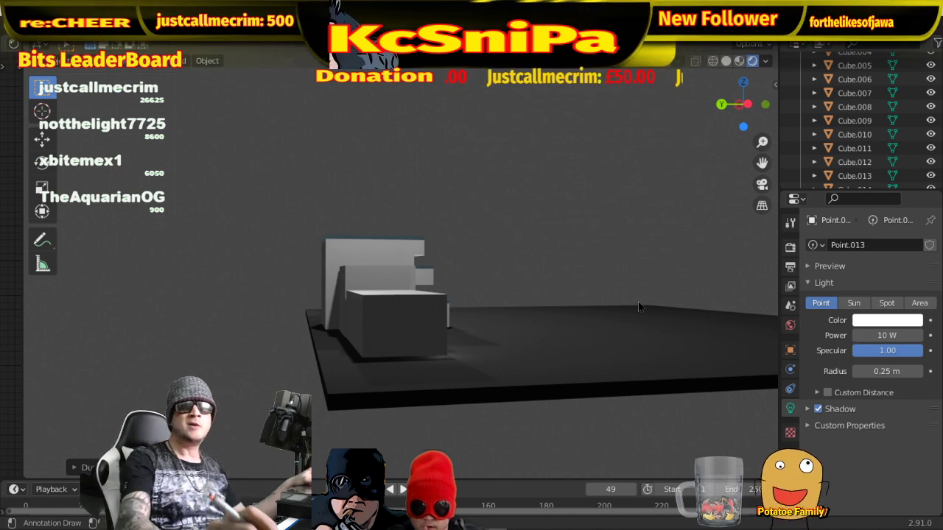
mouse_move(621, 306)
middle_mouse_down()
mouse_move(572, 298)
mouse_move(599, 326)
mouse_move(590, 320)
mouse_move(553, 340)
mouse_move(471, 335)
mouse_move(437, 325)
mouse_move(429, 305)
mouse_move(575, 311)
mouse_move(405, 317)
mouse_move(486, 320)
middle_mouse_up()
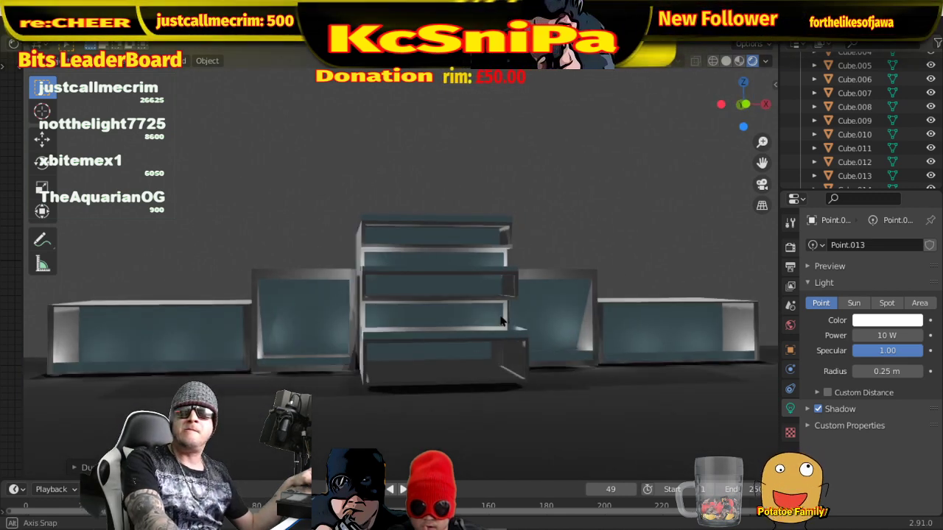
scroll(498, 316, "down", 3)
mouse_move(326, 321)
middle_mouse_down()
mouse_move(342, 332)
mouse_move(425, 340)
mouse_move(329, 349)
middle_mouse_up()
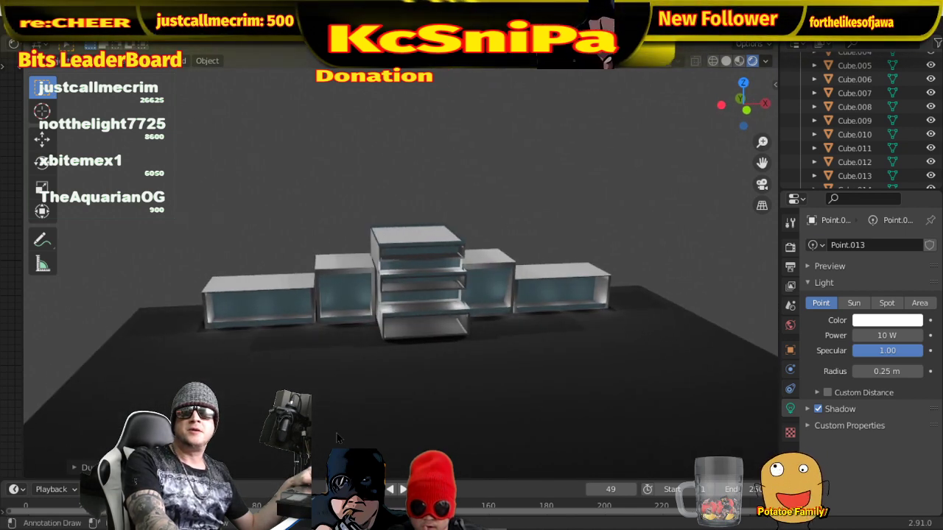
left_click(329, 349)
- Switch to Material Preview shading and put the ground plane into Edit Mode
left_click(738, 61)
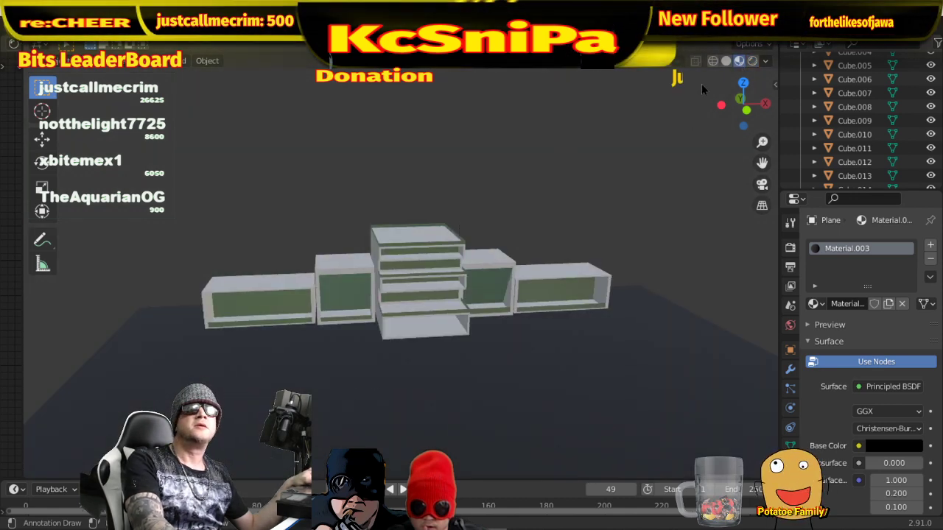
key("shift+alt+z")
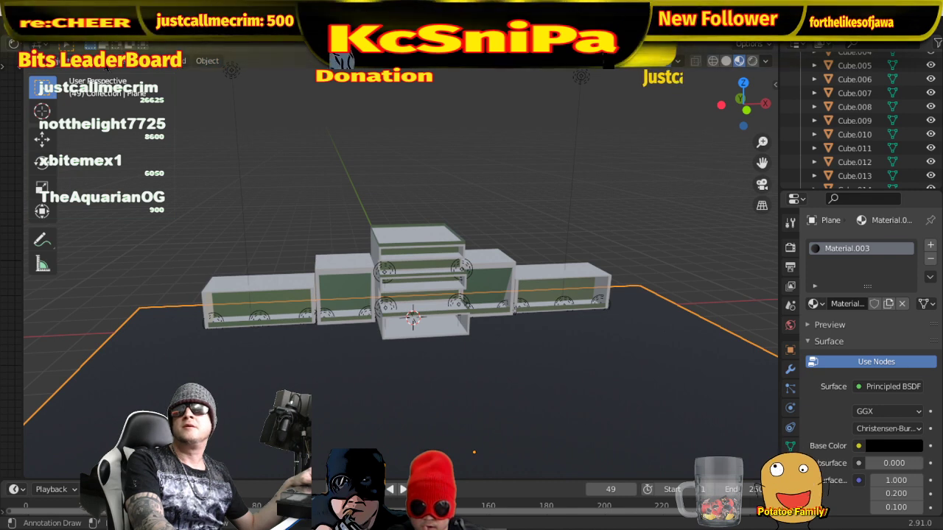
left_click(70, 61)
left_click(87, 94)
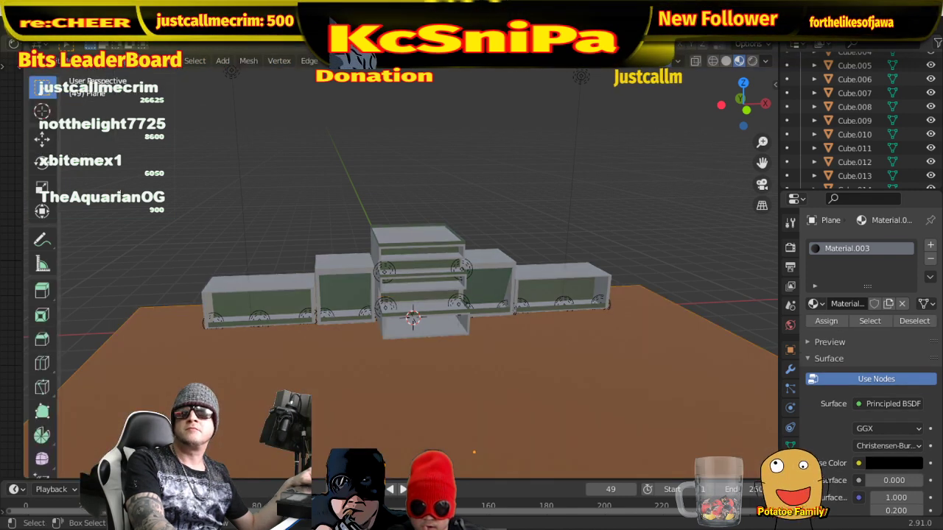
- Subdivide the plane three times into a fine grid of faces
scroll(237, 391, "down", 5)
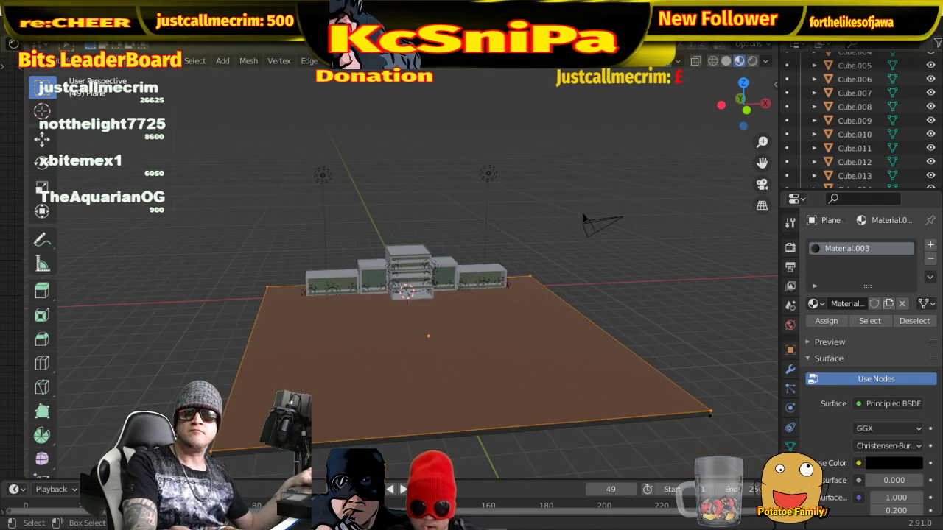
right_click(237, 390)
mouse_move(243, 397)
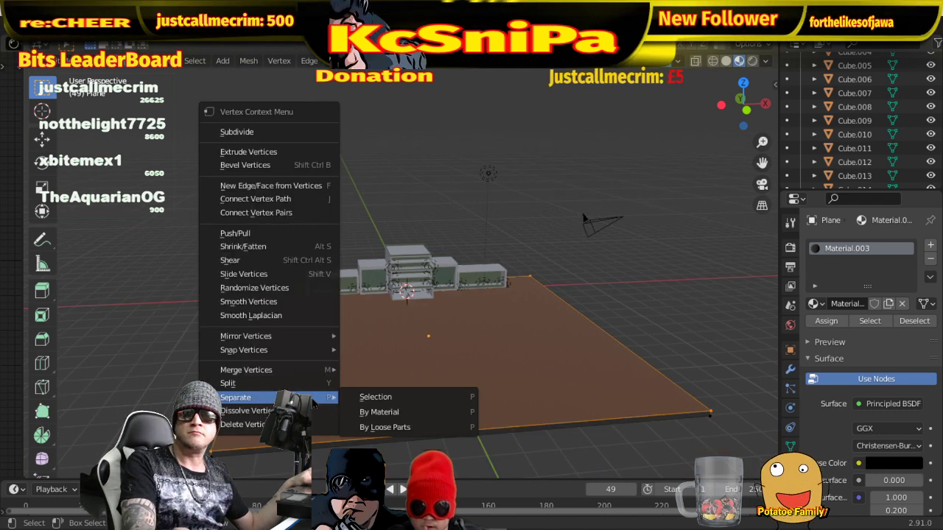
left_click(267, 134)
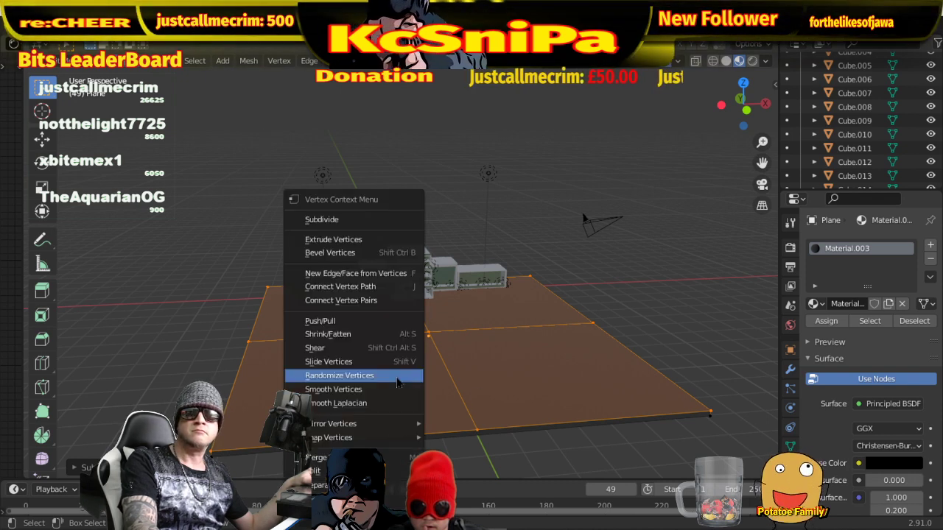
right_click(416, 379)
left_click(348, 220)
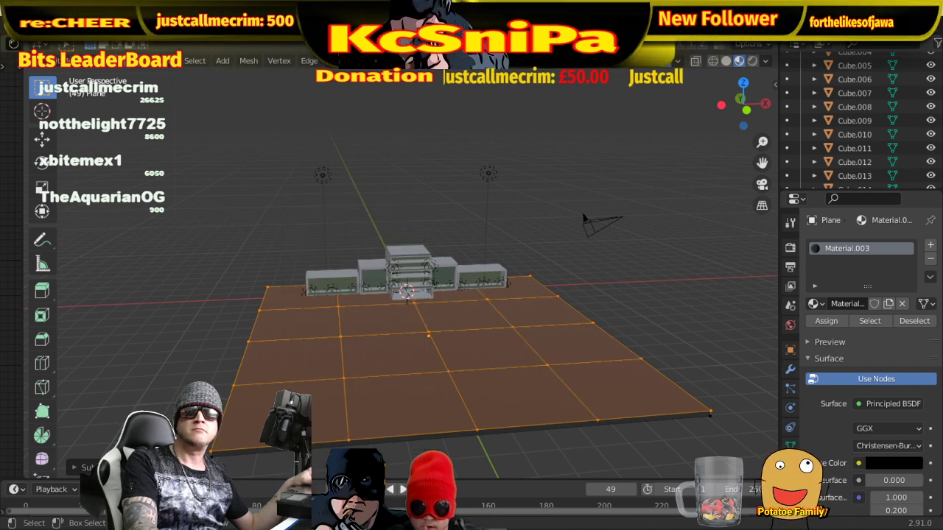
right_click(375, 353)
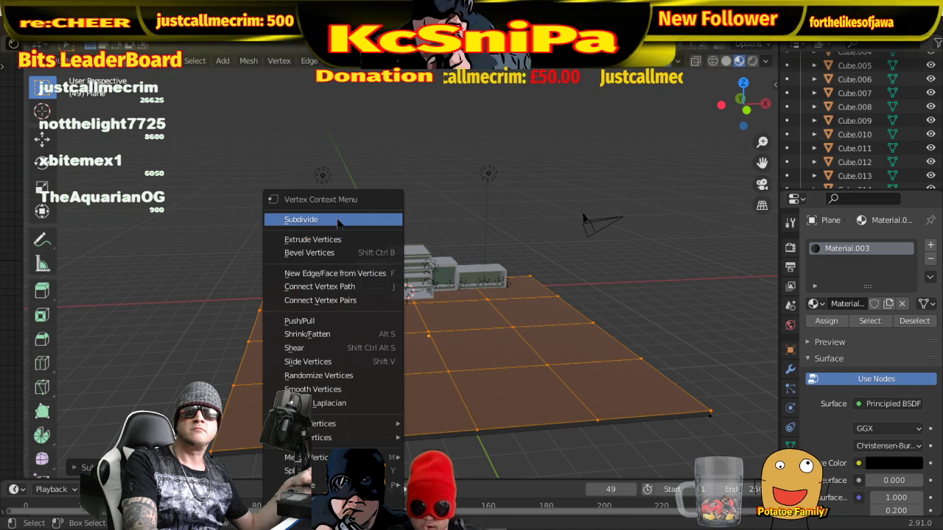
left_click(340, 220)
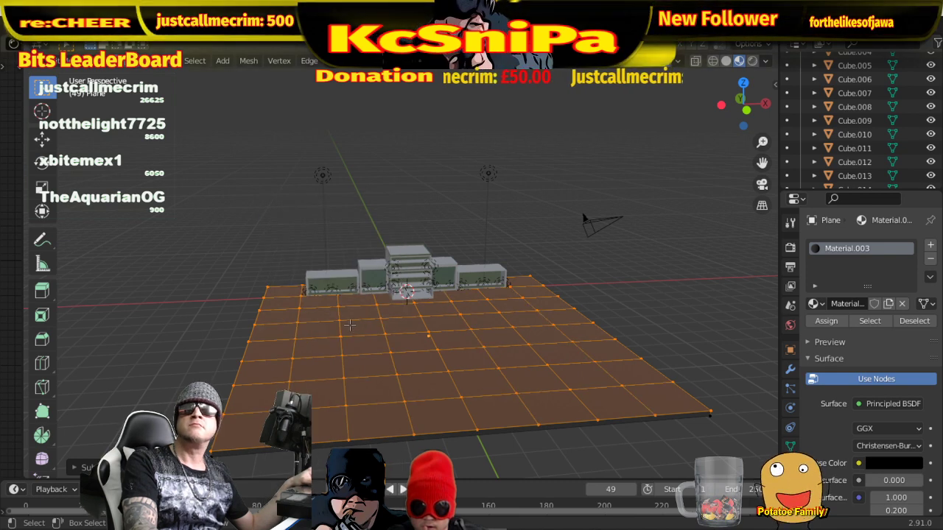
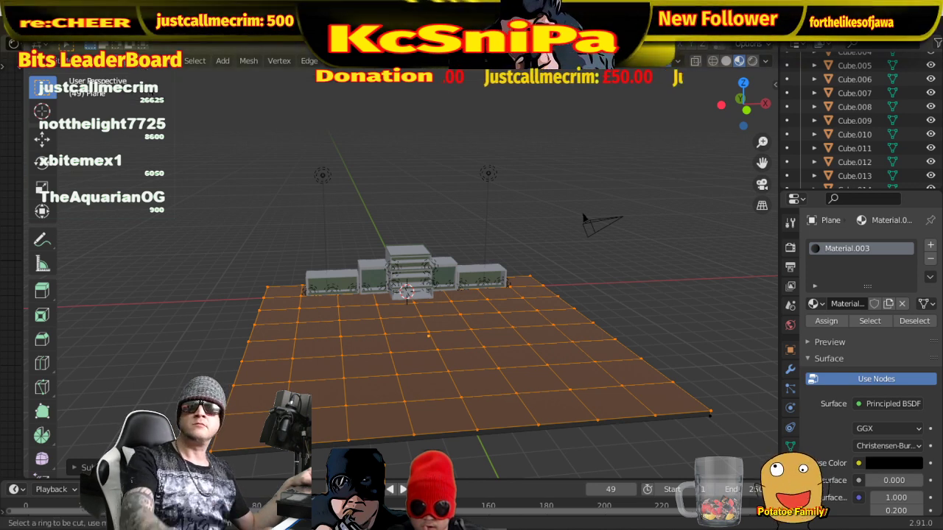
- Add a loop cut near the ground plane's left edge
key("ctrl+r")
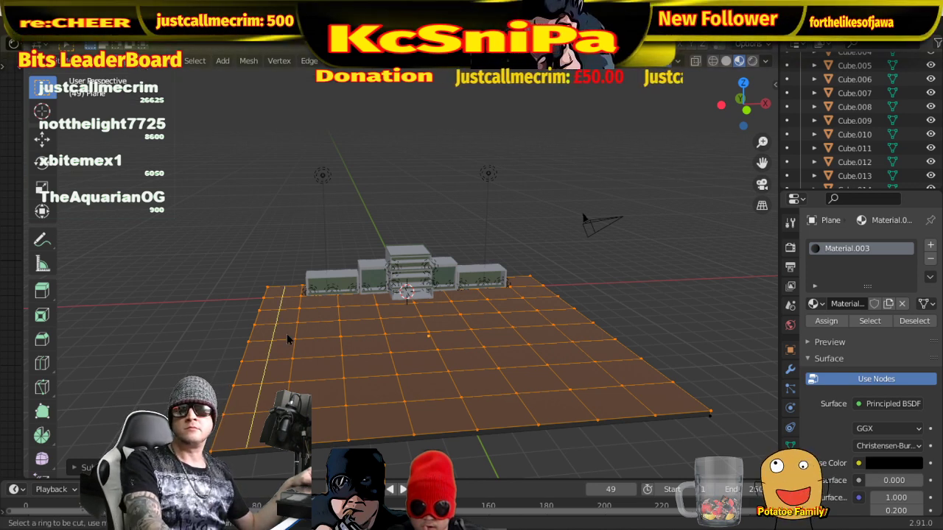
left_click(286, 333)
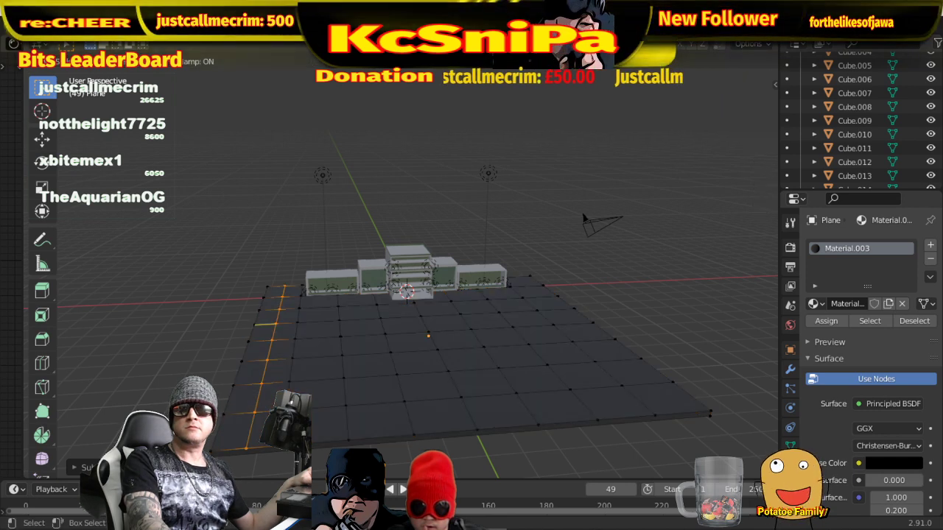
left_click(287, 334)
- Raise the plane's corner vertex and the next left-edge vertex straight up along Z
middle_click_drag(289, 362, 318, 342)
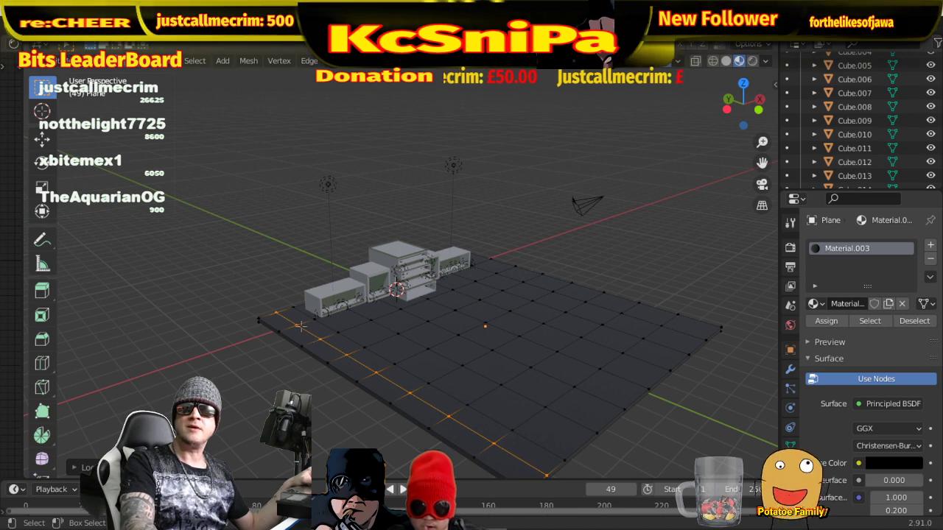
left_click(276, 313)
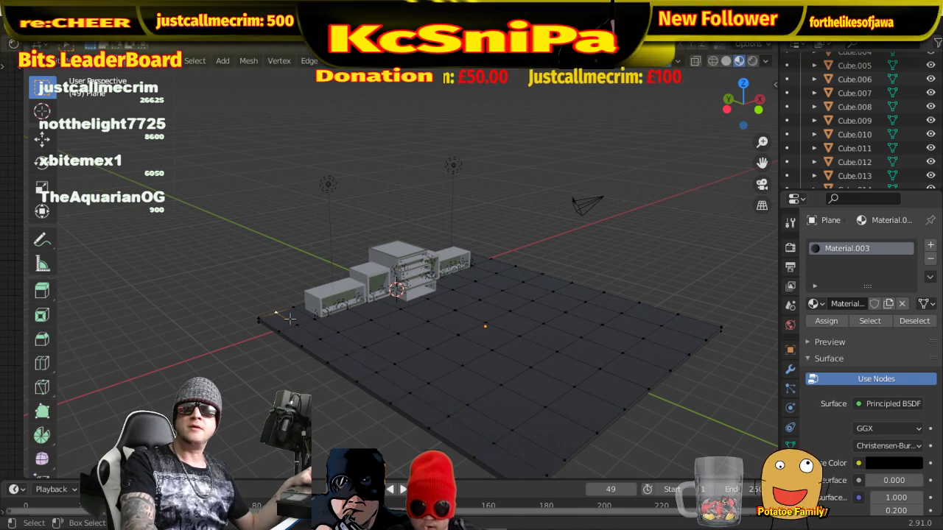
key("e")
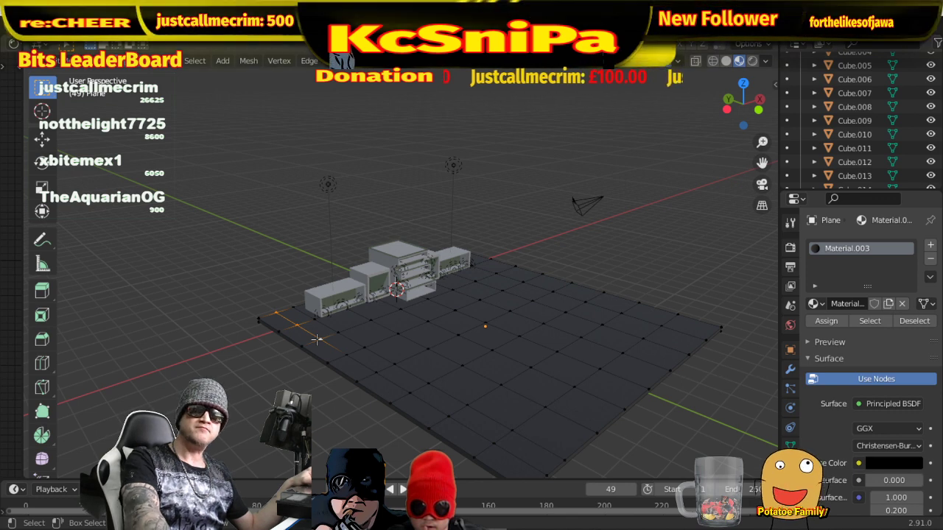
key("e")
key("z")
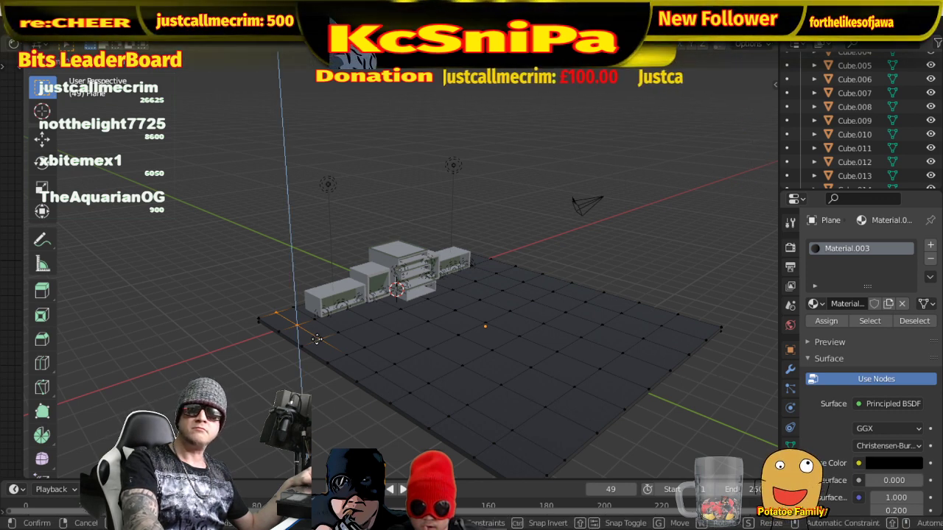
left_click(307, 330)
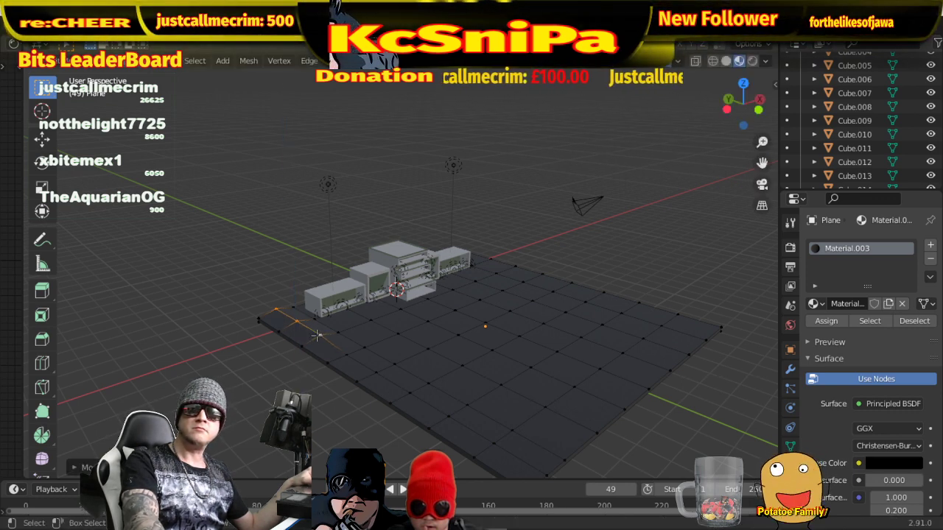
left_click(300, 323)
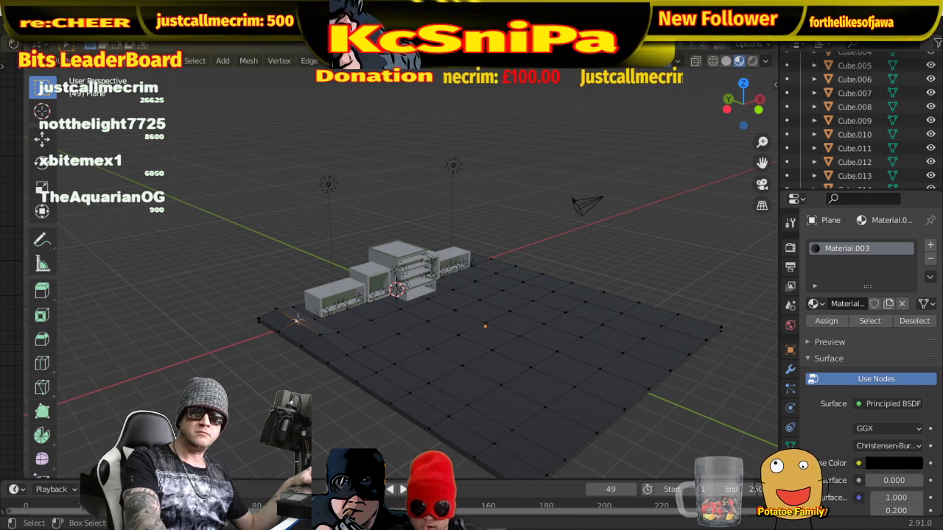
key("e")
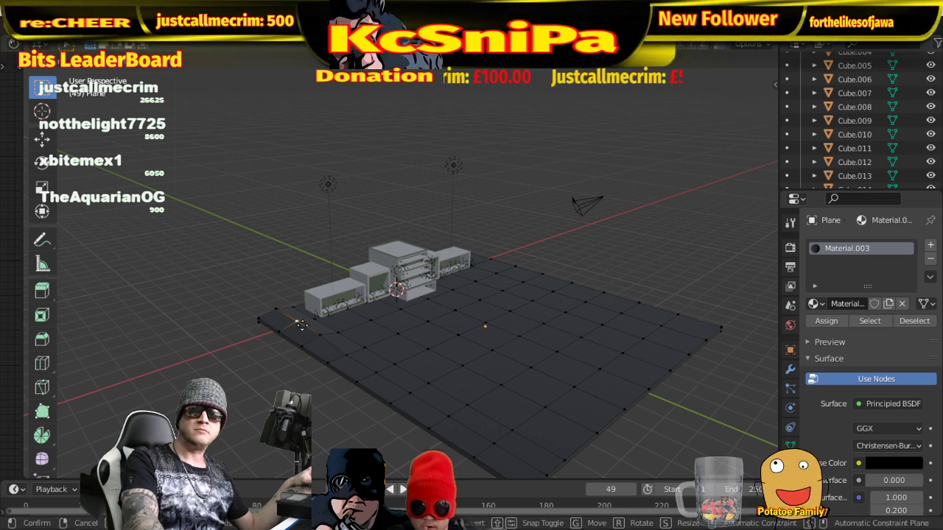
key("z")
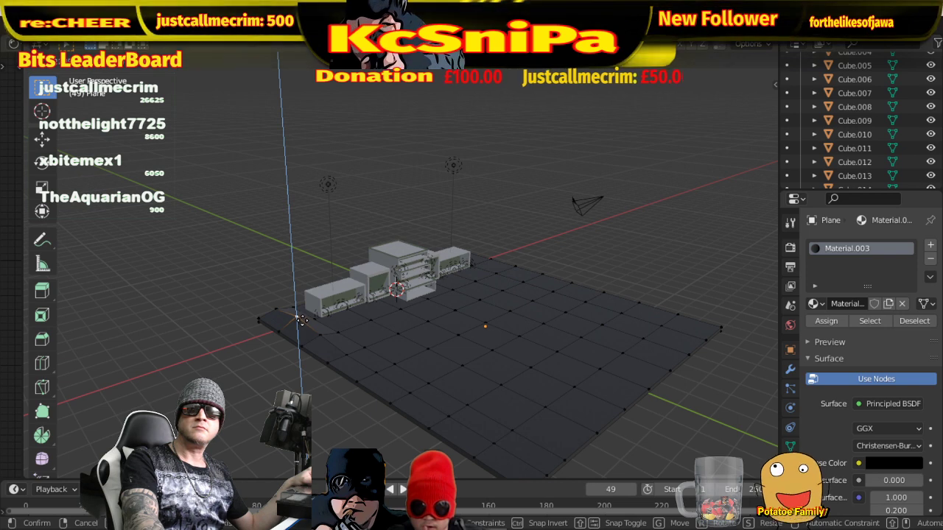
left_click(302, 320)
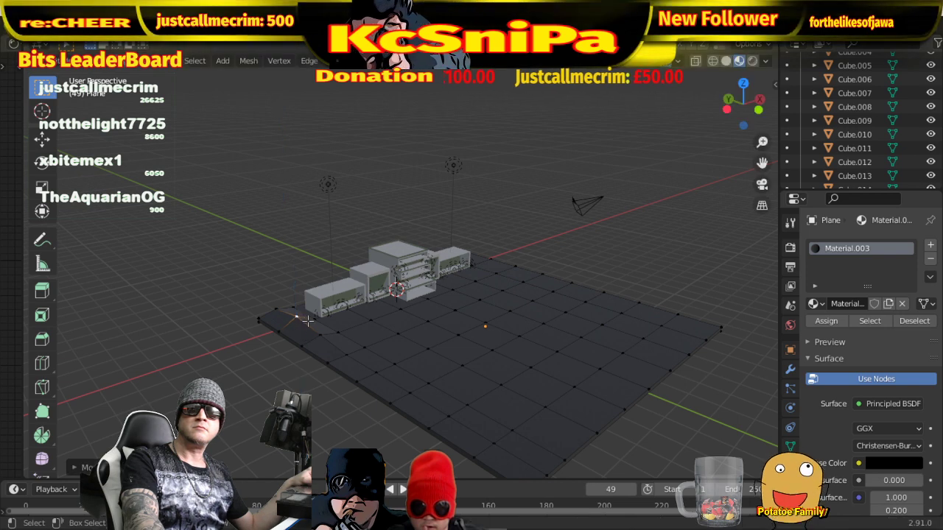
- Try raising two more left-edge vertices along Z, cancelling both moves
left_click(346, 352)
key("e")
key("z")
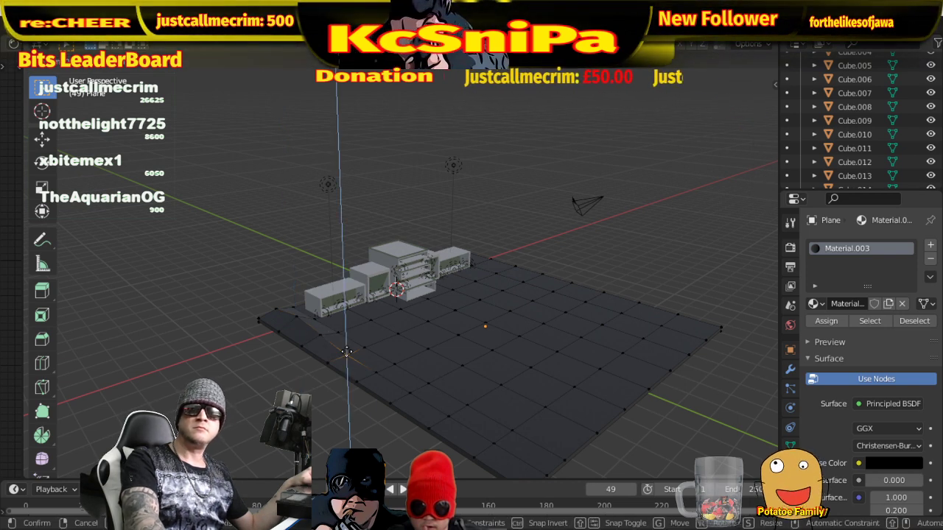
right_click(347, 352)
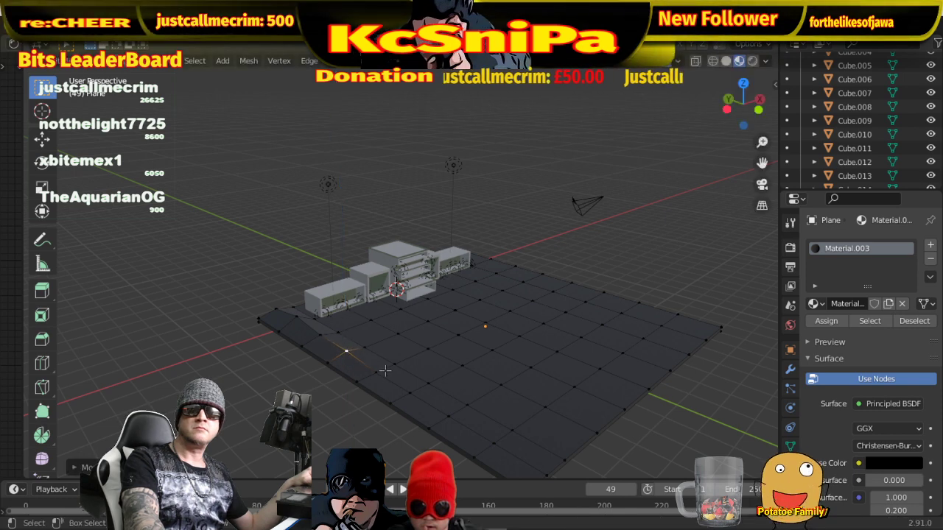
left_click(377, 372)
key("e")
key("z")
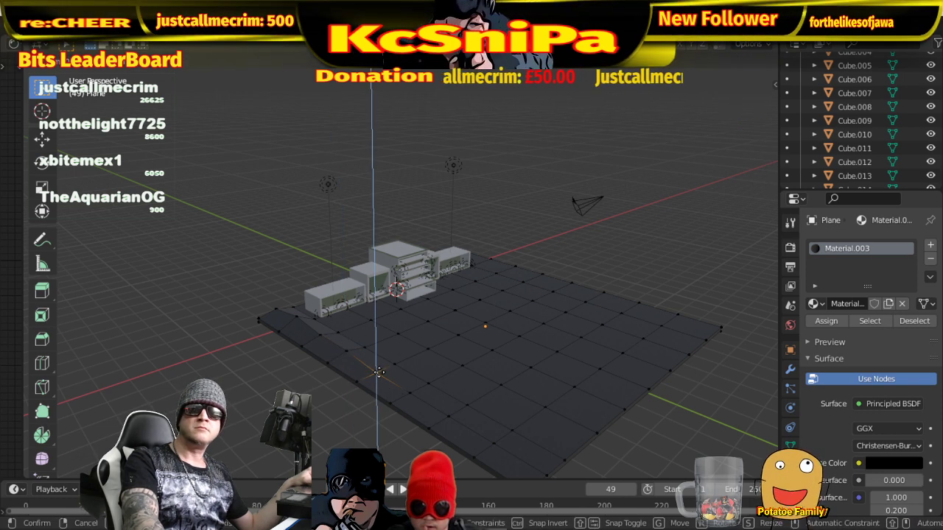
right_click(378, 370)
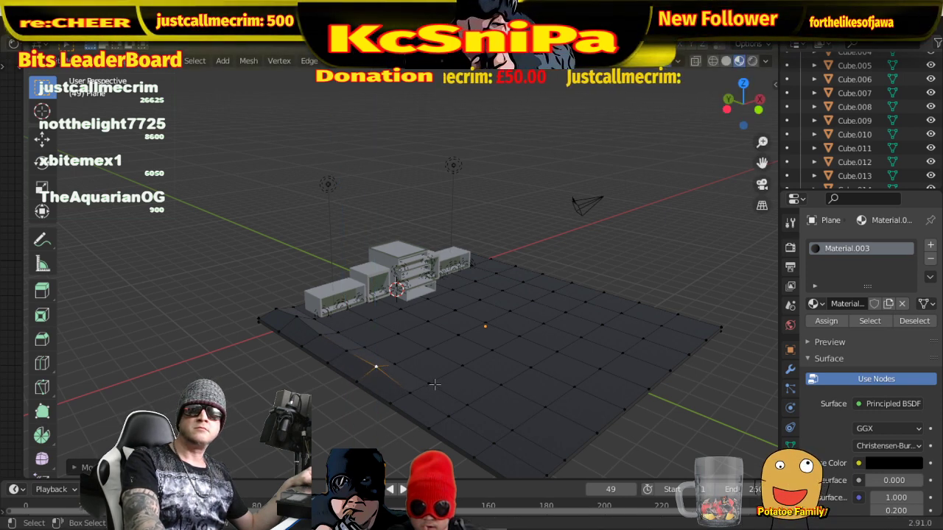
middle_click_drag(434, 385, 406, 386)
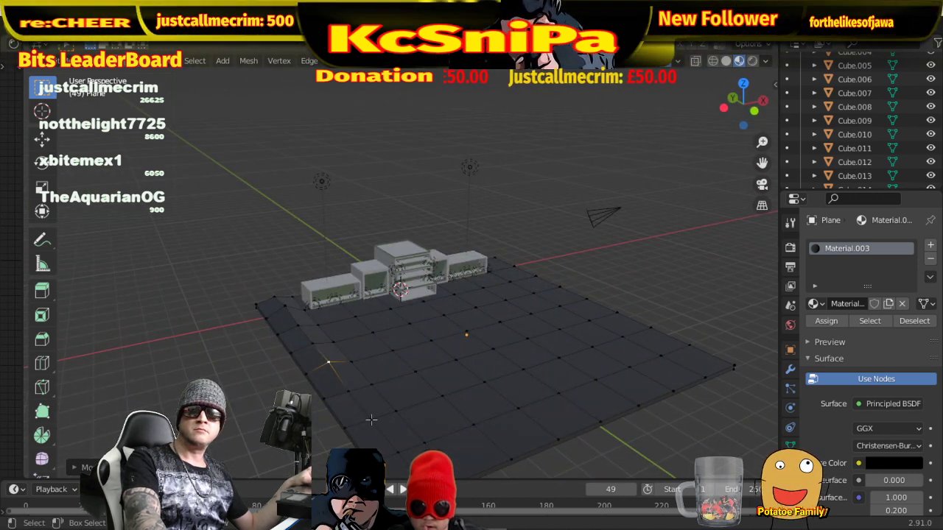
- Raise a vertex on the plane's left edge along Z, after cancelling one attempt
left_click(370, 419)
key("g")
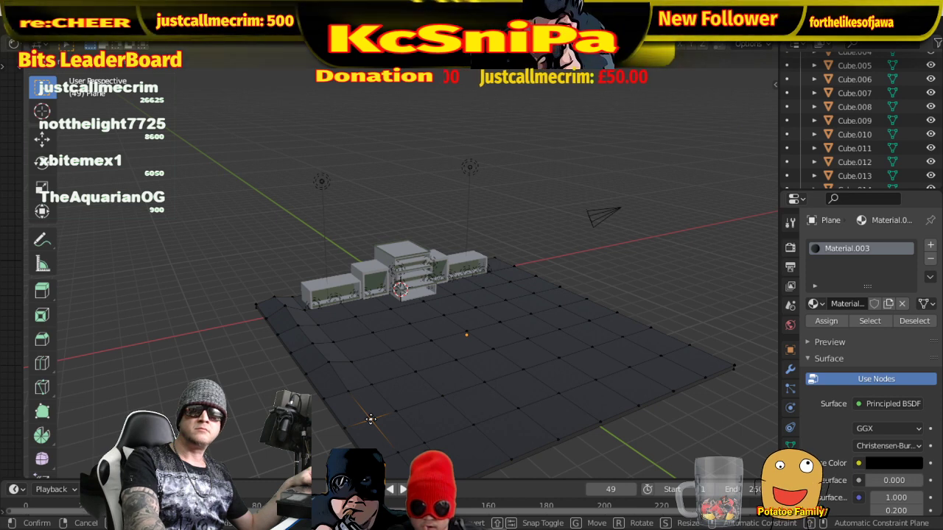
key("z")
right_click(374, 405)
middle_click_drag(374, 405, 345, 394)
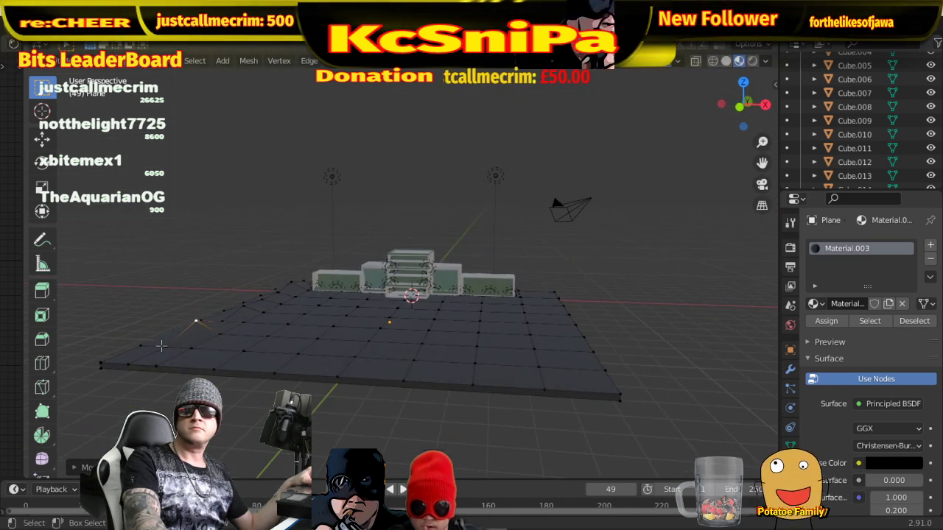
left_click(162, 326)
key("g")
key("z")
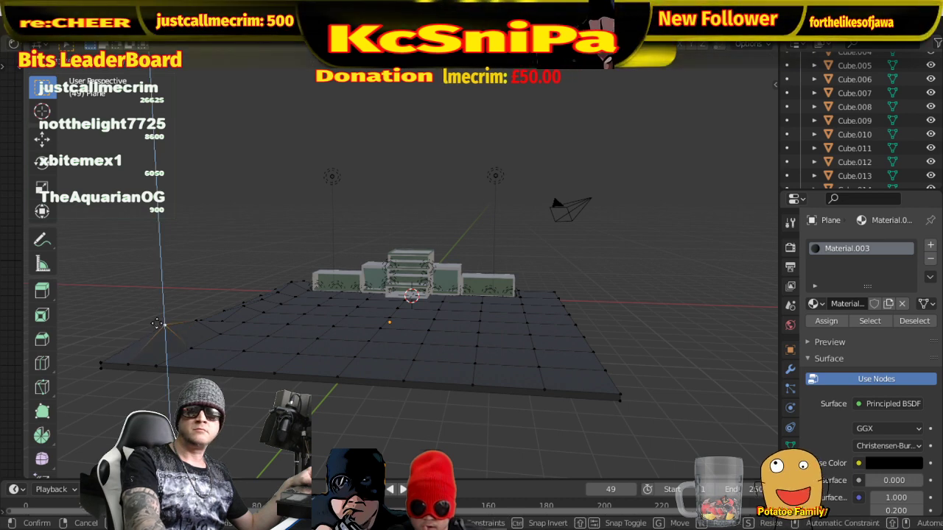
left_click(157, 328)
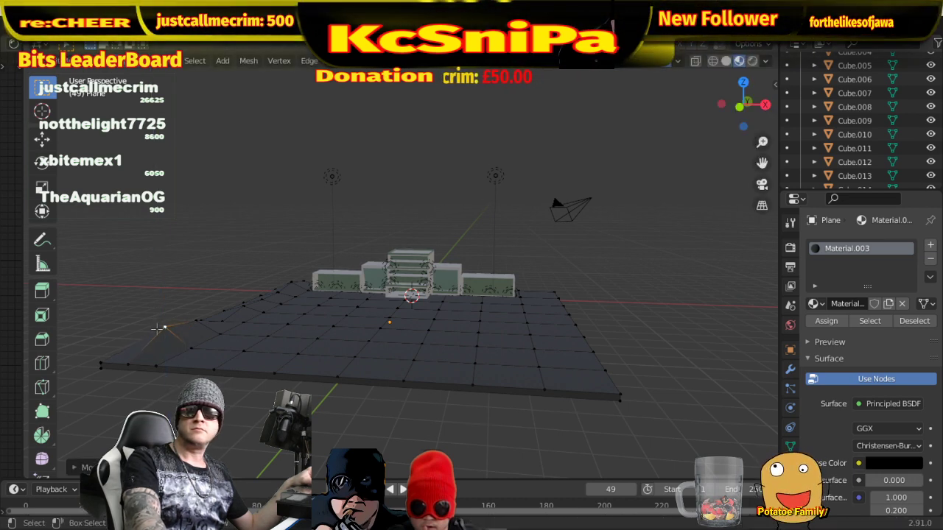
- Raise three more left-edge vertices straight up along Z
middle_click_drag(137, 361, 243, 417)
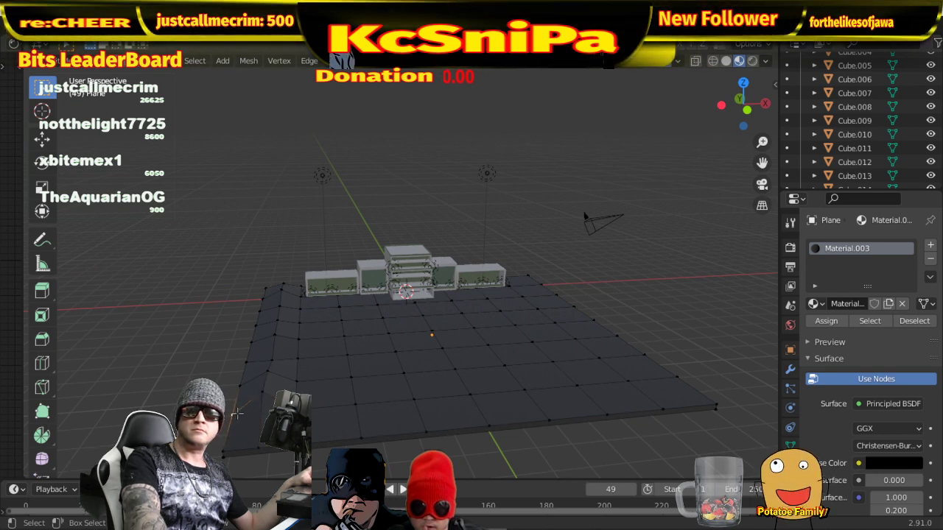
key("g")
key("z")
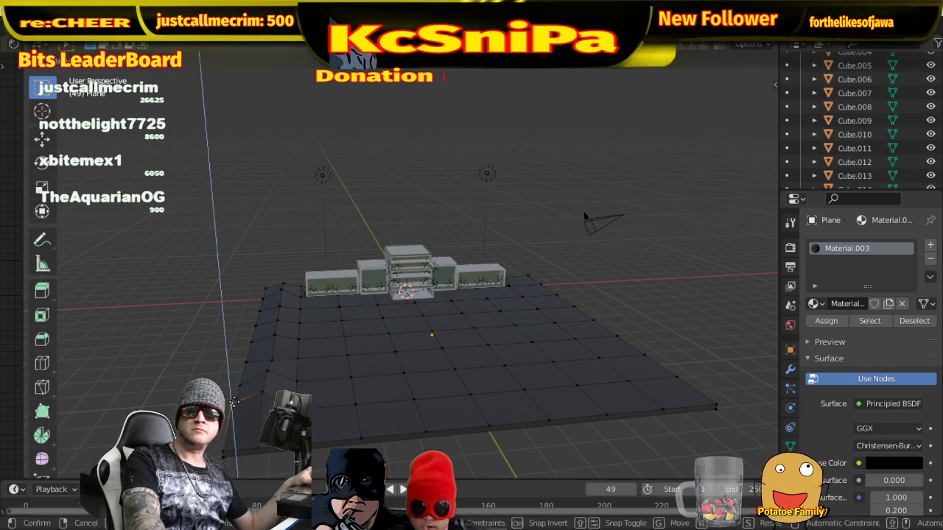
left_click(233, 402)
key("g")
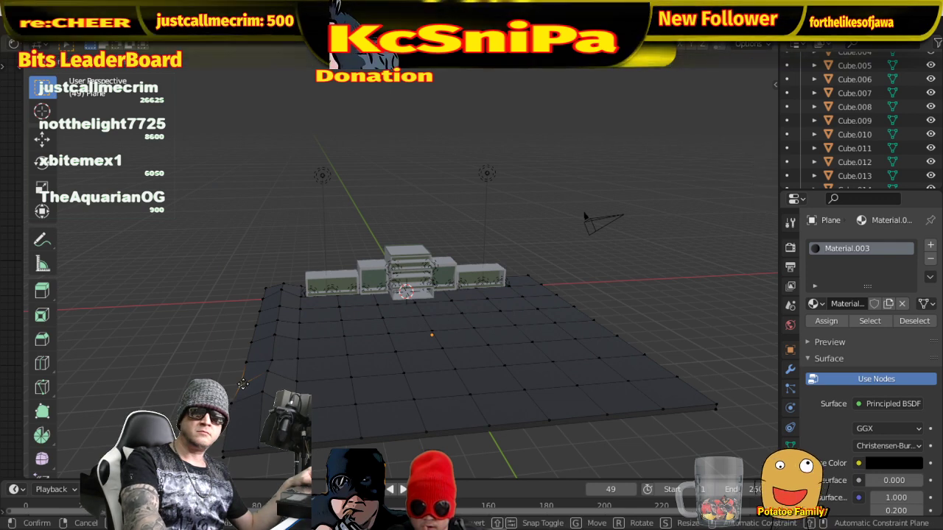
key("z")
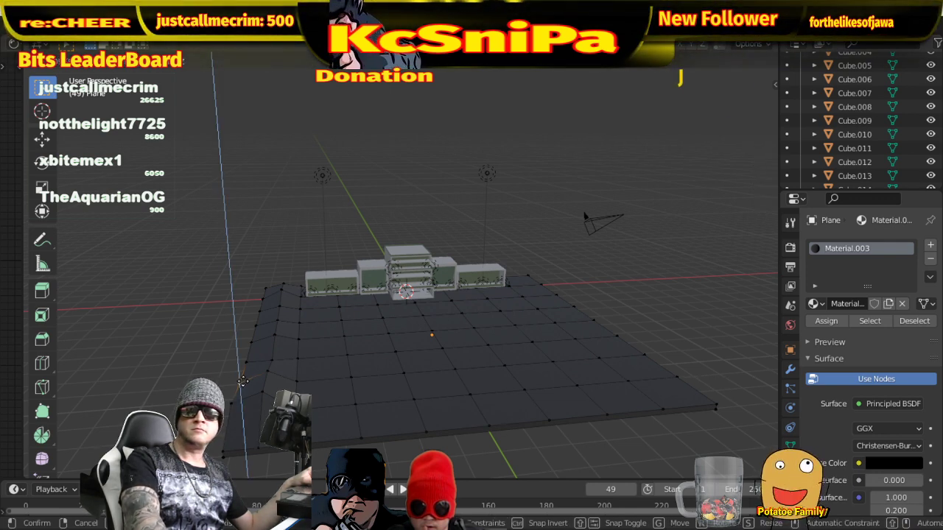
left_click(243, 374)
key("g")
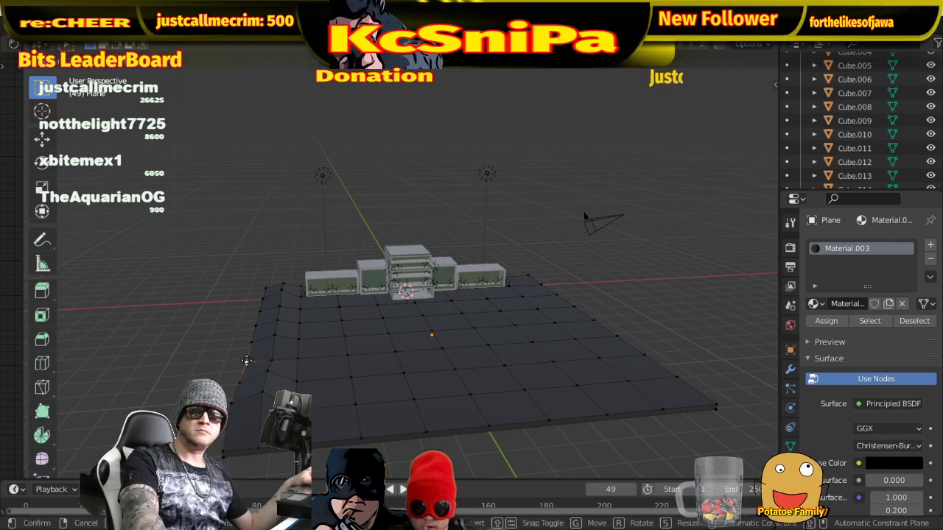
key("z")
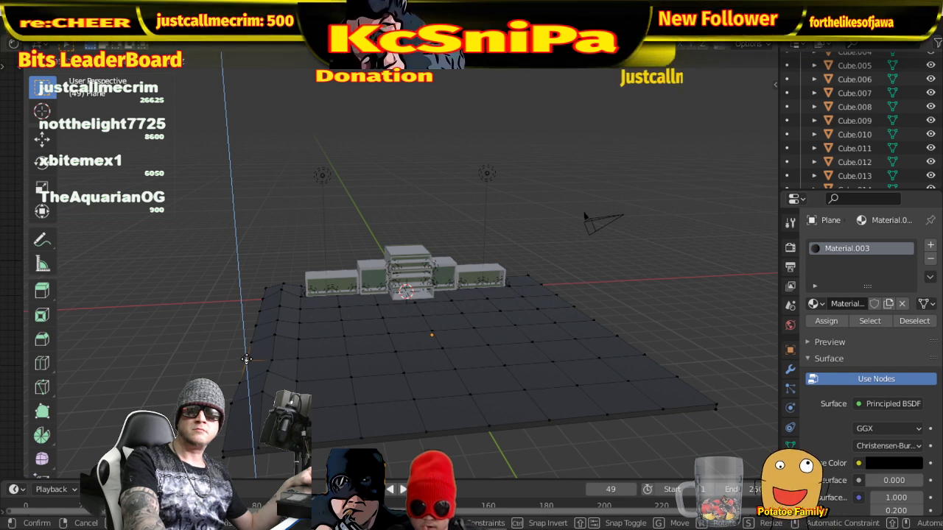
left_click(247, 359)
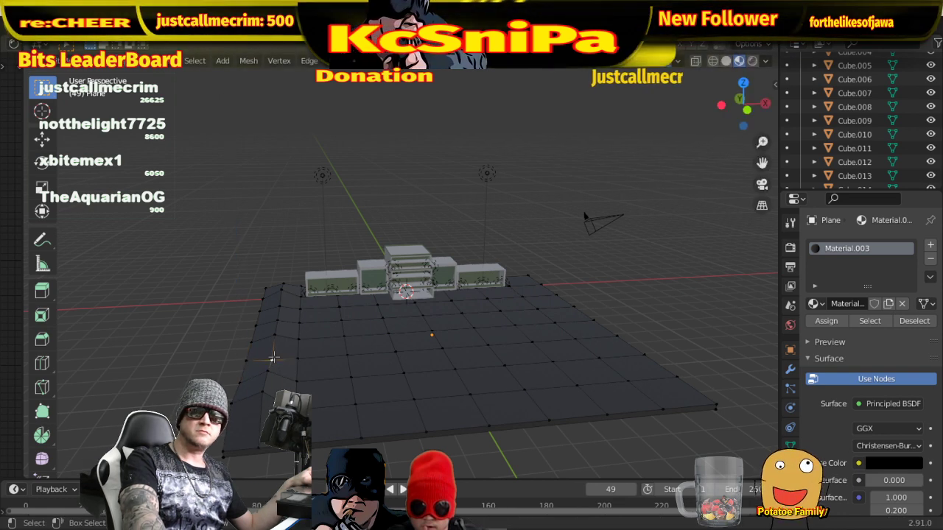
- Lift another left-edge vertex along Z and nudge one more border vertex
key("g")
key("z")
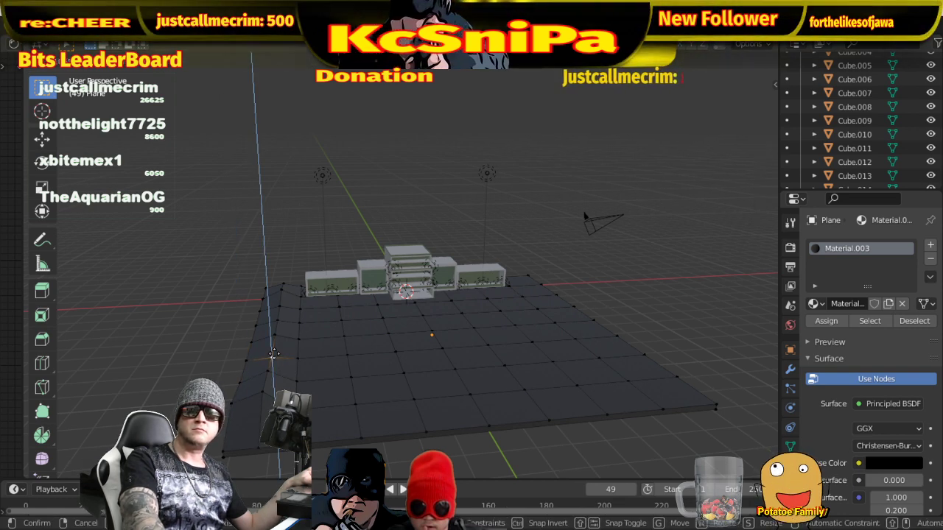
left_click(273, 354)
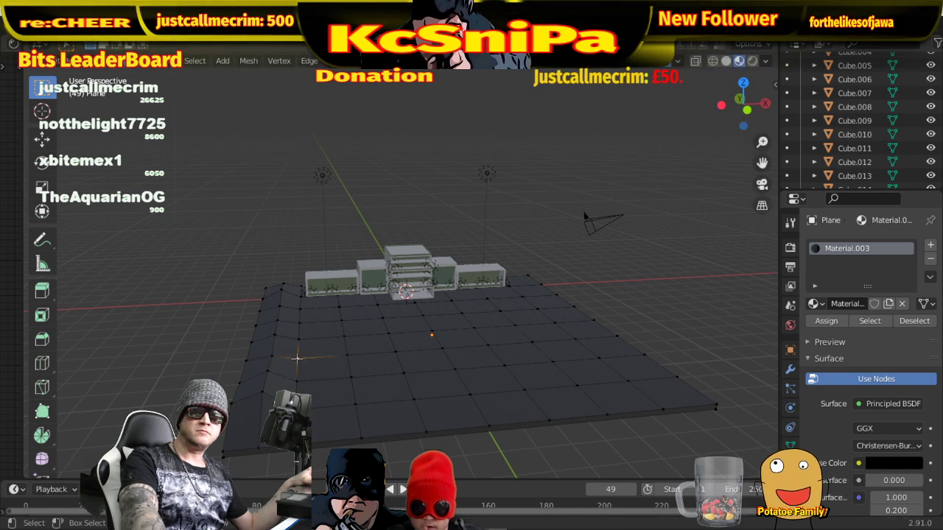
key("g")
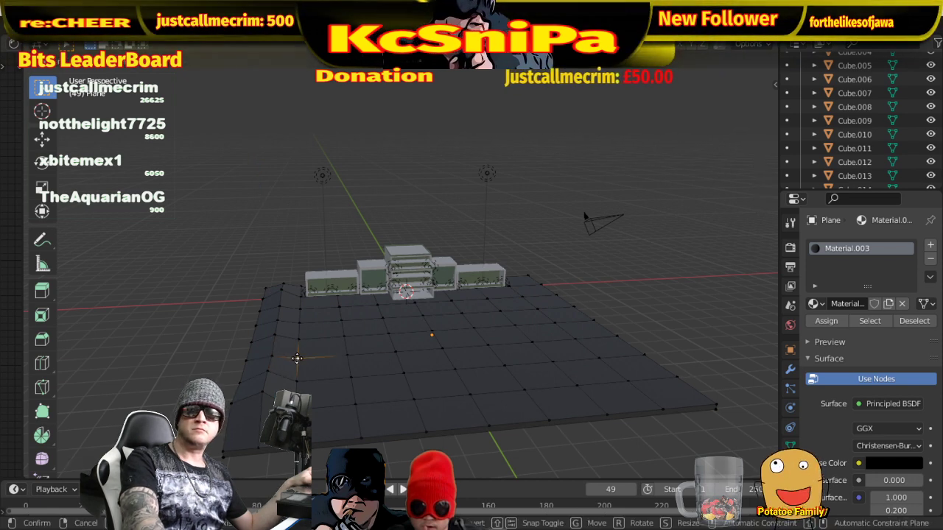
left_click(292, 356)
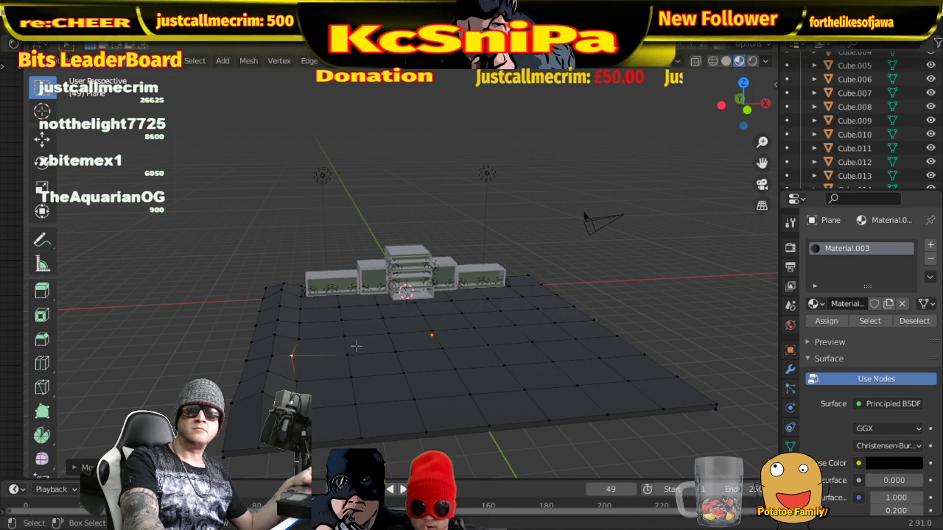
middle_click_drag(356, 345, 295, 313)
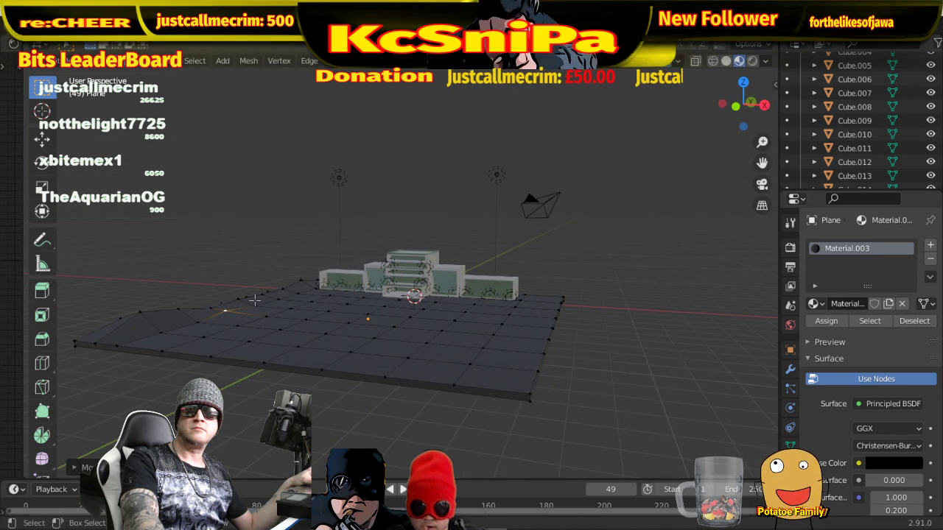
- Reposition the selected vertex and nudge edges along the plane's front border
key("g")
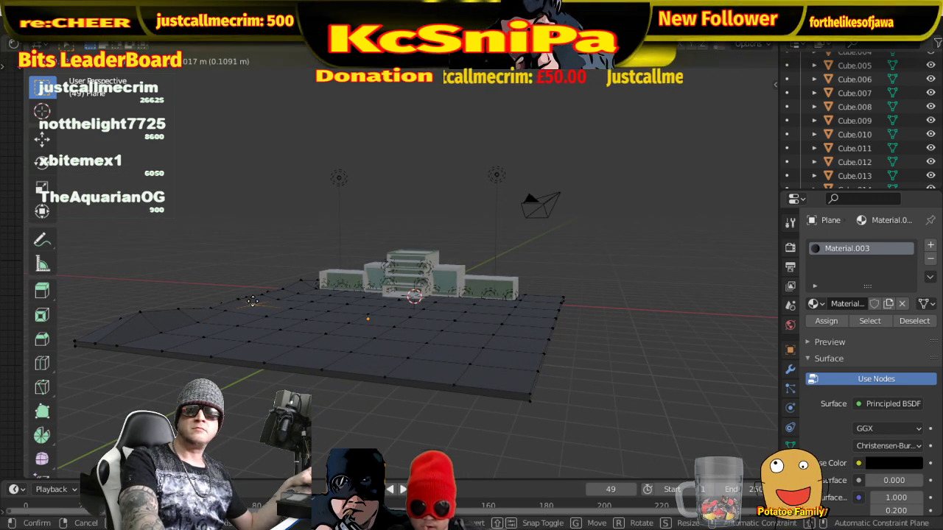
left_click(252, 300)
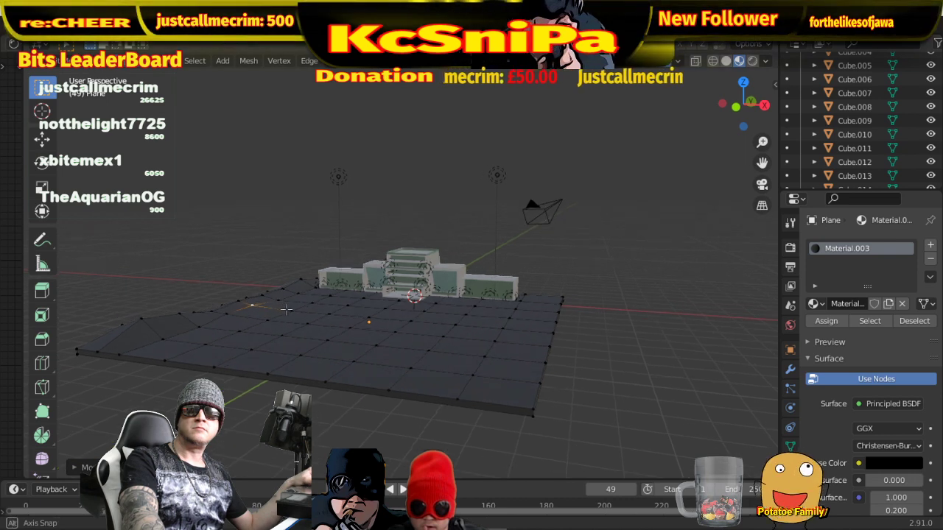
middle_click_drag(277, 300, 578, 349)
middle_click_drag(689, 346, 645, 336)
middle_click_drag(579, 326, 633, 369)
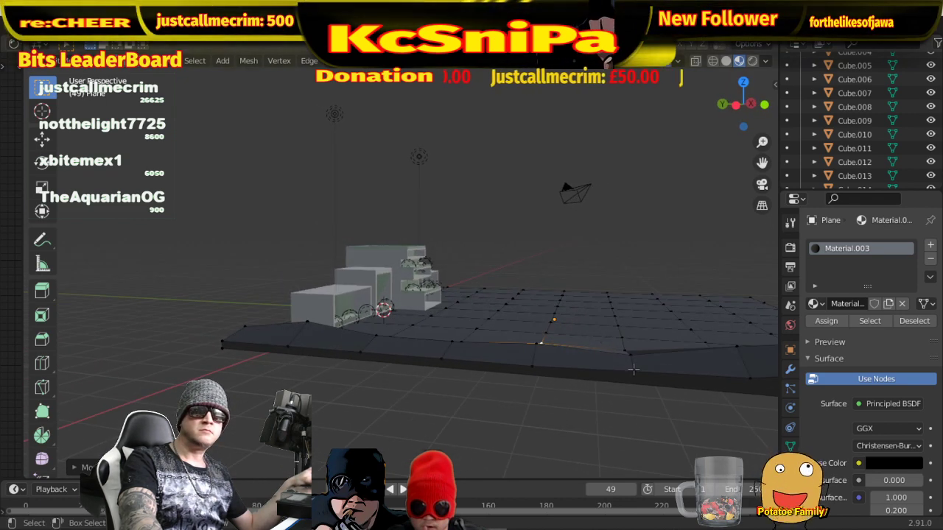
left_click(635, 369)
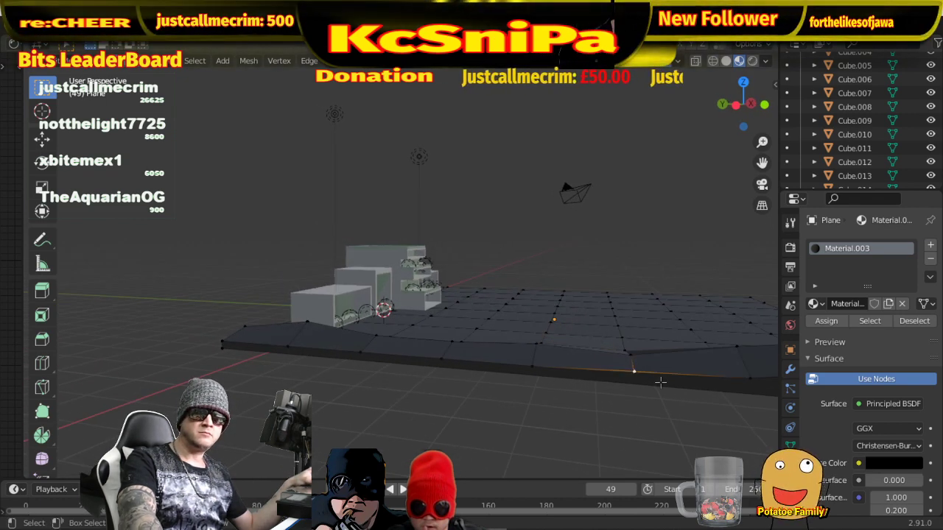
key("g")
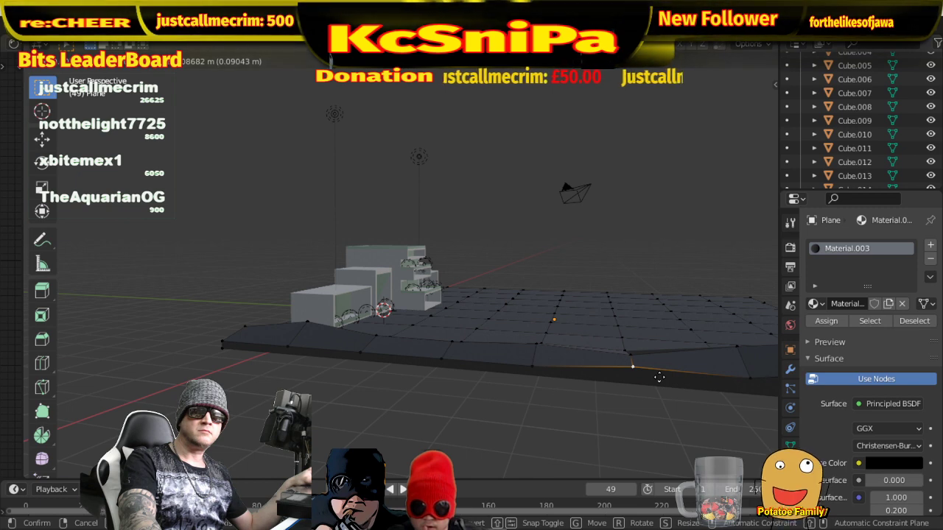
left_click(659, 377)
left_click(444, 359)
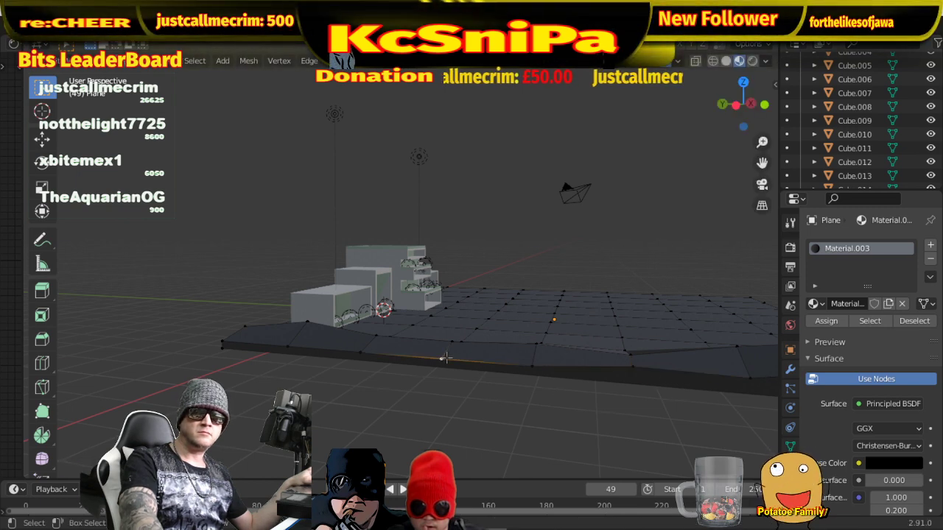
key("g")
left_click(430, 351)
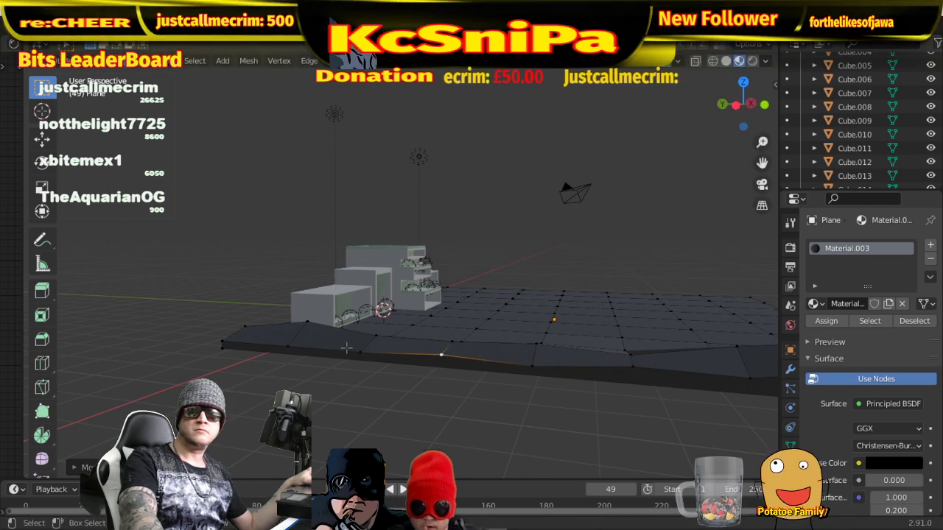
- Shift a front vertex left and raise the plane's left corner vertex
key("g")
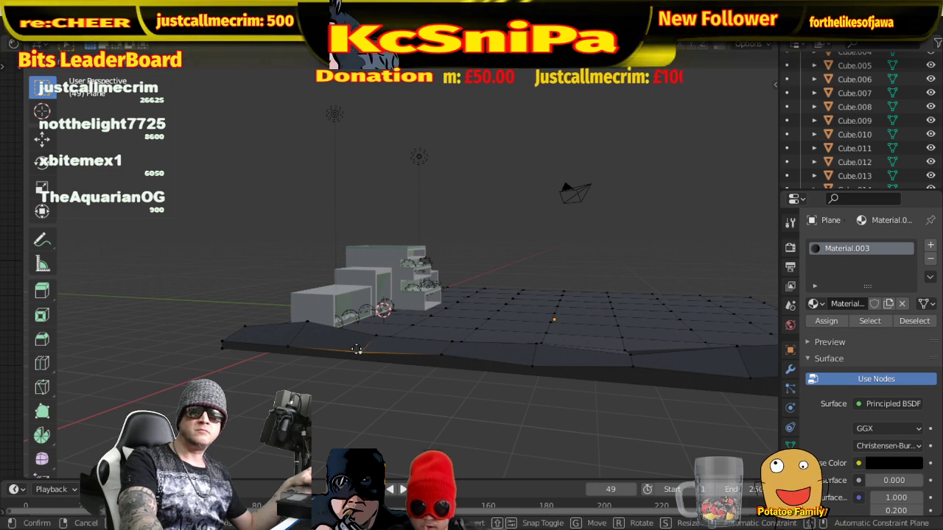
left_click(291, 337)
left_click(228, 341)
key("g")
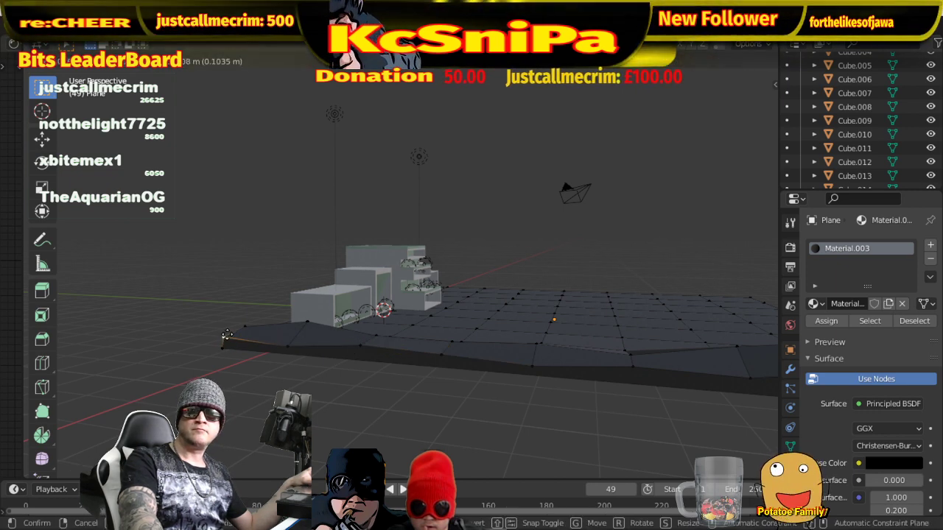
left_click(228, 332)
middle_click_drag(363, 357, 288, 384)
scroll(287, 384, "down", 3)
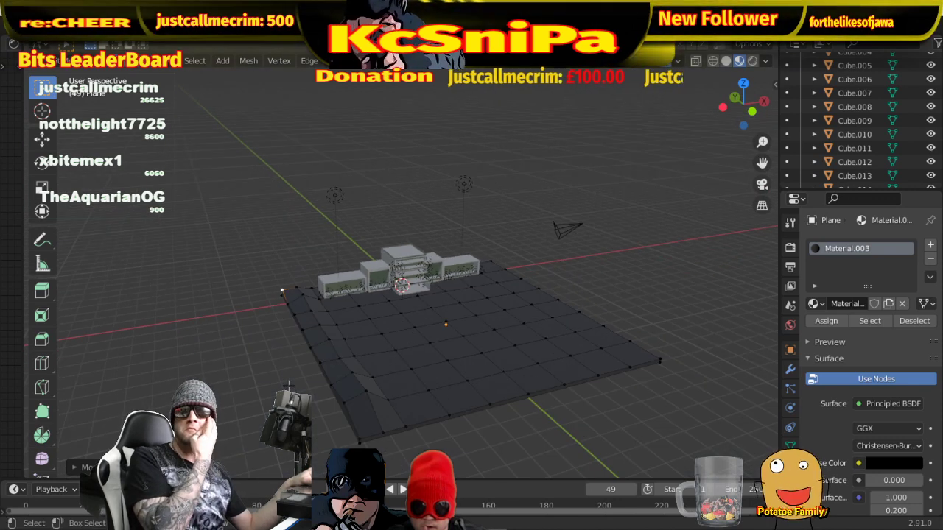
- Switch to Solid shading and cut two edge loops along the plane's left side
left_click(725, 61)
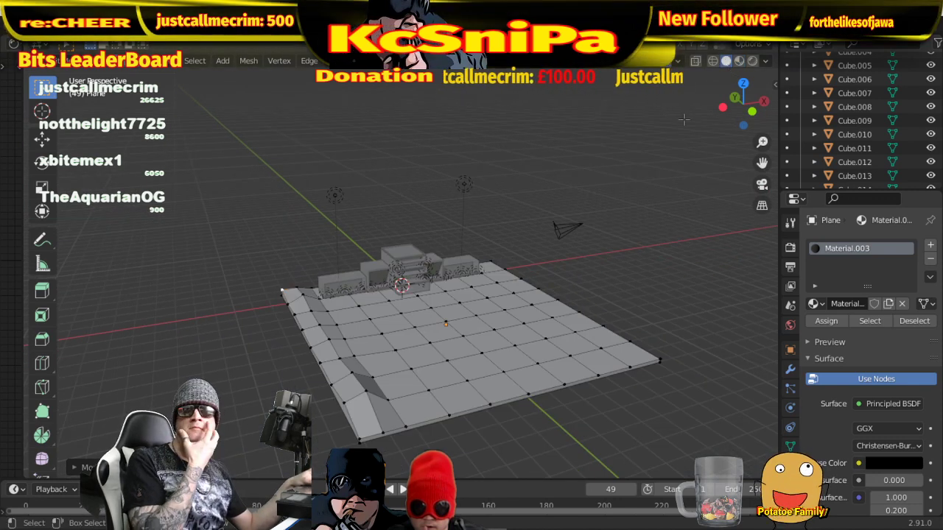
middle_click_drag(384, 257, 398, 383, "alt")
key("ctrl+r")
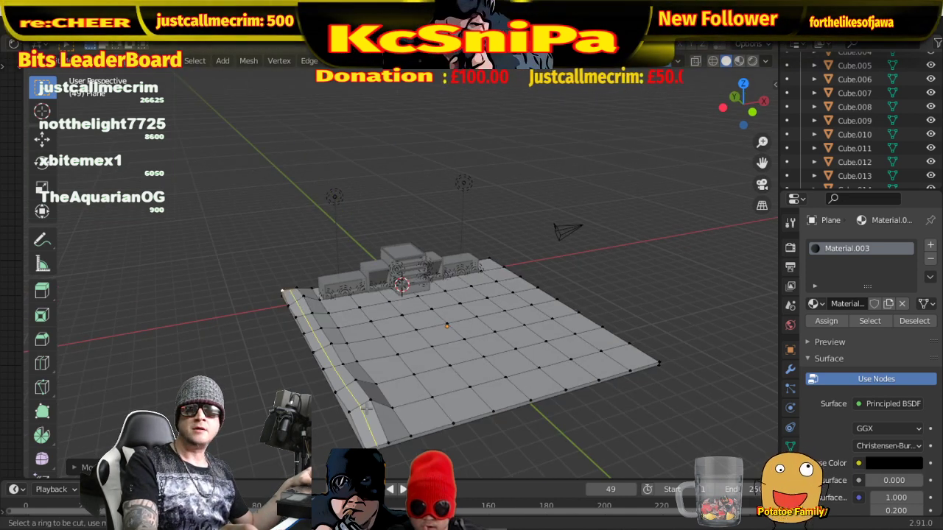
scroll(366, 408, "up", 1)
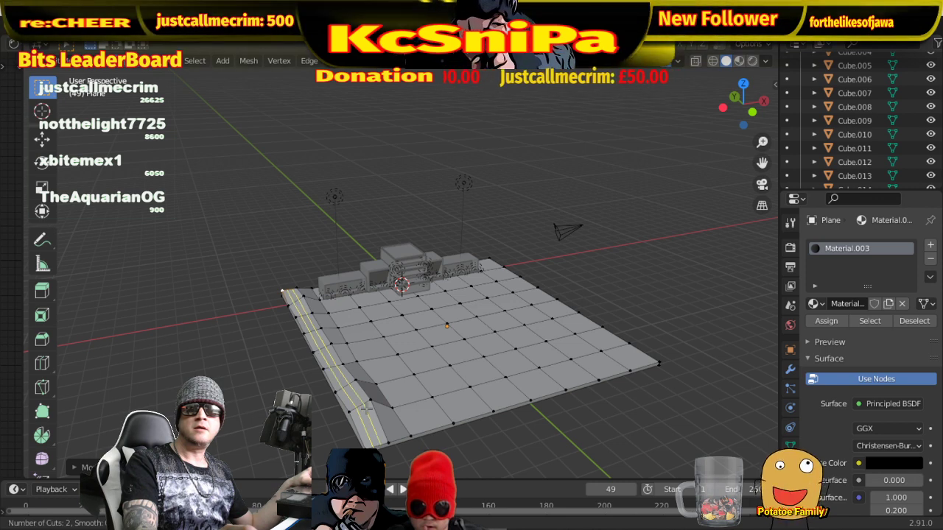
left_click(366, 407)
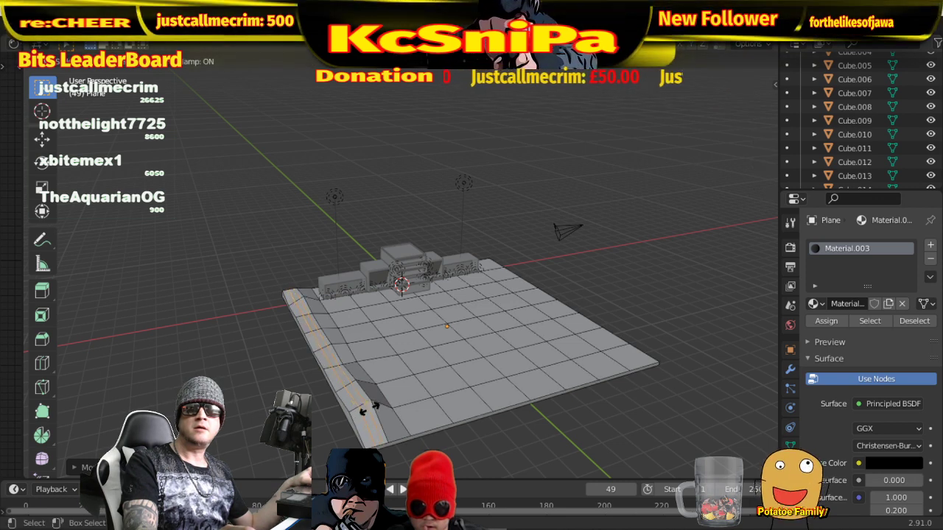
left_click(366, 408)
- Cut two more edge loops beside them and move the new loops to form a crease
middle_click_drag(404, 422, 399, 424)
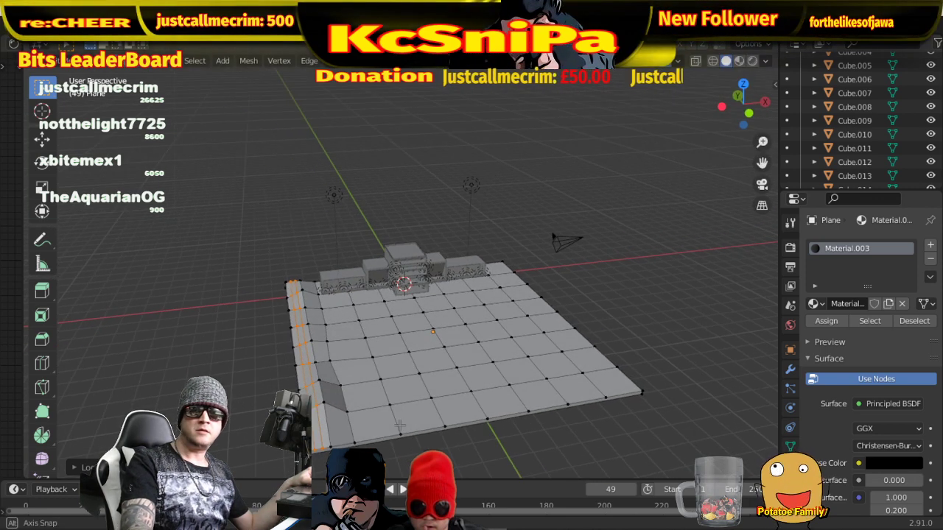
key("ctrl+r")
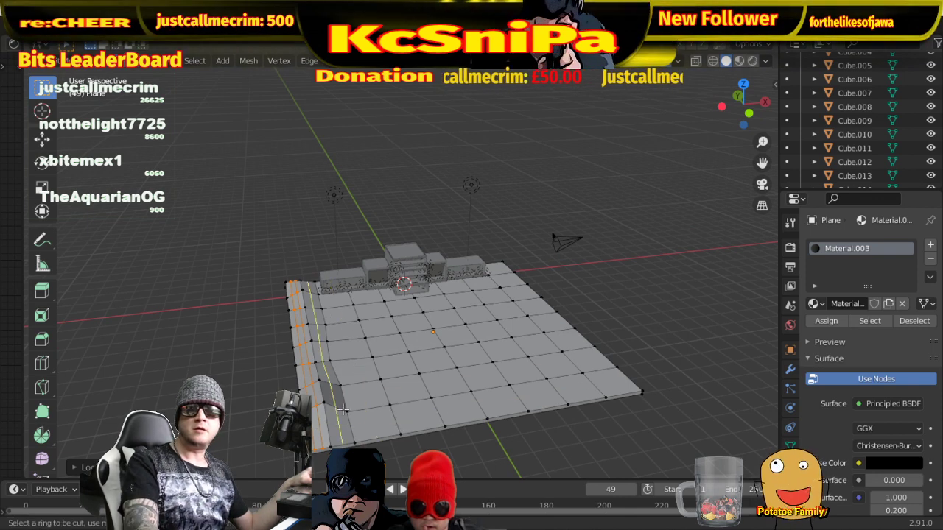
scroll(336, 409, "up", 1)
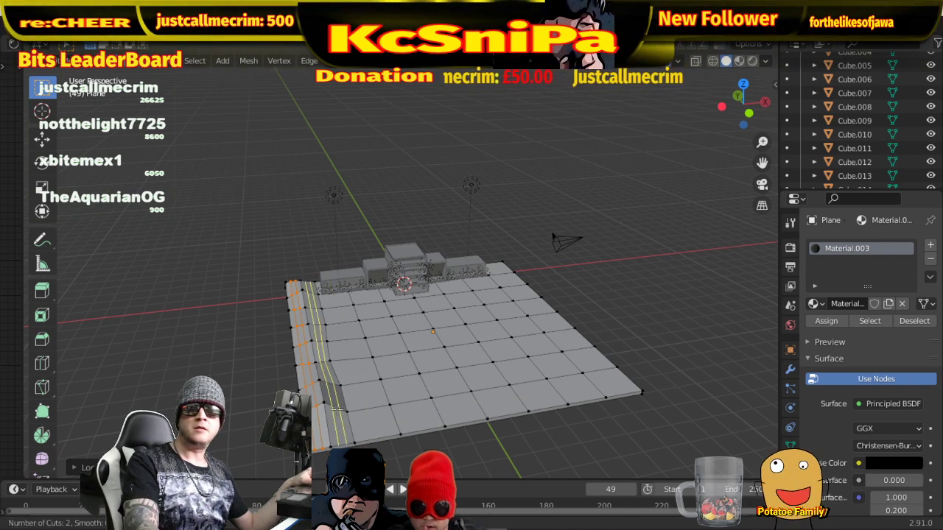
left_click(336, 409)
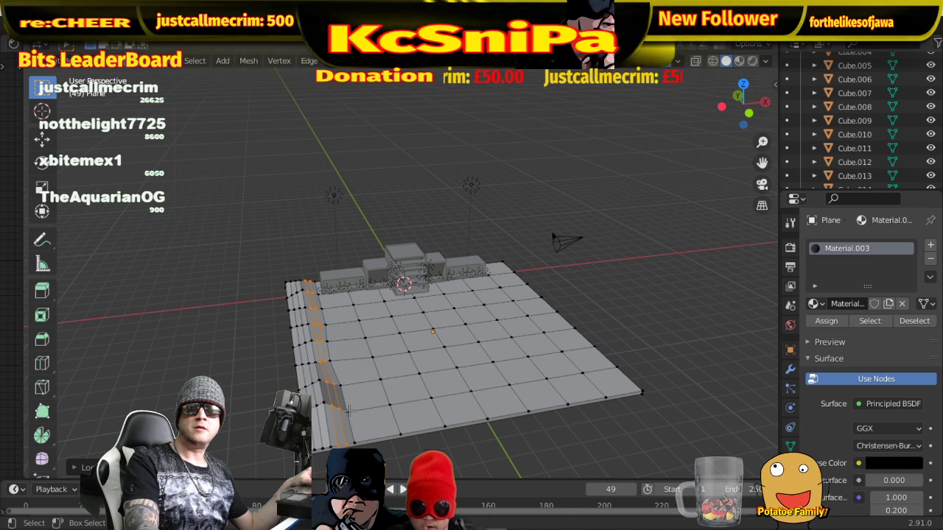
middle_click_drag(336, 409, 359, 392)
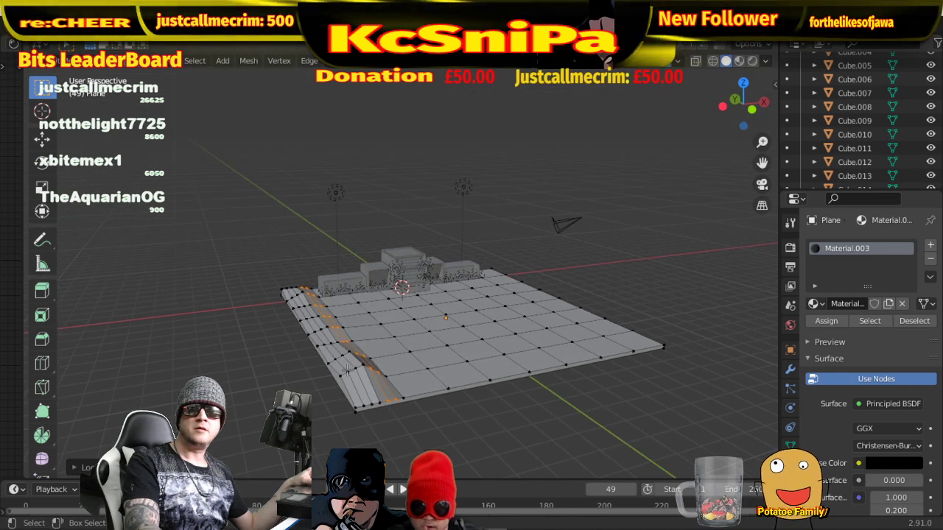
key("g")
left_click(343, 372)
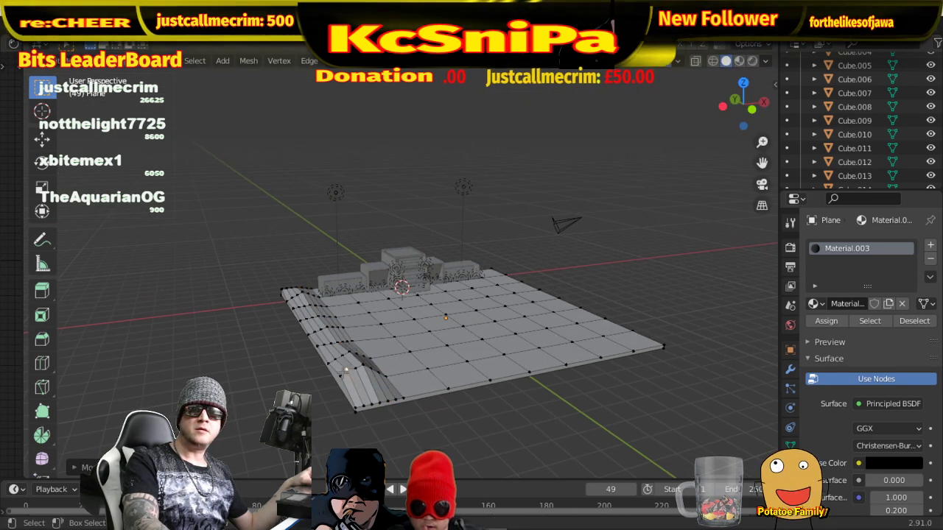
key("g")
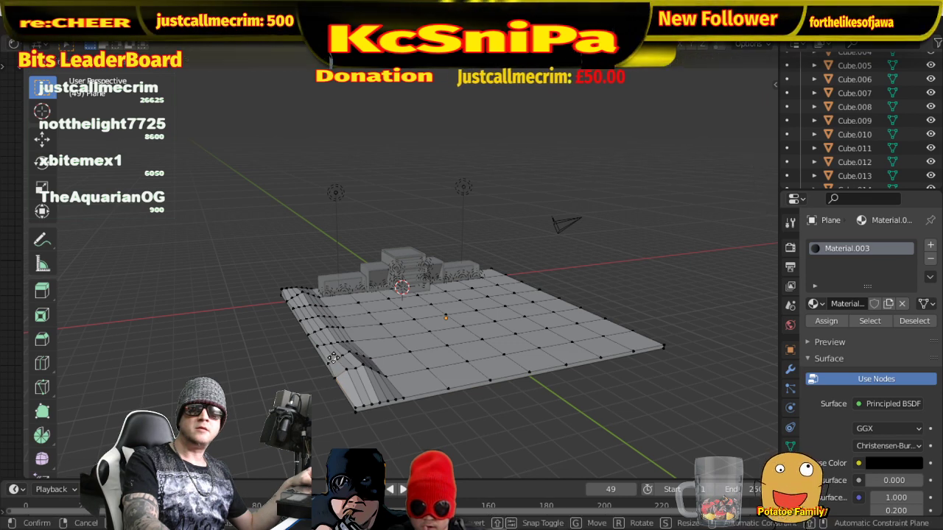
left_click(333, 358)
middle_click_drag(368, 356, 308, 379)
scroll(306, 382, "up", 3)
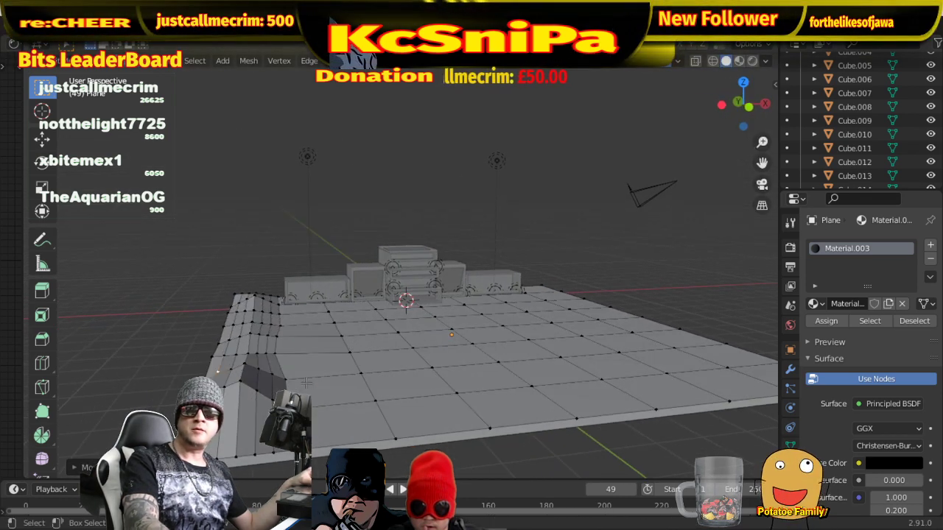
- Nudge the selected bank vertex several times, finally shifting it slightly left
key("g")
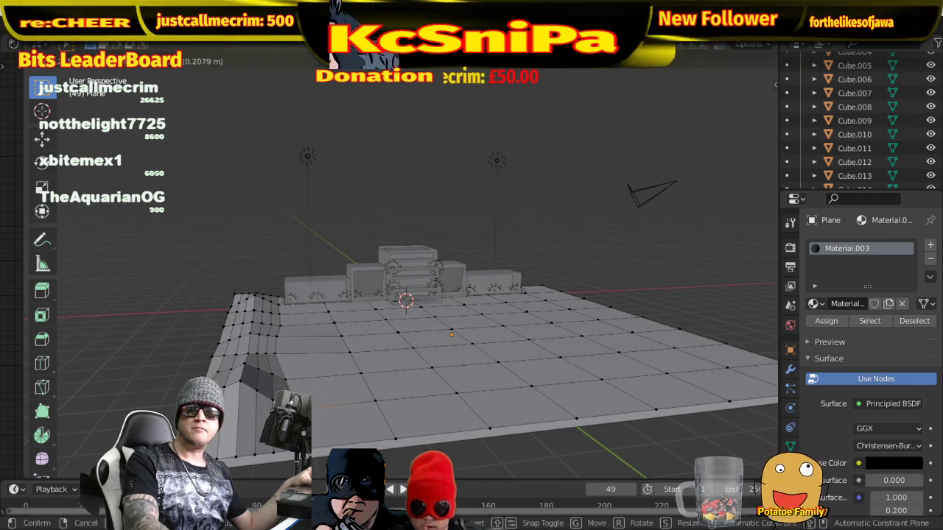
key("Return")
key("g")
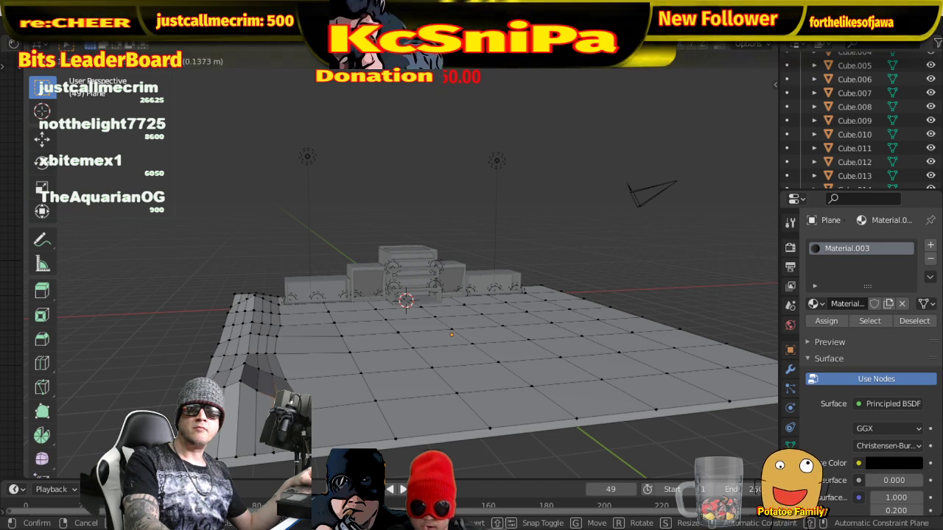
key("Return")
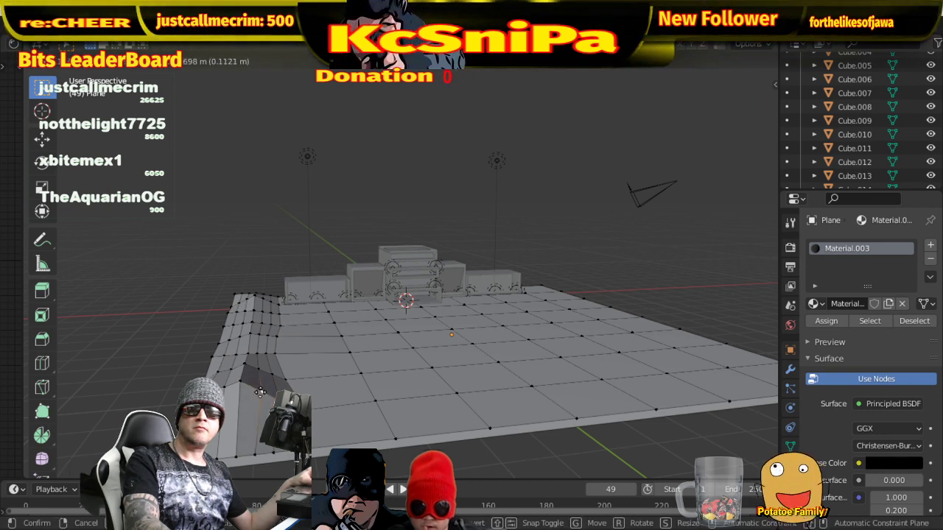
key("g")
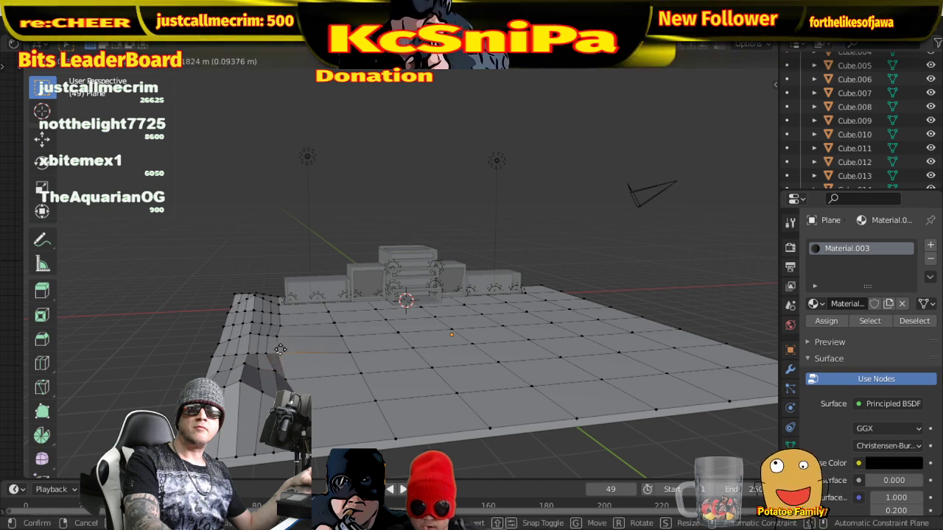
left_click(280, 348)
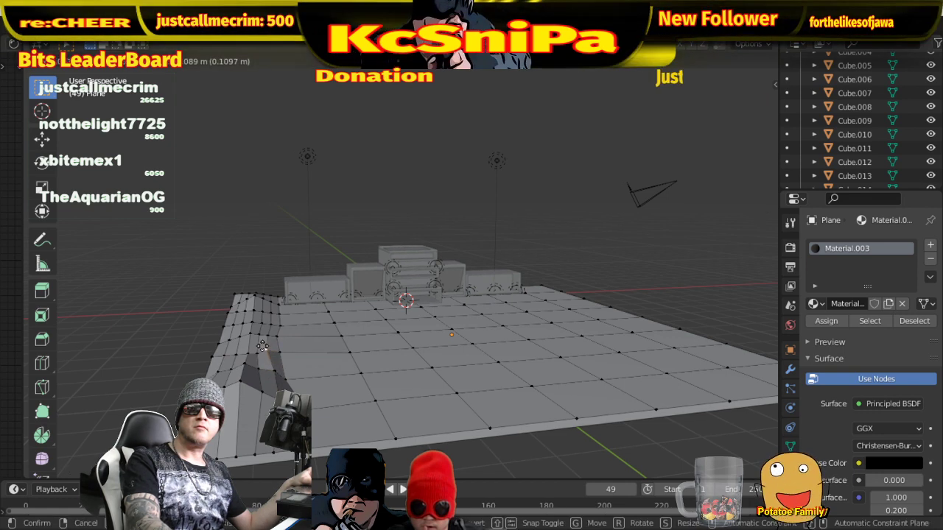
key("g")
left_click(218, 355)
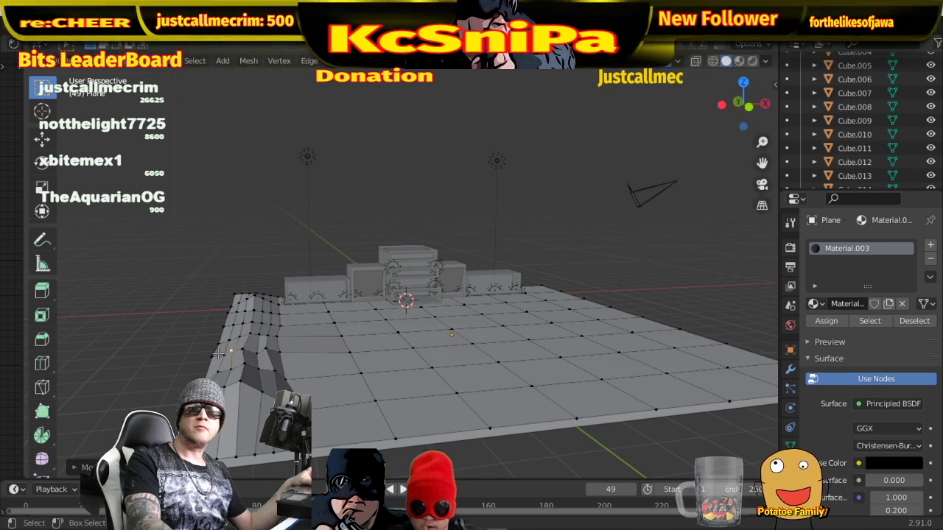
key("g")
left_click(219, 353)
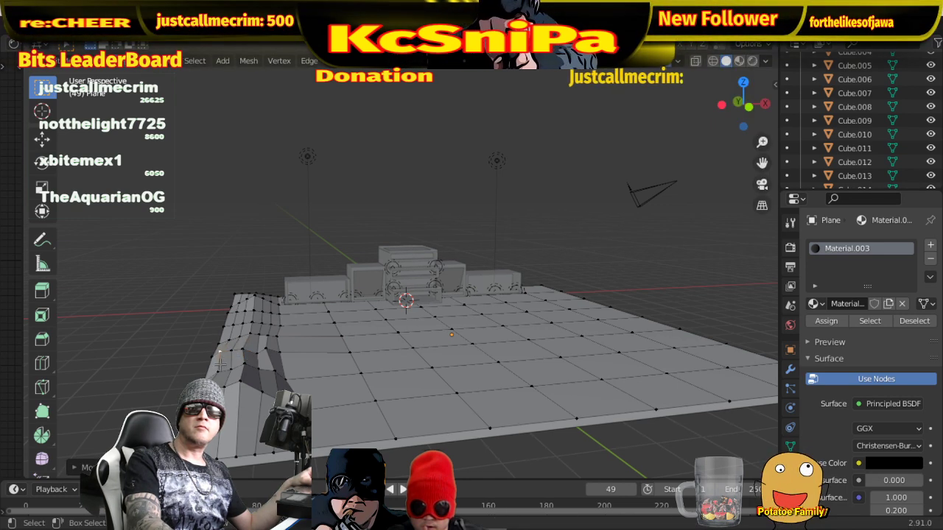
- Move two more left-border vertices into new positions
key("g")
left_click(236, 335)
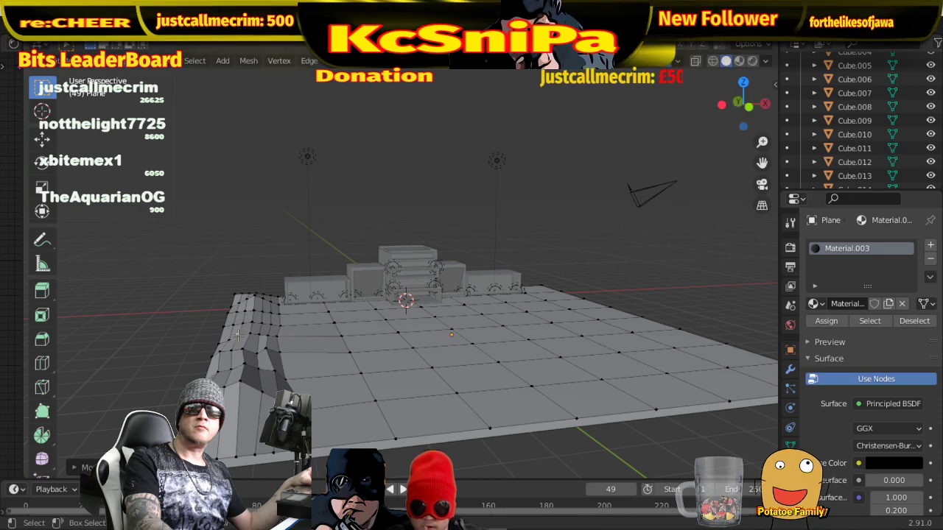
key("g")
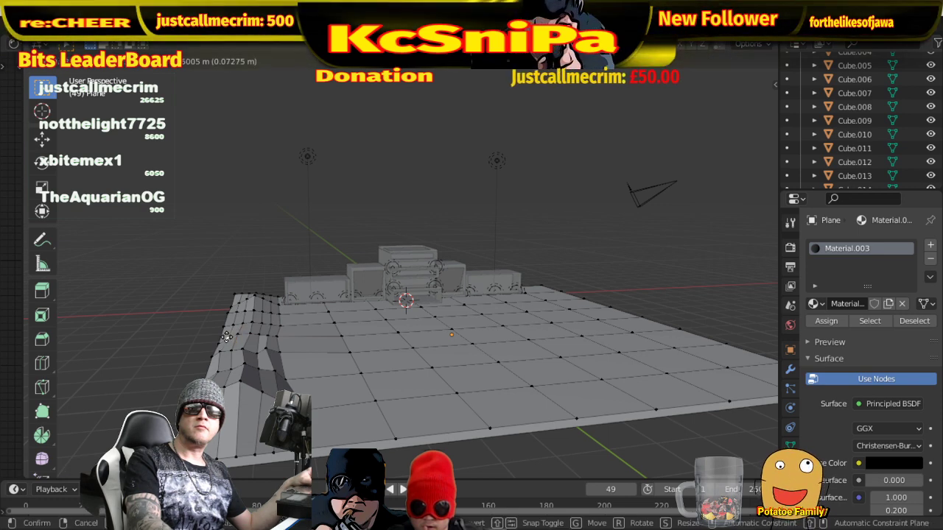
left_click(227, 336)
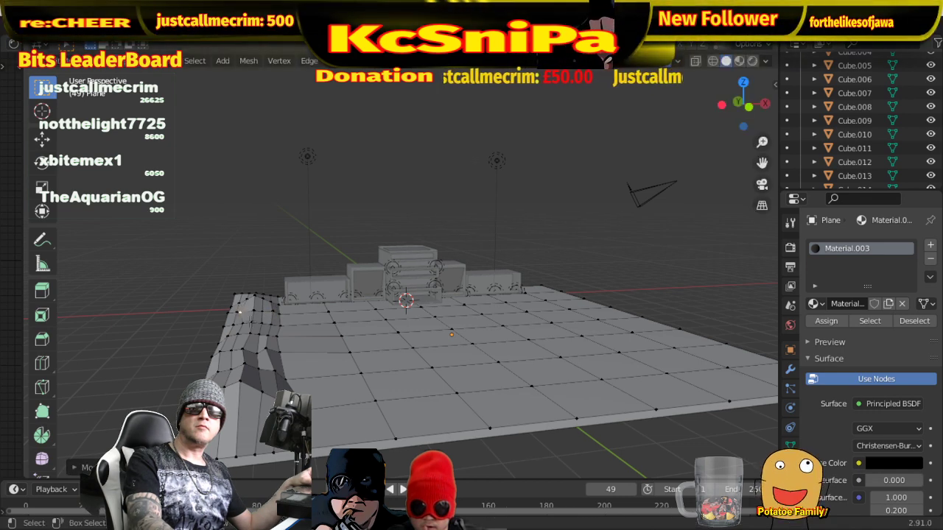
key("g")
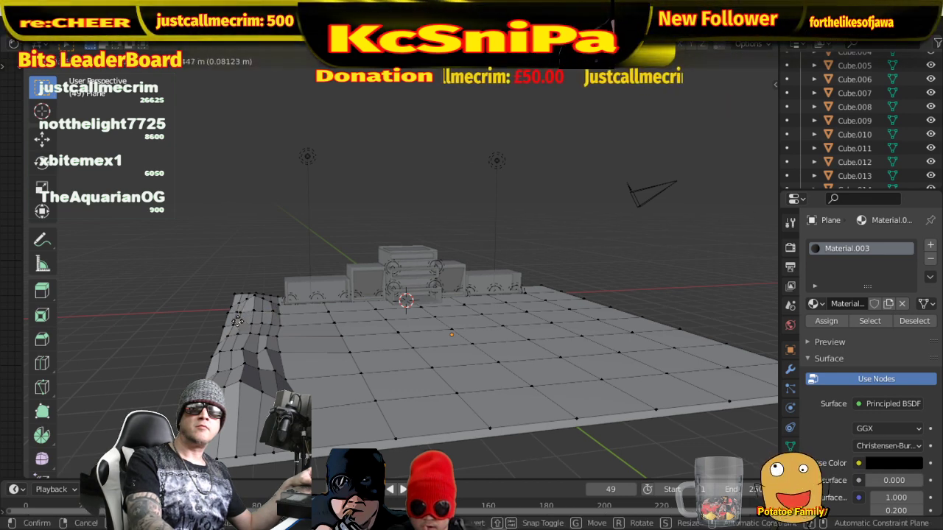
left_click(236, 322)
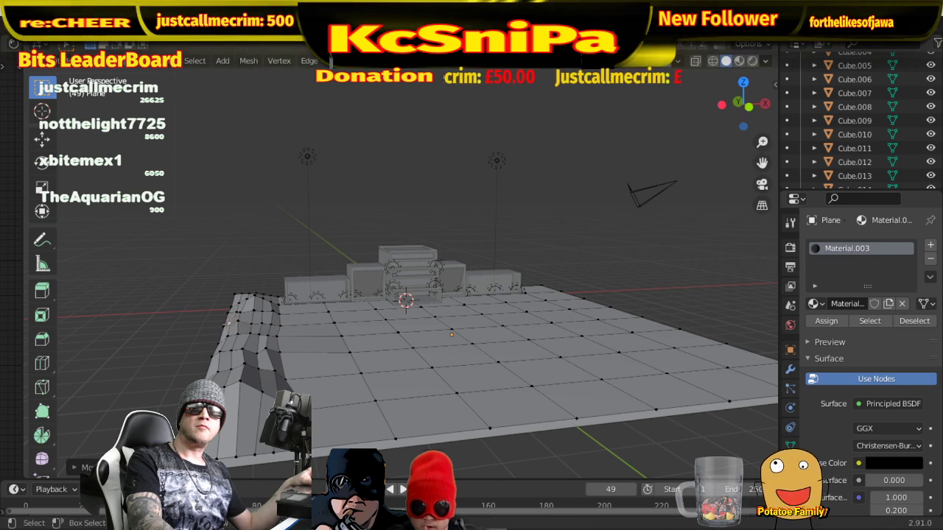
- Move an edge along the raised border to a new position
middle_click_drag(271, 324, 416, 427)
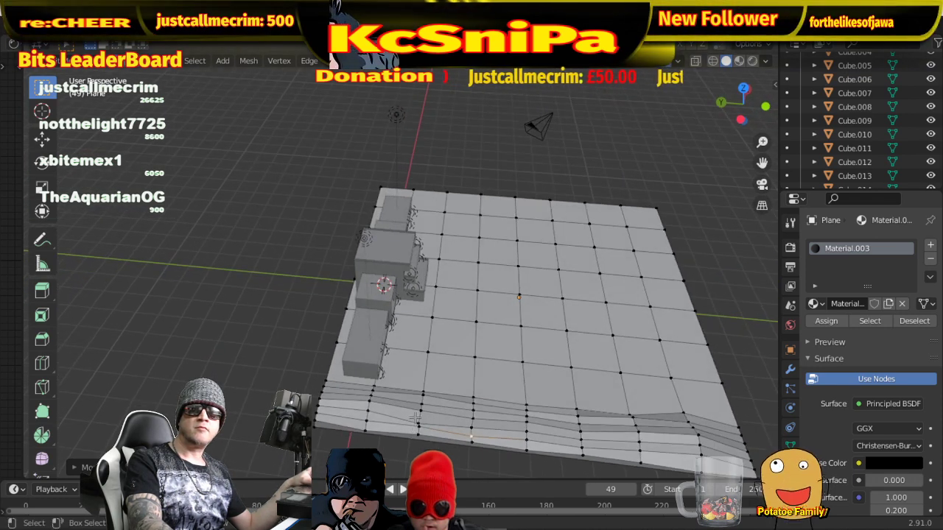
left_click(416, 405)
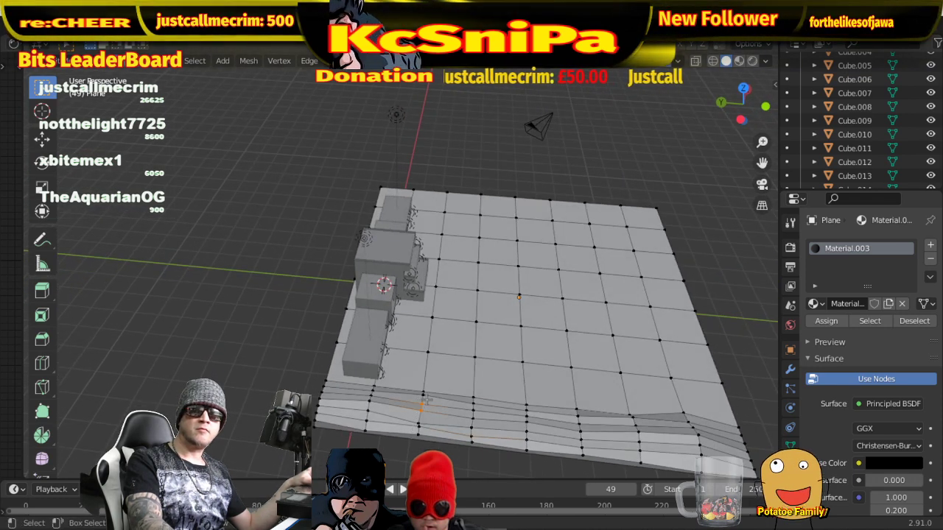
key("g")
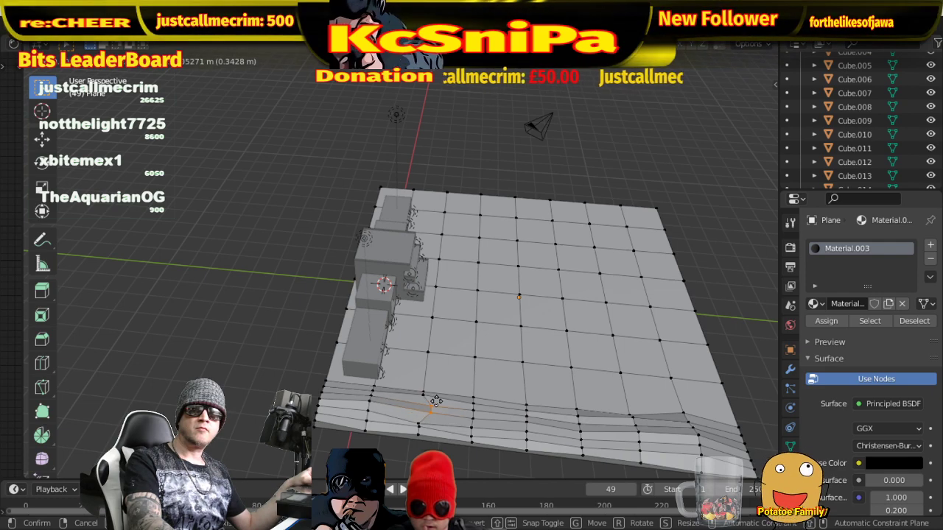
left_click(431, 412)
middle_click_drag(431, 412, 312, 370)
scroll(312, 371, "down", 4)
- In Top view, box-select the plane's left column of vertices
key("KP_7")
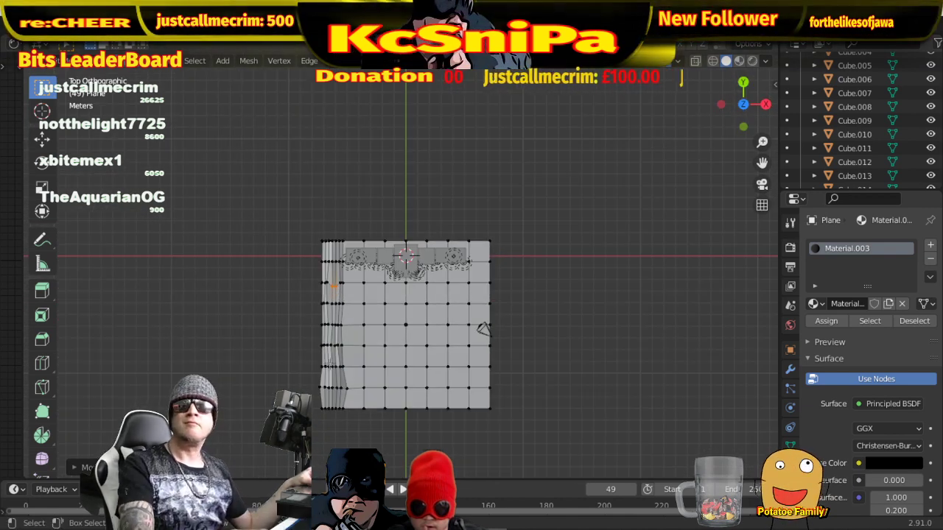
left_click_drag(327, 282, 304, 429)
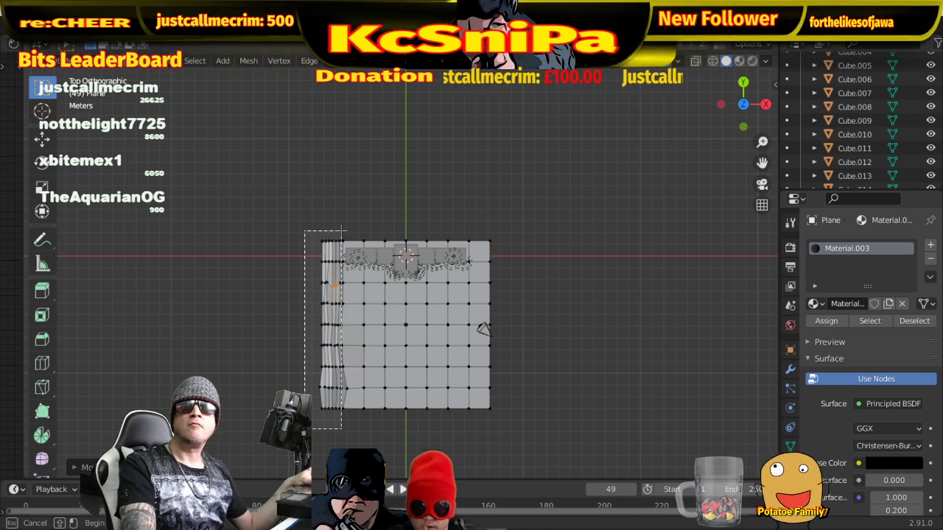
left_click_drag(340, 230, 340, 230)
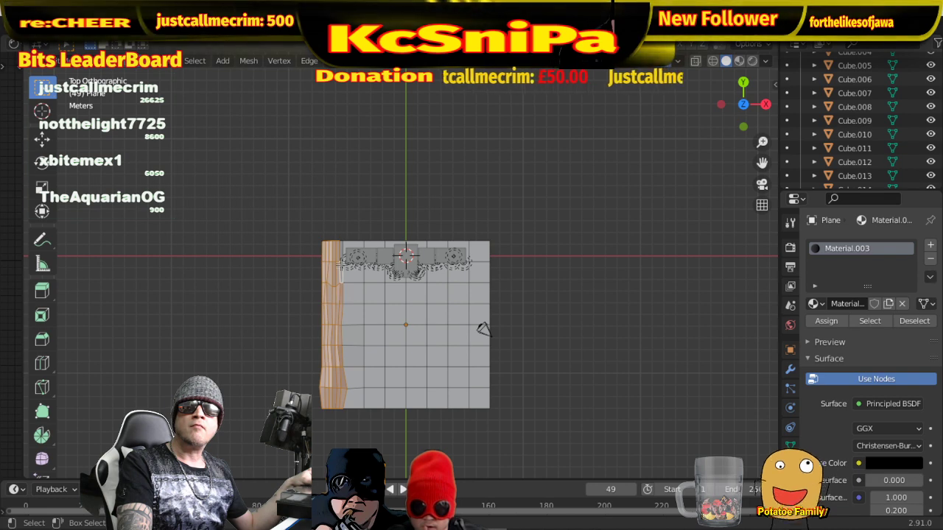
- Separate the selection into its own object and switch to Object Mode
middle_click_drag(360, 324, 403, 254)
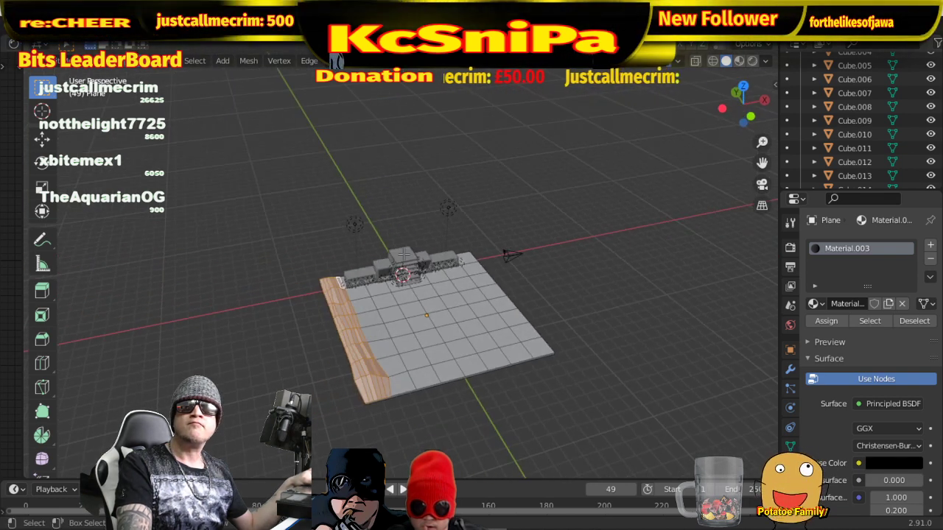
right_click(341, 310)
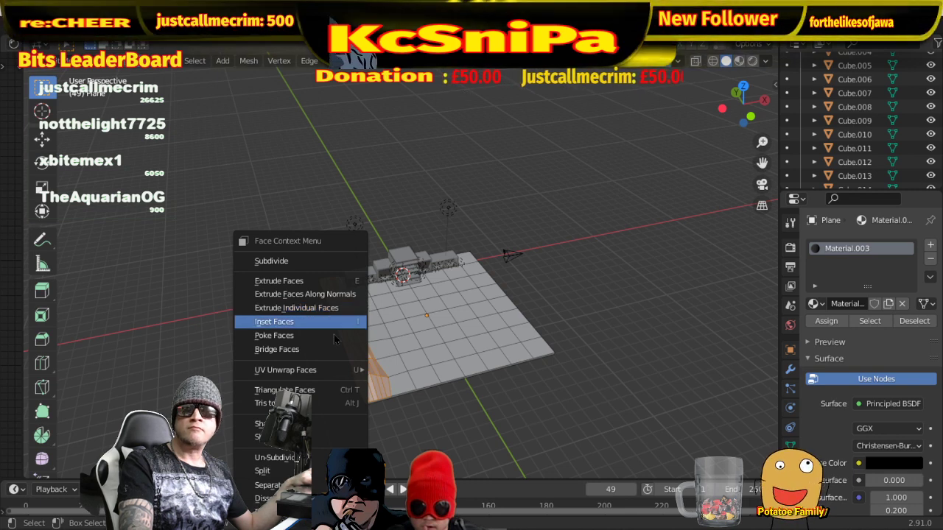
mouse_move(271, 484)
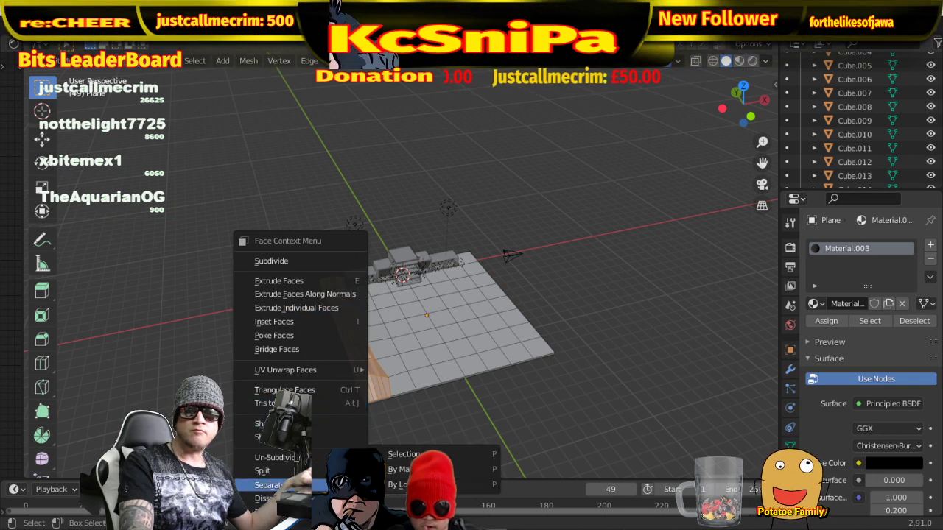
left_click(404, 454)
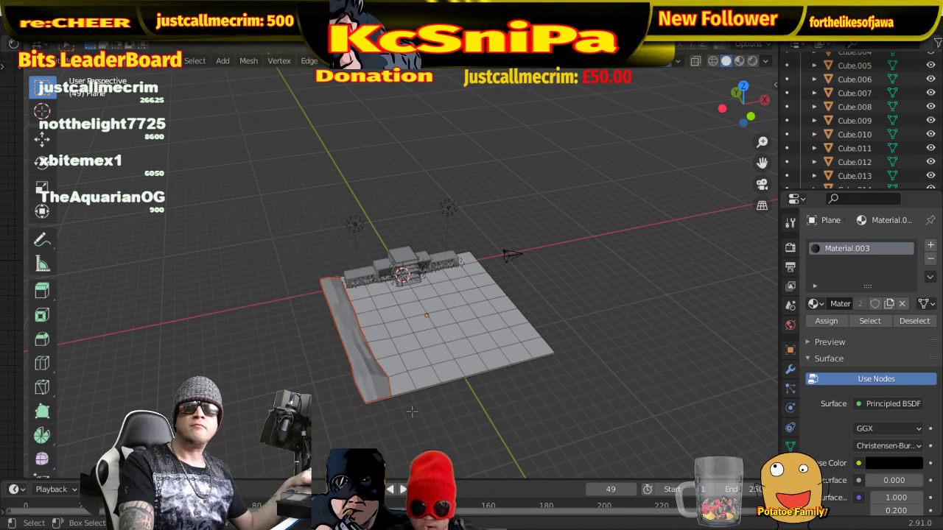
left_click(65, 60)
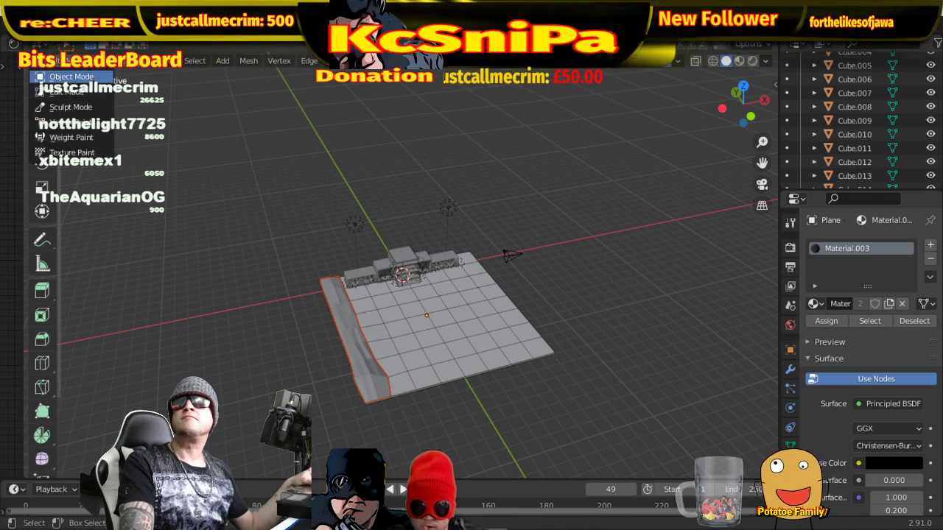
left_click(72, 77)
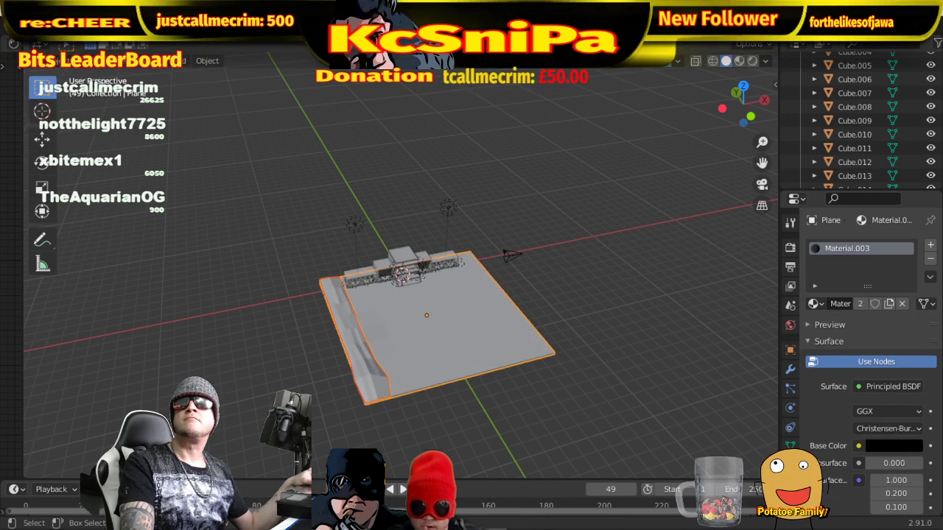
- Give Plane.001 a new material with an orange base colour and enable Rendered shading
left_click(366, 374)
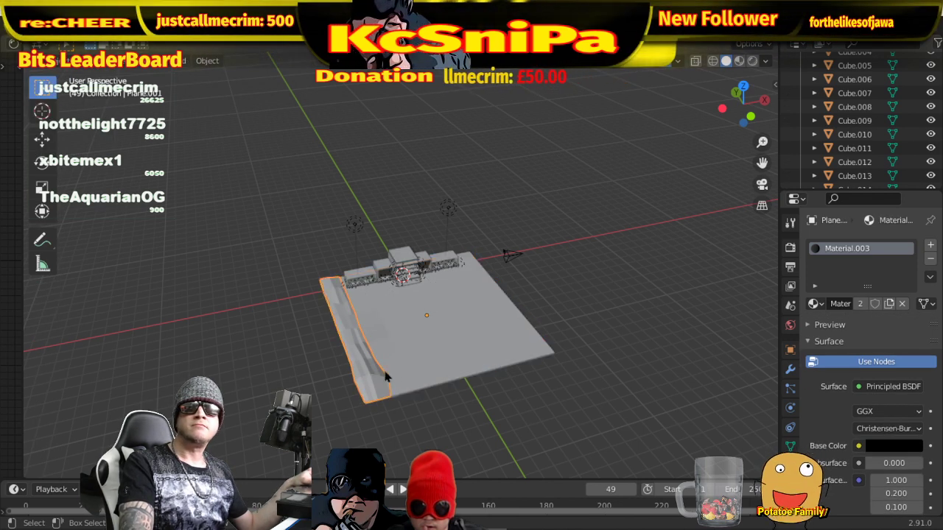
left_click(817, 304)
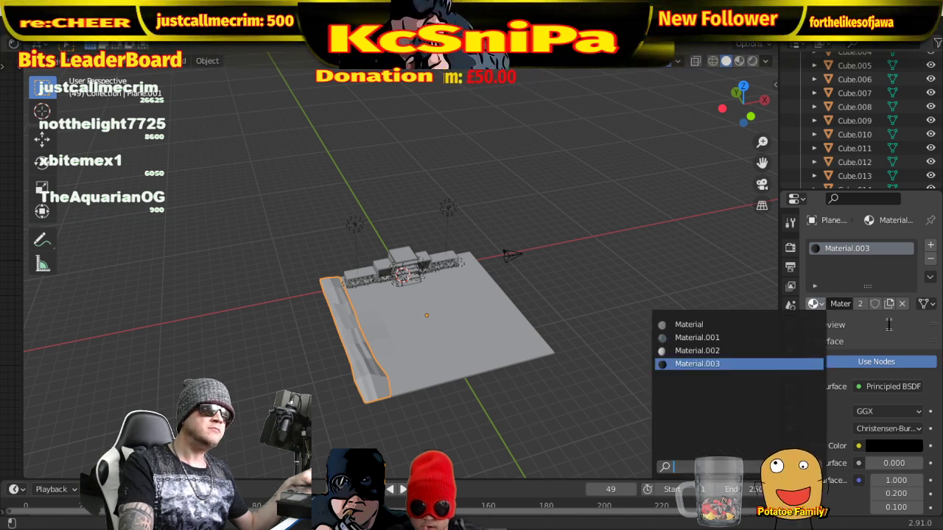
left_click(929, 259)
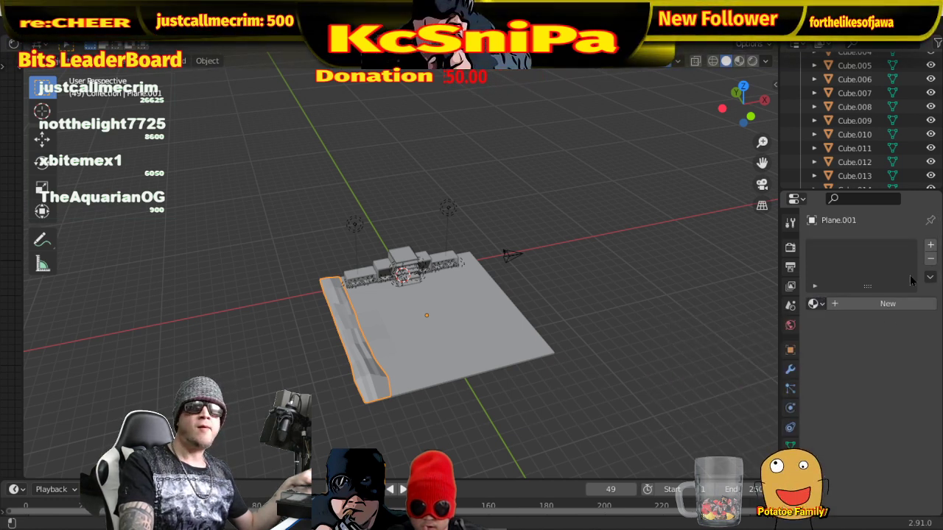
left_click(871, 305)
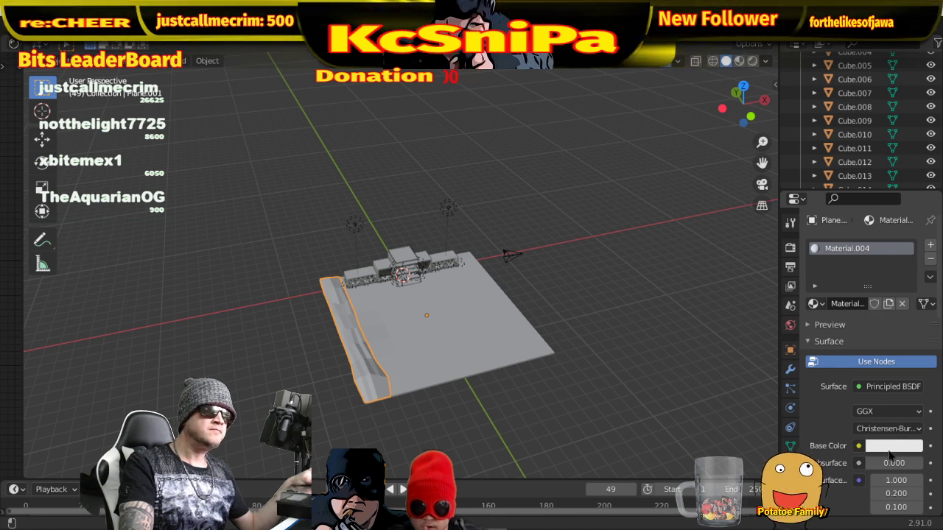
left_click(887, 445)
left_click(833, 330)
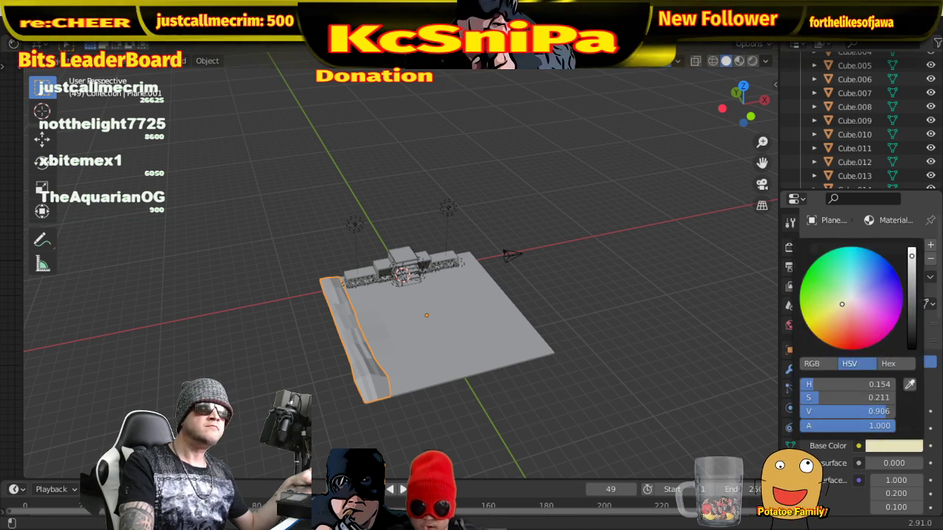
left_click(751, 62)
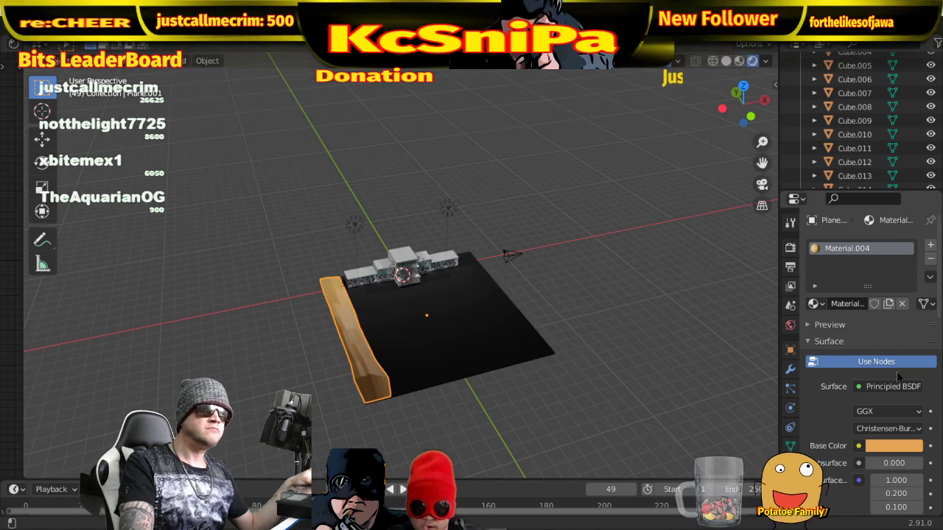
- Darken the strip's orange base colour and set its Roughness to 1.000
left_click(888, 446)
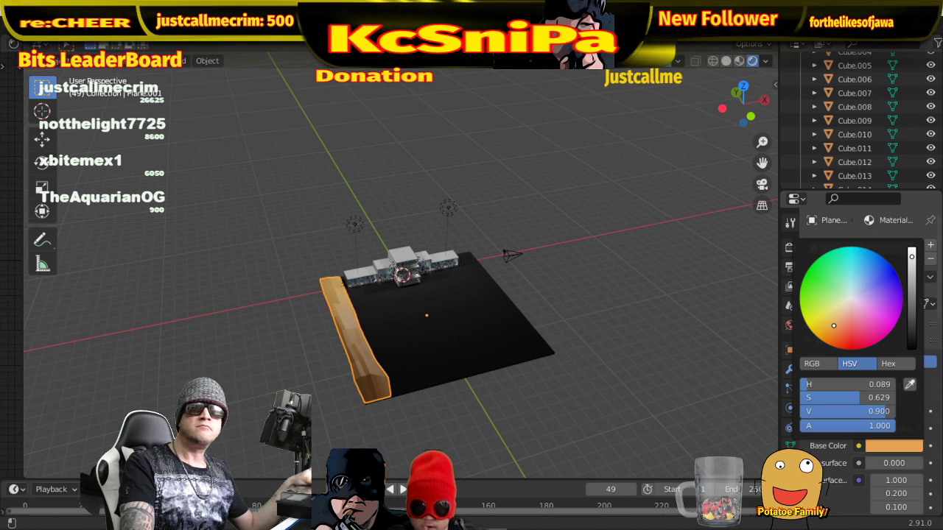
left_click_drag(913, 256, 911, 267)
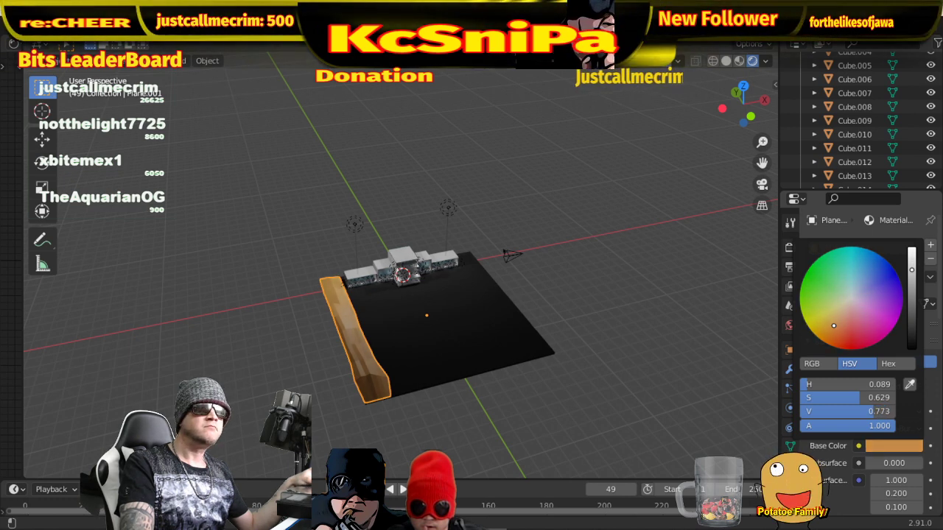
middle_click_drag(397, 401, 258, 373)
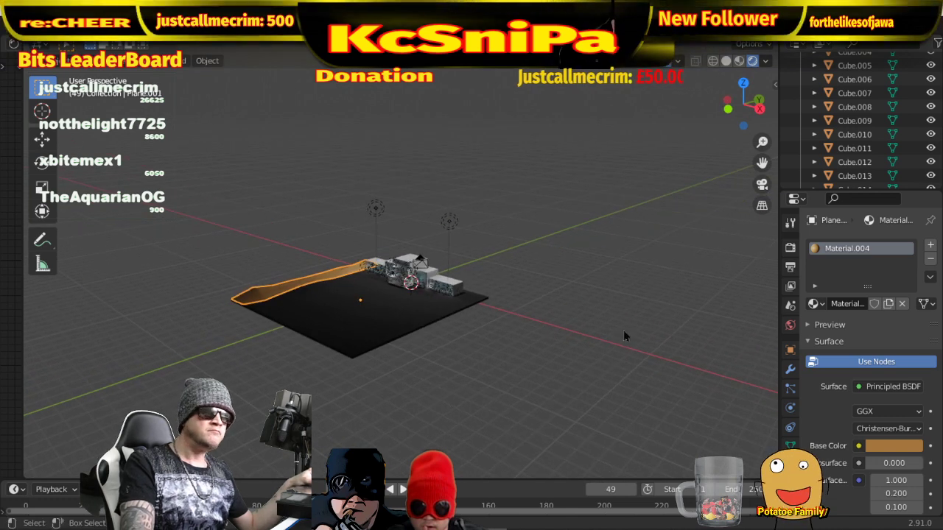
scroll(863, 435, "down", 5)
scroll(863, 436, "down", 1)
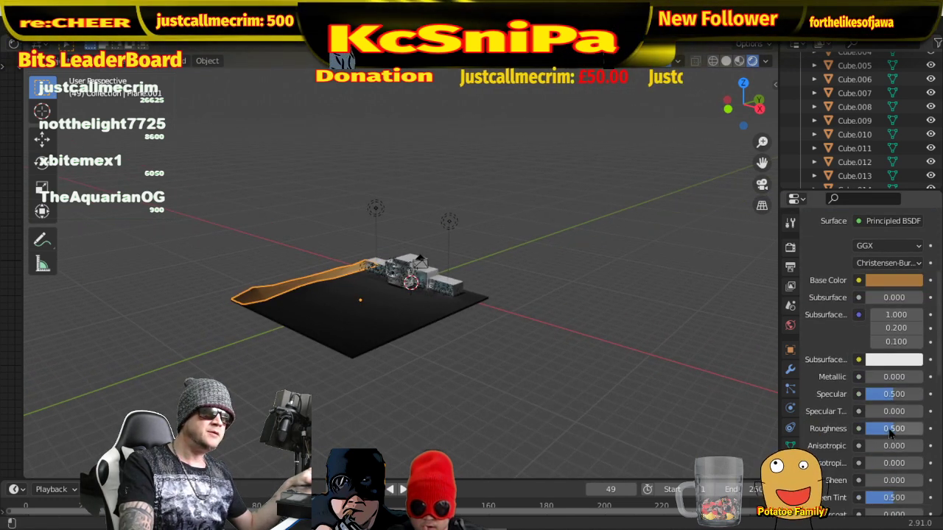
left_click_drag(889, 433, 926, 433)
- Select the main terrain plane
middle_click_drag(617, 428, 392, 352)
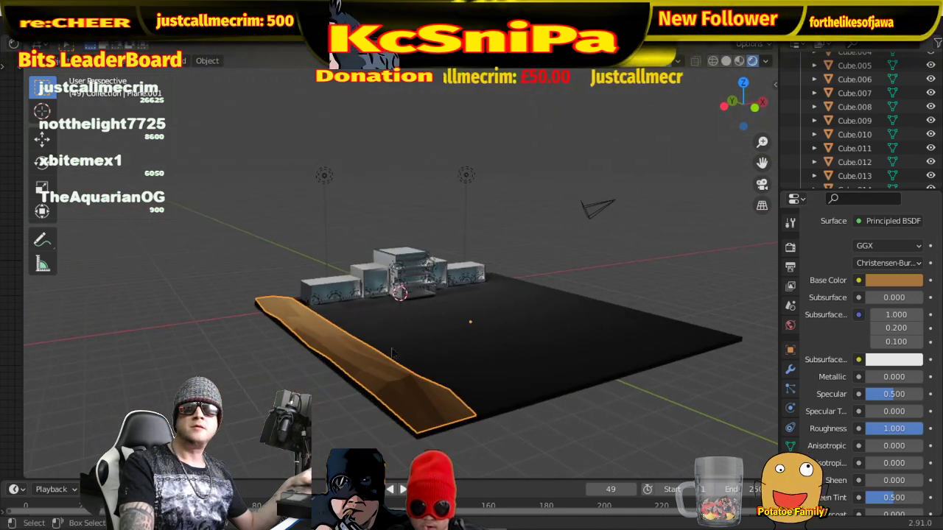
middle_click_drag(463, 359, 527, 345)
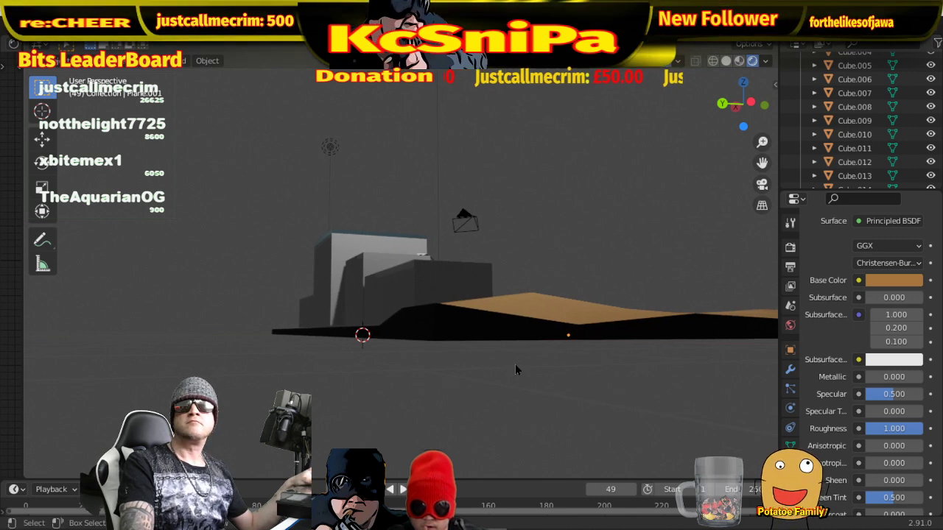
left_click(493, 337)
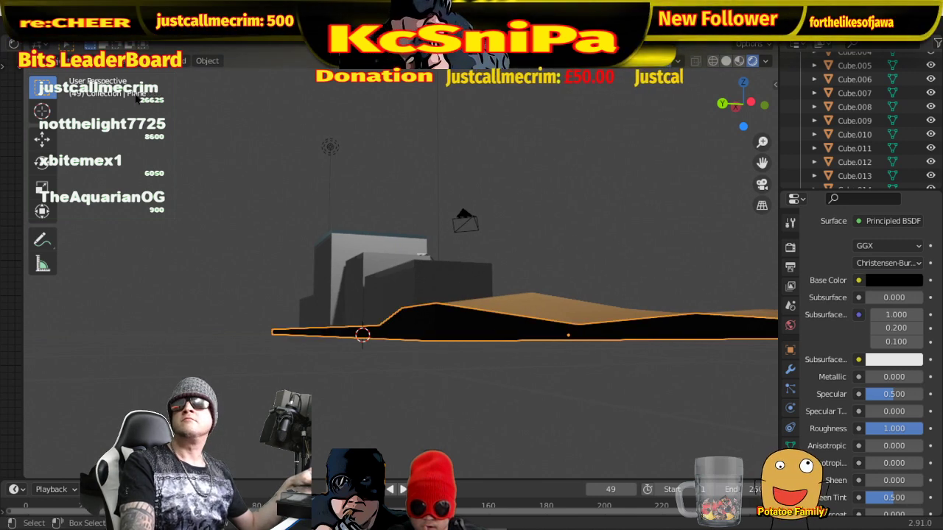
- In Edit Mode, select the ground plane's front strip and bring up the Face Context Menu
key("Tab")
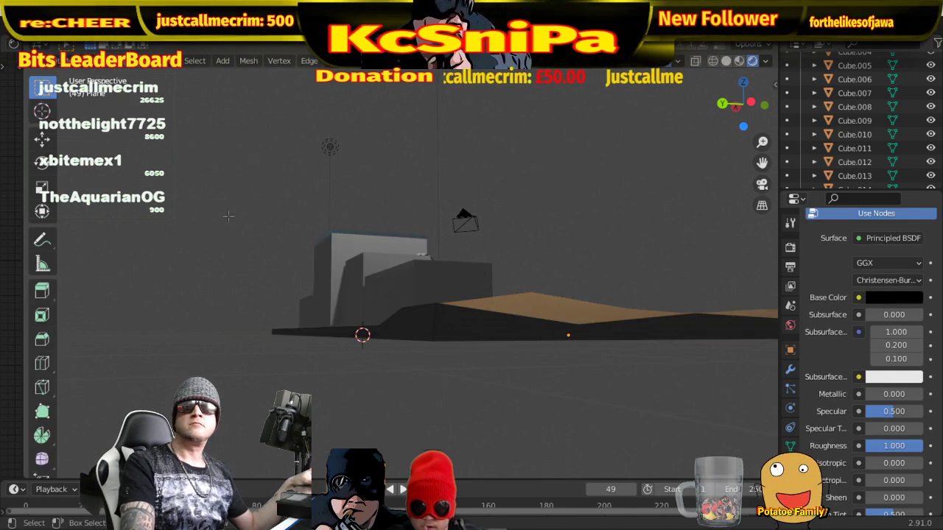
middle_click_drag(728, 74, 640, 269)
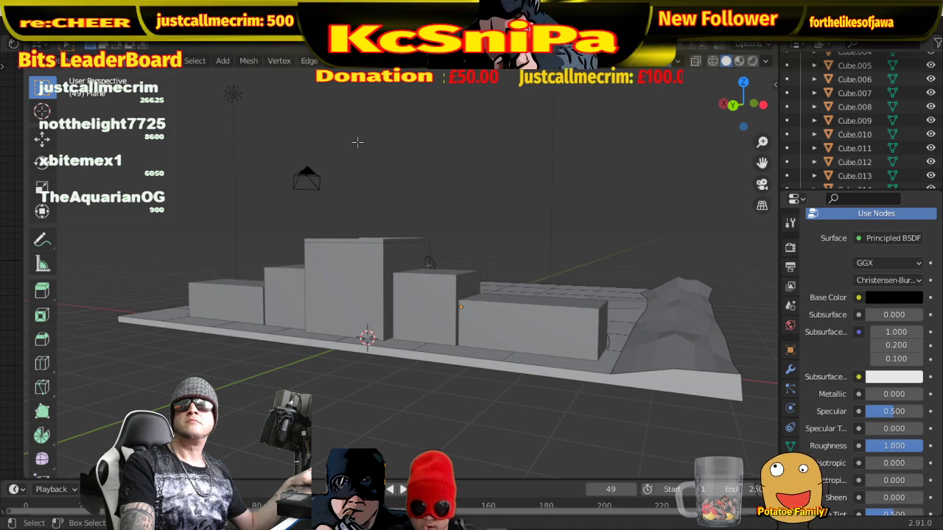
left_click(742, 394)
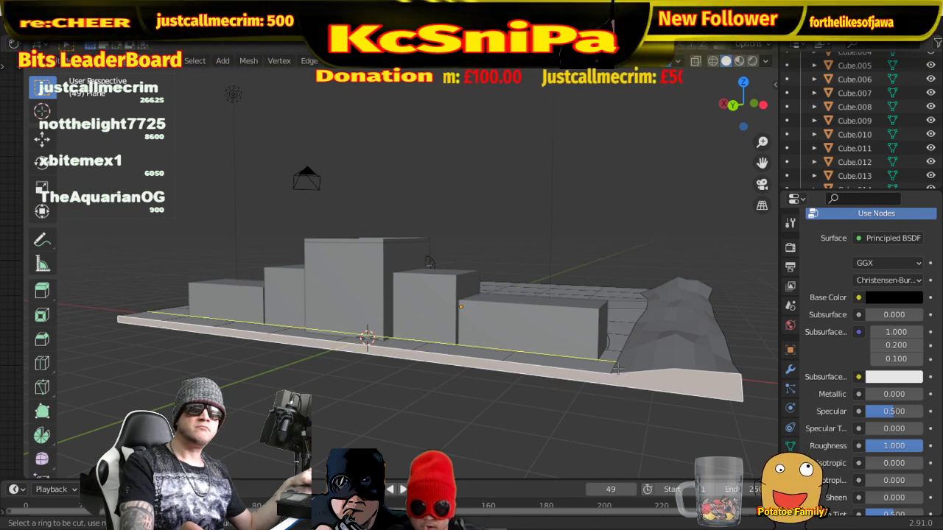
middle_click_drag(616, 368, 536, 386)
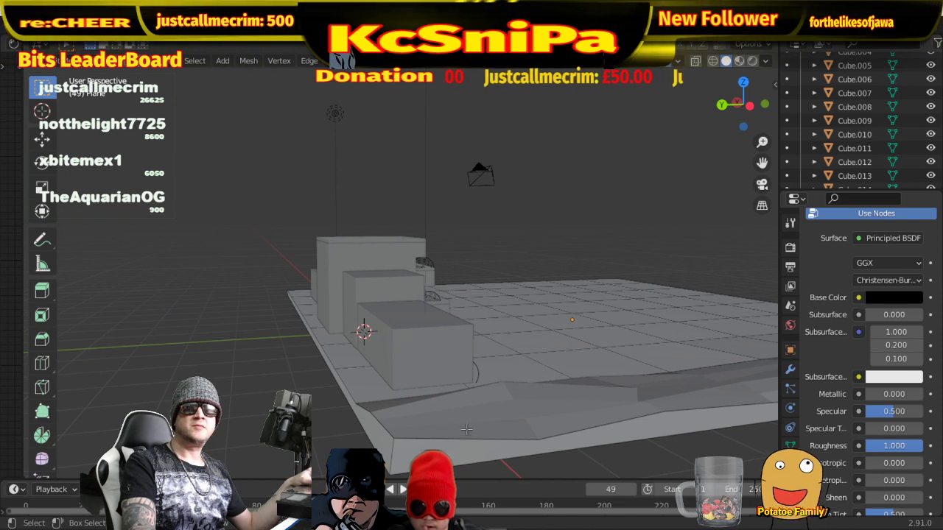
middle_click_drag(451, 444, 572, 378)
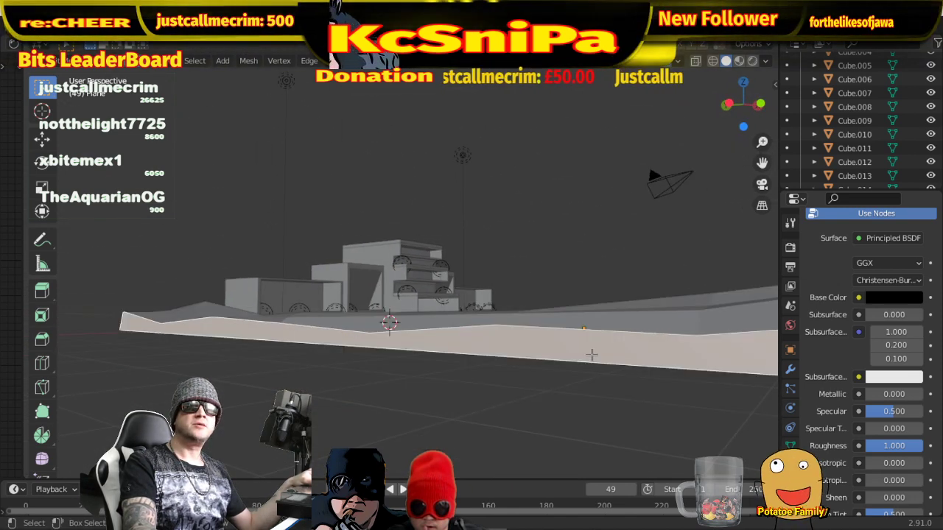
right_click(593, 361)
- Separate the selected front-strip faces into their own object and return to Object Mode
mouse_move(593, 360)
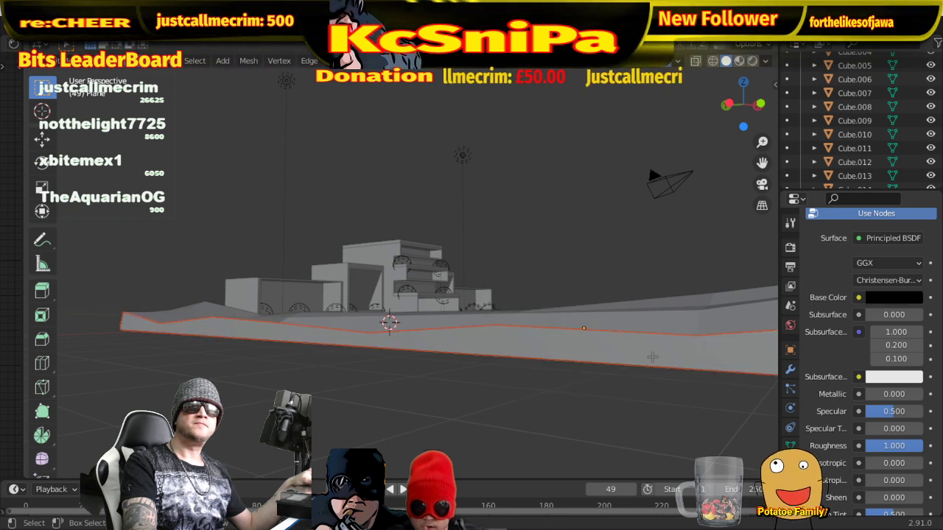
left_click(651, 354)
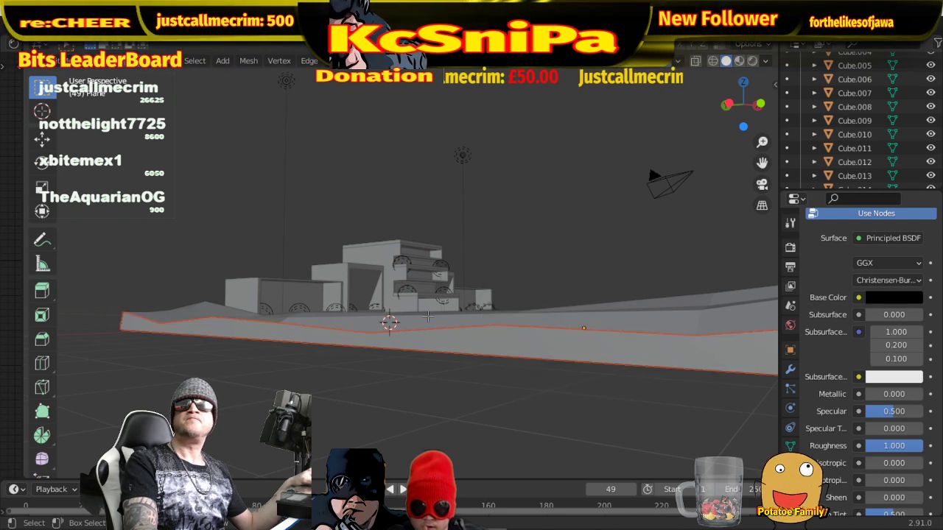
left_click(70, 60)
left_click(89, 77)
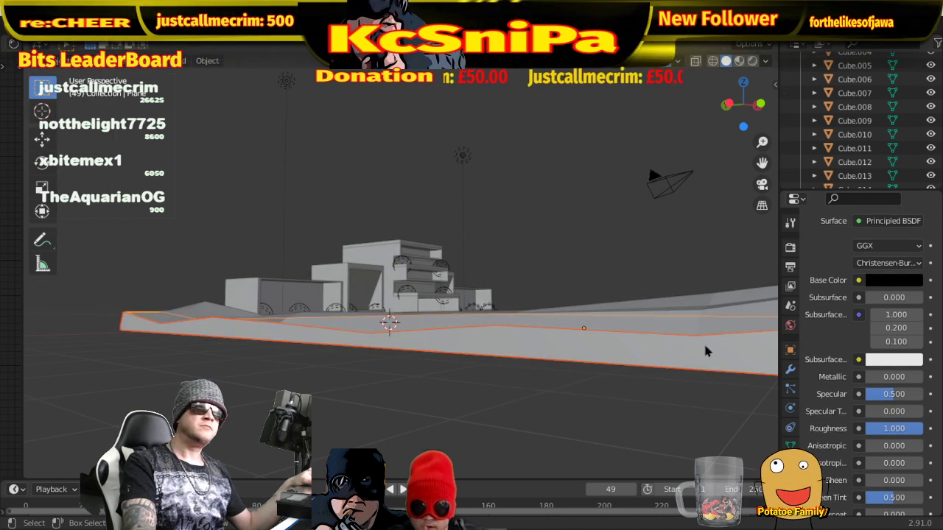
- Assign the brown Material.004 to the separated strip
scroll(816, 351, "up", 3)
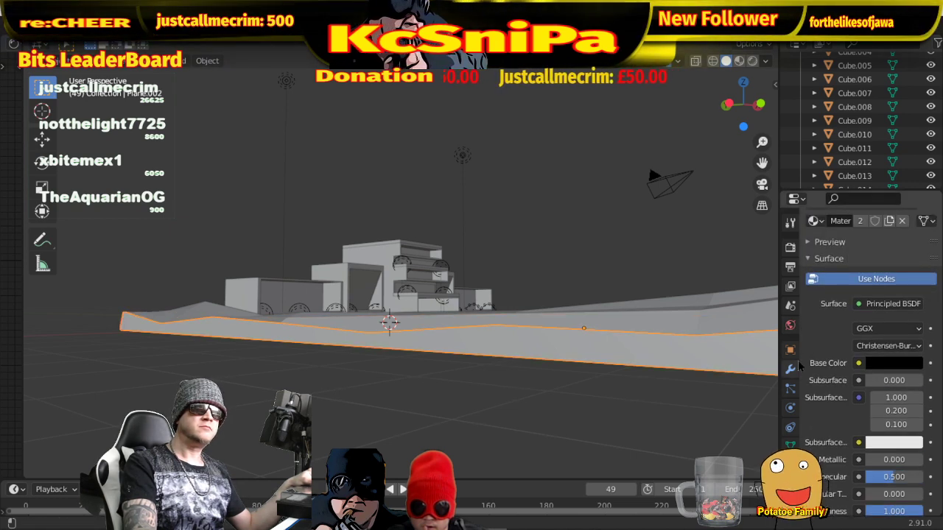
scroll(849, 283, "up", 2)
scroll(849, 283, "up", 1)
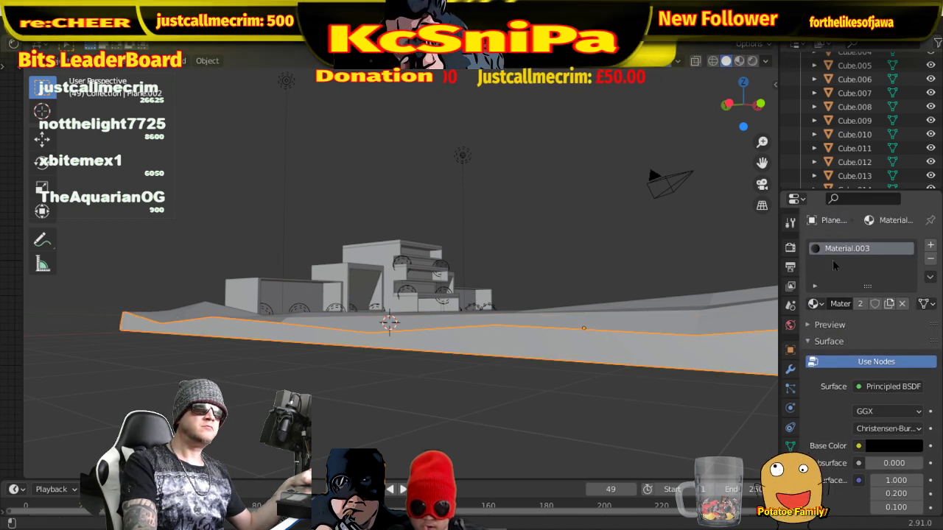
left_click(815, 304)
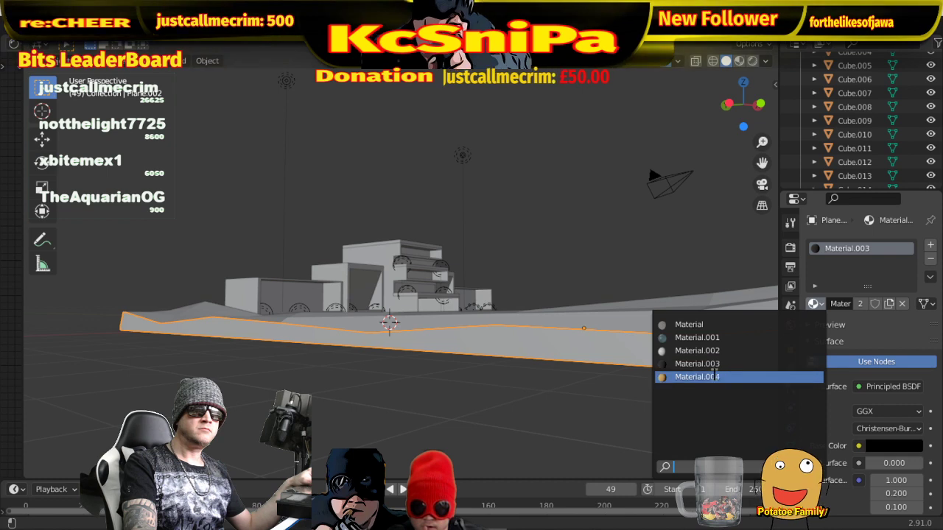
left_click(780, 377)
- Switch to Rendered shading and orbit to a low, level view to check the colours
left_click(752, 61)
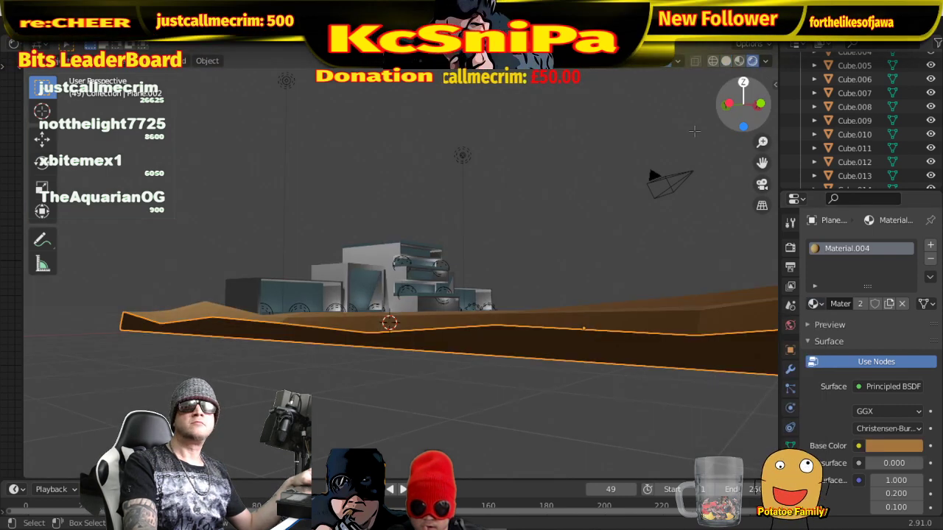
mouse_move(545, 235)
middle_mouse_down()
mouse_move(600, 247)
mouse_move(557, 245)
mouse_move(573, 248)
mouse_move(491, 312)
middle_mouse_up()
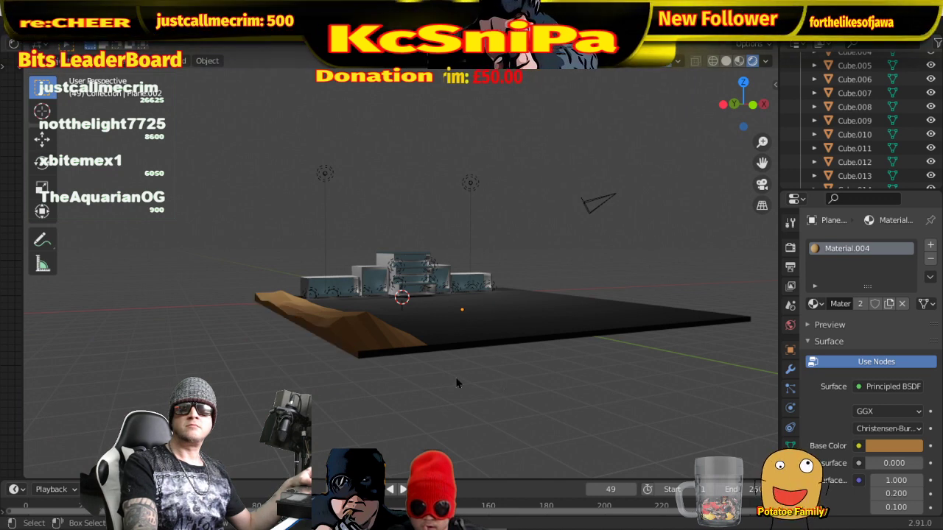
middle_click_drag(498, 377, 419, 350)
scroll(419, 350, "down", 4)
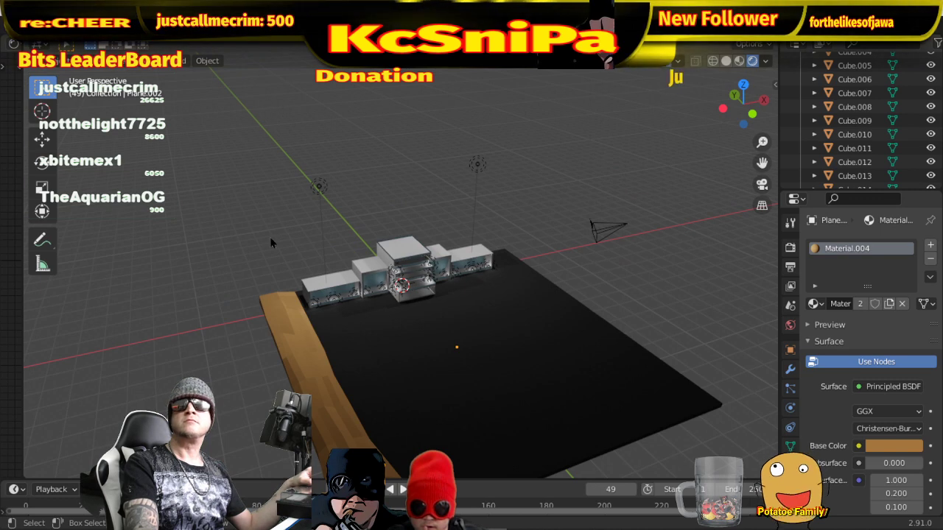
- Select the wooden plank and, in Edit Mode, select several faces along it
left_click(292, 315)
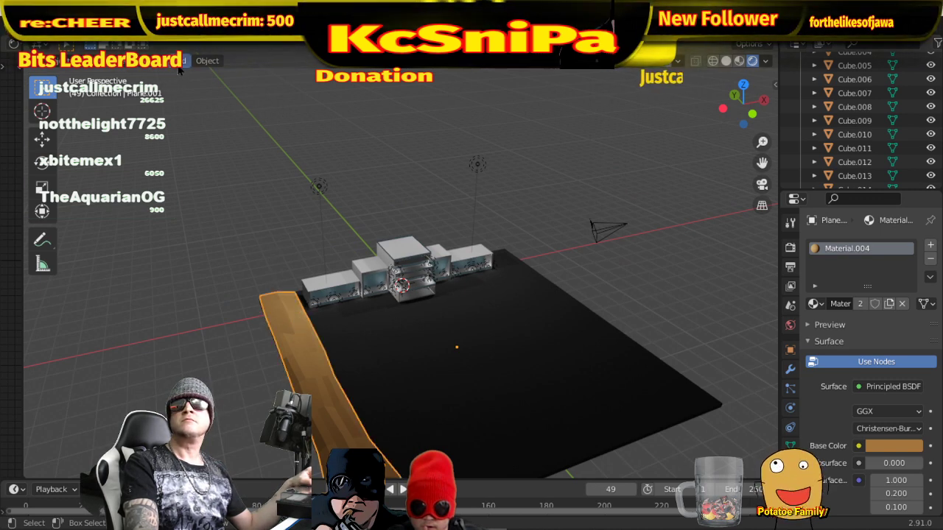
left_click(103, 62)
left_click(74, 94)
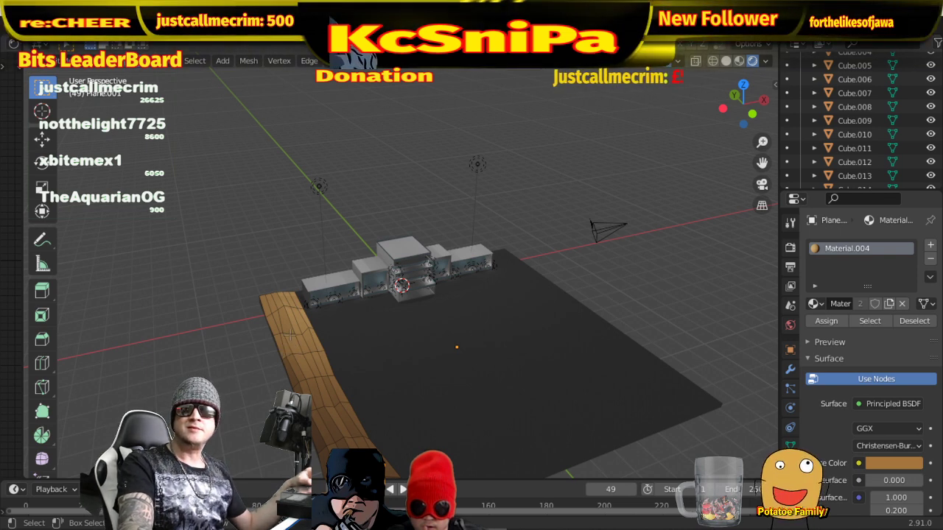
left_click(313, 345)
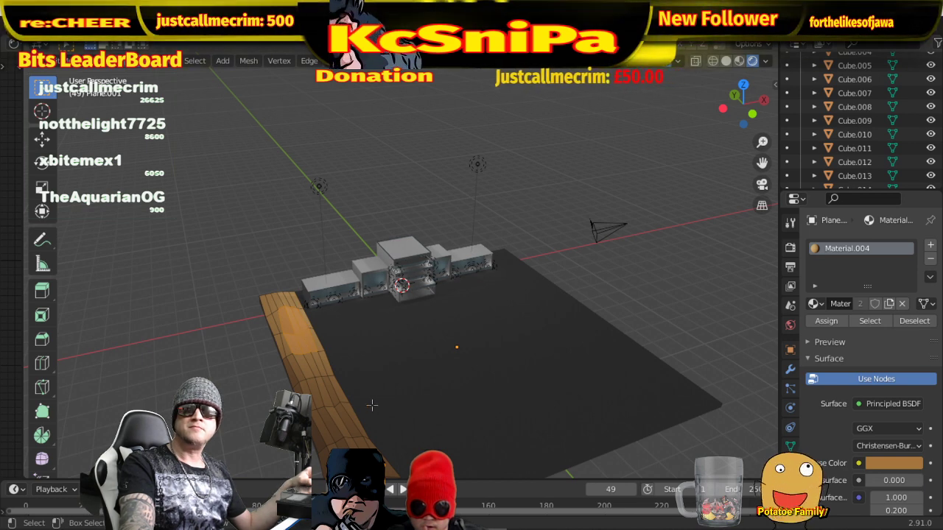
middle_click_drag(347, 399, 362, 377)
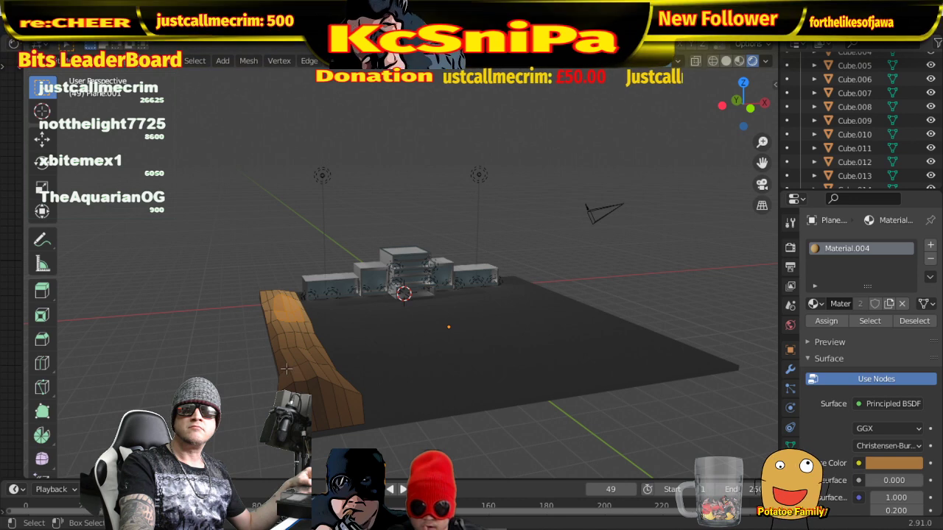
left_click_drag(291, 364, 302, 364)
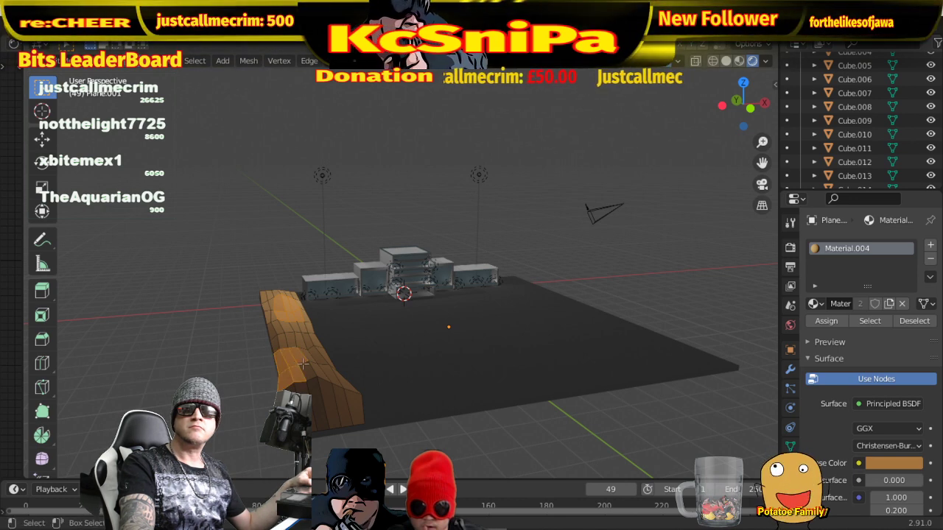
middle_click_drag(330, 390, 281, 345)
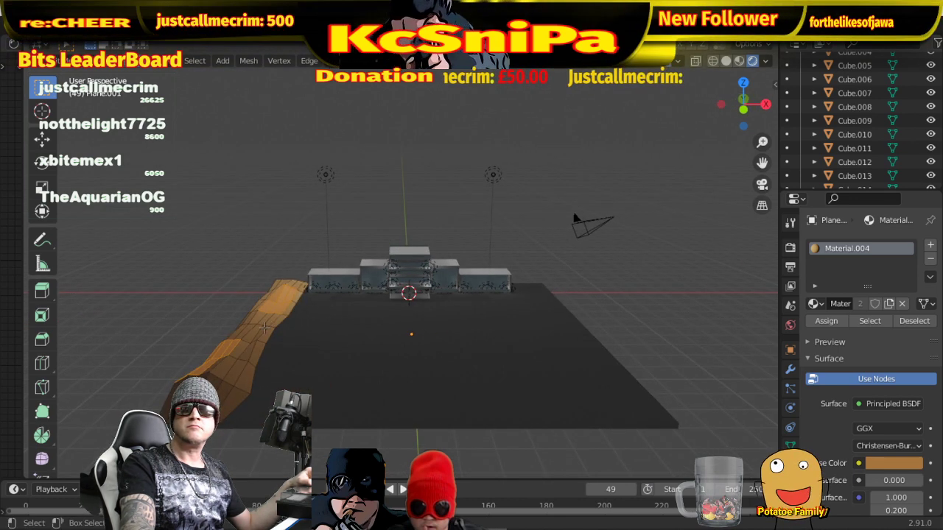
left_click(237, 386)
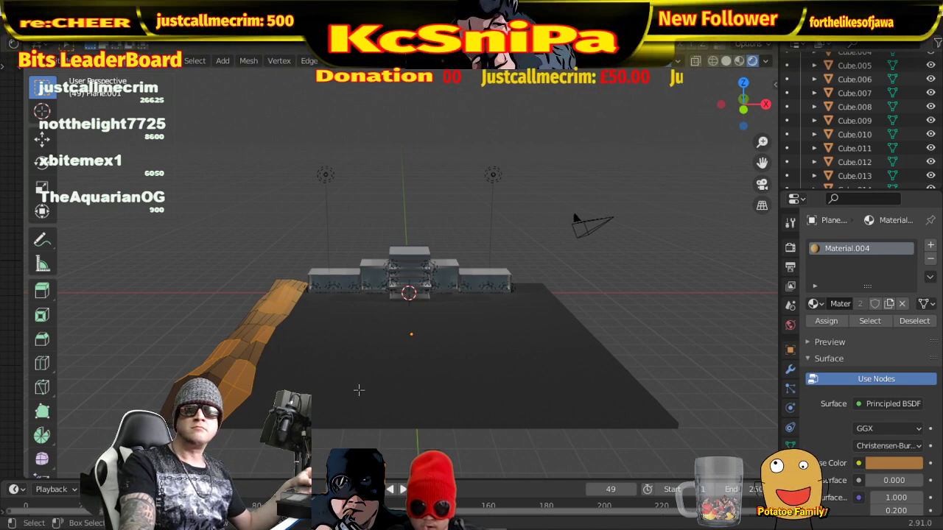
- Separate the selected plank faces into a new object and return to Object Mode
right_click(282, 303)
mouse_move(284, 302)
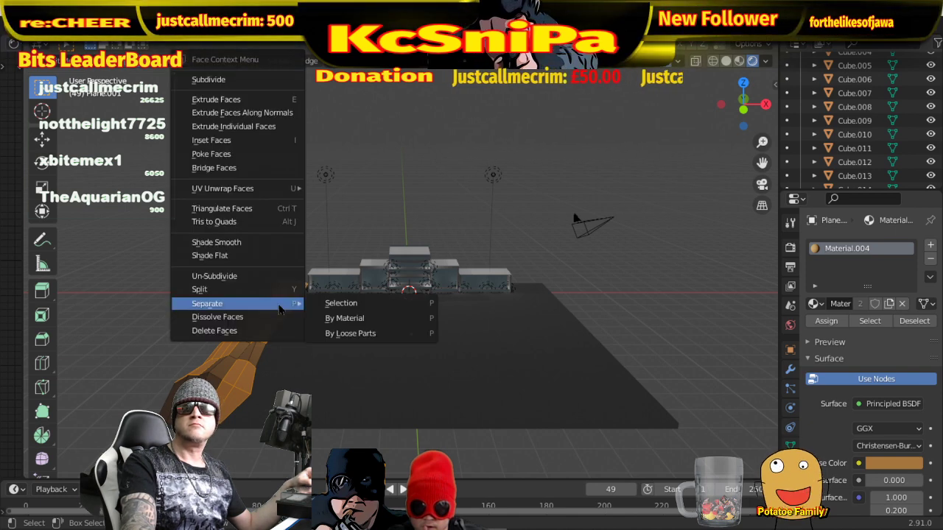
left_click(343, 306)
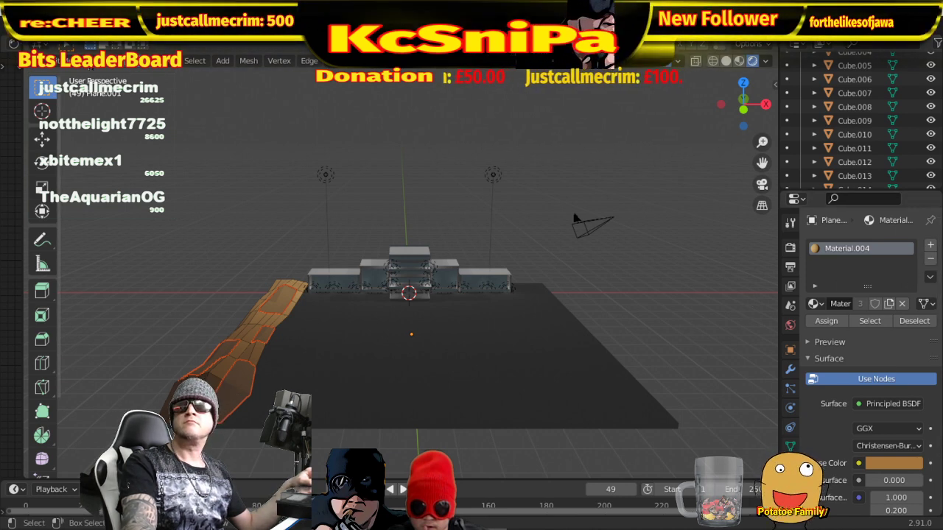
left_click(56, 60)
left_click(68, 76)
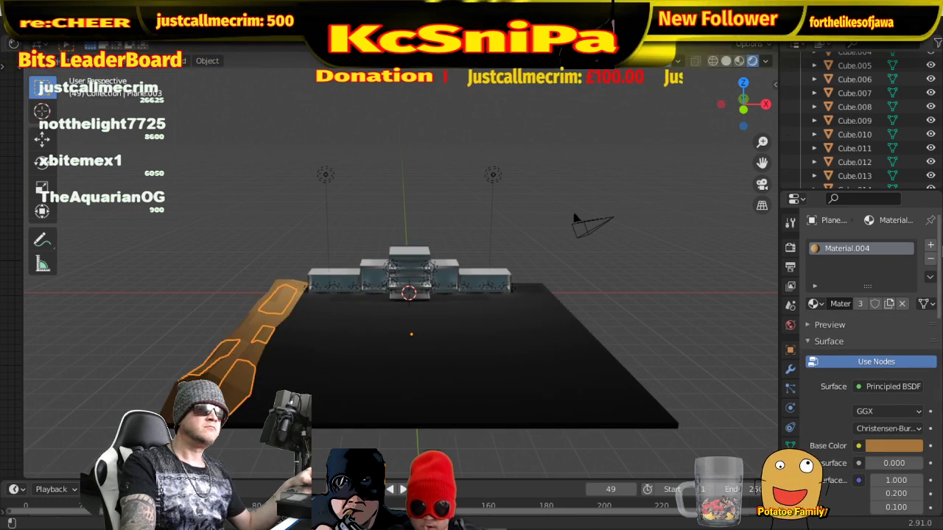
left_click(930, 259)
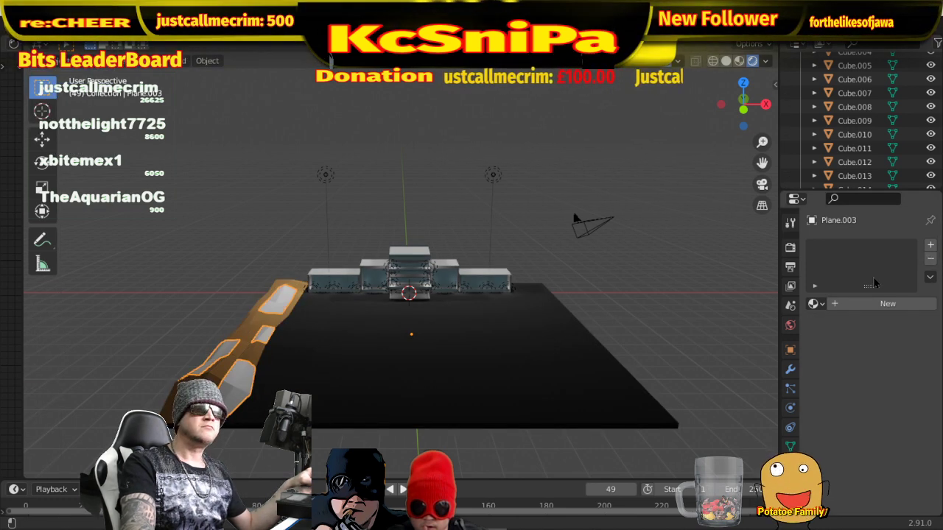
left_click(869, 304)
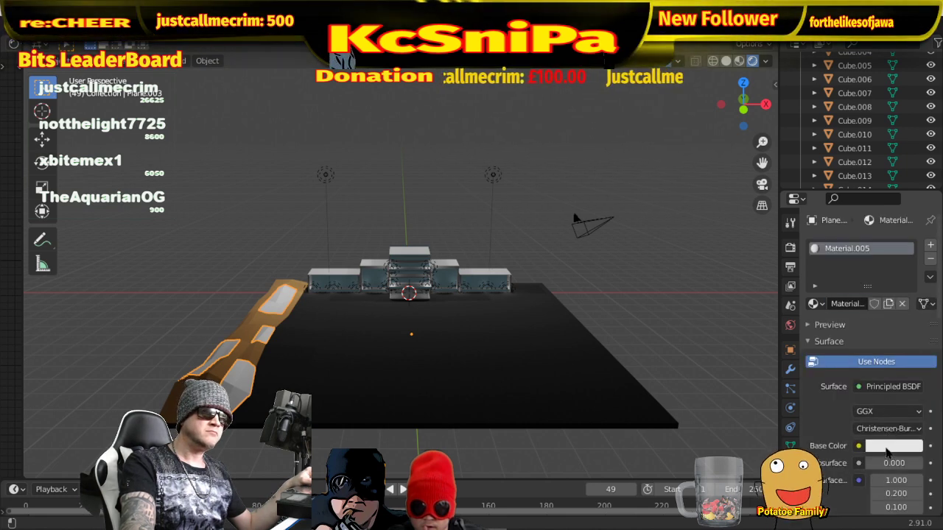
left_click(886, 446)
left_click(807, 290)
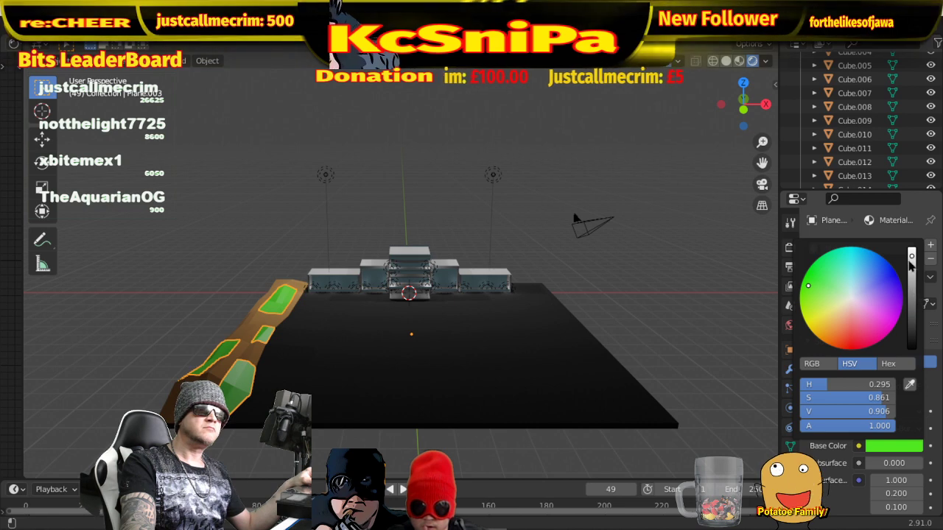
left_click_drag(911, 254, 911, 311)
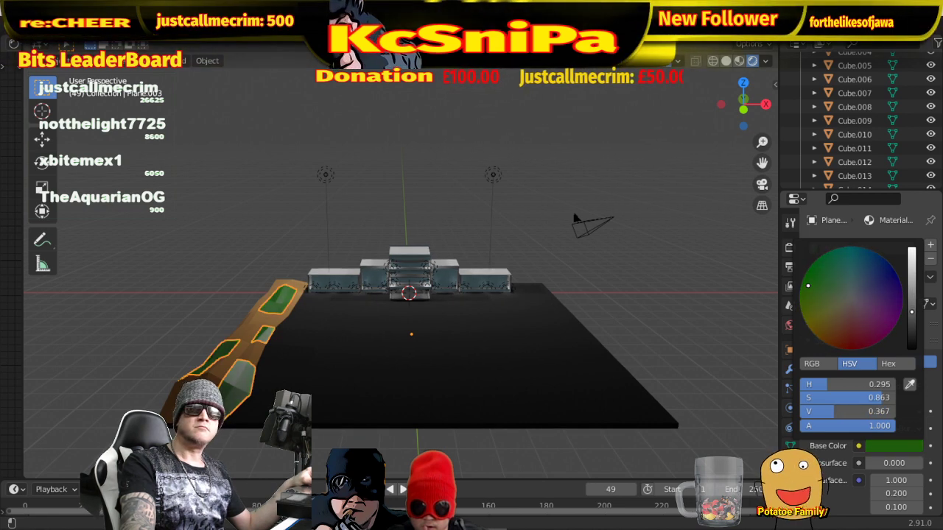
left_click(816, 276)
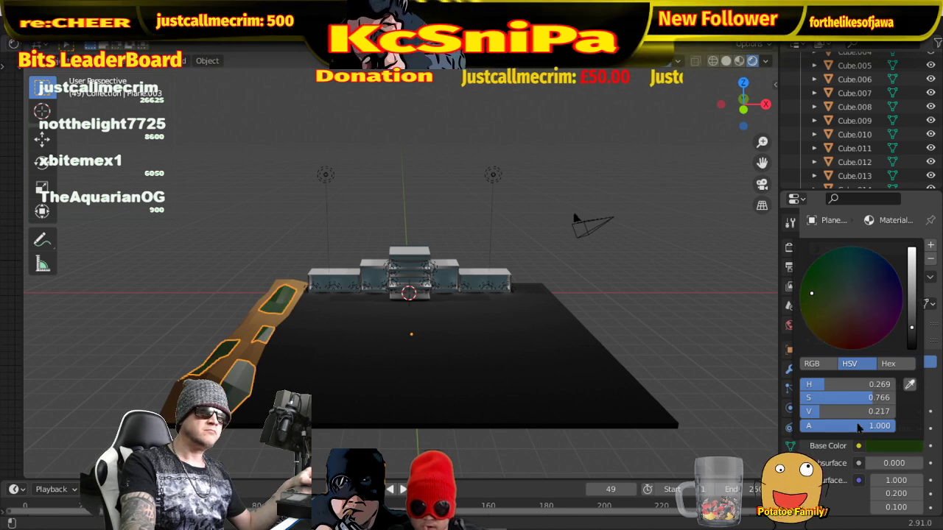
scroll(848, 466, "down", 3)
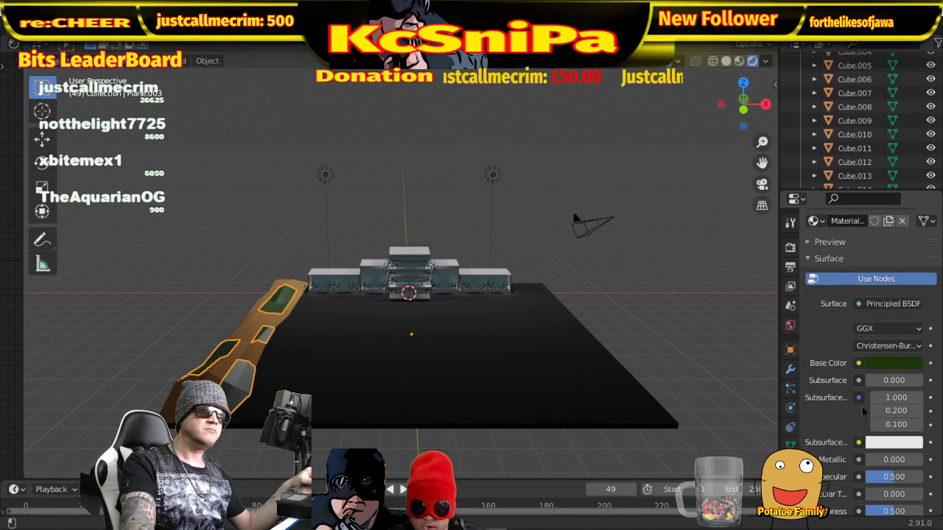
scroll(865, 415, "down", 2)
scroll(888, 383, "down", 4)
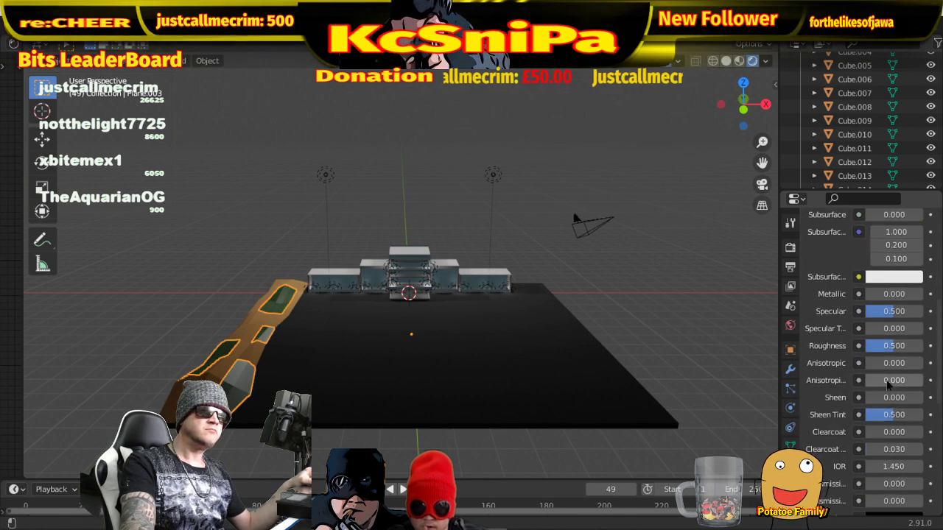
left_click_drag(893, 351, 922, 346)
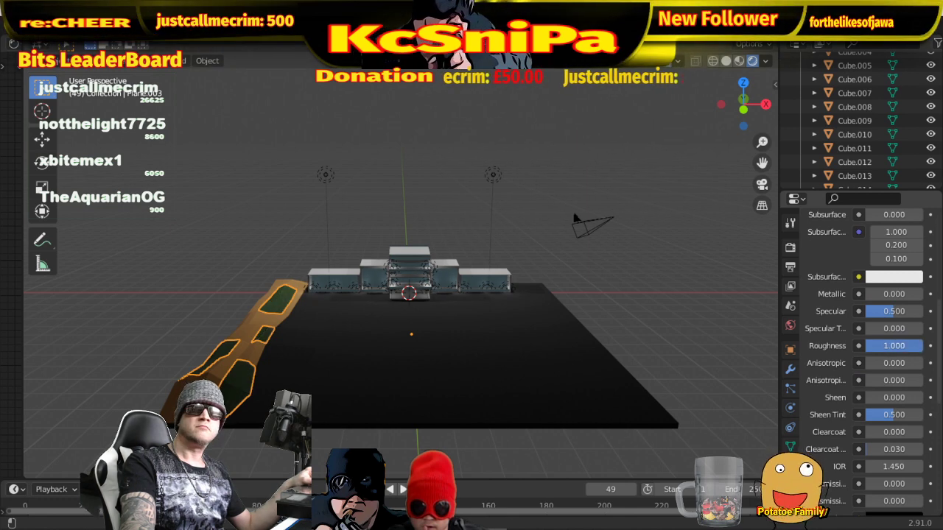
left_click(265, 294)
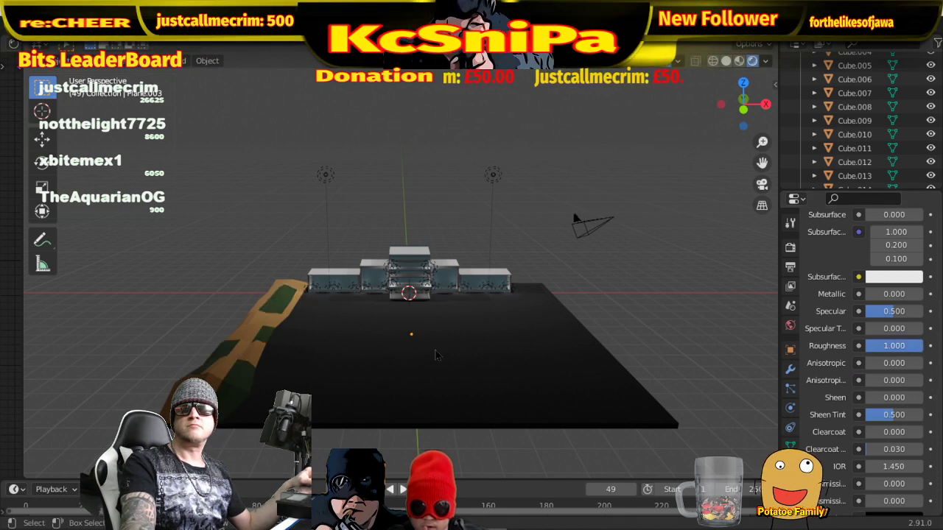
middle_click_drag(434, 356, 349, 334)
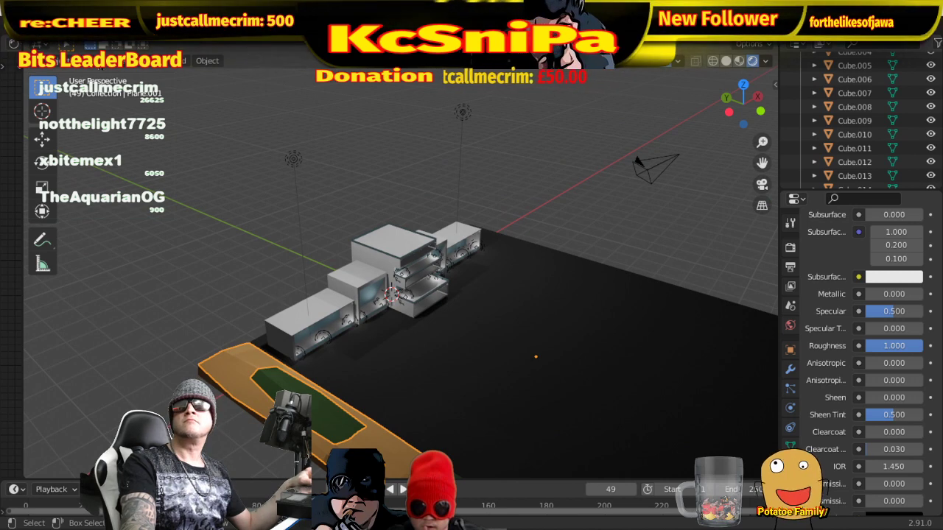
- Enter Edit Mode on the road strip and move three of its vertices to new positions
left_click(66, 61)
left_click(90, 101)
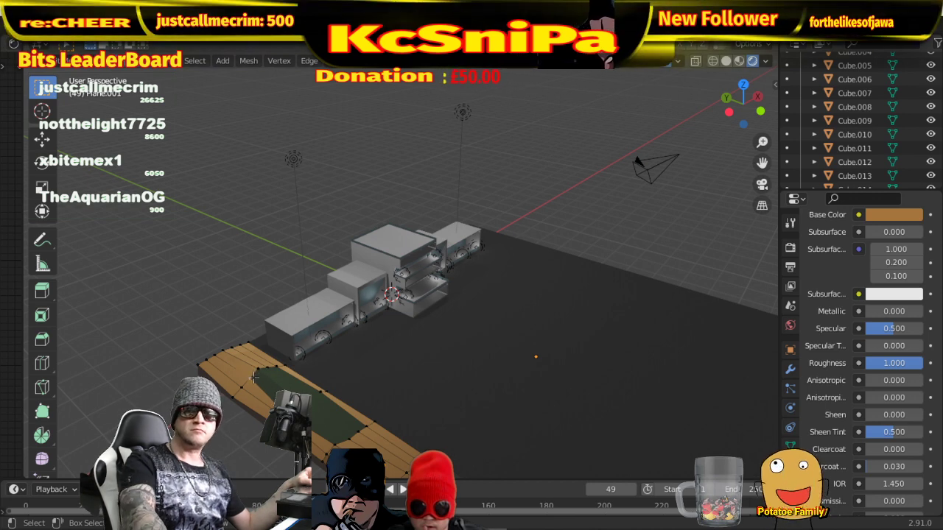
key("g")
left_click(256, 380)
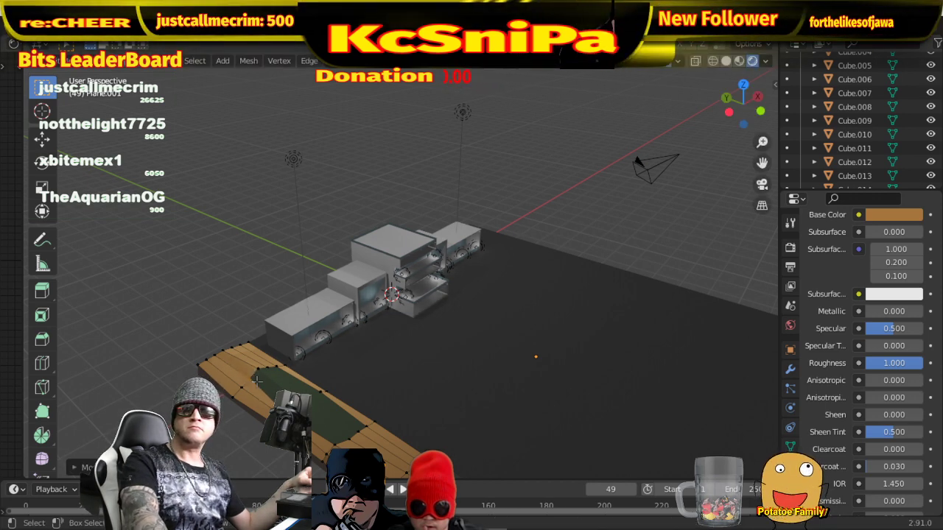
key("g")
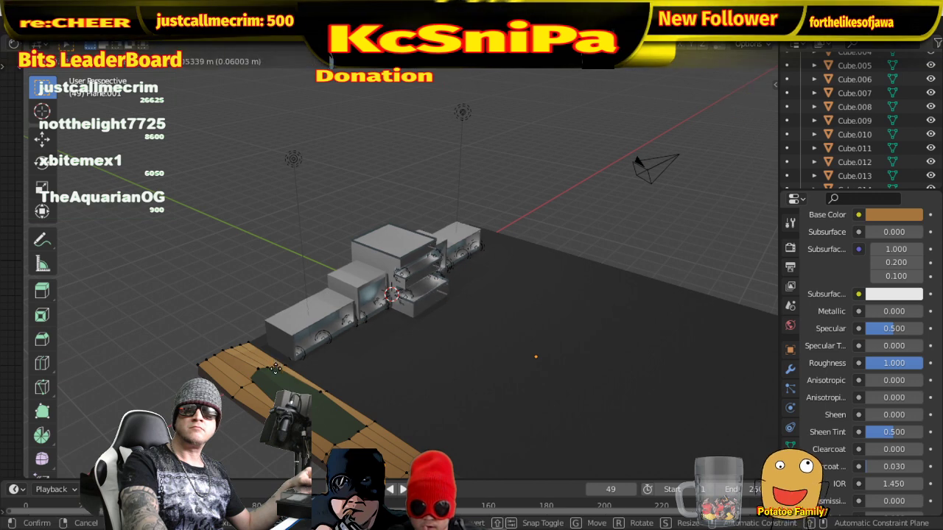
left_click(275, 366)
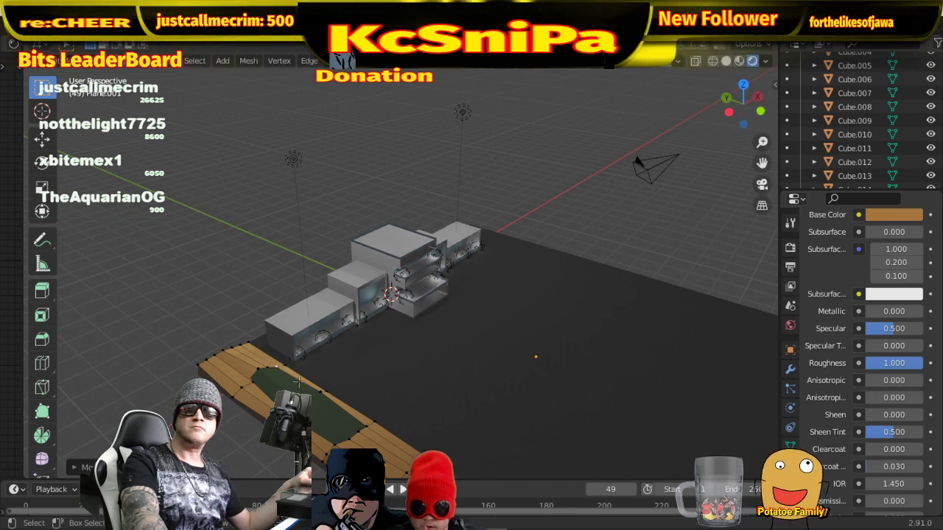
key("g")
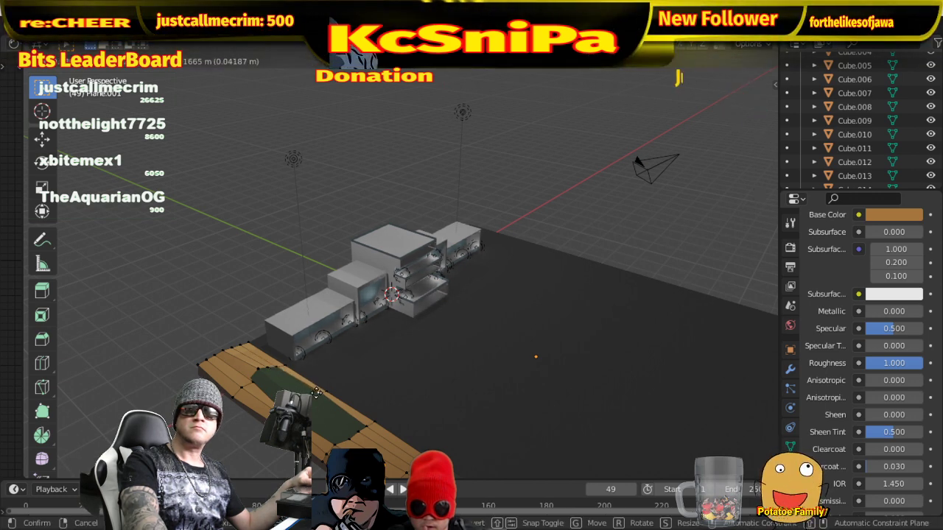
left_click(315, 392)
- Orbit around the buildings and reposition the selected strip vertices again with G
middle_click_drag(315, 392, 304, 357)
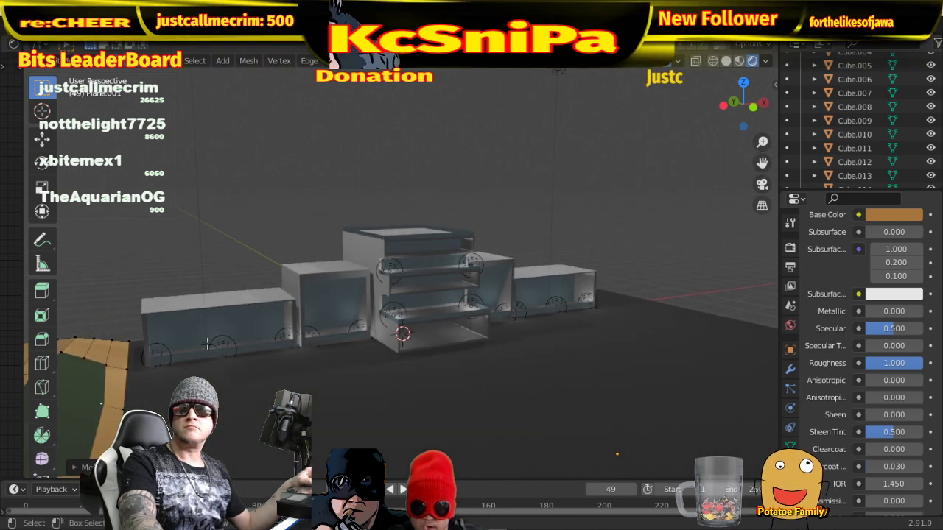
middle_click_drag(206, 343, 186, 248)
middle_click_drag(317, 348, 370, 325)
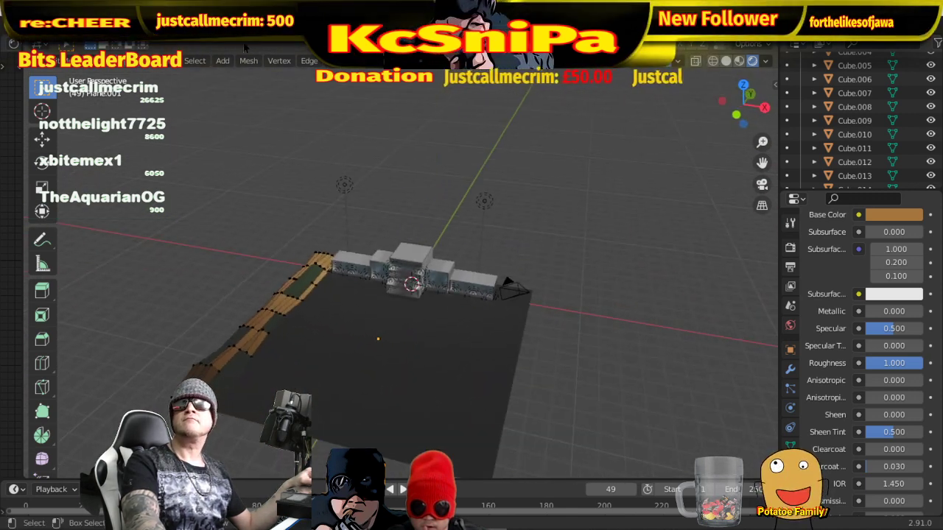
scroll(404, 230, "up", 2)
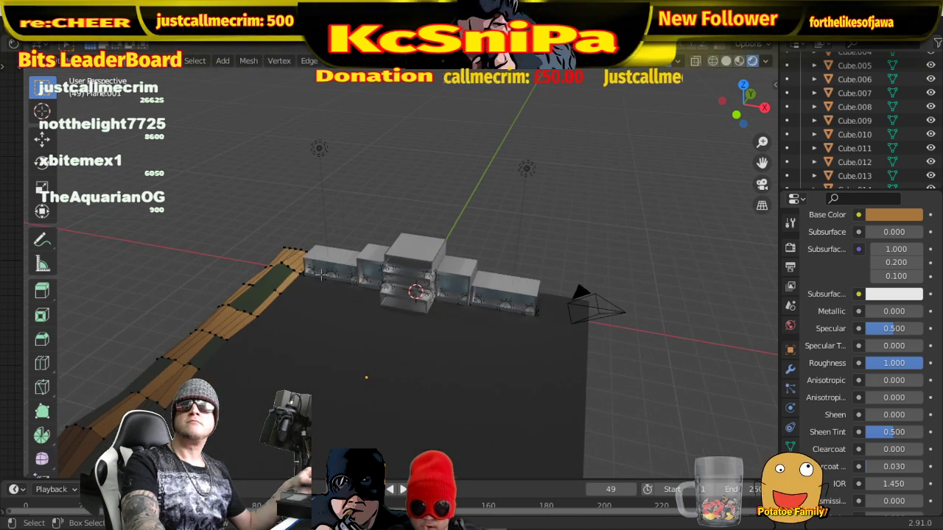
middle_click_drag(320, 274, 253, 296)
scroll(289, 309, "up", 3)
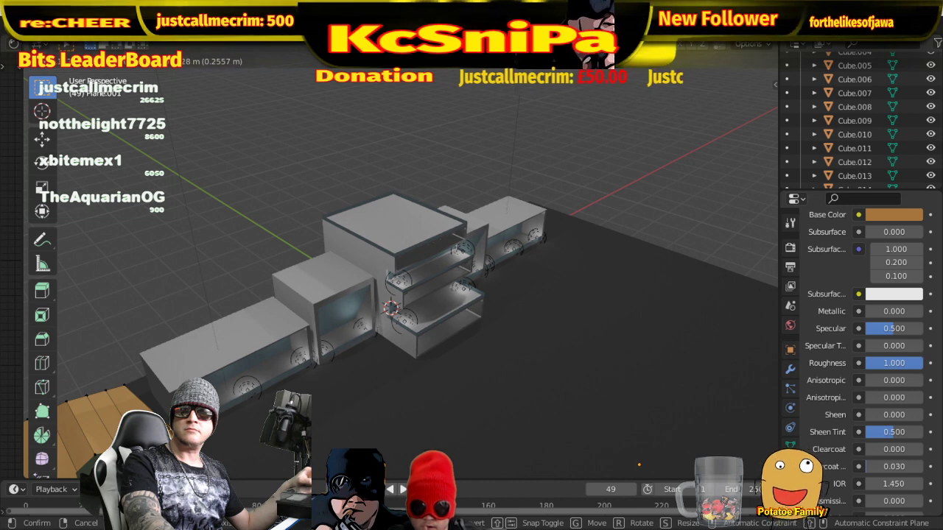
key("Return")
key("g")
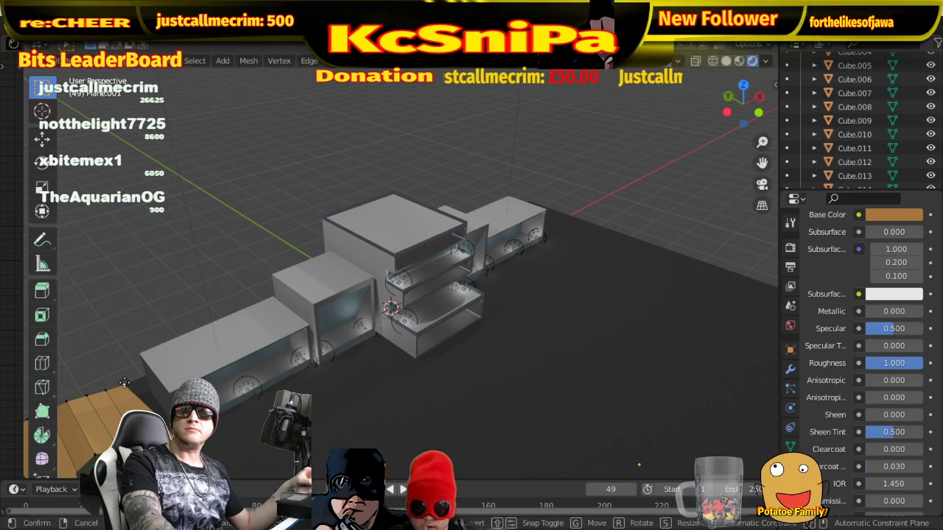
key("Return")
middle_click_drag(135, 382, 505, 399)
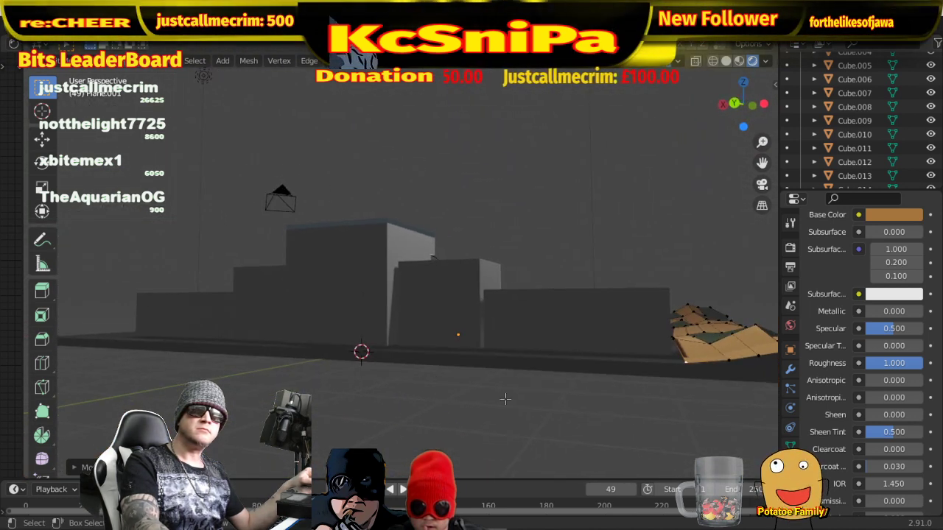
key("g")
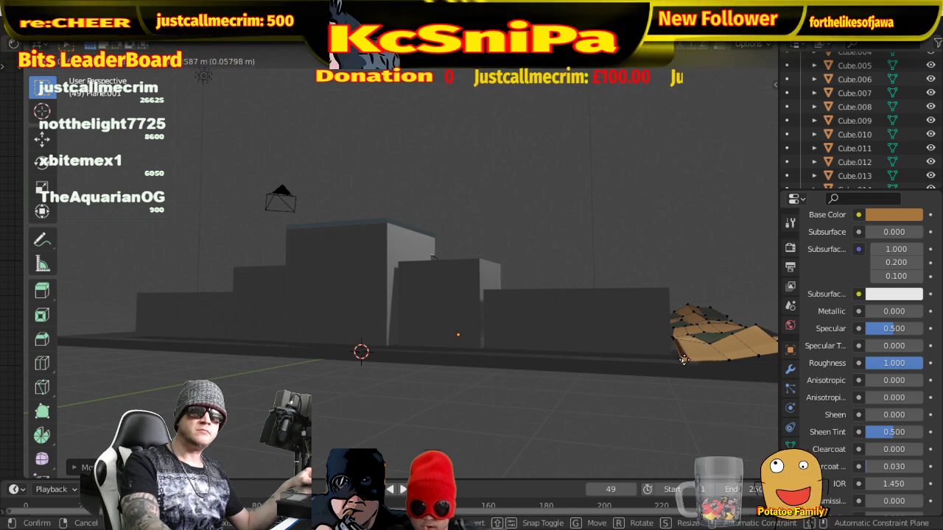
left_click(677, 355)
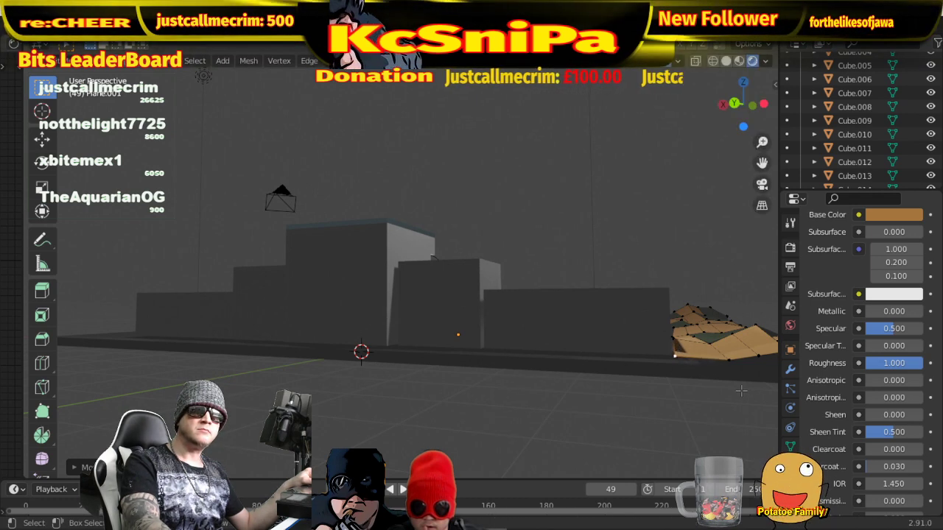
middle_click_drag(742, 391, 492, 383)
scroll(156, 321, "up", 2)
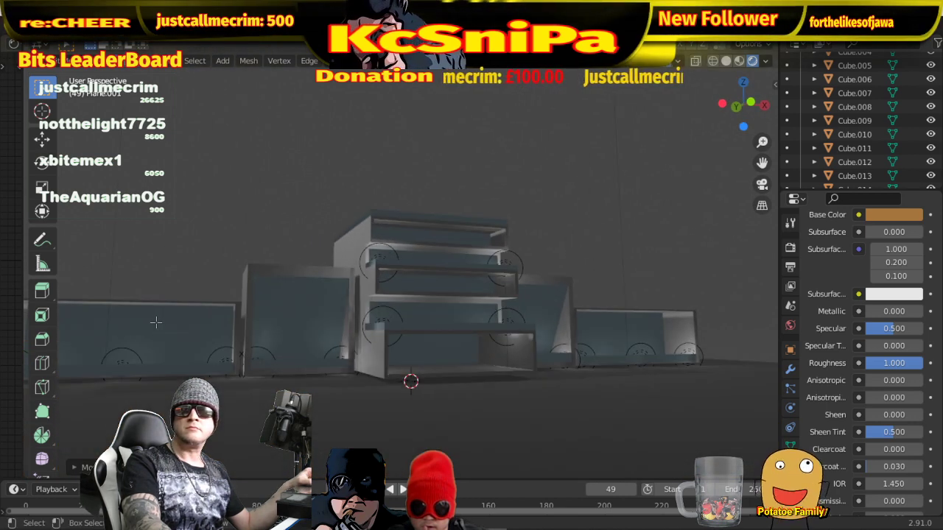
middle_click_drag(125, 335, 212, 341)
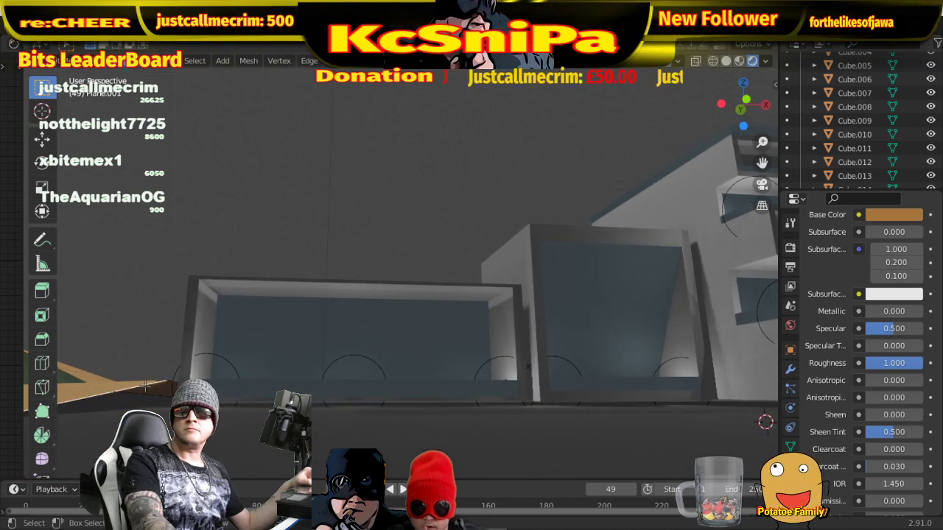
scroll(145, 387, "up", 3)
scroll(221, 383, "down", 3)
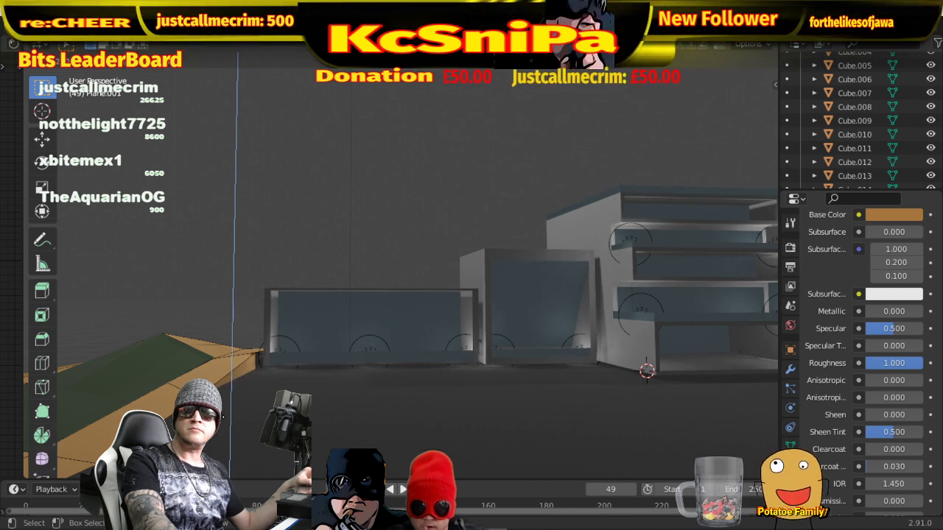
middle_click_drag(250, 361, 256, 377)
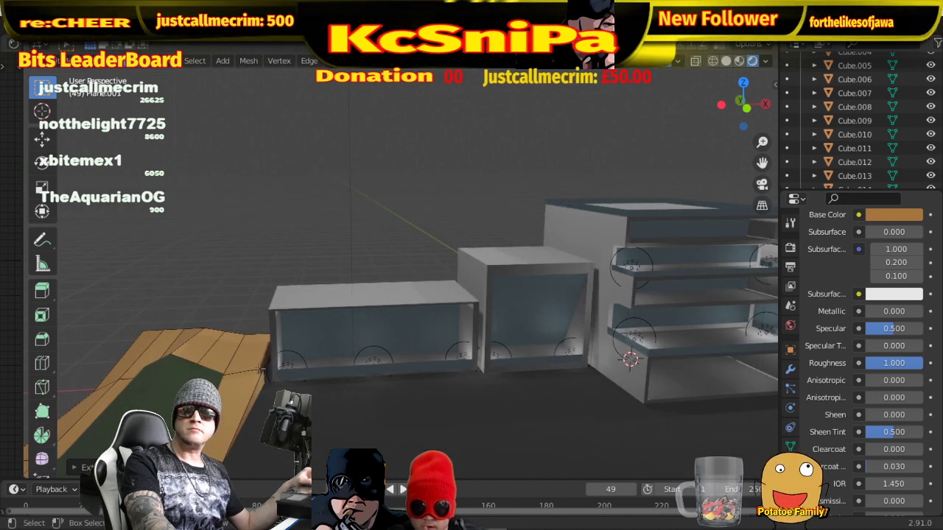
scroll(281, 368, "up", 3)
mouse_move(254, 362)
middle_mouse_down()
mouse_move(257, 353)
mouse_move(223, 375)
mouse_move(237, 370)
middle_mouse_up()
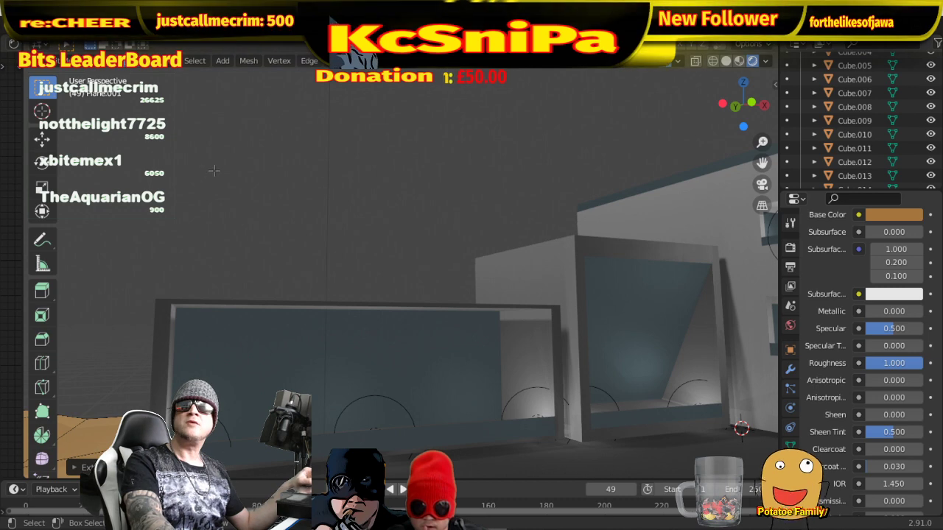
middle_click_drag(213, 170, 548, 181)
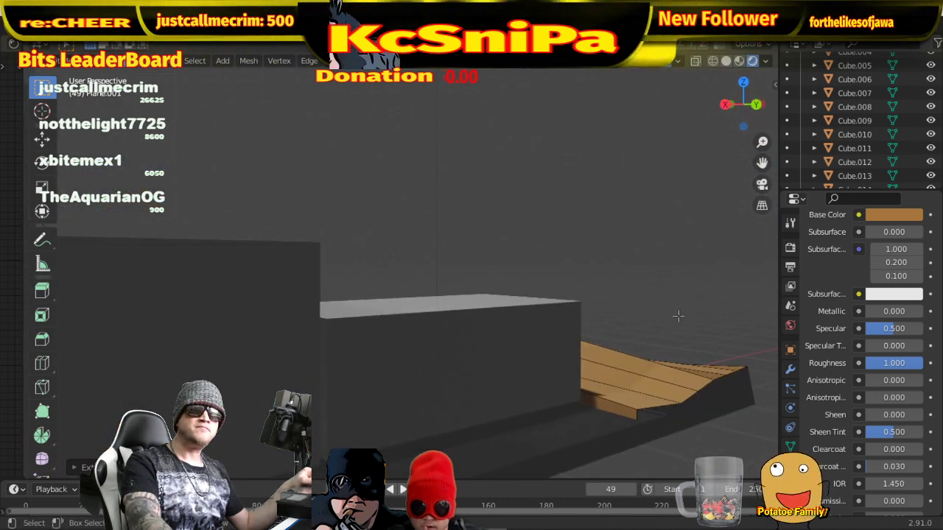
middle_click_drag(678, 316, 514, 290)
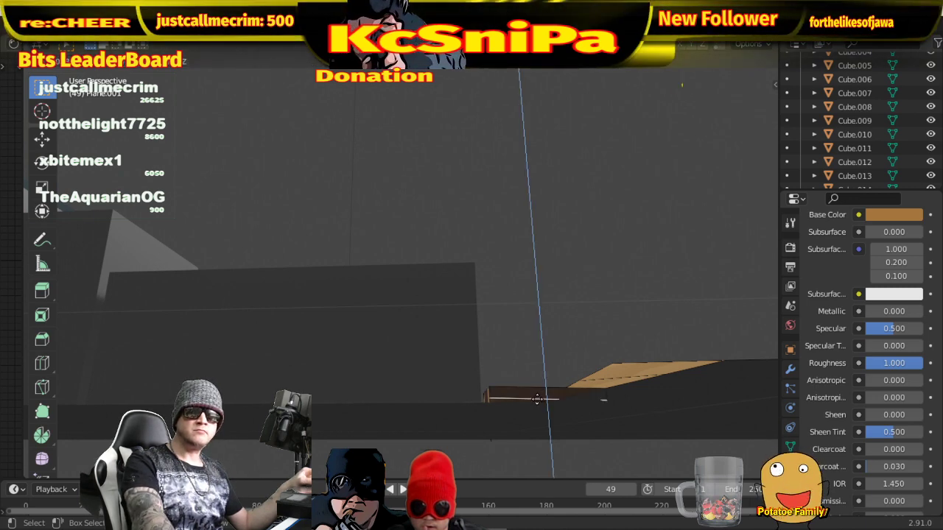
middle_click_drag(535, 410, 556, 380)
scroll(447, 385, "down", 2)
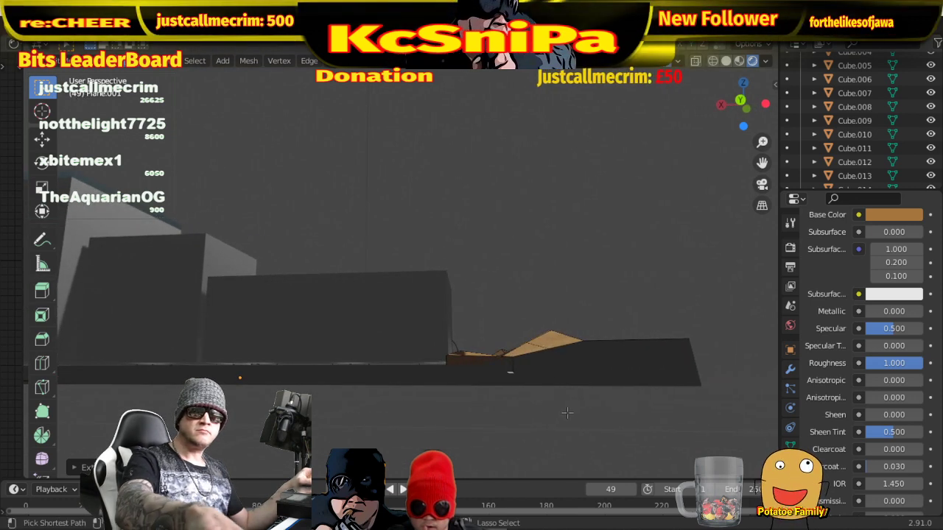
- Place a new edge loop across the wooden strip and leave Edit Mode
left_click(534, 388)
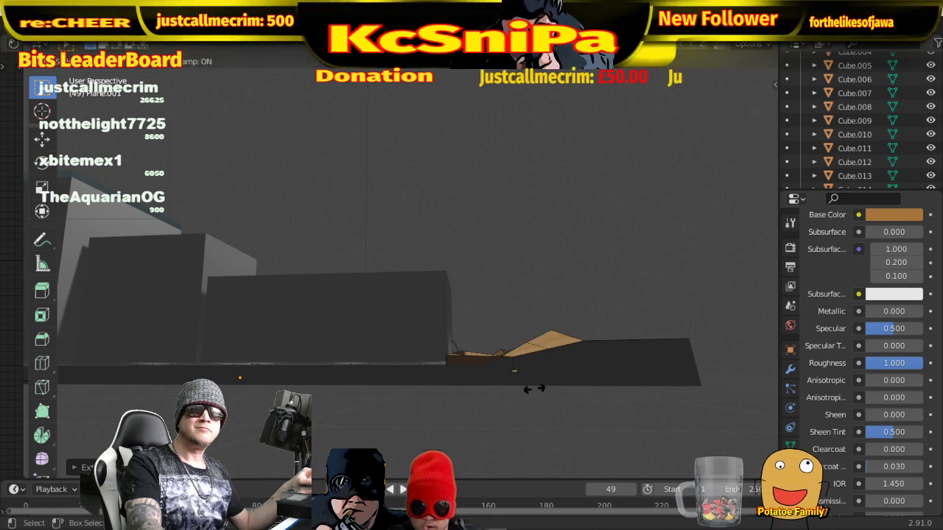
middle_click_drag(534, 388, 645, 386)
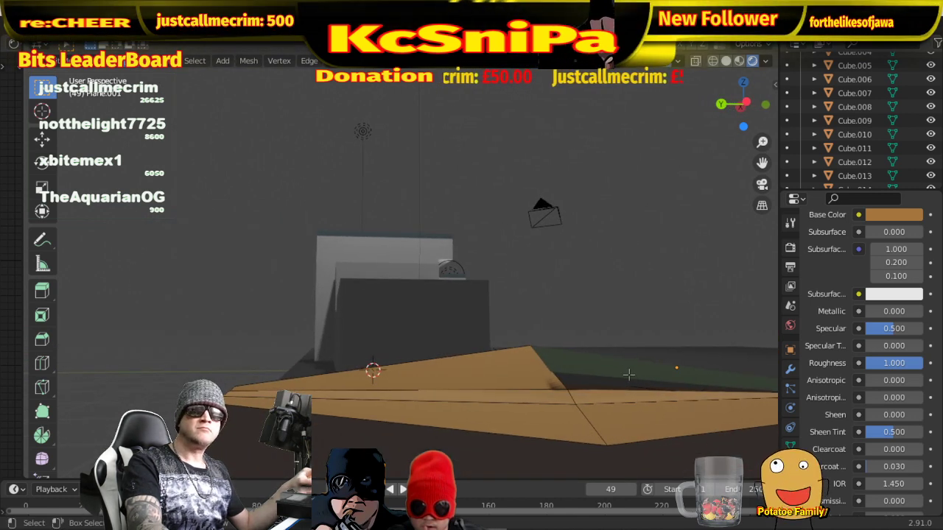
middle_click_drag(665, 384, 320, 126)
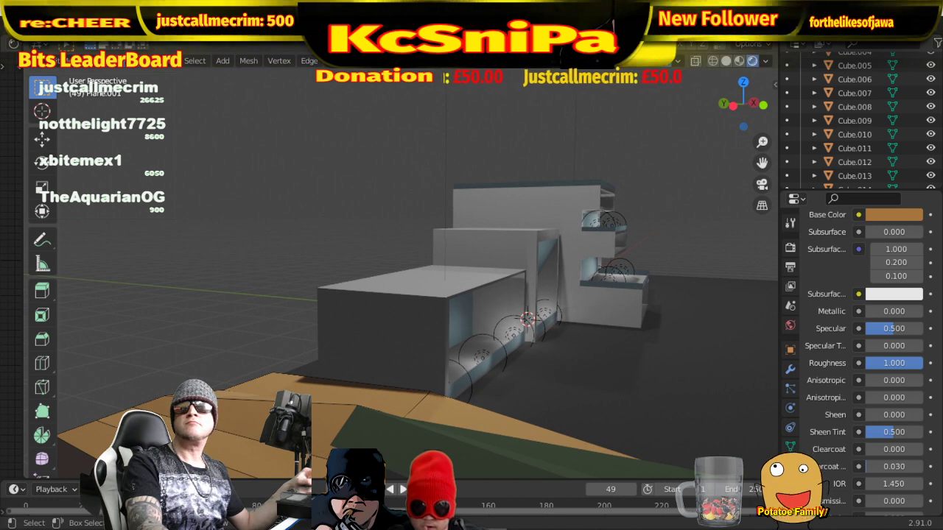
key("Tab")
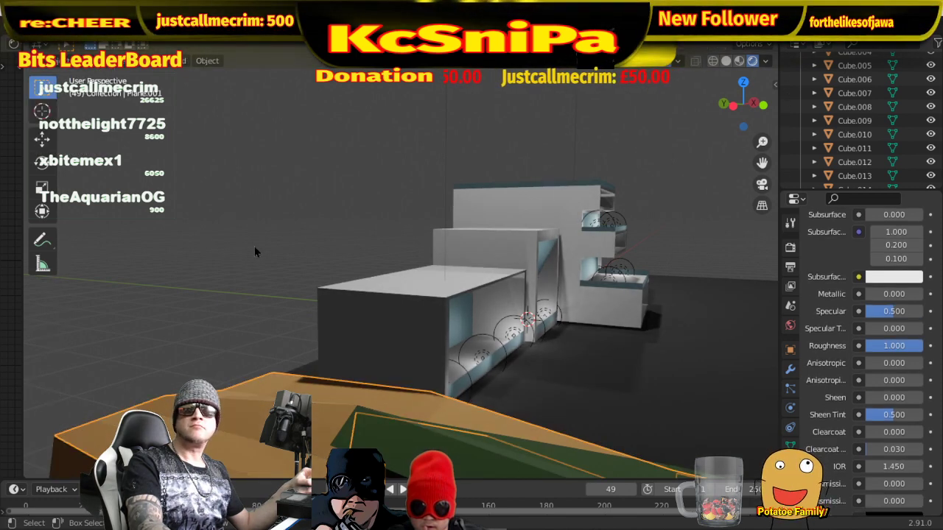
- Select the green plane on the terrain and enter Edit Mode, orbiting to face the terrain
left_click(395, 435)
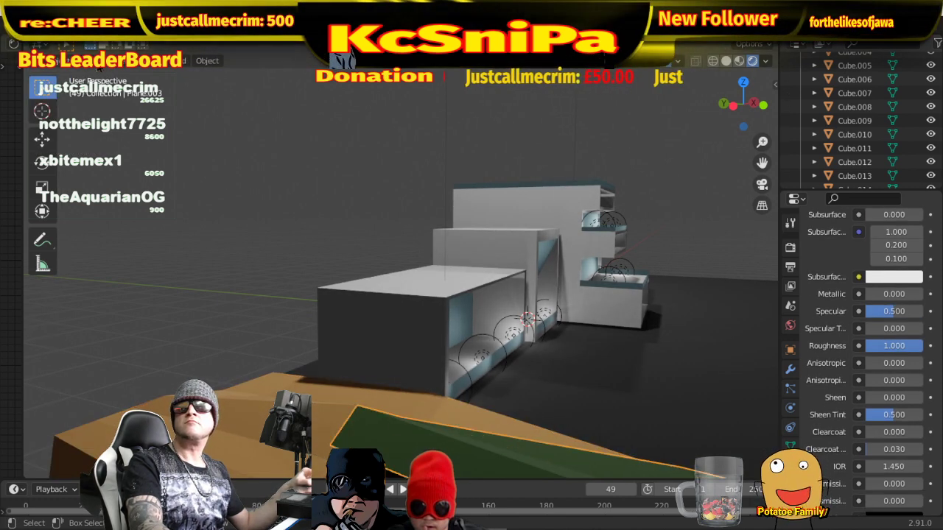
left_click(55, 61)
left_click(86, 92)
middle_click_drag(383, 184, 399, 233)
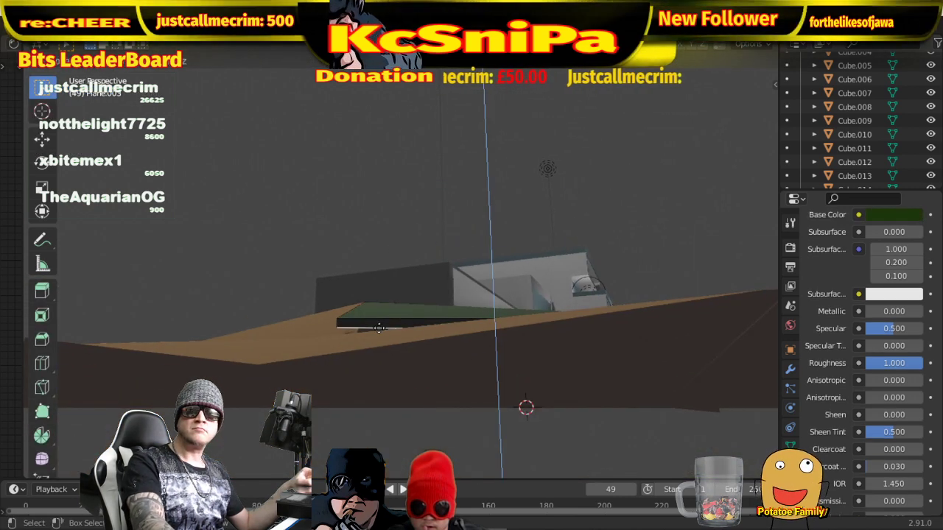
middle_click_drag(378, 344, 648, 397)
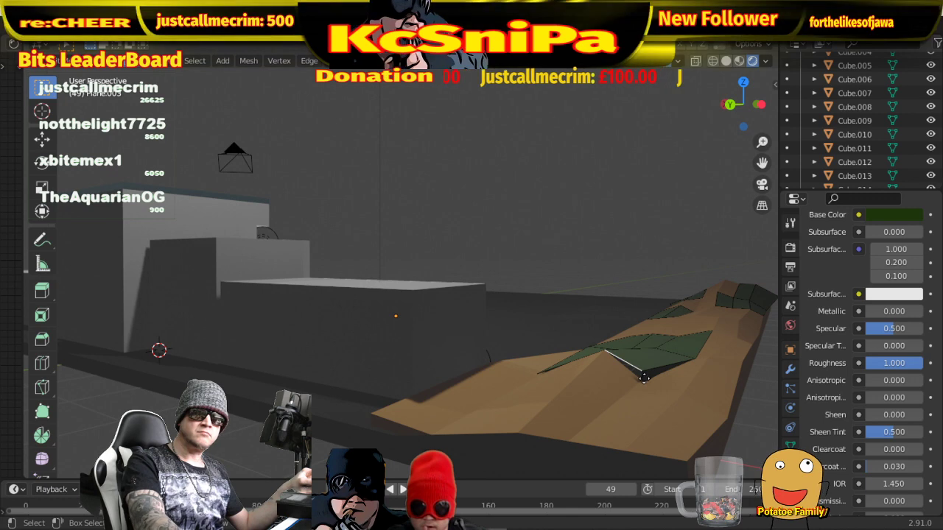
middle_click_drag(640, 400, 567, 354)
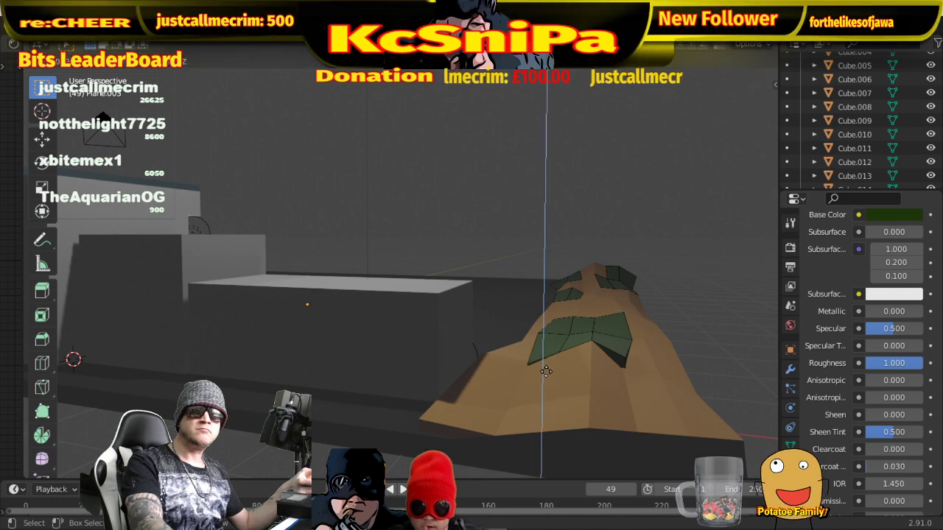
- Confirm the green patch's vertical move to its final height and orbit to see ramp and buildings
left_click(545, 374)
middle_click_drag(568, 378, 595, 361)
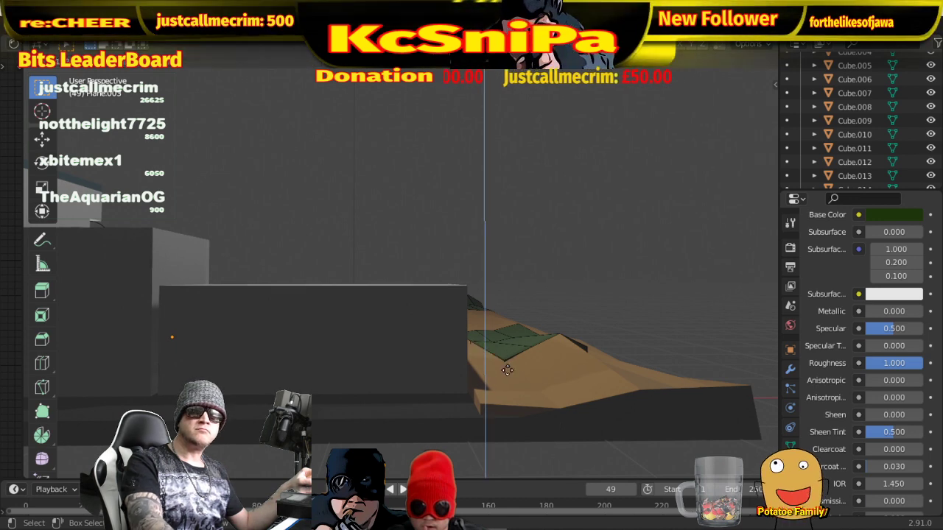
left_click(507, 370)
mouse_move(545, 377)
middle_mouse_down()
mouse_move(593, 395)
mouse_move(641, 393)
mouse_move(540, 395)
middle_mouse_up()
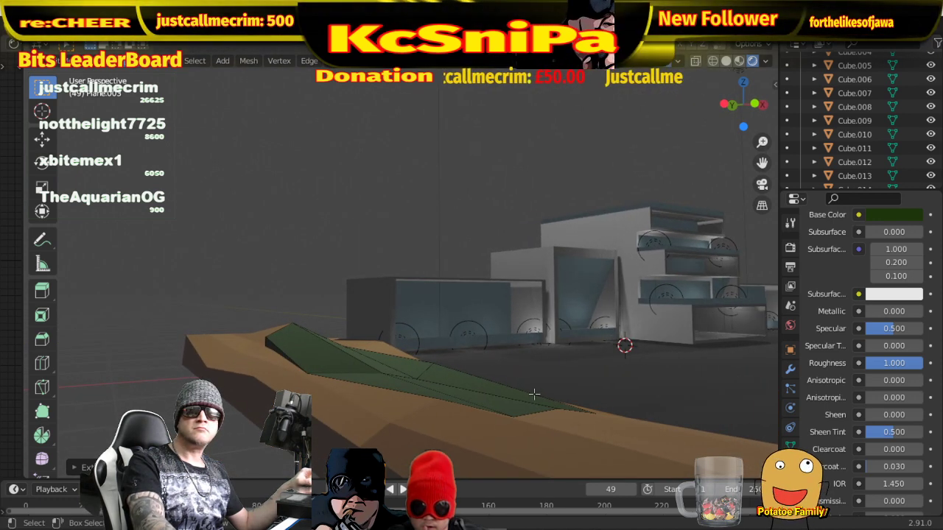
middle_click_drag(590, 417, 472, 317)
scroll(567, 412, "up", 5)
- Hide the viewport overlays with Shift+Alt+Z, orbit to a low view, and switch to Object Mode
scroll(568, 392, "down", 3)
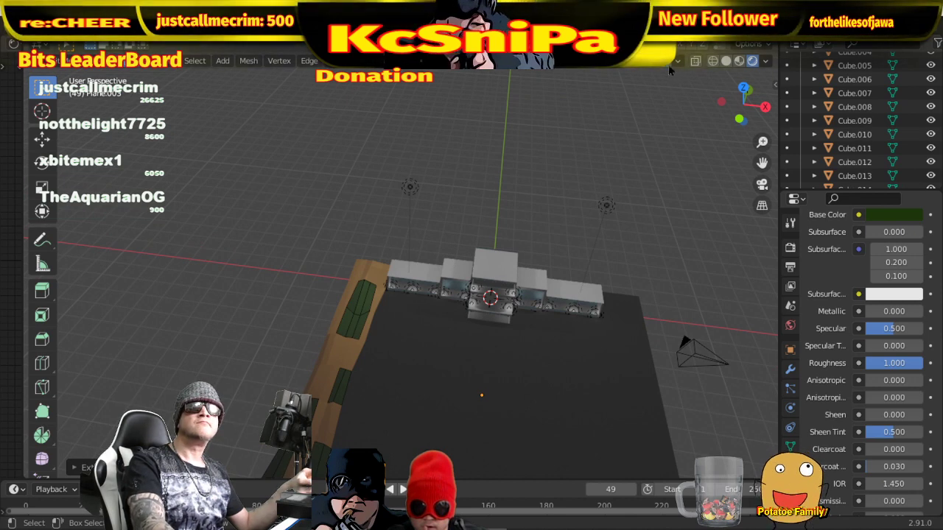
key("shift+alt+z")
middle_click_drag(458, 248, 491, 287)
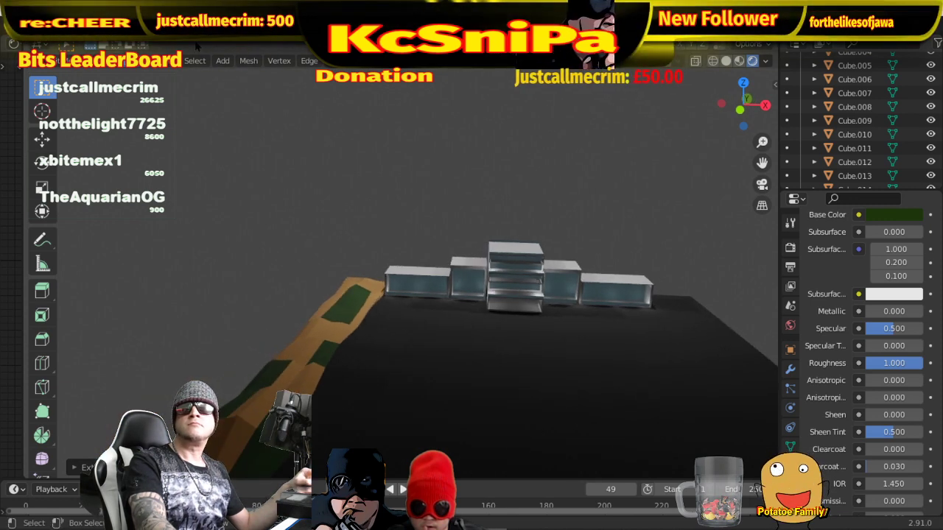
left_click(81, 60)
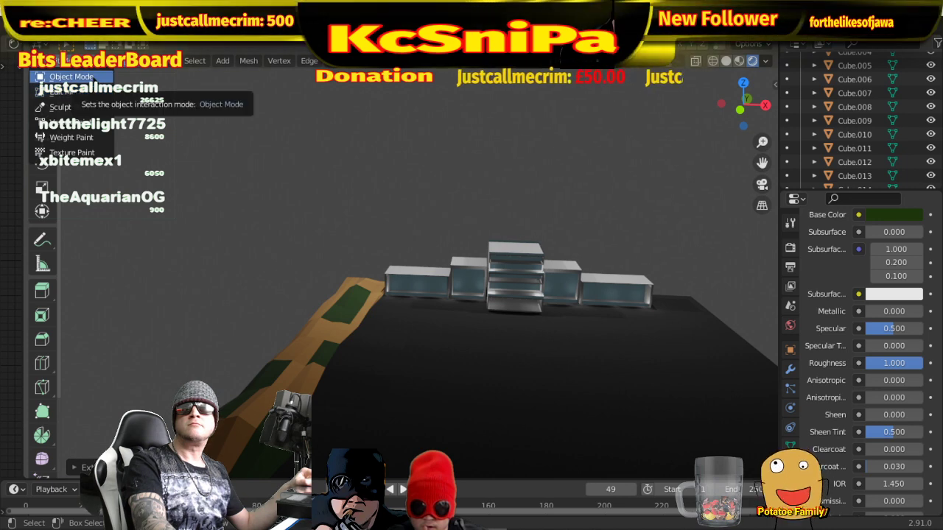
left_click(95, 78)
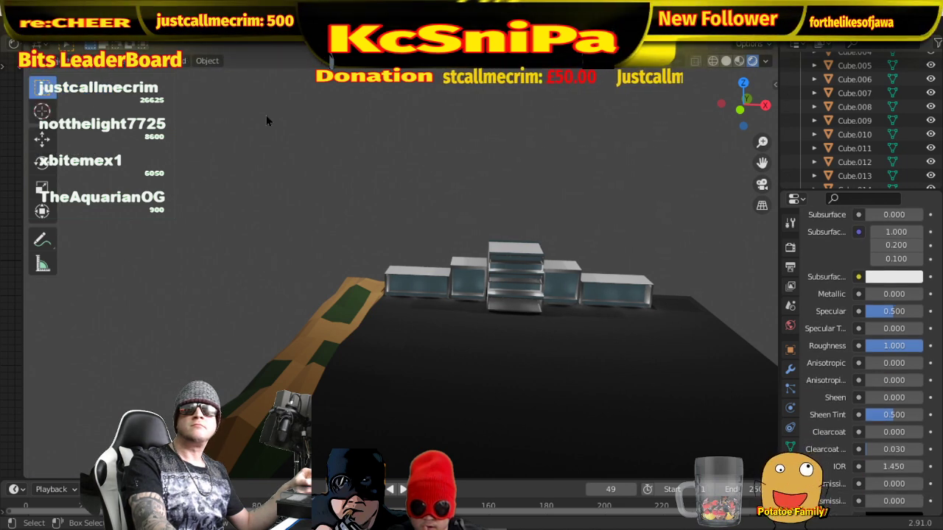
- Add a UV sphere and move it above the terrain, left of the buildings
left_click(186, 61)
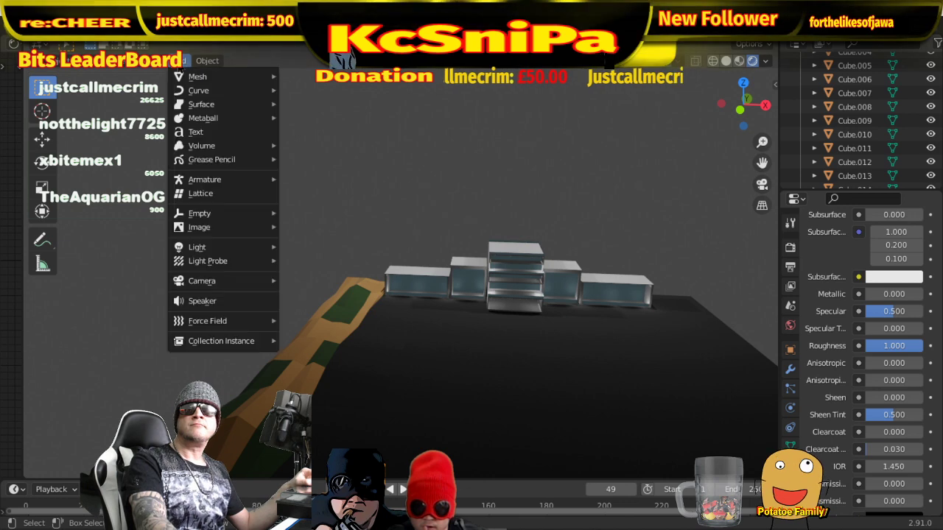
mouse_move(213, 77)
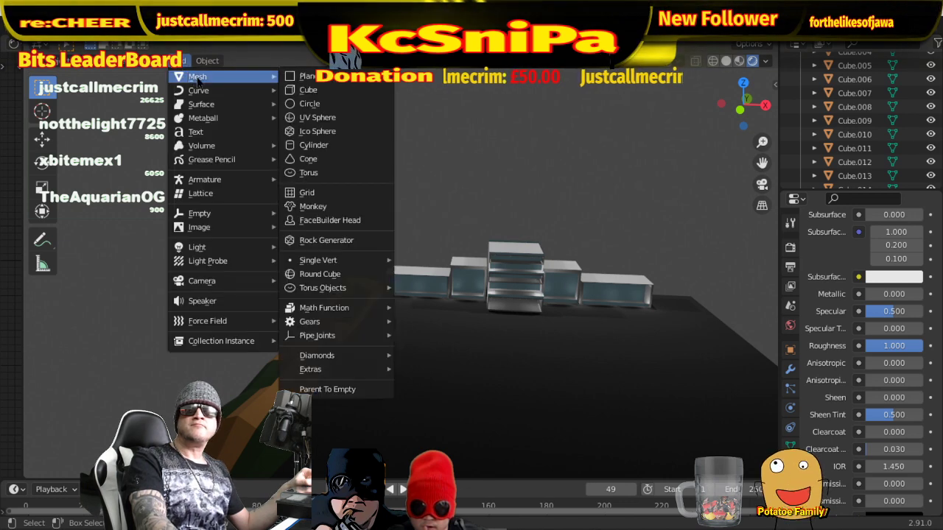
left_click(332, 117)
key("g")
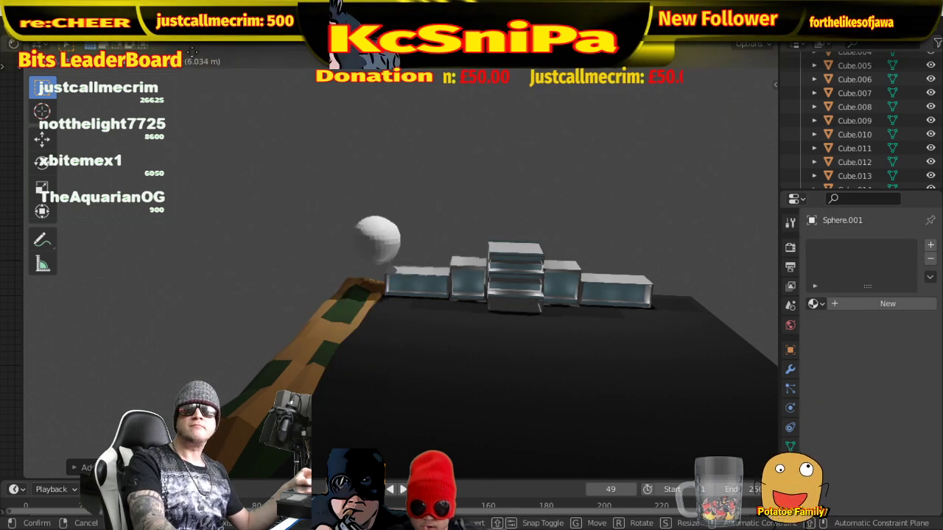
left_click(396, 203)
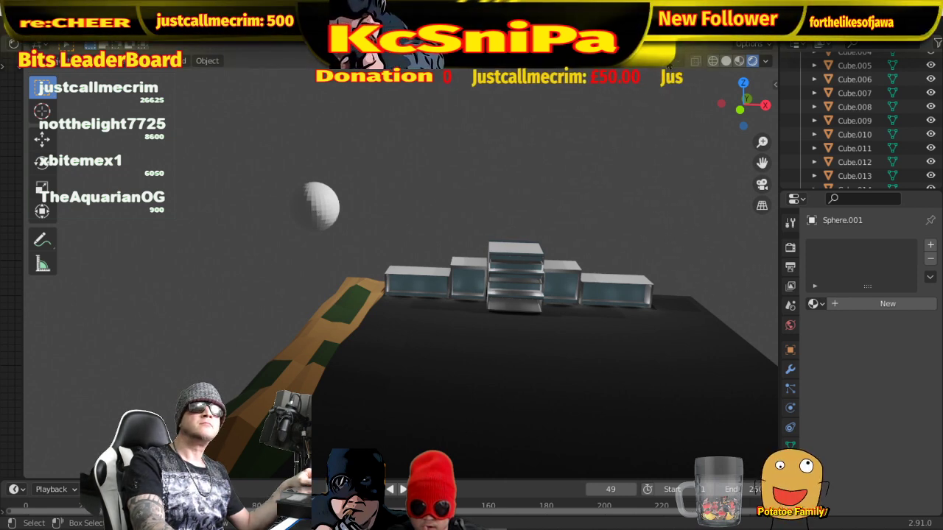
- Switch to solid shading and scale the sphere down to a small size
left_click(319, 206)
key("z")
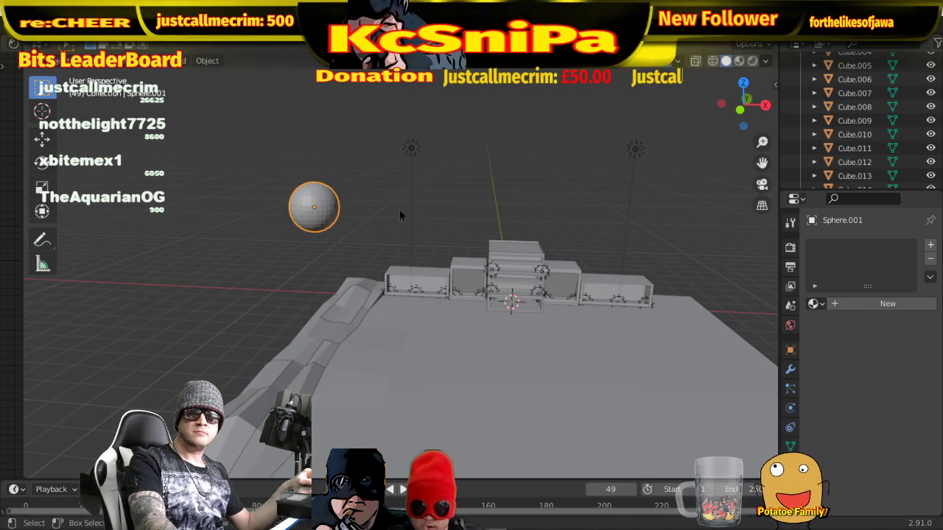
key("s")
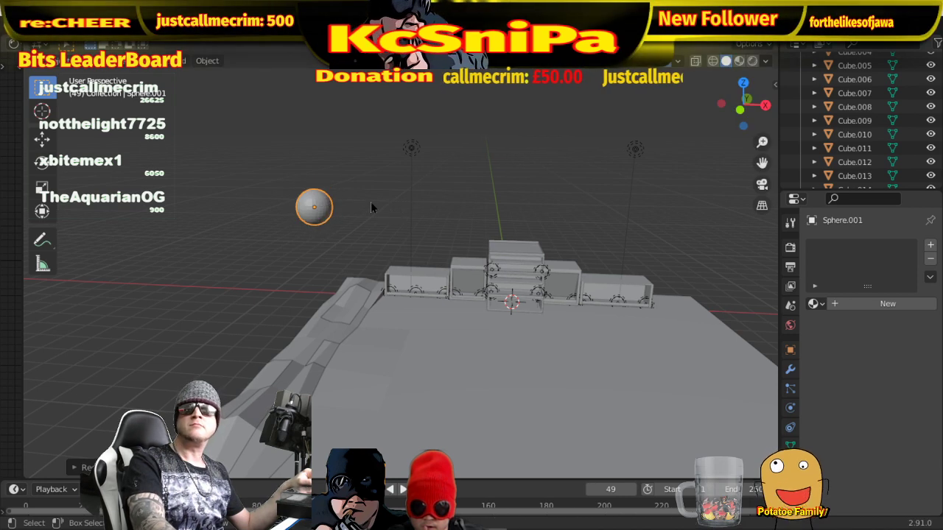
left_click(370, 201)
left_click(181, 60)
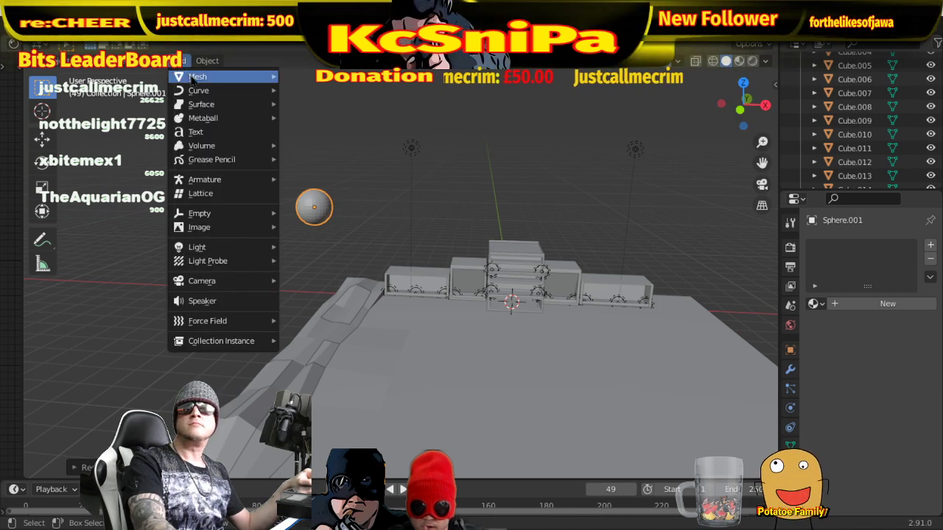
- Add a cone and drop it just beneath the sphere
mouse_move(221, 76)
left_click(337, 159)
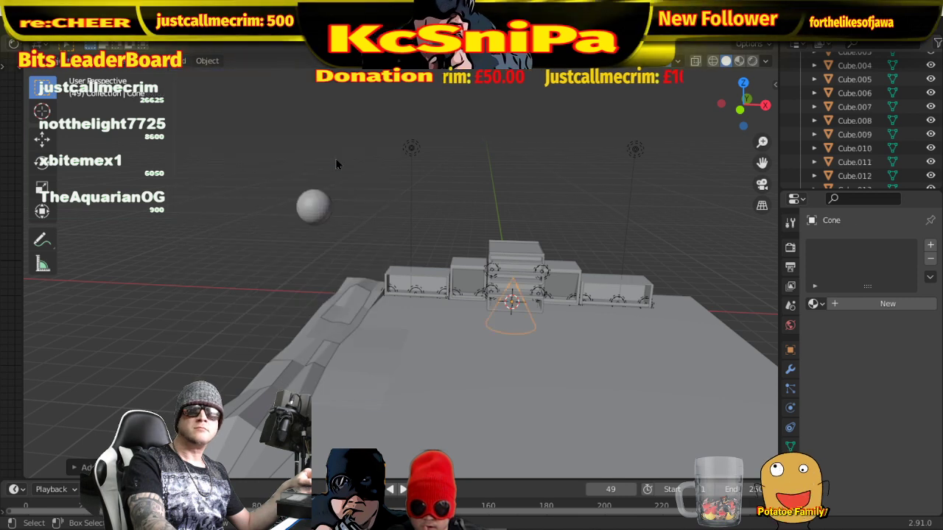
key("g")
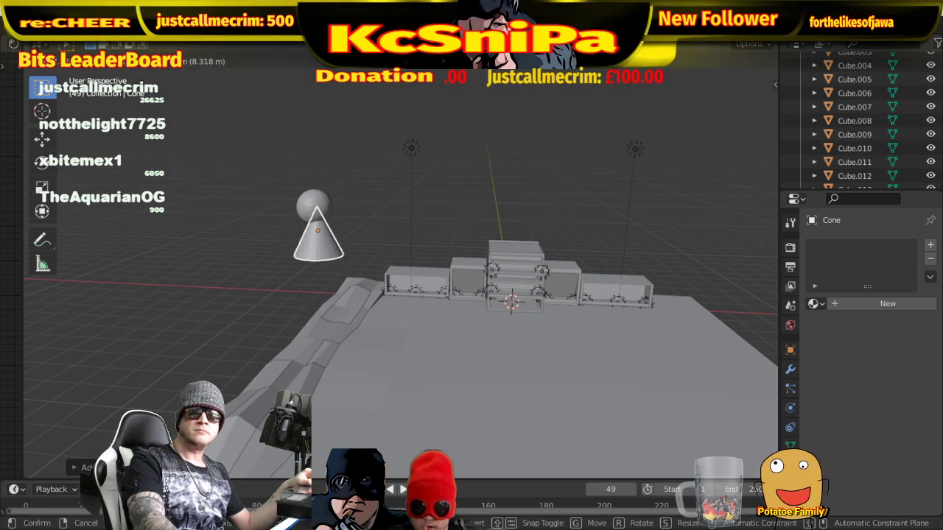
key("Return")
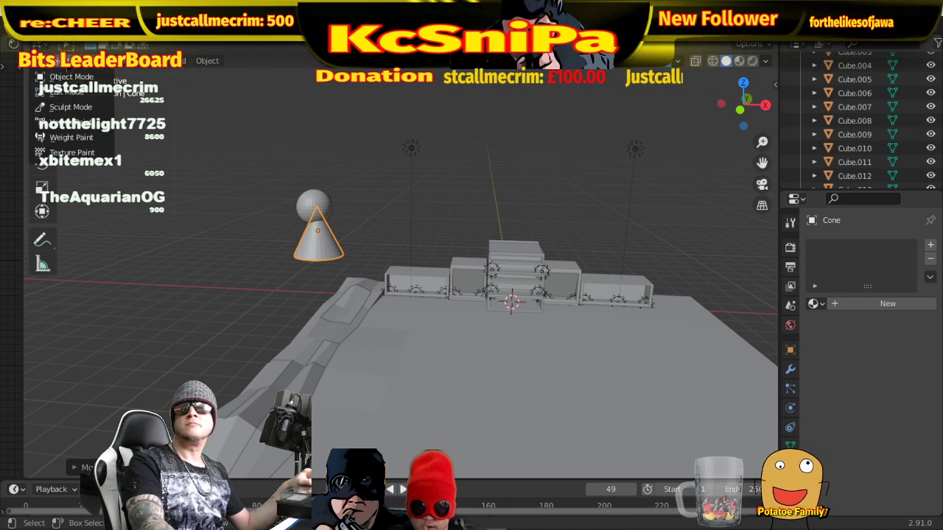
- In the cone's Edit Mode, deselect all and narrow the cone
key("Tab")
middle_click_drag(307, 221, 206, 81)
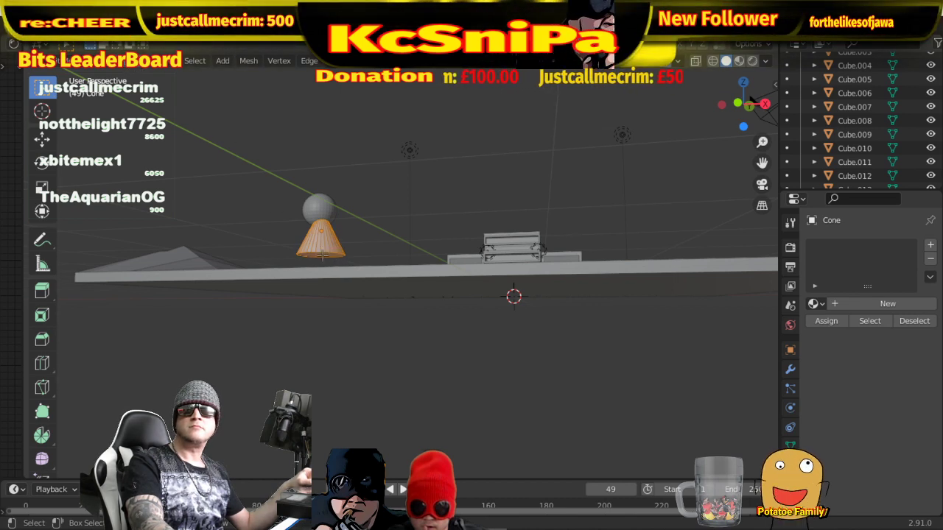
key("alt+a")
middle_click_drag(372, 257, 371, 252)
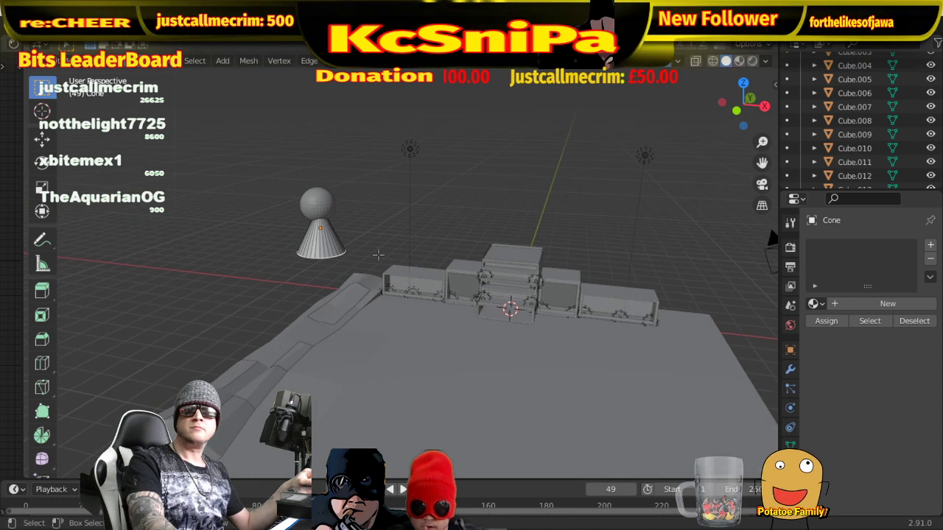
key("g")
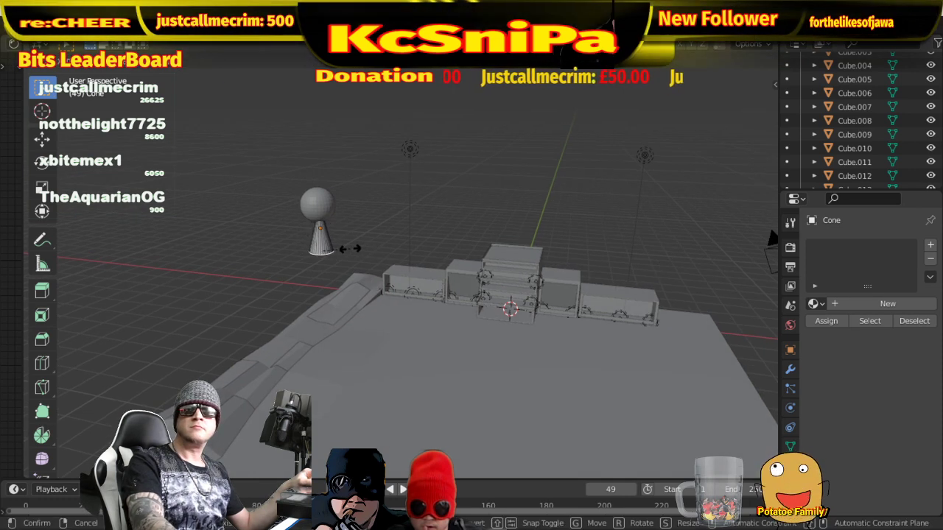
left_click(344, 249)
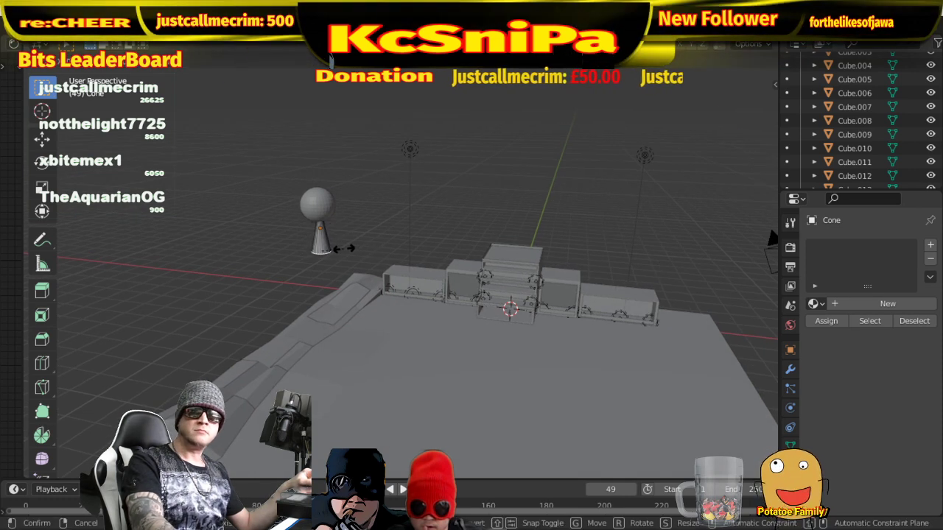
- Scale the cone along Z twice to make it a tall, thin post
key("s")
key("z")
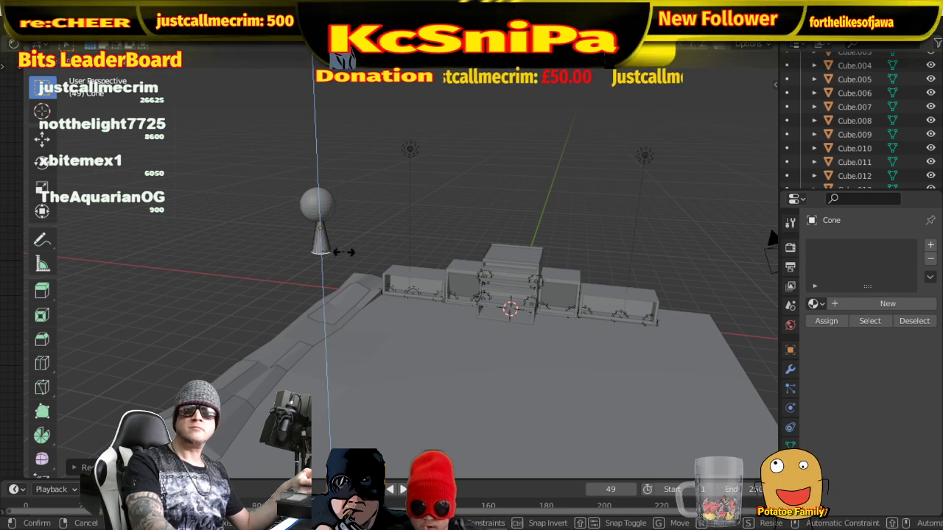
left_click(339, 271)
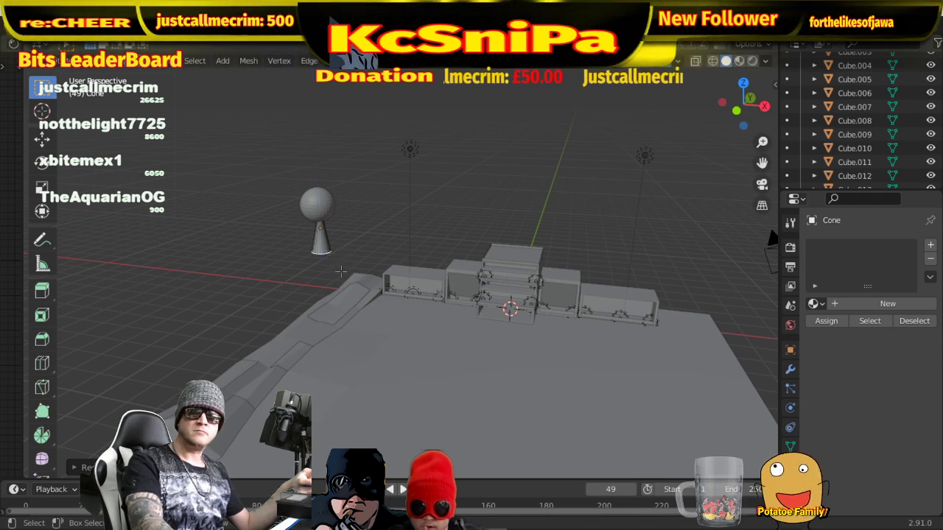
mouse_move(341, 271)
middle_mouse_down()
mouse_move(344, 221)
mouse_move(354, 259)
middle_mouse_up()
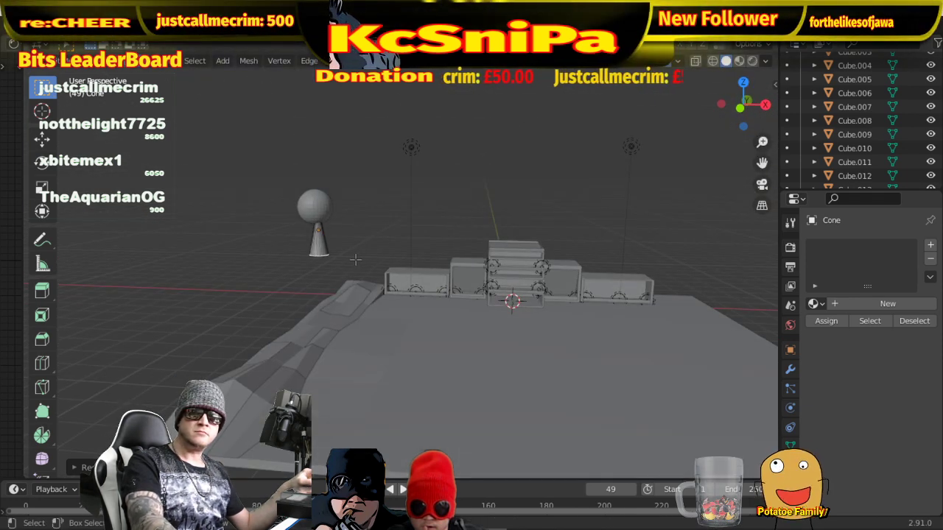
key("s")
key("z")
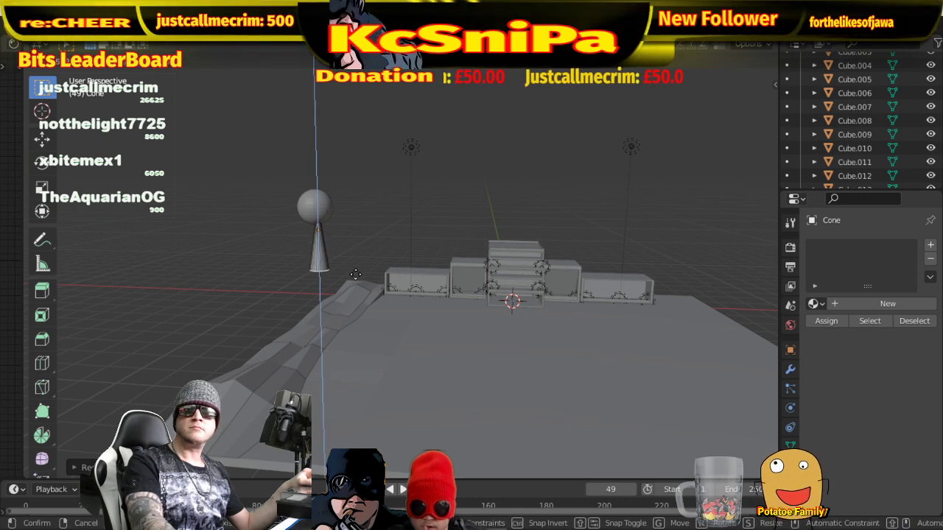
left_click(355, 290)
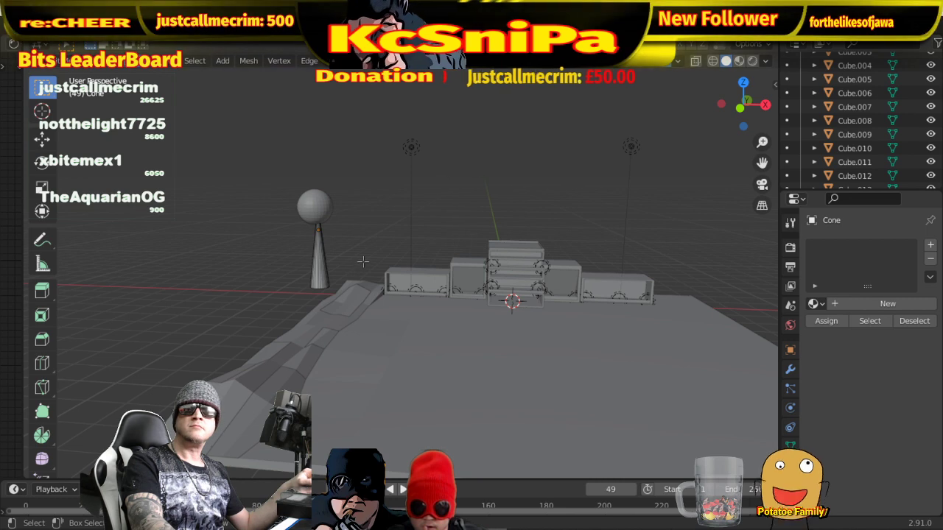
- Back in Object Mode, move the sphere onto the cone's tip, constraining along Y
left_click(101, 65)
left_click(89, 78)
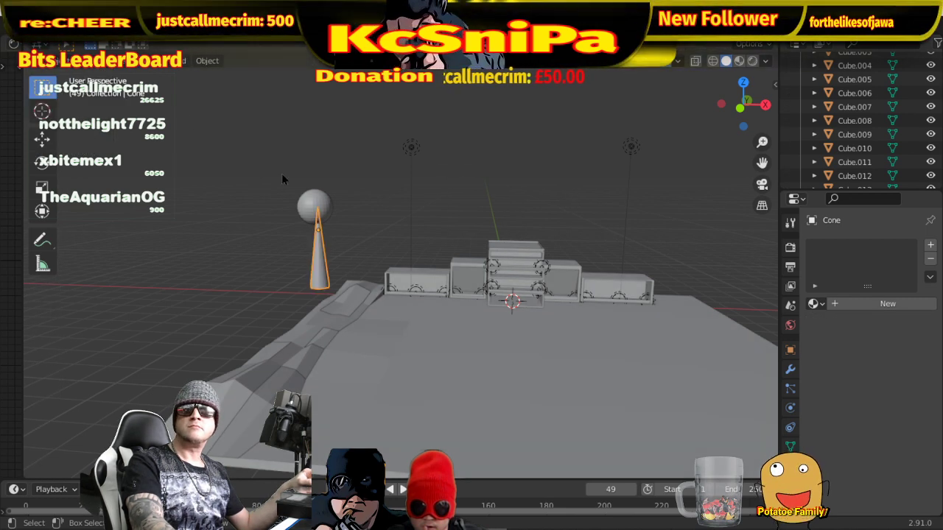
left_click(308, 205)
key("g")
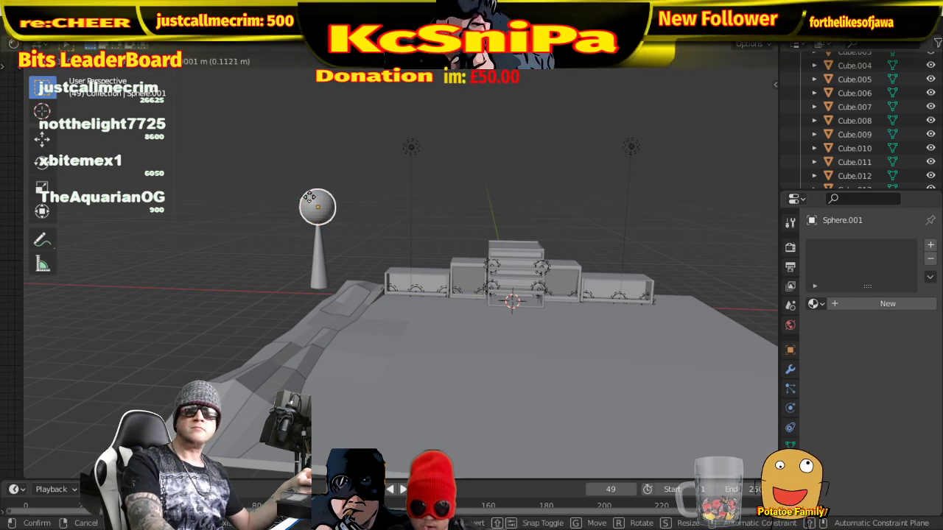
left_click(310, 196)
middle_click_drag(345, 217, 248, 204)
scroll(343, 207, "up", 5)
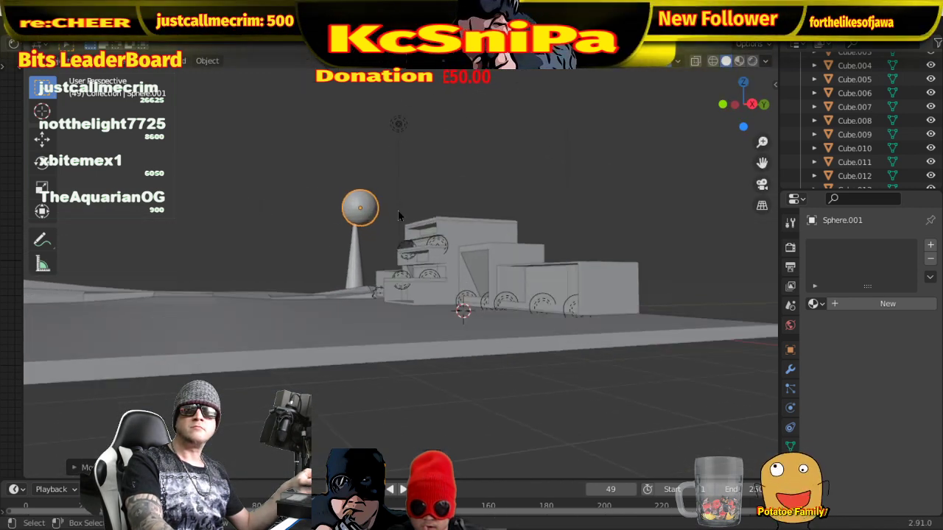
middle_click_drag(368, 214, 370, 237)
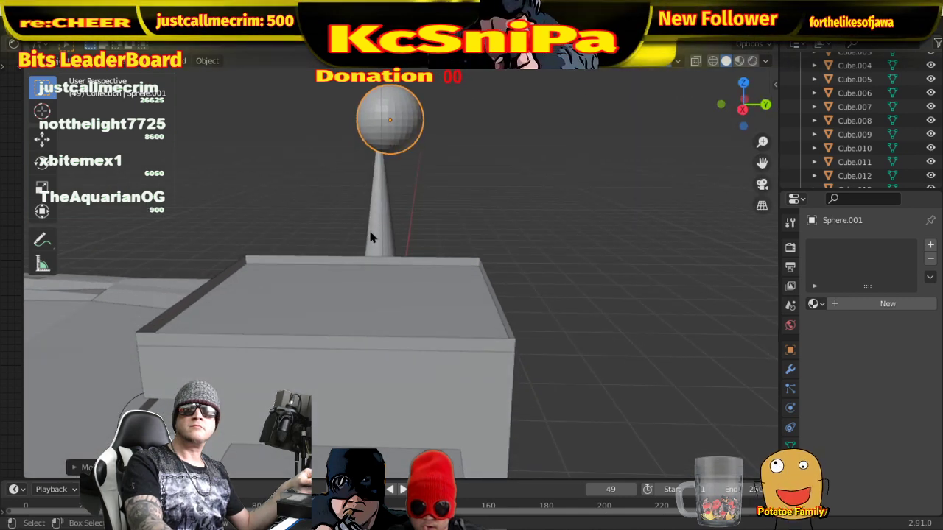
key("g")
key("y")
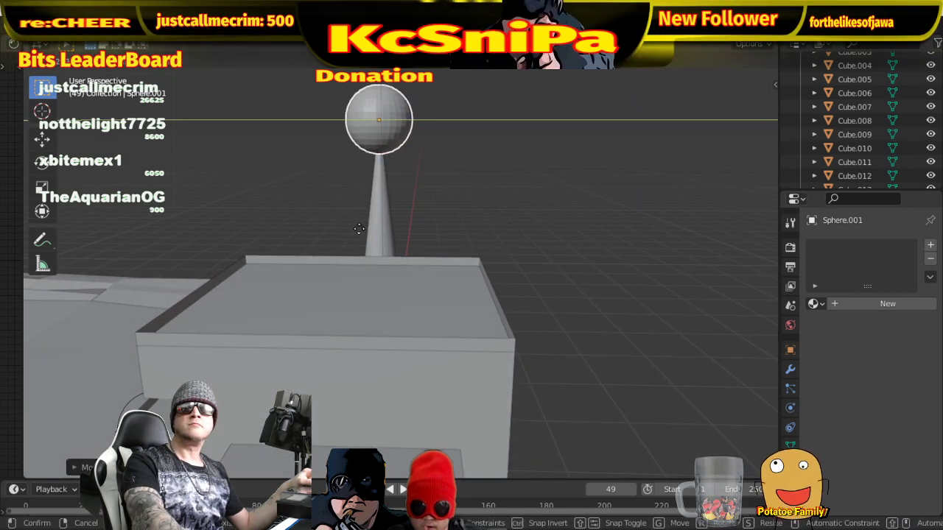
left_click(357, 228)
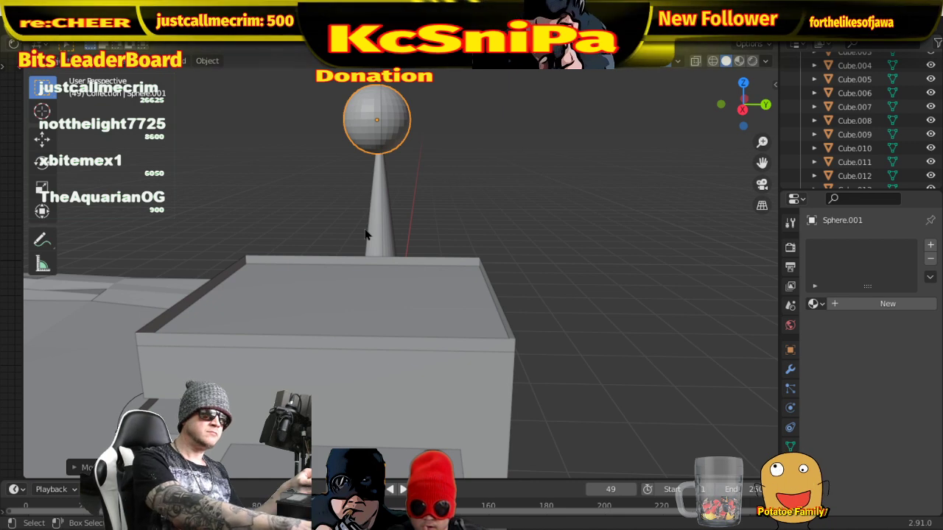
- In Front view, slide the sphere along X onto the cone, then enter its Edit Mode
key("KP_1")
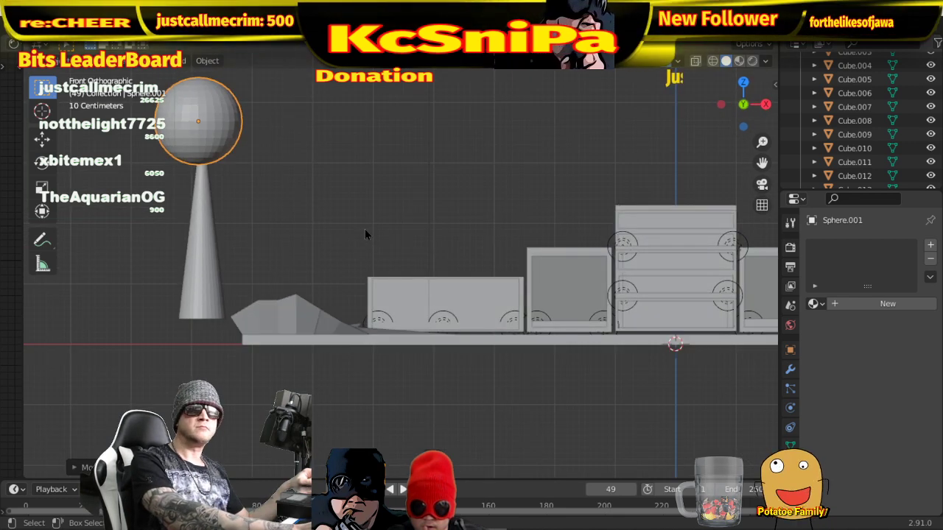
key("g")
key("x")
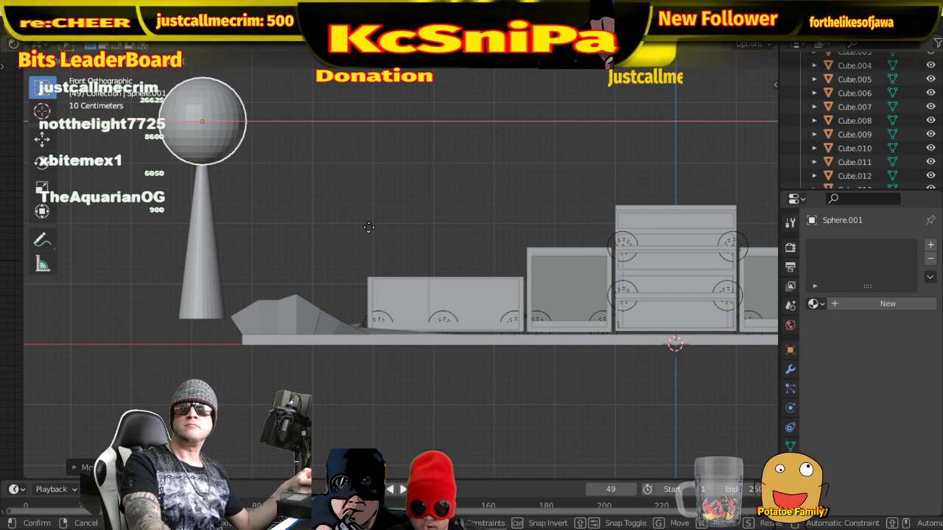
left_click(370, 228)
middle_click_drag(368, 228, 322, 241)
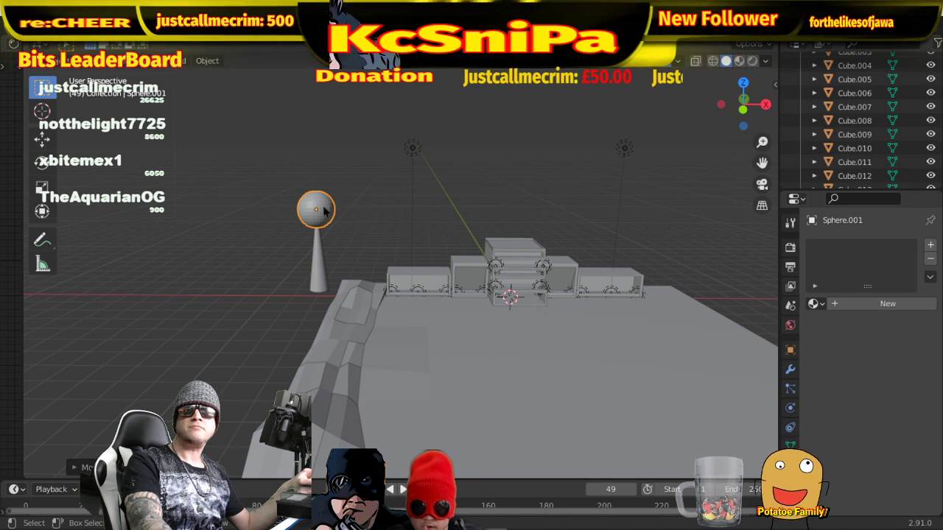
scroll(326, 210, "up", 3)
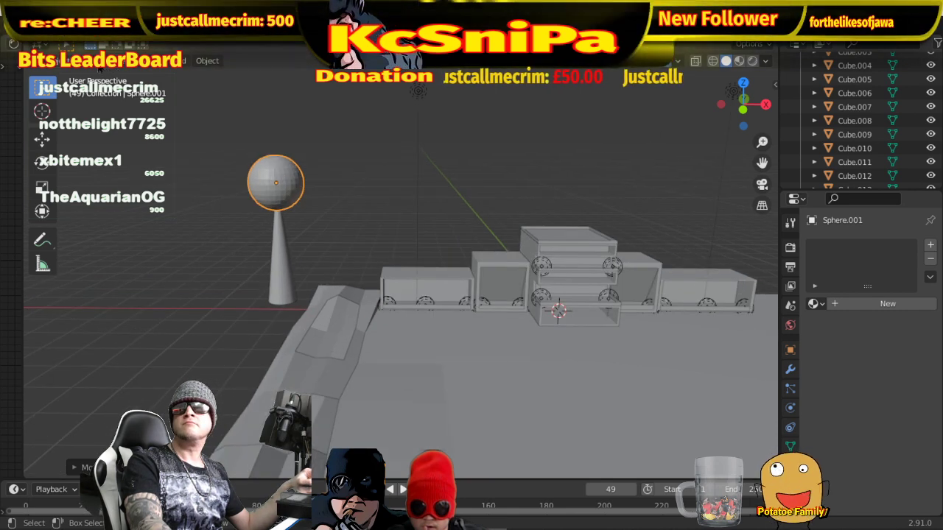
key("Tab")
- Extrude the first two face patches on the sphere outward into bumps
scroll(295, 197, "up", 2)
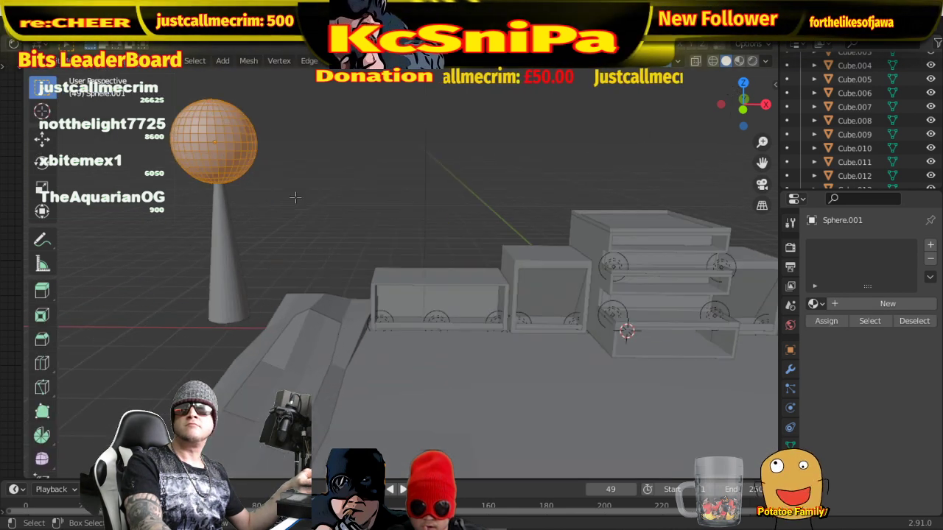
middle_click_drag(294, 197, 330, 201)
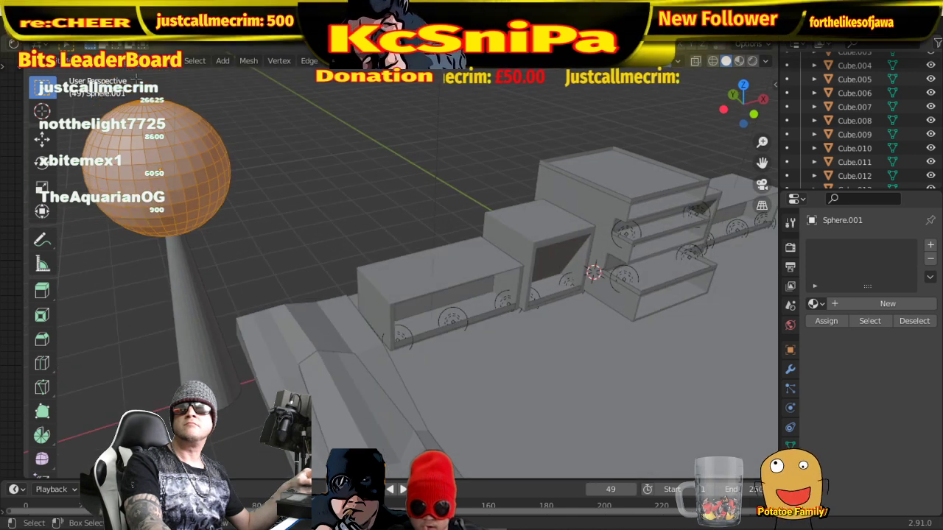
key("a")
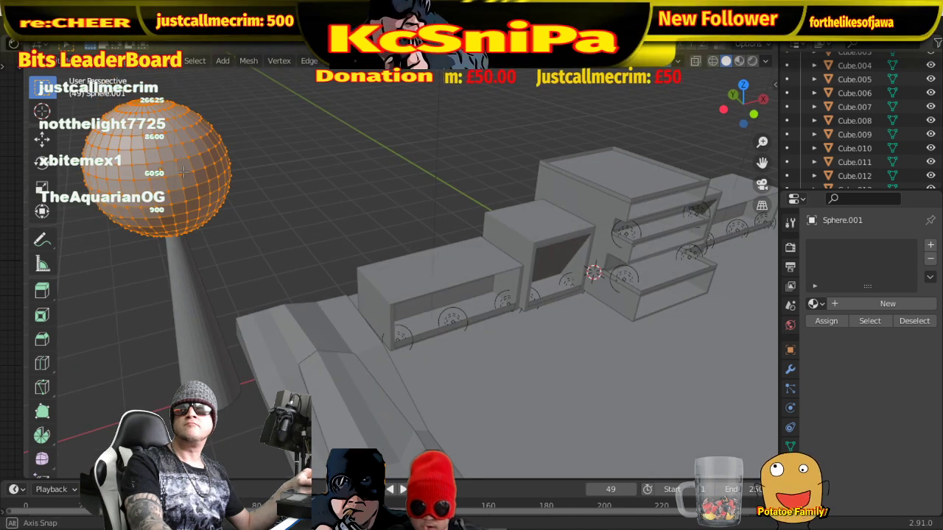
middle_click_drag(183, 172, 254, 195)
left_click_drag(256, 219, 282, 177)
key("e")
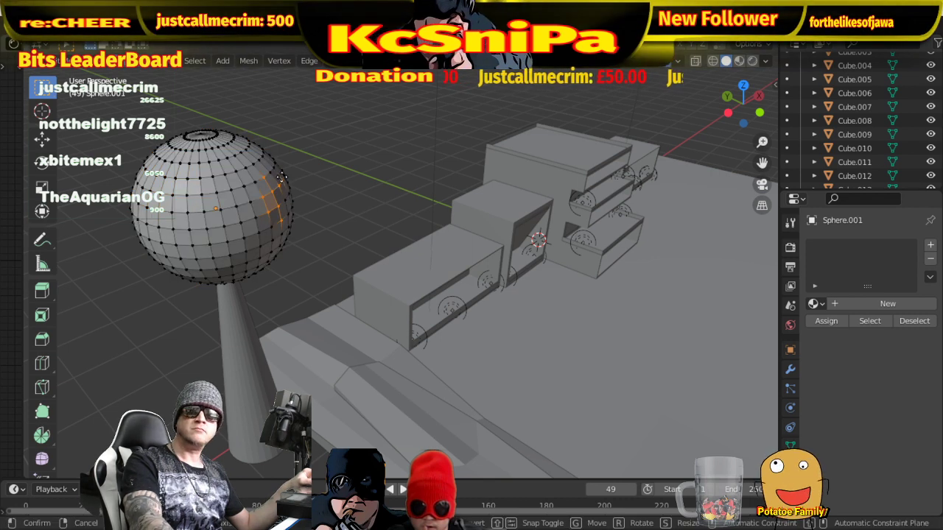
left_click(297, 179)
middle_click_drag(223, 183, 510, 213)
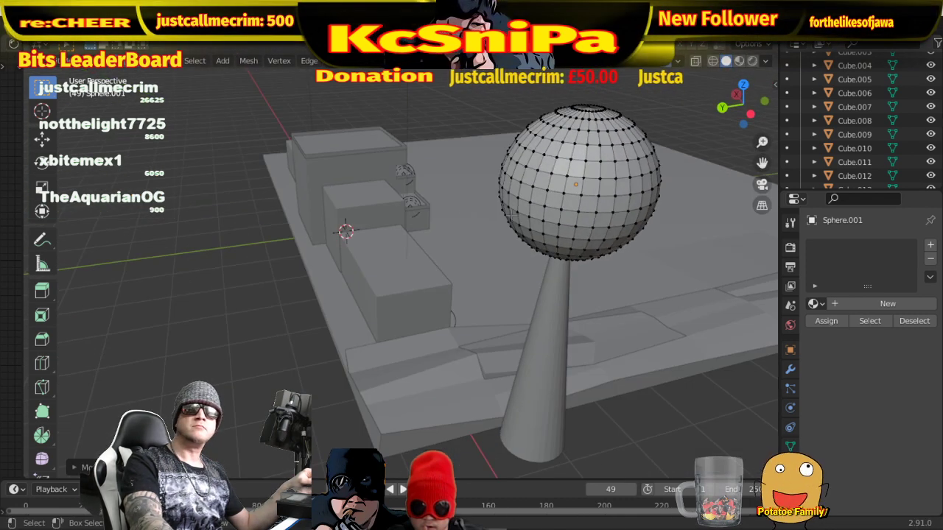
key("e")
left_click(660, 207)
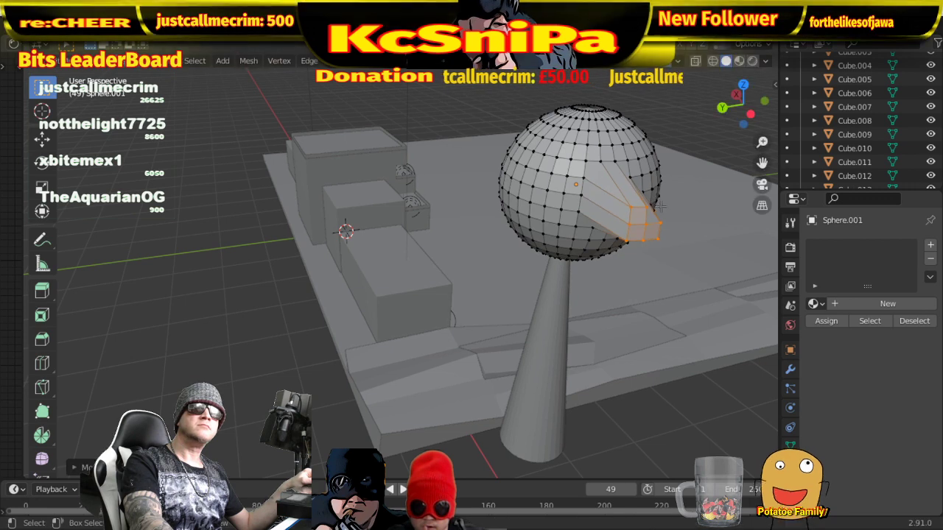
- Extrude three more face patches outward, including ones on the sphere's left edge and top
middle_click_drag(547, 187, 661, 160)
key("e")
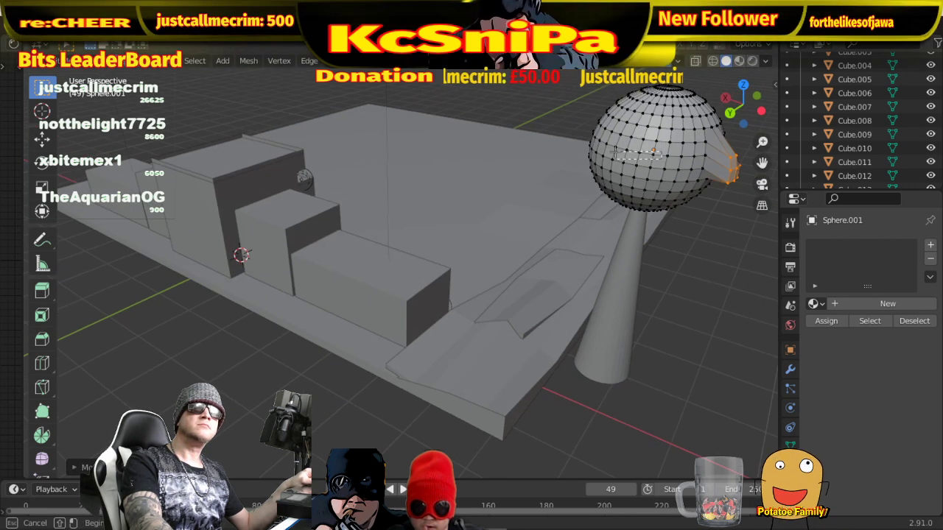
left_click(601, 161)
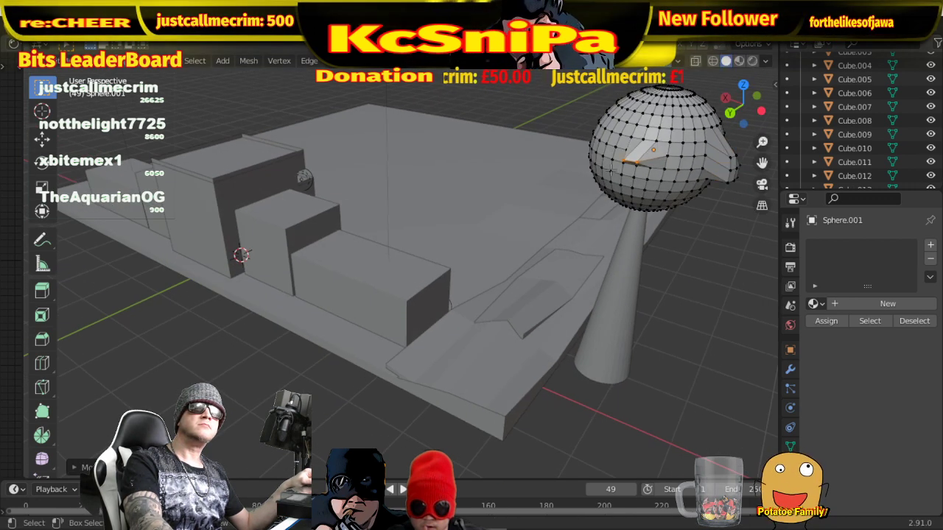
left_click_drag(602, 138, 585, 157)
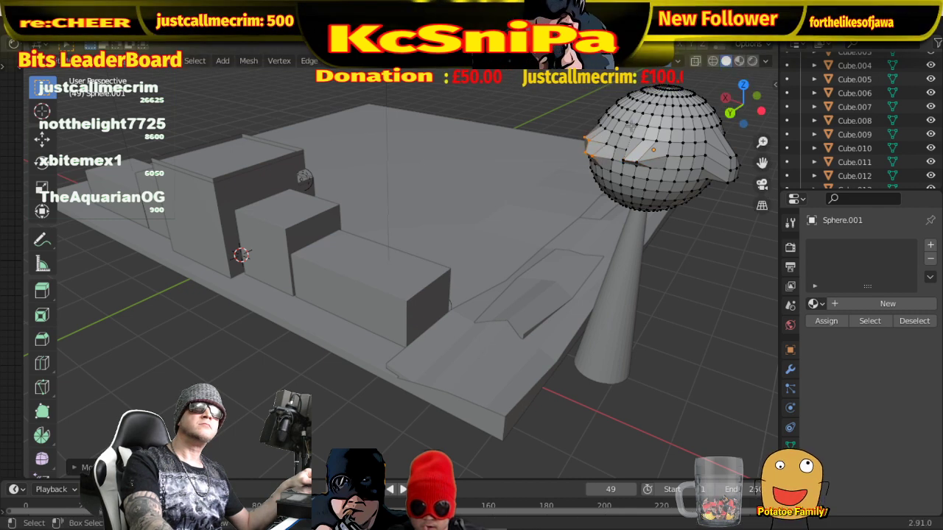
key("e")
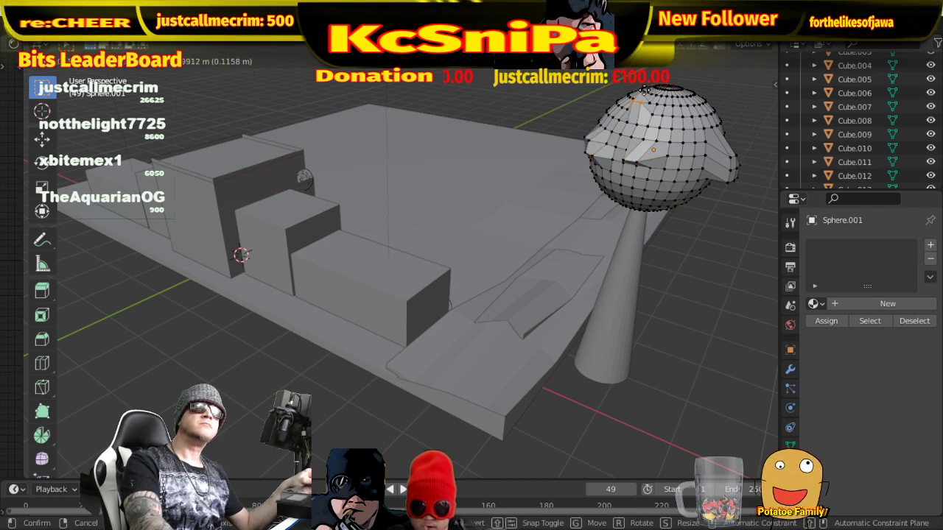
left_click(651, 98)
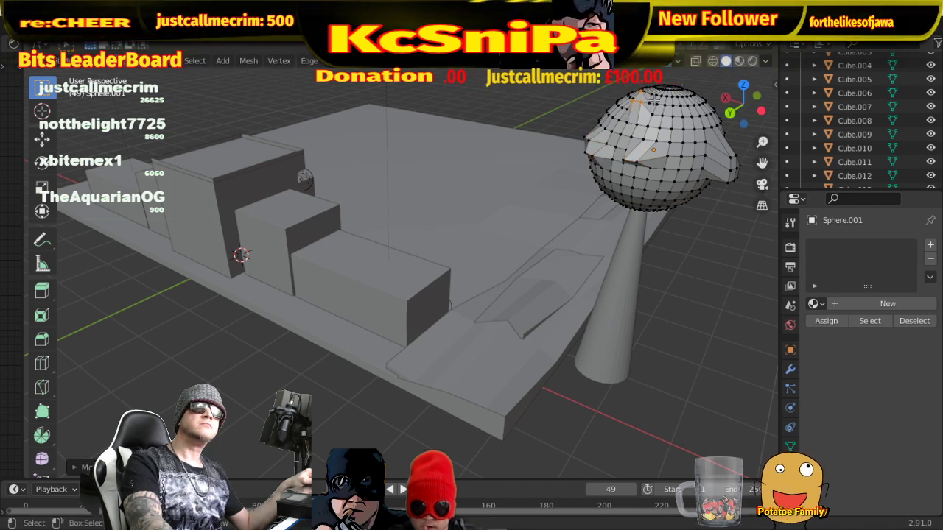
left_click_drag(702, 91, 683, 115)
key("e")
left_click(708, 81)
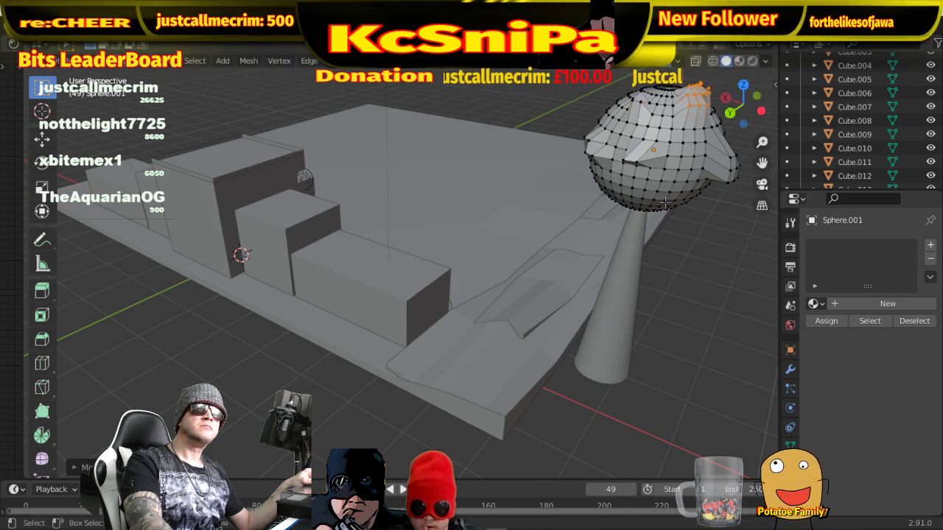
- Move vertex patches on the sphere's lower left and top outward with G
left_click_drag(689, 197, 698, 207)
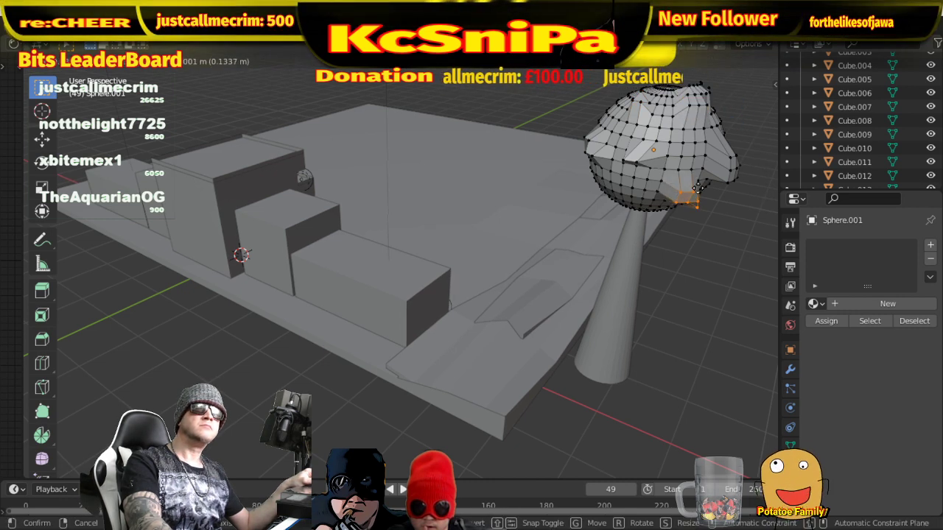
left_click_drag(608, 175, 634, 193)
key("g")
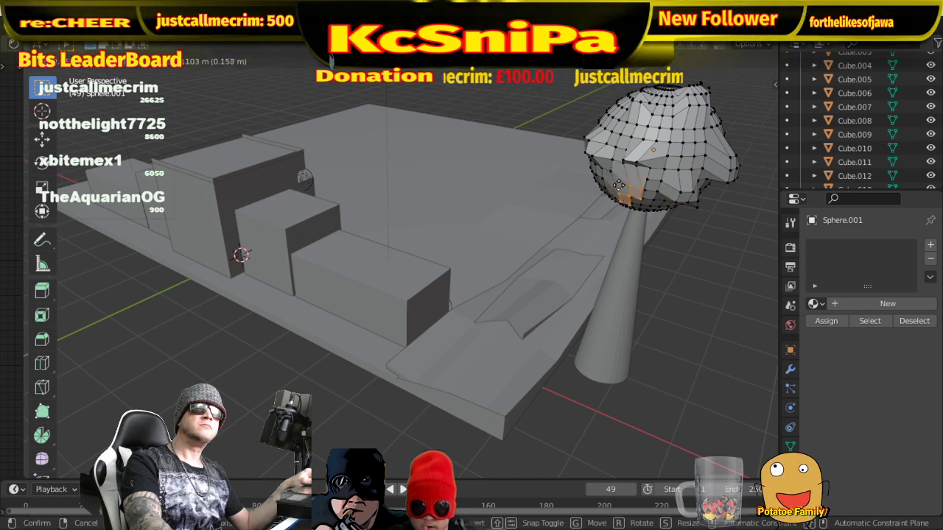
left_click(617, 188)
middle_click_drag(617, 188, 378, 184)
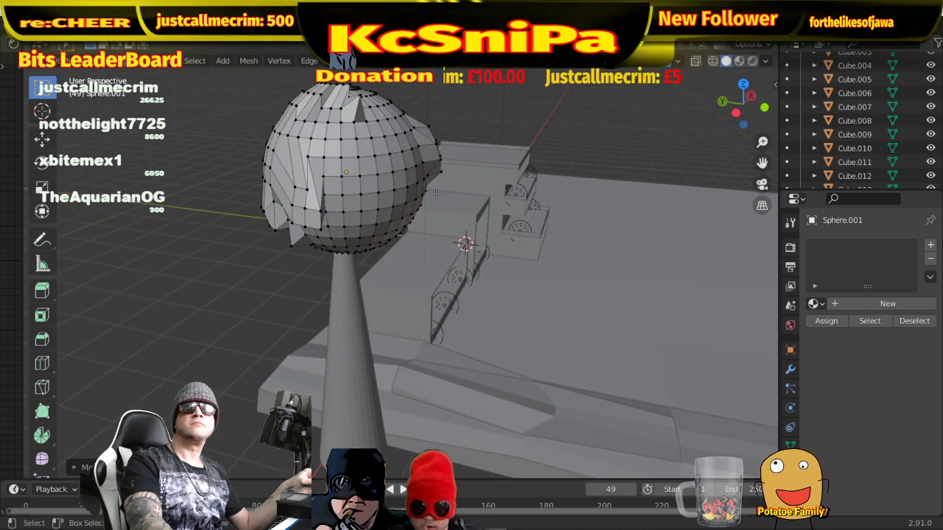
left_click_drag(406, 156, 424, 164)
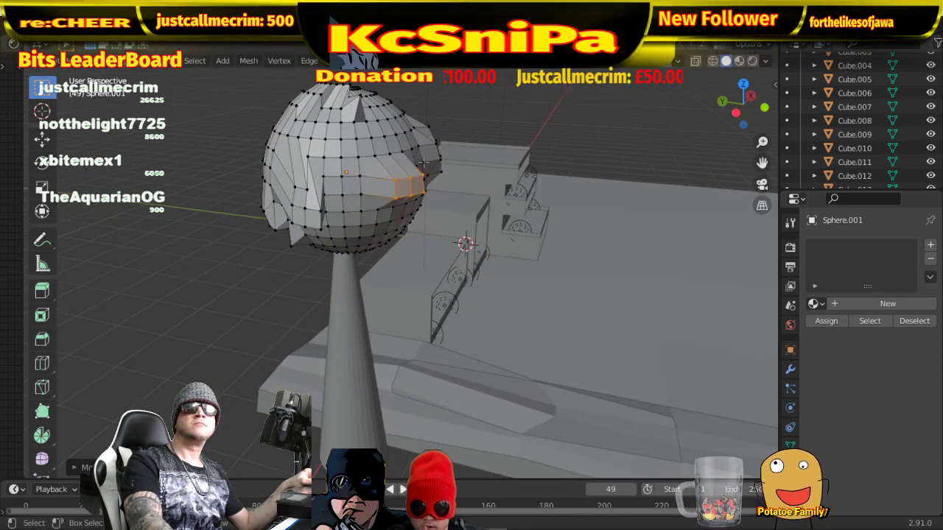
left_click_drag(397, 109, 398, 108)
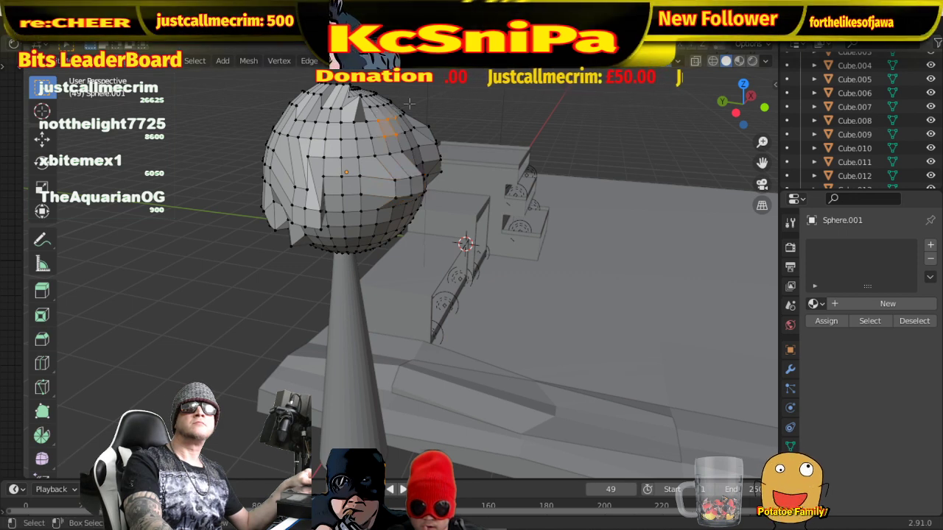
key("g")
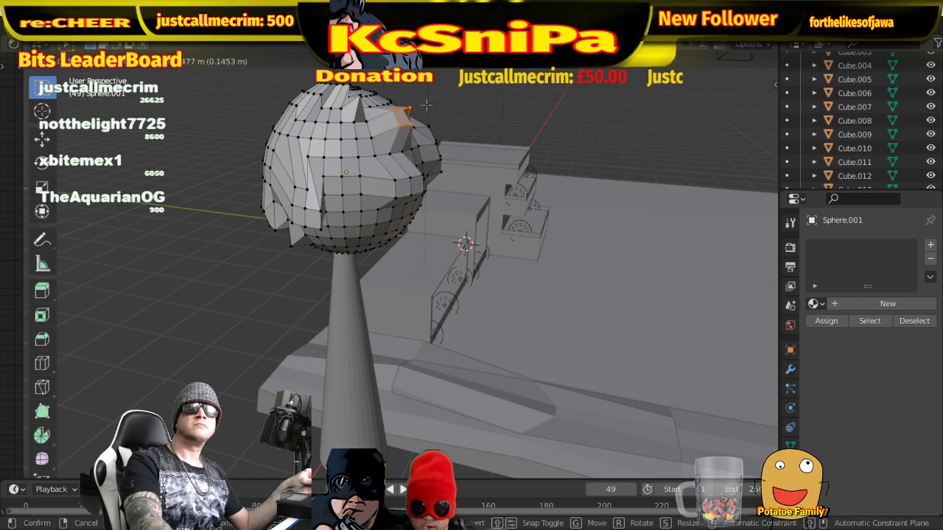
left_click(371, 138)
left_click_drag(333, 155, 359, 140)
middle_click_drag(359, 140, 319, 154)
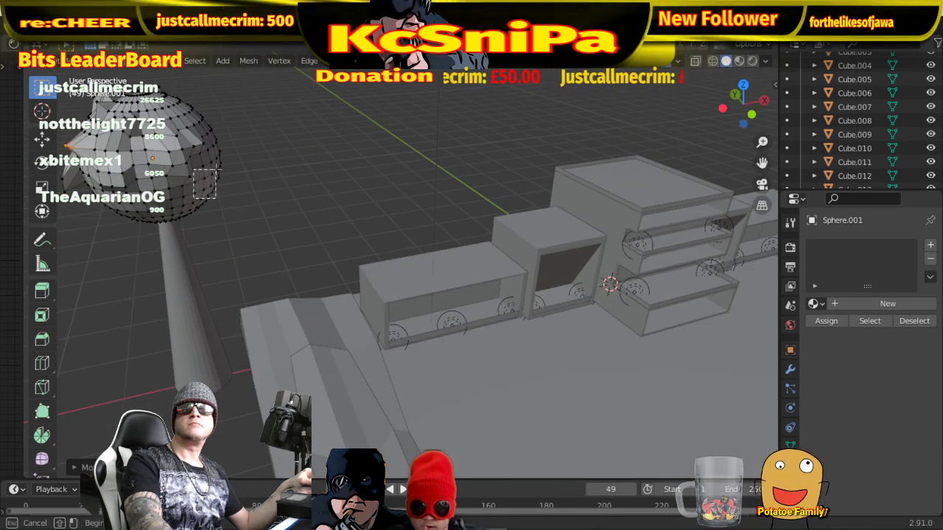
- Shift the sphere's bottom and right-side vertices to roughen the canopy
left_click_drag(216, 171, 218, 173)
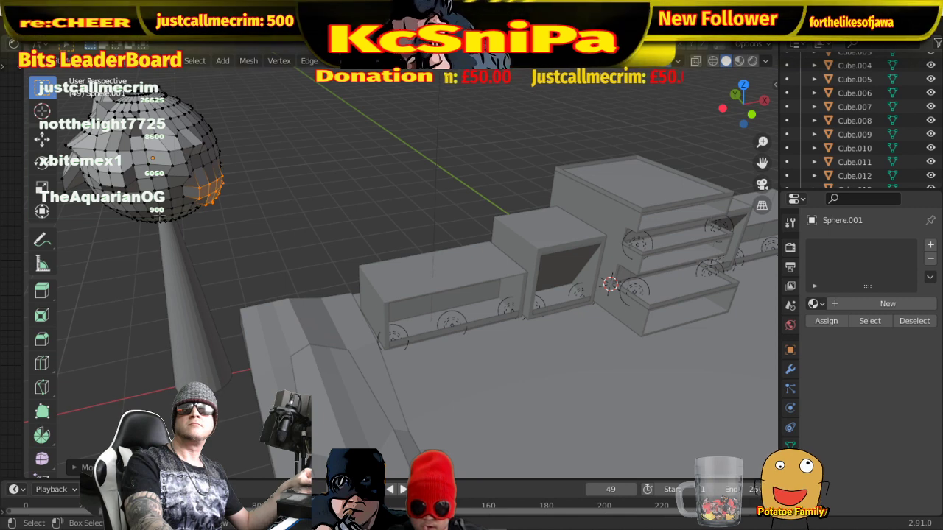
left_click_drag(132, 207, 189, 212)
key("g")
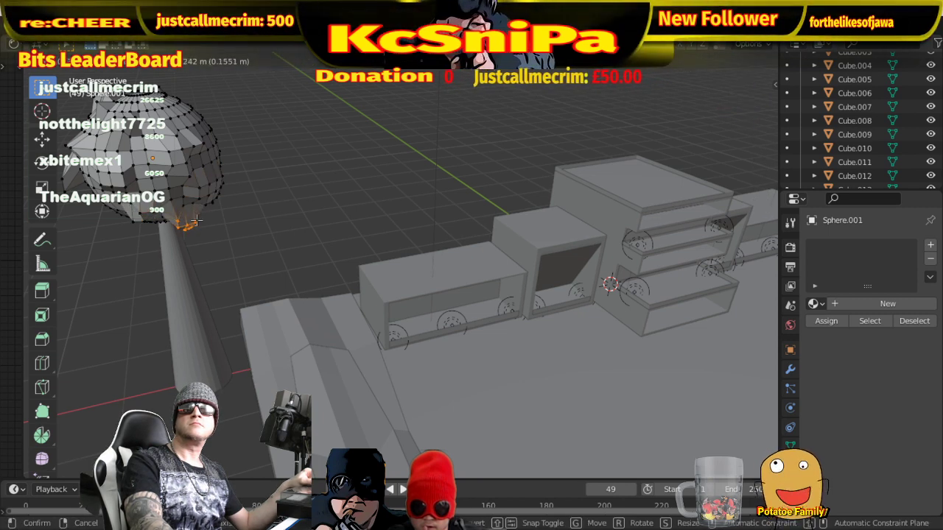
left_click(195, 220)
middle_click_drag(195, 219, 226, 172)
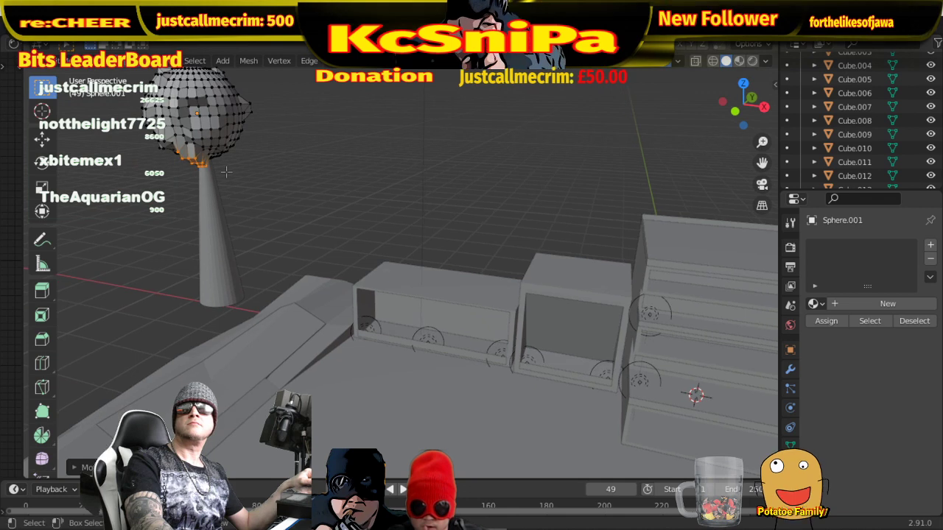
left_click(243, 133)
key("g")
left_click(252, 132)
- Box-select sphere vertex groups and pull the top-ring vertices outward
key("b")
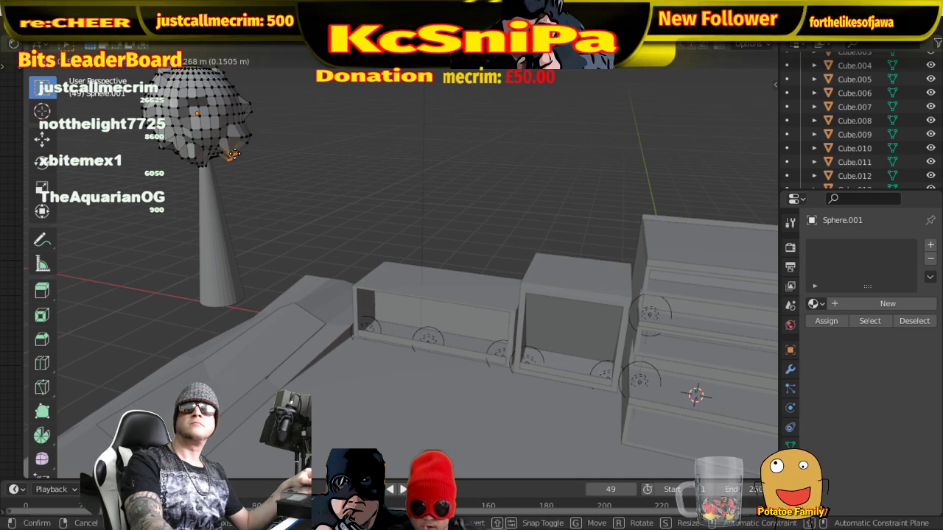
left_click_drag(230, 150, 265, 147)
middle_click_drag(265, 147, 275, 148)
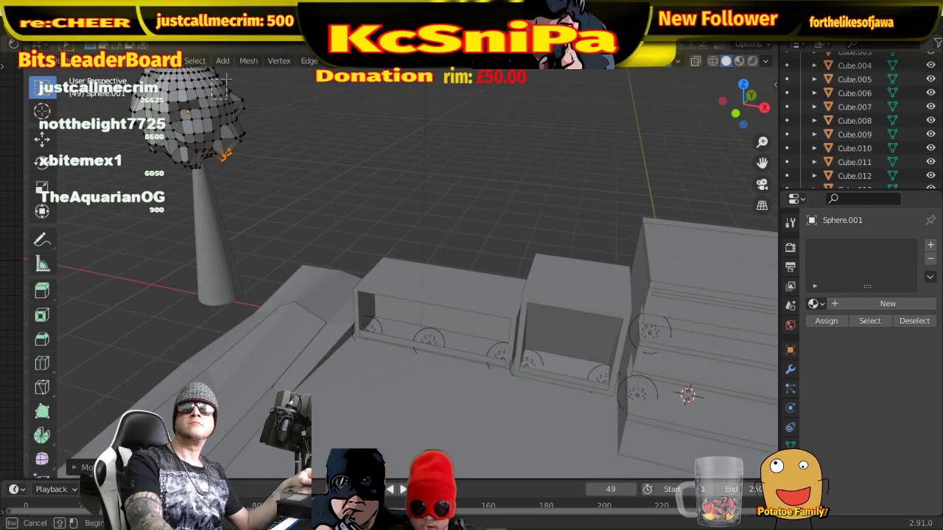
key("g")
left_click(271, 103)
middle_click_drag(271, 103, 226, 178)
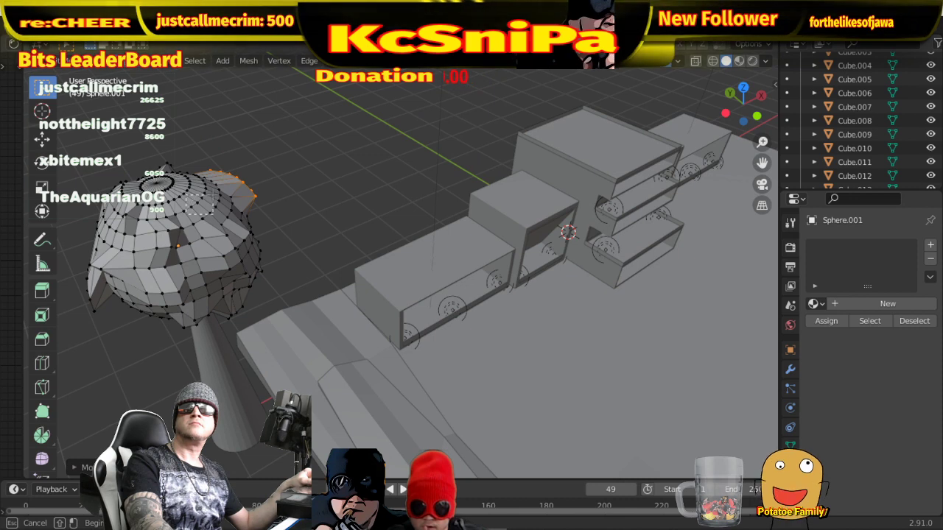
left_click_drag(182, 196, 214, 172)
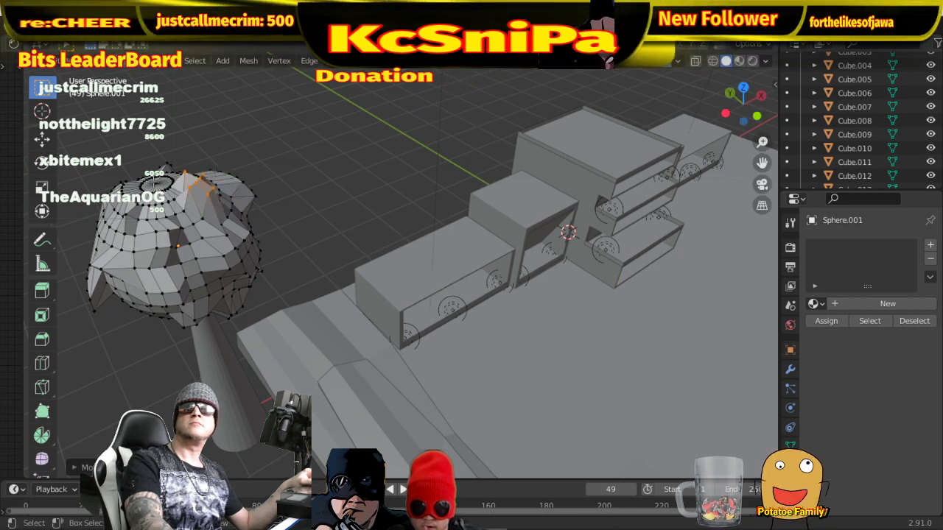
key("b")
left_click_drag(156, 167, 168, 193)
key("g")
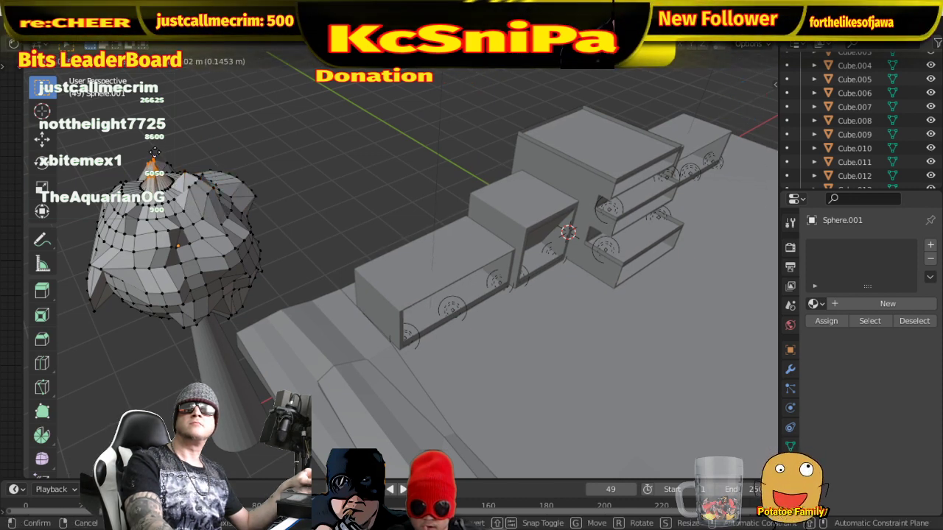
left_click(155, 153)
- Move the selected vertices again from a lower angle, dismissing the vertex context menu
middle_click_drag(227, 224, 676, 77)
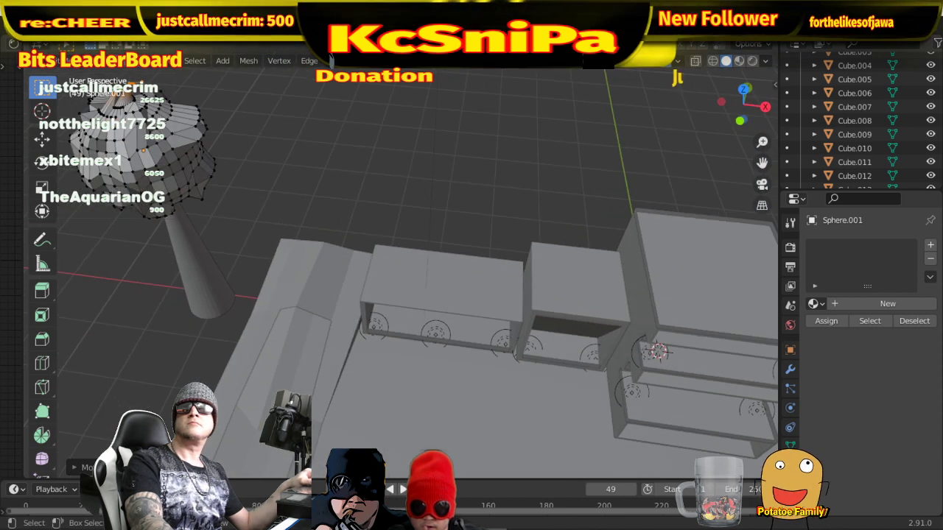
key("g")
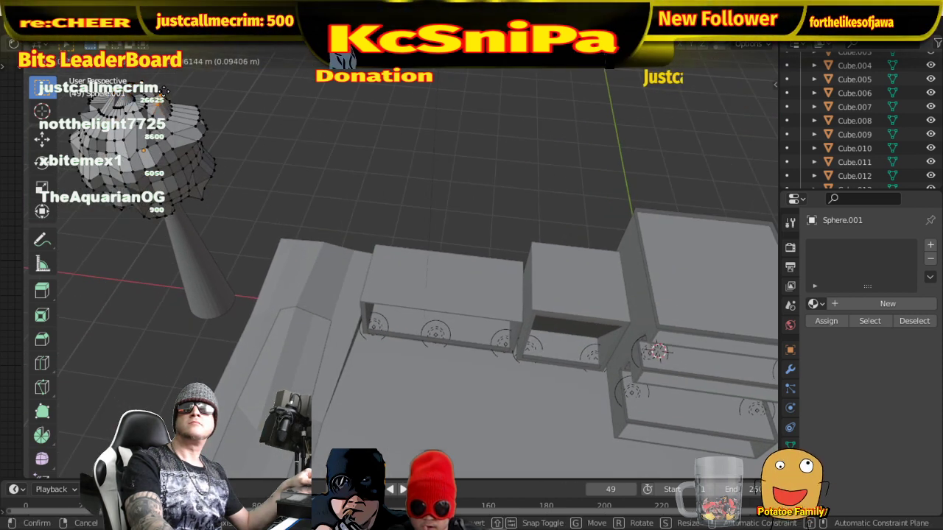
left_click(163, 89)
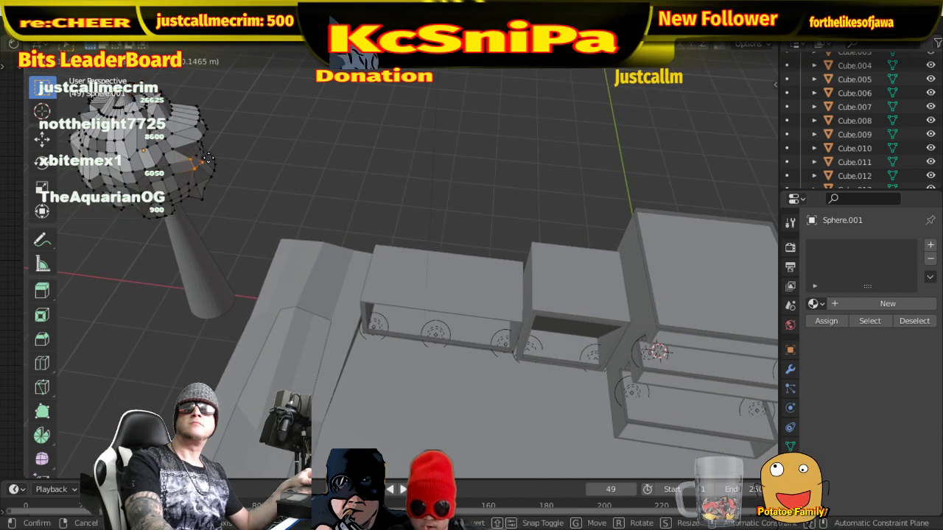
right_click(188, 164)
key("Escape")
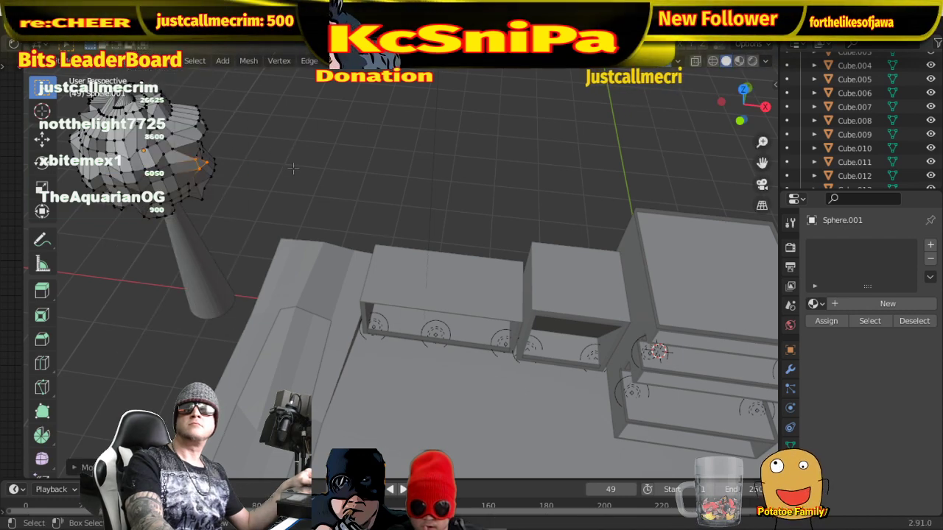
middle_click_drag(287, 168, 257, 237)
key("b")
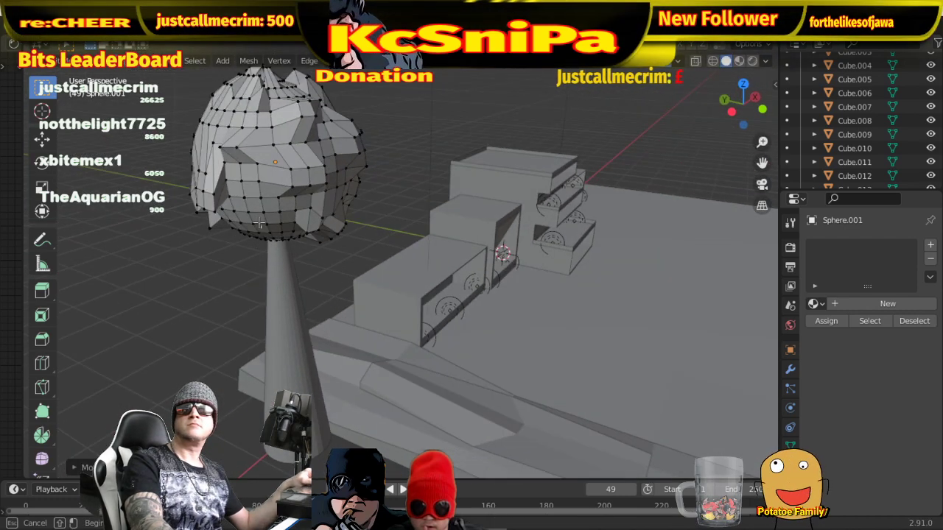
left_click_drag(246, 213, 276, 221)
middle_click_drag(276, 221, 228, 202)
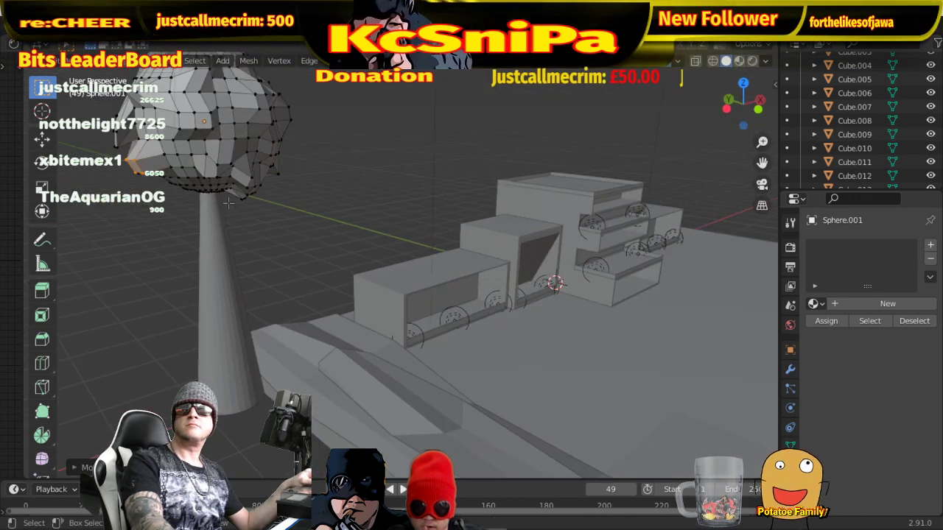
- Pull four individual edge, bottom and lower-left vertices into spikes on the canopy
left_click(185, 181)
key("g")
left_click(190, 195)
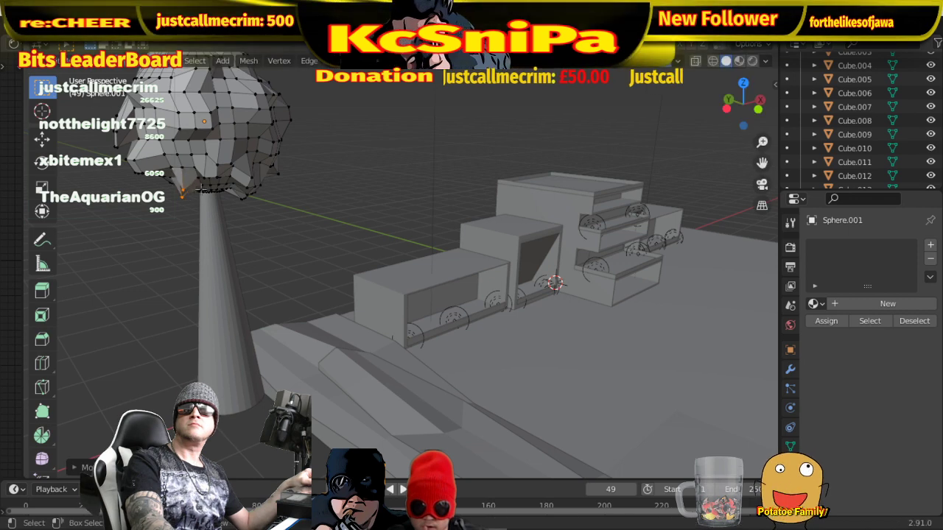
left_click(213, 186)
key("g")
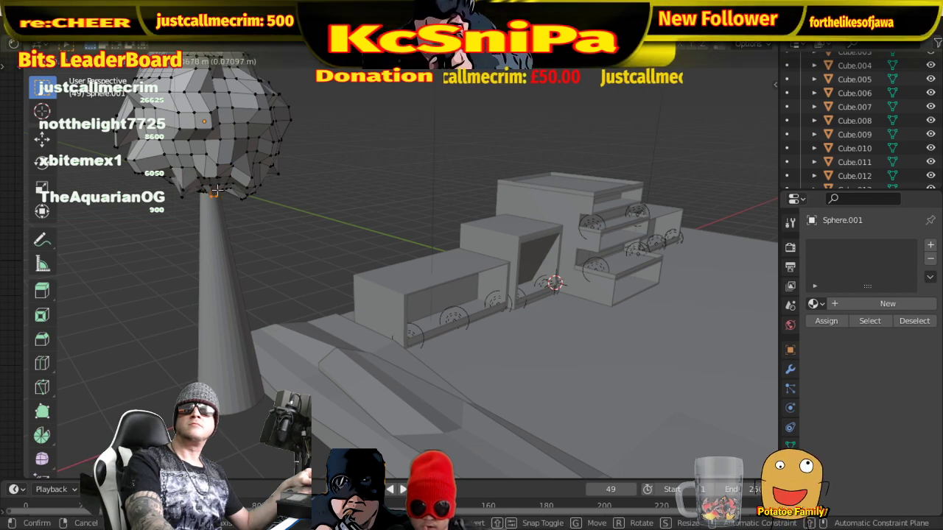
left_click(214, 190)
middle_click_drag(214, 190, 386, 179)
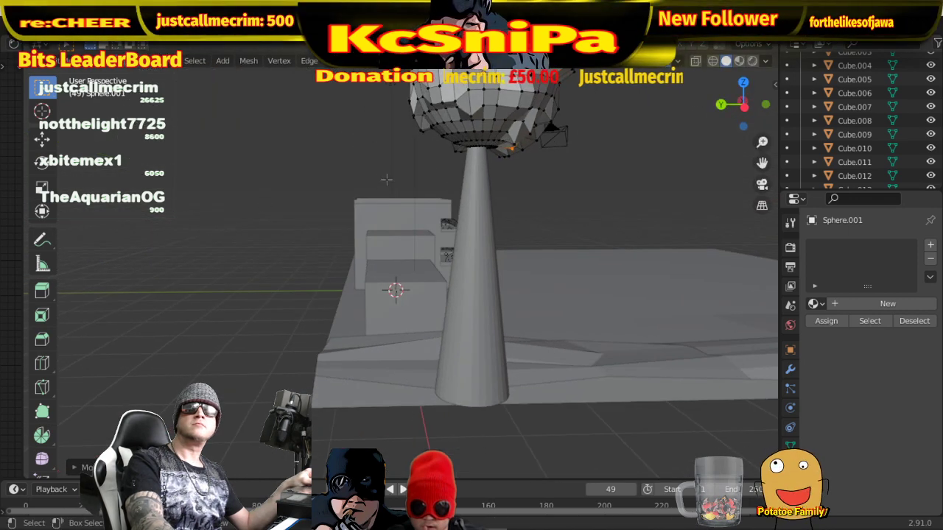
left_click(471, 136)
key("g")
left_click(480, 140)
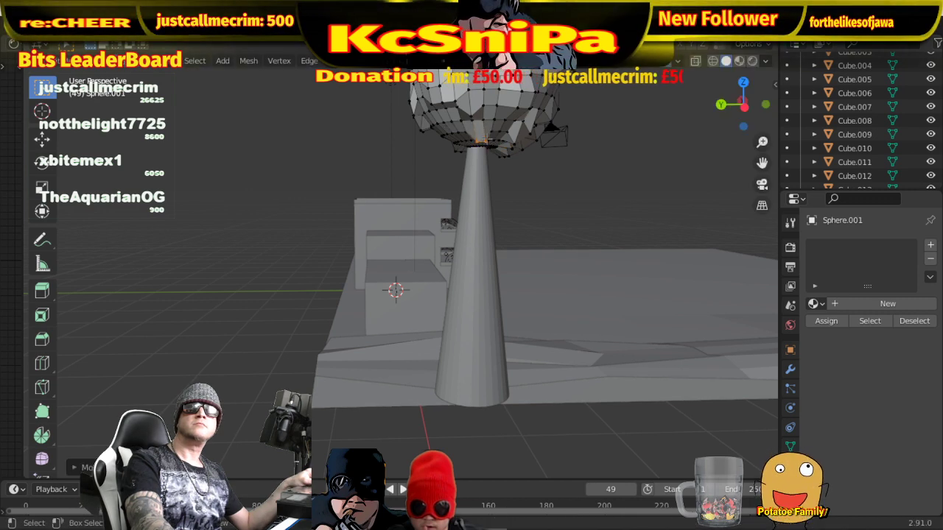
left_click(446, 139)
key("g")
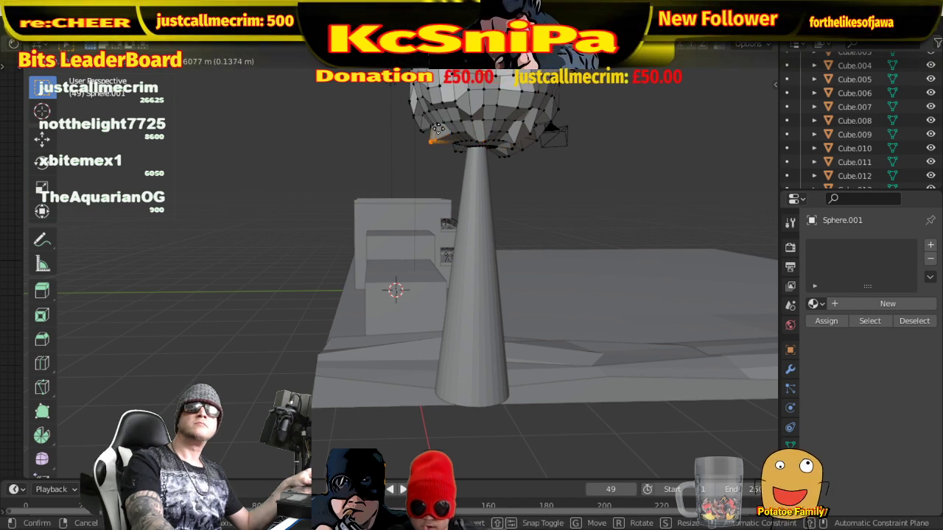
left_click(438, 128)
- Box-select a vertex near the sphere's top and reposition it several times
middle_click_drag(438, 128, 556, 190)
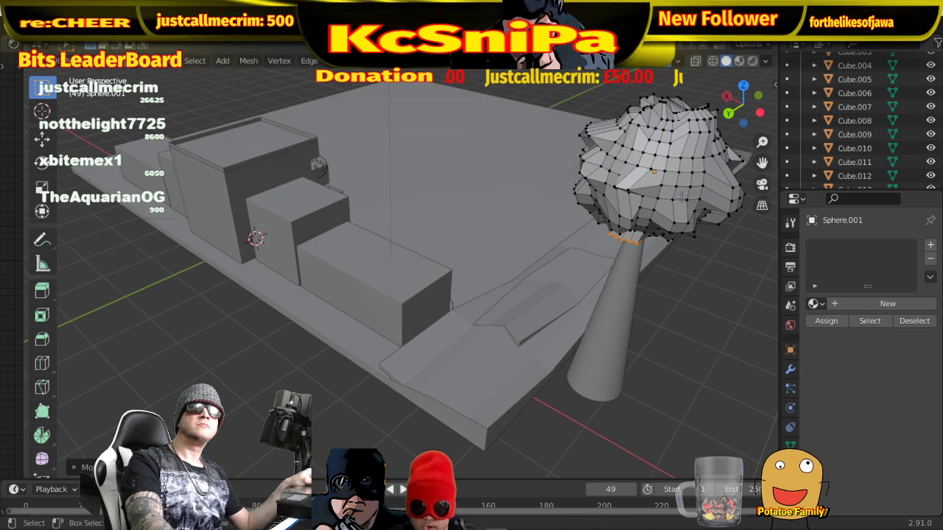
key("b")
left_click_drag(682, 172, 705, 186)
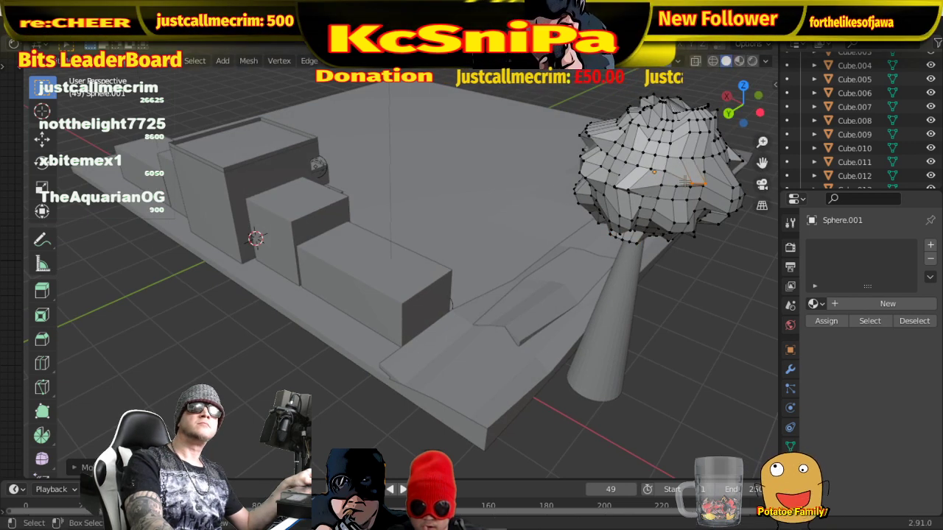
key("b")
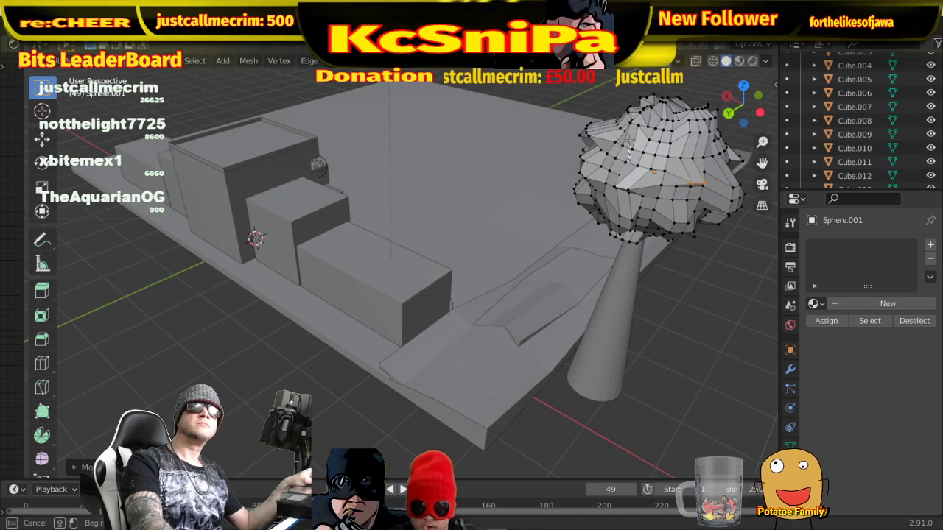
left_click_drag(631, 140, 623, 155)
key("g")
left_click(623, 135)
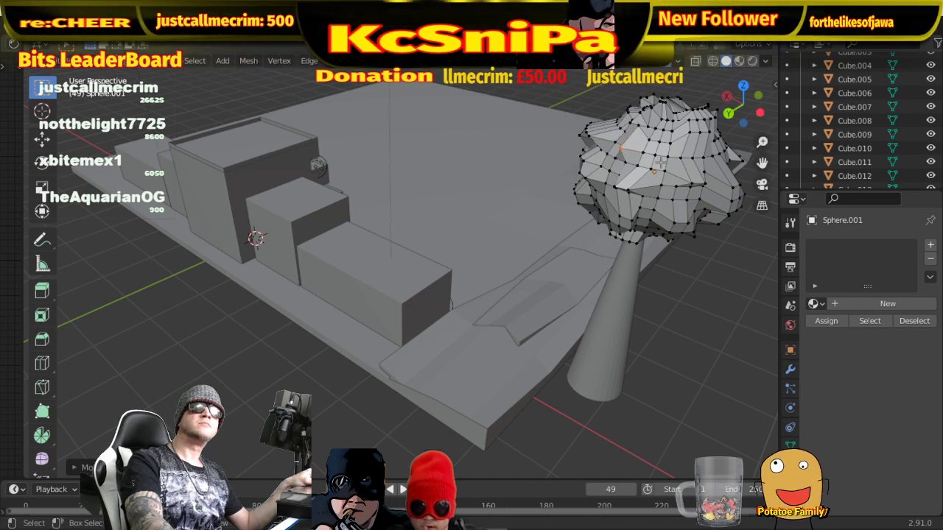
key("g")
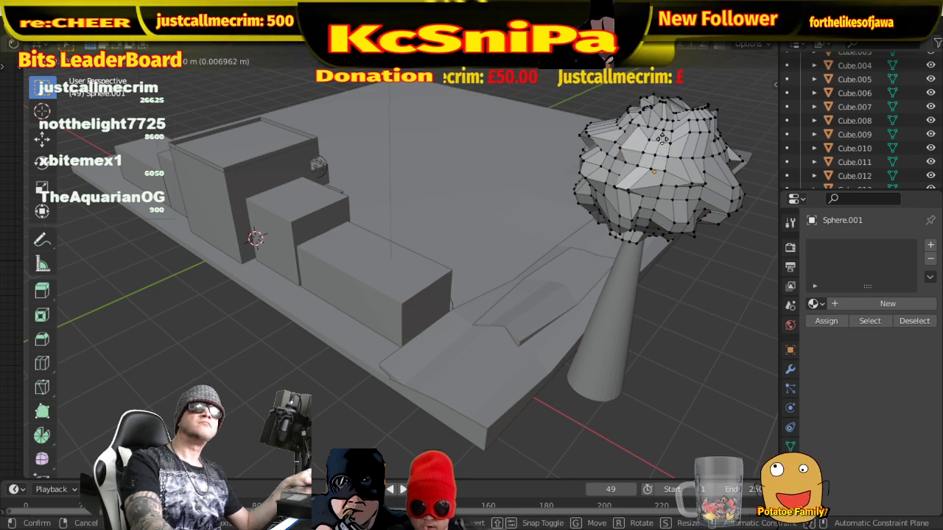
left_click(661, 132)
key("g")
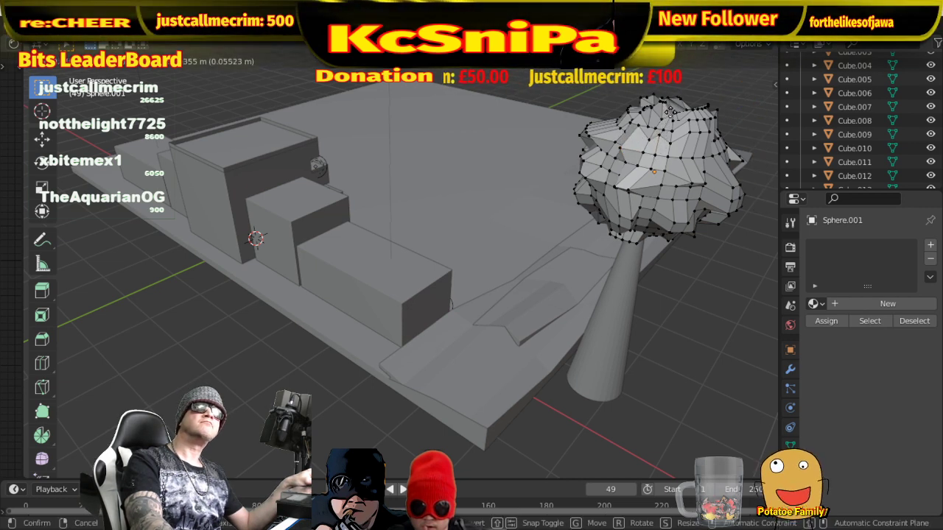
left_click(650, 161)
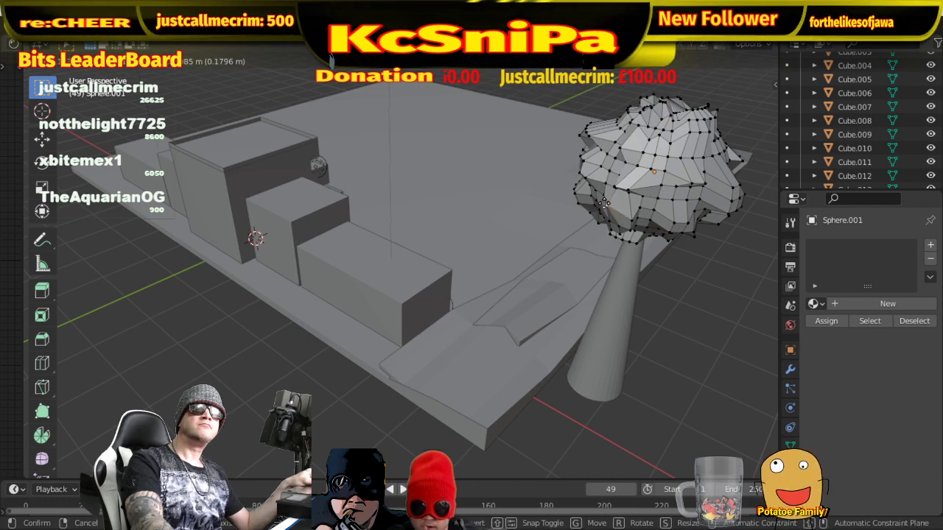
- Nudge the selected canopy vertices twice more from a closer view
scroll(617, 213, "up", 3)
middle_click_drag(617, 213, 630, 168)
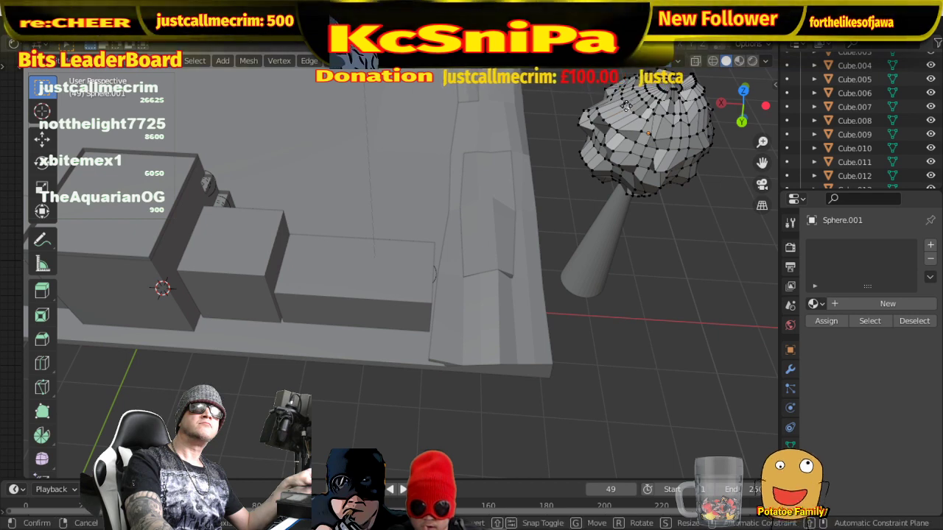
key("g")
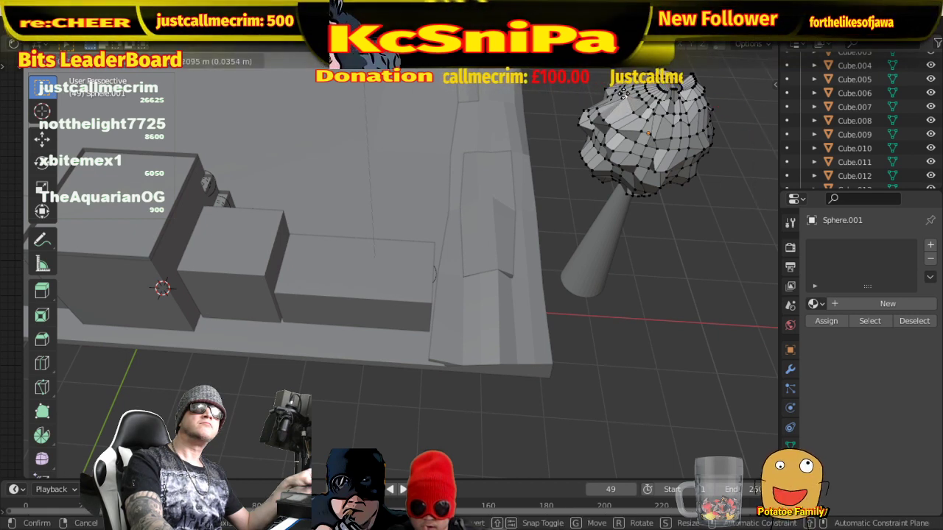
left_click(623, 92)
key("g")
left_click(638, 87)
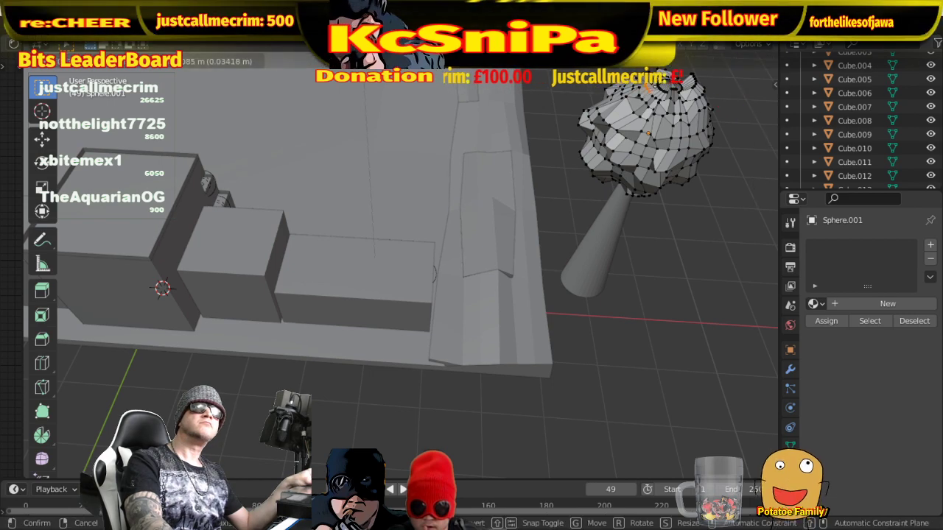
middle_click_drag(638, 87, 668, 119)
middle_click_drag(631, 124, 282, 274)
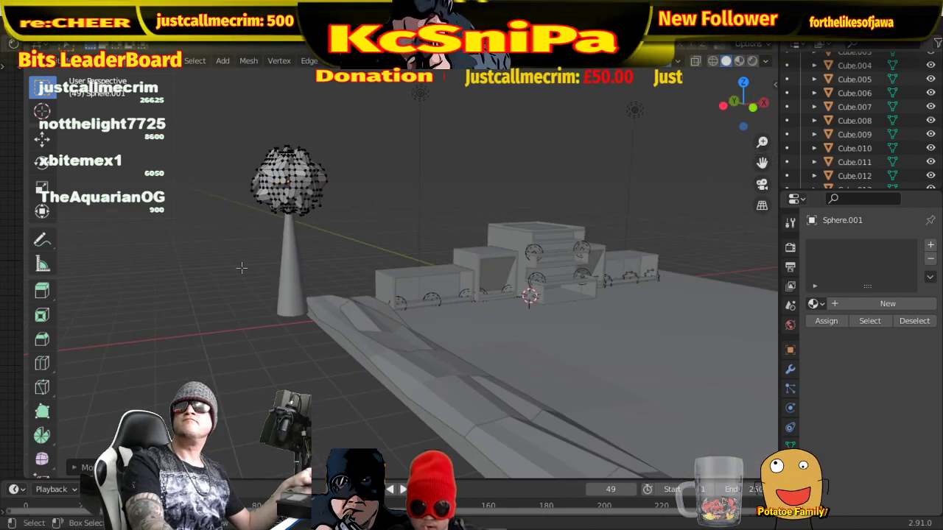
- Return to Object Mode, assign Material.005 to the foliage sphere, and enable Material Preview shading
key("Tab")
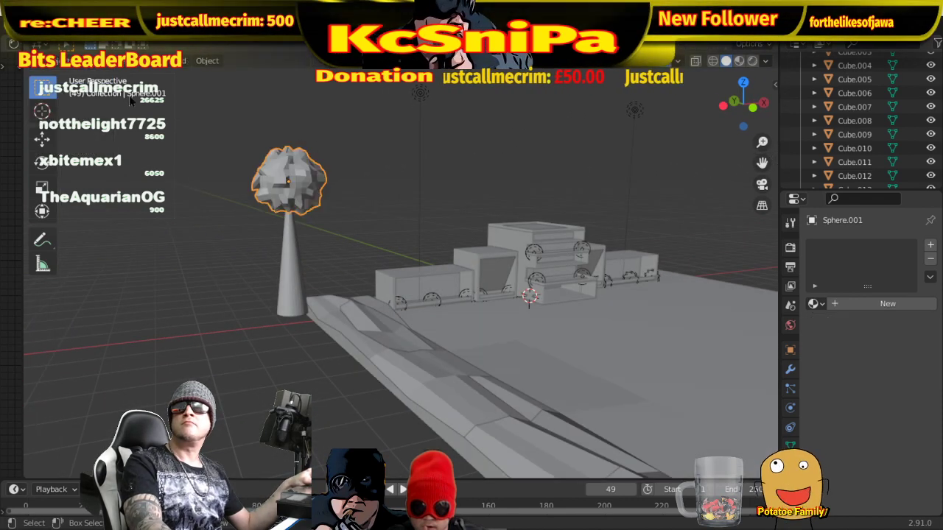
left_click(816, 303)
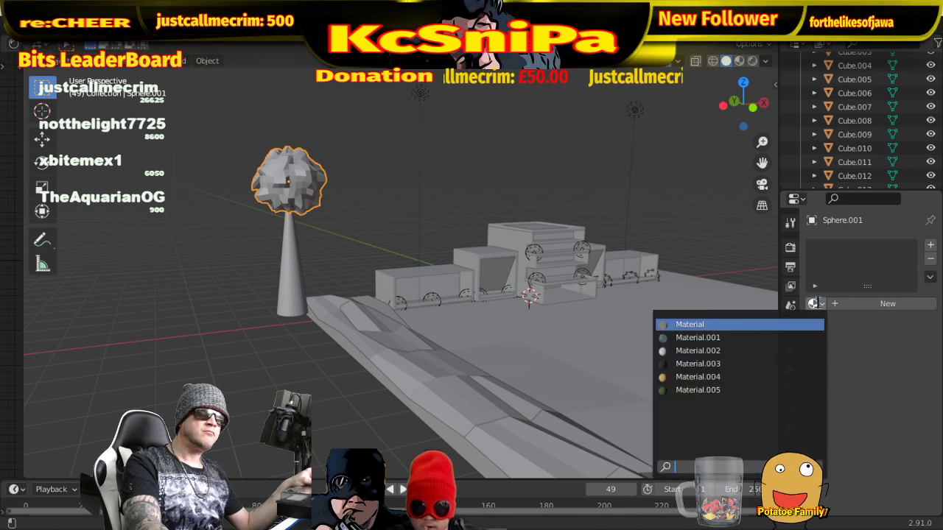
left_click(740, 390)
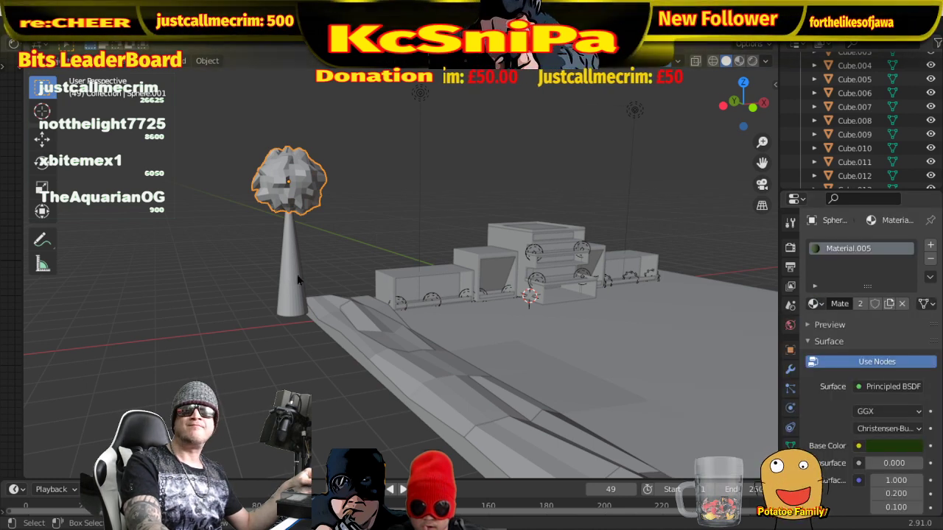
left_click(740, 62)
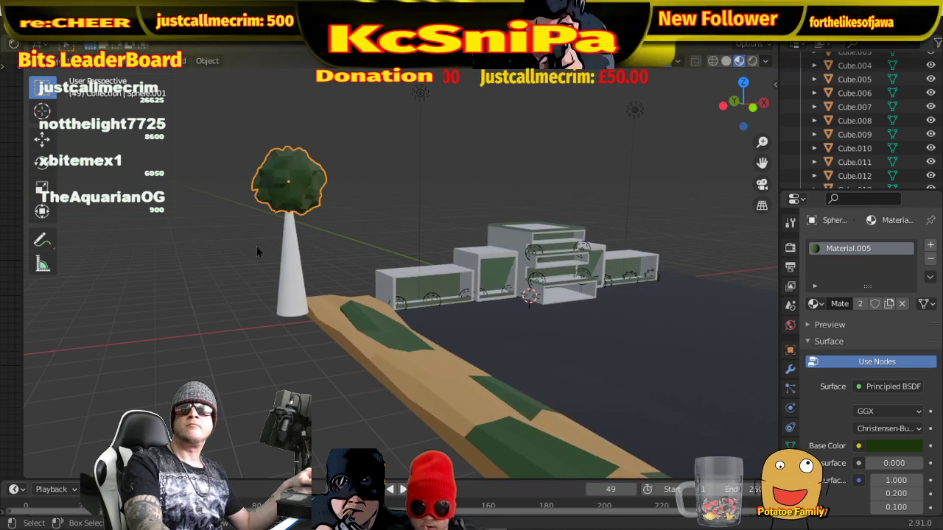
- Join the trunk and foliage into one object, then undo the join
left_click_drag(256, 246, 313, 202)
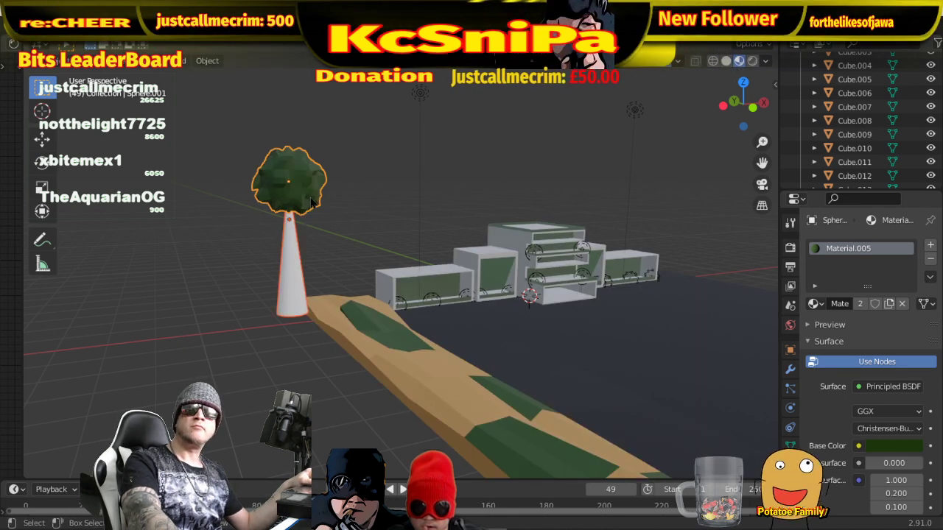
right_click(313, 203)
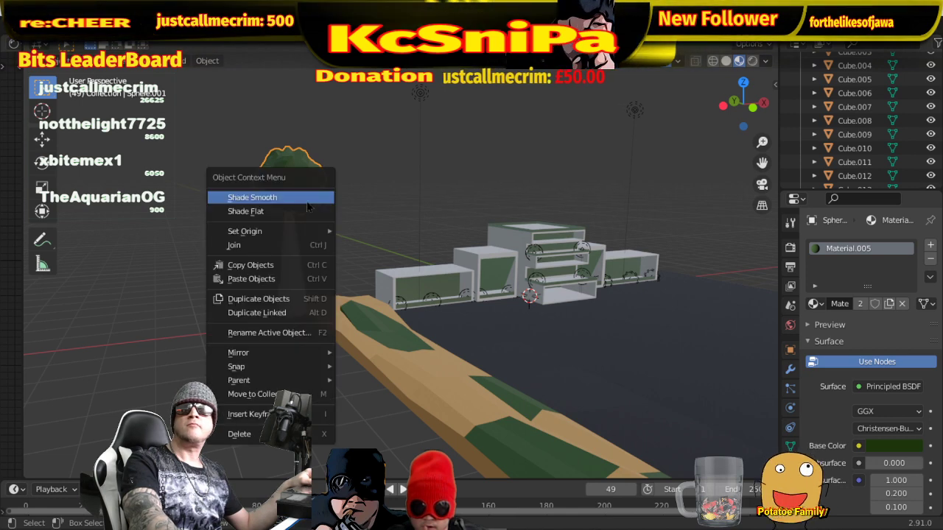
left_click(296, 248)
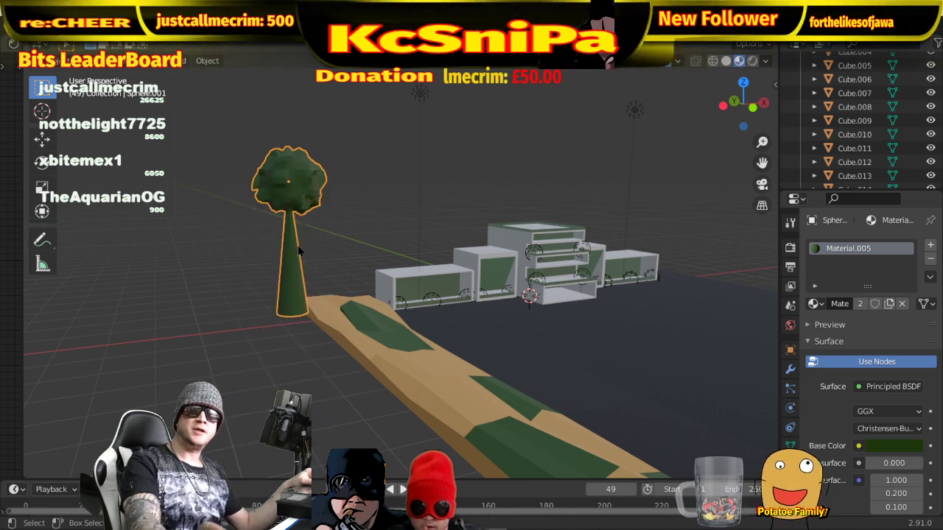
key("ctrl+z")
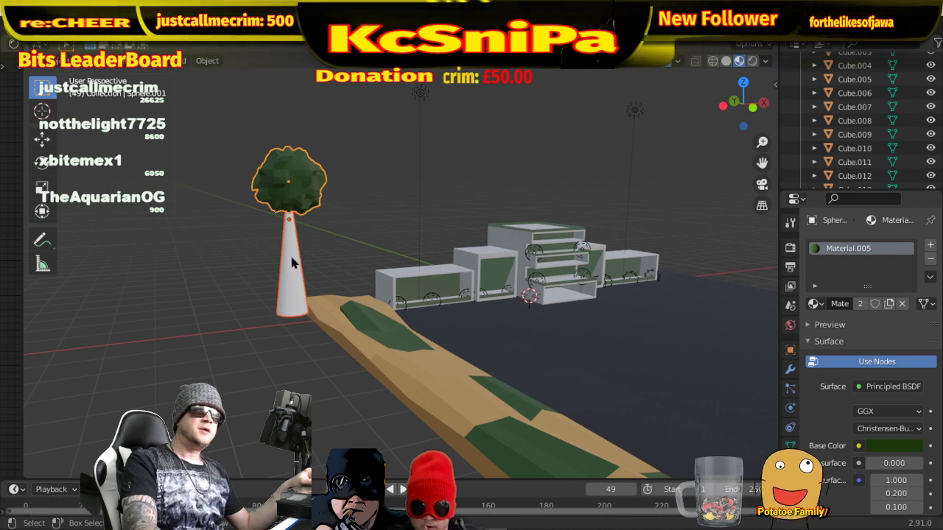
- Add a new material to the cone trunk with a dark brown base colour
left_click(295, 263)
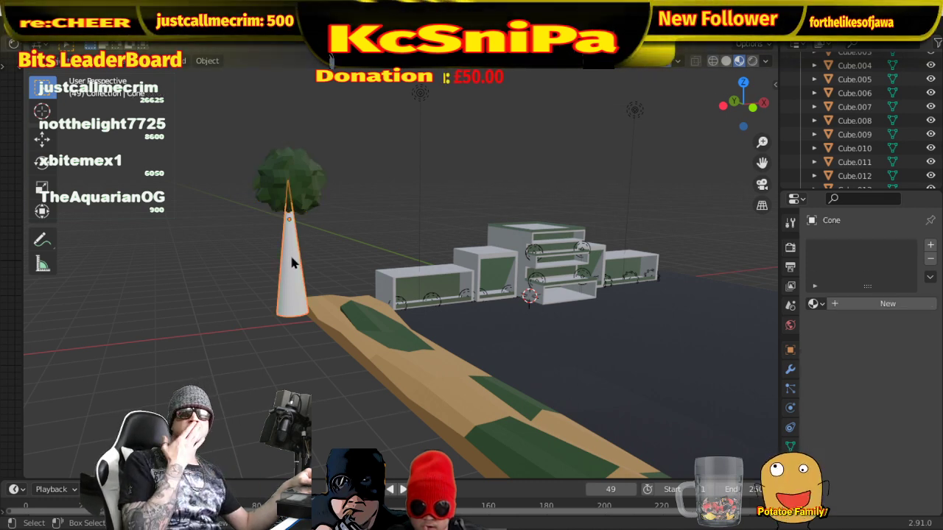
left_click(887, 303)
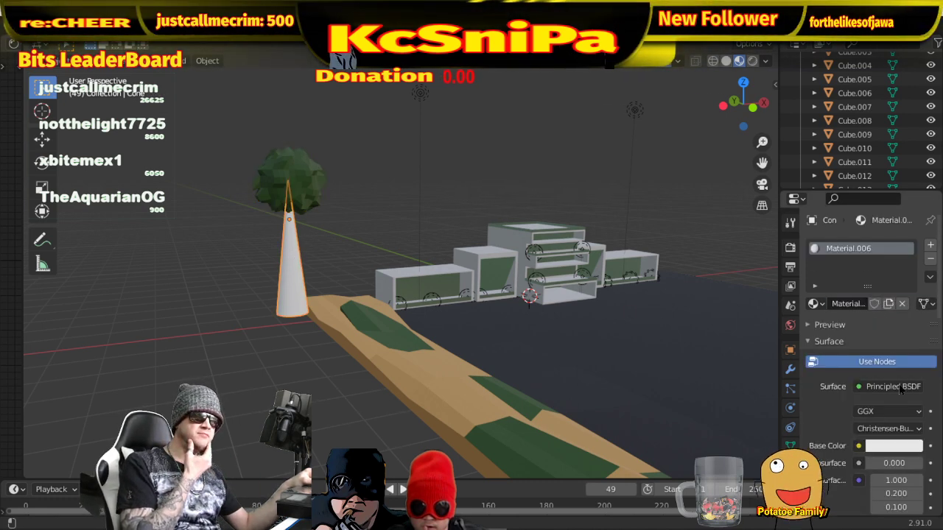
left_click(899, 449)
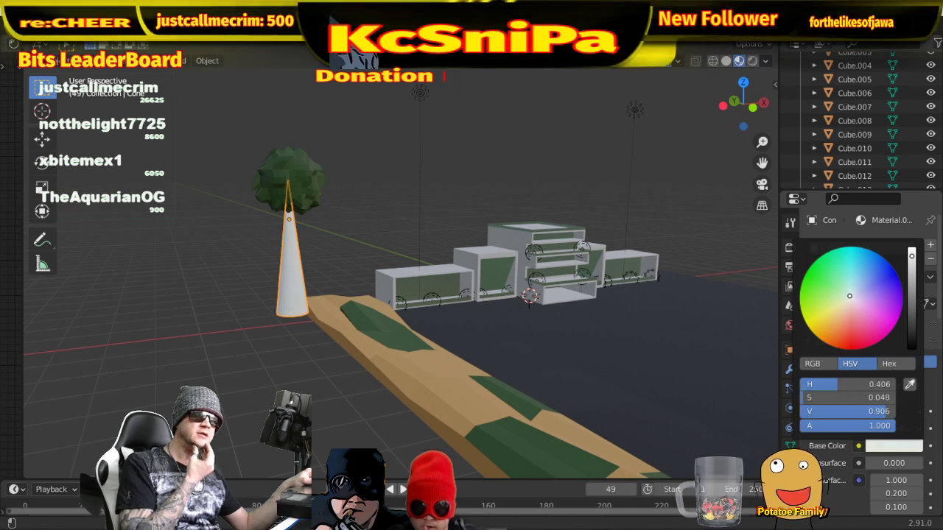
left_click(828, 324)
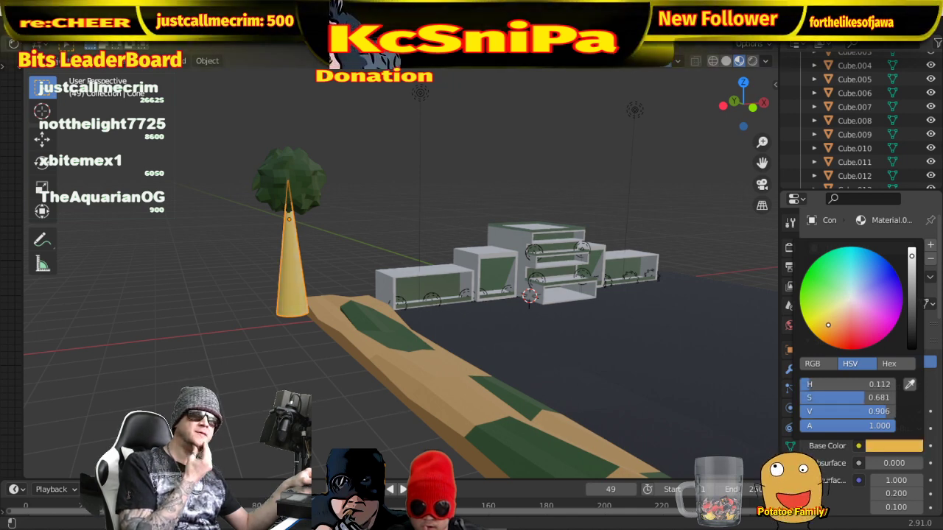
left_click(834, 329)
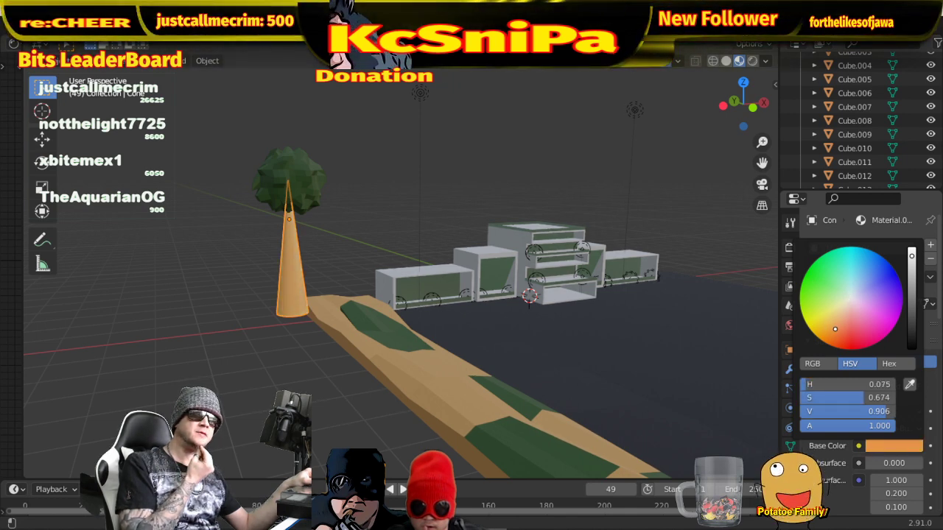
left_click(912, 278)
left_click_drag(912, 278, 912, 314)
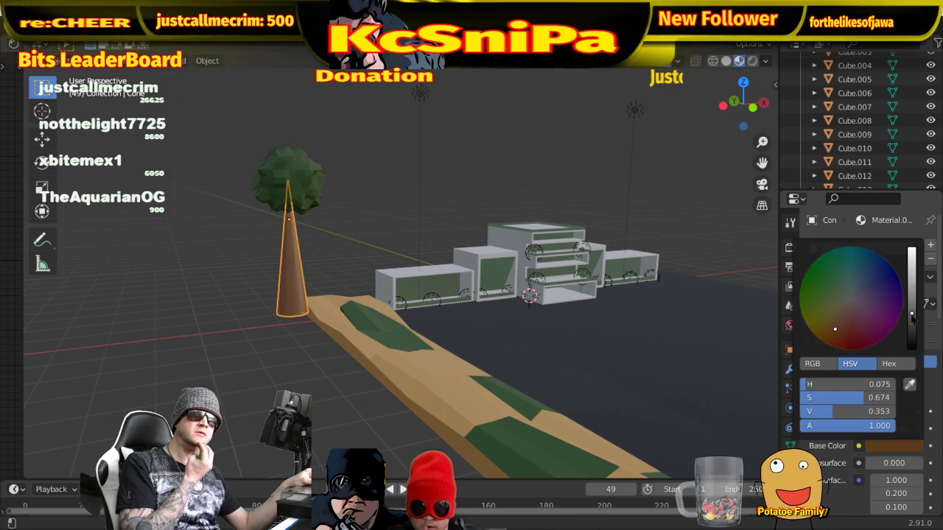
- Raise the trunk material's roughness to 1.000 and deselect the trunk
scroll(869, 351, "down", 3)
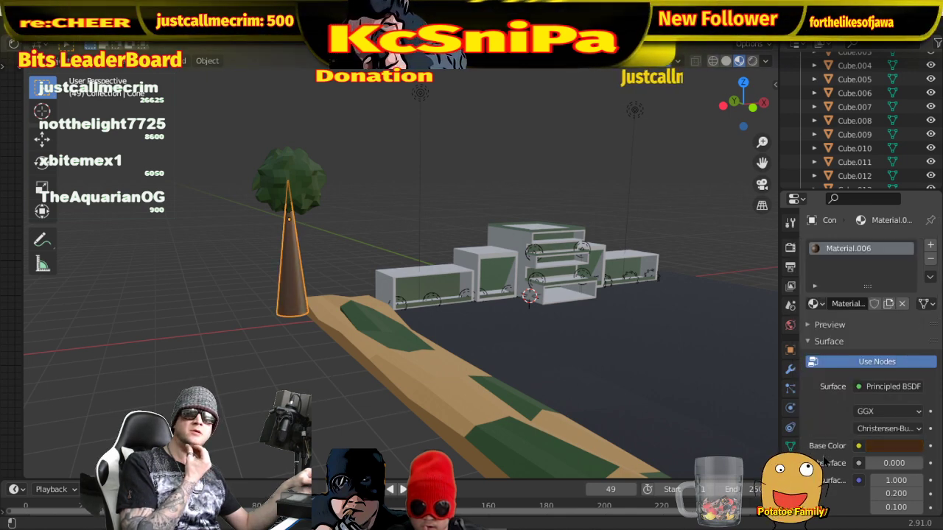
scroll(824, 443, "down", 5)
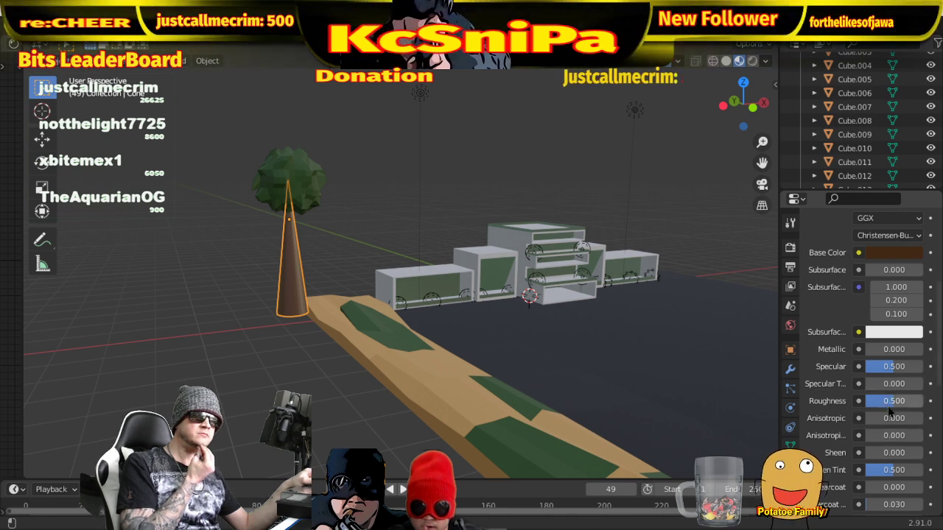
left_click_drag(893, 401, 922, 400)
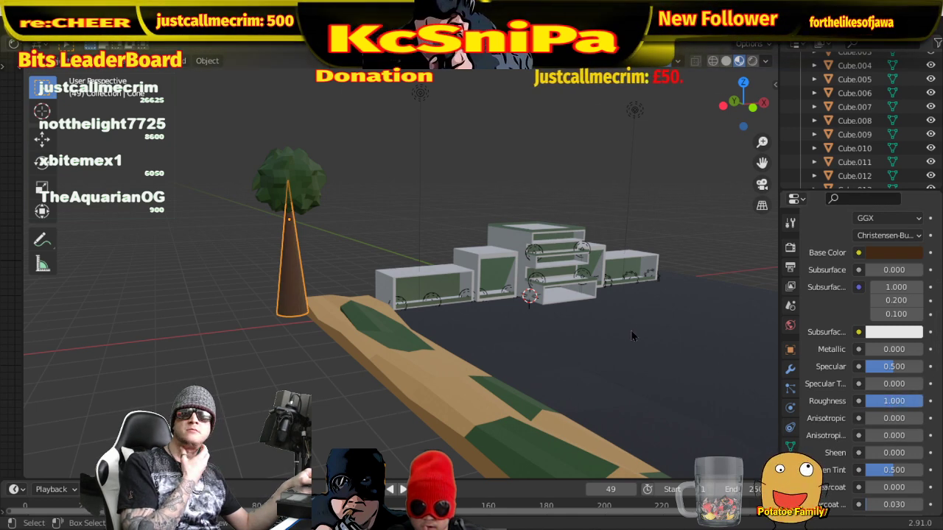
middle_click_drag(603, 317, 530, 328)
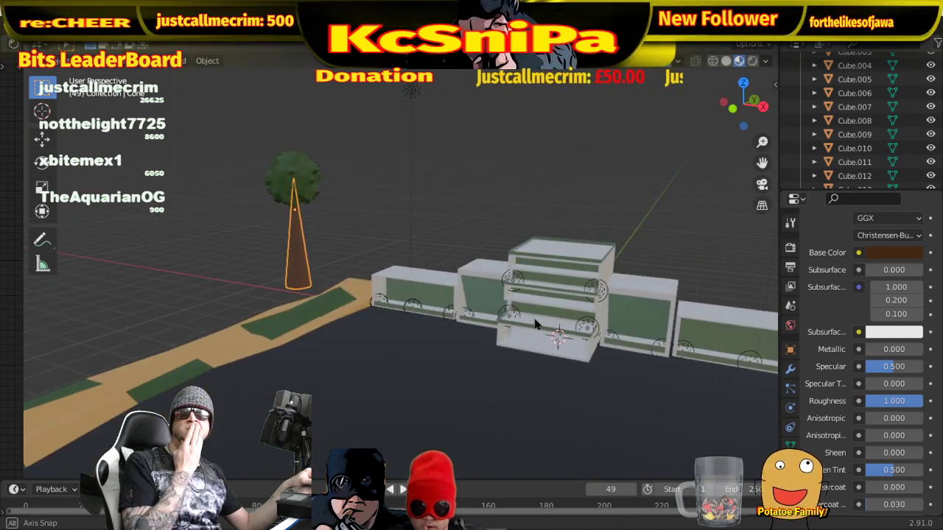
left_click(205, 189)
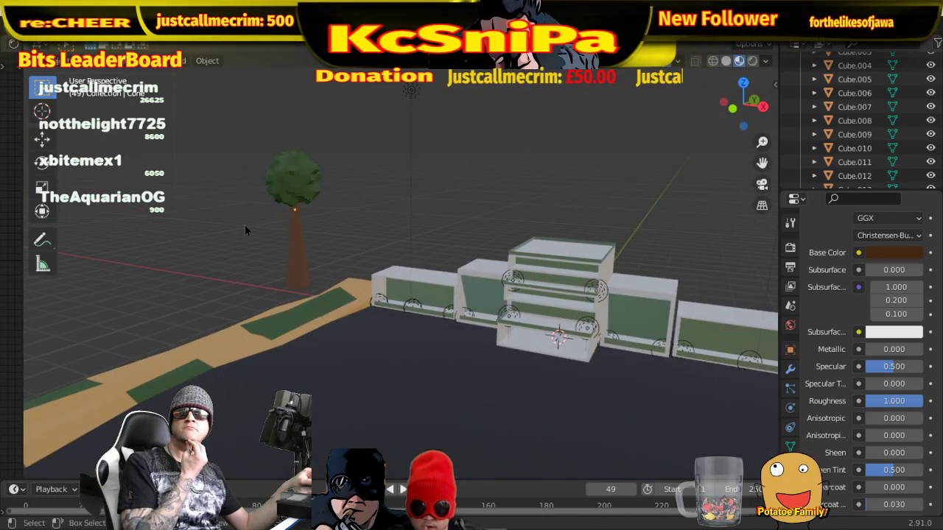
- Join the trunk and crown with Ctrl+J and place two duplicated trees to the left
key("b")
left_click_drag(254, 221, 338, 183)
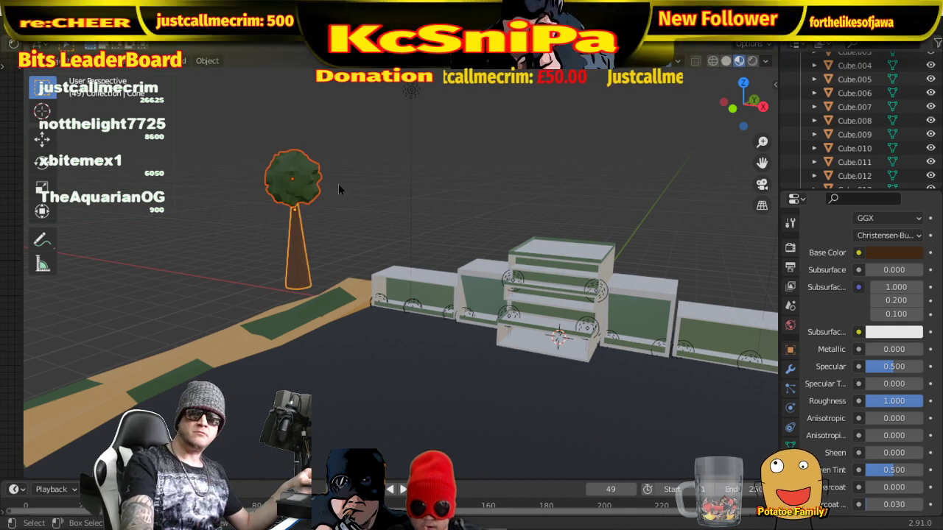
key("ctrl+j")
key("d")
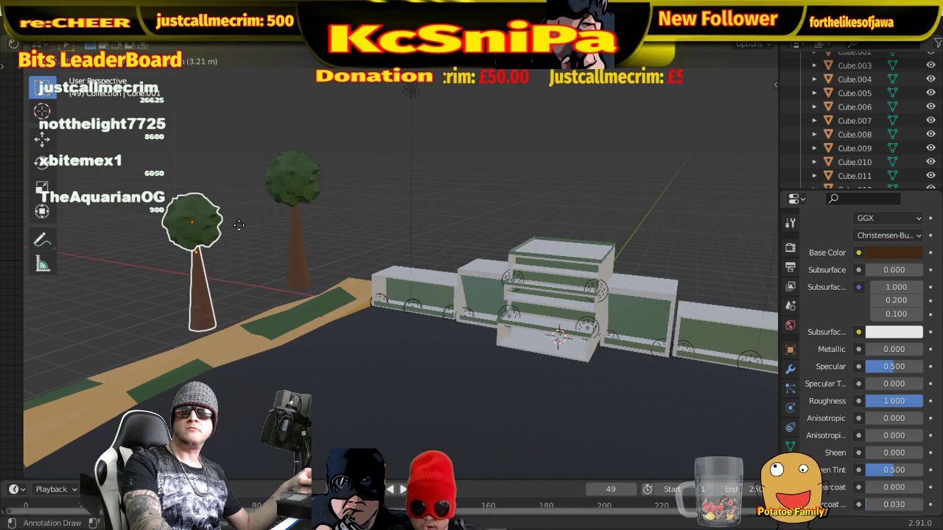
left_click(238, 232)
key("shift+d")
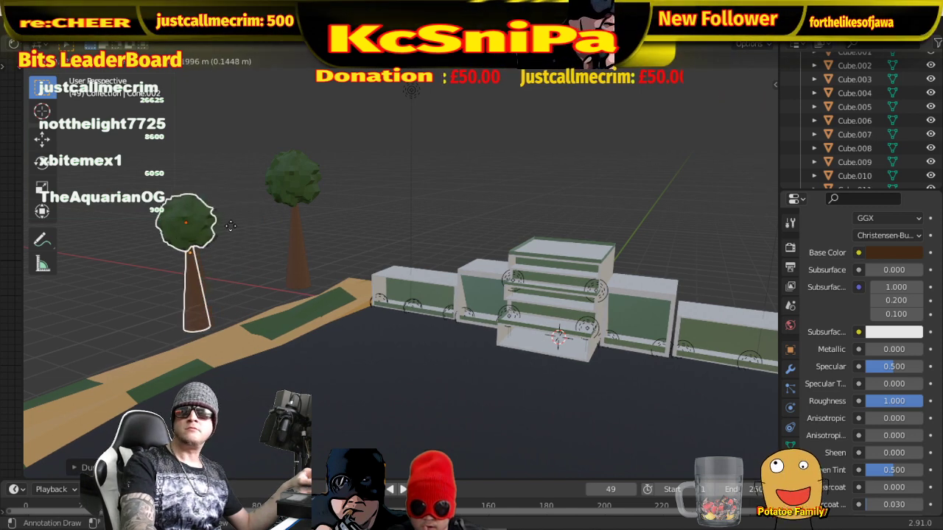
left_click(150, 265)
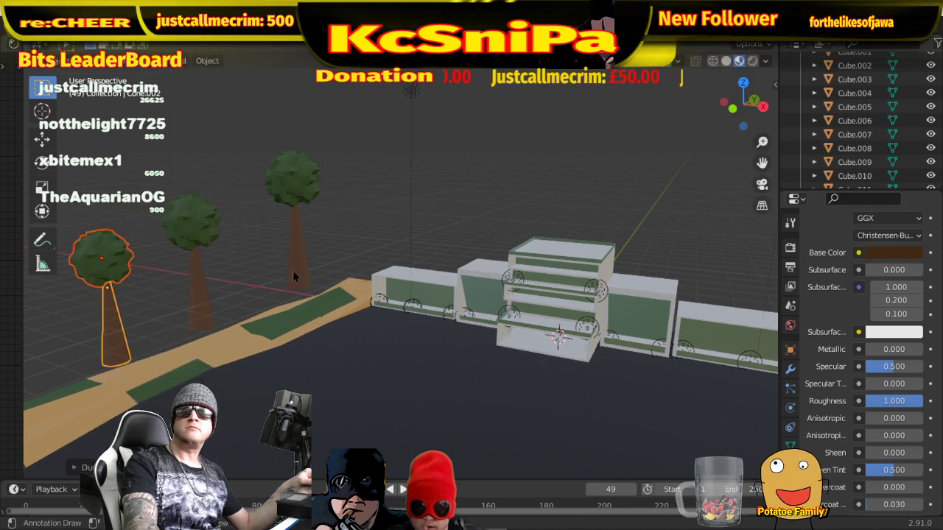
middle_click_drag(308, 272, 301, 325)
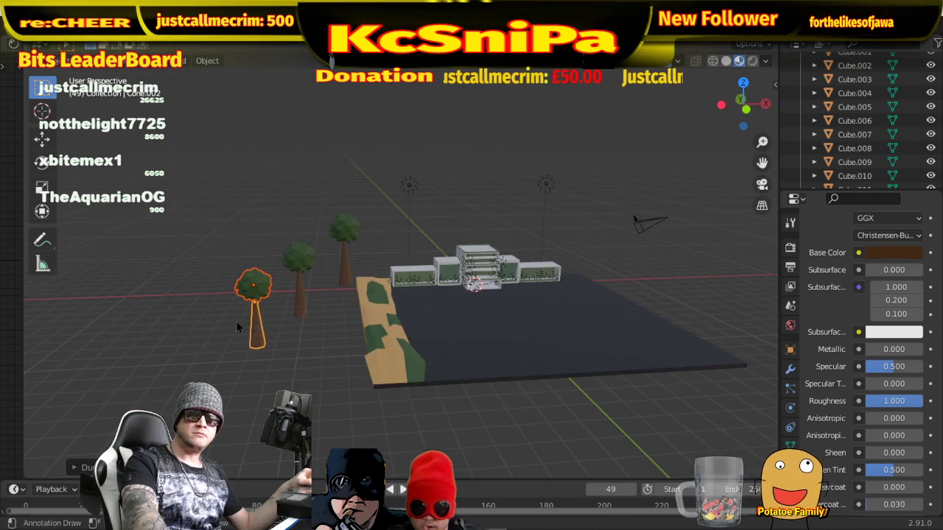
- Move a tree copy onto the terrain strip so it sits on the ground
key("g")
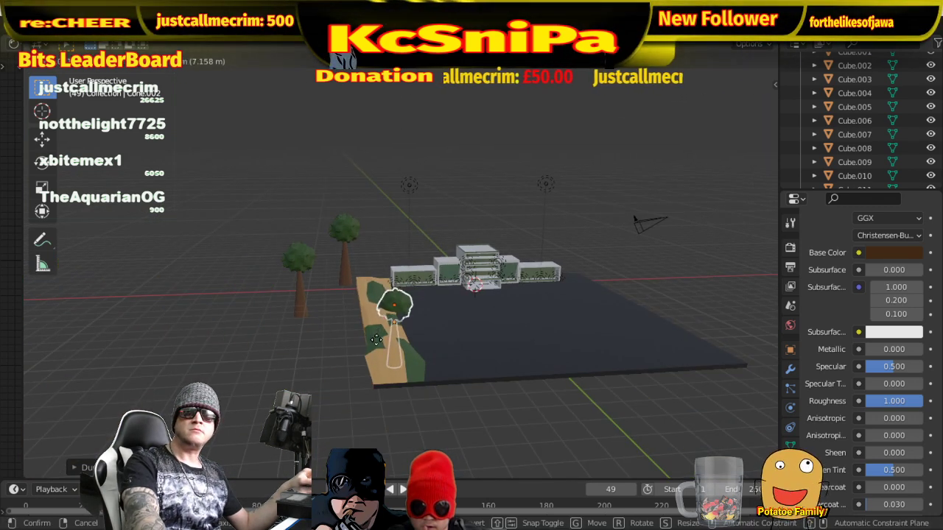
left_click(376, 339)
middle_click_drag(467, 334, 348, 313)
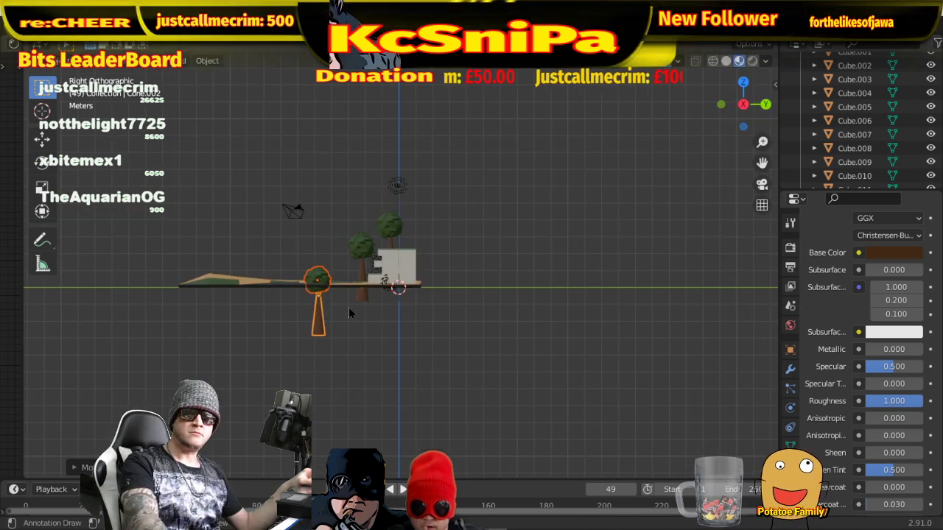
key("g")
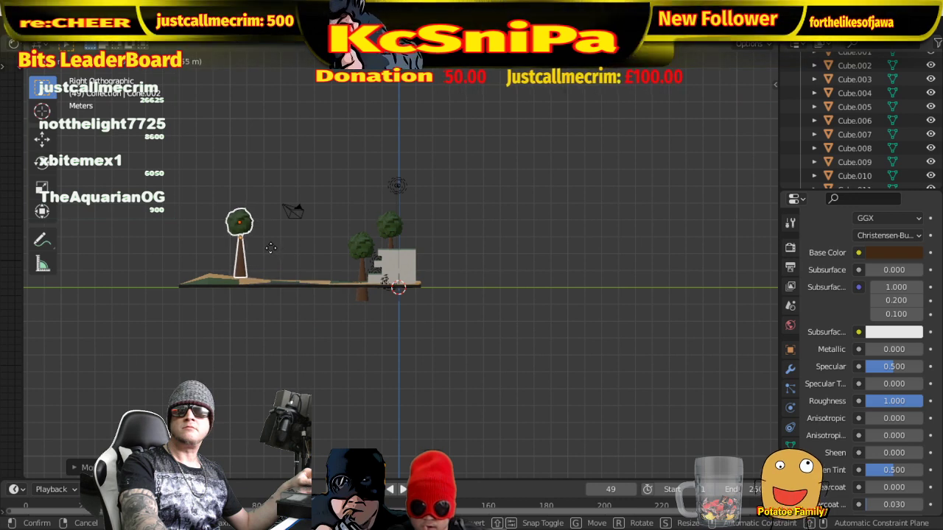
left_click(261, 251)
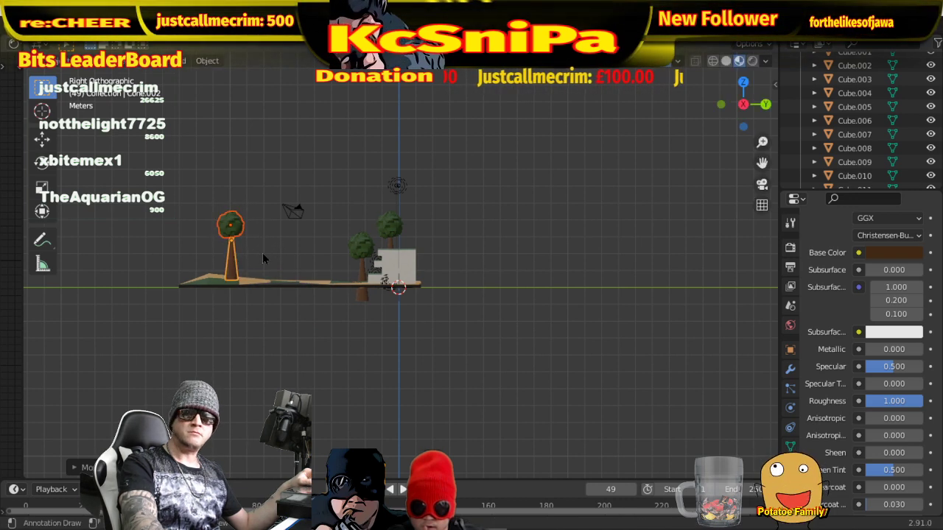
key("s")
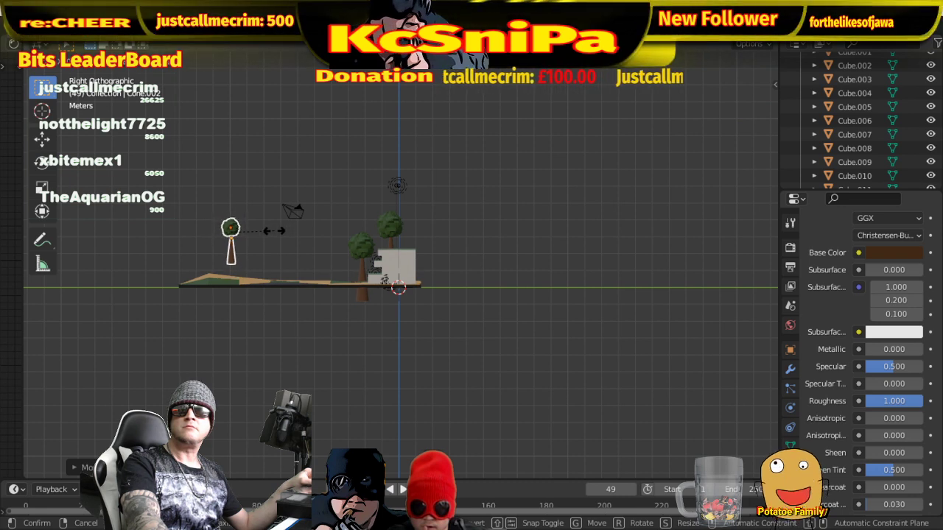
key("g")
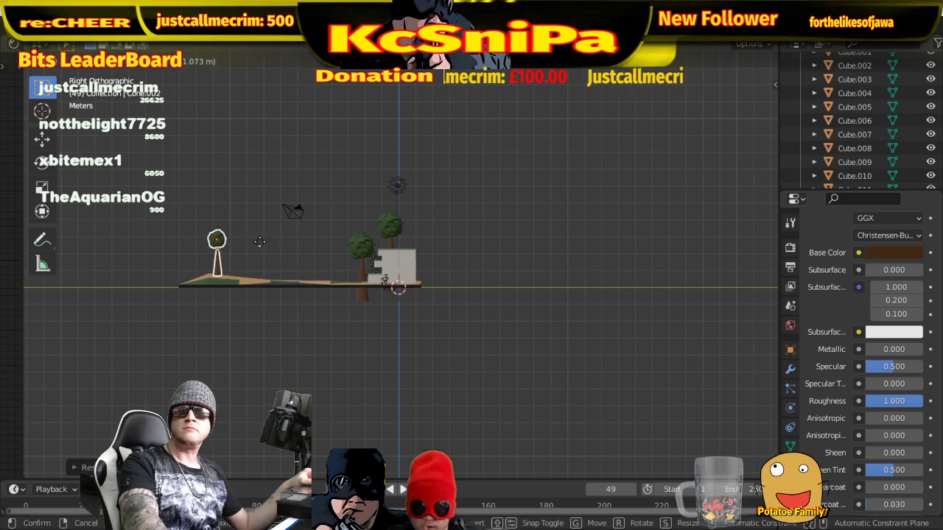
left_click(255, 245)
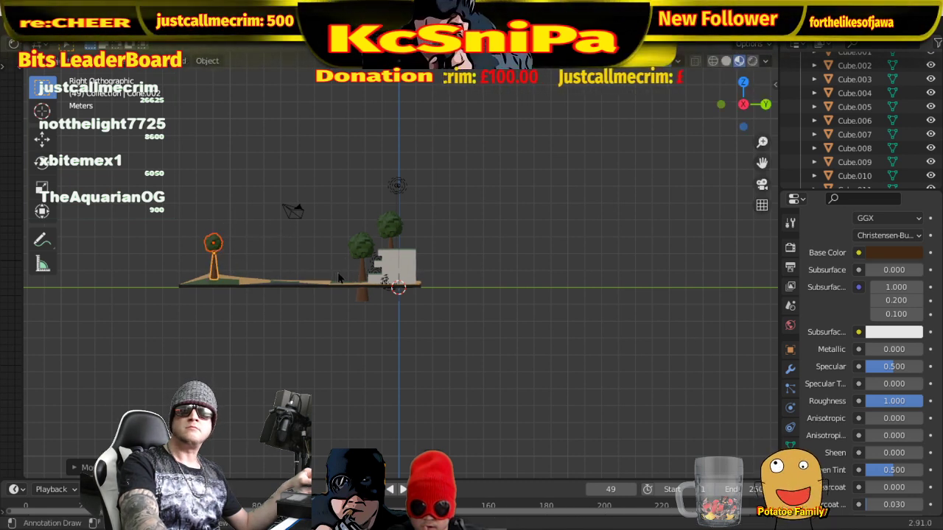
- Reposition the tree near the building up and to the left
left_click(360, 252)
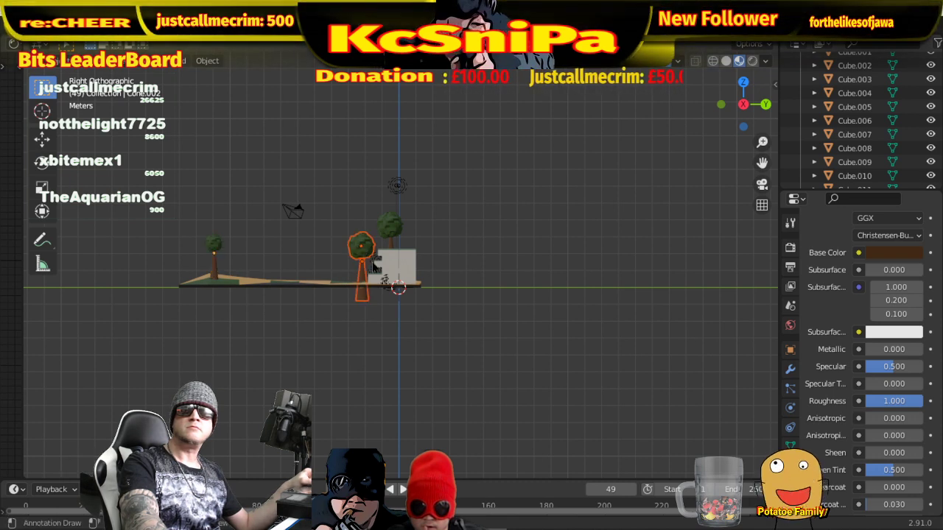
key("g")
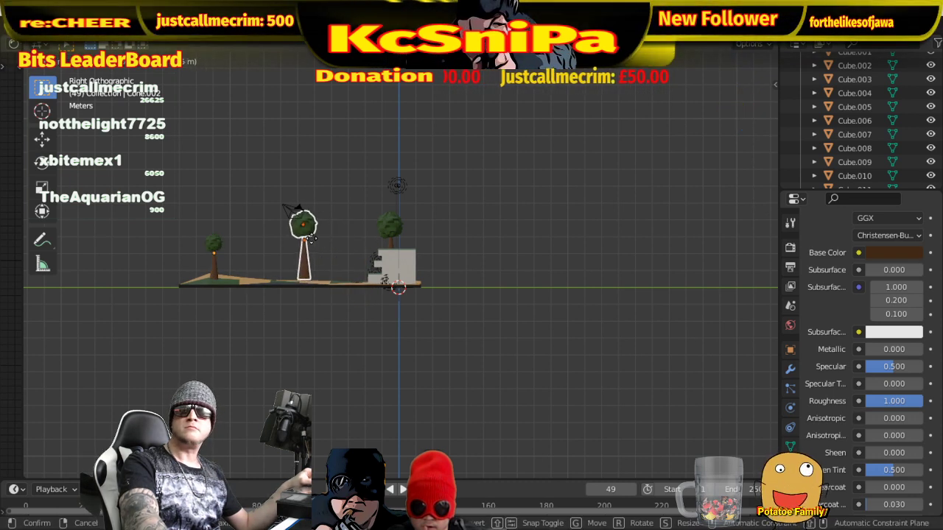
left_click(284, 240)
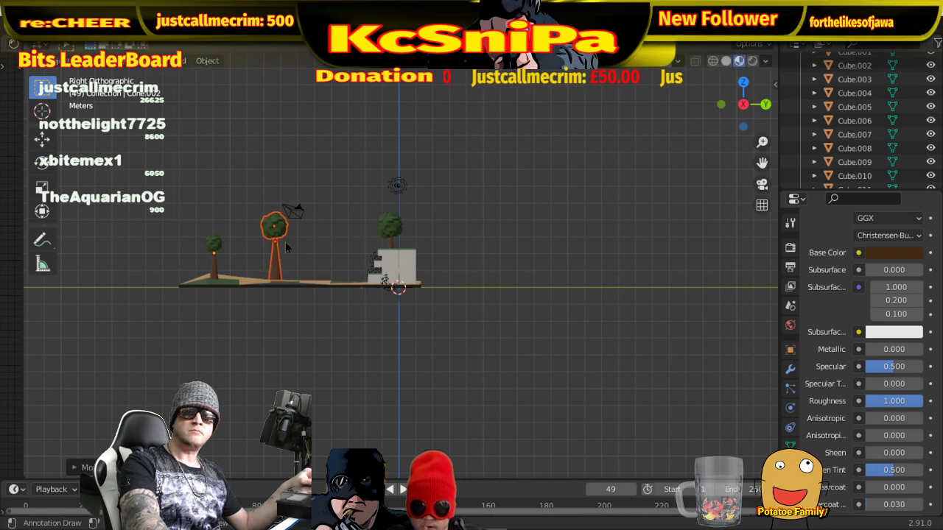
key("g")
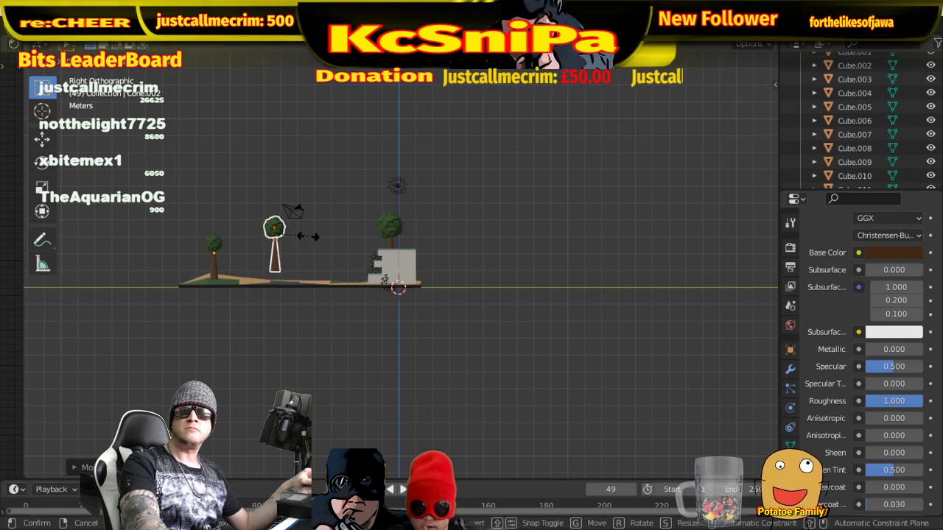
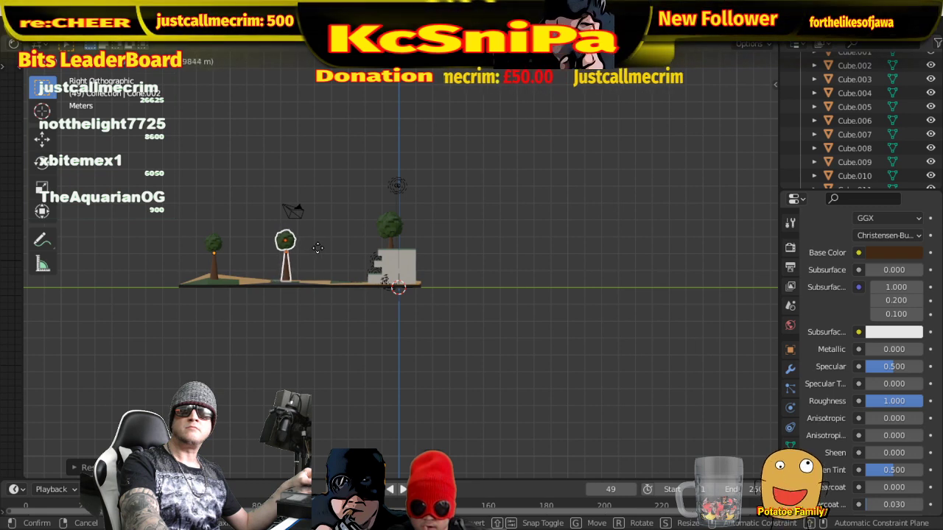
- Select the tree behind the first one, then move and resize it near the building
left_click(319, 250)
middle_click_drag(385, 247, 530, 271)
left_click(344, 227)
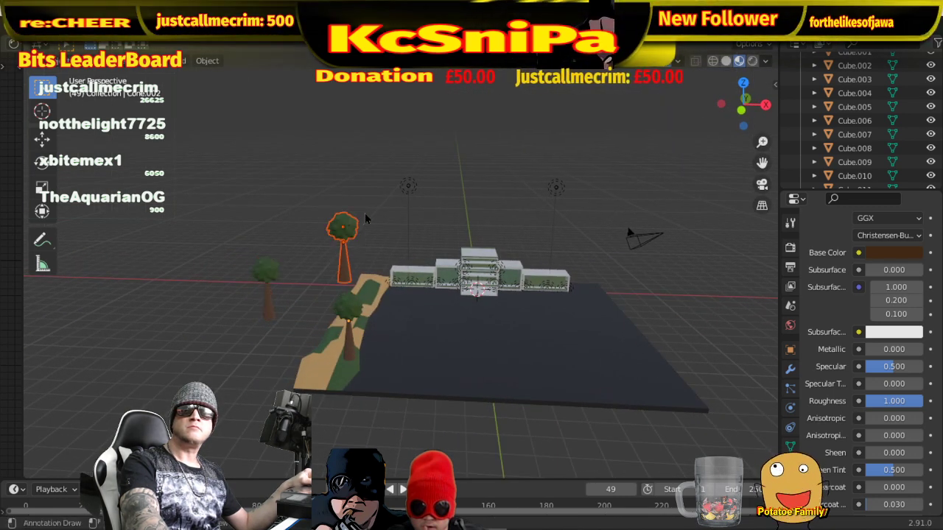
middle_click_drag(362, 213, 436, 285)
key("g")
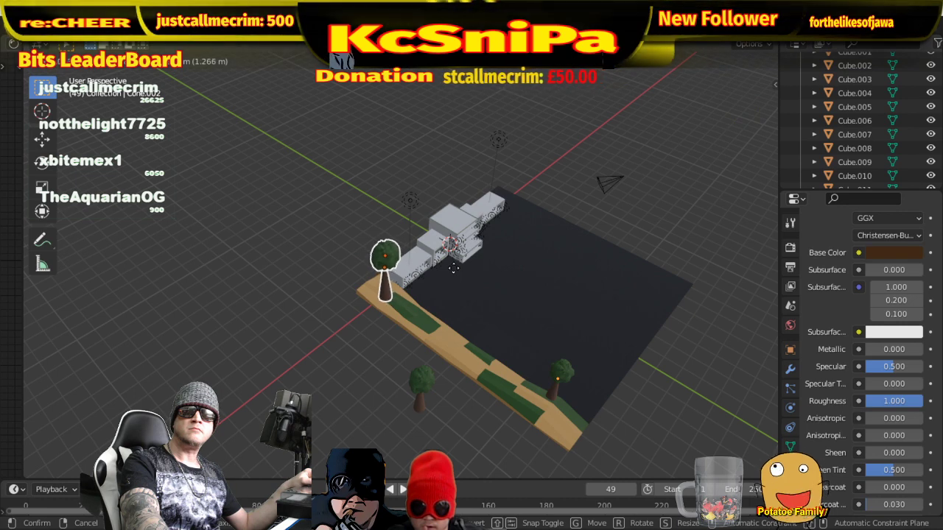
left_click(457, 268)
key("s")
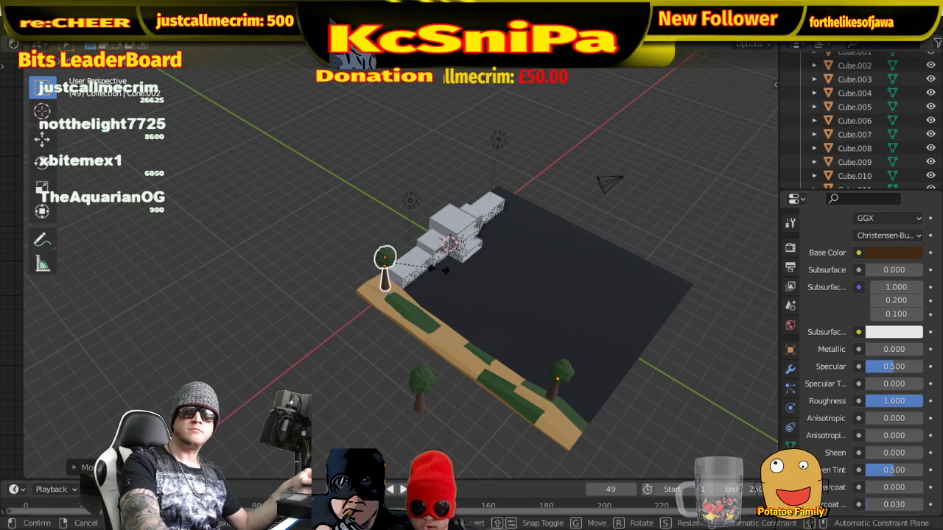
left_click(436, 276)
key("g")
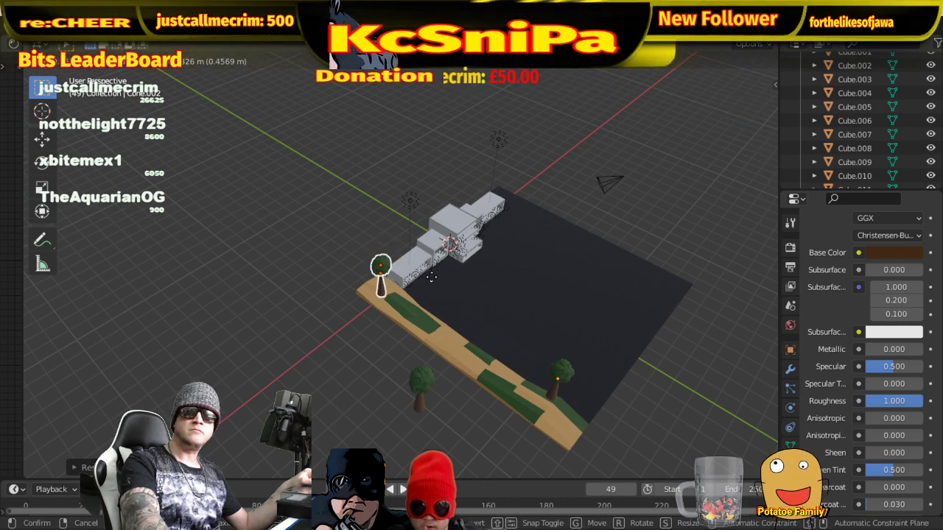
left_click(431, 277)
- Lower the tree onto the ground in side view, then slide it to the path's top end
middle_click_drag(431, 277, 518, 233)
key("KP_3")
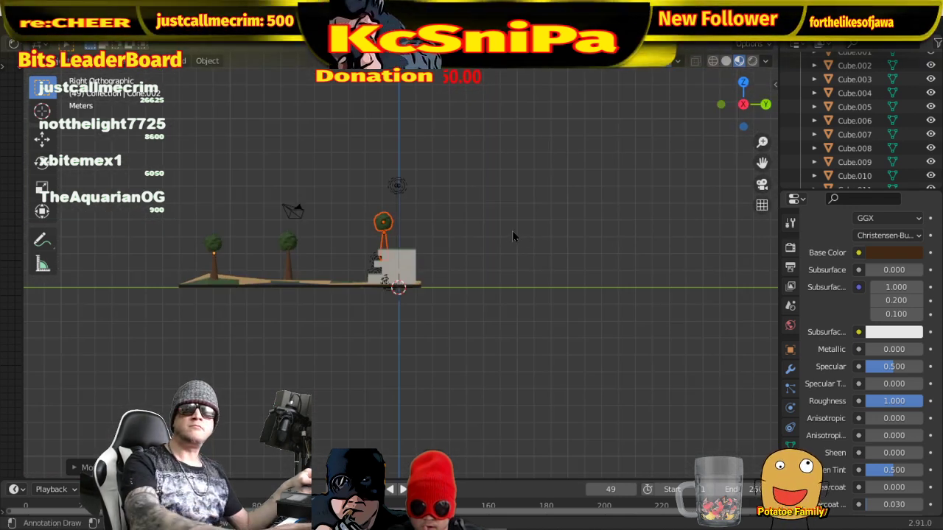
key("g")
key("z")
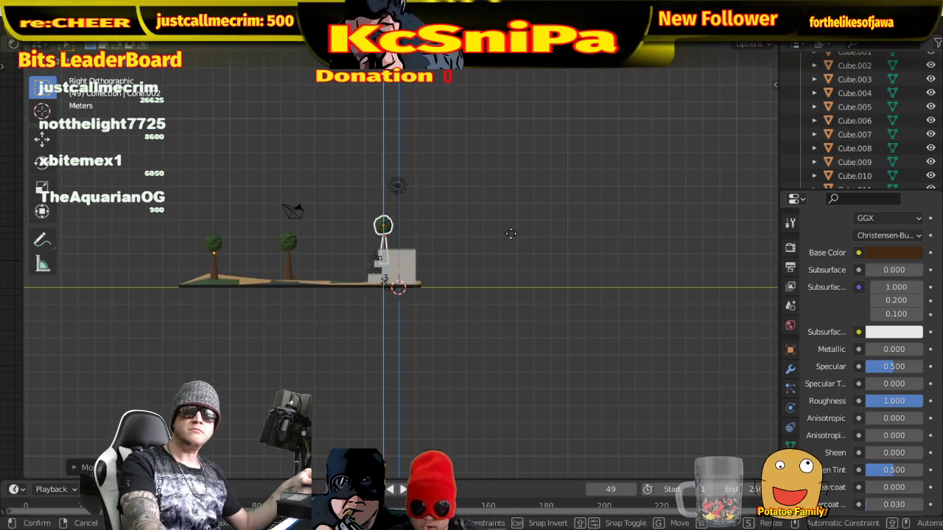
left_click(506, 250)
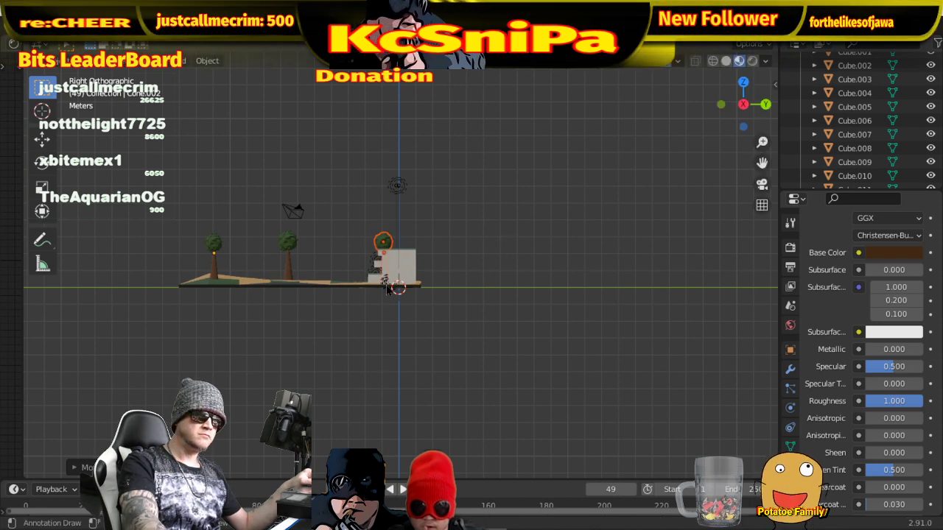
mouse_move(385, 288)
middle_mouse_down()
mouse_move(575, 290)
mouse_move(530, 335)
mouse_move(530, 353)
mouse_move(535, 345)
mouse_move(525, 347)
middle_mouse_up()
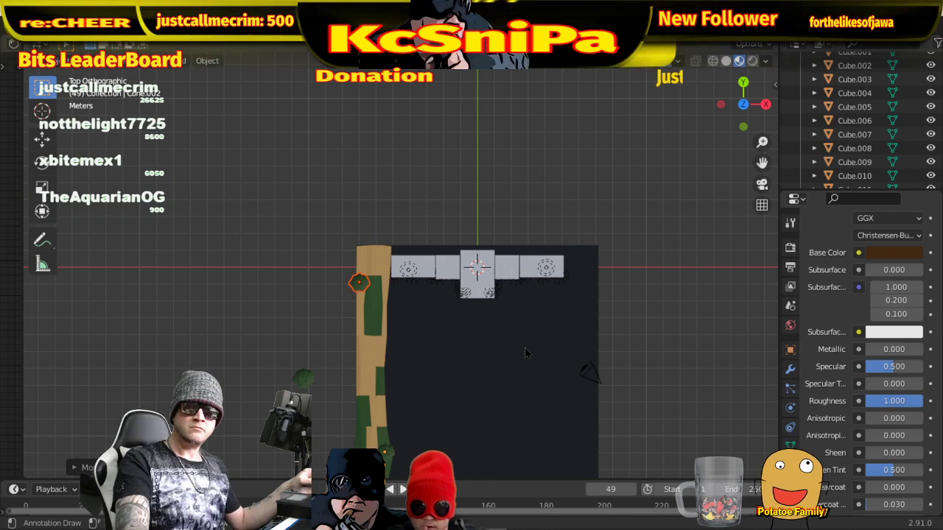
key("g")
key("x")
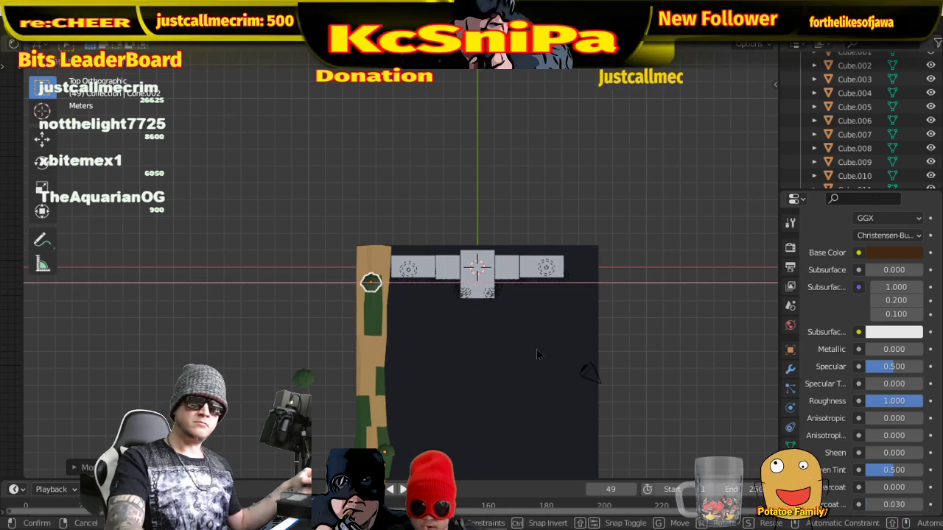
key("y")
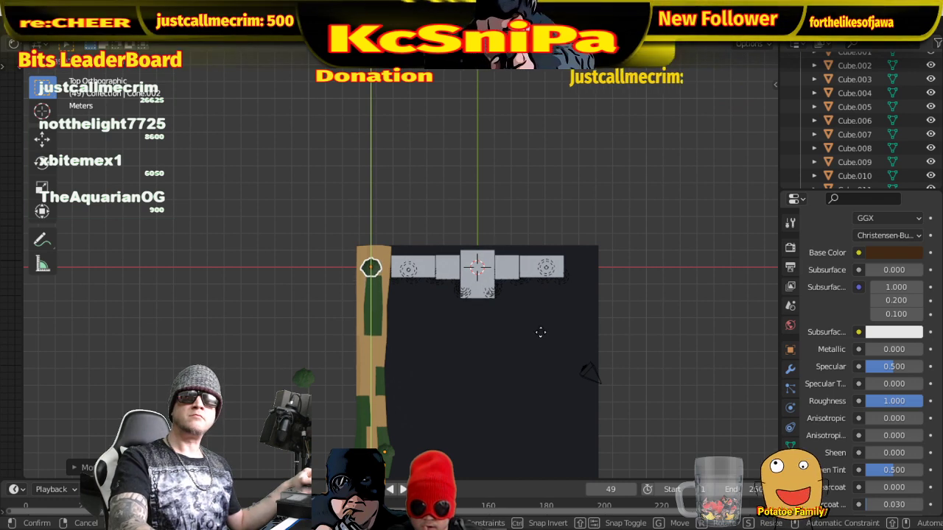
left_click(541, 332)
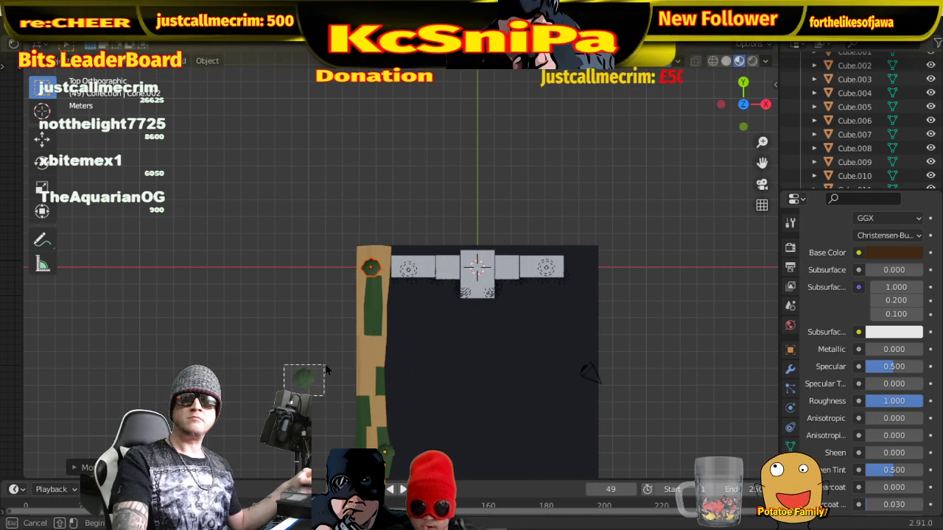
- Select the stray tree beside the plaza and move it along X/Y onto the path
left_click_drag(328, 370, 331, 378)
middle_click_drag(331, 377, 325, 354)
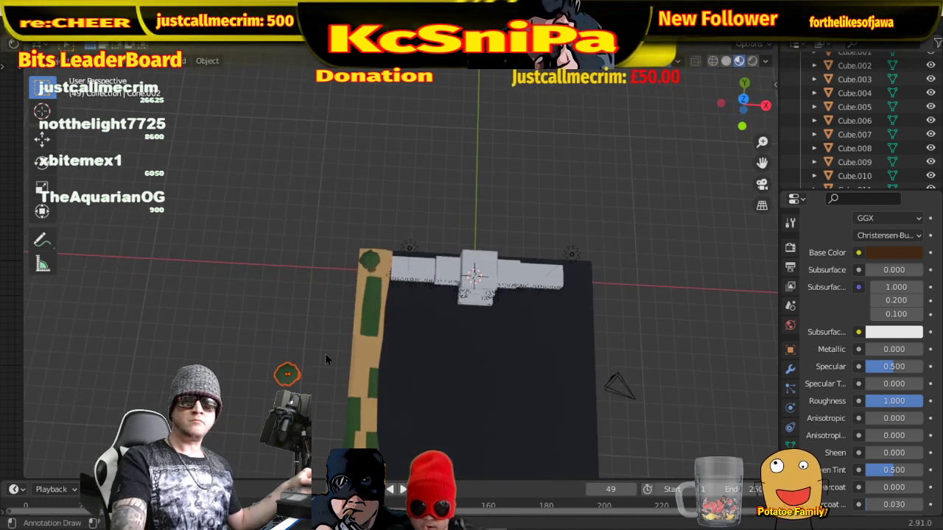
scroll(325, 353, "down", 1)
key("g")
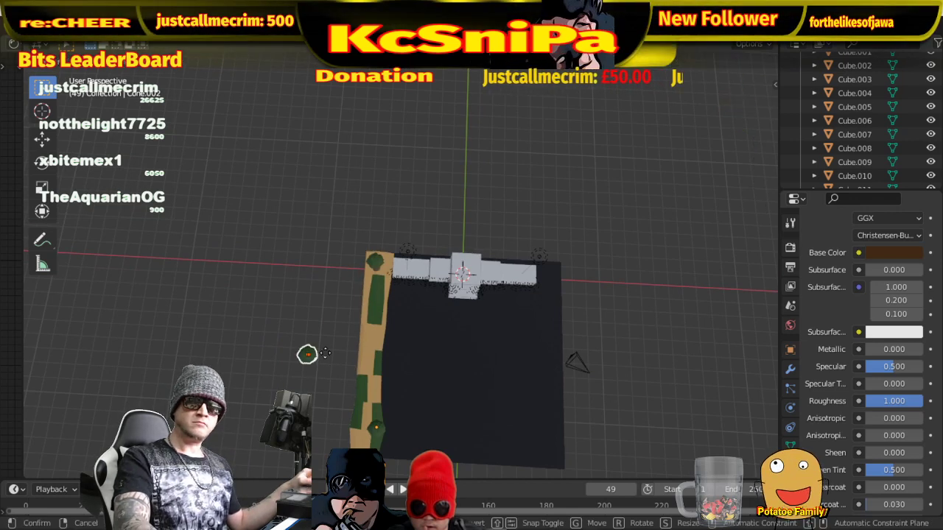
key("x")
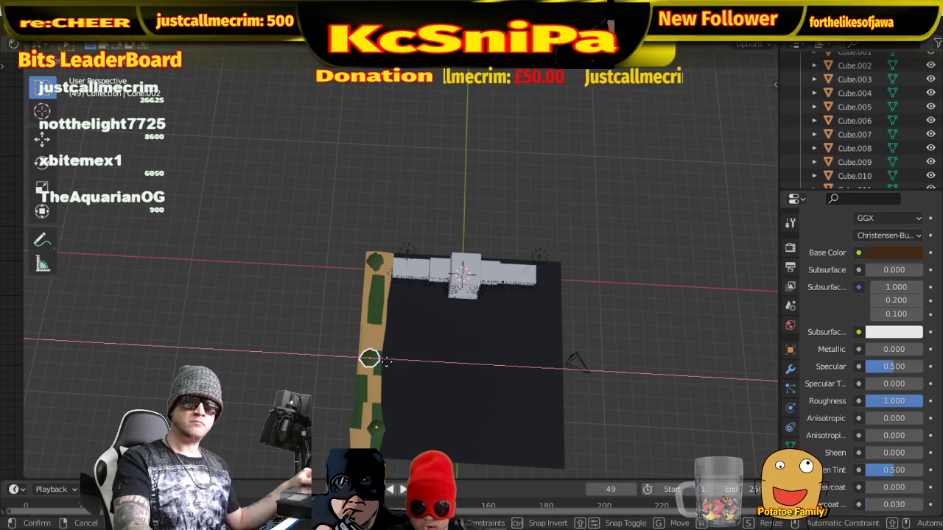
key("x")
key("y")
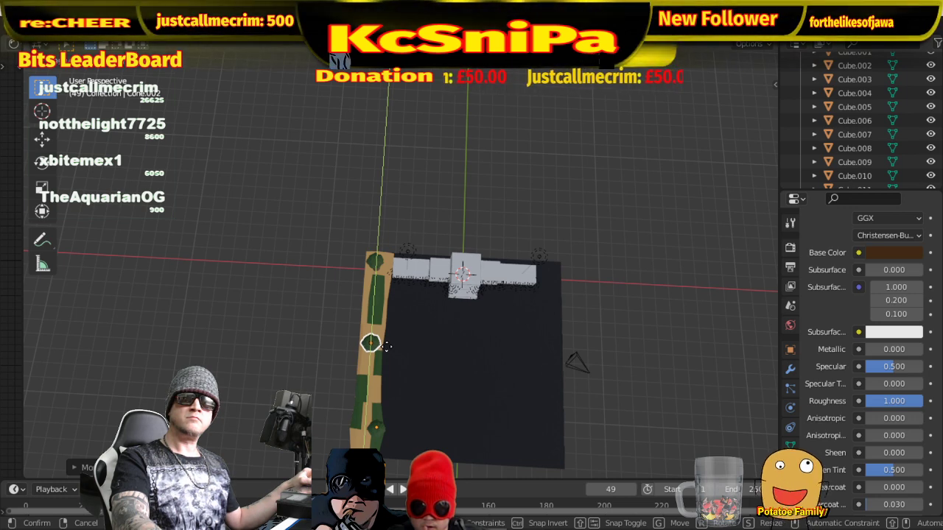
left_click(384, 344)
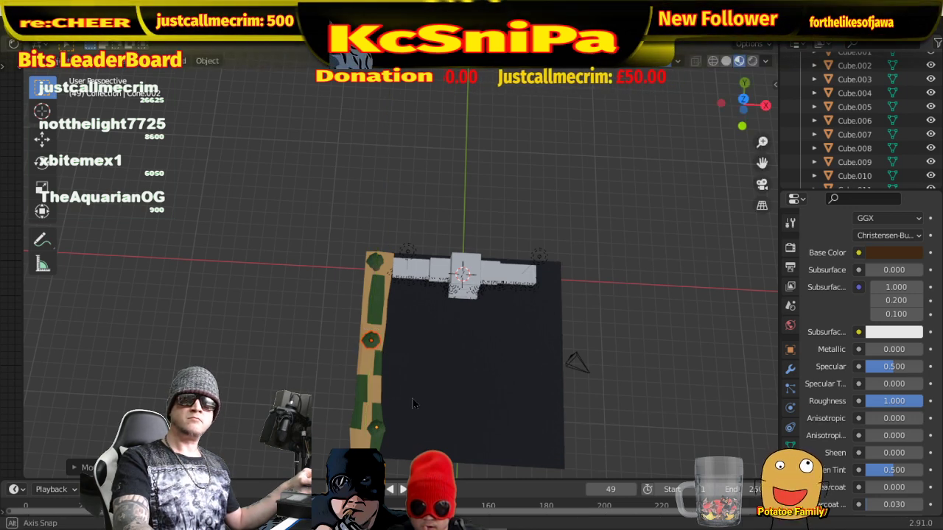
- Move another tree along the Y axis to the path's lower end
middle_click_drag(413, 403, 599, 329)
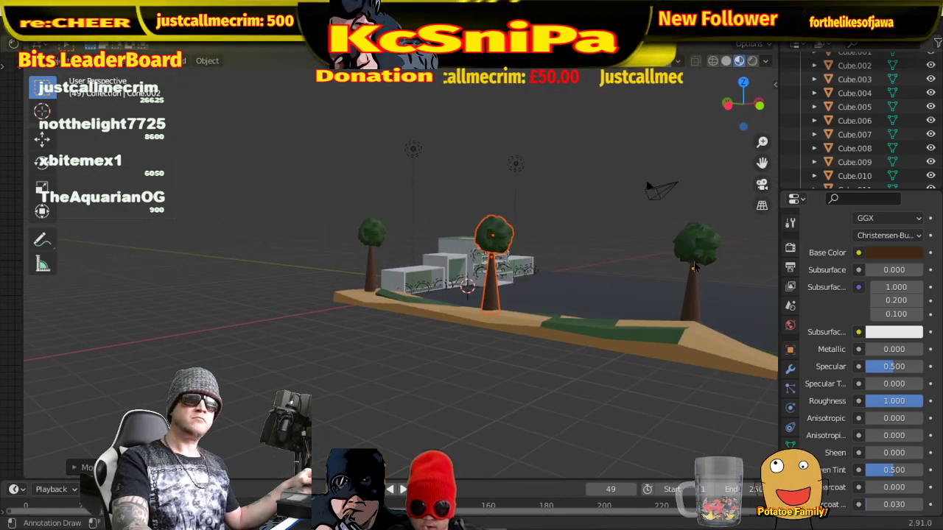
middle_click_drag(682, 273, 524, 331)
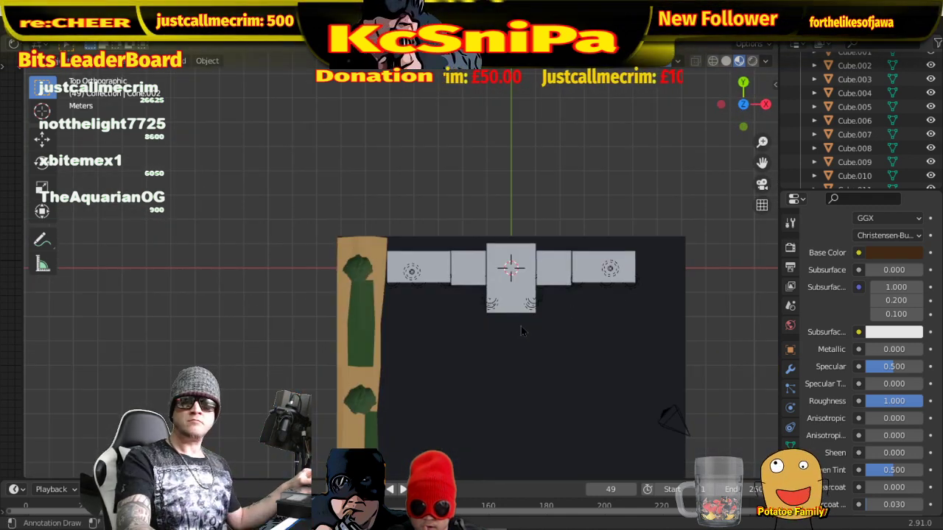
scroll(524, 332, "down", 3)
key("g")
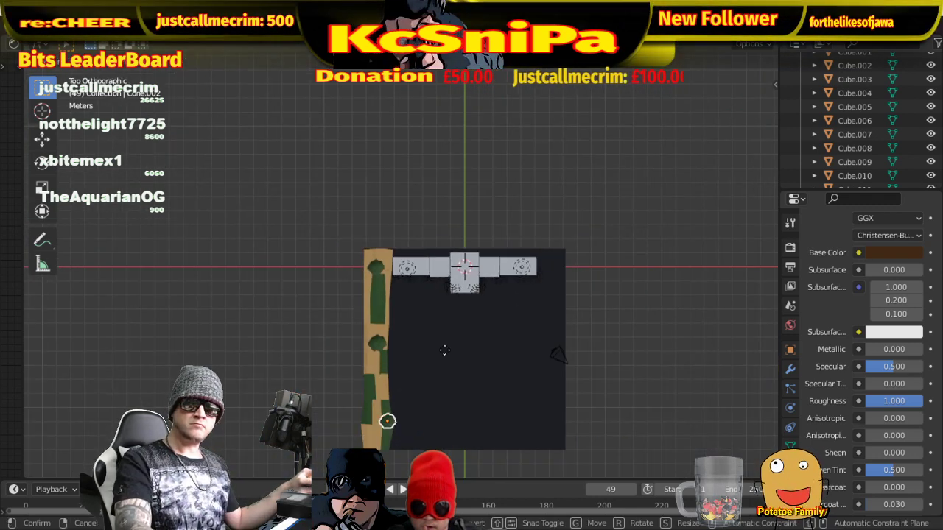
key("x")
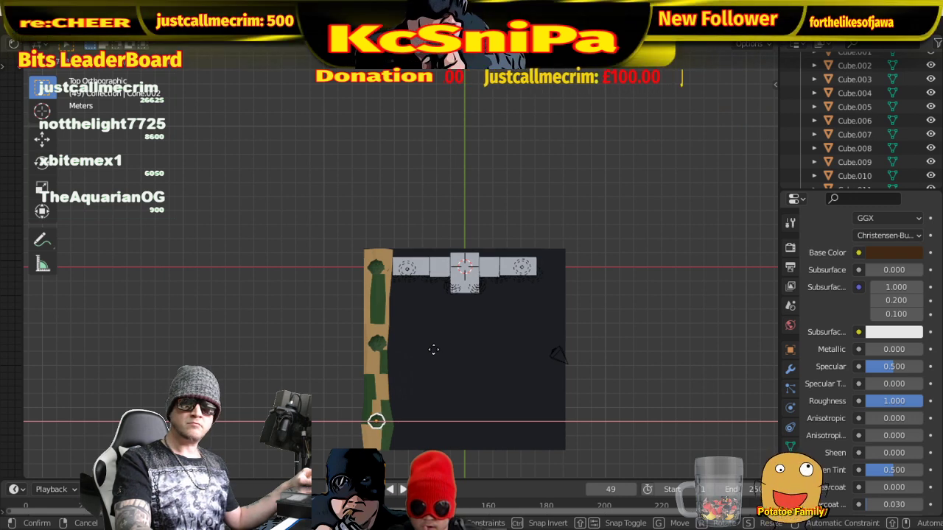
key("y")
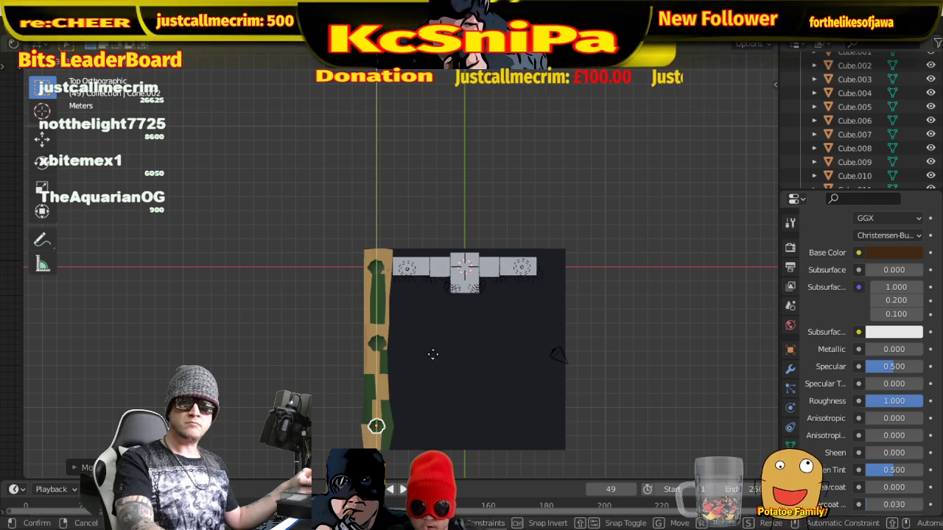
left_click(433, 354)
middle_click_drag(432, 361, 451, 333)
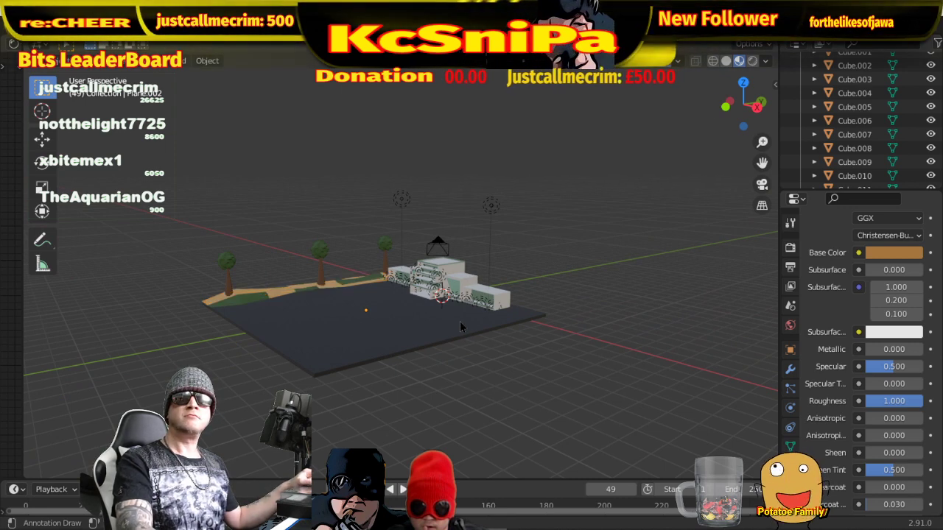
- Hide the overlays, switch to Rendered shading, and orbit around the lit scene
scroll(460, 327, "up", 2)
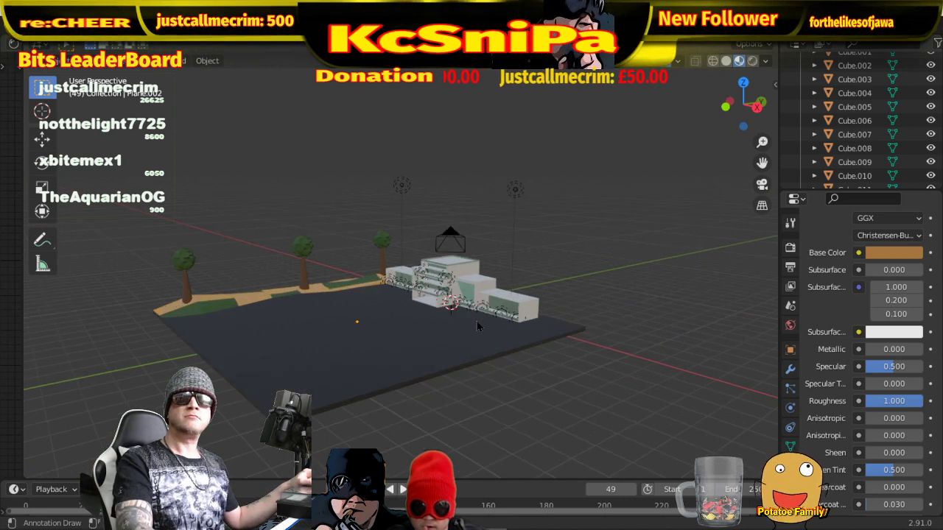
left_click(667, 64)
mouse_move(579, 218)
middle_mouse_down()
mouse_move(613, 215)
mouse_move(648, 192)
middle_mouse_up()
left_click(752, 61)
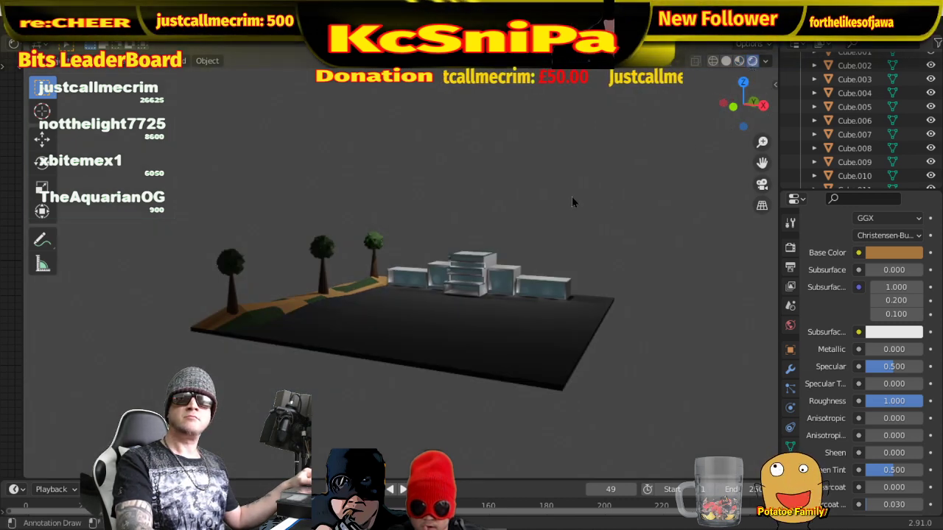
mouse_move(572, 197)
middle_mouse_down()
mouse_move(627, 214)
mouse_move(558, 234)
mouse_move(528, 218)
mouse_move(524, 186)
mouse_move(533, 183)
mouse_move(478, 189)
mouse_move(534, 218)
mouse_move(551, 202)
mouse_move(506, 214)
mouse_move(518, 224)
mouse_move(666, 114)
middle_mouse_up()
scroll(531, 211, "down", 3)
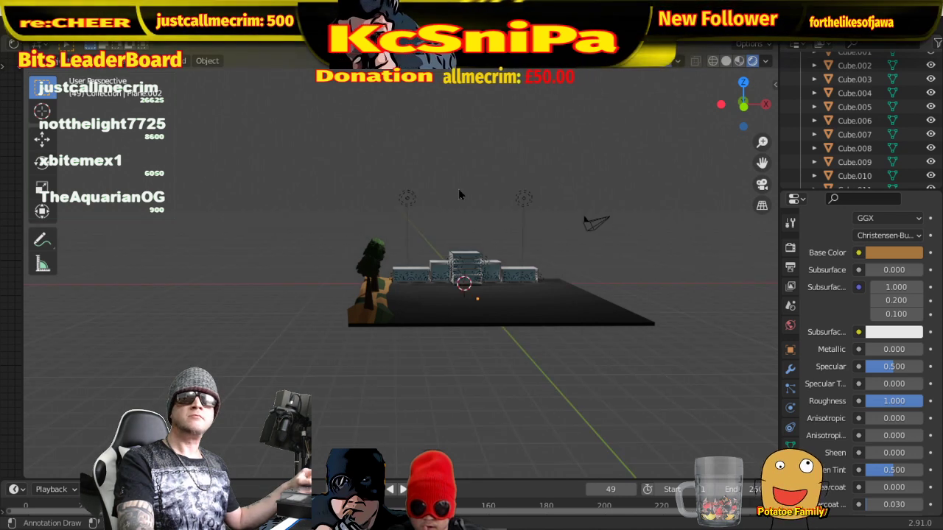
- Duplicate the left point light twice in top view beside the plaza, then hide overlays to preview
left_click(411, 199)
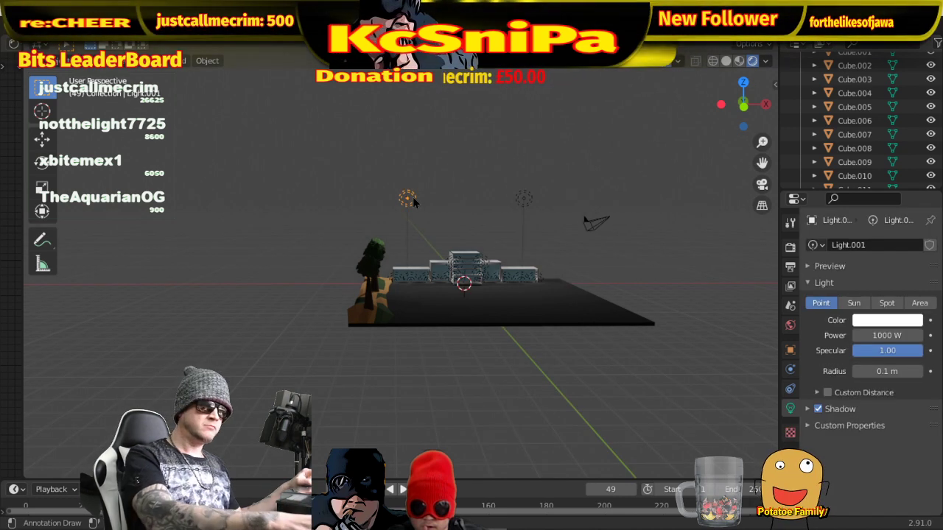
key("KP_7")
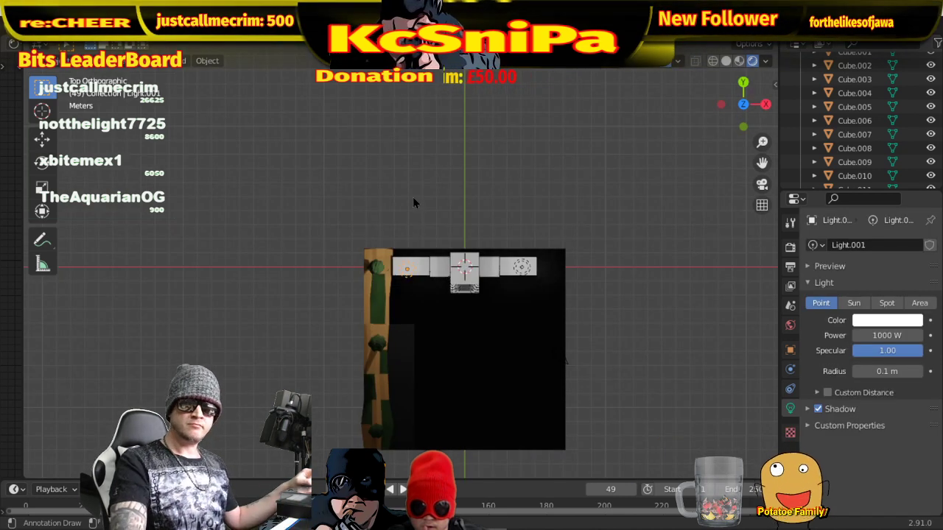
key("shift+d")
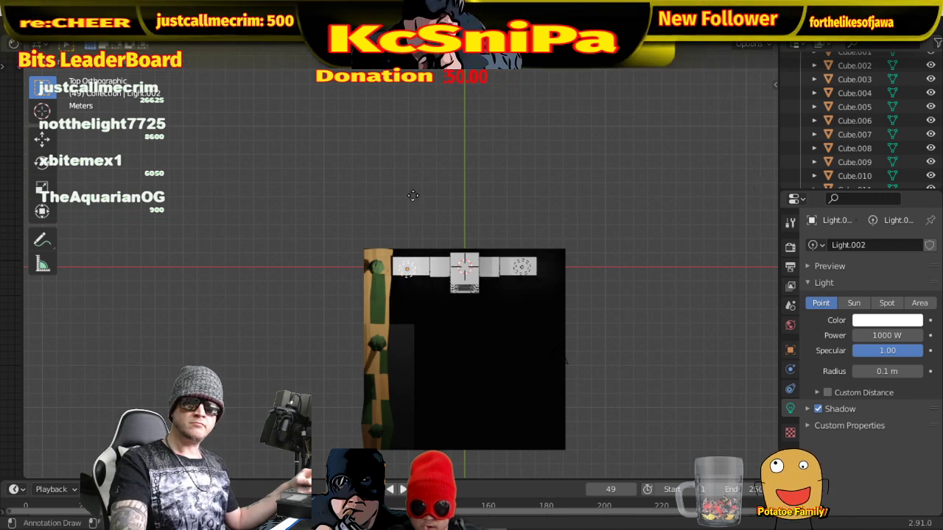
left_click(395, 293)
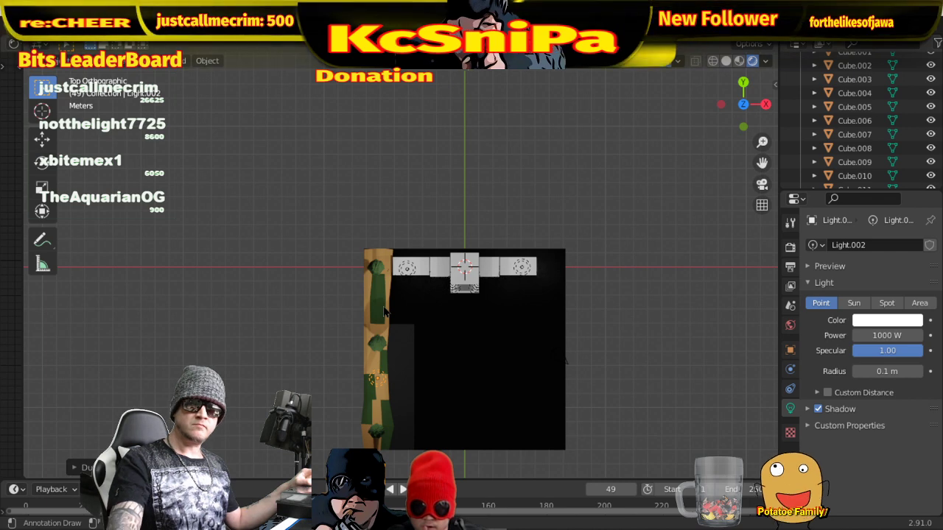
key("shift+d")
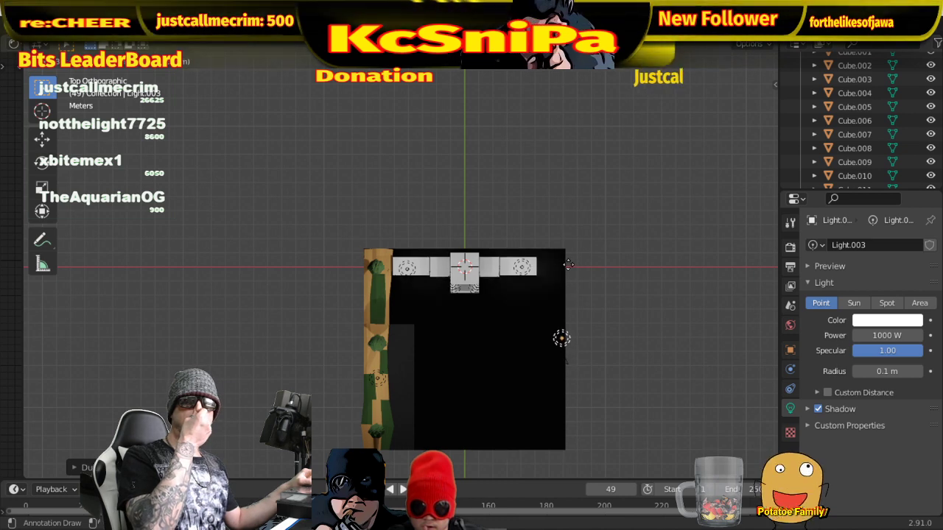
left_click(559, 306)
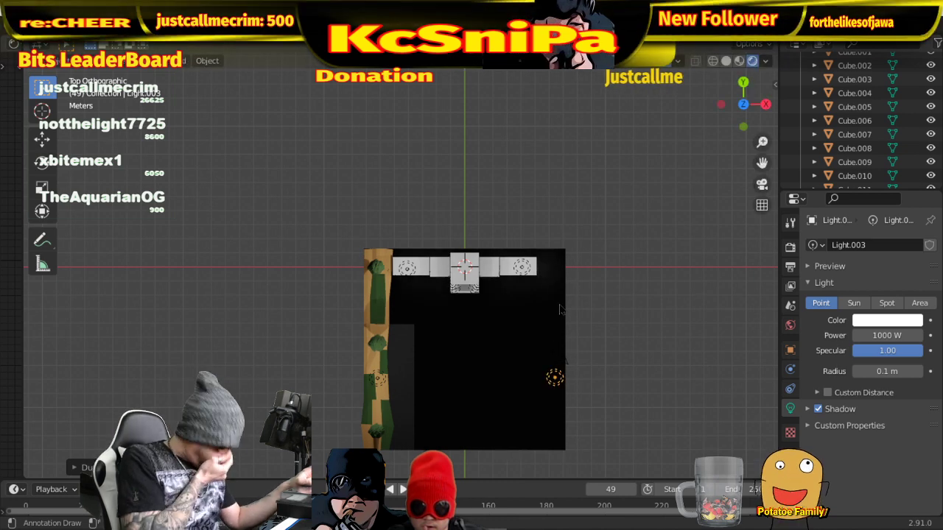
middle_click_drag(610, 337, 614, 201)
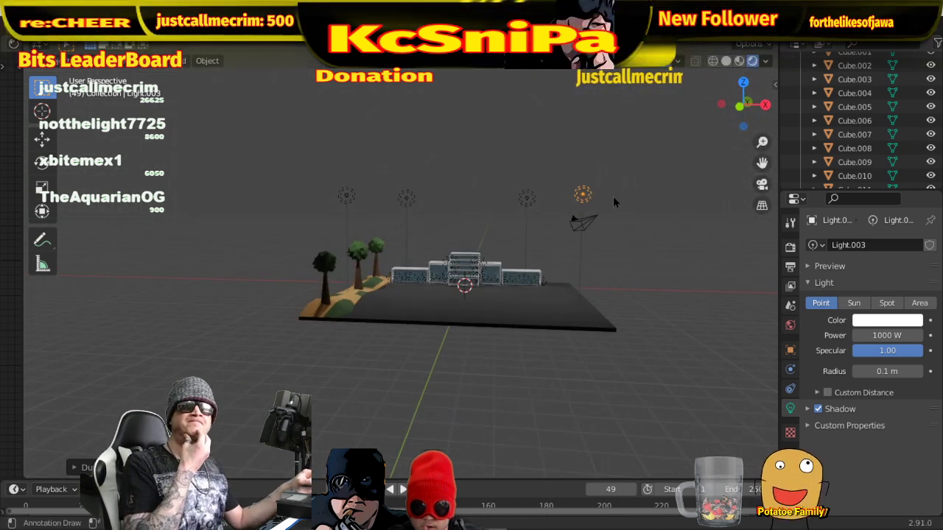
key("shift+alt+z")
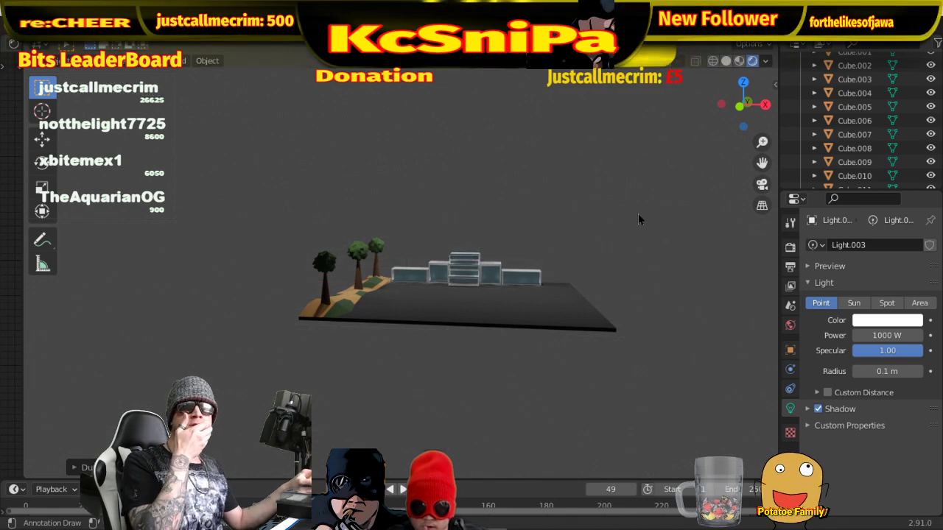
middle_click_drag(655, 291, 637, 307)
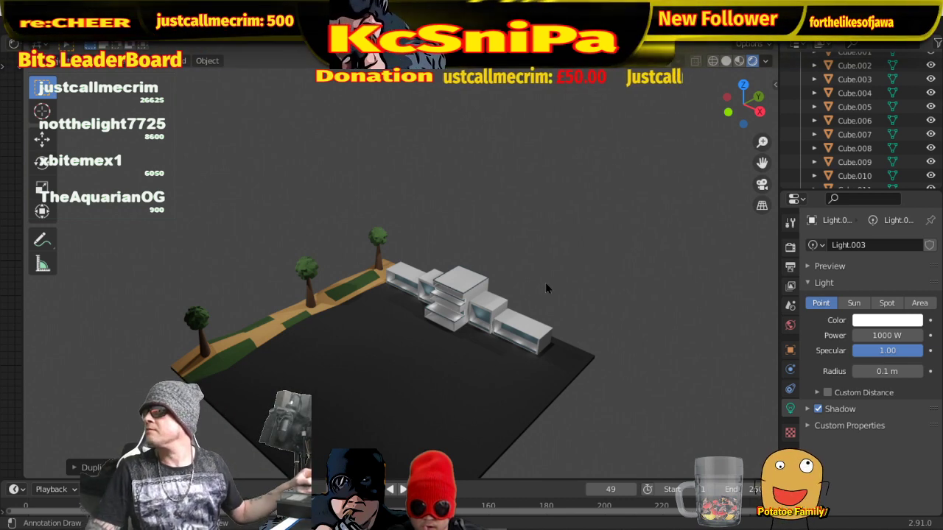
mouse_move(558, 289)
middle_mouse_down()
mouse_move(595, 246)
mouse_move(616, 263)
mouse_move(606, 272)
mouse_move(610, 293)
mouse_move(626, 298)
mouse_move(649, 331)
mouse_move(607, 289)
middle_mouse_up()
scroll(593, 247, "up", 4)
scroll(610, 272, "down", 3)
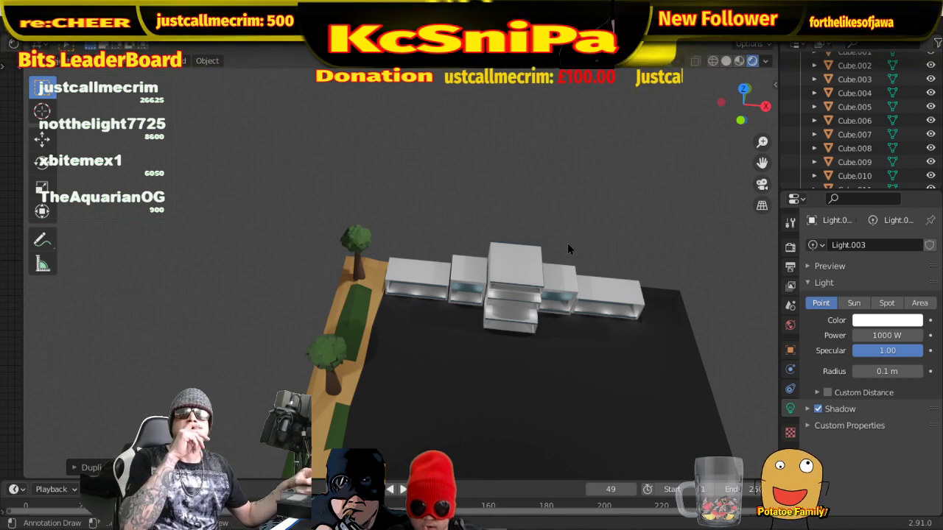
mouse_move(576, 248)
middle_mouse_down()
mouse_move(537, 196)
mouse_move(578, 194)
mouse_move(546, 198)
mouse_move(555, 225)
middle_mouse_up()
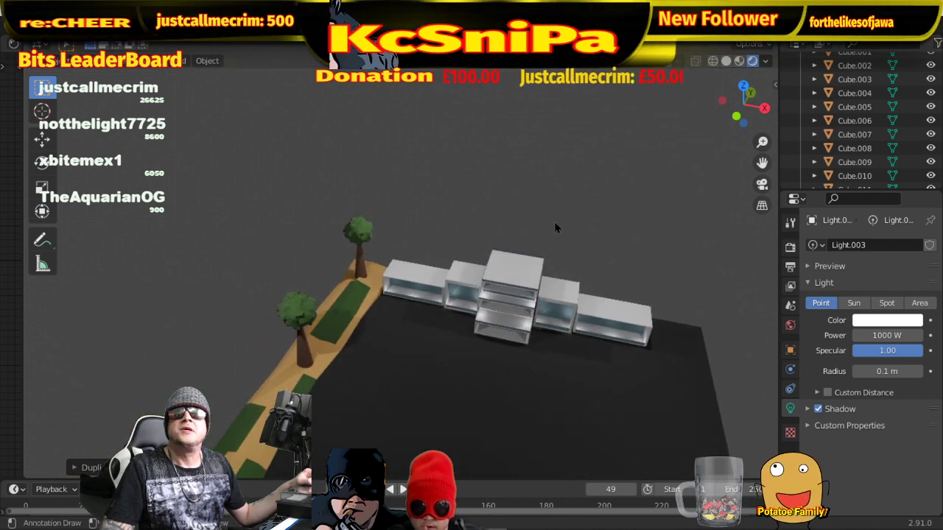
- Add a plane, raise it along Z above the building, and stretch it along X
left_click(178, 60)
mouse_move(188, 77)
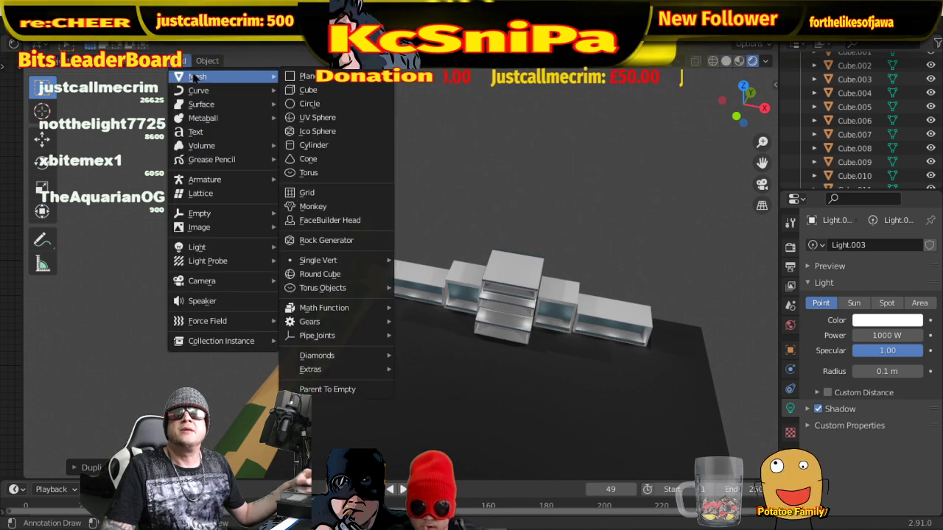
left_click(324, 78)
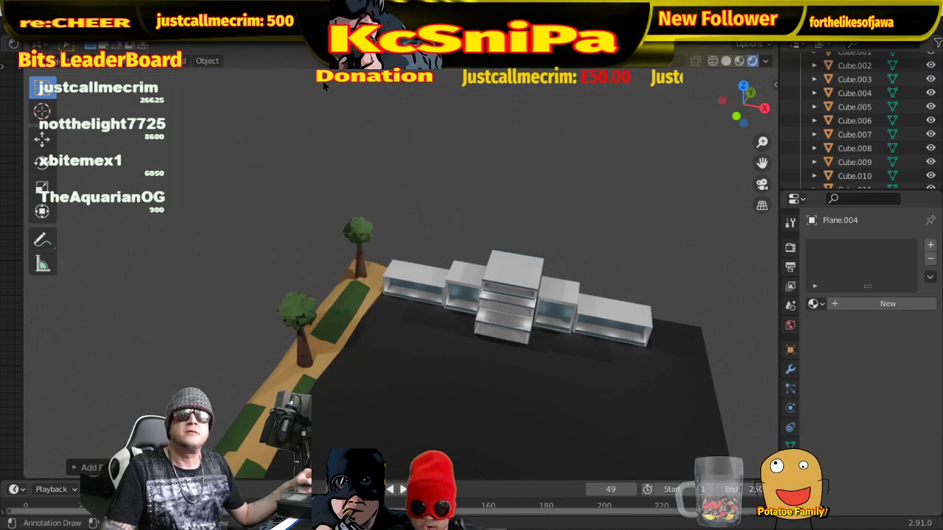
key("g")
key("z")
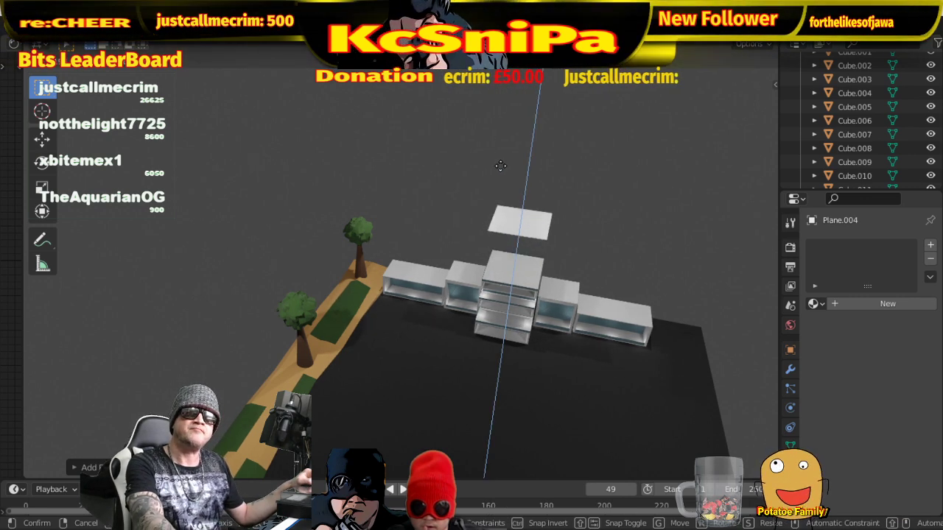
left_click(500, 167)
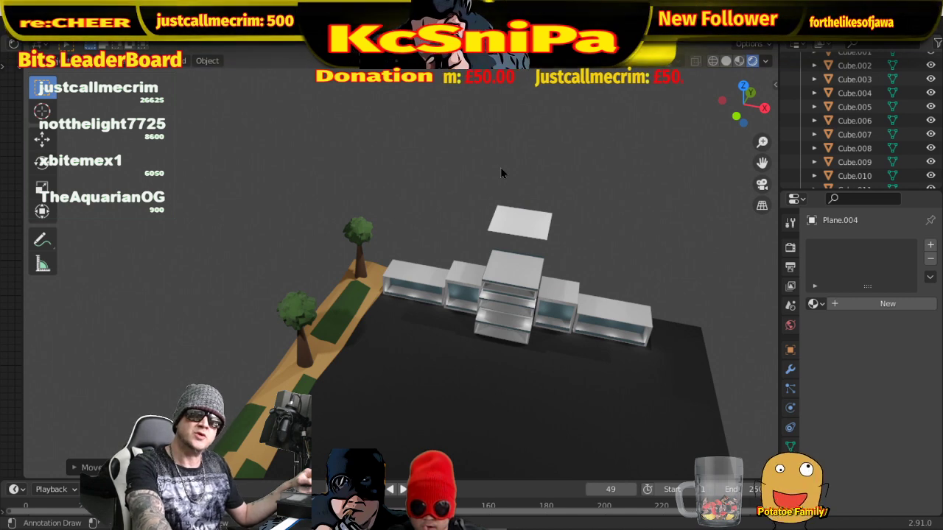
key("g")
key("x")
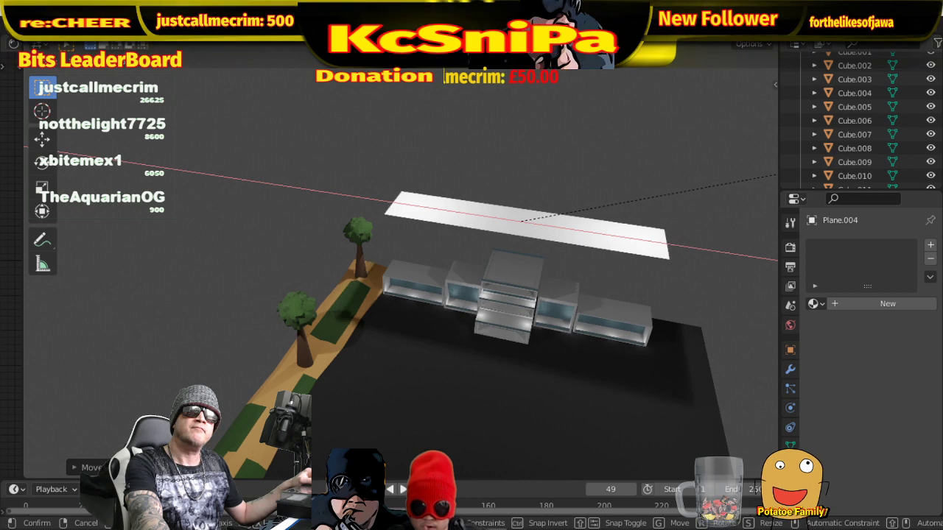
key("Return")
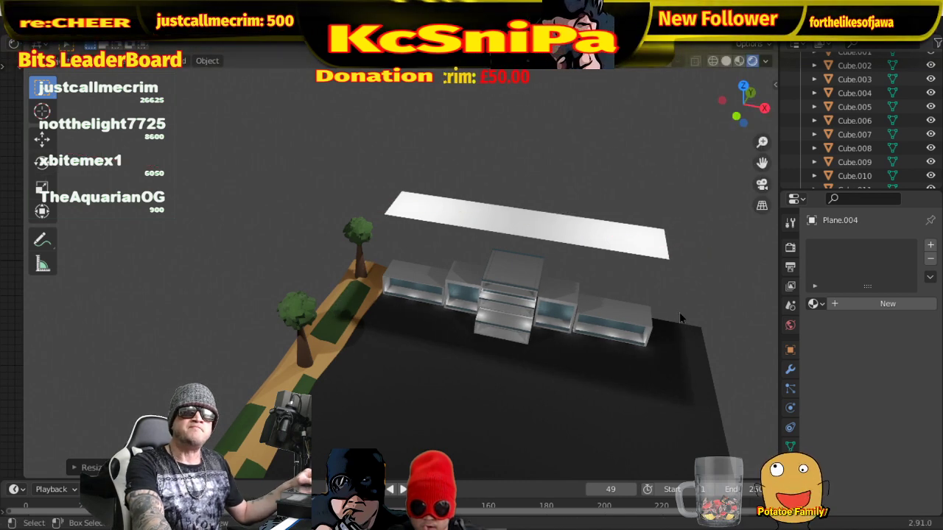
- Turn the viewport overlays back on and switch the plane into Edit Mode
middle_click_drag(589, 294, 424, 274)
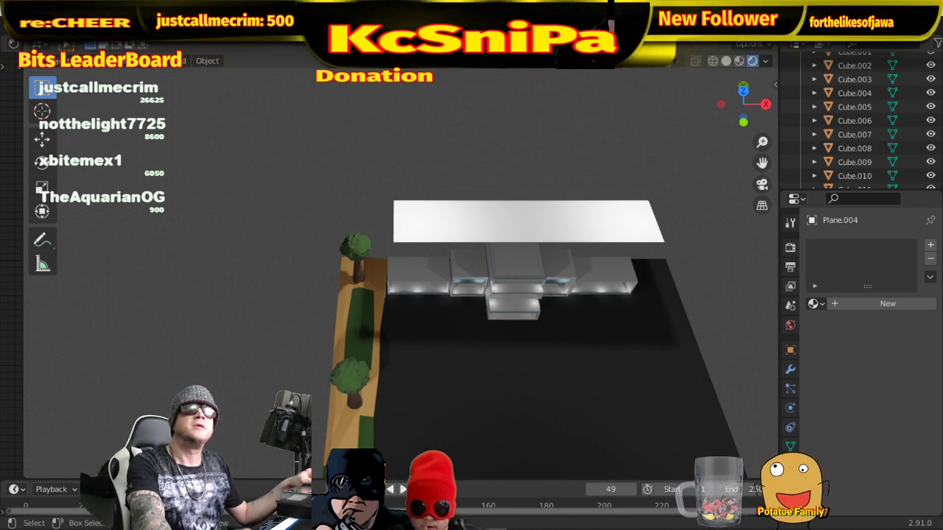
key("shift+alt+z")
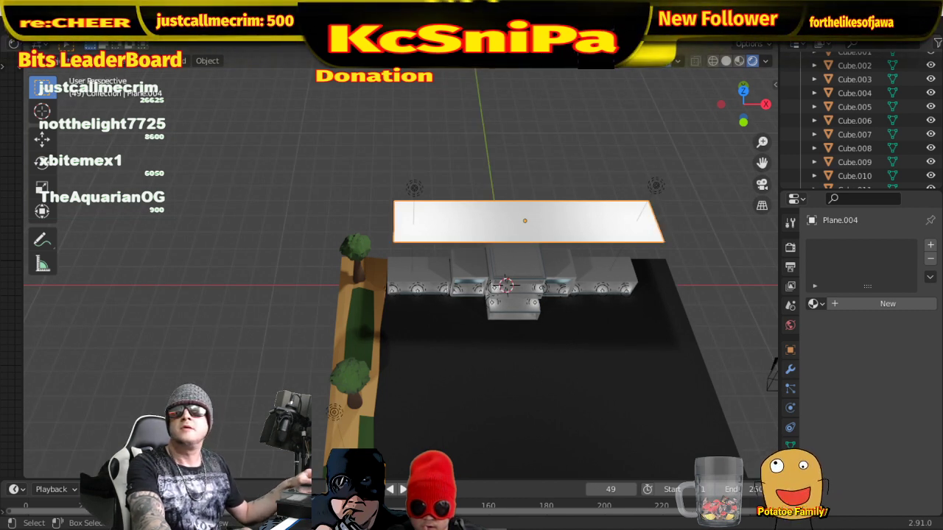
left_click(66, 61)
left_click(66, 91)
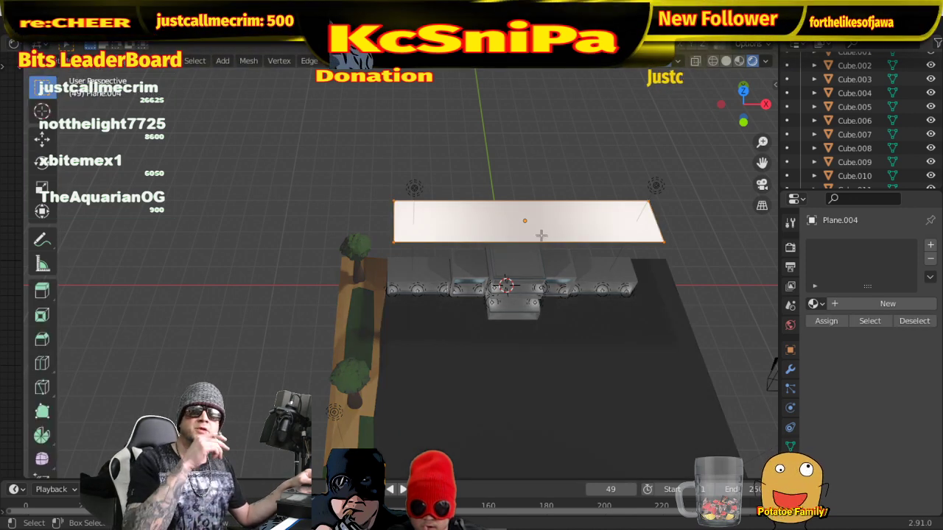
key("ctrl+v")
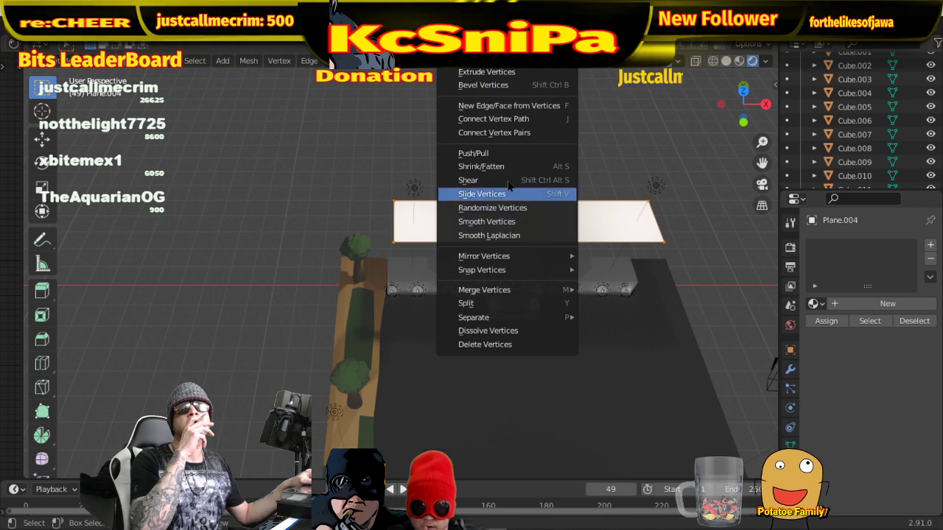
- Subdivide the roof plane into a grid
key("Escape")
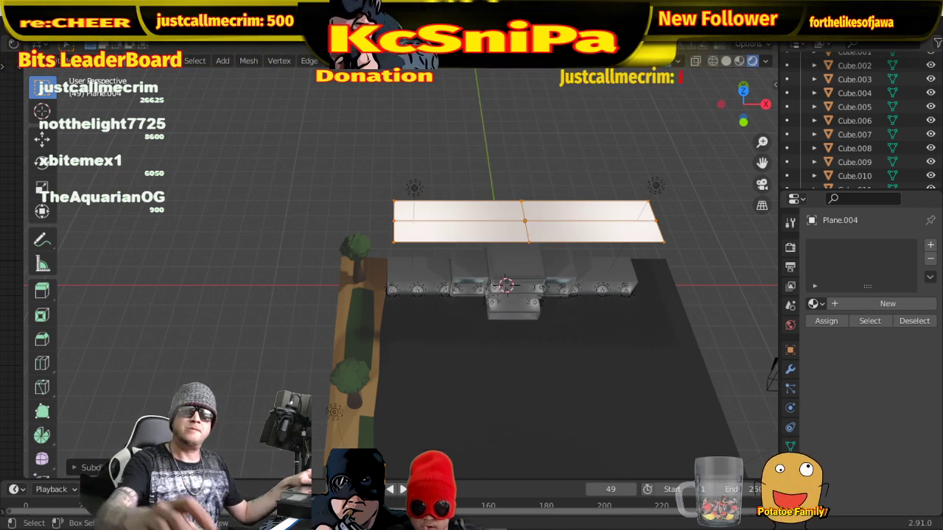
right_click(551, 219)
left_click(553, 222)
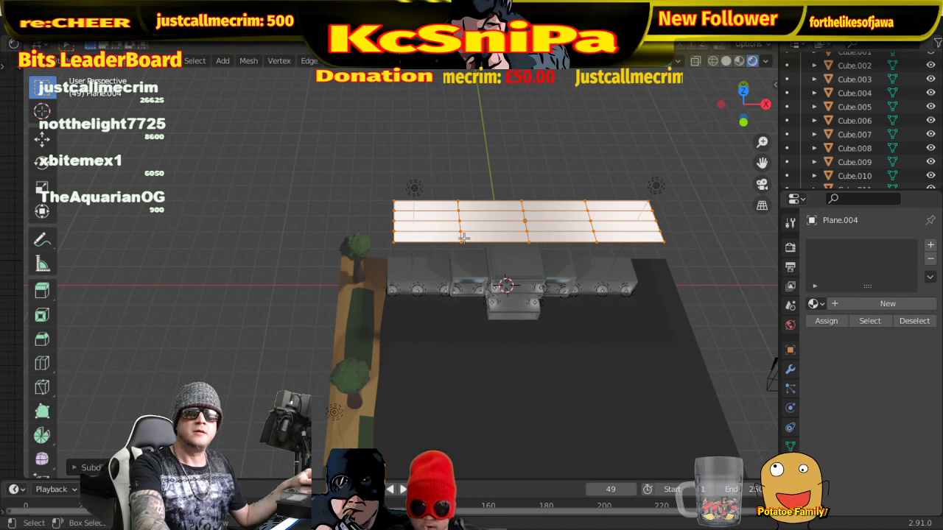
- Select the middle segment of the lower edge and extend it forward along Y
left_click(512, 237)
left_click(532, 239)
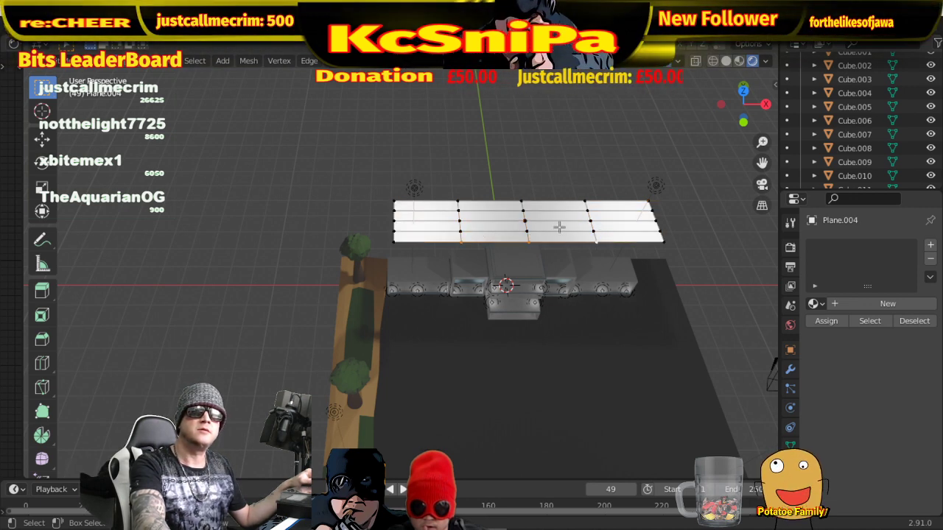
key("g")
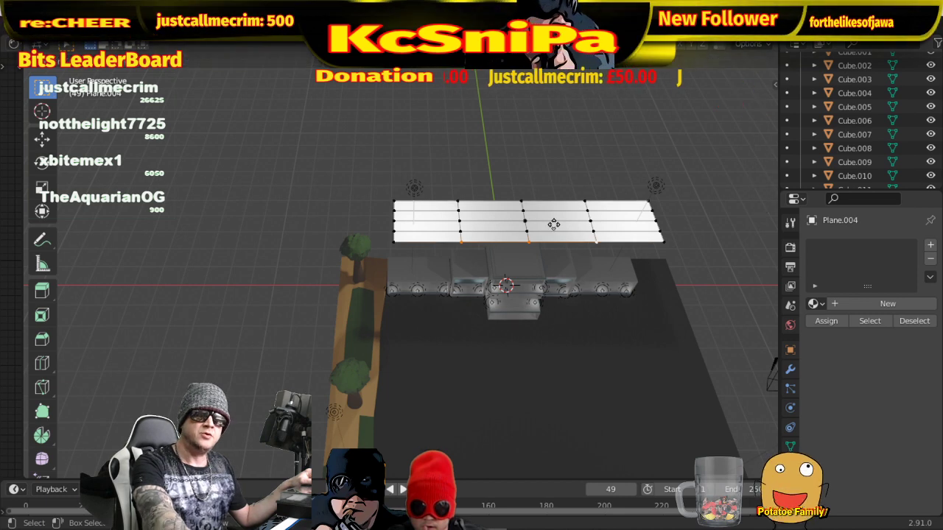
key("y")
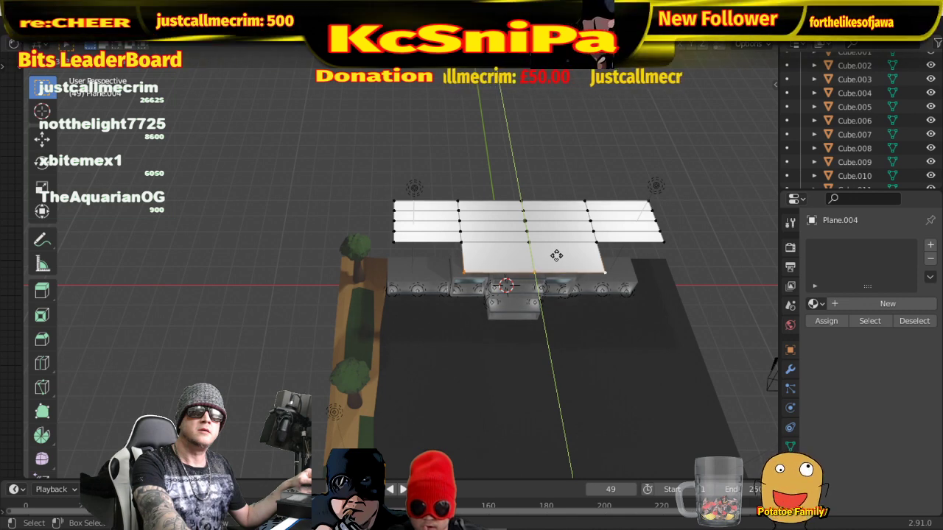
left_click(555, 259)
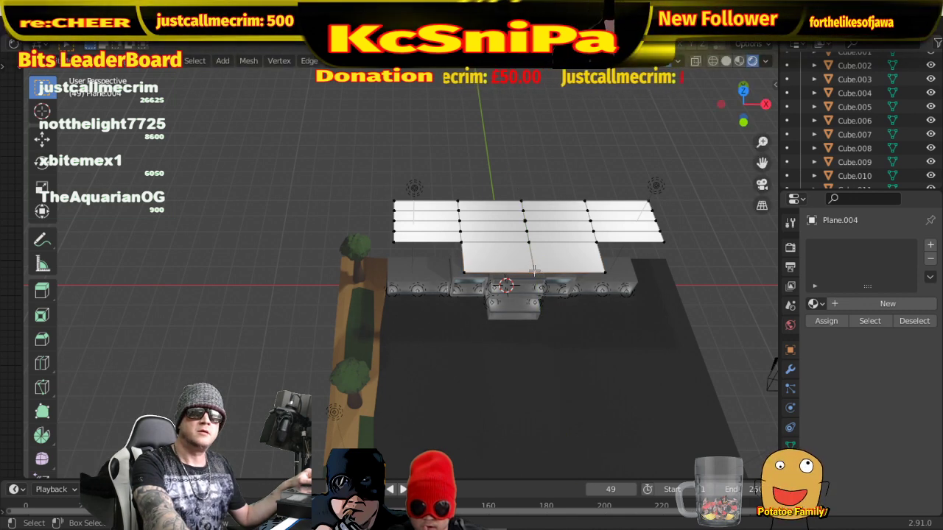
key("g")
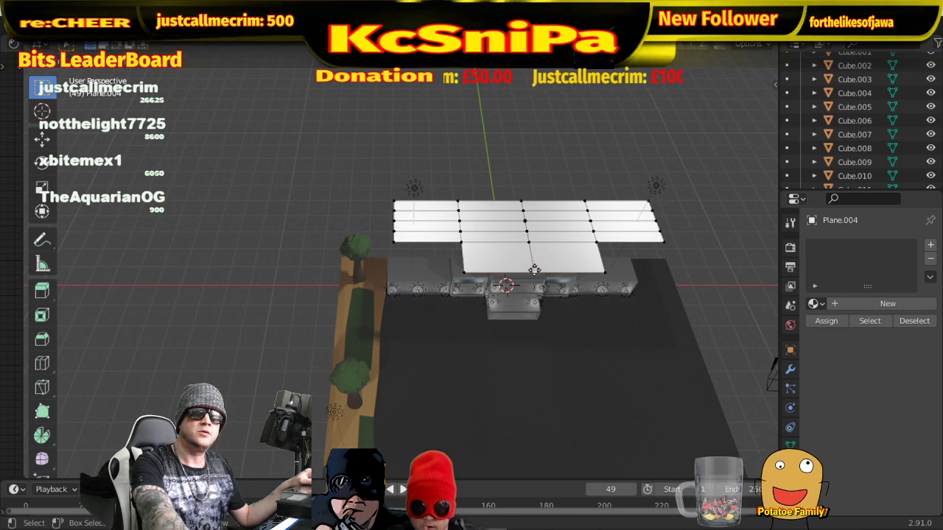
key("y")
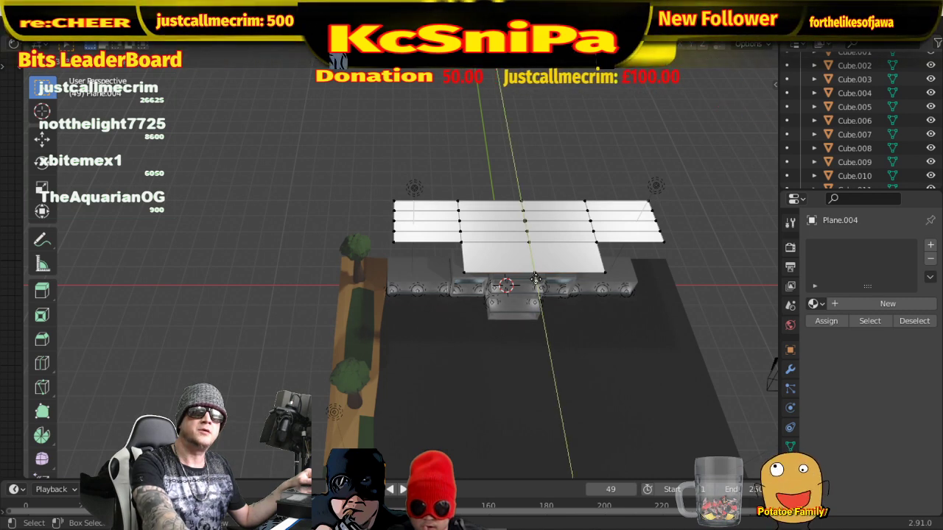
key("Escape")
- Extend the selected roof edge forward along Y twice to lengthen the front section
middle_click_drag(625, 358, 635, 273)
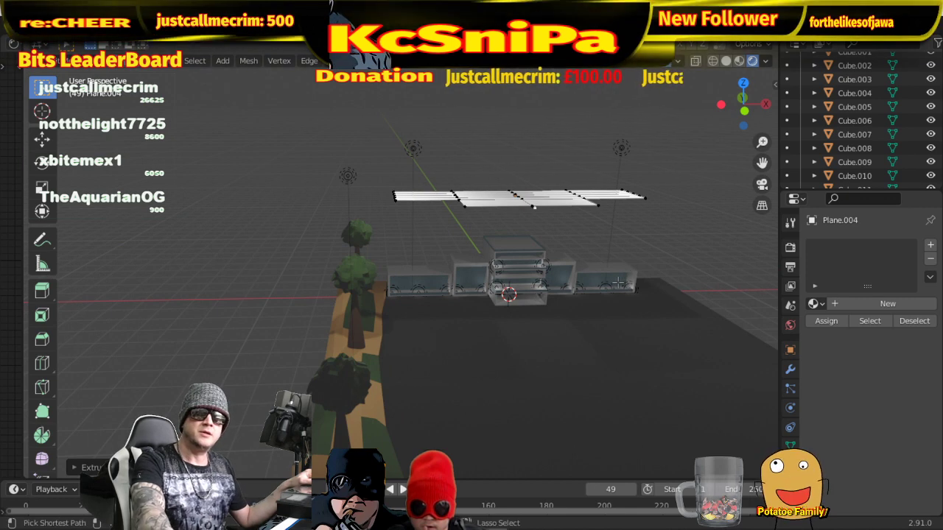
middle_click_drag(559, 234, 628, 257)
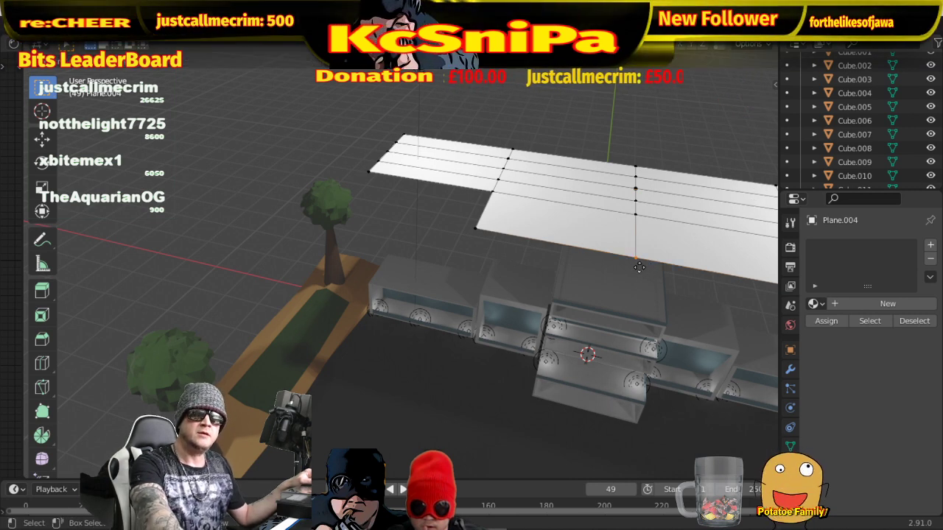
key("g")
key("y")
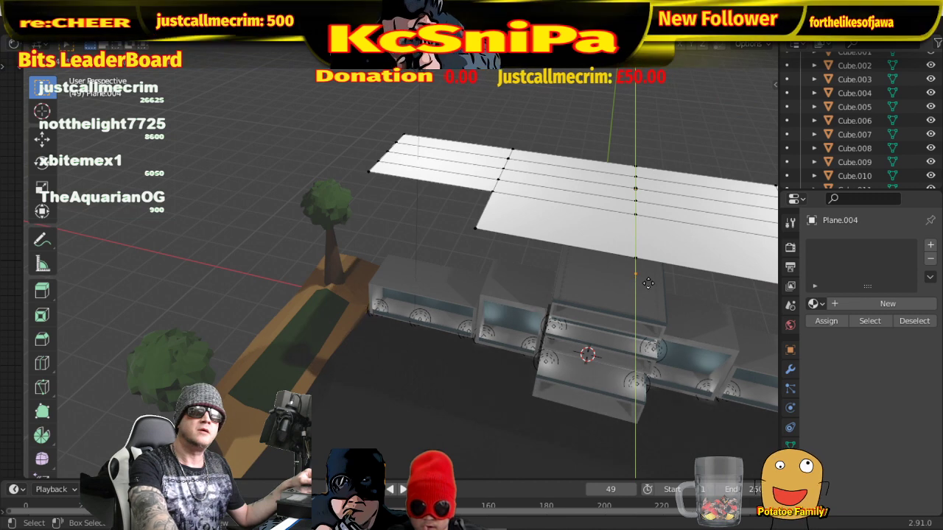
left_click(651, 276)
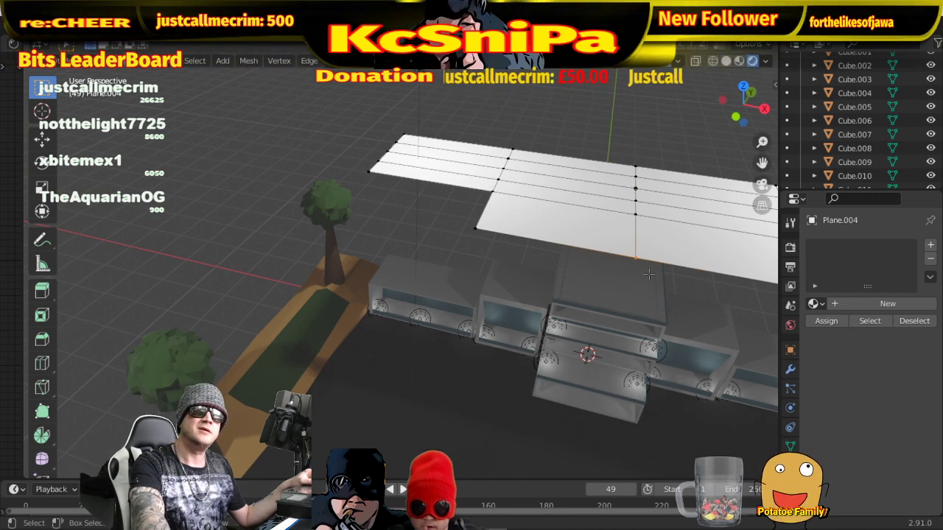
middle_click_drag(648, 274, 616, 229)
key("g")
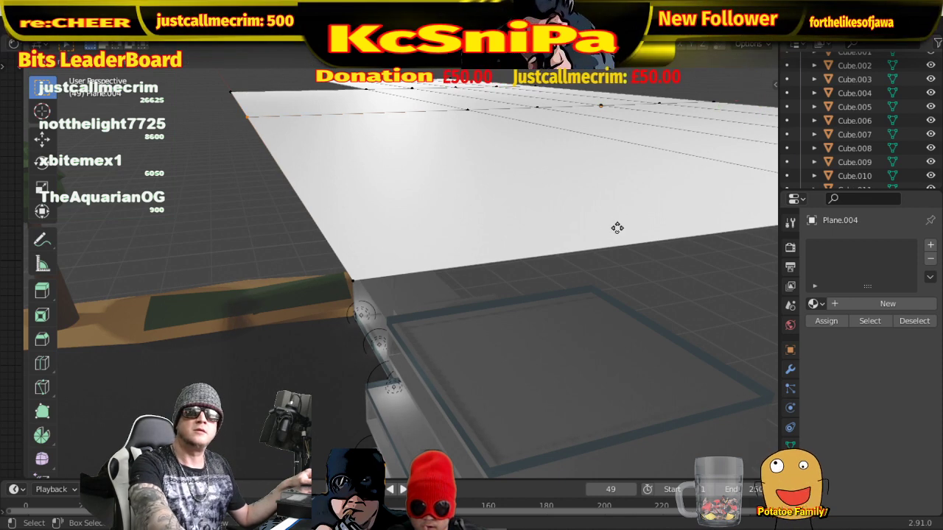
key("y")
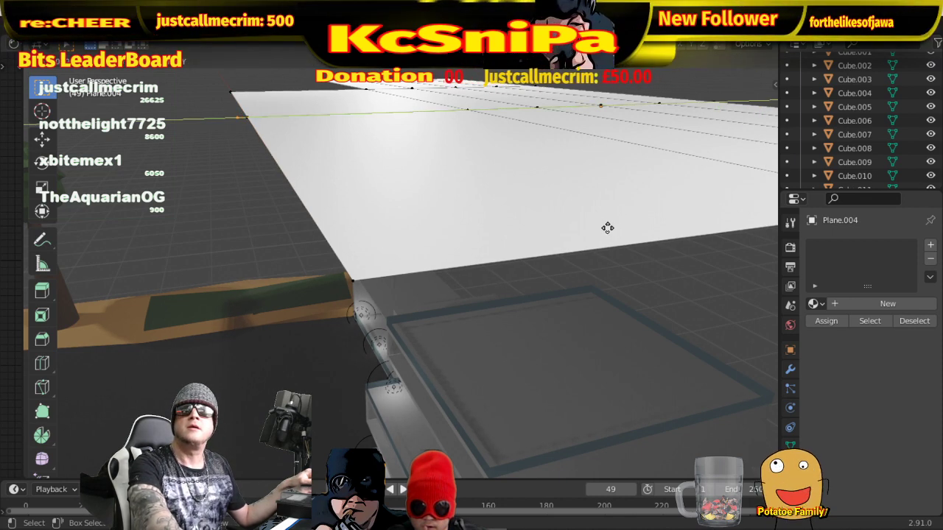
left_click(611, 226)
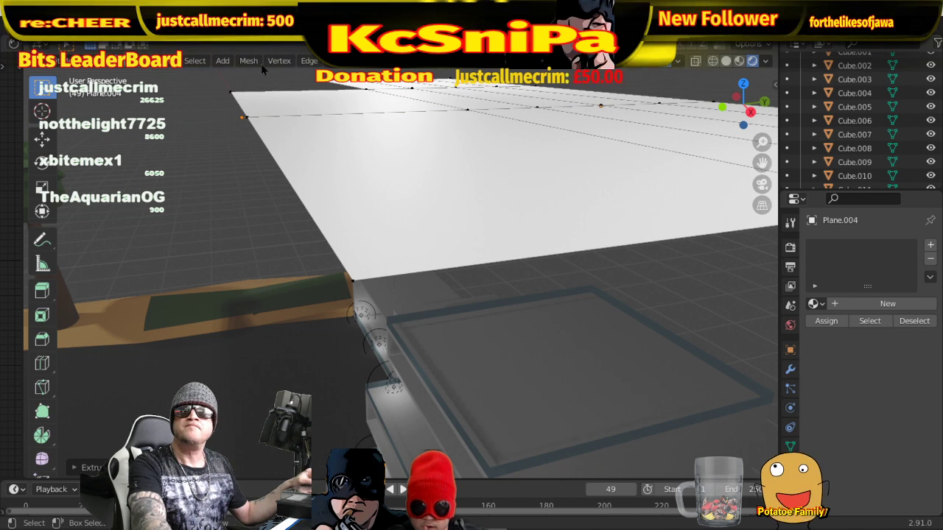
- Undo the short extrusion of the plane's far edge and zoom out to the whole roof
key("b")
left_click_drag(249, 112, 263, 110)
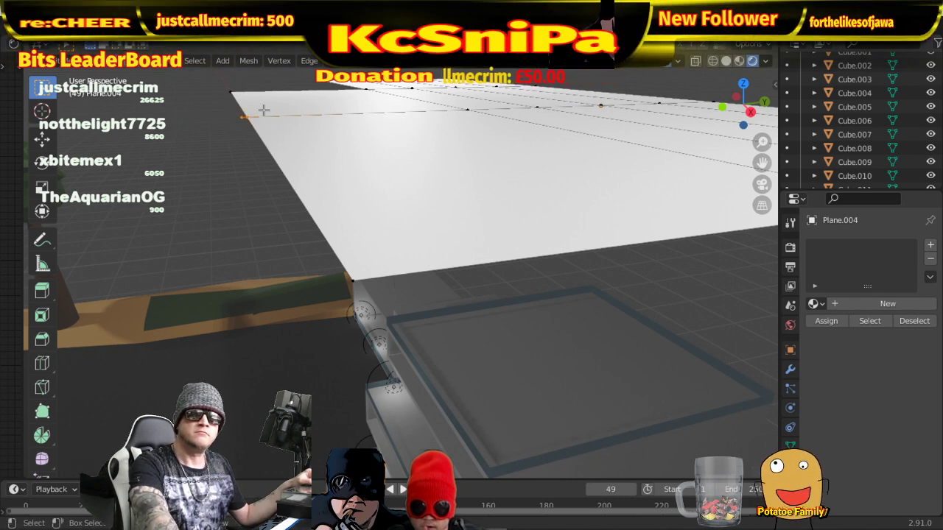
key("e")
left_click(252, 110)
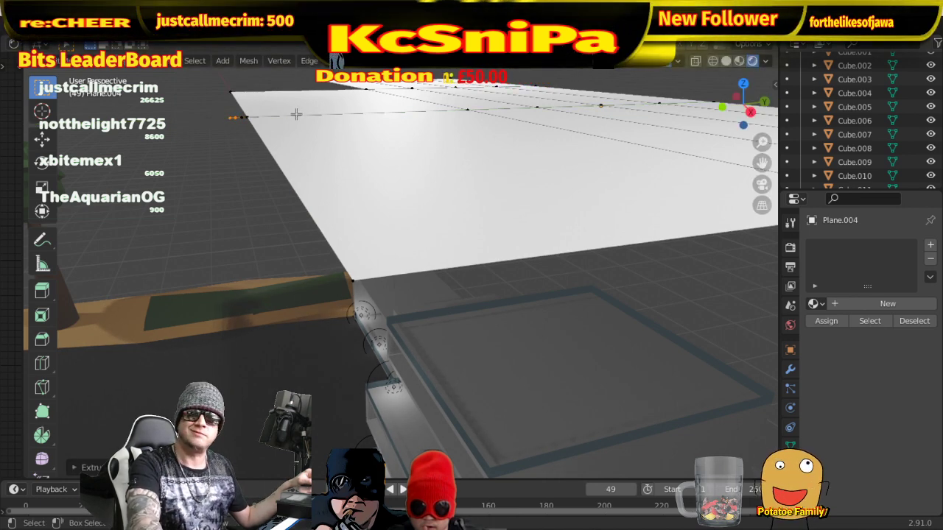
key("ctrl+z")
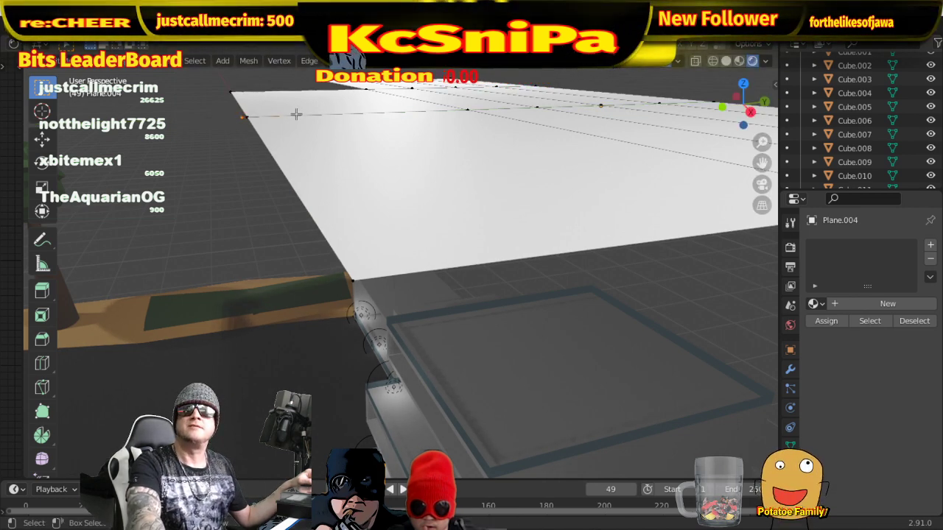
key("ctrl+z")
middle_click_drag(290, 116, 655, 270)
- Add two loop cuts across the roof plane with Ctrl+R
key("ctrl+r")
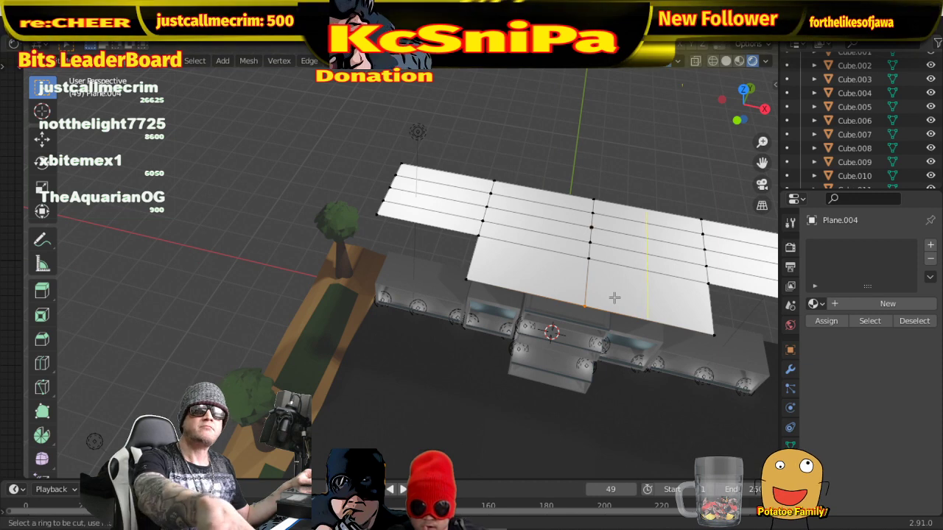
left_click(555, 282)
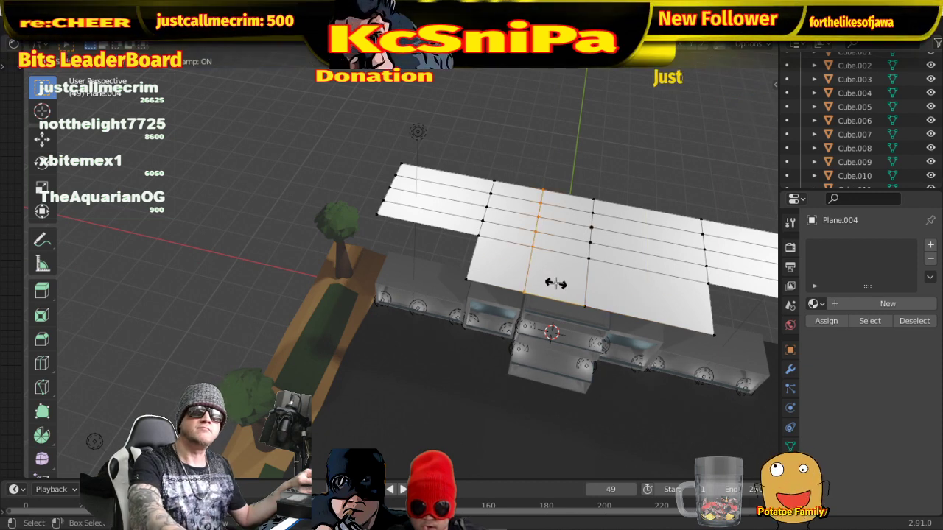
left_click(555, 283)
key("ctrl+r")
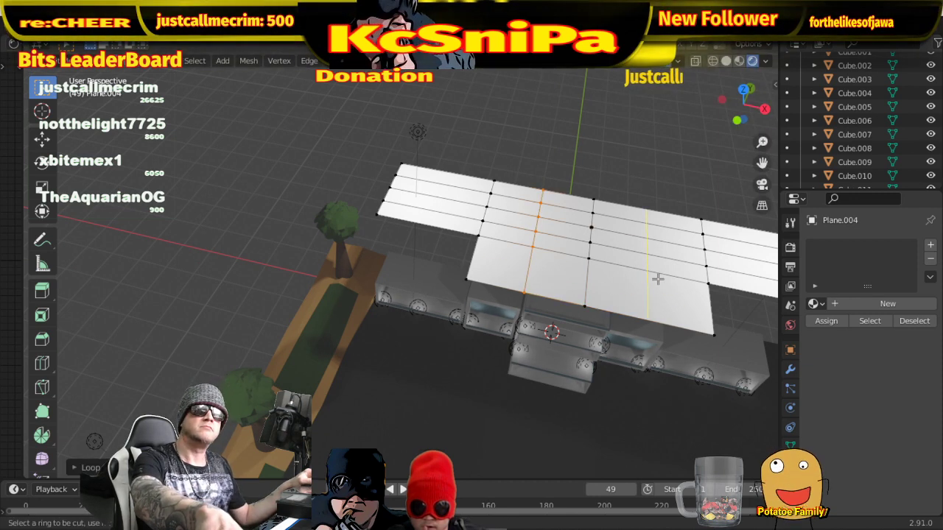
left_click(658, 278)
left_click(658, 279)
- Select the front edge vertices and extend them forward along Y in top view
middle_click_drag(648, 298, 504, 322)
left_click_drag(518, 315, 660, 345)
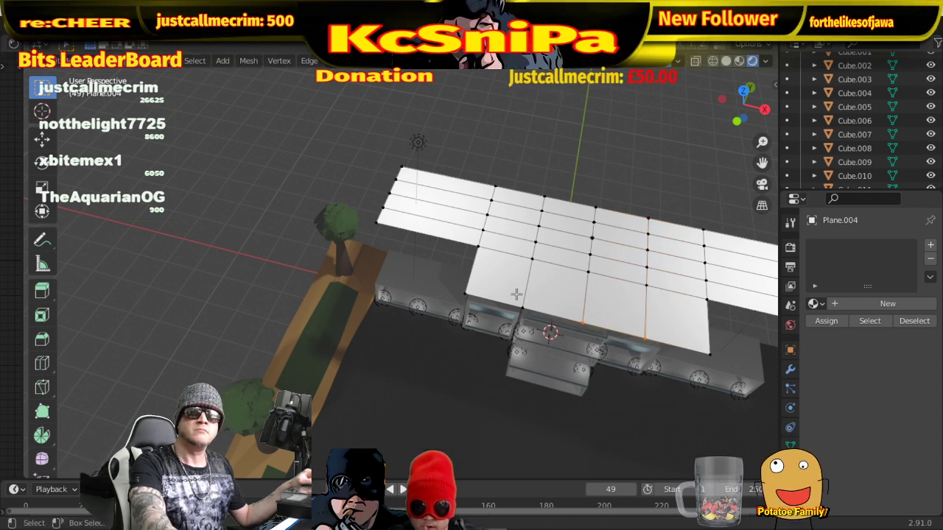
key("KP_7")
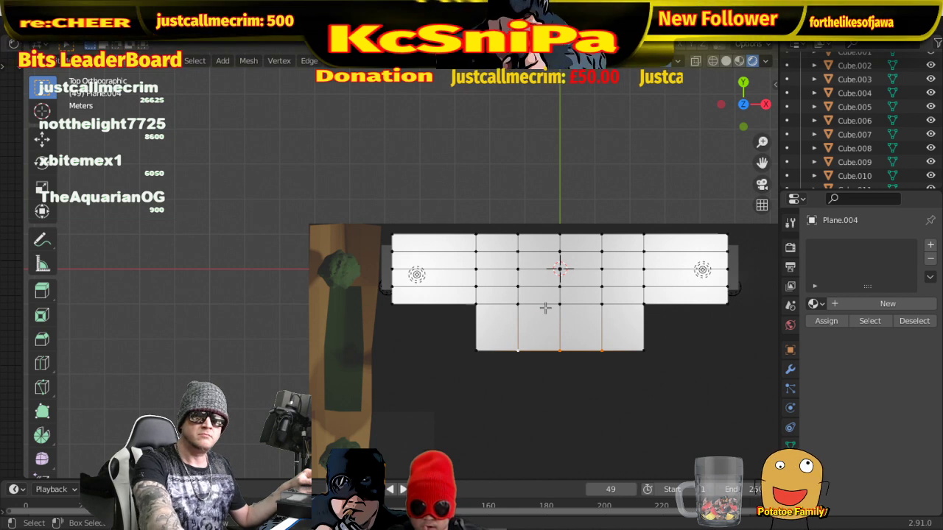
key("g")
key("y")
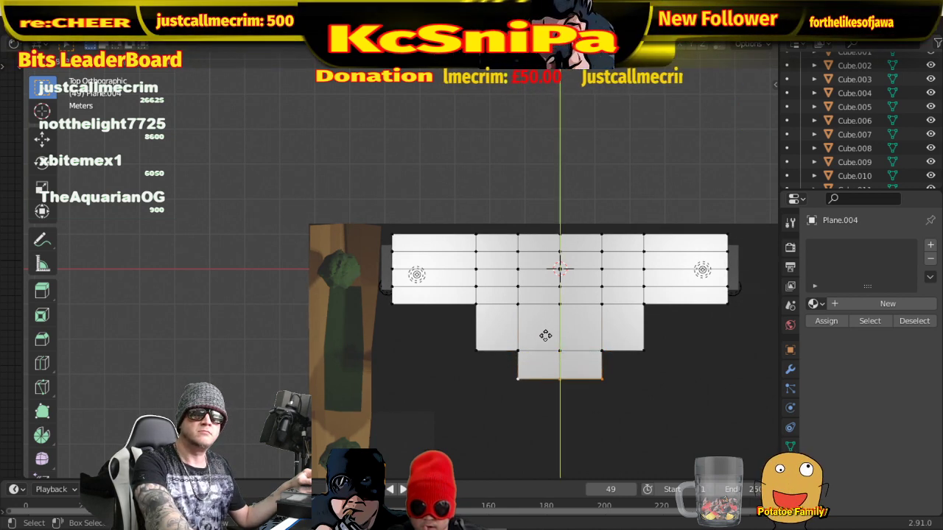
left_click(545, 345)
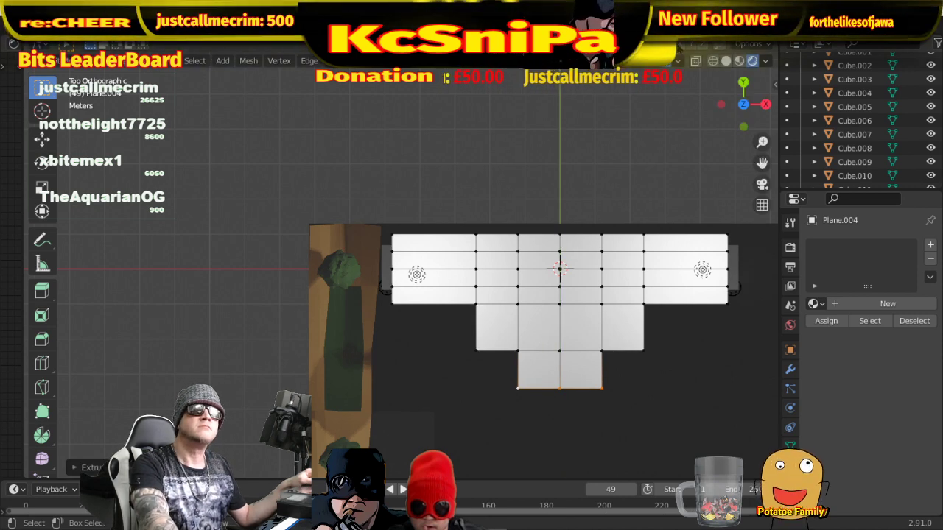
- Move the front corner and lower-right vertices outward and down to angle the front
key("alt+a")
left_click(644, 304)
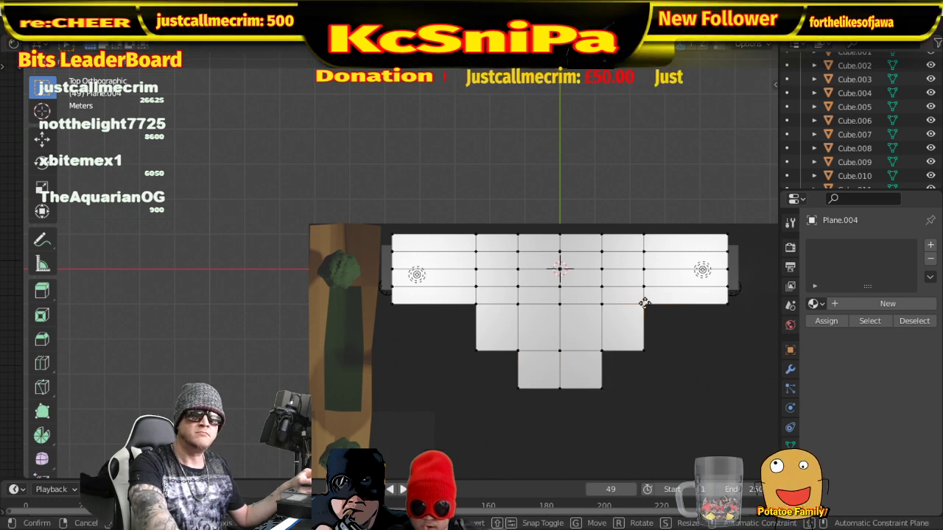
key("g")
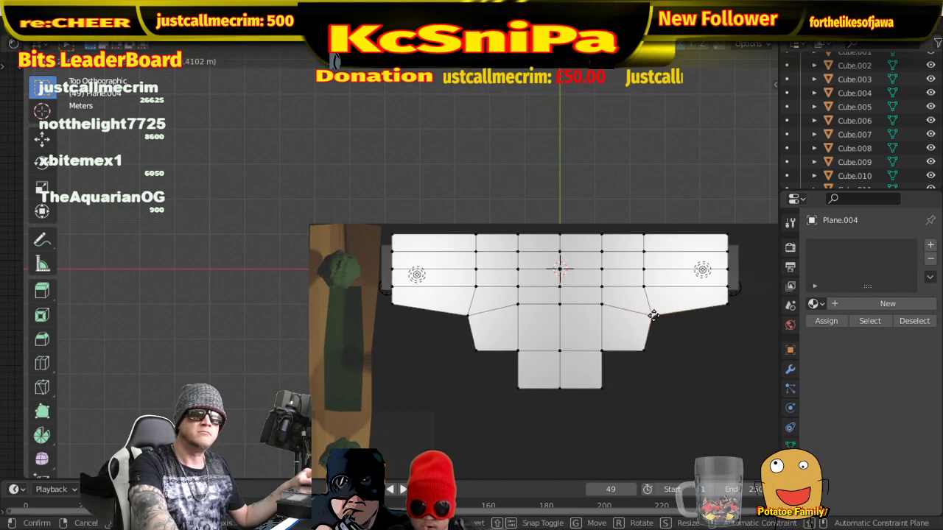
left_click(656, 319)
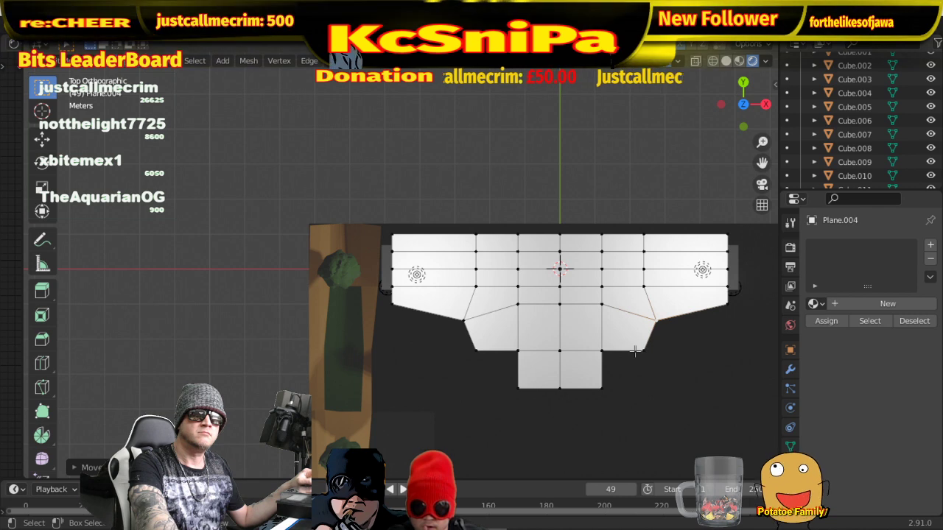
left_click(602, 349)
key("g")
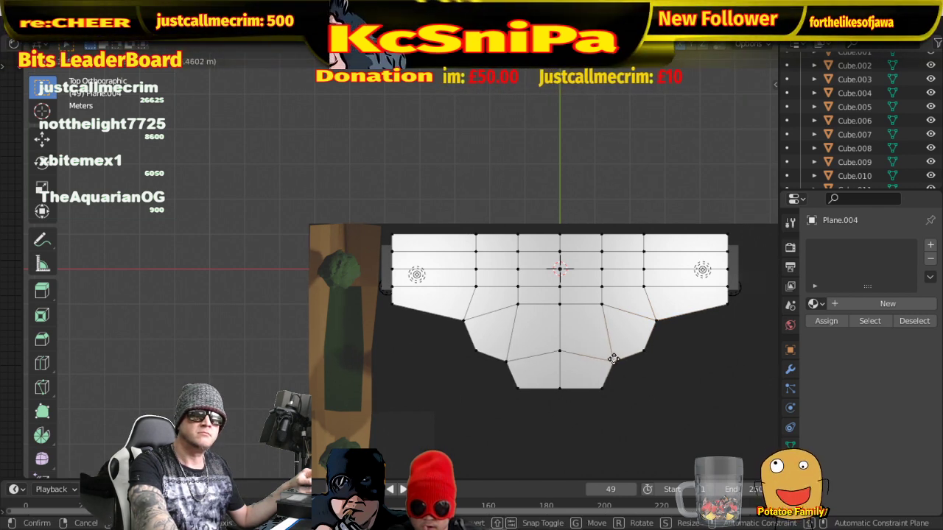
left_click(608, 377)
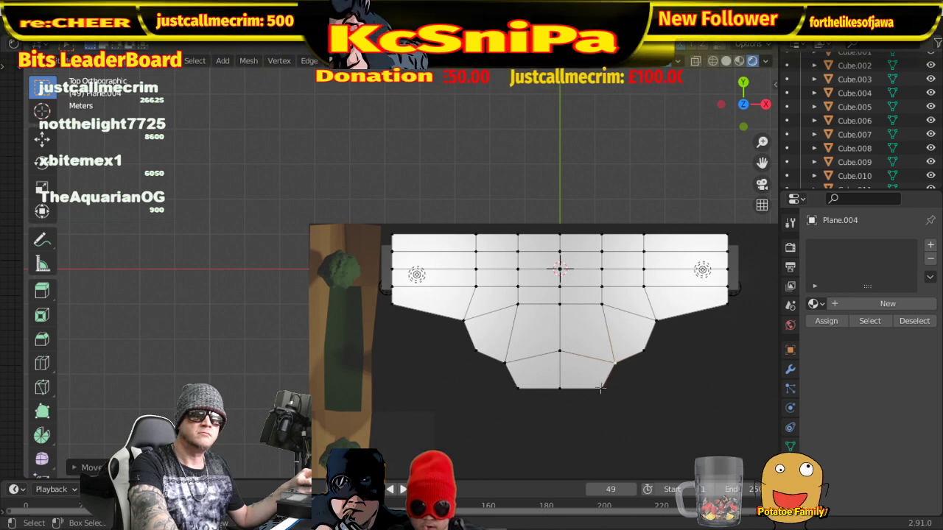
left_click(601, 388)
key("g")
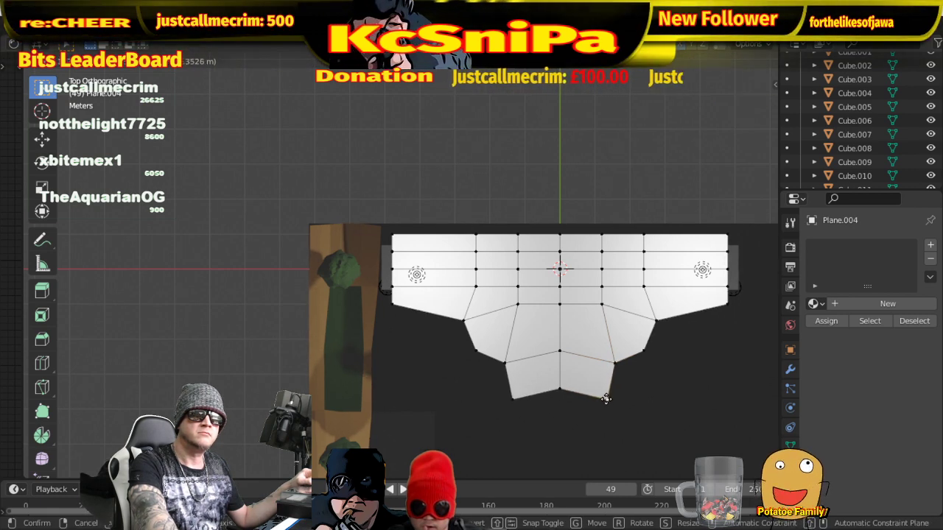
left_click(614, 405)
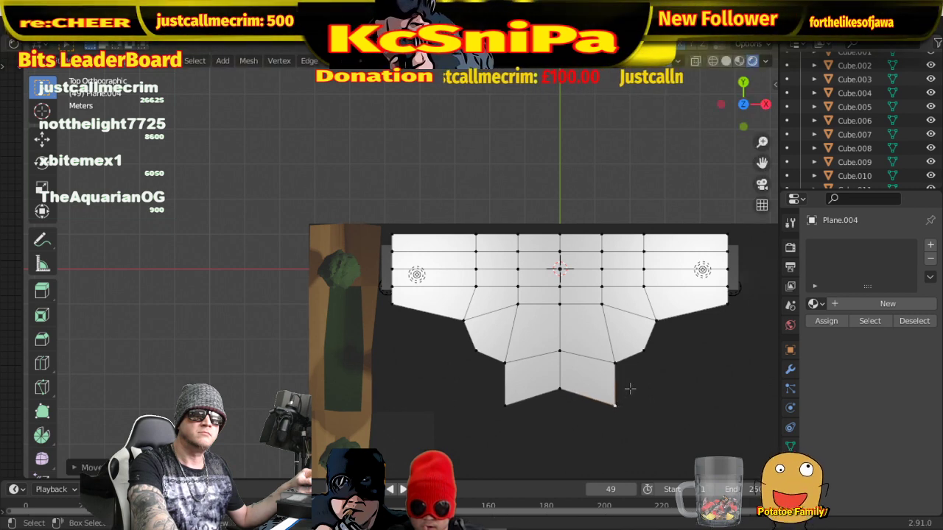
- Shift the remaining lower side vertices to taper the front into a pointed tip
left_click(645, 352)
key("g")
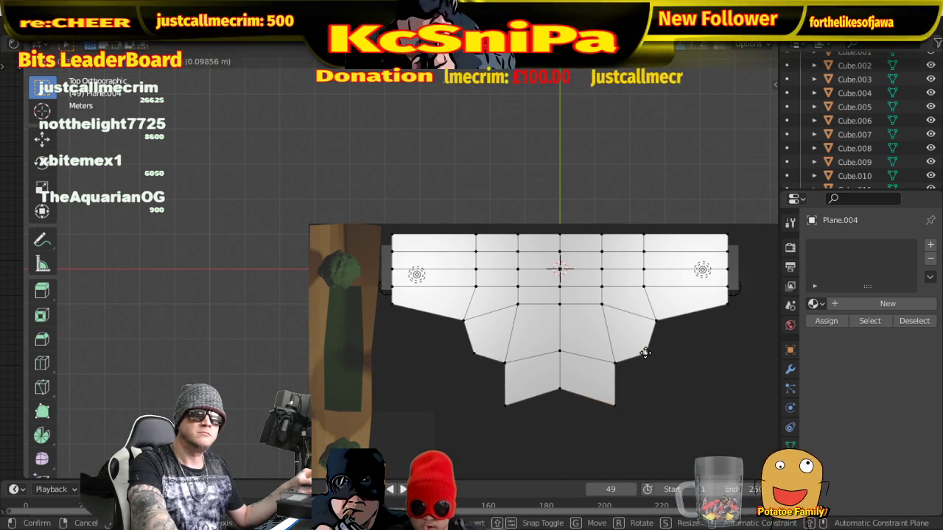
left_click(639, 361)
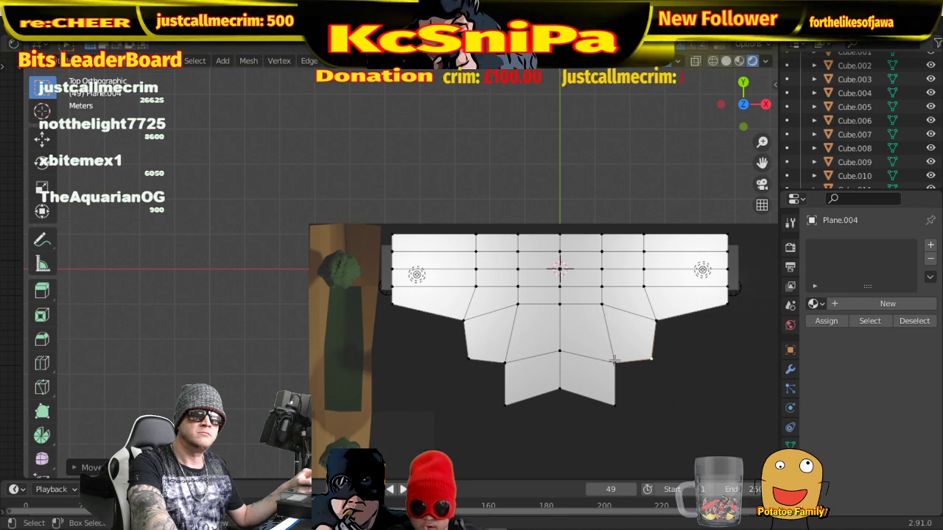
left_click(614, 360)
key("g")
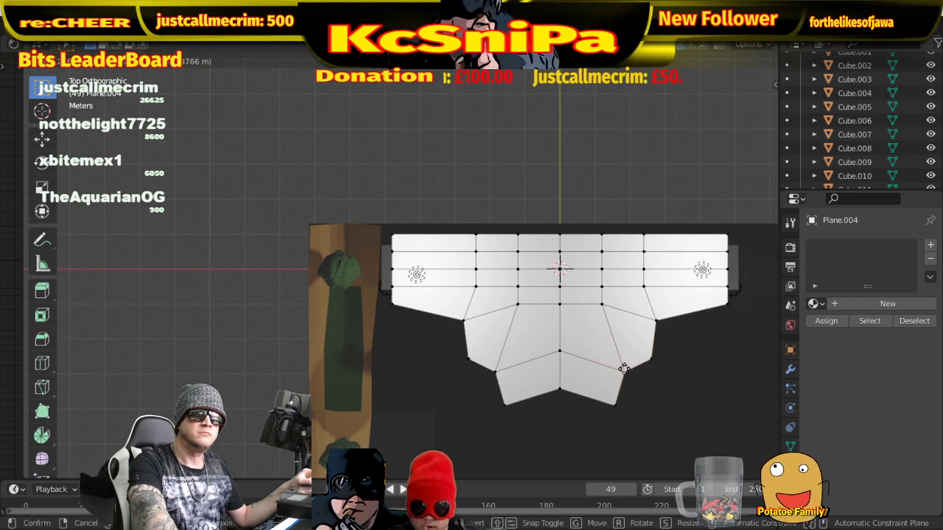
left_click(623, 368)
middle_click_drag(674, 349, 522, 293)
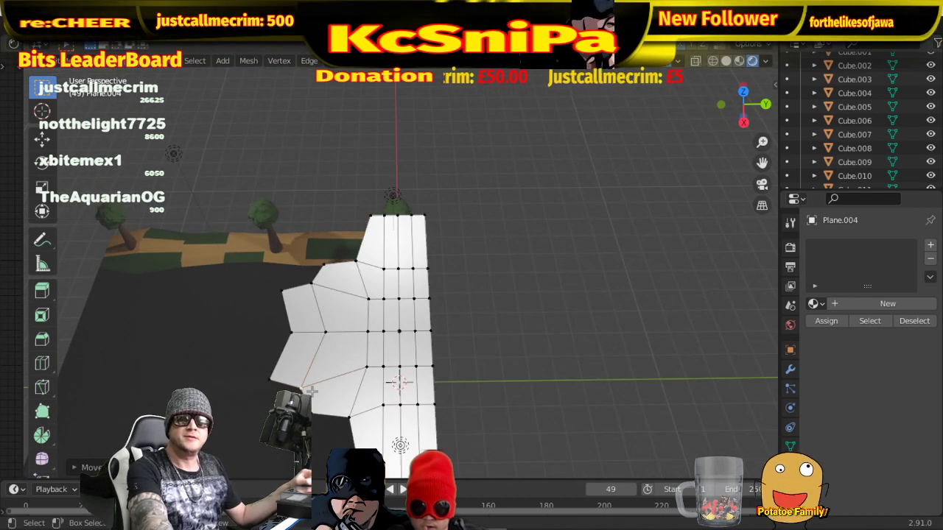
- Select all roof vertices and move them up along Z above the building
scroll(305, 380, "down", 3)
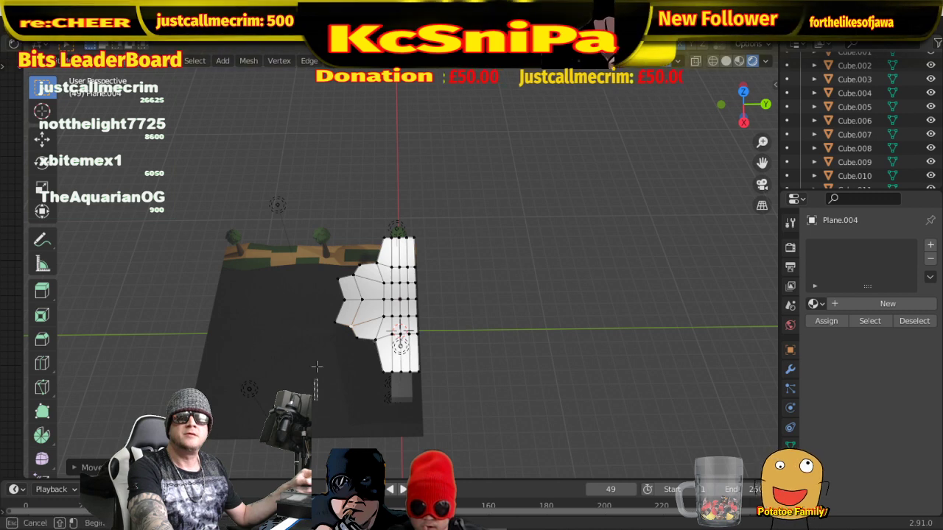
left_click_drag(313, 401, 527, 184)
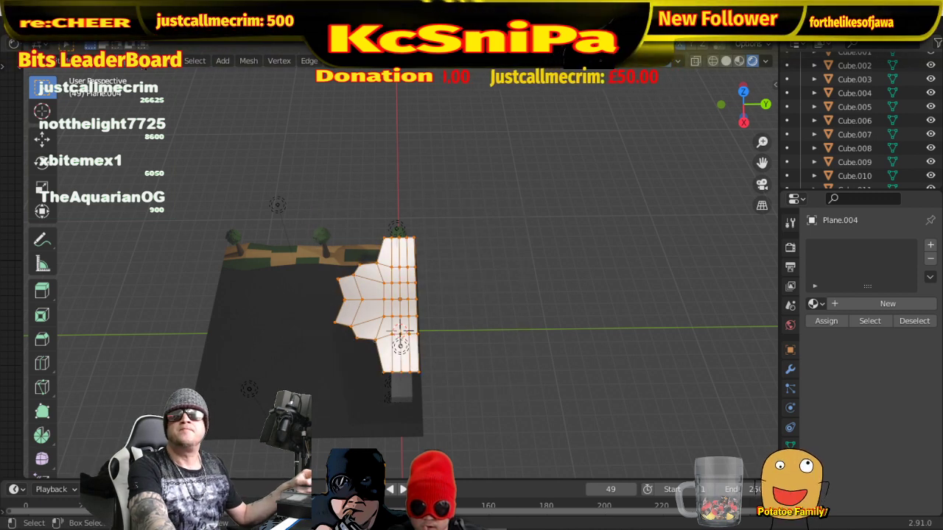
middle_click_drag(463, 309, 464, 255)
key("g")
key("z")
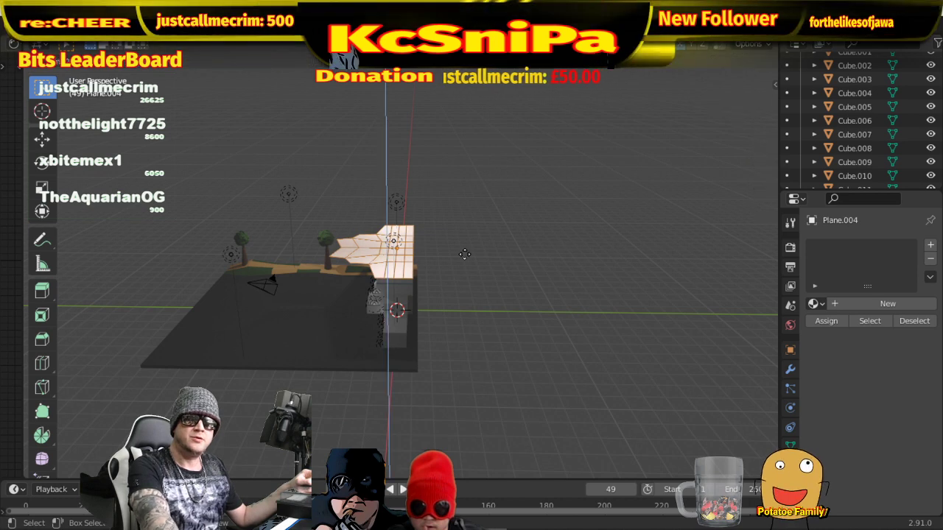
left_click(464, 255)
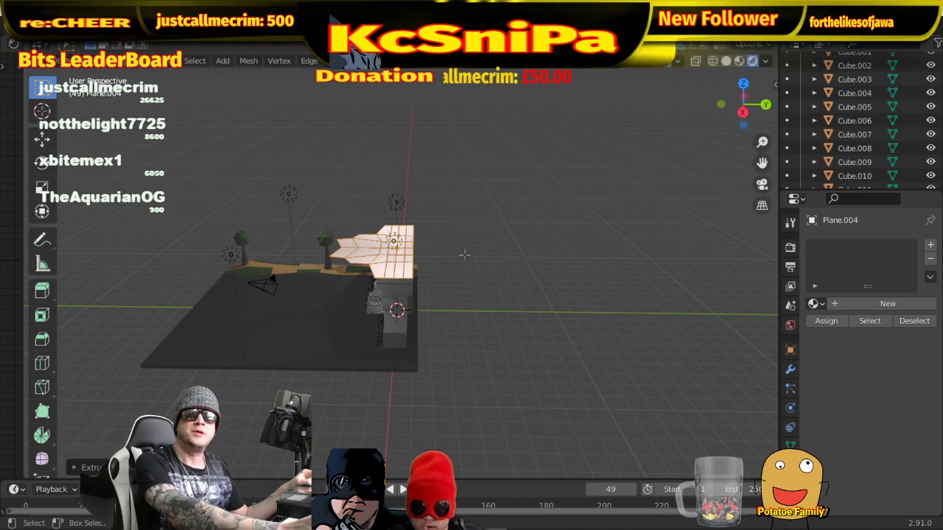
- Extrude the roof in front view for slab thickness, undoing the extra downward extrusion
key("KP_1")
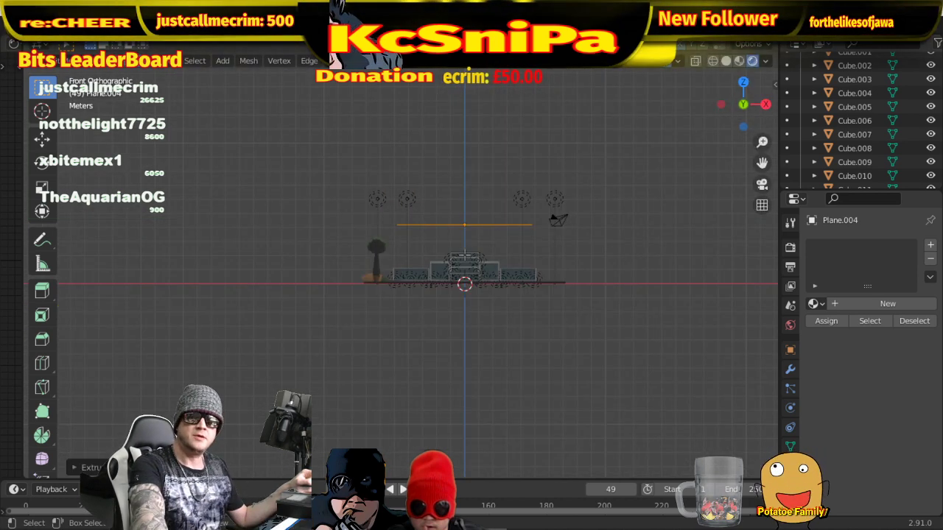
key("e")
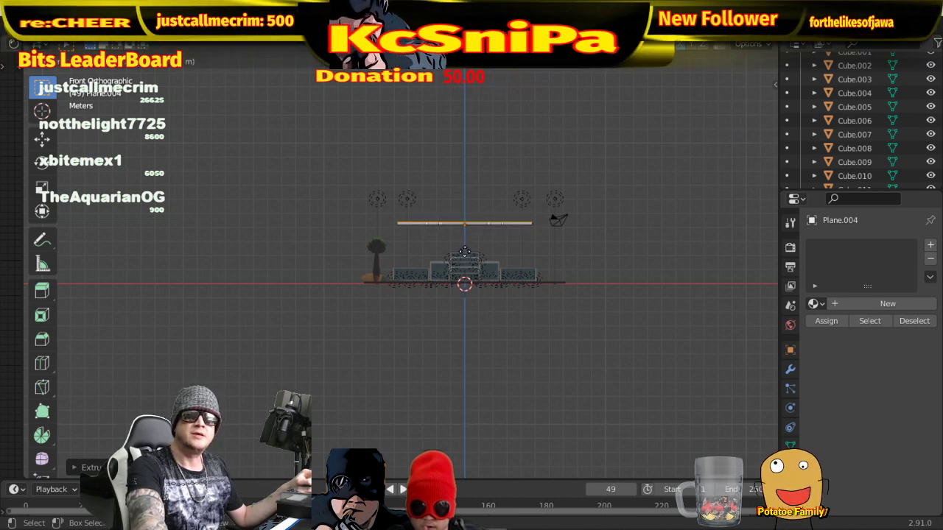
left_click(463, 252)
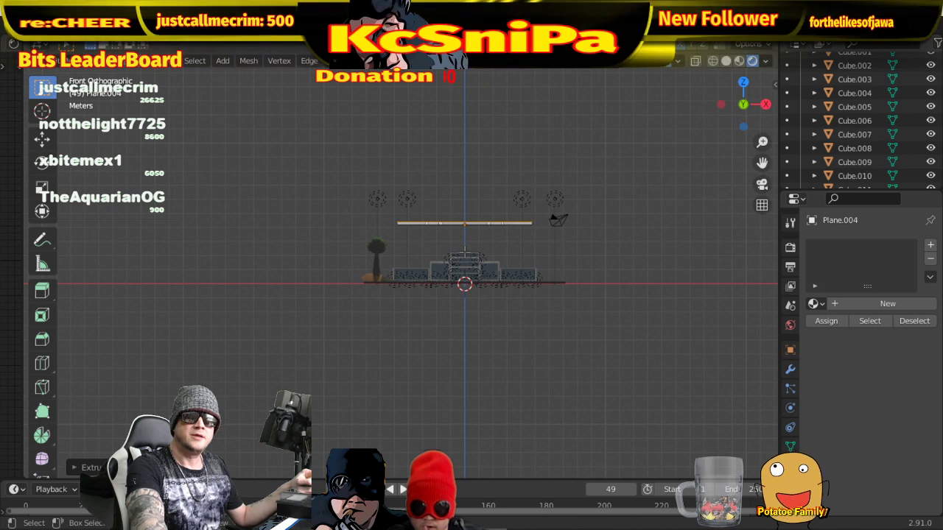
key("e")
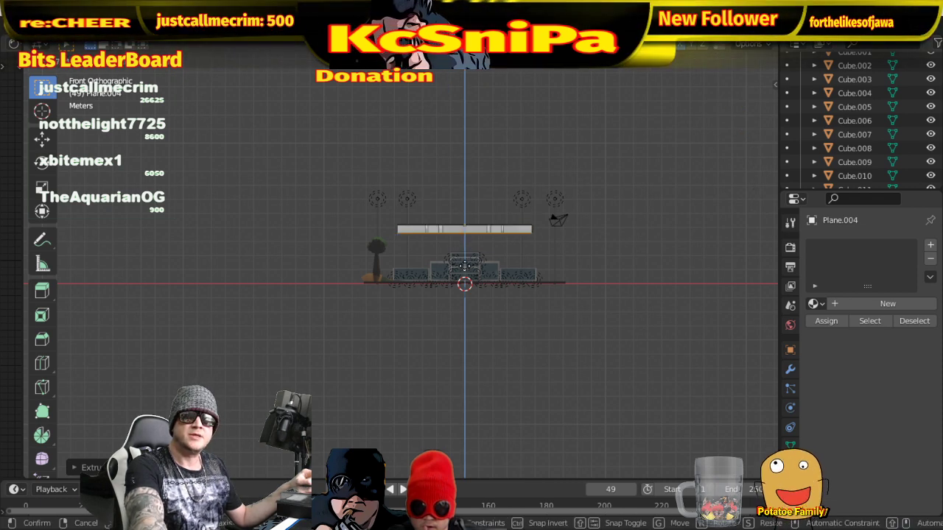
left_click(465, 278)
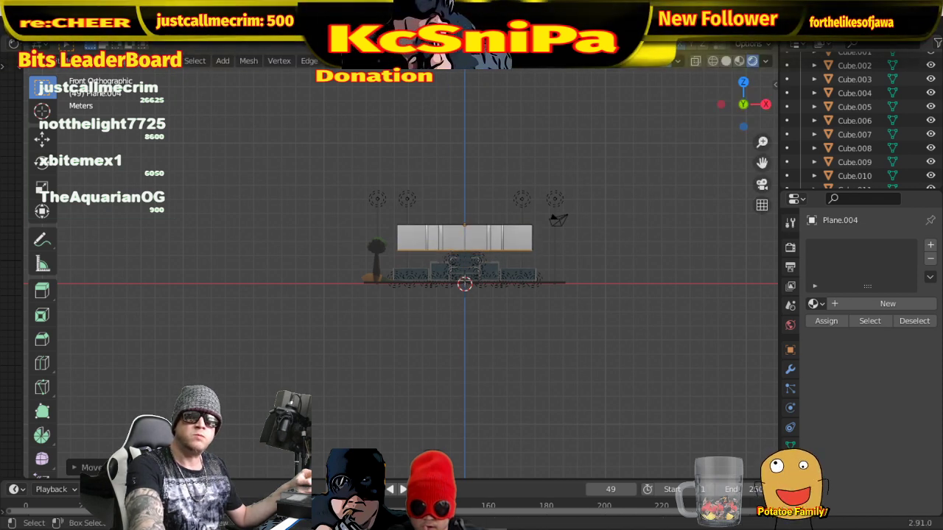
key("ctrl+z")
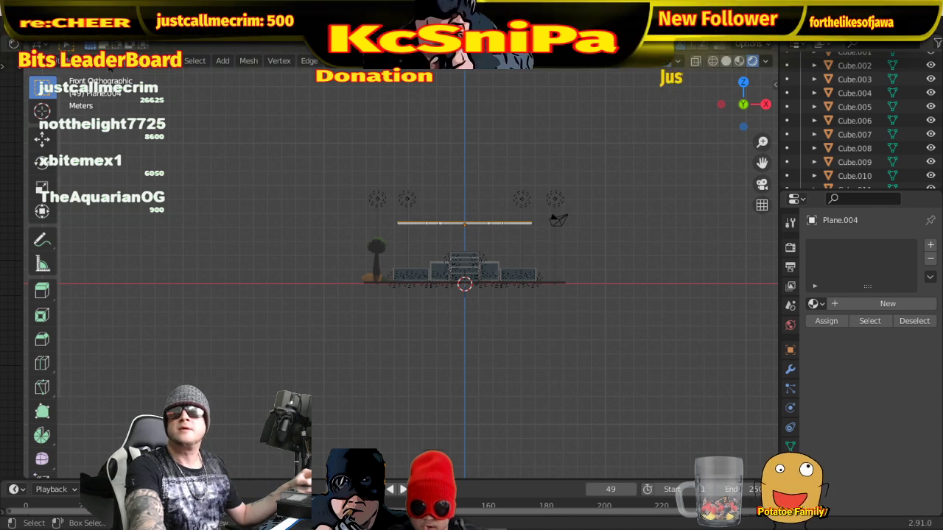
- Return to Object Mode and move Plane.004 down beneath the glass building
key("Tab")
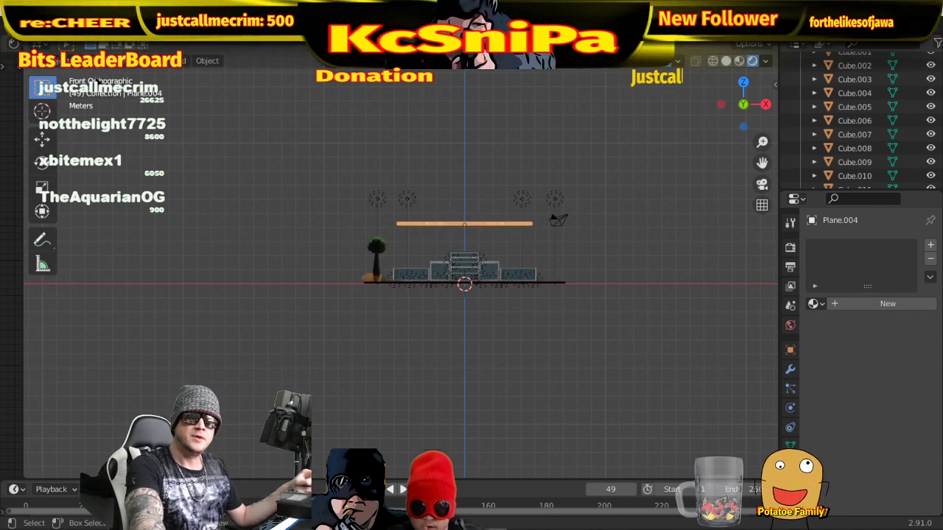
key("g")
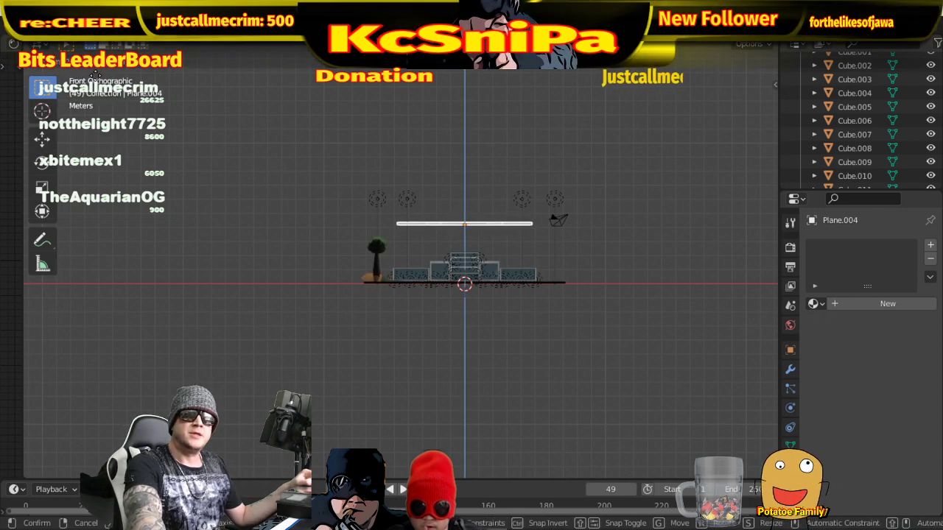
left_click(94, 133)
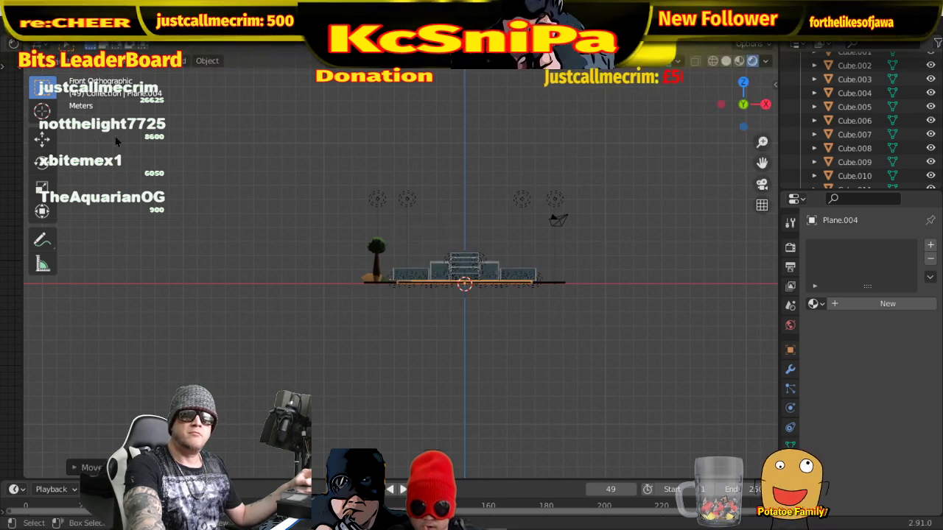
middle_click_drag(95, 132, 466, 373)
scroll(403, 297, "up", 3)
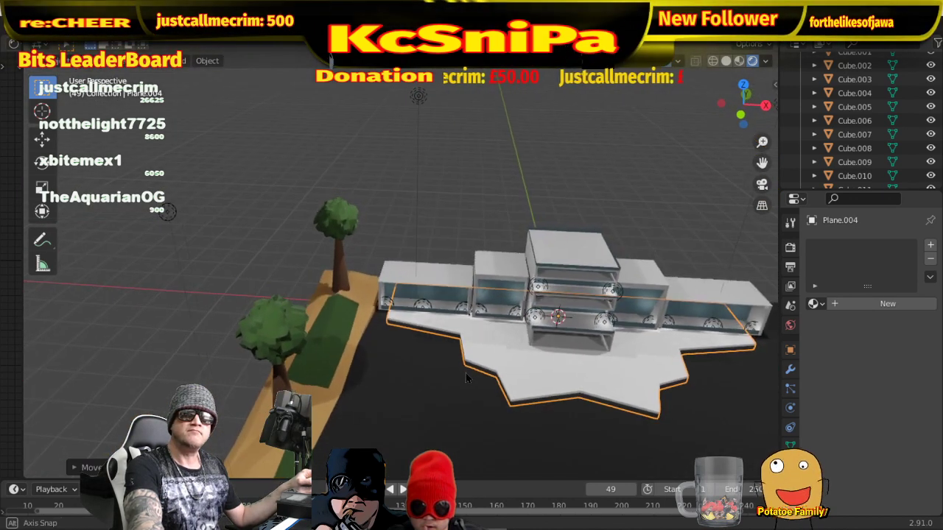
- In top orthographic view, scale Plane.004 along X to fit the glass building's footprint
key("KP_5")
key("KP_7")
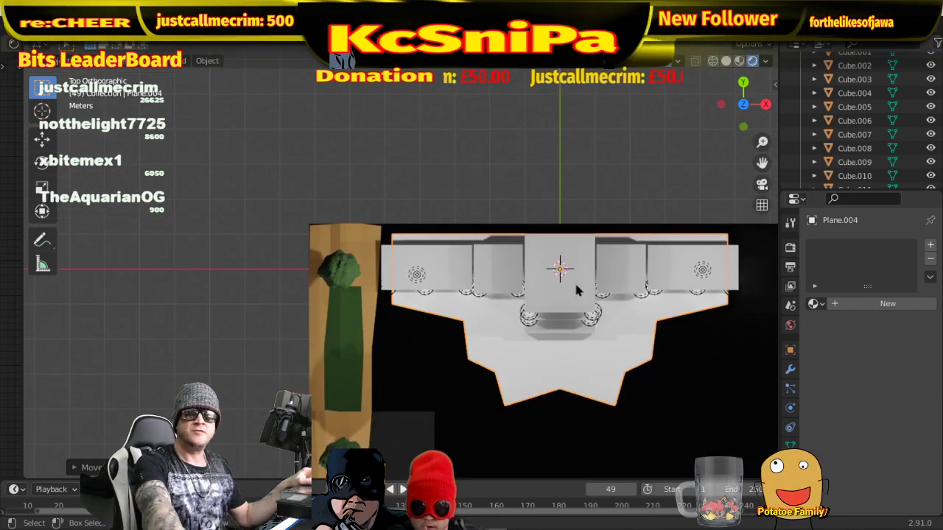
key("s")
key("x")
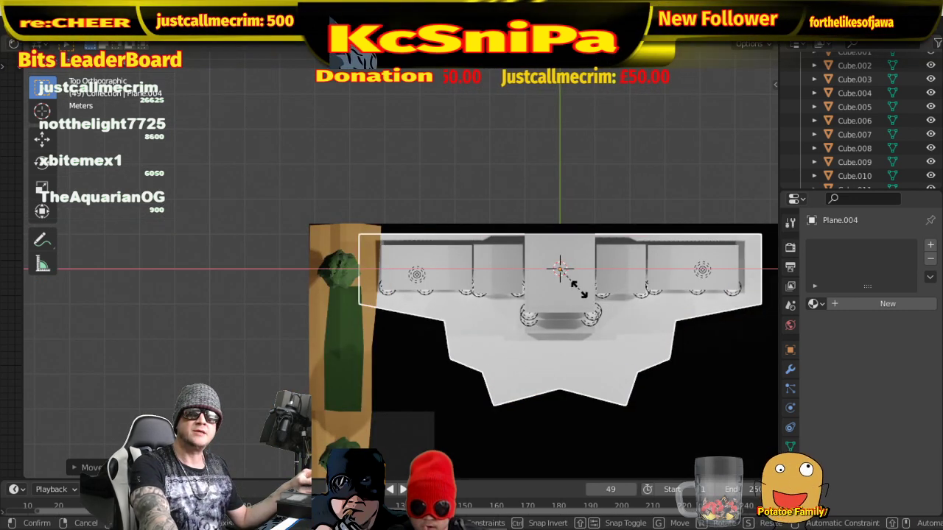
mouse_move(576, 288)
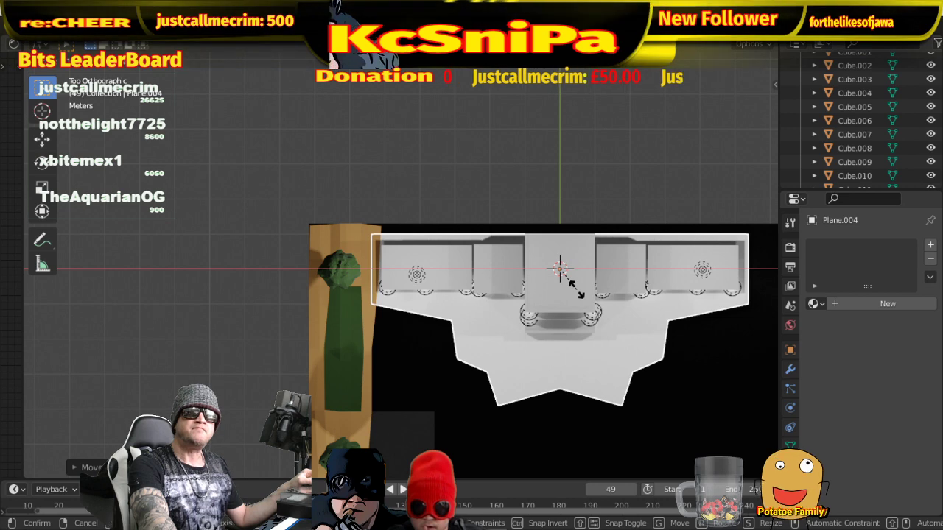
left_click(575, 291)
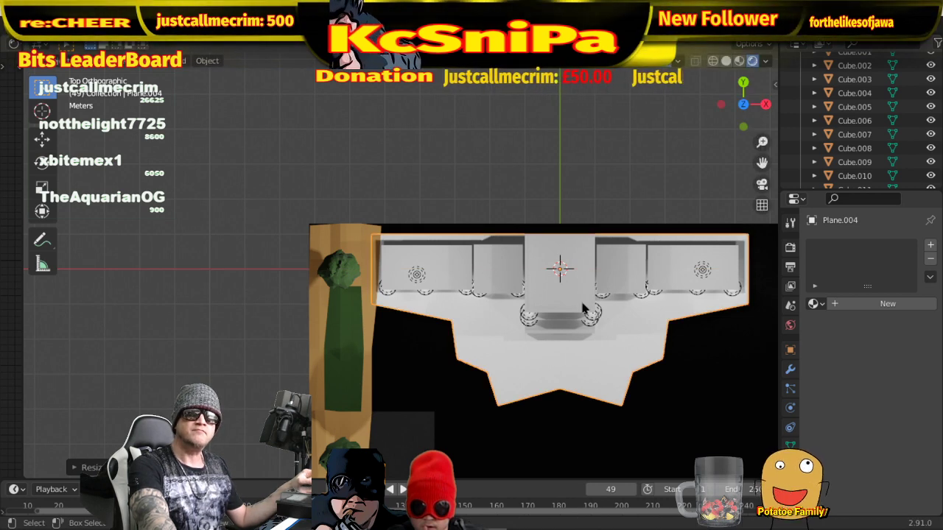
- Orbit and zoom to check the resized platform from the front
middle_click_drag(584, 311, 601, 199)
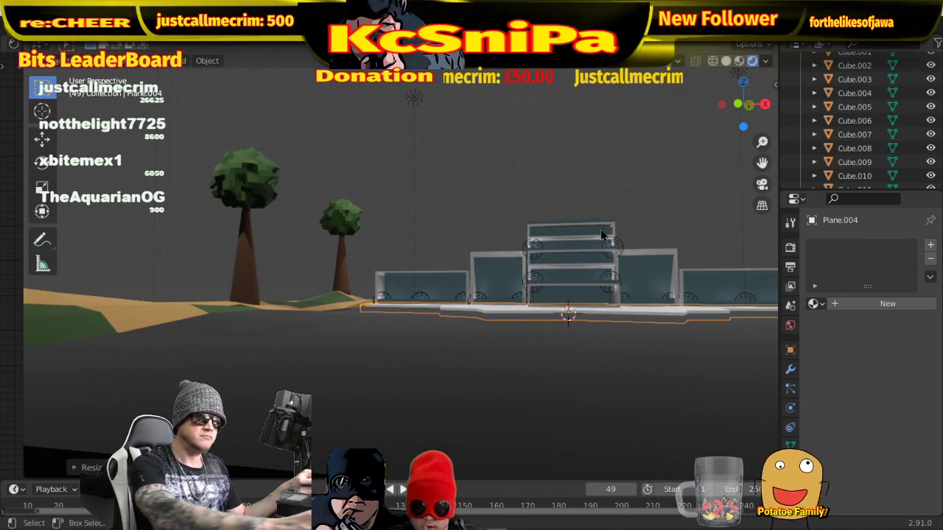
key("KP_1")
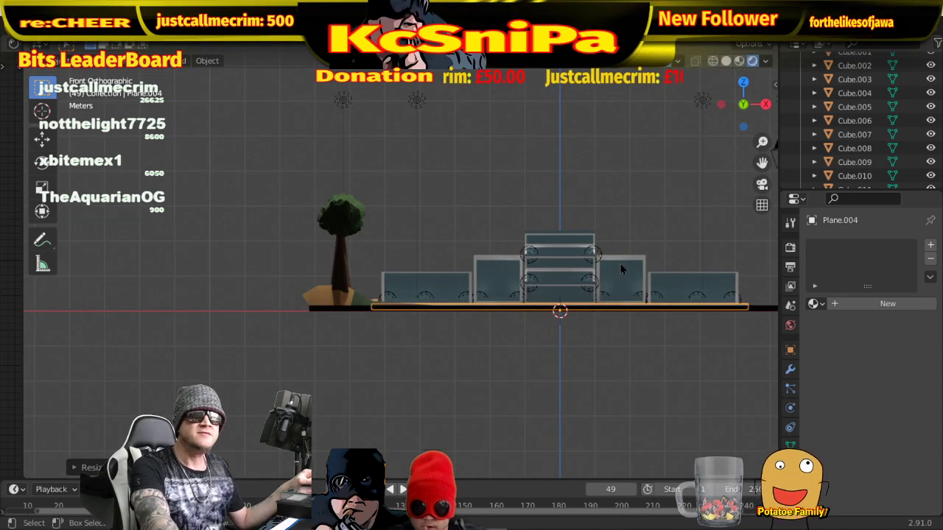
middle_click_drag(621, 273, 608, 330)
scroll(675, 313, "up", 3)
scroll(656, 364, "down", 5)
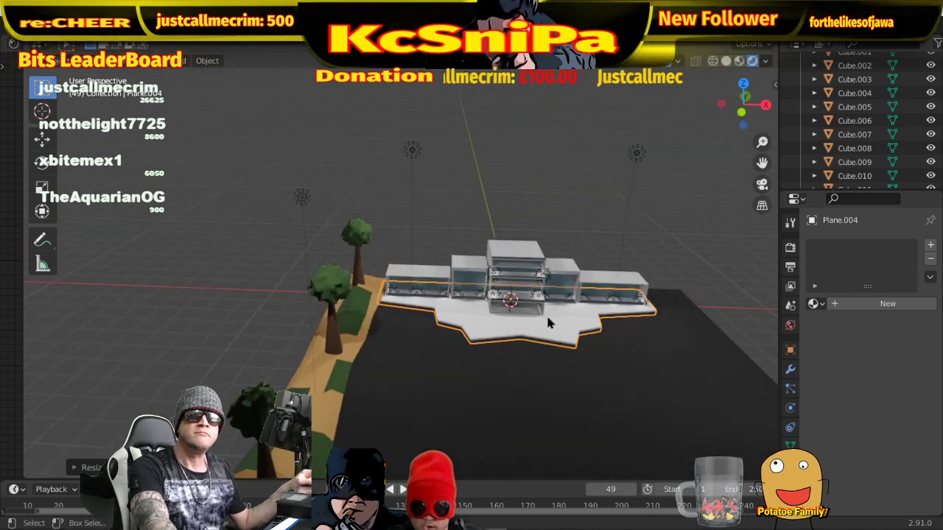
- Give Plane.004 a new material with dark grey base colour (about 0.27) and roughness 1.0
left_click(698, 316)
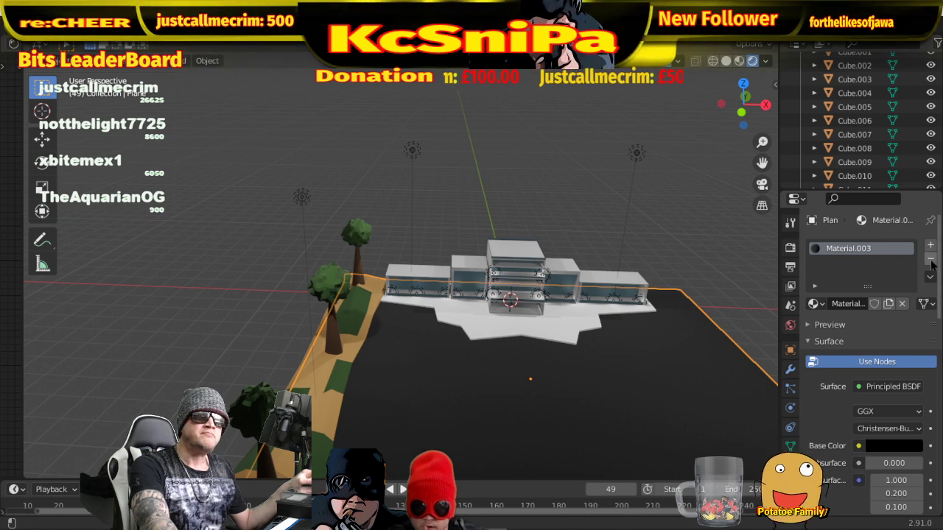
left_click(563, 320)
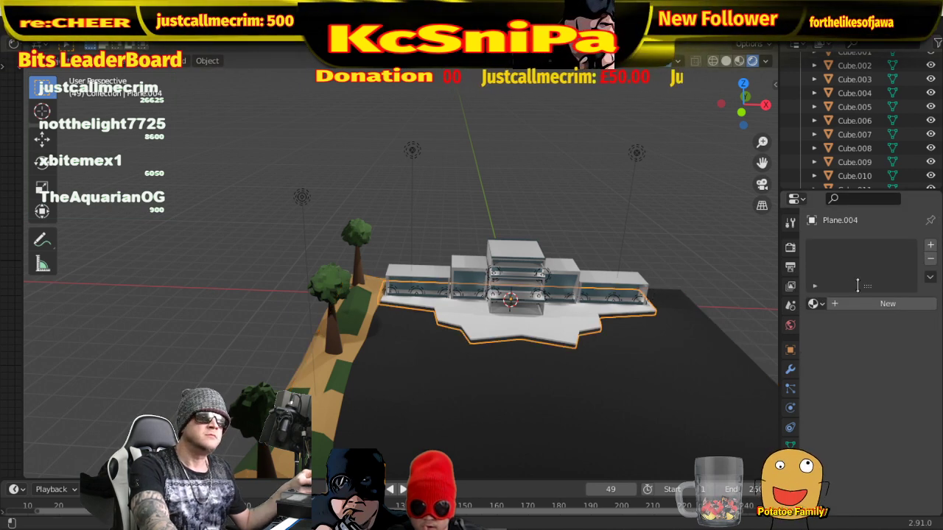
left_click(899, 302)
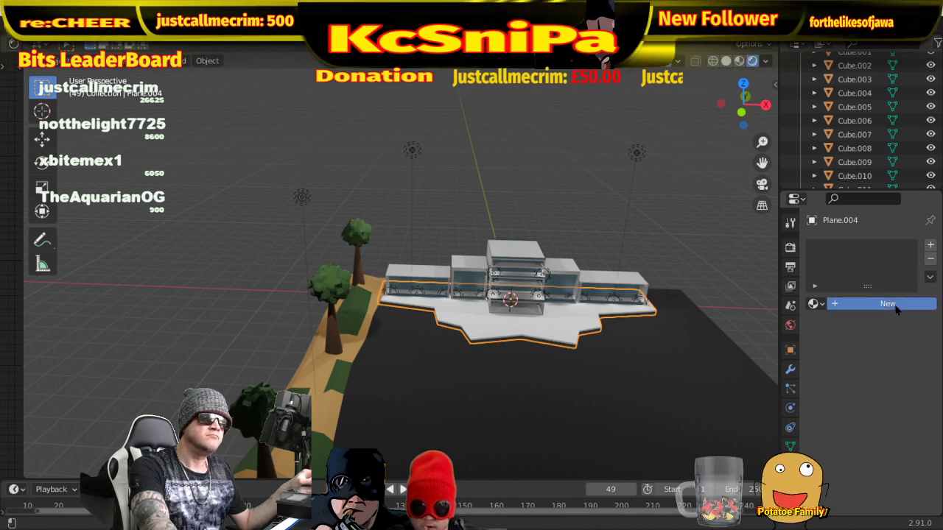
left_click(893, 446)
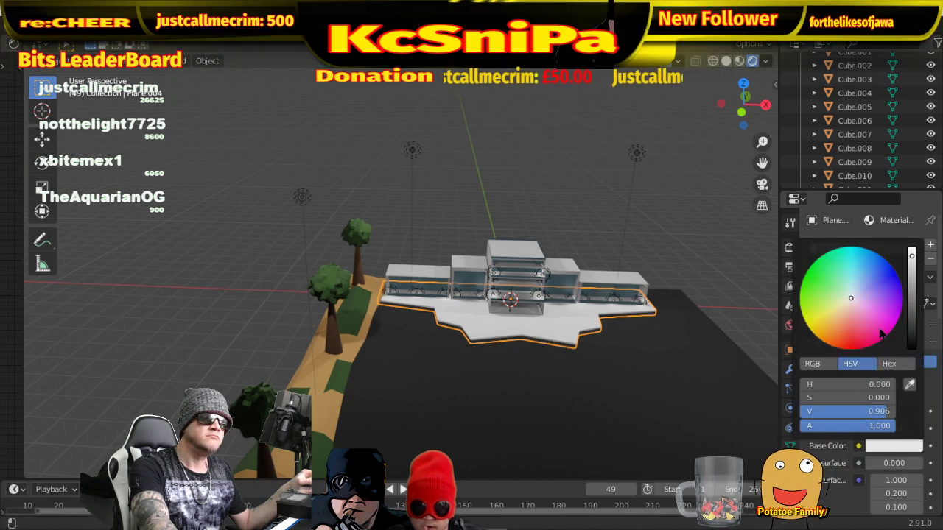
left_click(911, 325)
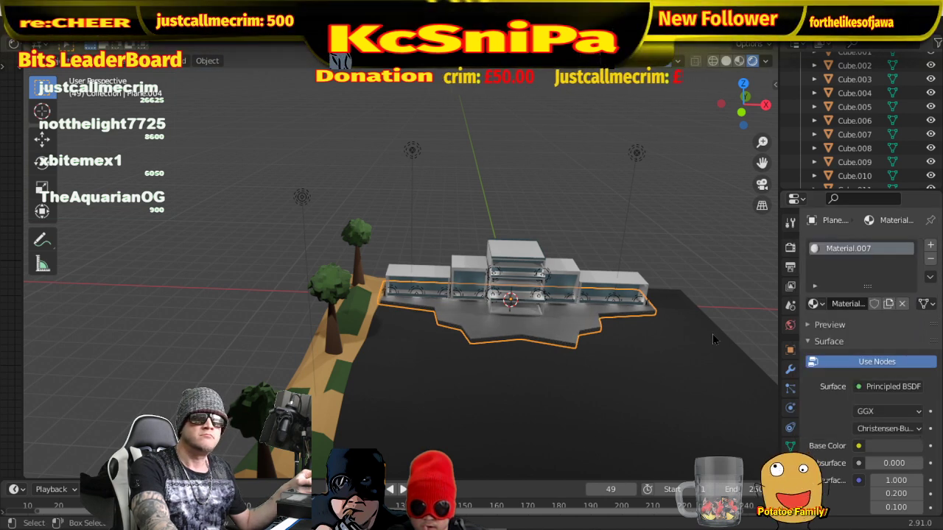
scroll(852, 386, "down", 8)
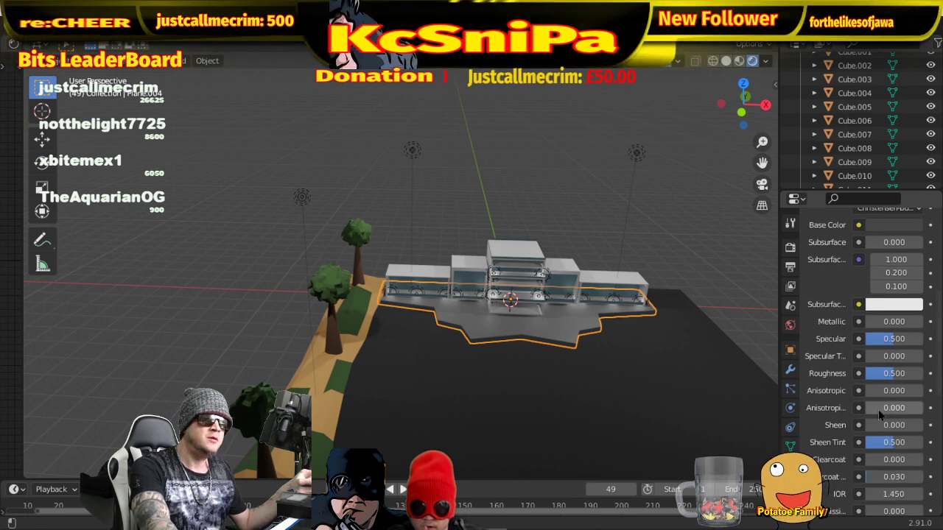
left_click_drag(893, 375, 924, 375)
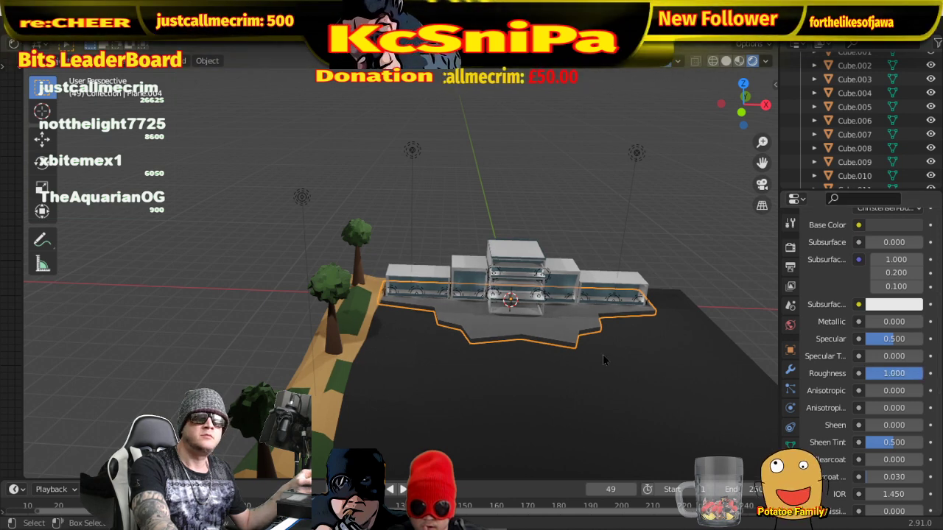
left_click(657, 309)
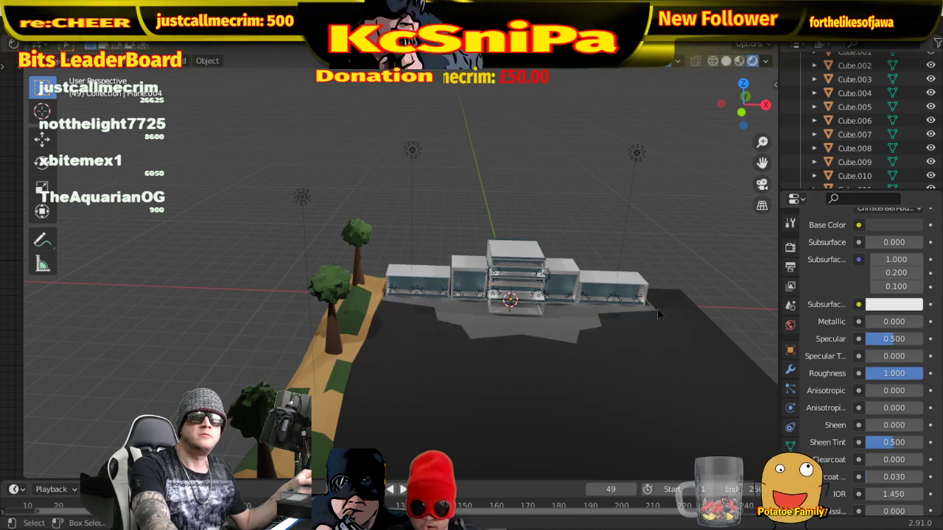
middle_click_drag(657, 309, 665, 387)
- From top view, move Plane.004 beneath the building and check its position from the side
scroll(659, 294, "up", 4)
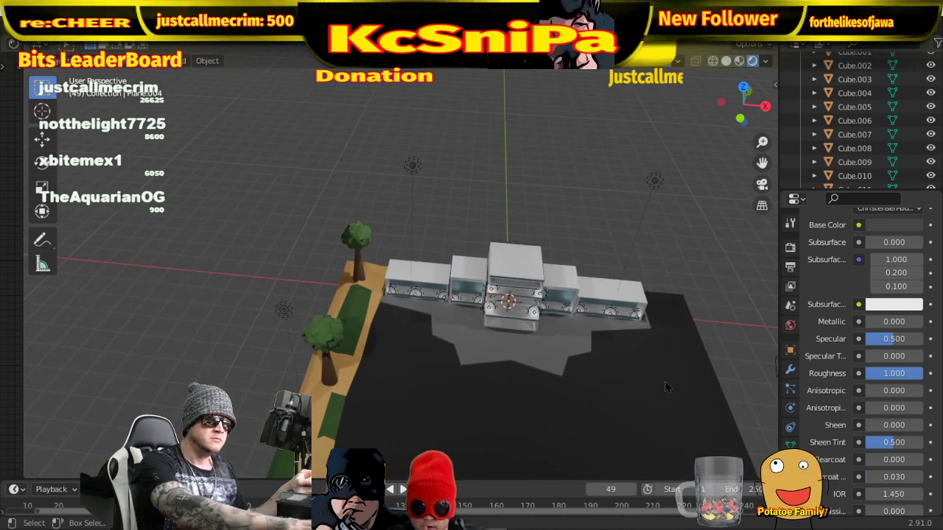
key("KP_7")
left_click(550, 324)
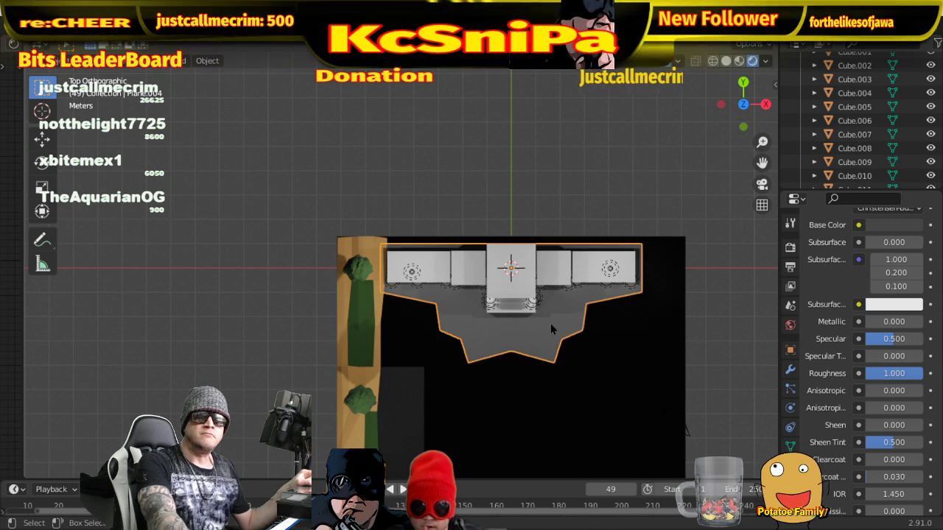
key("g")
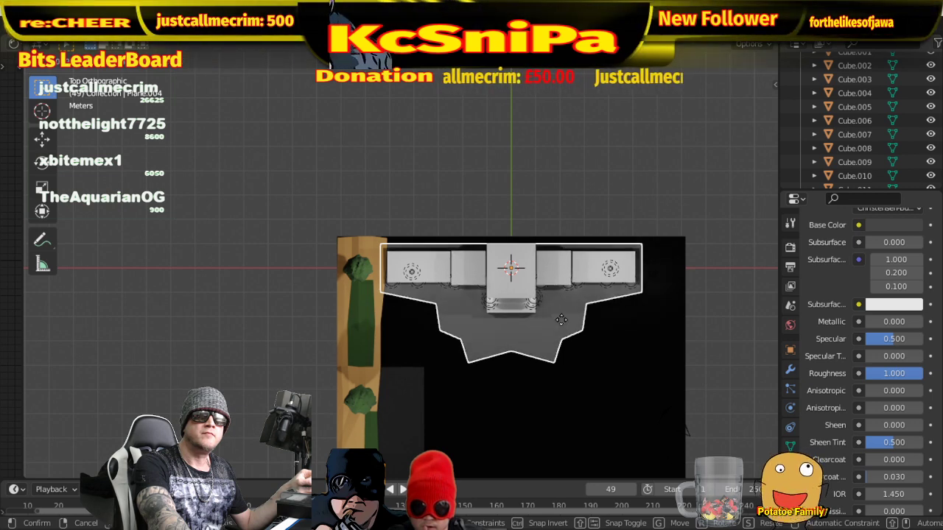
left_click(562, 319)
middle_click_drag(561, 318, 630, 327)
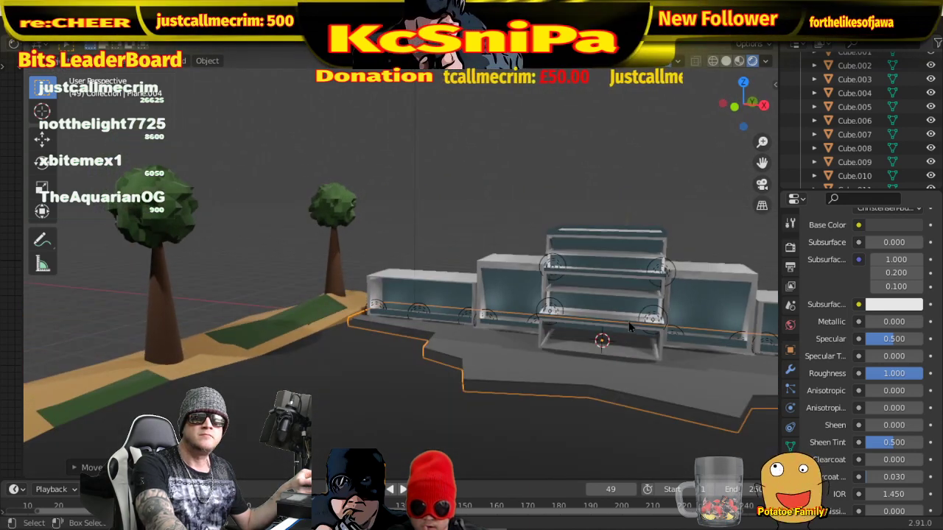
scroll(626, 326, "down", 4)
key("KP_7")
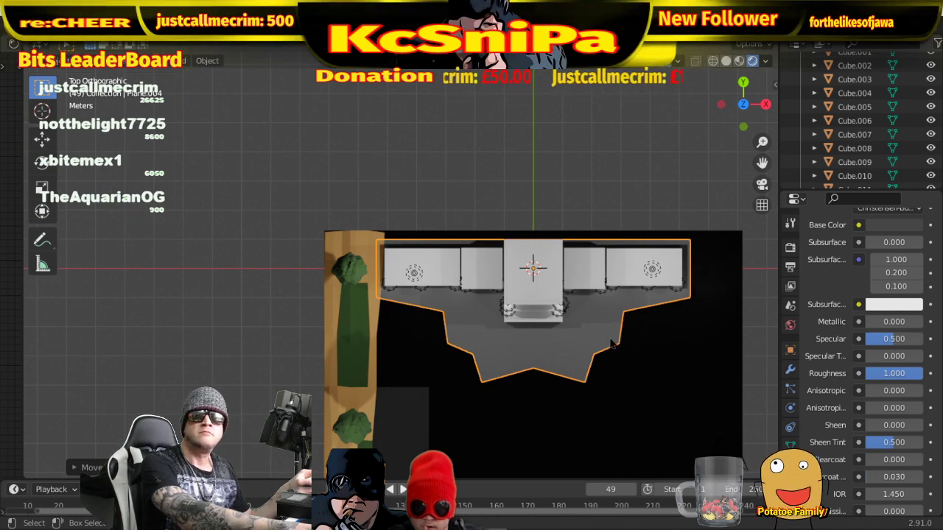
middle_click_drag(608, 343, 583, 183)
key("shift+alt+z")
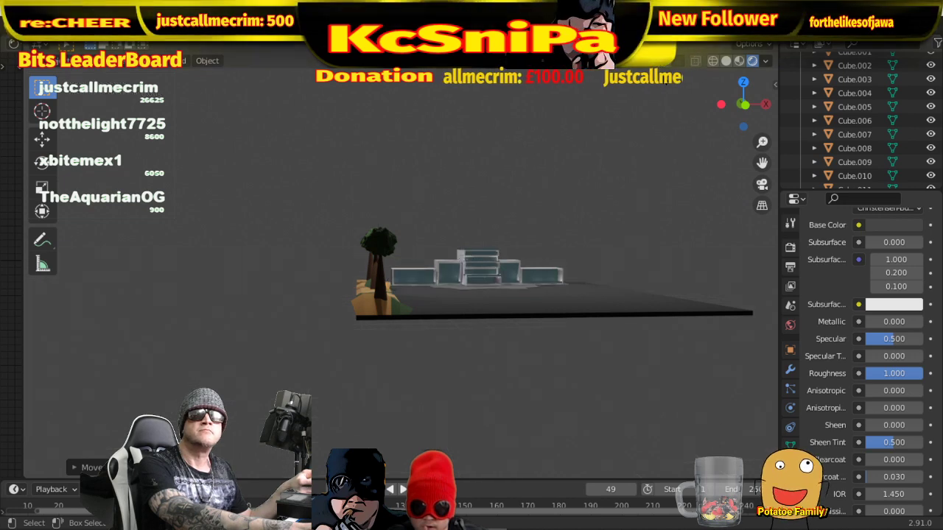
middle_click_drag(667, 227, 655, 318)
scroll(655, 318, "down", 3)
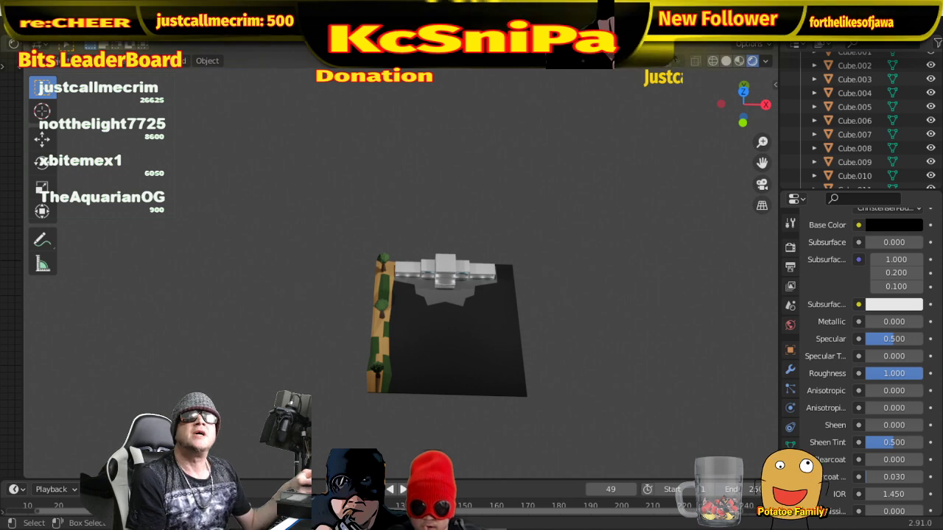
- Restore overlays, use flat solid shading, and box-select the ground plane's central faces in Edit Mode
left_click(666, 60)
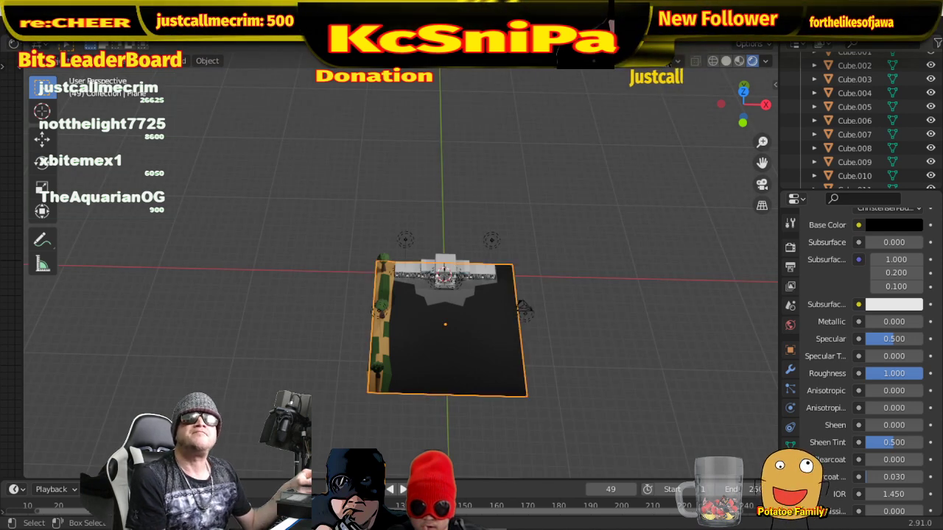
left_click(725, 60)
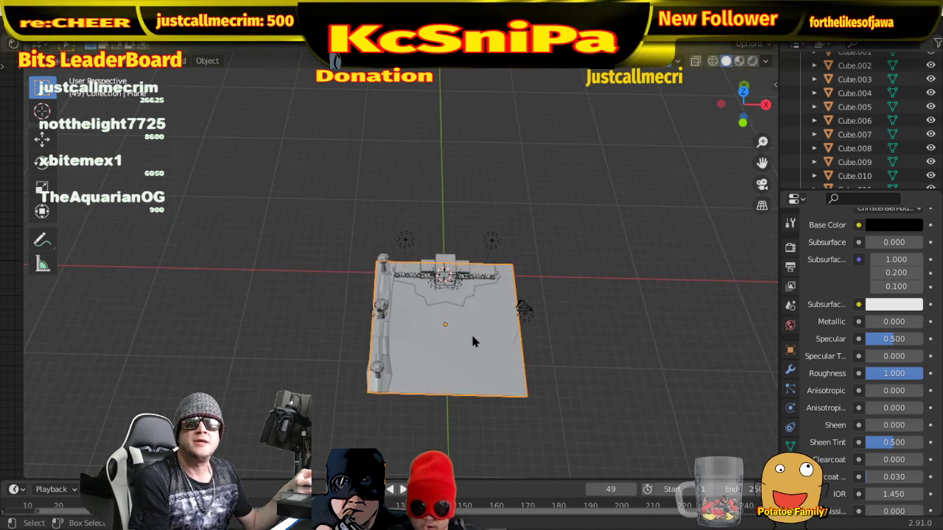
left_click(70, 60)
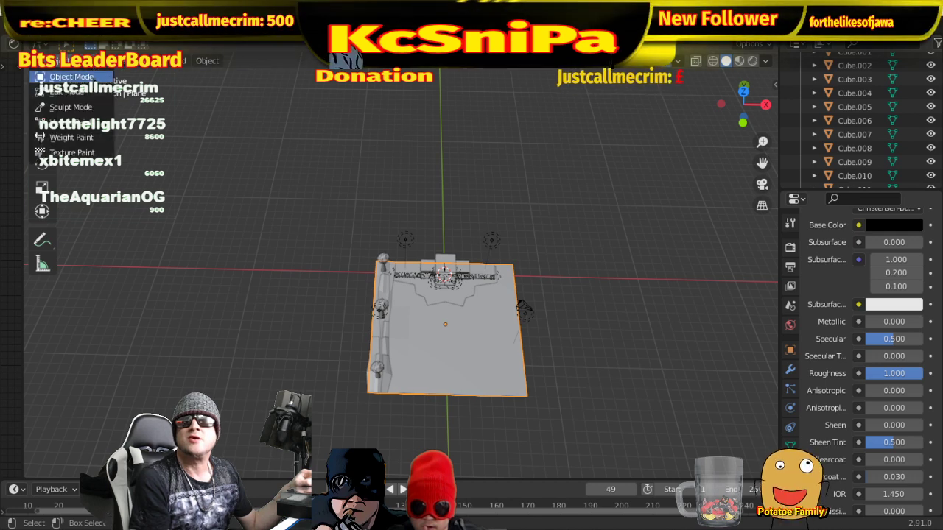
left_click(87, 94)
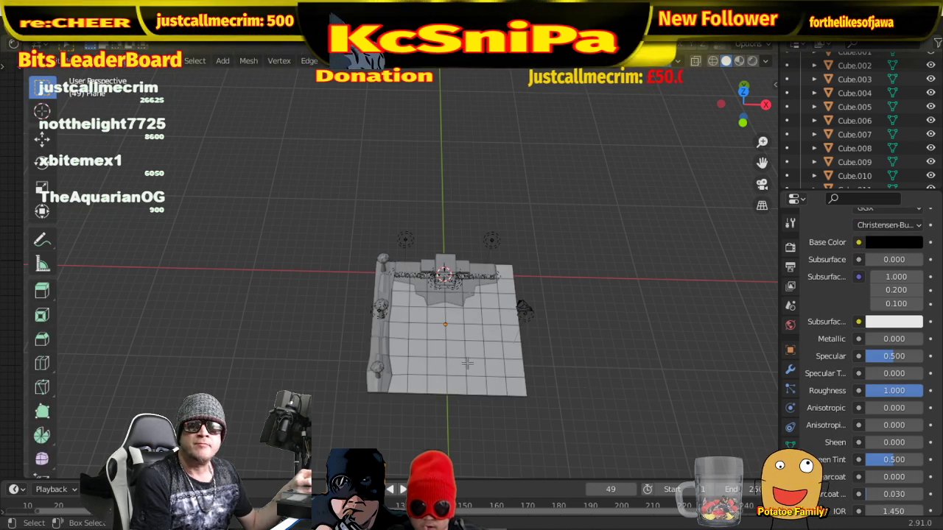
scroll(468, 346, "up", 2)
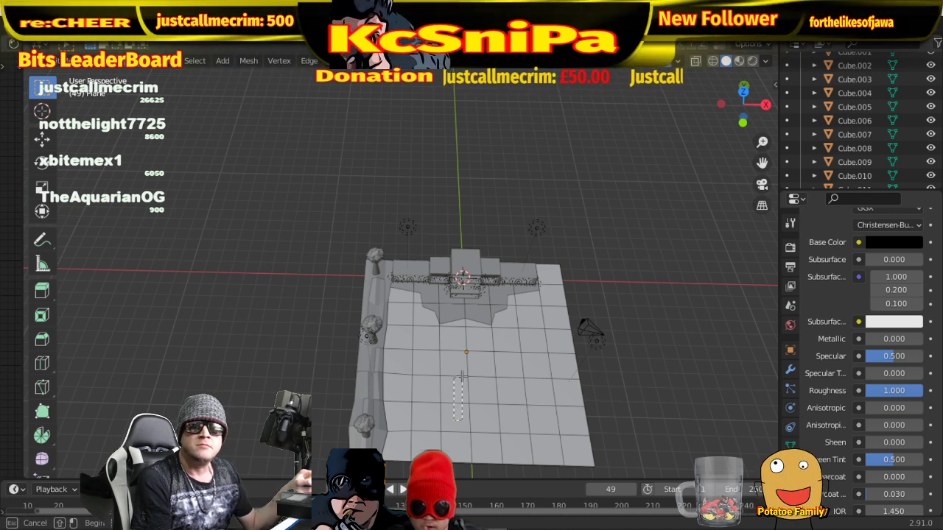
left_click_drag(455, 421, 491, 359)
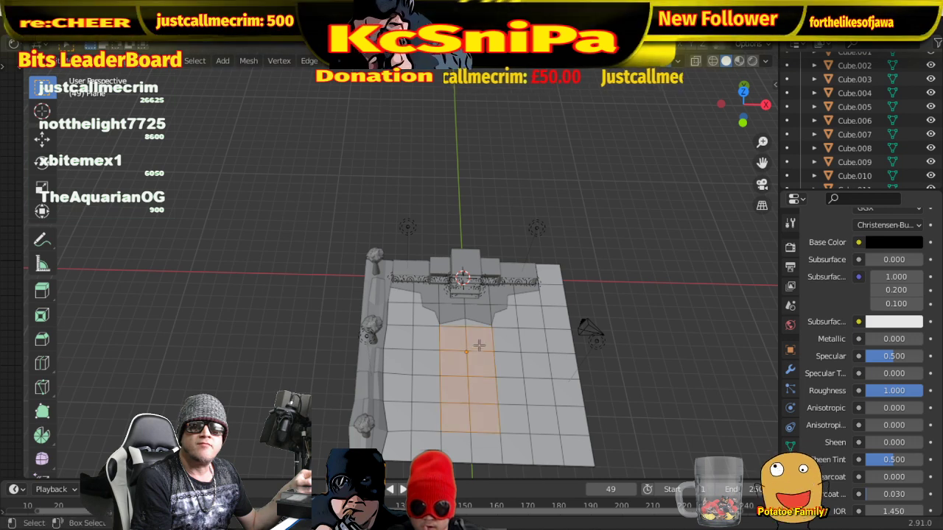
- Separate the selected faces into a new object, then select it and enter its Edit Mode
right_click(471, 383)
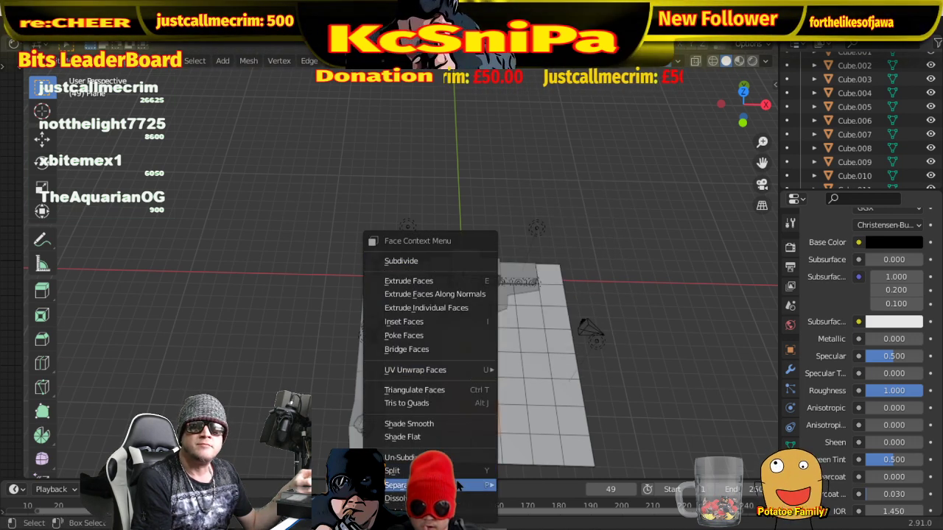
mouse_move(474, 492)
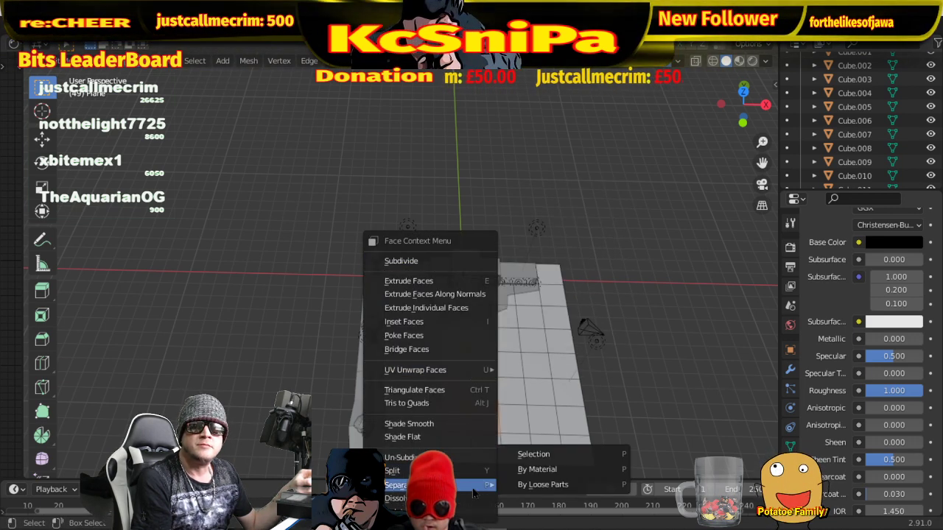
left_click(570, 454)
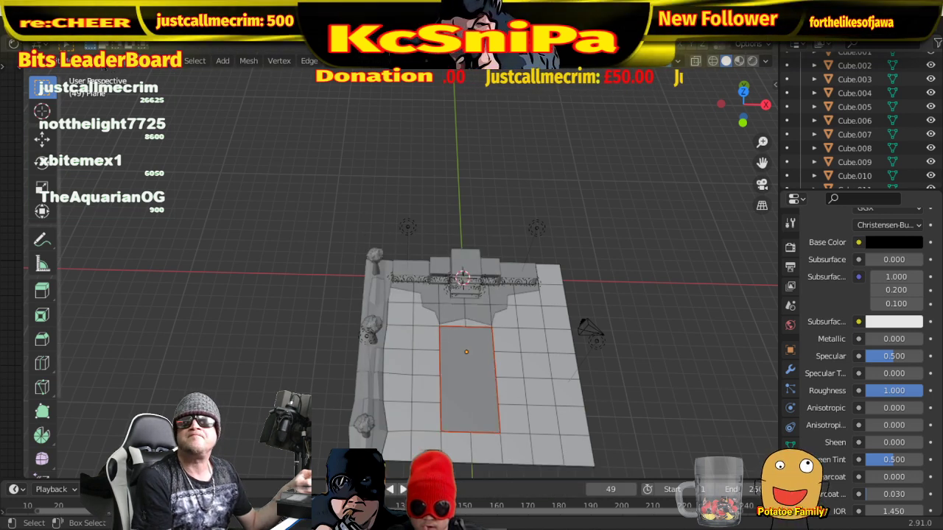
left_click(63, 60)
left_click(63, 76)
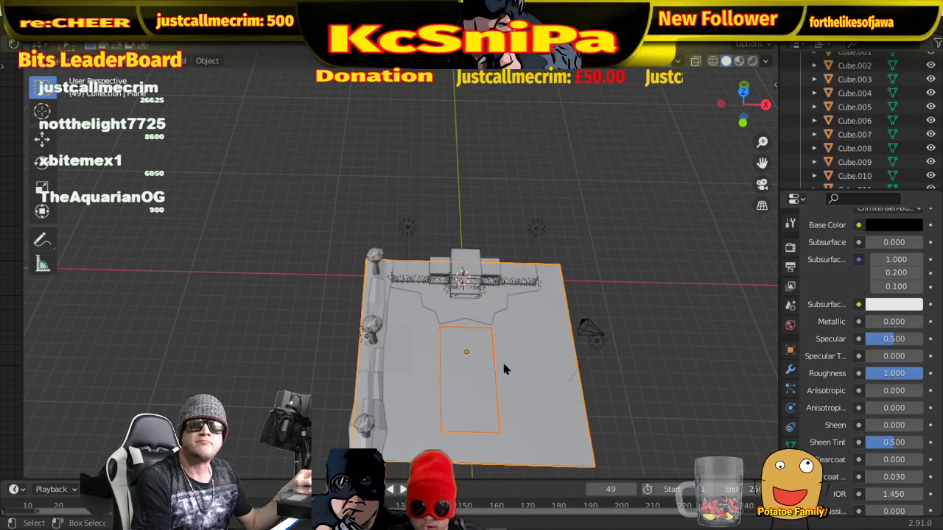
left_click(473, 382)
left_click(63, 61)
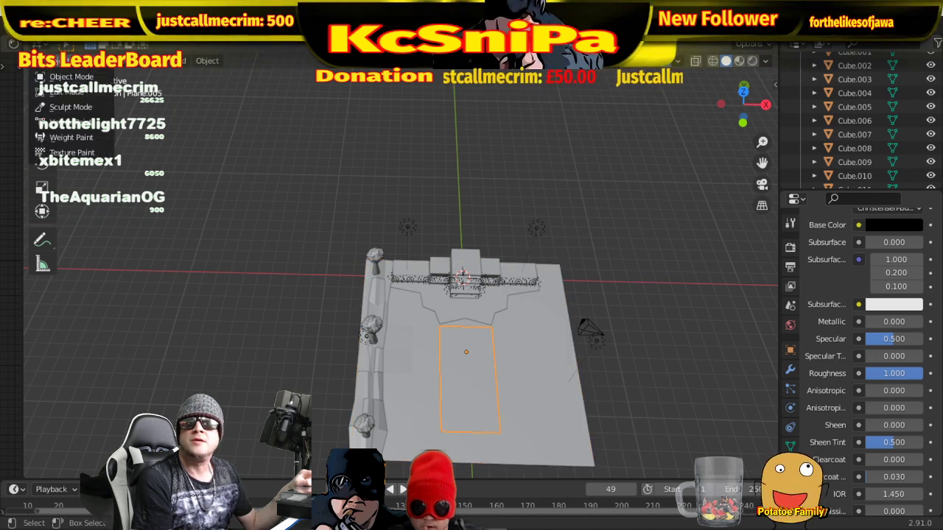
left_click(66, 91)
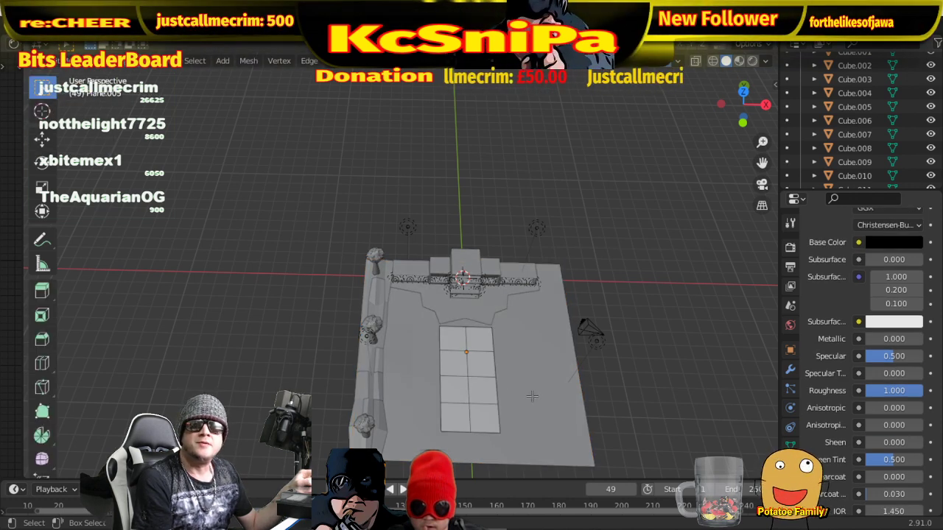
- Box-select the rectangle's faces, inset a border, and extrude the inner faces along Z
middle_click_drag(539, 395, 423, 363)
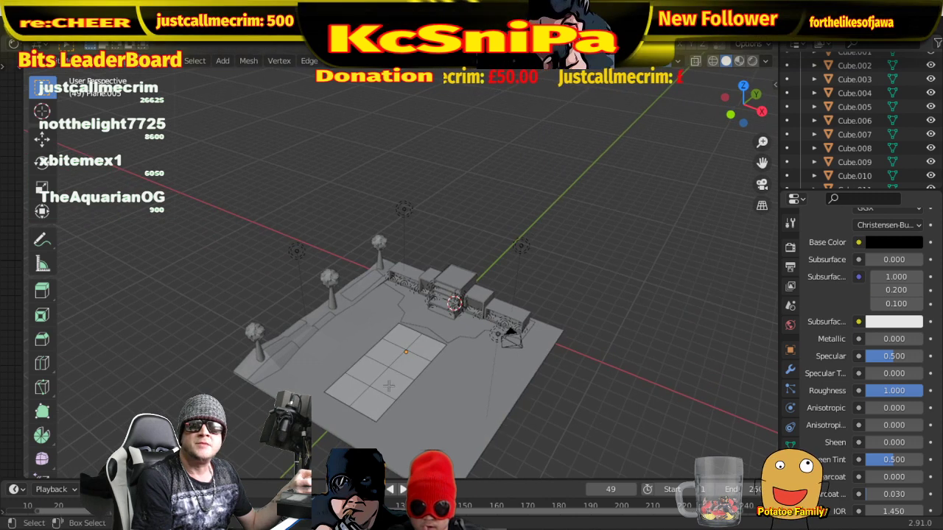
key("b")
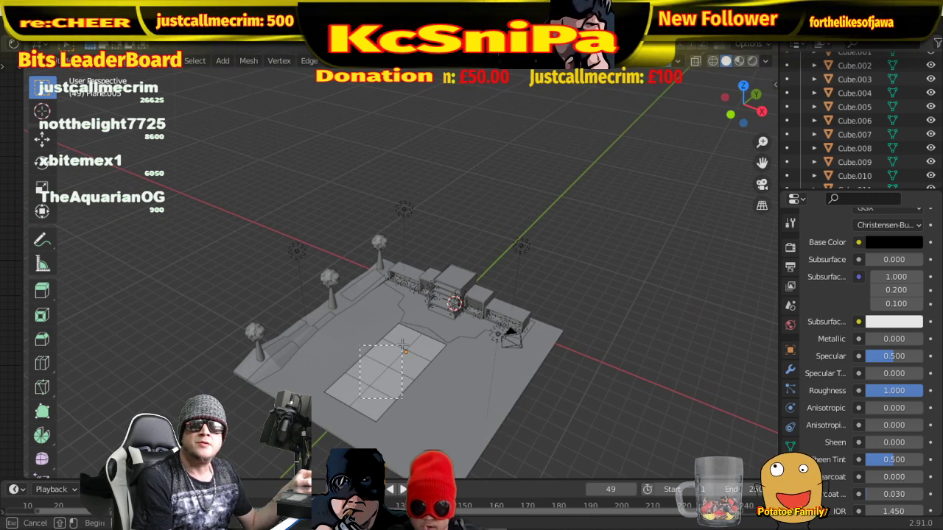
left_click_drag(409, 341, 409, 343)
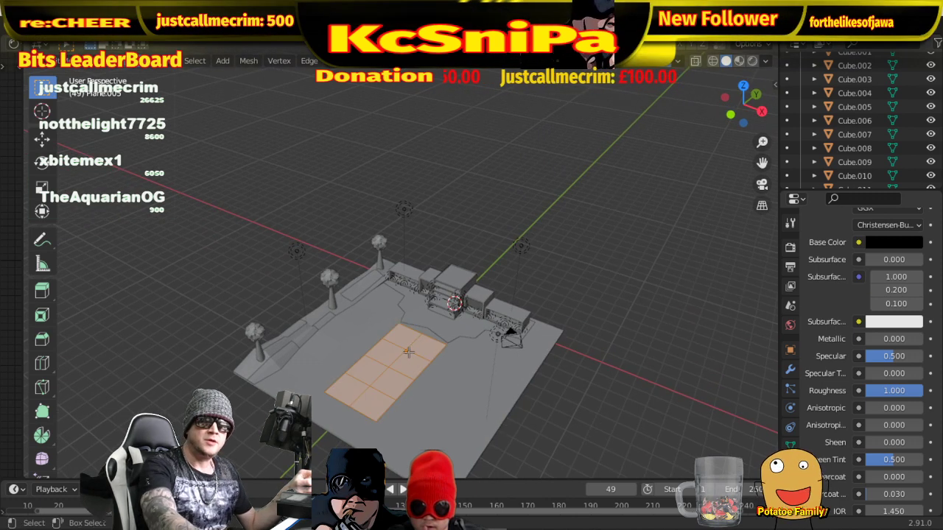
key("i")
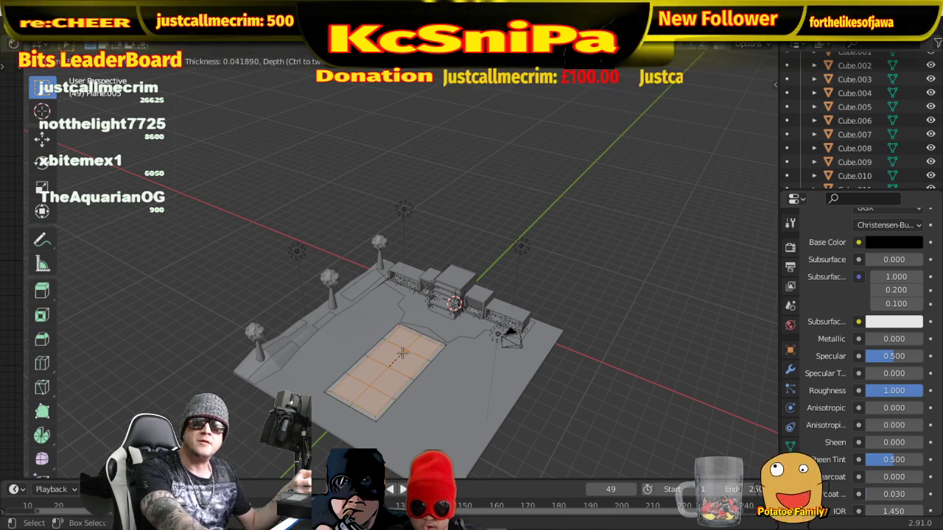
left_click(402, 354)
key("e")
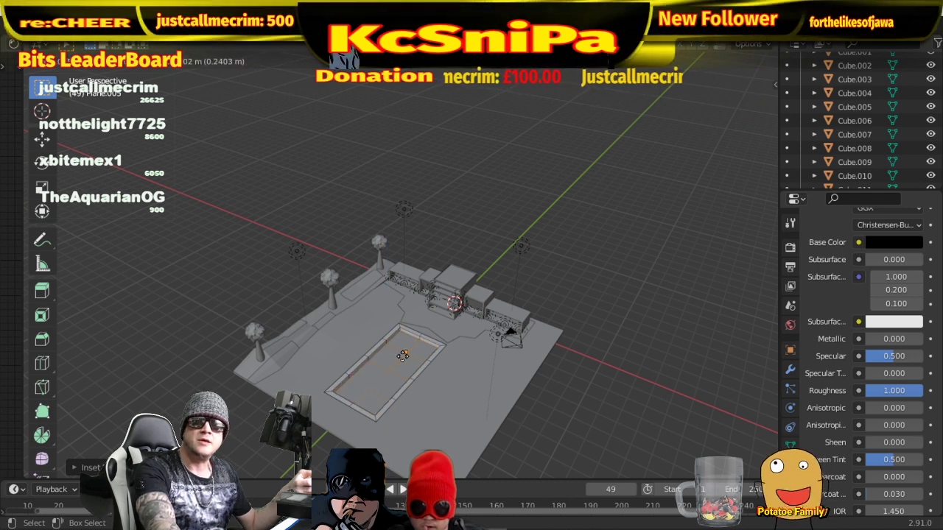
left_click(402, 359)
- Inspect the pool from a low side view and return to Object Mode
middle_click_drag(402, 359, 603, 412)
scroll(471, 326, "up", 5)
scroll(540, 357, "down", 3)
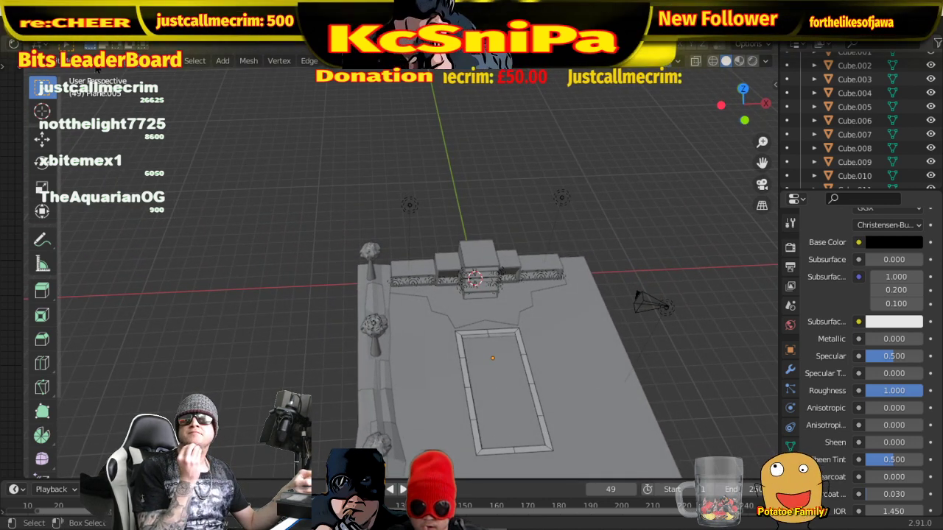
left_click(70, 61)
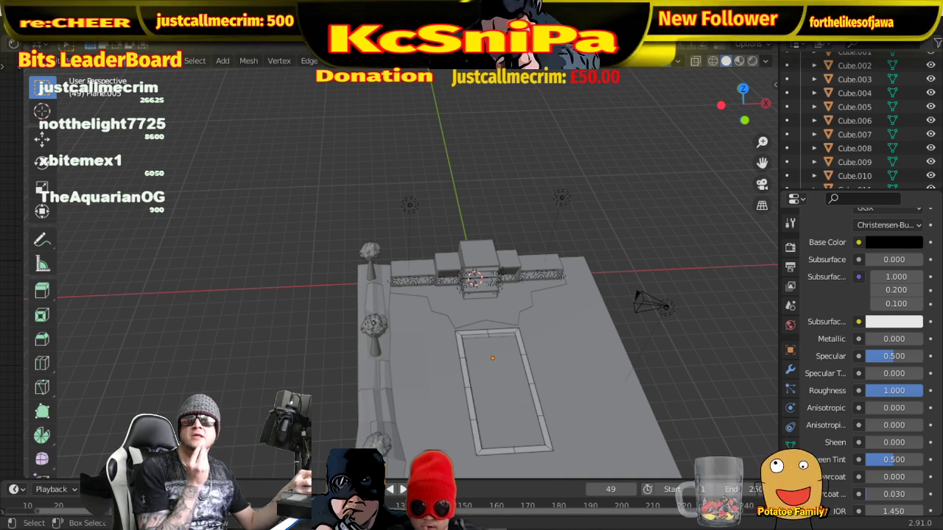
left_click(70, 60)
- Select the pool rectangle in Object Mode and switch it into Edit Mode
left_click(70, 78)
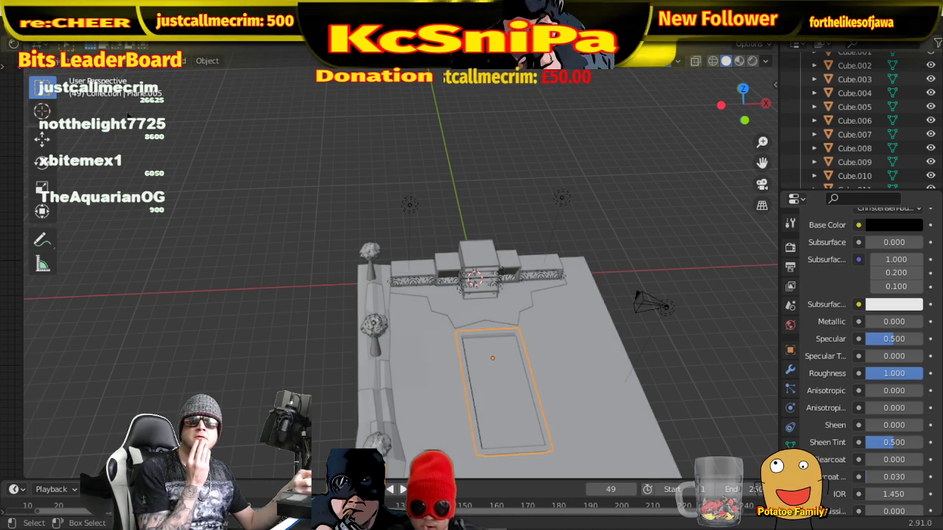
left_click(503, 393)
left_click(502, 391)
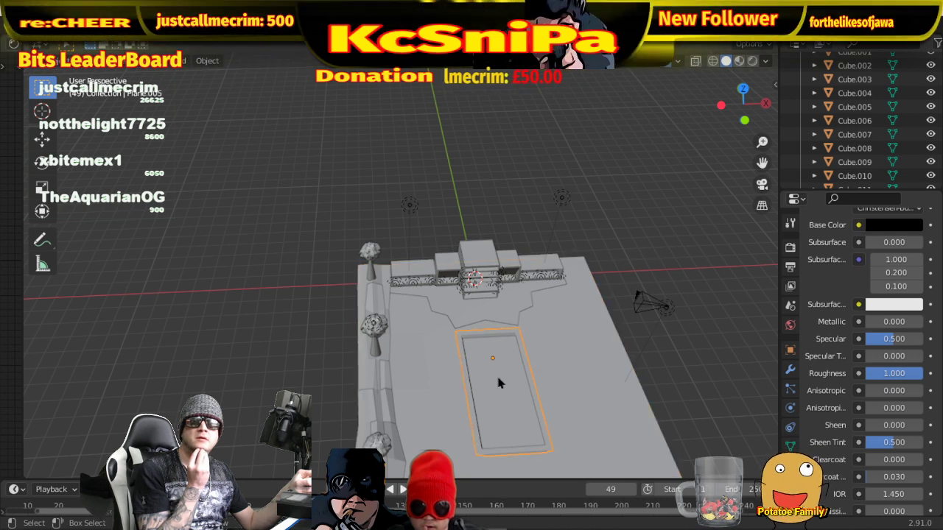
left_click(70, 60)
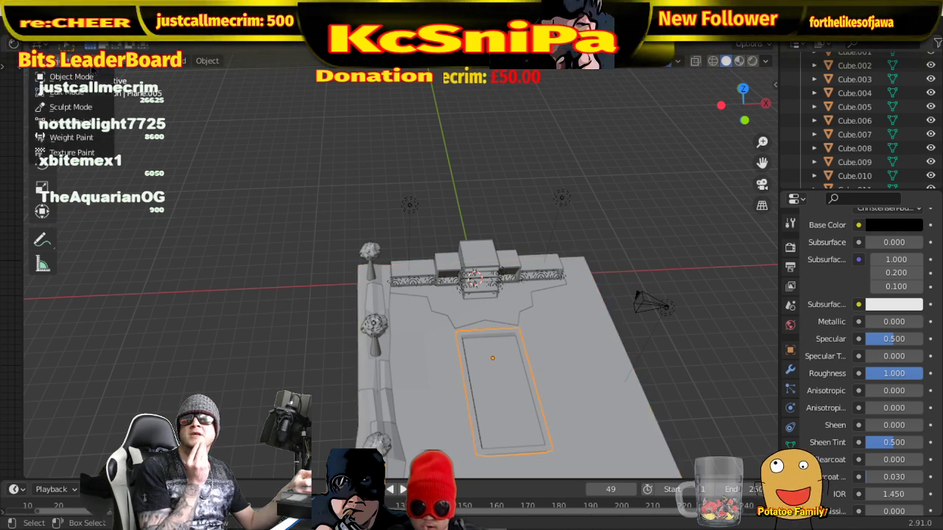
left_click(70, 94)
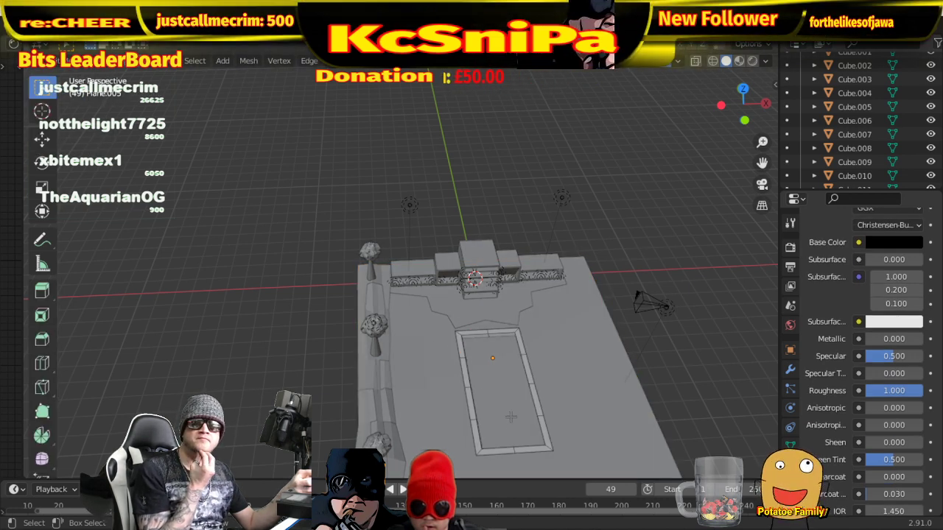
- Orbit around the pool and trees to inspect it from several angles
middle_click_drag(520, 394, 331, 256)
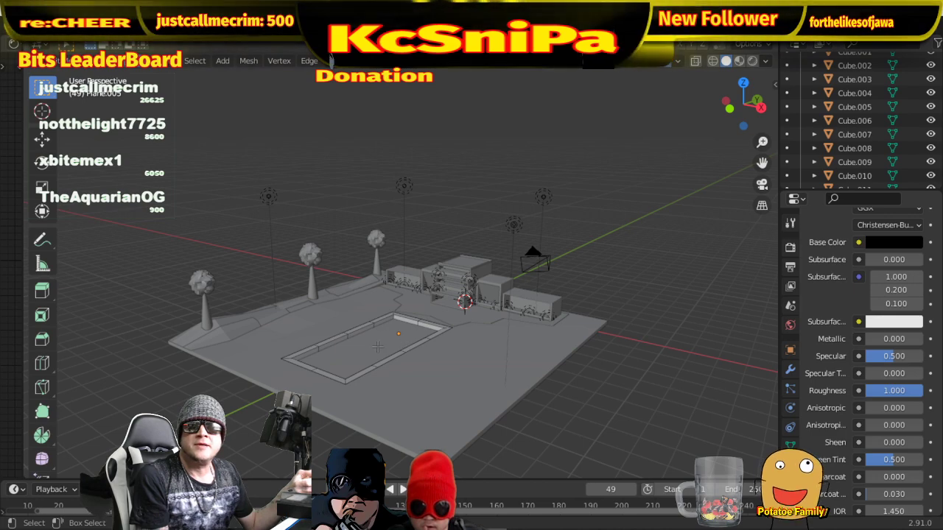
middle_click_drag(374, 347, 460, 366)
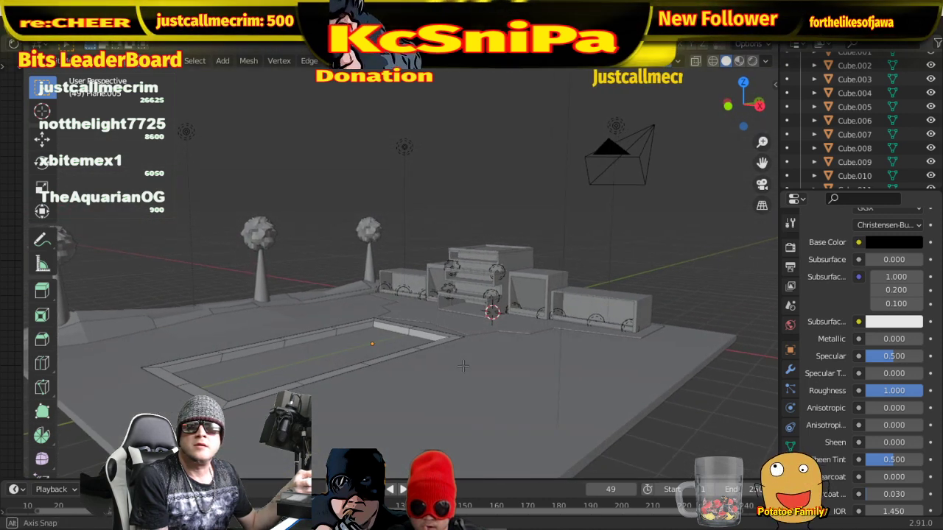
middle_click_drag(462, 366, 486, 403)
scroll(484, 363, "down", 3)
- Box-select the pool rim faces and scale them wider along the X axis
left_click_drag(422, 459, 533, 395)
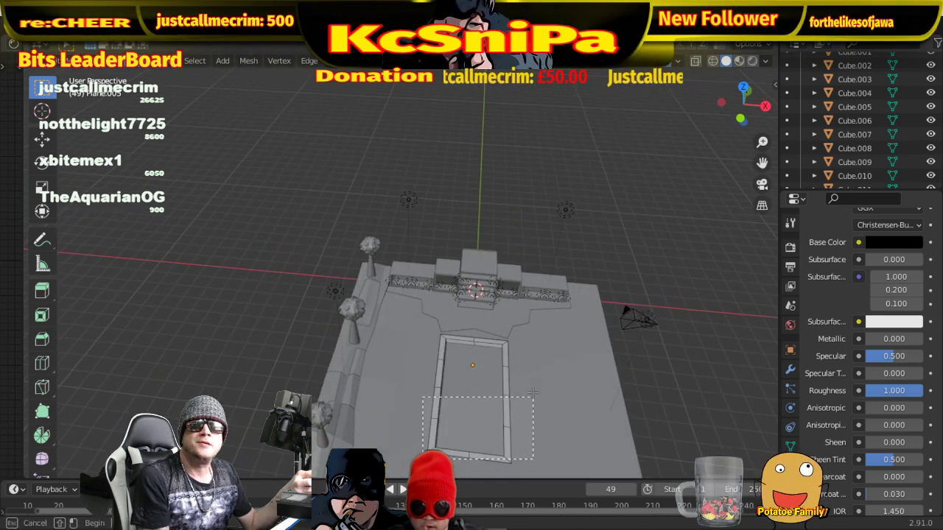
left_click_drag(533, 334, 534, 334)
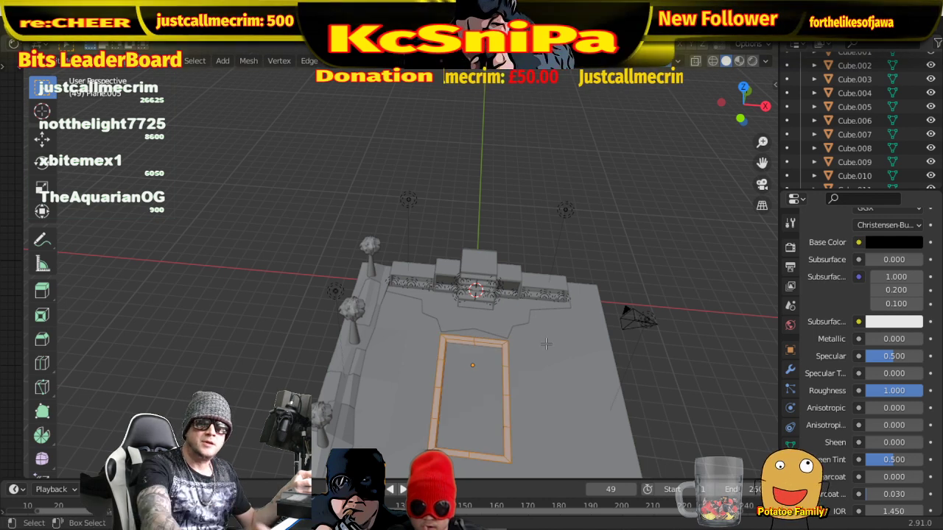
middle_click_drag(545, 401, 548, 368)
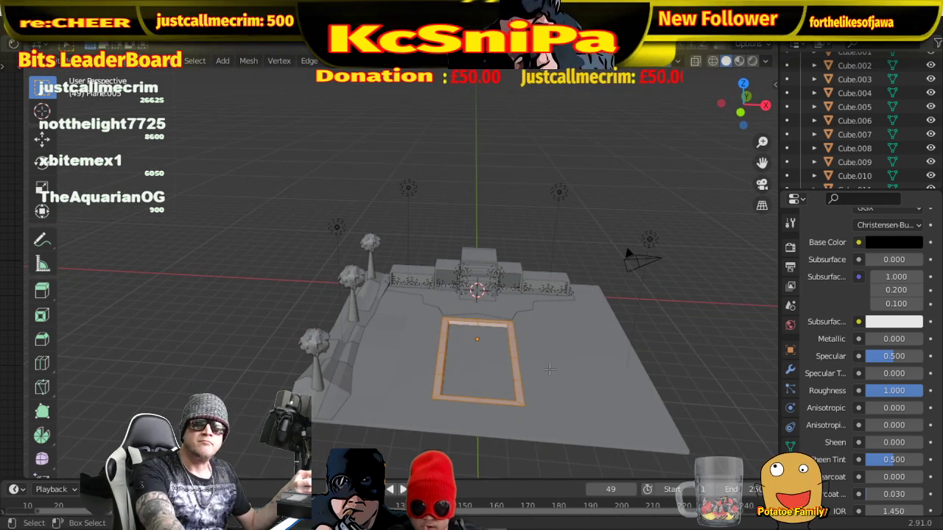
key("s")
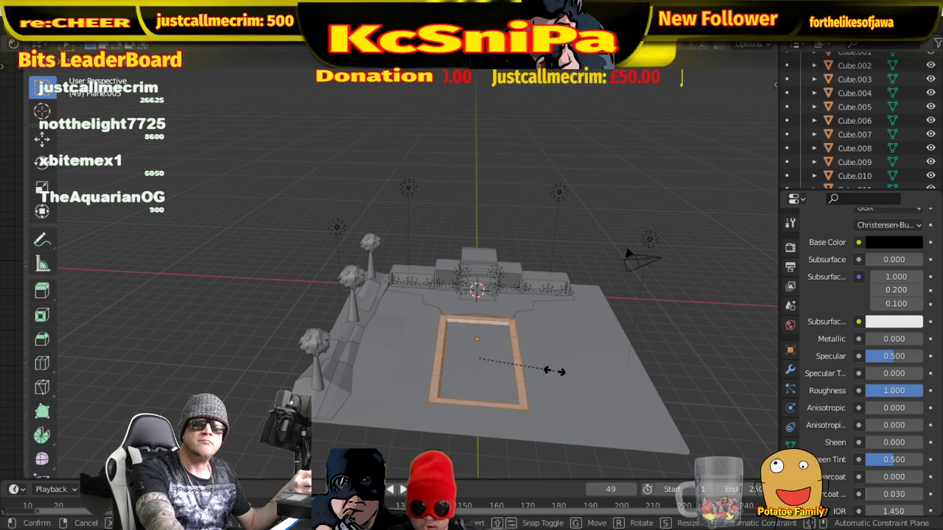
key("ctrl")
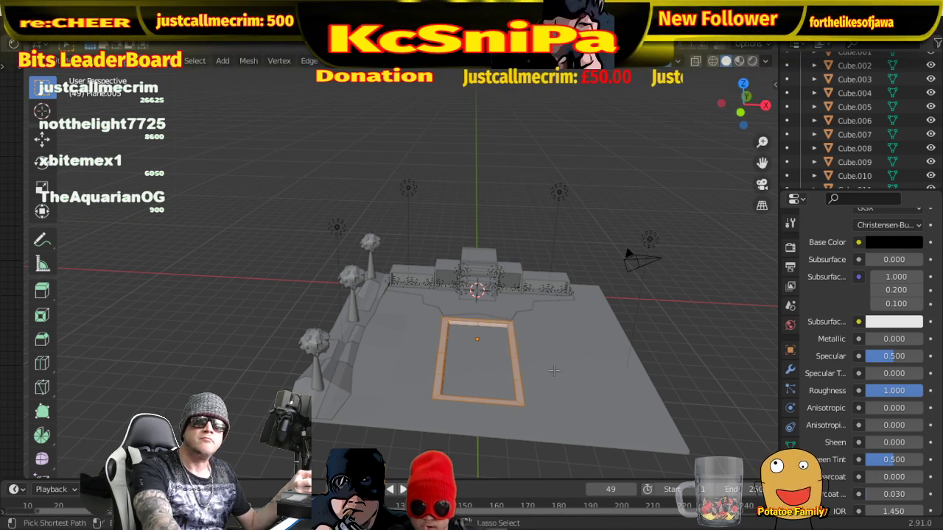
key("x")
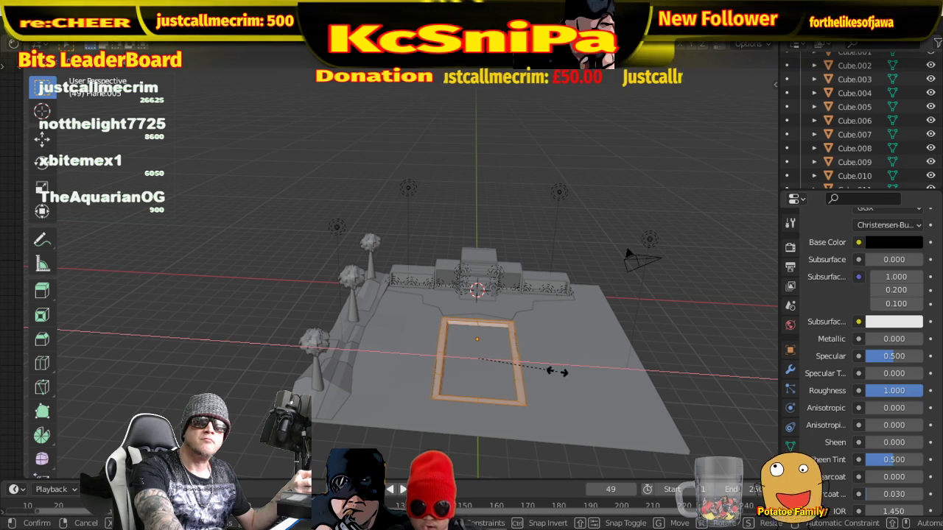
left_click(567, 377)
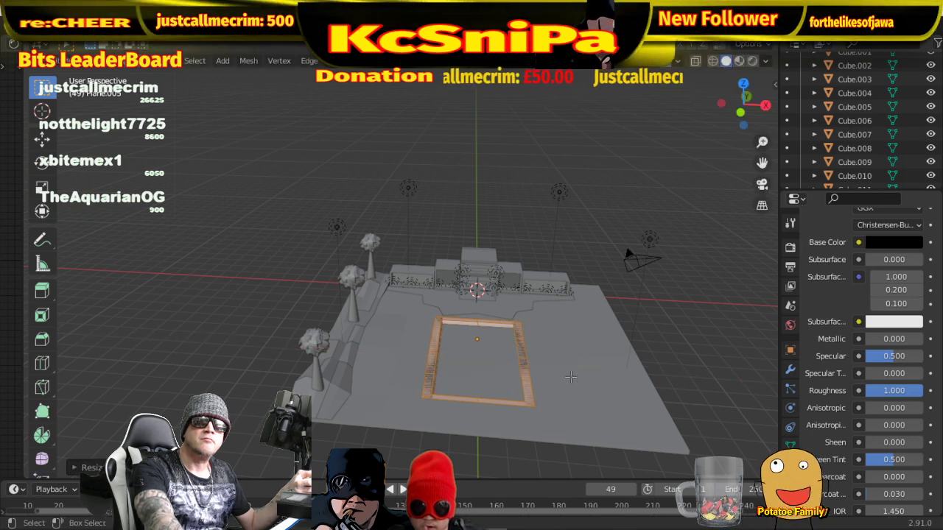
middle_click_drag(567, 376, 484, 374)
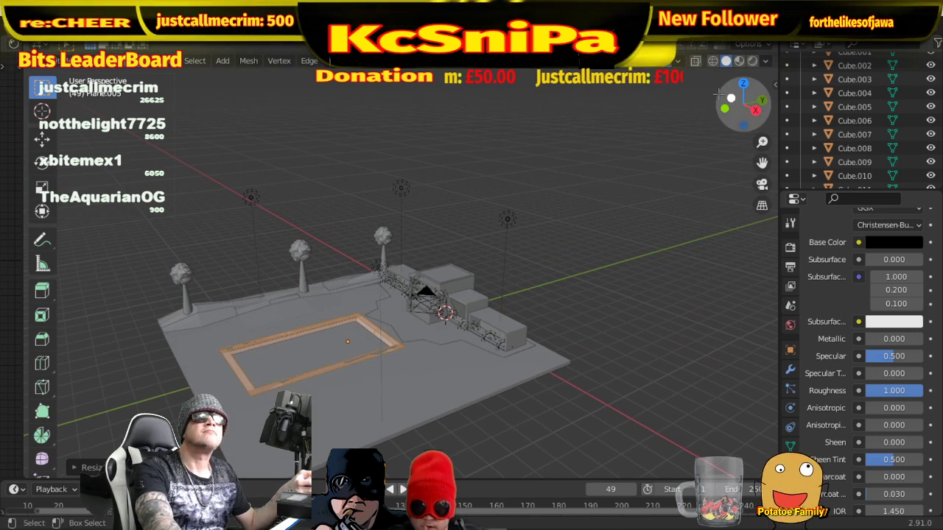
left_click(751, 62)
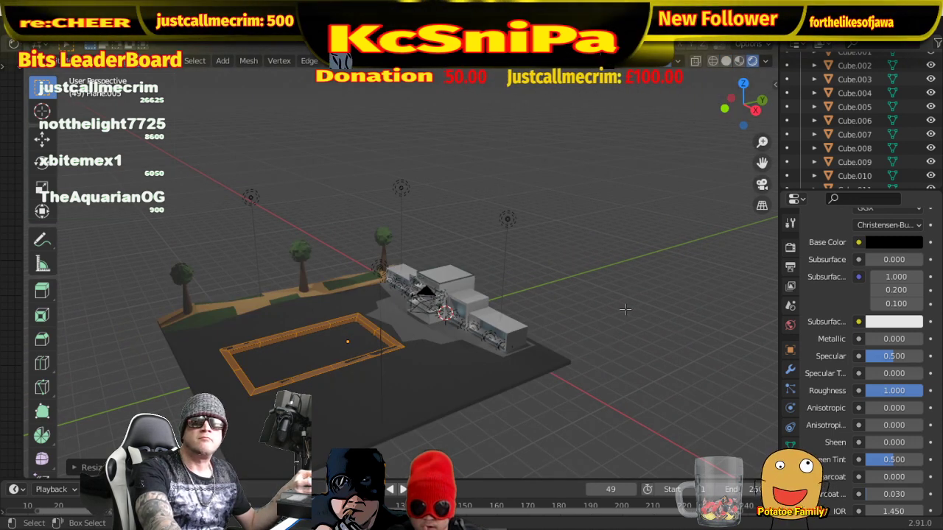
middle_click_drag(438, 328, 475, 389)
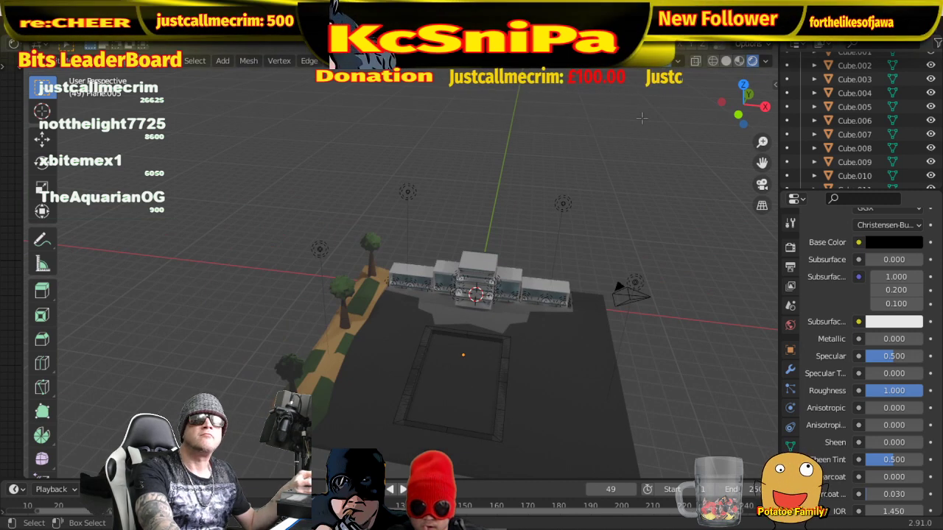
left_click(739, 61)
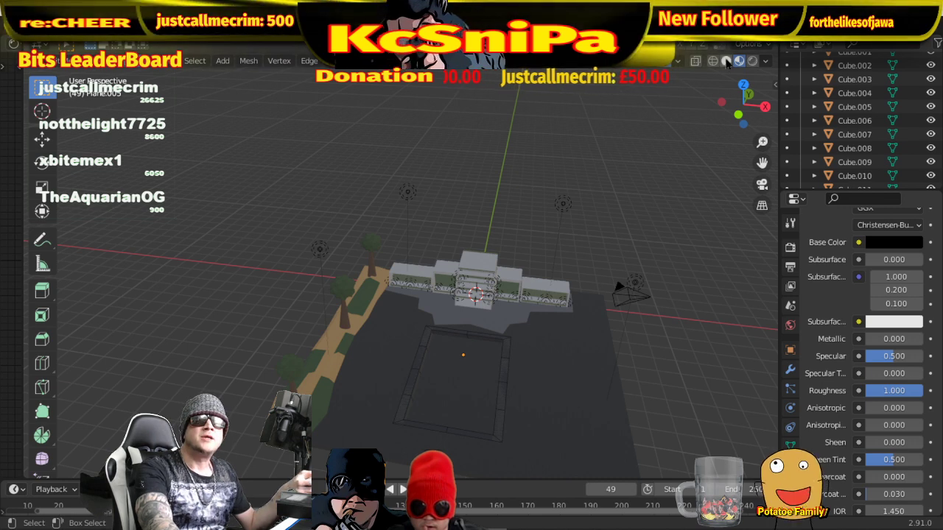
key("z")
key("6")
middle_click_drag(464, 382, 474, 397)
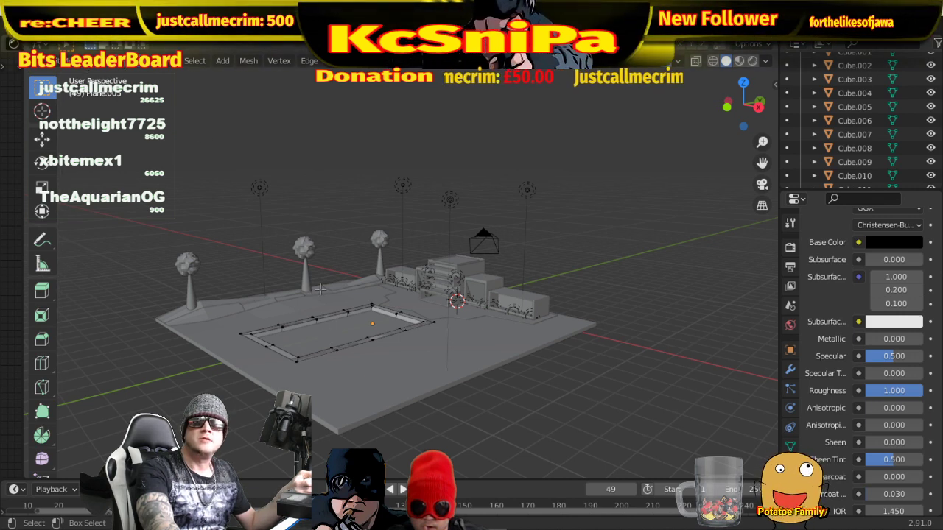
- Reselect the pool plane in Object Mode, re-enter Edit Mode, and box-select its border edges
middle_click_drag(398, 368, 396, 405)
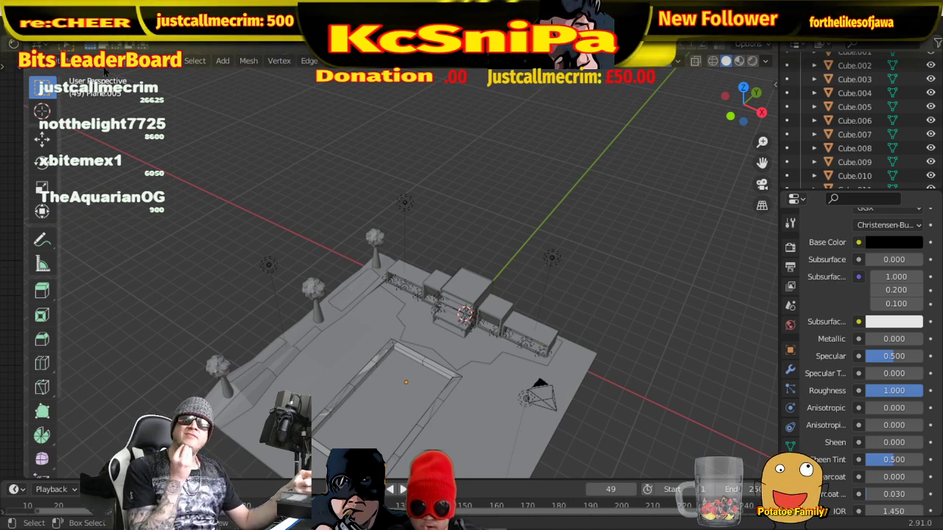
key("Tab")
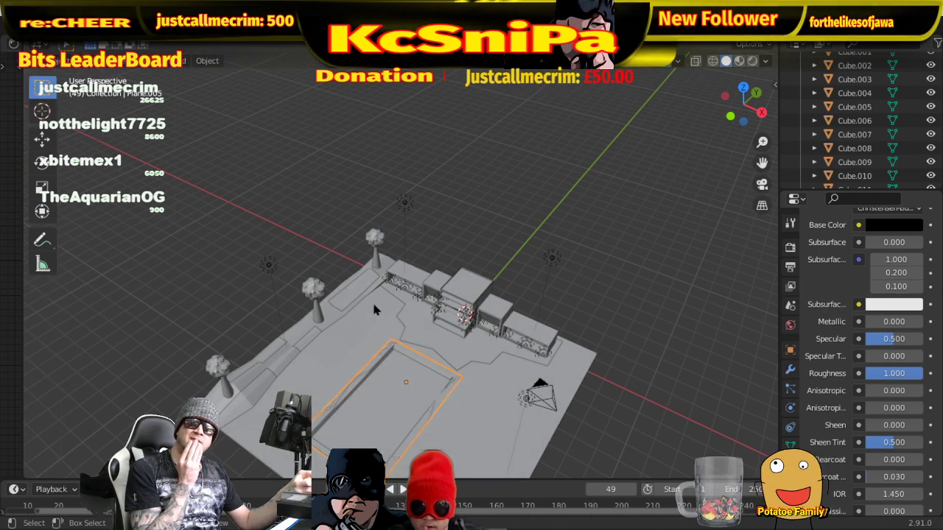
left_click(401, 401)
left_click(398, 397)
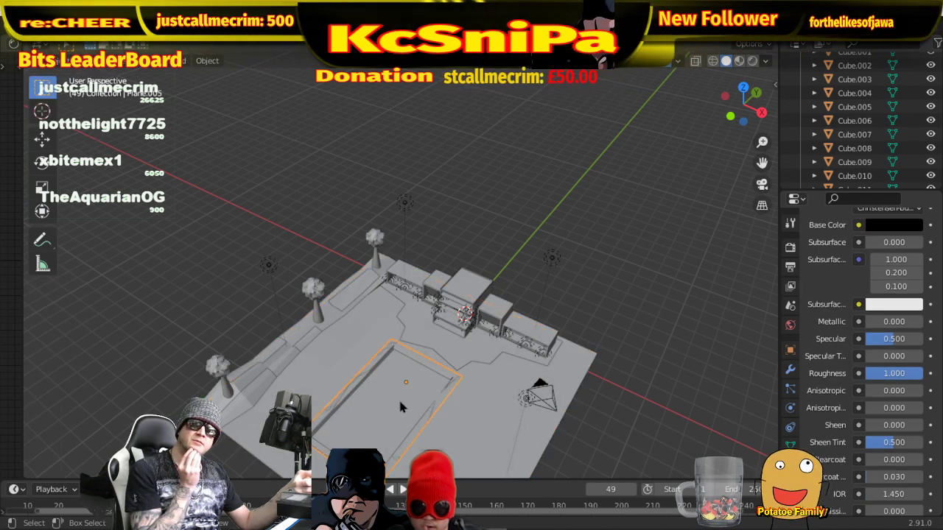
middle_click_drag(397, 397, 407, 328)
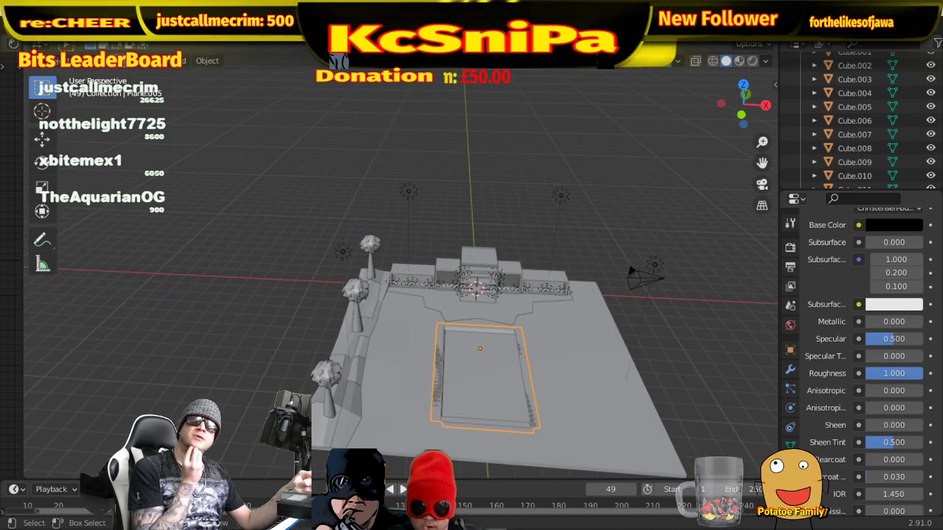
key("Tab")
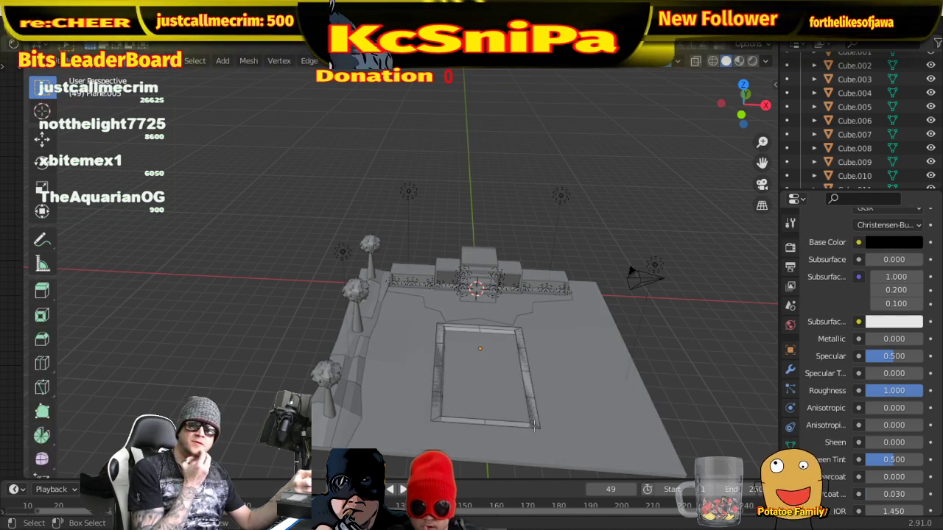
left_click_drag(419, 429, 564, 318)
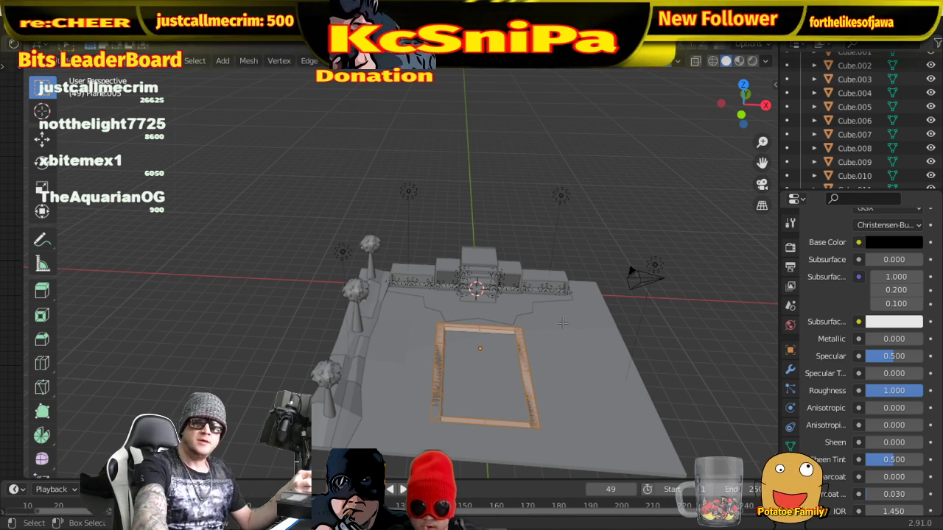
- Split the selected pool border into its own object with Separate > Selection
right_click(497, 382)
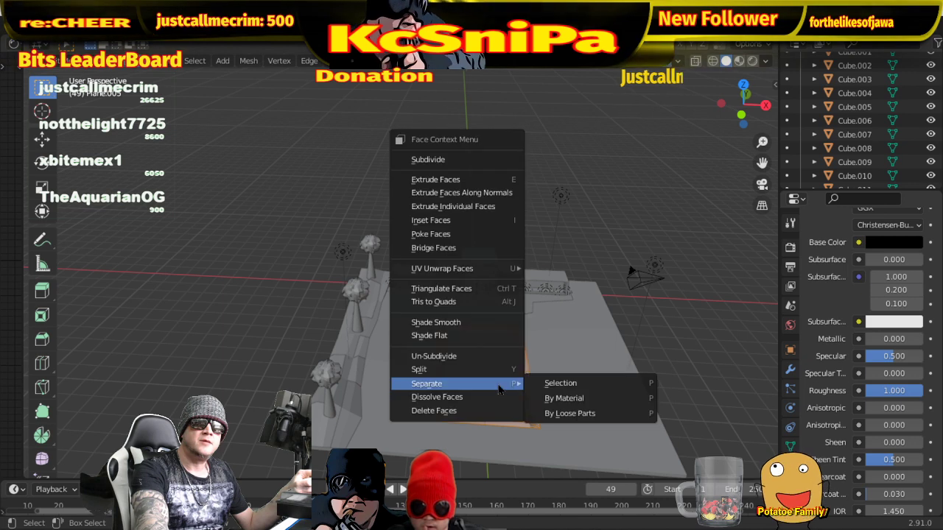
left_click(561, 383)
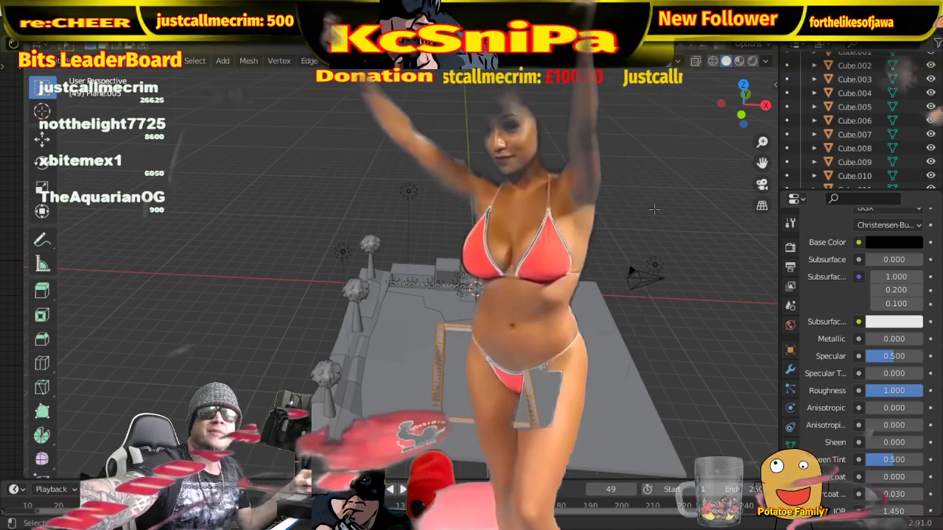
- Run Separate > Selection again on the selected pool faces
middle_click_drag(563, 378, 441, 383)
right_click(483, 379)
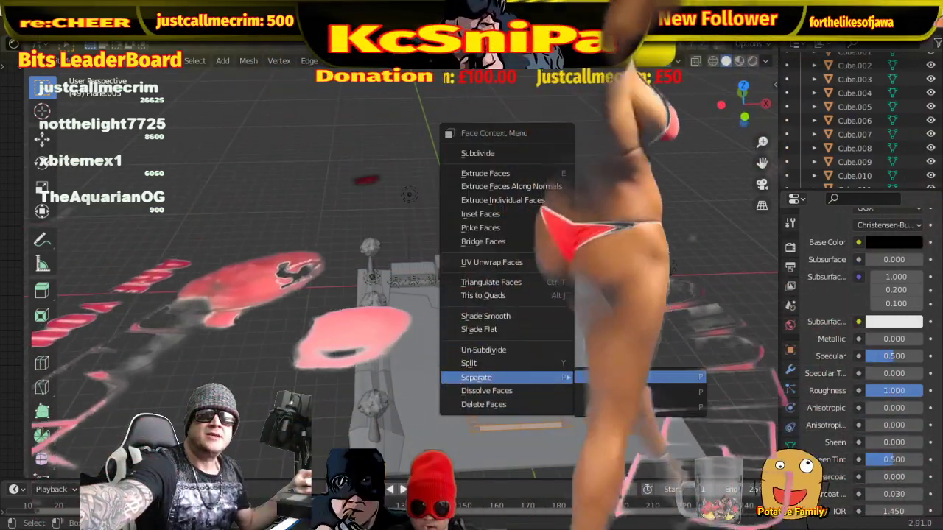
left_click(483, 379)
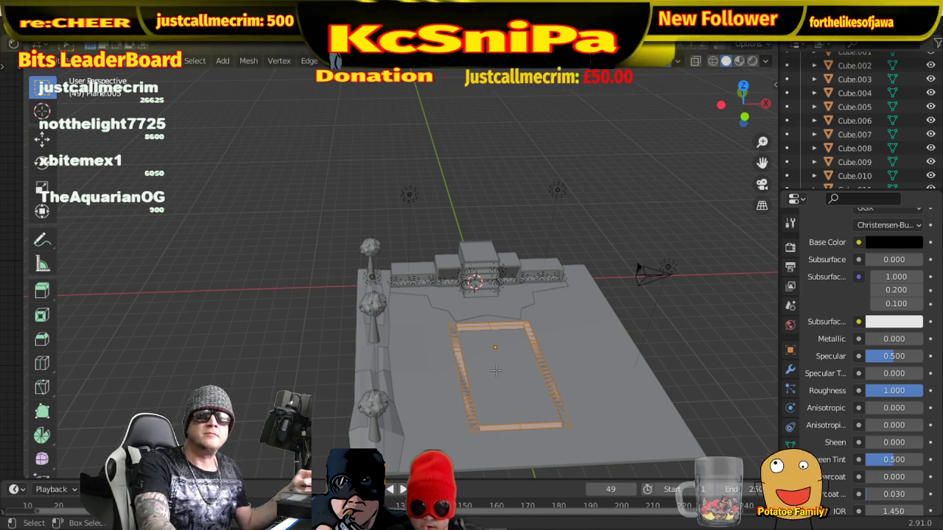
- From underneath, deselect the pool floor faces and clear the remaining edge selection
middle_click_drag(496, 355, 598, 270)
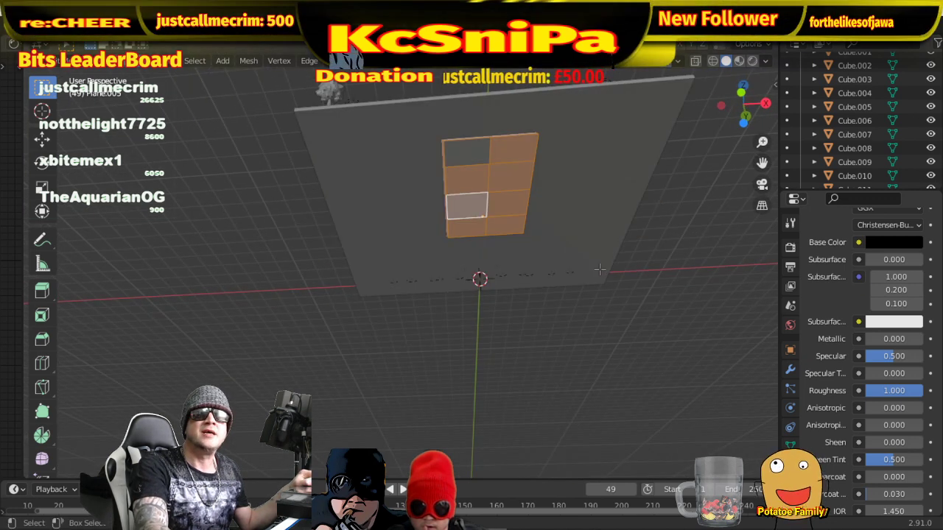
left_click(474, 210, "shift")
left_click(471, 185, "shift")
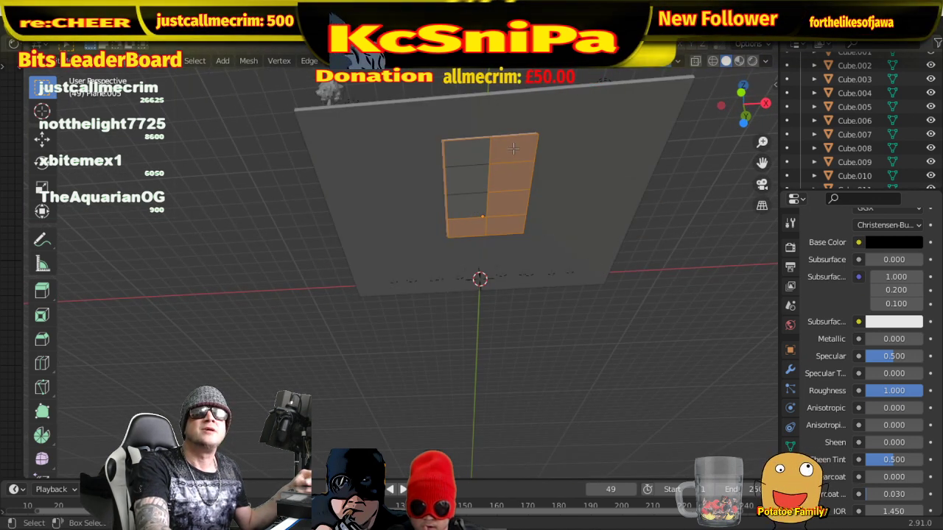
left_click(513, 149, "shift")
left_click(512, 184, "shift")
left_click(511, 206, "shift")
left_click(496, 227, "shift")
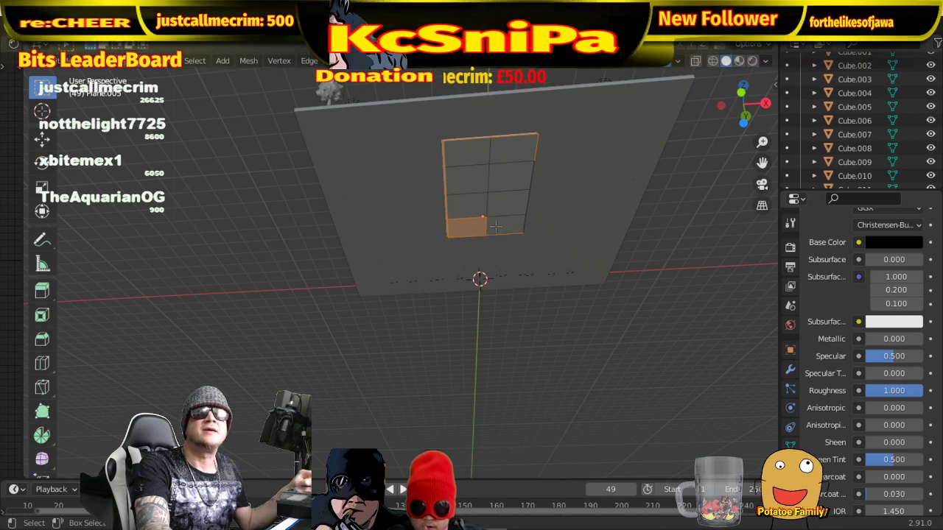
left_click(449, 229, "shift")
left_click(224, 229)
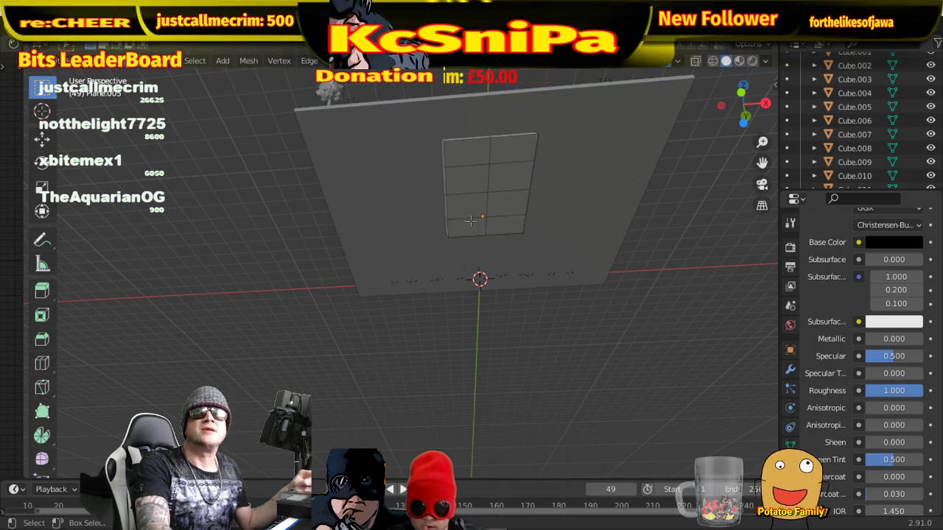
- Box-select the inner pool floor face and separate it into its own object
left_click_drag(473, 226, 500, 160)
scroll(507, 172, "down", 5)
middle_click_drag(506, 172, 506, 208)
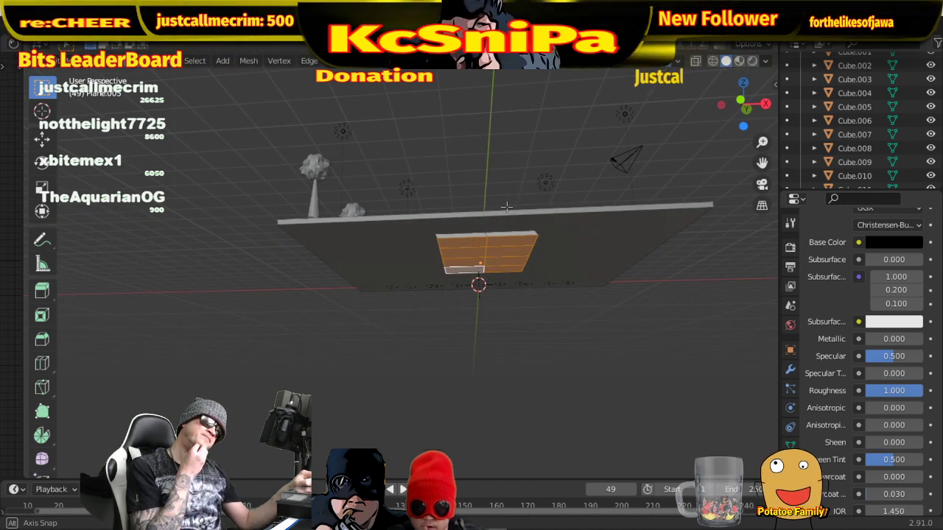
middle_click_drag(505, 207, 508, 208)
right_click(513, 250)
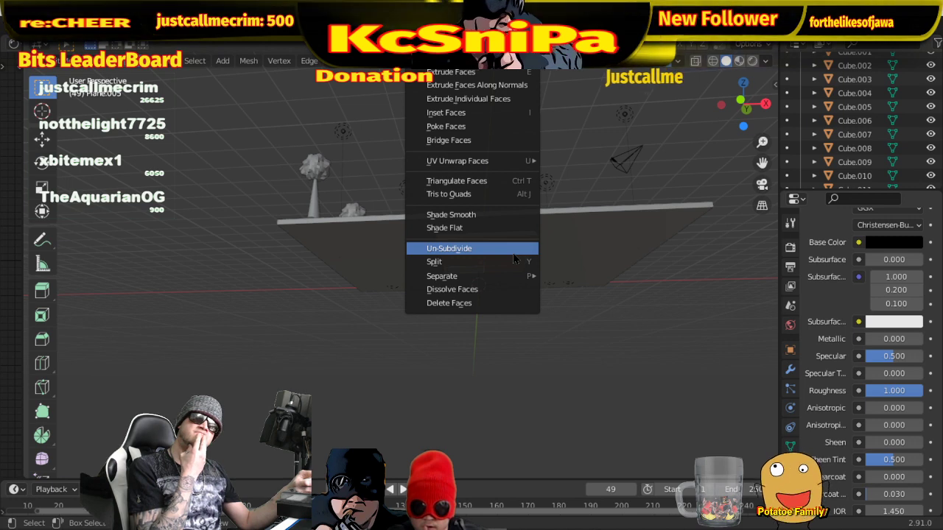
mouse_move(504, 285)
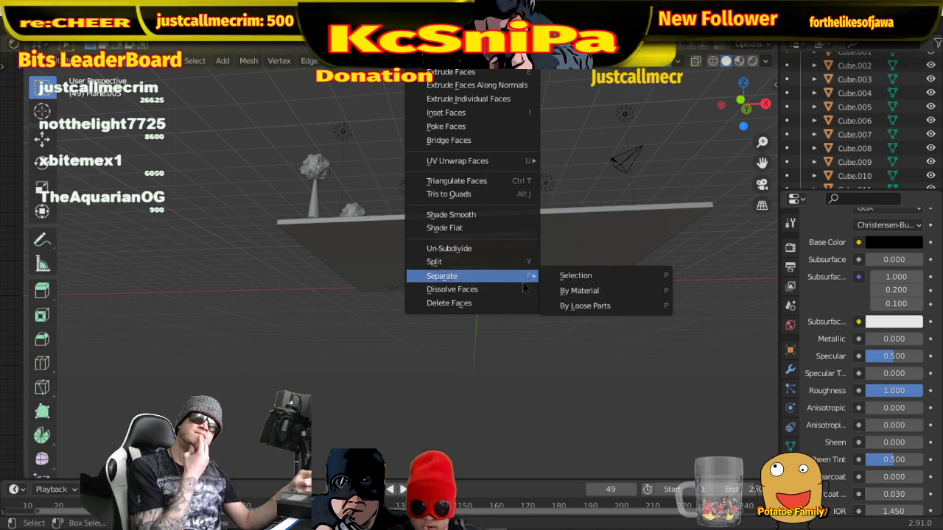
left_click(578, 277)
middle_click_drag(562, 277, 565, 321)
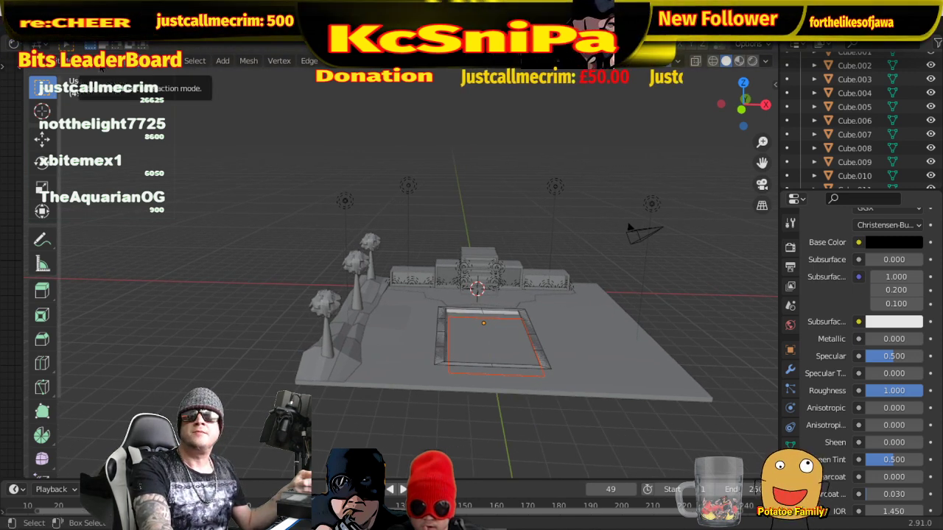
- Switch back to Object Mode and turn on Rendered viewport shading
left_click(101, 65)
left_click(89, 78)
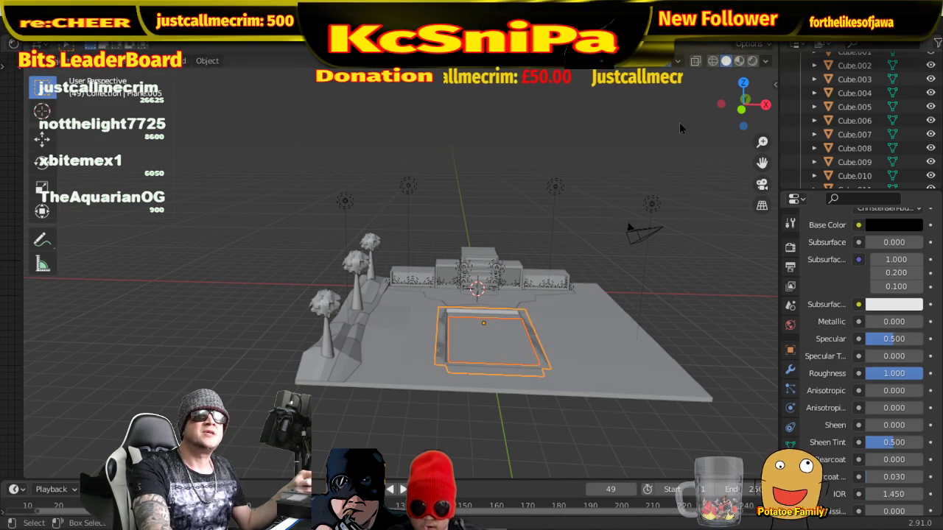
left_click(751, 61)
- Orbit the rendered scene, framing the pool and viewing the glass building from several sides
middle_click_drag(567, 289, 606, 297)
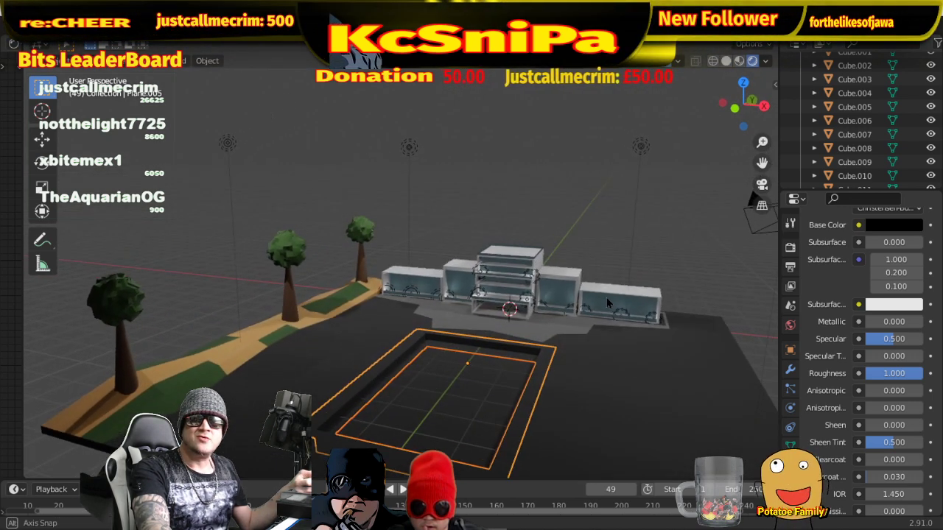
middle_click_drag(280, 285, 277, 319)
key("KP_Decimal")
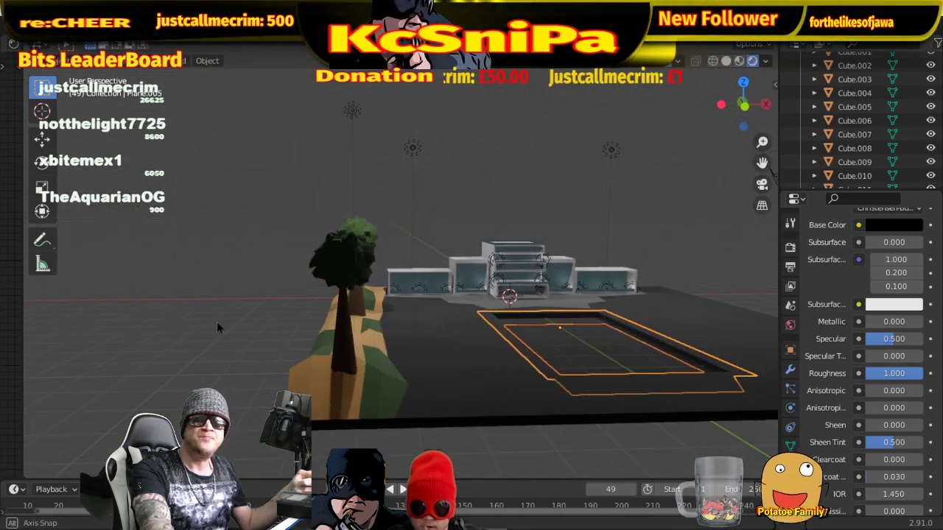
middle_click_drag(216, 322, 494, 354)
scroll(468, 358, "up", 5)
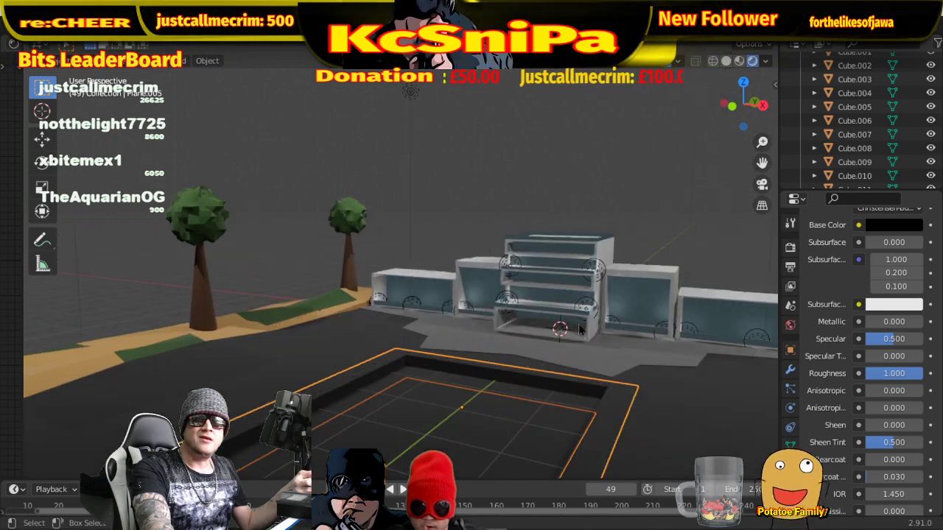
middle_click_drag(468, 359, 515, 431)
middle_click_drag(370, 333, 538, 353)
scroll(596, 352, "down", 3)
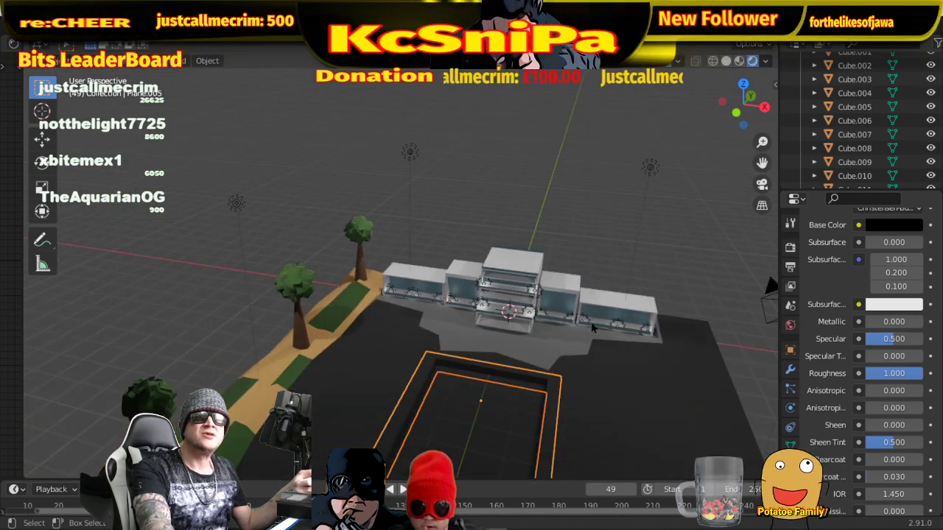
key("shift+alt+z")
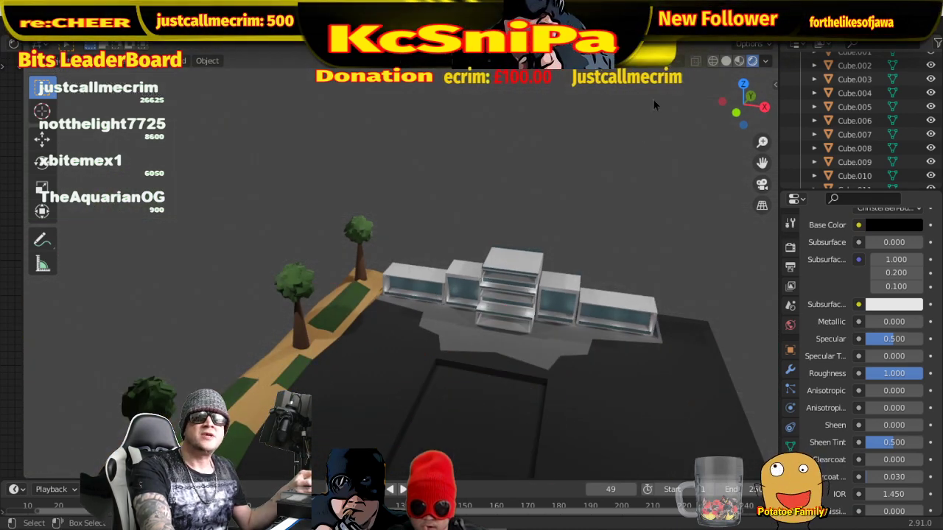
middle_click_drag(538, 351, 495, 315)
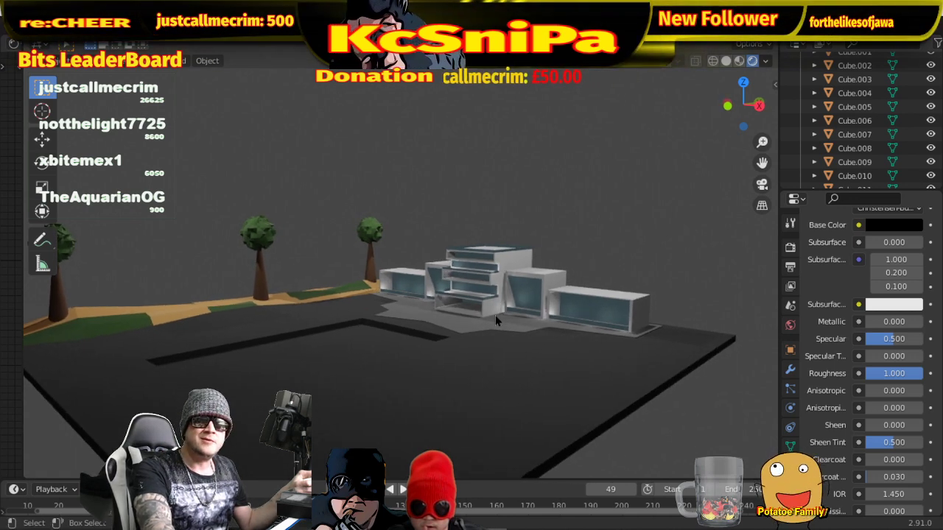
scroll(495, 315, "up", 2)
middle_click_drag(598, 330, 576, 337)
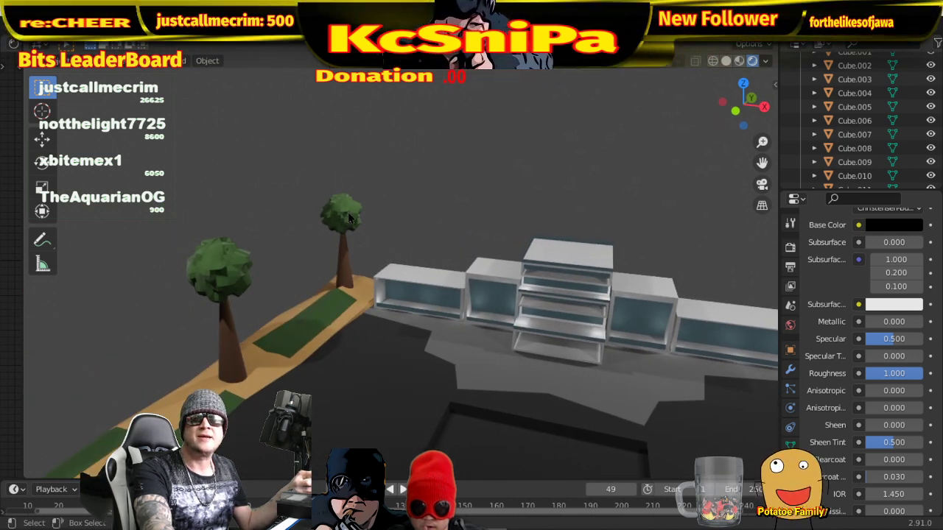
middle_click_drag(637, 384, 663, 385)
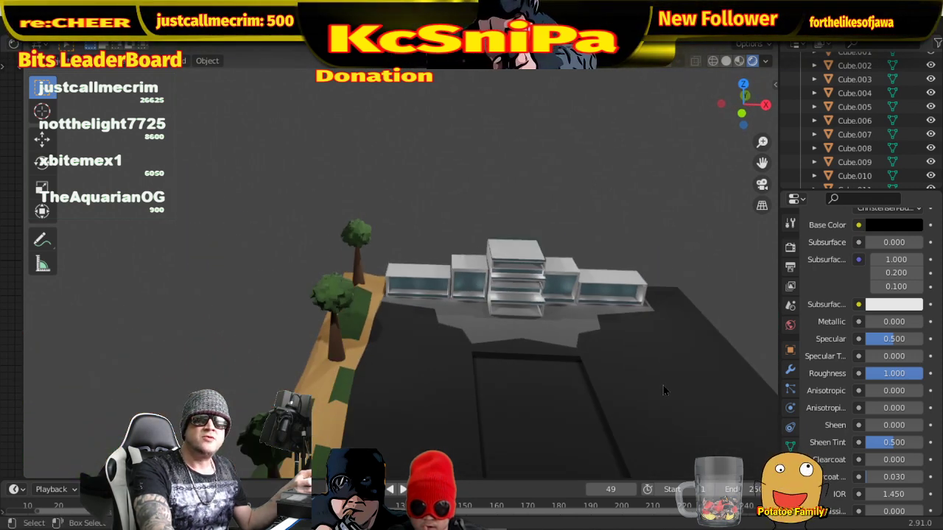
middle_click_drag(514, 315, 465, 372)
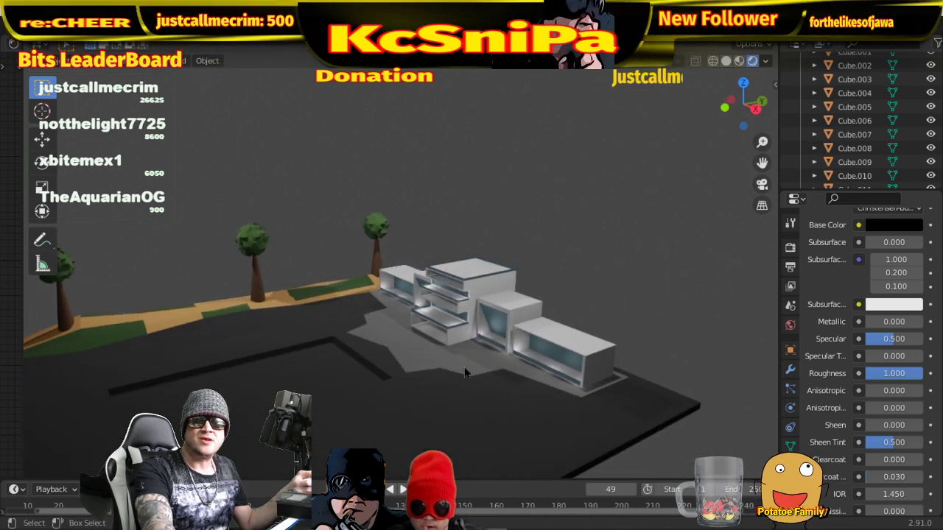
middle_click_drag(525, 392, 560, 369)
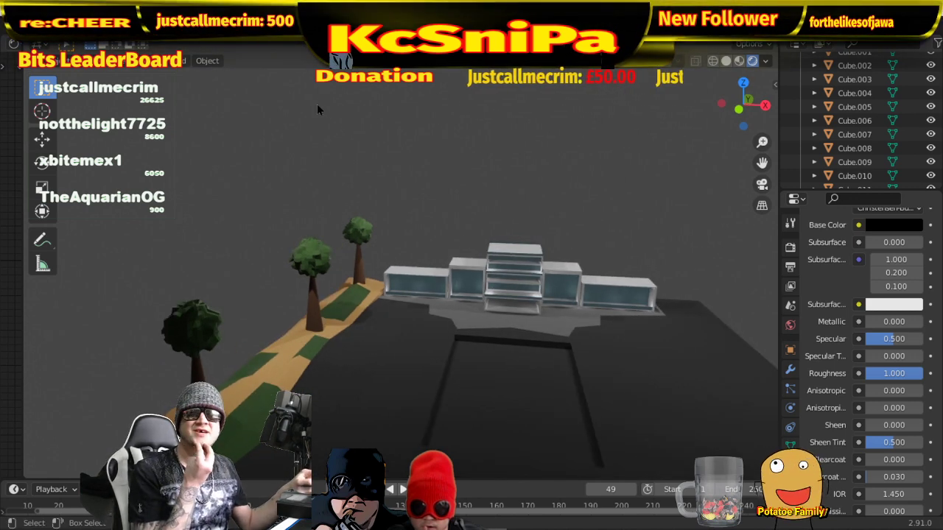
- Enter Edit Mode with overlays on and solid shading to inspect the pool mesh
left_click(66, 61)
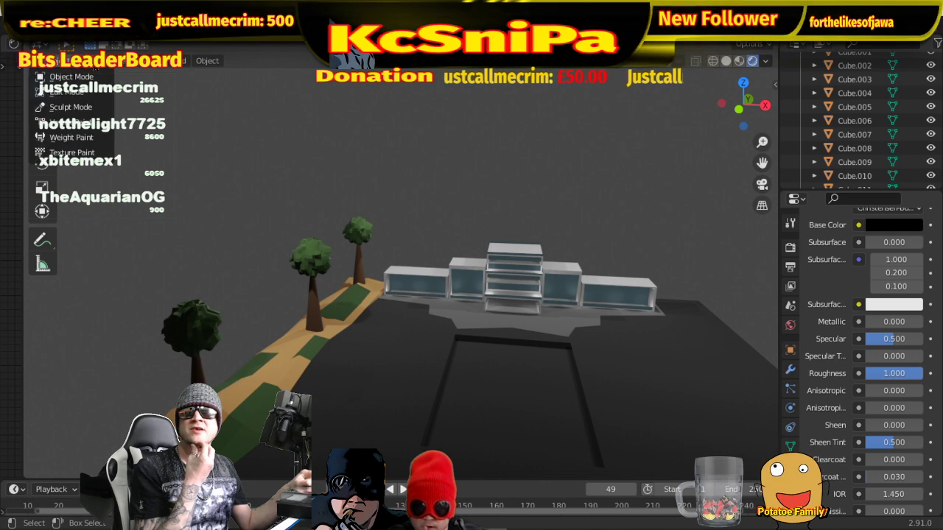
left_click(71, 92)
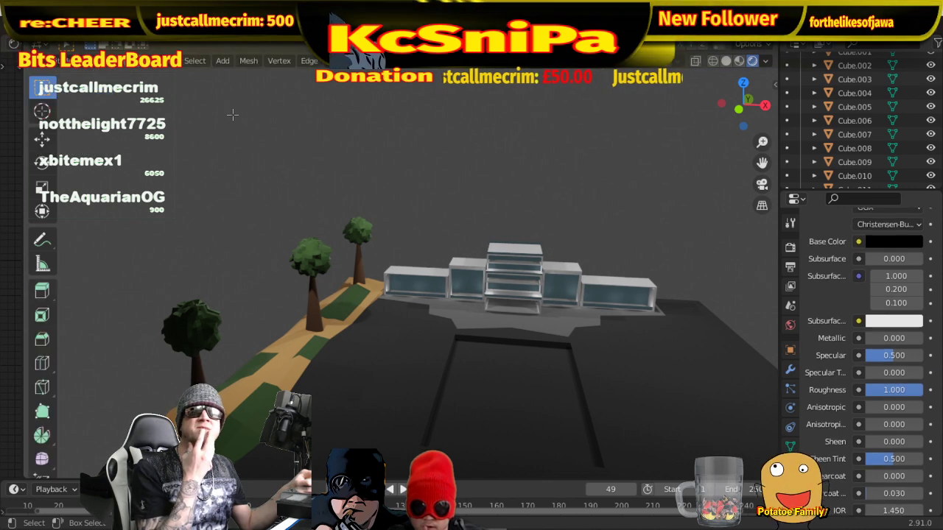
left_click(667, 65)
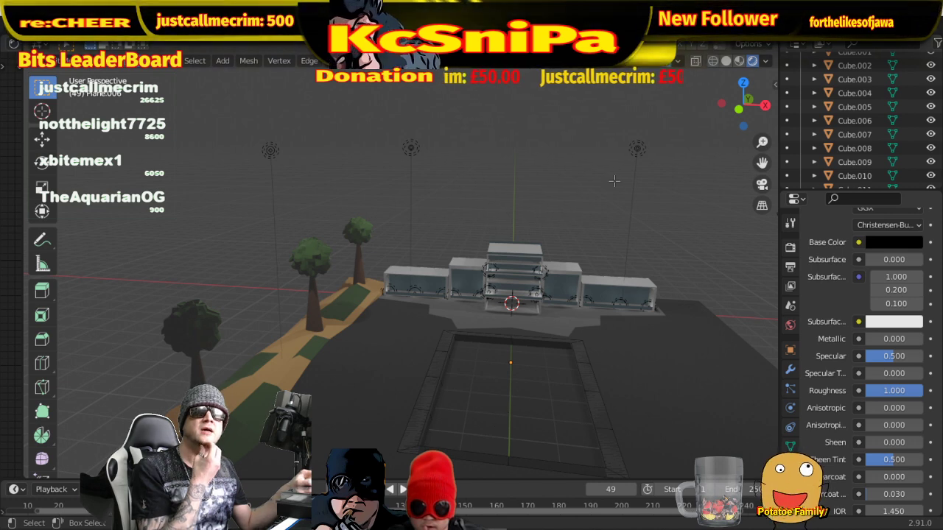
left_click(725, 61)
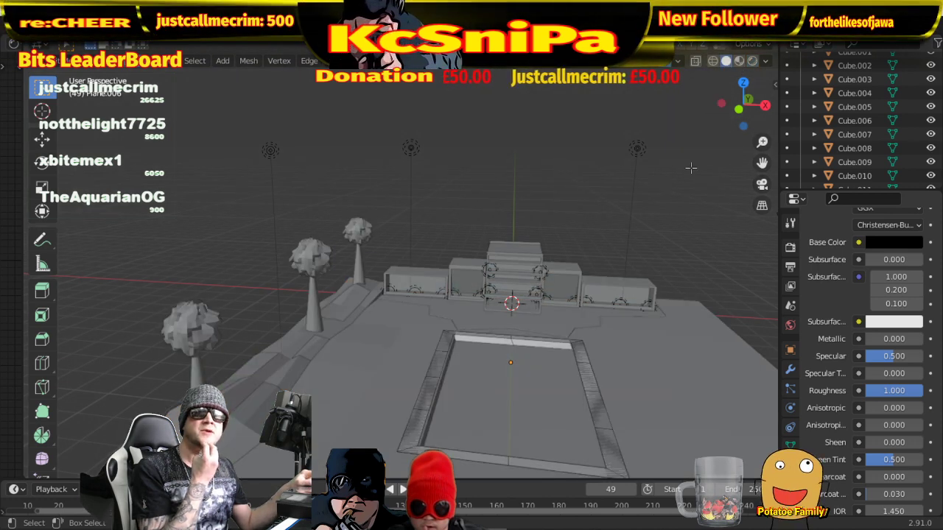
mouse_move(530, 310)
middle_mouse_down()
mouse_move(552, 316)
mouse_move(472, 221)
middle_mouse_up()
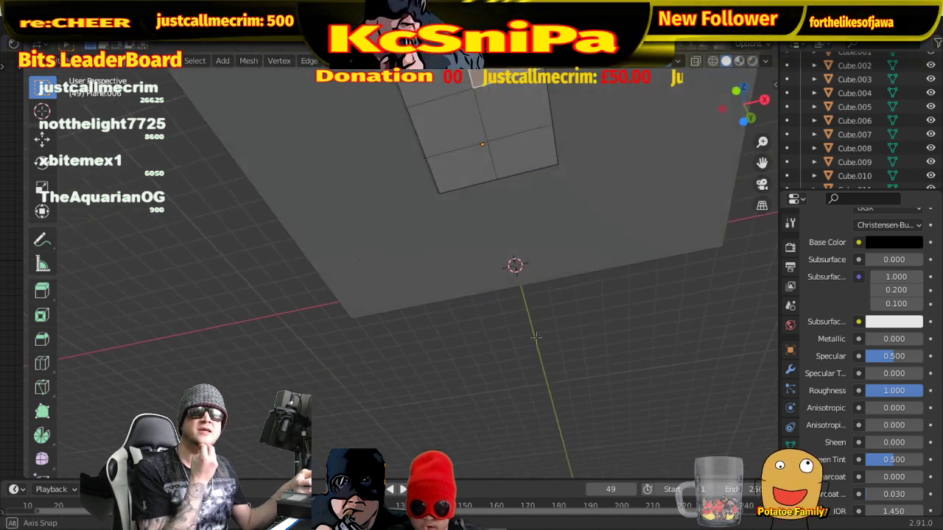
left_click(464, 107)
middle_click_drag(464, 107, 498, 211)
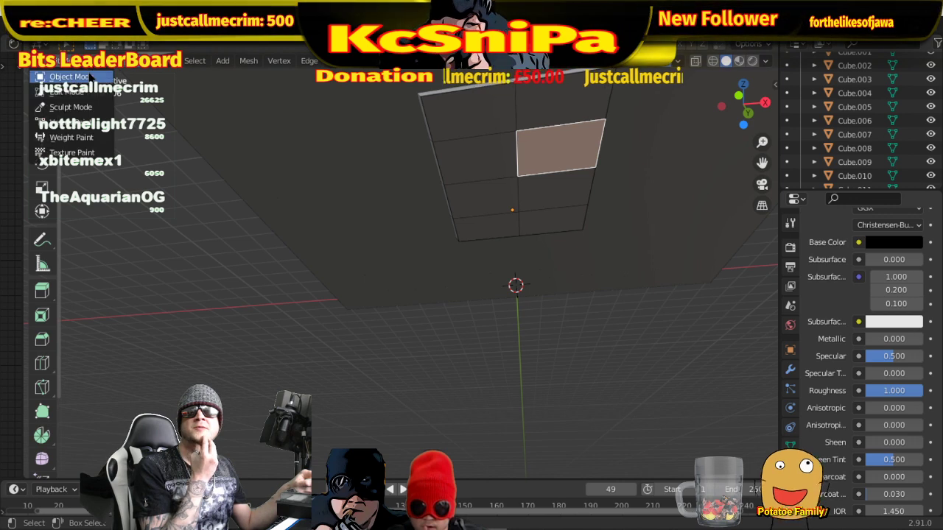
- In Object Mode, select the small pool plane and switch to Material Preview
key("Tab")
left_click(516, 174)
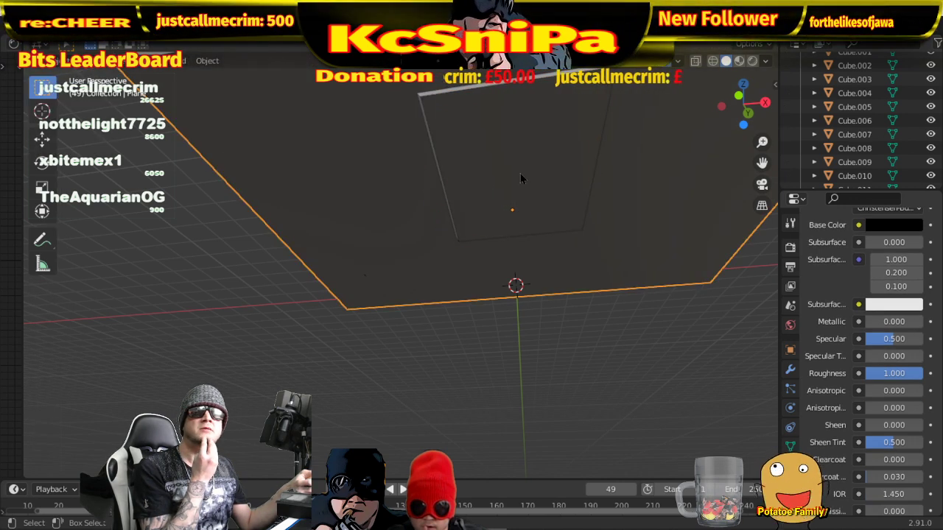
left_click(520, 173)
middle_click_drag(548, 162, 546, 227)
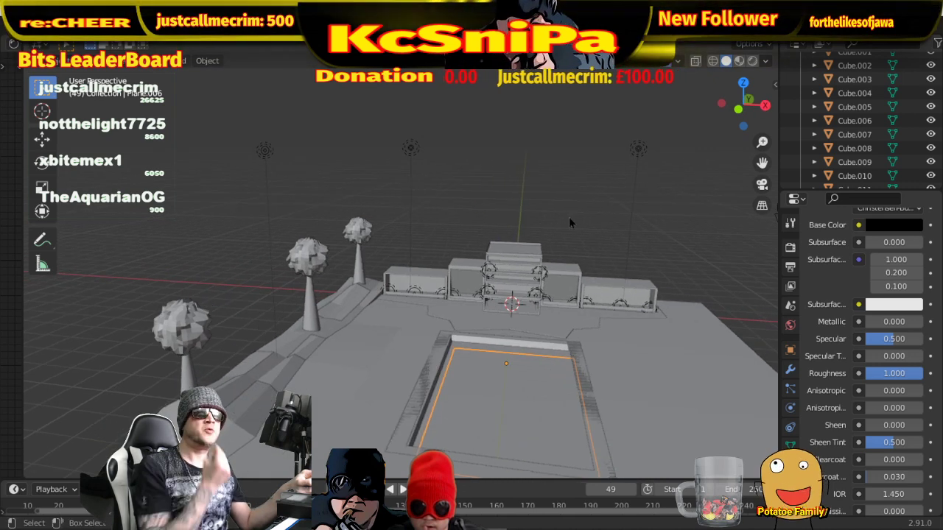
left_click(751, 60)
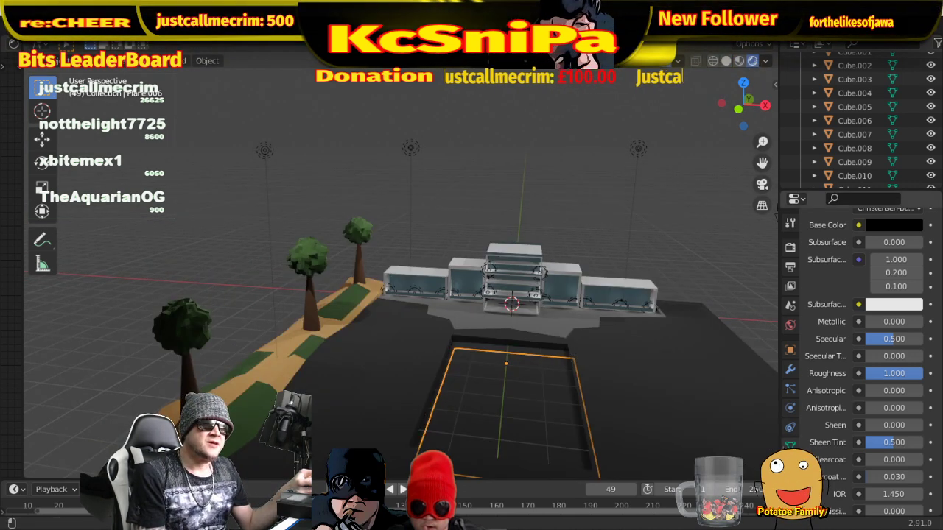
- Add an Ocean modifier to the pool plane and orbit to inspect the wave surface
left_click(790, 444)
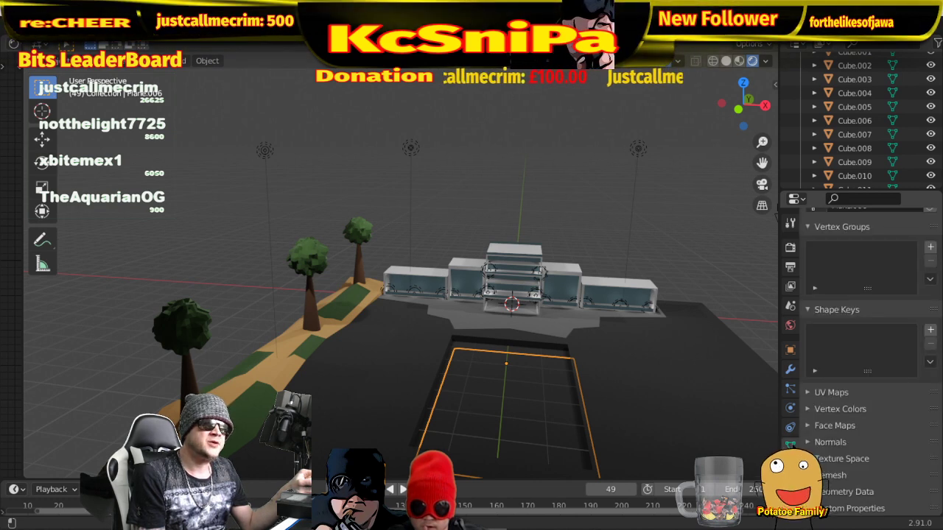
left_click(789, 428)
left_click(892, 244)
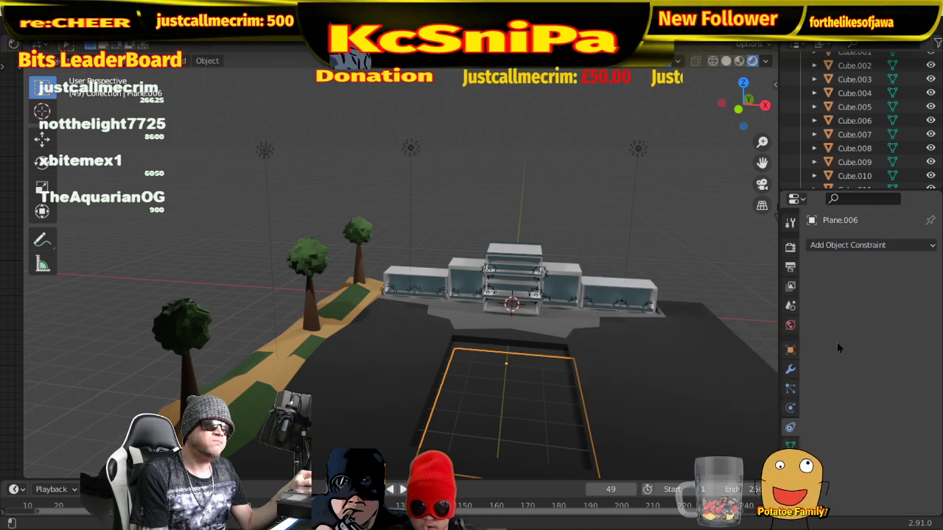
left_click(790, 369)
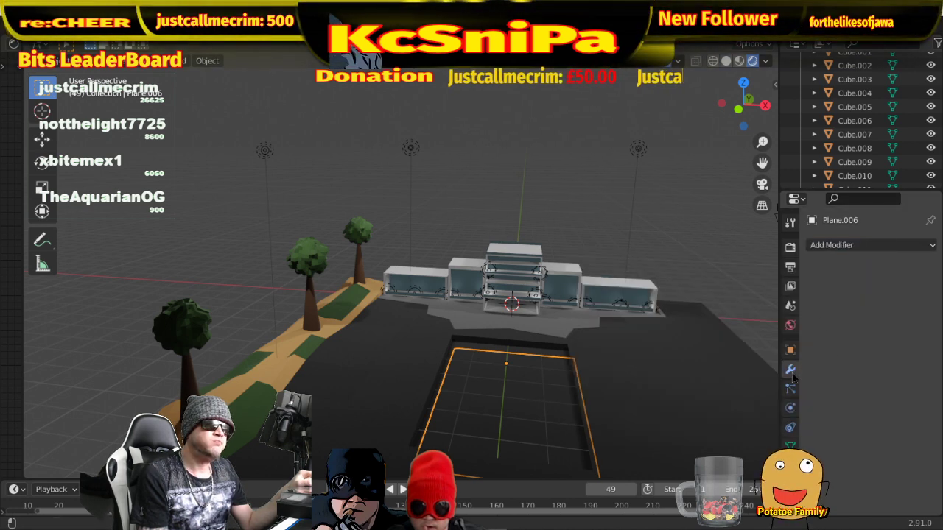
left_click(897, 246)
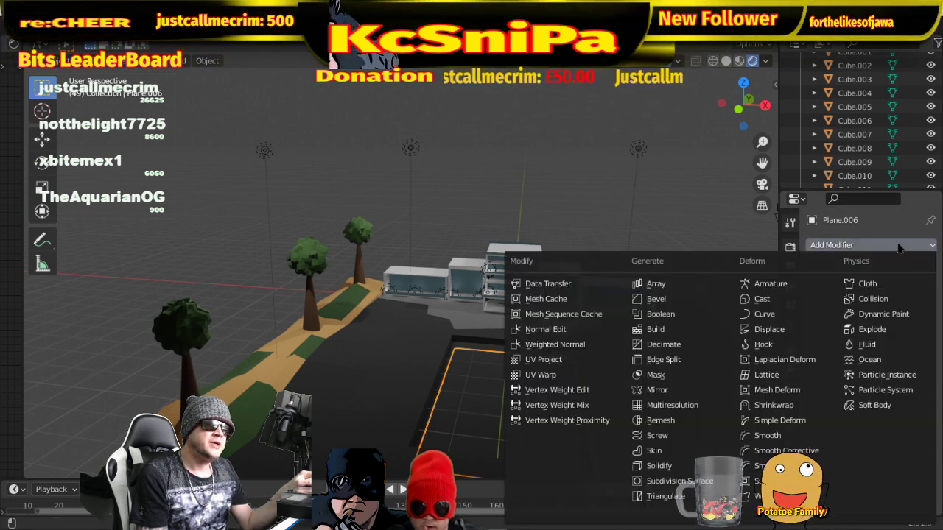
left_click(886, 361)
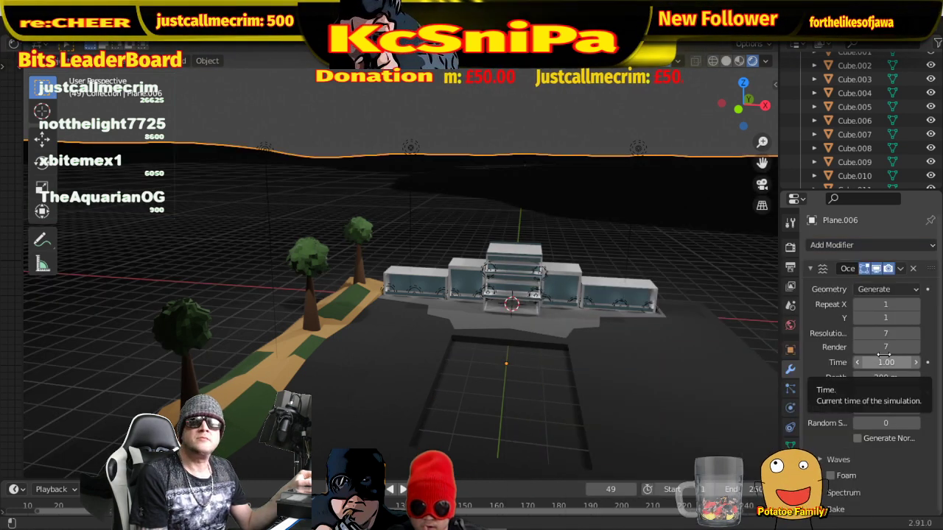
scroll(653, 292, "down", 2)
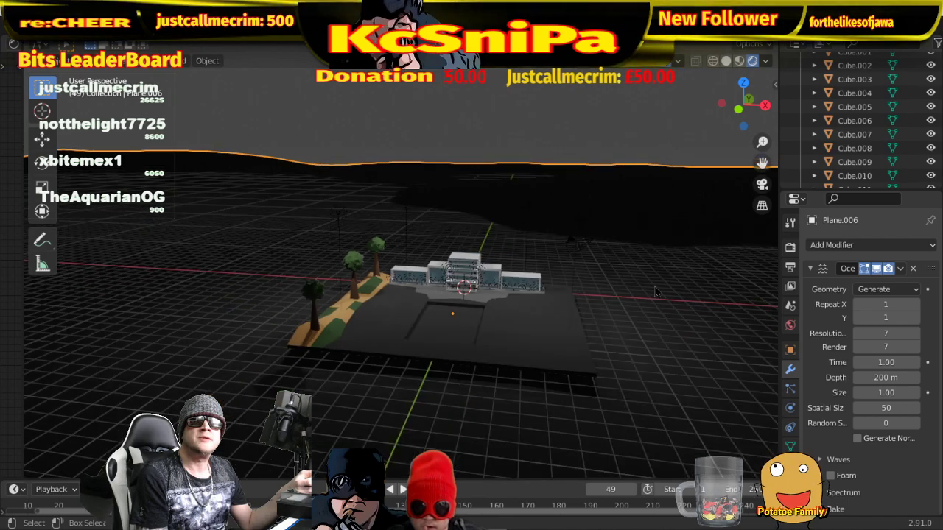
middle_click_drag(653, 292, 525, 294)
scroll(525, 294, "down", 4)
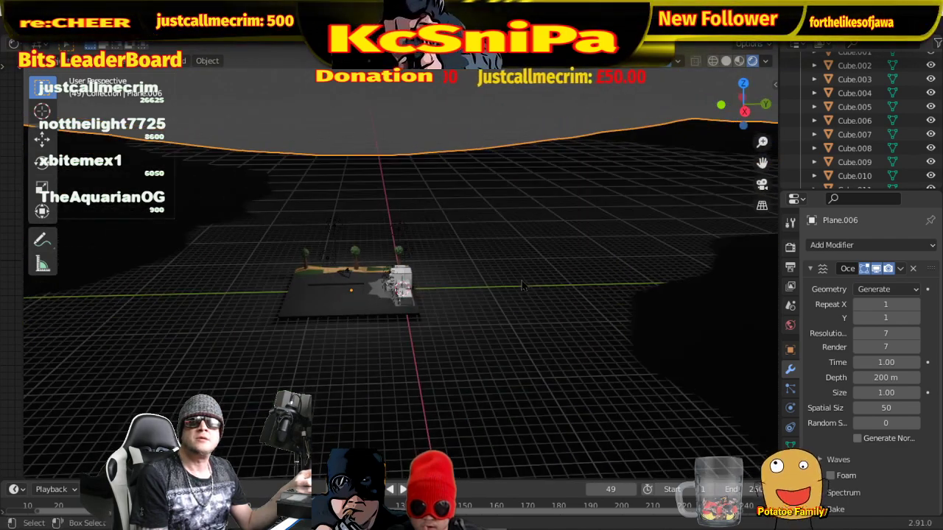
middle_click_drag(467, 280, 648, 298)
scroll(636, 295, "up", 8)
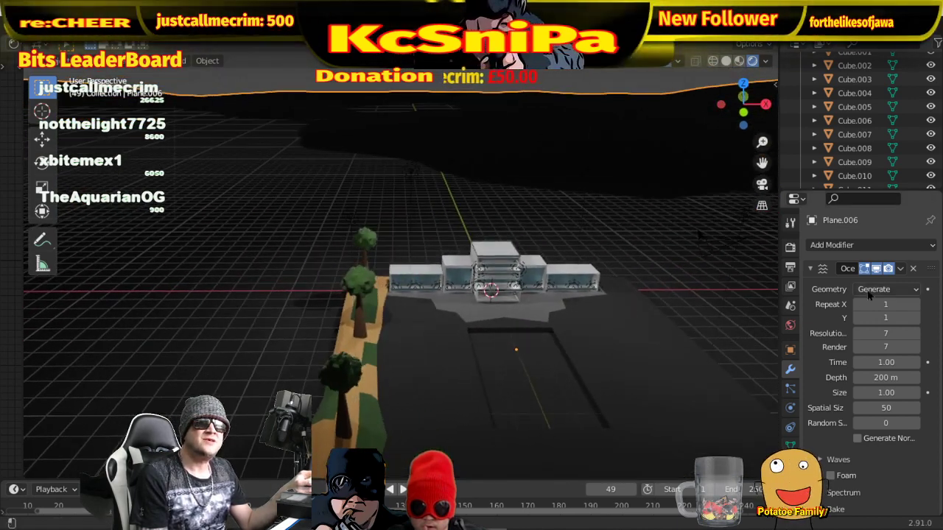
- Remove the Ocean modifier and add a fresh Ocean modifier again
left_click(913, 269)
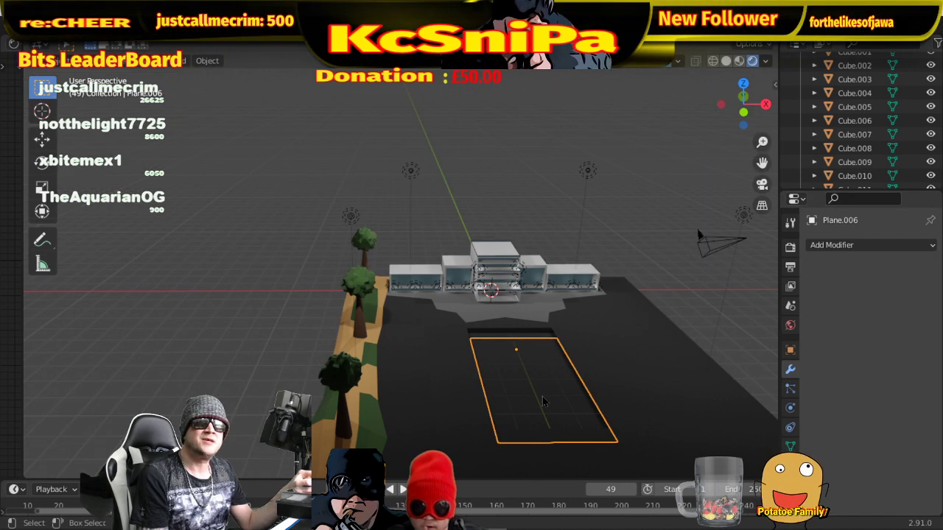
left_click(879, 245)
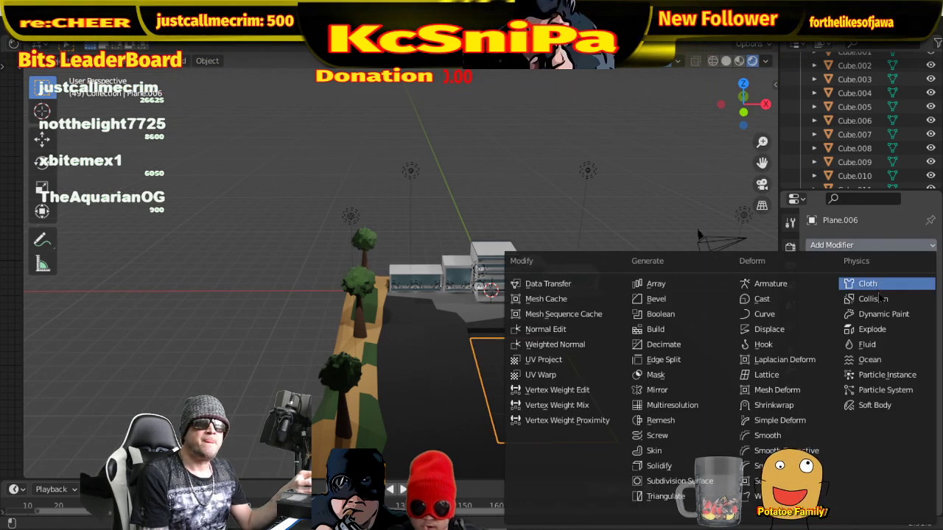
left_click(887, 362)
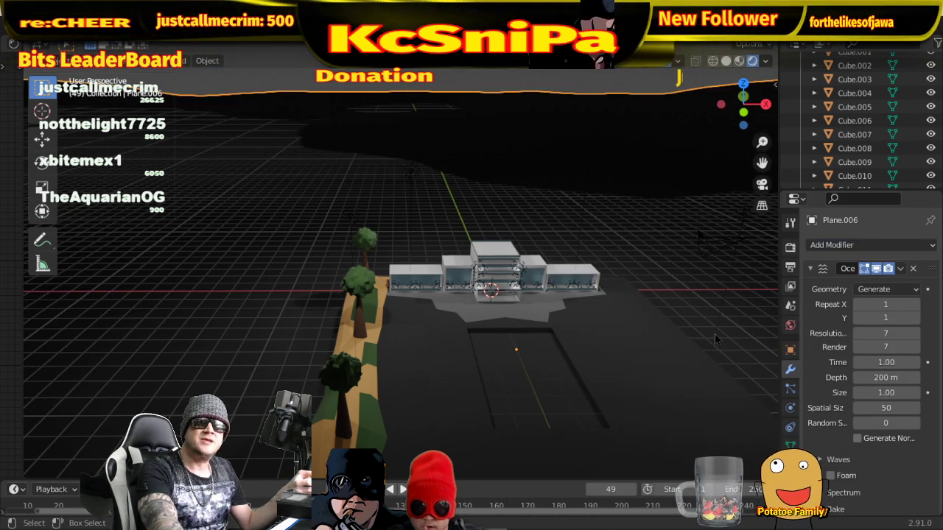
key("g")
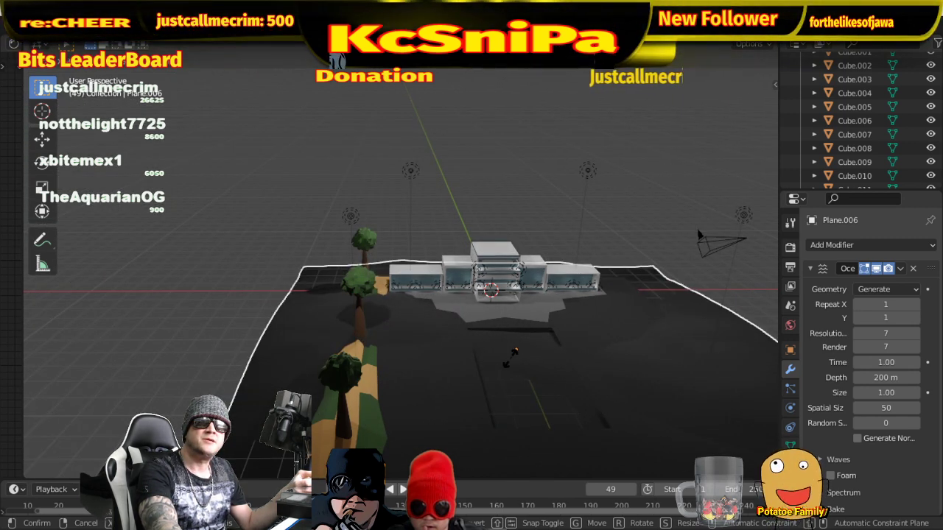
- Confirm the ocean surface transform and switch to a solid-shaded orthographic top view
left_click(518, 360)
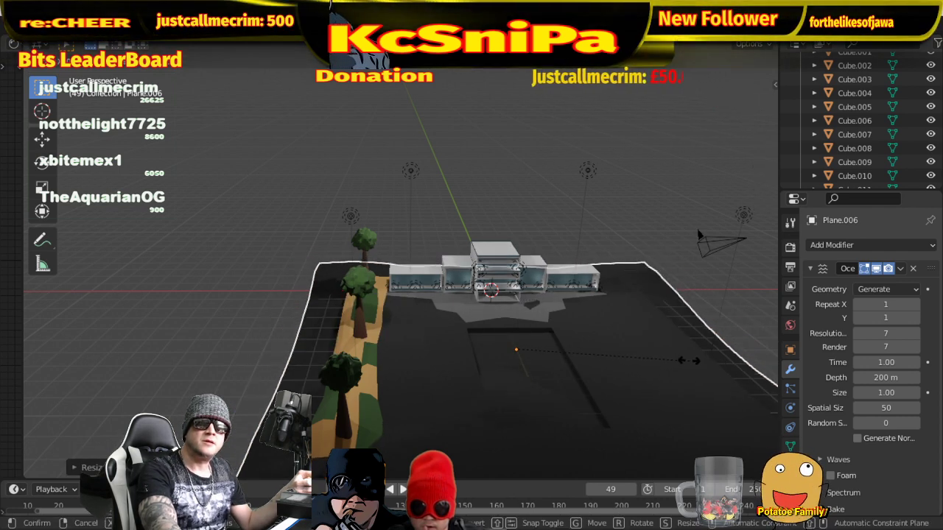
left_click(566, 357)
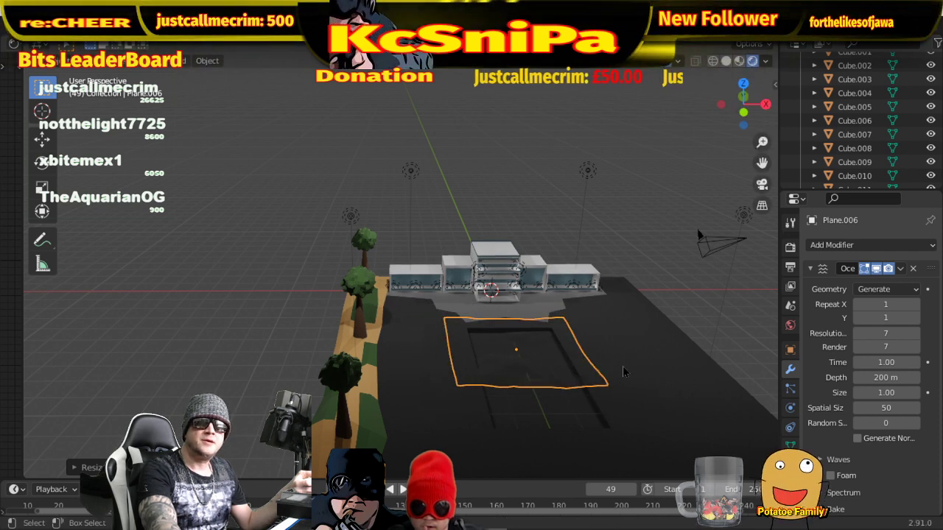
key("KP_8")
key("KP_7")
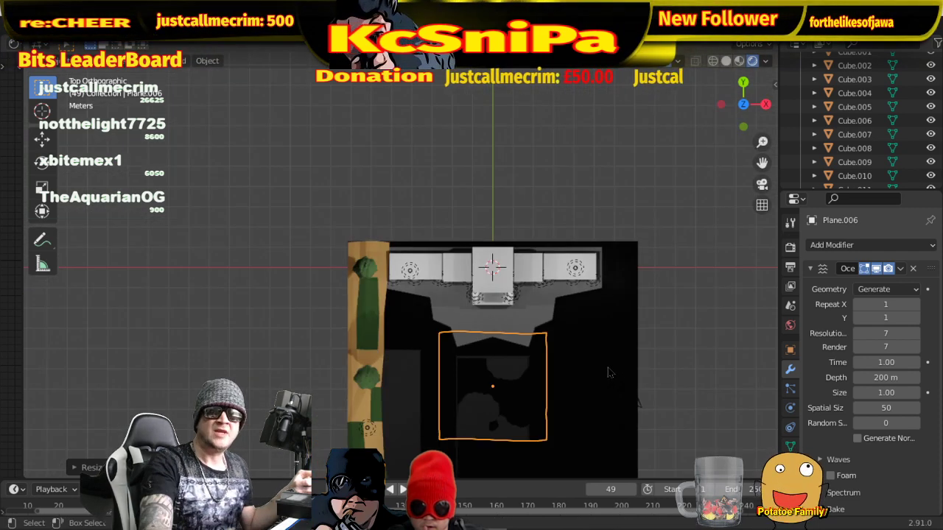
left_click(726, 62)
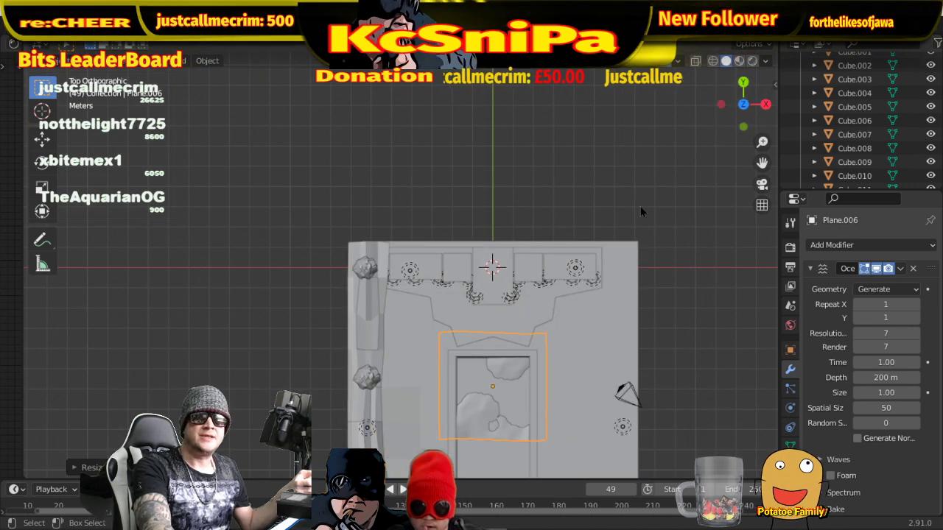
middle_click_drag(576, 346, 632, 230, "shift")
- Stretch the ocean surface along Y and move it along Y into the pool basin
key("s")
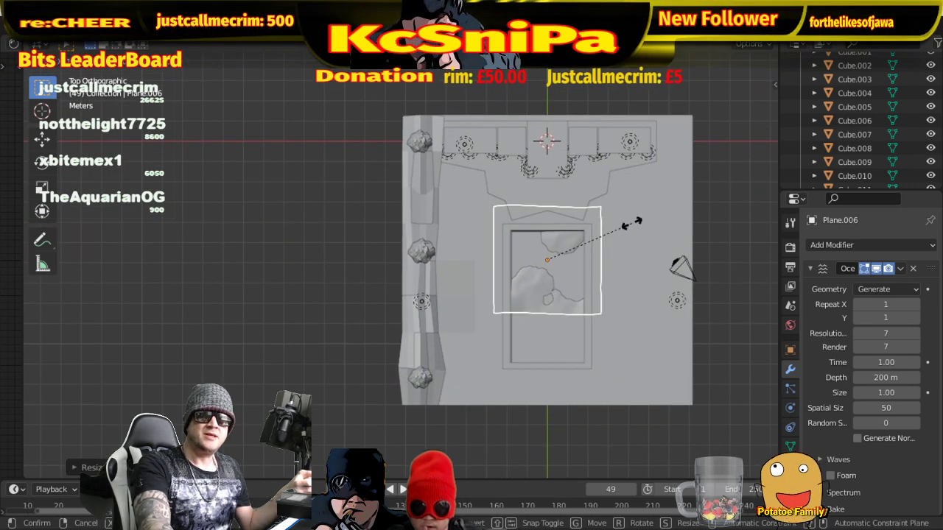
key("y")
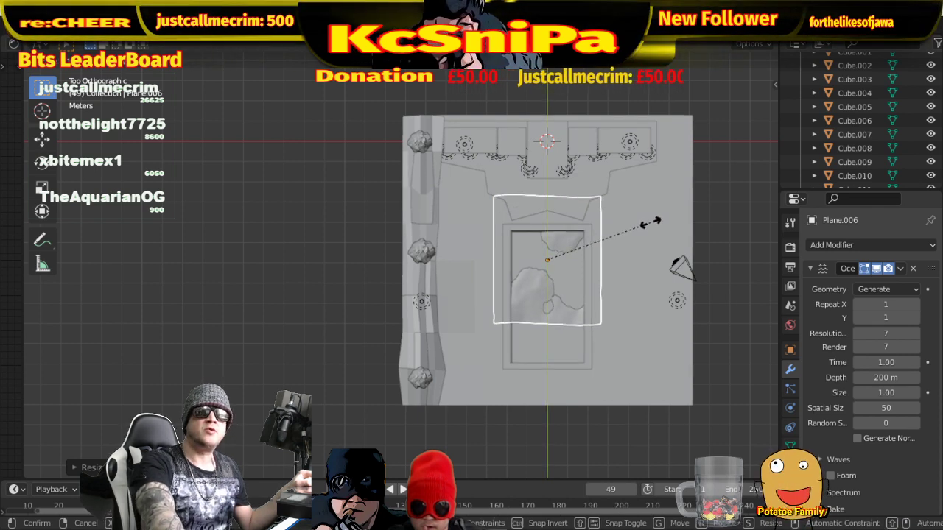
left_click(673, 227)
key("g")
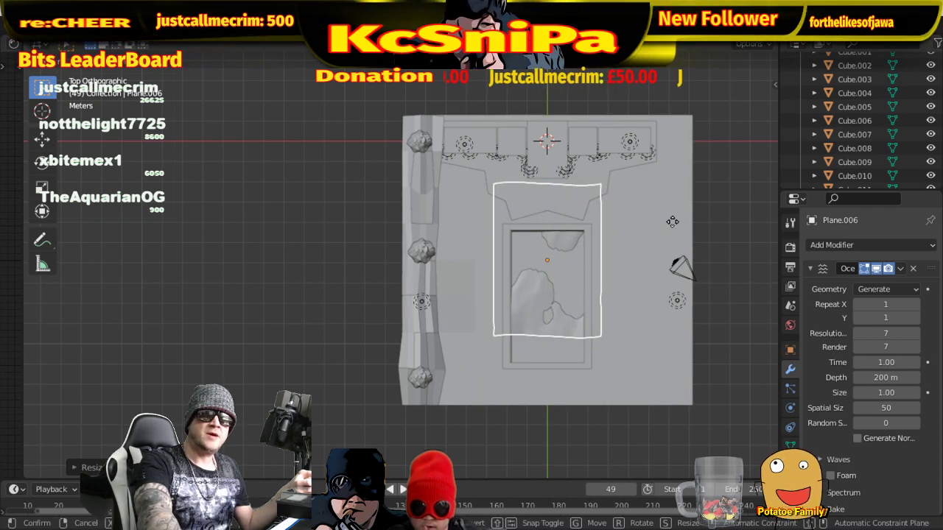
key("y")
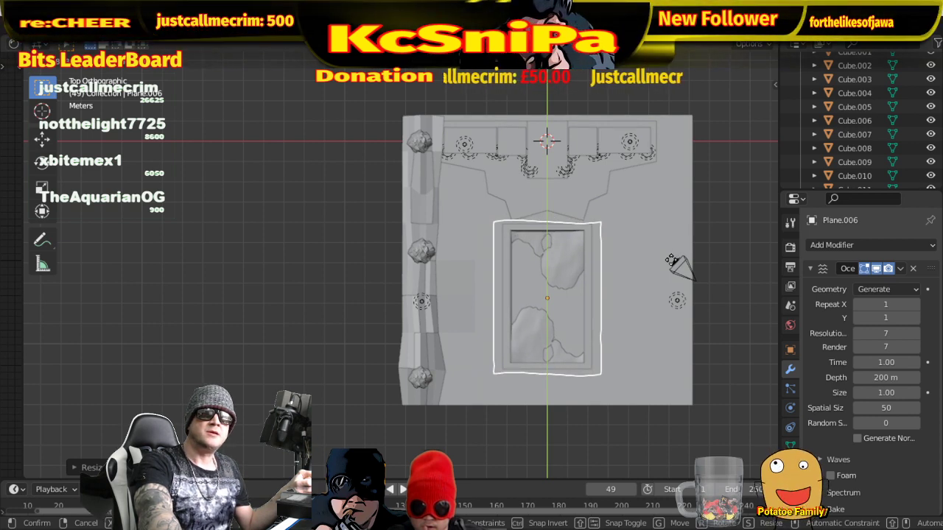
left_click(667, 274)
middle_click_drag(643, 335, 629, 202)
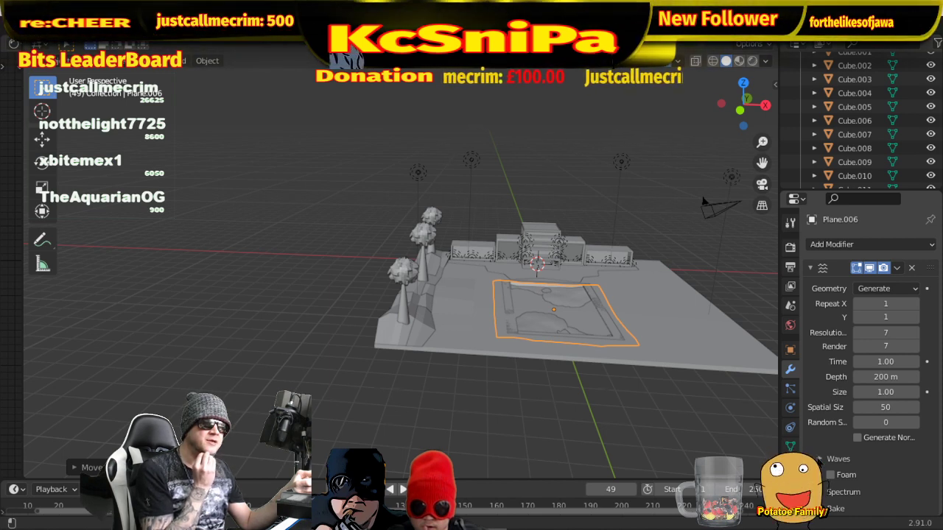
- Set the Ocean Geometry mode to Generate and clear its keyframe
left_click(907, 291)
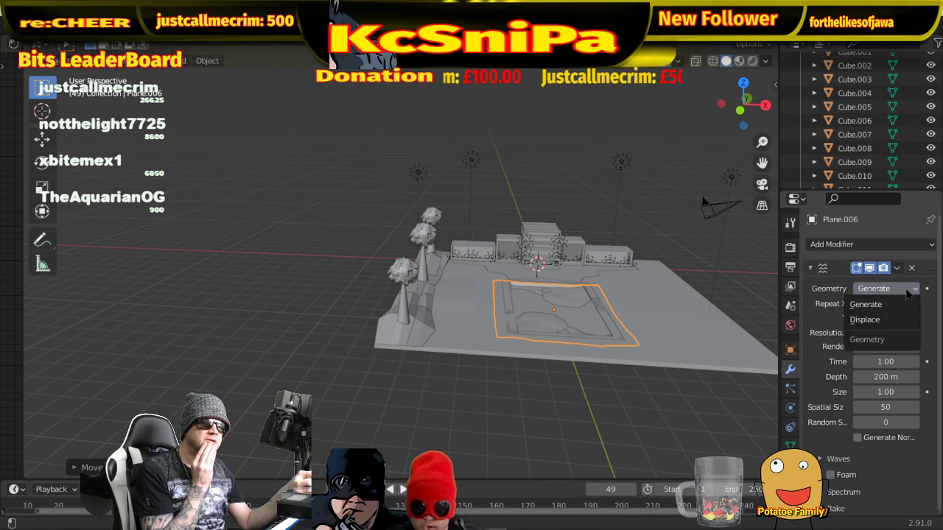
left_click(881, 318)
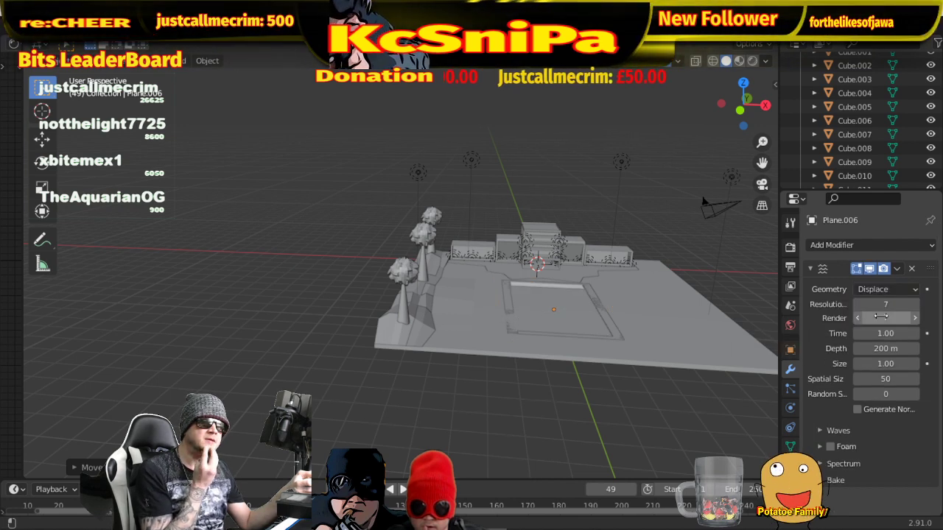
left_click(908, 292)
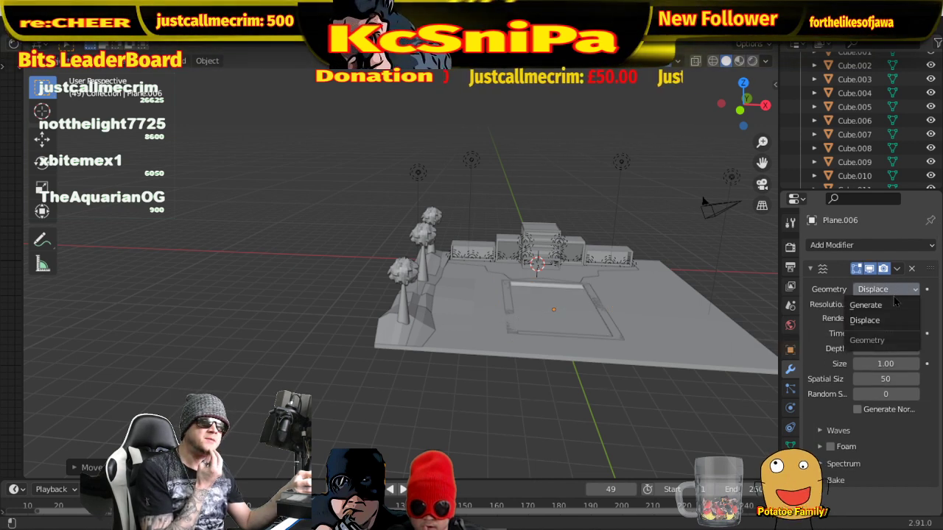
left_click(891, 305)
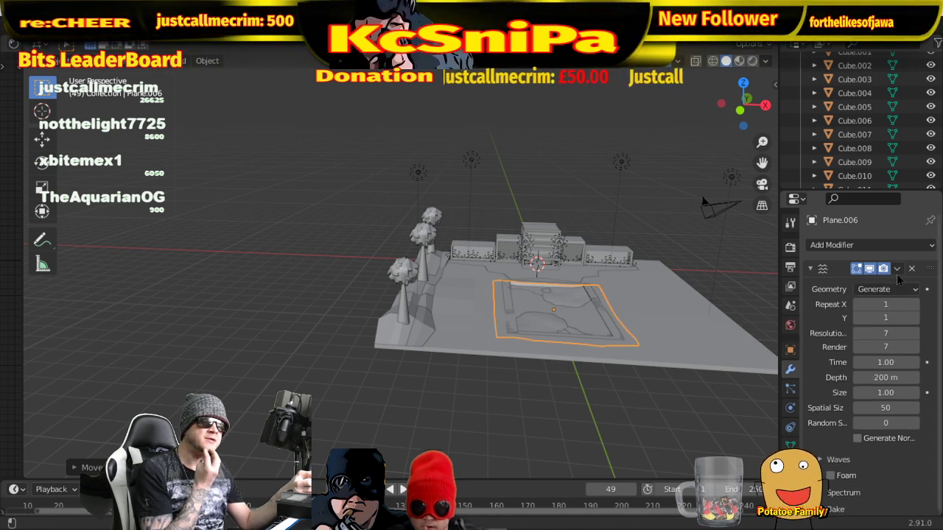
left_click(897, 270)
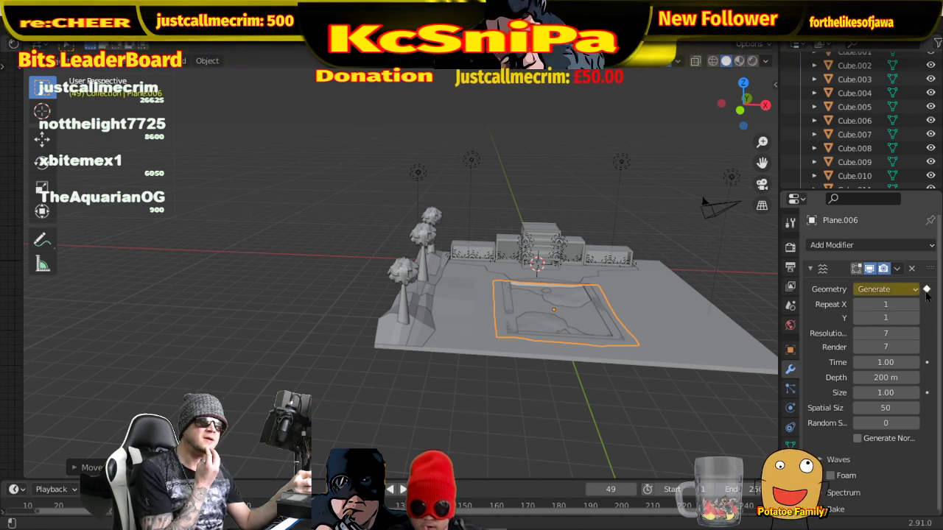
left_click(926, 291)
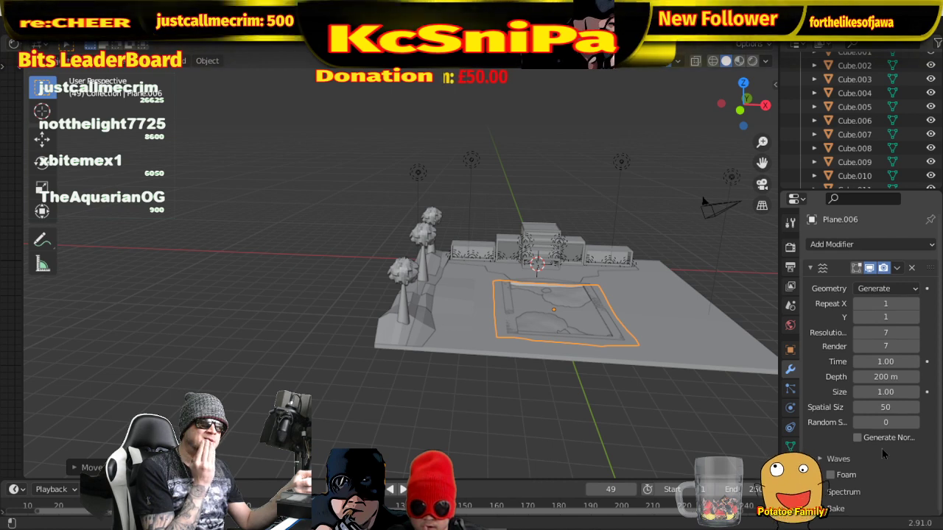
- Expand the Waves settings and play the animation to preview the waves
left_click(822, 458)
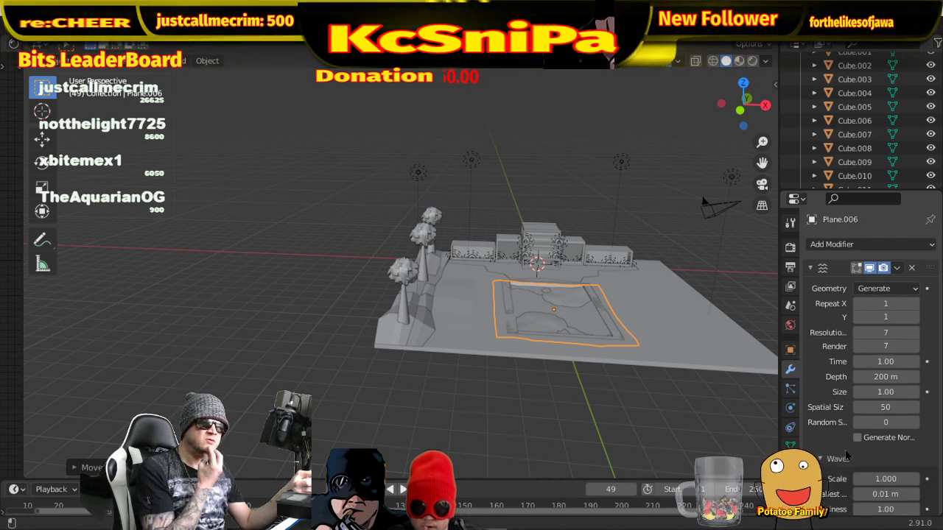
scroll(847, 457, "down", 2)
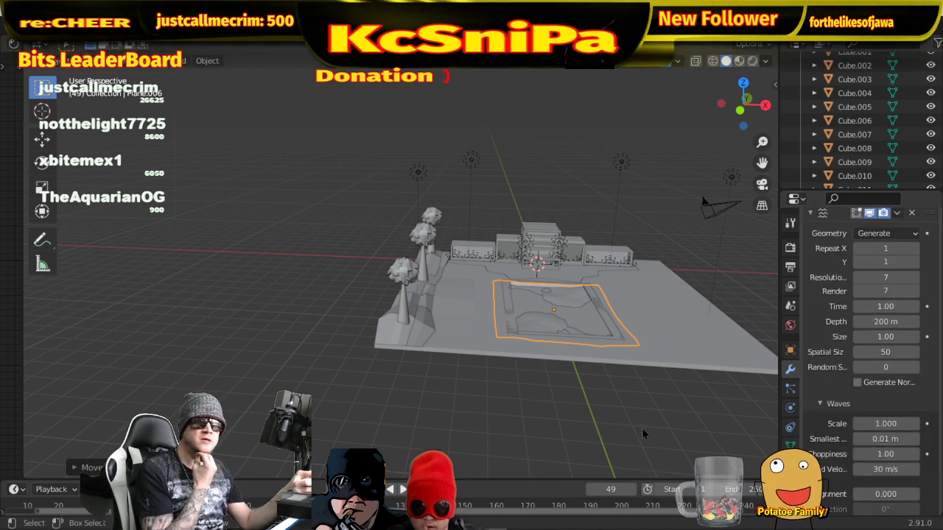
key("space")
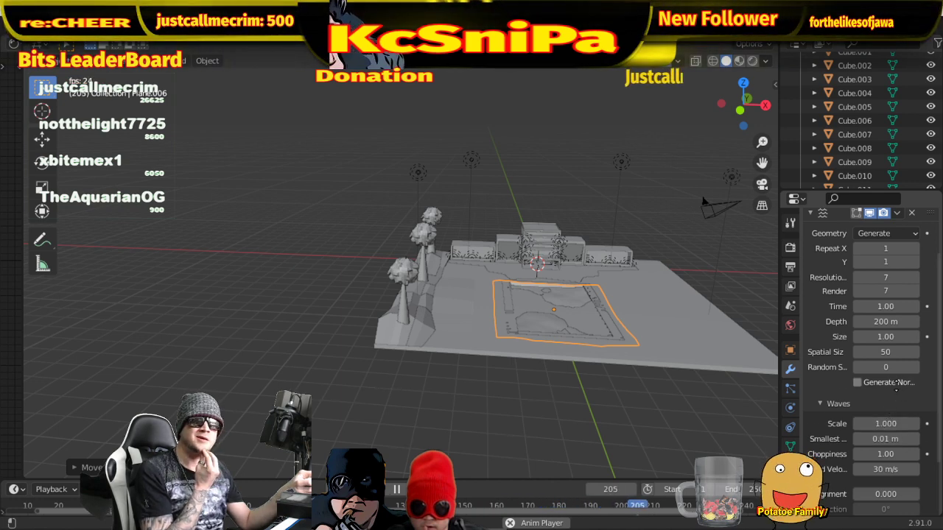
- Apply the Ocean modifier to the pool water plane
scroll(896, 389, "down", 1)
middle_click_drag(662, 327, 619, 326)
scroll(836, 327, "down", 2)
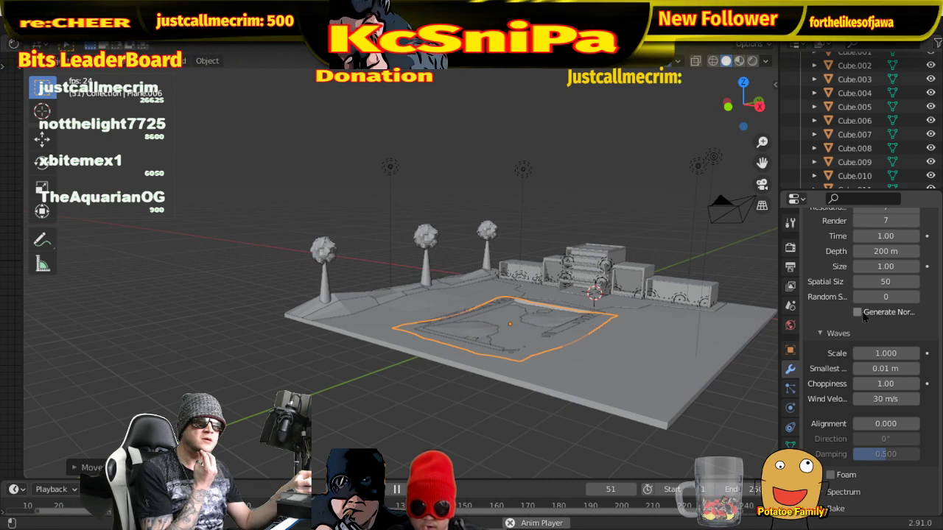
scroll(870, 324, "up", 5)
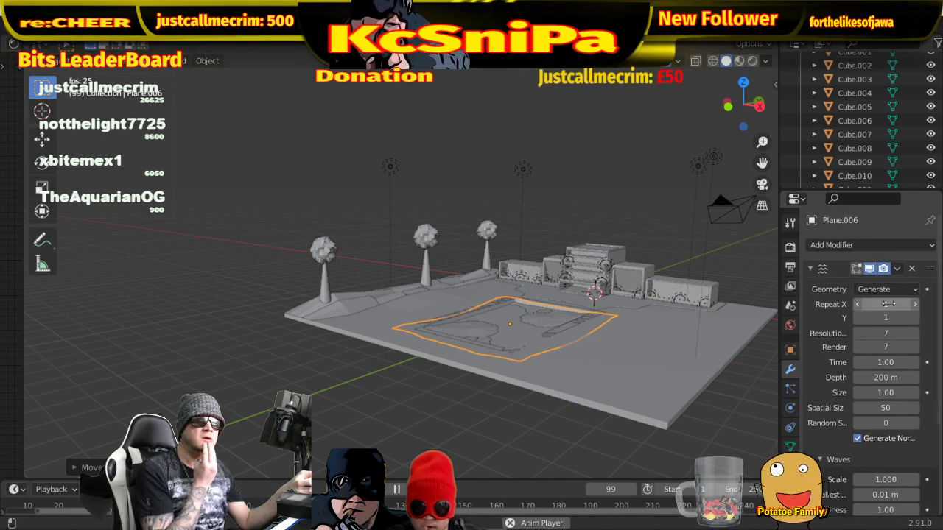
left_click(895, 268)
left_click(859, 284)
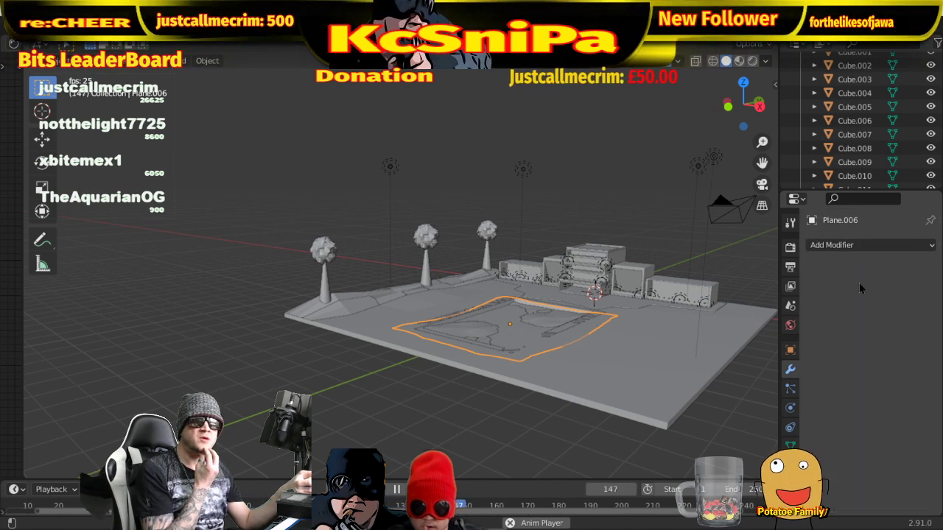
- Stop playback, jump back to frame 1 and replay the animation
left_click(395, 490)
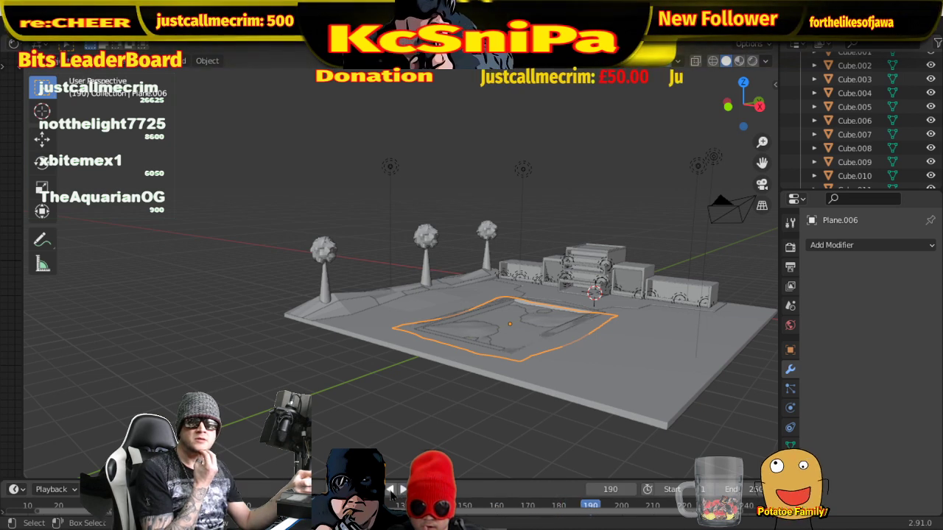
key("shift+Left")
left_click(403, 490)
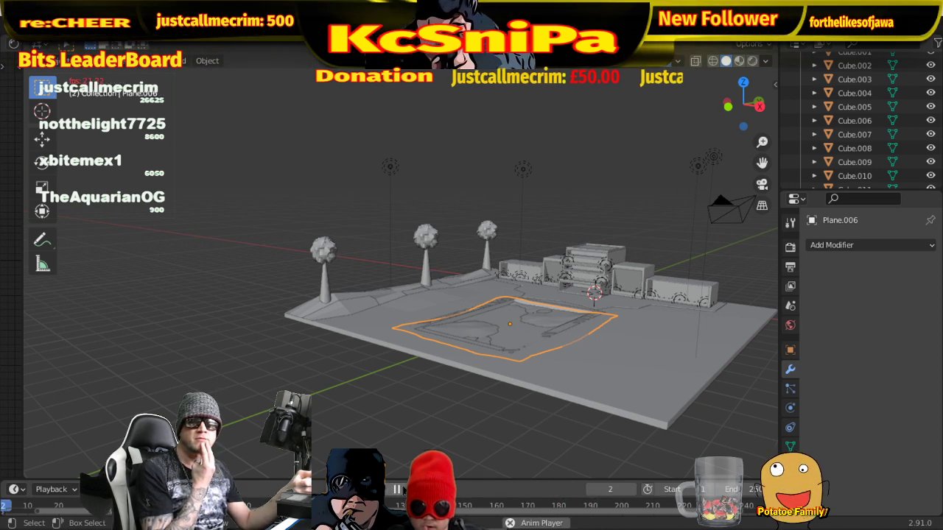
mouse_move(512, 432)
middle_mouse_down()
mouse_move(559, 419)
mouse_move(509, 437)
middle_mouse_up()
scroll(526, 418, "up", 4)
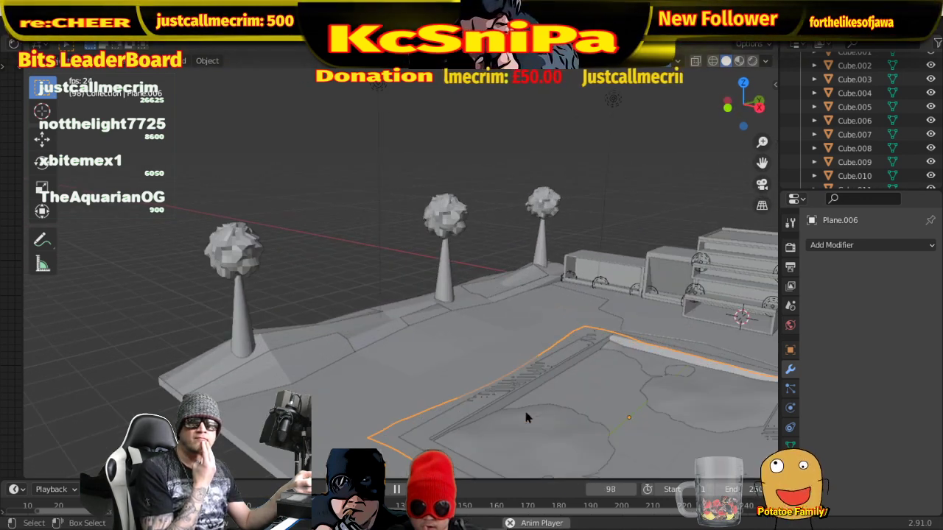
scroll(563, 423, "down", 4)
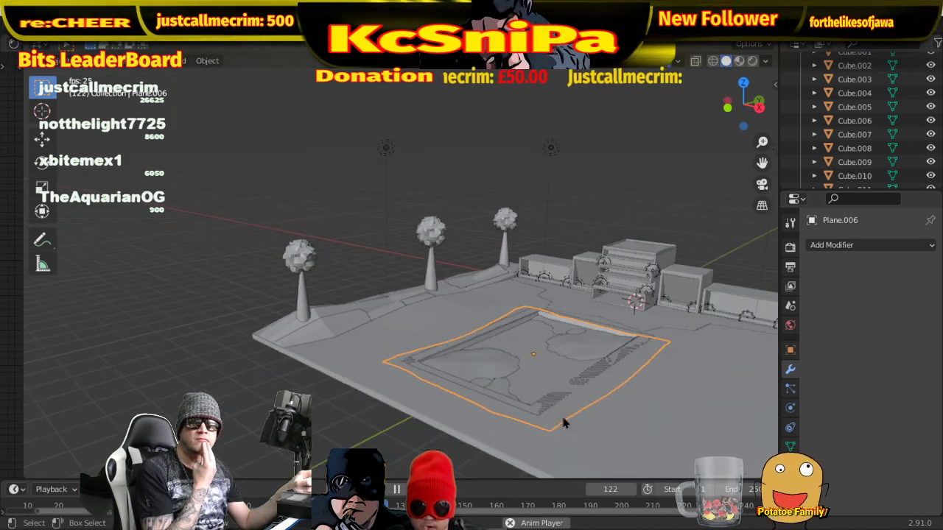
- Undo the apply so the Ocean modifier returns on the pool plane
left_click(875, 245)
left_click(869, 347)
scroll(865, 383, "down", 2)
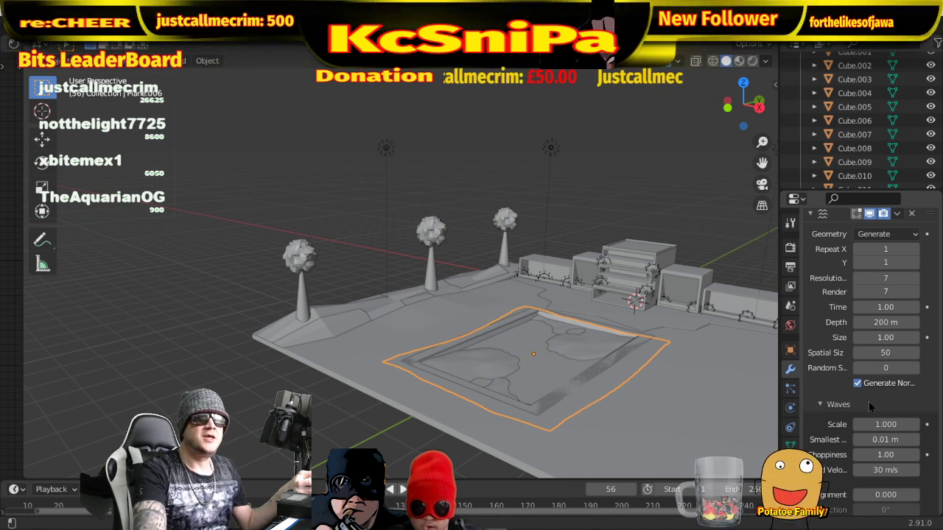
scroll(877, 390, "down", 1)
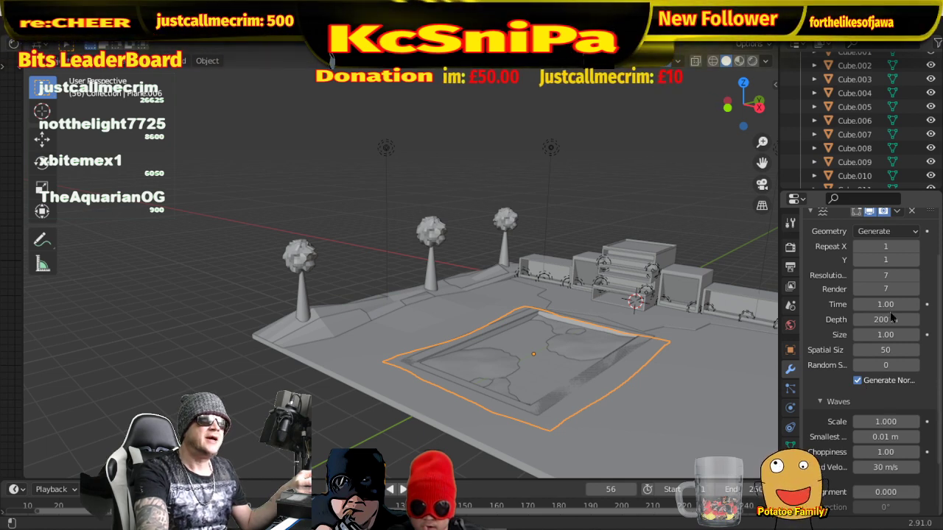
scroll(891, 316, "up", 2)
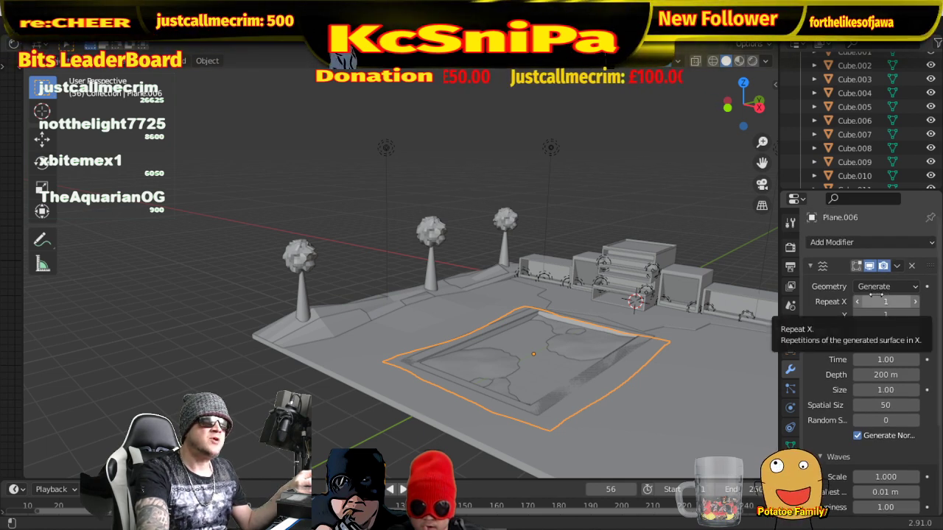
- Collapse and re-expand the Ocean modifier panel and review its Bake settings
left_click(811, 267)
left_click(812, 269)
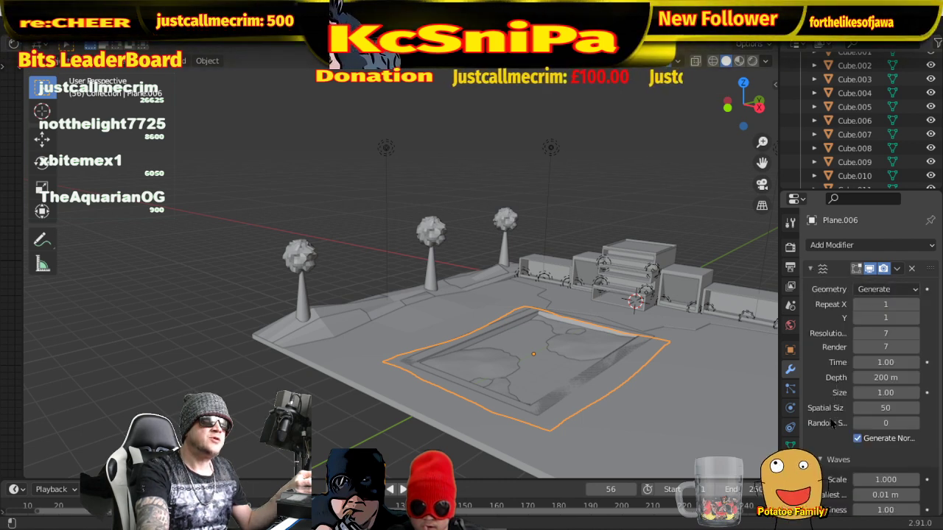
scroll(831, 422, "down", 5)
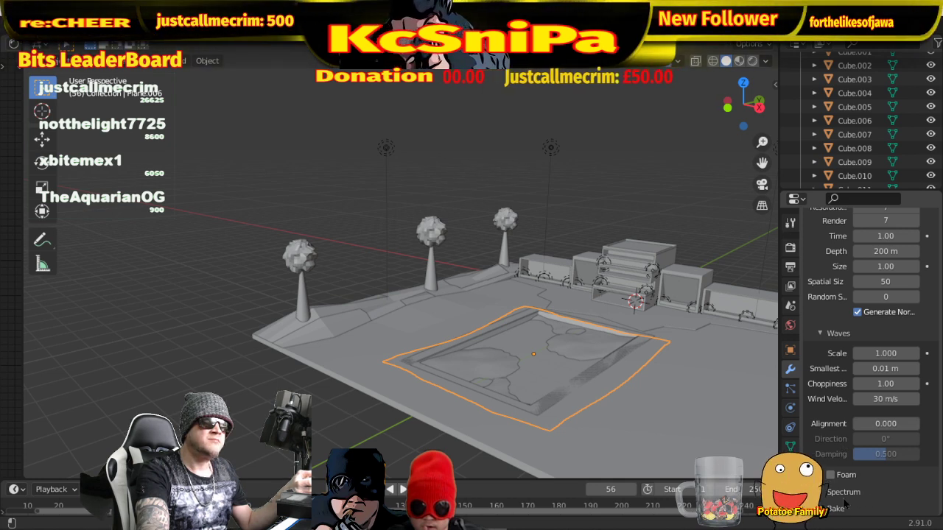
scroll(855, 479, "down", 2)
left_click(846, 454)
scroll(846, 460, "down", 2)
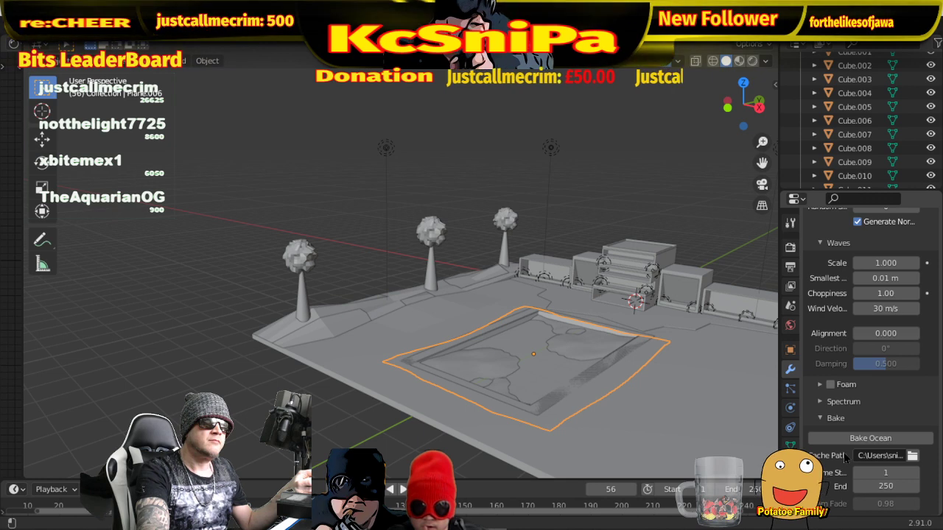
left_click(819, 418)
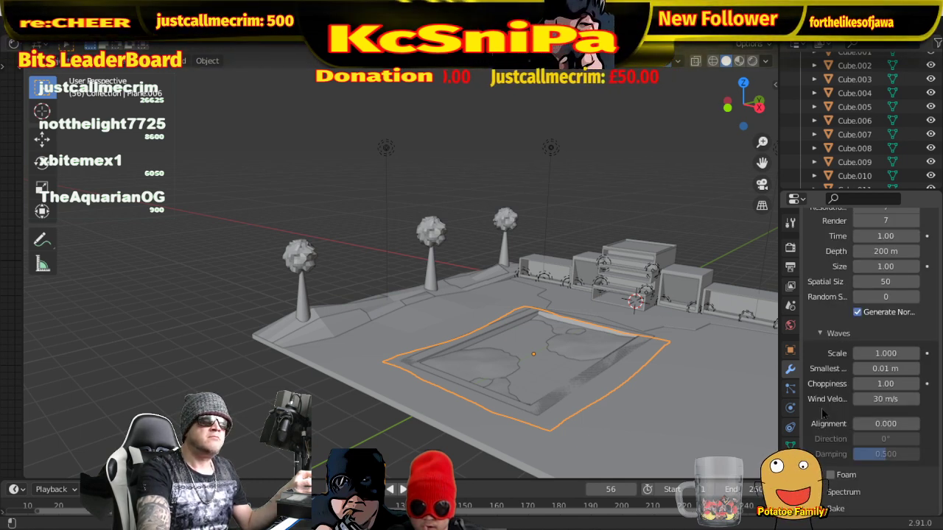
scroll(839, 408, "up", 4)
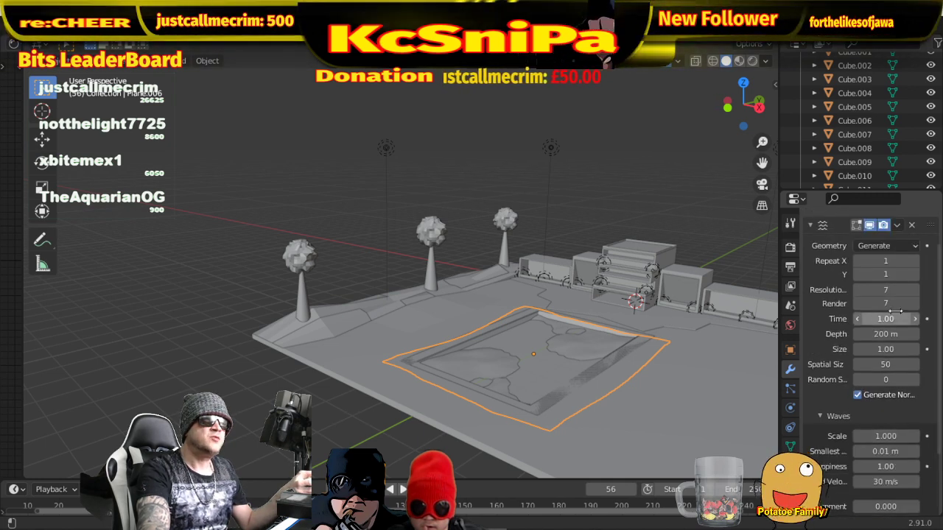
scroll(889, 292, "up", 1)
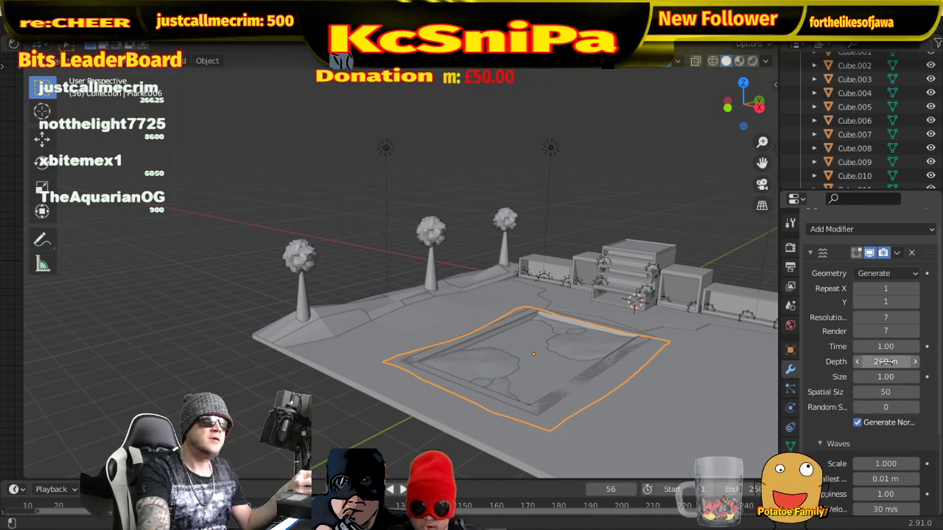
- Raise the Ocean resolution to 8 with Generate geometry, then view the plane's object constraints
middle_click_drag(585, 378, 631, 358)
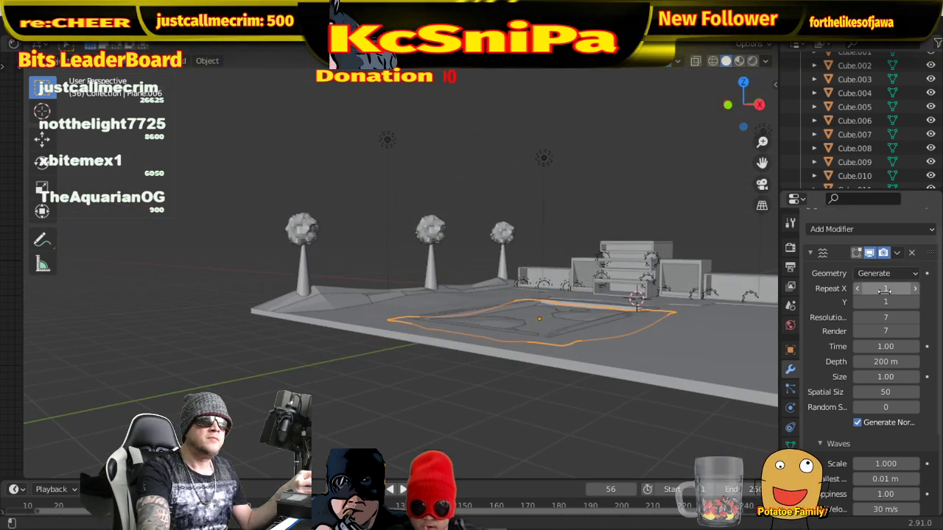
left_click_drag(885, 318, 885, 317)
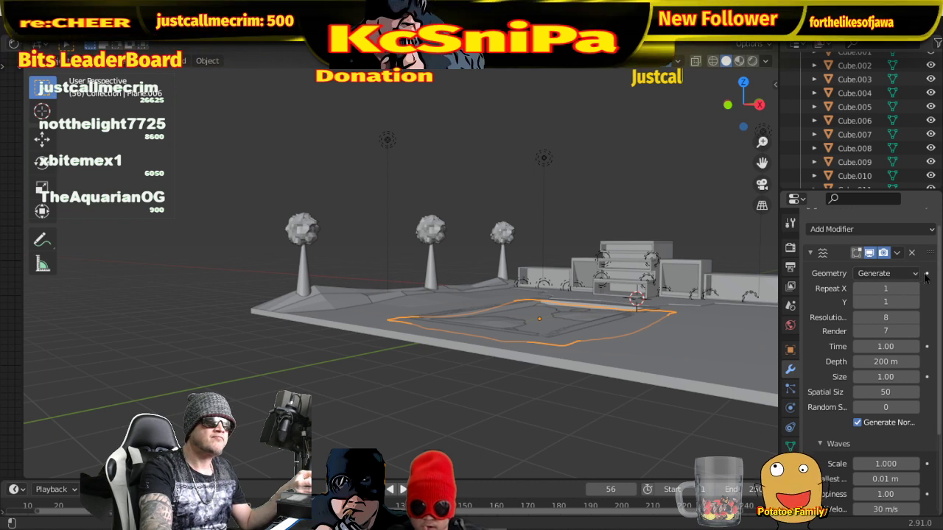
left_click(873, 273)
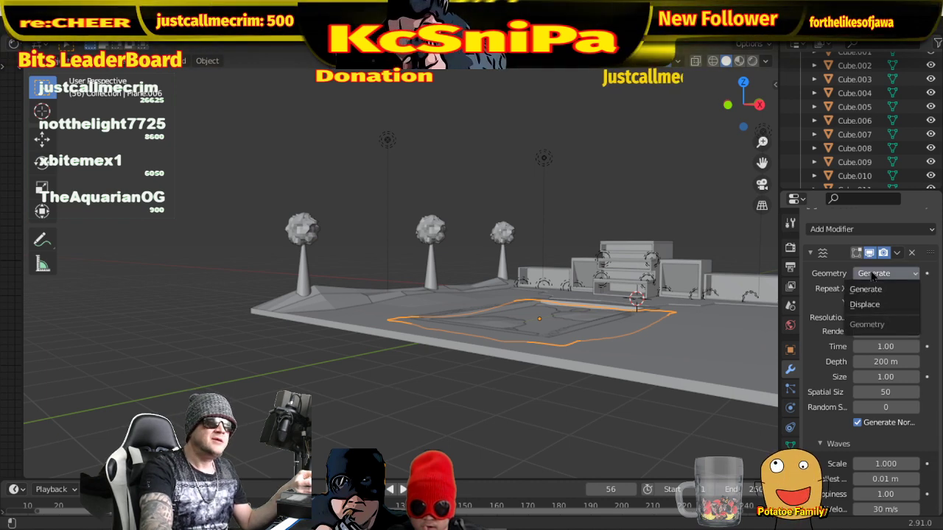
left_click(873, 274)
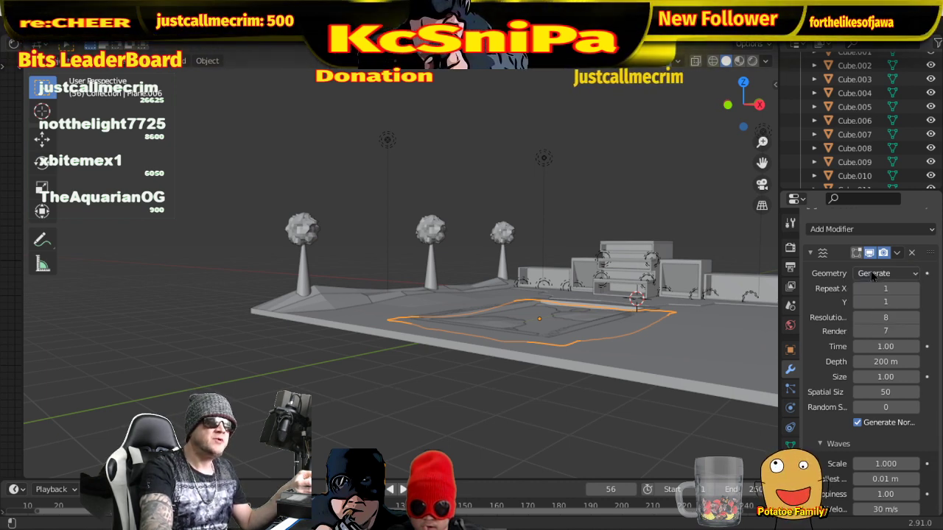
left_click(789, 427)
left_click(909, 247)
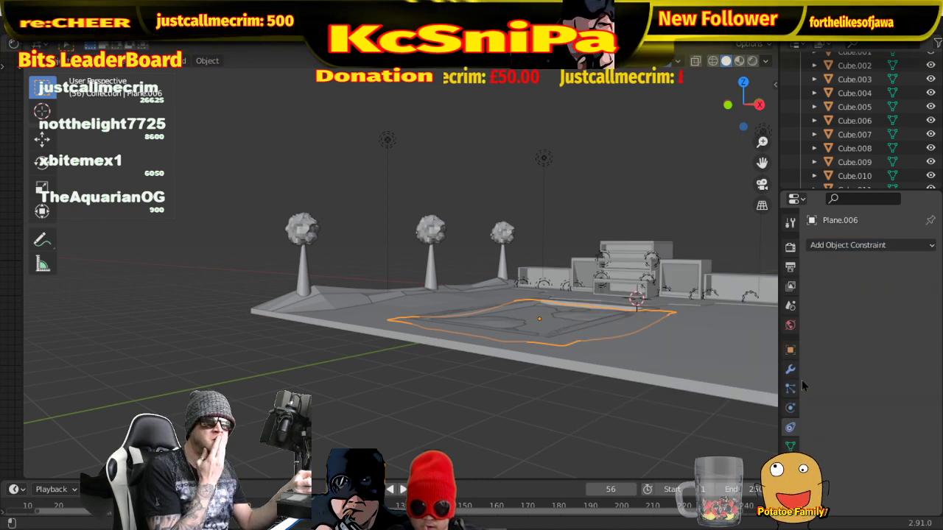
- Add a particle system to the pool plane and raise its count slightly above 1000
left_click(790, 389)
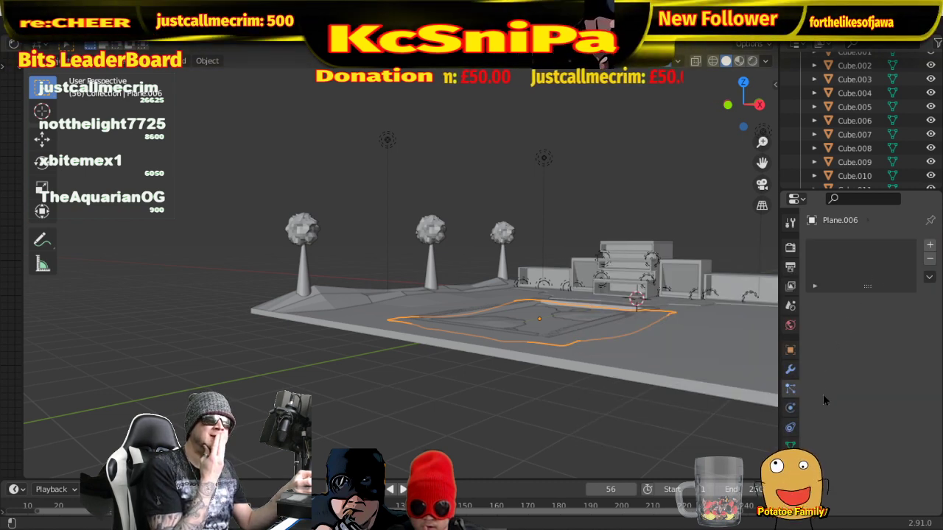
left_click(930, 245)
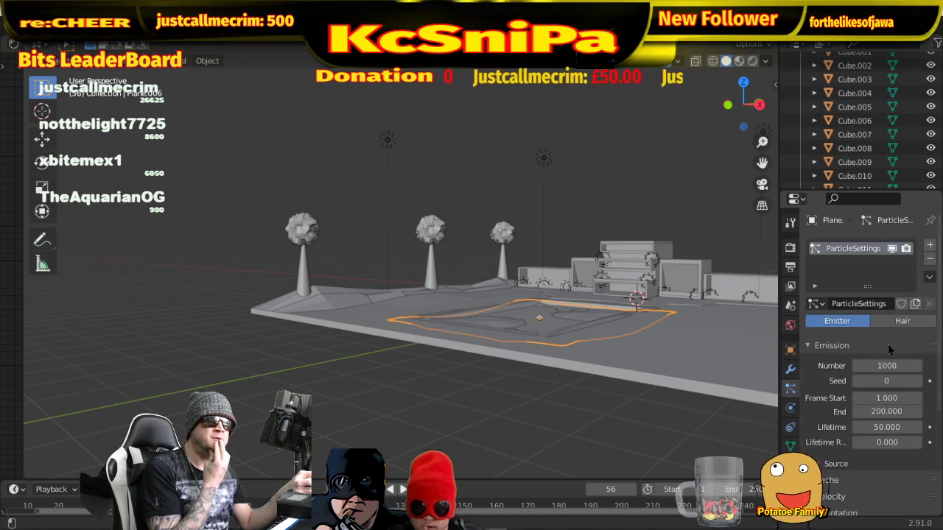
scroll(889, 338, "down", 1)
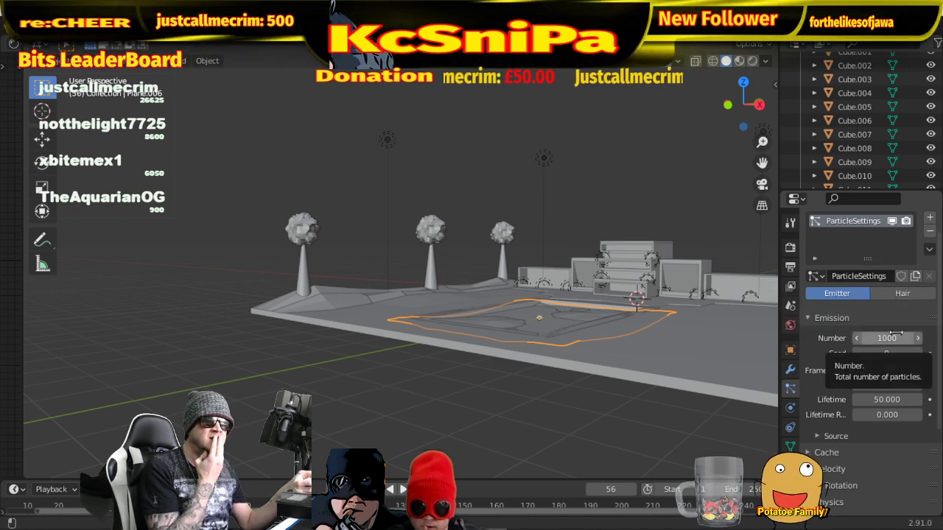
left_click_drag(886, 338, 893, 338)
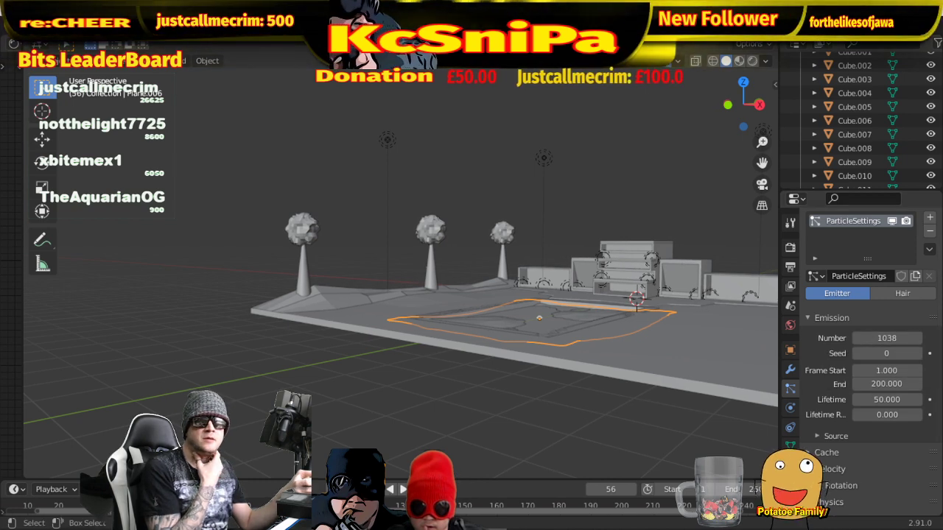
- Play the animation, undo the particle system, and stop playback at frame 214
key("space")
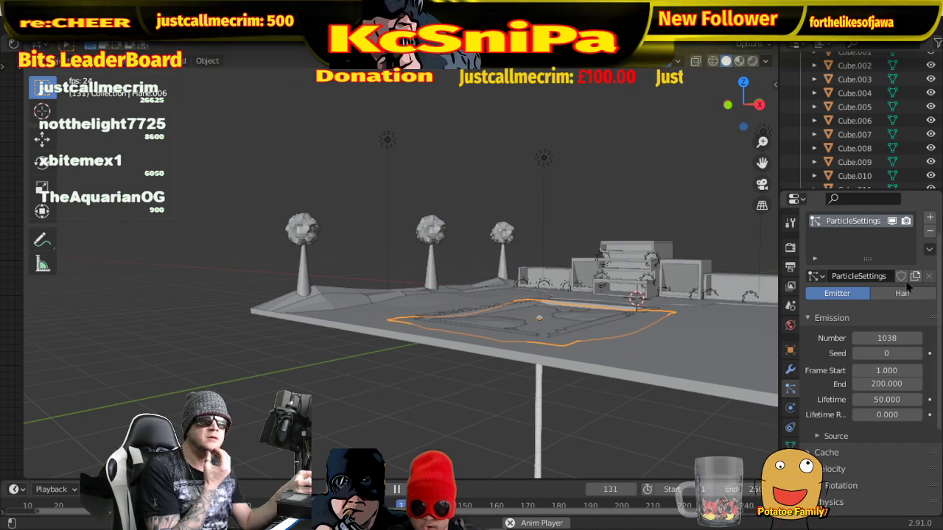
scroll(616, 393, "down", 2)
middle_click_drag(615, 390, 239, 405)
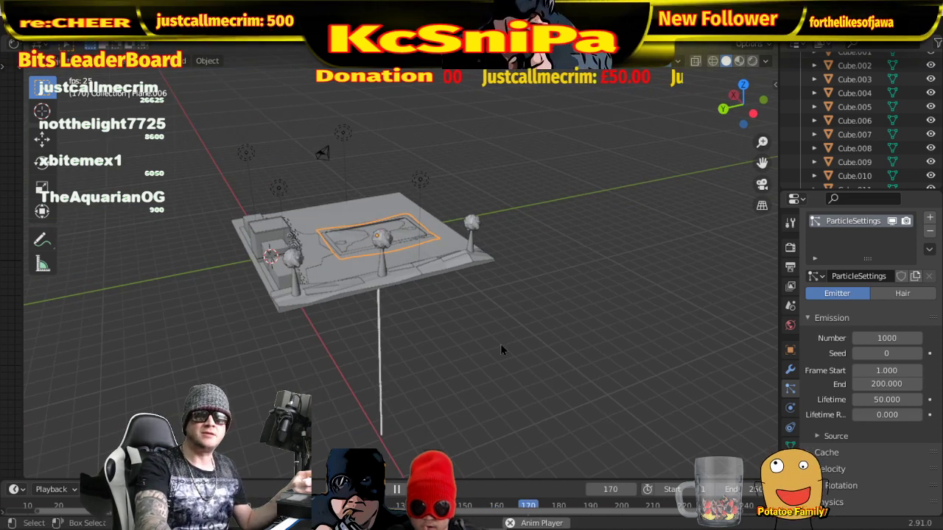
key("ctrl+z")
key("space")
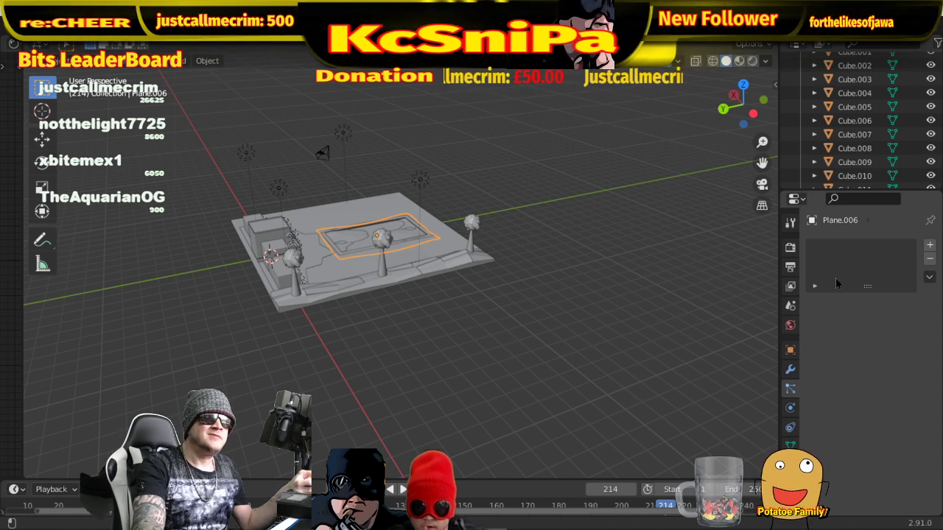
- In the pool plane's modifier settings, toggle the Ocean modifier's viewport display off and on
left_click(790, 371)
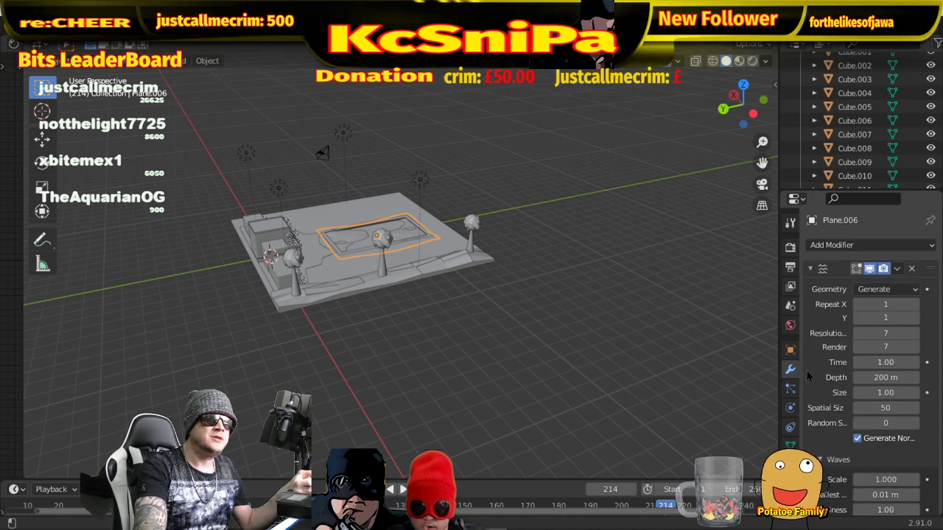
left_click(870, 269)
left_click(870, 270)
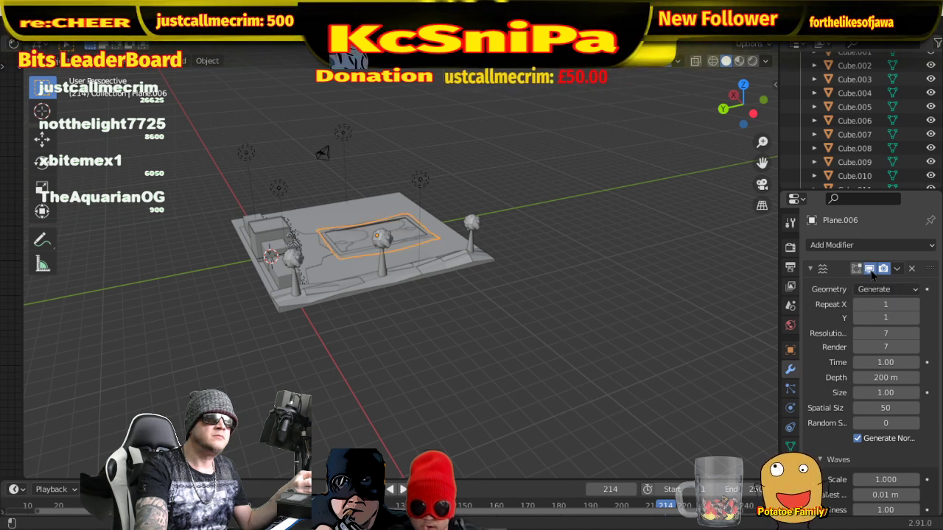
- Play the water animation while orbiting to front and high oblique views of the pool
middle_click_drag(707, 308, 520, 296)
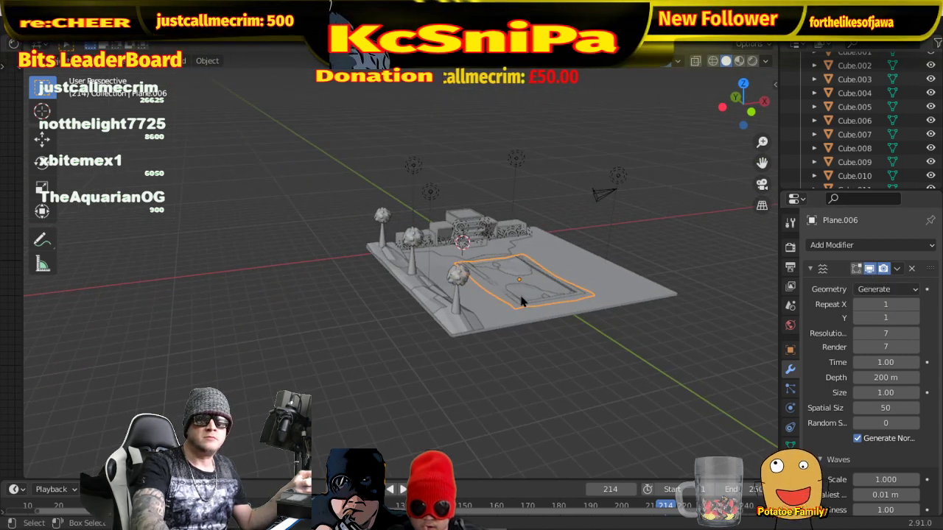
key("space")
middle_click_drag(585, 341, 538, 308)
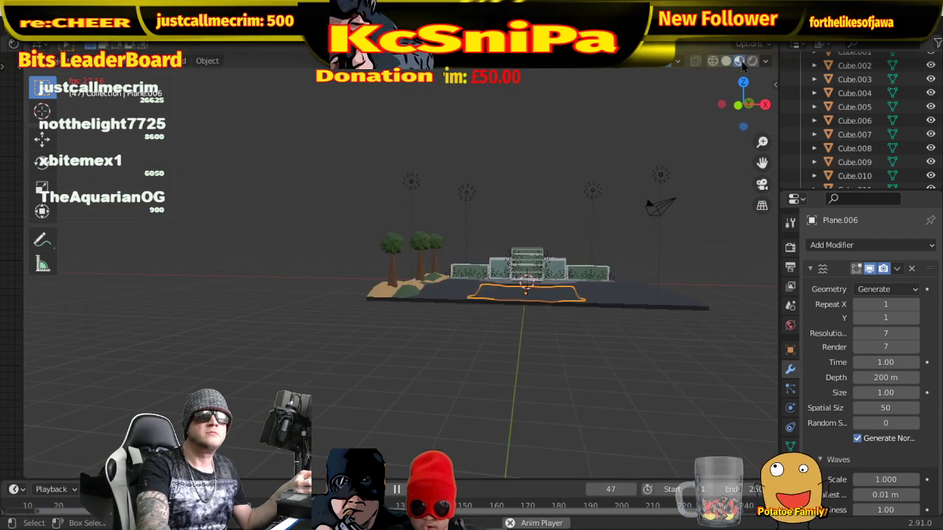
middle_click_drag(618, 295, 626, 346)
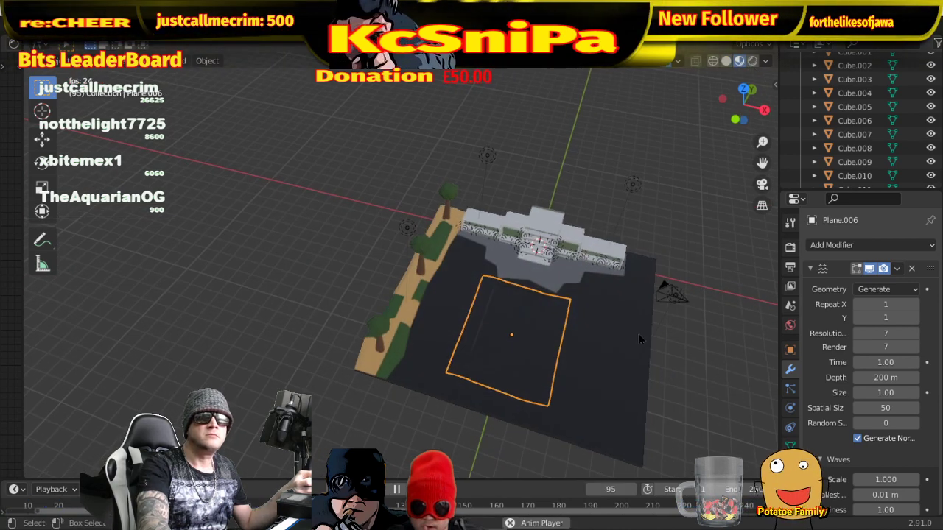
- Remove Material.003 from the pool plane and create a new material
left_click(791, 464)
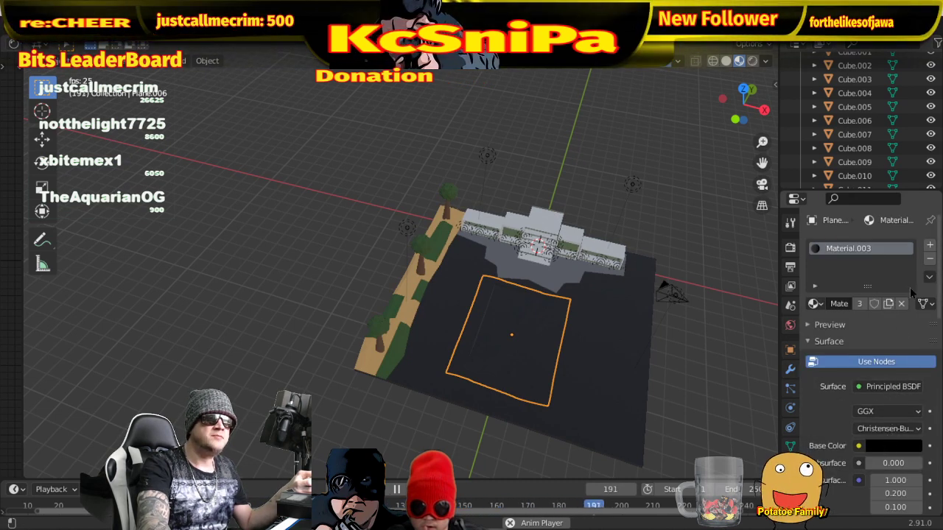
left_click(929, 259)
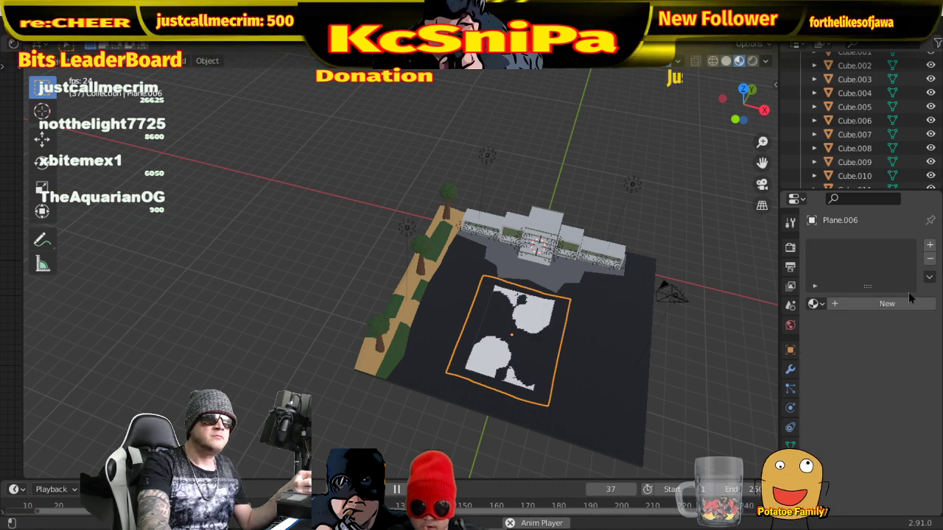
left_click(884, 303)
- Give the water a pale light-blue base colour and raise specular to 0.596
left_click(893, 446)
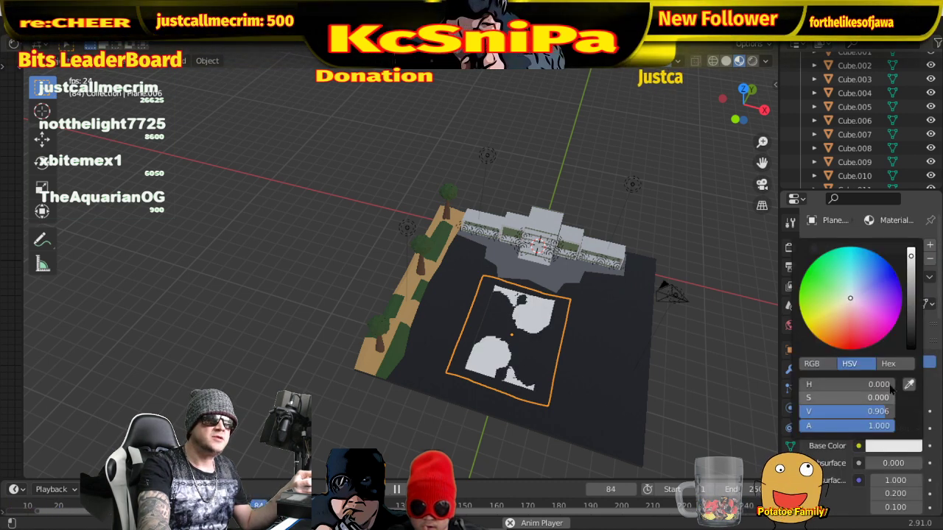
left_click(882, 277)
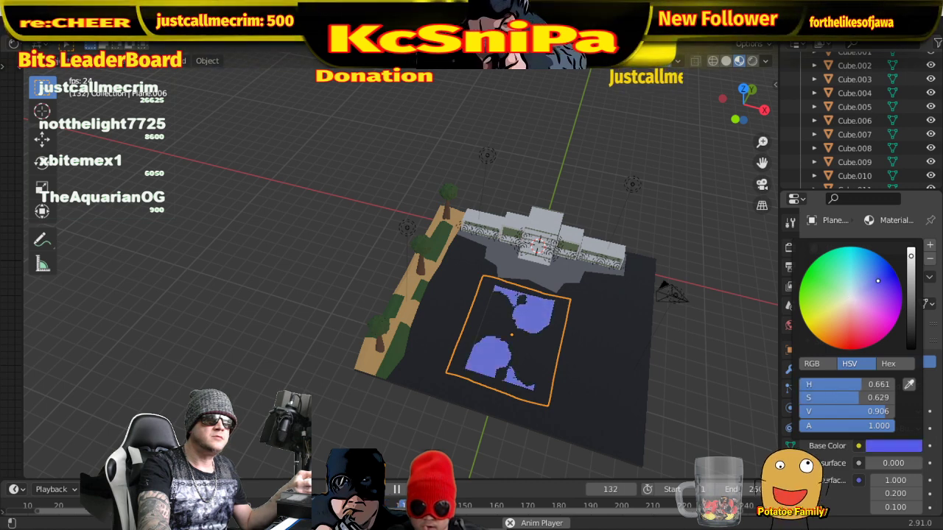
left_click(864, 275)
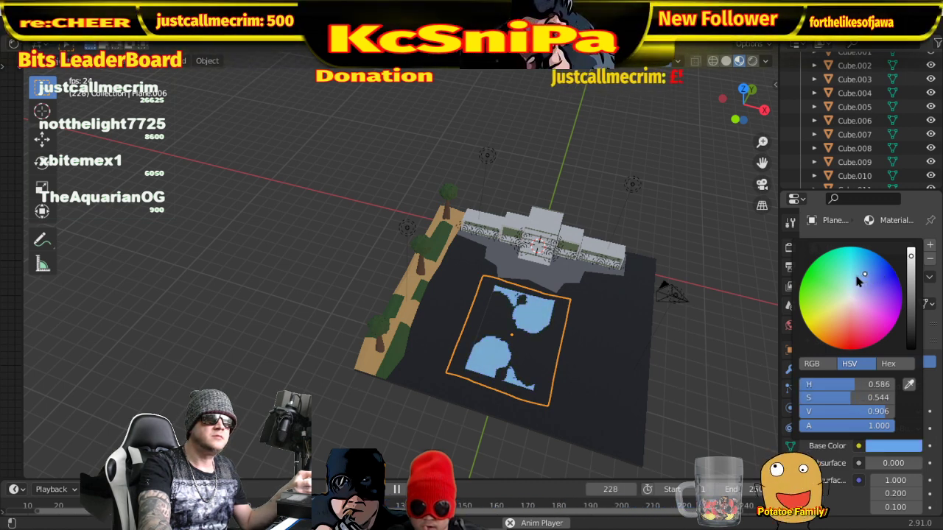
left_click(857, 276)
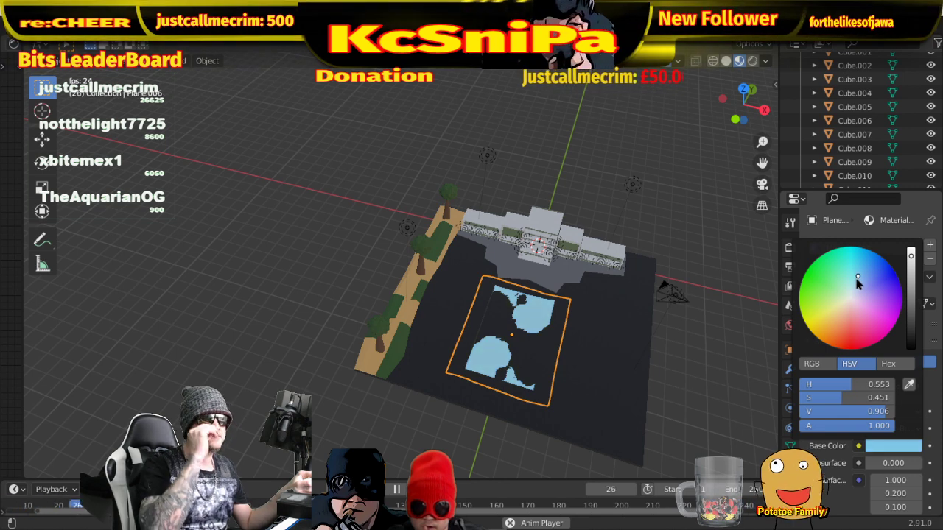
left_click(855, 281)
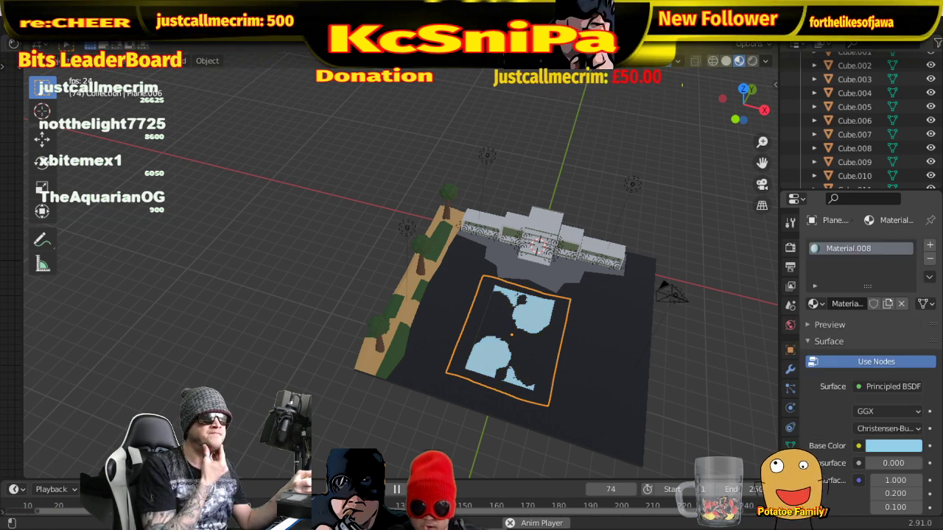
scroll(829, 438, "down", 2)
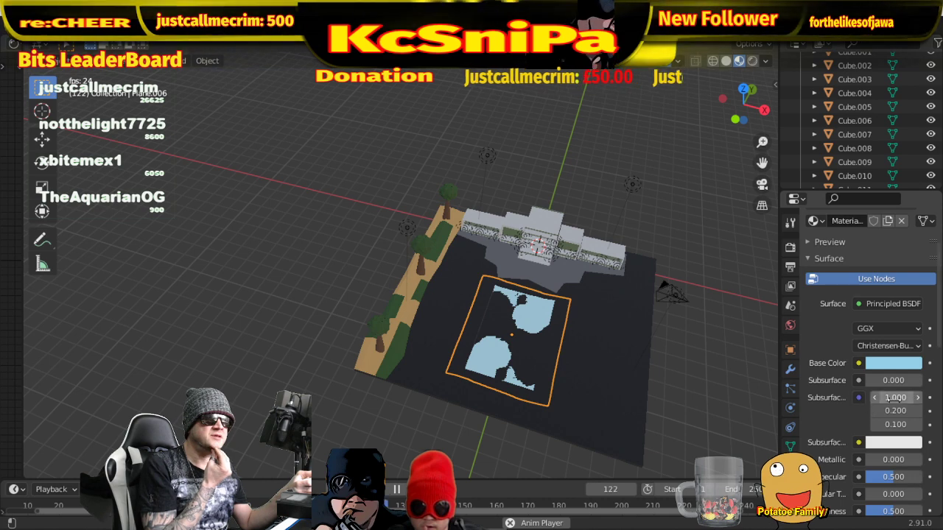
scroll(858, 412, "down", 5)
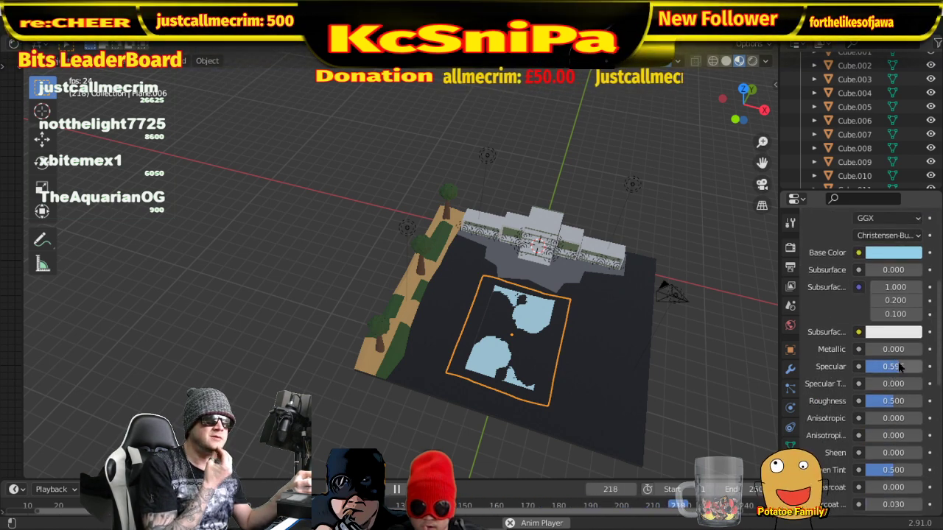
left_click_drag(899, 366, 903, 366)
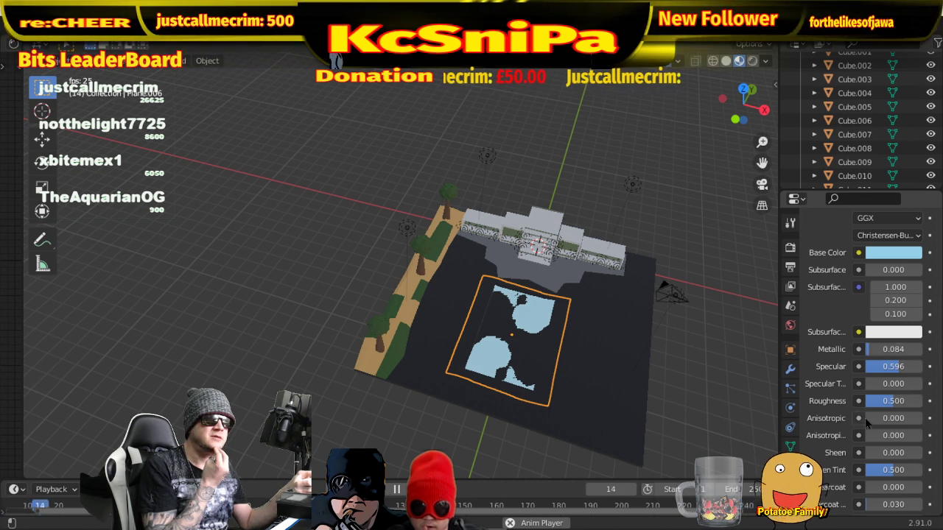
- Stop playback at frame 1 and bring back the Ocean modifier settings
middle_click_drag(725, 352, 686, 325)
key("space")
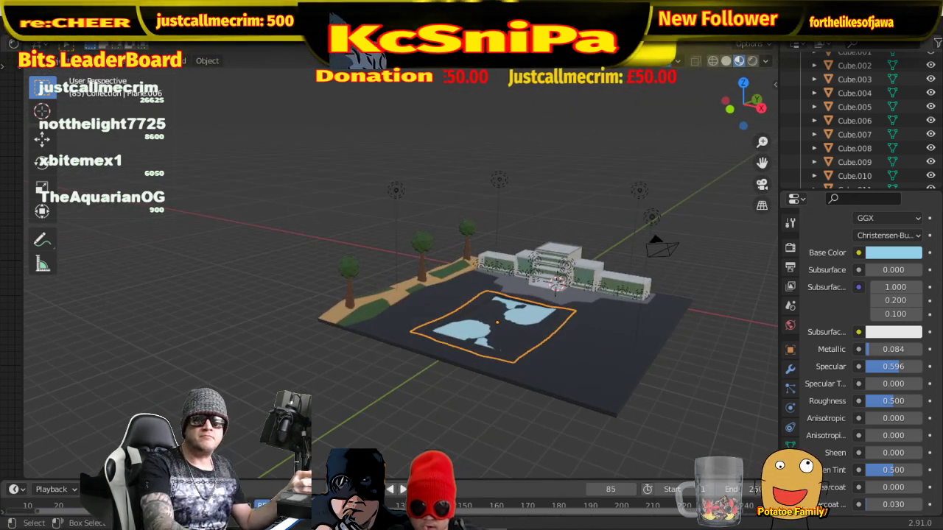
key("shift+Left")
middle_click_drag(669, 363, 691, 358)
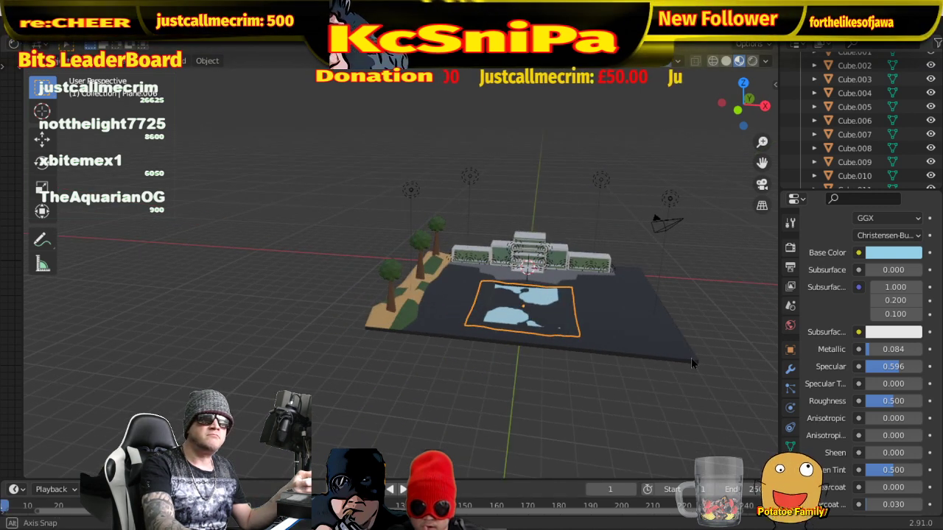
scroll(826, 422, "down", 1)
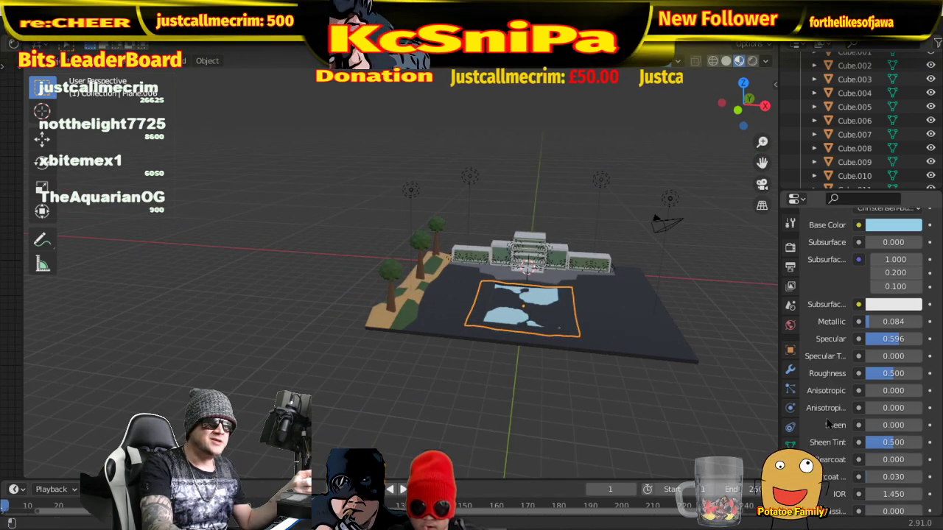
scroll(828, 424, "down", 5)
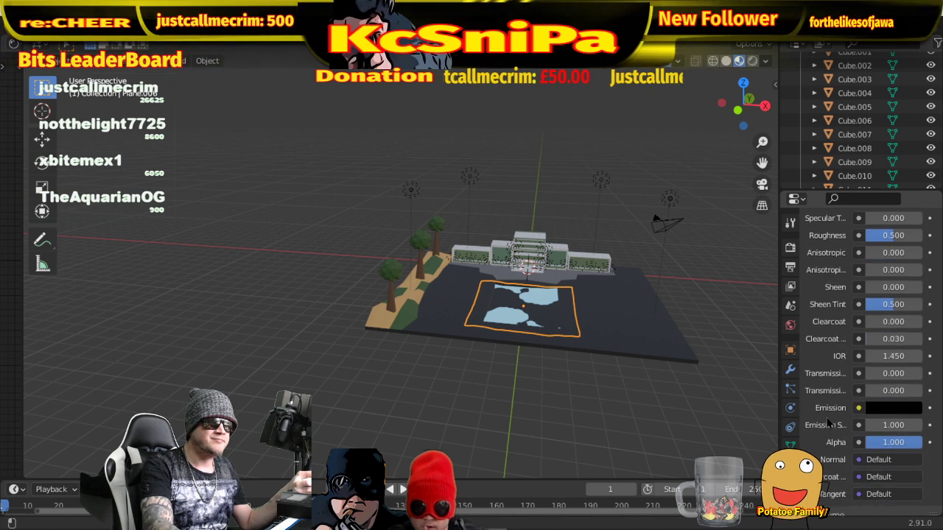
left_click(792, 370)
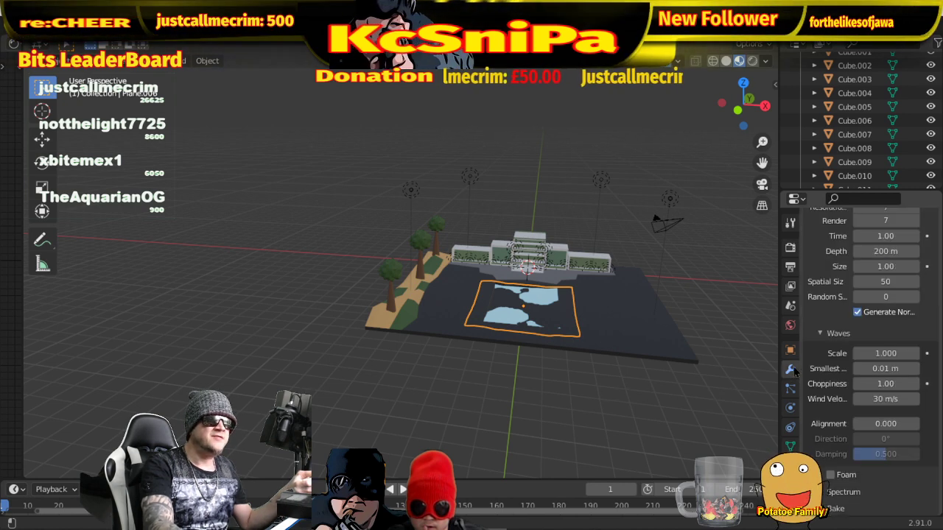
scroll(854, 333, "up", 2)
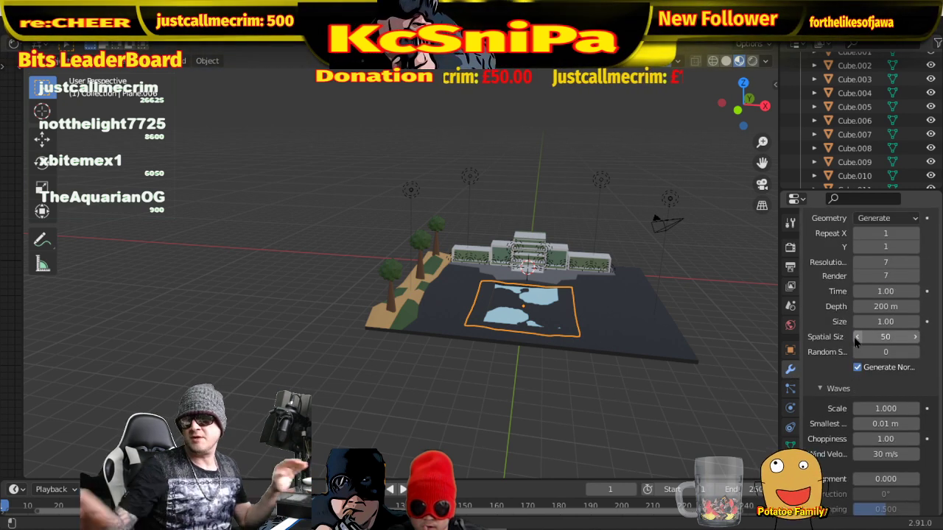
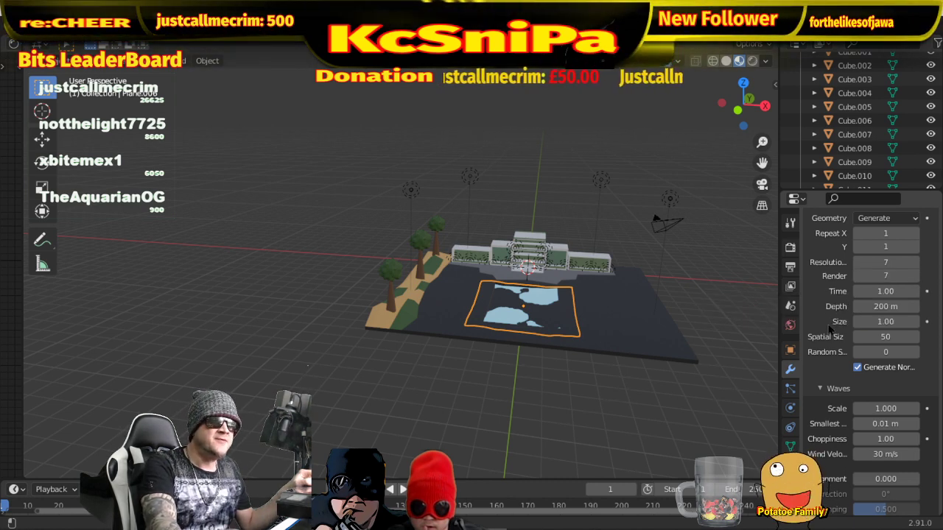
- Turn off Generate Normals on the Ocean modifier and preview the animation from frame 1
scroll(830, 329, "down", 1)
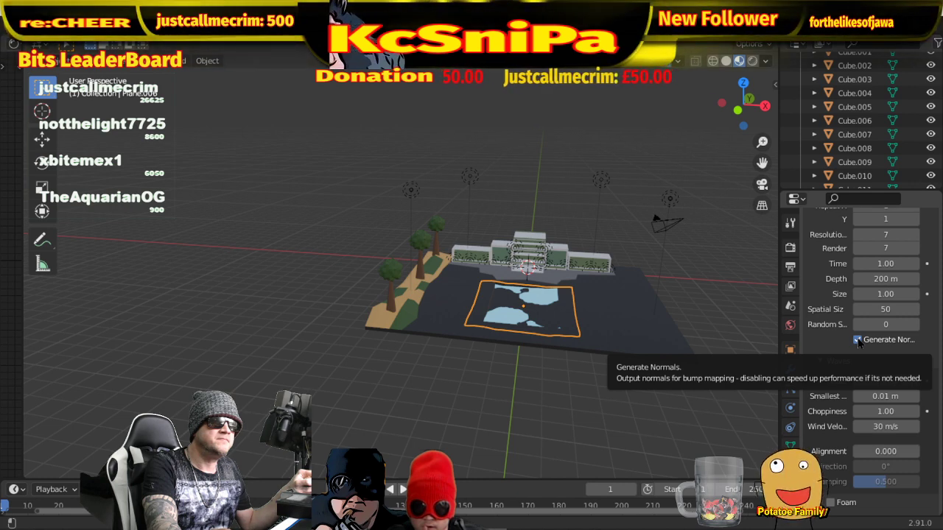
left_click(858, 340)
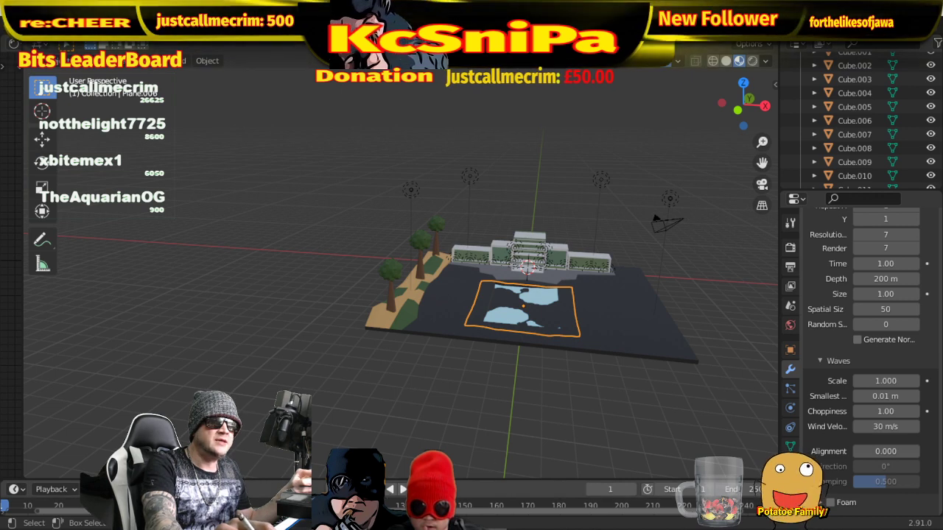
left_click(401, 489)
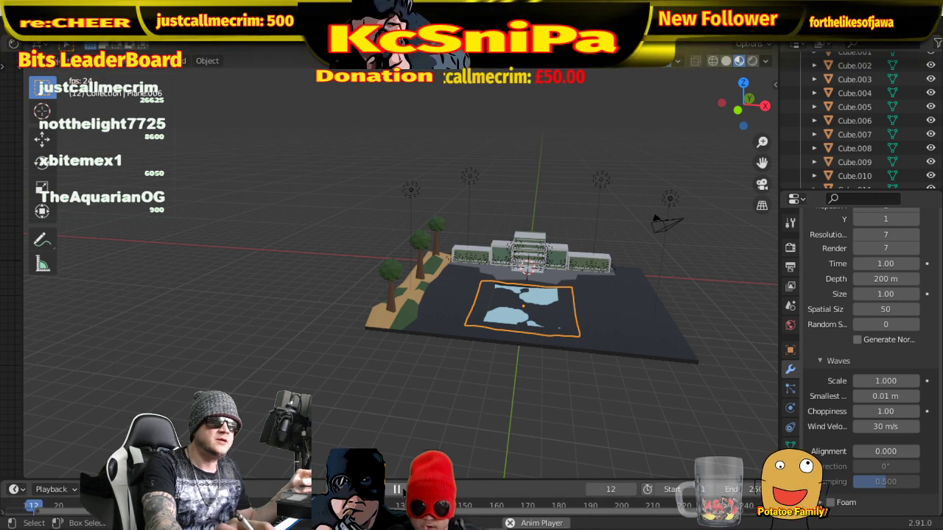
left_click(398, 489)
key("shift+Left")
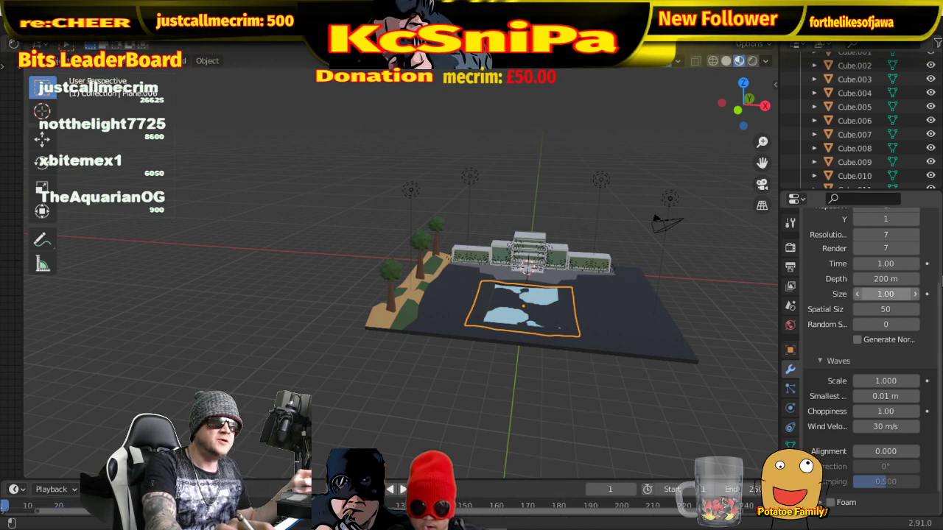
- Collapse the Waves panel, expand Spectrum, and show Plane.006's mesh data properties
scroll(877, 354, "up", 1)
scroll(877, 355, "up", 3)
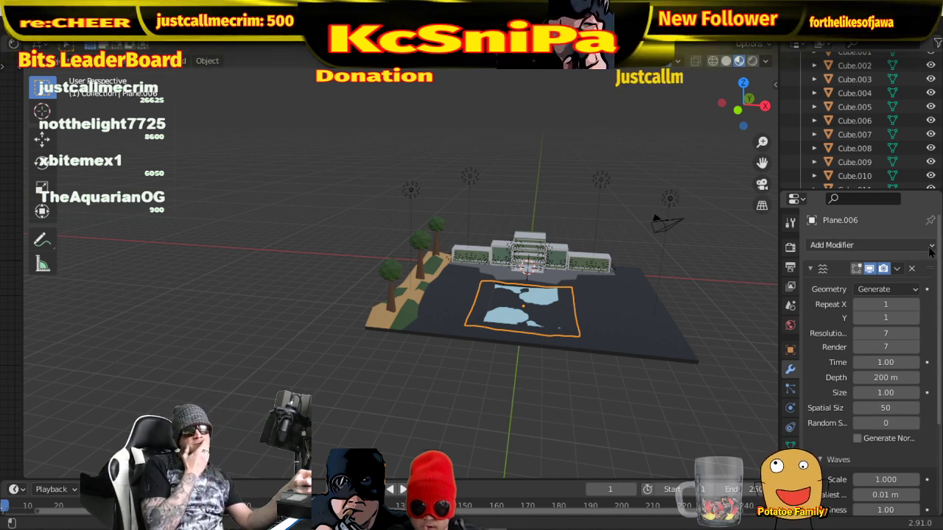
scroll(830, 361, "down", 2)
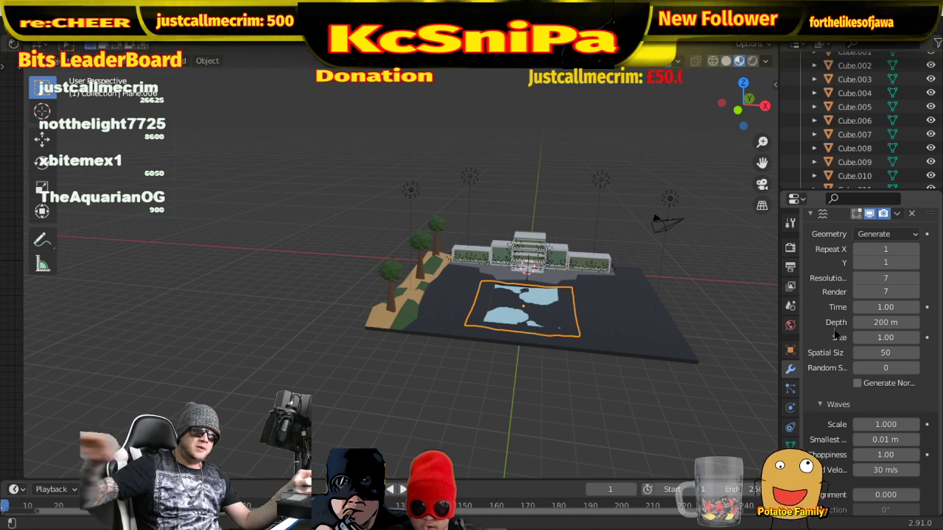
left_click(820, 405)
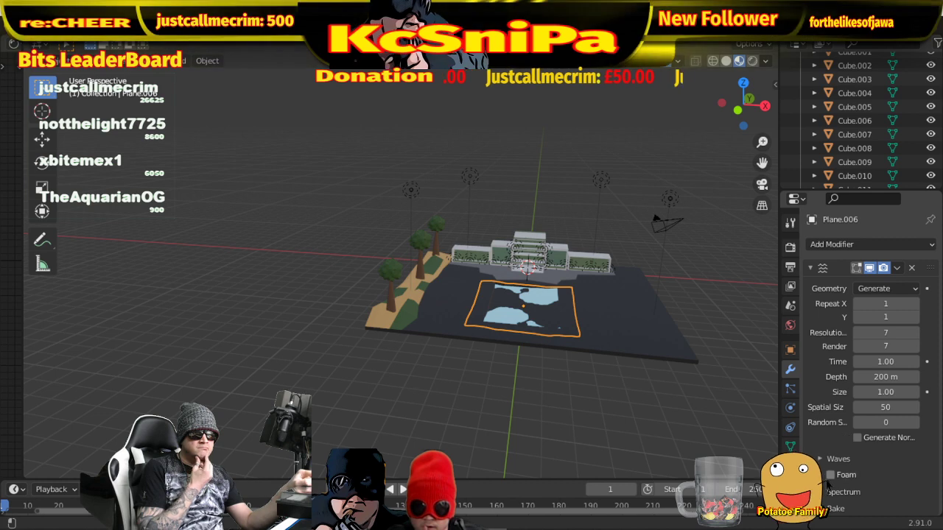
scroll(847, 472, "down", 1)
left_click(845, 465)
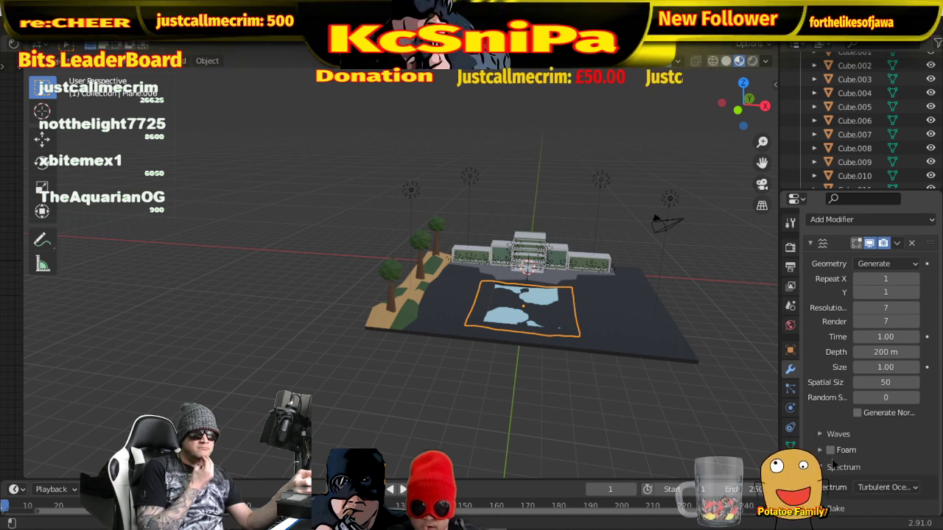
scroll(821, 461, "up", 1)
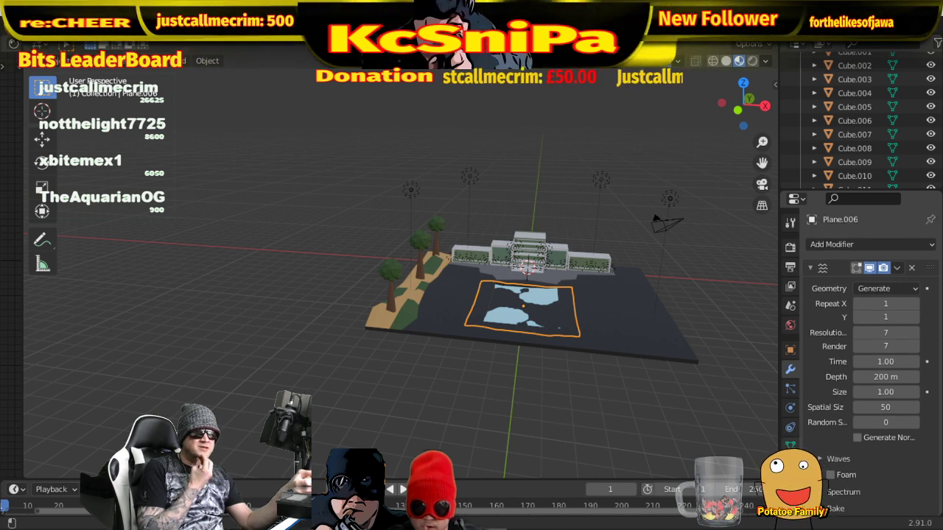
left_click(790, 445)
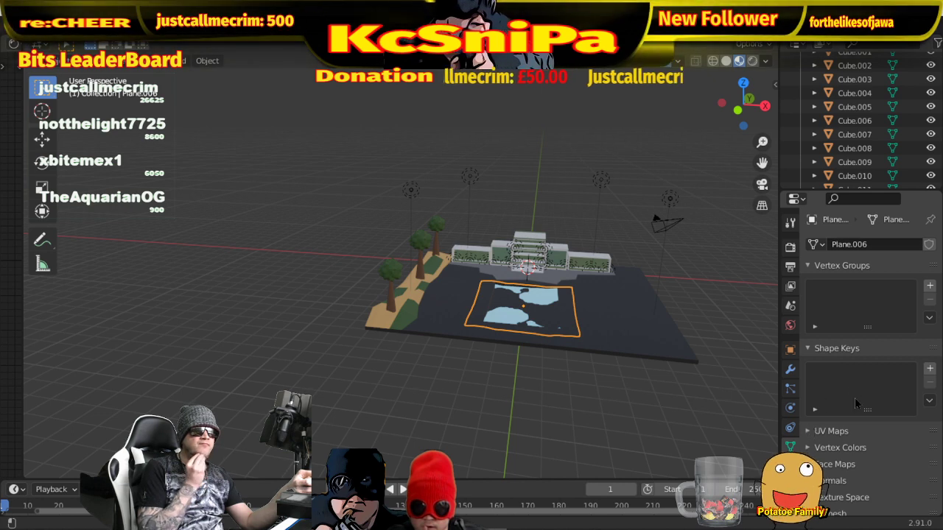
- Add a vertex group named Group and a Basis shape key to Plane.006, then preview playback
left_click(929, 286)
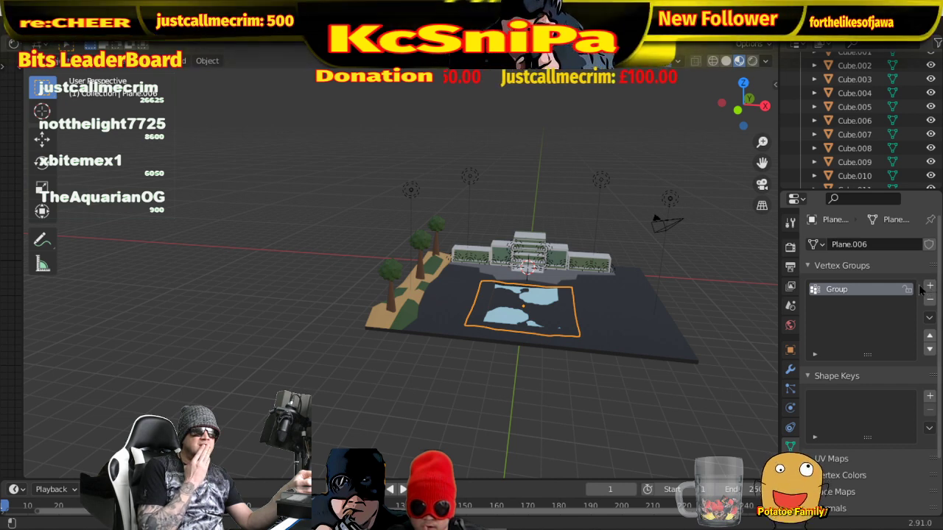
left_click(929, 397)
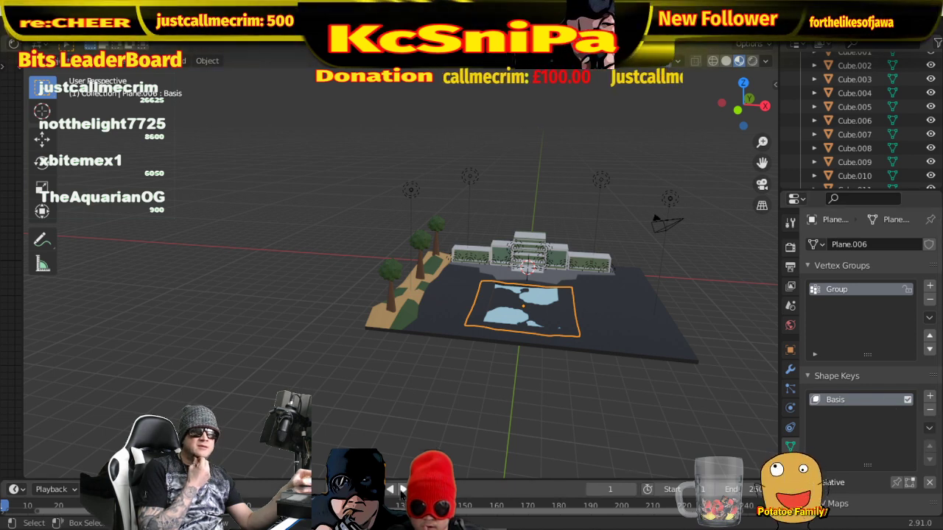
left_click(402, 489)
key("Escape")
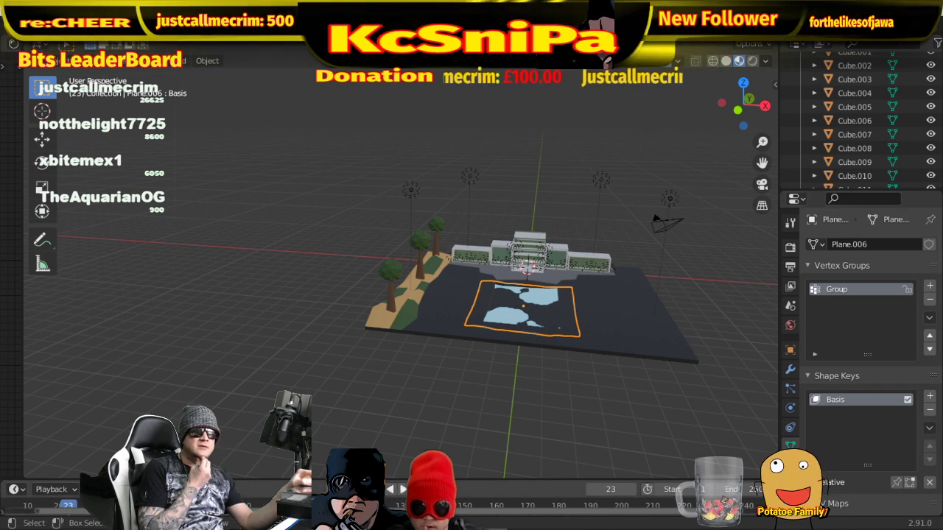
scroll(870, 395, "down", 3)
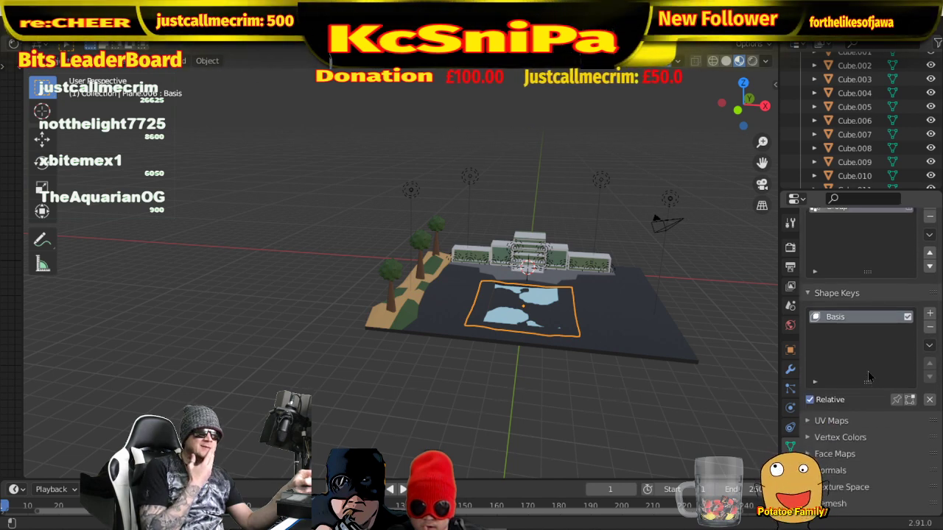
scroll(868, 374, "up", 1)
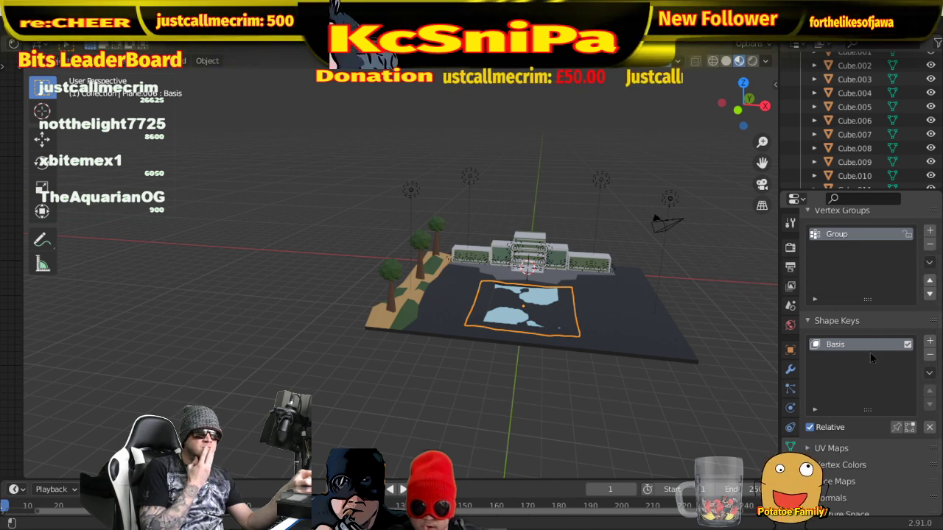
- Remove the Basis shape key so none remain and return to the Ocean modifier settings
left_click(929, 355)
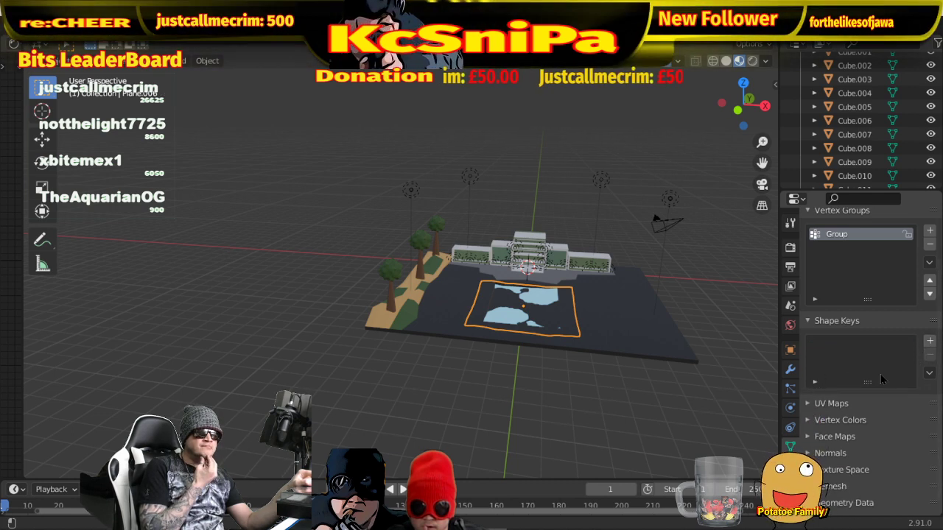
left_click(929, 343)
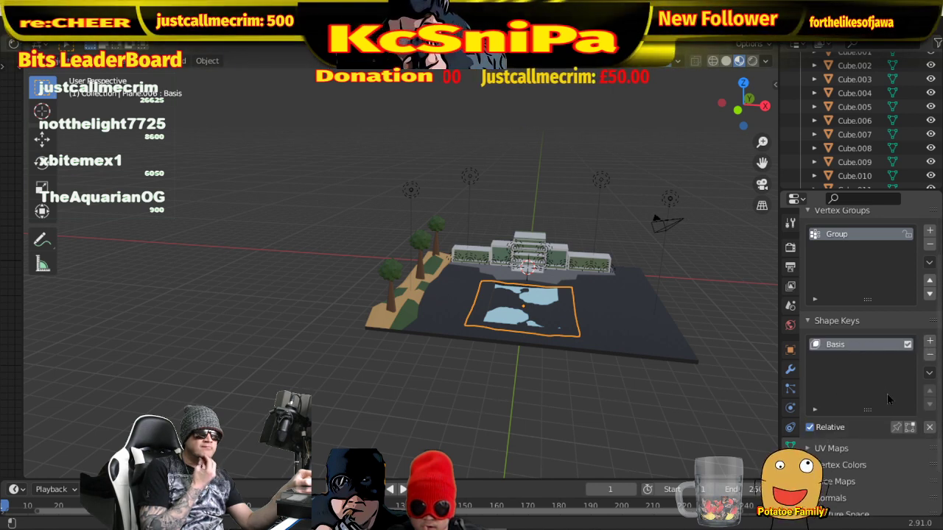
left_click(928, 356)
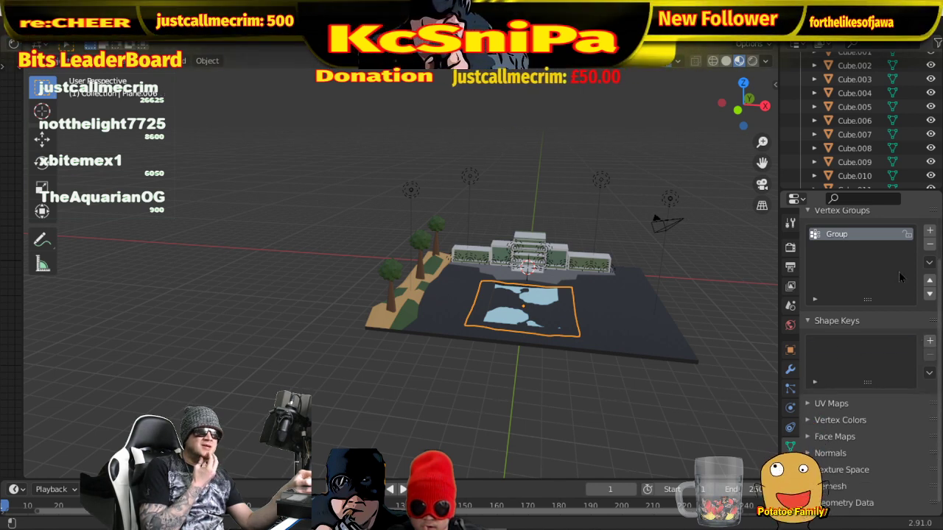
left_click(789, 369)
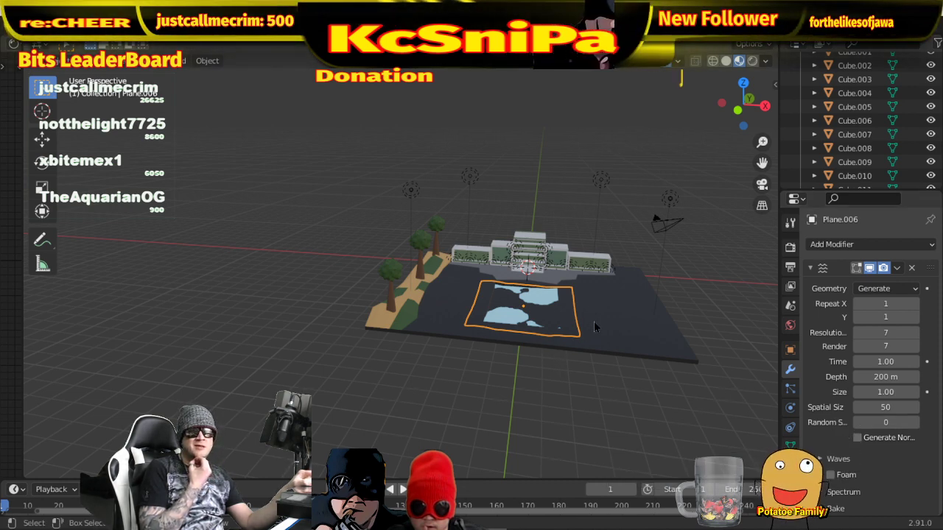
left_click(912, 267)
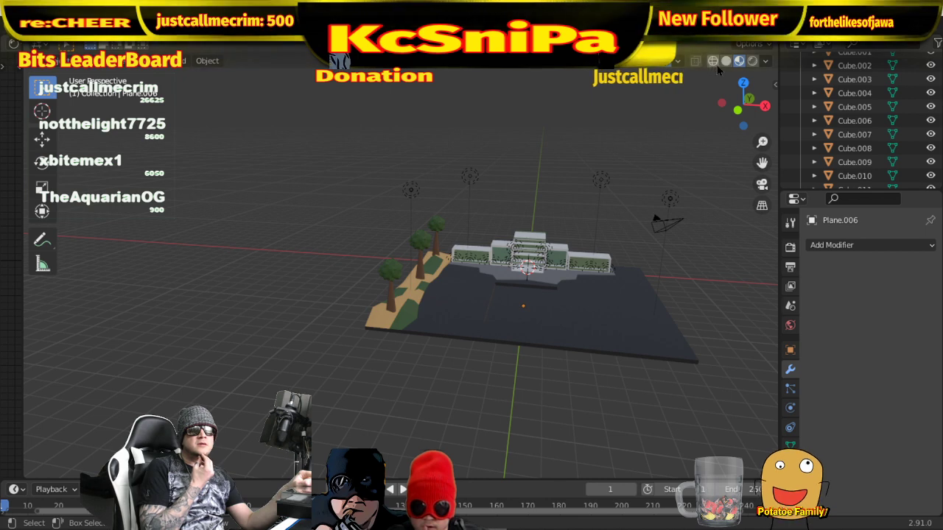
mouse_move(594, 369)
middle_mouse_down()
mouse_move(613, 332)
mouse_move(593, 415)
mouse_move(594, 378)
middle_mouse_up()
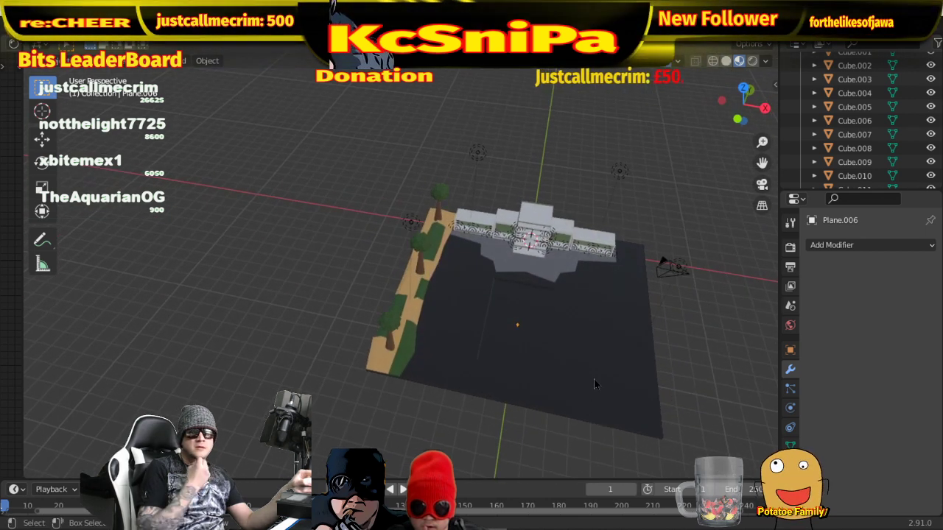
left_click(505, 343)
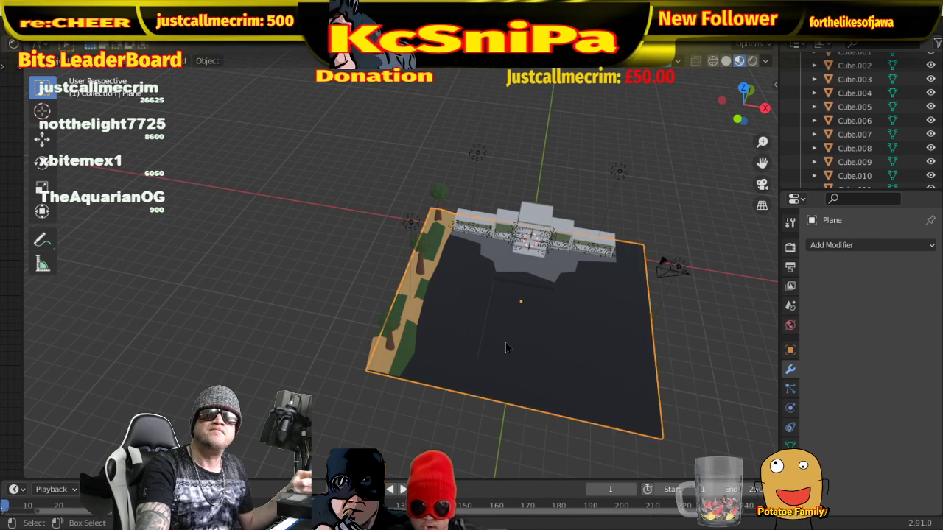
left_click(525, 319)
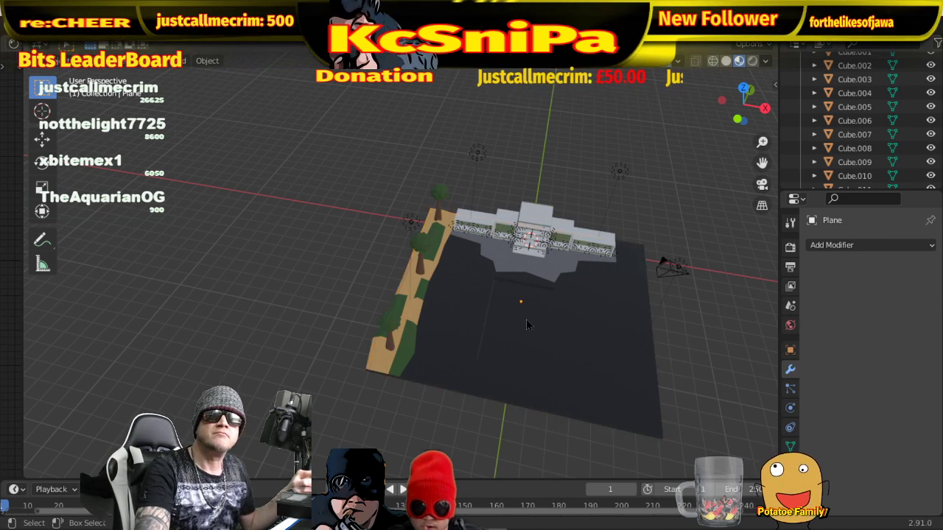
left_click(526, 319)
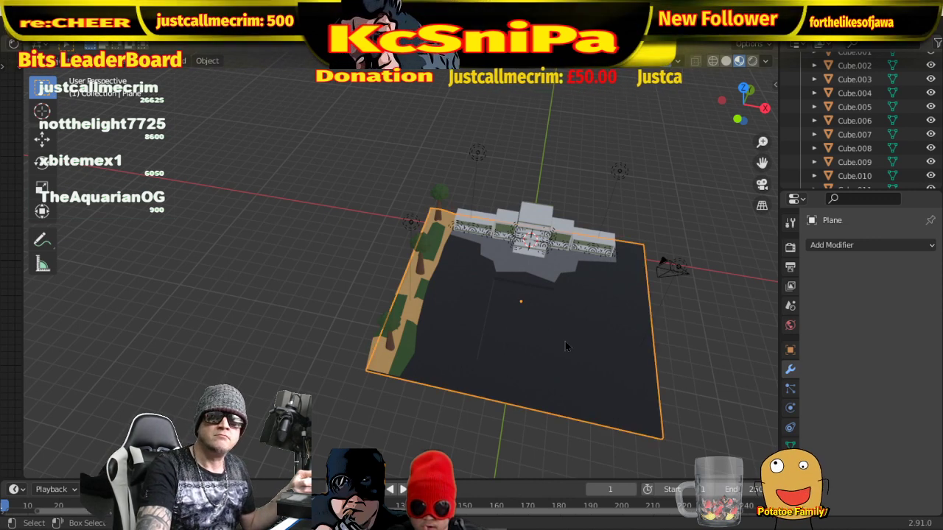
middle_click_drag(564, 343, 545, 267)
left_click(522, 318)
left_click(534, 333)
left_click(530, 273)
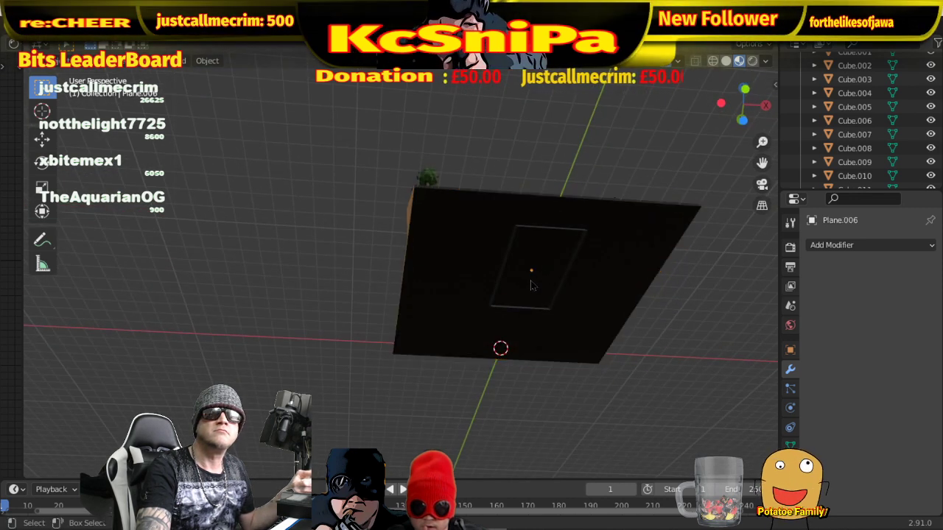
left_click(526, 290)
scroll(526, 289, "up", 2)
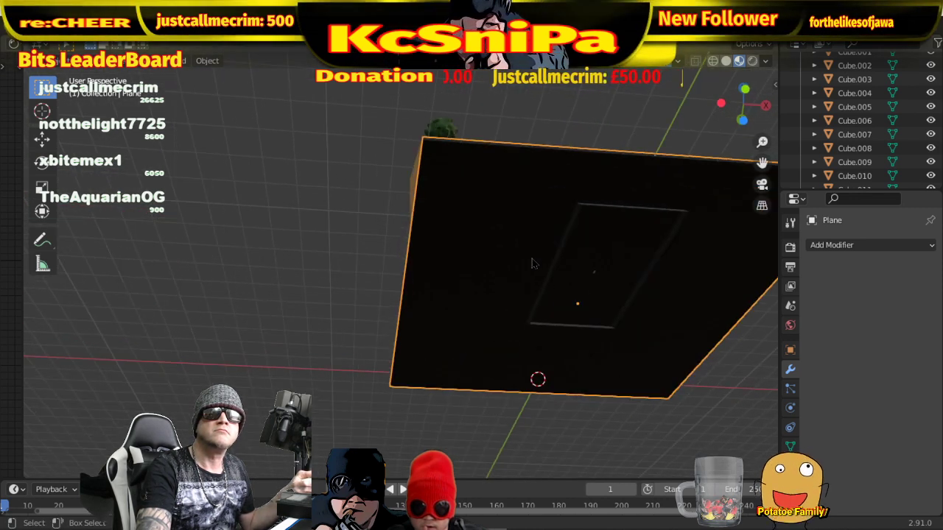
left_click(725, 61)
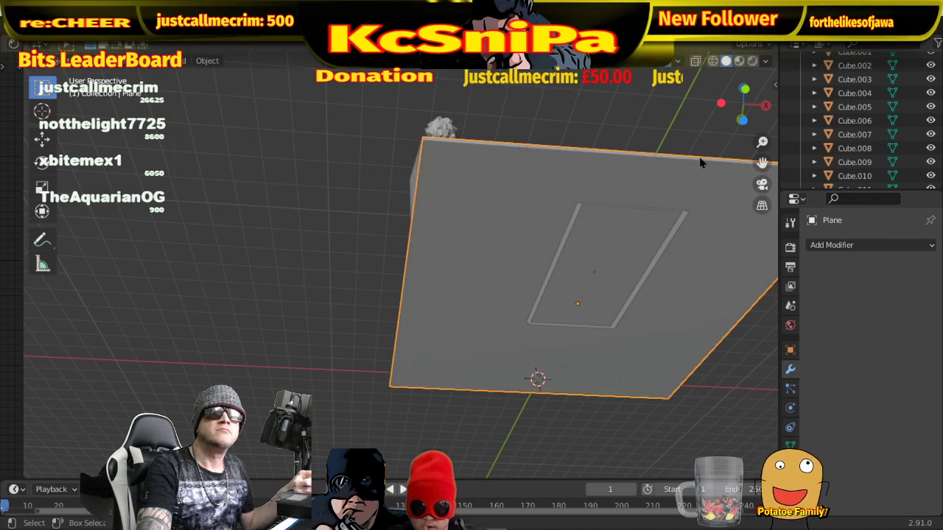
left_click(633, 246)
middle_click_drag(634, 246, 566, 377)
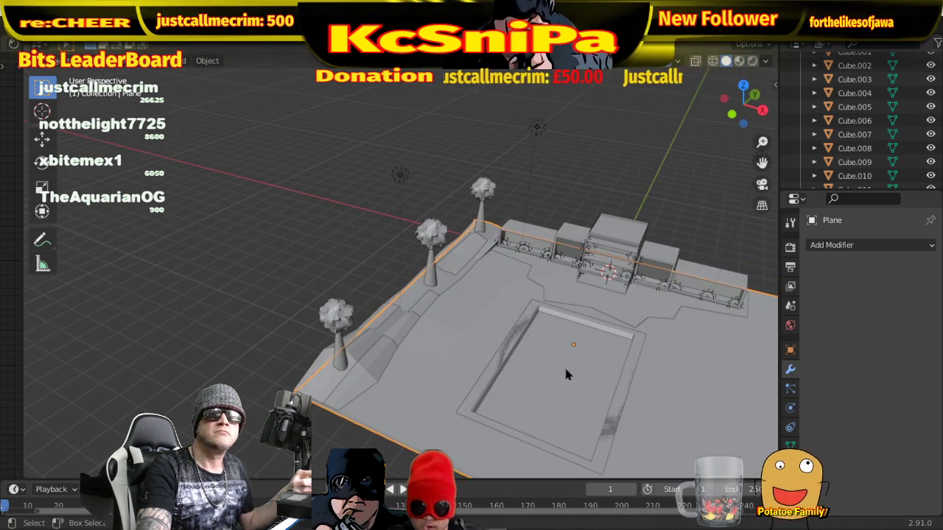
left_click(559, 380)
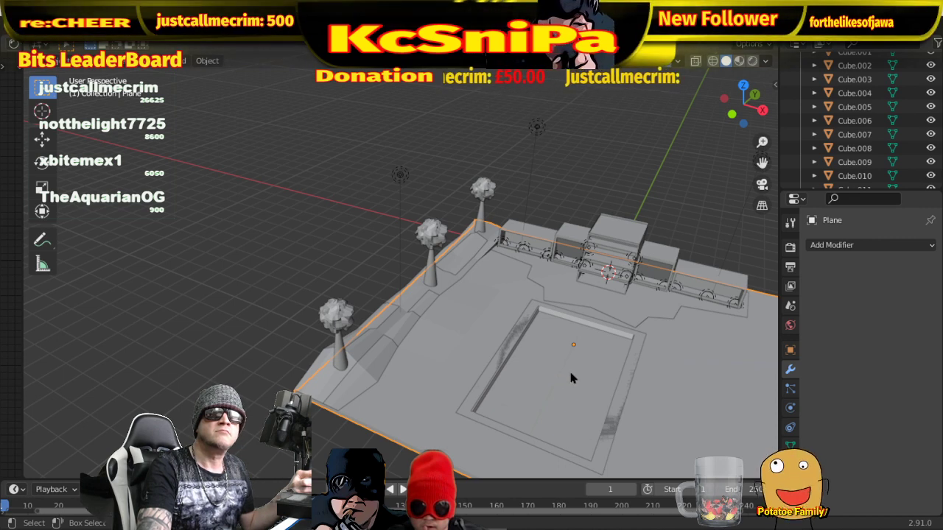
left_click(637, 343)
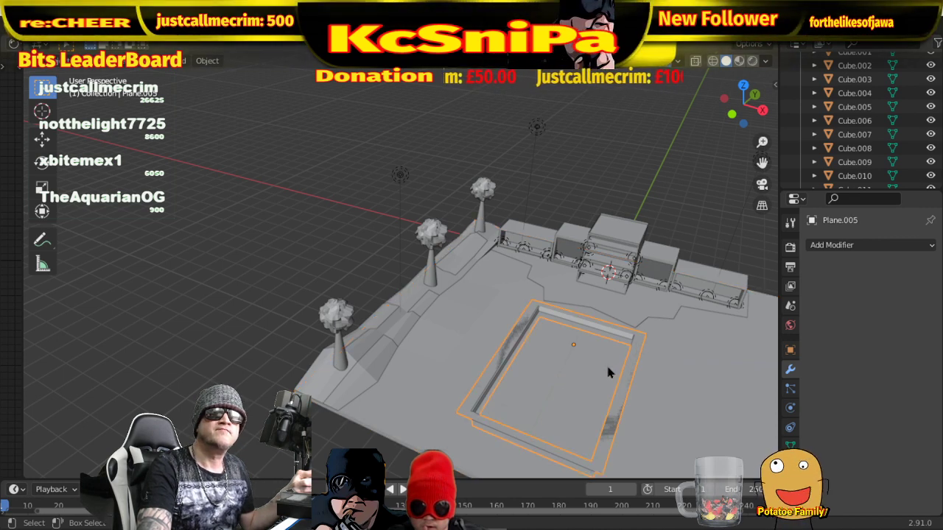
middle_click_drag(610, 373, 642, 352)
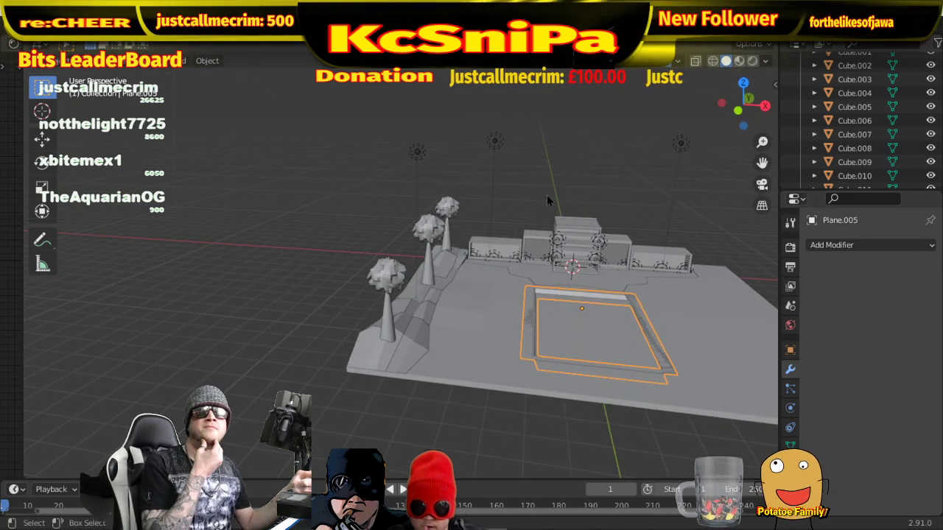
- In top view, add a new mesh plane at the pool centre
key("KP_7")
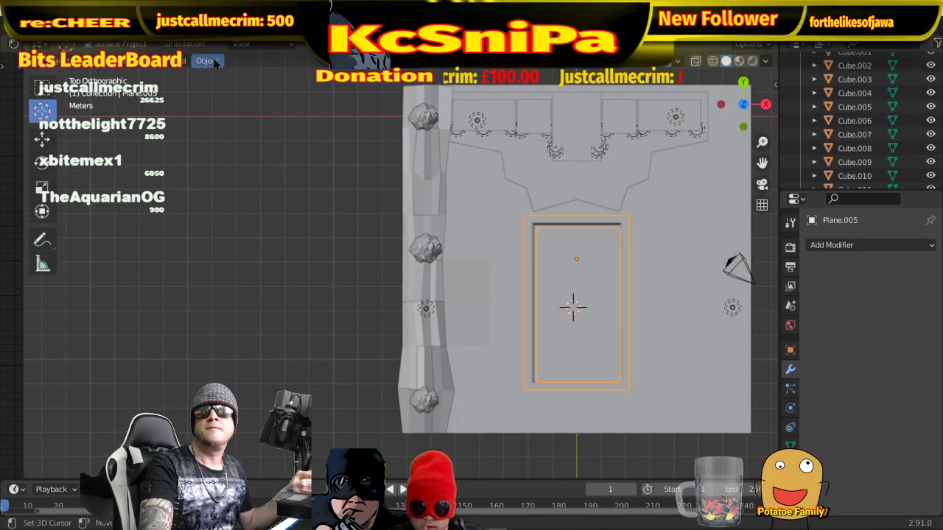
left_click(42, 87)
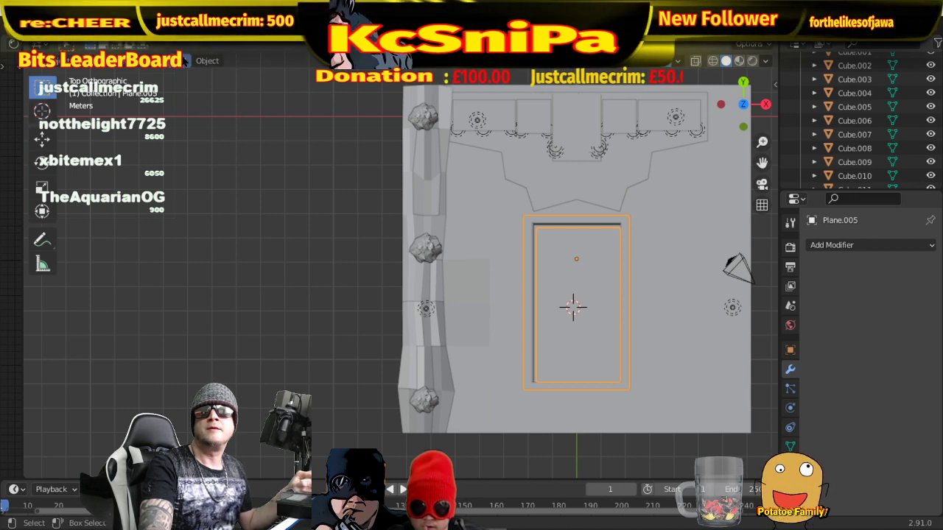
key("shift+a")
mouse_move(236, 77)
left_click(299, 77)
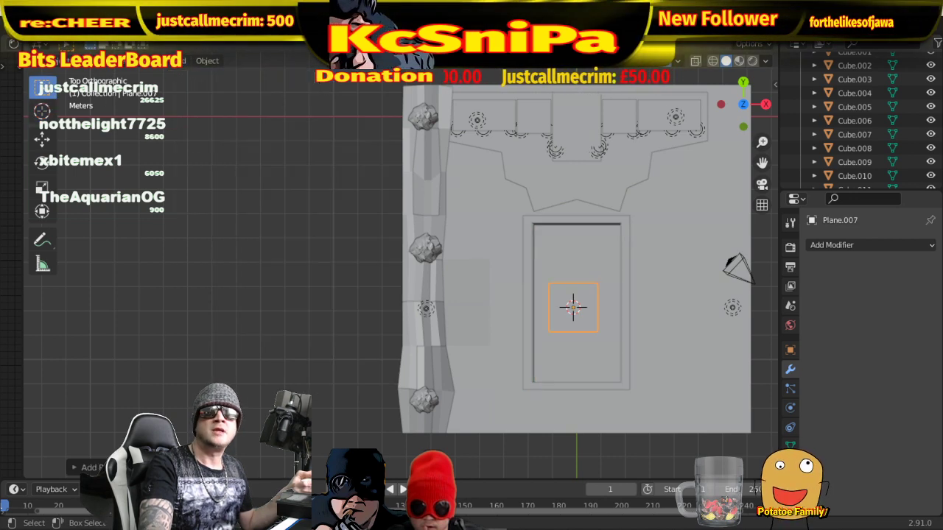
- Stretch the plane along Y and X, then slide it along X over the pool
key("s")
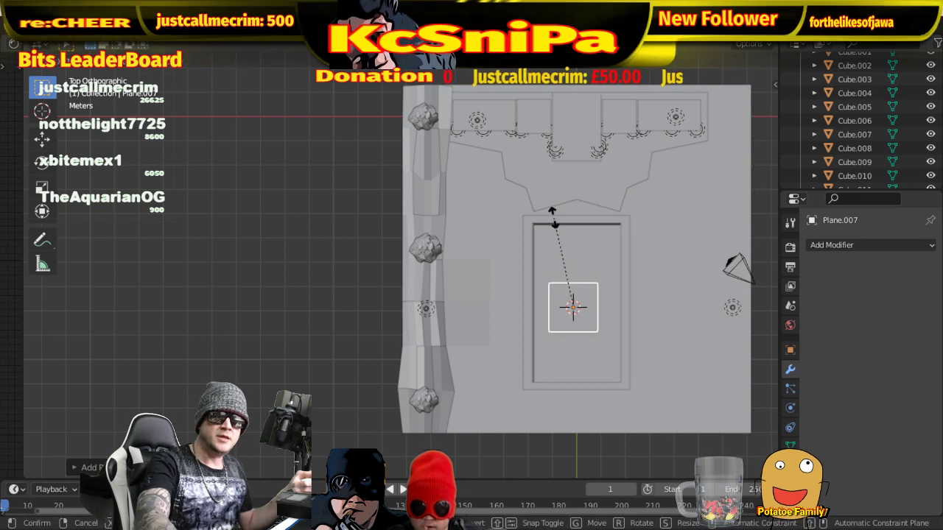
key("y")
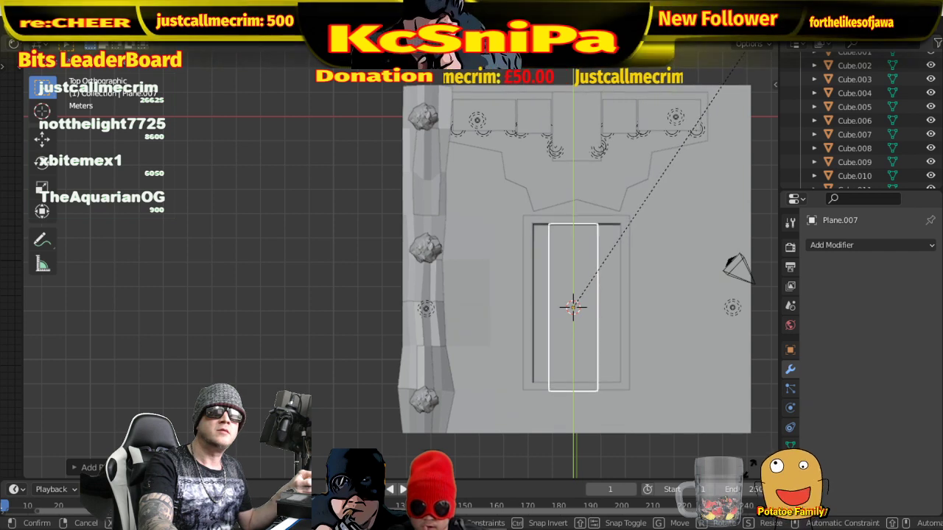
left_click(736, 266)
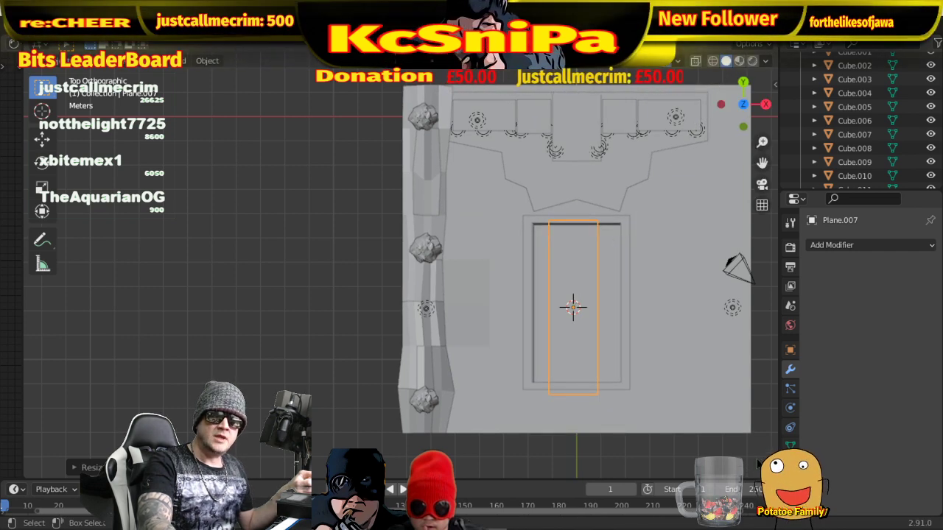
key("s")
key("x")
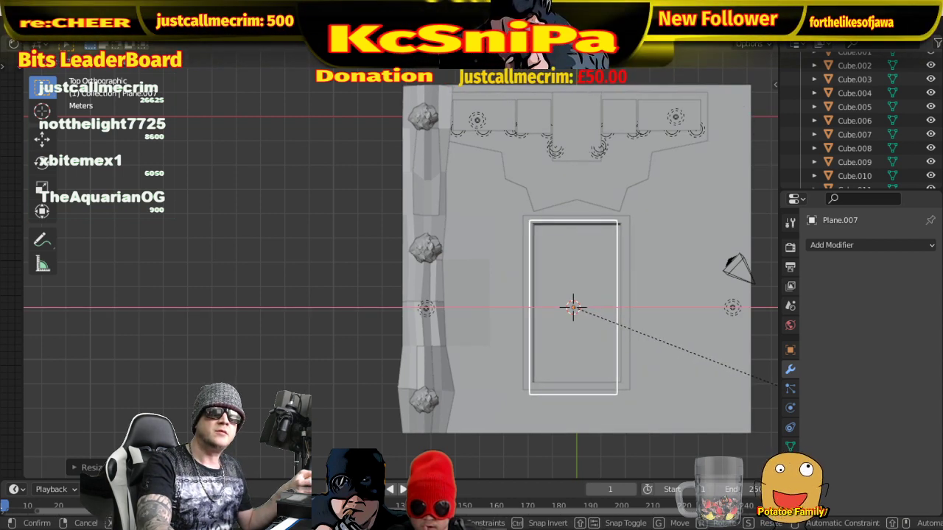
key("Return")
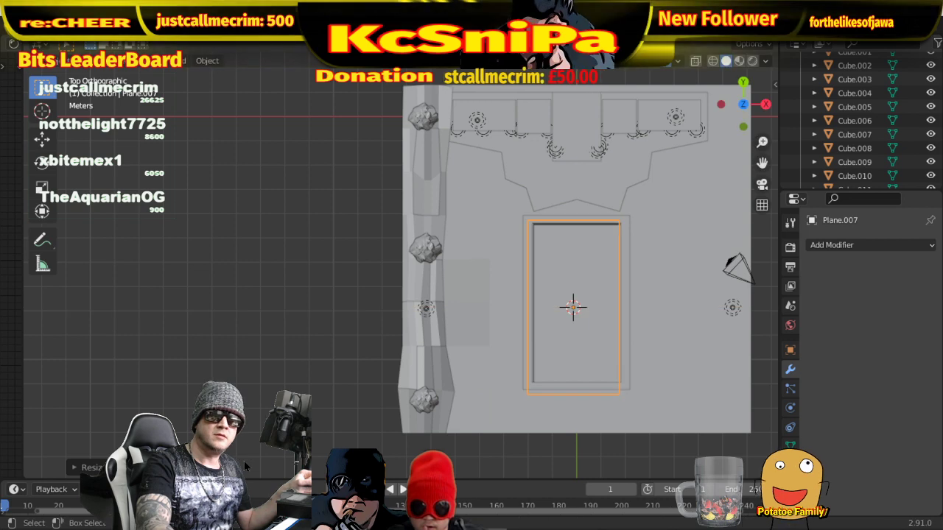
key("g")
key("x")
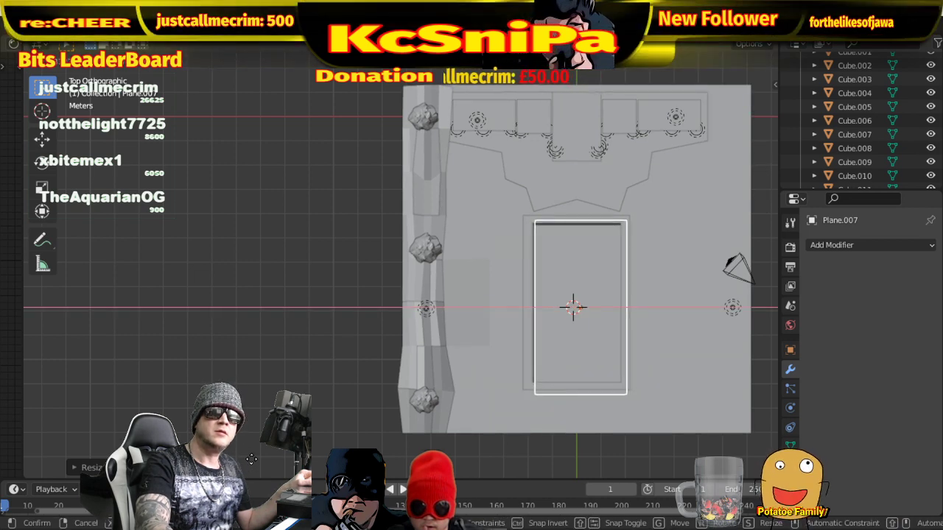
left_click(249, 466)
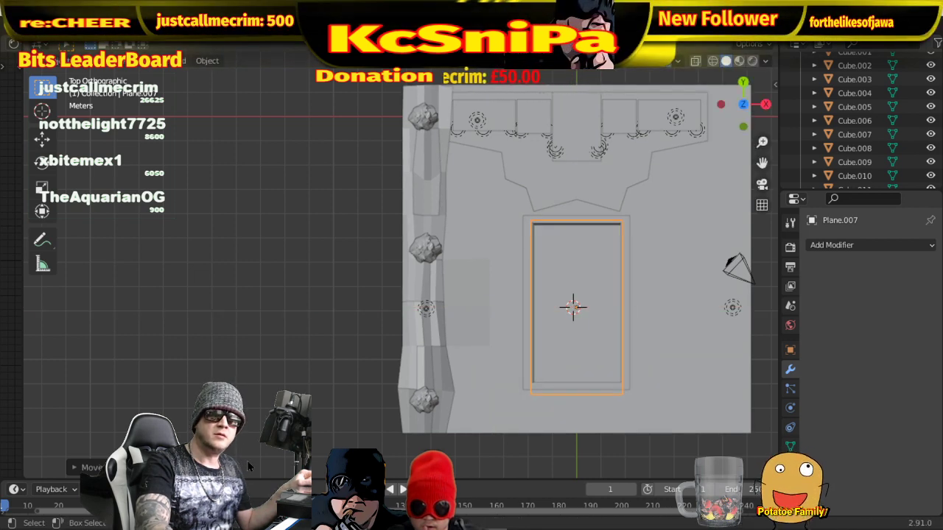
- Narrow the plane in X, adjust its Y length, and move it along Y into the basin
key("s")
key("x")
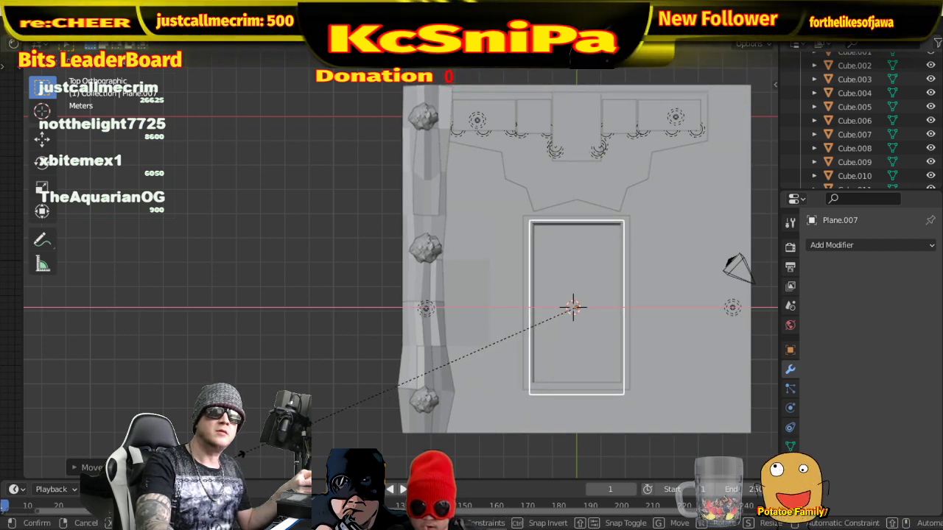
key("Return")
key("s")
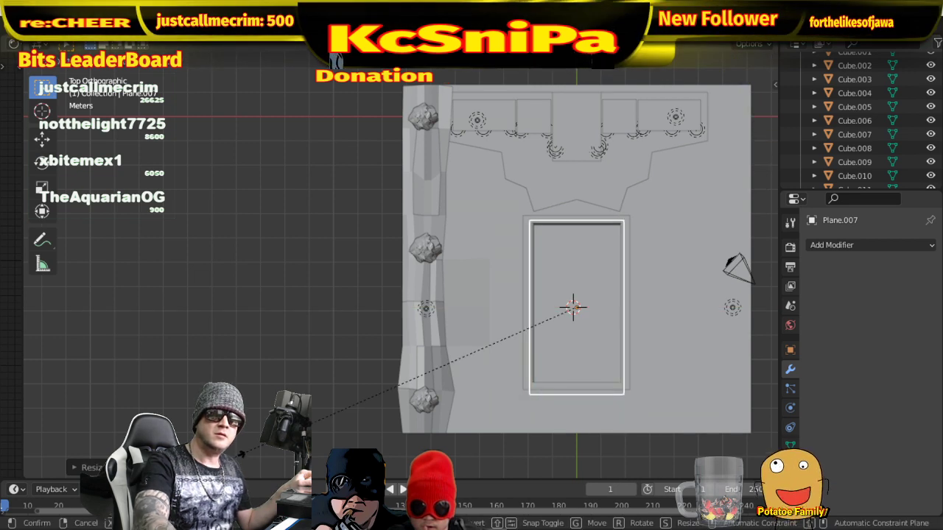
key("y")
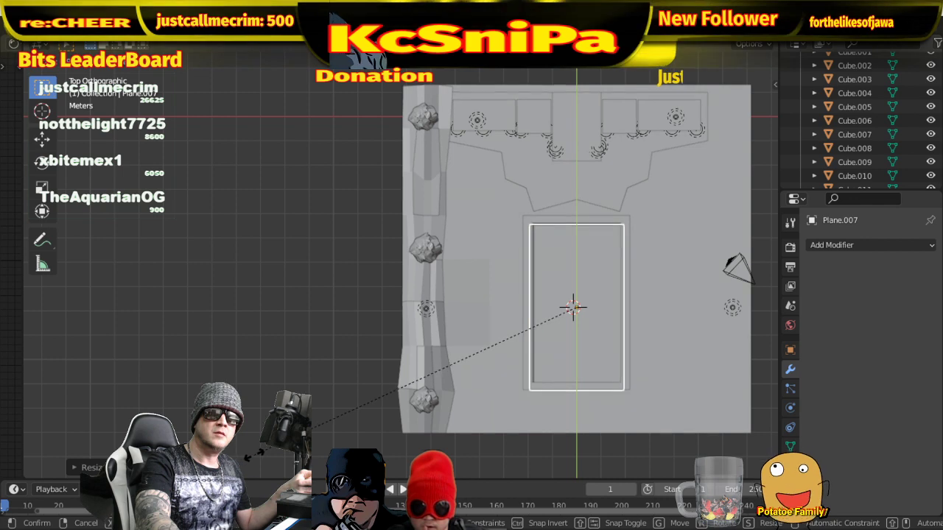
key("Return")
key("g")
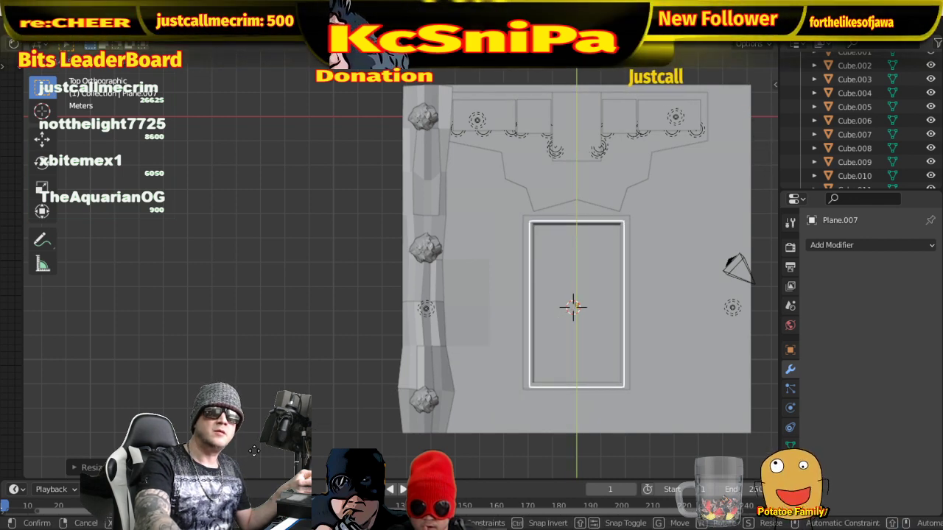
key("y")
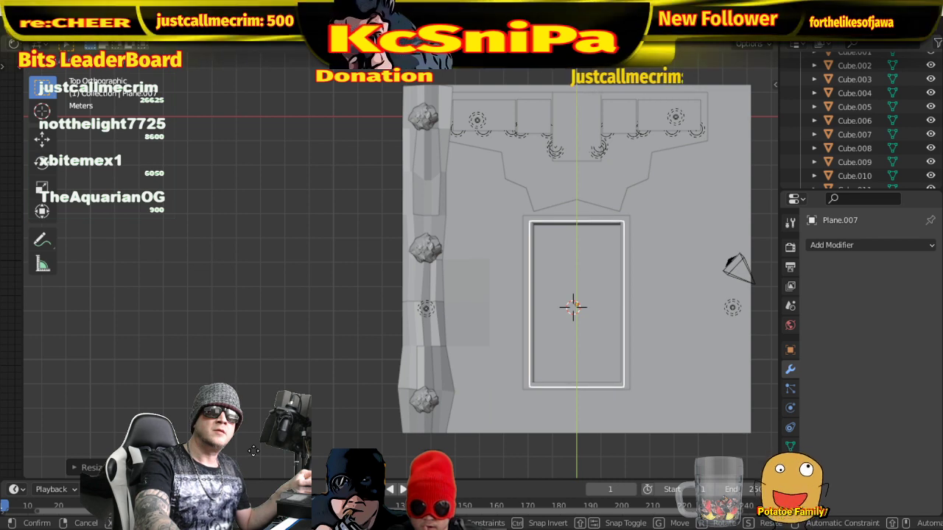
key("Return")
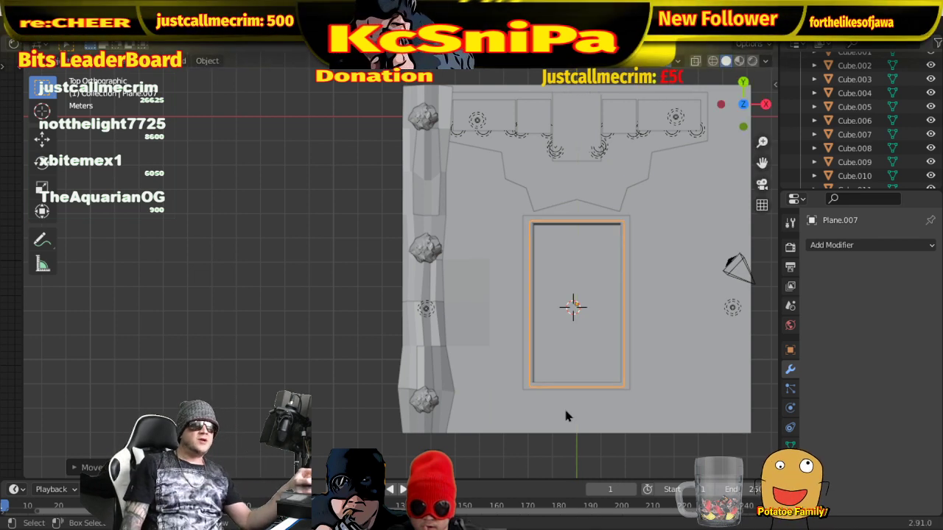
- Add a Physics > Ocean modifier to Plane.007
left_click(207, 62)
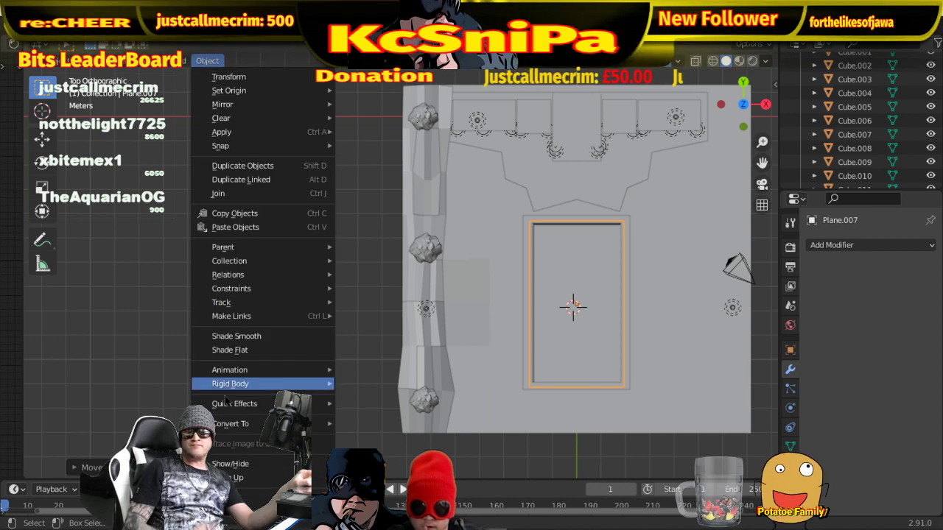
mouse_move(243, 404)
mouse_move(234, 423)
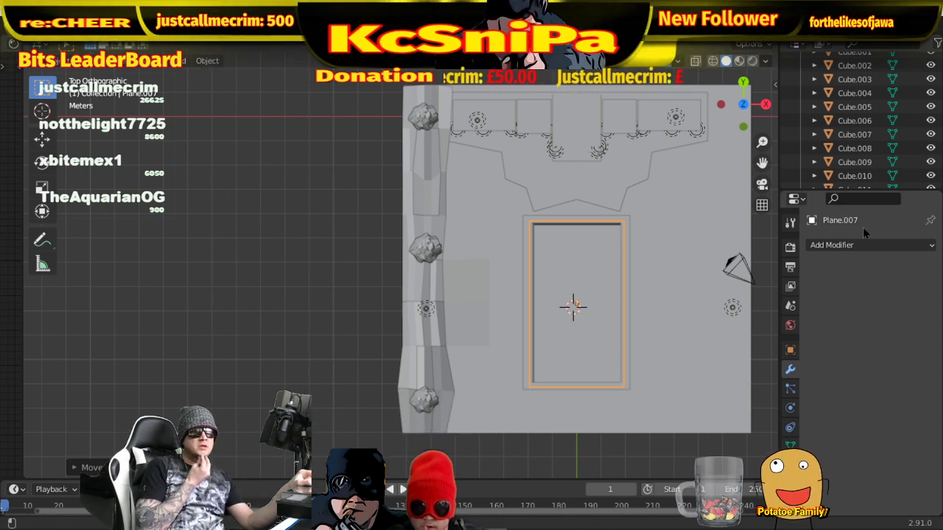
left_click(862, 244)
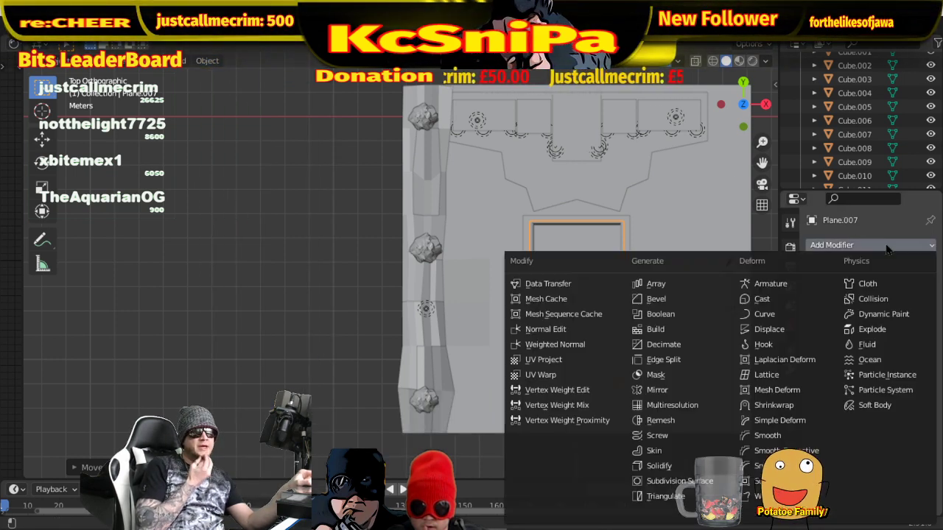
left_click(875, 359)
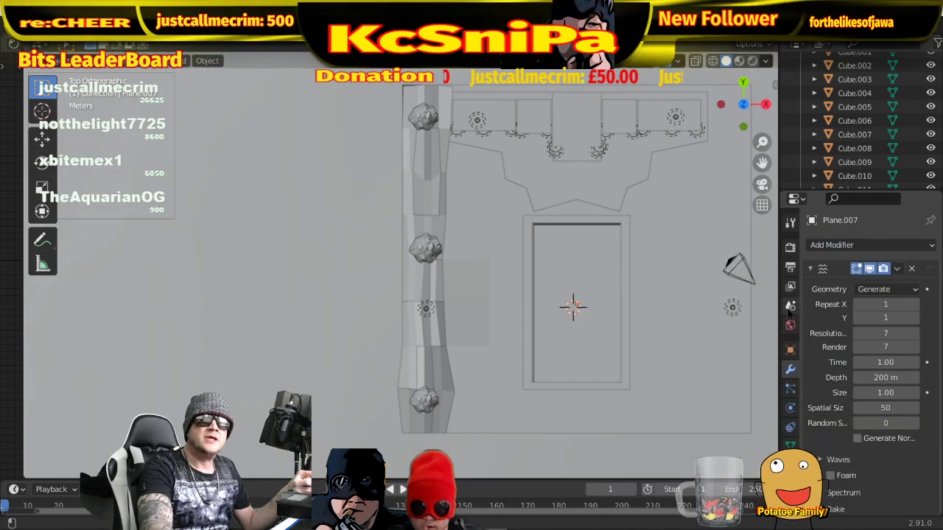
- Scale the ocean plane down until it fits inside the pool rim
key("s")
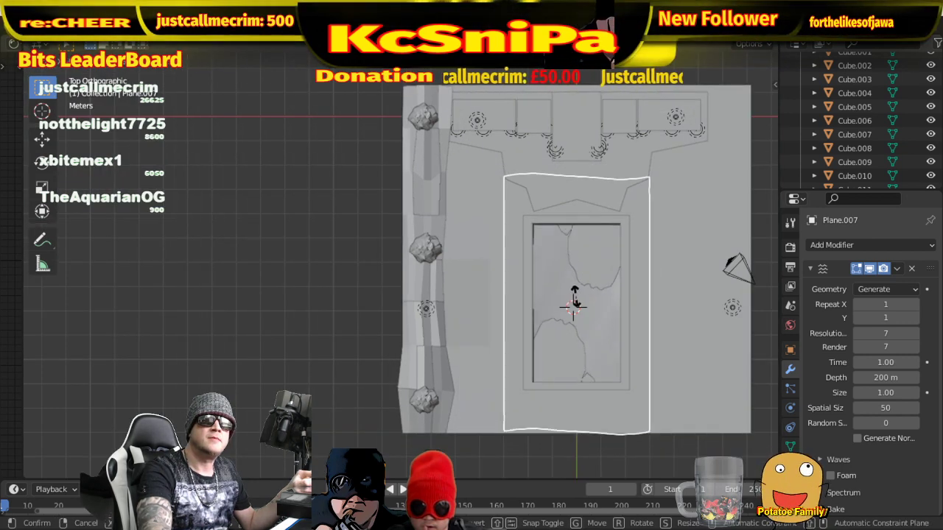
left_click(581, 295)
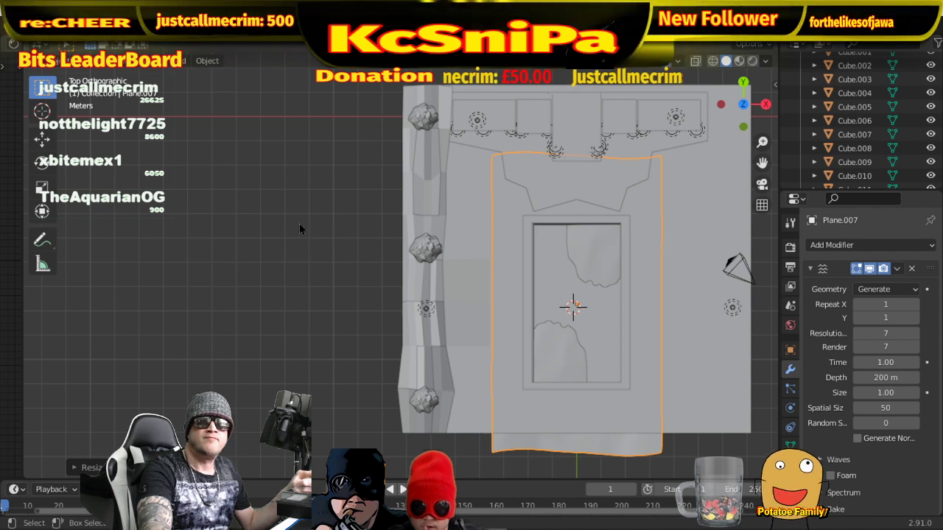
key("s")
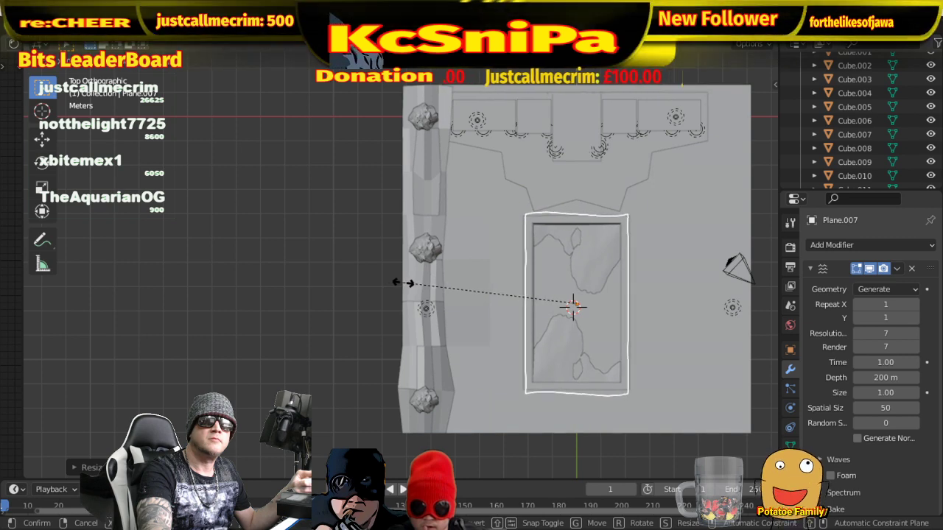
left_click(424, 295)
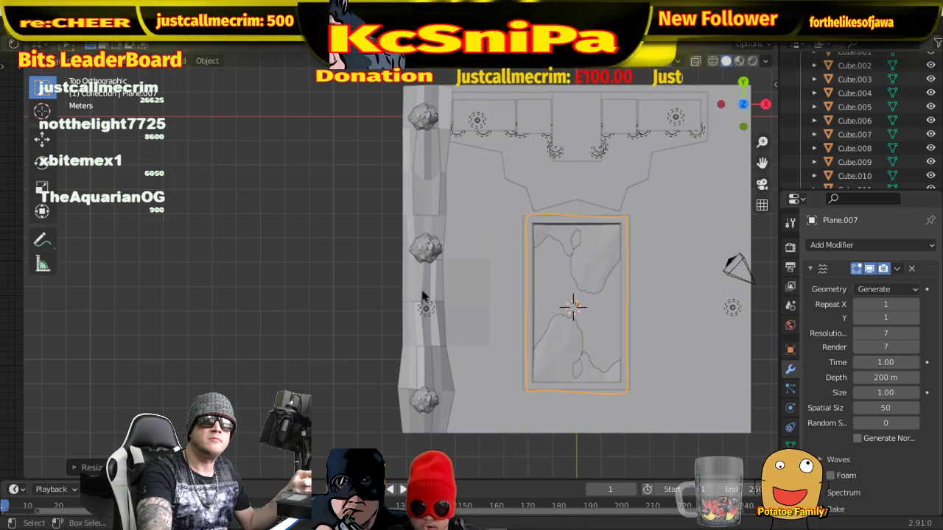
middle_click_drag(691, 356, 665, 194)
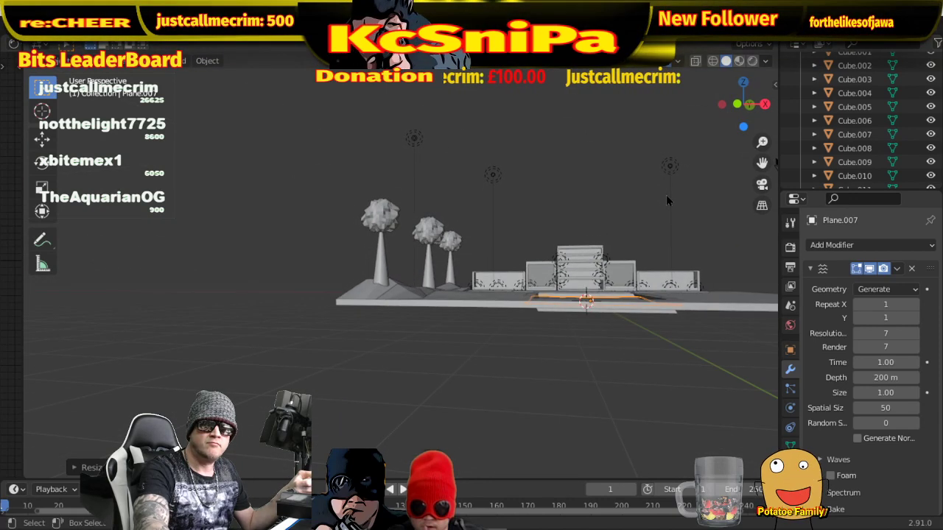
- Move the water plane vertically along Z into the pool and open its particle settings
key("g")
key("z")
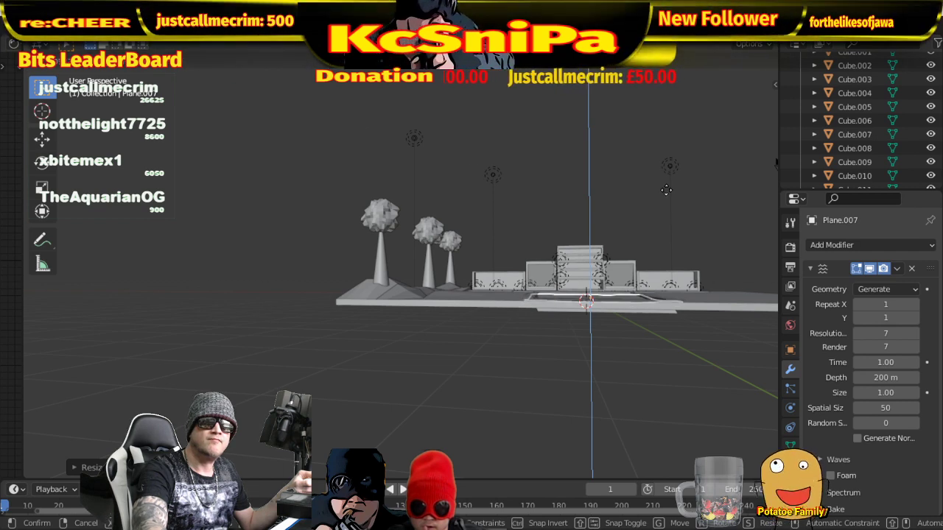
left_click(667, 200)
middle_click_drag(667, 200, 645, 249)
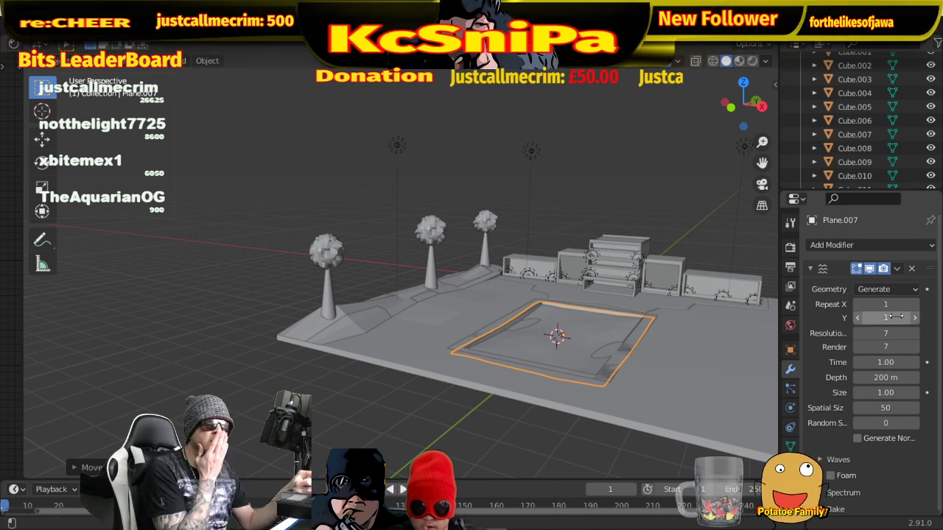
left_click(896, 269)
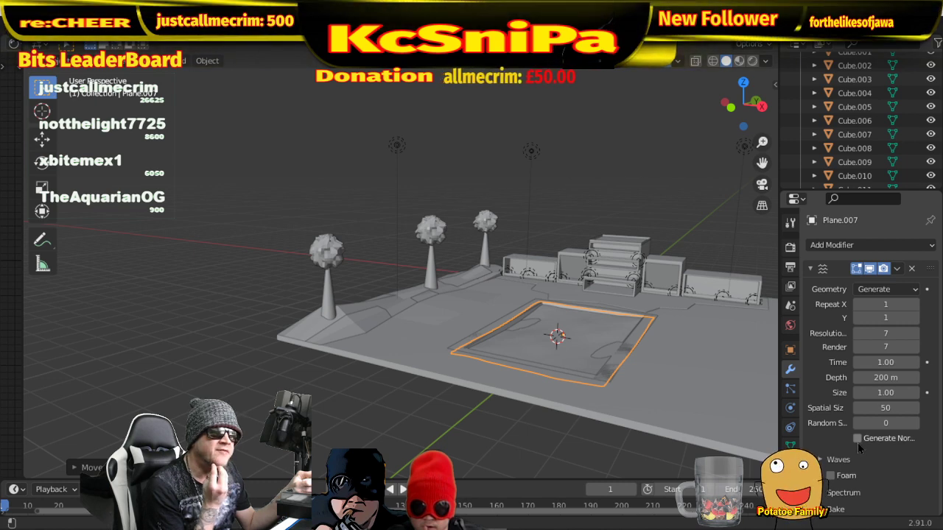
left_click(790, 391)
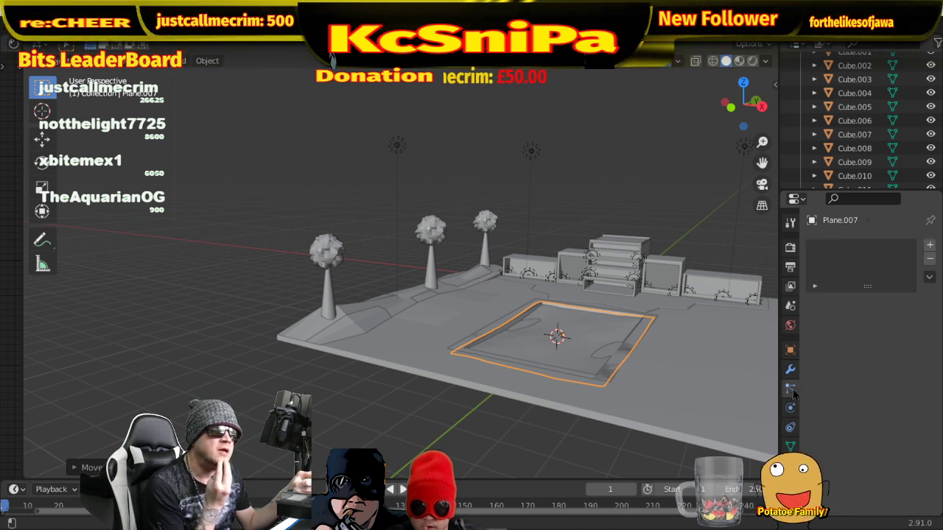
- Add a particle system to Plane.007 and hide it from renders
left_click(929, 245)
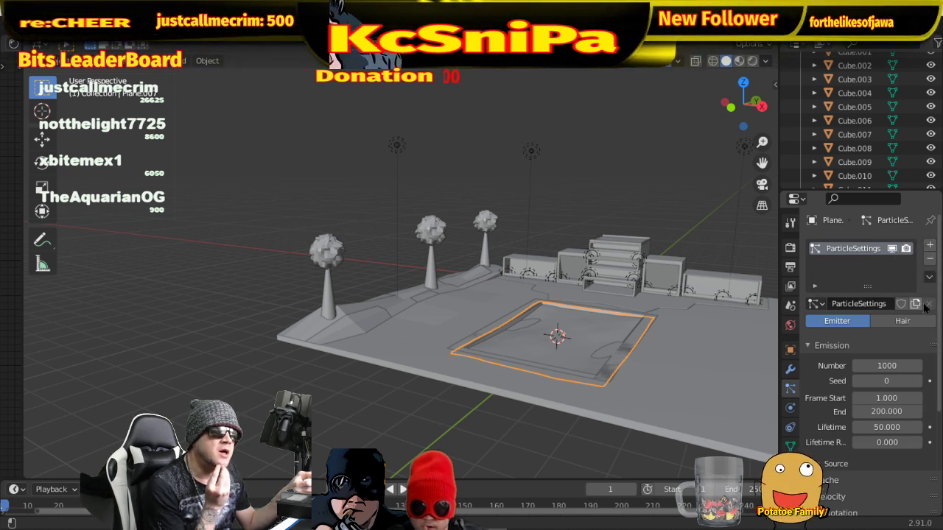
left_click(906, 249)
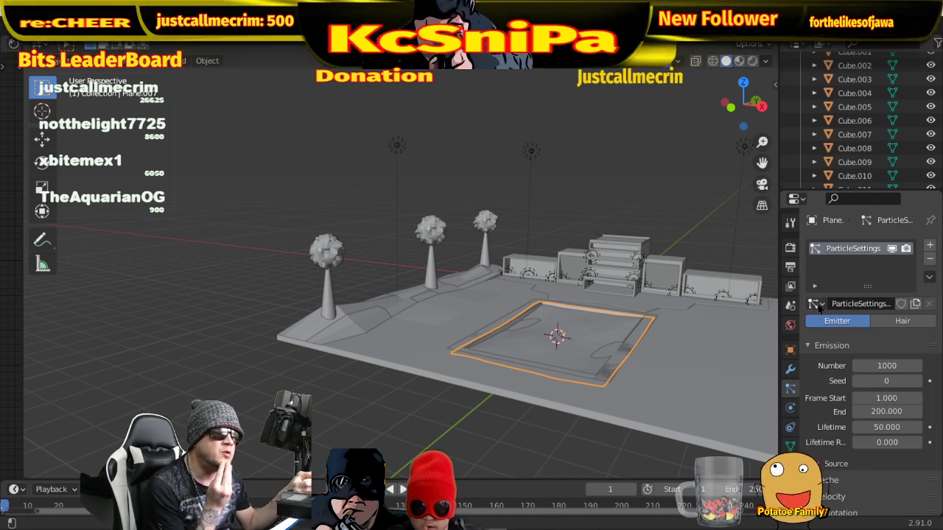
left_click(826, 303)
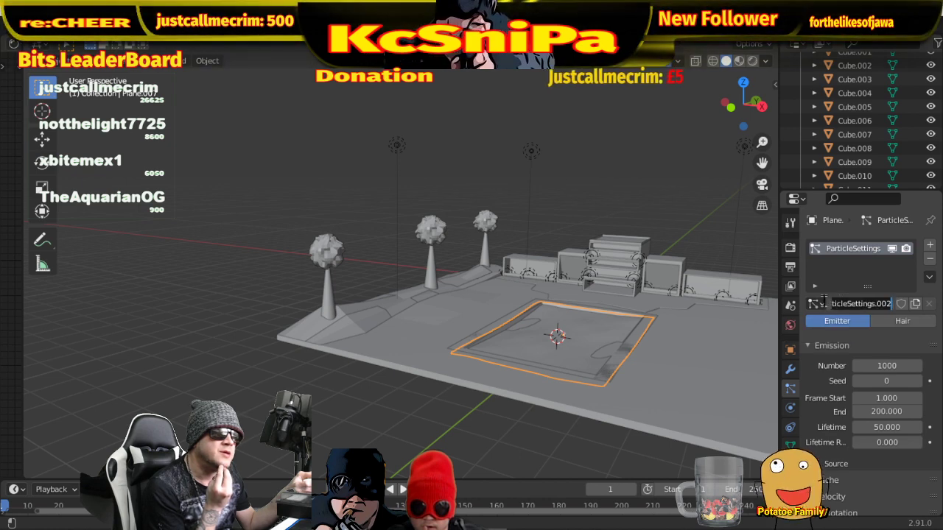
left_click(816, 303)
left_click(816, 303)
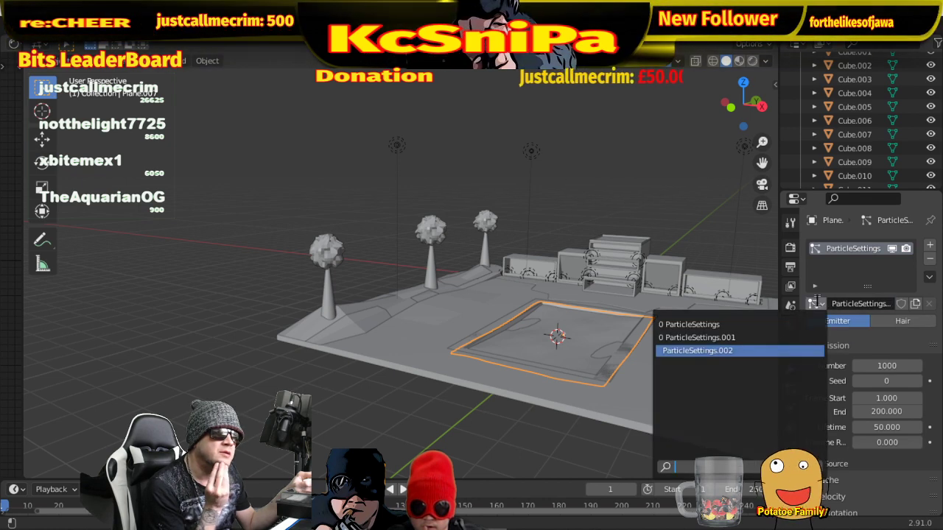
left_click(816, 302)
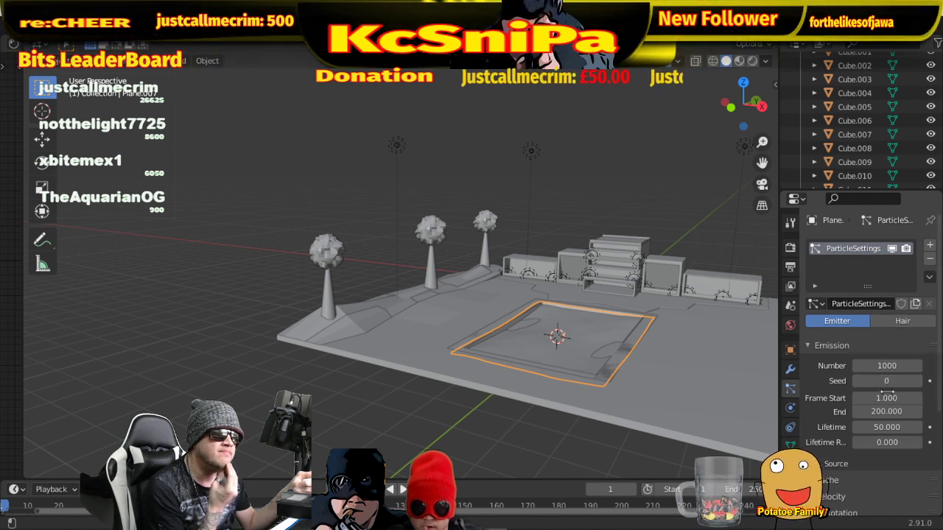
- Inspect the particle Physics panel, preview playback from frame 1, and return to the modifiers
scroll(883, 424, "down", 1)
scroll(883, 427, "down", 2)
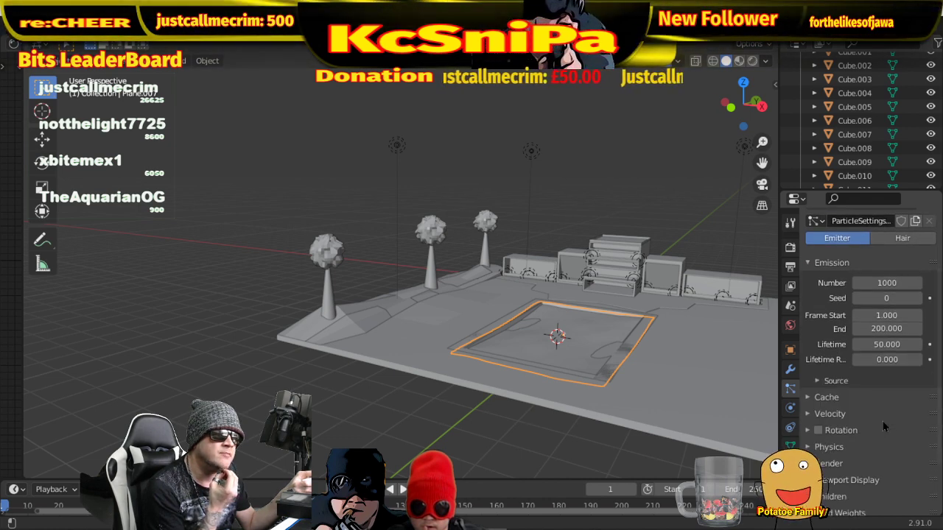
left_click(810, 447)
scroll(843, 434, "down", 1)
scroll(844, 434, "down", 2)
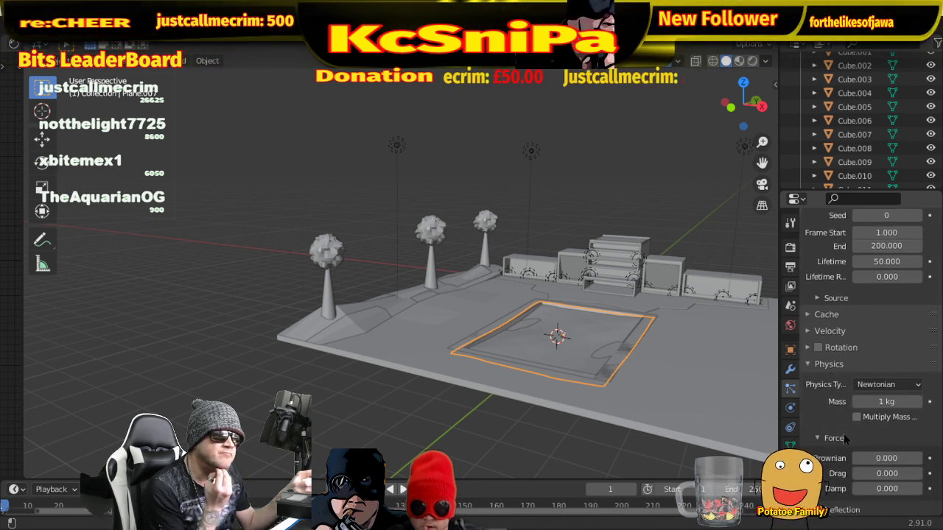
left_click(807, 364)
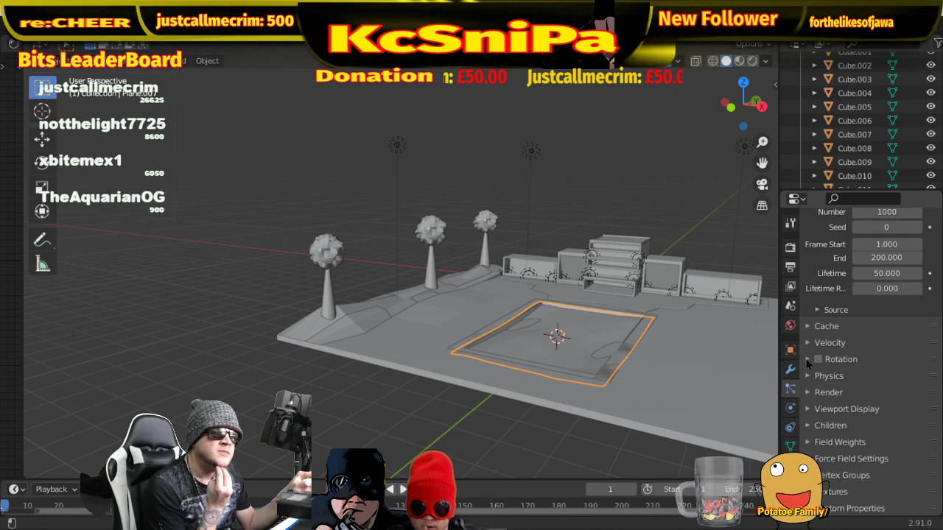
left_click(402, 489)
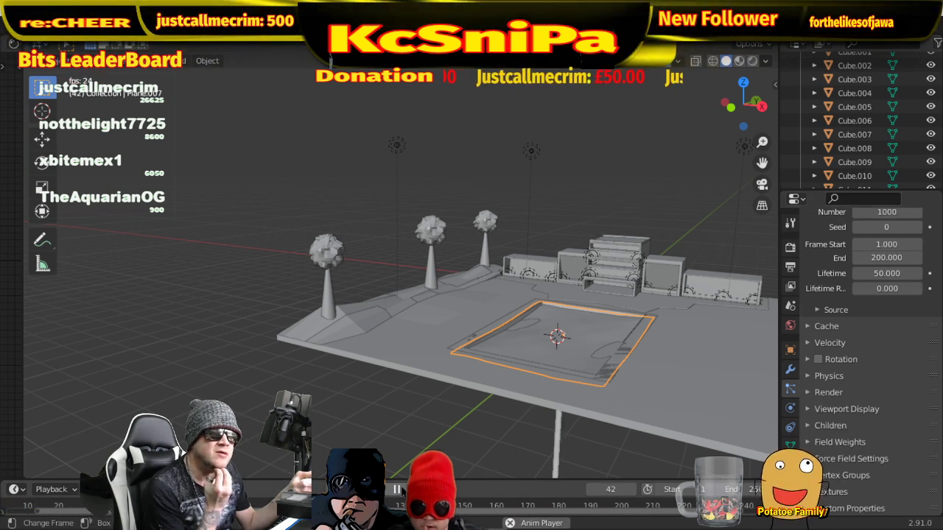
left_click(397, 490)
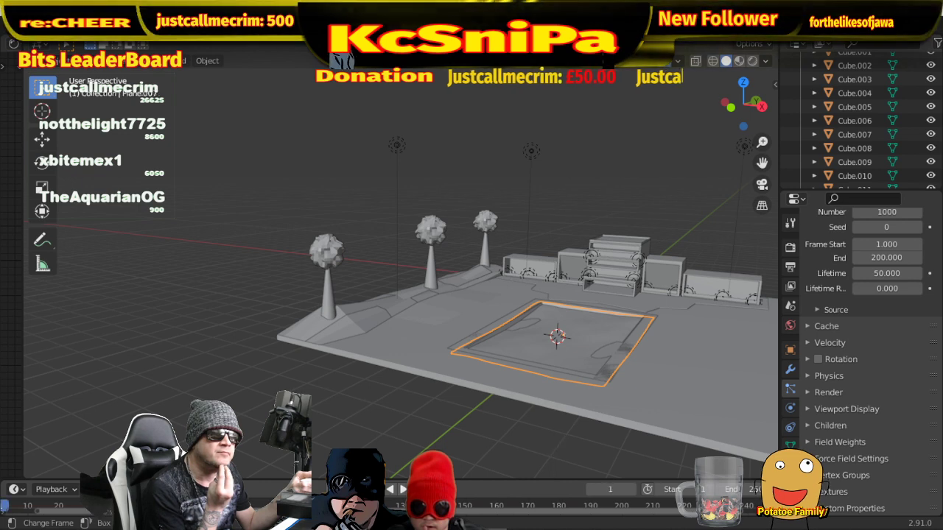
key("shift+Left")
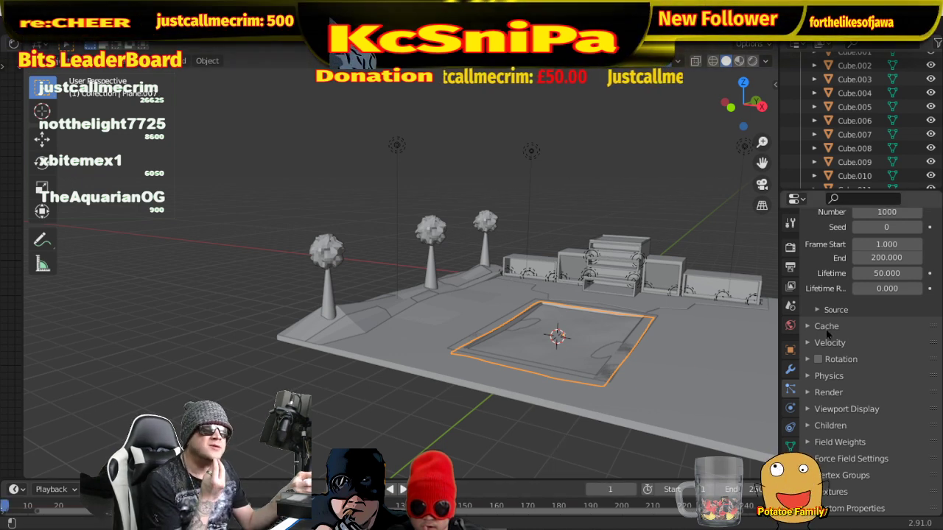
left_click(791, 368)
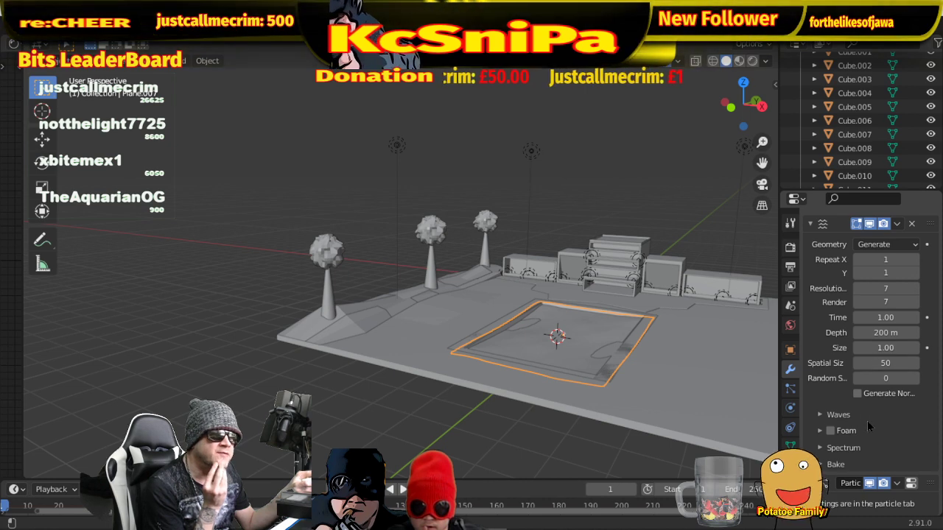
- Check the particle system options and the Ocean modifier's Waves settings
scroll(866, 416, "up", 1)
scroll(866, 413, "down", 1)
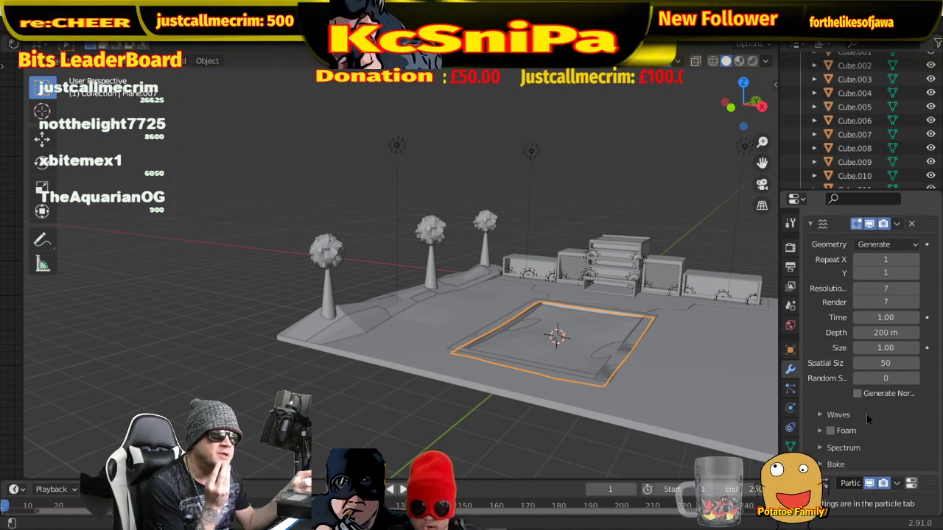
left_click(897, 483)
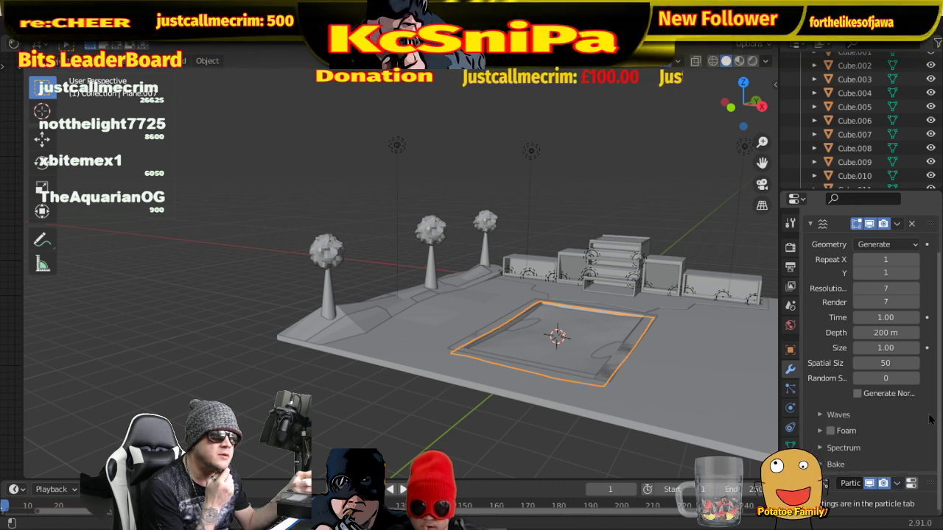
left_click(835, 414)
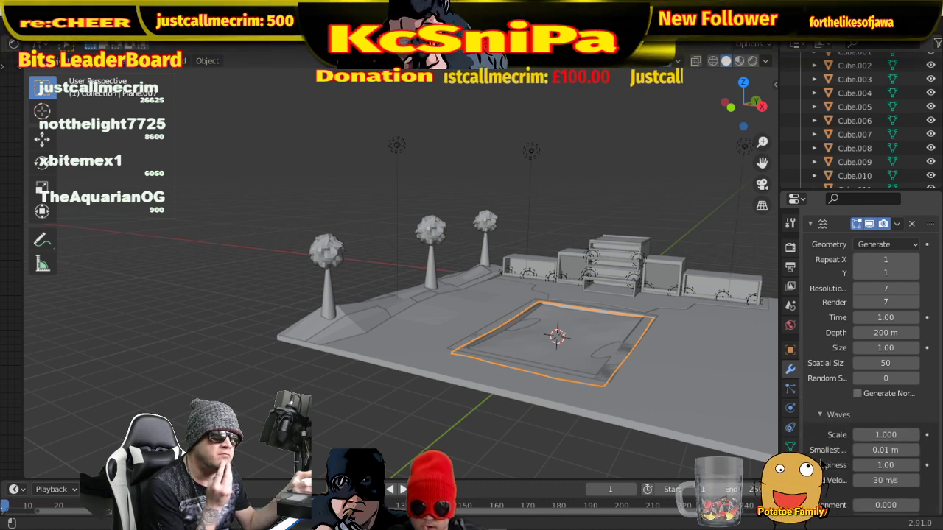
scroll(819, 460, "down", 5)
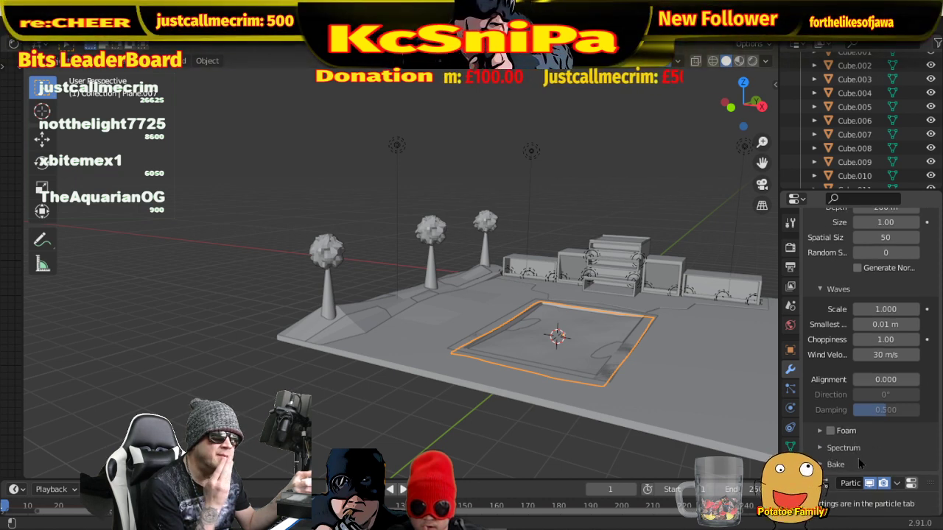
- Switch the particle type to Hair and back to Emitter, then return to the modifiers
left_click(790, 388)
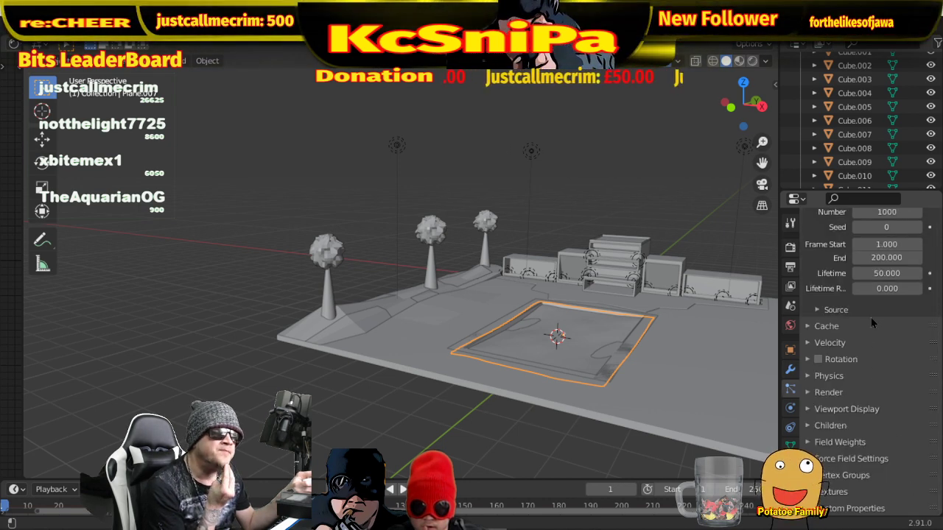
scroll(870, 298, "up", 1)
scroll(870, 298, "up", 2)
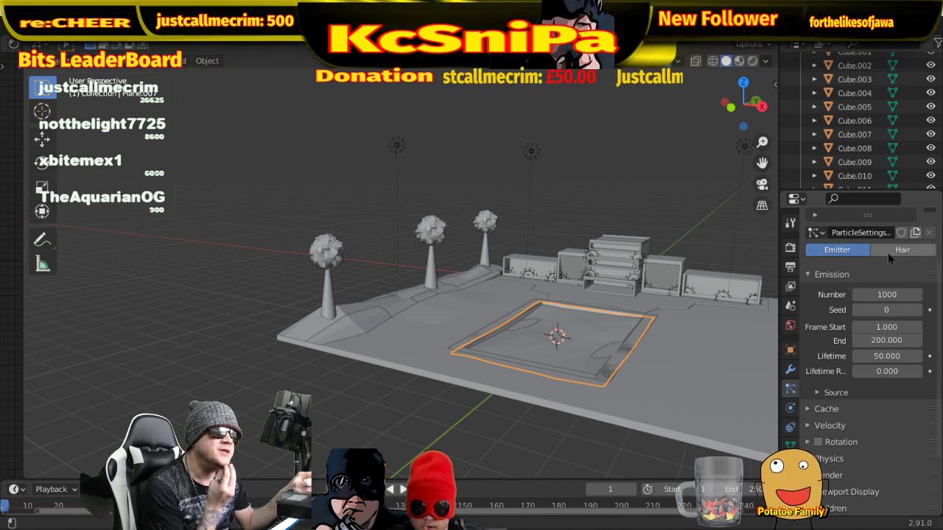
left_click(887, 252)
left_click(855, 253)
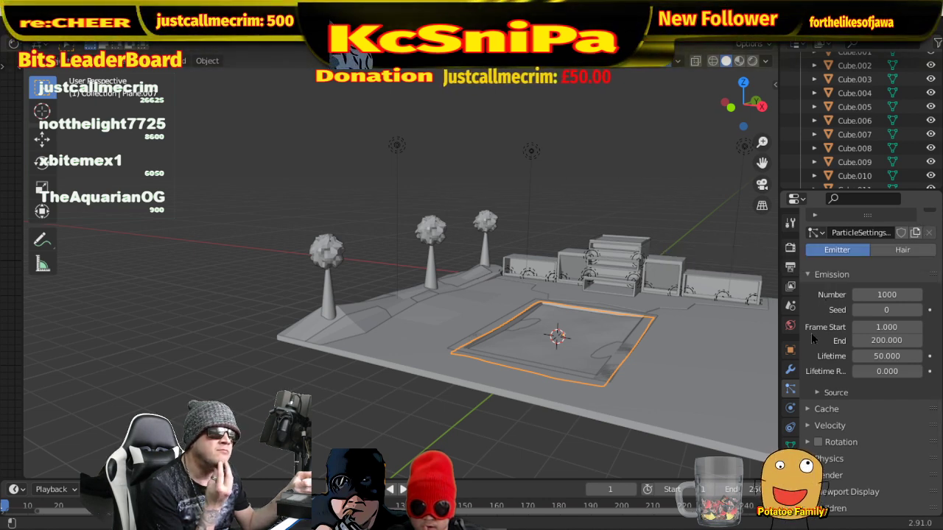
left_click(788, 369)
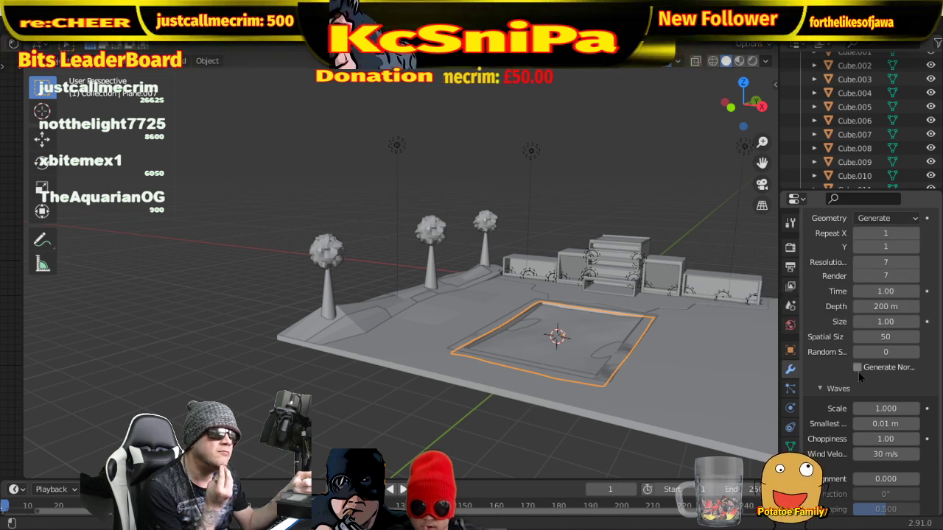
- Preview the animation, then delete the Ocean modifier from the pool plane
left_click(403, 490)
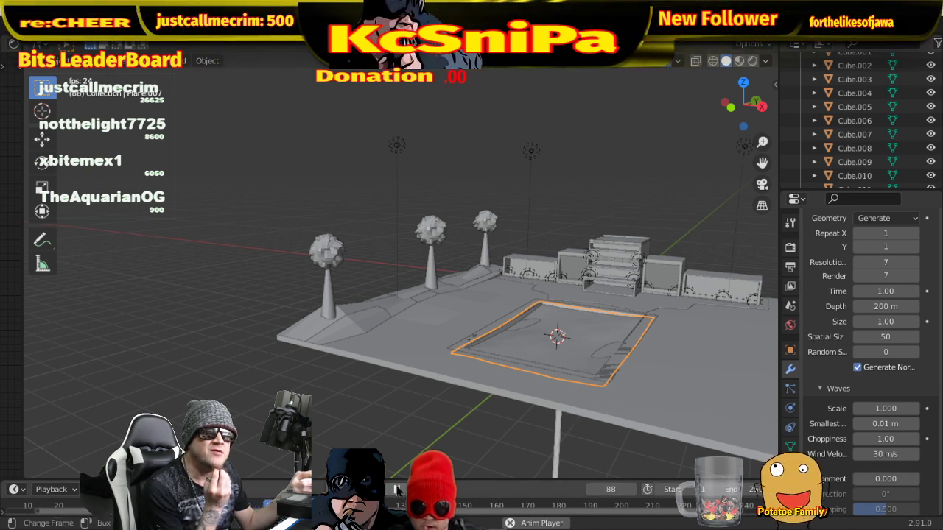
key("Escape")
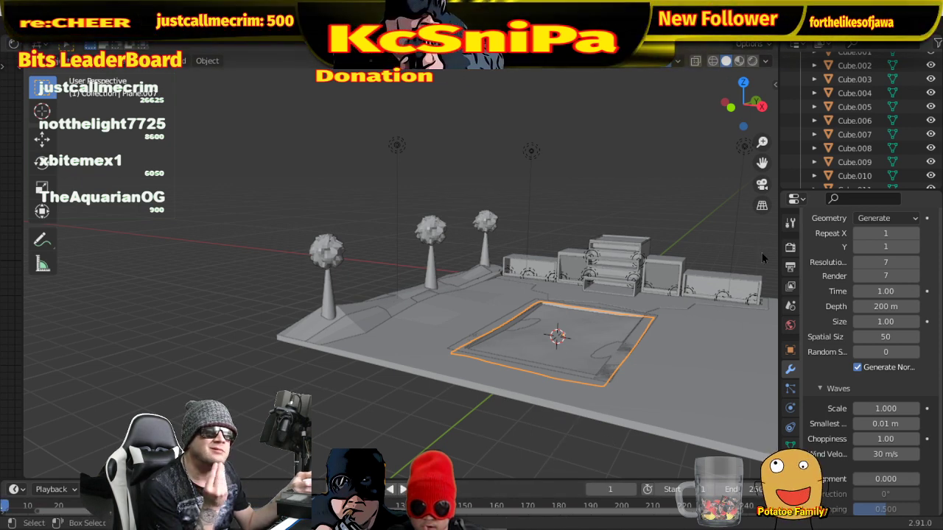
scroll(902, 236, "up", 3)
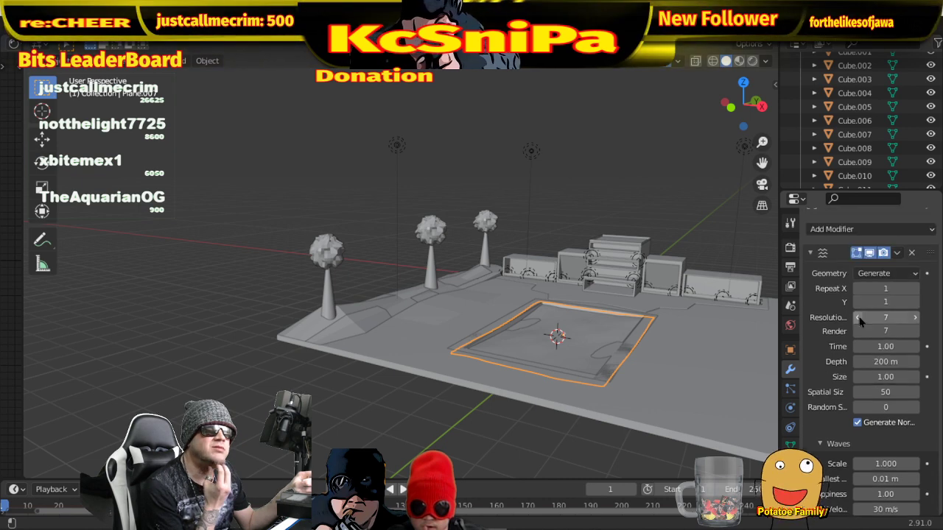
left_click(913, 253)
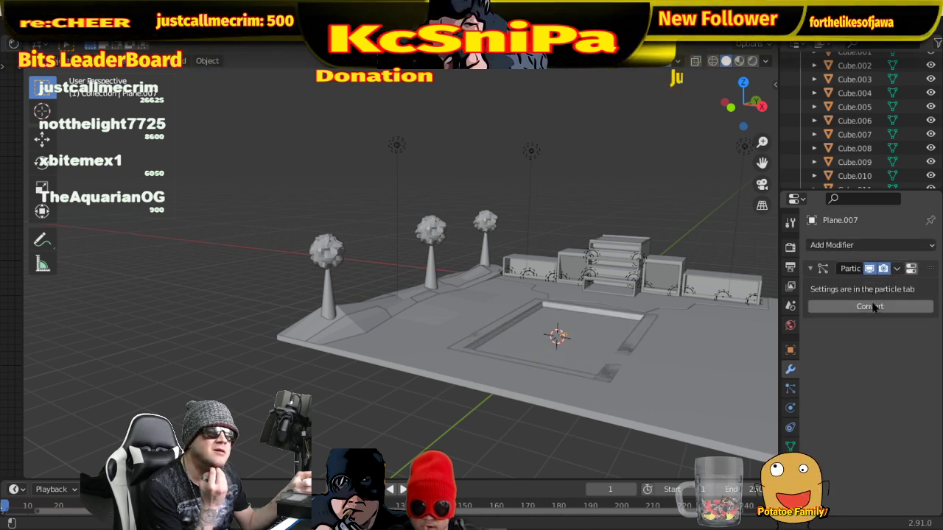
left_click(573, 361)
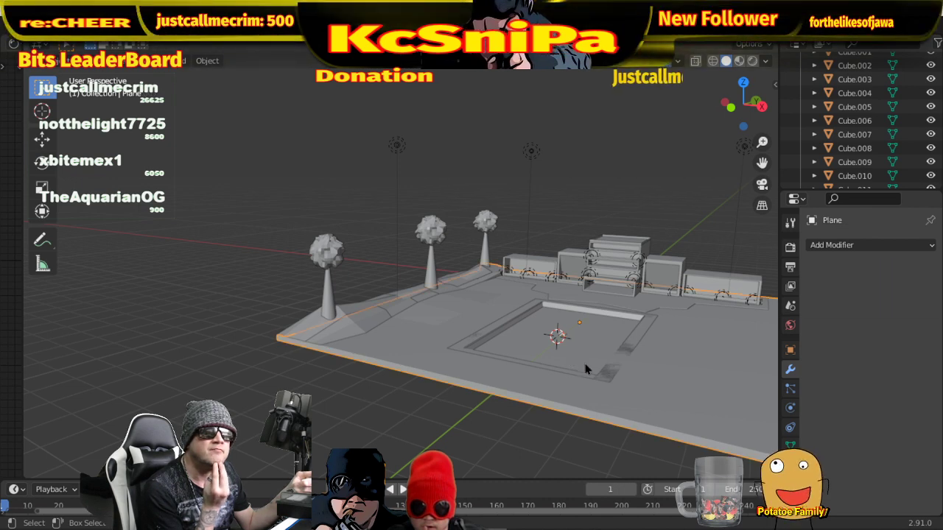
middle_click_drag(585, 368, 600, 228)
scroll(606, 223, "up", 2)
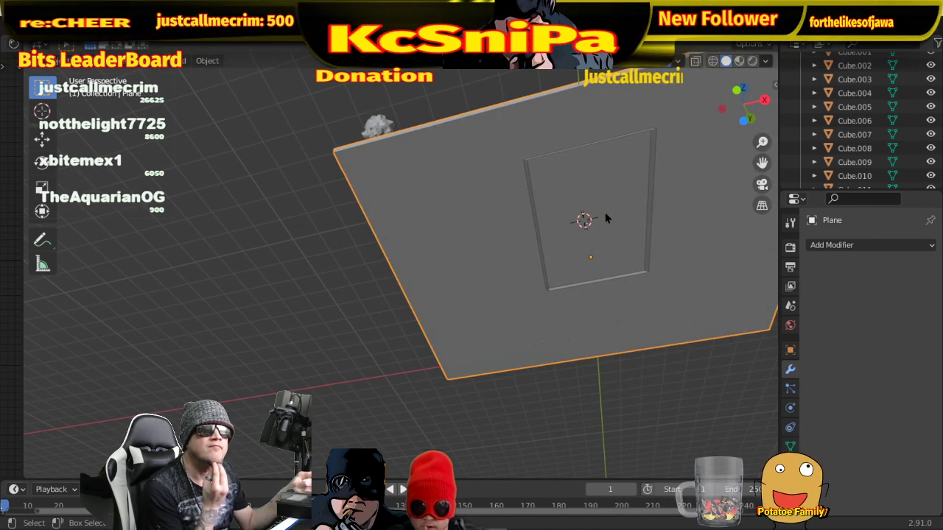
scroll(580, 195, "down", 6)
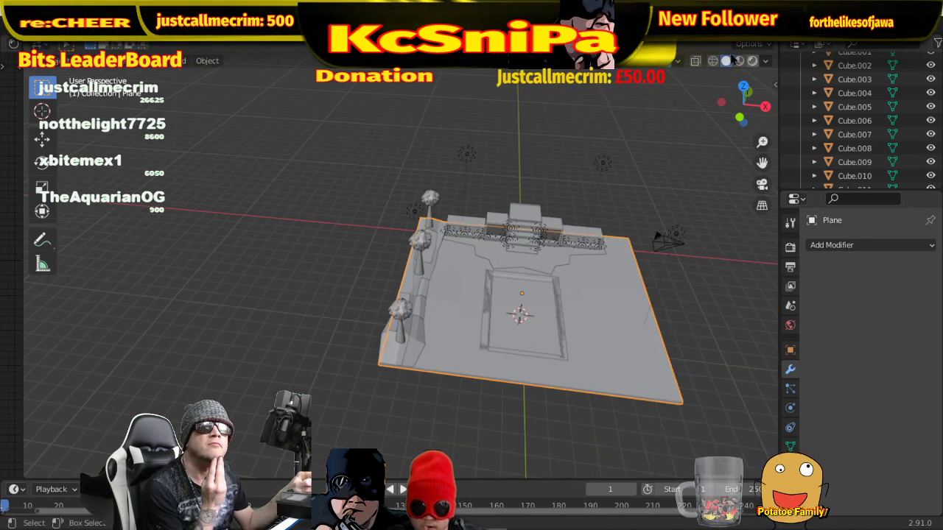
left_click(752, 62)
middle_click_drag(610, 248, 541, 372)
scroll(856, 151, "down", 5)
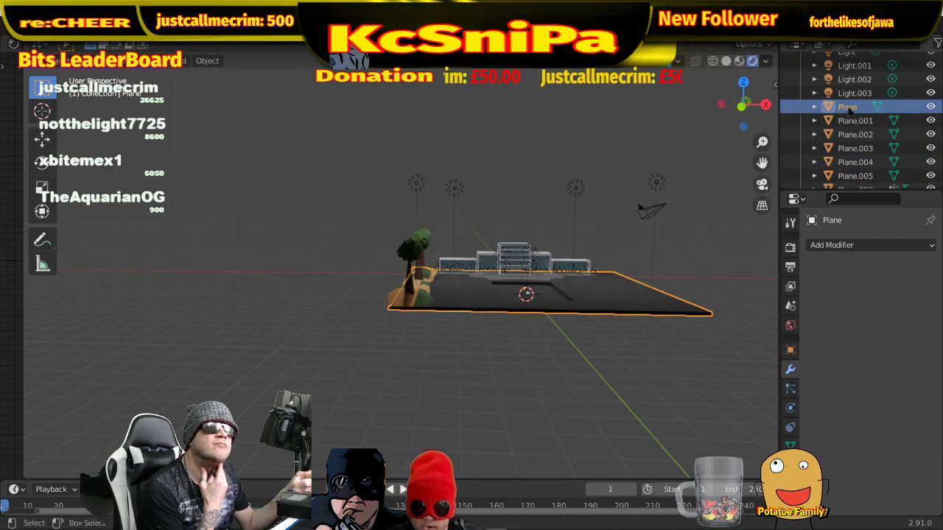
left_click(851, 121)
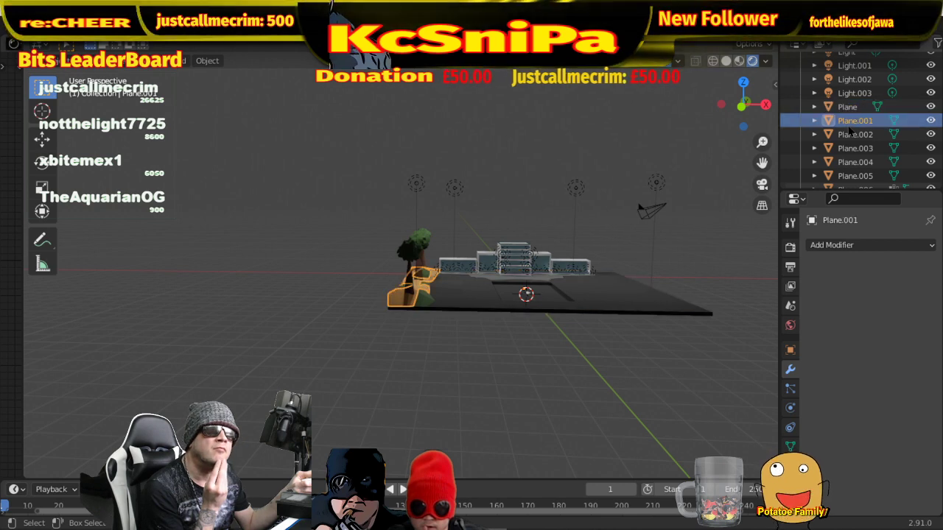
left_click(850, 138)
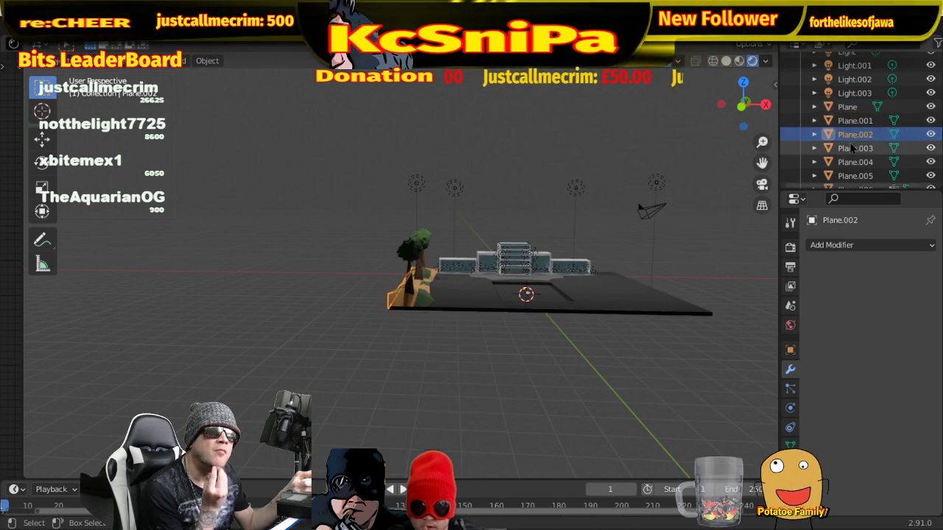
left_click(855, 150)
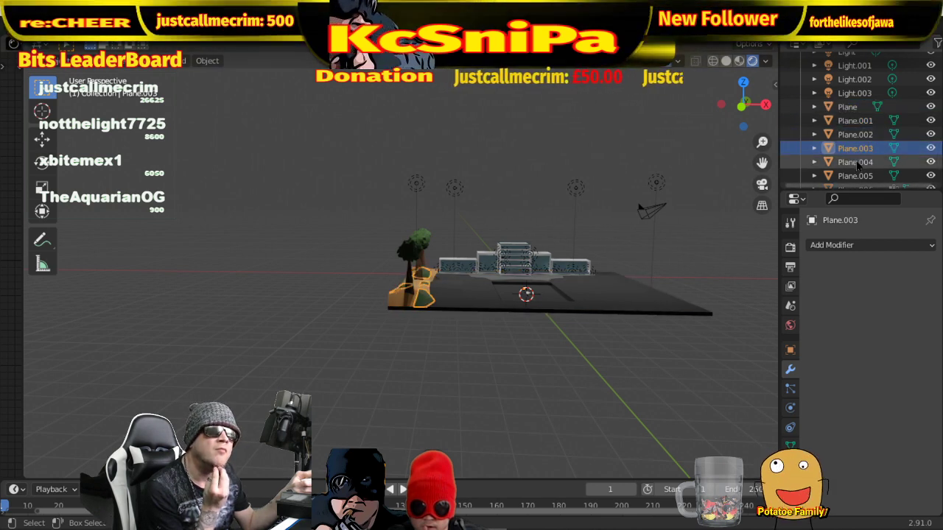
left_click(856, 163)
left_click(859, 177)
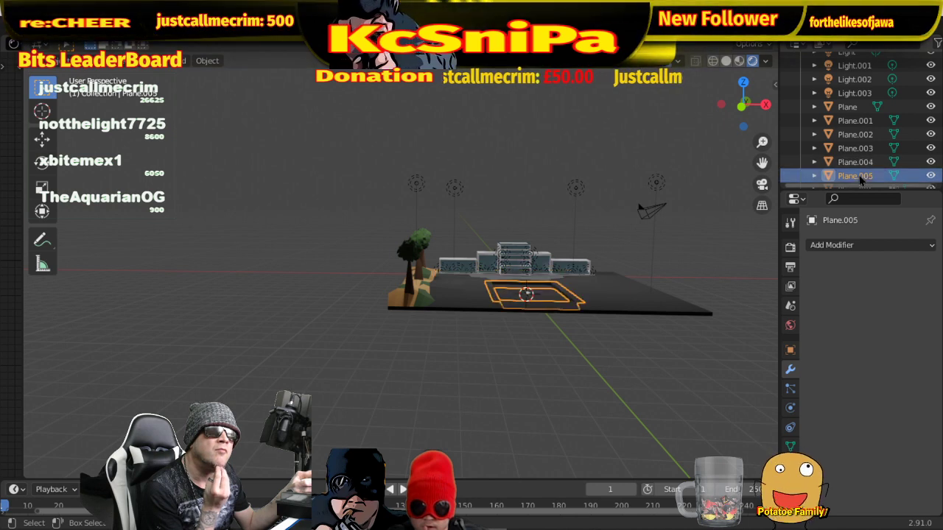
scroll(860, 173, "down", 1)
left_click(859, 163)
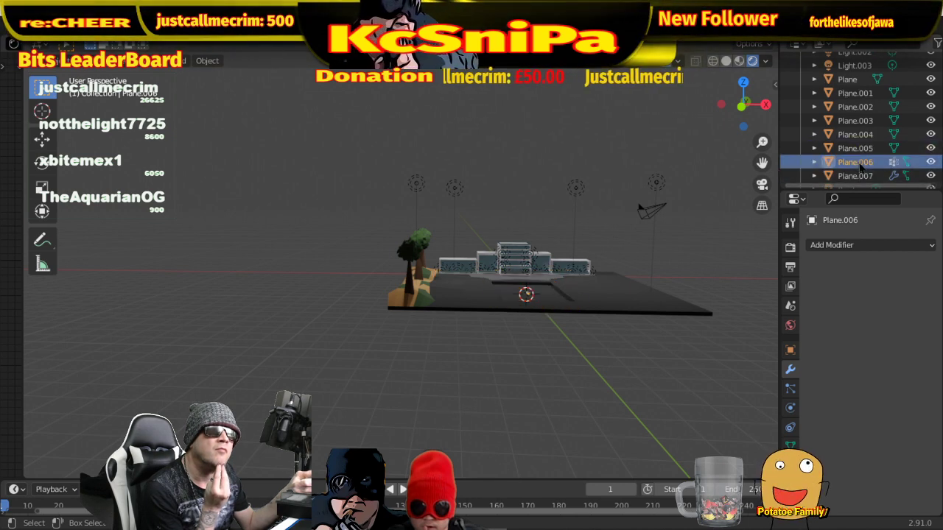
middle_click_drag(661, 303, 585, 346)
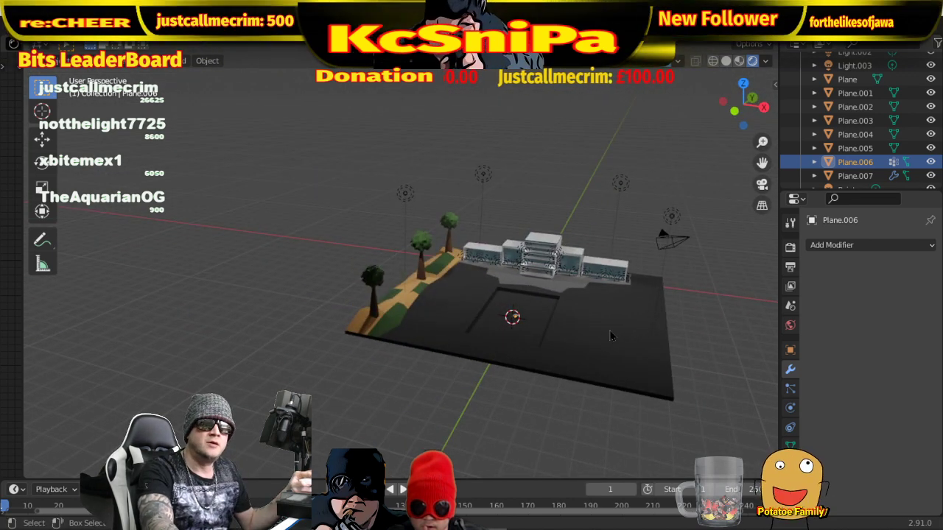
- Shift Plane.006 vertically along Z, then delete it from the Outliner
key("g")
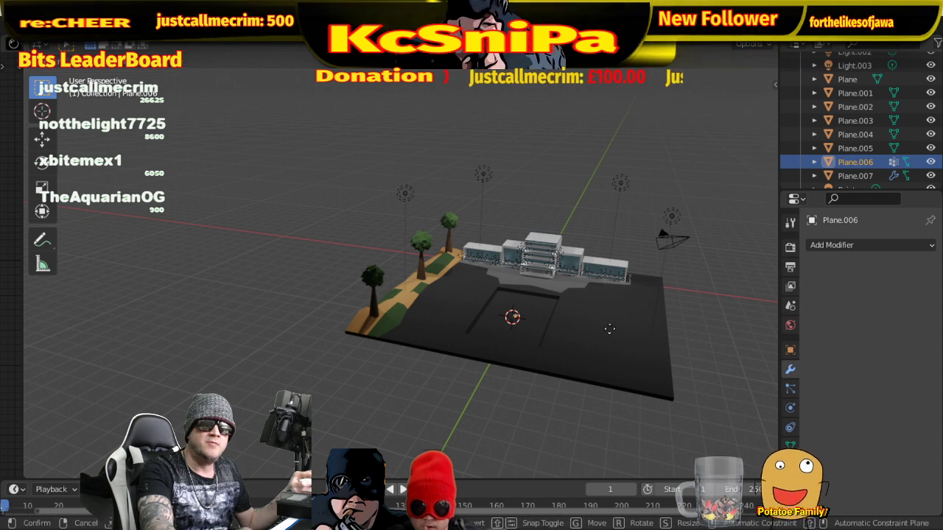
key("z")
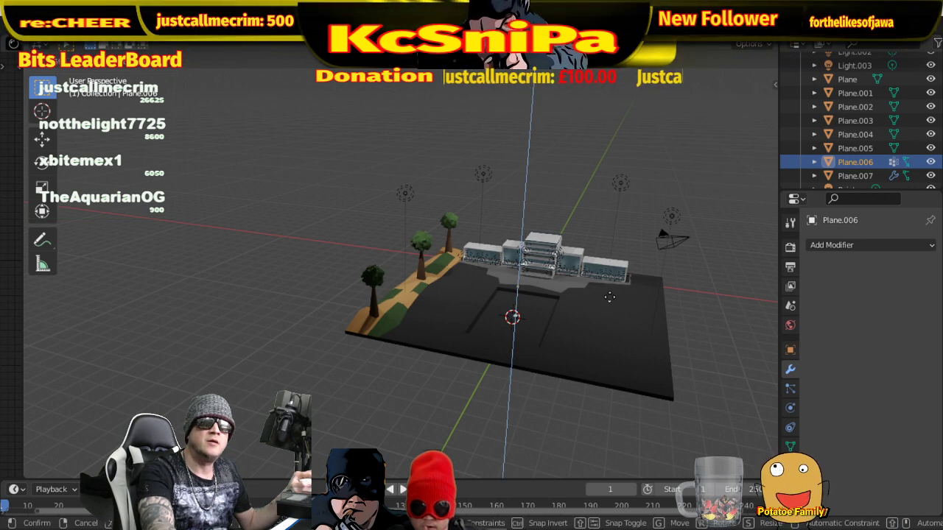
left_click(612, 215)
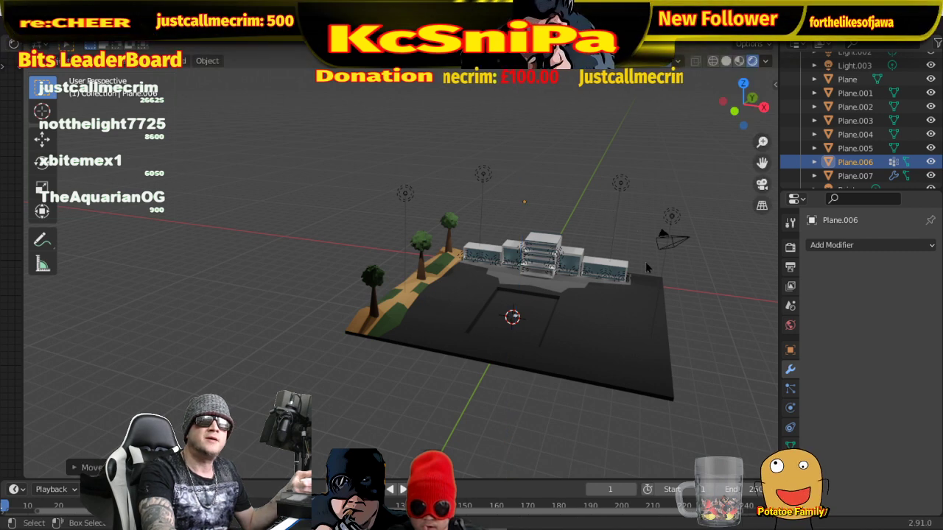
right_click(647, 287)
key("Escape")
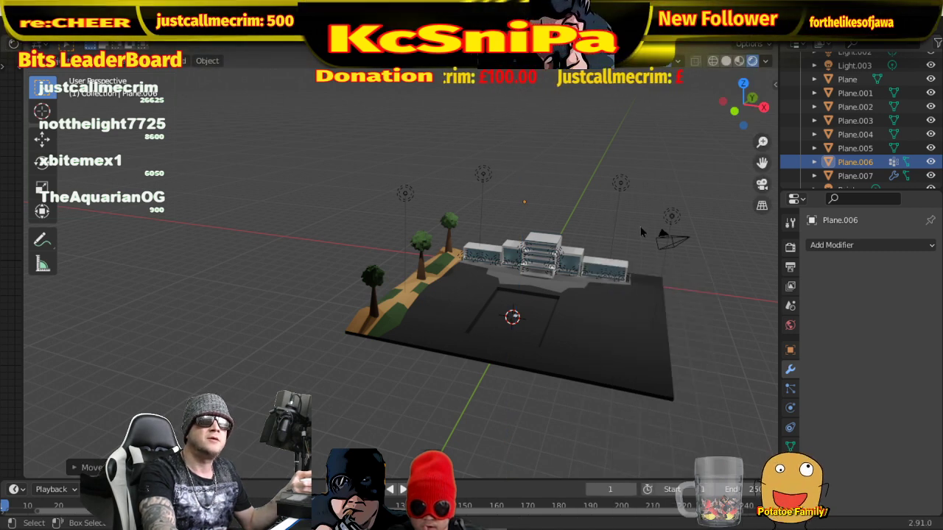
right_click(844, 165)
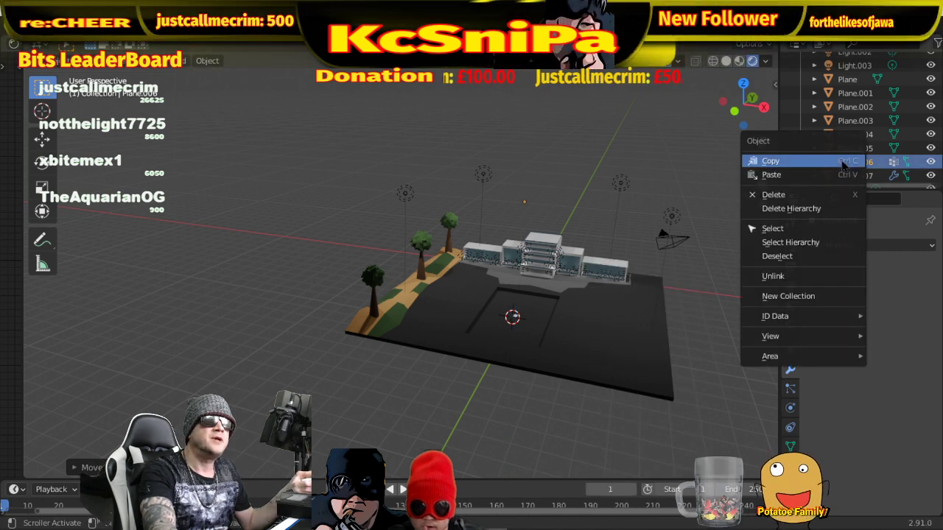
left_click(819, 201)
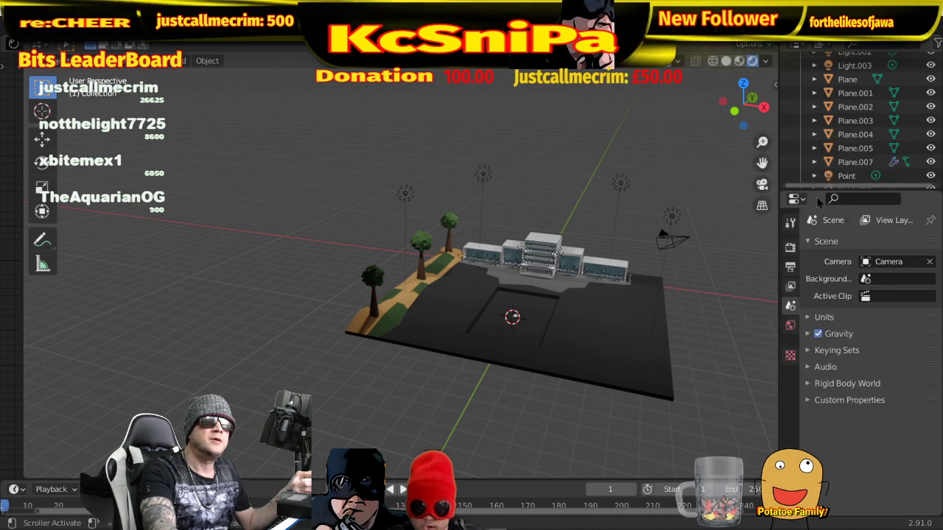
- Delete Plane.007 from the Outliner
left_click(860, 167)
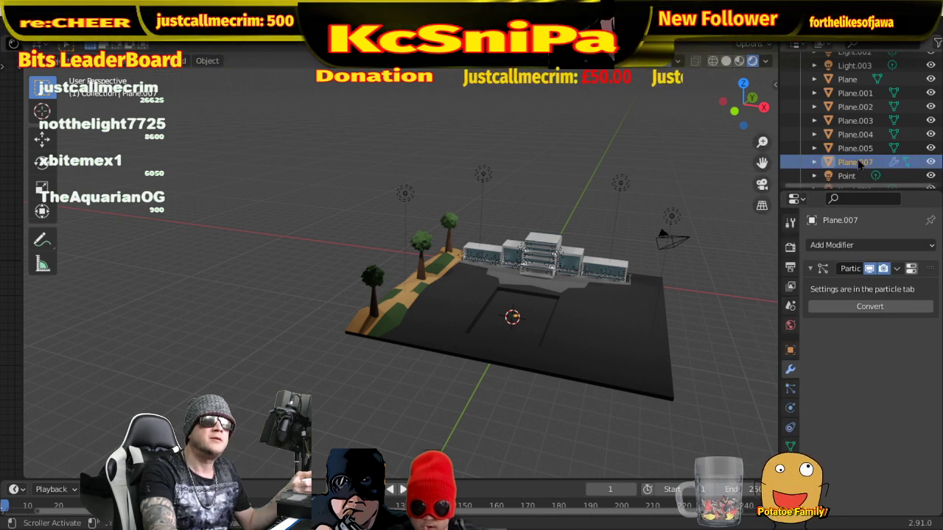
right_click(859, 165)
left_click(856, 162)
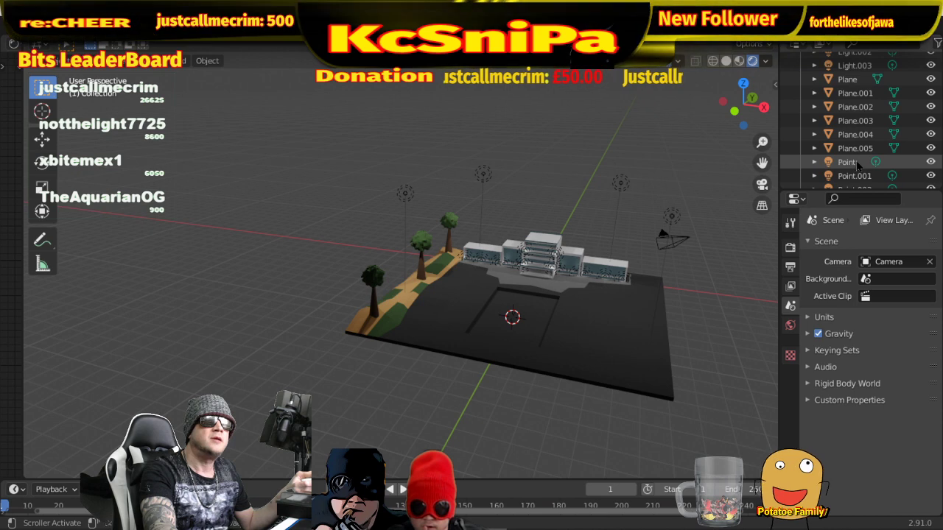
- Check the Point light and ground plane, reselect the Plane.005 pool border, and open Add
left_click(857, 164)
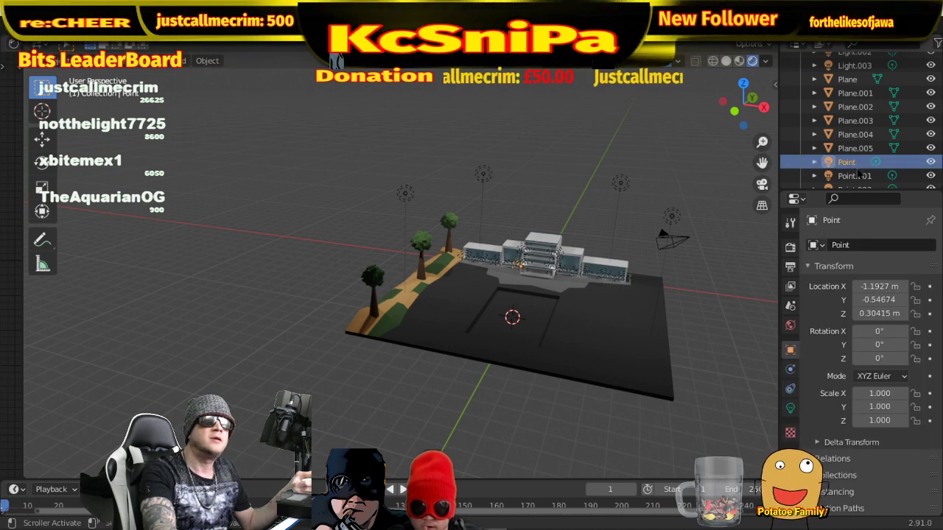
left_click(856, 148)
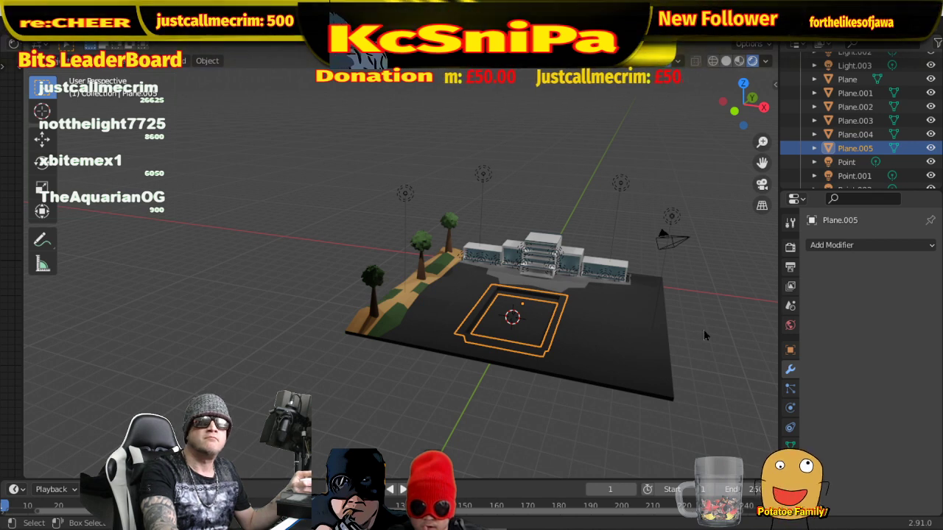
left_click(530, 336)
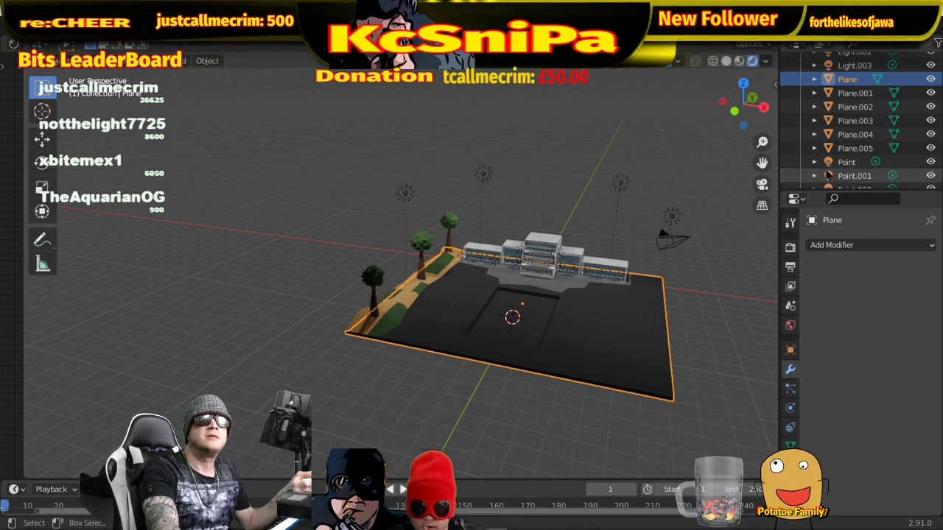
left_click(856, 148)
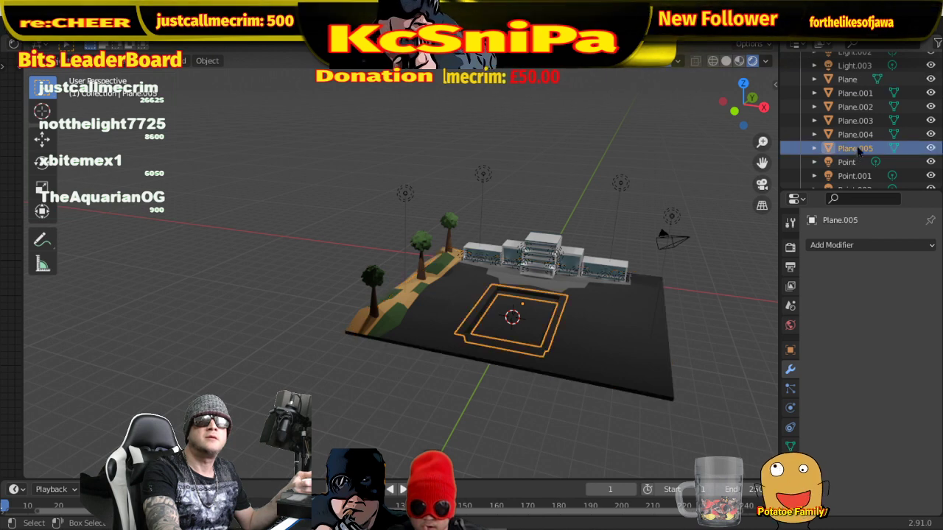
left_click(180, 62)
- Add a new mesh plane and view it from the top in Solid shading
mouse_move(199, 78)
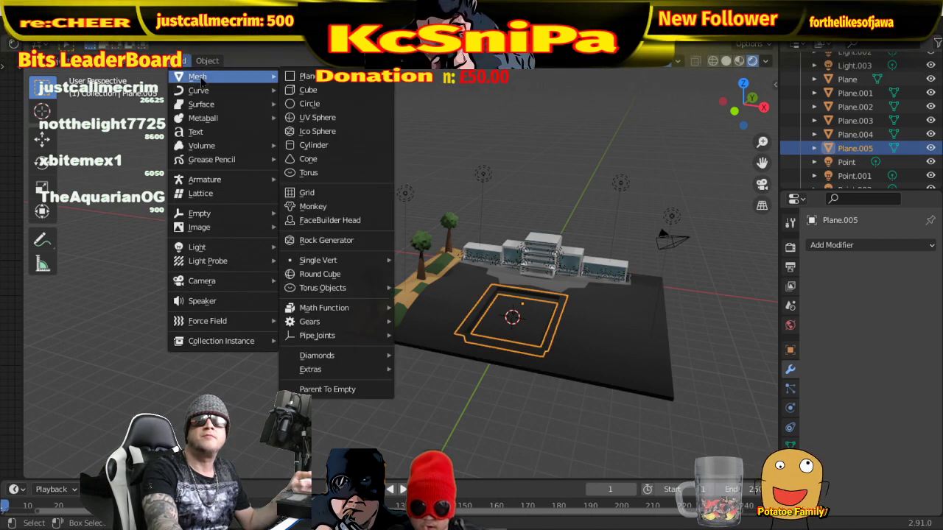
left_click(306, 77)
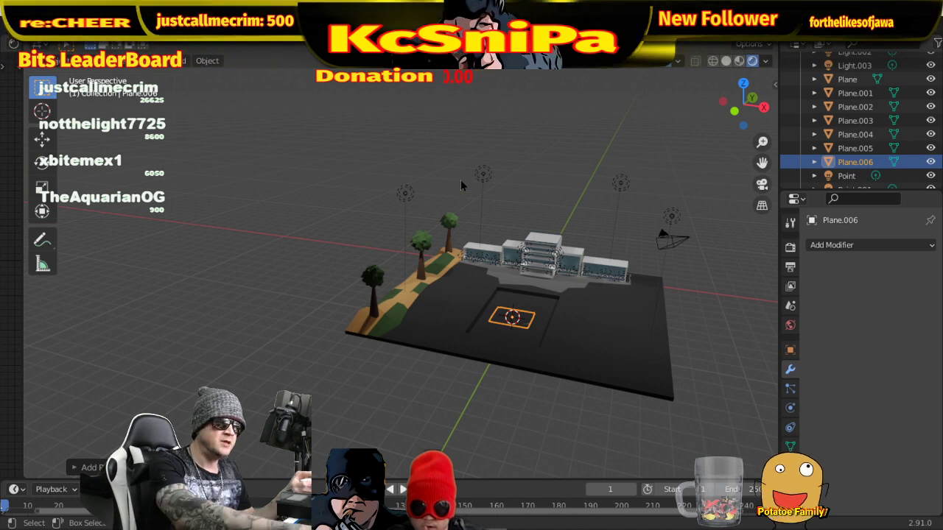
key("KP_7")
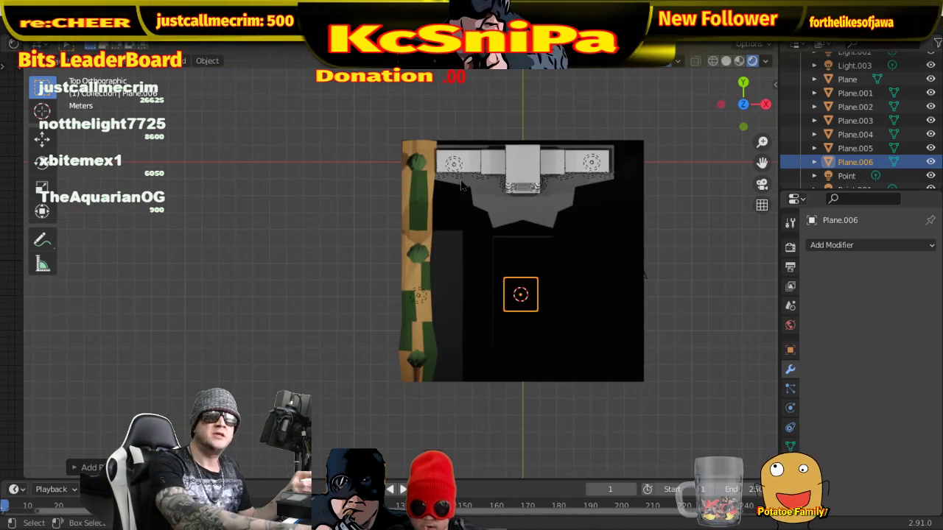
left_click(725, 61)
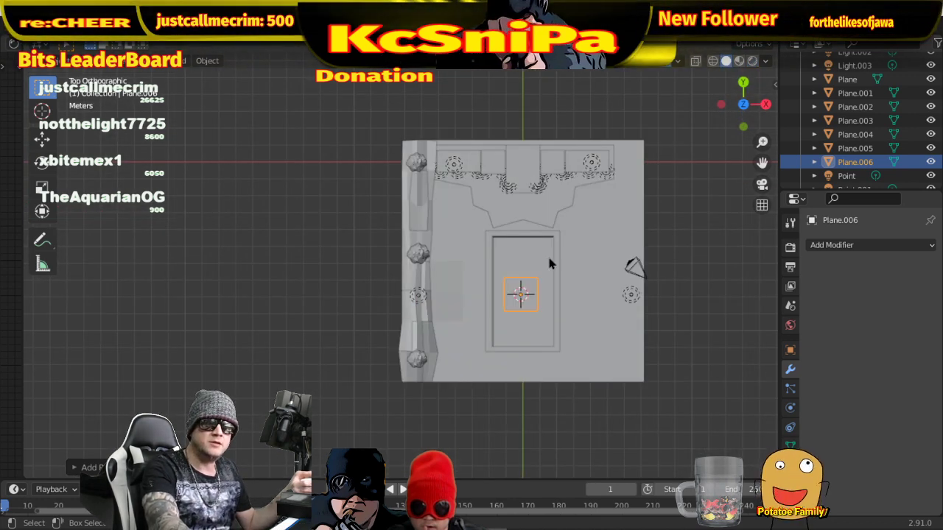
- Stretch the plane along Y and rescale it uniformly toward the gap's size
key("s")
key("y")
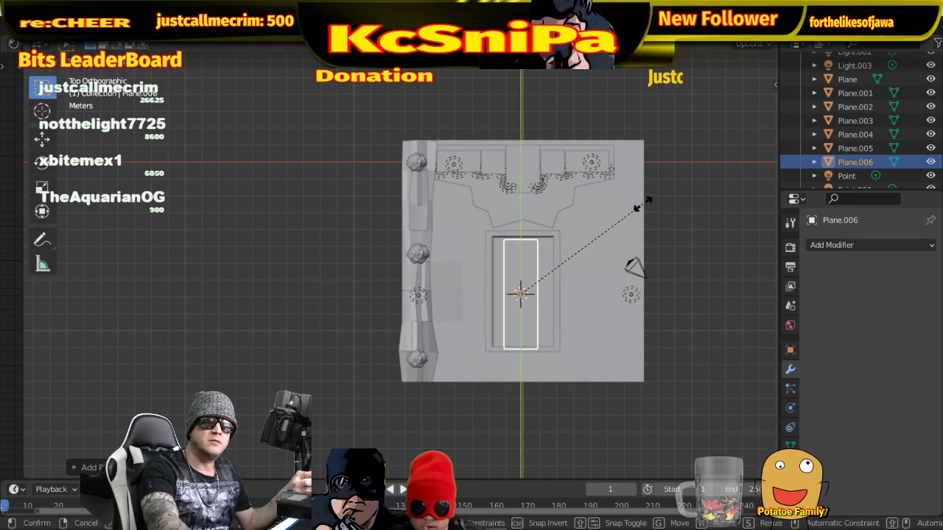
left_click(640, 201)
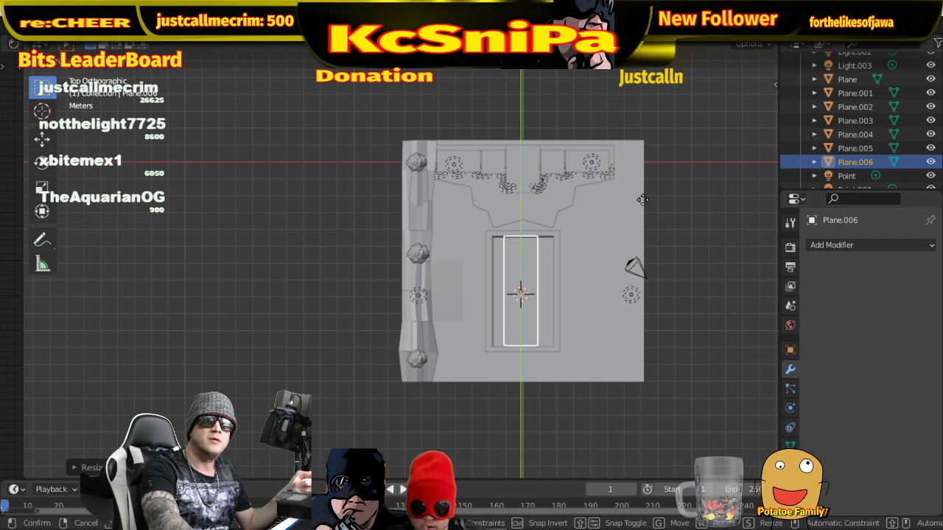
left_click(642, 200)
key("s")
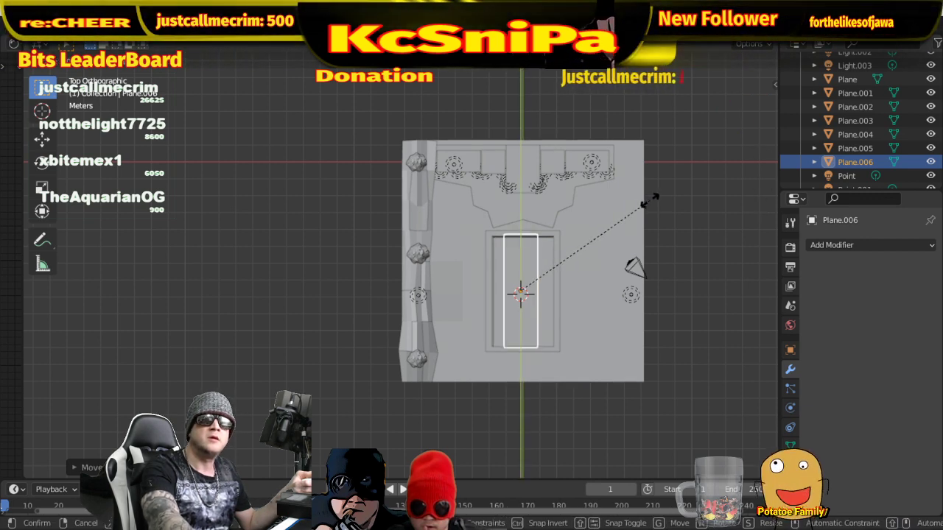
left_click(650, 201)
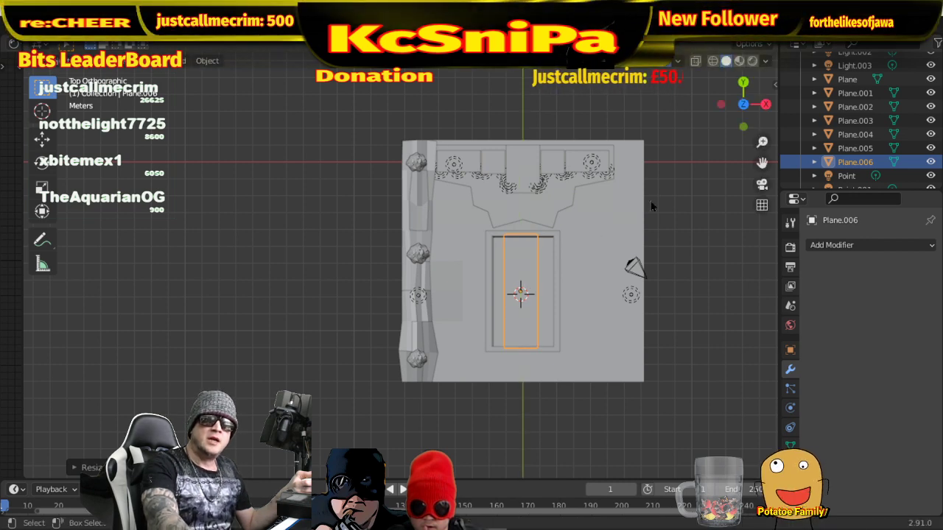
- Narrow the plane along X and slide it along X into the pool gap
key("s")
key("x")
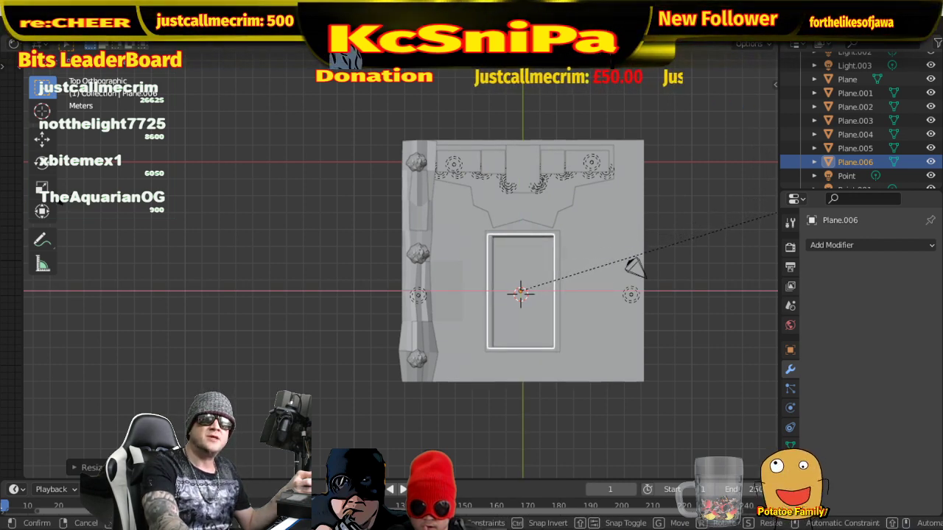
left_click(627, 262)
key("g")
key("x")
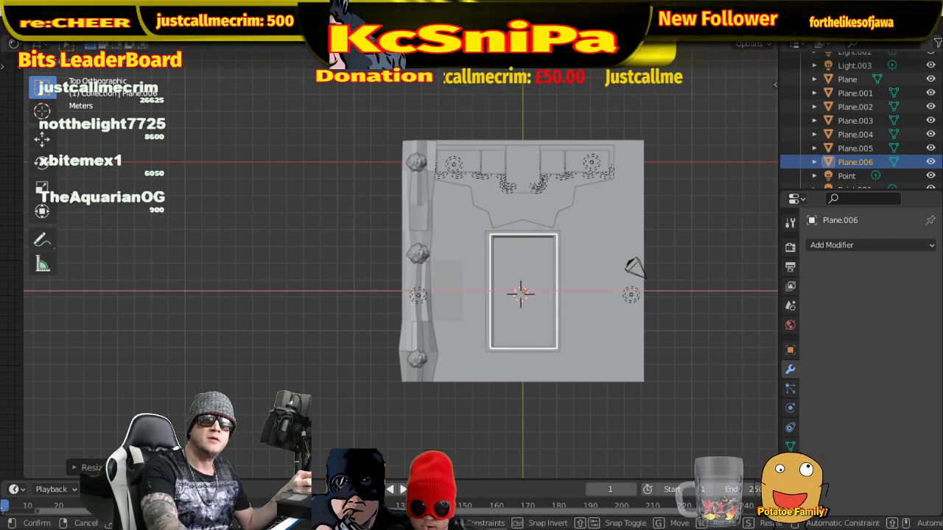
key("Return")
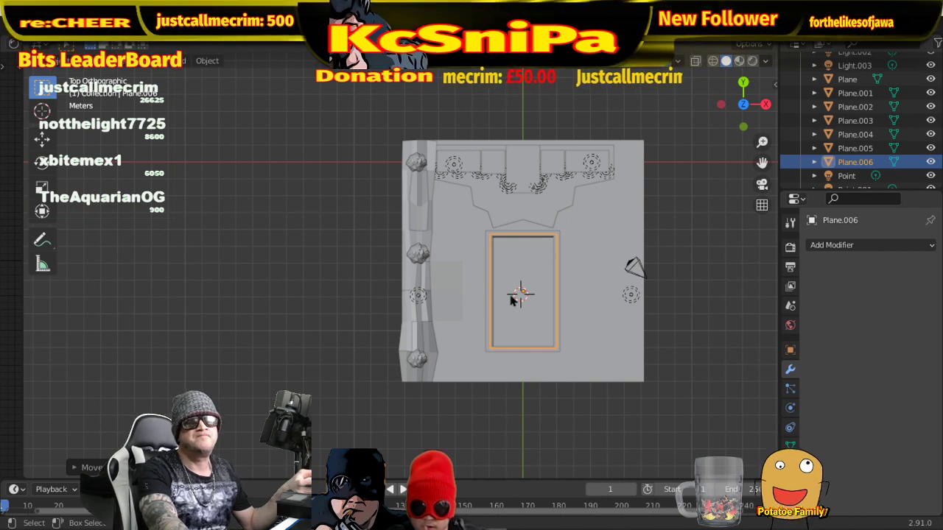
middle_click_drag(516, 301, 554, 249)
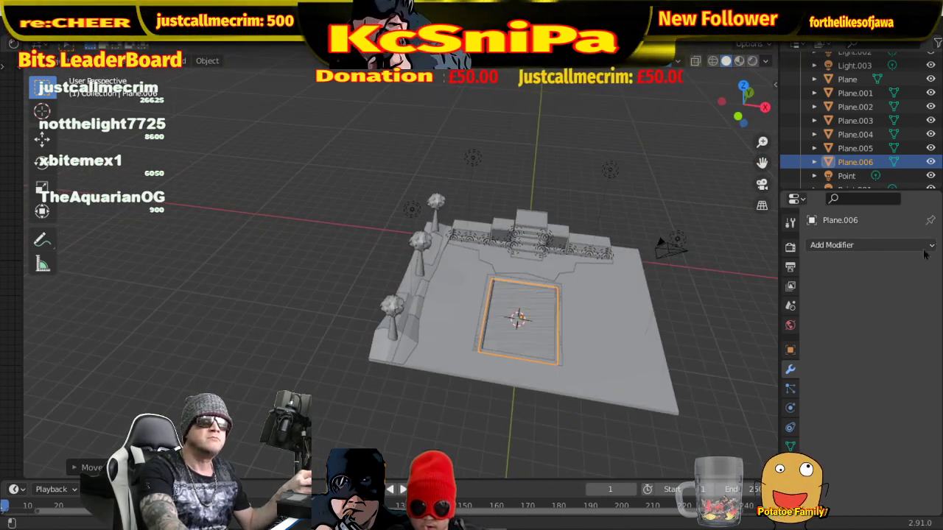
- Assign the light-blue Material.008 to Plane.006 and set its roughness to 0.645
left_click(789, 465)
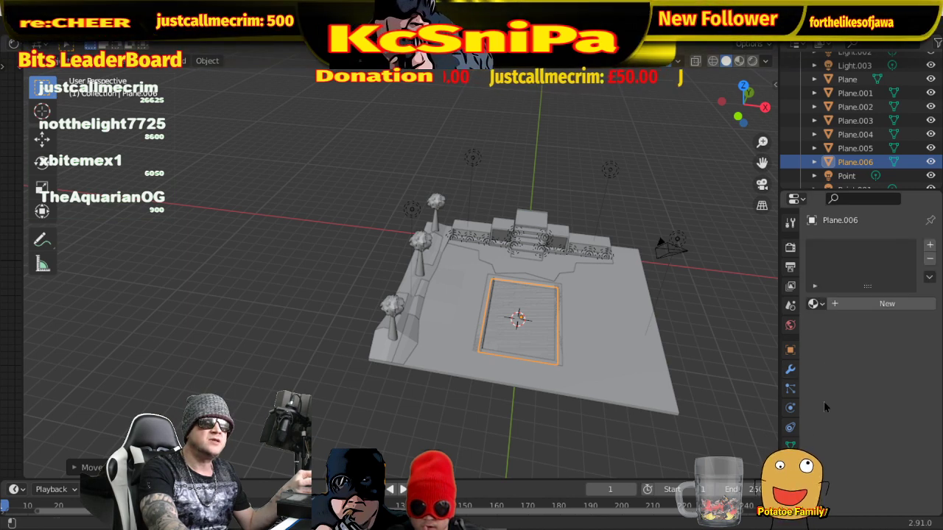
left_click(818, 304)
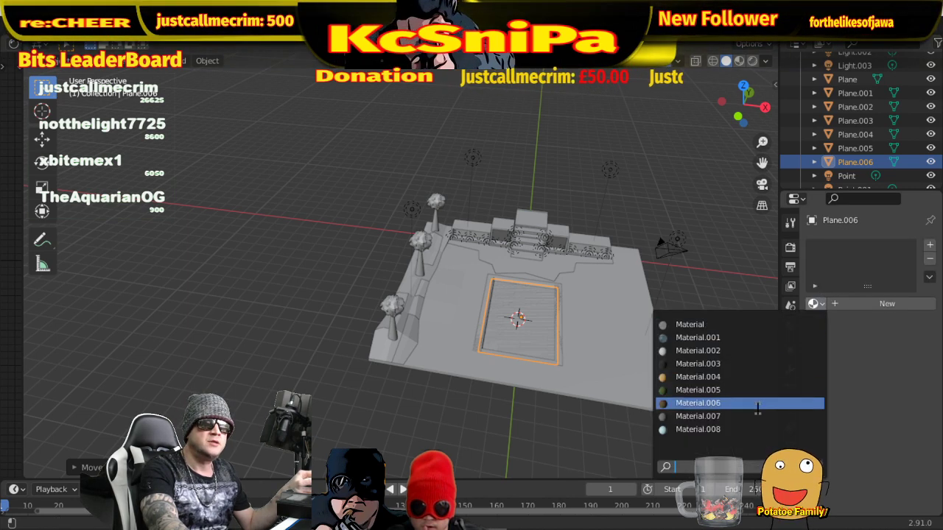
left_click(747, 428)
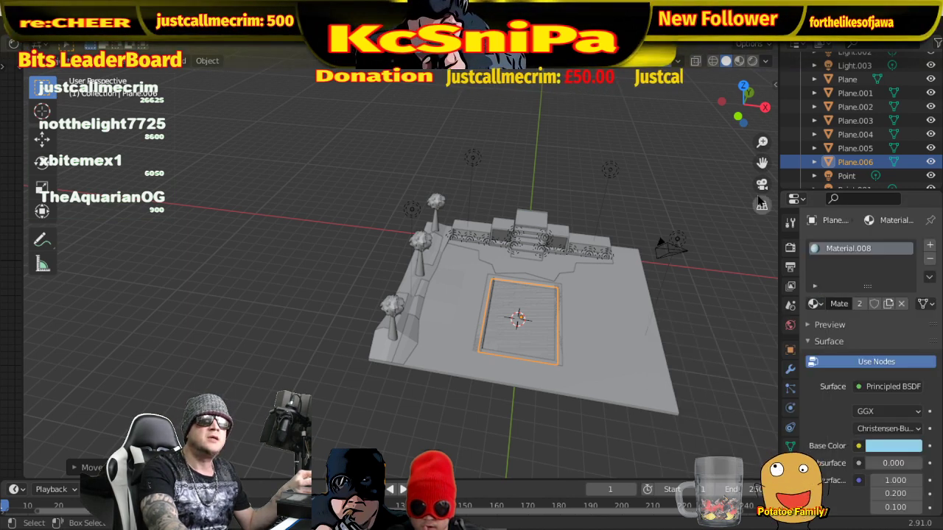
left_click(752, 60)
middle_click_drag(544, 408, 557, 347)
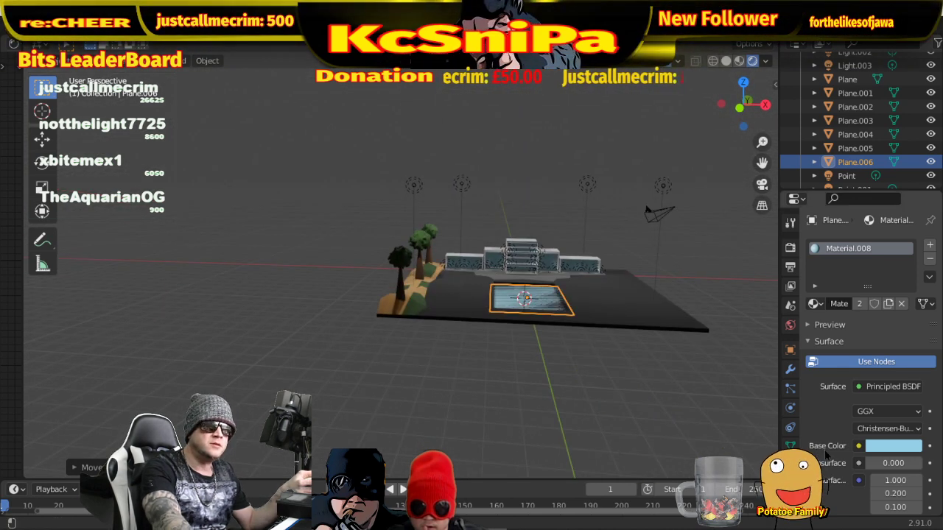
scroll(830, 462, "down", 3)
scroll(831, 464, "down", 2)
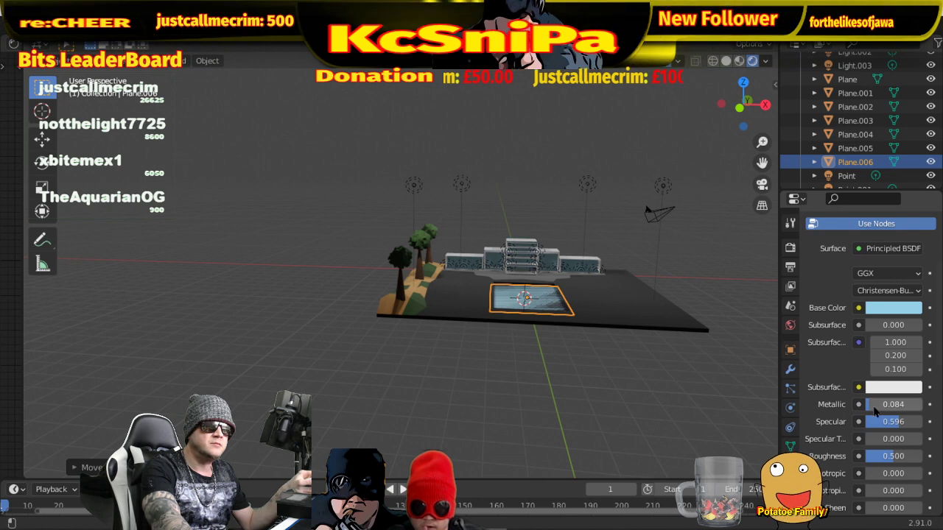
scroll(854, 442, "down", 2)
left_click_drag(880, 401, 905, 399)
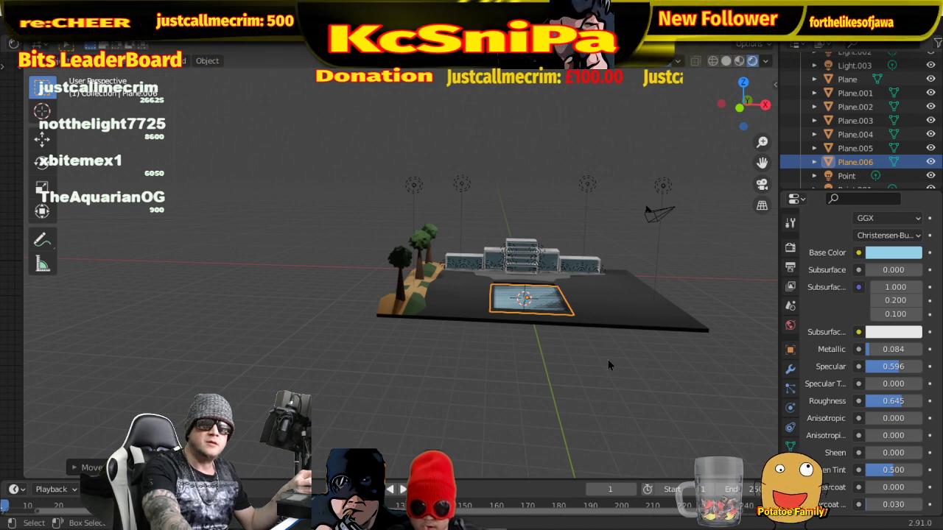
- Move Plane.006 vertically so the water sits within the pool rim, then deselect all
key("g")
key("z")
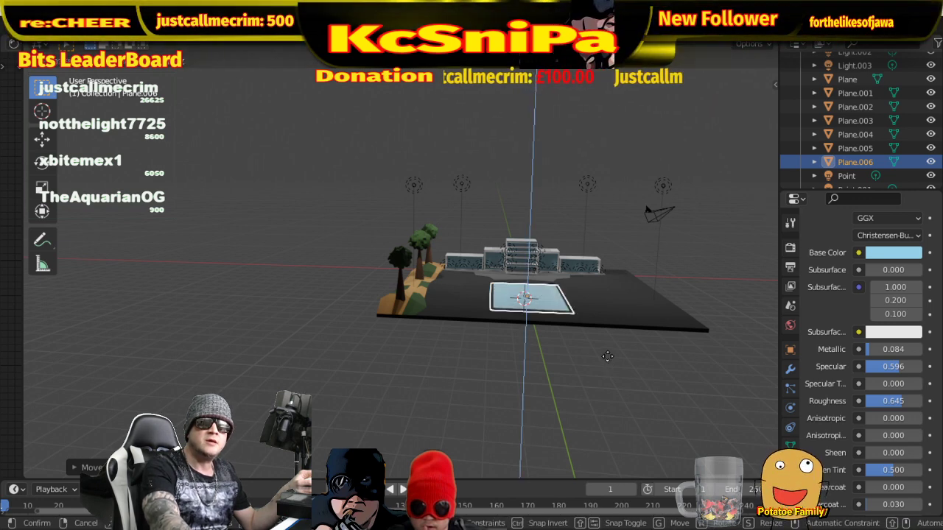
left_click(606, 356)
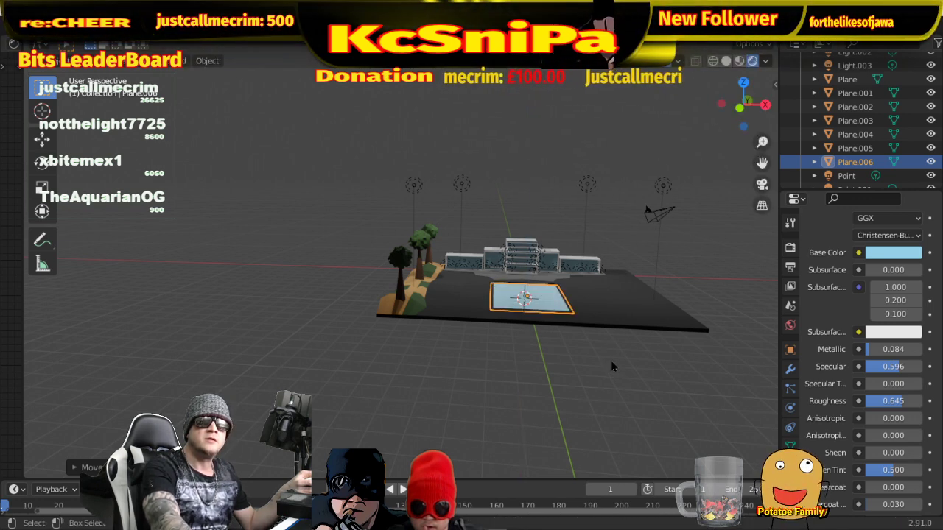
mouse_move(611, 360)
middle_mouse_down()
mouse_move(604, 398)
mouse_move(645, 398)
mouse_move(640, 328)
mouse_move(601, 314)
mouse_move(589, 325)
mouse_move(741, 335)
mouse_move(673, 336)
middle_mouse_up()
key("alt+a")
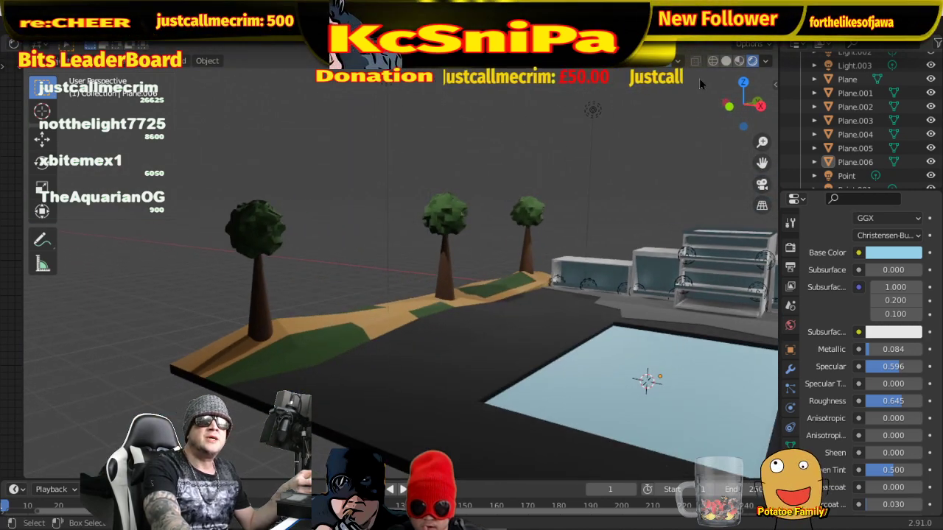
- Remove Material.003 from Plane.005 and assign the brown Material.006 in its place
left_click(726, 61)
mouse_move(626, 360)
middle_mouse_down()
mouse_move(610, 374)
mouse_move(595, 358)
mouse_move(628, 400)
mouse_move(594, 368)
middle_mouse_up()
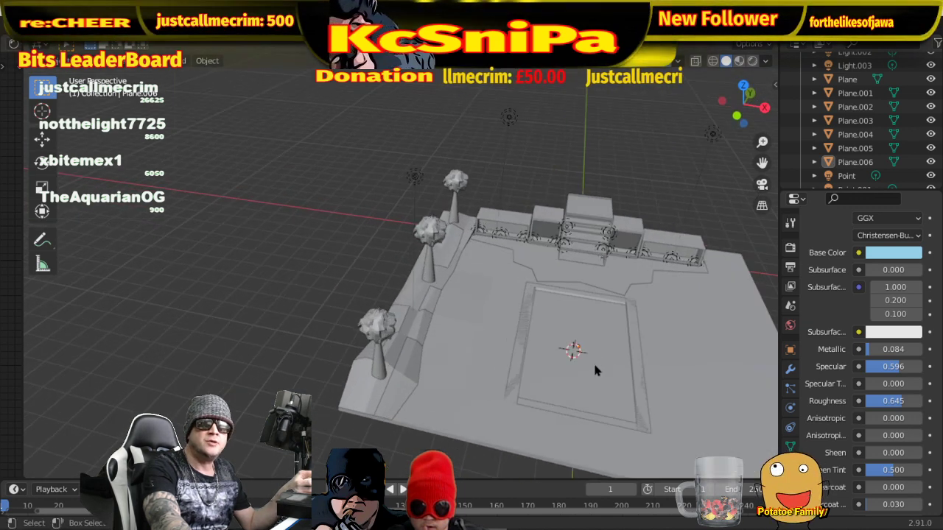
left_click(641, 427)
scroll(851, 291, "up", 5)
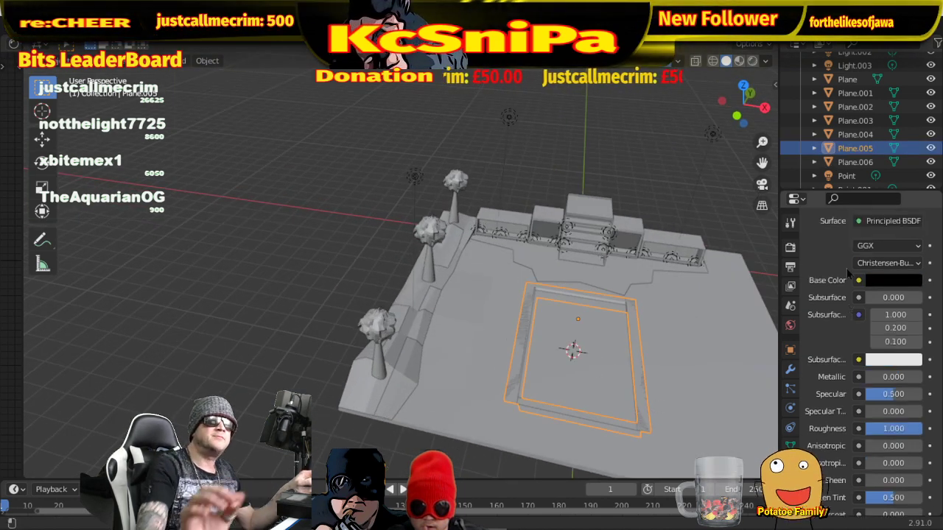
scroll(845, 253, "up", 3)
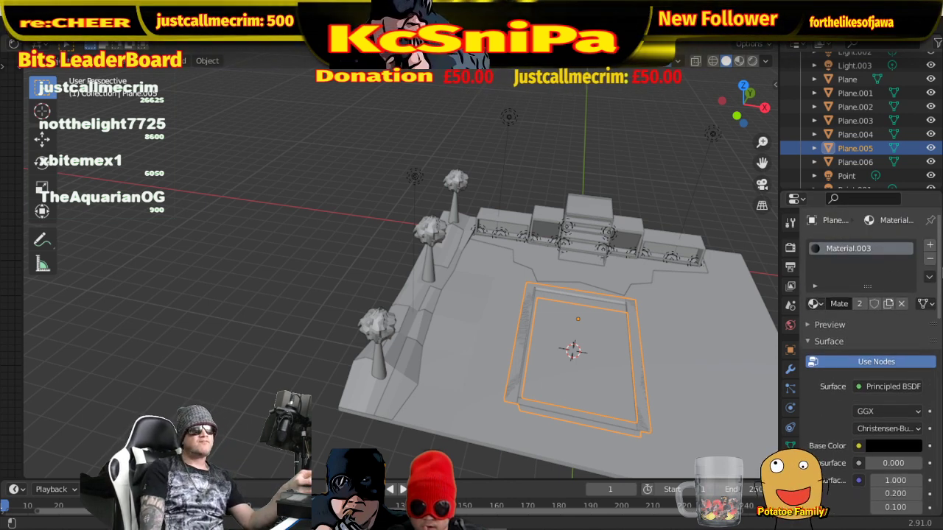
left_click(929, 262)
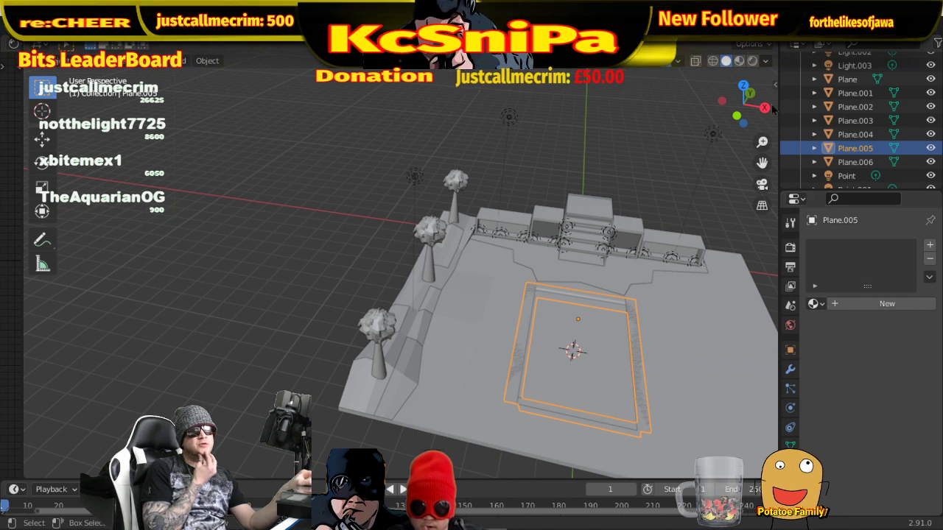
left_click(752, 61)
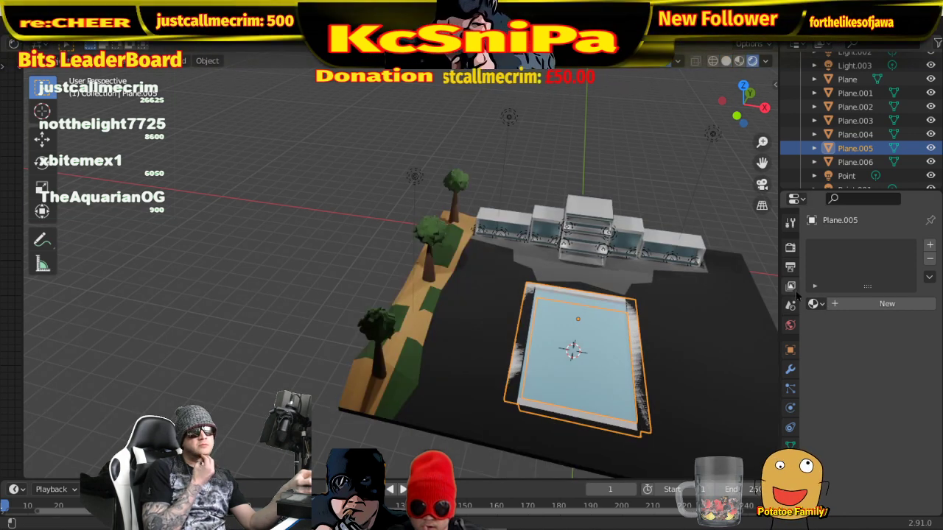
left_click(812, 303)
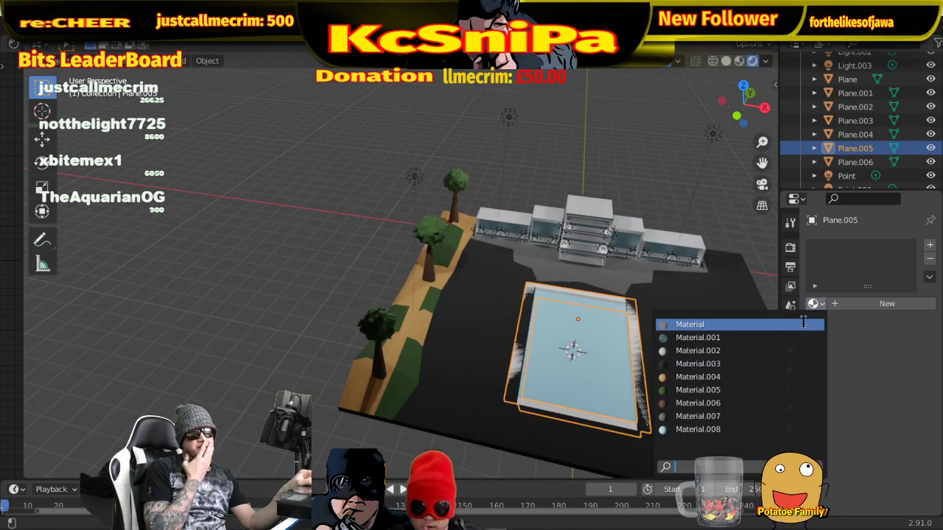
left_click(756, 402)
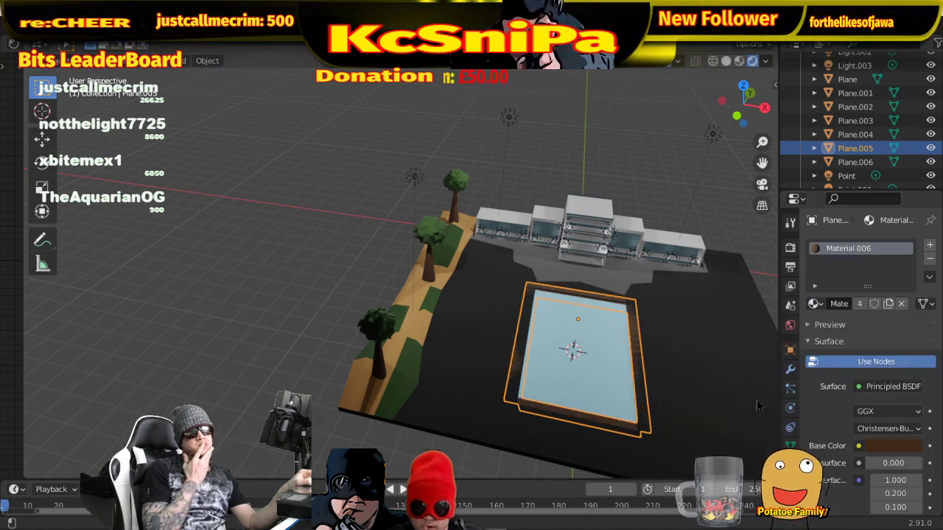
middle_click_drag(691, 372, 533, 271)
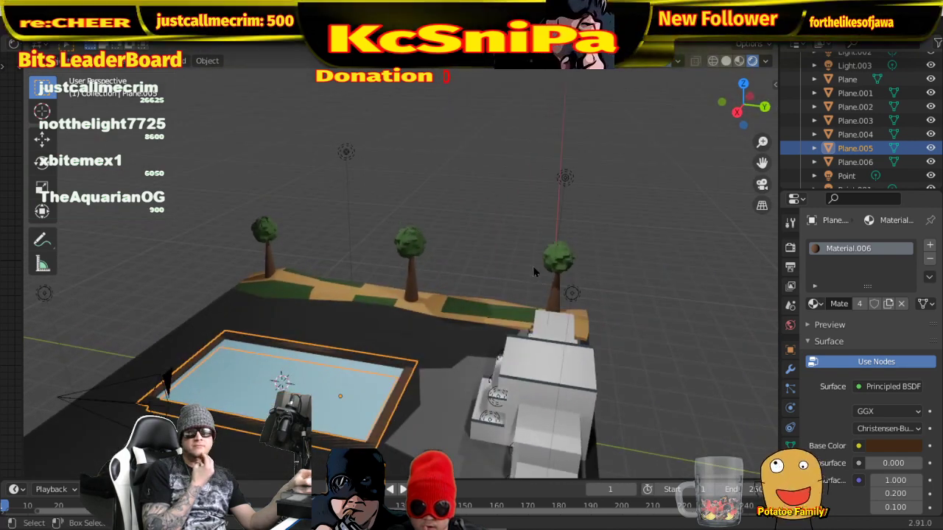
- Try wireframe and material preview, settle on solid shading, and select Plane.005
left_click(492, 207)
middle_click_drag(492, 207, 585, 305)
scroll(719, 346, "up", 5)
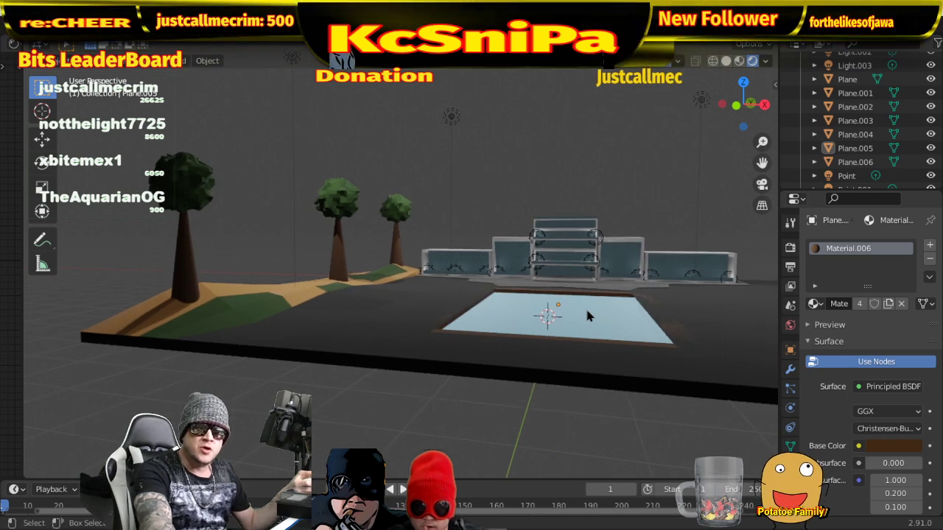
key("z")
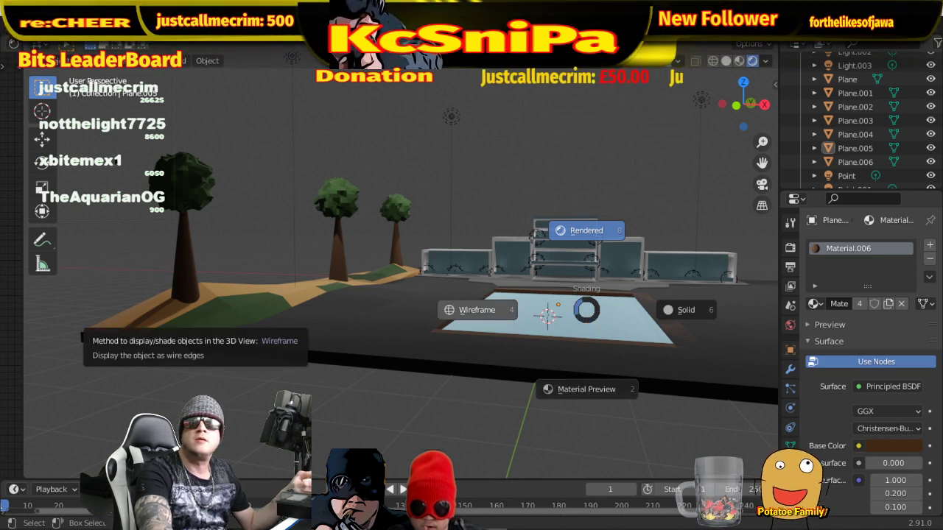
left_click(151, 151)
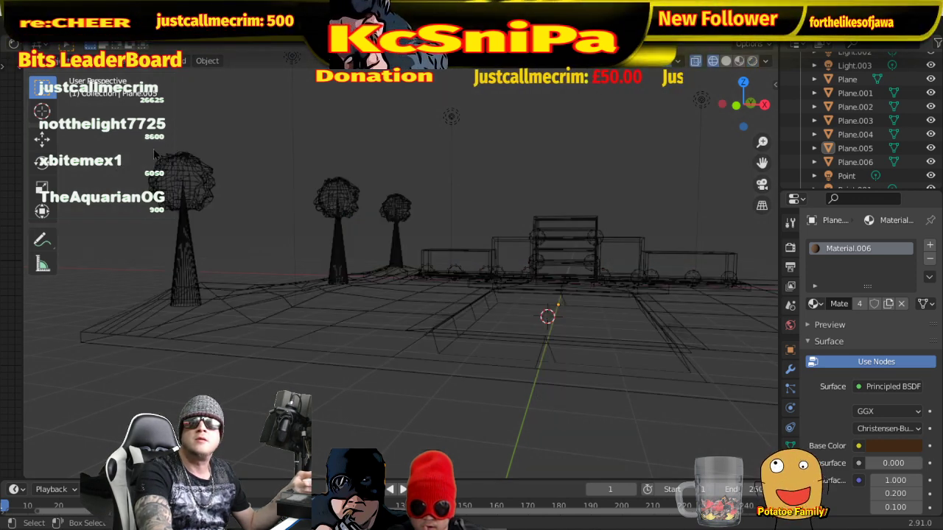
left_click(738, 61)
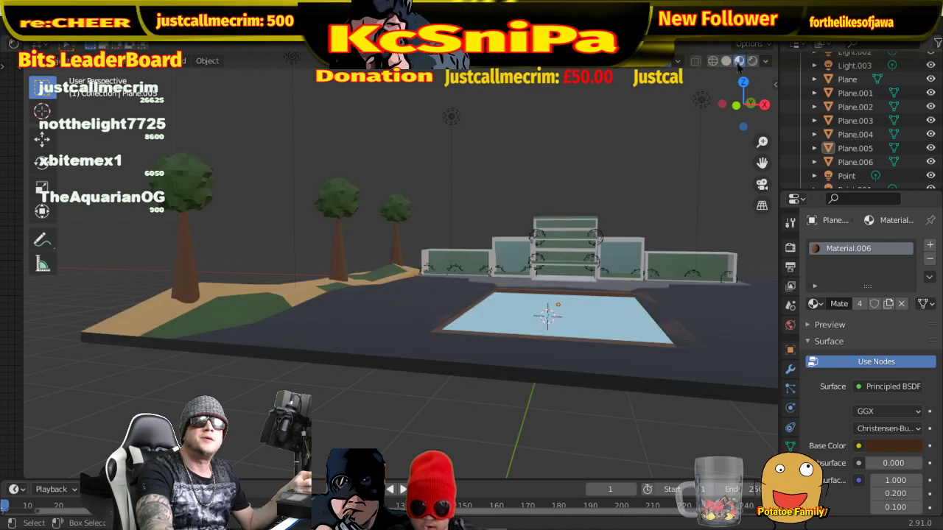
left_click(726, 61)
left_click(665, 336)
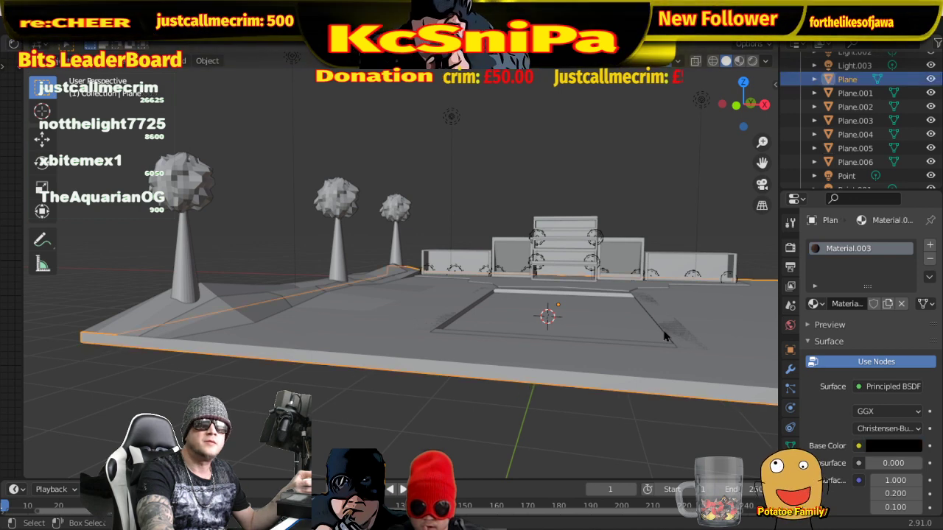
left_click(665, 336)
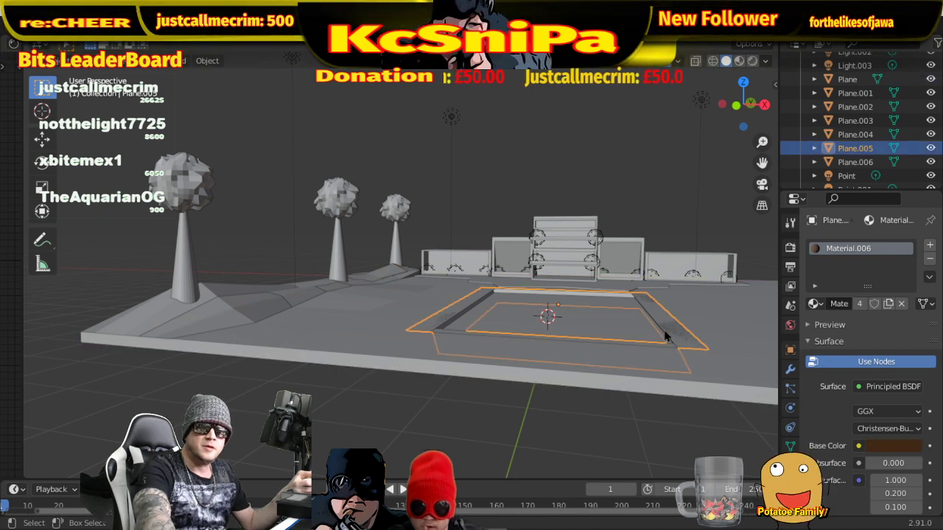
- Nudge the pool frame Plane.005 up slightly along Z and reselect it
key("g")
key("z")
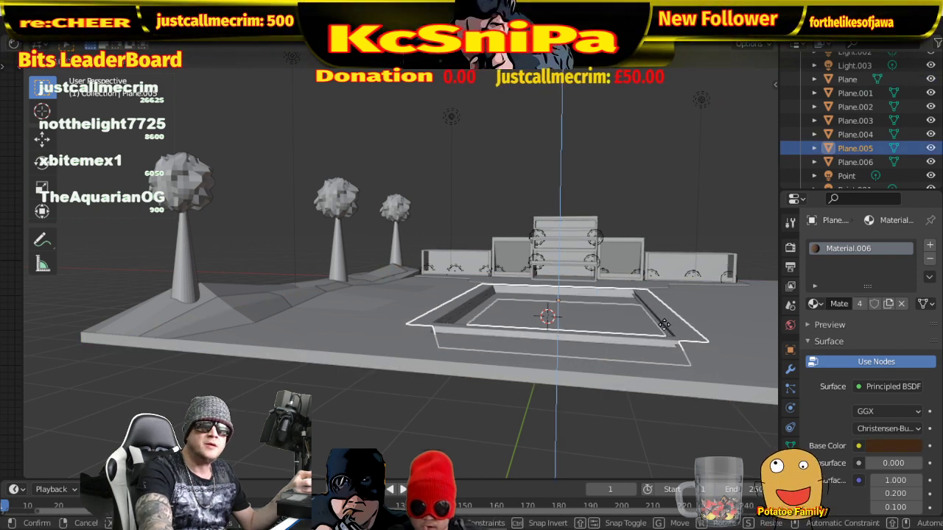
left_click(665, 331)
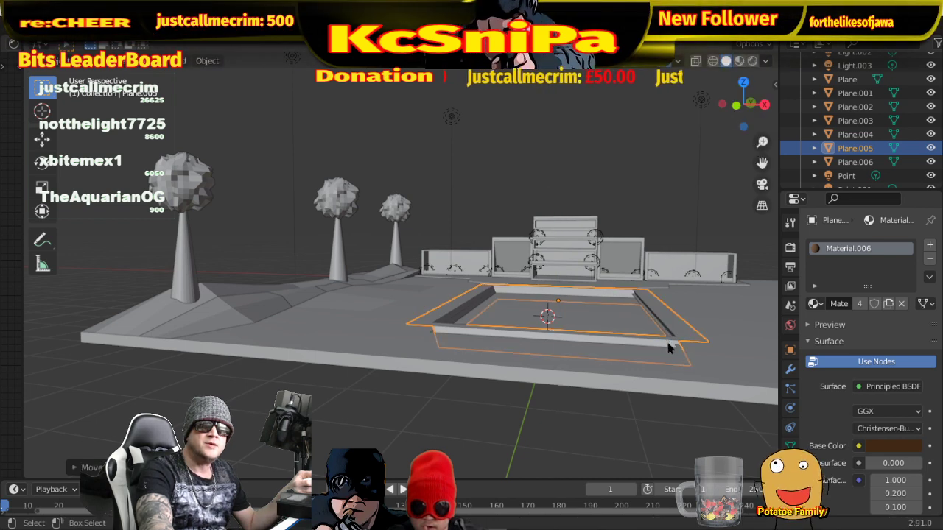
middle_click_drag(668, 341, 648, 334)
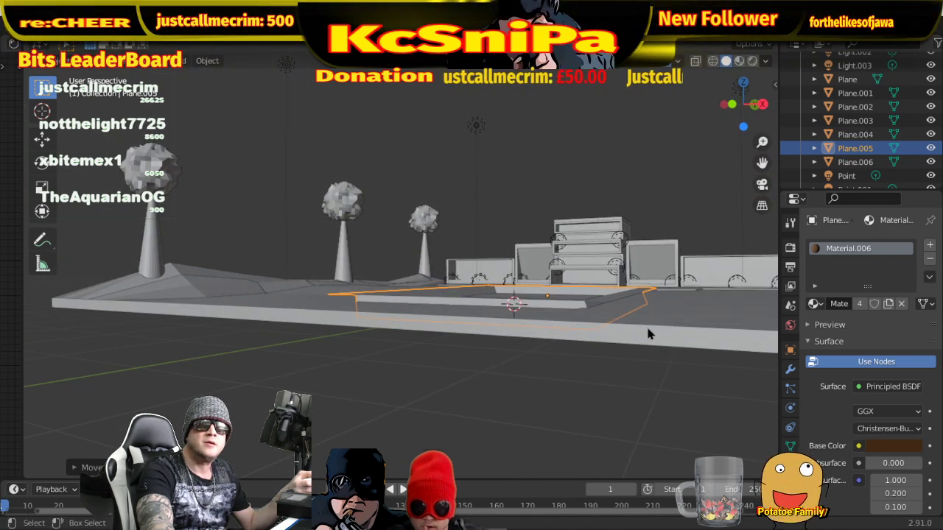
left_click(562, 375)
middle_click_drag(600, 353, 623, 326)
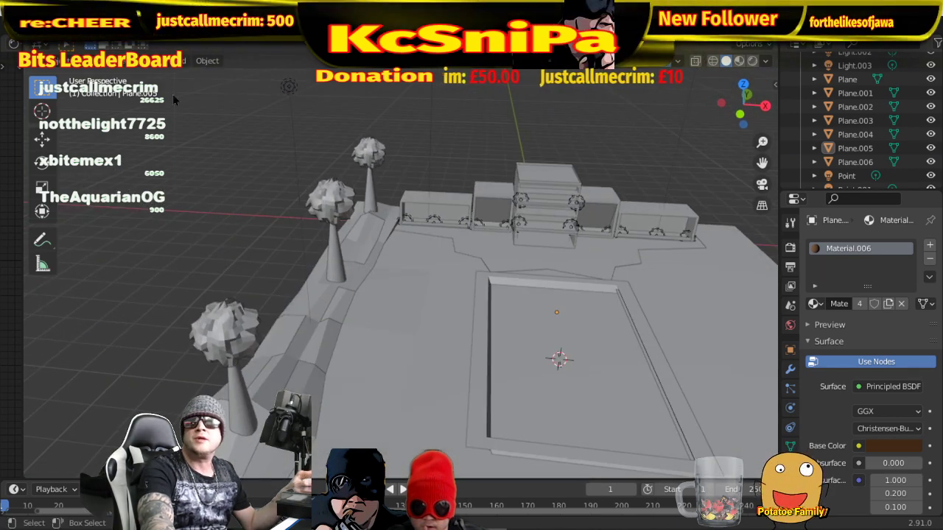
left_click(482, 407)
- In Edit Mode, select the pool frame's outer edges on all sides
left_click(66, 61)
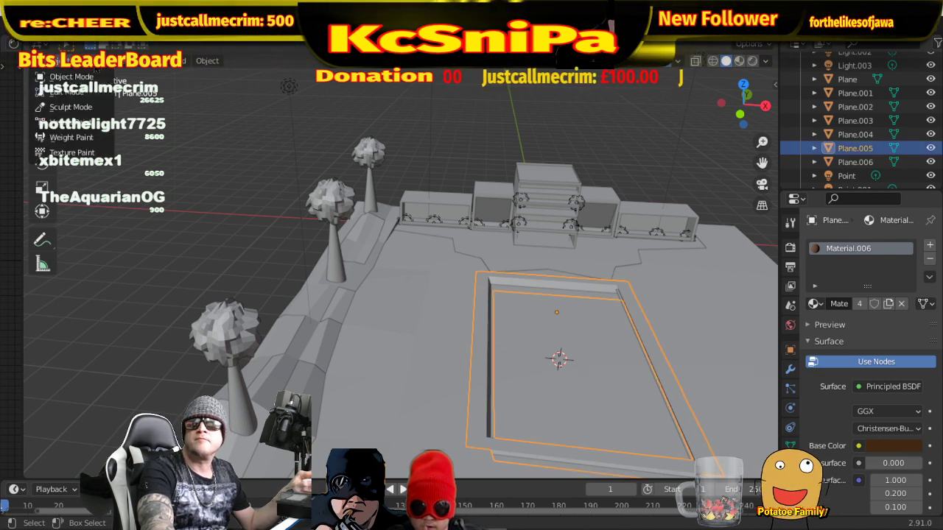
left_click(66, 91)
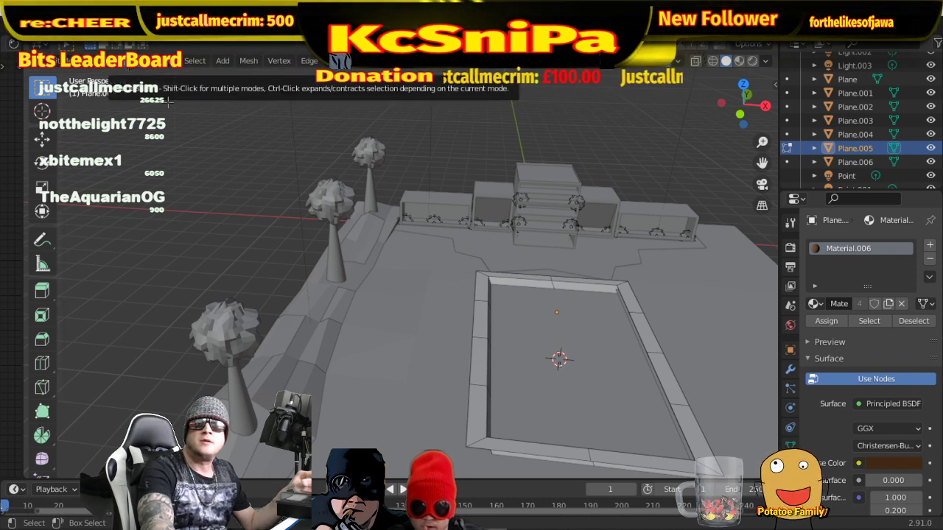
middle_click_drag(535, 327, 514, 318)
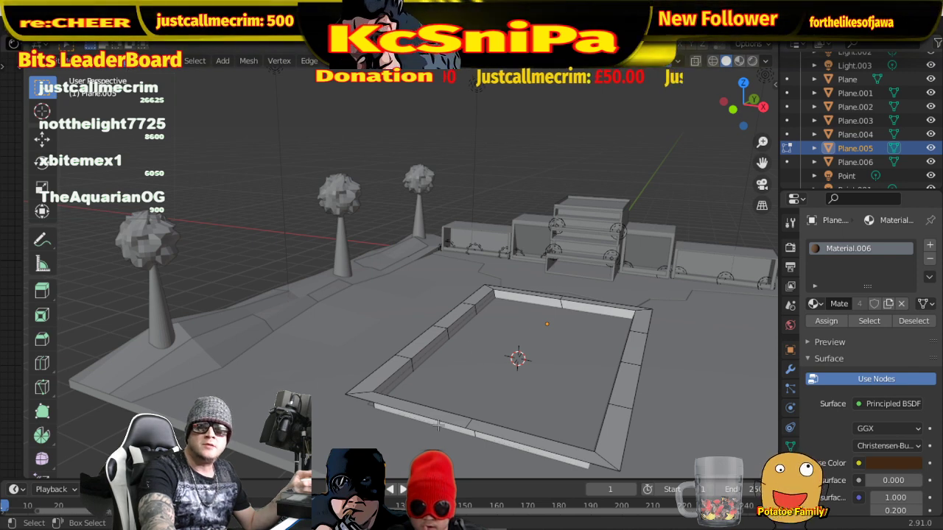
left_click(503, 439)
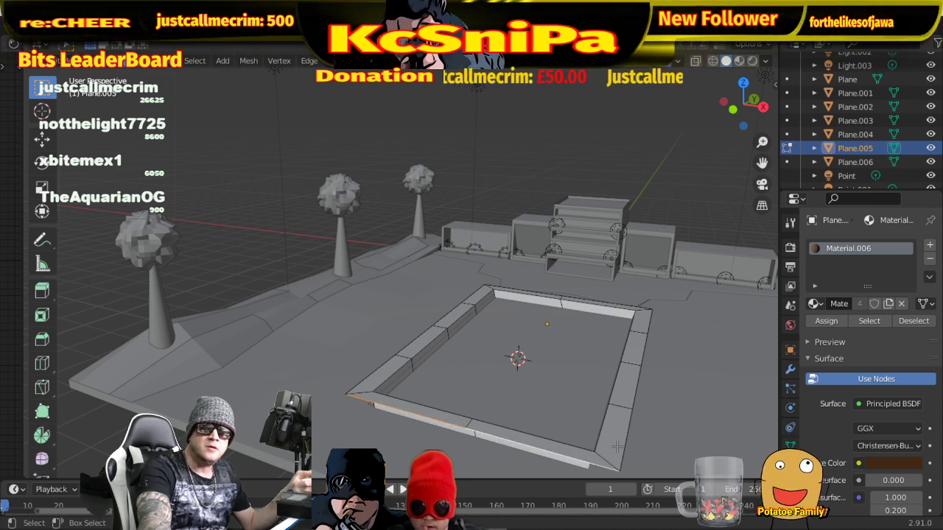
left_click(622, 449, "shift")
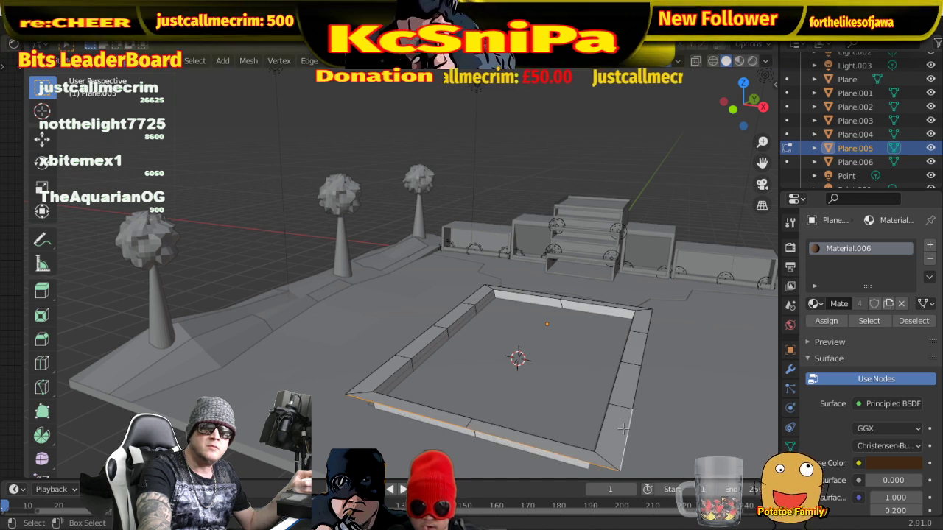
left_click(636, 387, "shift")
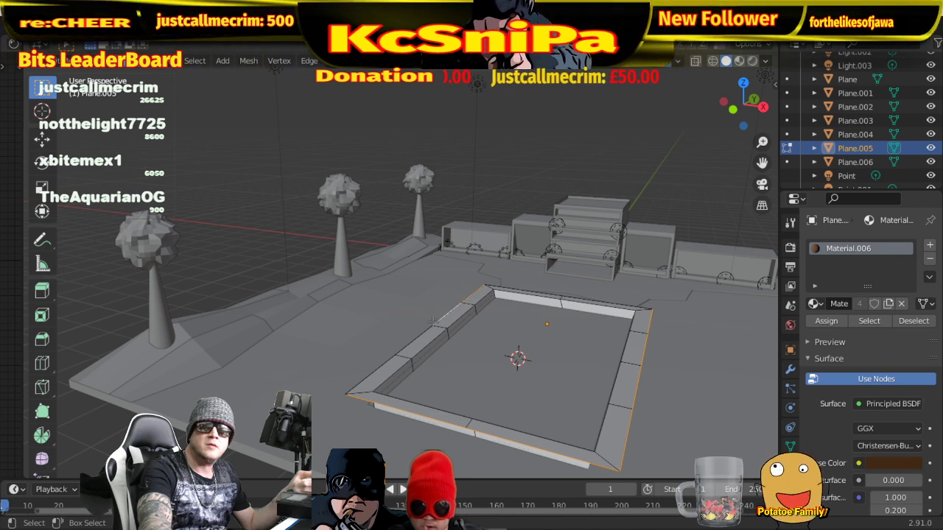
left_click(371, 377, "shift")
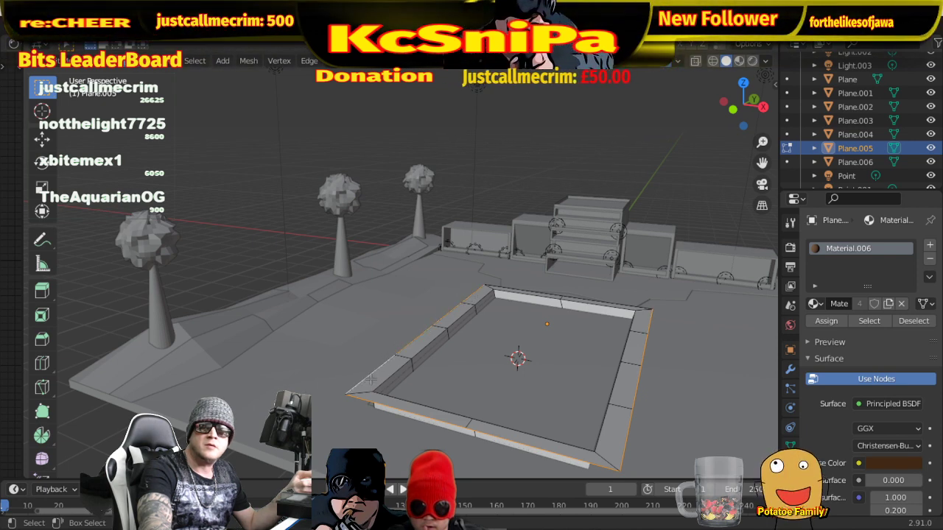
middle_click_drag(417, 371, 335, 370)
left_click(402, 383, "shift")
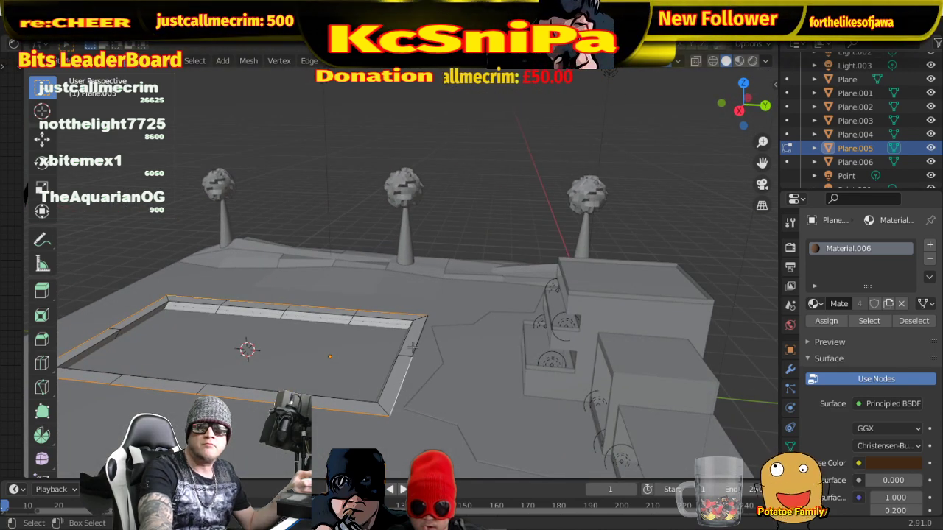
middle_click_drag(416, 383, 432, 352, "alt")
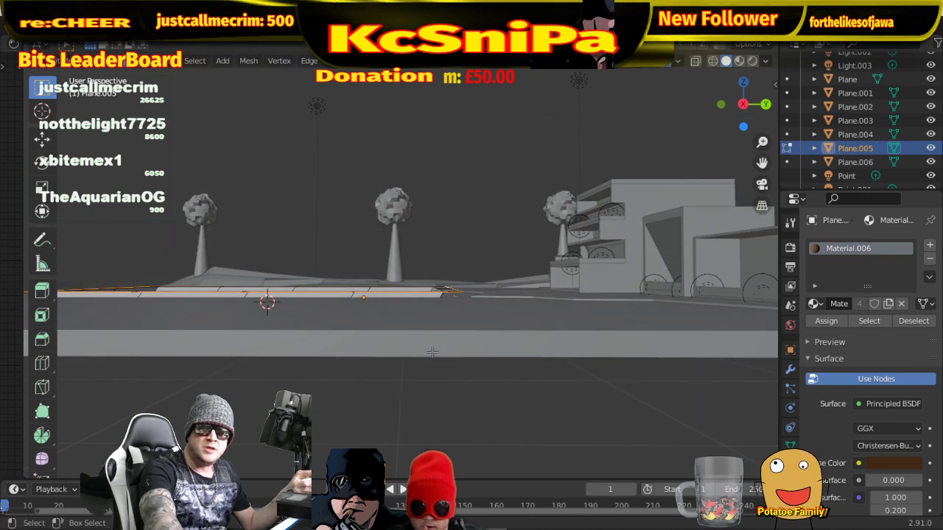
- Extrude the selected outer edges vertically along Z to give the rim solid sides
key("g")
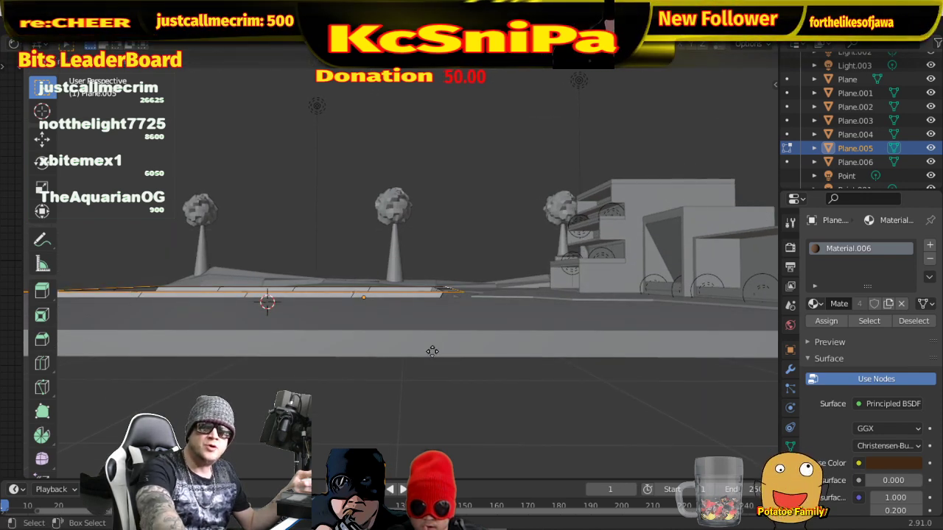
key("z")
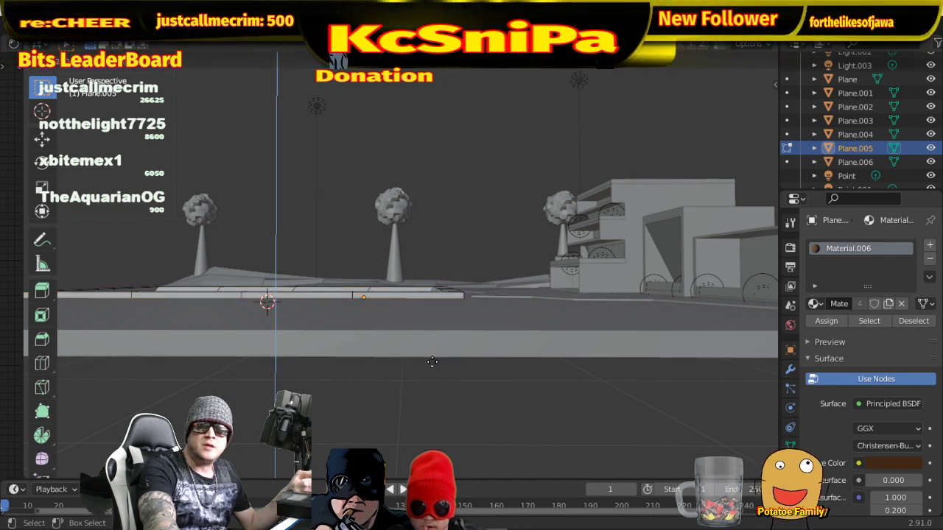
left_click(431, 361)
middle_click_drag(431, 361, 737, 110)
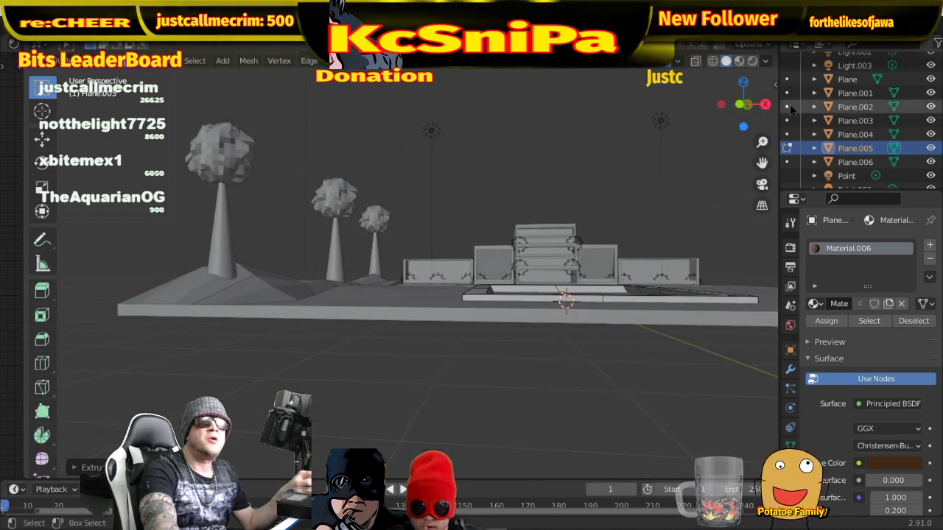
- Show the courtyard in Material Preview with overlays hidden and orbit around the pool
left_click(752, 61)
middle_click_drag(625, 259, 663, 161)
left_click(669, 65)
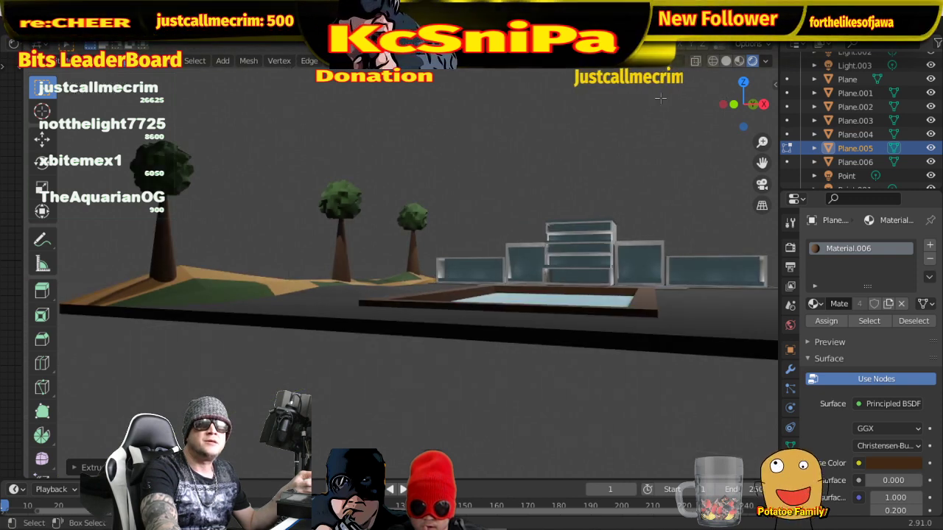
middle_click_drag(696, 228, 686, 329)
scroll(591, 331, "up", 2)
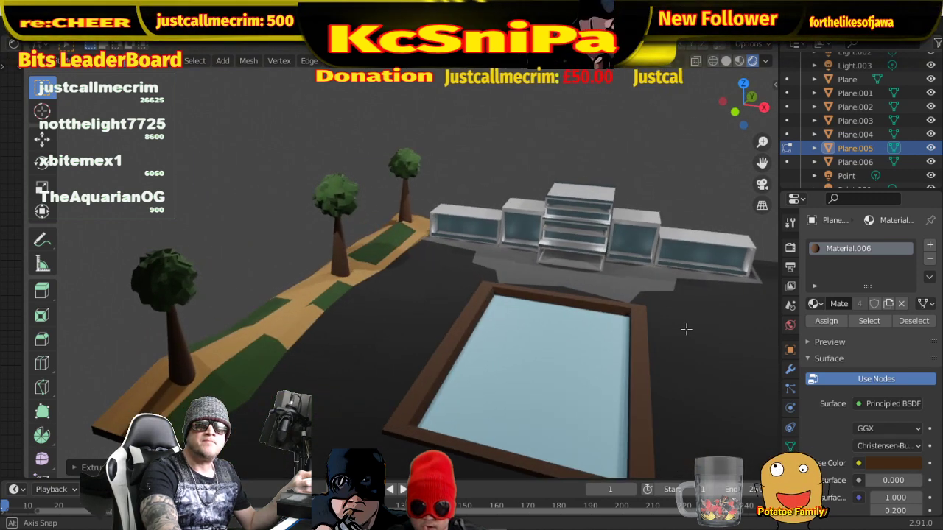
scroll(686, 329, "down", 2)
middle_click_drag(603, 332, 595, 305)
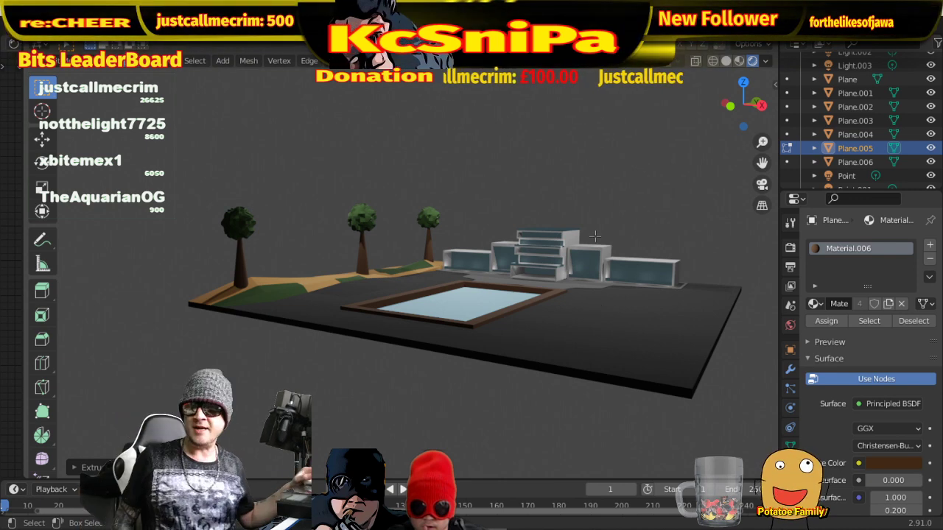
scroll(594, 236, "up", 2)
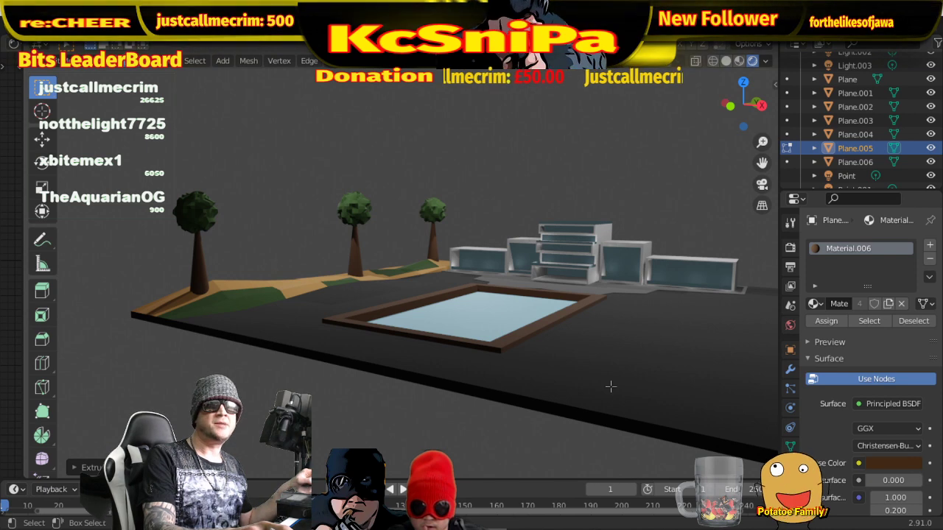
middle_click_drag(610, 386, 544, 349)
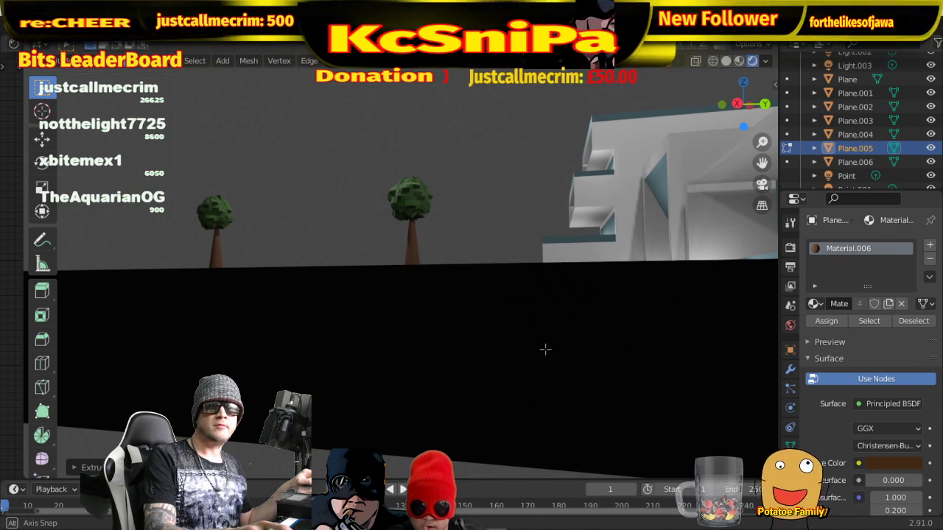
- Inspect the pool and building boxes from several angles, then return to Solid shading
middle_click_drag(545, 349, 546, 351)
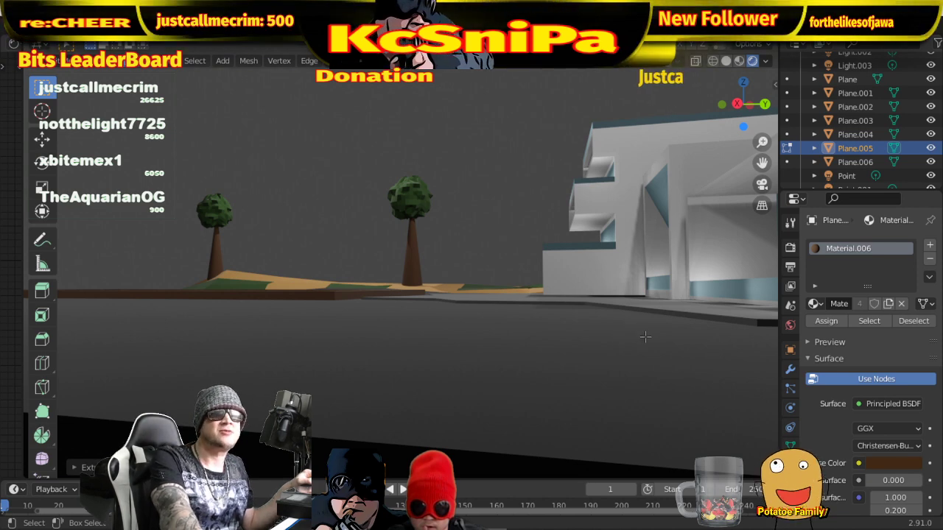
middle_click_drag(609, 344, 485, 259)
scroll(482, 262, "down", 5)
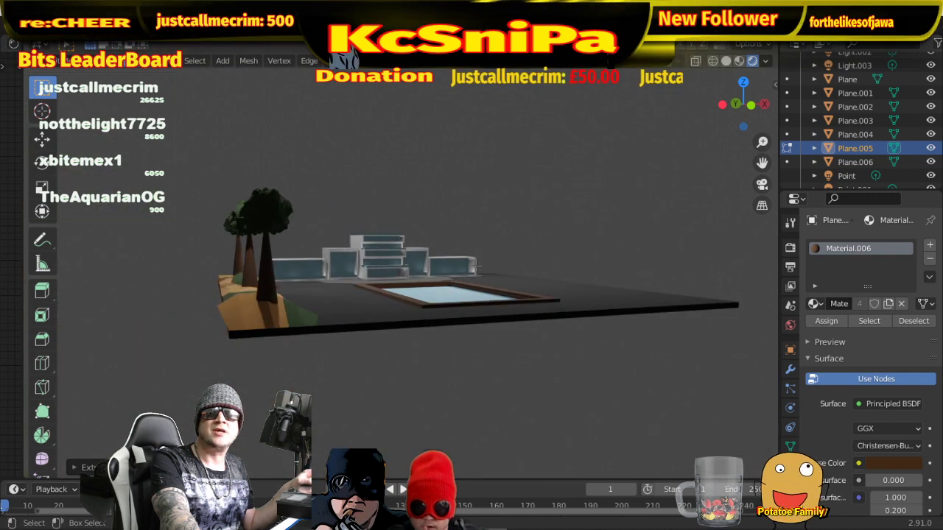
middle_click_drag(494, 327, 493, 388)
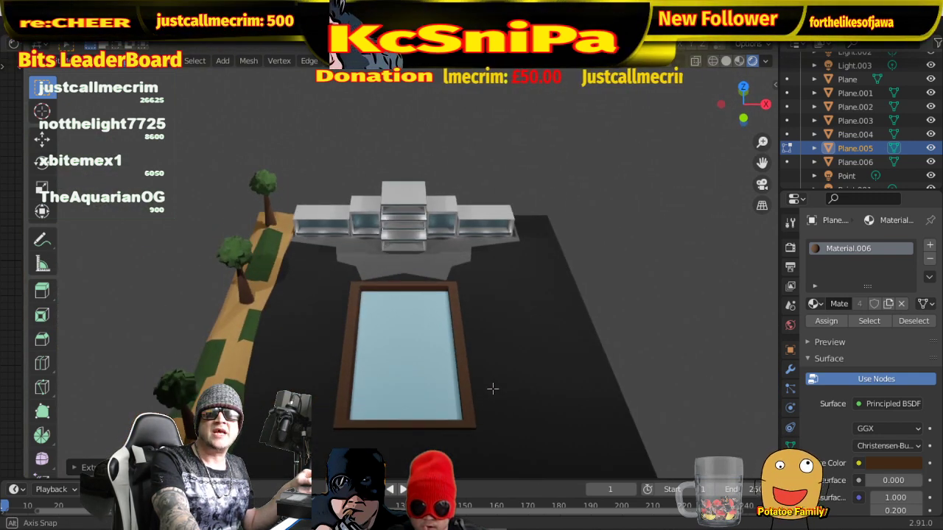
scroll(487, 382, "down", 3)
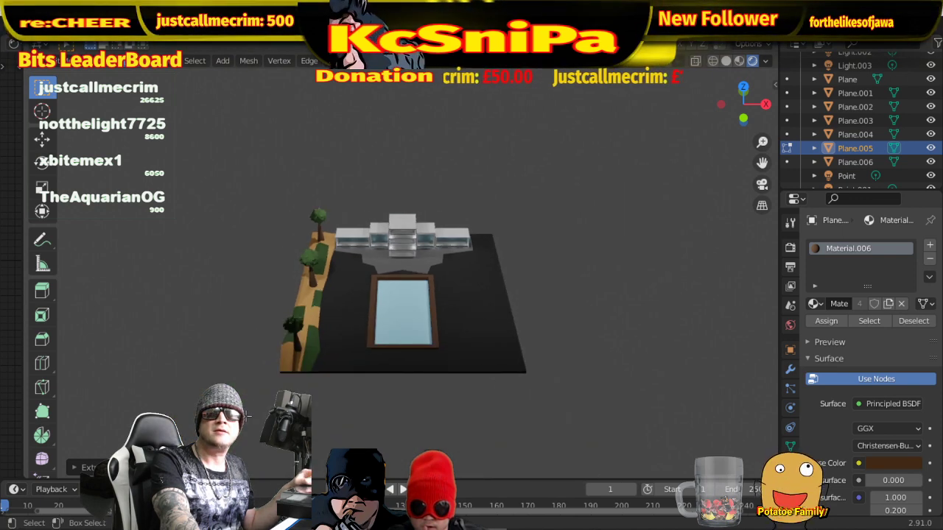
middle_click_drag(430, 419, 463, 322)
scroll(417, 326, "up", 5)
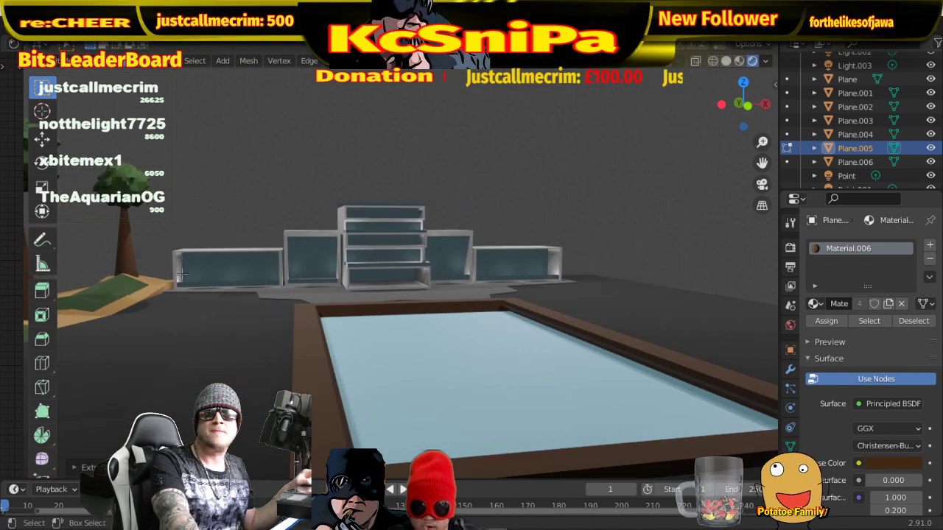
left_click(726, 61)
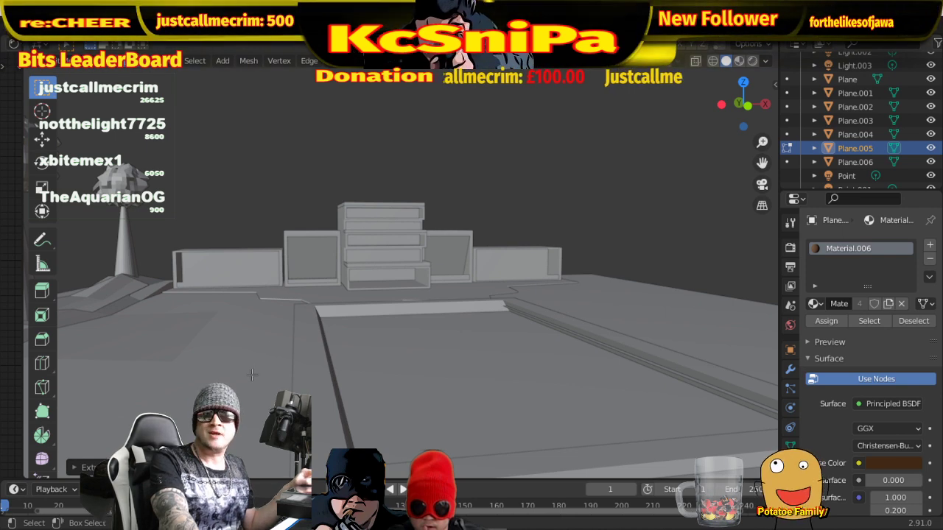
- Hide the selected rim elements, return to Object Mode, and hide the floor, trees and path
key("h")
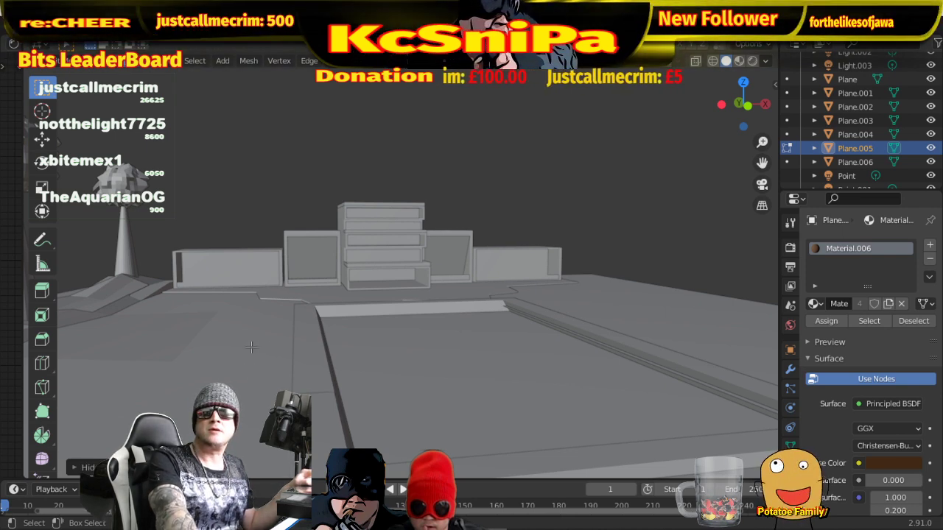
middle_click_drag(251, 346, 314, 347)
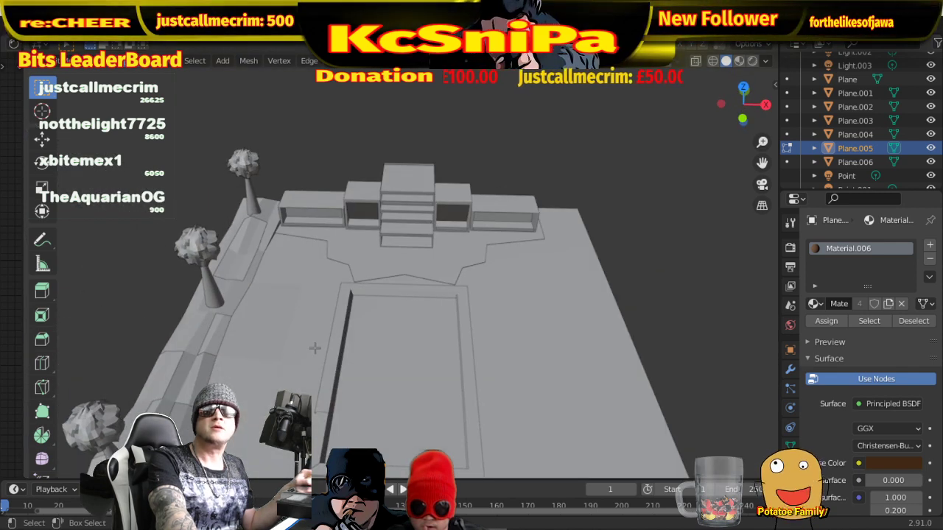
left_click(70, 60)
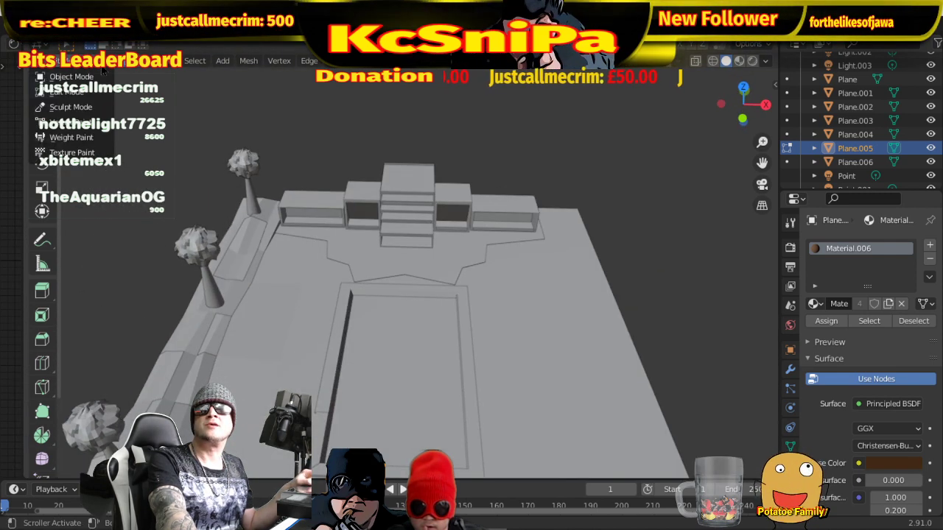
left_click(71, 77)
left_click(570, 370)
key("h")
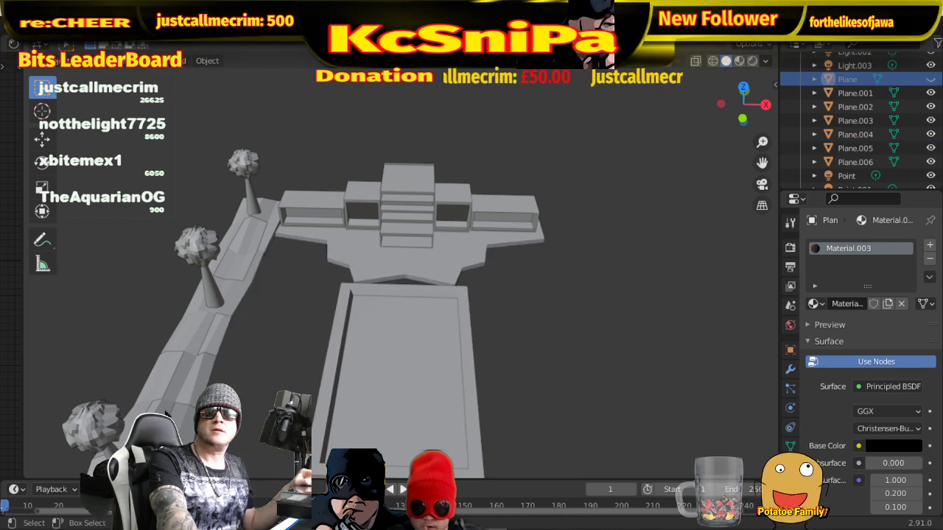
scroll(167, 343, "down", 3)
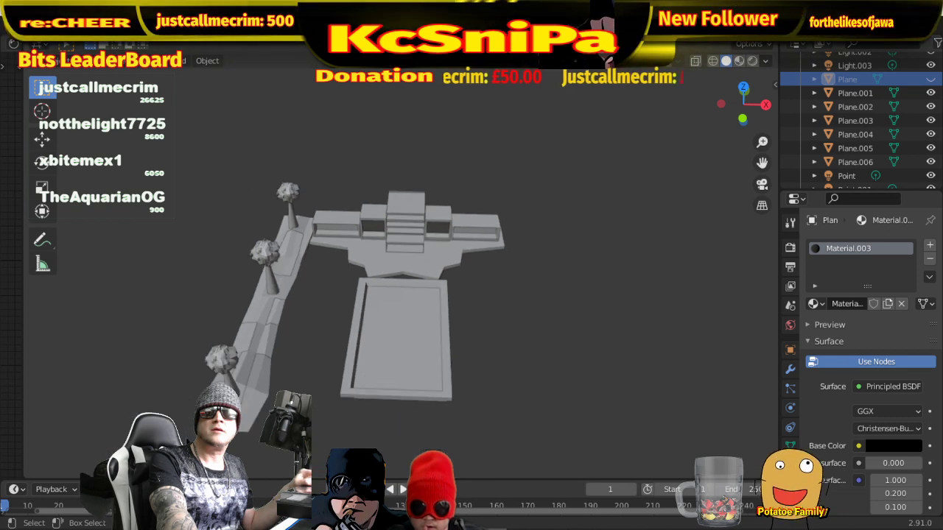
left_click_drag(293, 451, 169, 169)
key("h")
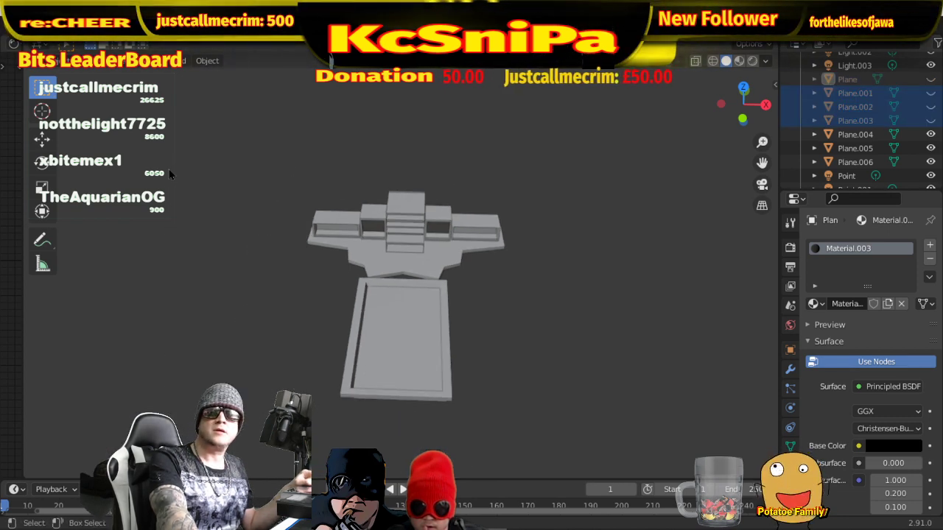
- Hide the building platform and box-select all the building boxes
scroll(489, 341, "up", 6)
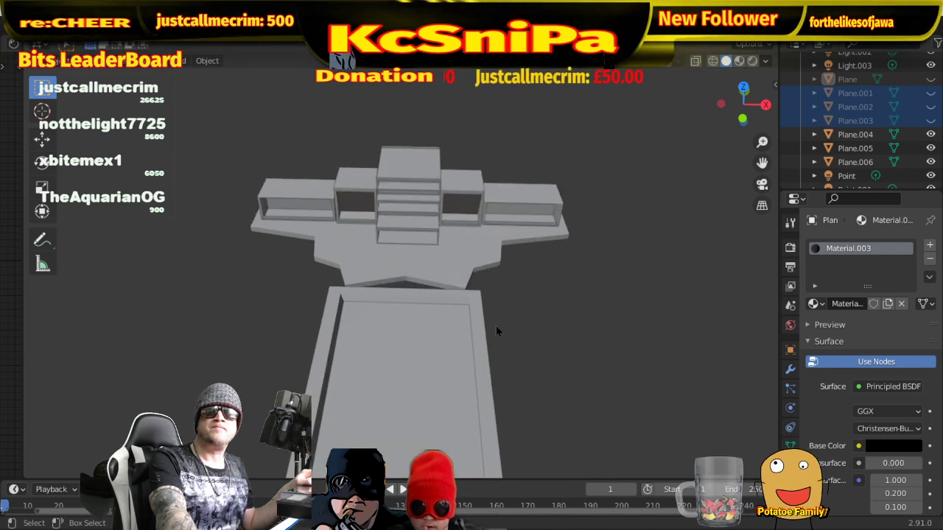
left_click(482, 267)
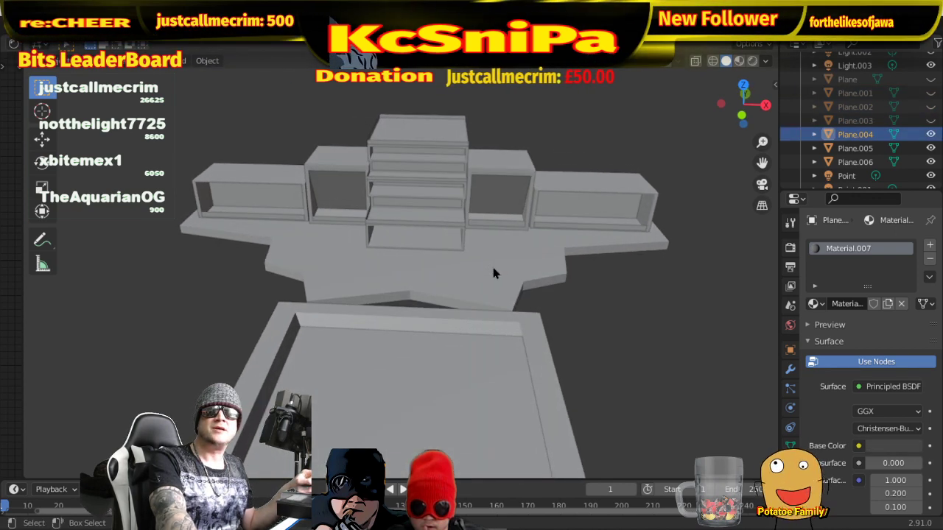
key("h")
middle_click_drag(434, 257, 412, 239)
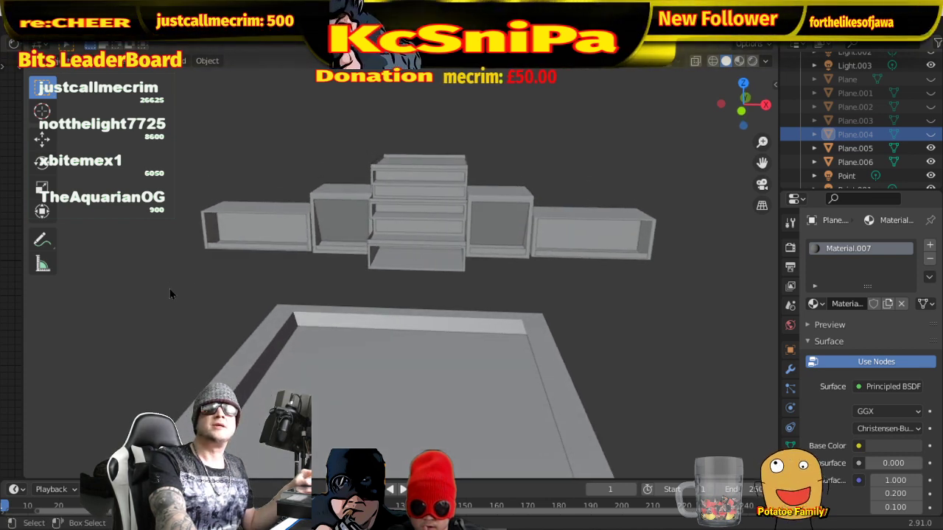
key("b")
left_click_drag(168, 292, 676, 131)
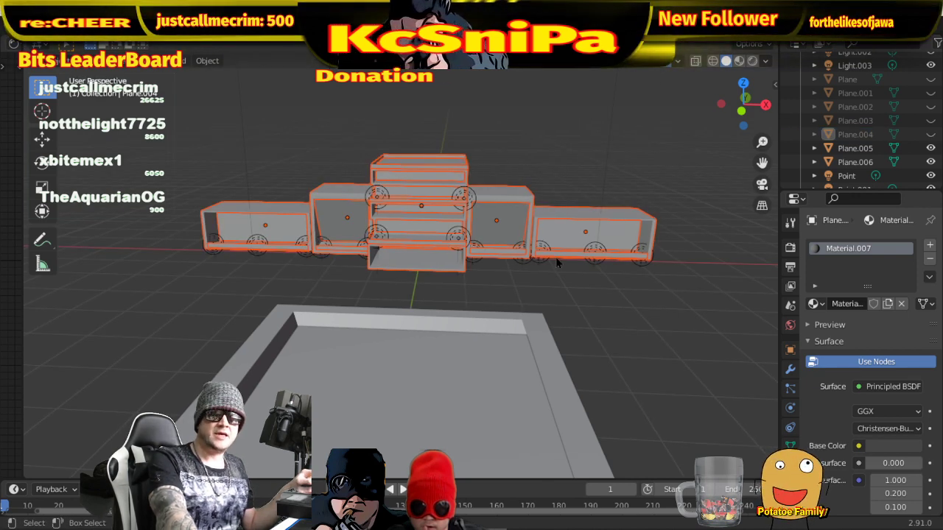
- From the front view, make a first move of the selected building boxes
key("KP_1")
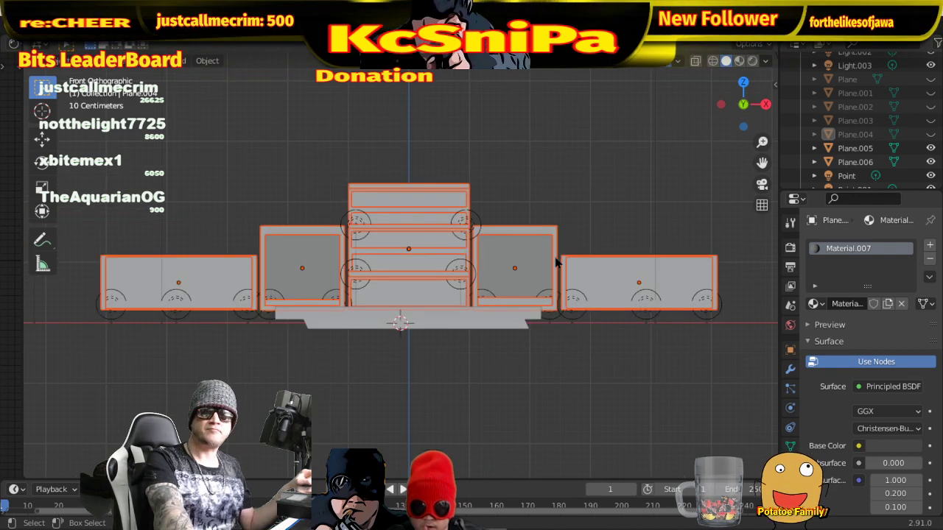
key("g")
key("x")
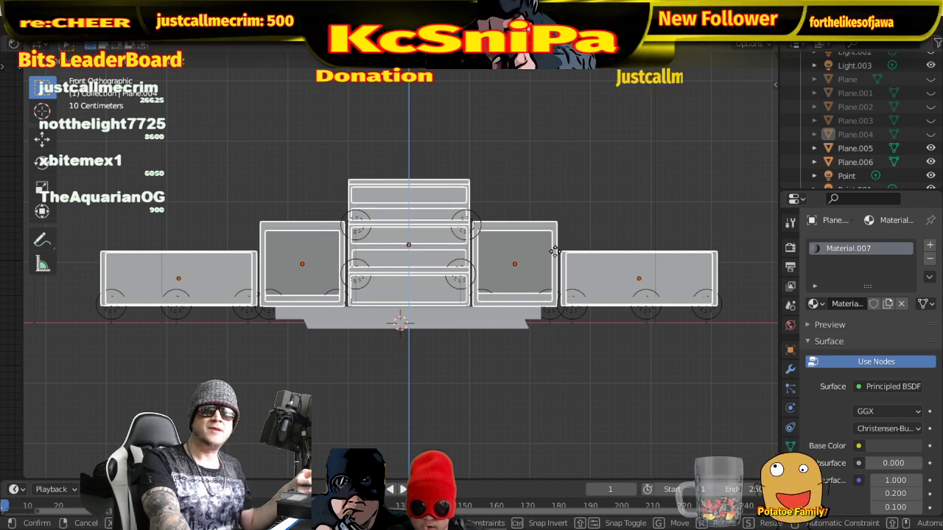
left_click(555, 255)
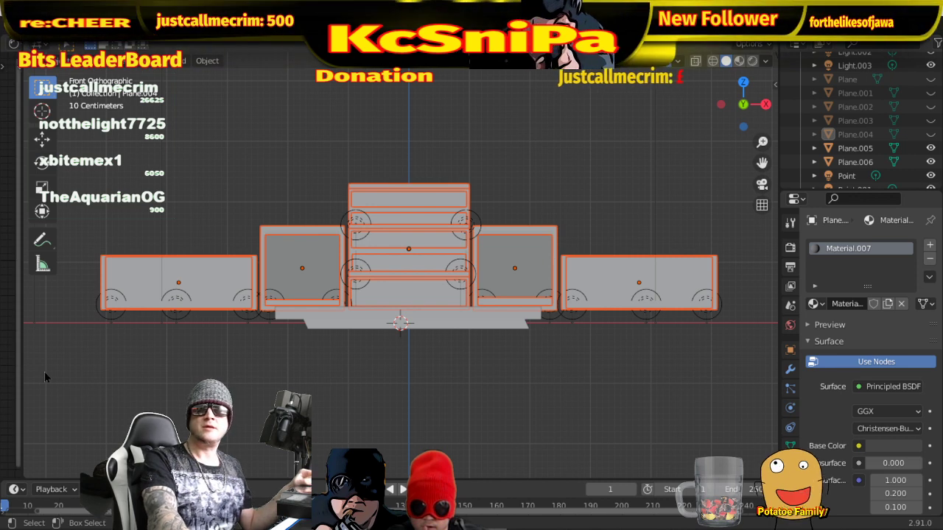
middle_click_drag(46, 382, 173, 248)
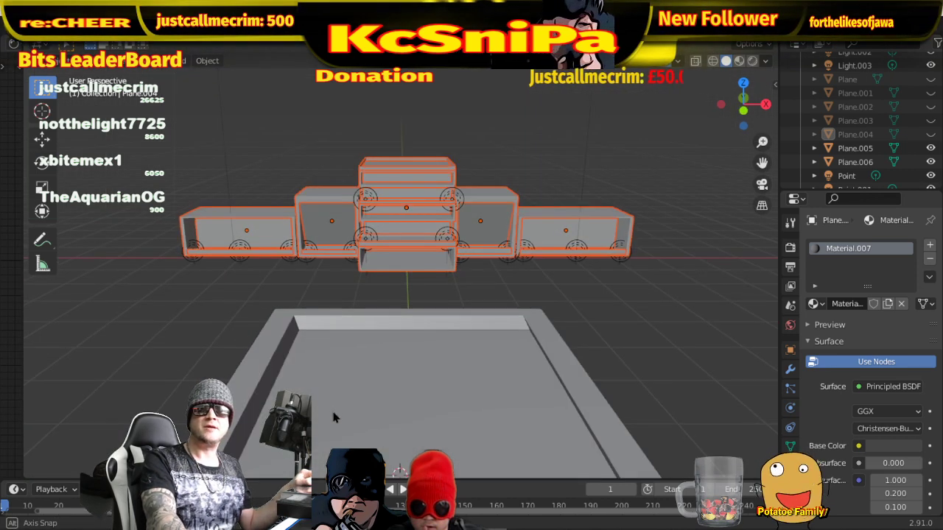
- Reselect the boxes, lower them into place in front view, and unhide everything with Alt+H
left_click_drag(154, 293, 675, 120)
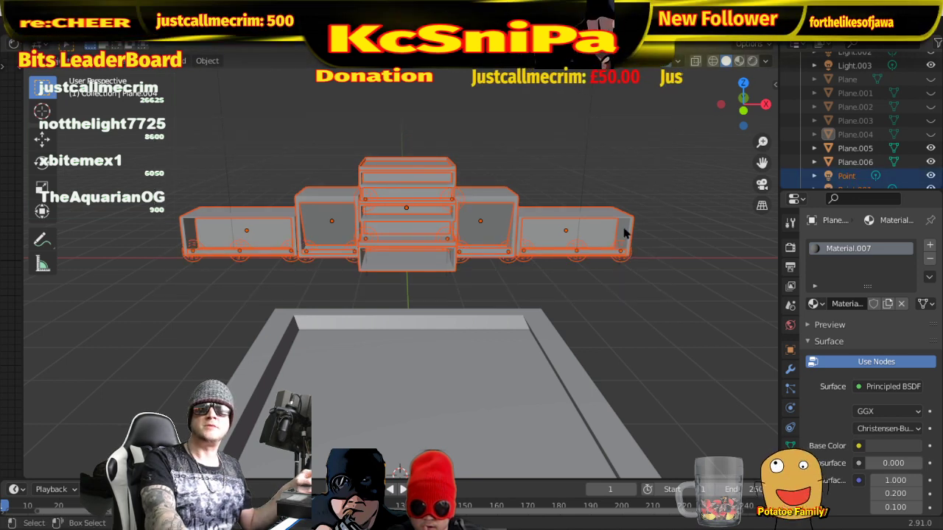
key("KP_1")
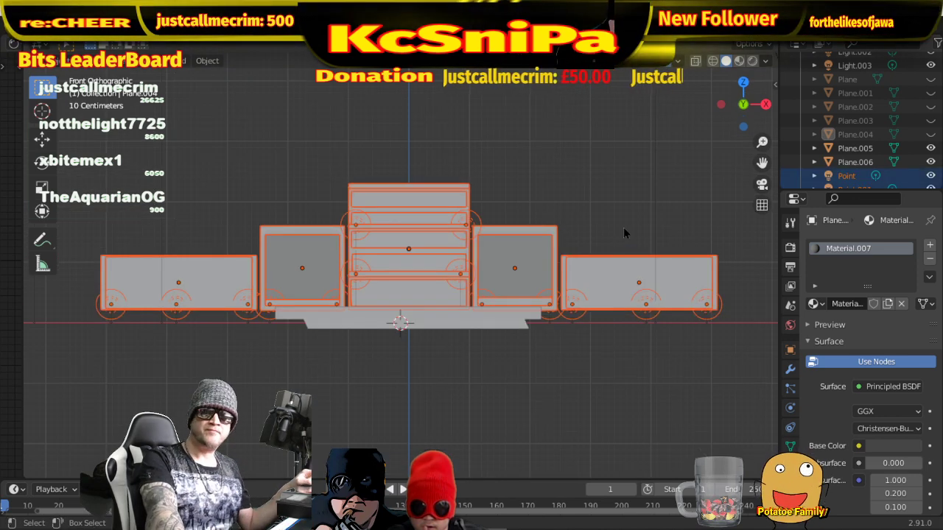
key("g")
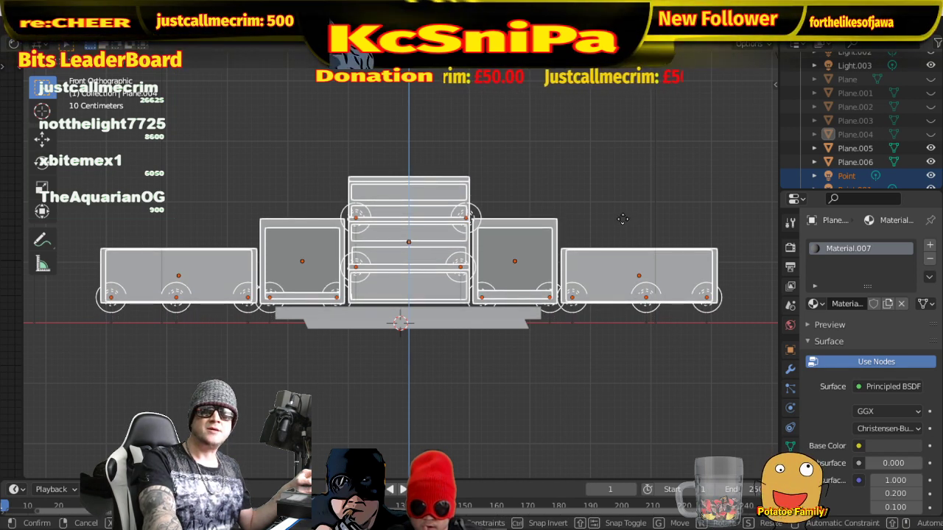
left_click(622, 219)
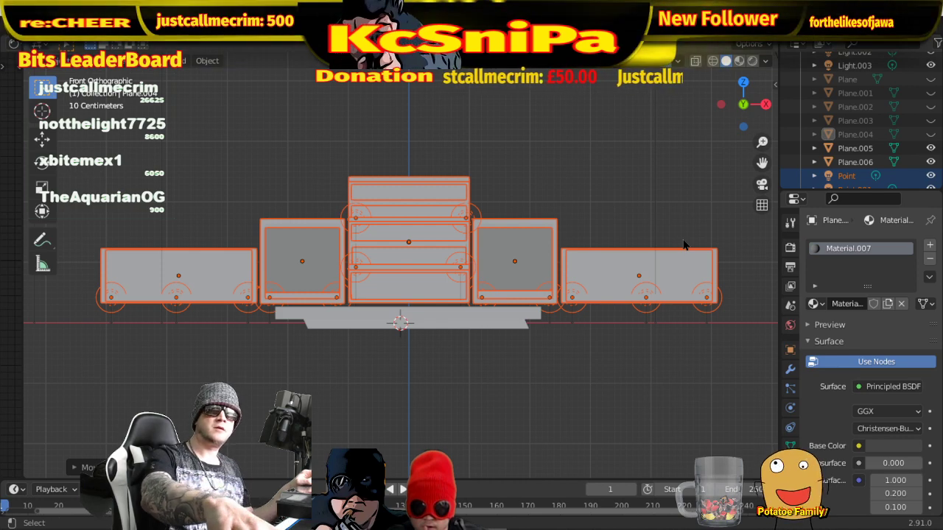
key("alt+h")
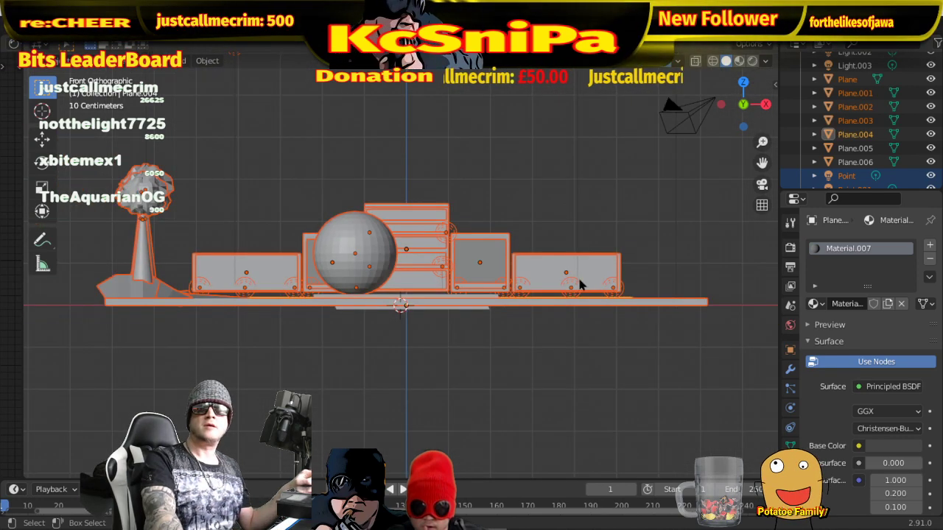
middle_click_drag(587, 282, 585, 338)
- Hide the sphere and raise the stepped base plane Plane.004 along Z
left_click(351, 259)
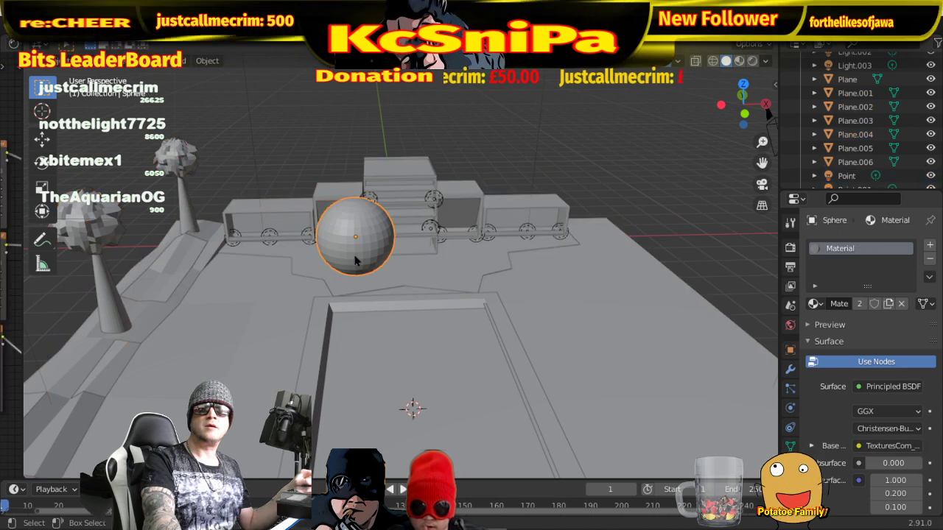
key("h")
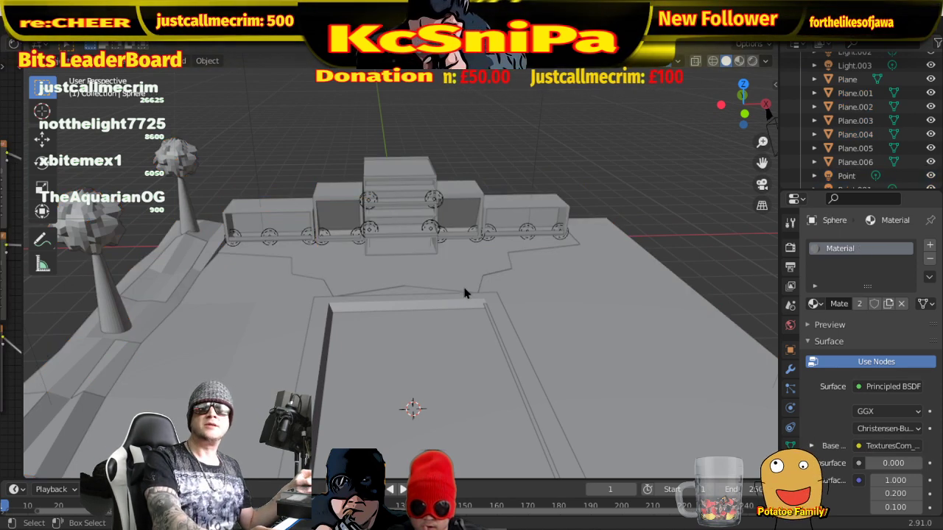
middle_click_drag(485, 280, 477, 237)
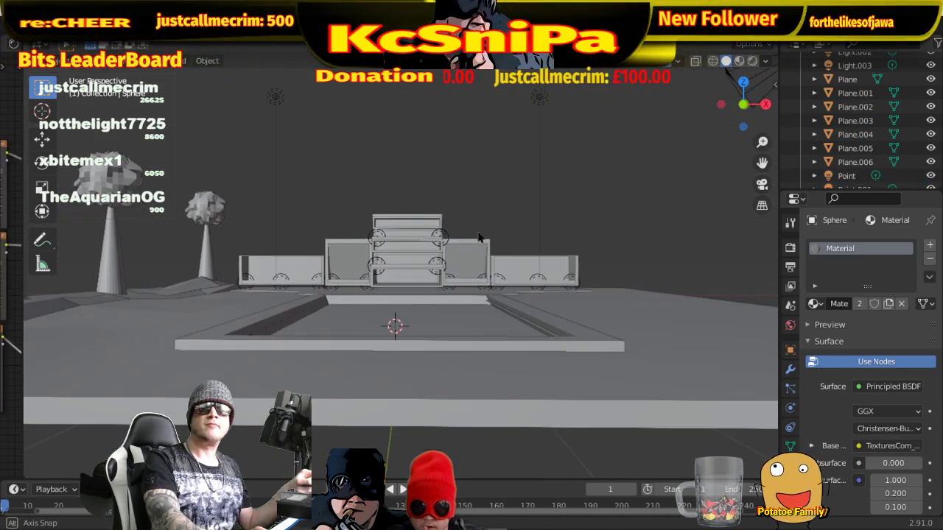
left_click(506, 295)
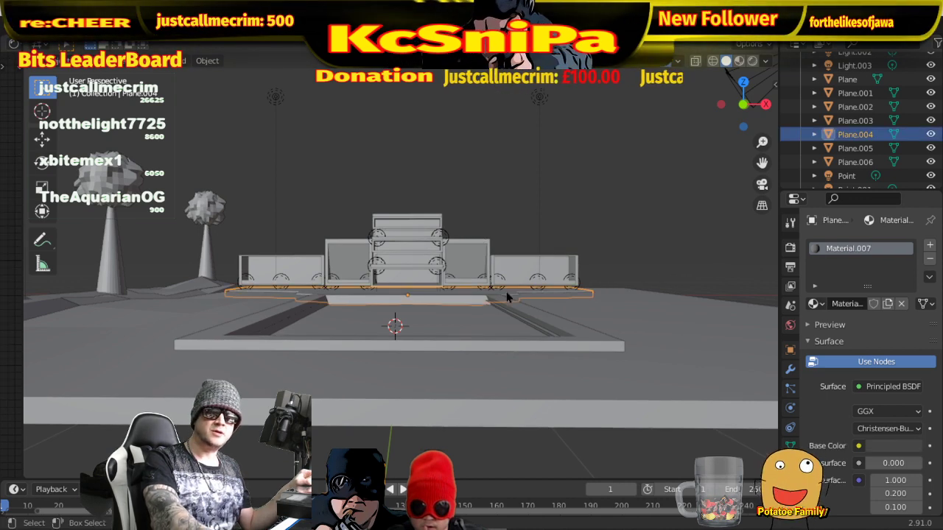
key("g")
key("z")
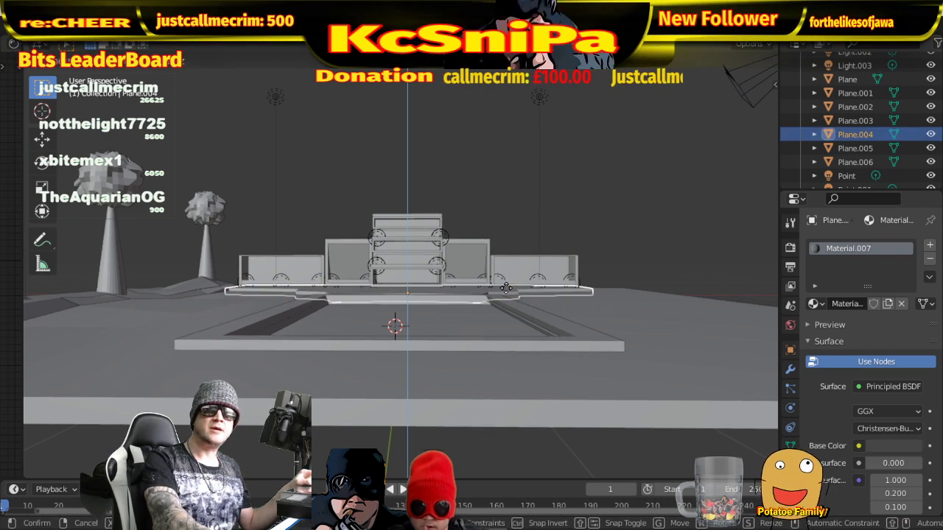
left_click(506, 293)
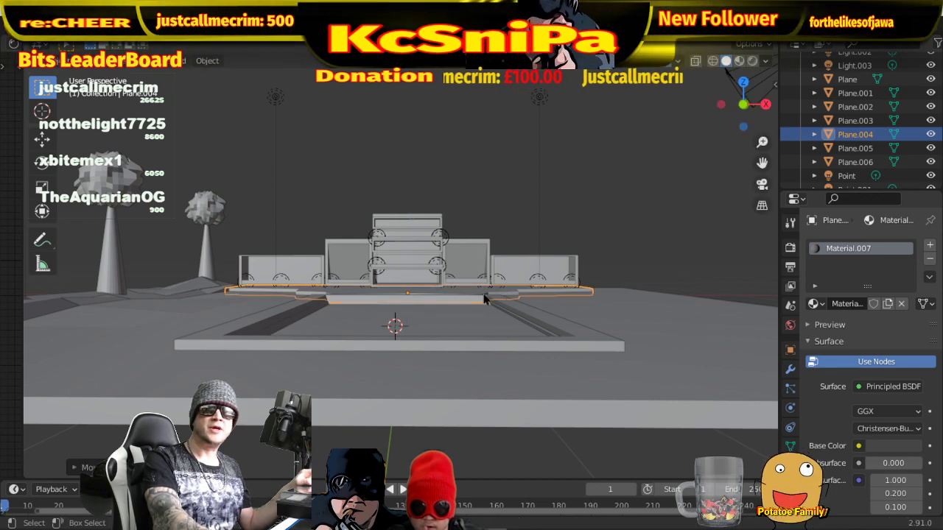
scroll(484, 298, "up", 5)
middle_click_drag(463, 316, 424, 394)
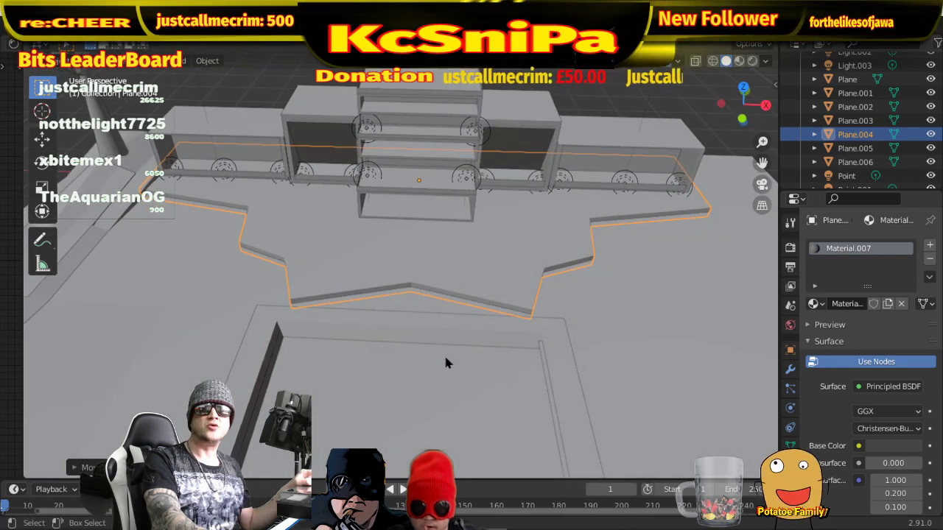
- Check Plane.004 from a side view and nudge it up again under the building boxes
middle_click_drag(573, 308, 410, 254)
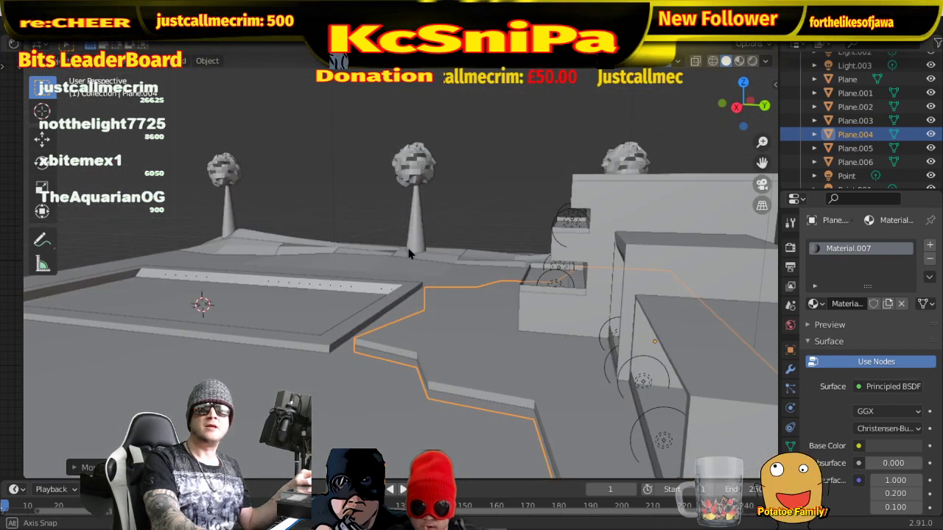
left_click(469, 203)
middle_click_drag(440, 284, 455, 299)
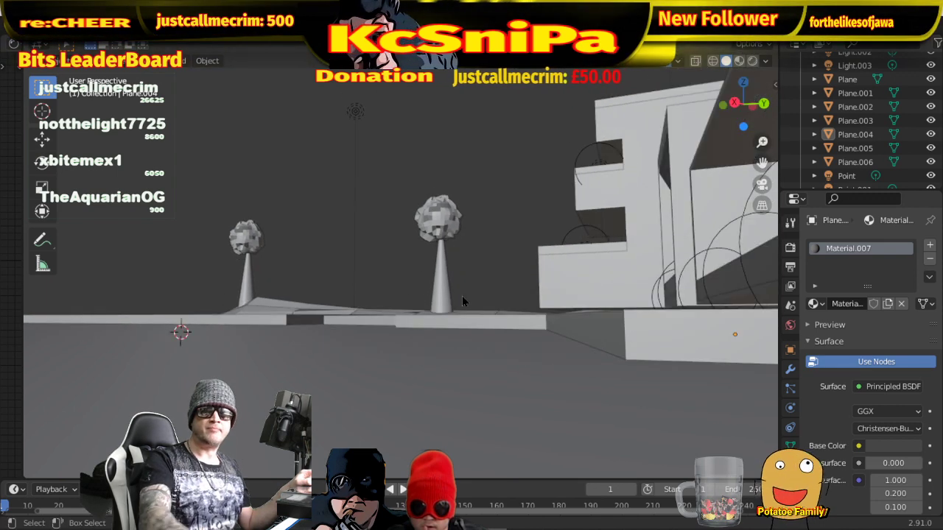
scroll(438, 296, "up", 5)
middle_click_drag(442, 294, 579, 335, "alt")
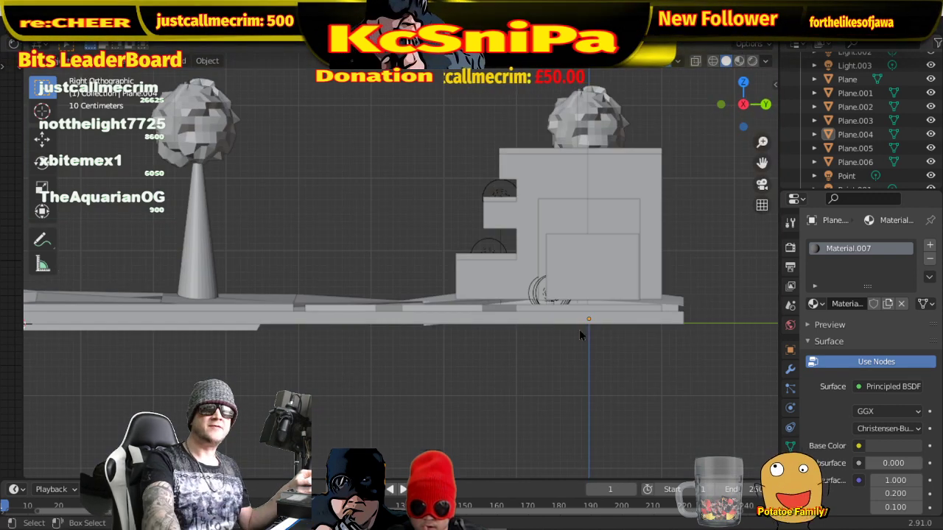
left_click(438, 310)
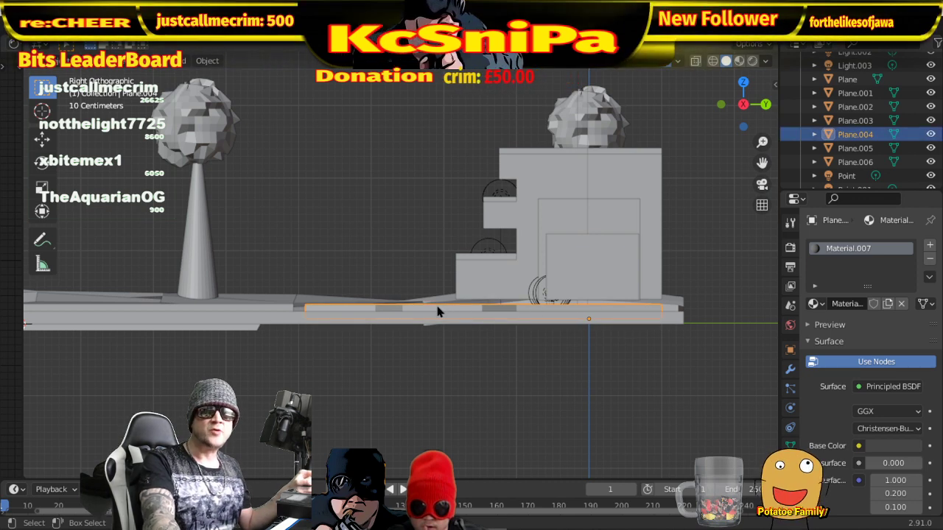
key("g")
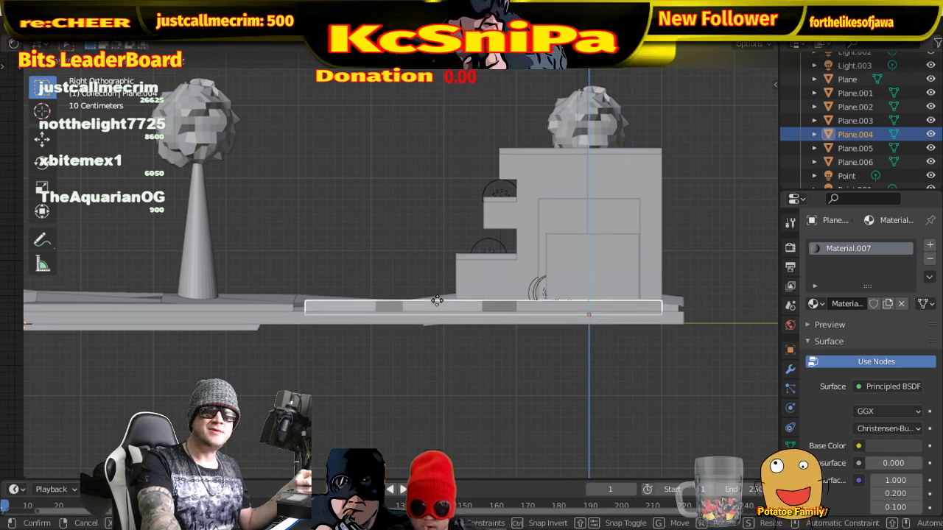
left_click(437, 302)
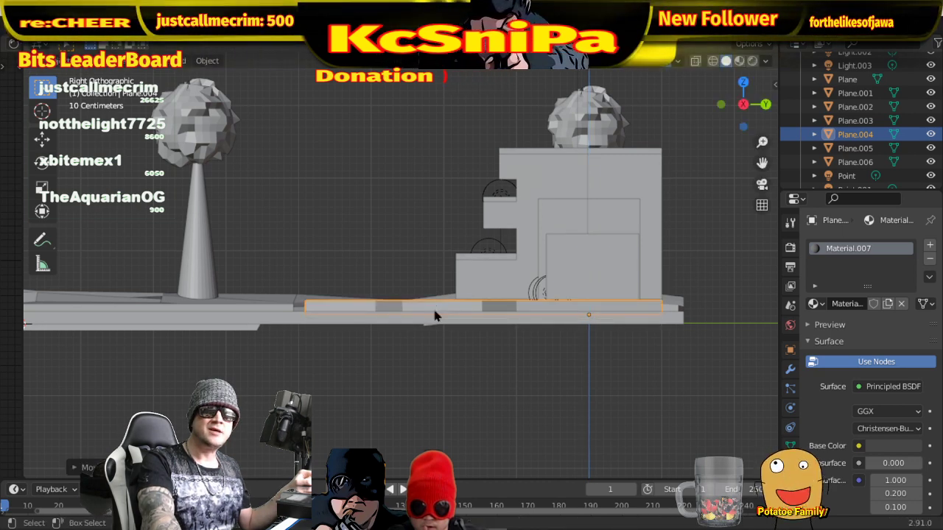
left_click(428, 355)
middle_click_drag(414, 355, 547, 327)
- In Edit Mode on Plane.004, clear the selection and select the slab's two front edges
left_click(545, 322)
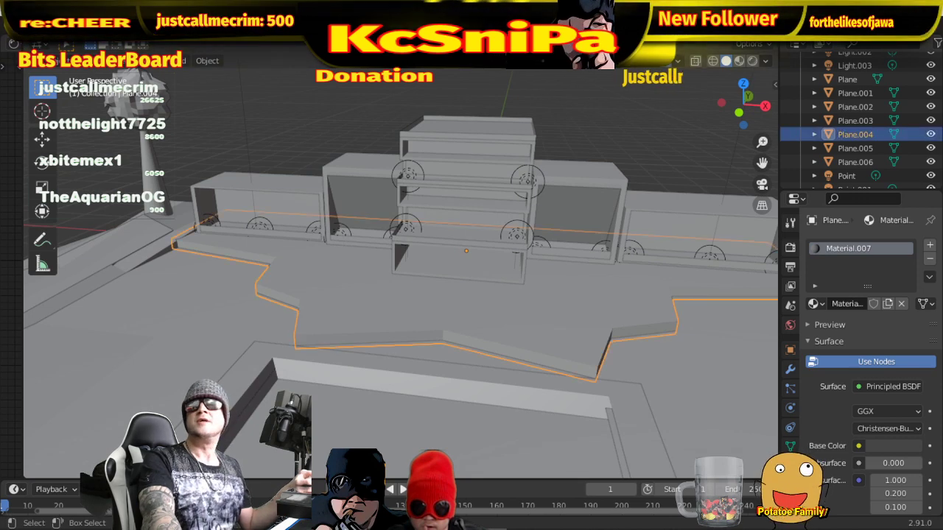
key("Tab")
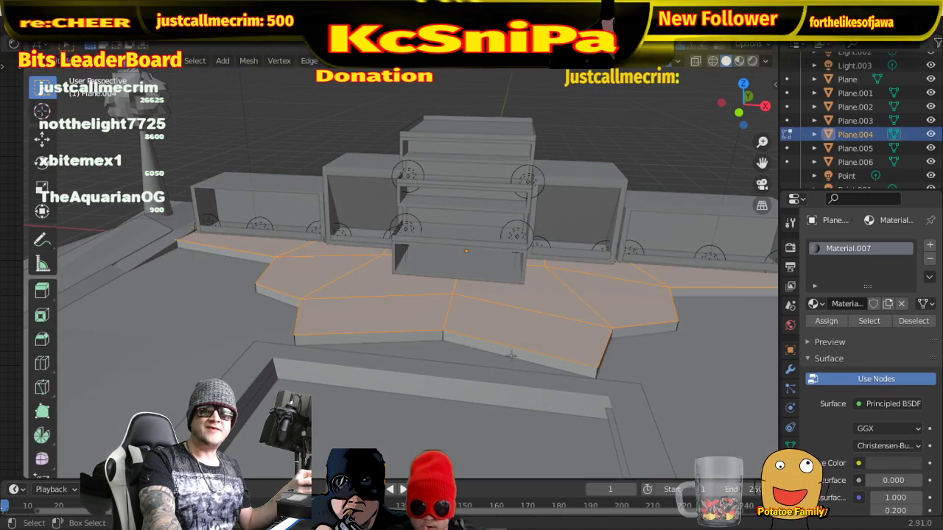
key("alt+a")
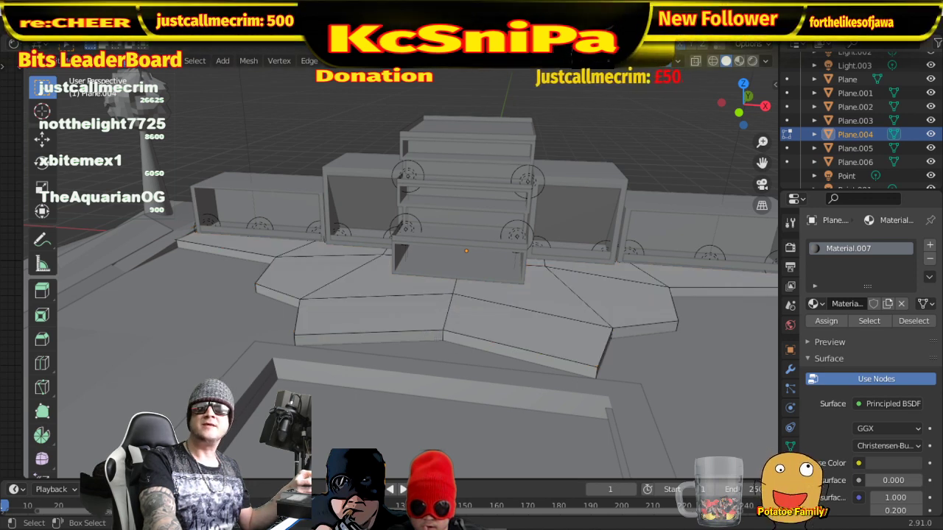
left_click(426, 338)
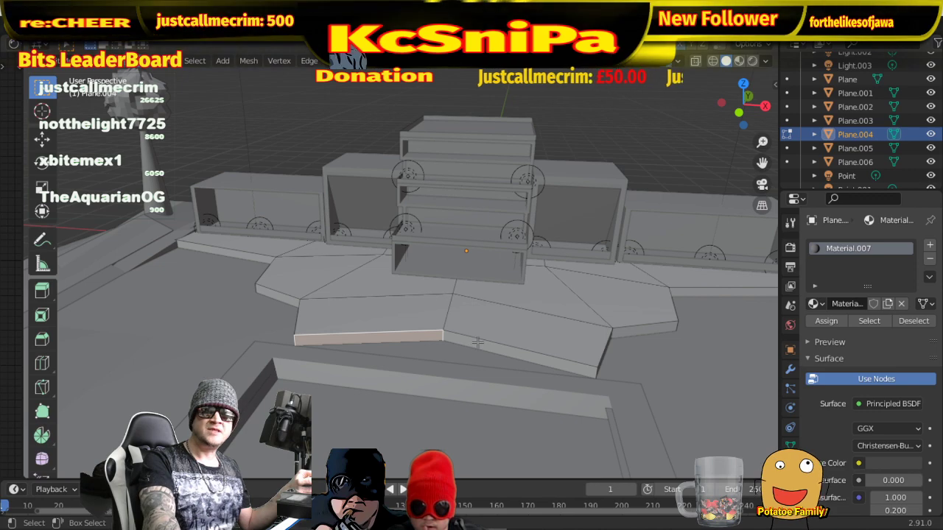
left_click(477, 341, "shift")
middle_click_drag(479, 322, 499, 319)
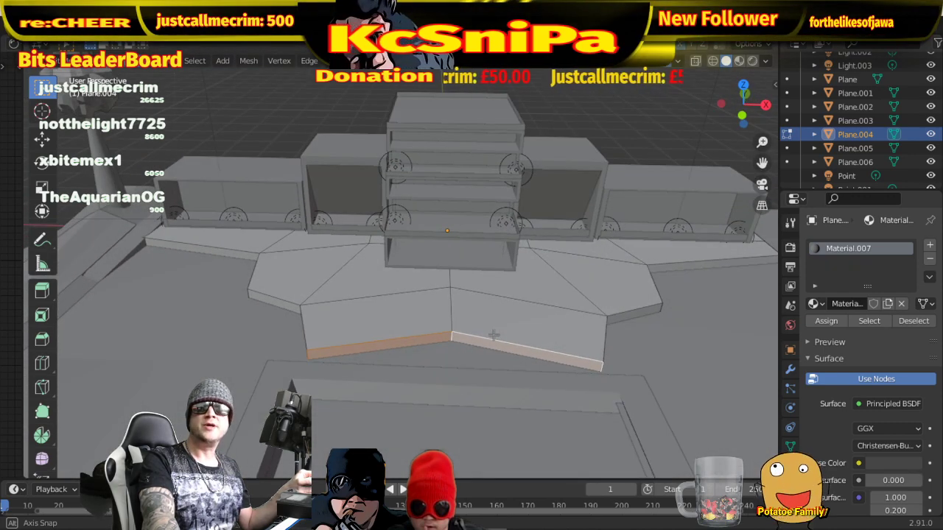
- Return to Object Mode and pick the 3D Cursor tool
left_click(59, 60)
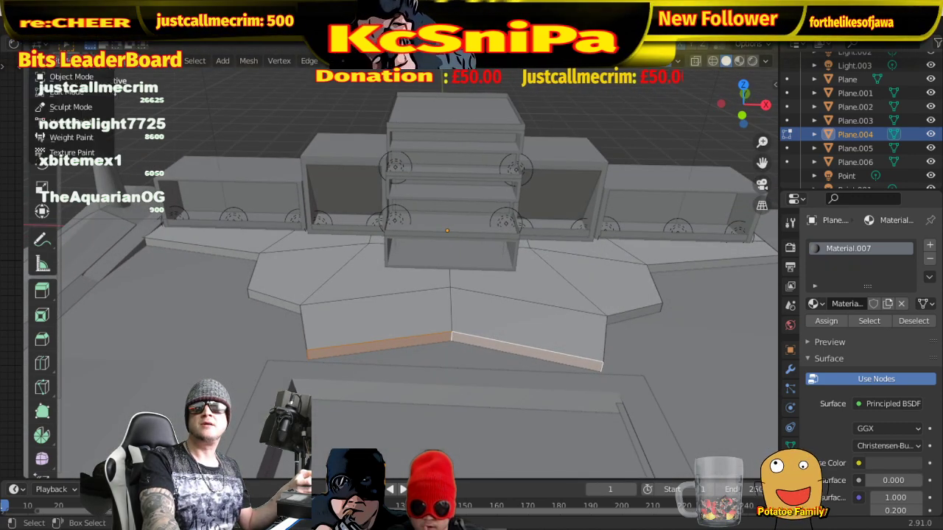
left_click(94, 76)
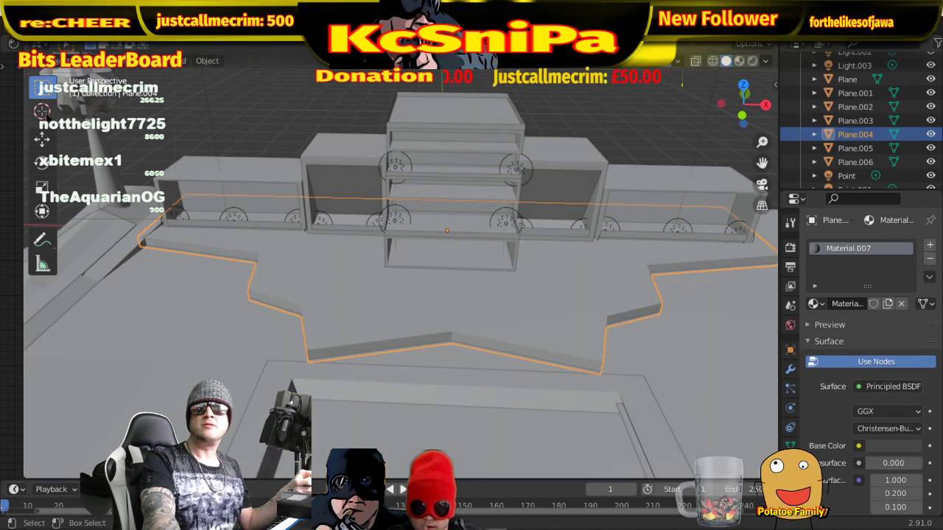
left_click(43, 111)
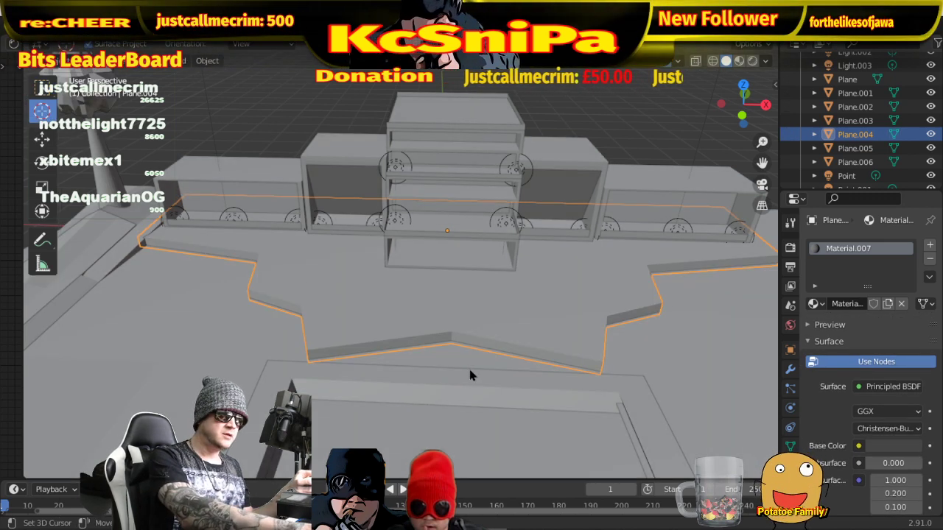
- From top view, put the 3D cursor at the base outline's apex and add a plane there
key("KP_7")
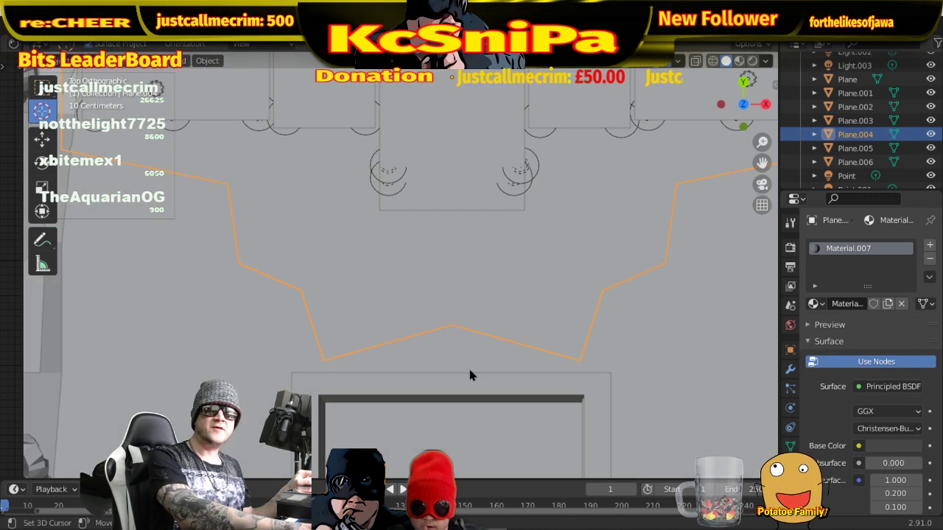
left_click(448, 332)
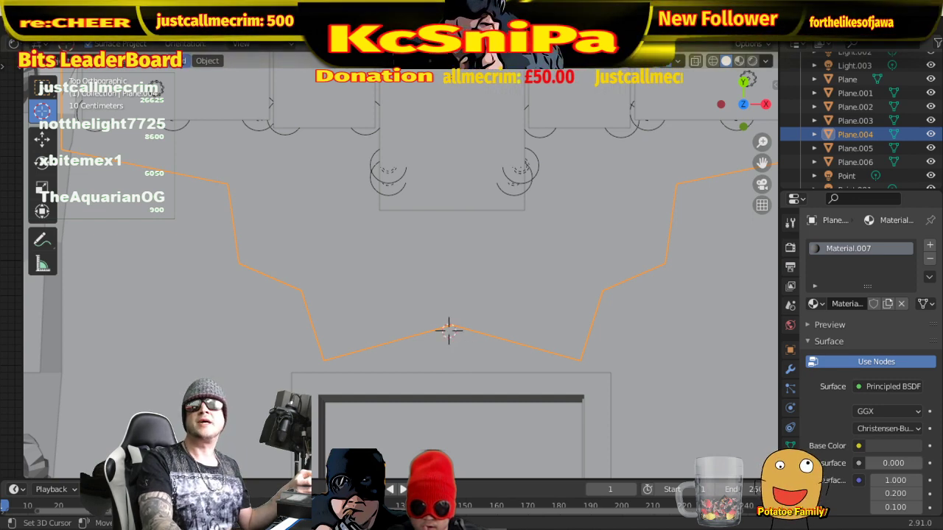
left_click(179, 60)
mouse_move(236, 77)
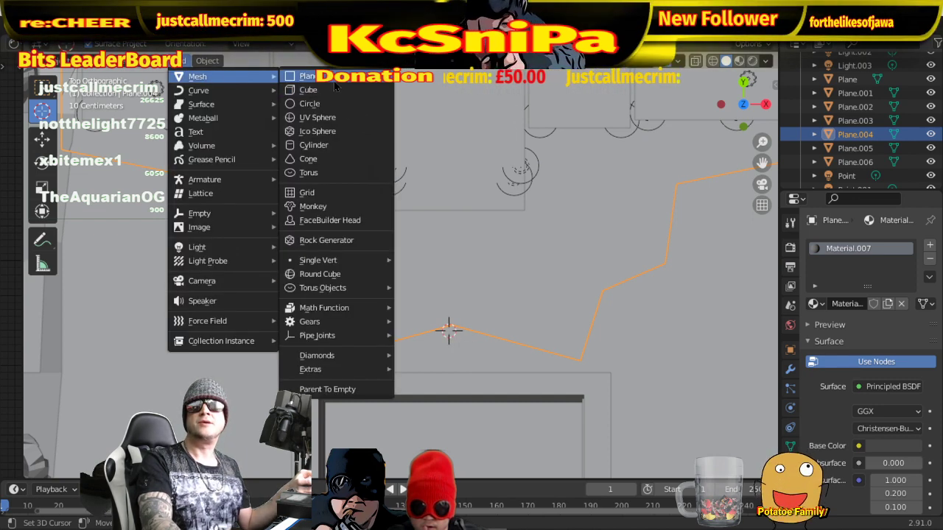
left_click(332, 82)
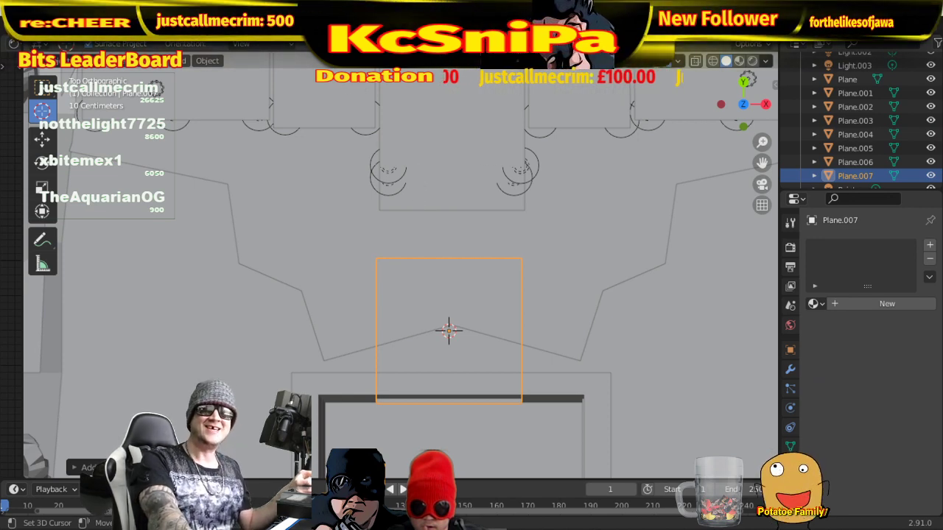
- Stretch the new plane along X, then shift it along X and Y to cover the gap
key("s")
key("x")
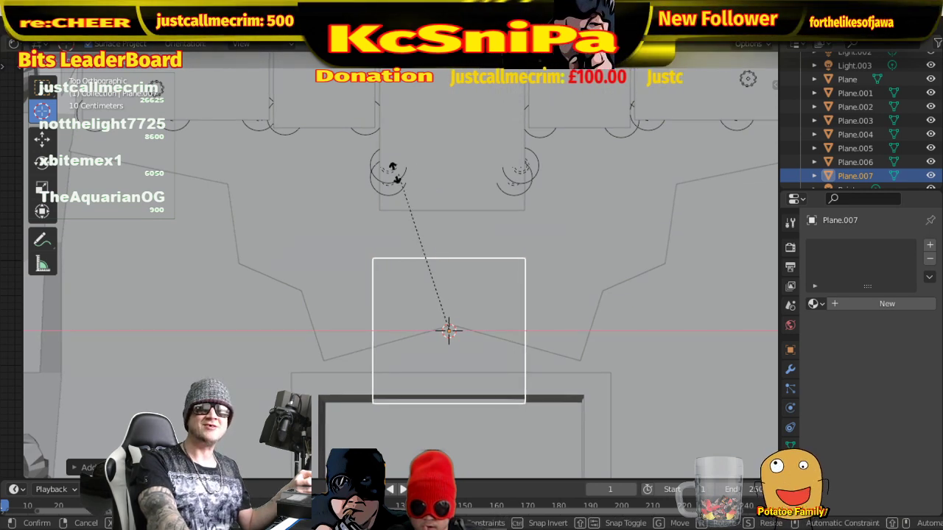
left_click(259, 159)
key("g")
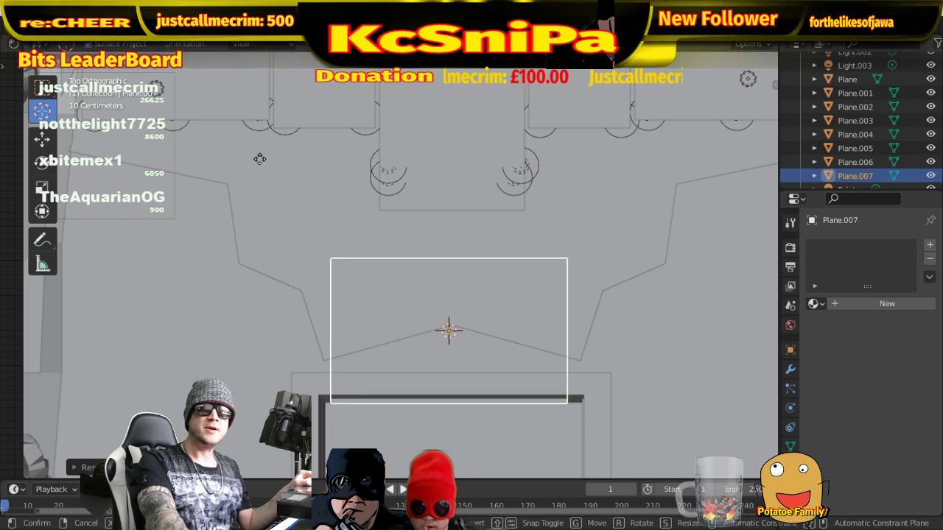
key("x")
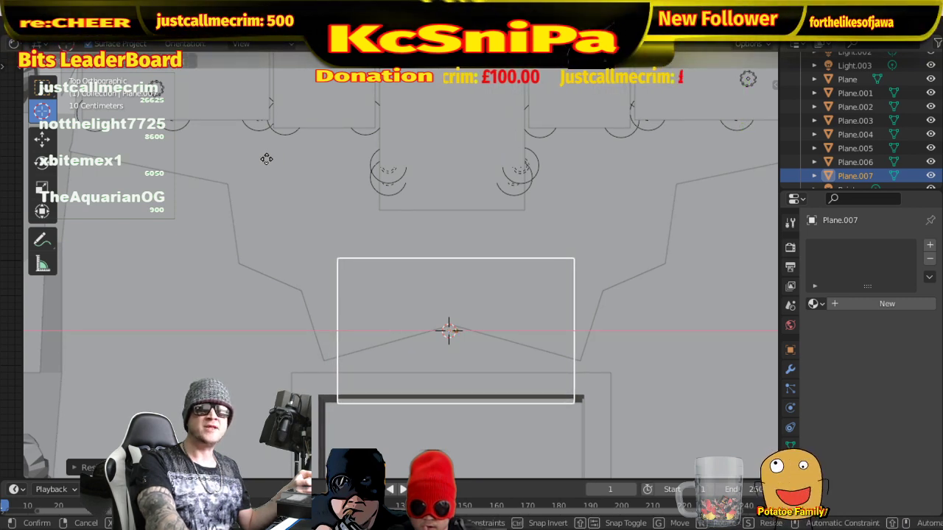
left_click(265, 159)
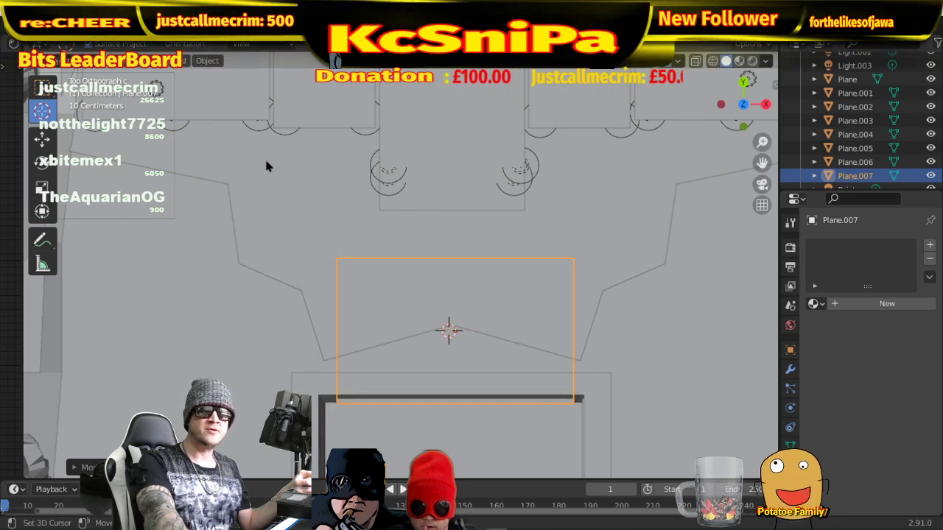
key("g")
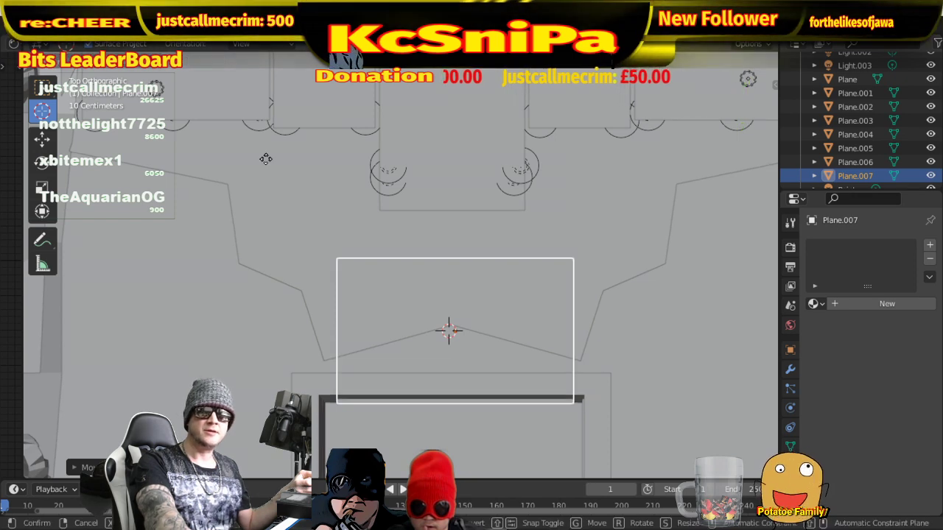
key("y")
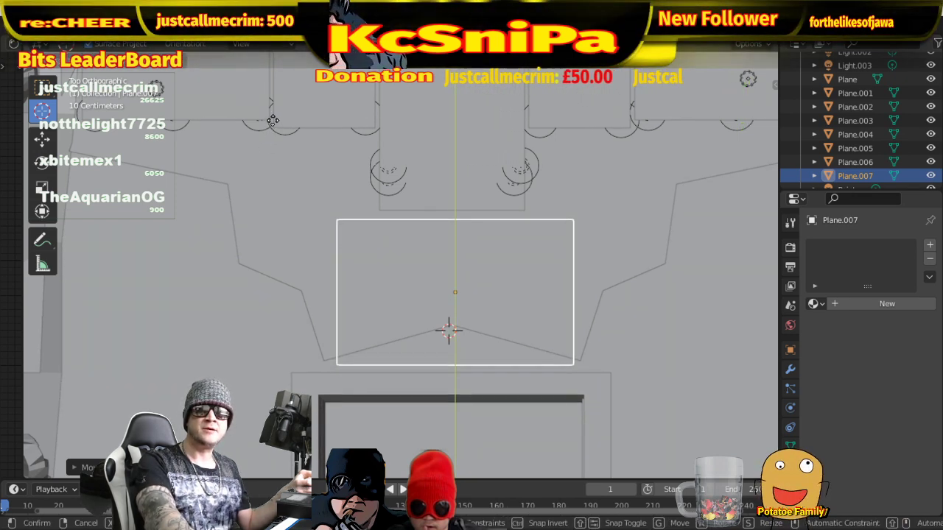
left_click(274, 122)
- Keep solid shading and put the new plane into Edit Mode
middle_click_drag(452, 337, 474, 258)
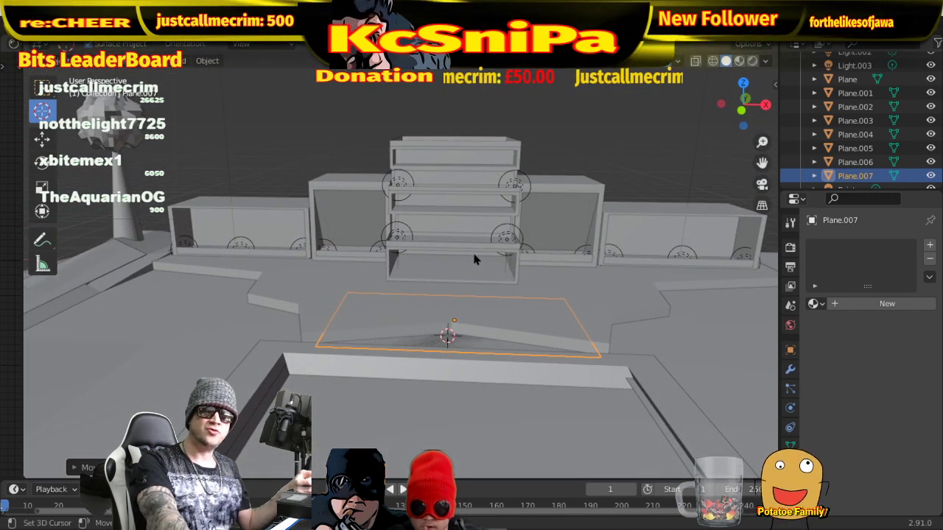
key("z")
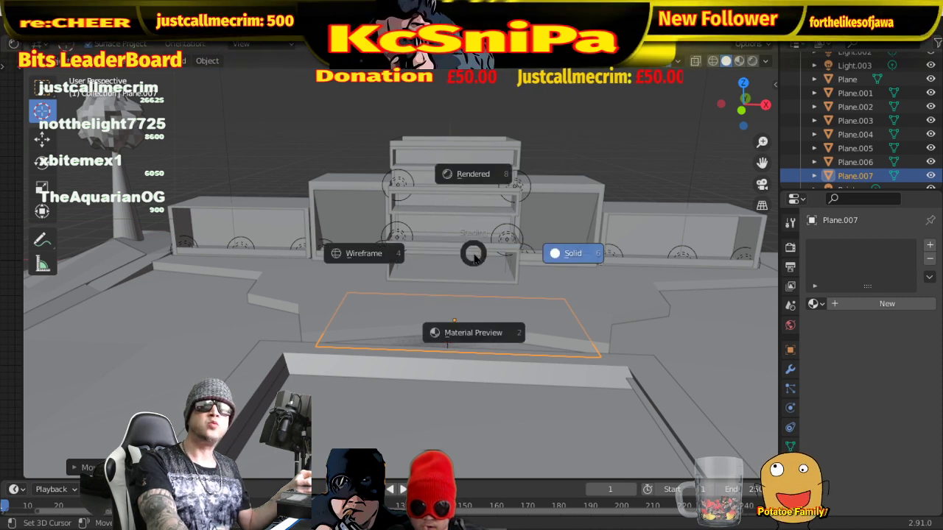
left_click(556, 321)
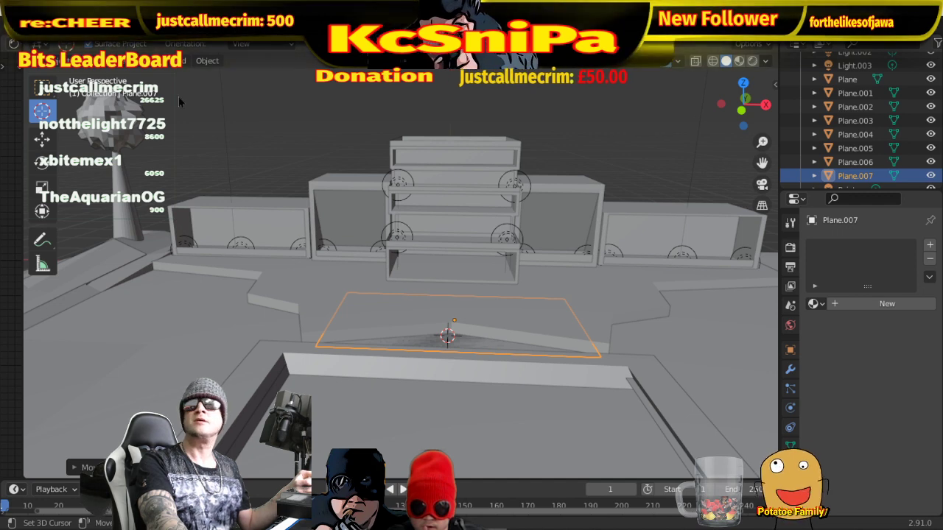
left_click(109, 70)
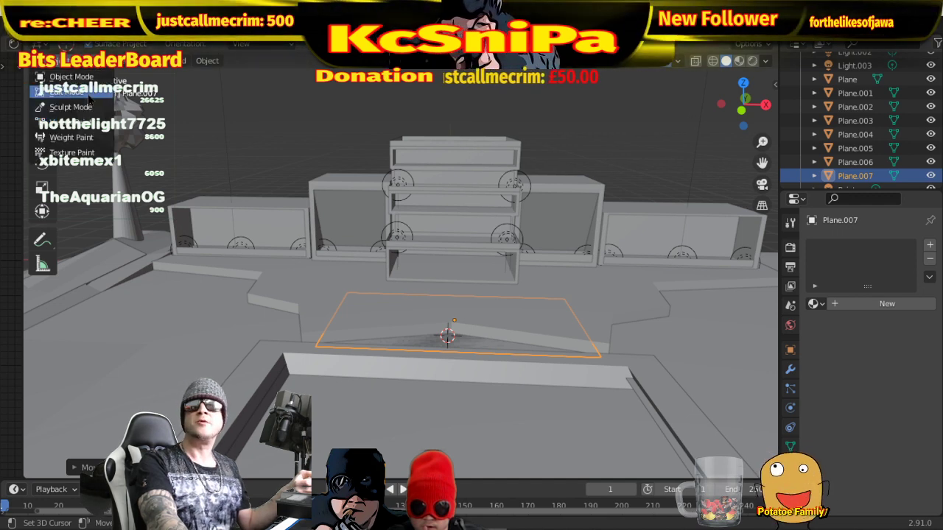
left_click(77, 87)
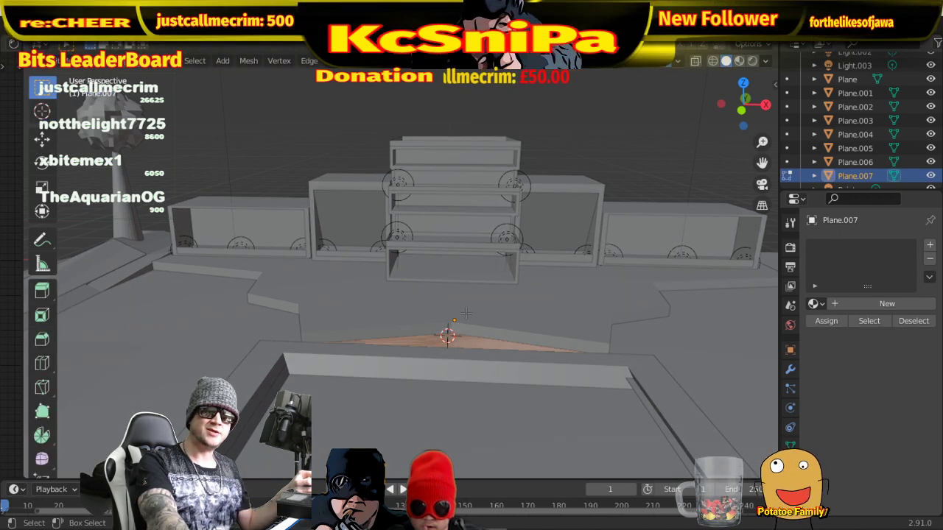
- Move the plane's face up along Z to the base's level
key("g")
key("z")
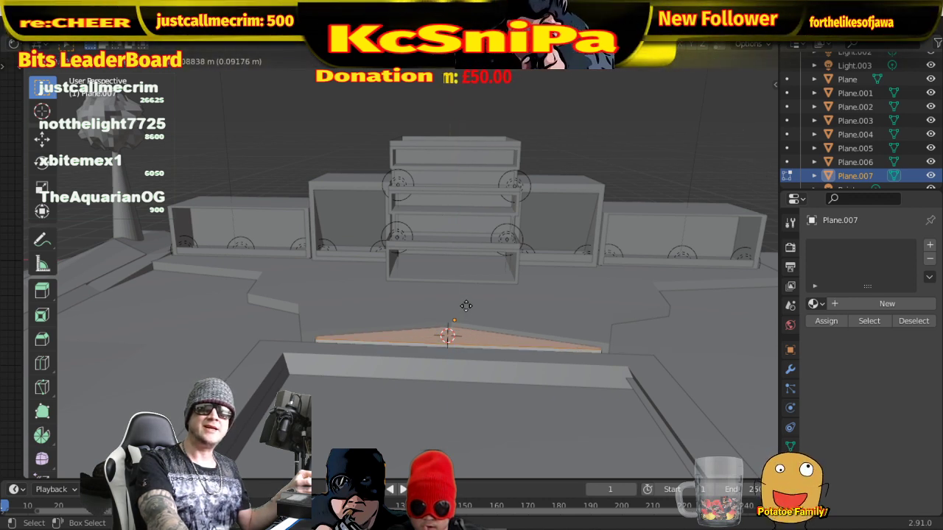
left_click(466, 305)
middle_click_drag(466, 304, 464, 360)
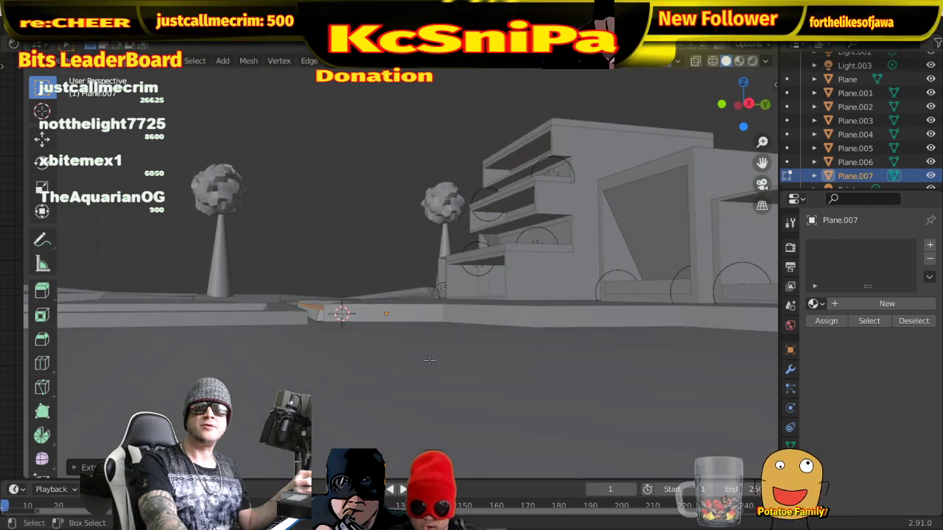
middle_click_drag(303, 321, 383, 353)
mouse_move(457, 372)
middle_mouse_down()
mouse_move(597, 379)
mouse_move(519, 394)
mouse_move(480, 412)
mouse_move(460, 440)
mouse_move(310, 358)
mouse_move(346, 335)
middle_mouse_up()
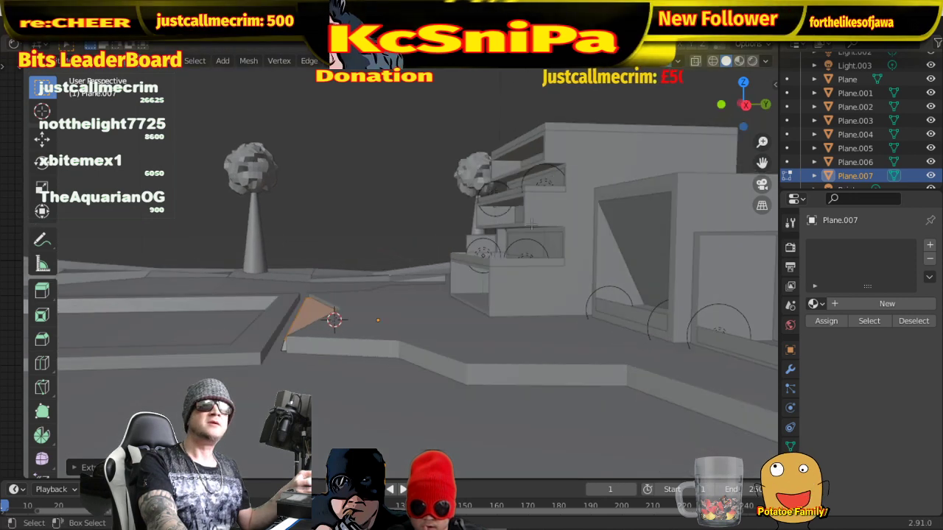
- Switch to rendered preview, return to Object Mode and assign Material.007 to the plane
left_click(751, 61)
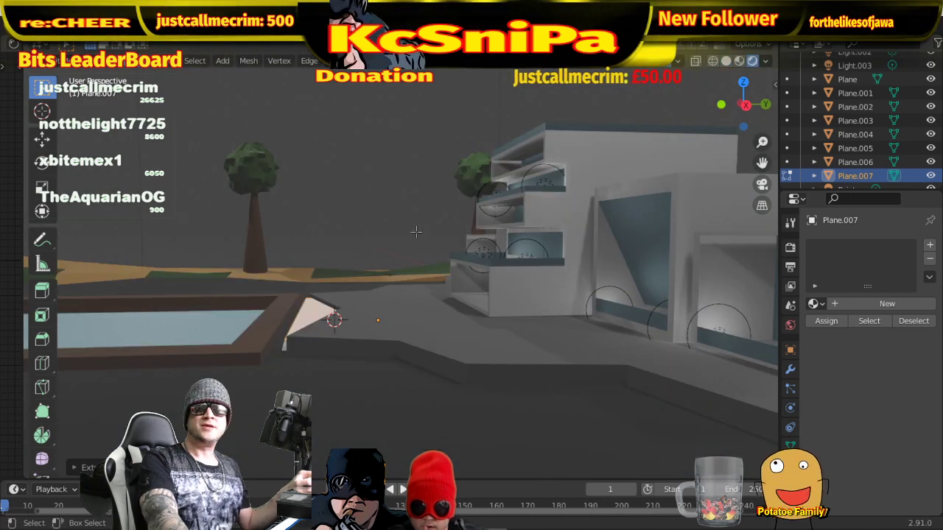
middle_click_drag(516, 279, 484, 339)
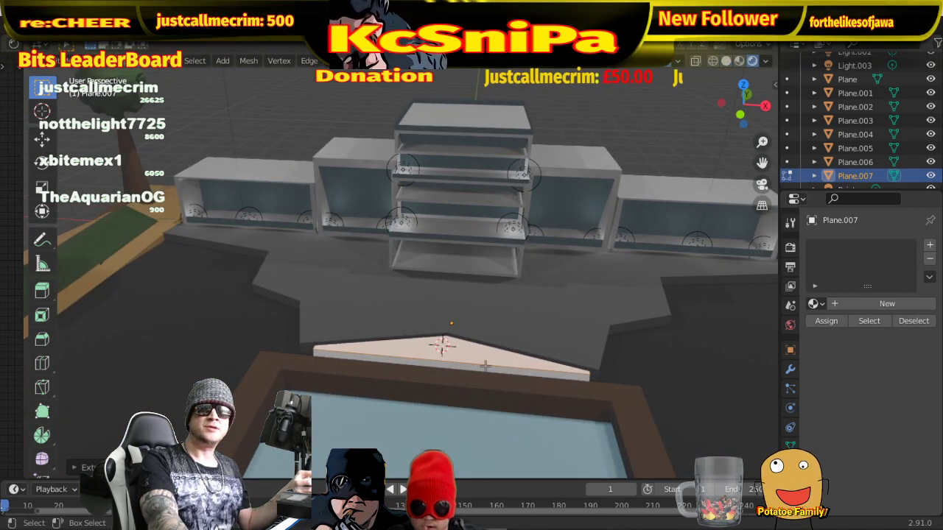
left_click(599, 353)
key("Tab")
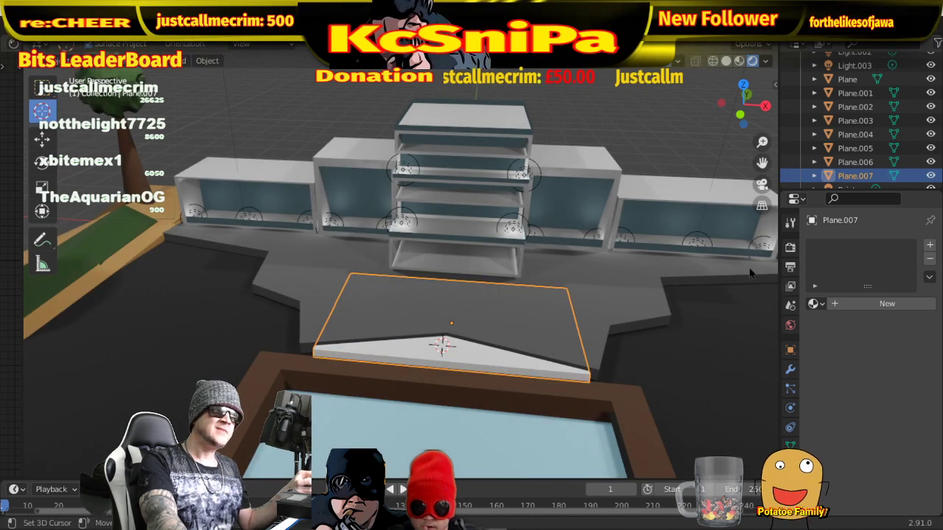
left_click(813, 304)
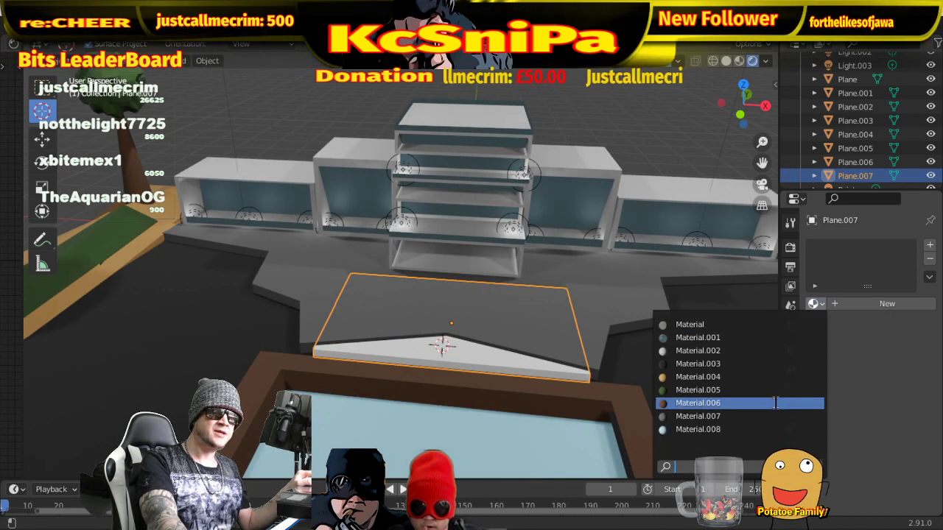
left_click(723, 416)
- Deselect the new plane and review the finished courtyard slab
middle_click_drag(665, 359, 359, 214)
left_click(611, 417)
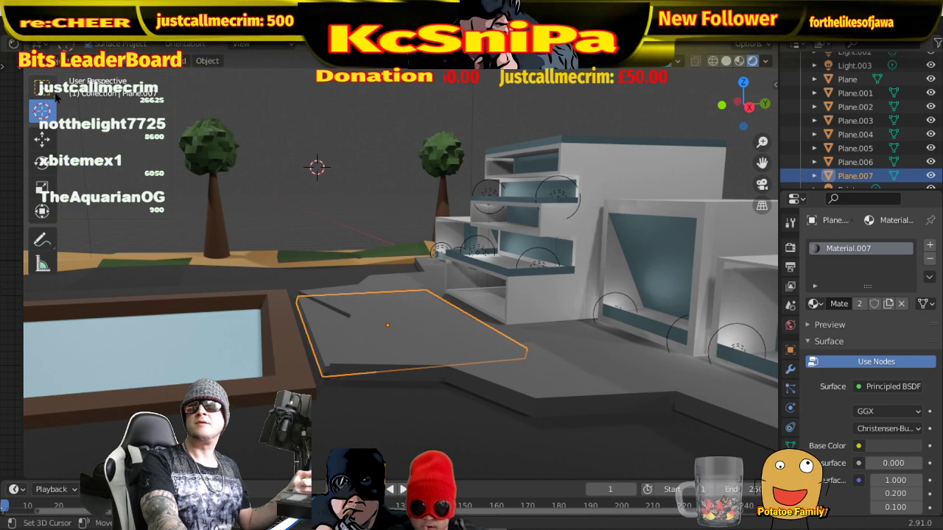
key("w")
left_click(358, 195)
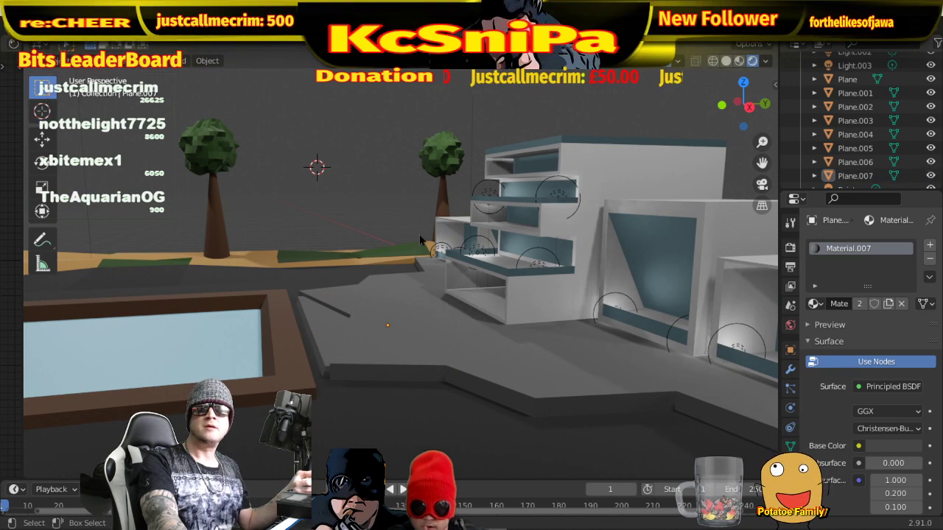
middle_click_drag(357, 195, 492, 300)
scroll(597, 294, "down", 5)
scroll(590, 298, "up", 2)
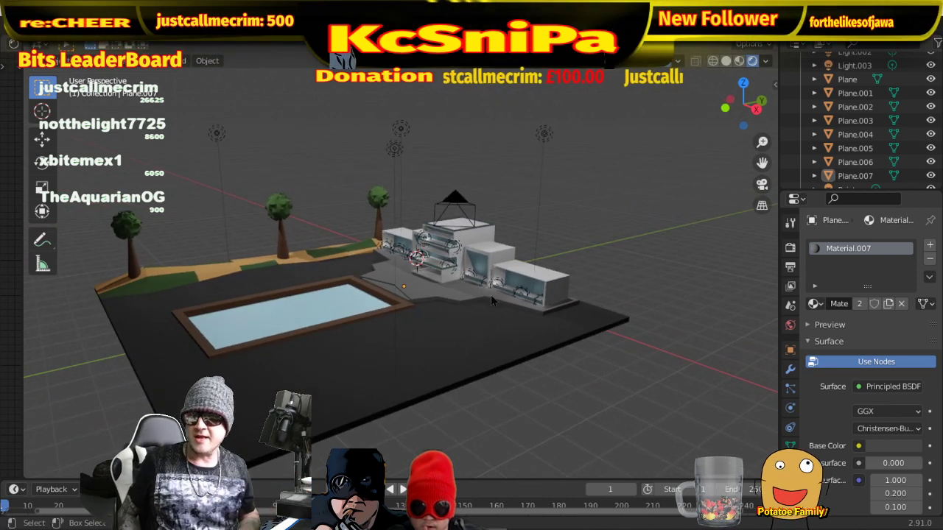
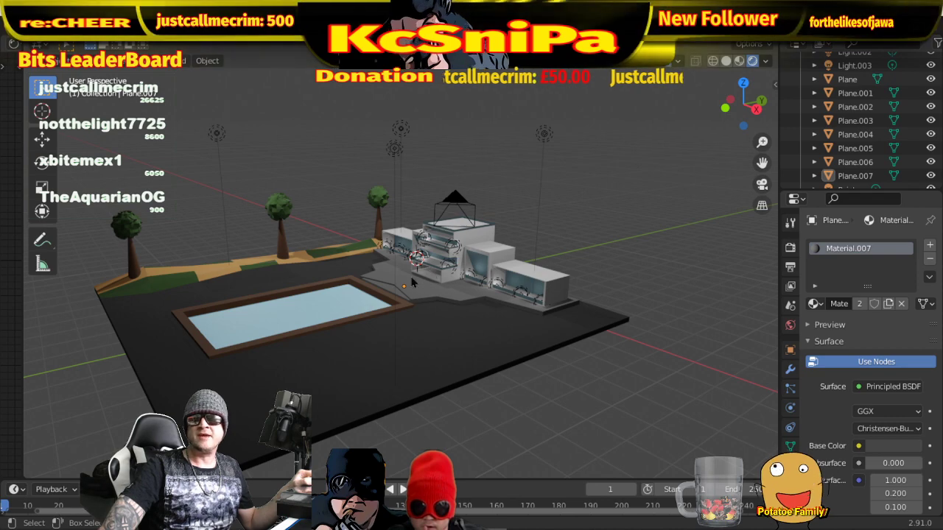
- In top view, add a plane at a point on the terrace in front of the villa
middle_click_drag(412, 282, 560, 354)
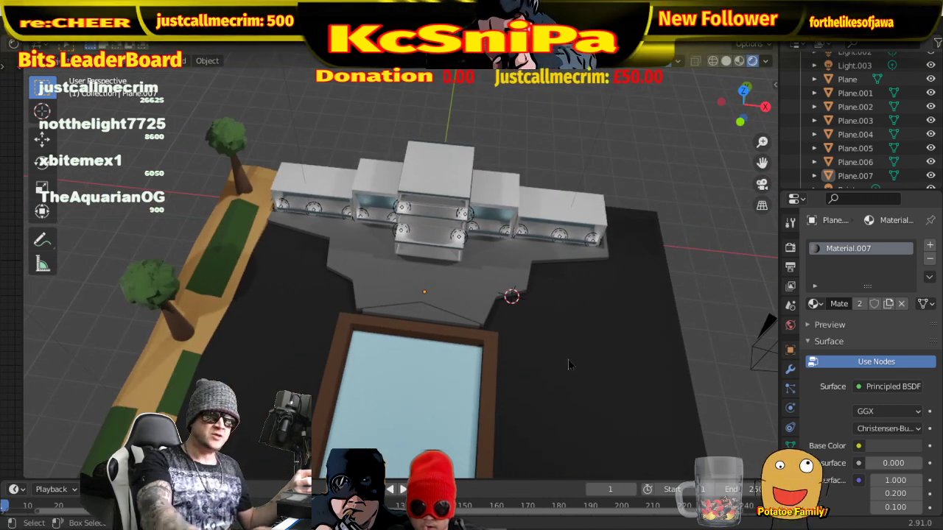
key("KP_7")
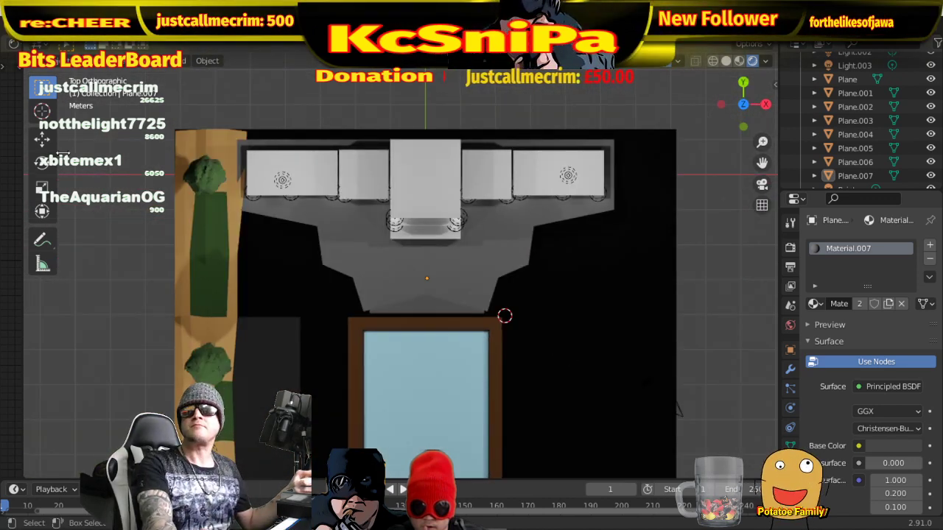
left_click(426, 291)
left_click(179, 60)
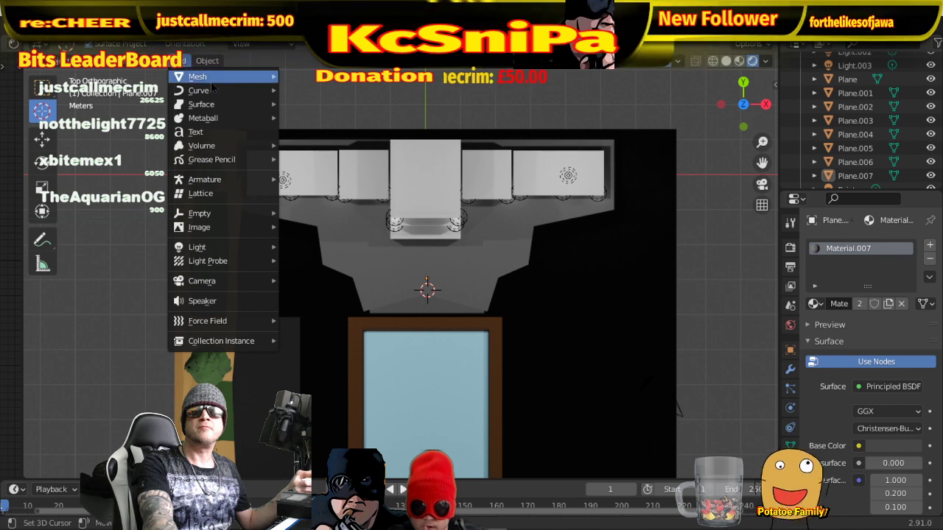
mouse_move(255, 82)
left_click(309, 78)
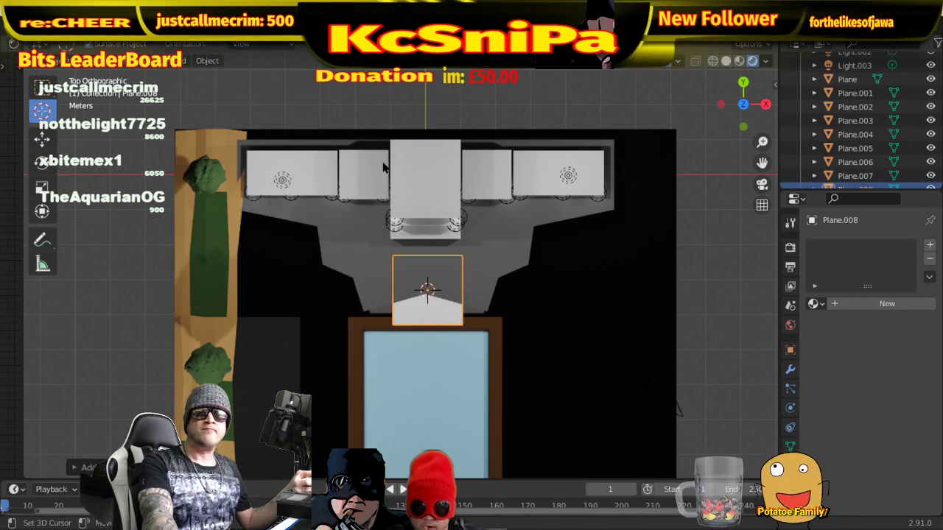
- Narrow the plane along X and move it along Y nearer the building
key("s")
key("x")
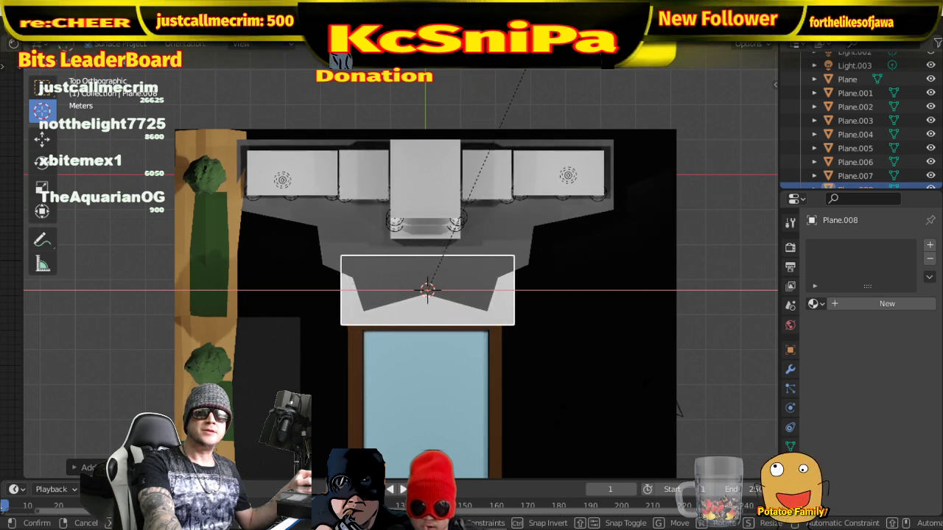
key("Return")
key("g")
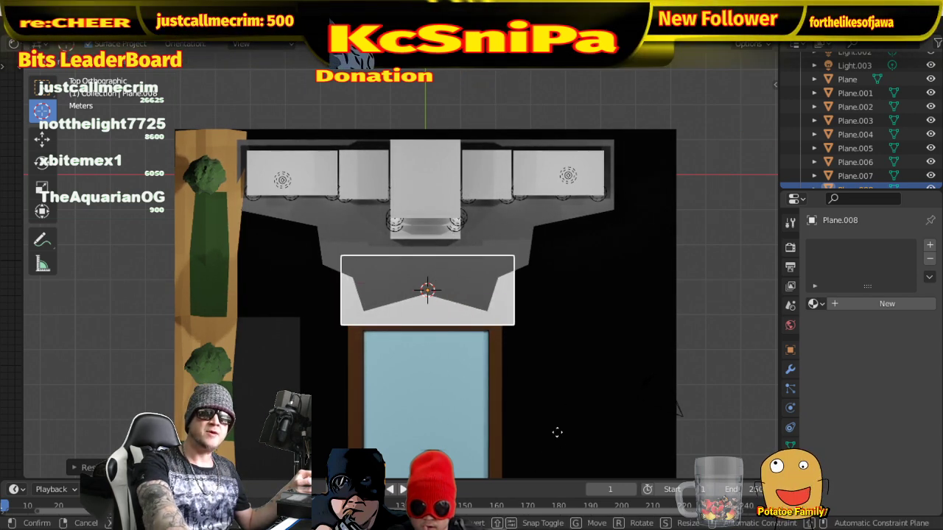
key("y")
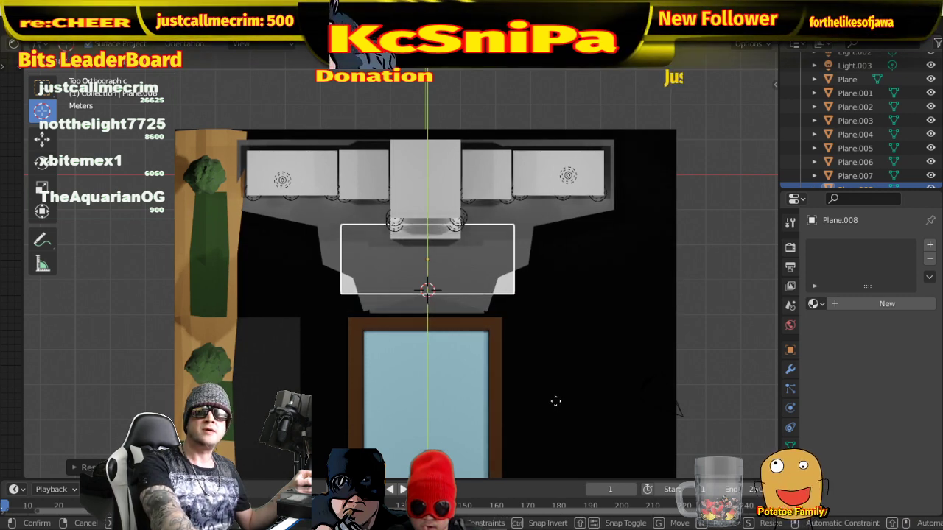
left_click(556, 401)
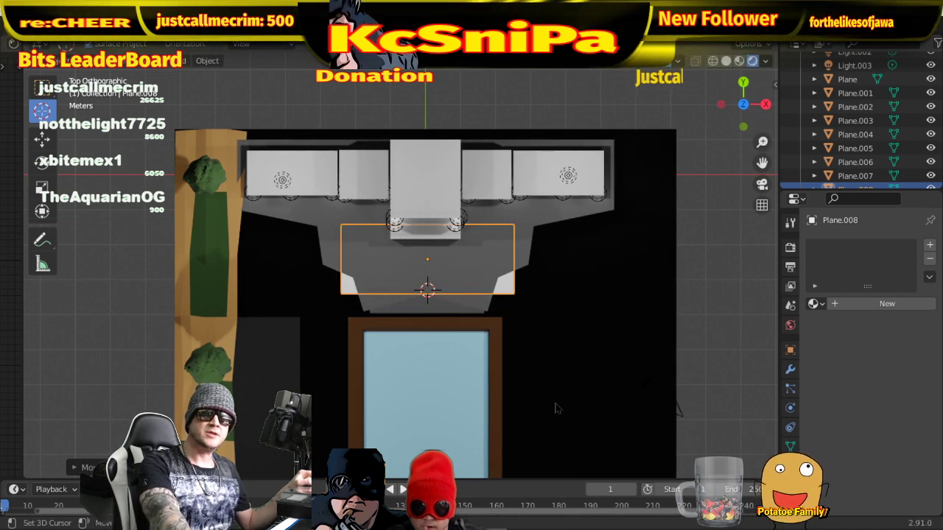
- Widen the plane across the terrace, fix its final Y position, and enter Edit Mode
key("s")
key("x")
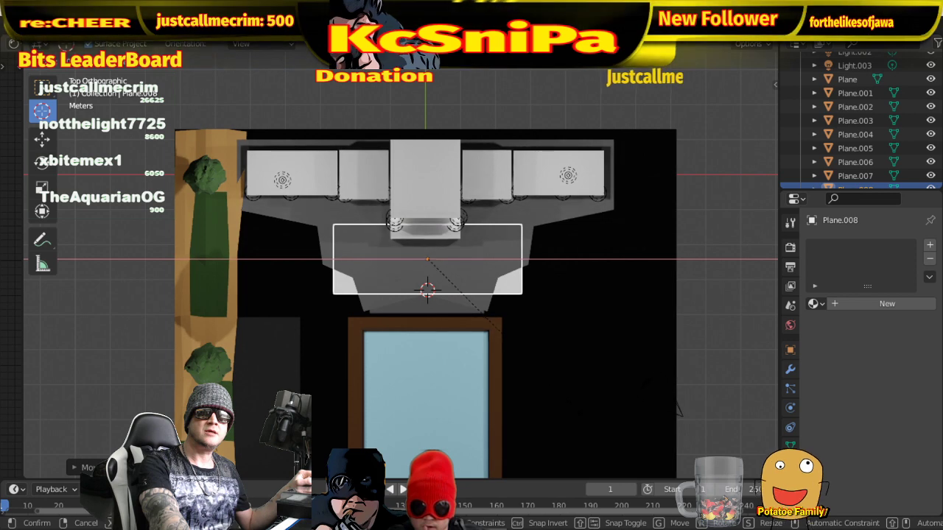
left_click(578, 414)
key("g")
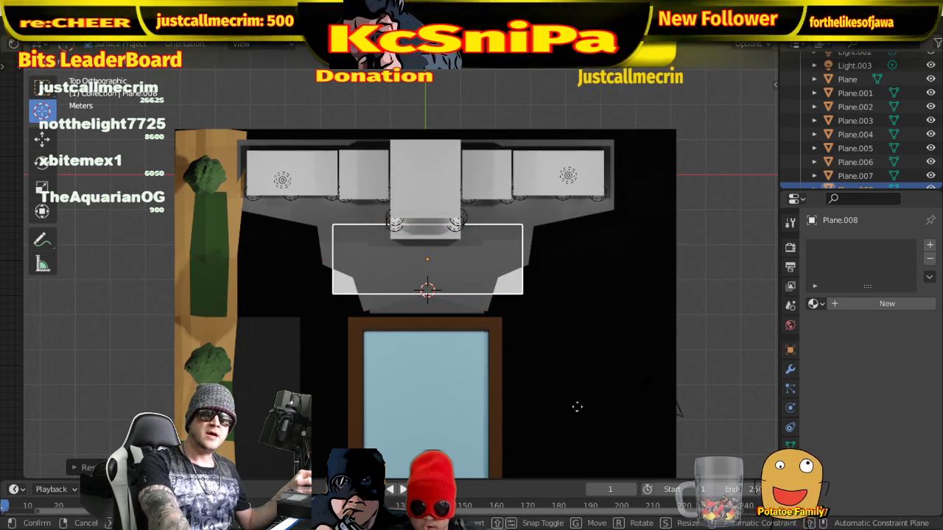
key("y")
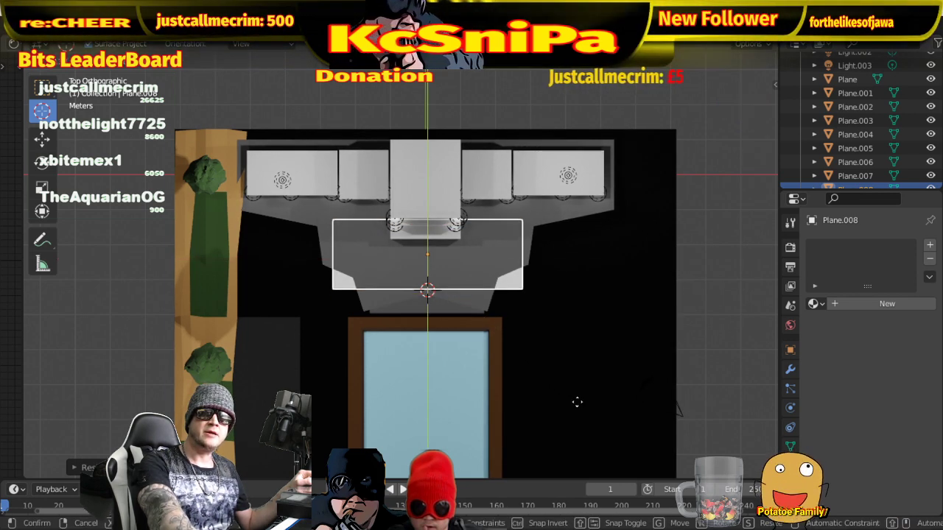
left_click(578, 406)
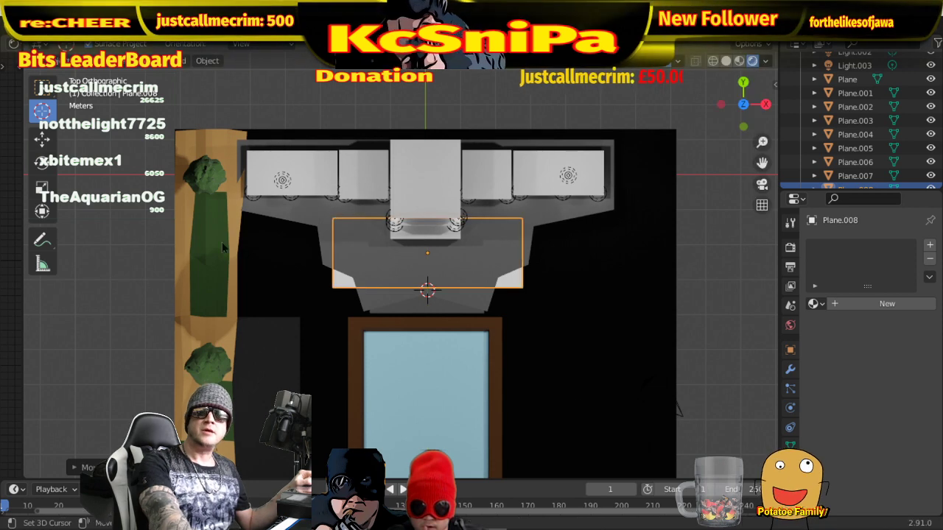
left_click(51, 60)
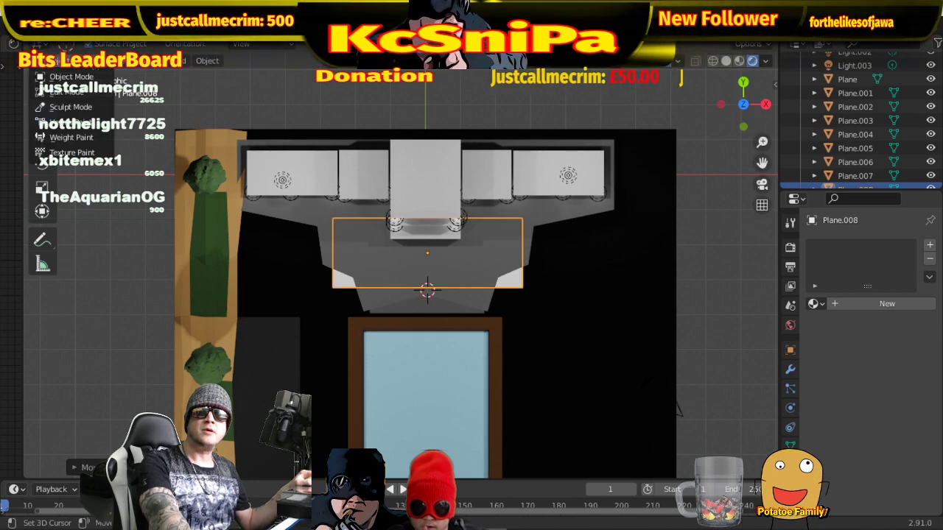
left_click(66, 92)
- Raise the plane's geometry about 0.07 m along Z, viewed from a low side angle
middle_click_drag(589, 405, 433, 253)
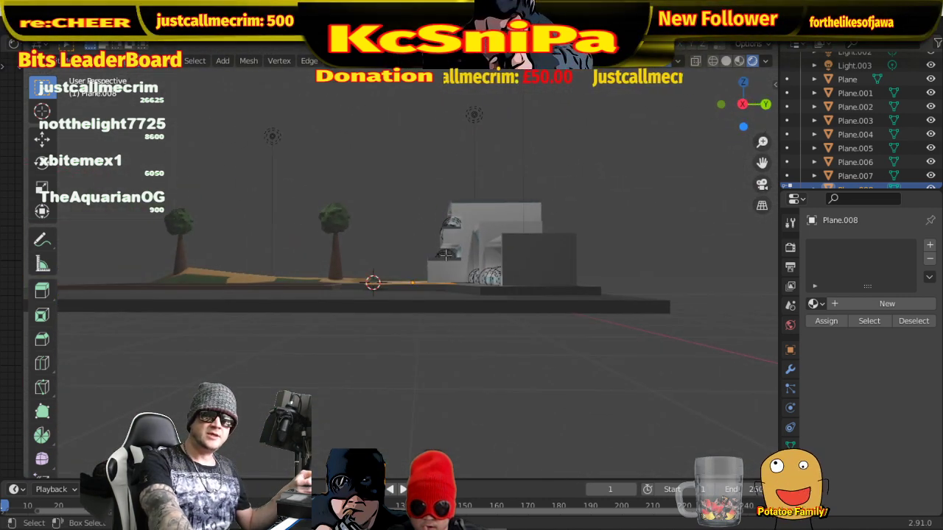
key("g")
key("z")
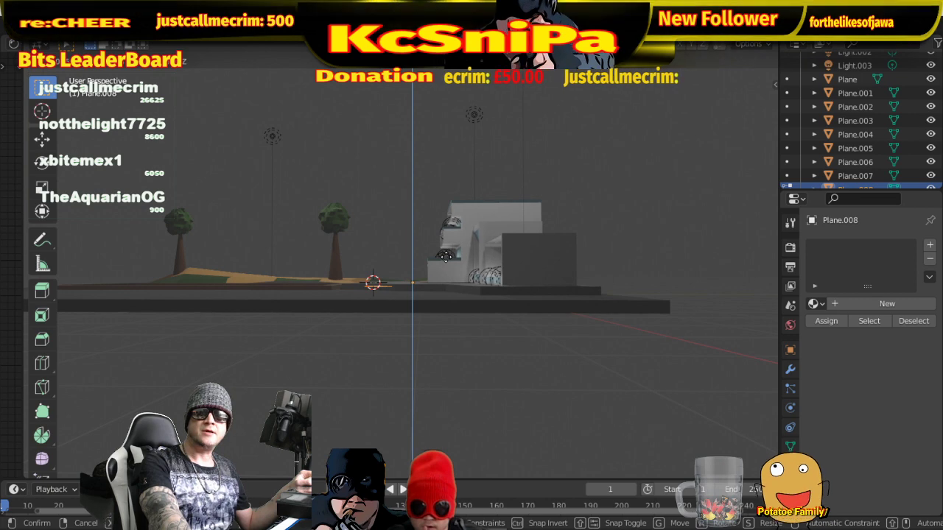
left_click(444, 258)
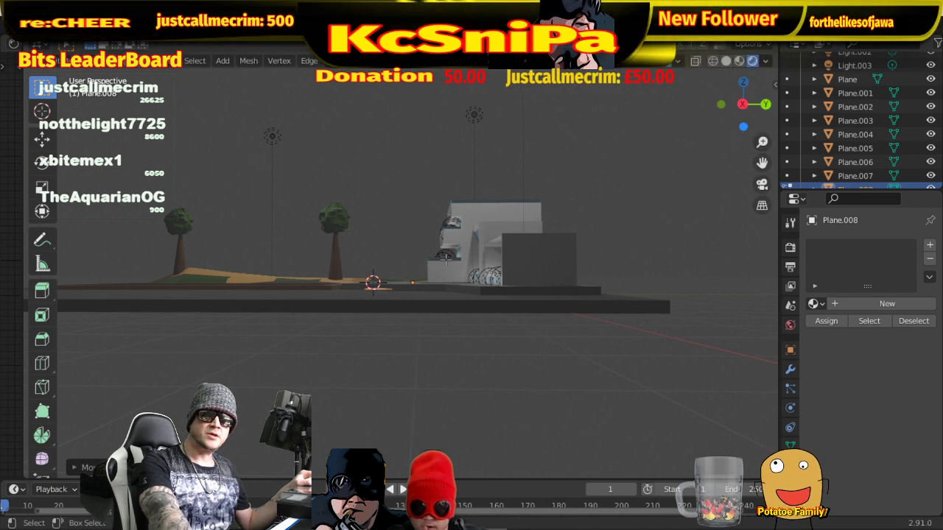
key("g")
key("z")
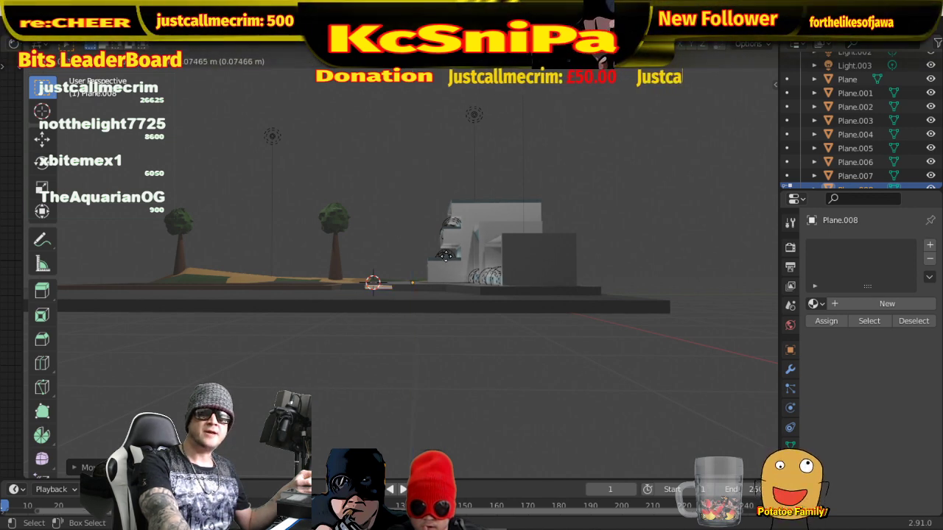
middle_click_drag(445, 255, 257, 295)
scroll(500, 299, "up", 4)
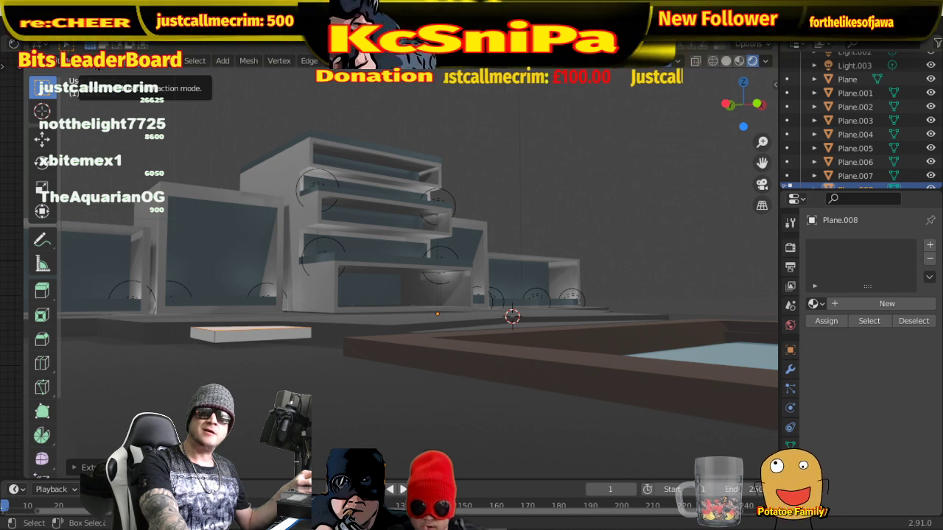
- Back in Object Mode, scale and move the plane along Z into a thin raised patio slab
left_click(63, 61)
left_click(74, 77)
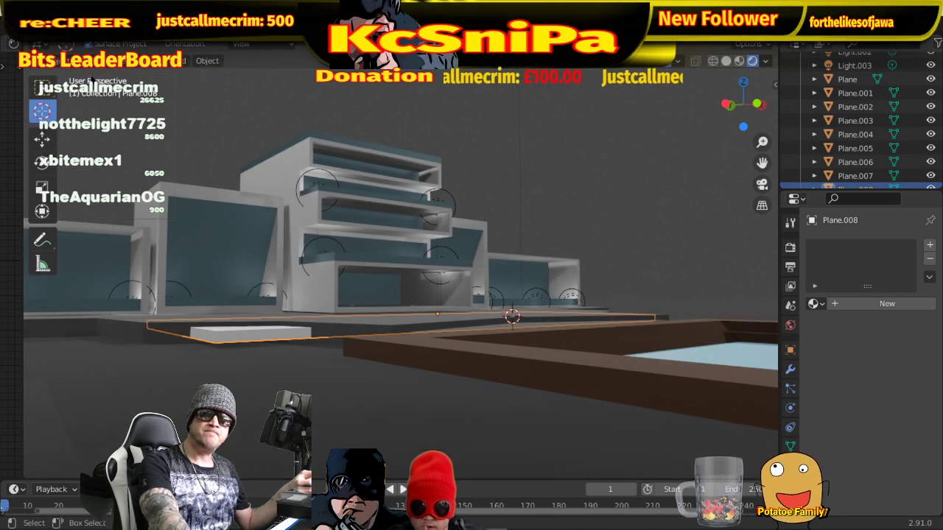
key("s")
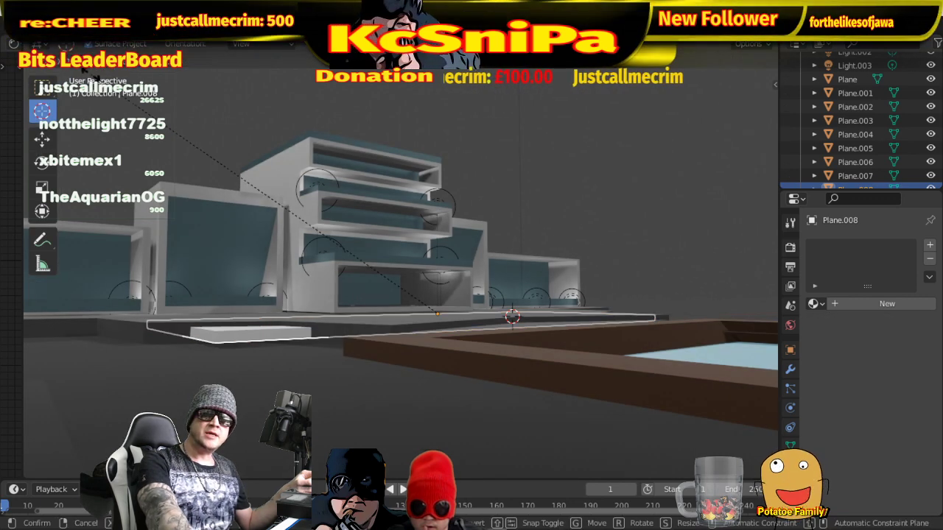
key("z")
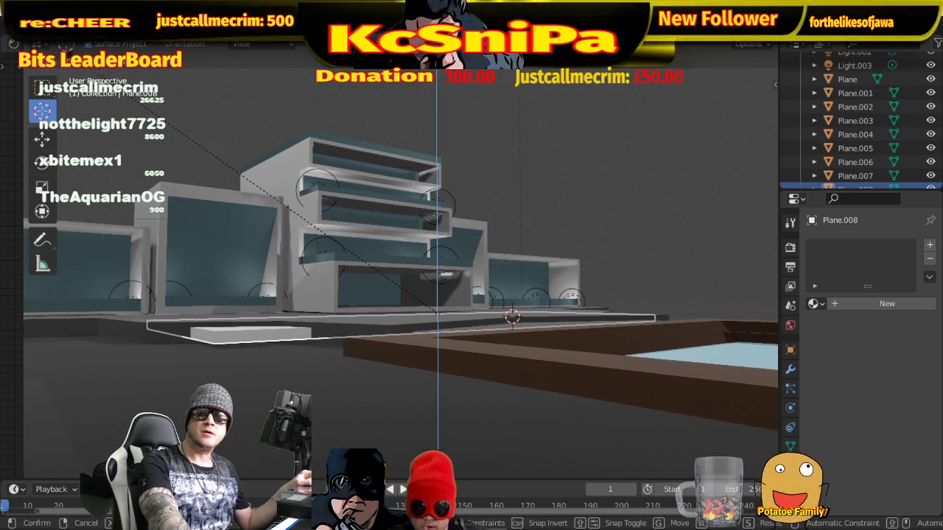
left_click(169, 109)
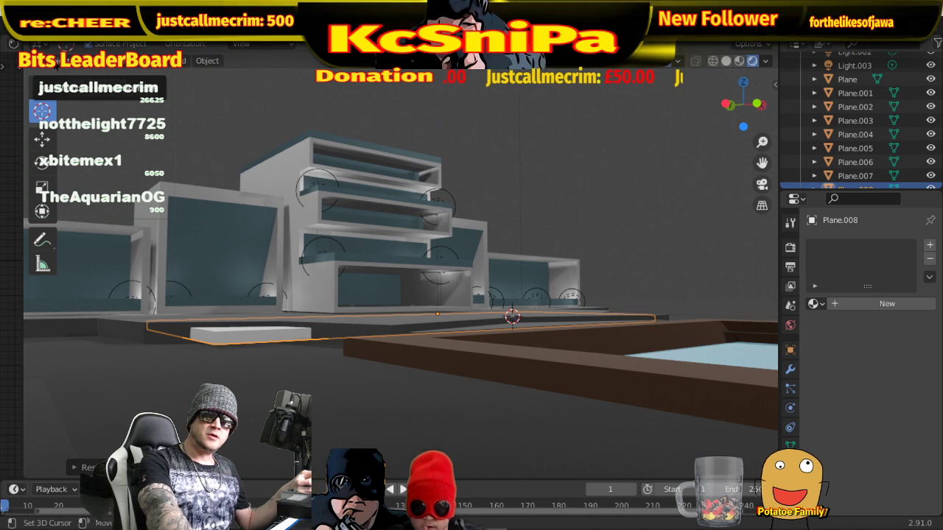
key("g")
key("z")
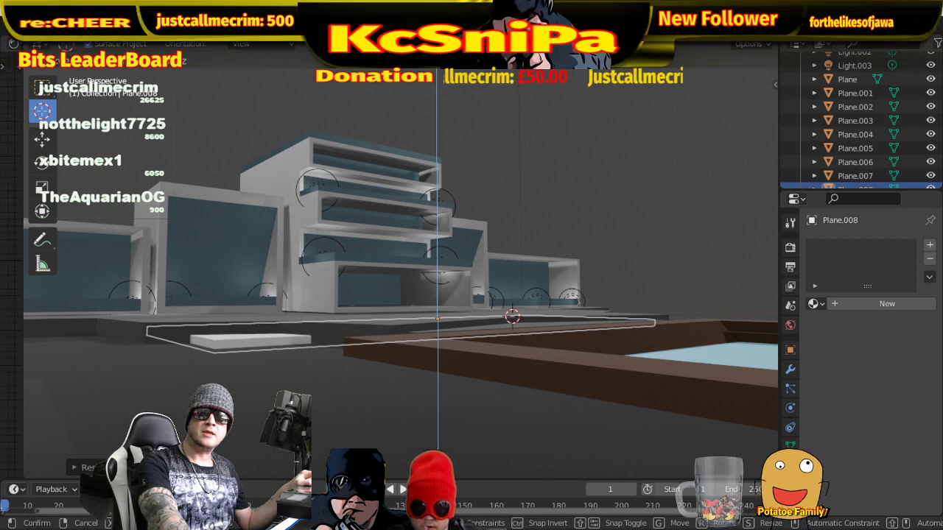
key("Return")
middle_click_drag(655, 193, 626, 282)
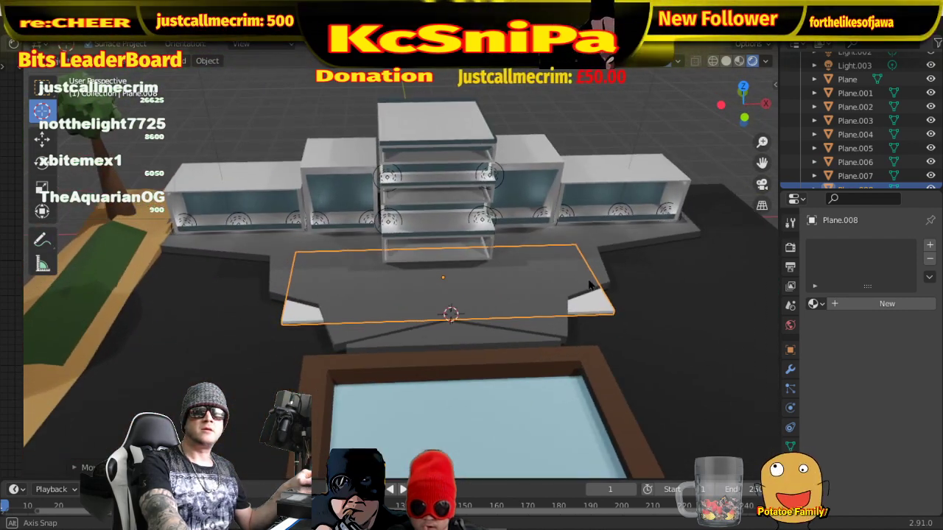
- Give the plane Material.007 and place the 3D cursor on it from top view
left_click(823, 304)
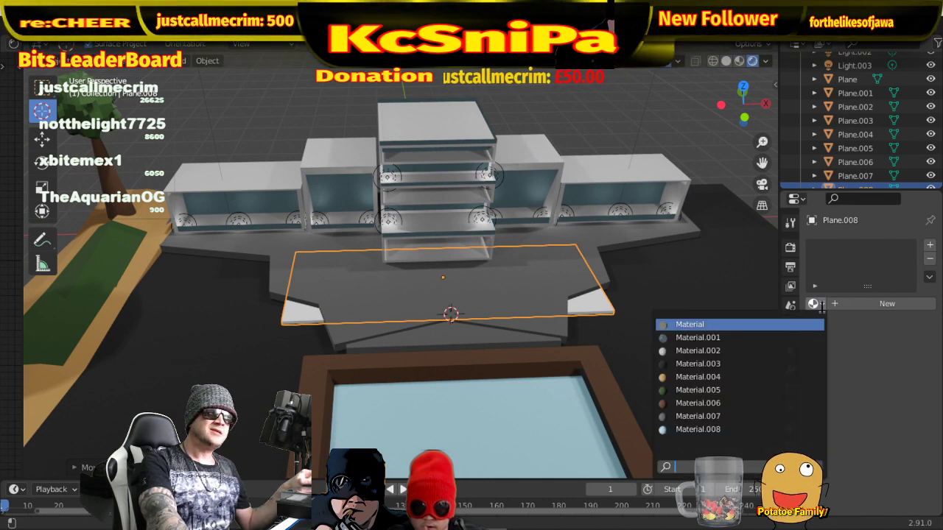
left_click(766, 423)
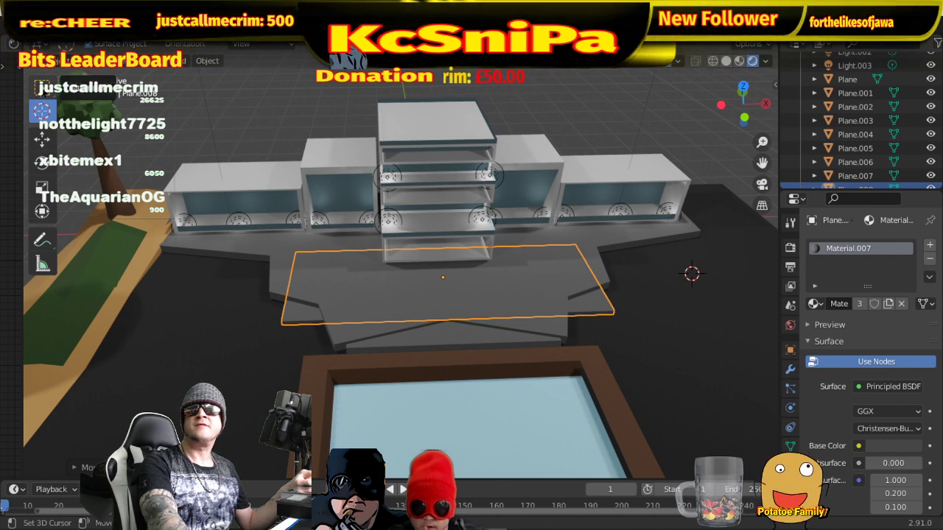
key("KP_7")
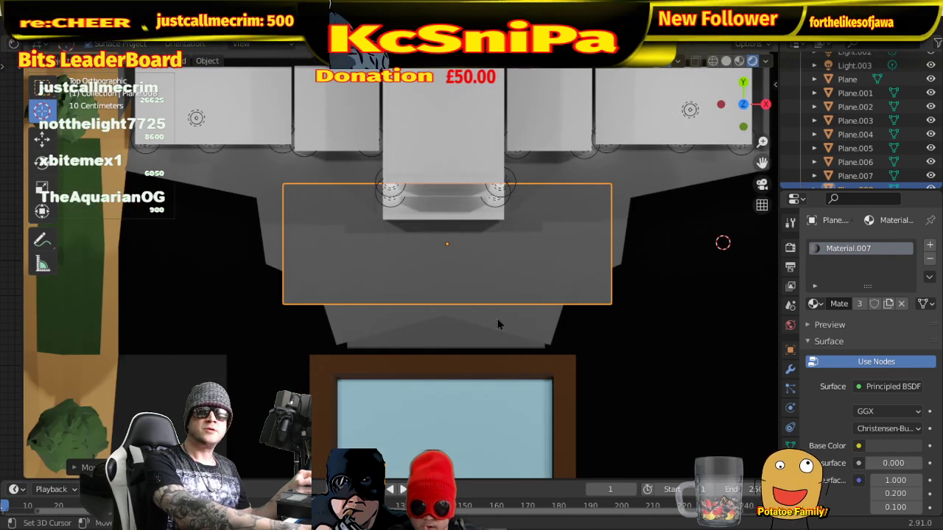
left_click(446, 289)
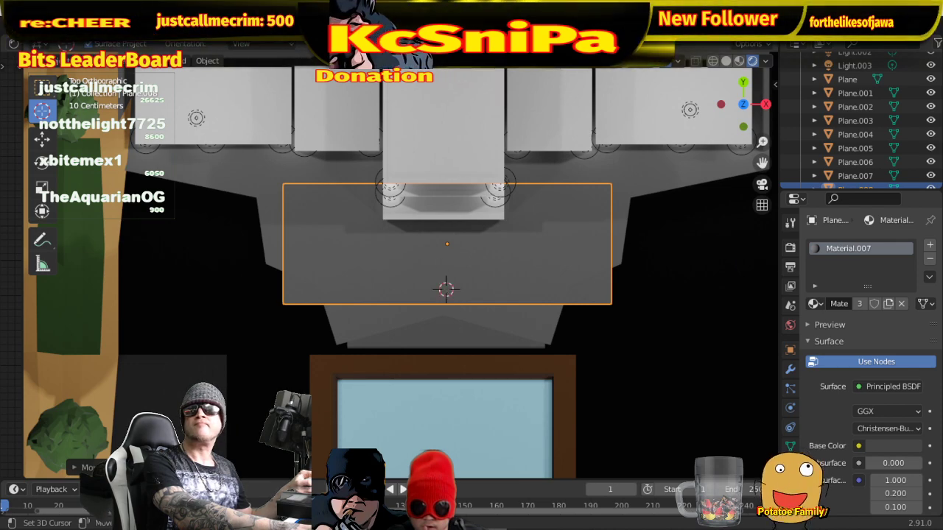
key("w")
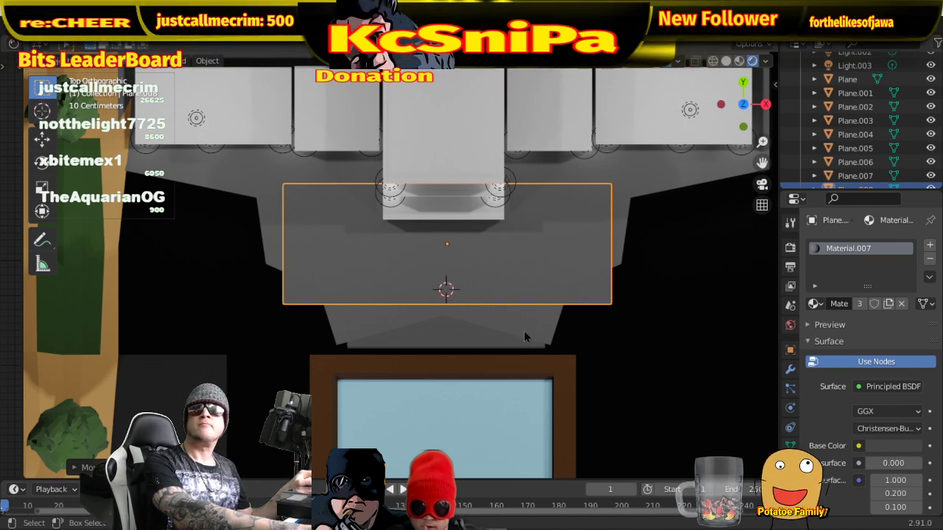
- Deselect the plane, look around the scene, and return to Top Orthographic view
middle_click_drag(524, 336, 519, 245)
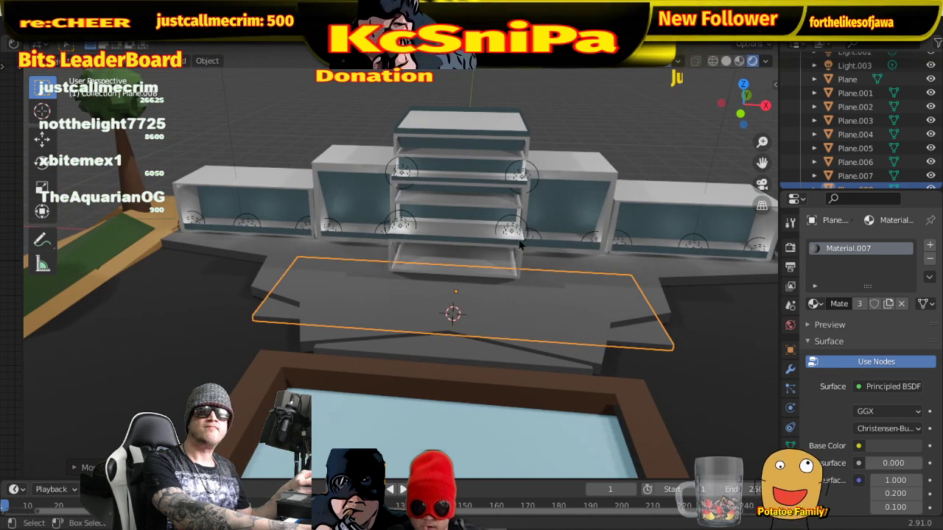
scroll(519, 245, "down", 3)
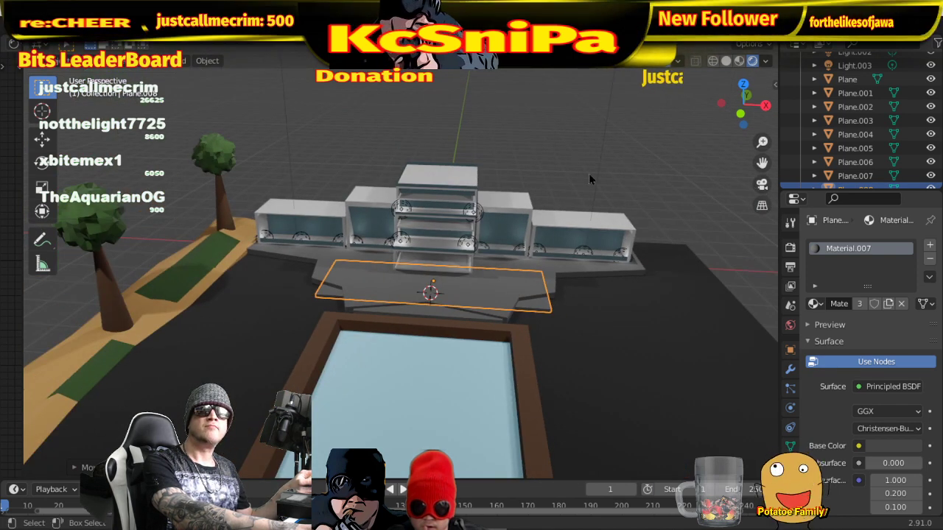
left_click(552, 129)
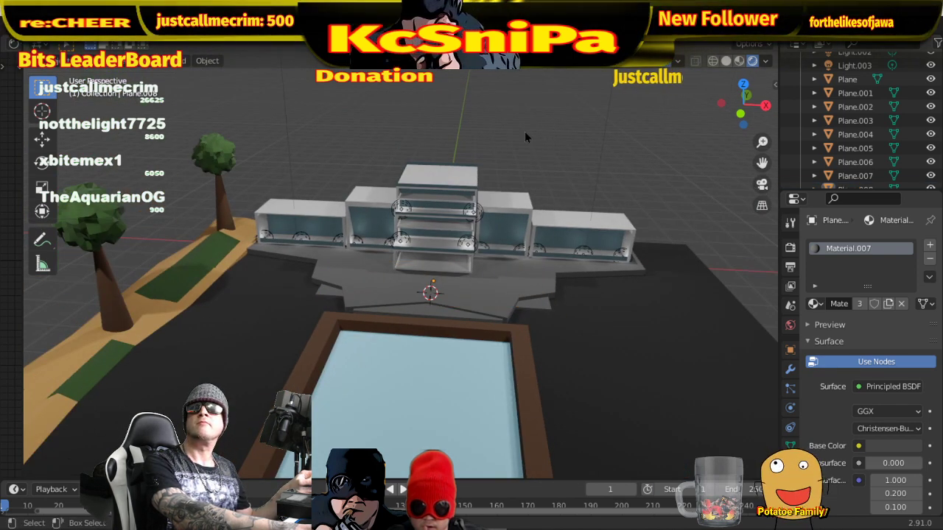
middle_click_drag(590, 295, 514, 296)
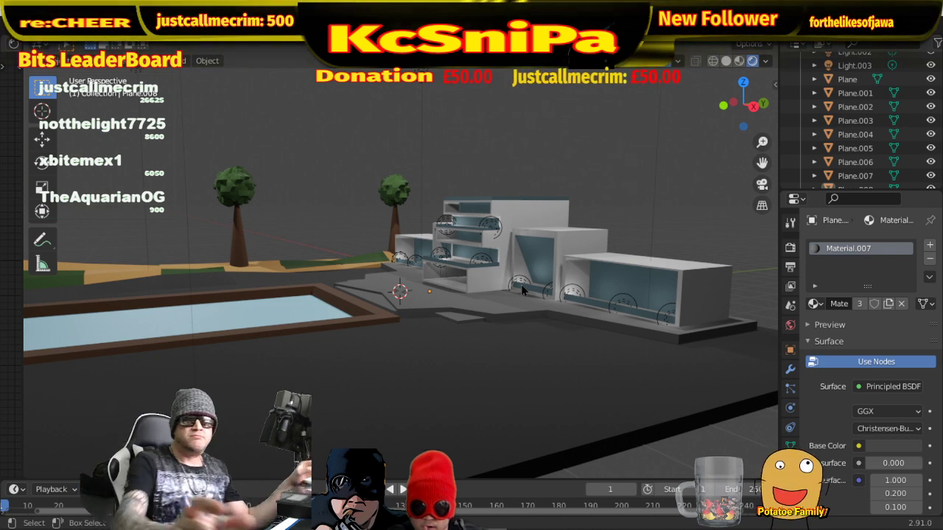
middle_click_drag(451, 272, 501, 305)
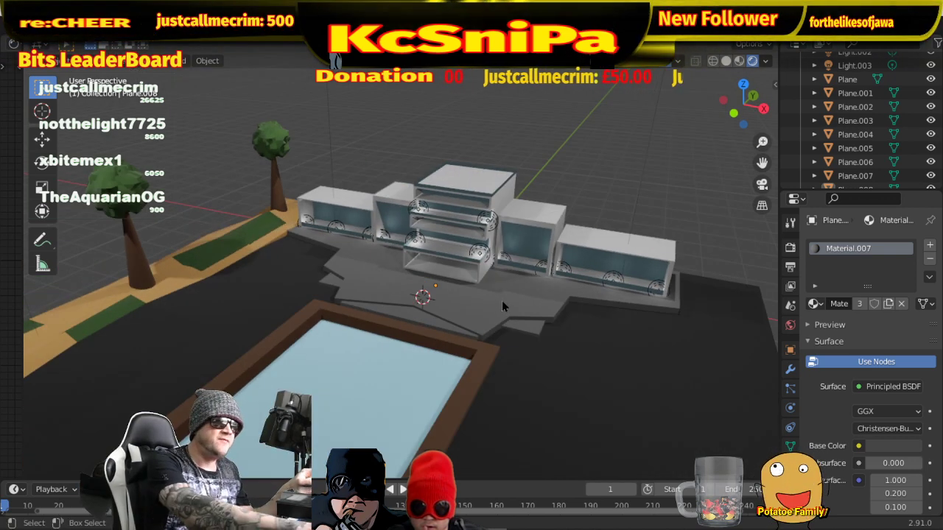
key("KP_7")
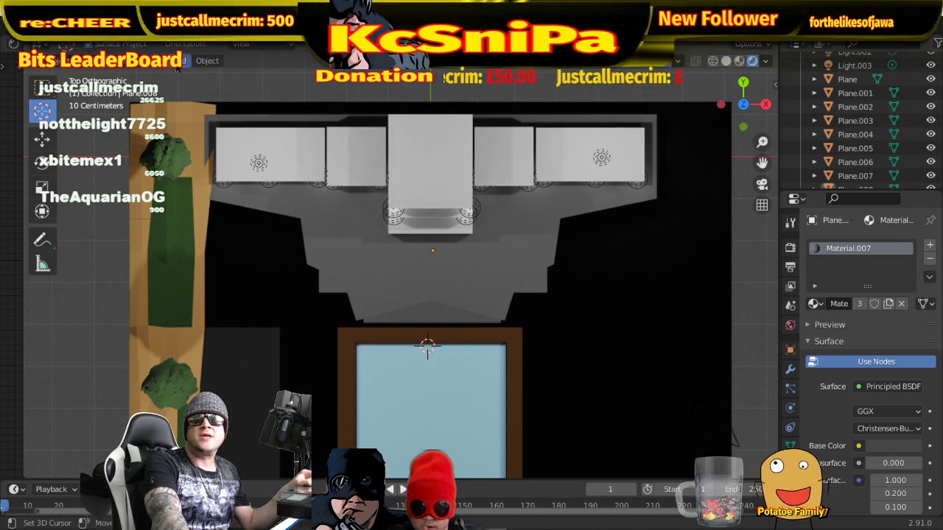
- Add a cube and shrink it to a small size
left_click(178, 62)
mouse_move(216, 81)
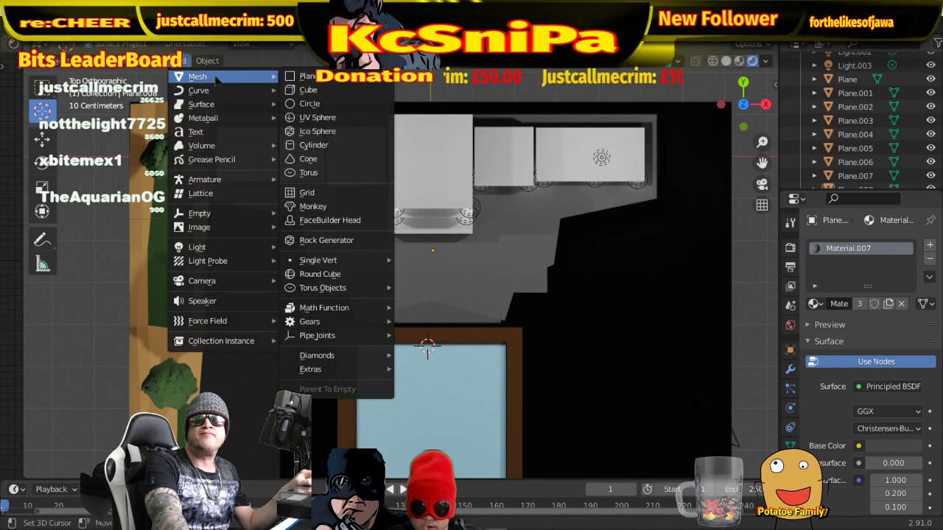
left_click(313, 90)
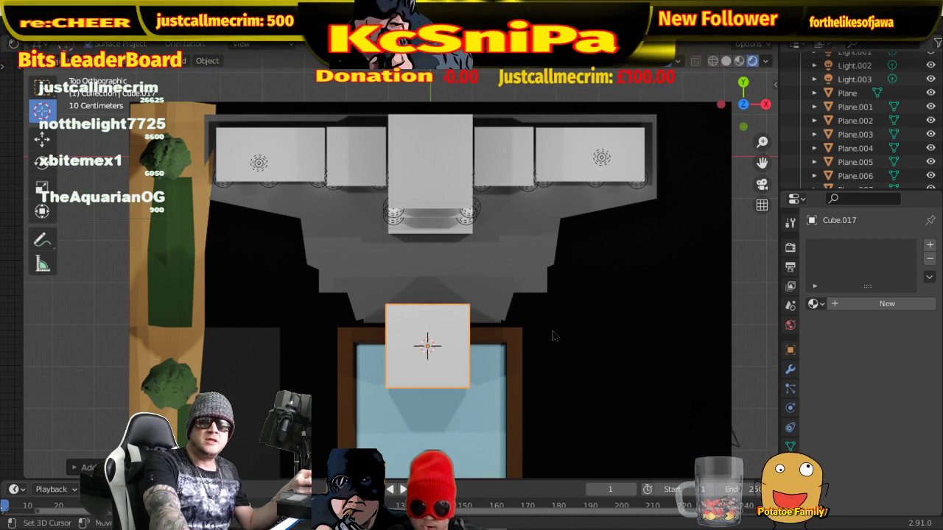
key("s")
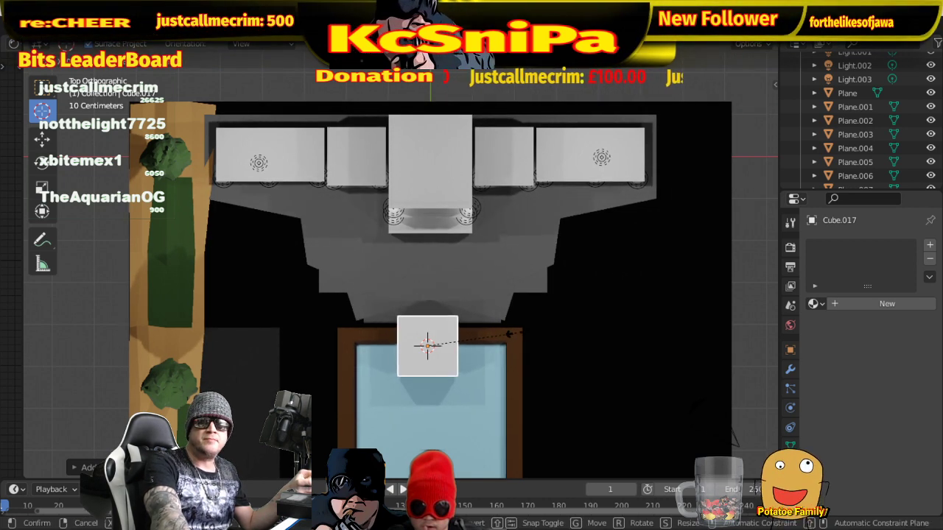
left_click(516, 339)
- Move the cube along Y to the pool's back edge and lower it to water level
key("g")
key("y")
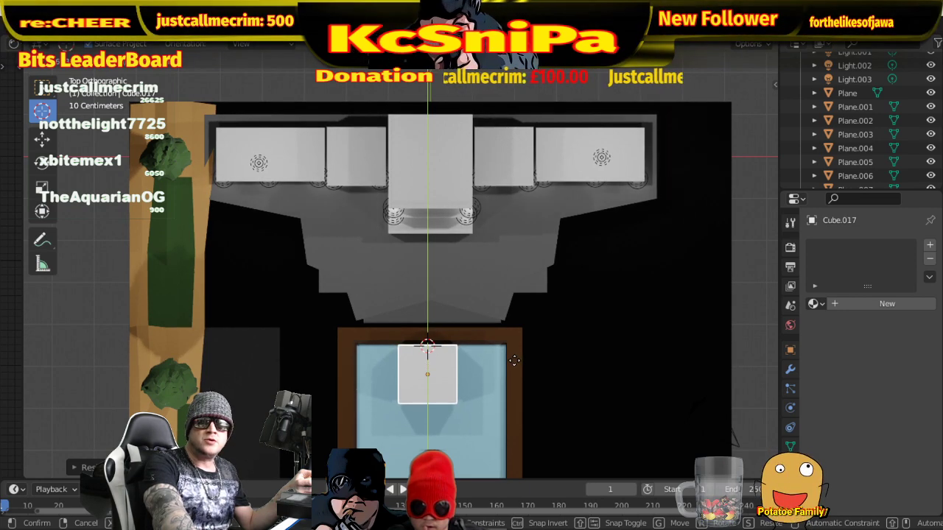
left_click(514, 361)
middle_click_drag(514, 362, 505, 231)
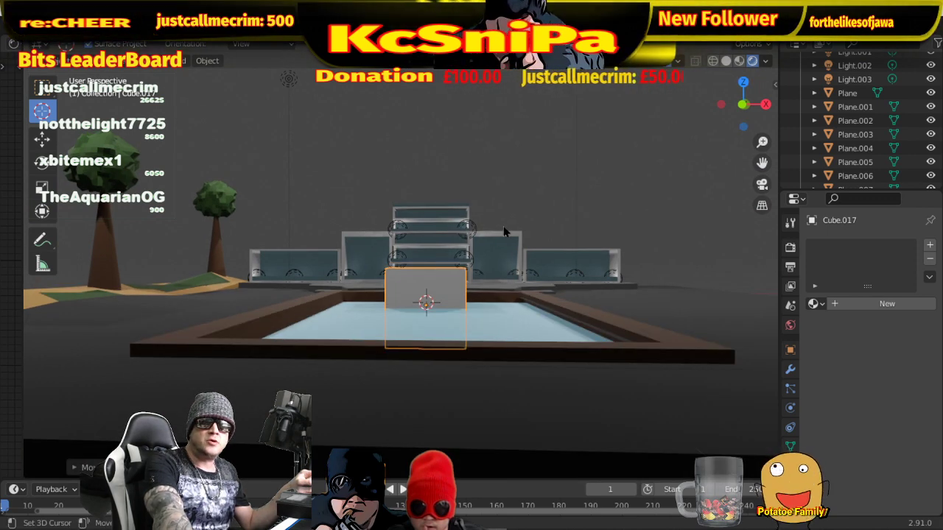
key("g")
key("z")
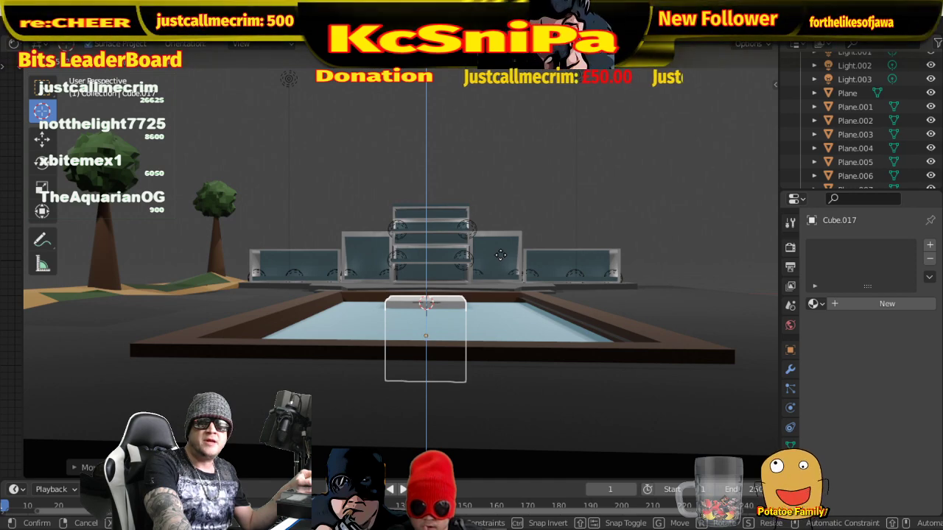
left_click(500, 259)
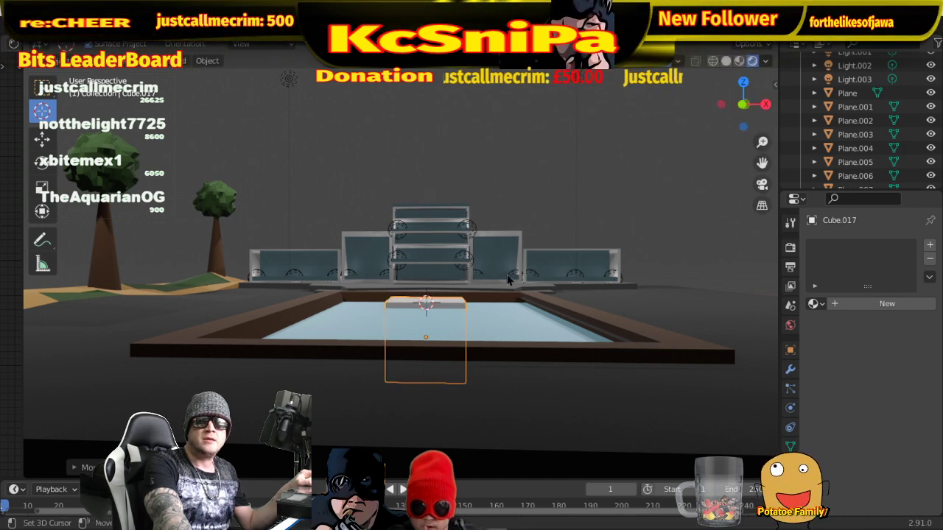
- In top view, make the cube shallower along Y and wider along X across the pool
middle_click_drag(507, 278, 528, 403)
key("KP_7")
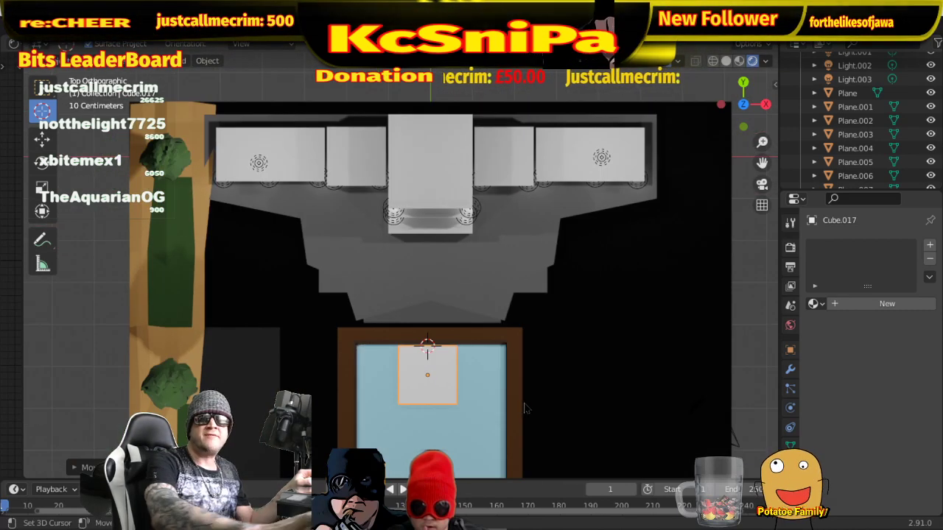
key("g")
key("y")
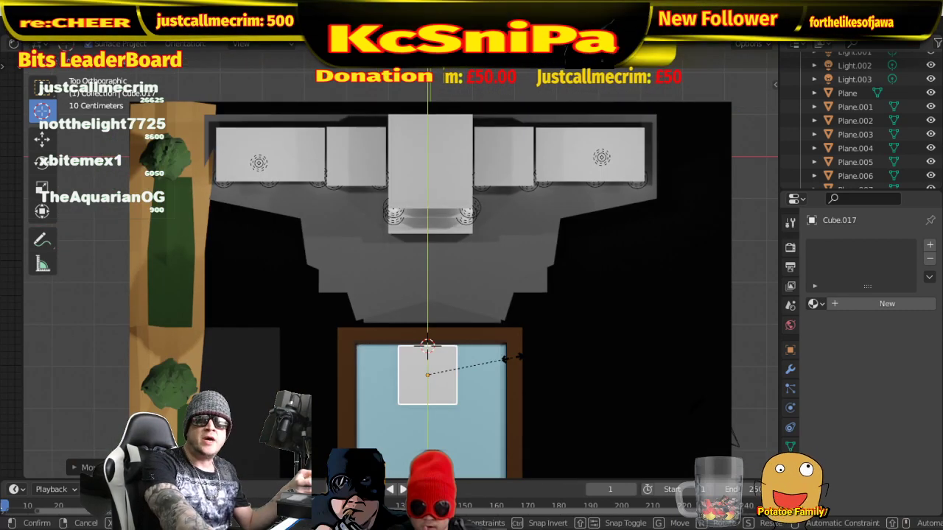
left_click(475, 362)
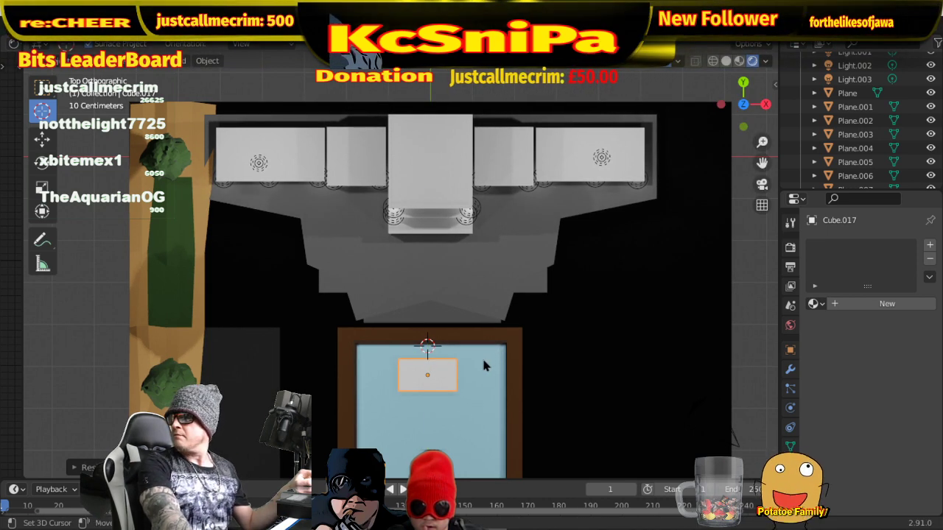
key("s")
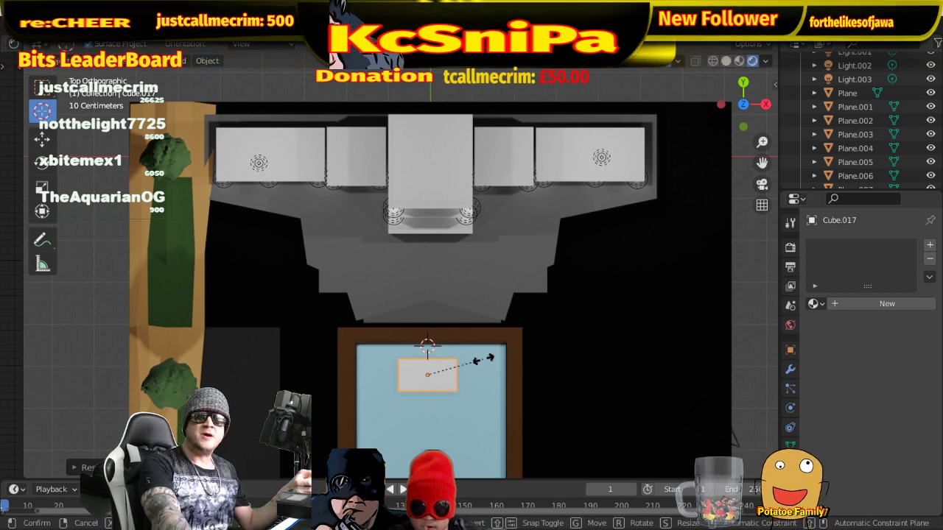
key("x")
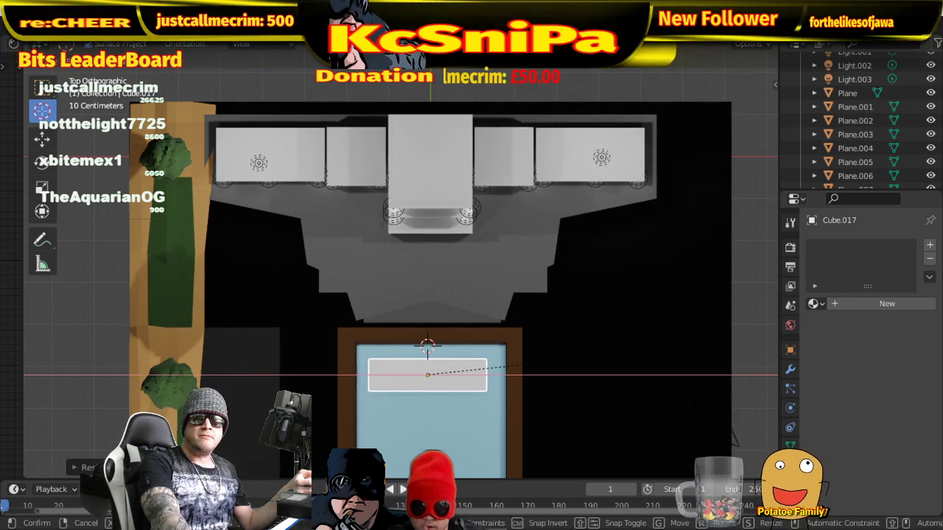
left_click(521, 369)
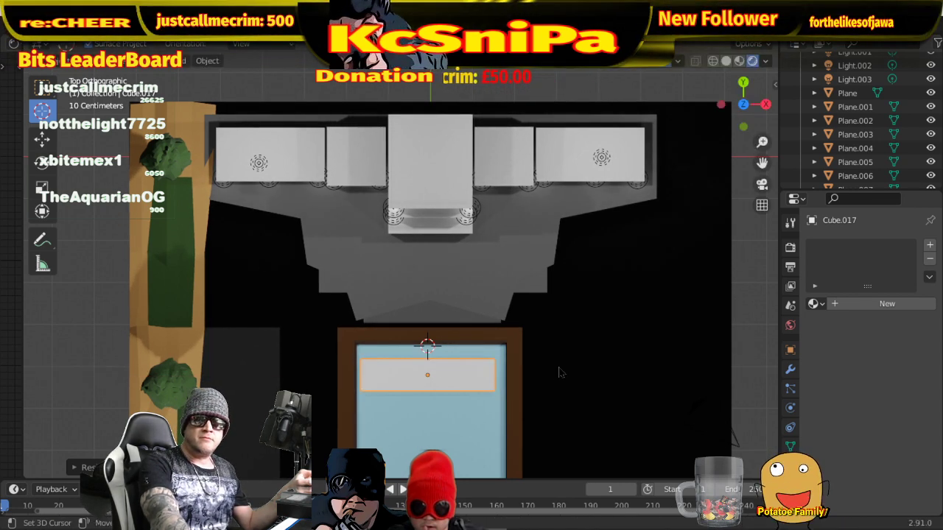
- Centre the slab across the pool along X and push it flush against the back edge
key("g")
key("x")
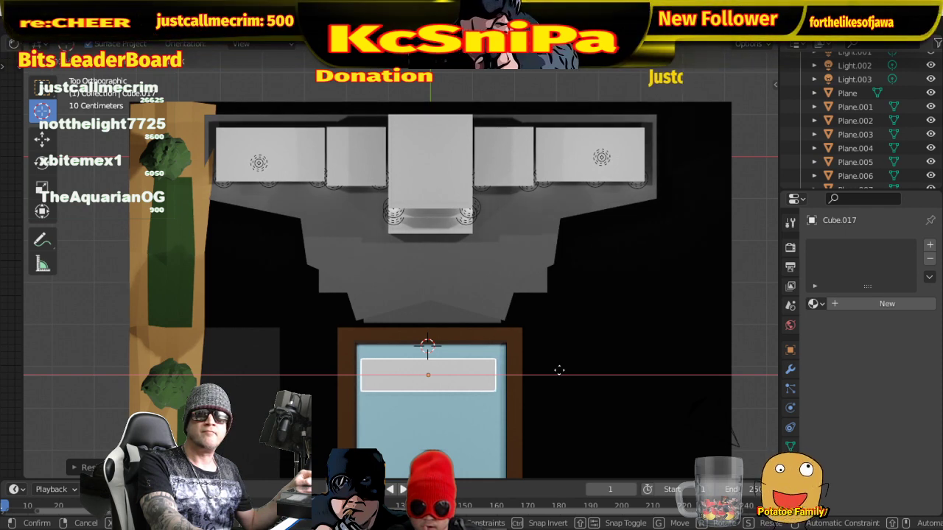
left_click(560, 370)
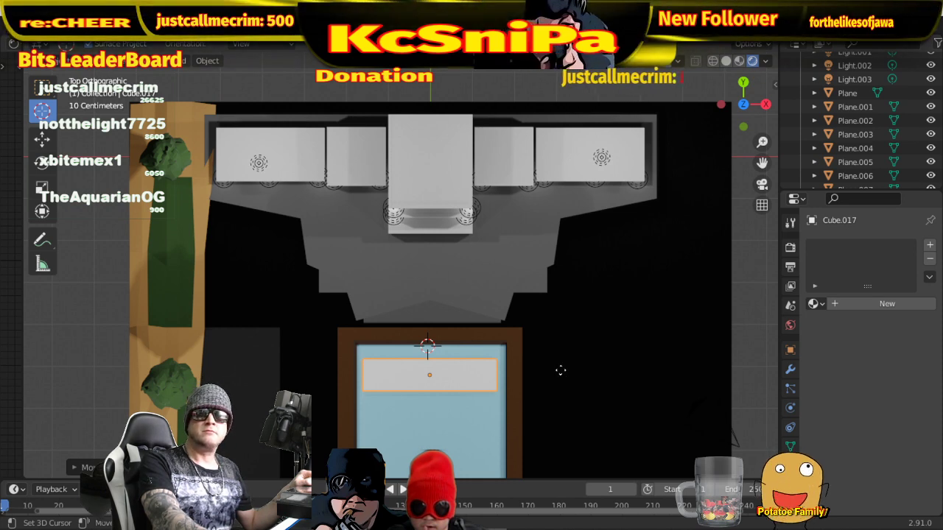
key("g")
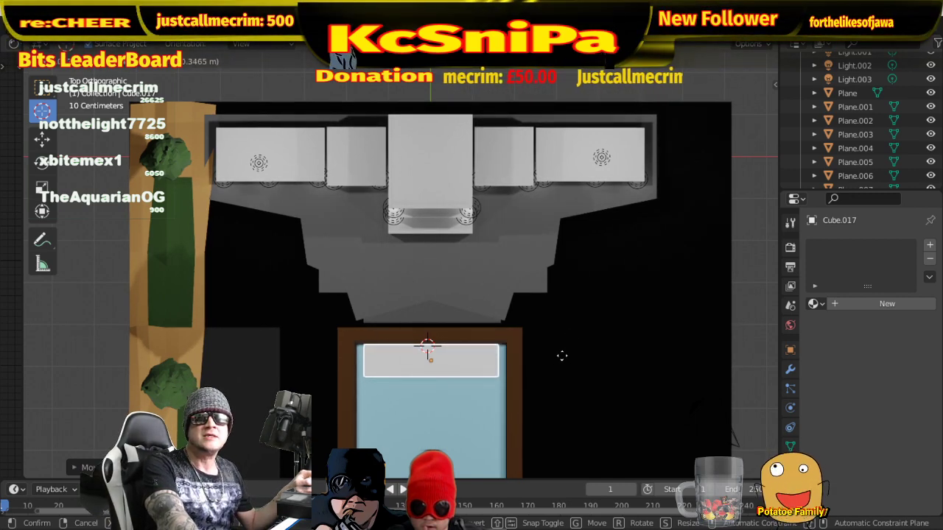
left_click(561, 356)
middle_click_drag(562, 355, 409, 240)
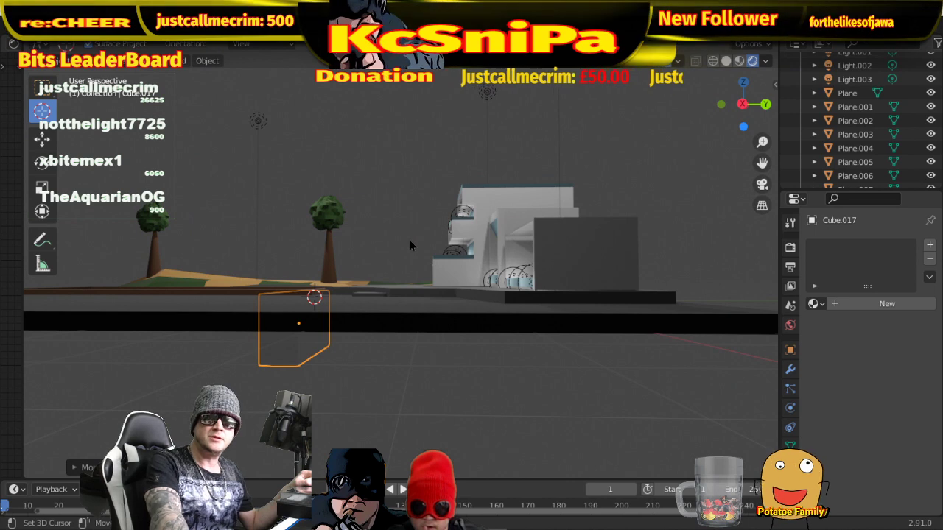
- Flatten the slab along Z, raise it into a thin ledge, and check it from above
key("s")
key("z")
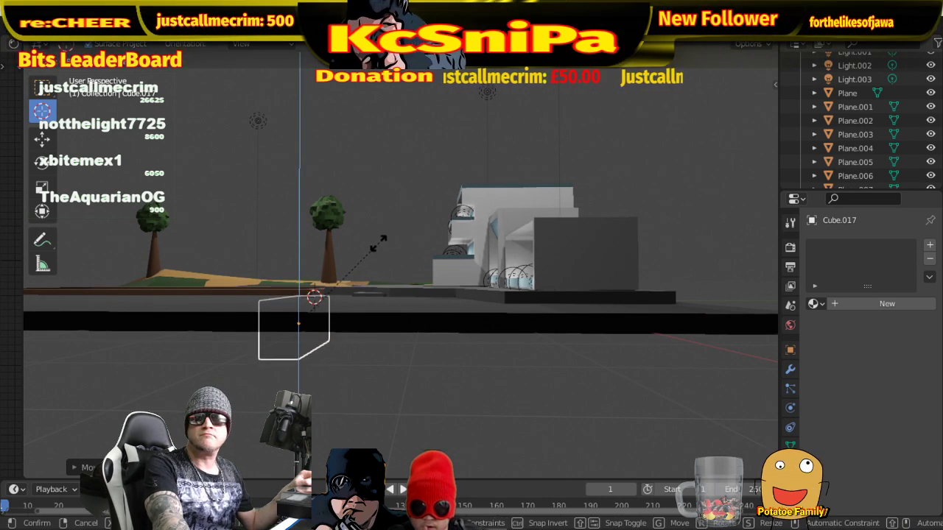
left_click(343, 255)
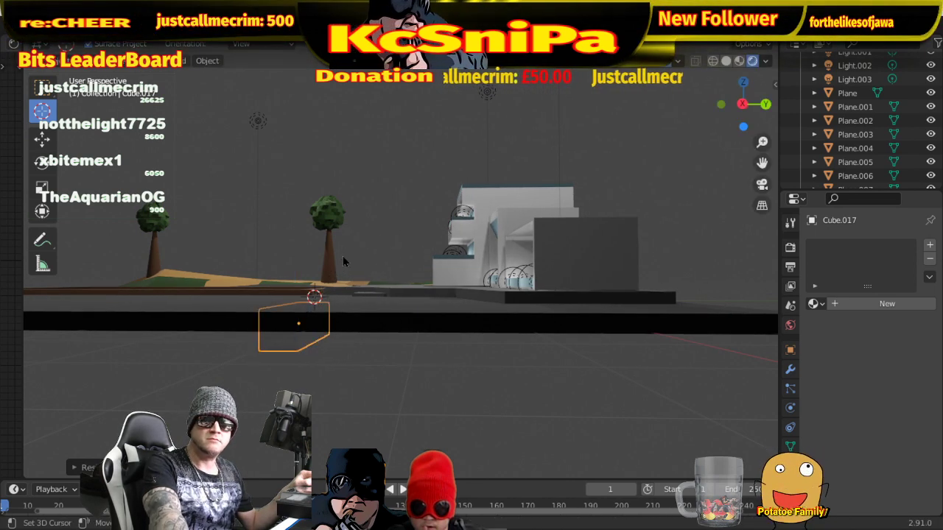
key("z")
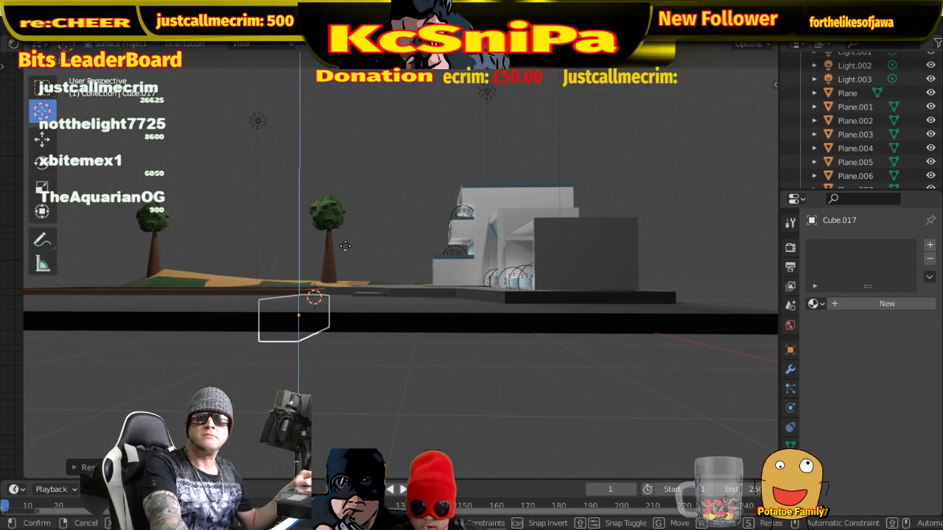
left_click(348, 245)
middle_click_drag(350, 251, 539, 387)
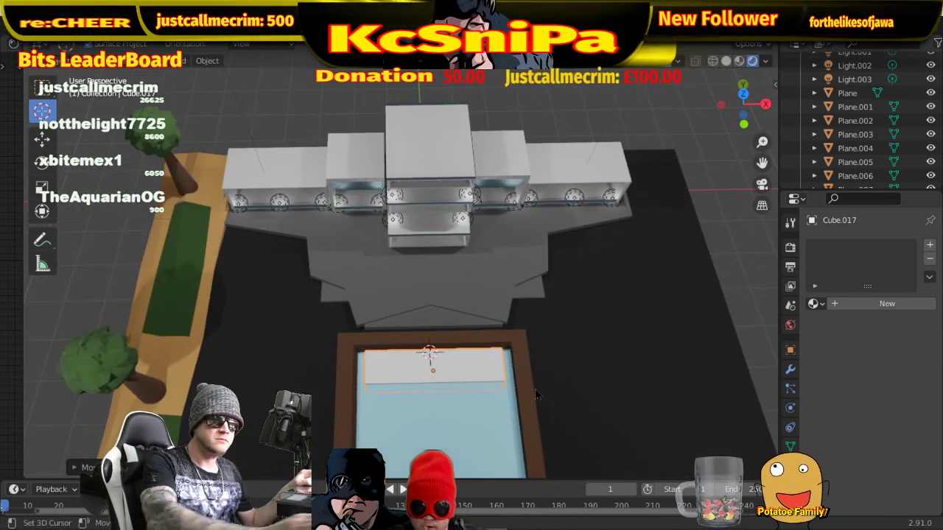
key("KP_7")
scroll(516, 386, "up", 3)
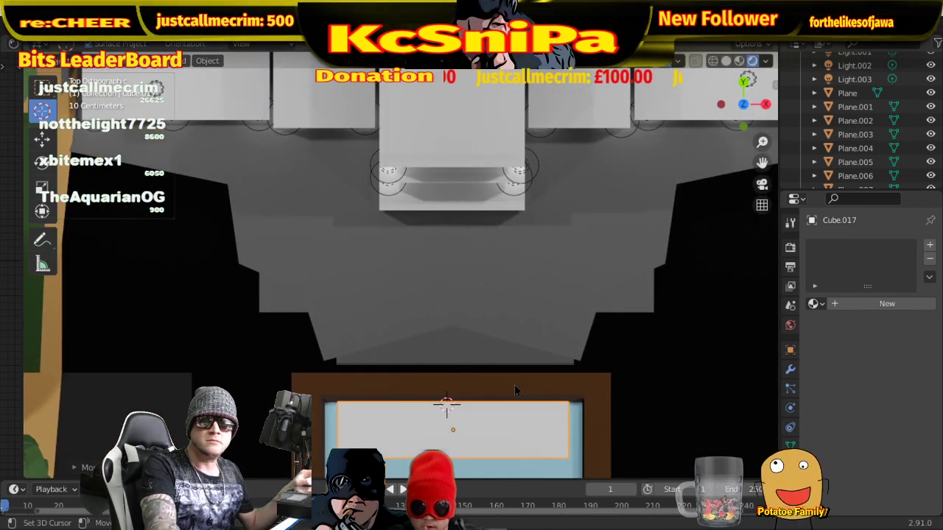
scroll(514, 386, "up", 4)
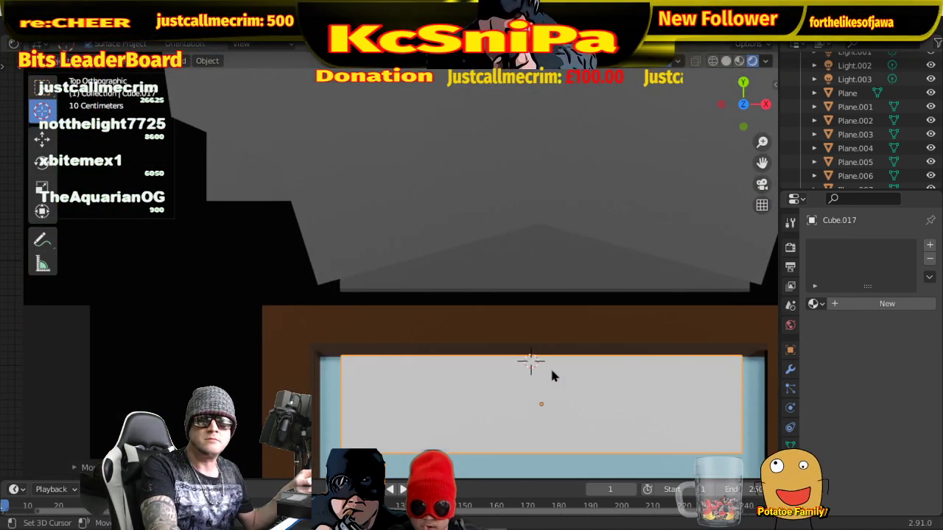
middle_click_drag(551, 371, 538, 305, "shift")
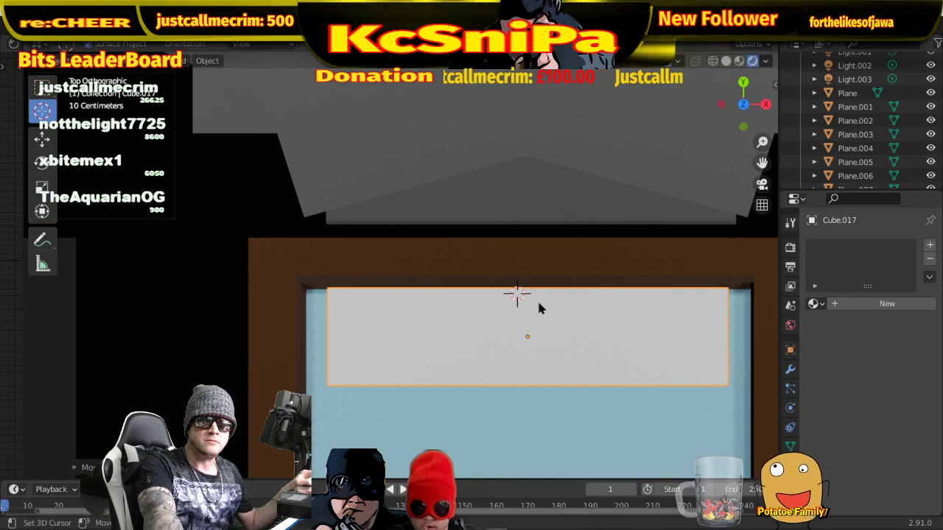
middle_click_drag(551, 339, 568, 353)
- Duplicate the slab further along the pool, narrow the copy on X, and raise it
key("shift+d")
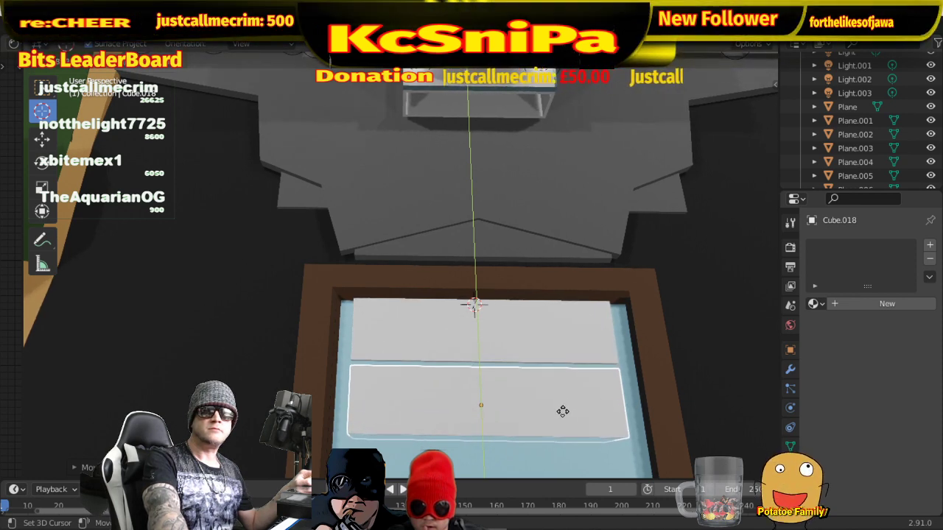
left_click(560, 406)
key("s")
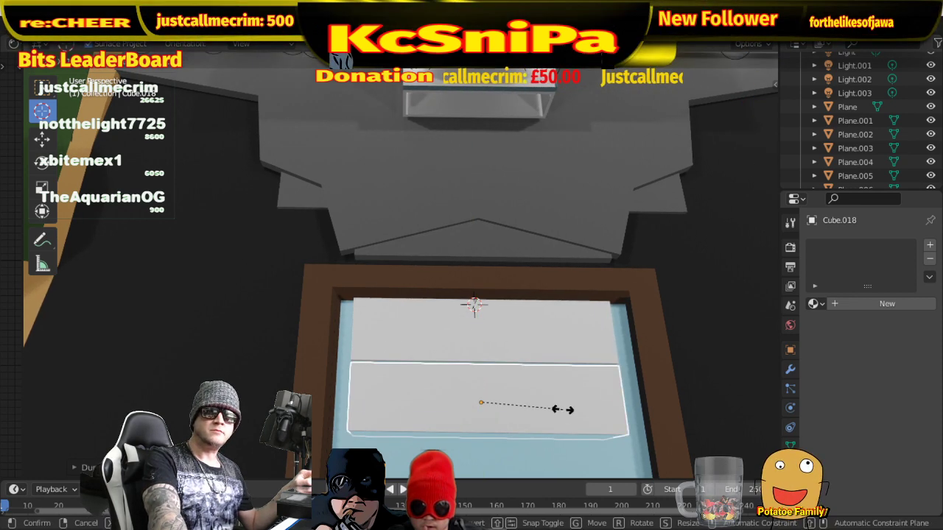
key("x")
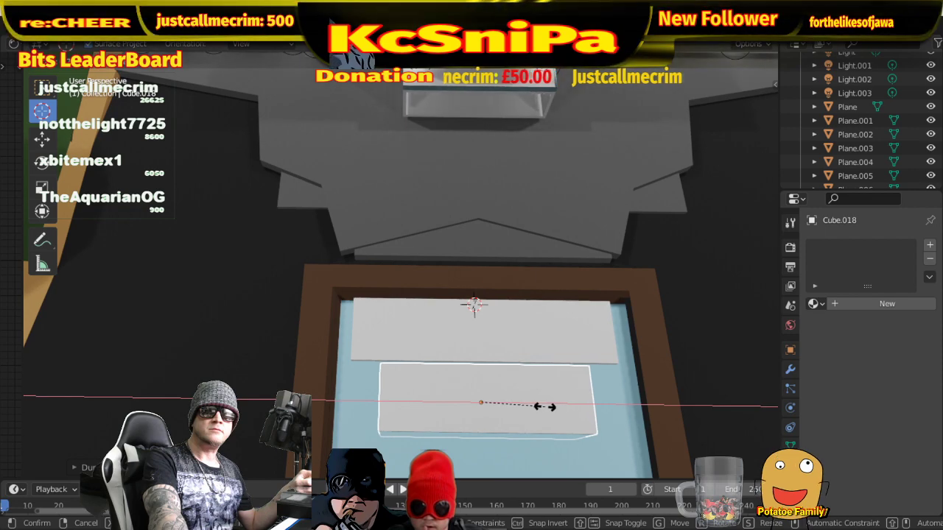
left_click(549, 405)
middle_click_drag(551, 405, 545, 293)
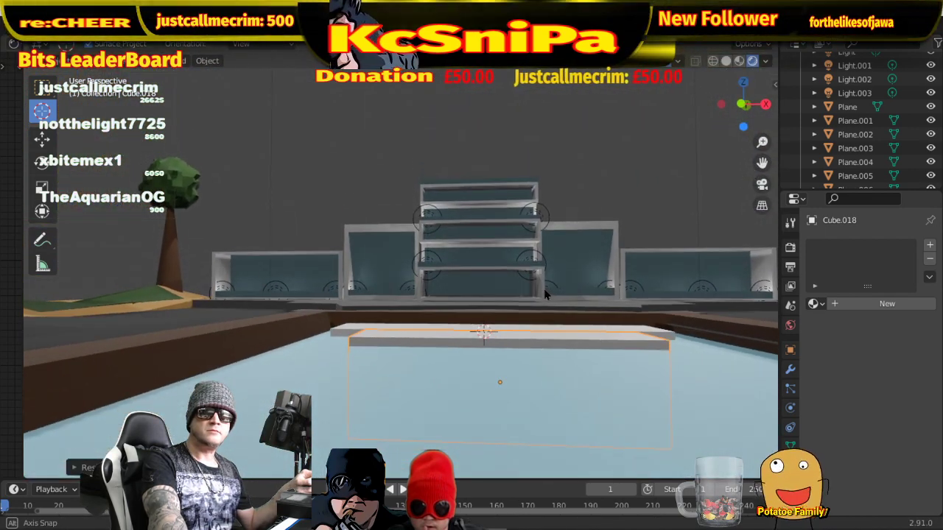
key("g")
key("z")
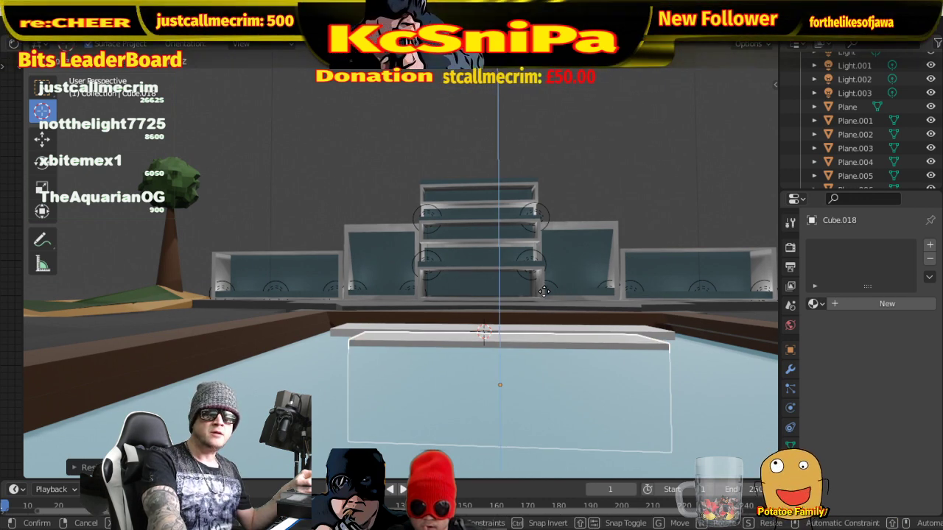
left_click(543, 293)
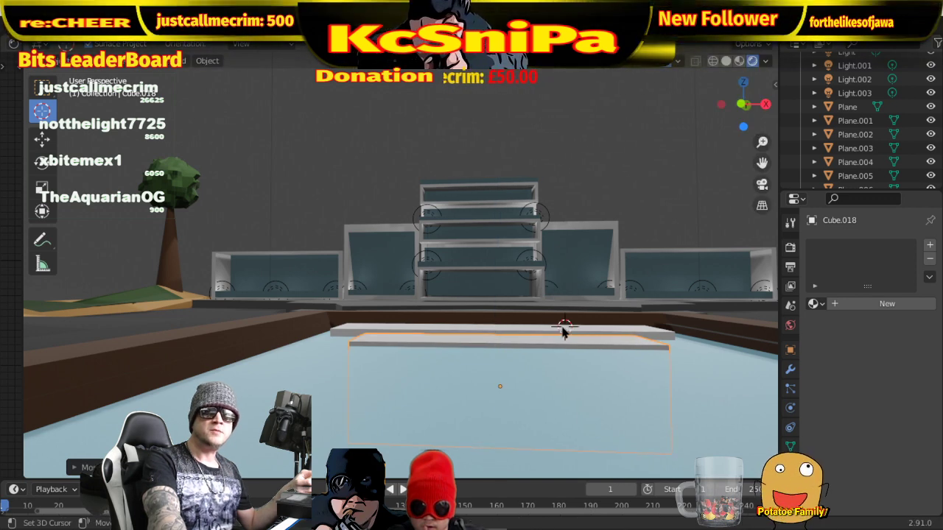
- Select Cube.017 and move it up along Z so the two slabs form steps
left_click(47, 90)
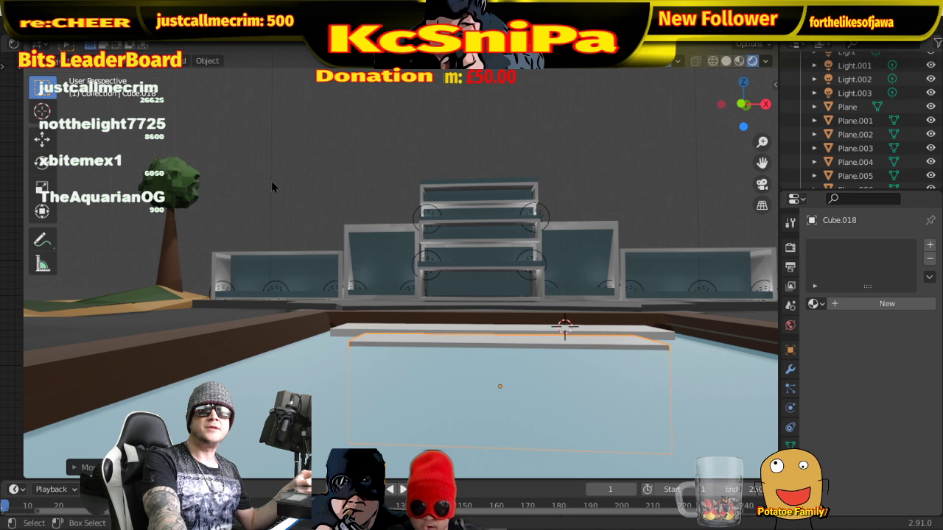
left_click(530, 333)
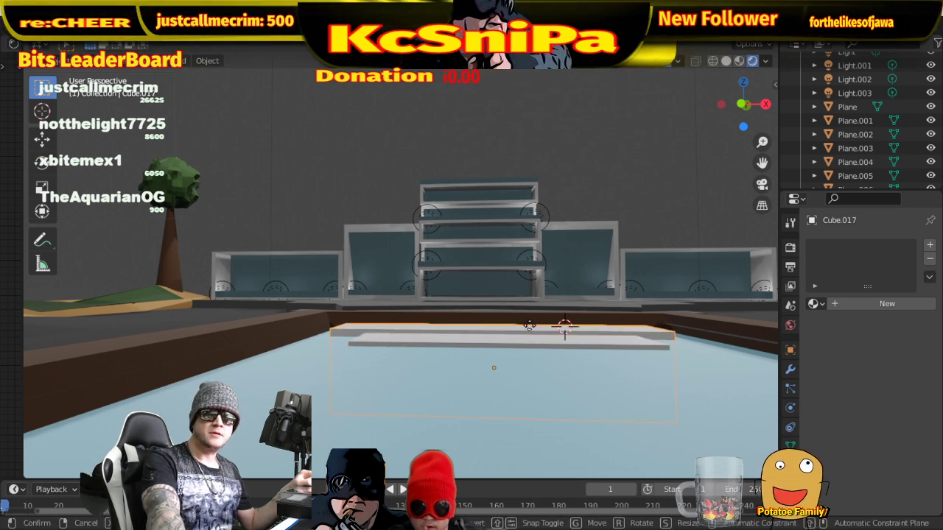
key("g")
key("z")
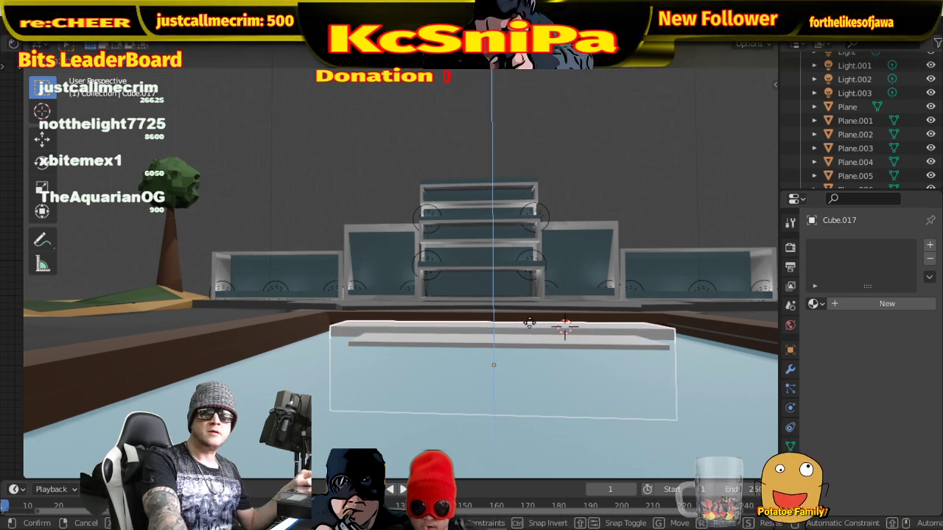
left_click(529, 324)
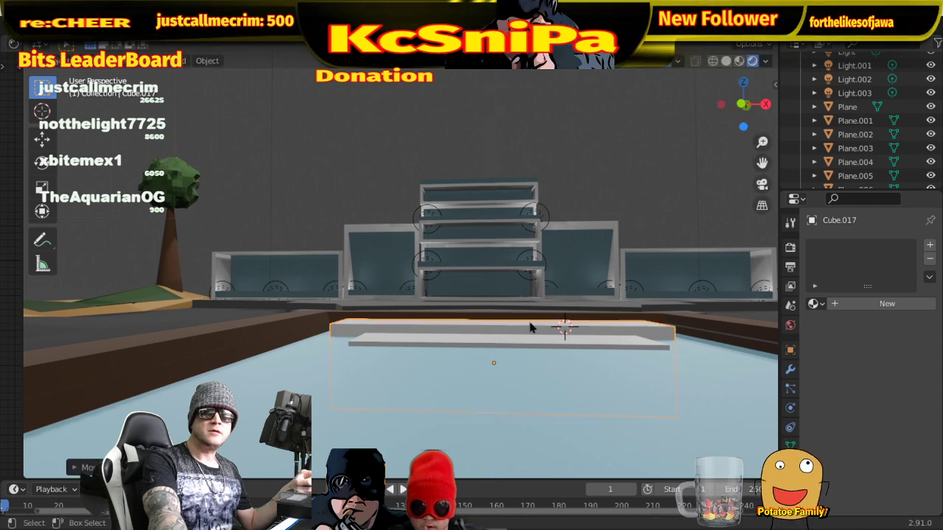
scroll(624, 344, "down", 3)
middle_click_drag(624, 338, 550, 182)
middle_click_drag(472, 174, 522, 264)
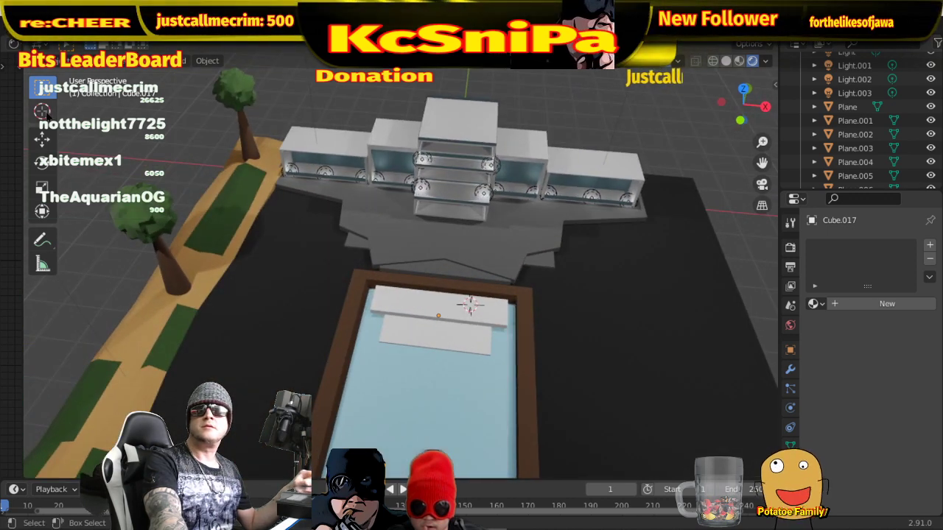
middle_click_drag(498, 274, 530, 295)
scroll(598, 281, "down", 4)
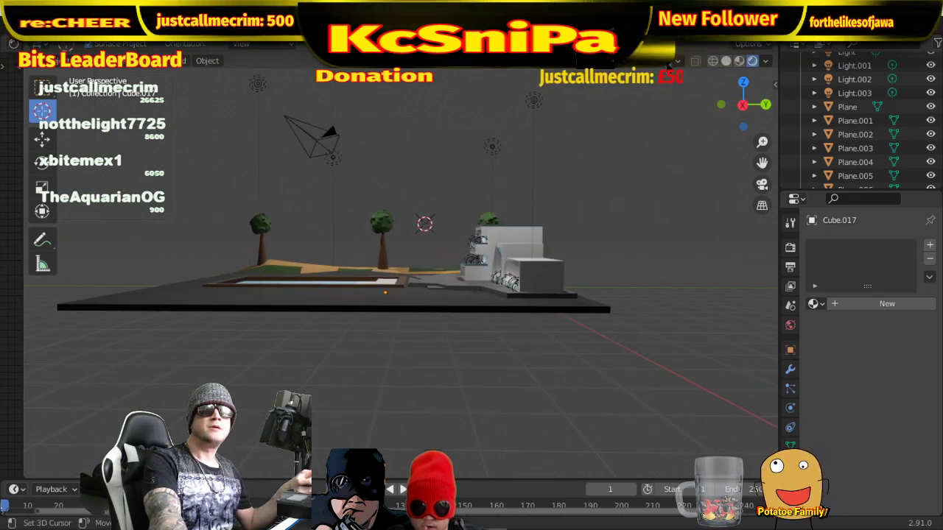
middle_click_drag(590, 204, 627, 262)
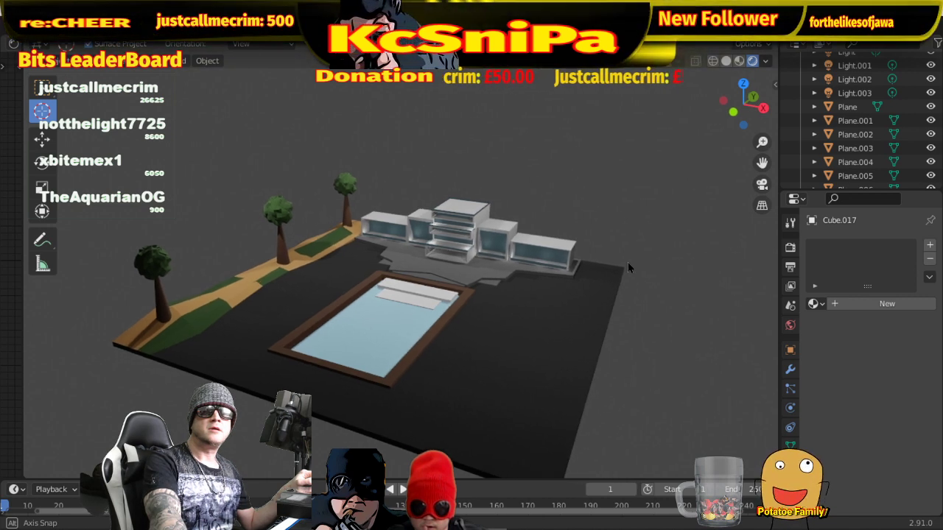
middle_click_drag(627, 262, 570, 307)
scroll(560, 307, "up", 4)
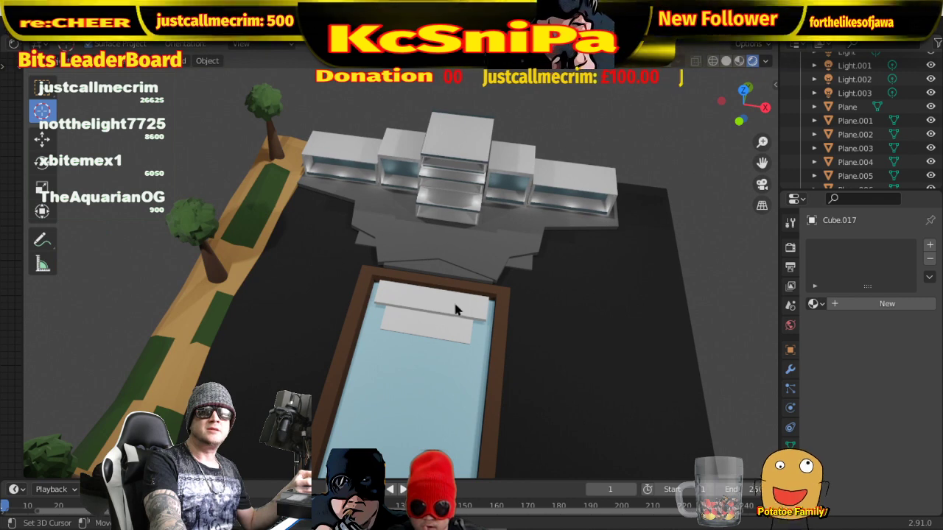
- Assign the brown Material.006 to Cube.017
left_click(813, 303)
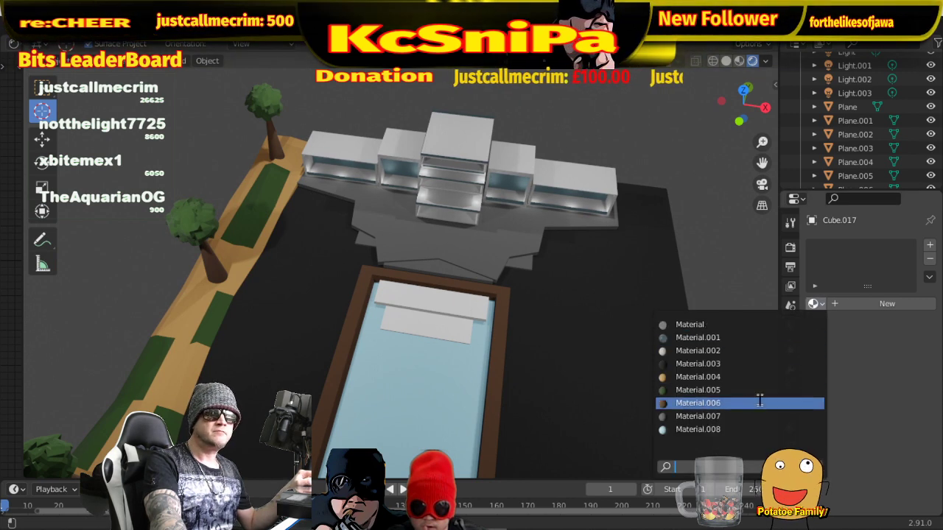
left_click(736, 401)
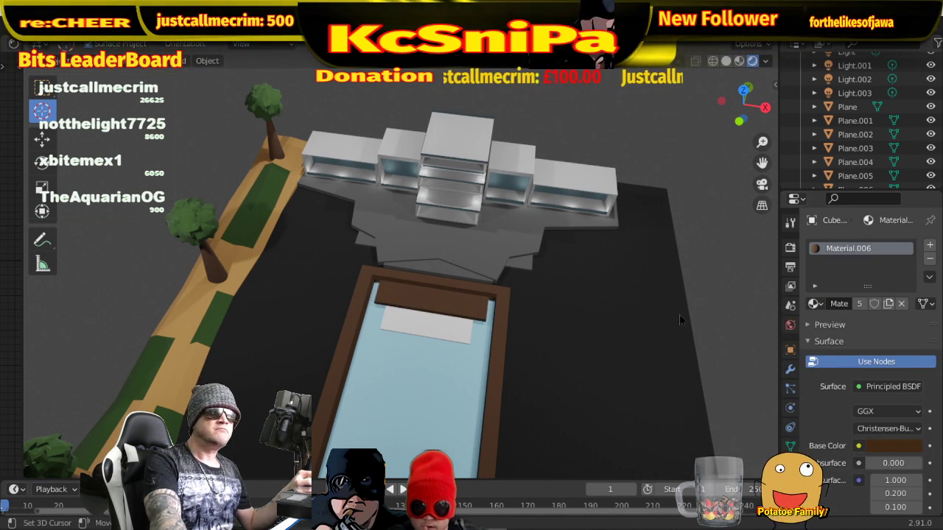
left_click(816, 305)
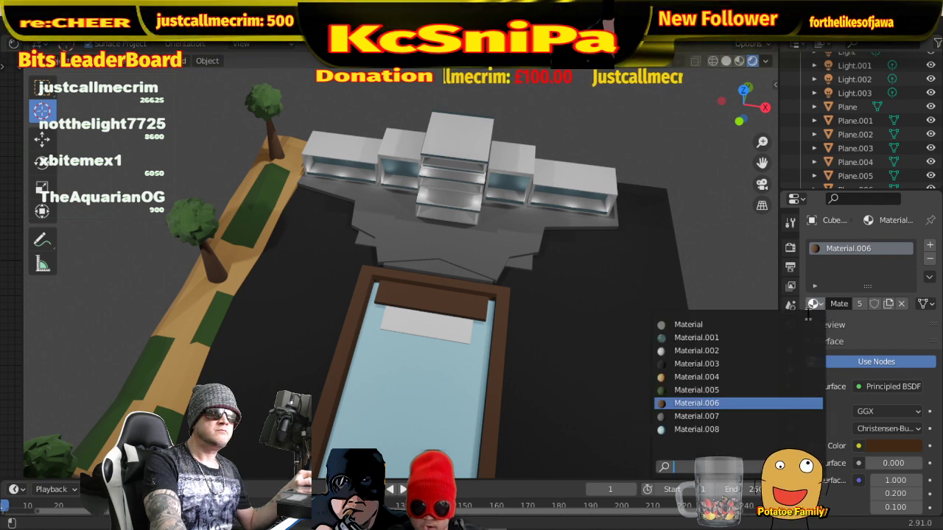
left_click(750, 401)
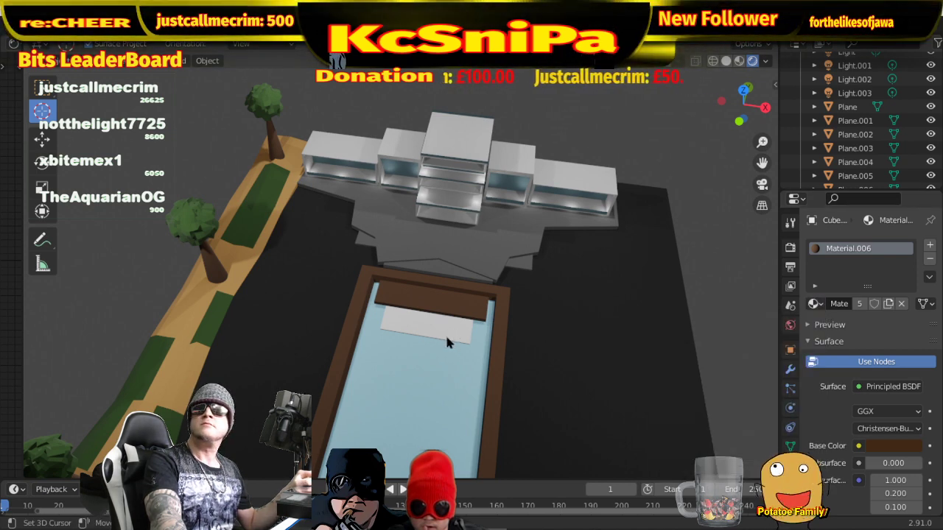
- Show the viewport overlays again and give Cube.018 Material.006 as well
middle_click_drag(444, 332, 491, 339)
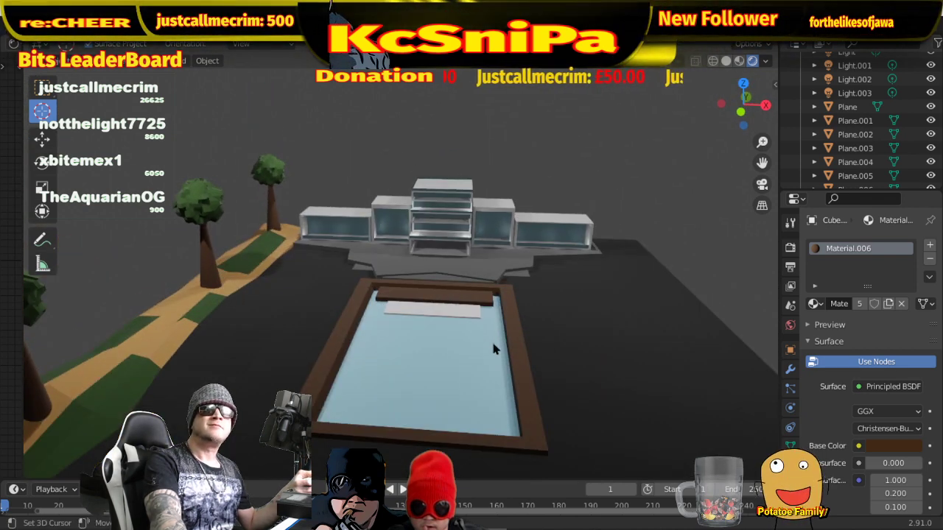
left_click(667, 65)
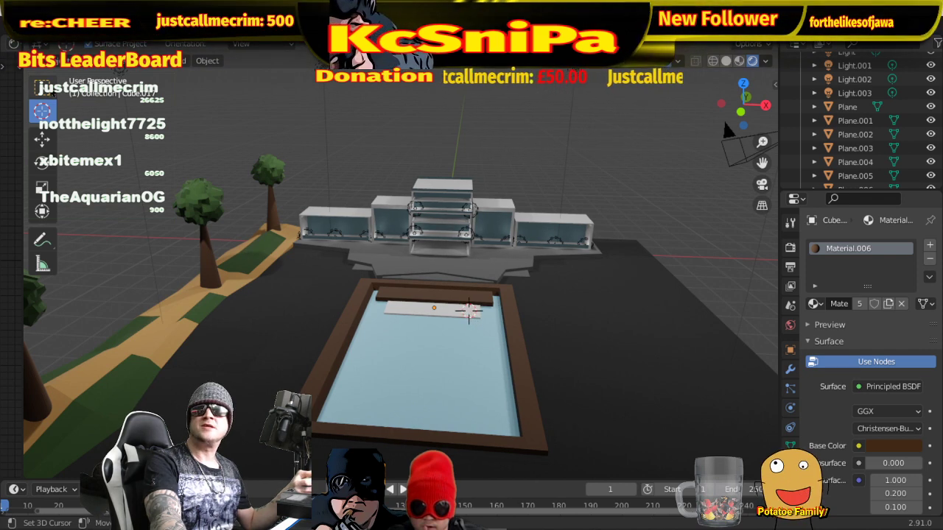
key("w")
left_click(418, 312)
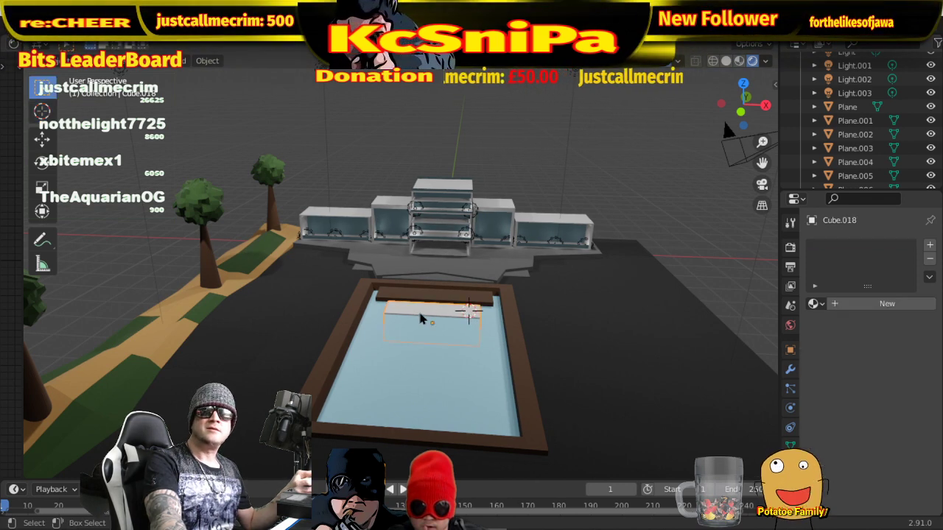
left_click(813, 303)
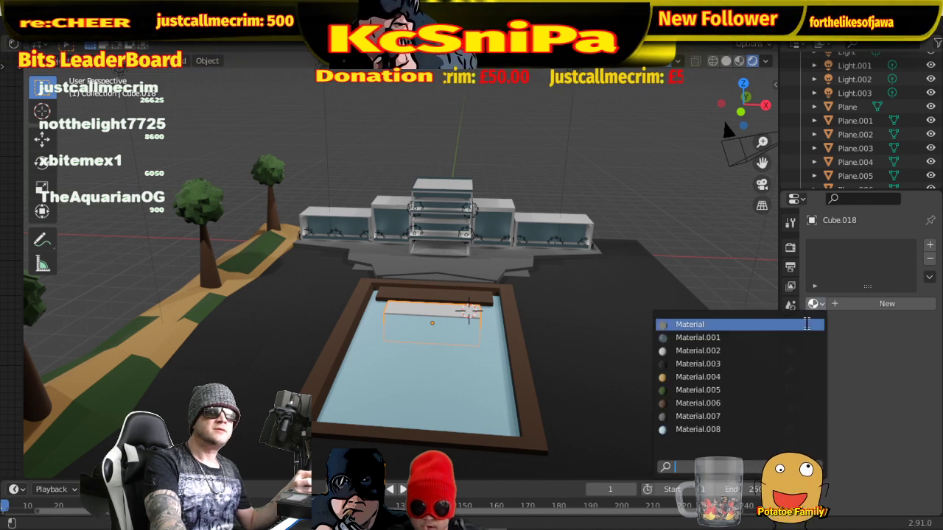
left_click(722, 401)
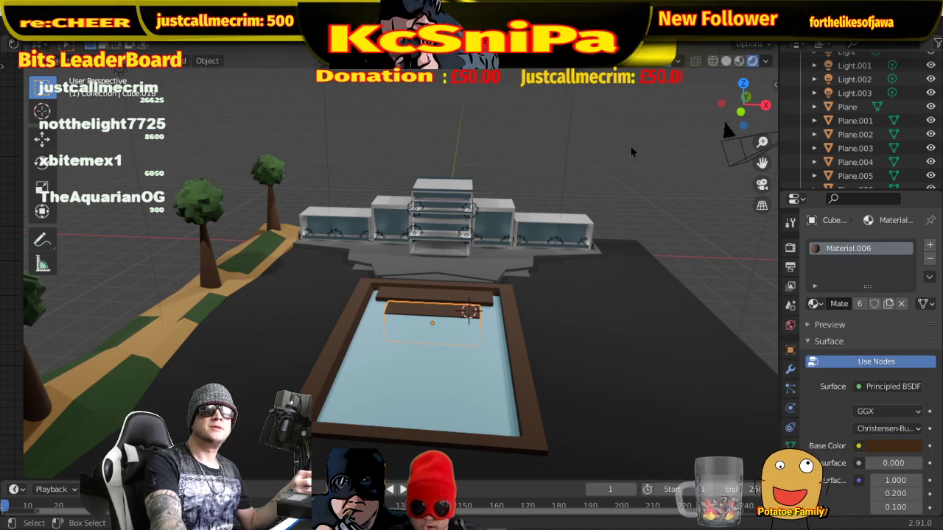
- Move the 3D cursor away from the pool and switch the plank's material to Material.007
left_click(573, 180)
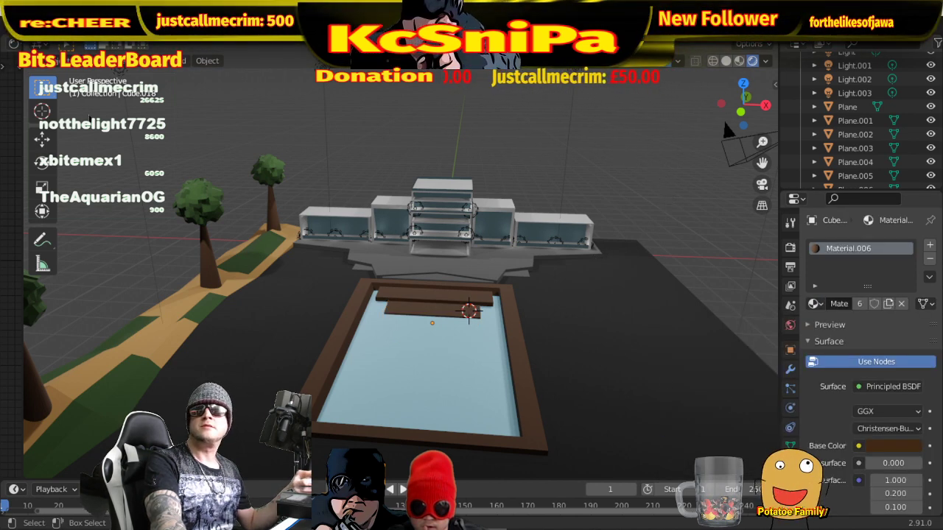
left_click(42, 111)
left_click(402, 141)
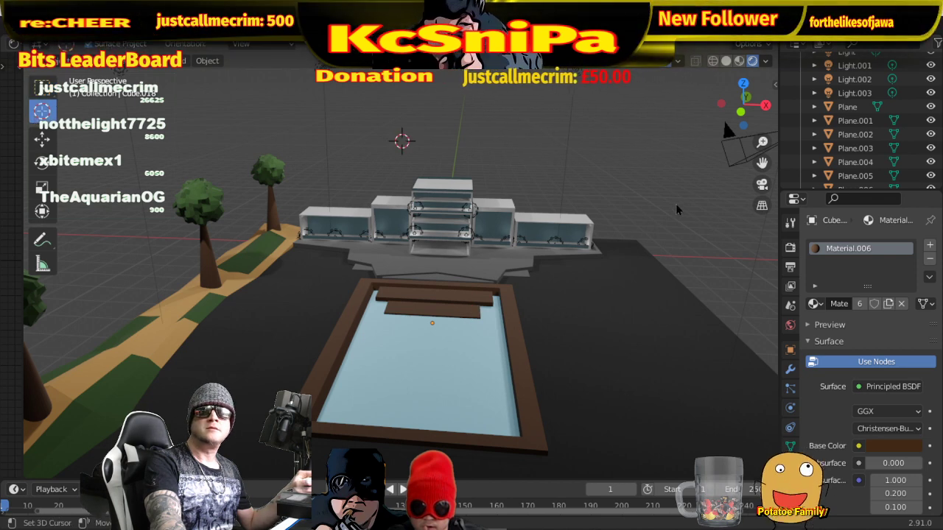
middle_click_drag(660, 317, 499, 338)
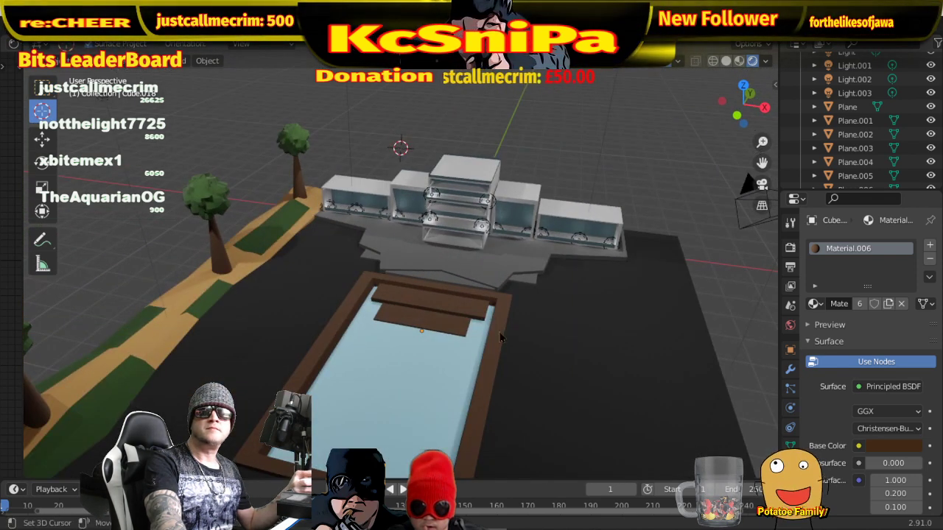
left_click(824, 305)
left_click(689, 414)
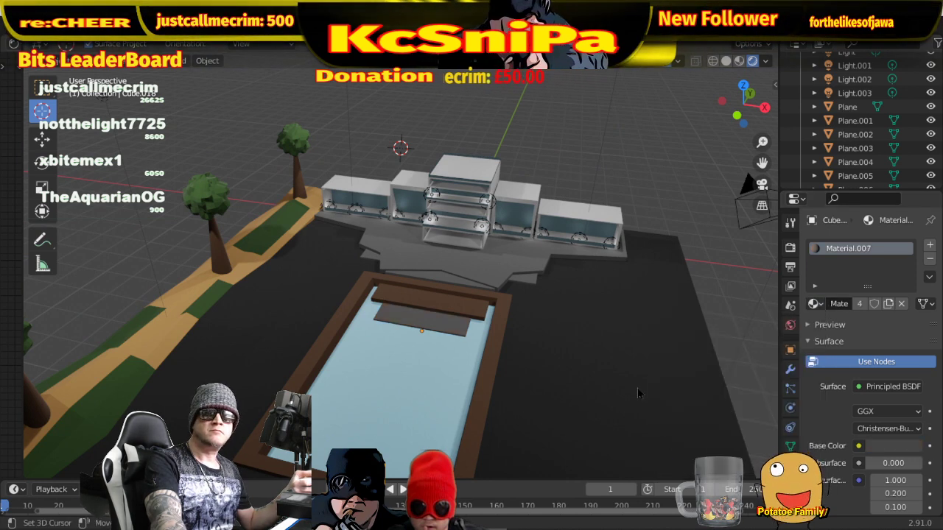
- Select the brown plank in the pool and apply the dark grey Material.007
left_click(451, 307)
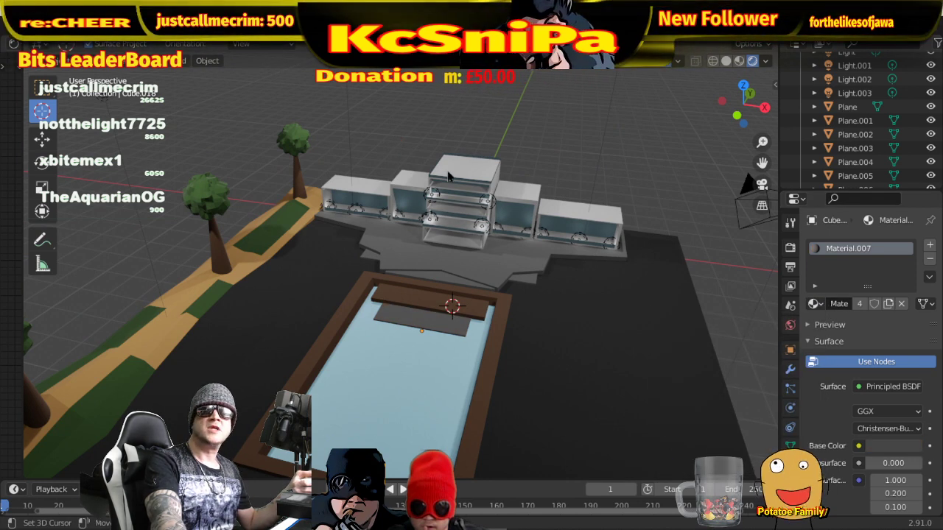
key("w")
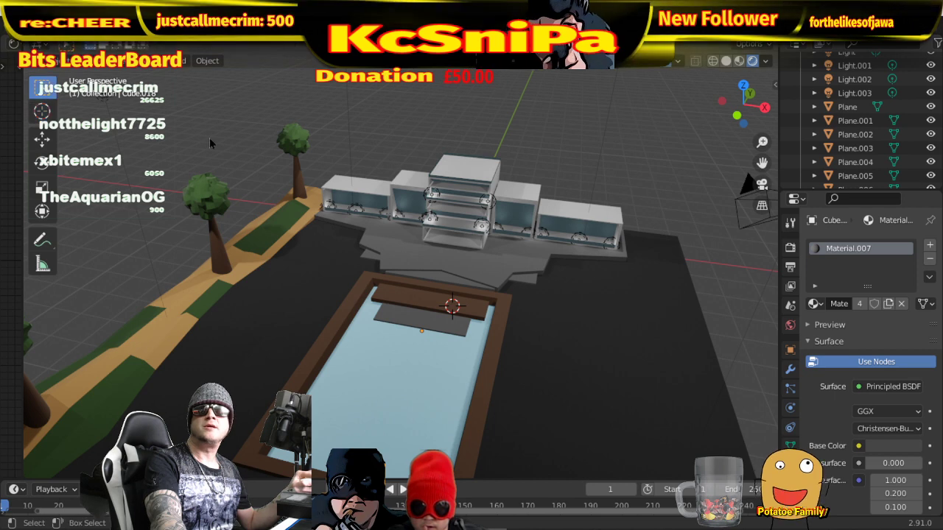
left_click(431, 308)
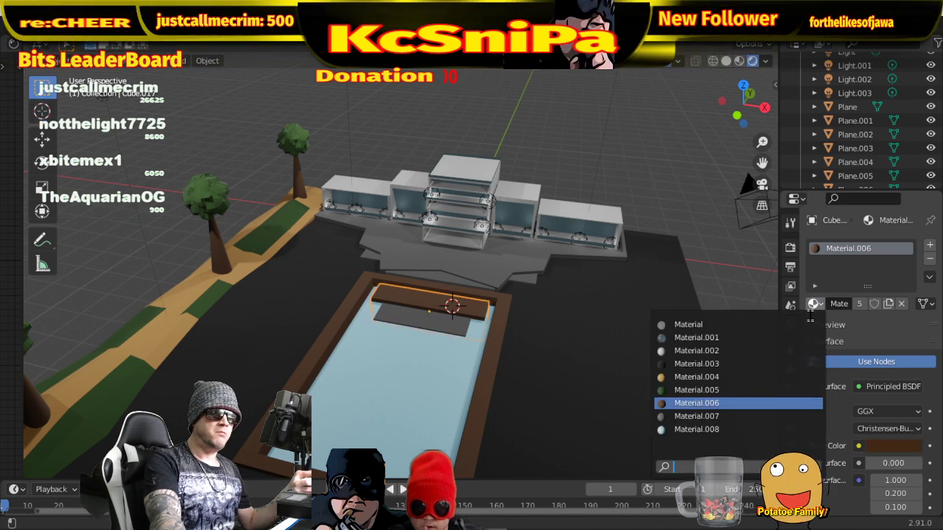
left_click(814, 303)
left_click(742, 416)
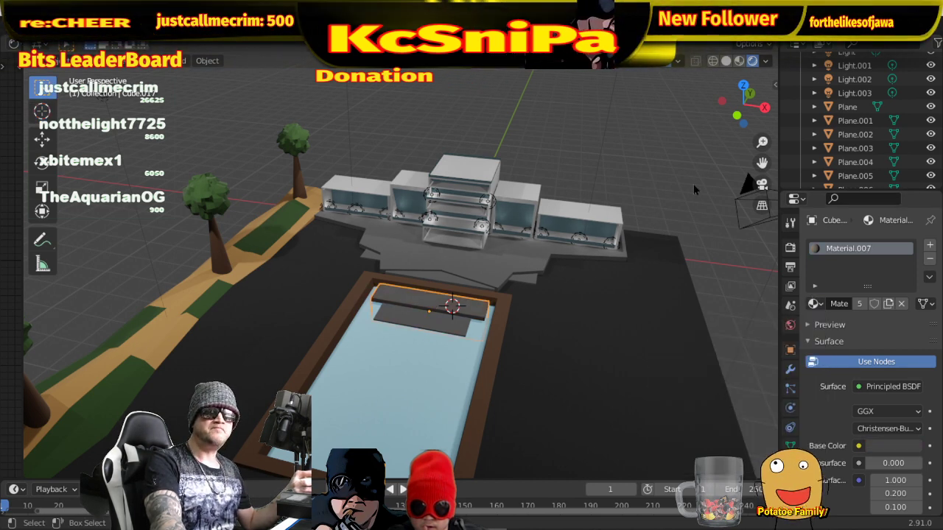
middle_click_drag(637, 154, 622, 253)
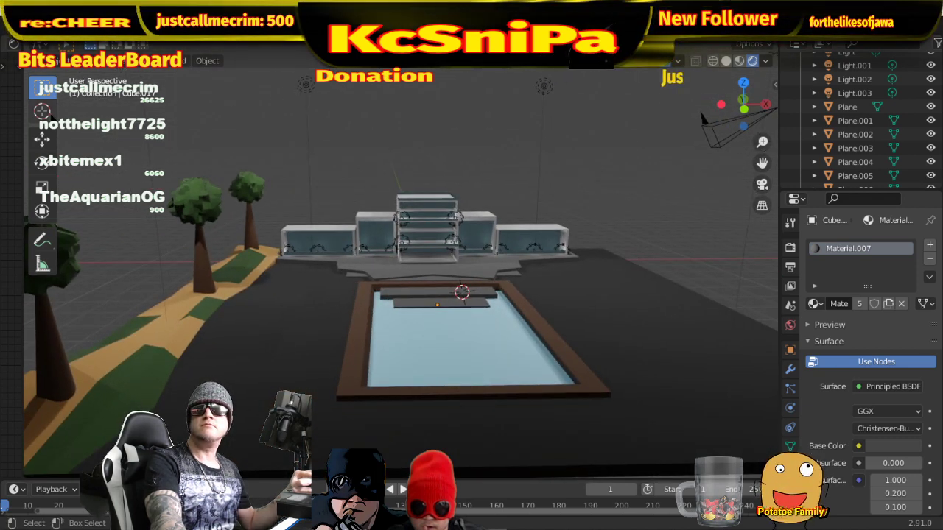
- Place the 3D cursor on the pool's water surface and return to box selection
left_click(42, 110)
left_click(449, 326)
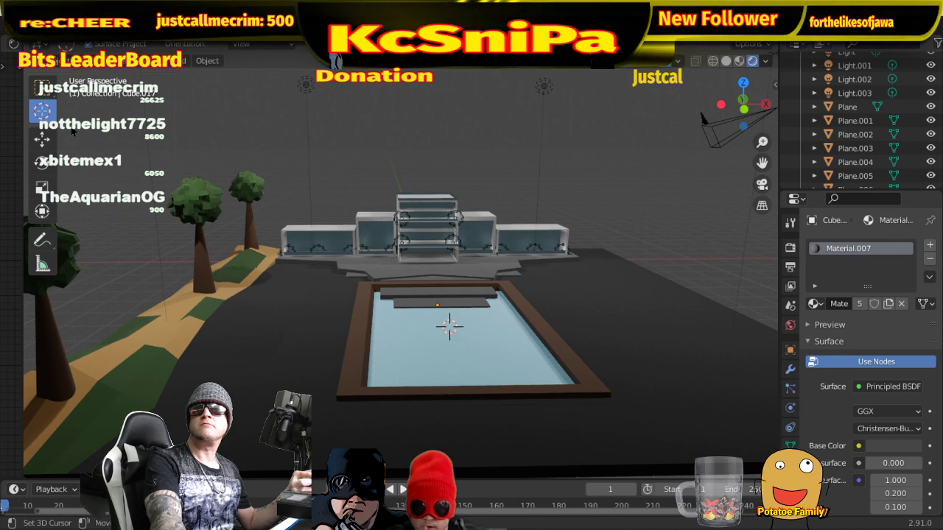
key("w")
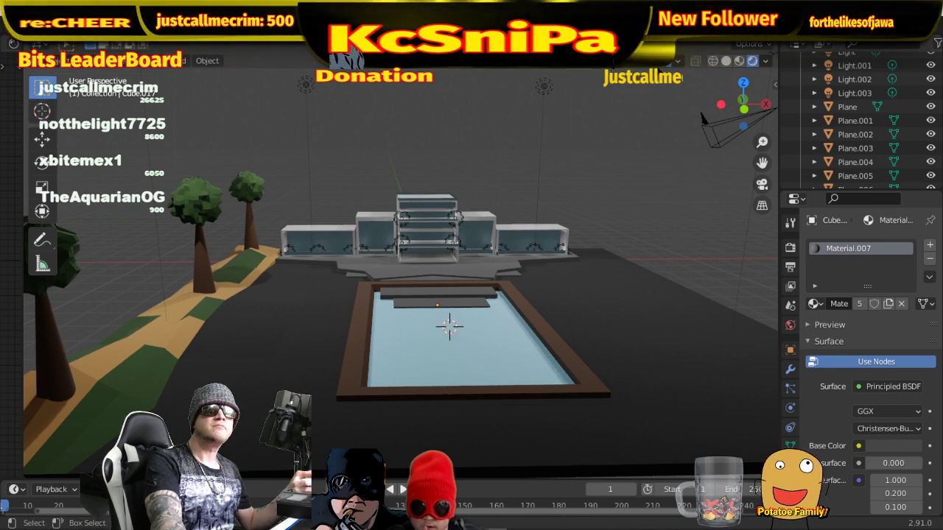
- Look across the pool steps at the rim and select the pool water plane
scroll(612, 203, "up", 2)
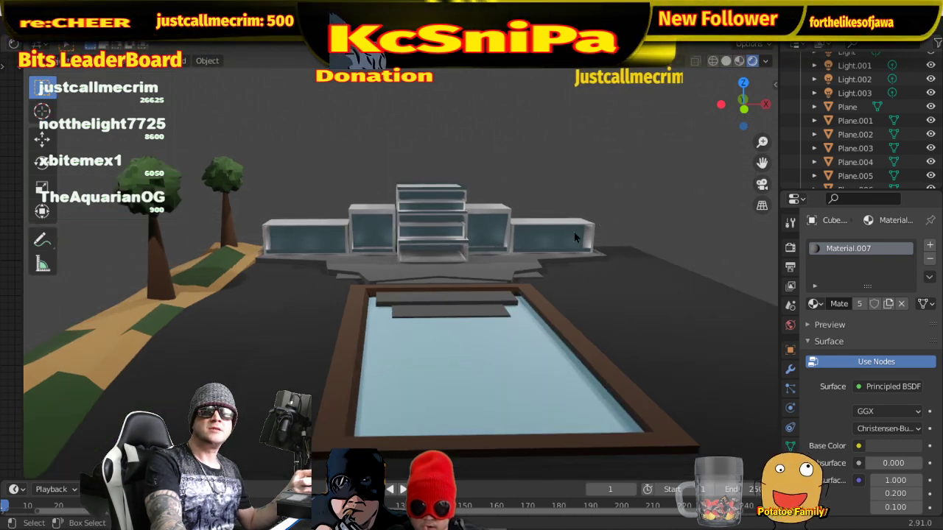
middle_click_drag(570, 200, 568, 270)
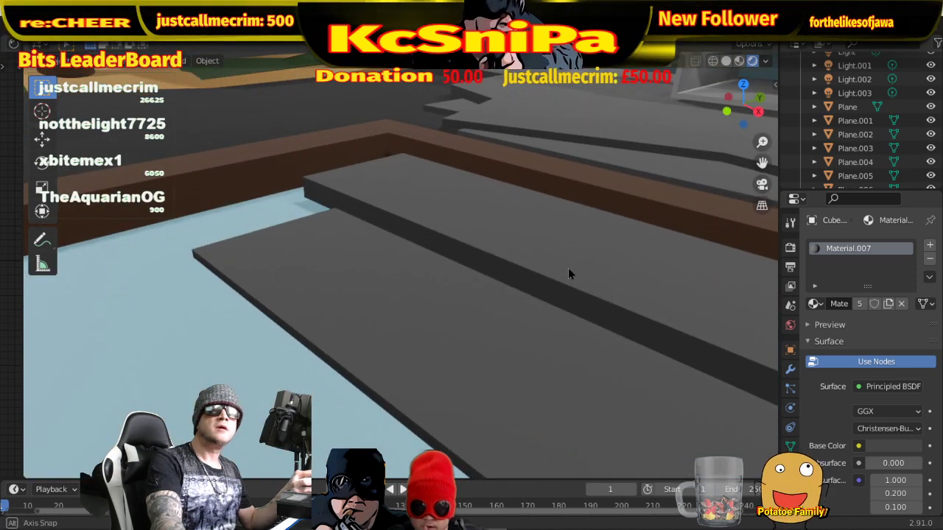
middle_click_drag(637, 283, 270, 213)
left_click(339, 263)
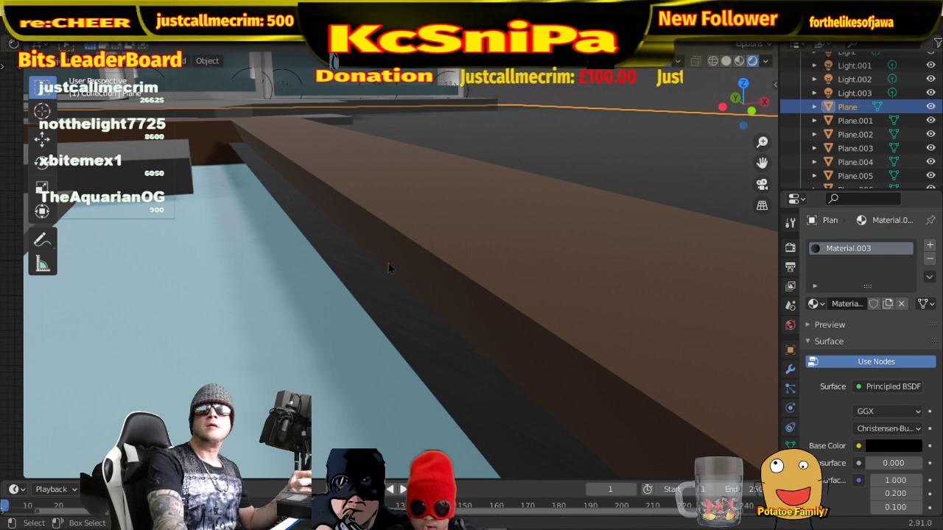
- Inspect the pool edge, brown rim and dark ground plane up close from several angles
middle_click_drag(389, 269, 395, 232)
scroll(396, 226, "down", 3)
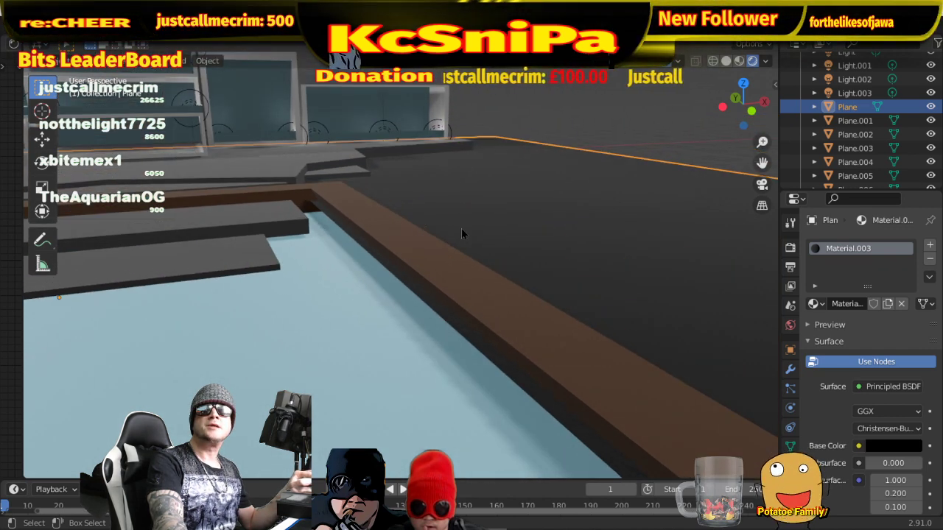
scroll(462, 228, "down", 1)
scroll(471, 228, "down", 3)
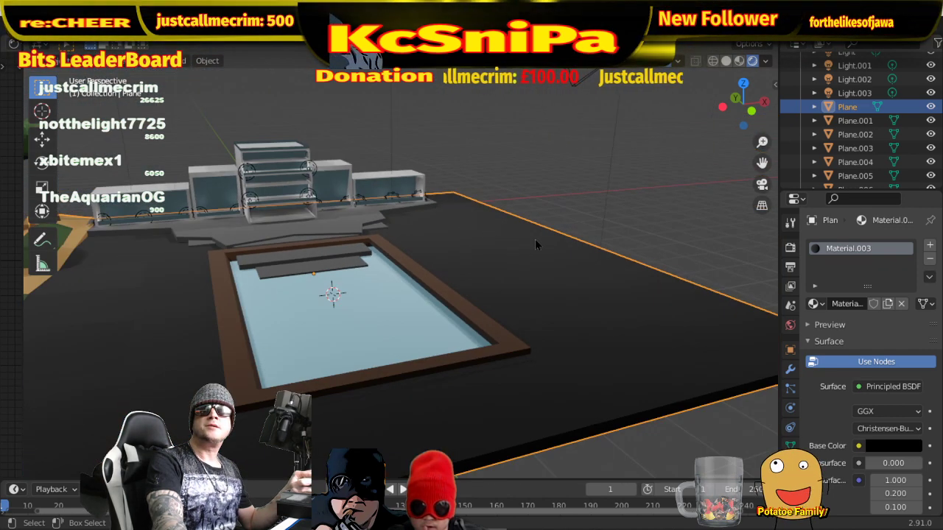
middle_click_drag(545, 262, 532, 347)
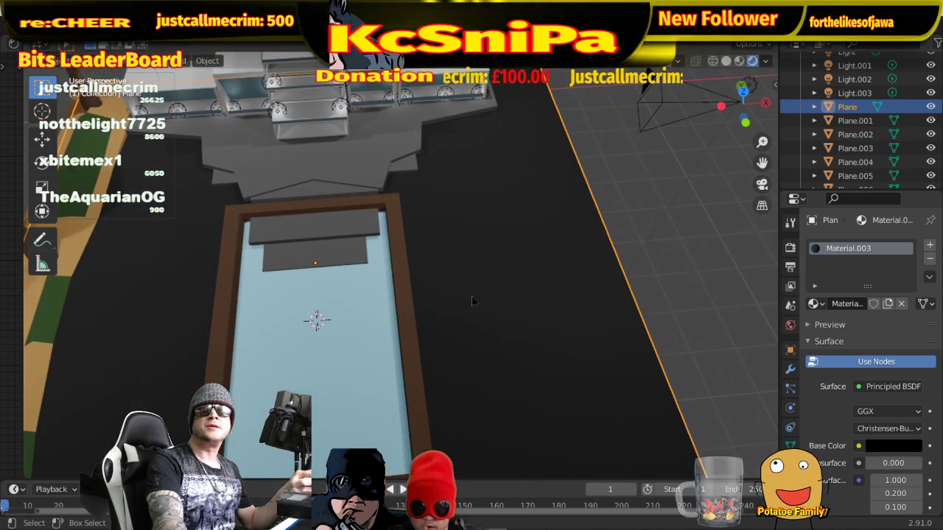
scroll(500, 299, "down", 3)
middle_click_drag(501, 299, 486, 185)
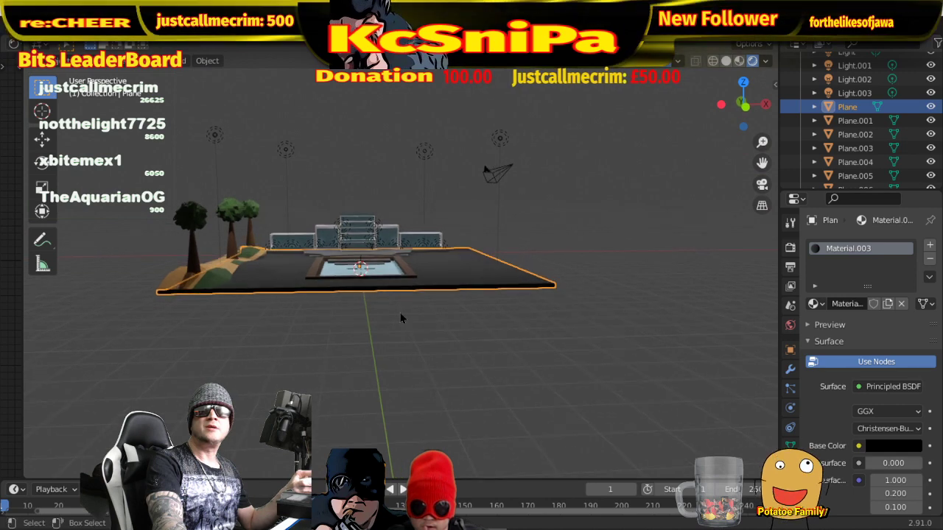
scroll(405, 261, "up", 3)
scroll(409, 264, "up", 8)
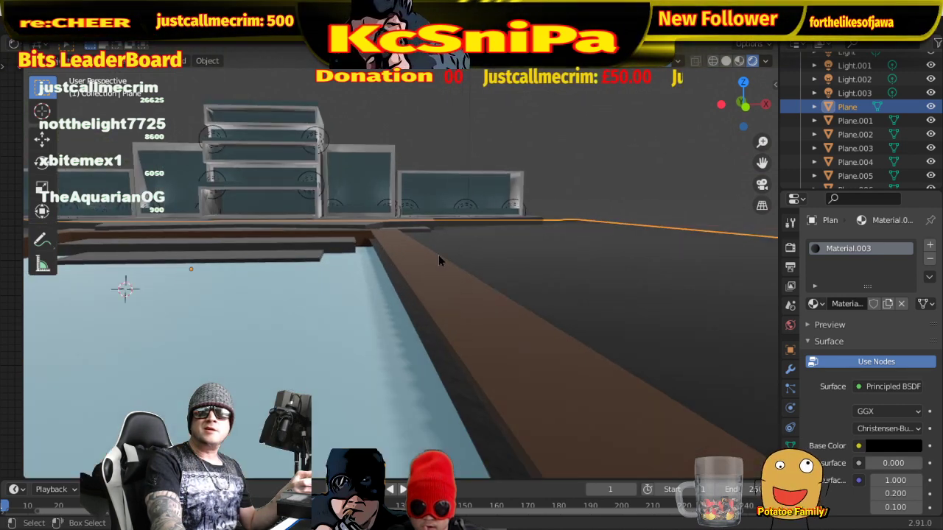
middle_click_drag(440, 267, 417, 277)
- Select Plane.005, enter Edit Mode and select its wall geometry
left_click(469, 259)
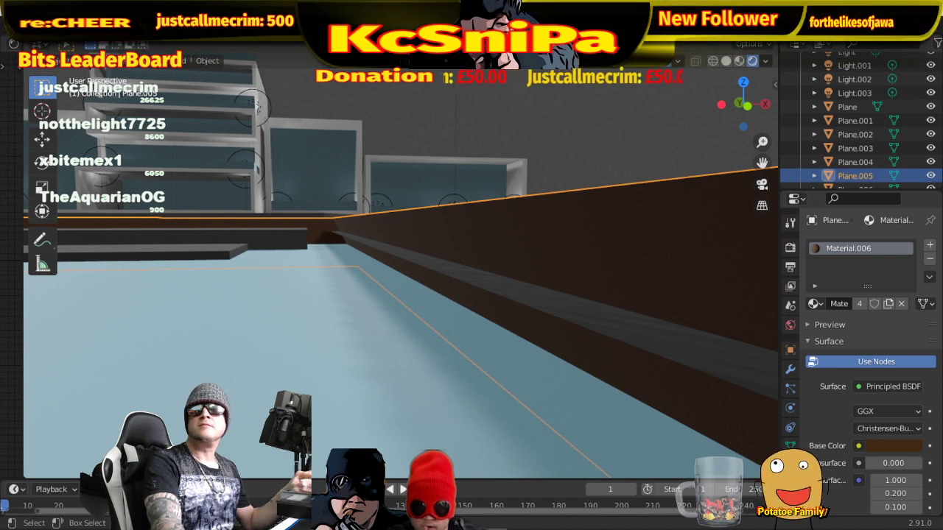
left_click(73, 61)
left_click(66, 91)
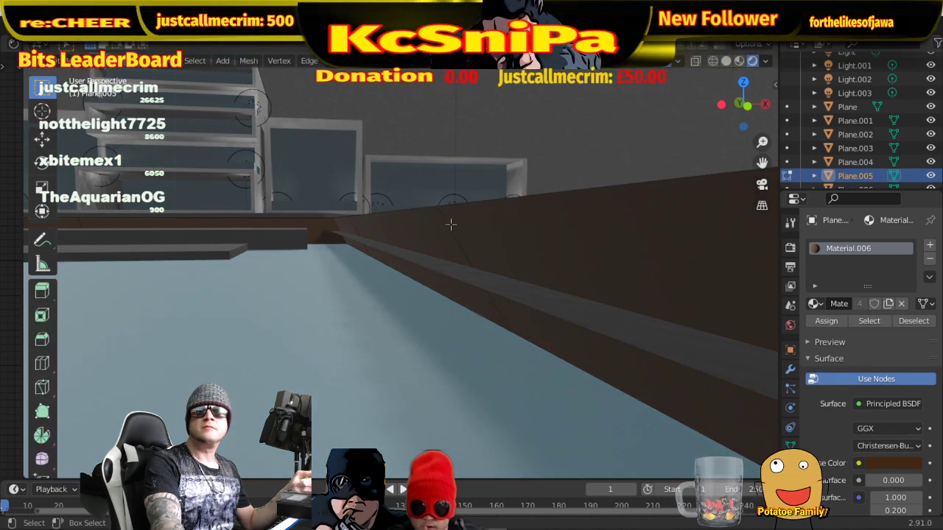
key("a")
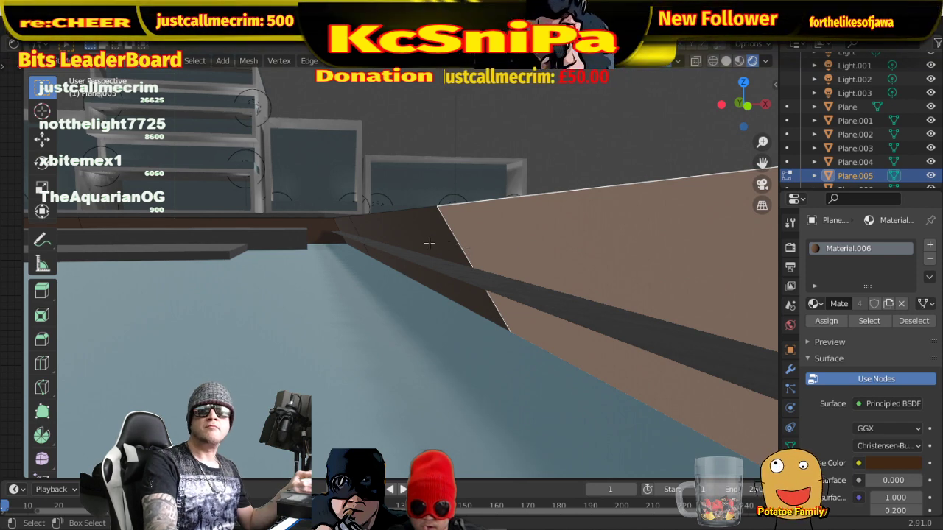
key("a")
left_click(345, 228, "shift")
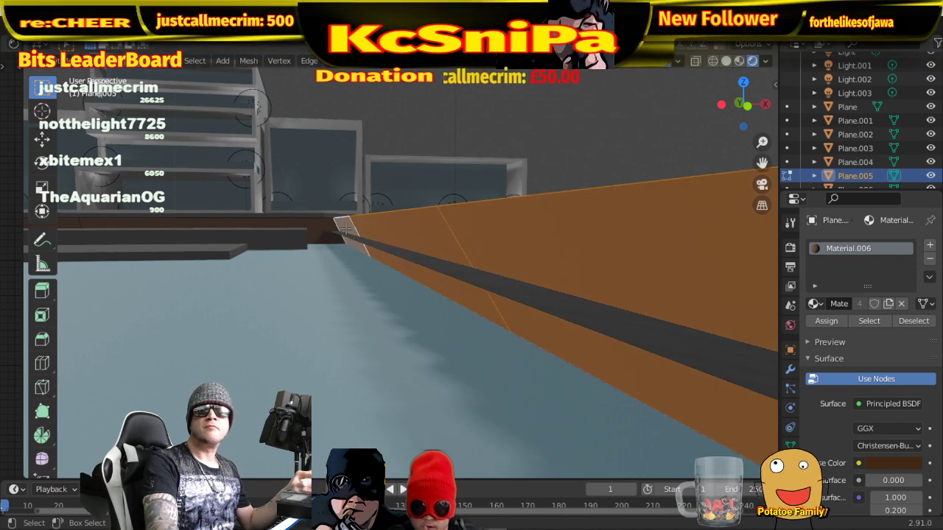
- Slide the selected wall edge along the X axis to reshape the rim's corner
middle_click_drag(523, 250, 531, 252)
scroll(563, 282, "down", 4)
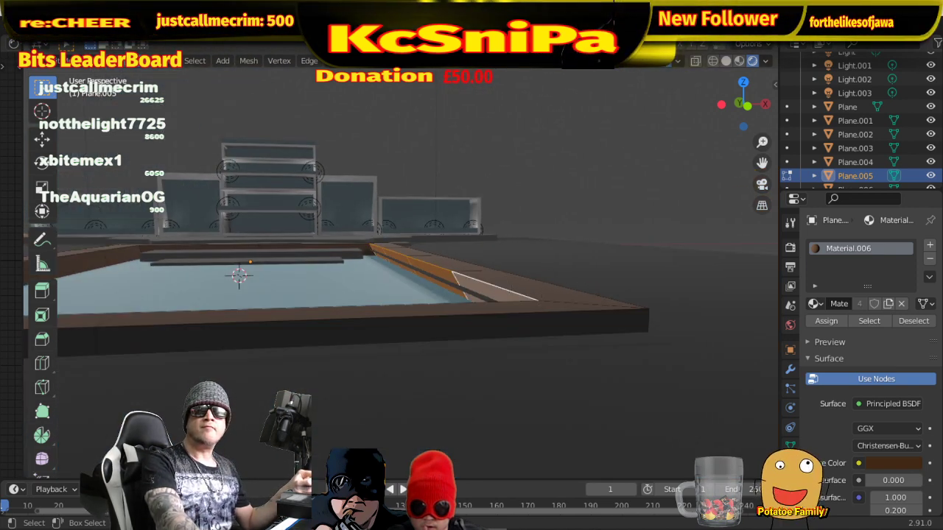
key("g")
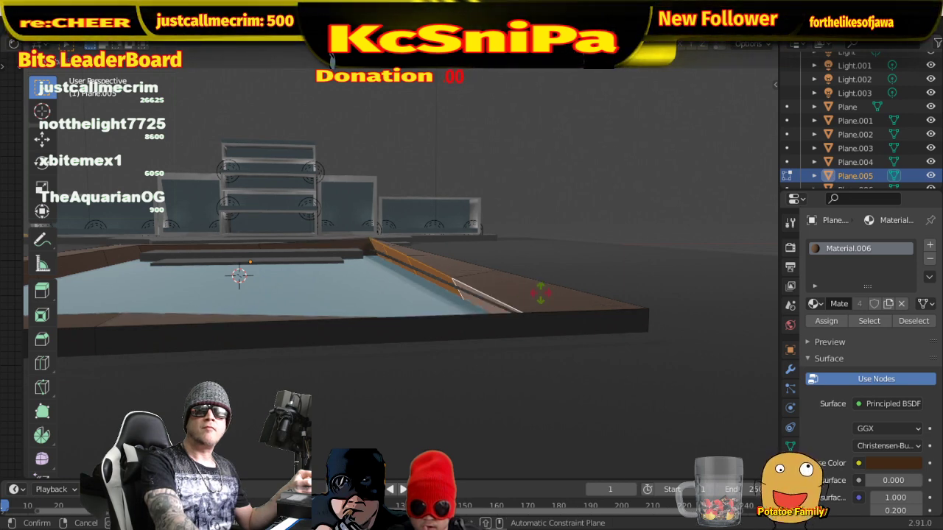
left_click(539, 293)
key("ctrl+z")
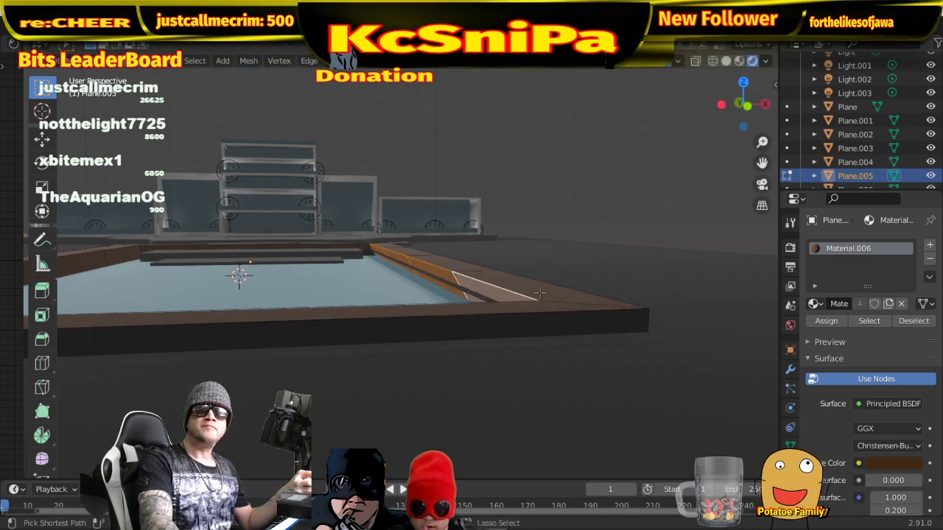
key("g")
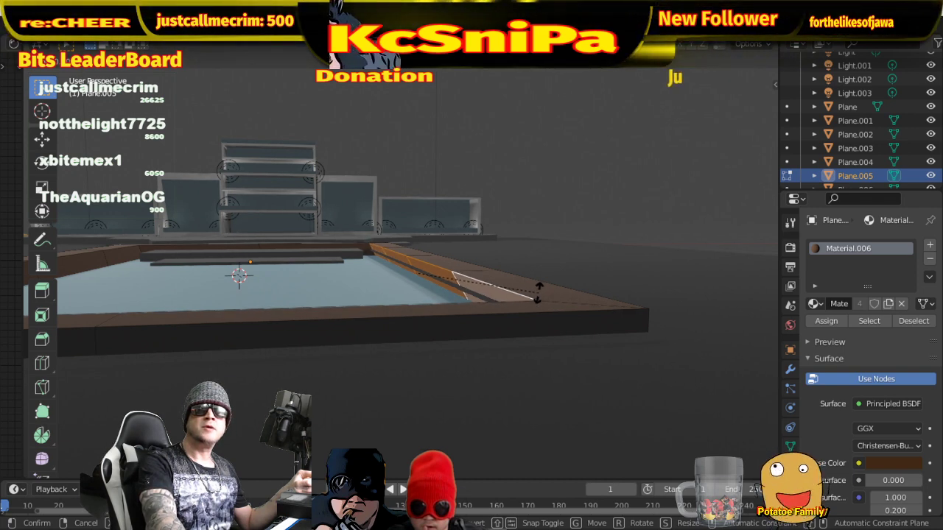
left_click(538, 293)
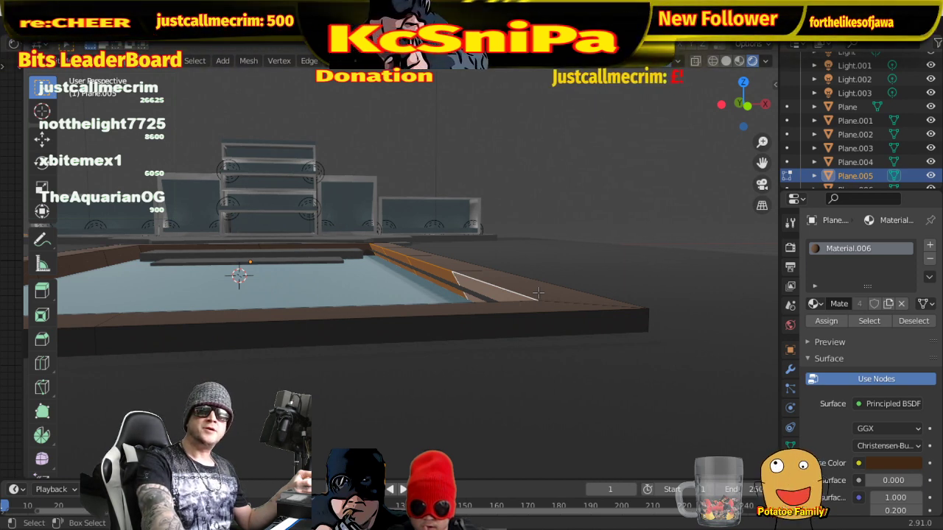
key("g")
key("x")
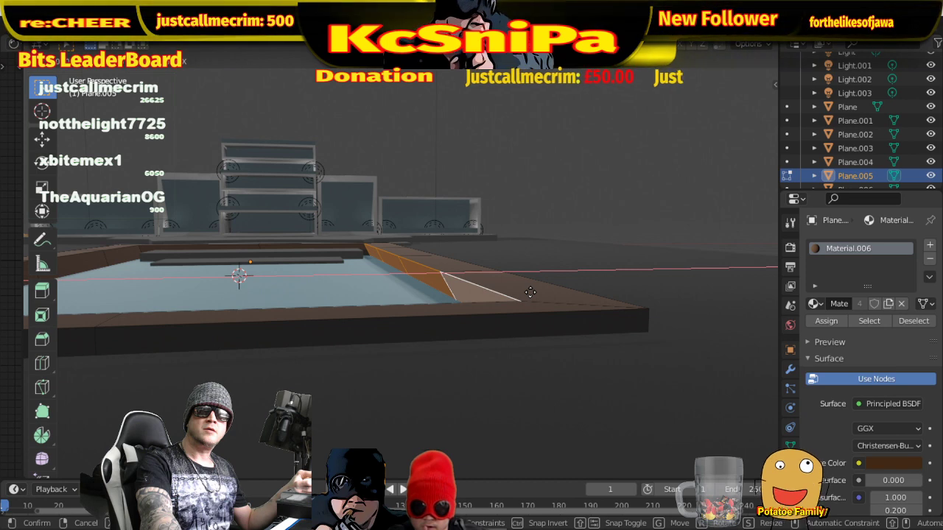
left_click(530, 292)
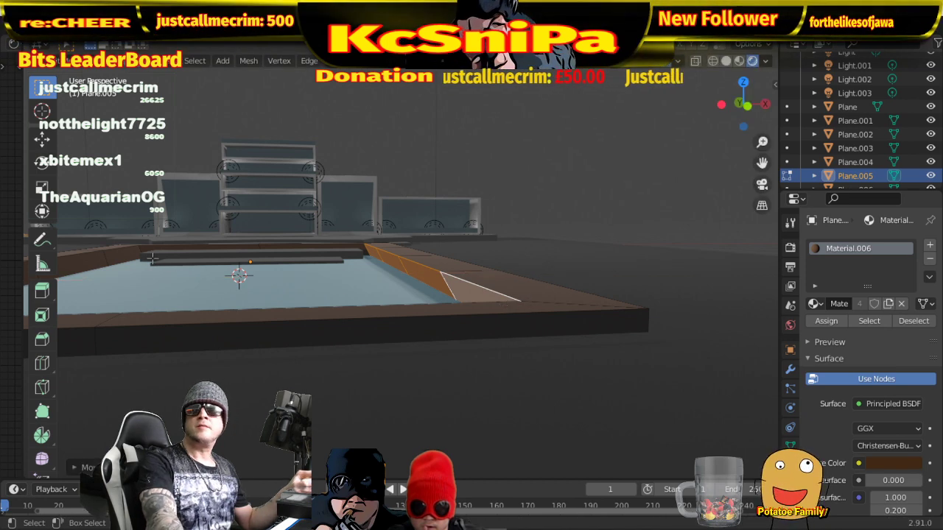
- Rotate the selected edge, then slide it along X so it runs straight beside the pool
left_click(40, 163)
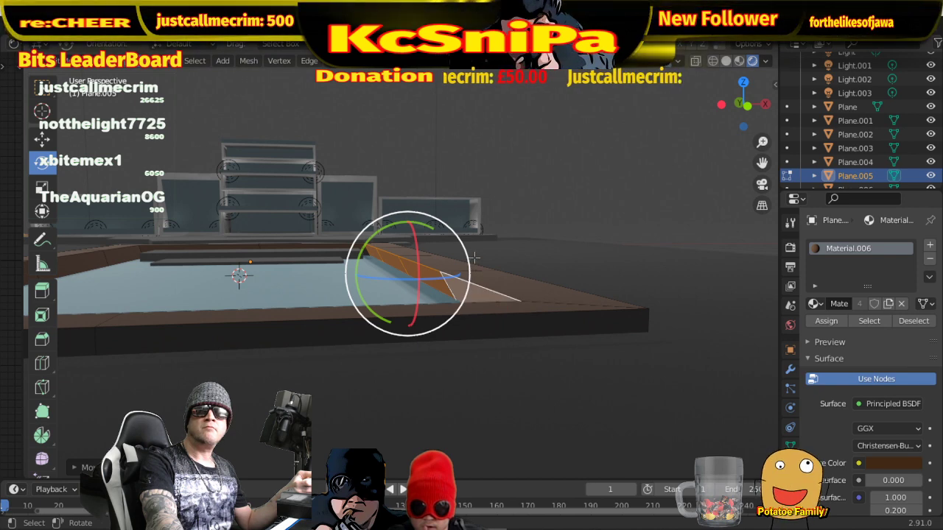
left_click_drag(388, 228, 391, 228)
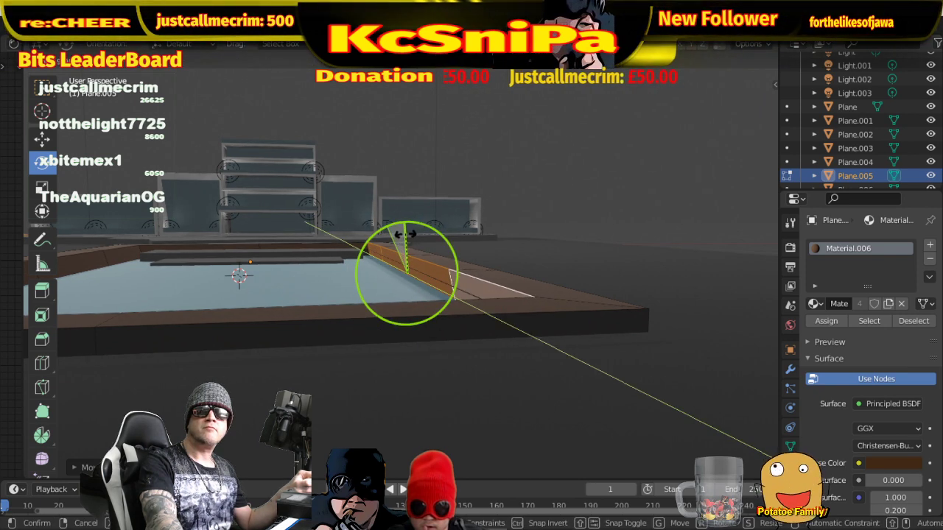
left_click_drag(411, 236, 528, 263)
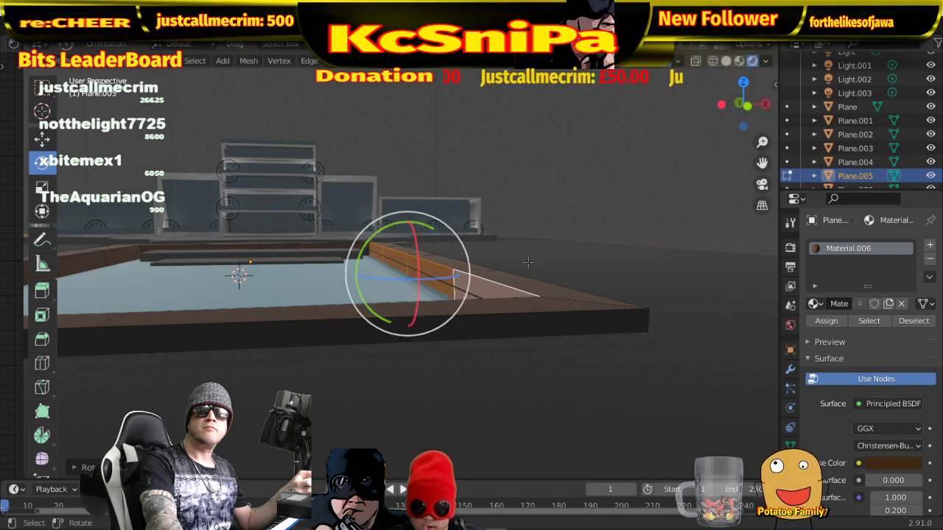
middle_click_drag(536, 267, 536, 262)
key("g")
key("x")
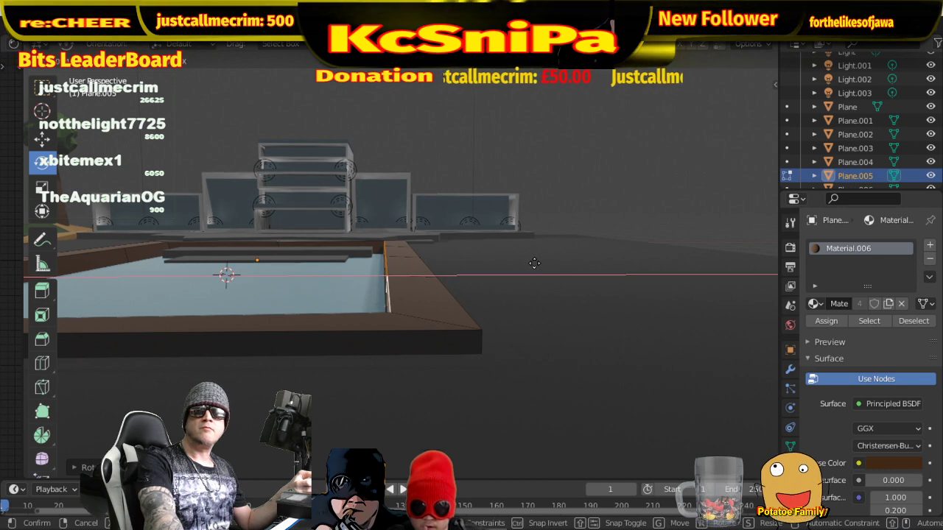
left_click(532, 262)
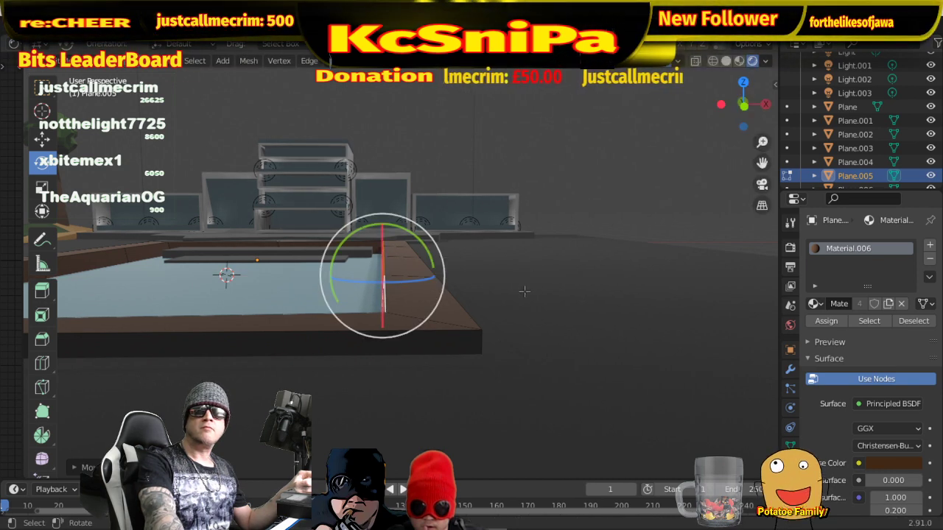
middle_click_drag(492, 274, 427, 322)
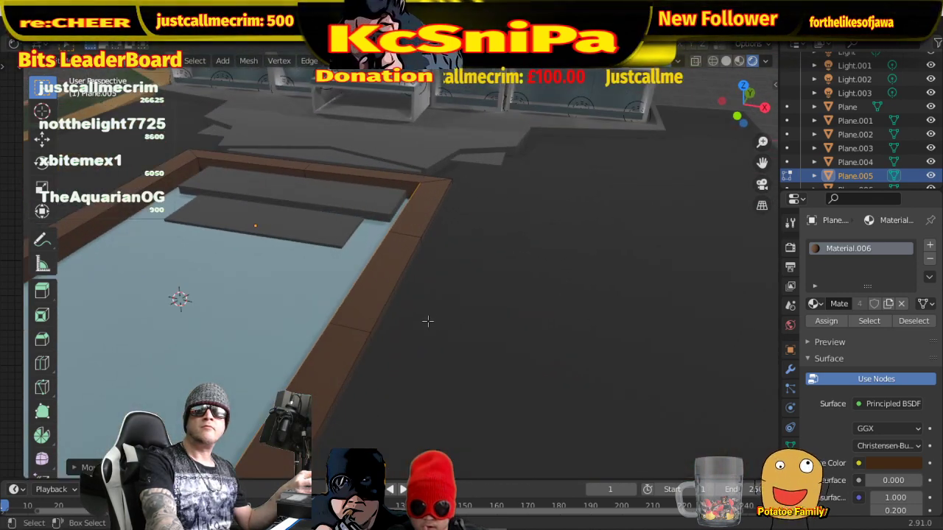
- In edge select mode, extrude the pool's front rim edge and position it
scroll(436, 308, "down", 5)
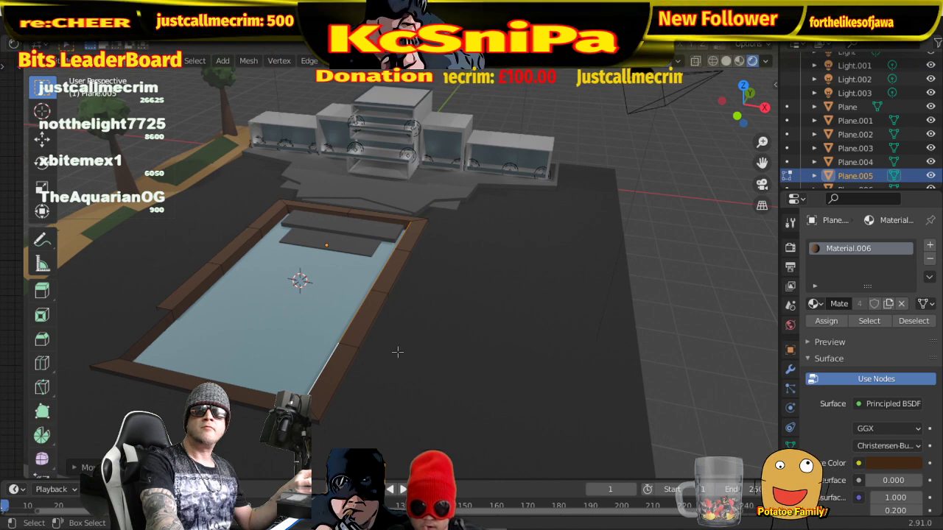
middle_click_drag(392, 354, 560, 365)
scroll(549, 314, "up", 5)
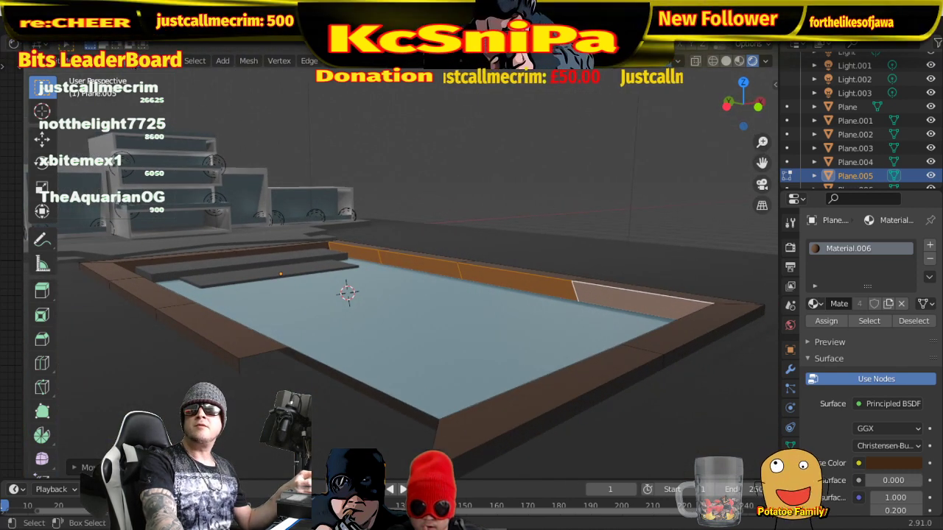
key("2")
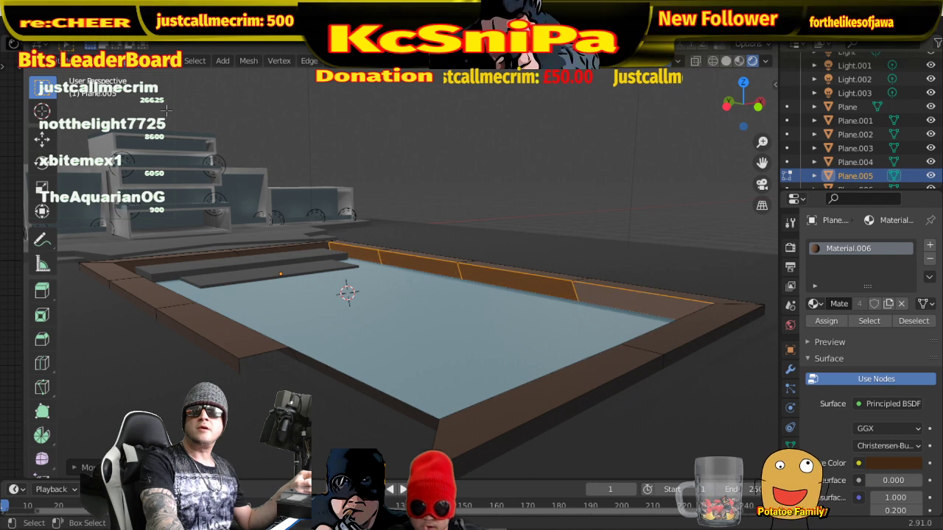
left_click(357, 380)
scroll(429, 398, "up", 3)
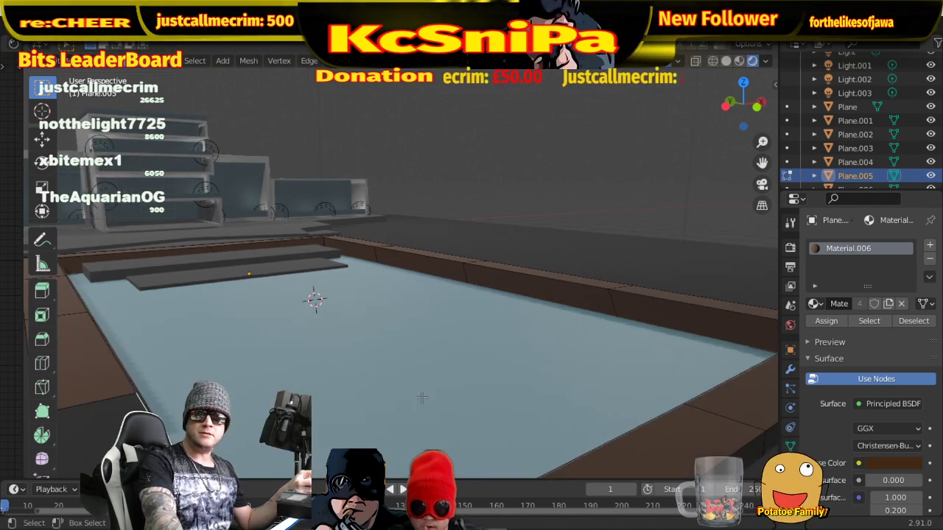
scroll(420, 397, "down", 5)
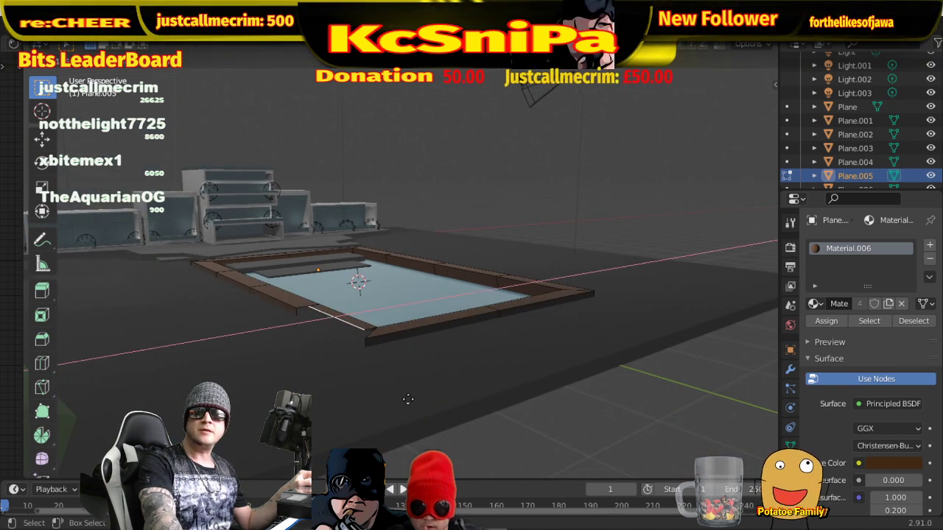
left_click(396, 400)
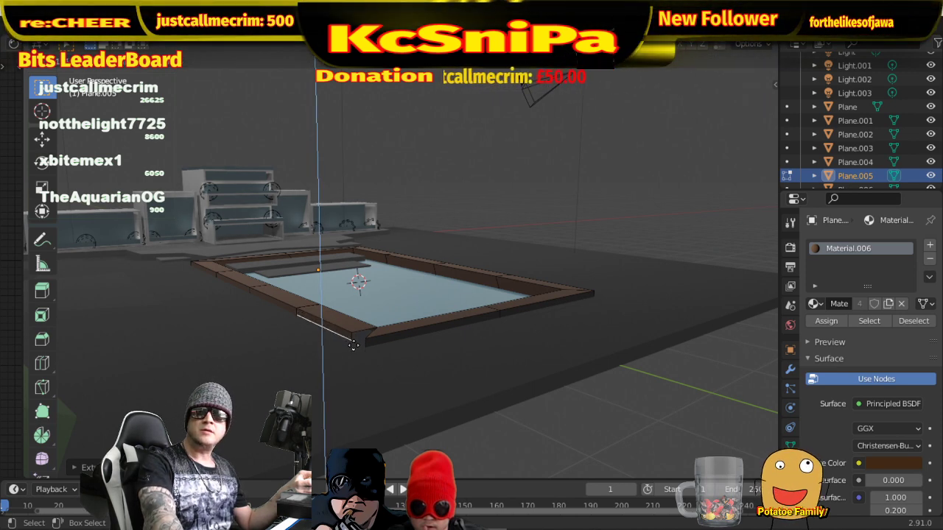
left_click(353, 346)
middle_click_drag(366, 329, 372, 390)
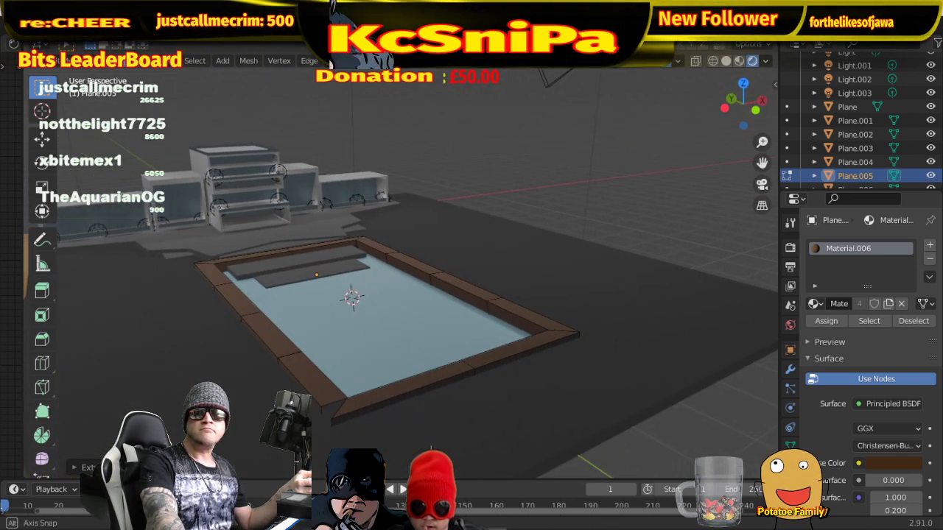
- Try filling the selected rim edges with a face from the edge menu
right_click(339, 405)
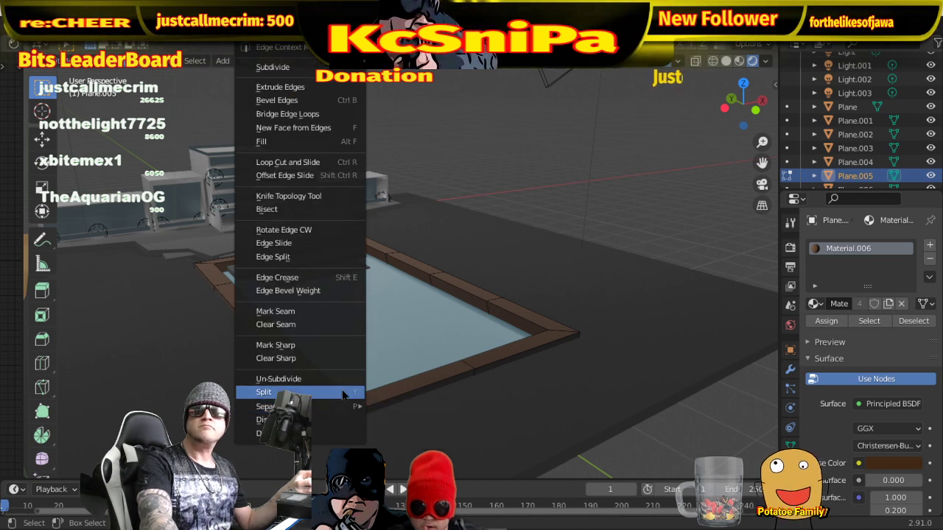
left_click(334, 144)
scroll(356, 399, "up", 5)
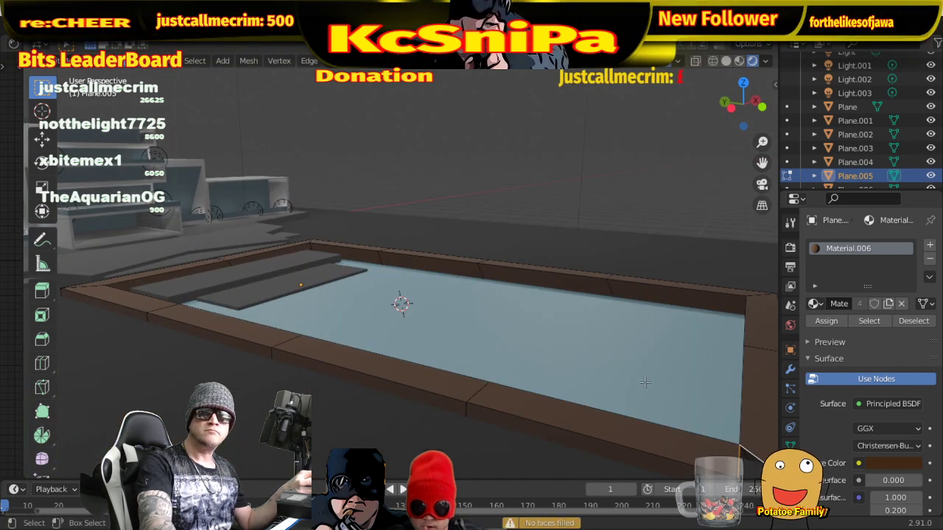
scroll(645, 382, "down", 4)
middle_click_drag(536, 320, 502, 299)
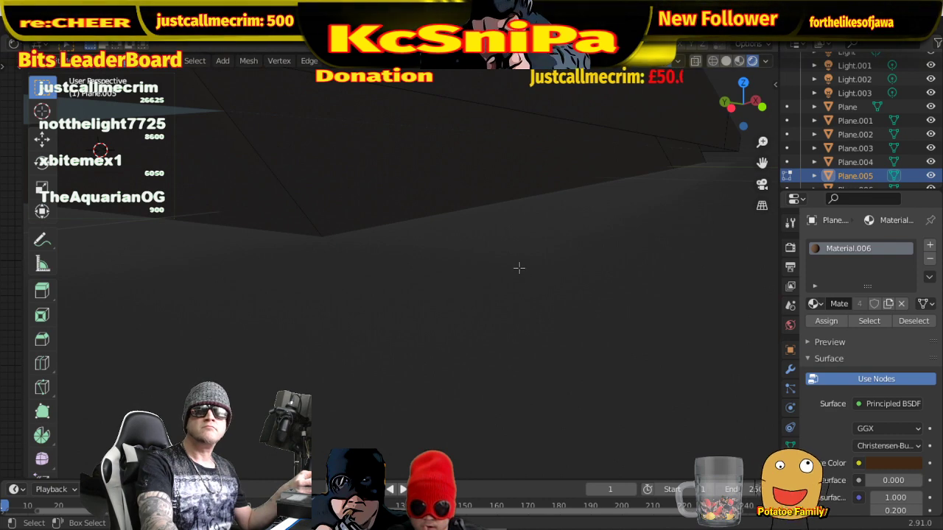
scroll(523, 276, "up", 5)
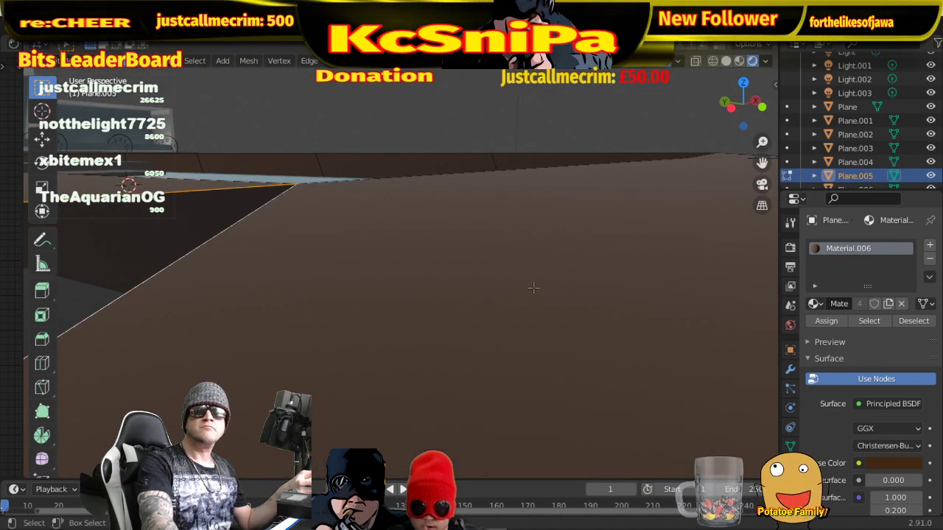
middle_click_drag(536, 289, 485, 290)
scroll(486, 288, "down", 6)
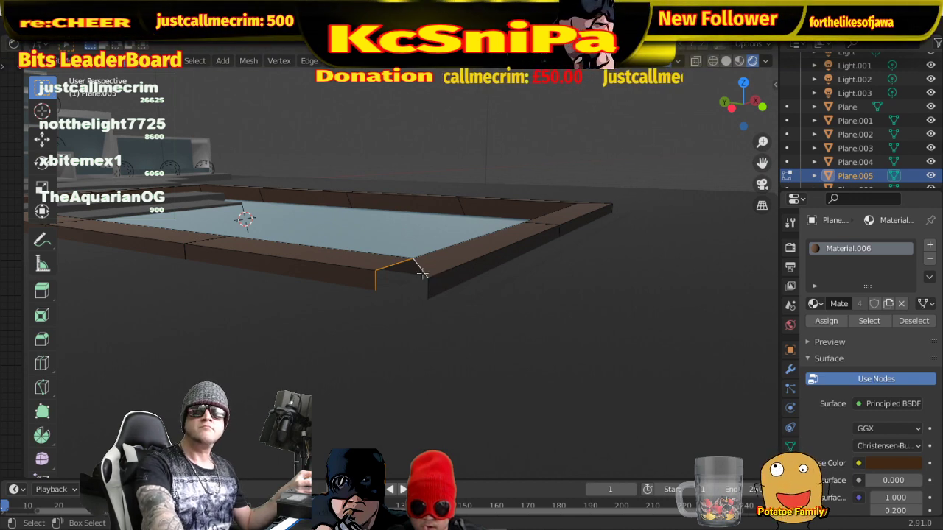
- Move the rim's front corner edge along the Y axis, abandoning a vertical Z move
left_click(391, 267)
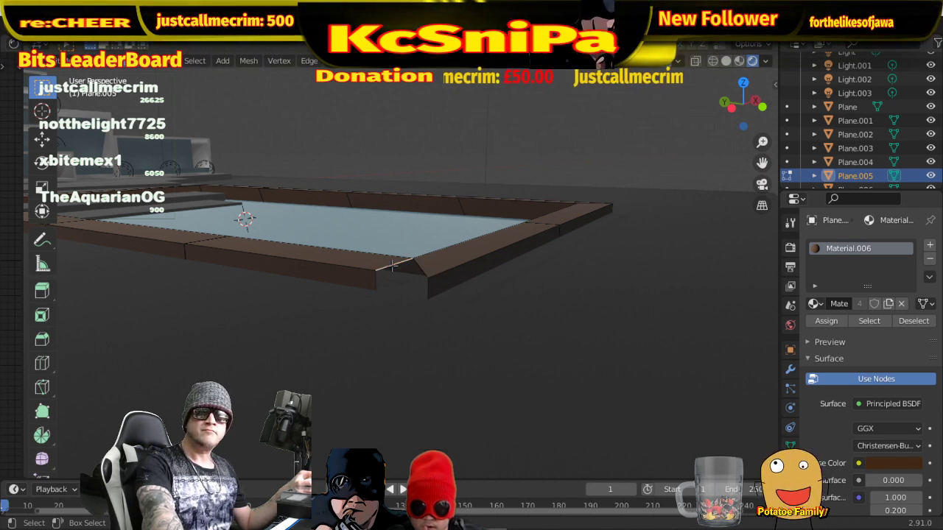
key("g")
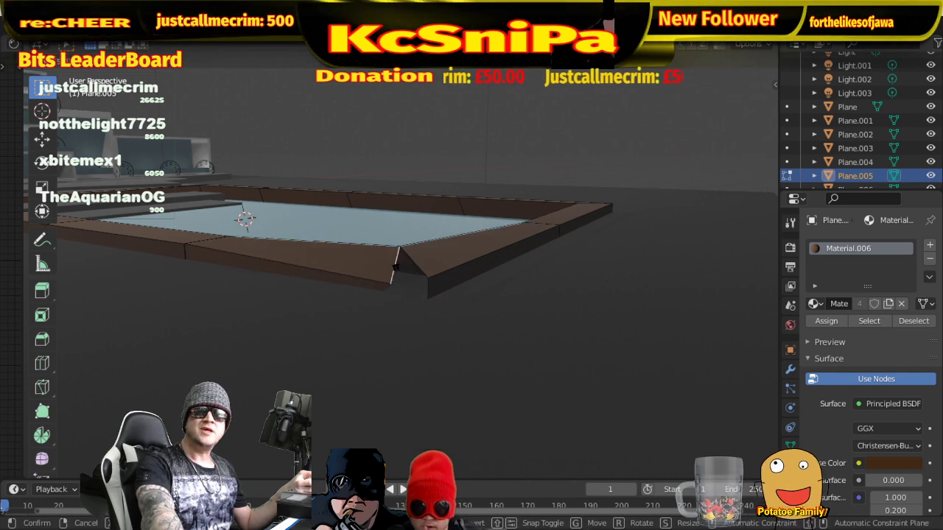
right_click(391, 266)
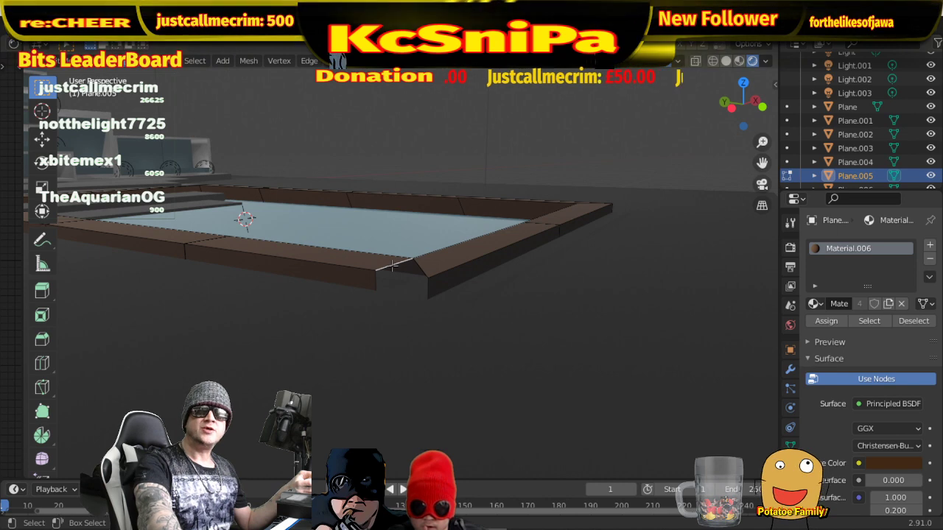
key("g")
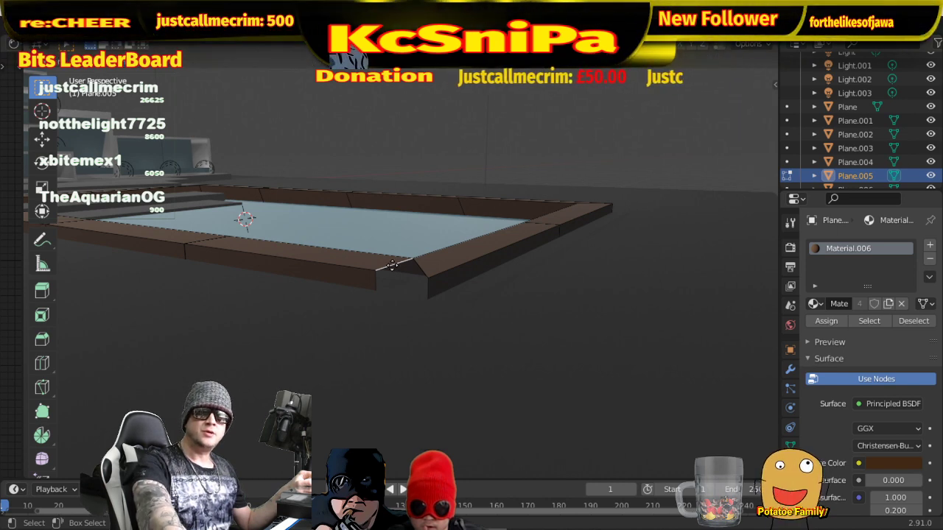
key("y")
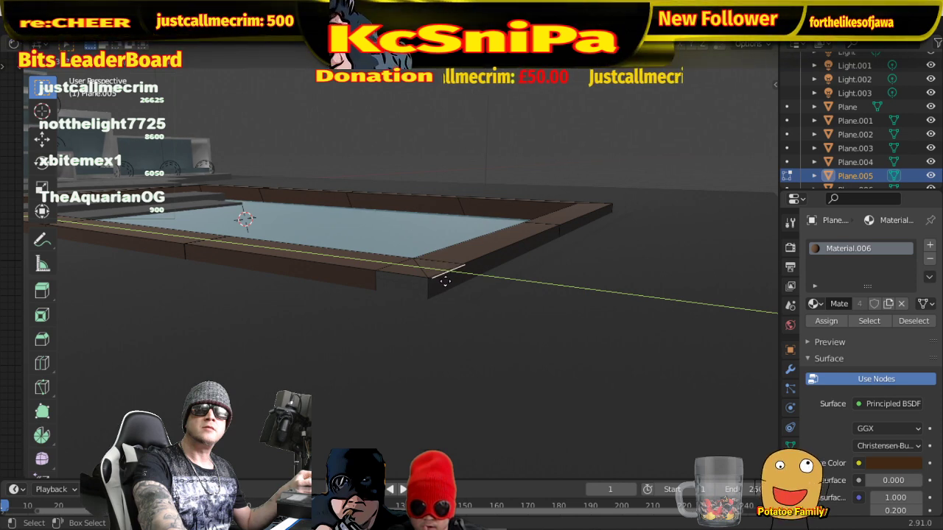
left_click(440, 281)
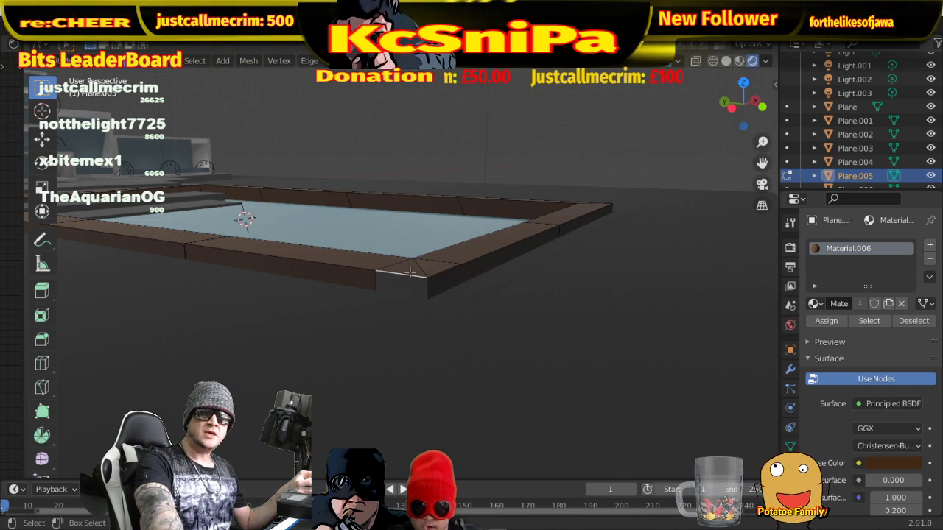
key("g")
key("z")
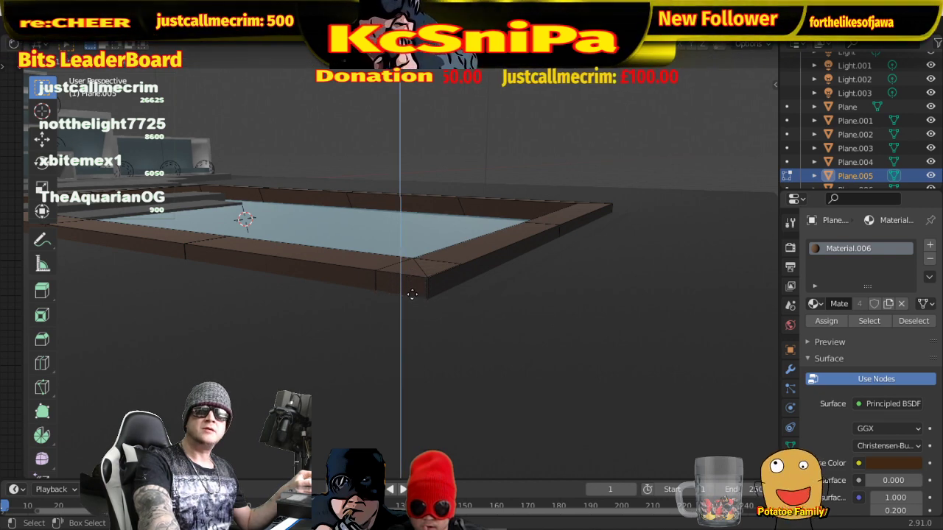
right_click(413, 295)
- Bridge the two vertical corner edges with Bridge Edge Loops to close the rim gap
middle_click_drag(506, 298, 543, 264)
scroll(465, 321, "down", 5)
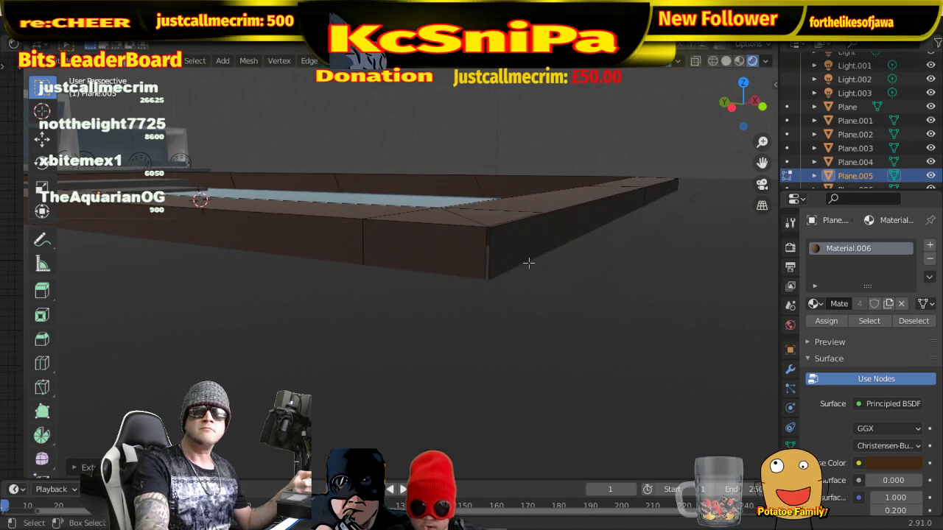
left_click(488, 261)
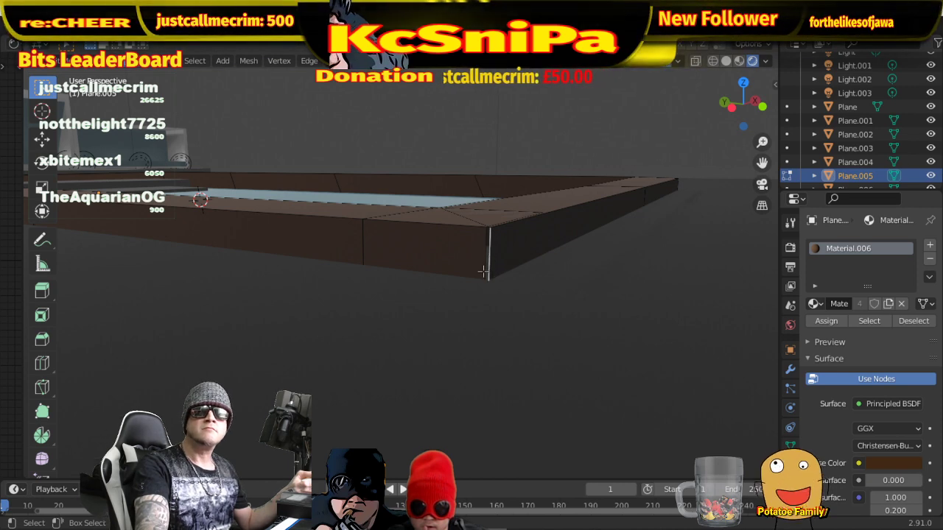
left_click(485, 271, "shift")
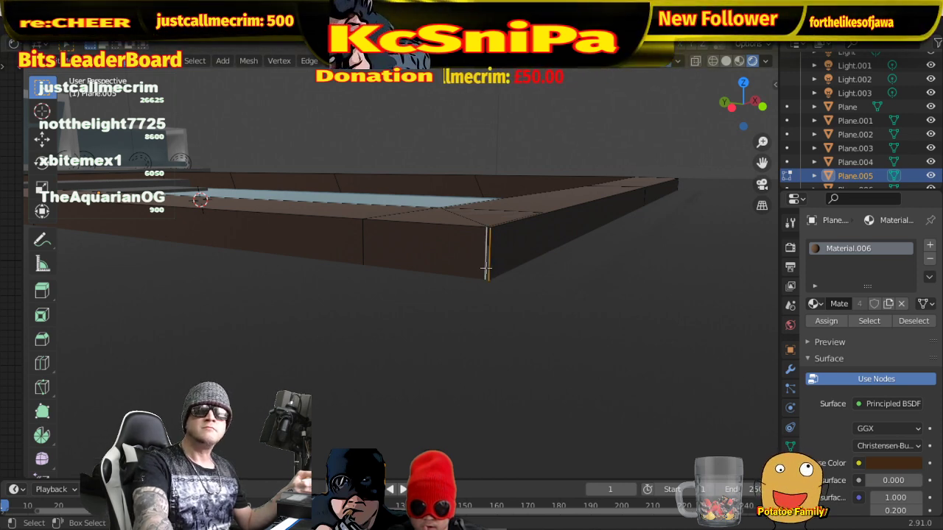
right_click(485, 270)
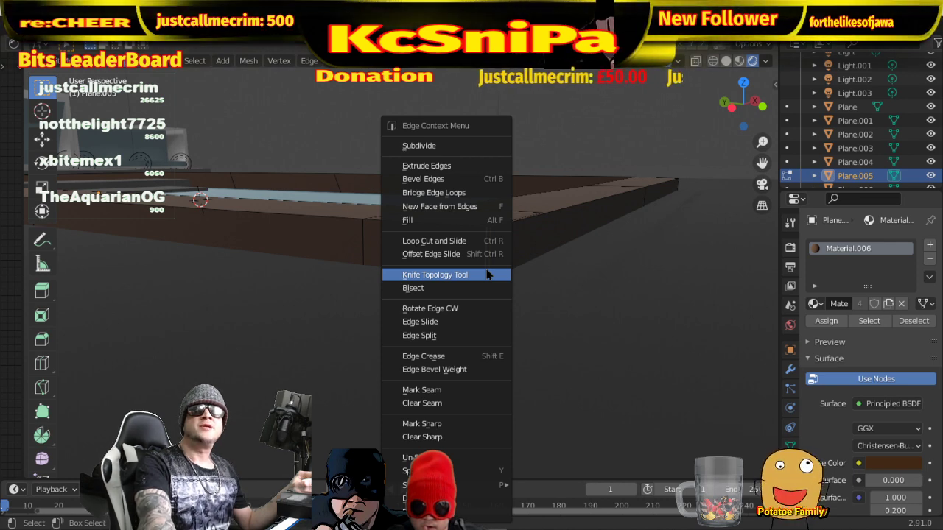
left_click(460, 193)
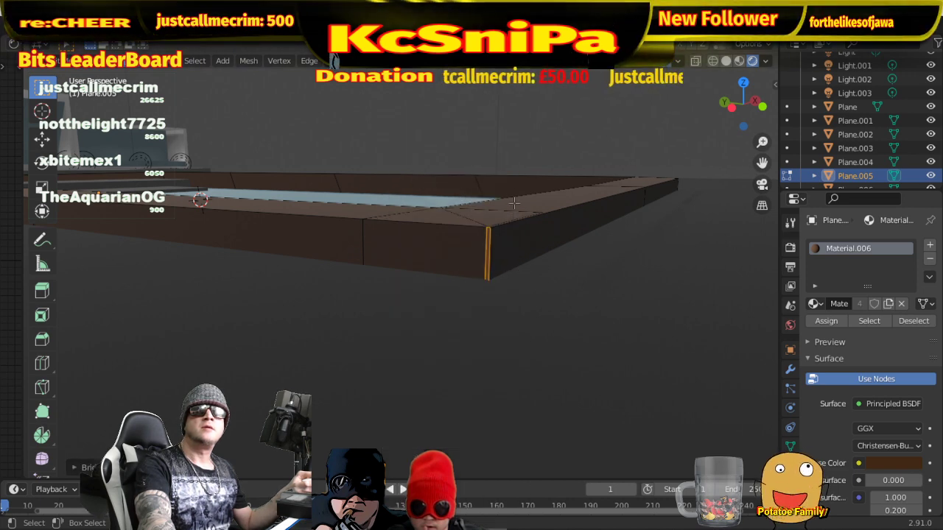
left_click(550, 162)
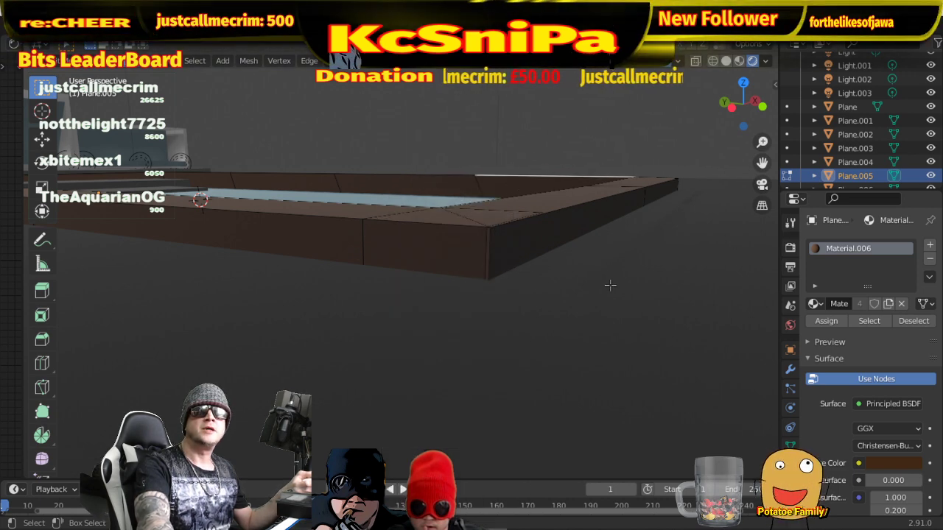
middle_click_drag(610, 285, 496, 272)
- Switch back to Object Mode, deselect the pool, and view the house and trees obliquely
scroll(595, 288, "down", 5)
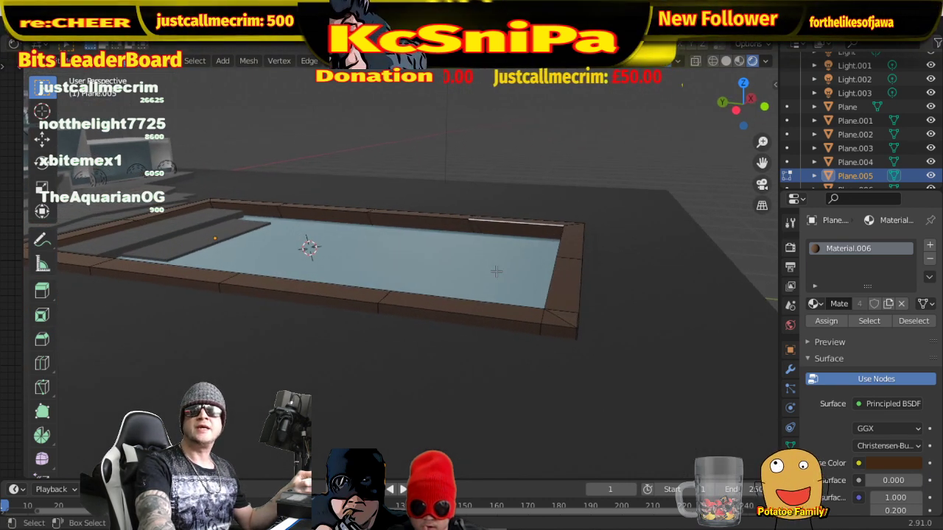
left_click(66, 60)
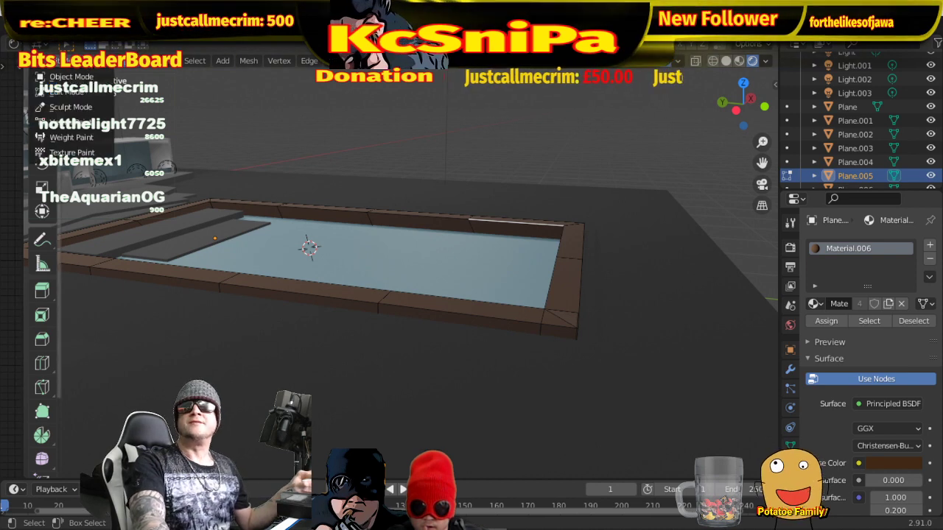
left_click(72, 77)
scroll(296, 181, "down", 4)
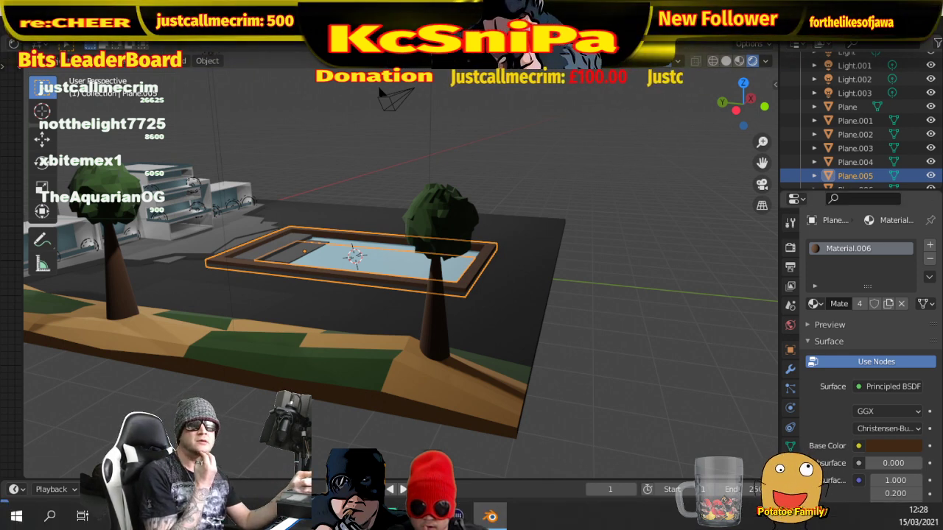
middle_click_drag(644, 293, 497, 291)
left_click(628, 301)
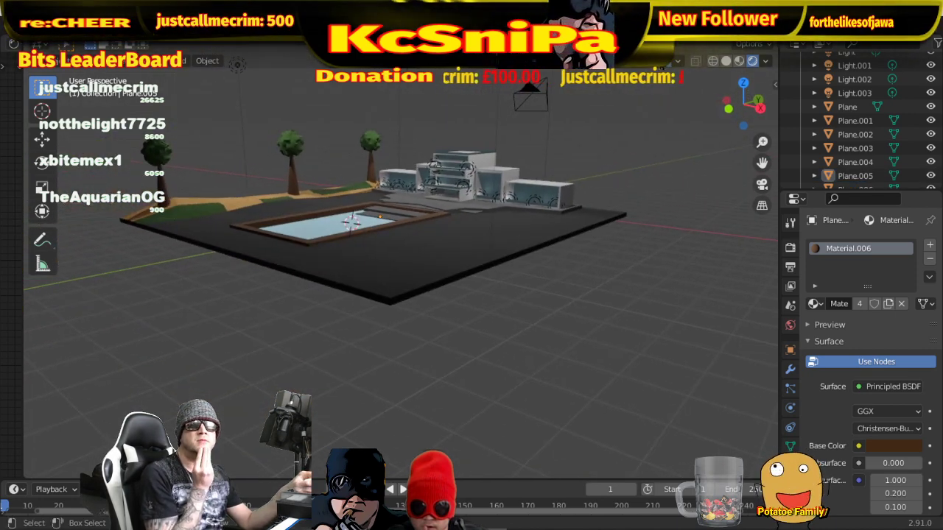
middle_click_drag(527, 331, 370, 349)
middle_click_drag(210, 343, 489, 298)
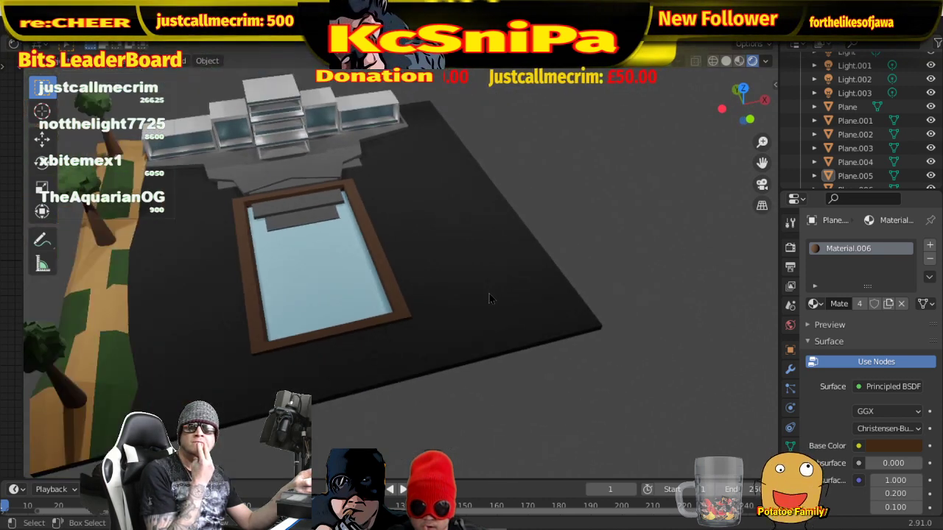
scroll(358, 300, "down", 3)
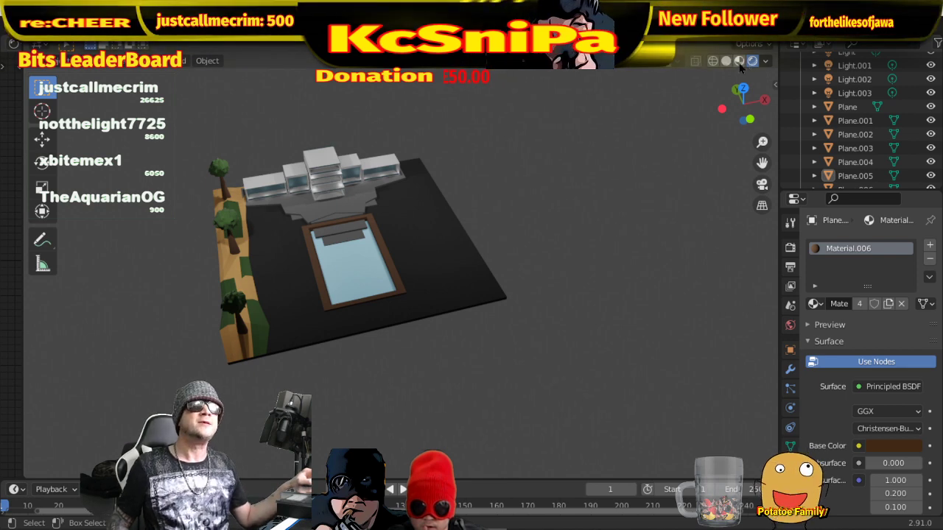
key("z")
middle_click_drag(558, 253, 523, 221)
scroll(559, 212, "up", 4)
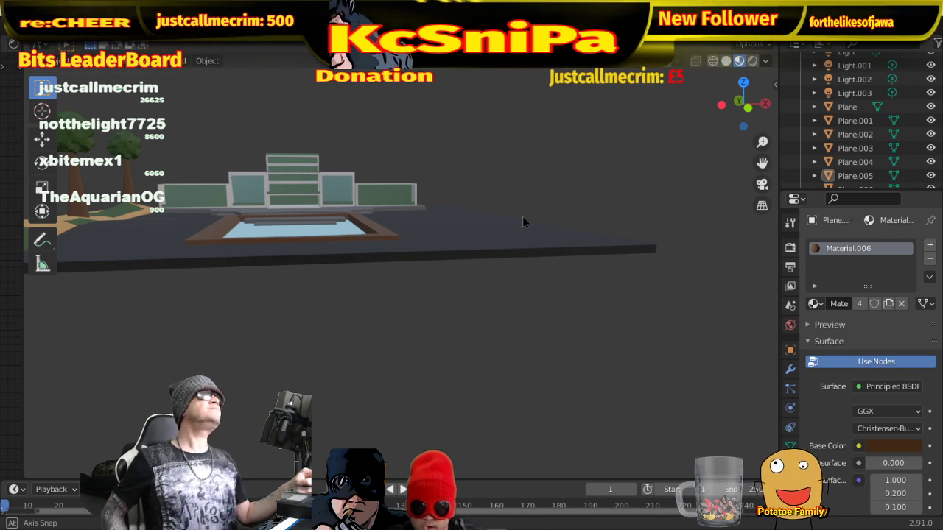
middle_click_drag(522, 218, 515, 270)
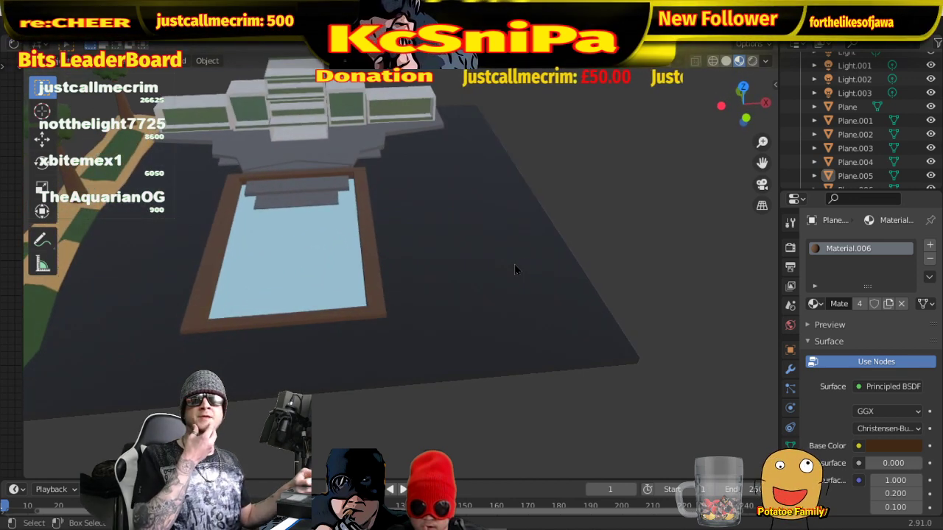
- Replace Material.006 with Material.007 on Plane.005, turning the pool surround grey
left_click(374, 271)
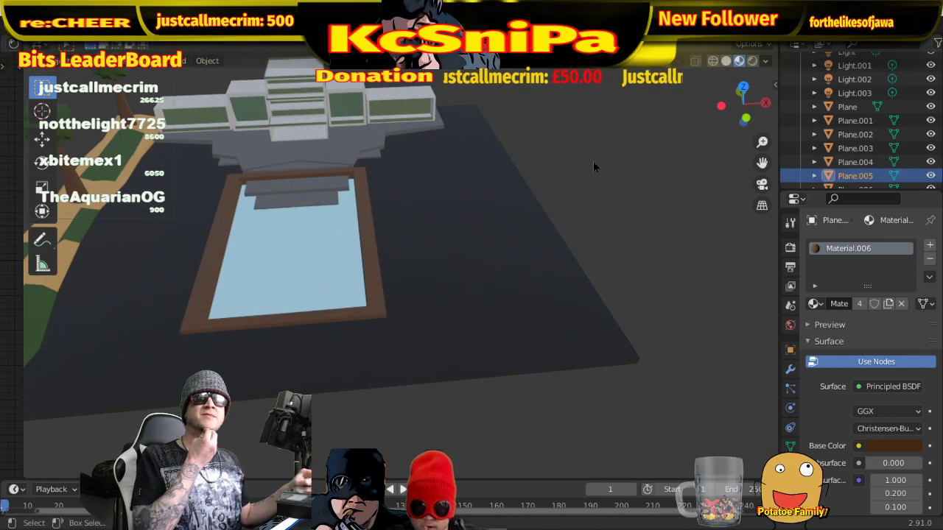
left_click(667, 60)
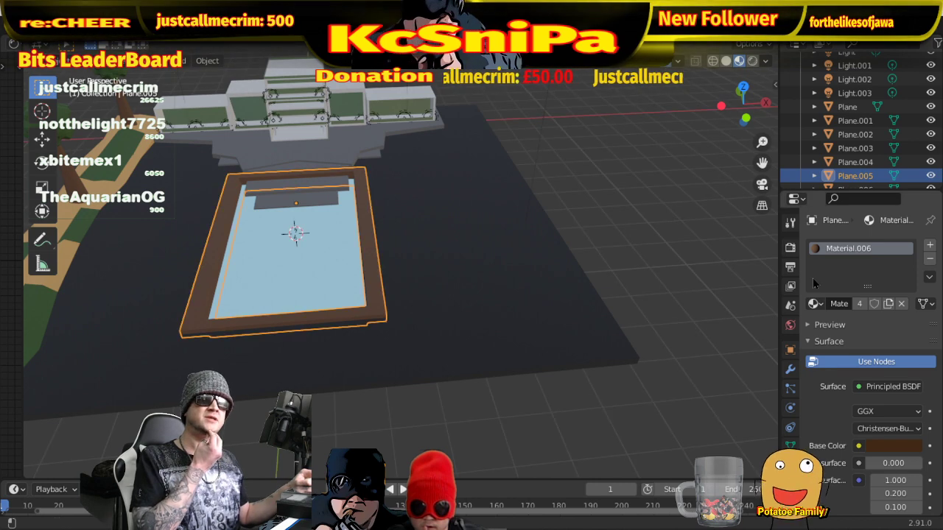
left_click(813, 303)
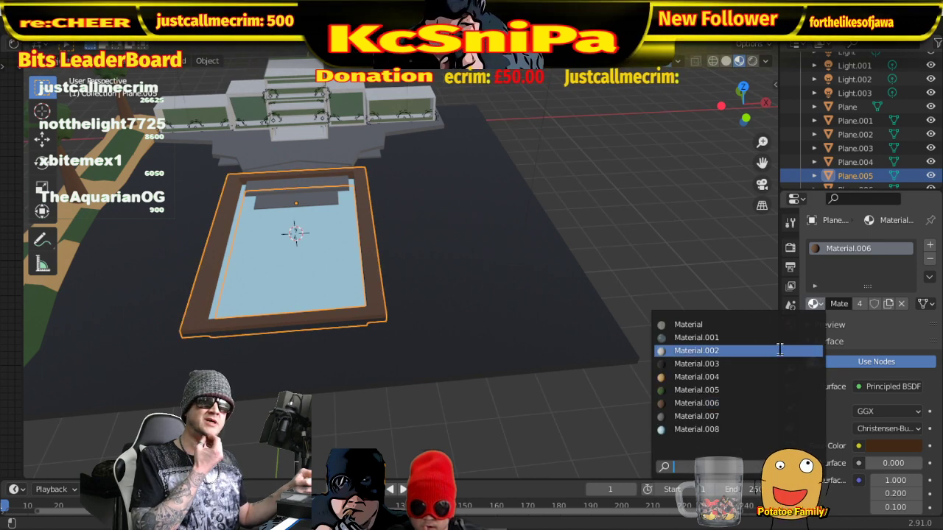
left_click(737, 416)
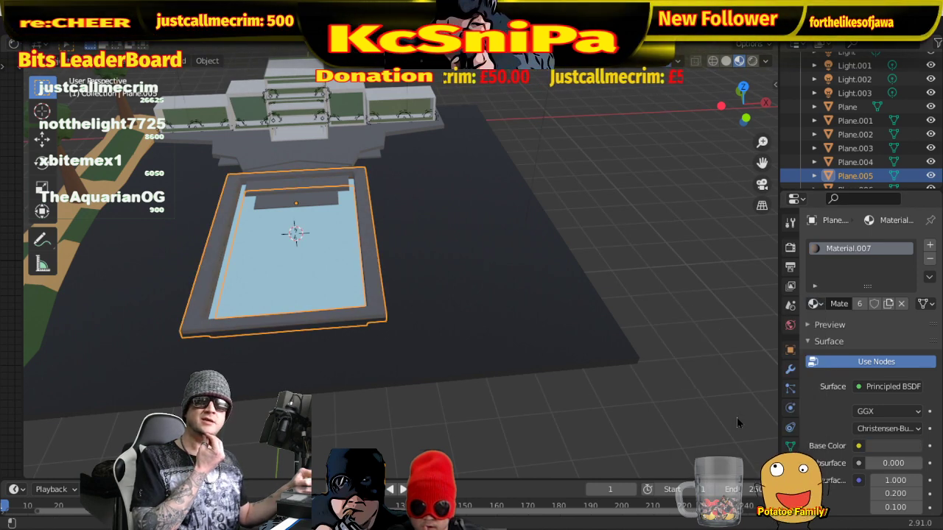
left_click(640, 214)
middle_click_drag(442, 273, 412, 217)
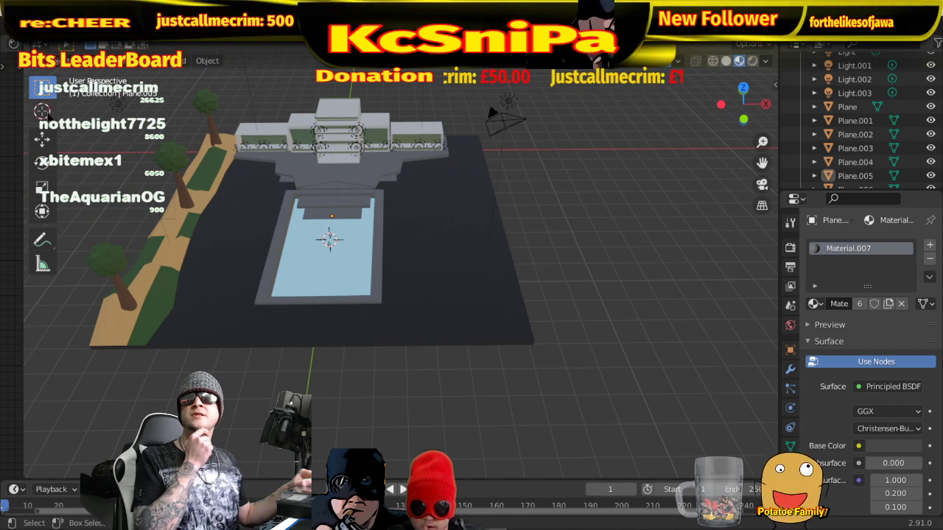
- In top view, set the 3D cursor right of the pool and add a plane there
left_click(44, 111)
key("KP_7")
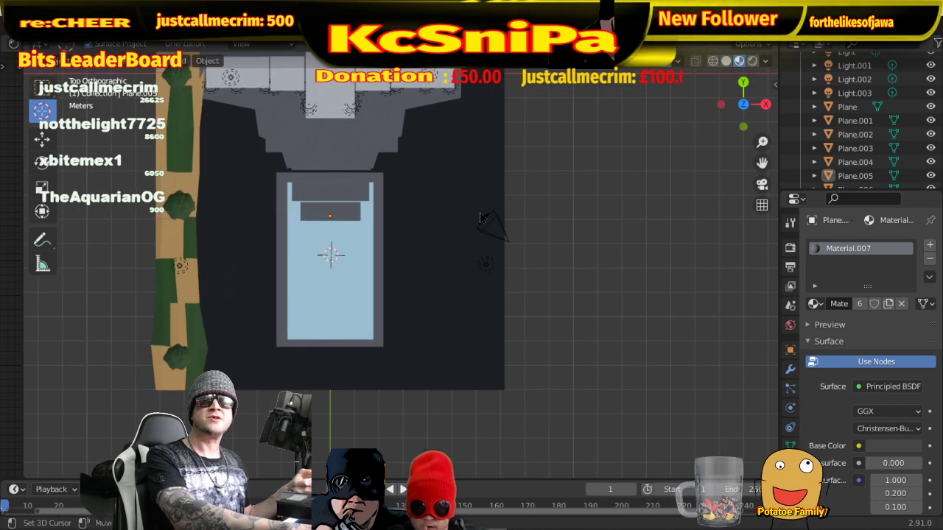
left_click(482, 244)
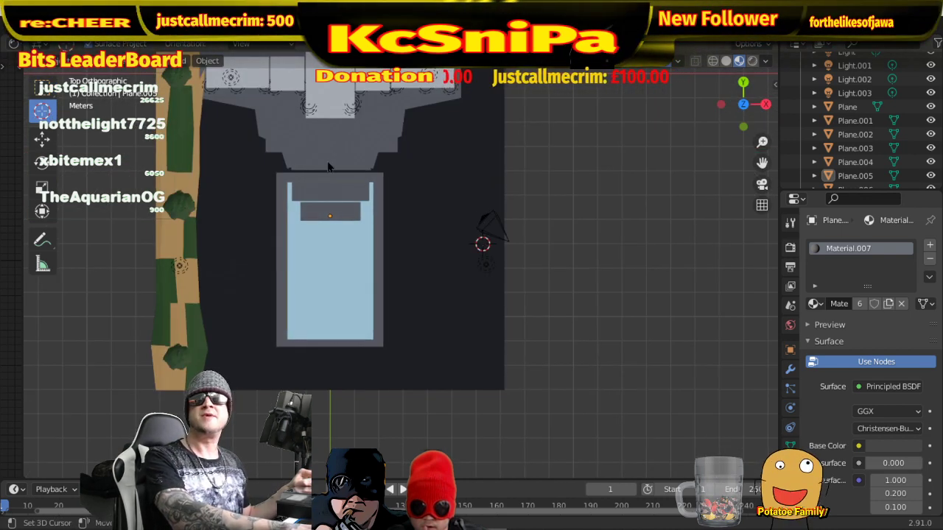
left_click(180, 65)
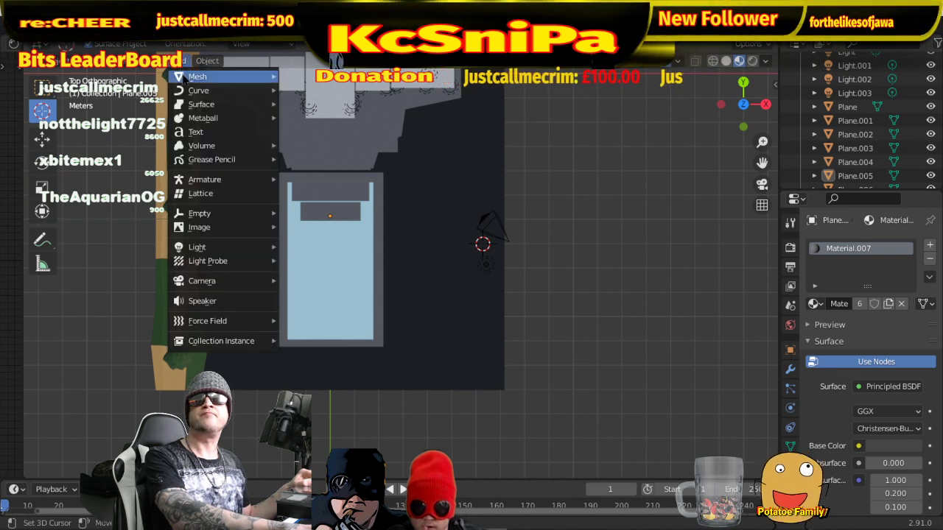
mouse_move(221, 76)
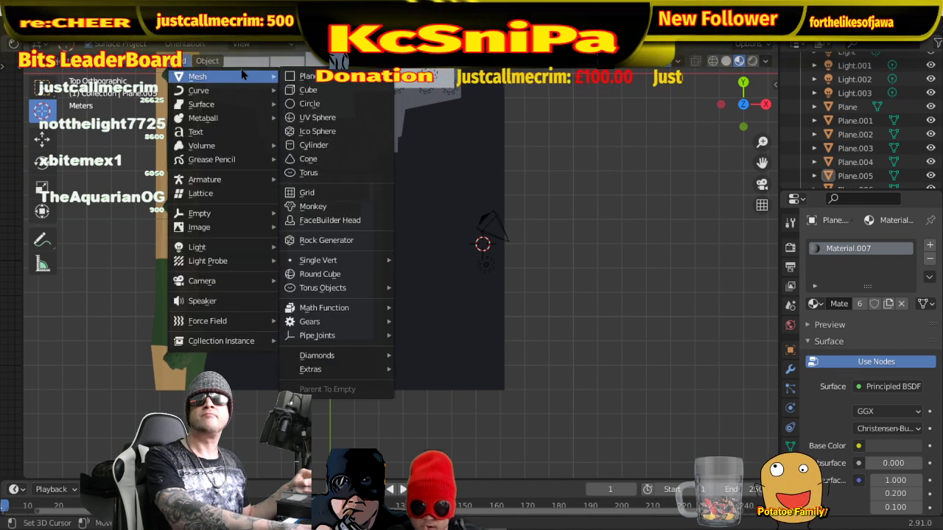
left_click(318, 81)
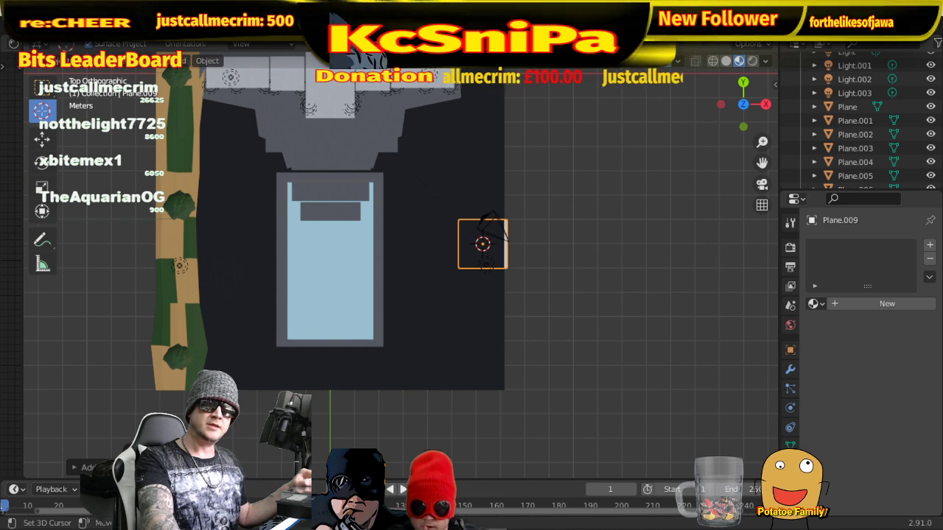
- Stretch the new plane along Y and move it along Y toward the right edge
key("s")
key("y")
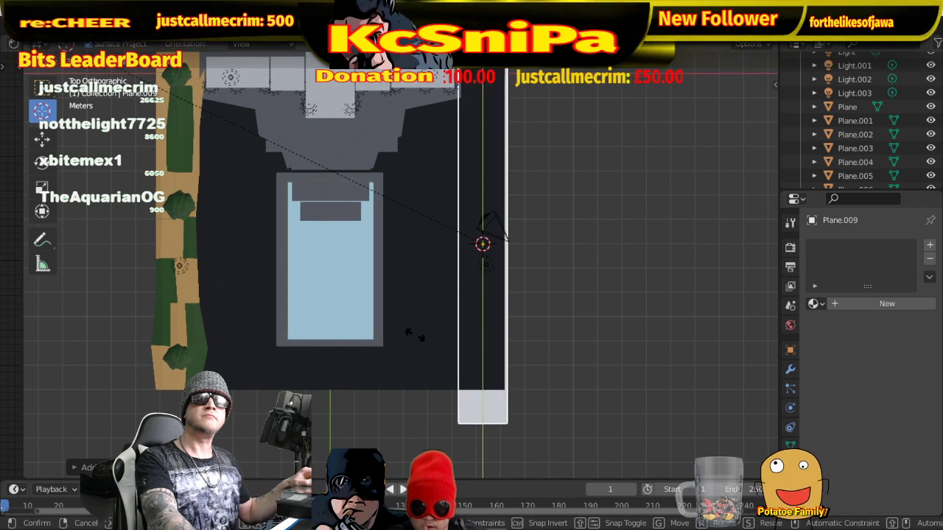
left_click(382, 309)
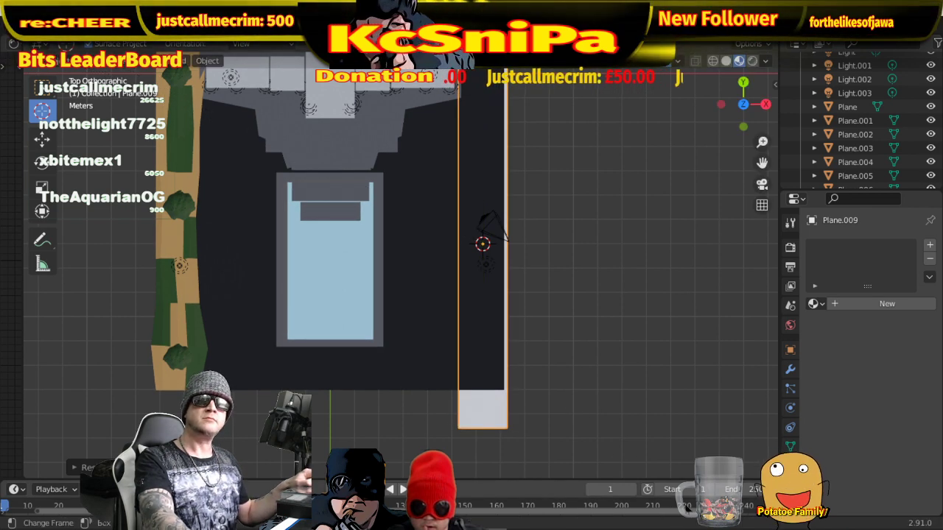
scroll(609, 278, "down", 2)
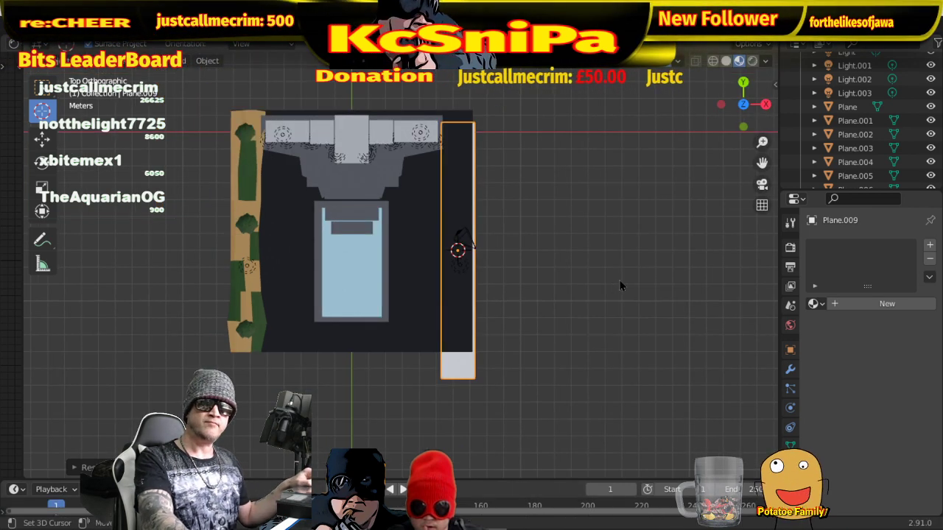
key("g")
key("y")
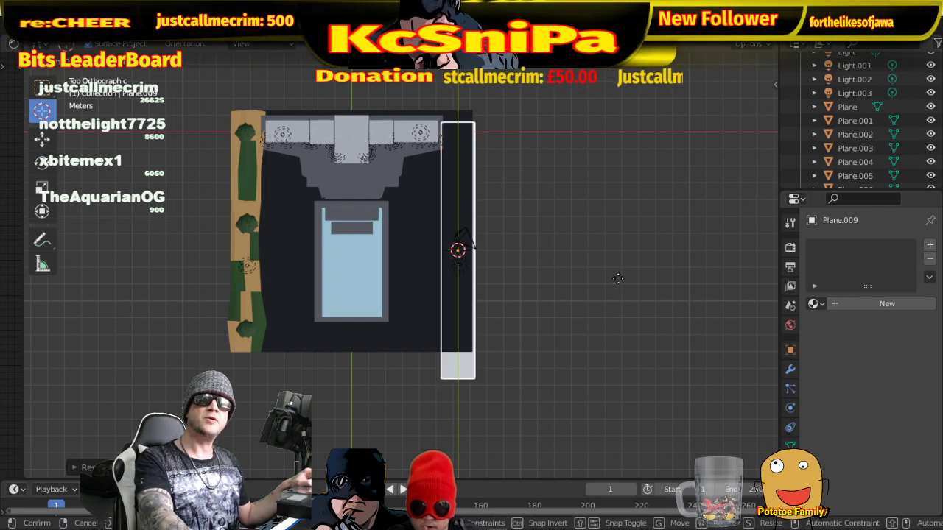
left_click(617, 263)
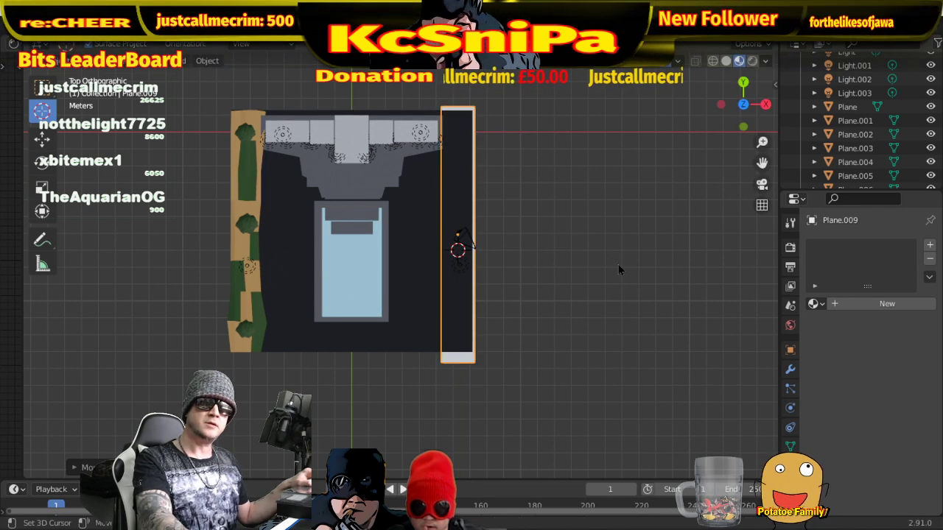
- Shorten the strip slightly along Y and align it with the ground's right edge
key("s")
key("y")
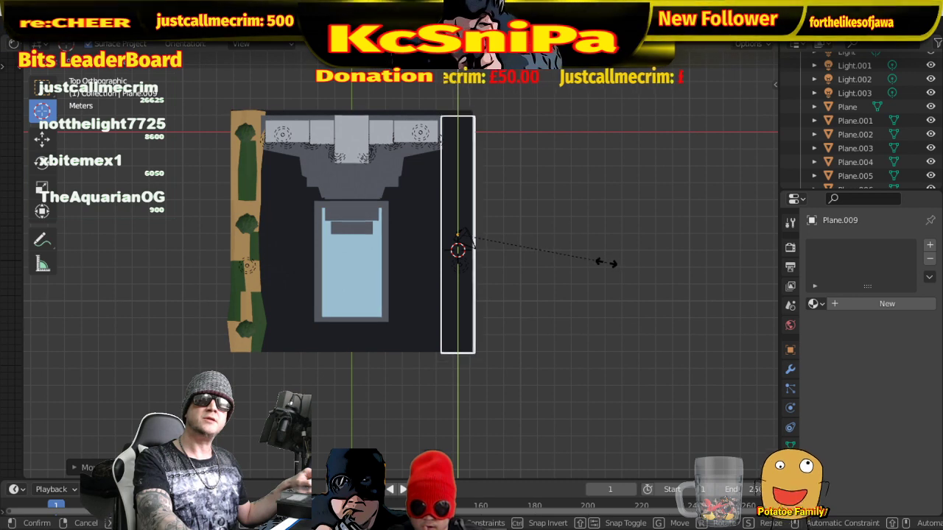
left_click(606, 263)
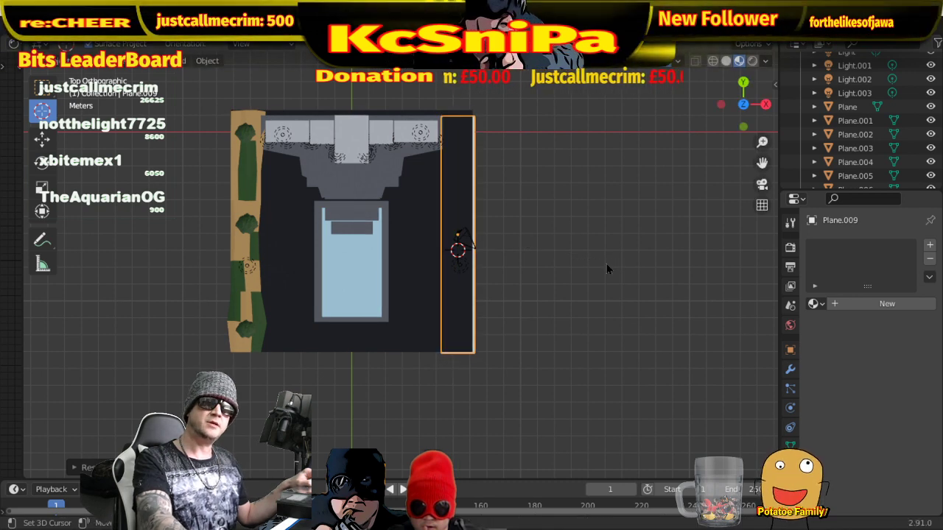
key("g")
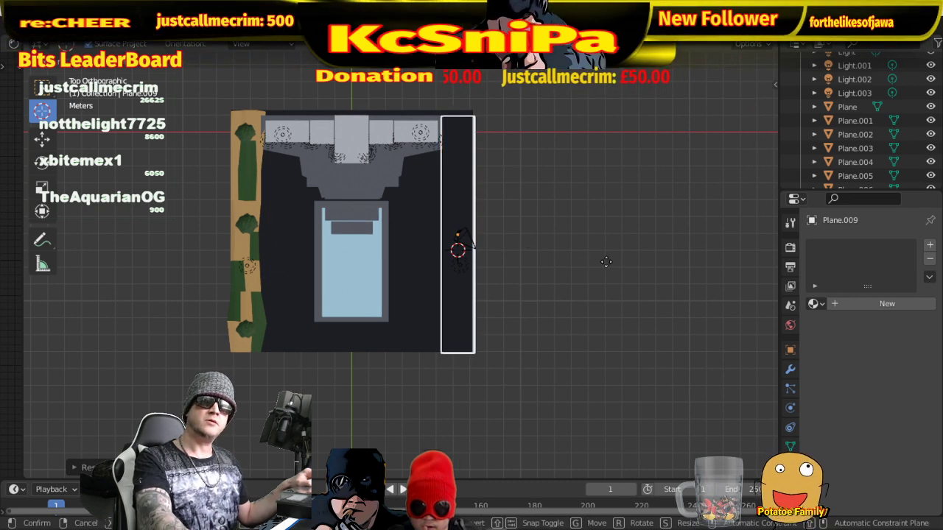
key("y")
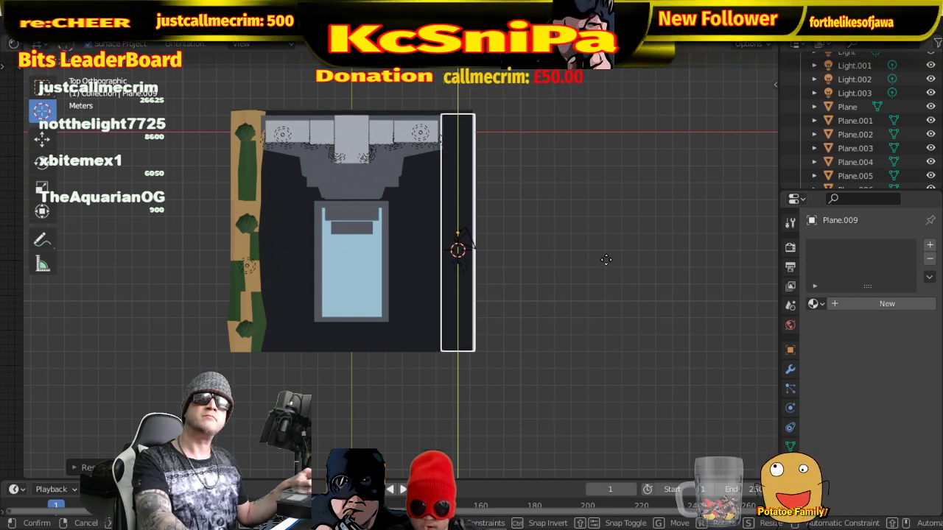
left_click(595, 308)
middle_click_drag(594, 306, 589, 181)
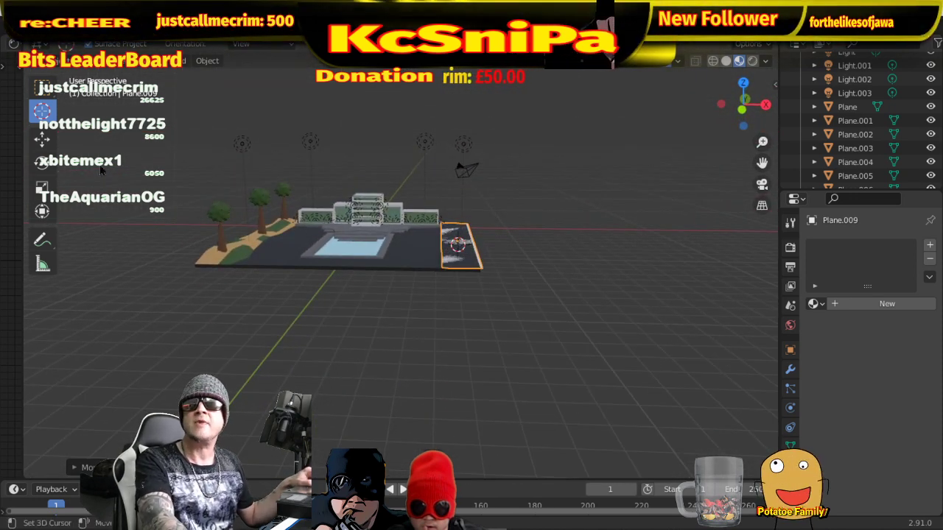
left_click(55, 60)
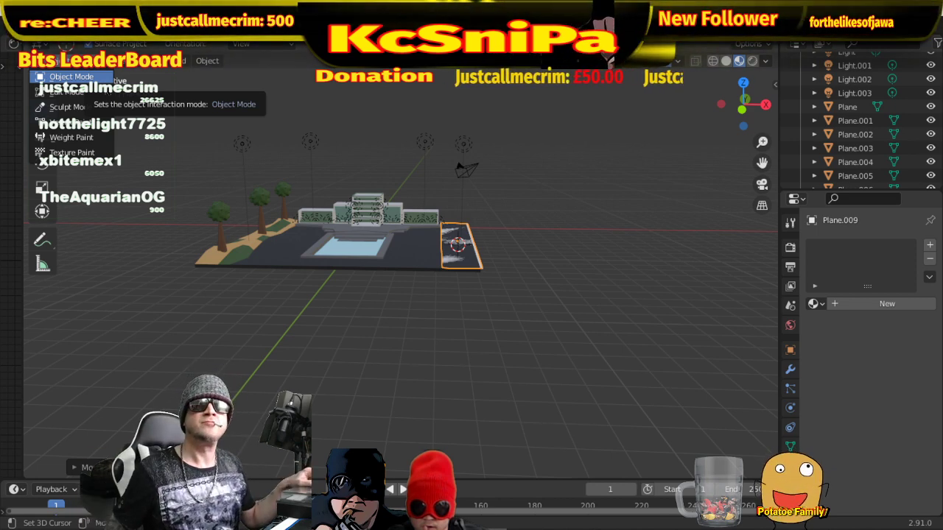
- In Edit Mode, extrude Plane.009 upward into a thin pale slab, redoing it thinner
left_click(67, 77)
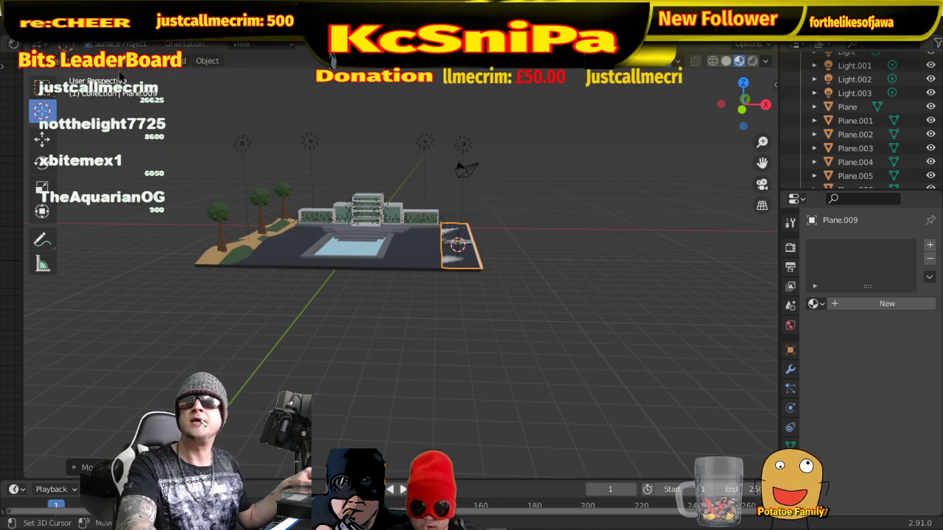
left_click(103, 68)
left_click(103, 92)
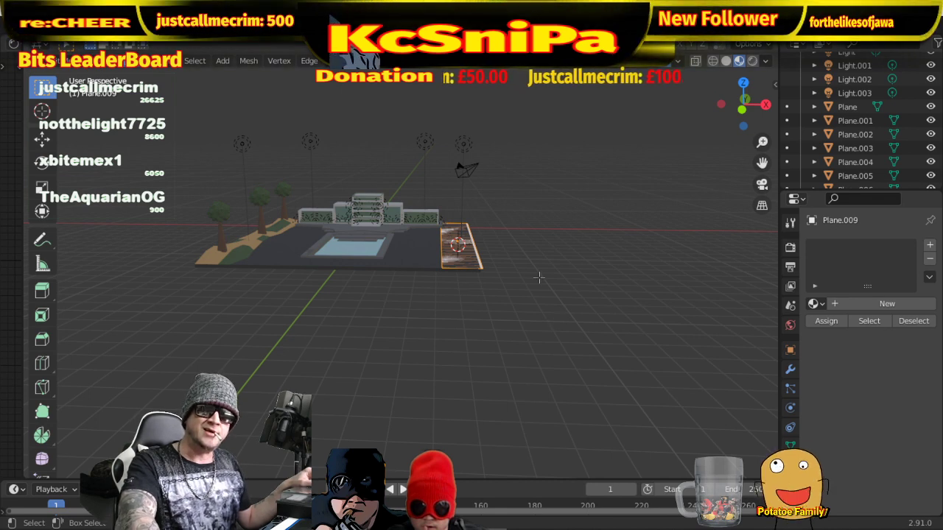
key("e")
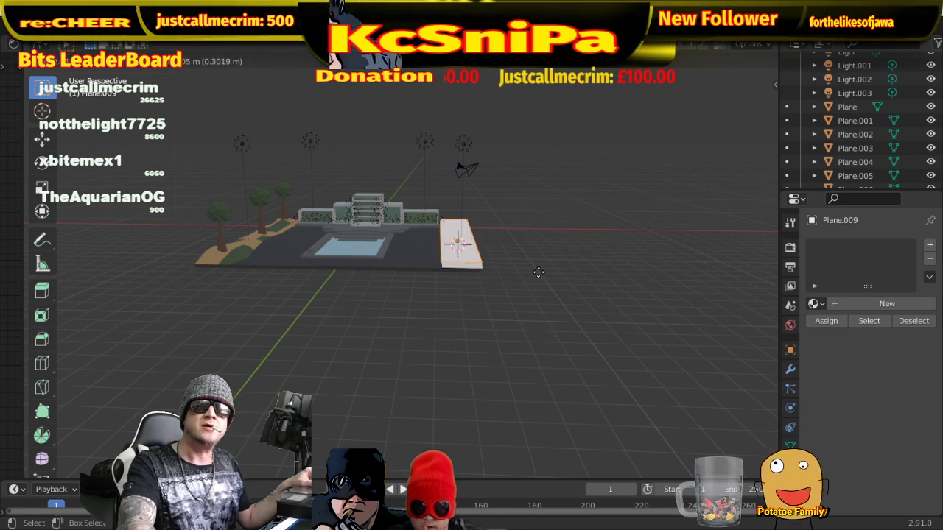
left_click(538, 273)
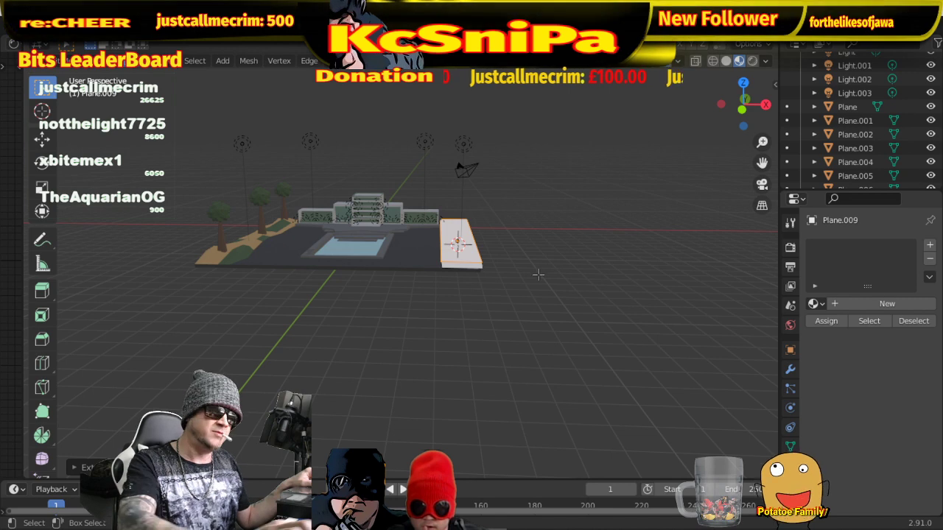
key("KP_1")
scroll(538, 287, "up", 5)
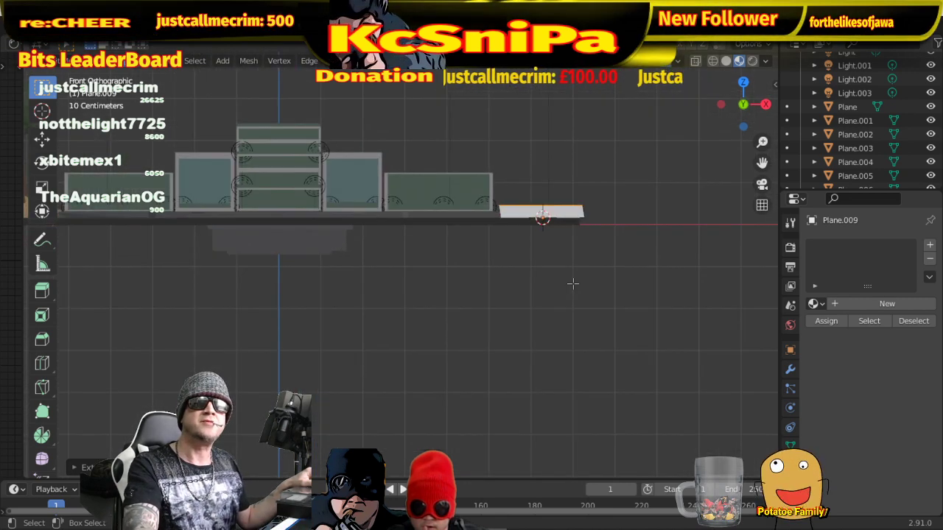
key("ctrl+z")
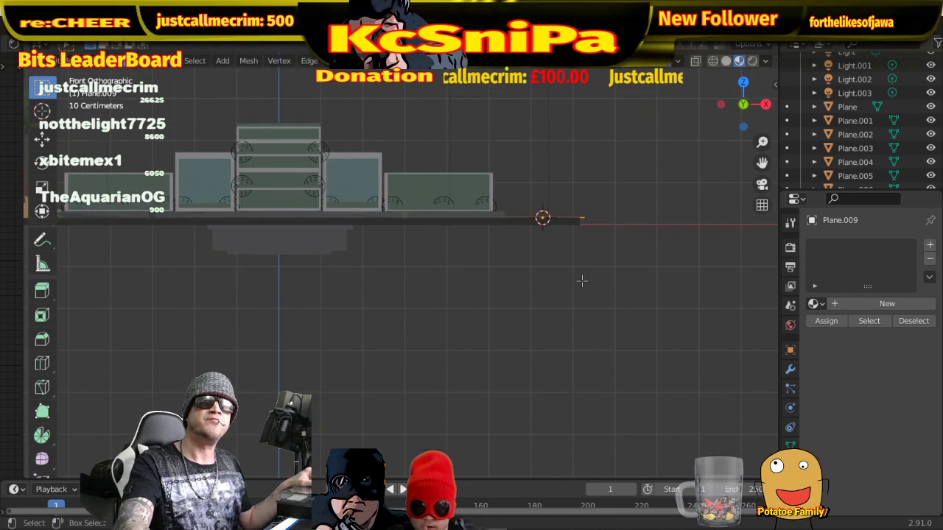
key("e")
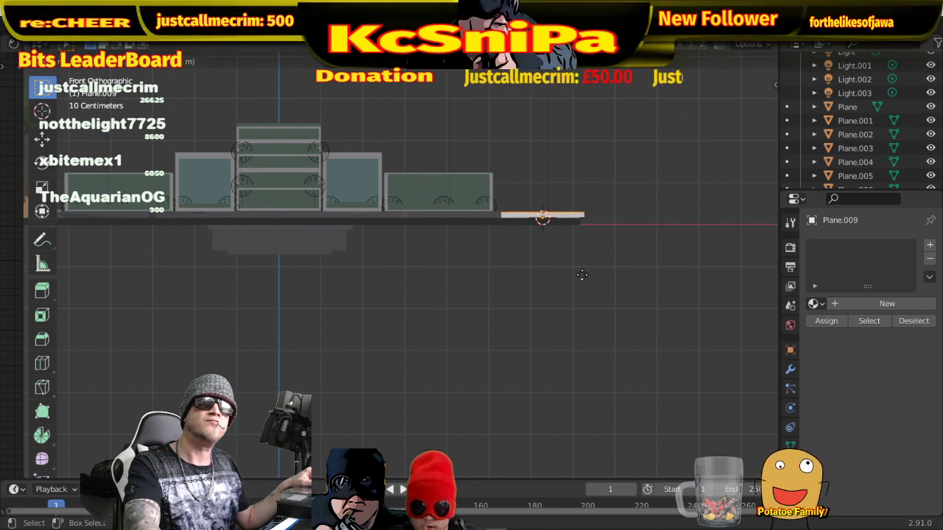
left_click(580, 274)
middle_click_drag(587, 273, 427, 263)
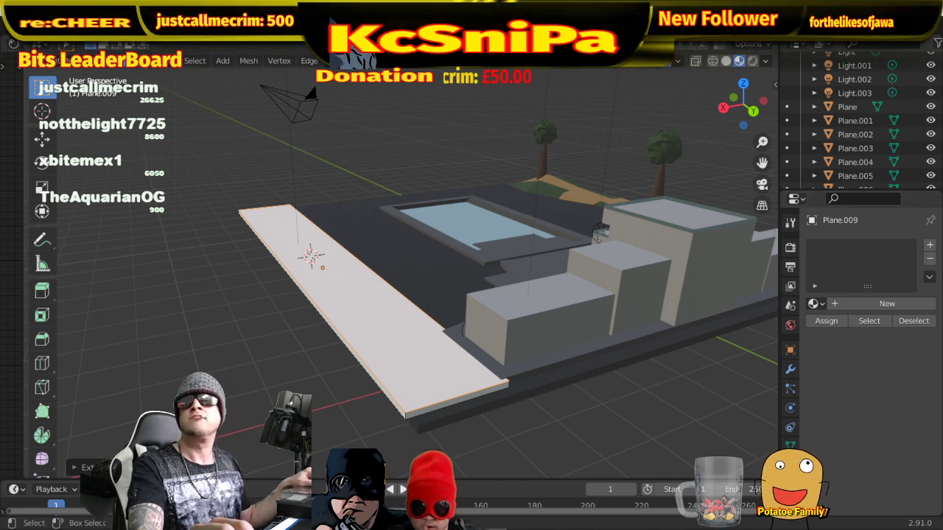
left_click(66, 61)
- Back in Object Mode, assign Material.007 to the Plane.009 strip and check it from the front
left_click(82, 76)
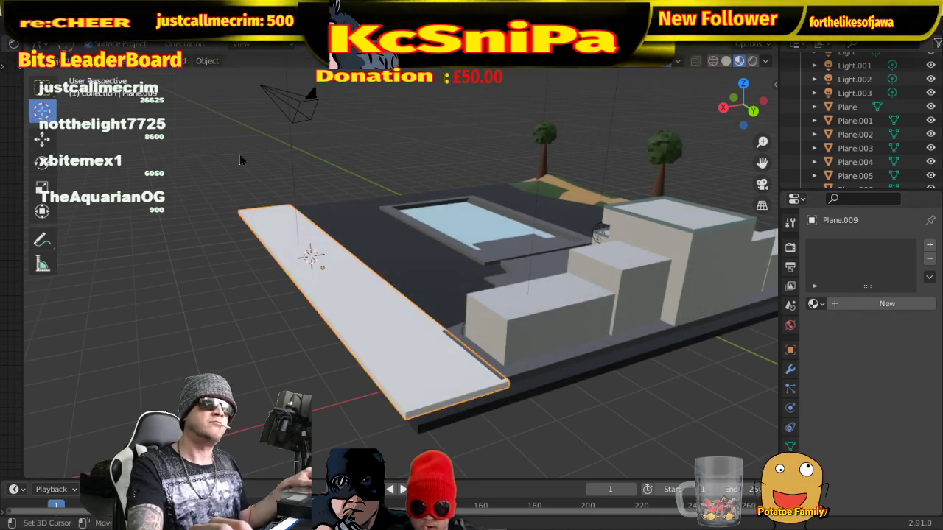
left_click(820, 305)
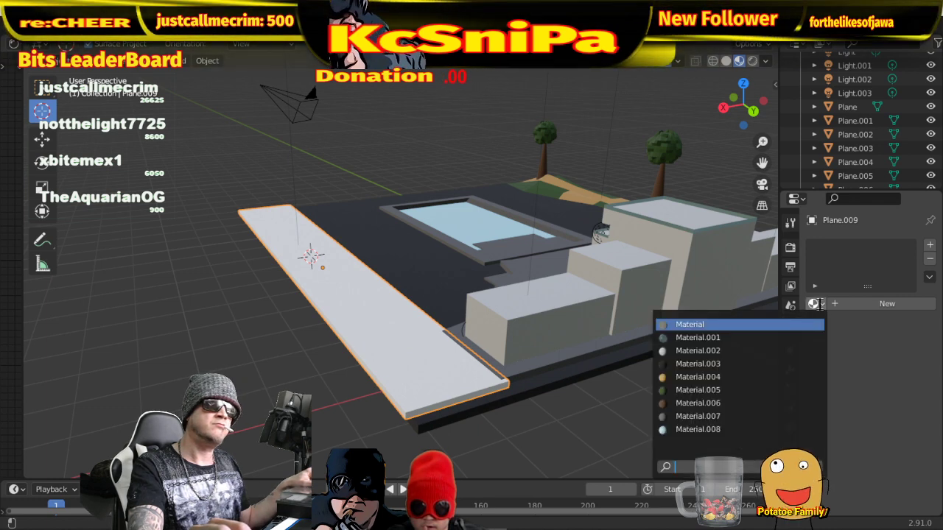
left_click(745, 416)
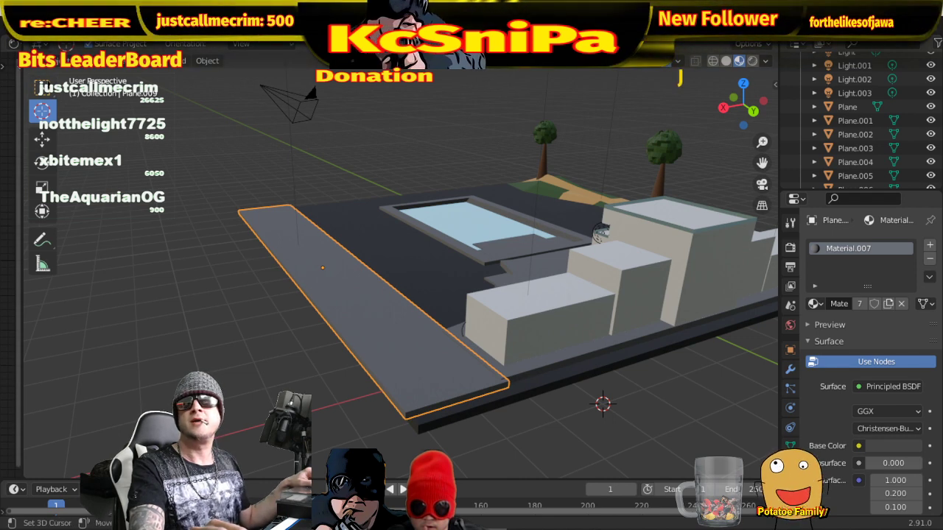
middle_click_drag(431, 272, 657, 324)
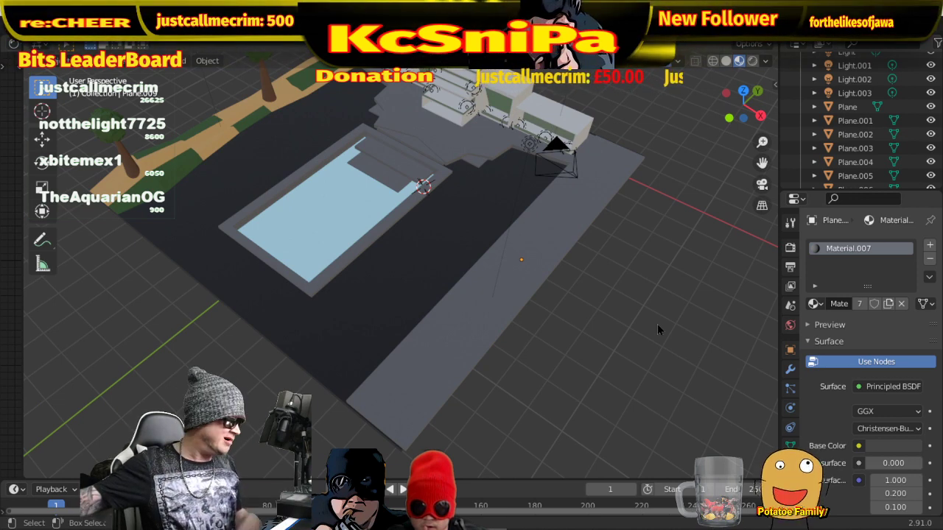
middle_click_drag(657, 324, 669, 163)
- Hide overlays, switch to Rendered shading, and zoom in on the pool's step slabs
key("shift+alt+z")
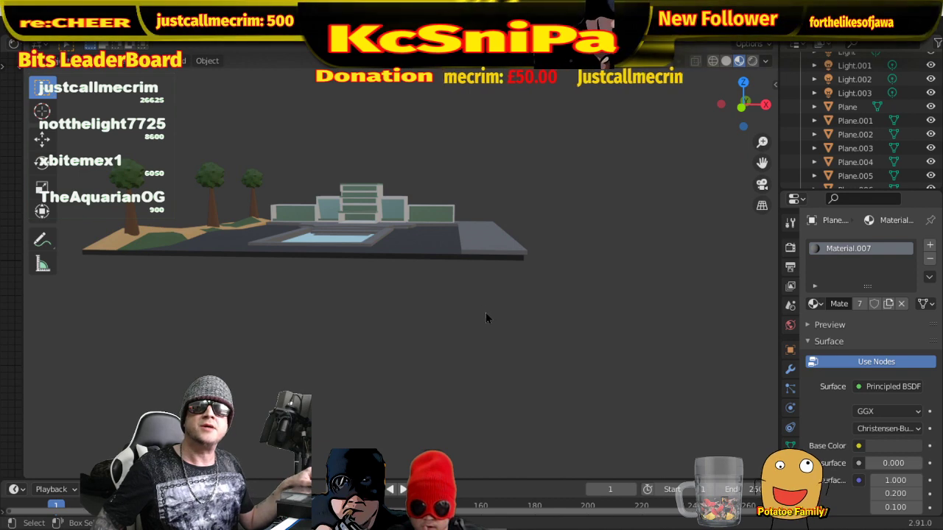
middle_click_drag(485, 318, 648, 117)
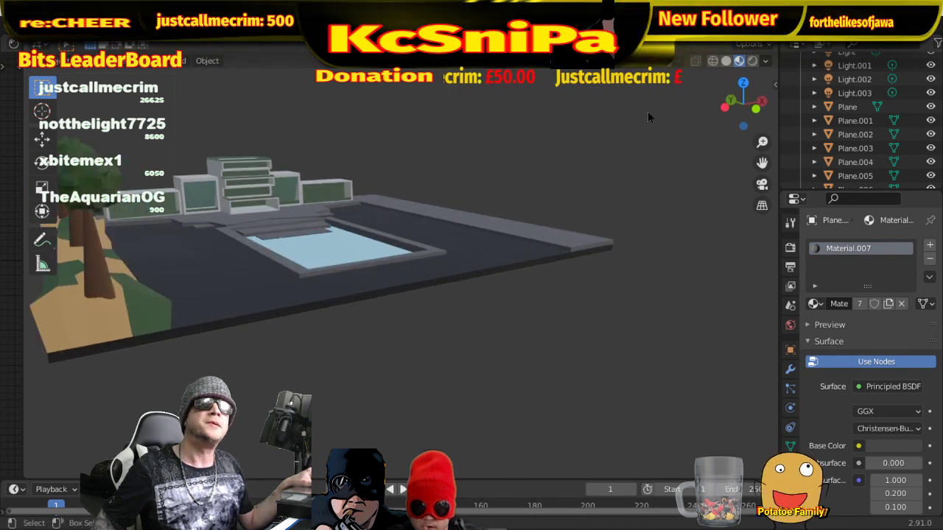
left_click(752, 61)
mouse_move(504, 252)
middle_mouse_down()
mouse_move(497, 259)
mouse_move(513, 268)
mouse_move(423, 279)
mouse_move(379, 271)
middle_mouse_up()
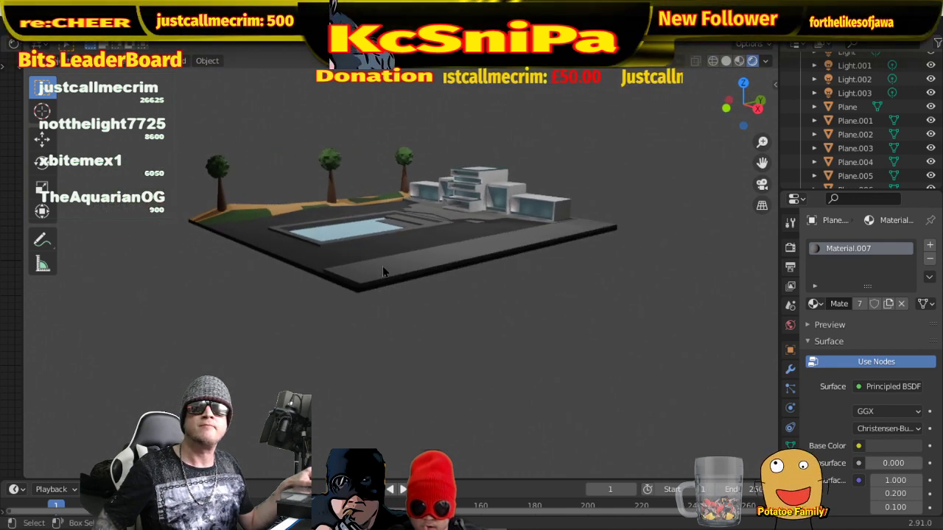
scroll(438, 254, "up", 2)
scroll(438, 254, "up", 8)
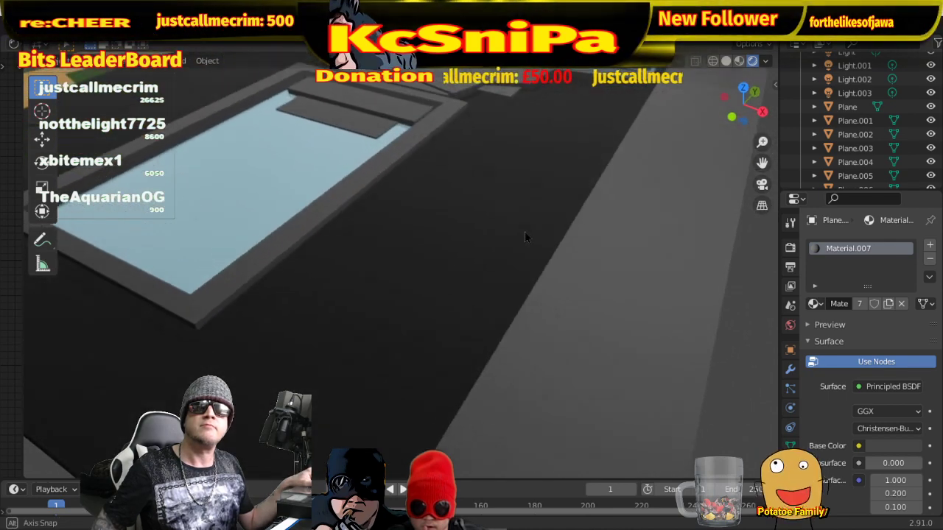
middle_click_drag(448, 176, 623, 240)
middle_click_drag(568, 328, 578, 375)
- Move the dark step slab in the pool along the Y axis
left_click(482, 374)
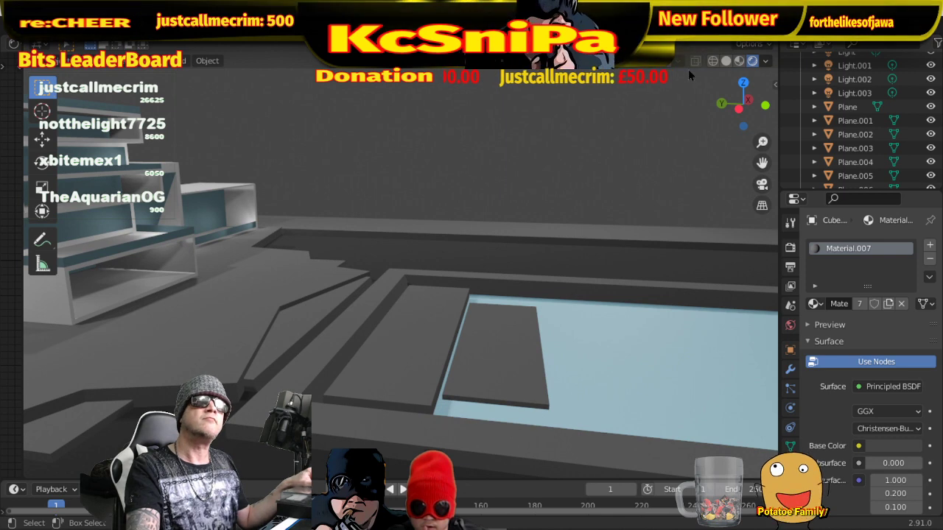
key("shift+alt+z")
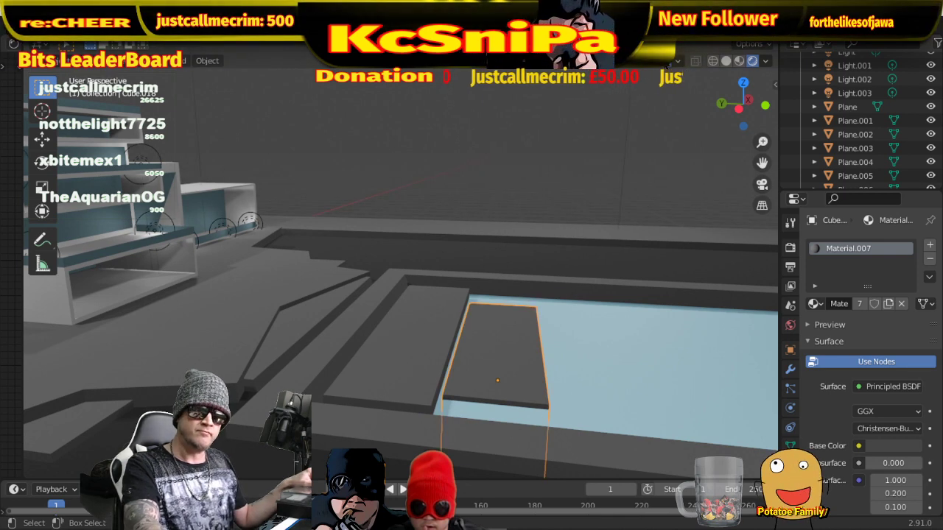
key("g")
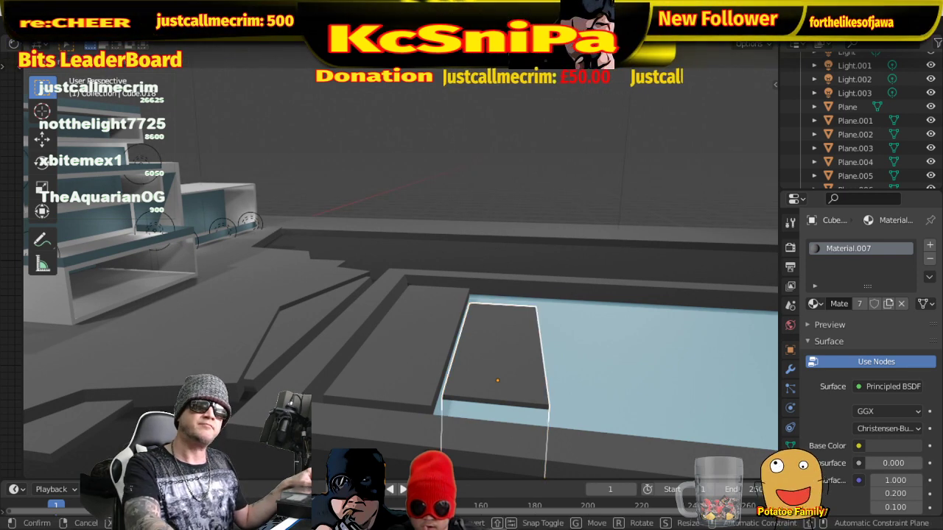
key("y")
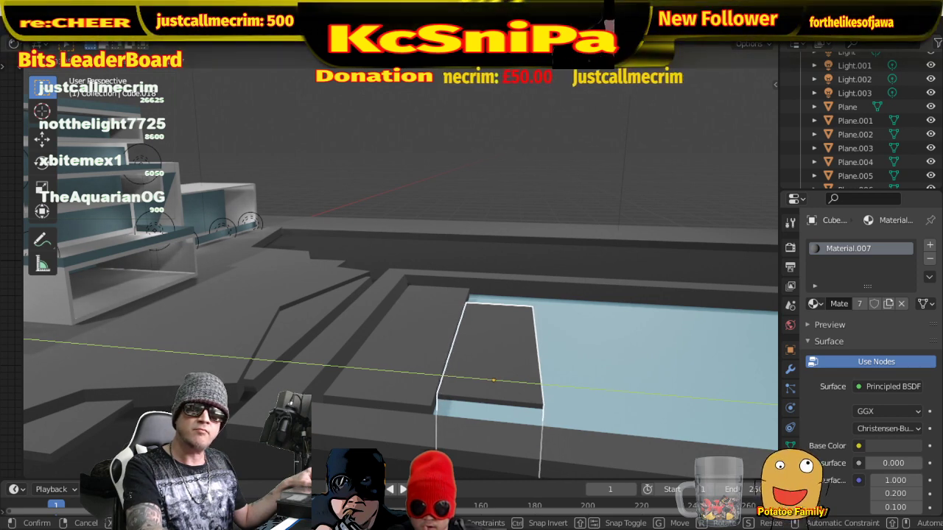
key("Return")
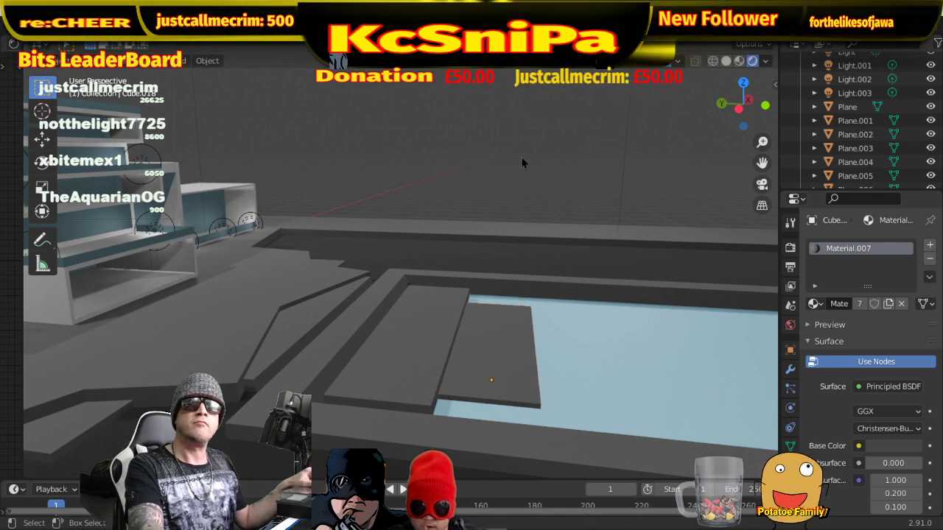
key("alt+a")
- Scale the top step slab wider along the X axis
middle_click_drag(566, 249, 560, 317)
middle_click_drag(644, 339, 637, 439)
left_click(623, 352)
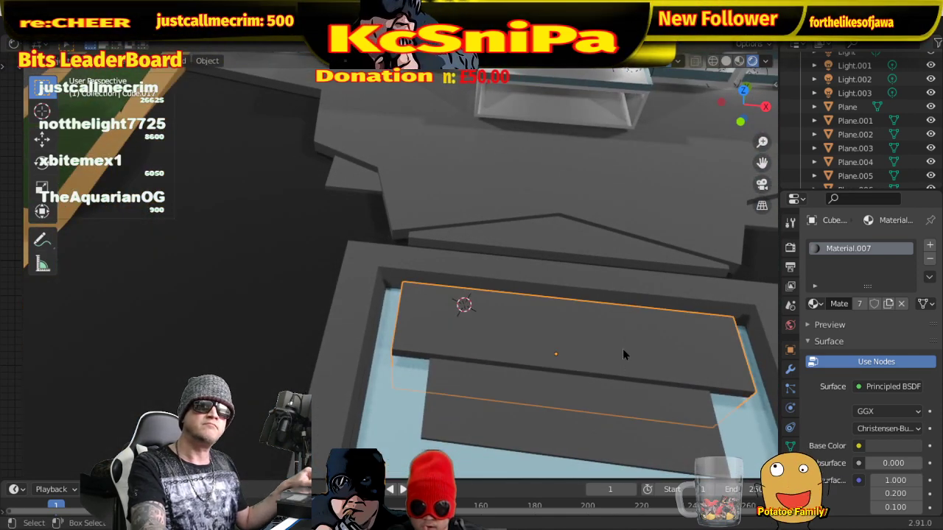
key("s")
key("x")
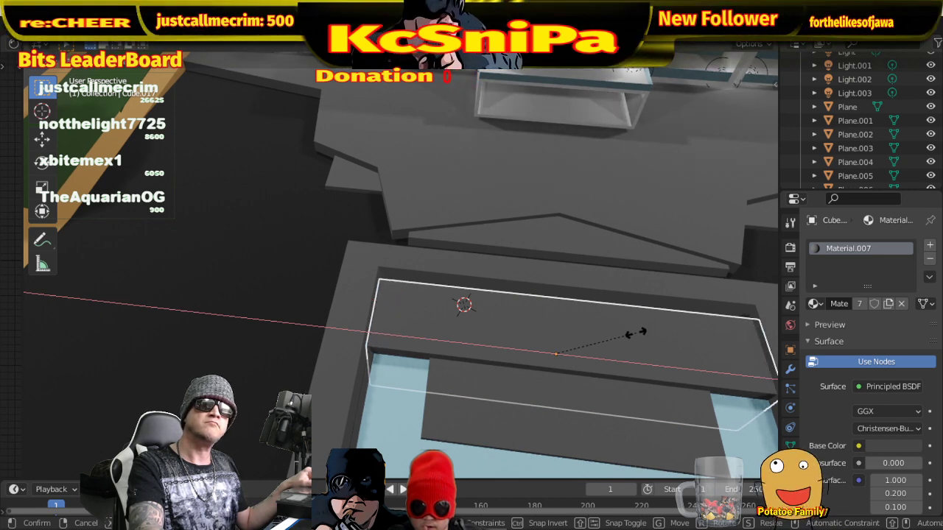
left_click(612, 387)
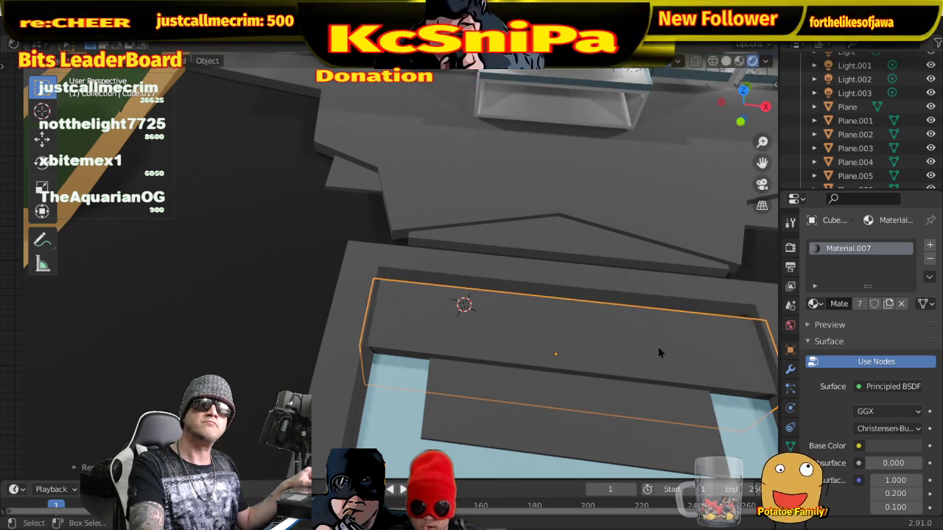
middle_click_drag(658, 346, 631, 327)
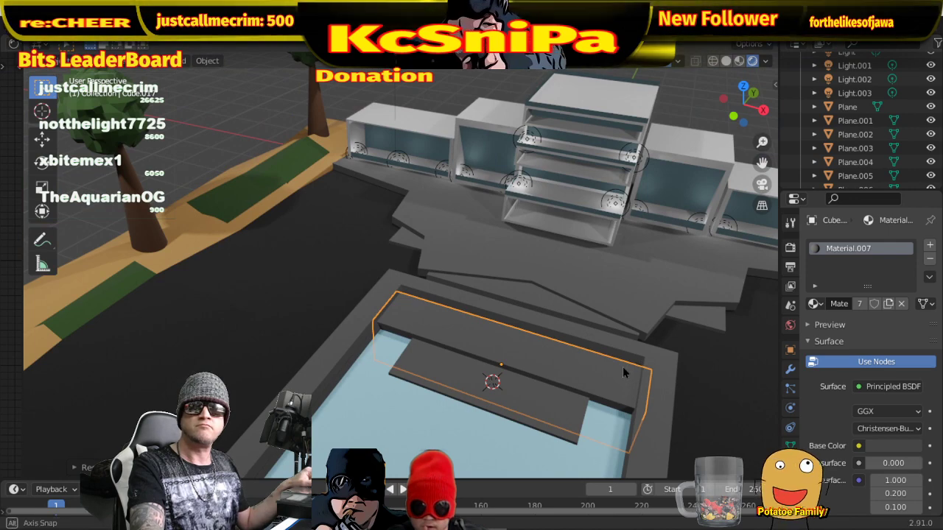
middle_click_drag(623, 367, 165, 339)
left_click(712, 351)
middle_click_drag(264, 362, 318, 361)
- Scale the paving plane left of the pool along Y to lengthen it
left_click(225, 297)
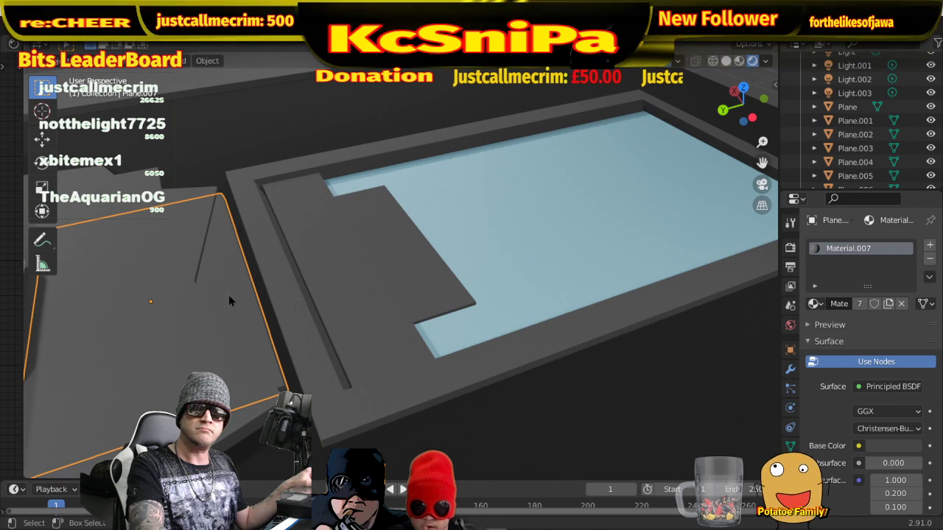
key("s")
key("y")
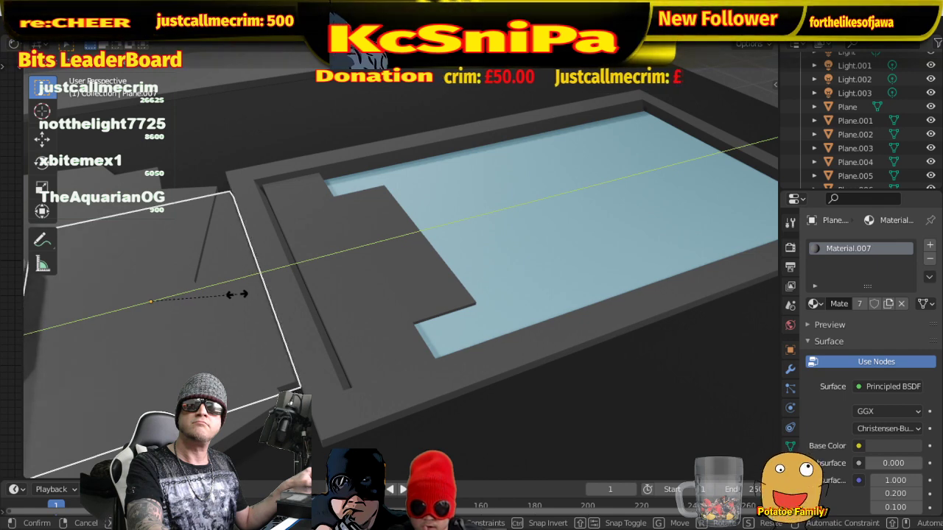
left_click(244, 295)
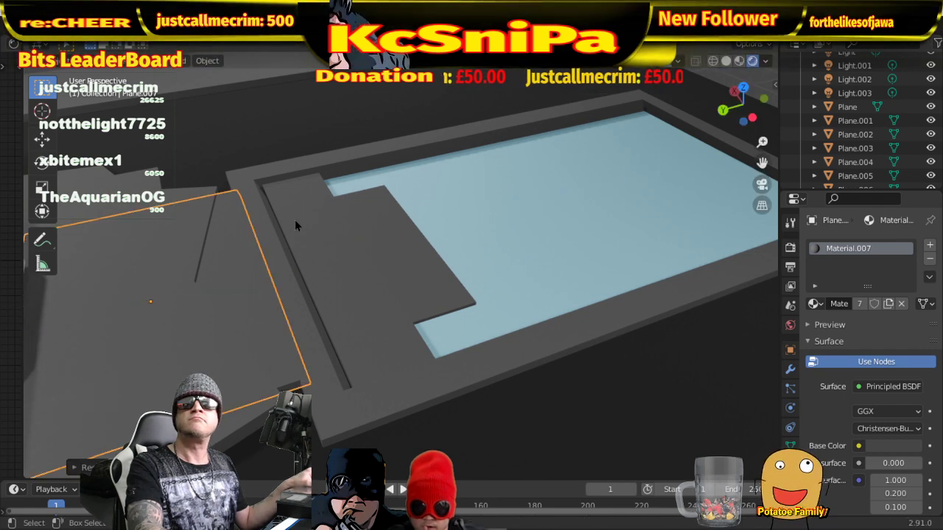
left_click(286, 68)
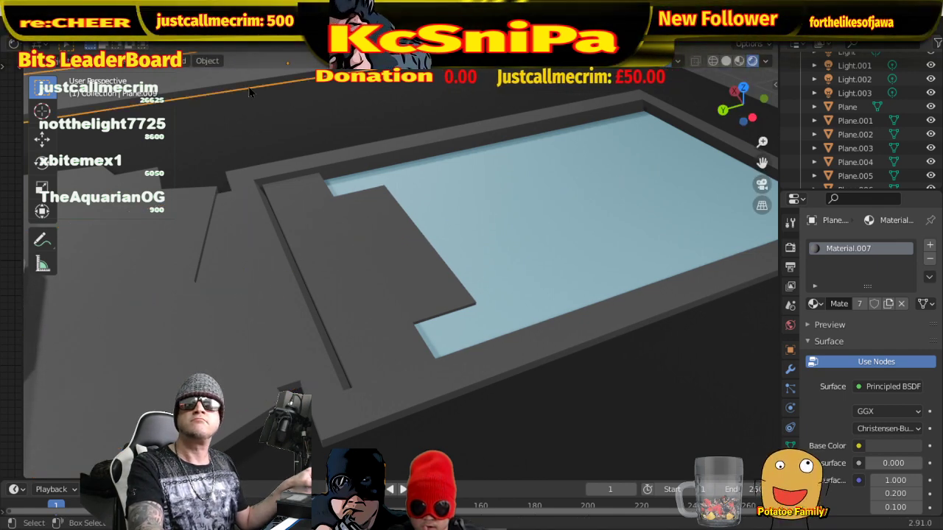
middle_click_drag(291, 285, 541, 277)
- Hide the overlays and orbit around the house to inspect the tree strip
scroll(462, 298, "down", 3)
scroll(542, 277, "up", 4)
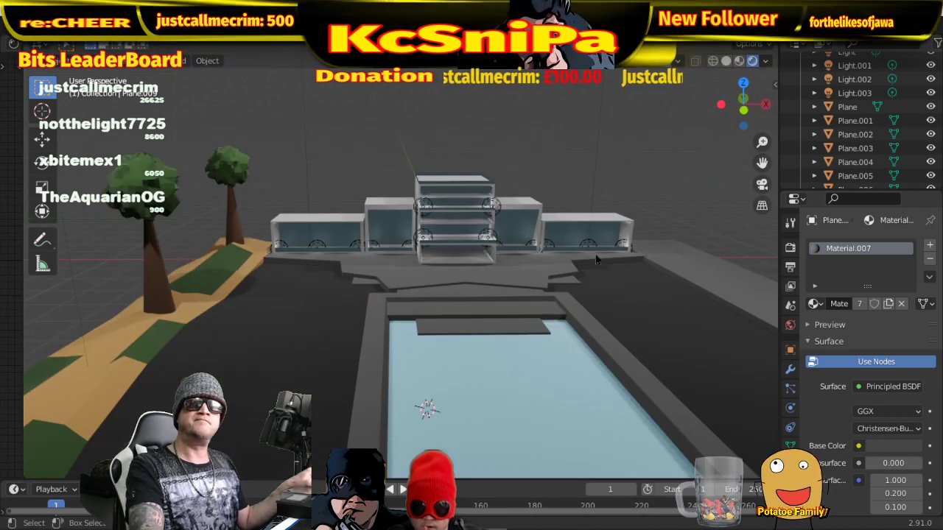
left_click(666, 62)
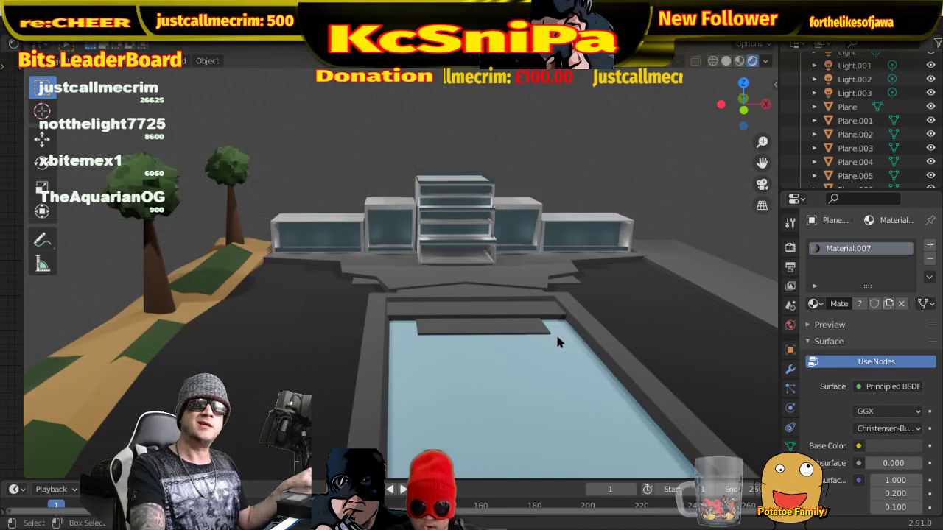
middle_click_drag(557, 342, 525, 330)
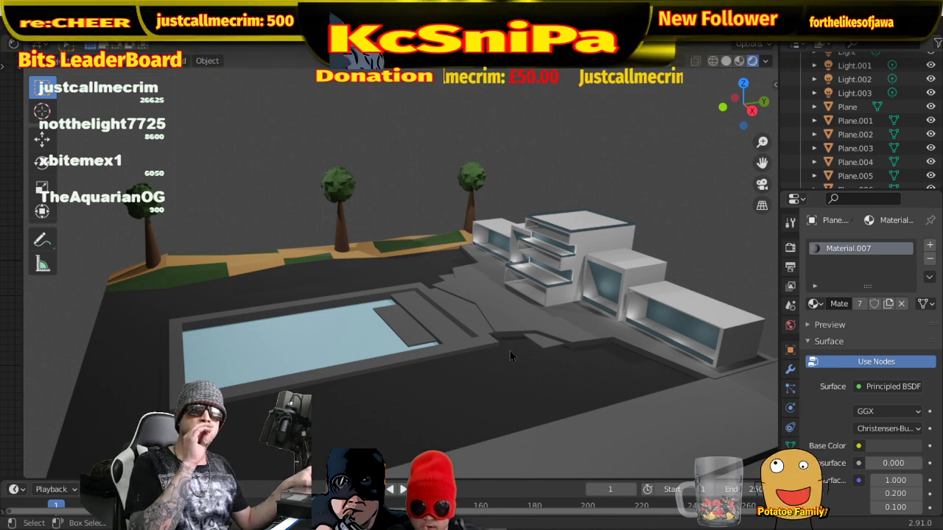
middle_click_drag(511, 356, 575, 336)
scroll(577, 333, "up", 3)
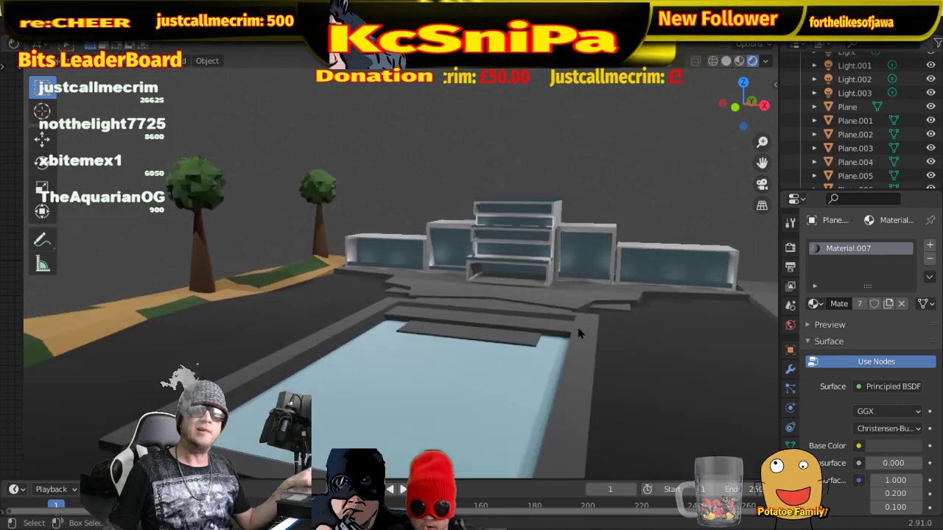
middle_click_drag(677, 306, 701, 374)
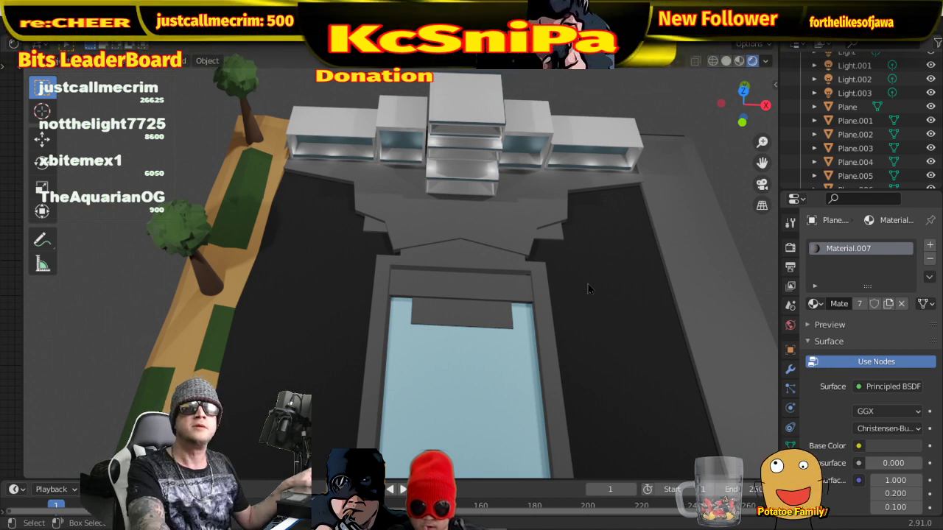
middle_click_drag(618, 298, 624, 339)
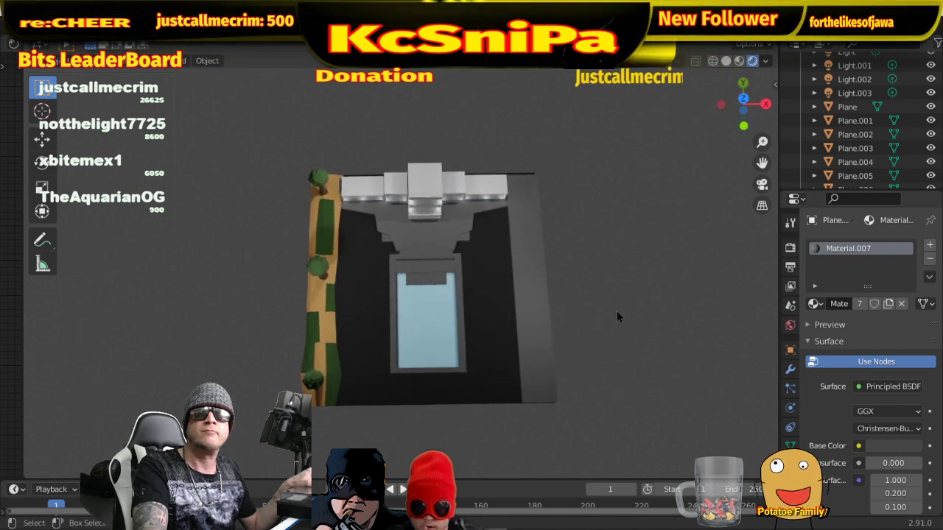
- Place a copy of the tree-strip plane slightly left along X, beside the paving
left_click(674, 61)
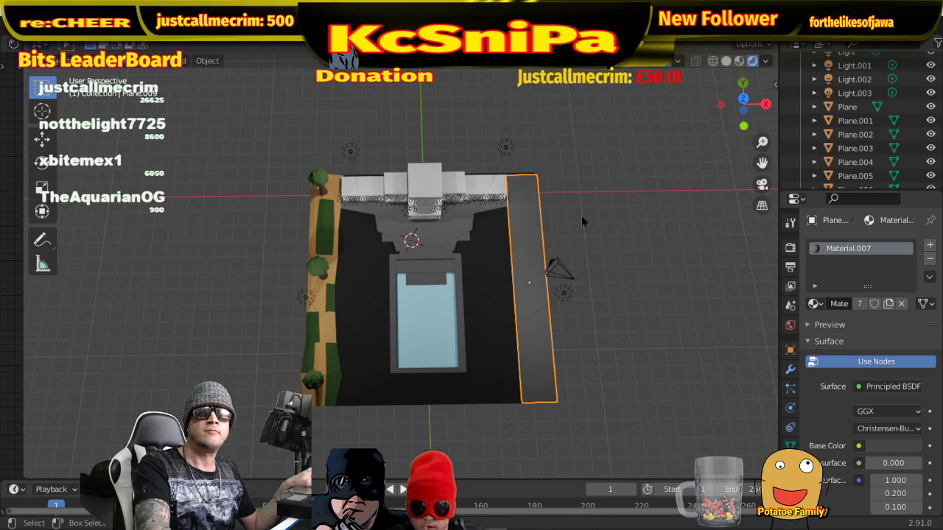
key("shift+d")
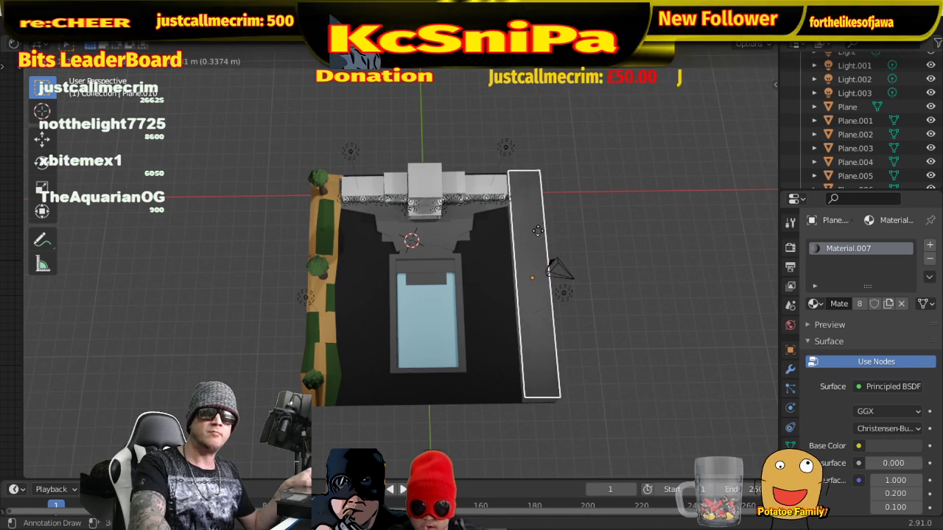
key("x")
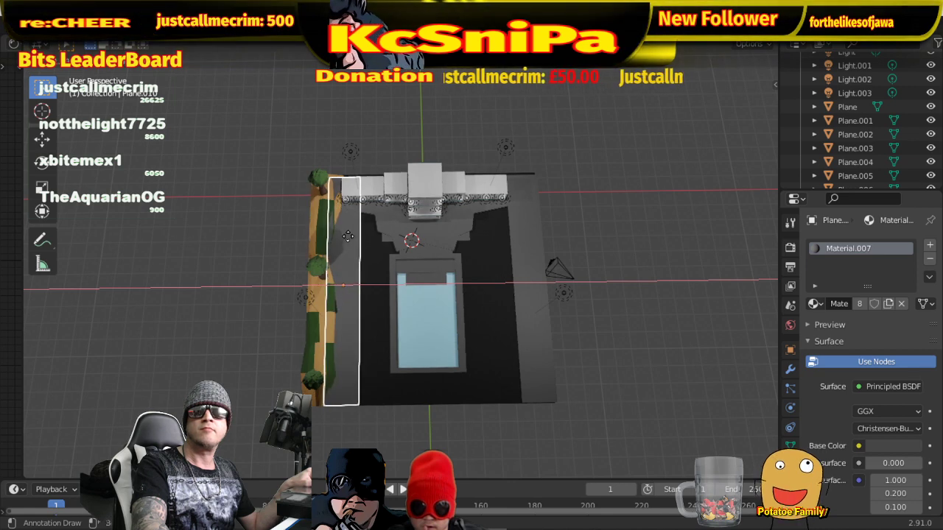
left_click_drag(341, 236, 335, 236)
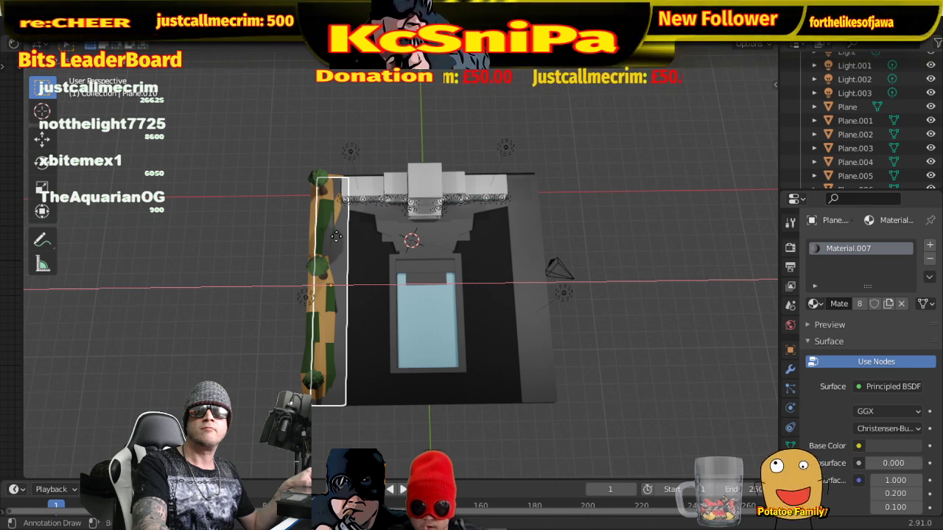
left_click_drag(336, 236, 335, 238)
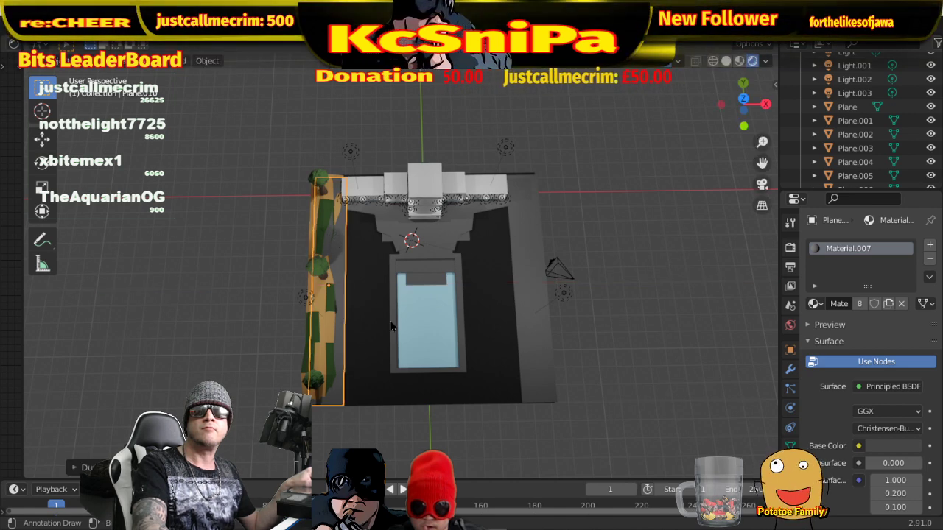
middle_click_drag(391, 327, 390, 194)
scroll(385, 262, "up", 3)
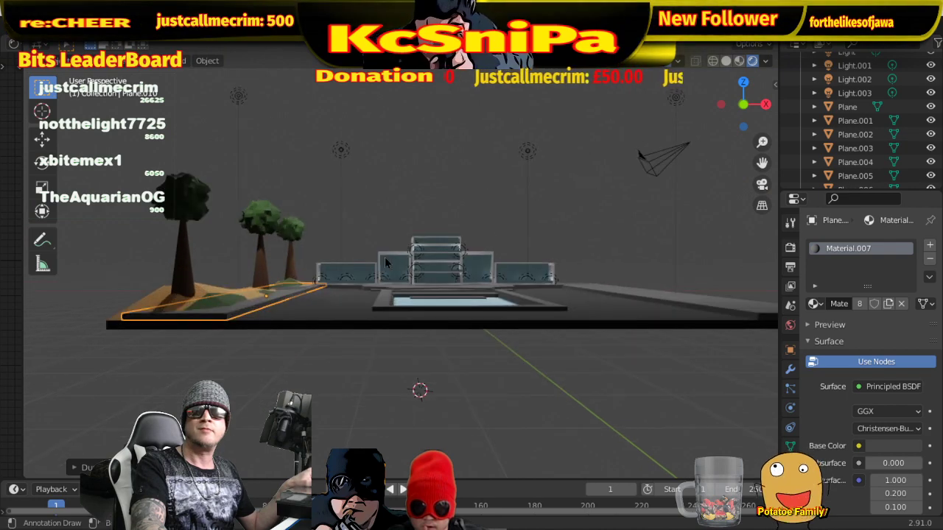
middle_click_drag(385, 263, 573, 353)
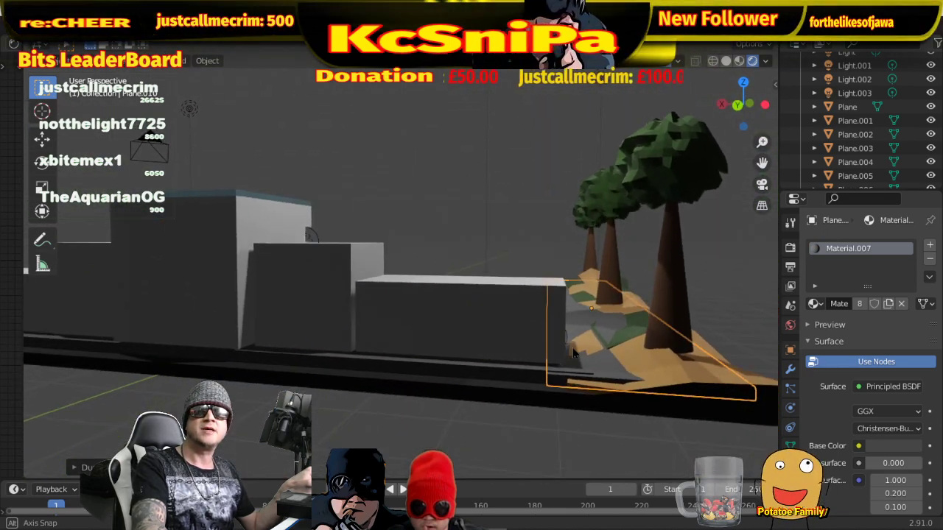
middle_click_drag(641, 392, 635, 376)
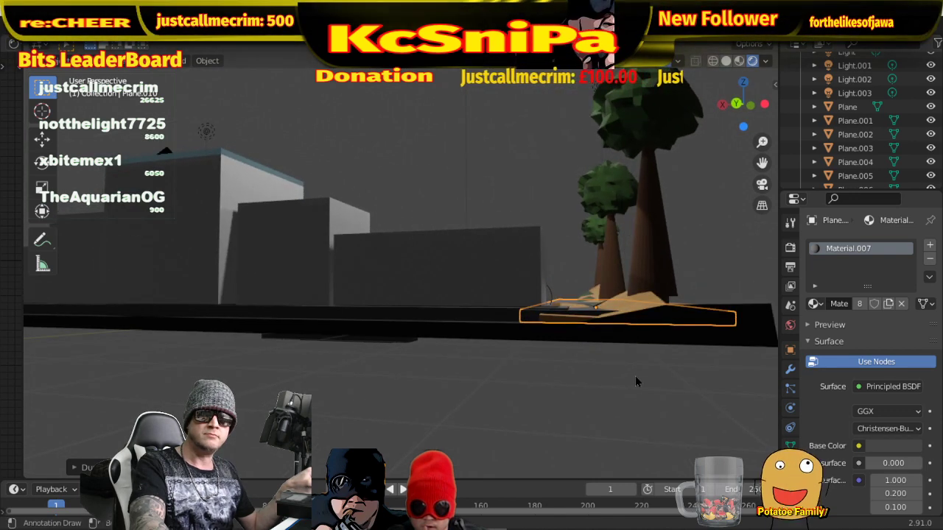
- Raise the tree strip slightly along the Z axis
key("g")
key("z")
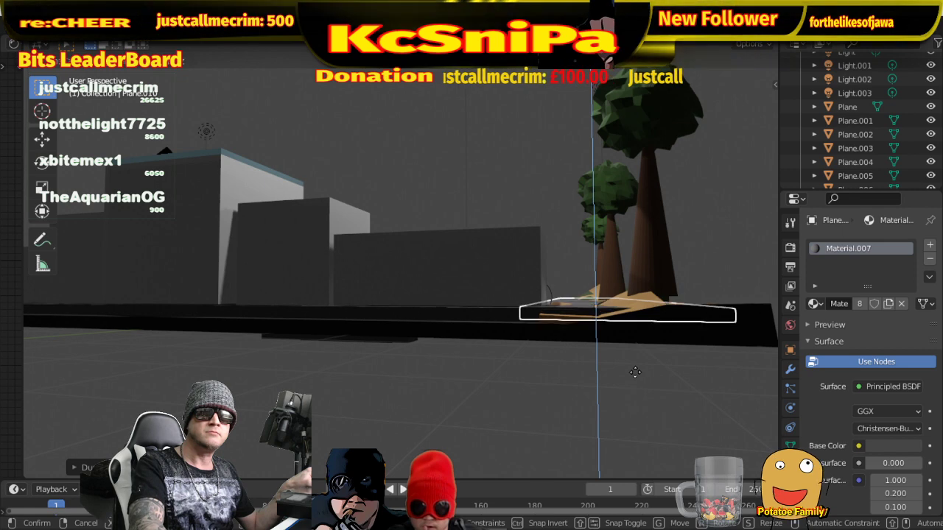
left_click(635, 372)
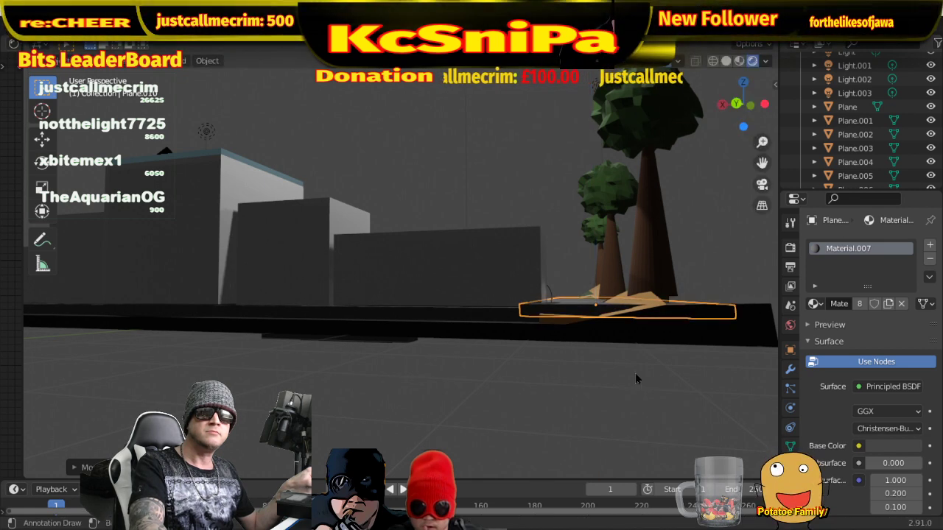
- In top view, rescale the tree strip along Y and move it against the paved surround
key("KP_7")
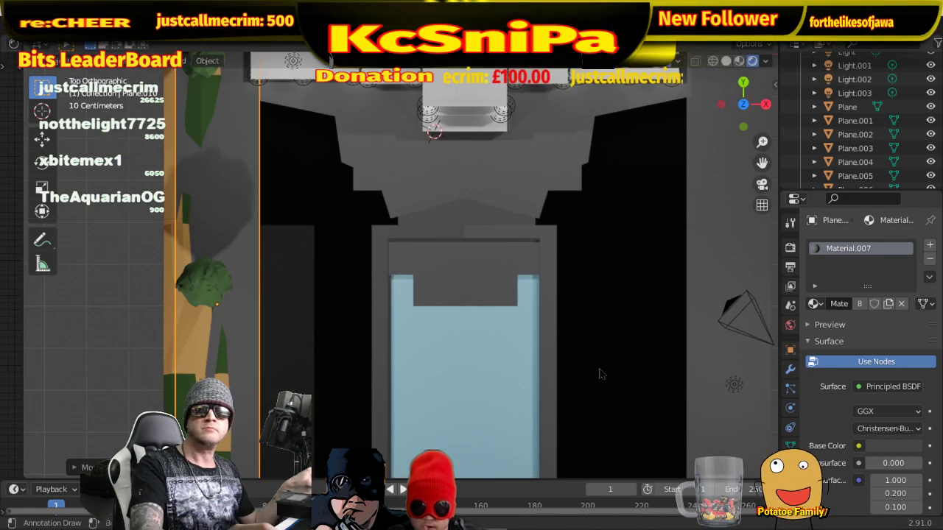
scroll(466, 352, "down", 1)
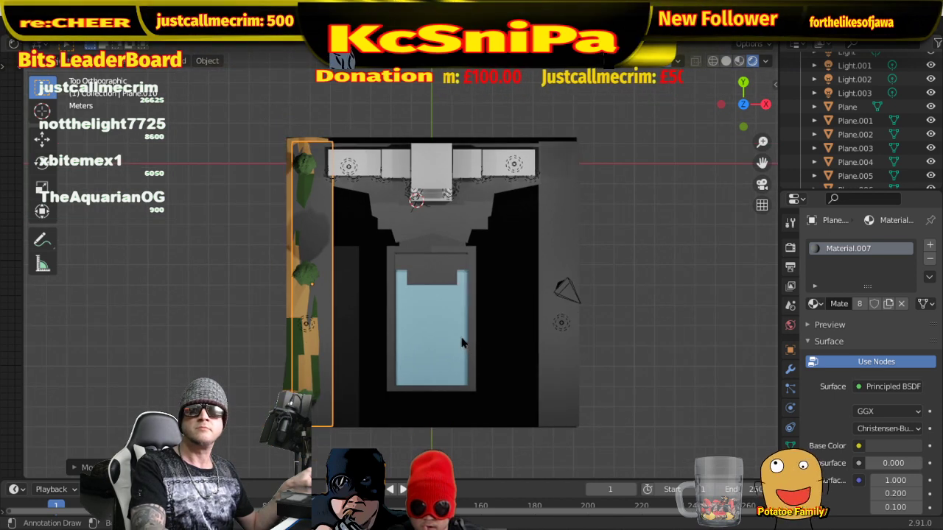
key("s")
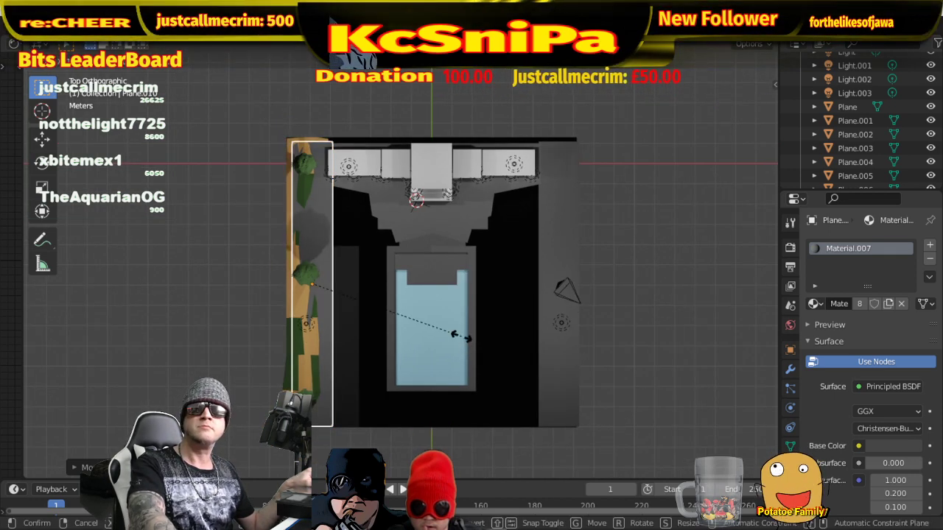
key("y")
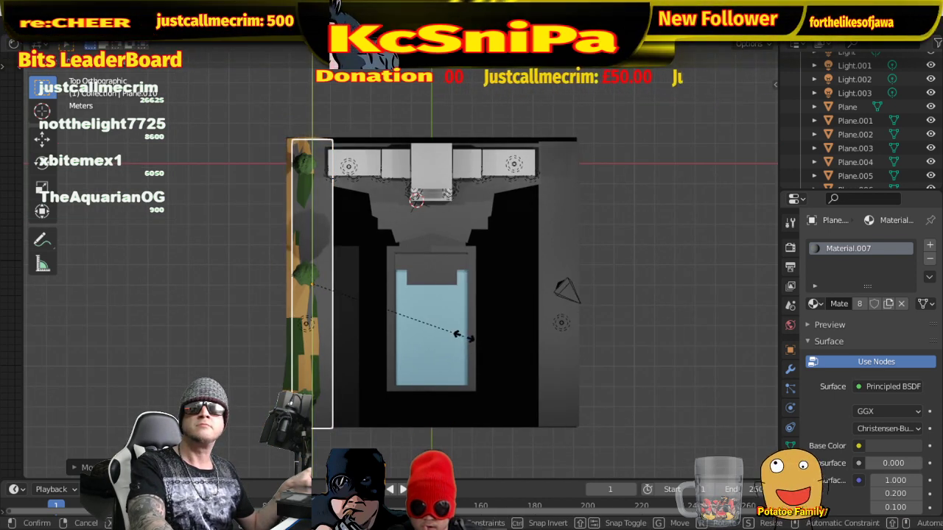
left_click(461, 336)
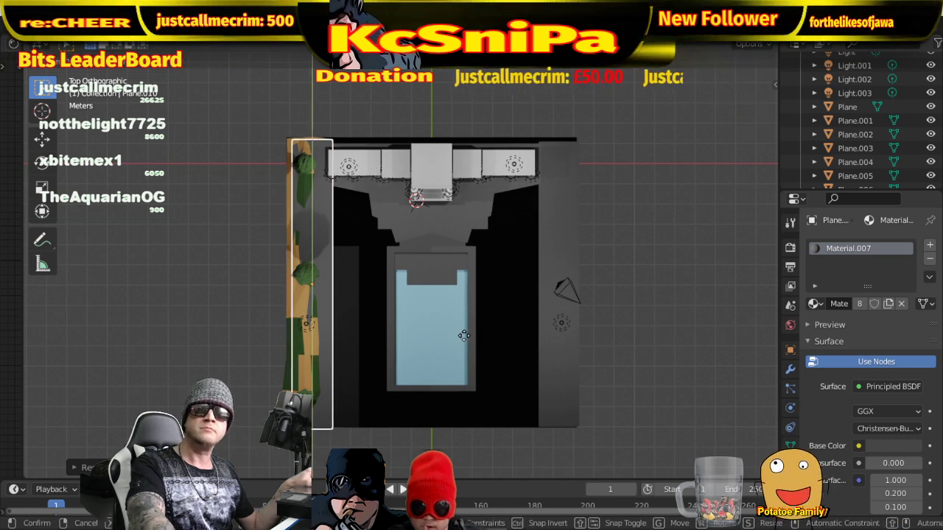
key("g")
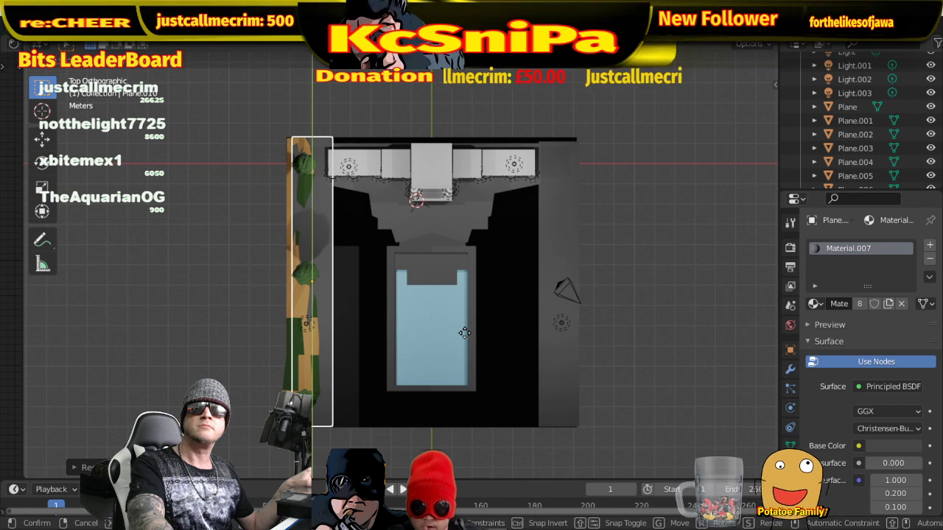
left_click(465, 335)
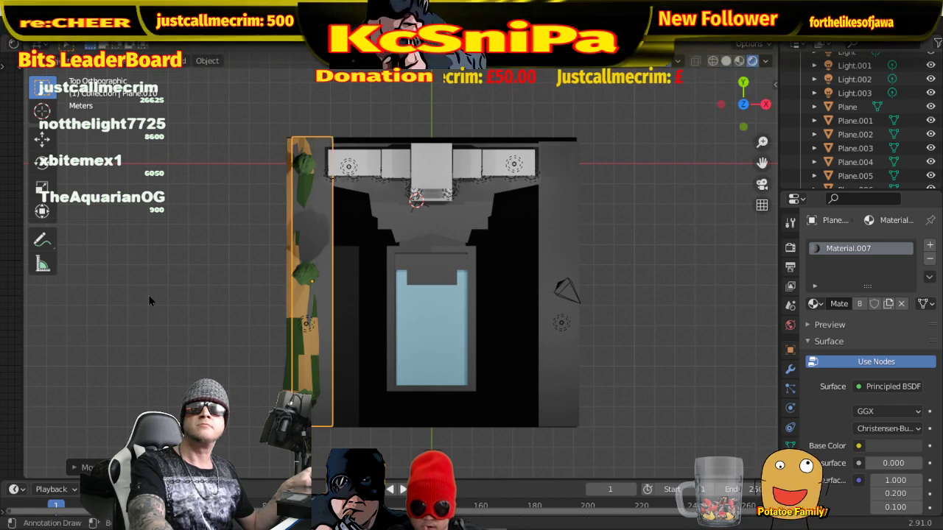
middle_click_drag(343, 332, 682, 213)
- In Edit Mode on Plane.004, select the row of floor faces under the front boxes
scroll(331, 376, "up", 5)
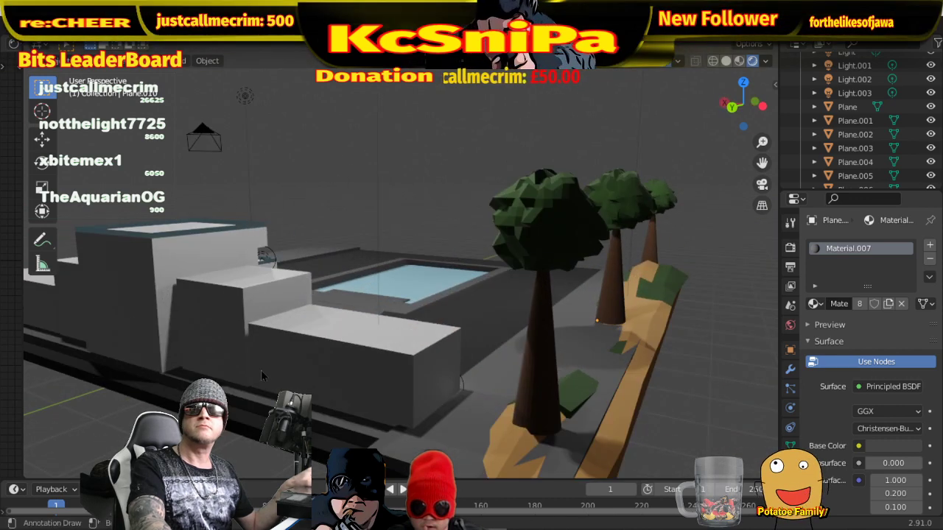
middle_click_drag(261, 370, 513, 372)
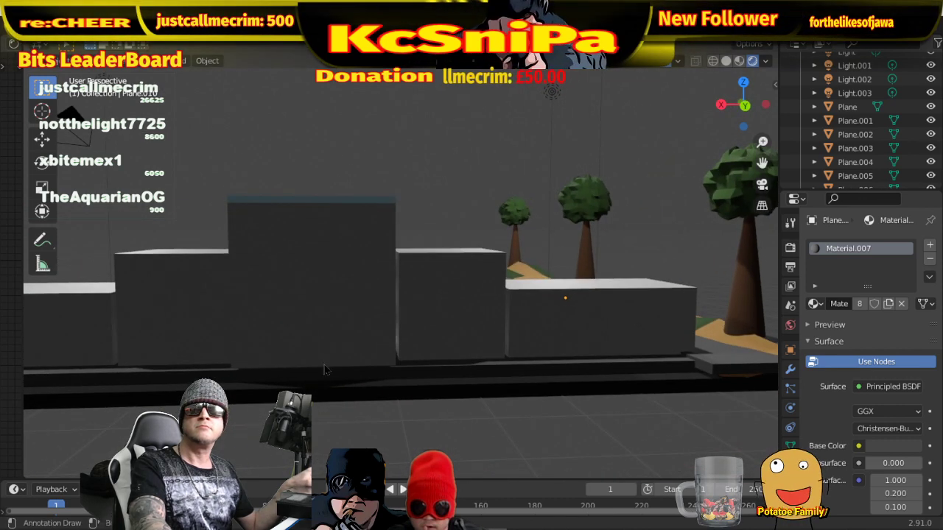
left_click(513, 371)
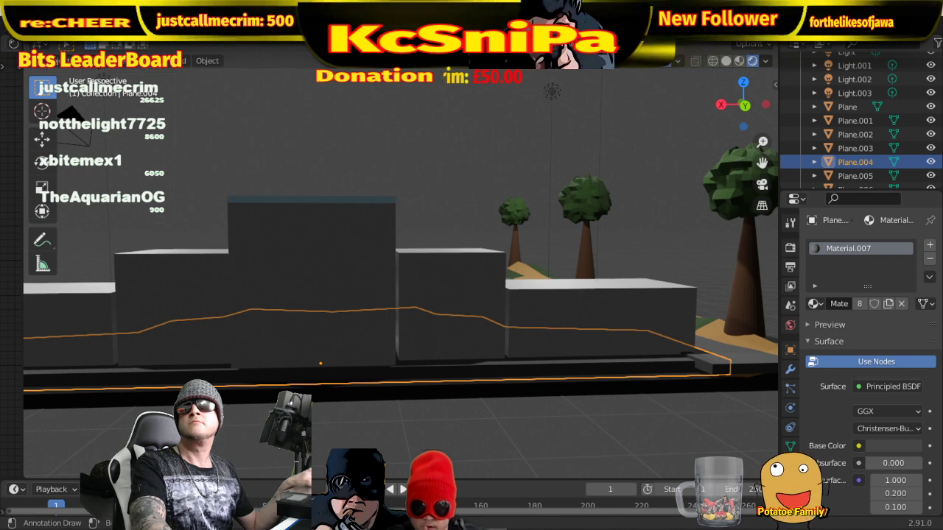
key("Tab")
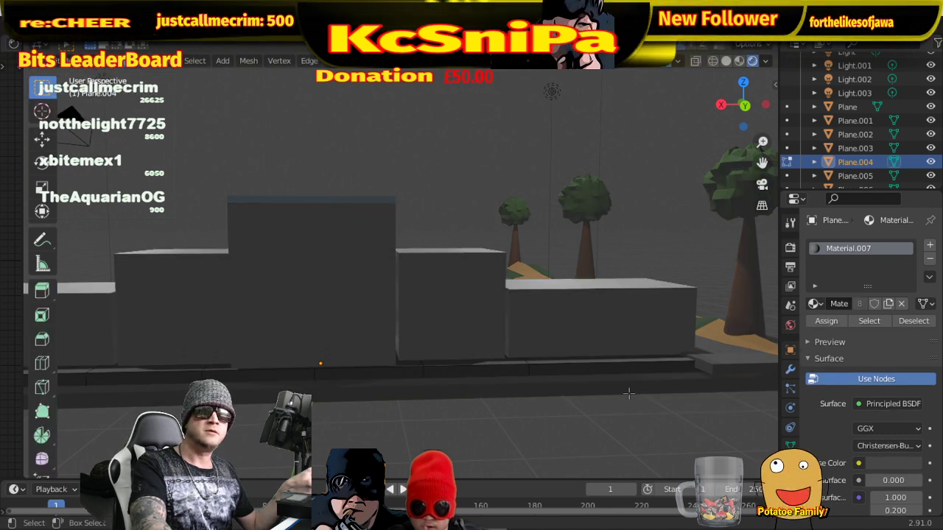
left_click(605, 366)
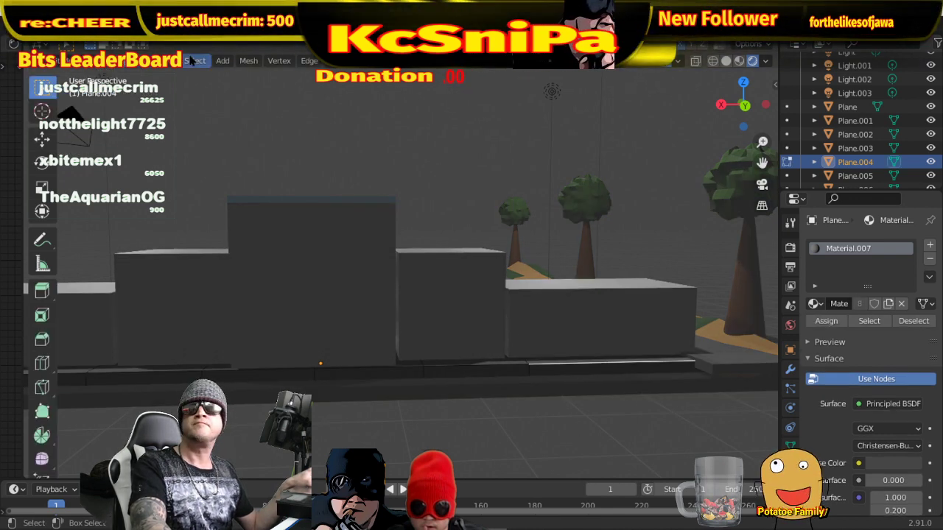
left_click(513, 373)
left_click(569, 371)
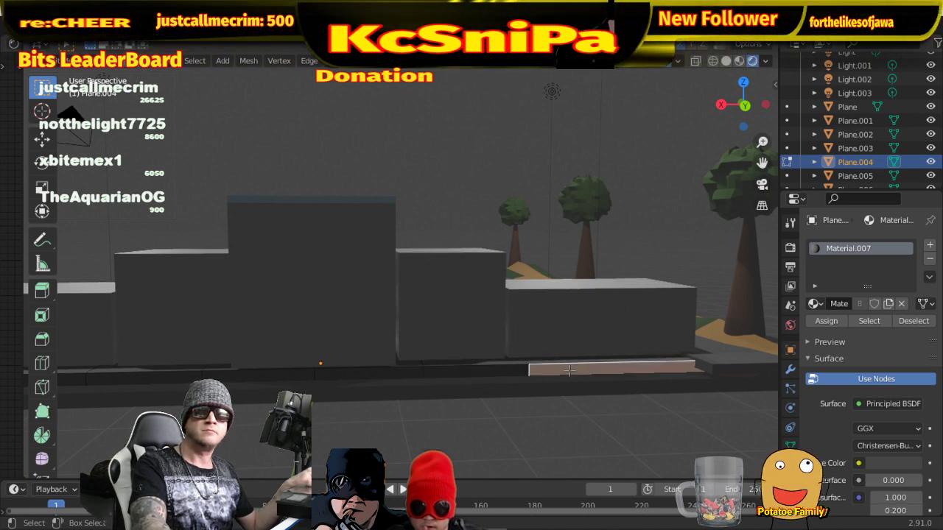
left_click(420, 373, "shift")
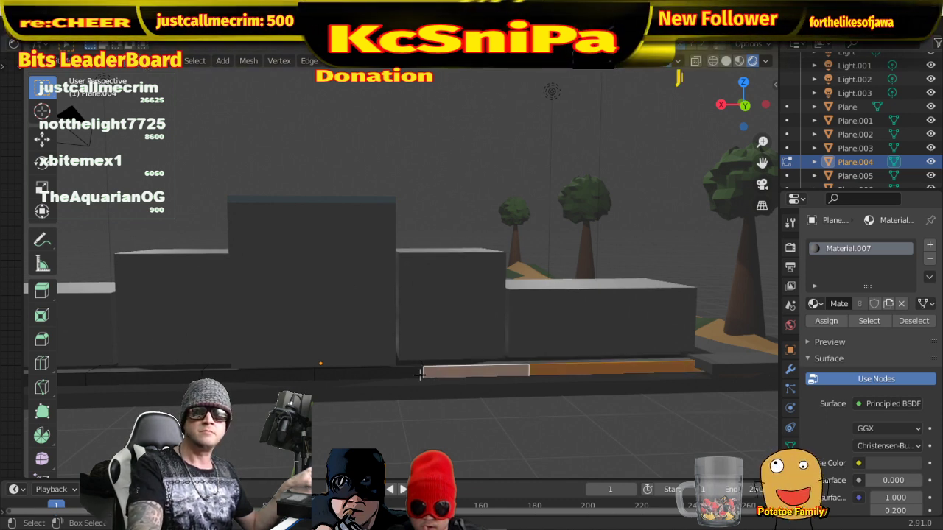
left_click(369, 373, "shift")
left_click(248, 375, "shift")
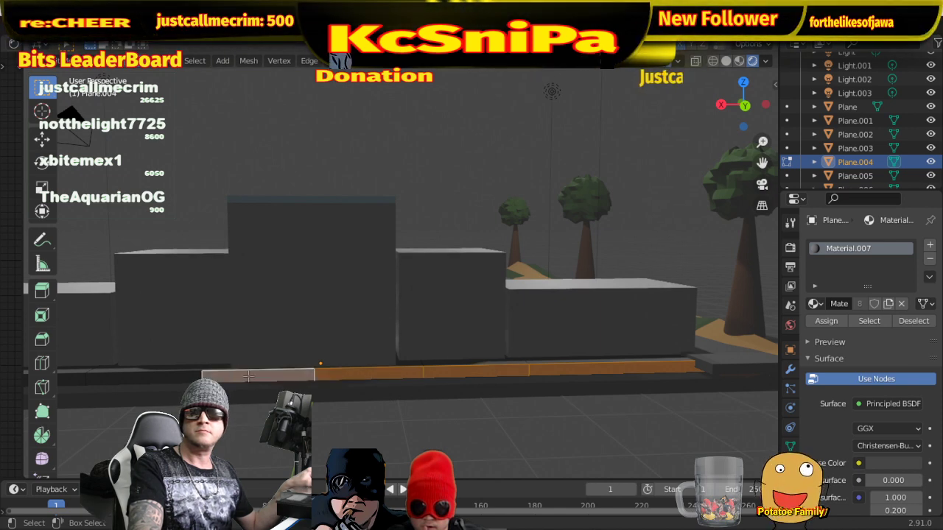
middle_click_drag(177, 376, 332, 350)
left_click(239, 374, "shift")
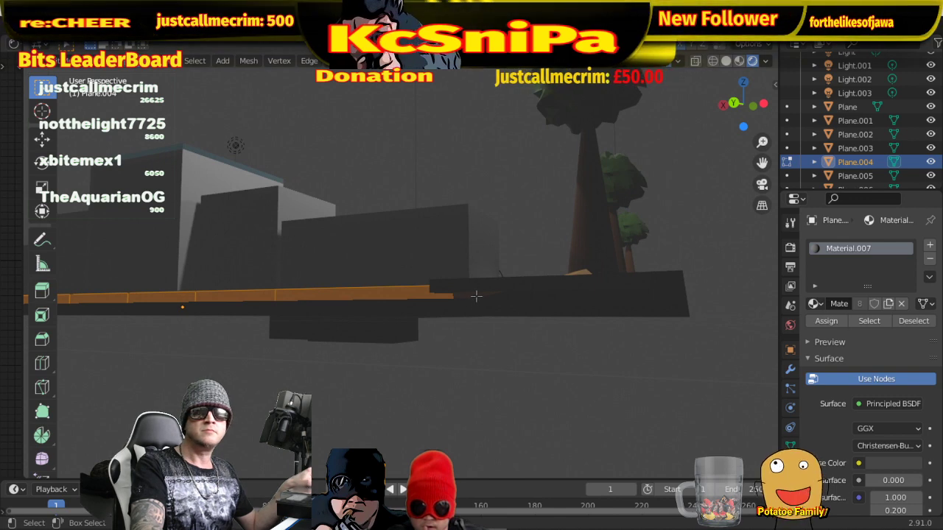
left_click(483, 302, "shift")
left_click(388, 293, "shift")
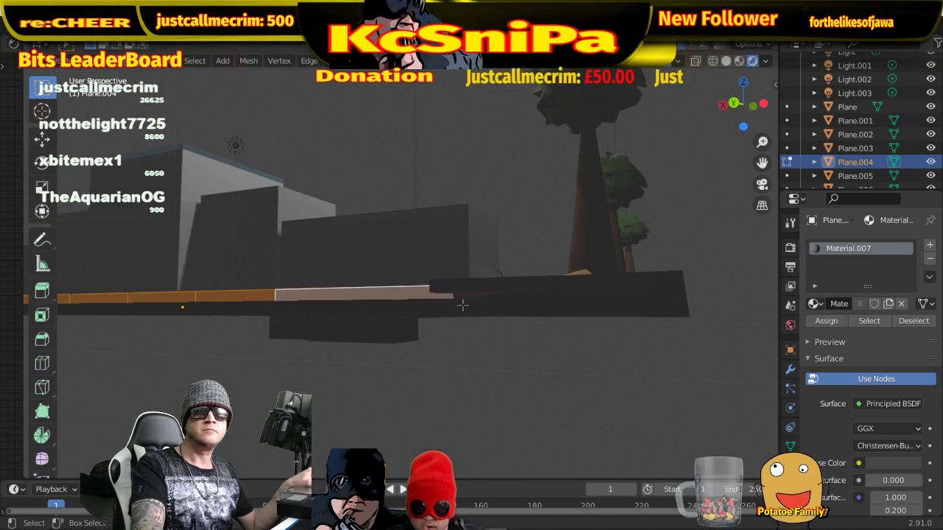
- Extrude the selected floor faces and confirm the result
middle_click_drag(472, 307, 445, 325)
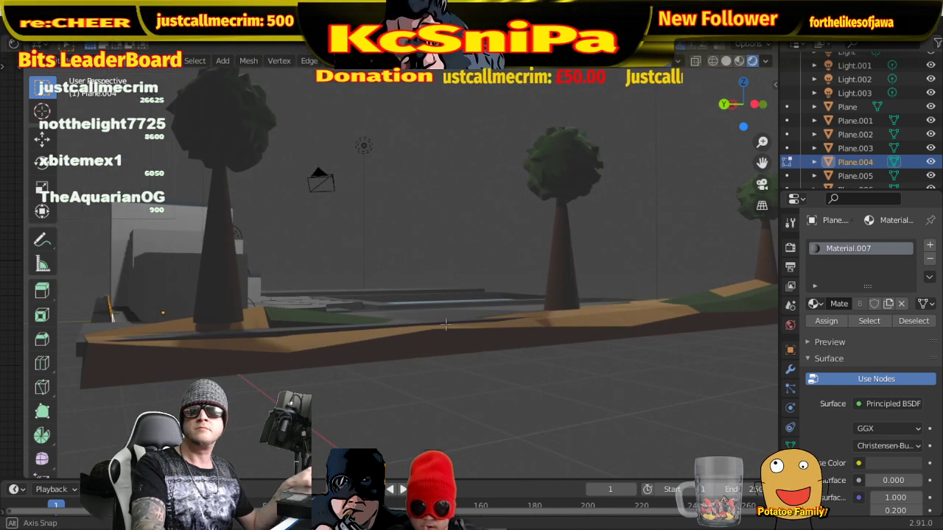
key("g")
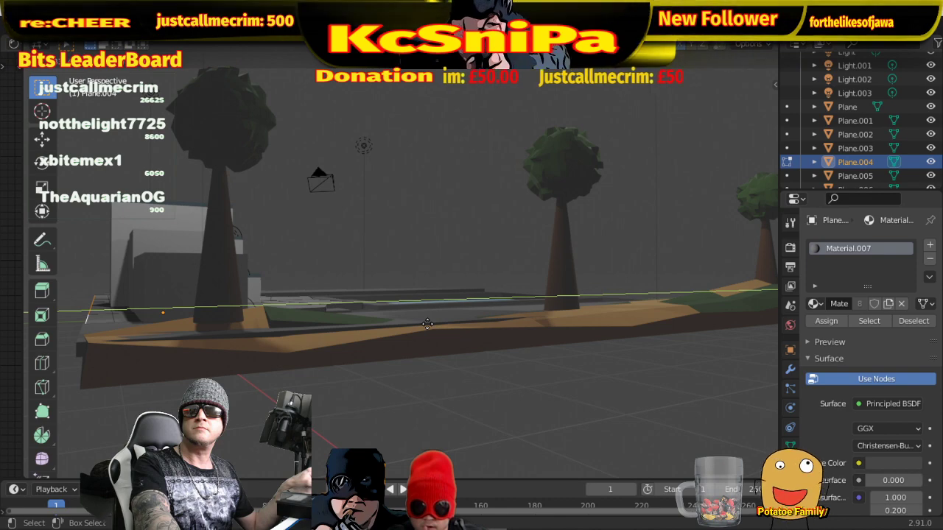
left_click(427, 324)
middle_click_drag(298, 365, 500, 399)
scroll(604, 401, "down", 4)
- Switch to Top view with Solid shading and return to Object Mode
left_click(500, 400)
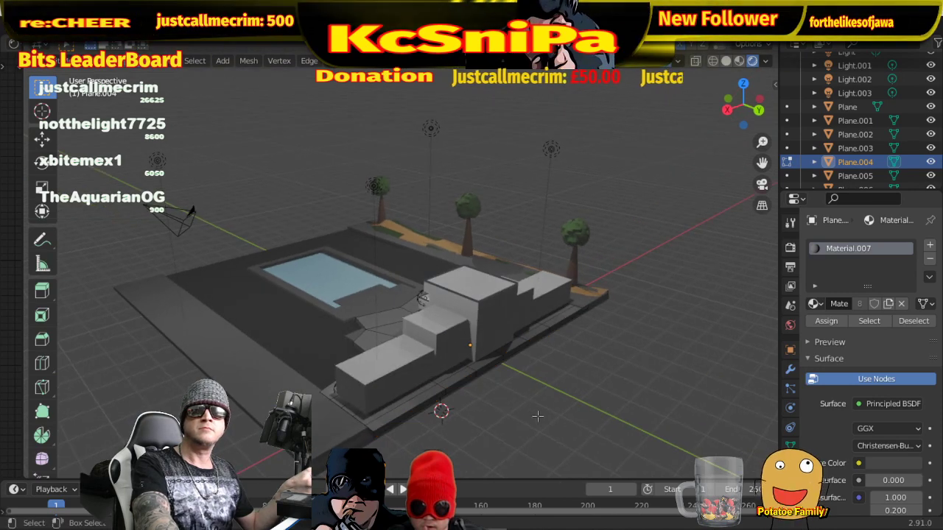
middle_click_drag(595, 395, 240, 376)
scroll(528, 325, "up", 4)
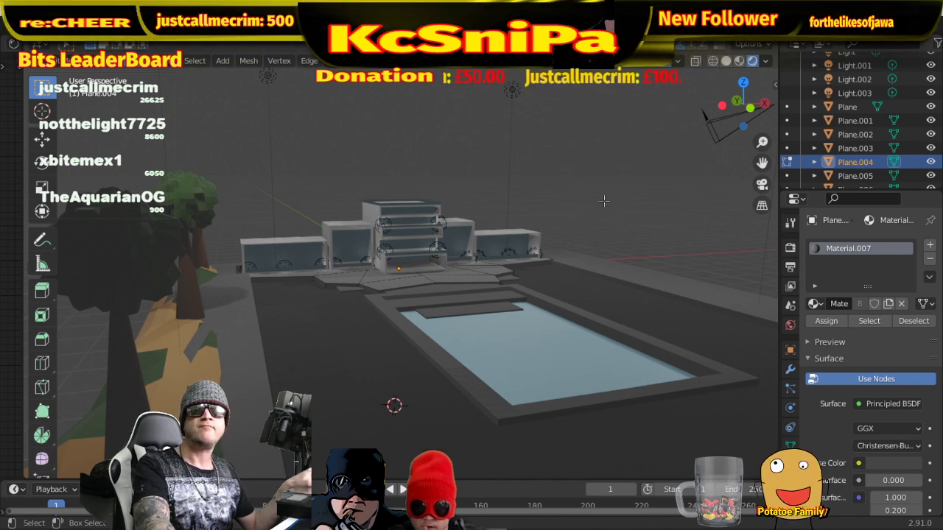
scroll(604, 199, "down", 3)
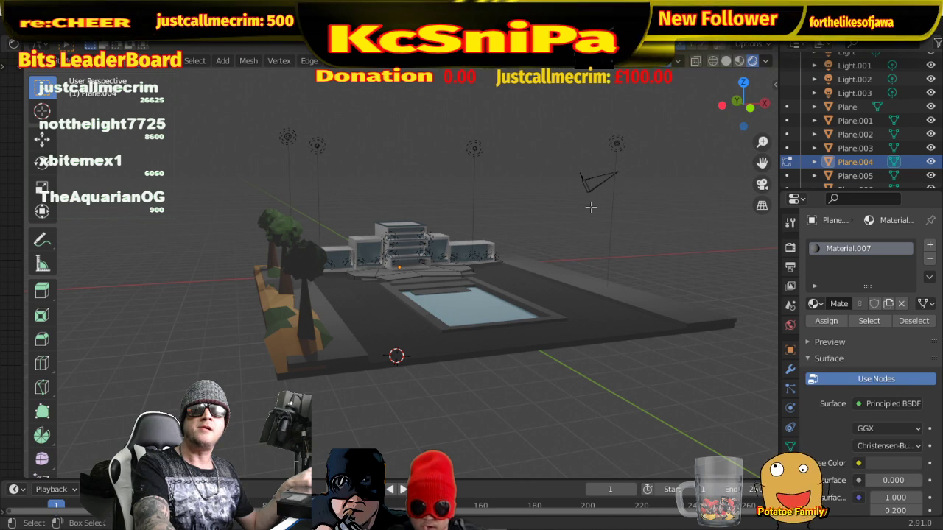
middle_click_drag(572, 244, 555, 306)
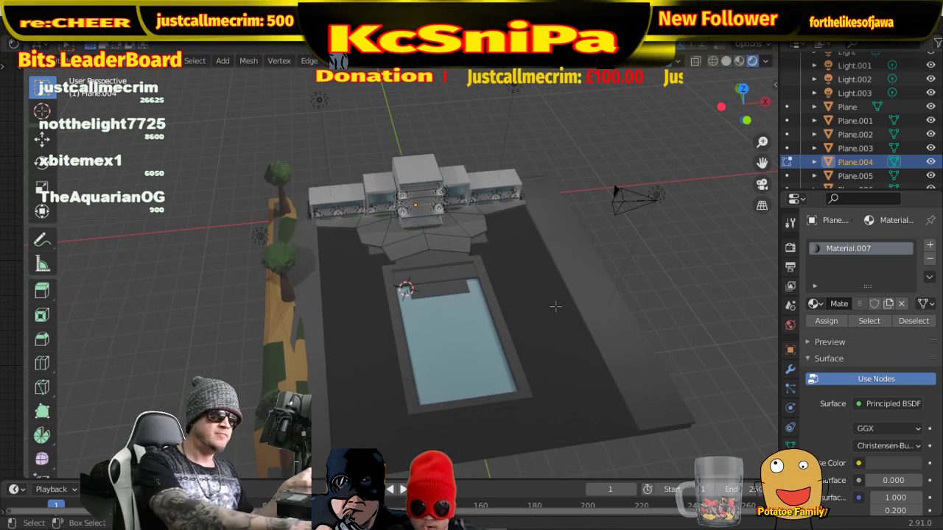
key("KP_7")
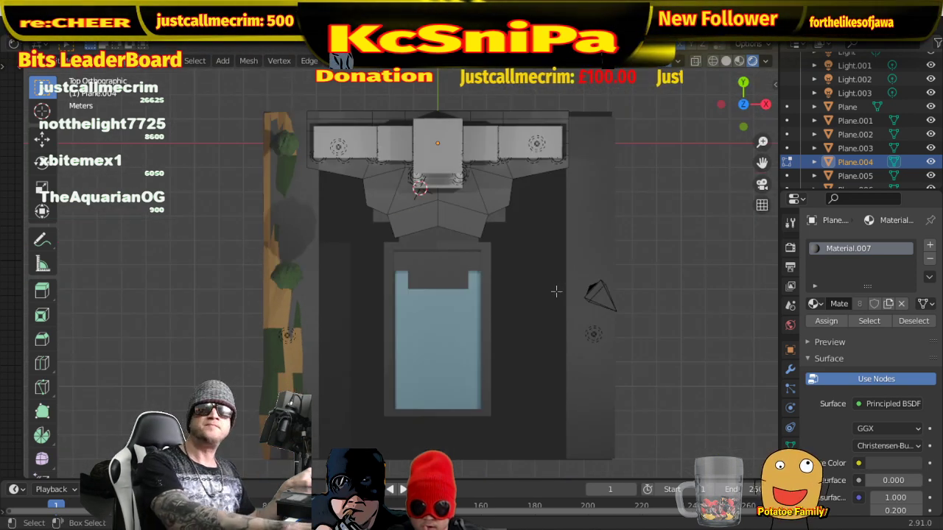
left_click(726, 62)
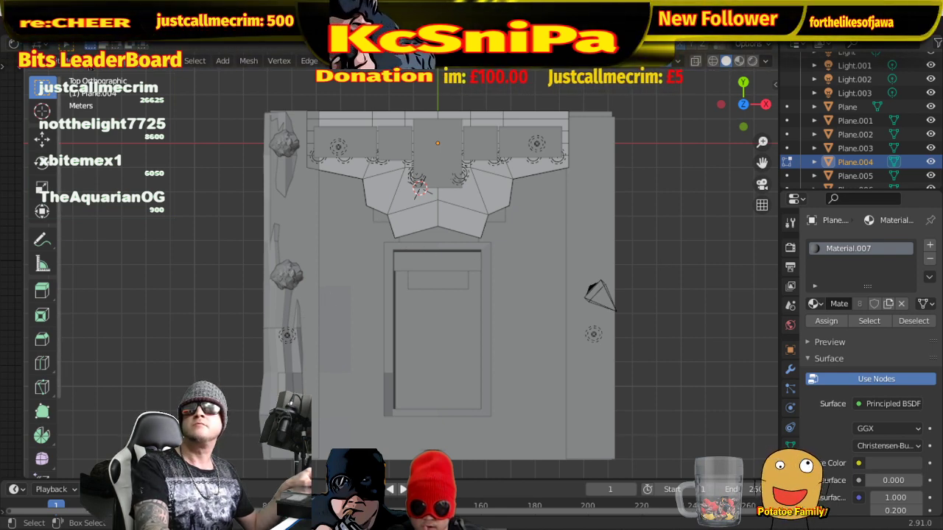
key("Tab")
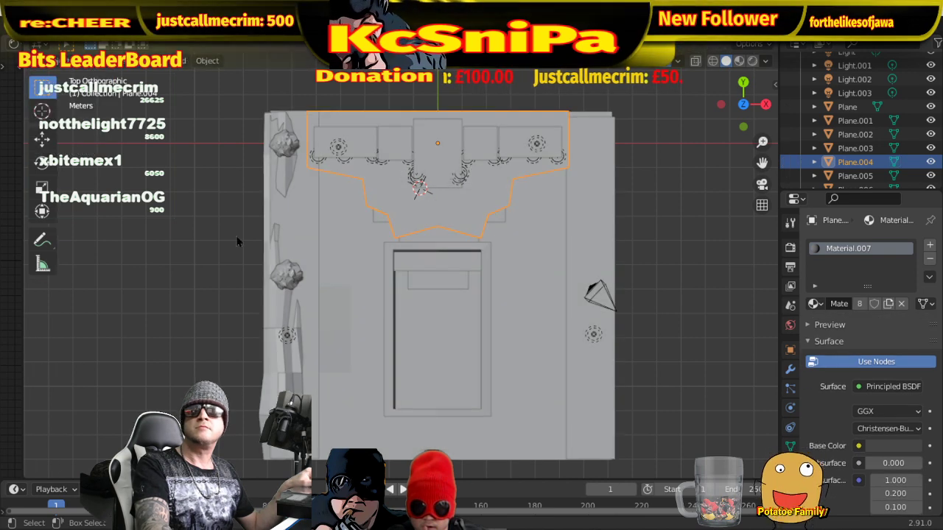
- Duplicate the point light along X to the pool's right and left sides
left_click(290, 335)
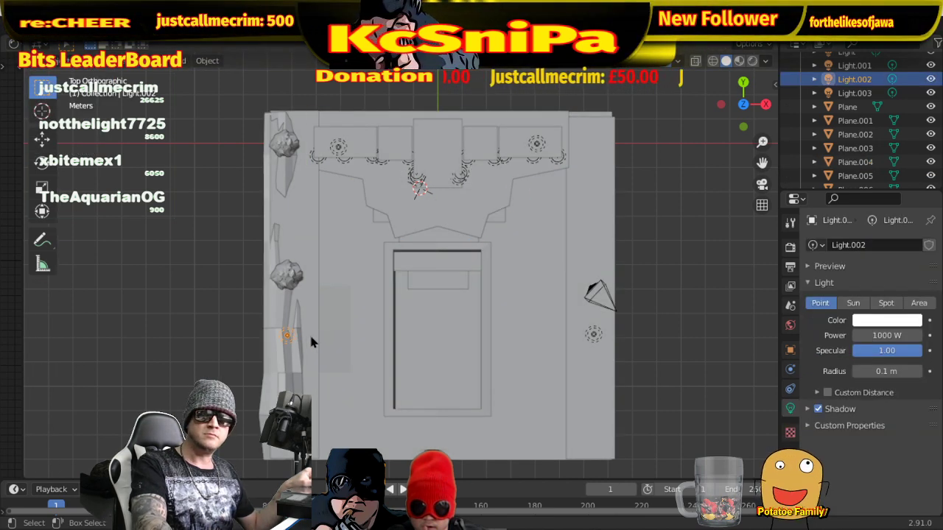
key("shift+d")
key("x")
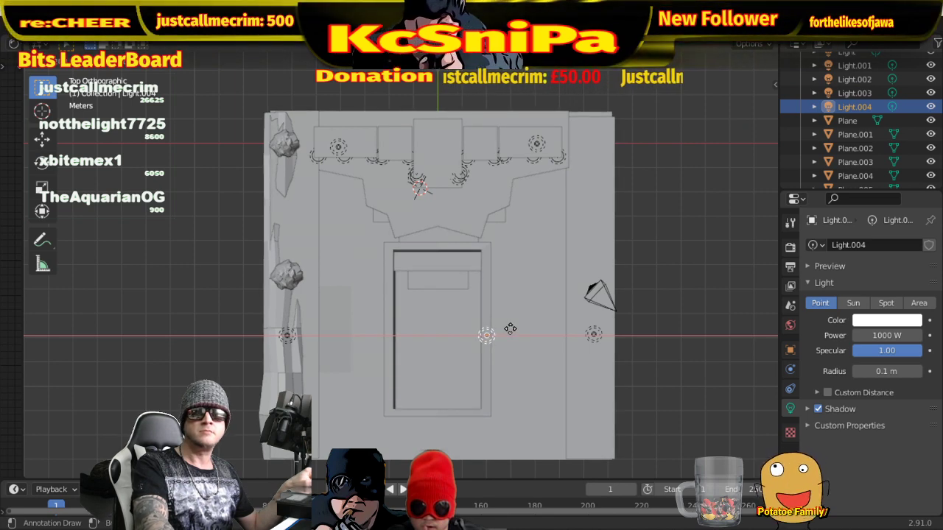
left_click(509, 328)
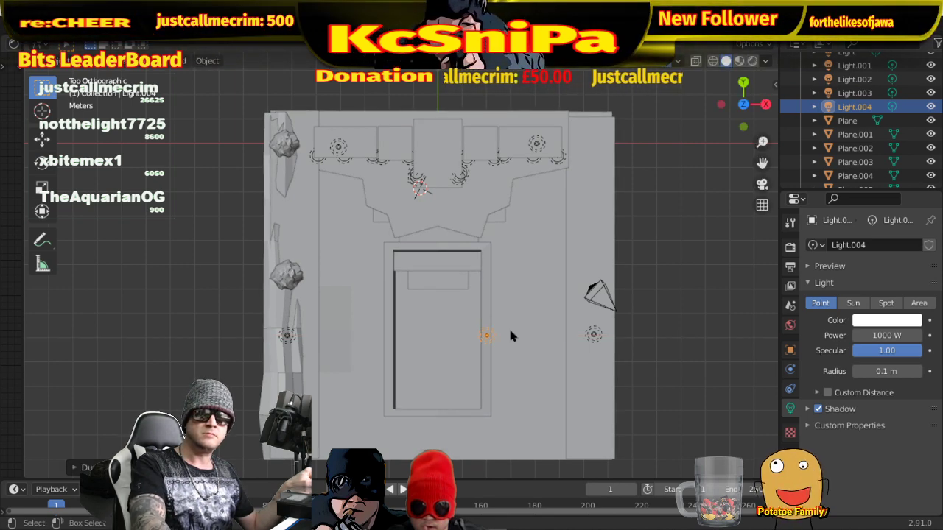
key("shift+d")
key("x")
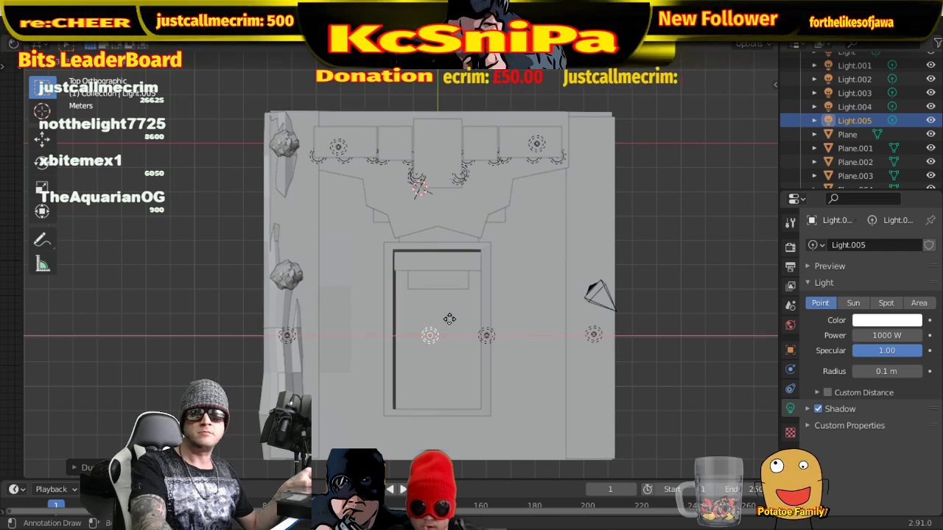
left_click(411, 314)
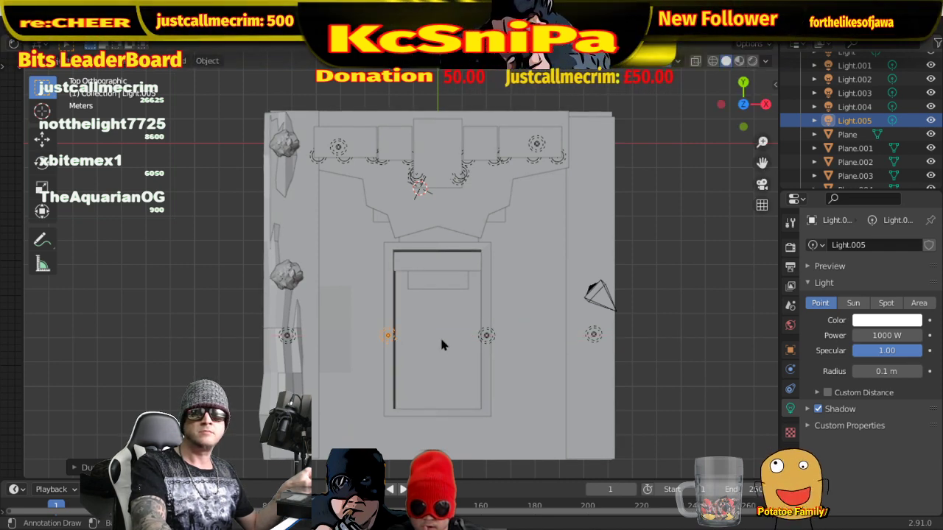
mouse_move(442, 340)
middle_mouse_down()
mouse_move(454, 352)
mouse_move(452, 250)
mouse_move(453, 338)
middle_mouse_up()
key("KP_7")
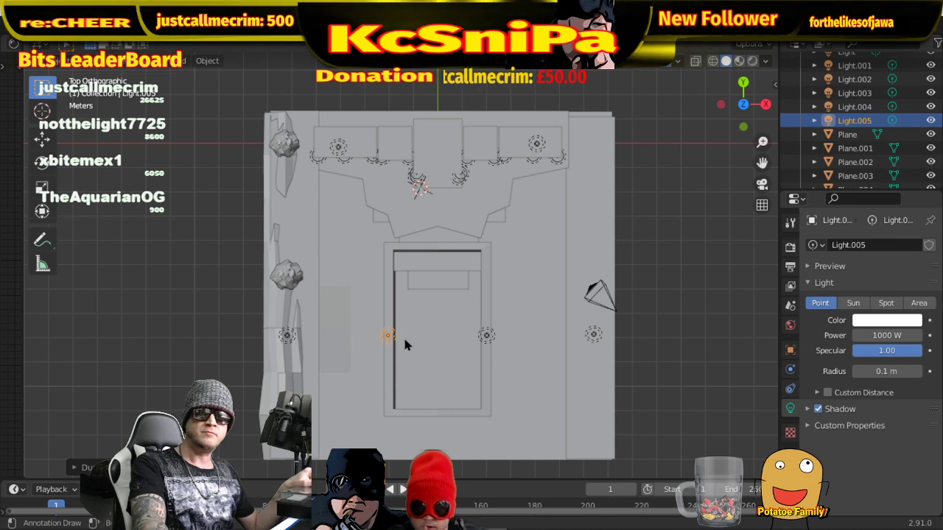
- Add point lights at the pool's four corners and switch to Rendered shading
key("shift+d")
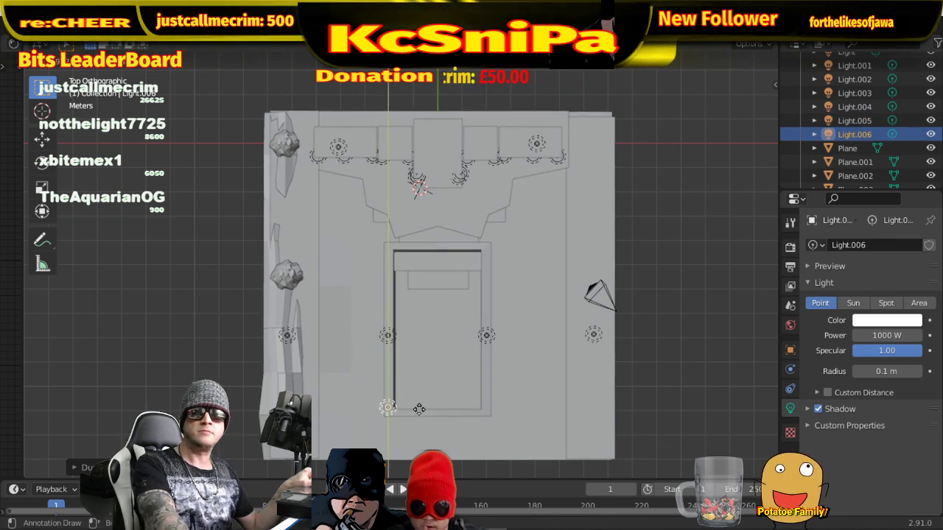
key("shift+d")
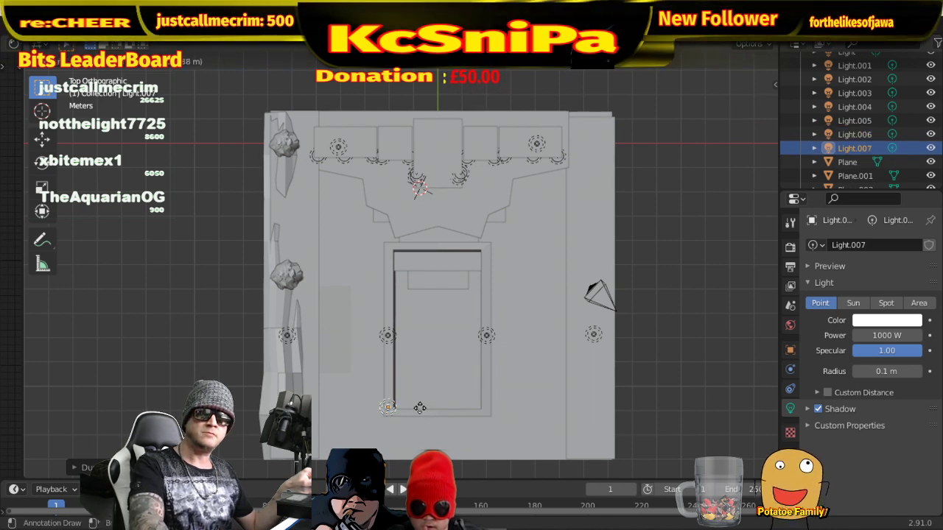
key("x")
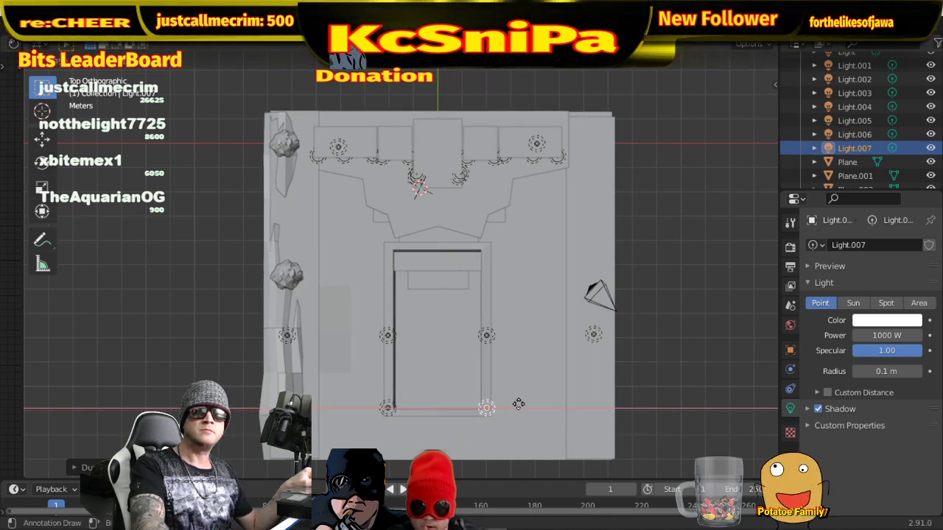
left_click(517, 402)
left_click(487, 336)
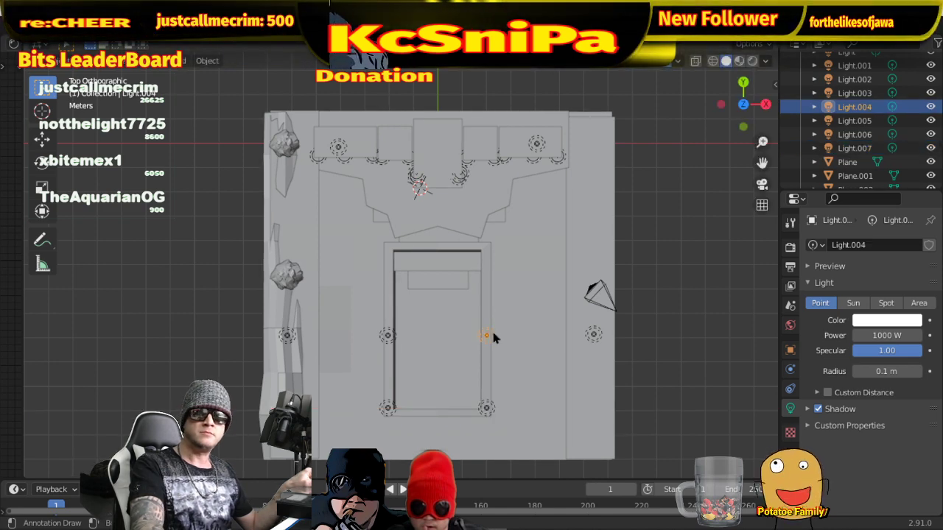
key("shift+d")
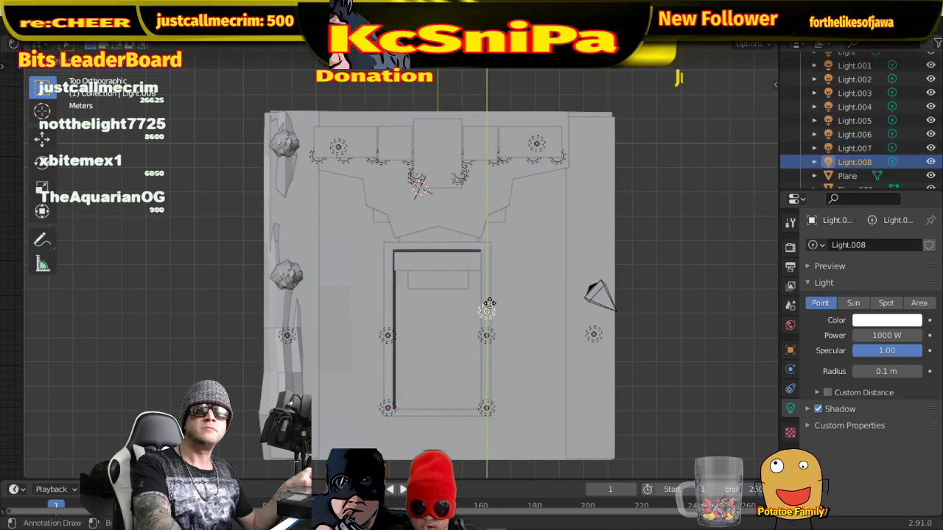
left_click(494, 251)
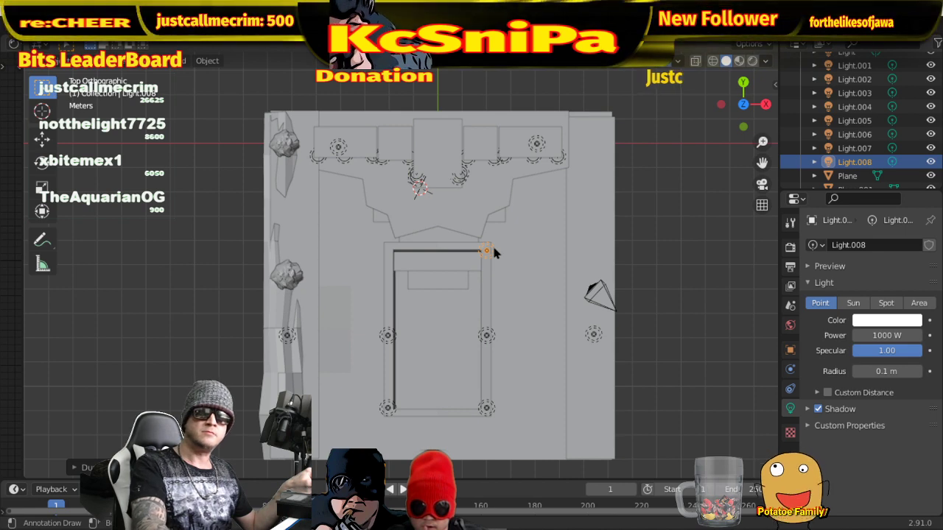
key("shift+d")
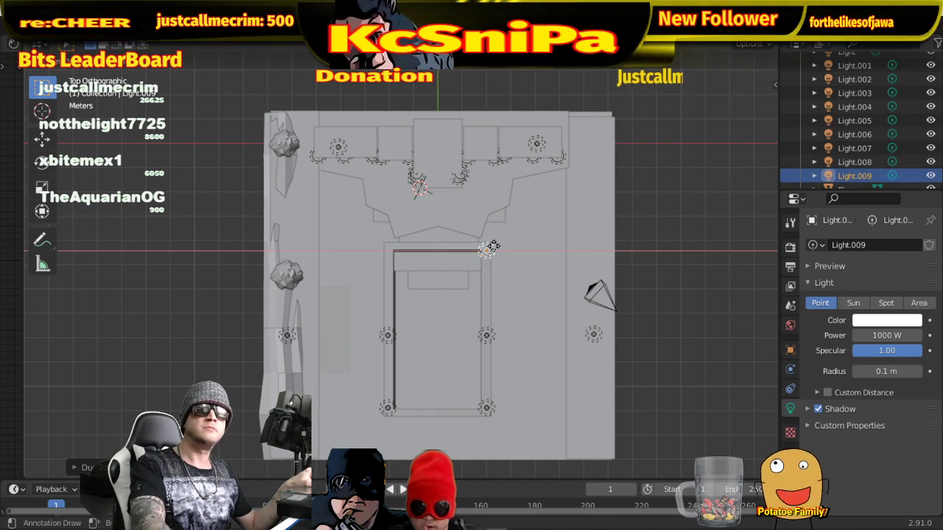
key("x")
left_click(388, 251)
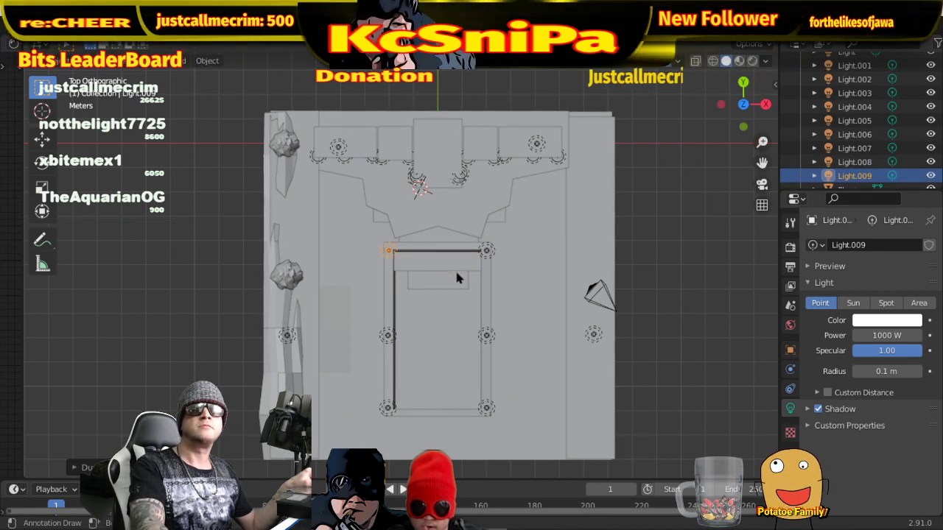
left_click(752, 61)
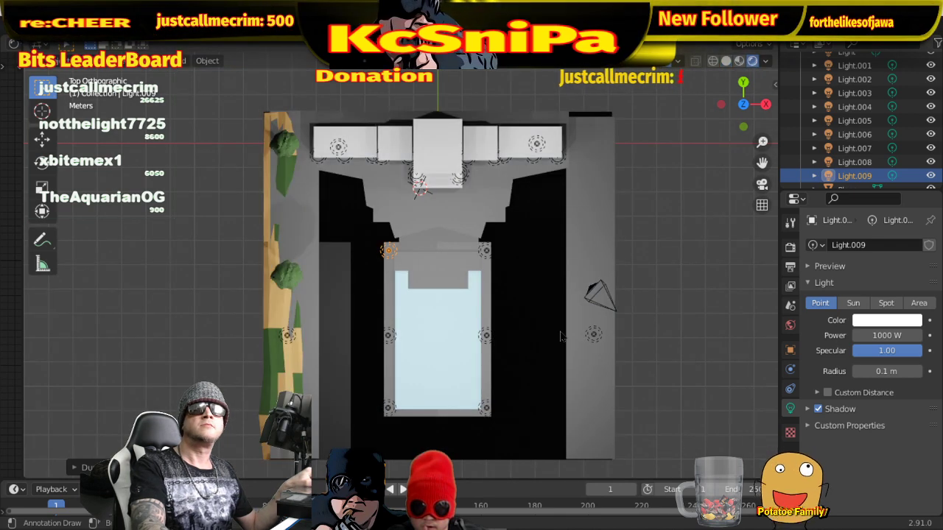
- Orbit and zoom around the lit villa, switching to Material Preview shading
mouse_move(559, 339)
middle_mouse_down()
mouse_move(567, 215)
mouse_move(595, 136)
middle_mouse_up()
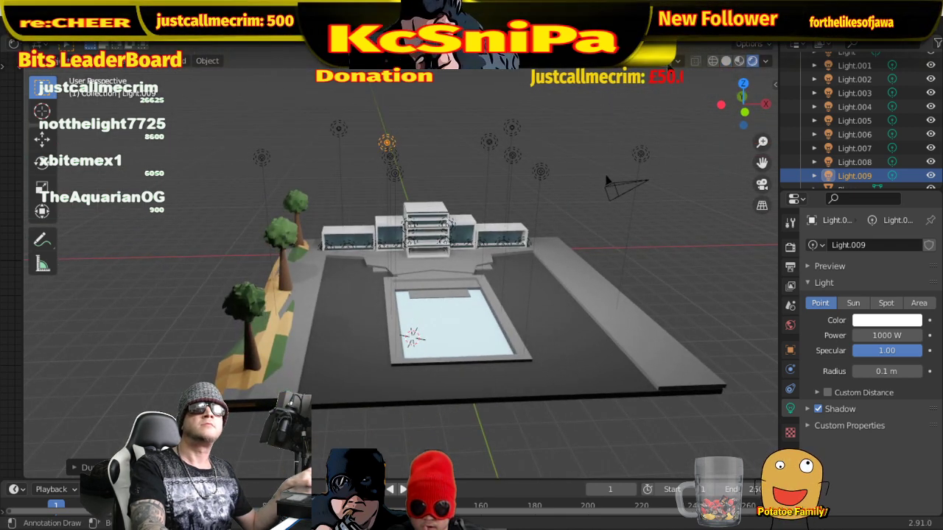
middle_click_drag(582, 184, 567, 302)
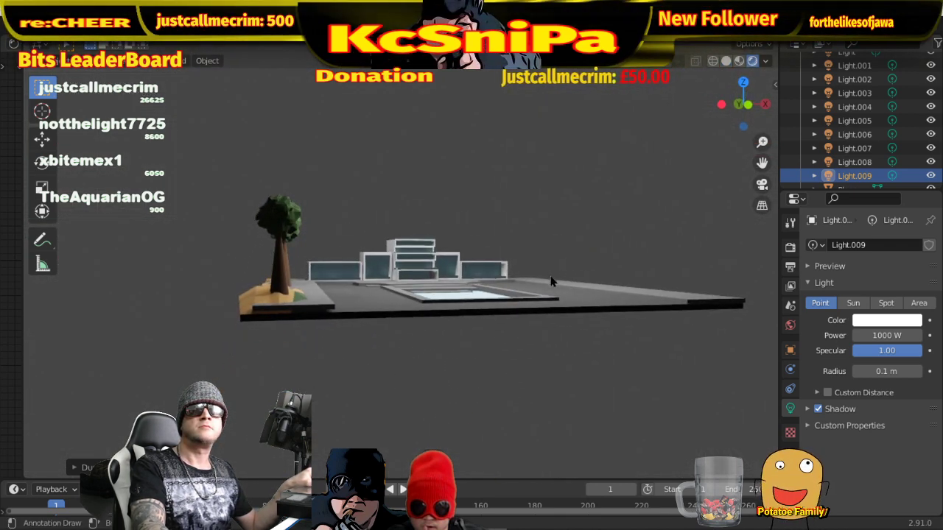
scroll(575, 309, "up", 3)
scroll(644, 309, "down", 3)
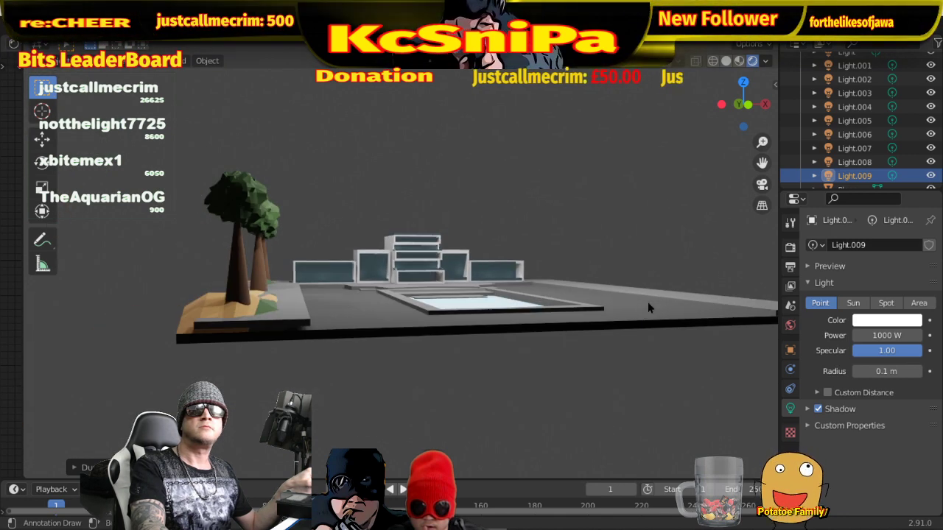
mouse_move(656, 294)
middle_mouse_down()
mouse_move(577, 293)
mouse_move(498, 321)
mouse_move(608, 297)
mouse_move(613, 318)
middle_mouse_up()
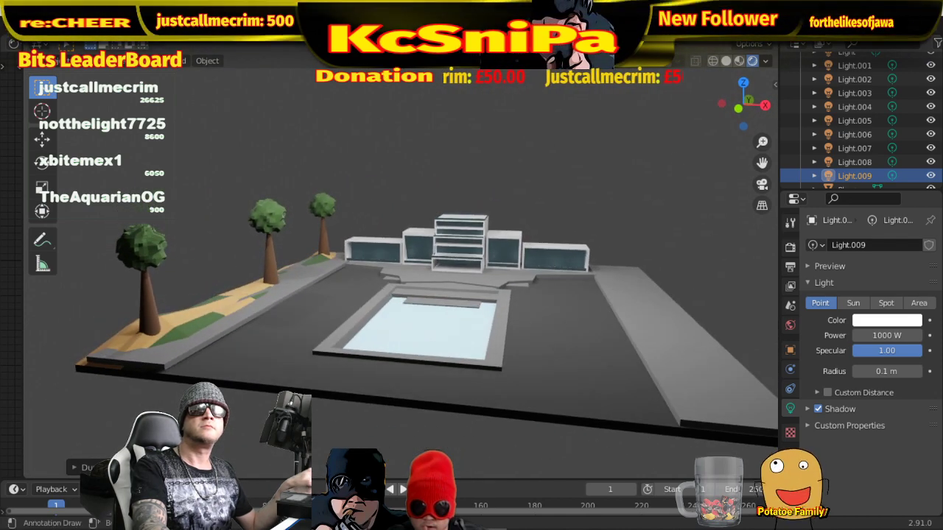
left_click(739, 62)
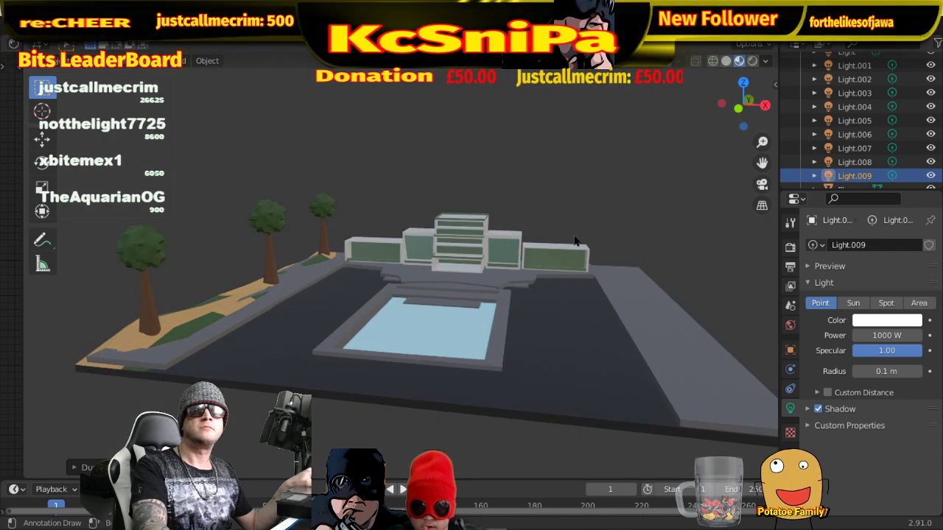
middle_click_drag(575, 241, 622, 198)
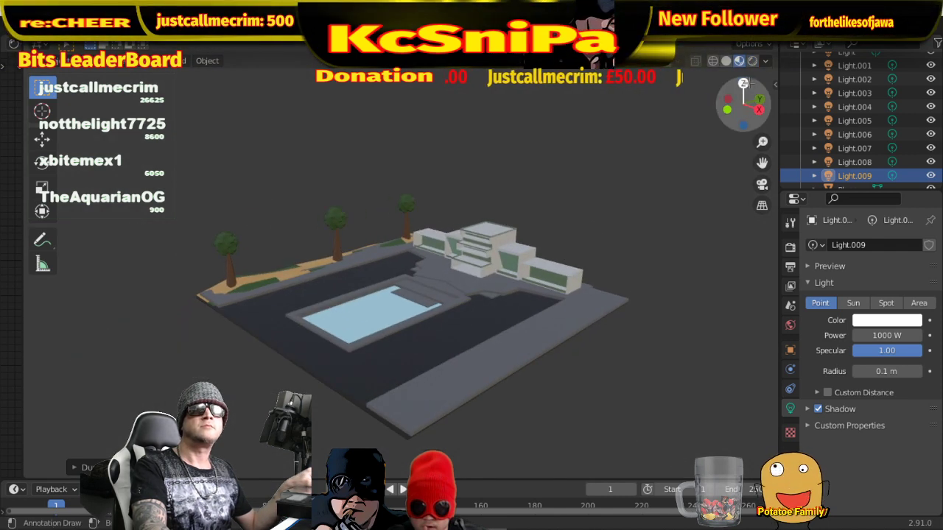
mouse_move(744, 103)
left_mouse_down()
mouse_move(550, 245)
mouse_move(535, 274)
mouse_move(594, 257)
mouse_move(676, 261)
mouse_move(690, 279)
mouse_move(602, 327)
mouse_move(525, 312)
mouse_move(530, 308)
mouse_move(539, 304)
mouse_move(540, 352)
mouse_move(544, 275)
mouse_move(604, 312)
mouse_move(676, 208)
left_mouse_up()
scroll(544, 276, "up", 3)
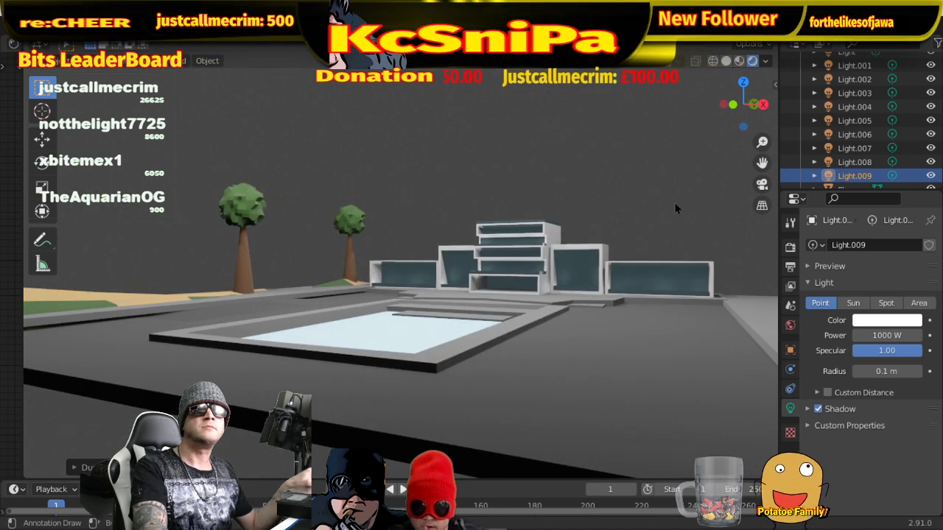
scroll(589, 257, "down", 1)
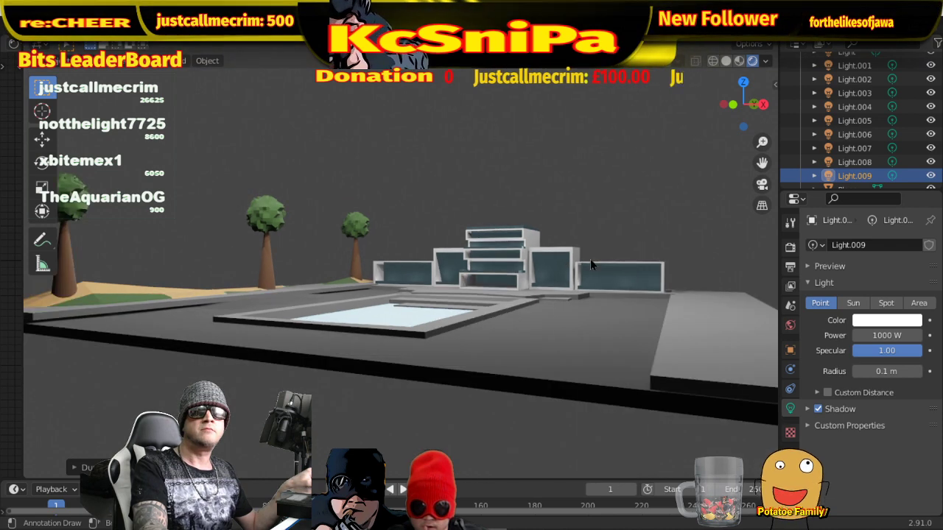
scroll(590, 261, "up", 3)
scroll(590, 259, "down", 3)
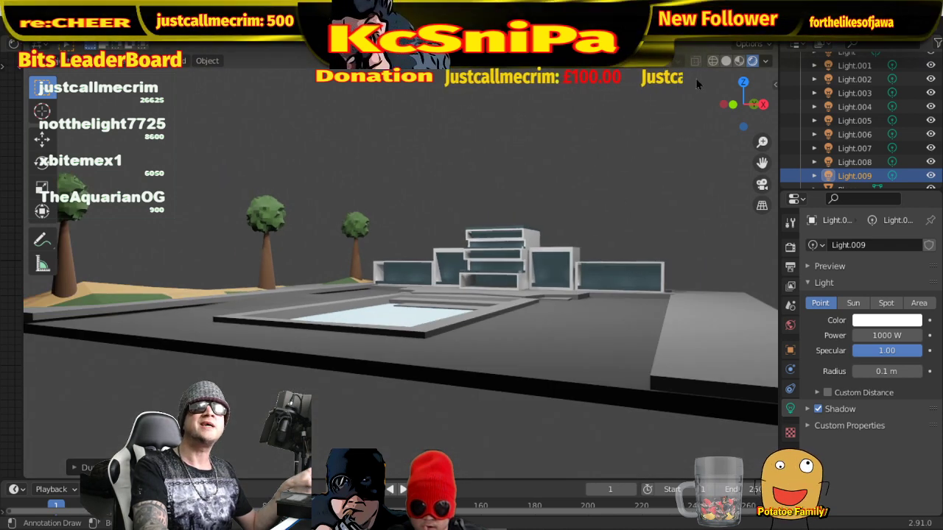
left_click_drag(742, 99, 744, 65)
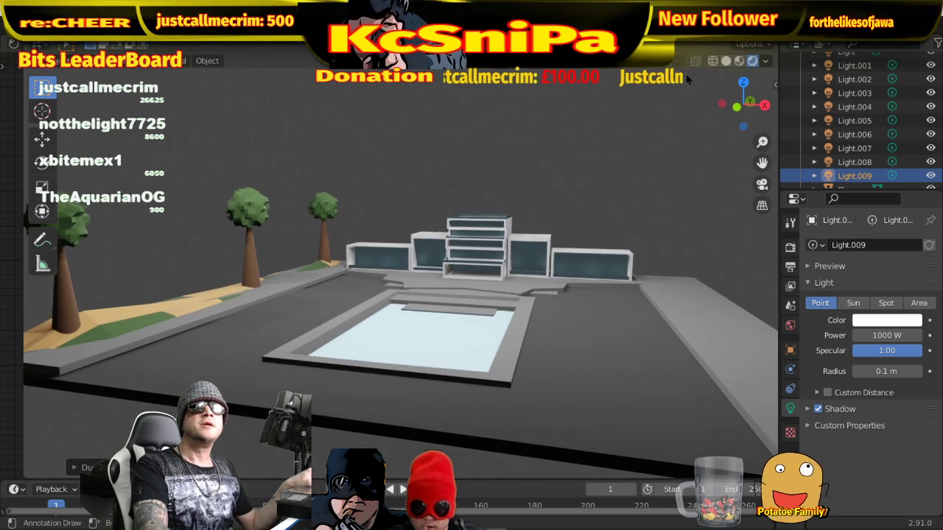
- Return to Rendered shading and orbit around the house, pool and trees
left_click(739, 62)
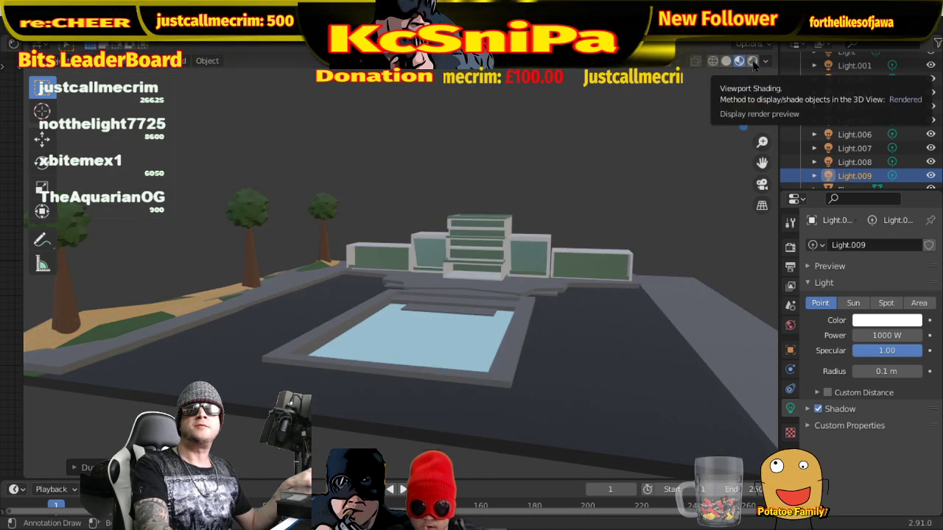
left_click(752, 63)
scroll(585, 294, "up", 4)
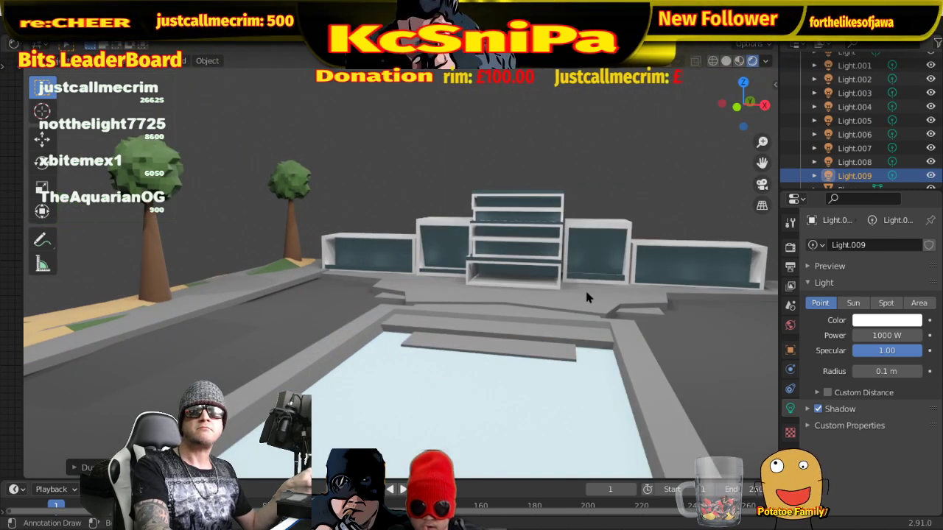
middle_click_drag(587, 297, 603, 297)
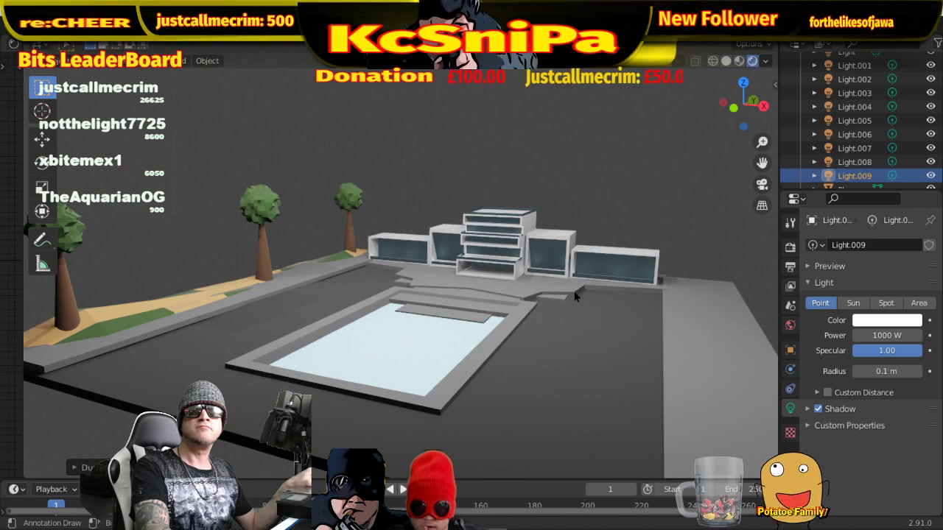
mouse_move(605, 291)
middle_mouse_down()
mouse_move(456, 309)
mouse_move(382, 285)
mouse_move(289, 283)
mouse_move(282, 258)
middle_mouse_up()
scroll(282, 258, "up", 4)
mouse_move(223, 250)
middle_mouse_down()
mouse_move(313, 245)
mouse_move(391, 256)
mouse_move(611, 259)
mouse_move(578, 264)
mouse_move(551, 312)
mouse_move(597, 309)
mouse_move(600, 276)
mouse_move(585, 273)
mouse_move(532, 304)
mouse_move(557, 280)
mouse_move(534, 286)
mouse_move(528, 300)
mouse_move(523, 286)
mouse_move(511, 286)
mouse_move(597, 289)
mouse_move(593, 322)
mouse_move(545, 337)
mouse_move(207, 316)
mouse_move(220, 289)
mouse_move(183, 278)
mouse_move(396, 268)
middle_mouse_up()
scroll(549, 309, "up", 3)
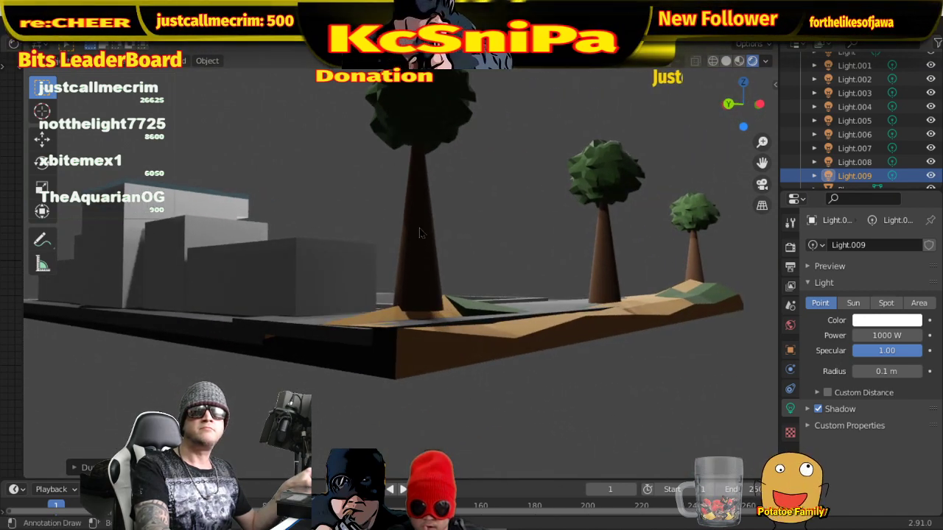
- Switch to Solid shading and move the middle tree slightly along the Z axis
left_click(726, 61)
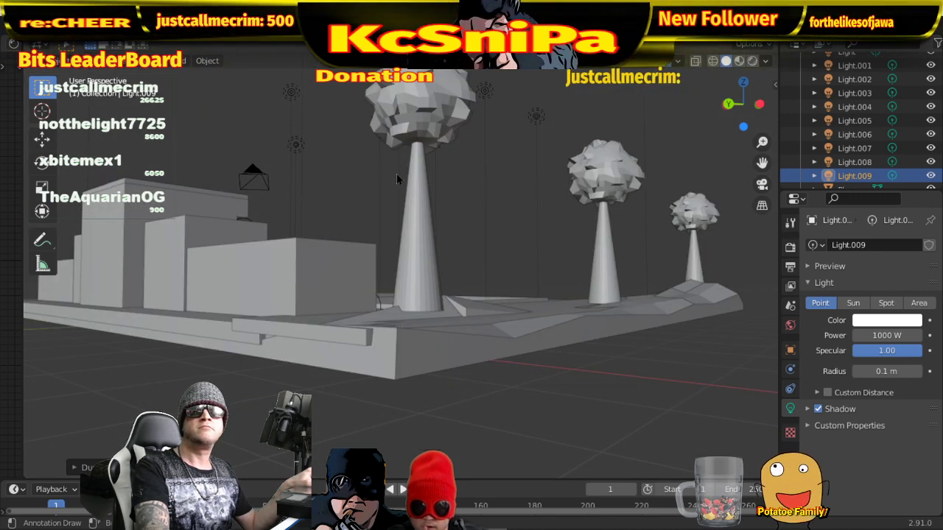
left_click(432, 133)
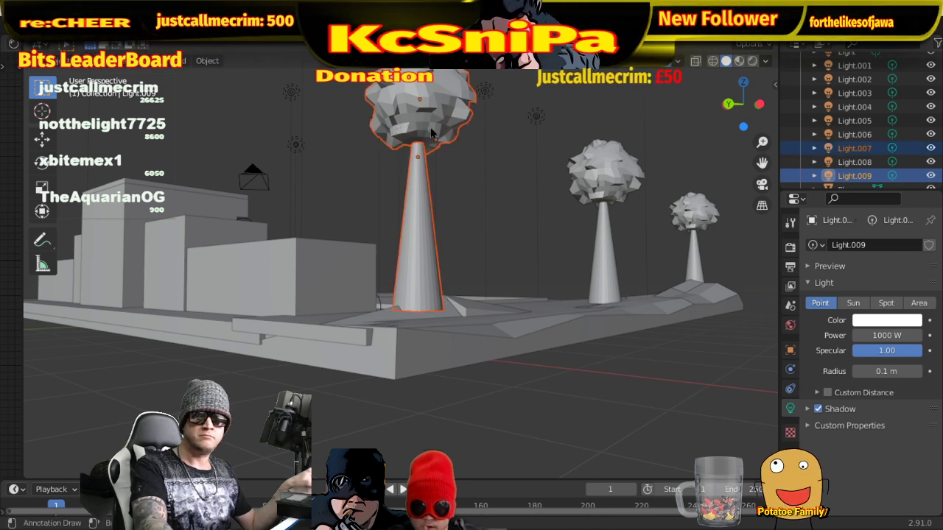
key("g")
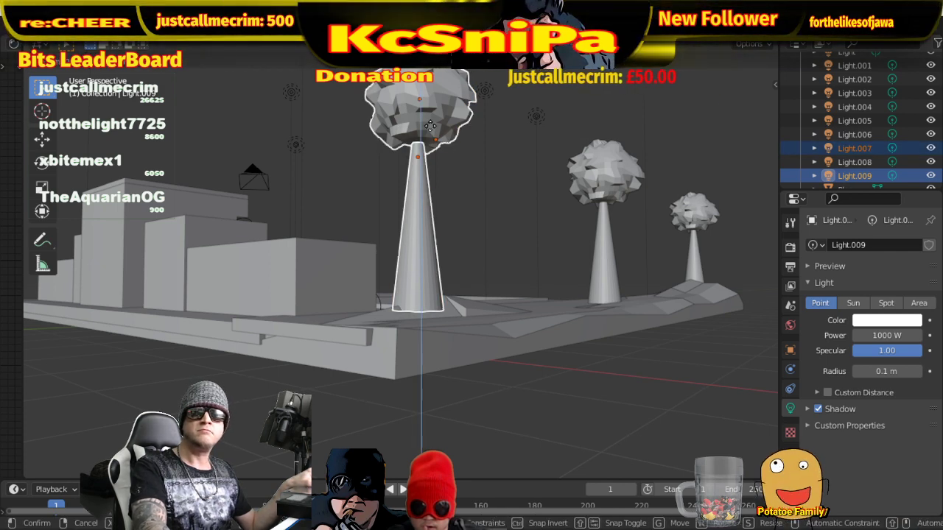
key("z")
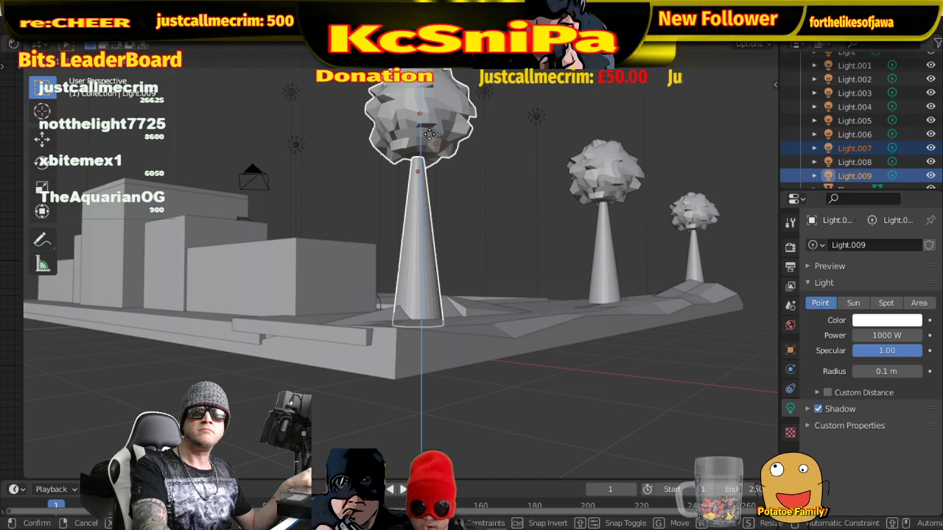
left_click(431, 142)
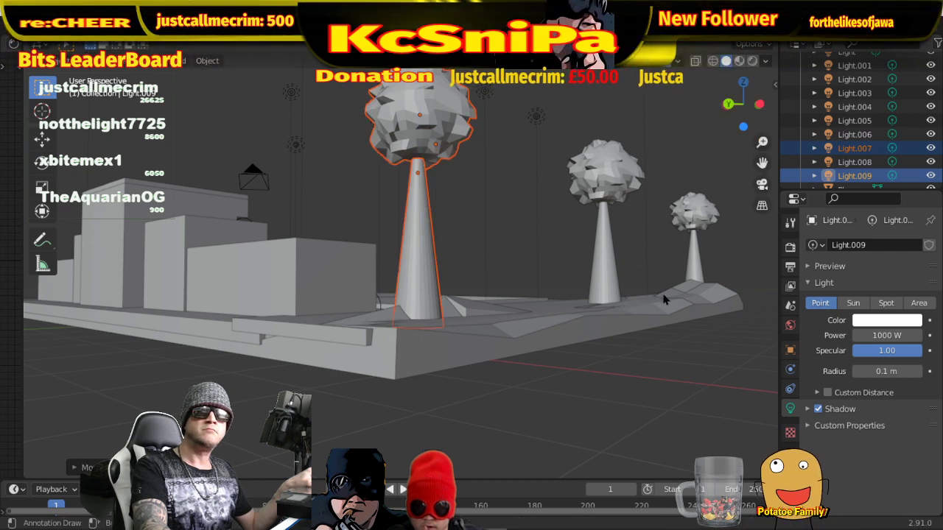
- Select another tree and cancel its move, leaving it in place
middle_click_drag(663, 299, 565, 285)
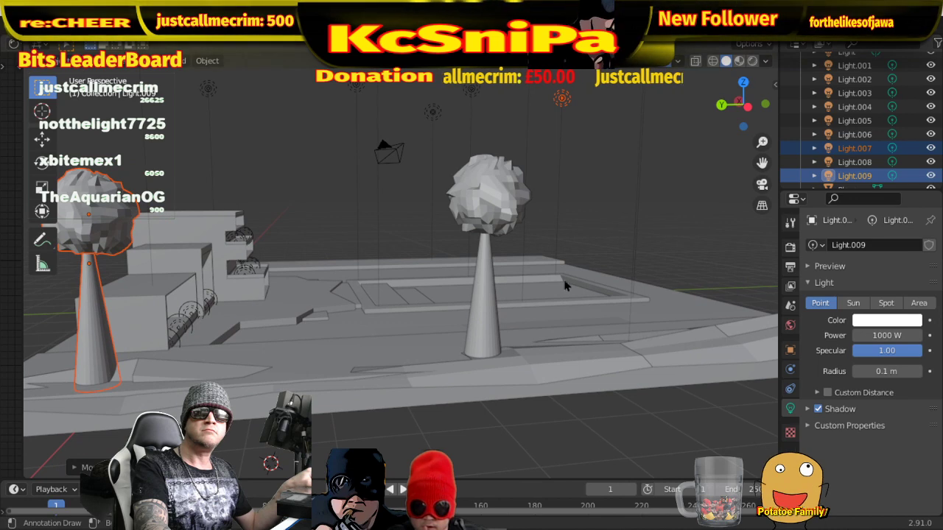
left_click(488, 229)
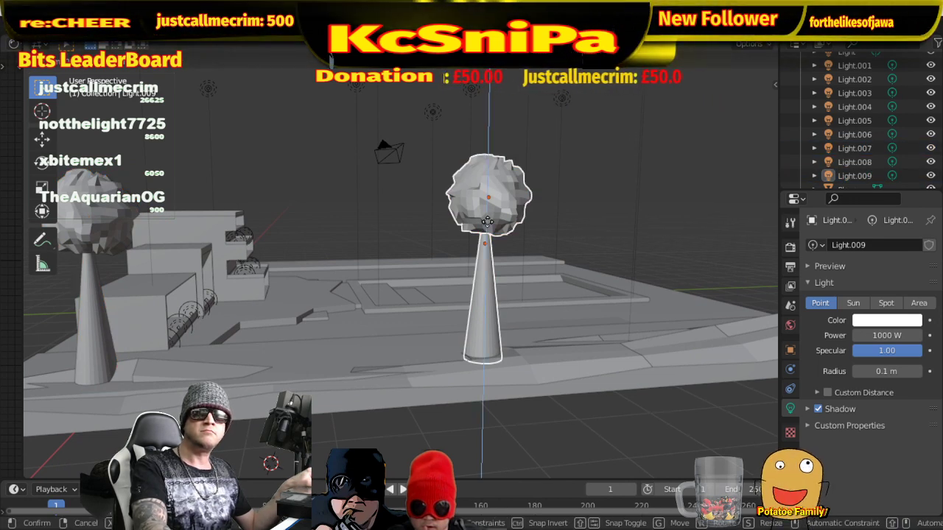
key("Escape")
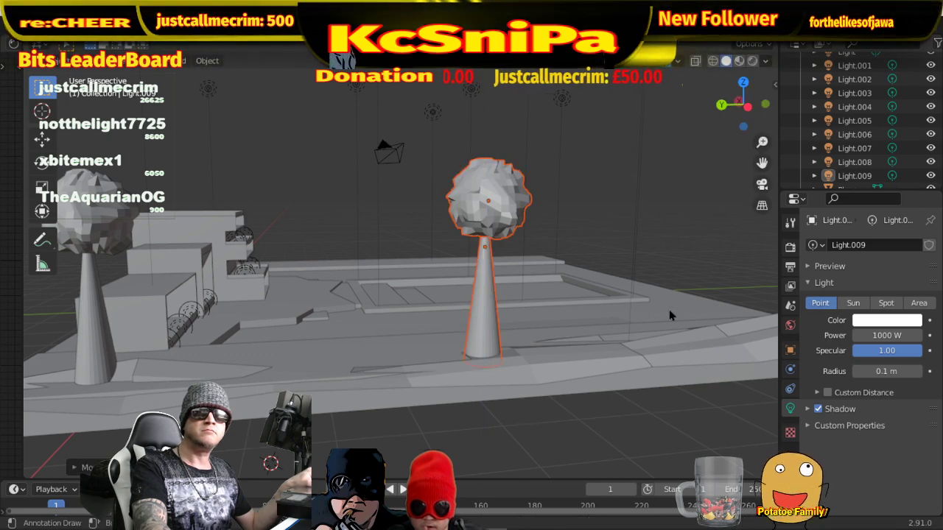
- Deselect the tree and orbit around the whole villa scene
mouse_move(669, 315)
middle_mouse_down()
mouse_move(535, 305)
mouse_move(546, 313)
middle_mouse_up()
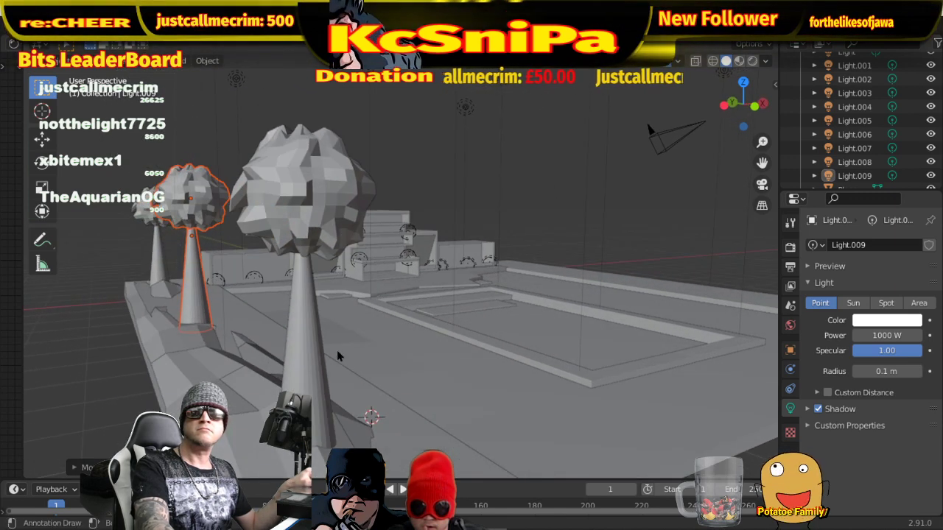
scroll(488, 277, "down", 5)
left_click(641, 340)
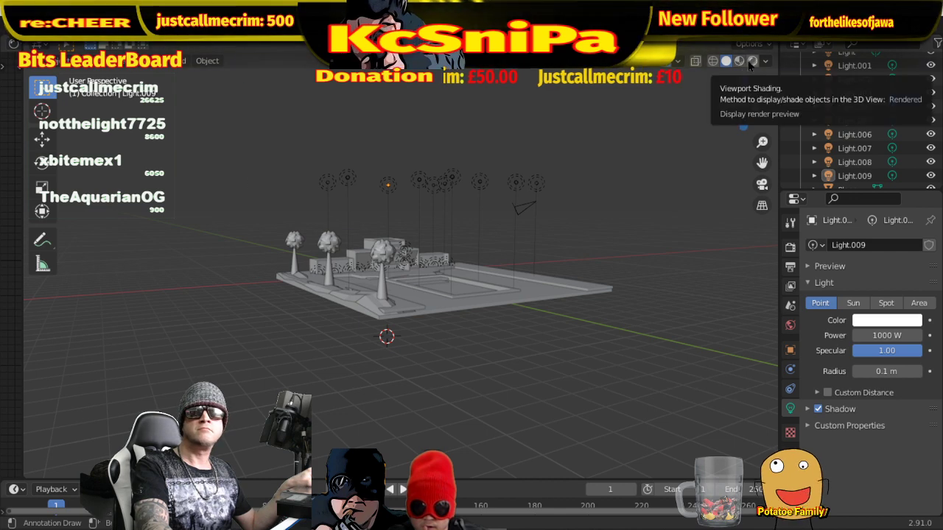
middle_click_drag(626, 280, 627, 308)
scroll(554, 308, "up", 5)
scroll(600, 311, "down", 5)
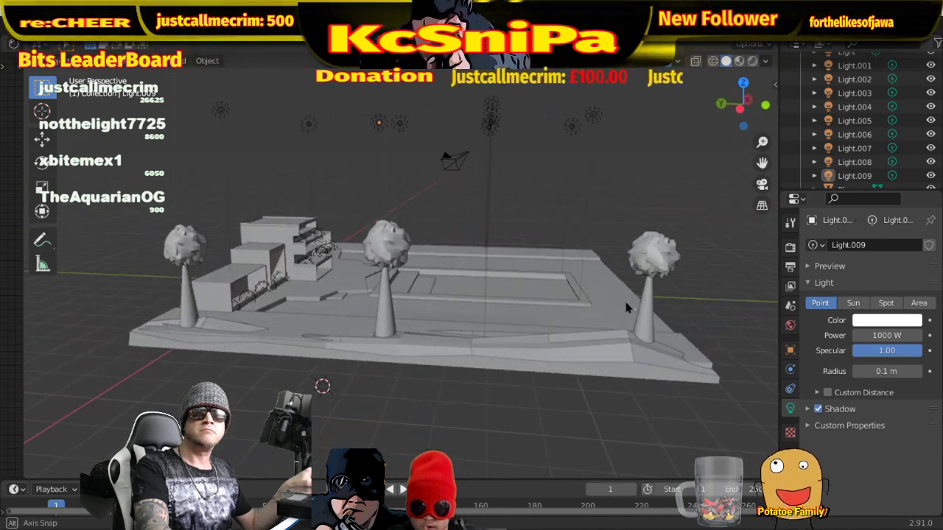
mouse_move(486, 313)
middle_mouse_down()
mouse_move(587, 315)
mouse_move(580, 331)
mouse_move(542, 333)
mouse_move(624, 307)
mouse_move(458, 309)
mouse_move(581, 312)
mouse_move(489, 333)
mouse_move(539, 352)
mouse_move(560, 309)
middle_mouse_up()
scroll(672, 155, "up", 4)
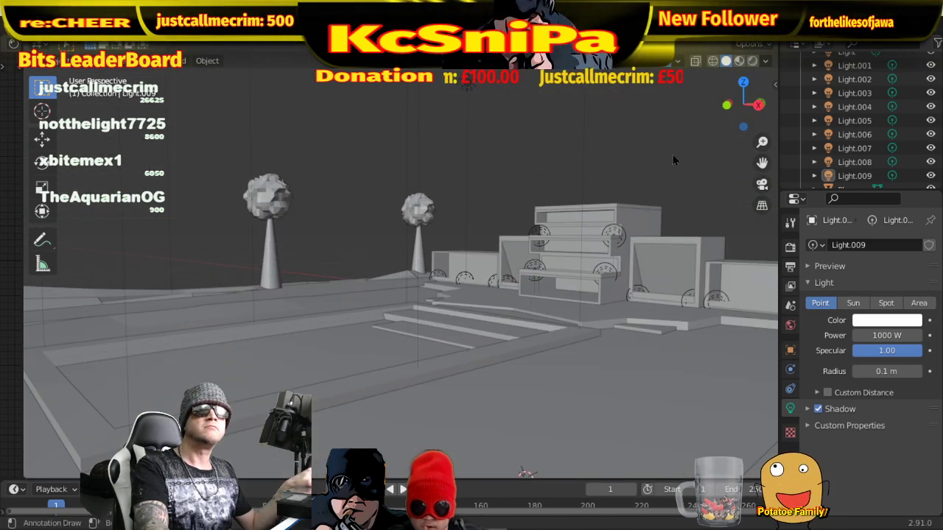
- Preview the scene in Rendered shading, facing the building head-on
left_click(751, 61)
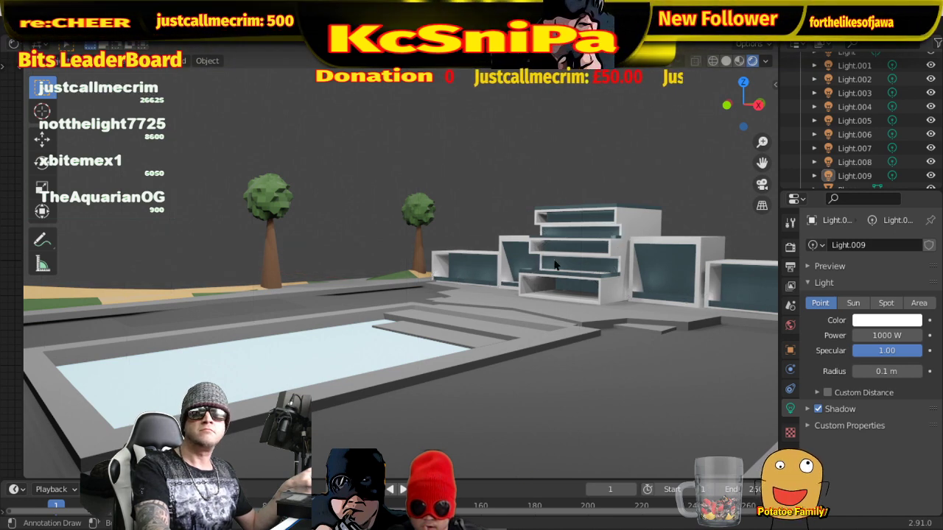
scroll(555, 266, "down", 3)
scroll(555, 267, "down", 1)
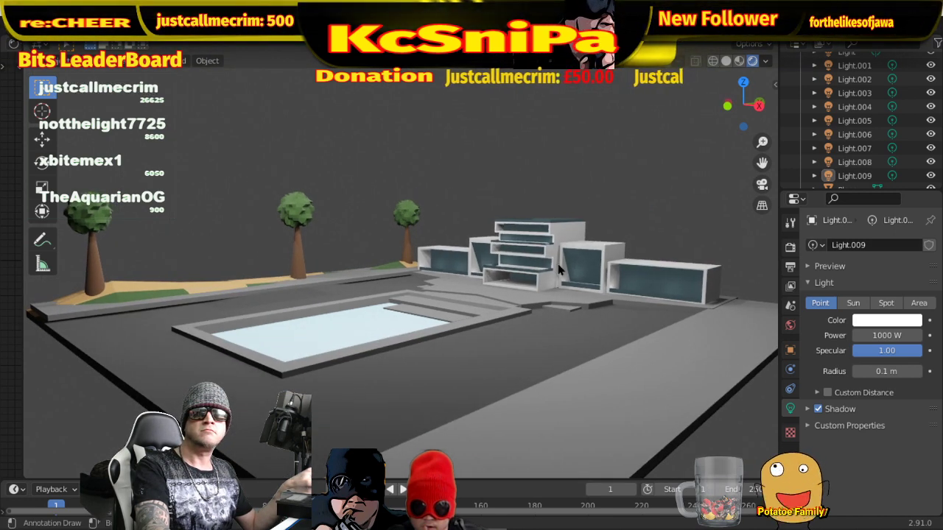
scroll(558, 269, "up", 4)
middle_click_drag(557, 270, 614, 275)
scroll(614, 275, "down", 2)
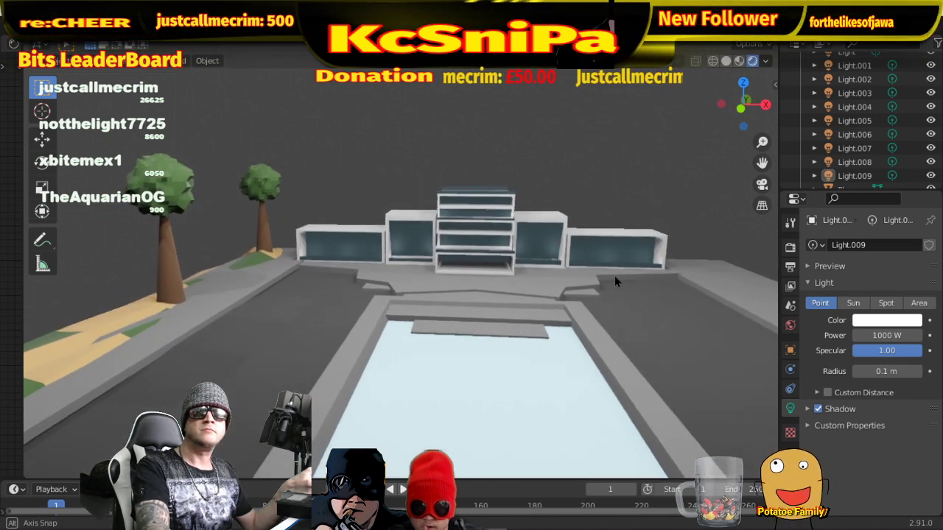
scroll(605, 265, "down", 4)
scroll(601, 259, "down", 2)
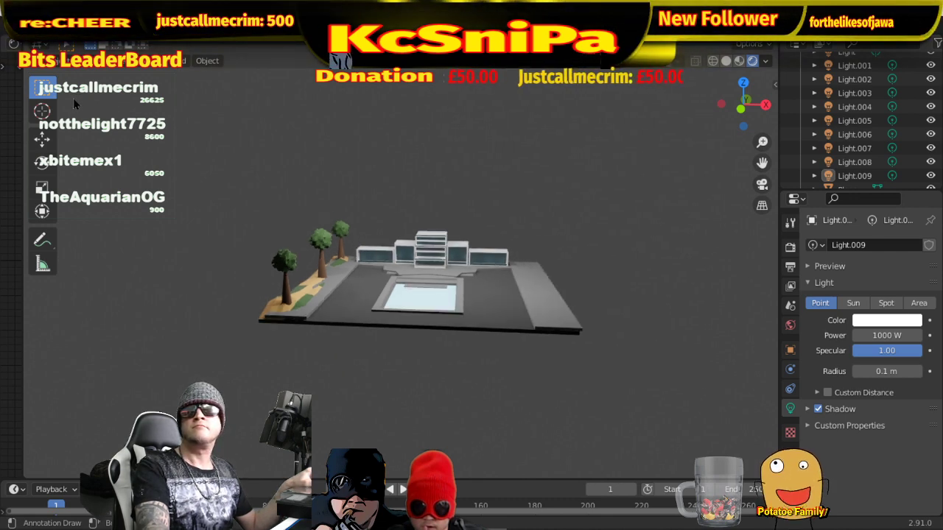
- Select the 3D cursor tool and view the pool scene from the top (Numpad 7)
left_click(42, 111)
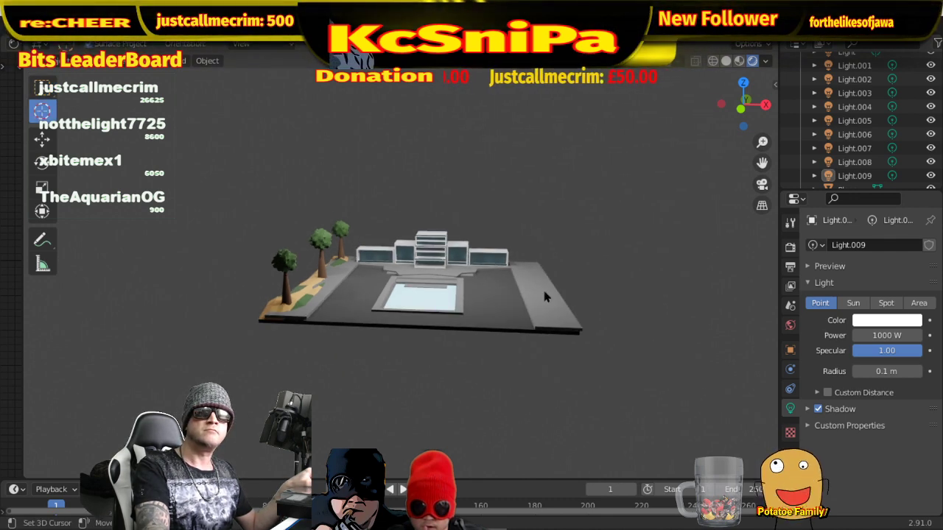
scroll(515, 295, "up", 4)
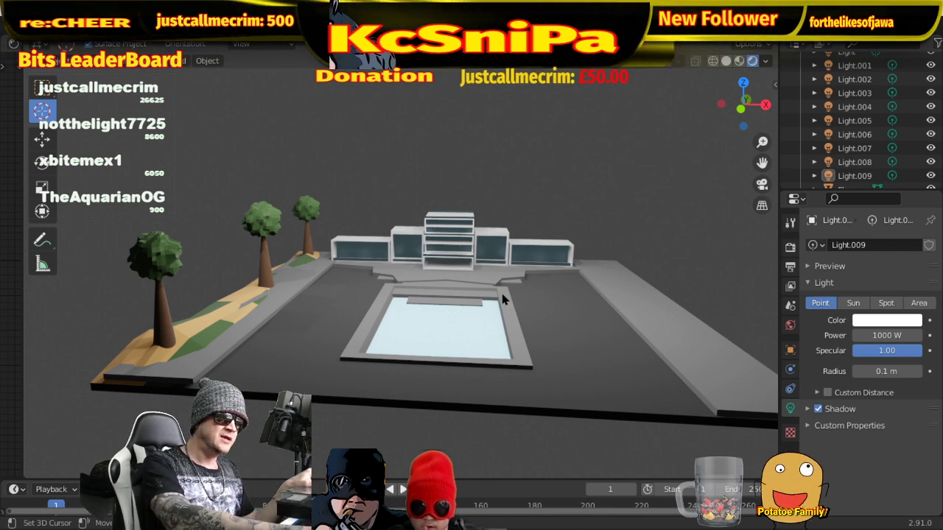
key("KP_7")
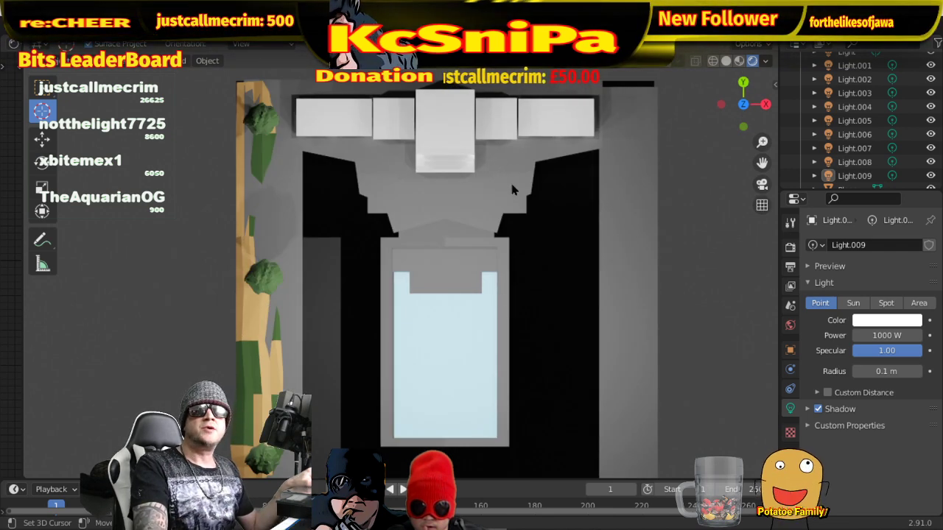
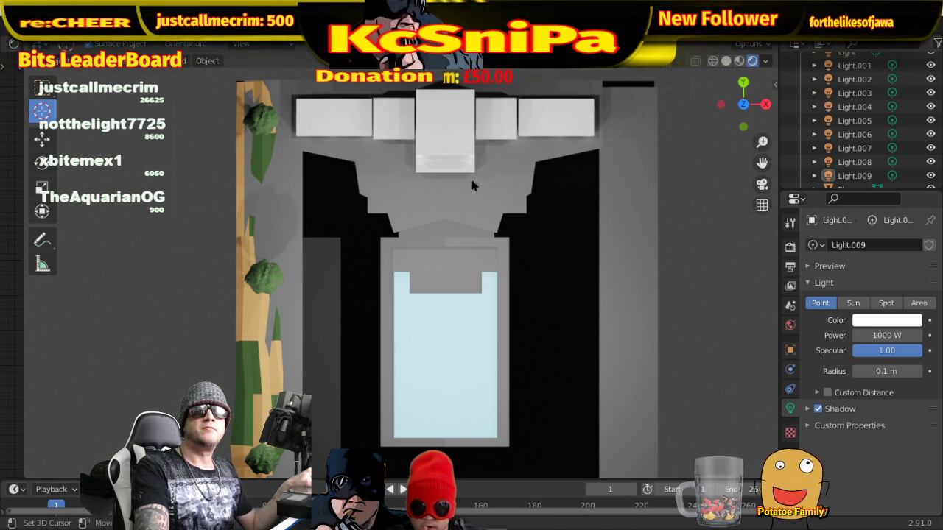
- Switch to top view over the house and turn the light markers and overlays back on
middle_click_drag(473, 193, 469, 96)
scroll(473, 245, "up", 5)
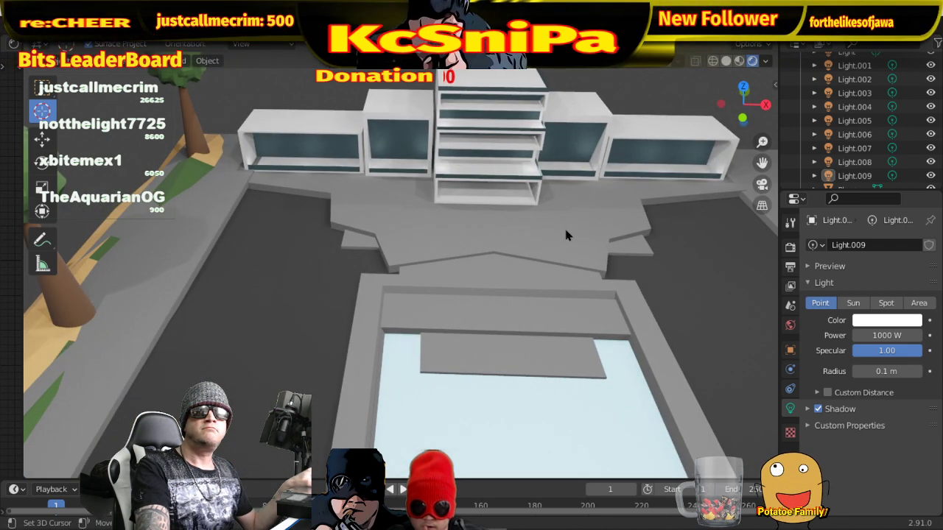
middle_click_drag(566, 233, 558, 245)
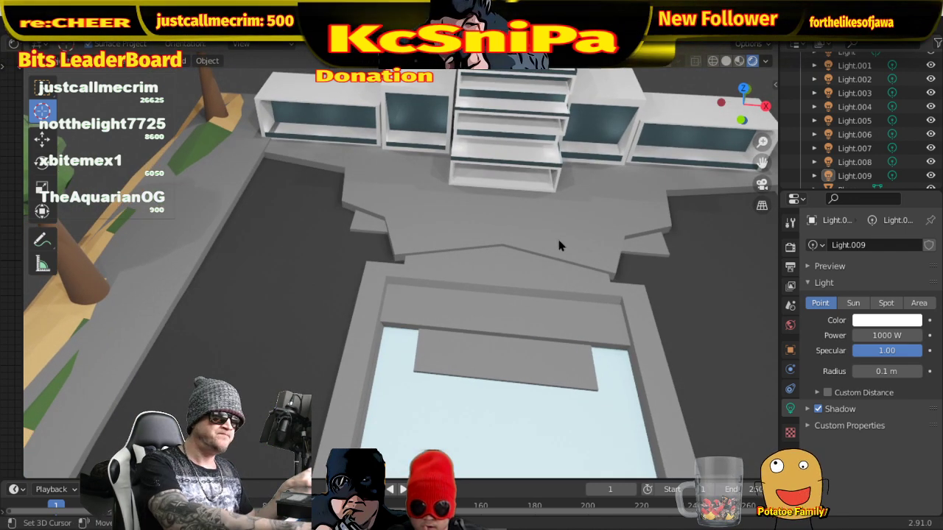
key("KP_7")
middle_click_drag(550, 209, 517, 273, "shift")
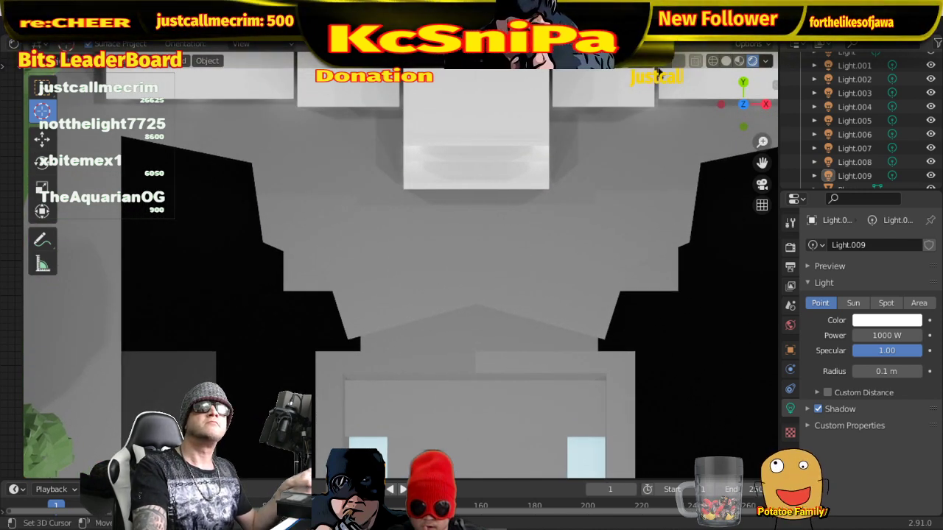
key("shift+alt+z")
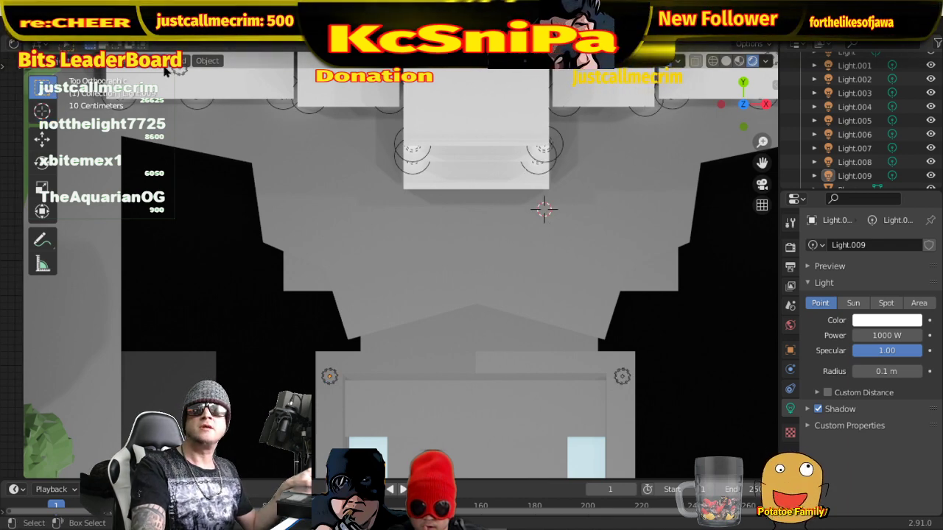
- Add a cube at the 3D cursor and shrink it along X and Y
left_click(184, 63)
mouse_move(212, 78)
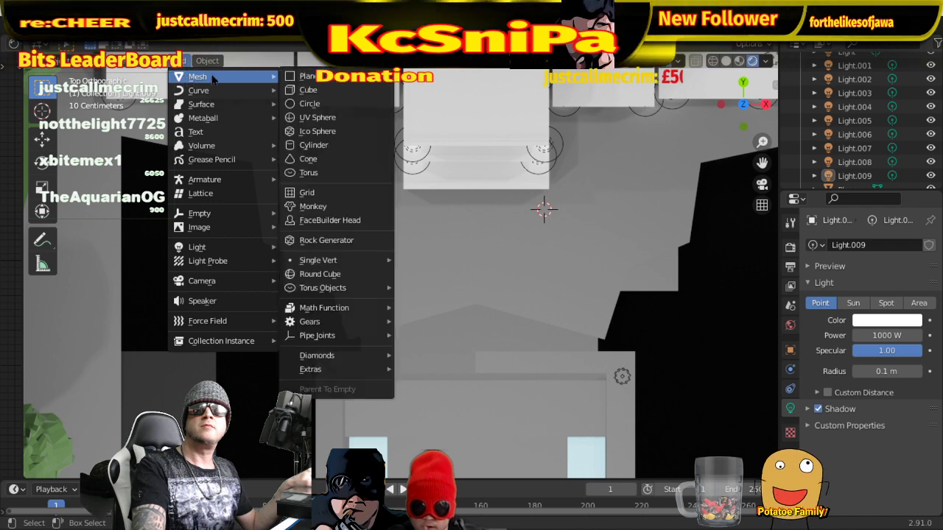
left_click(310, 90)
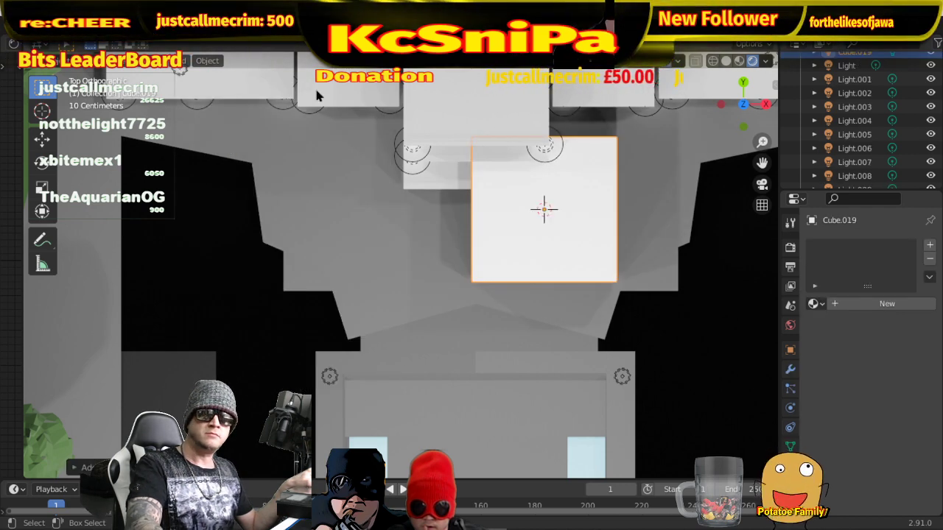
key("s")
key("x")
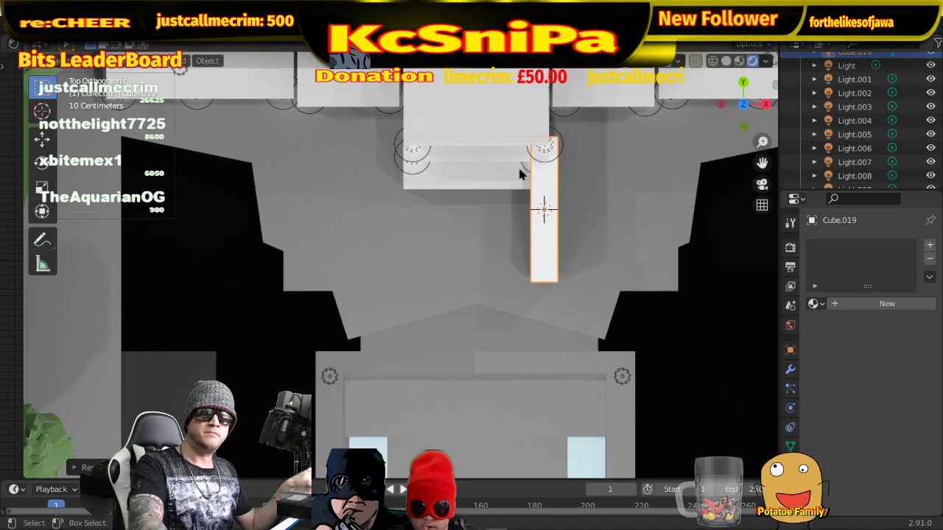
key("y")
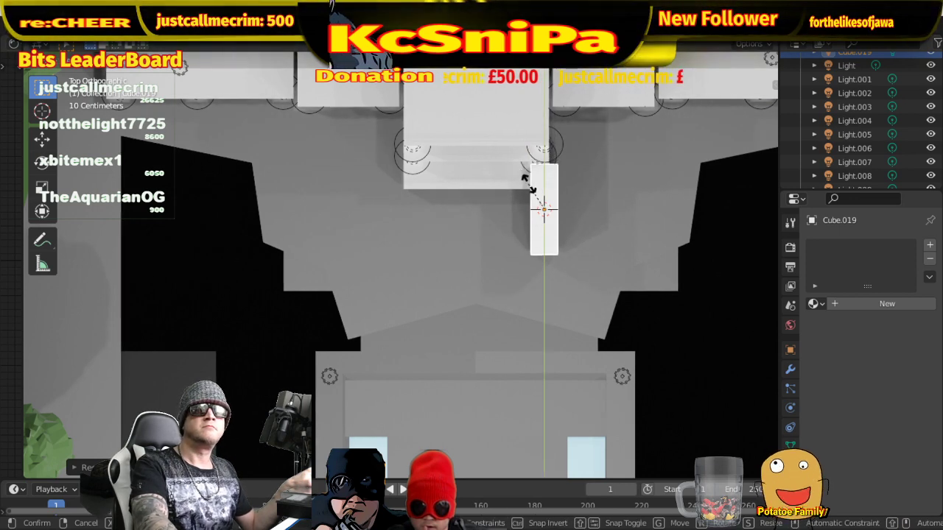
left_click(530, 191)
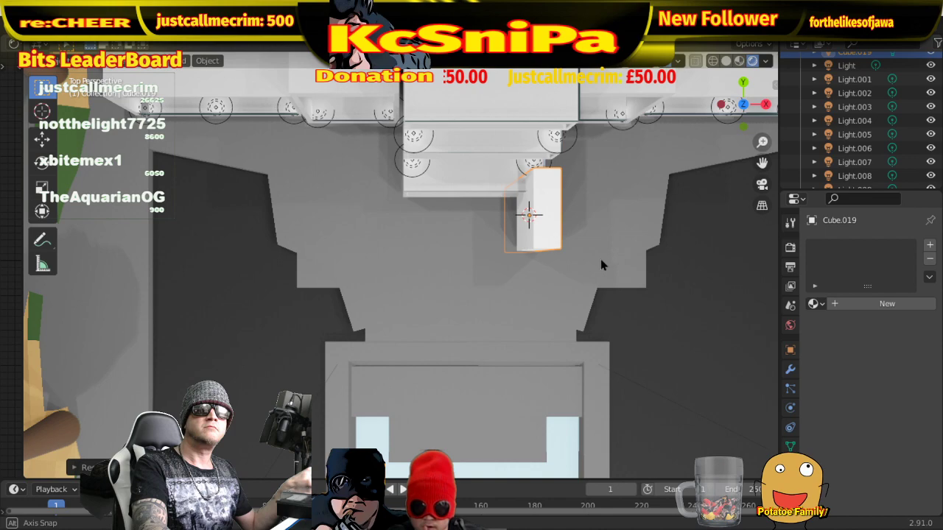
- Flatten the cube along Z into a thin slab
middle_click_drag(604, 267, 515, 122)
scroll(516, 122, "up", 5)
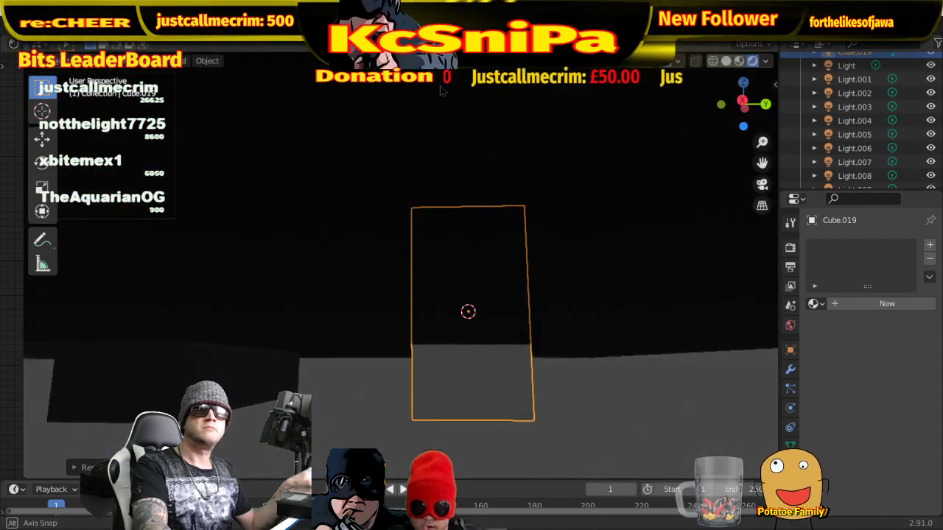
scroll(439, 104, "down", 3)
middle_click_drag(438, 104, 474, 126)
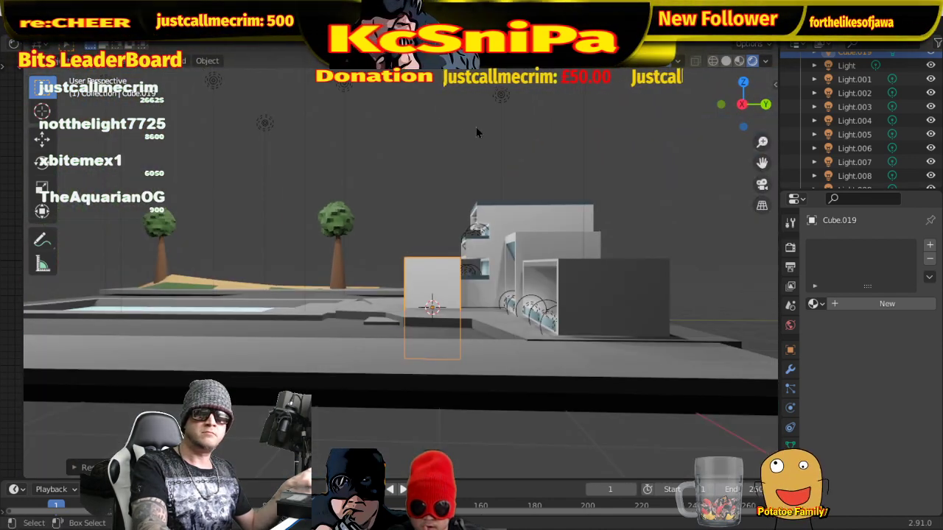
key("s")
key("z")
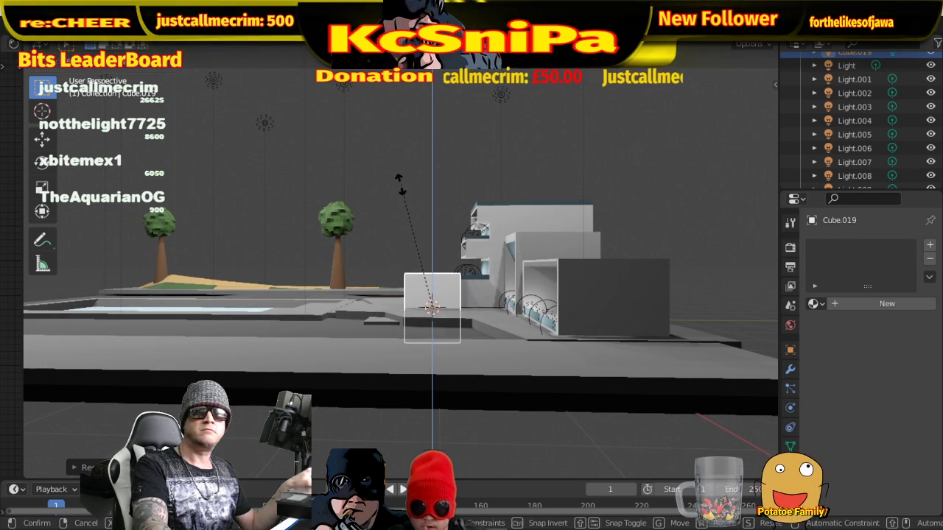
left_click(398, 311)
- In top view, move the slab along Y in front of the central block, then along X
key("KP_7")
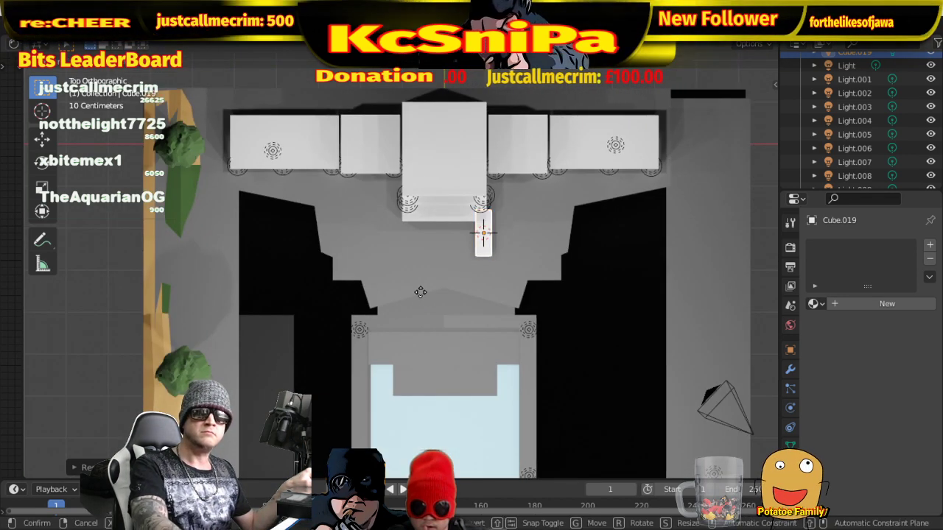
key("g")
key("y")
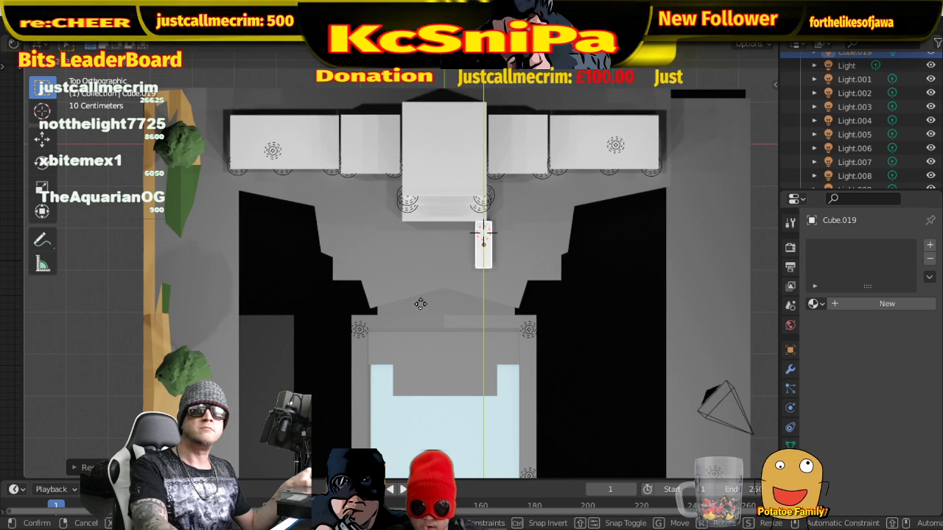
left_click(421, 311)
key("g")
key("x")
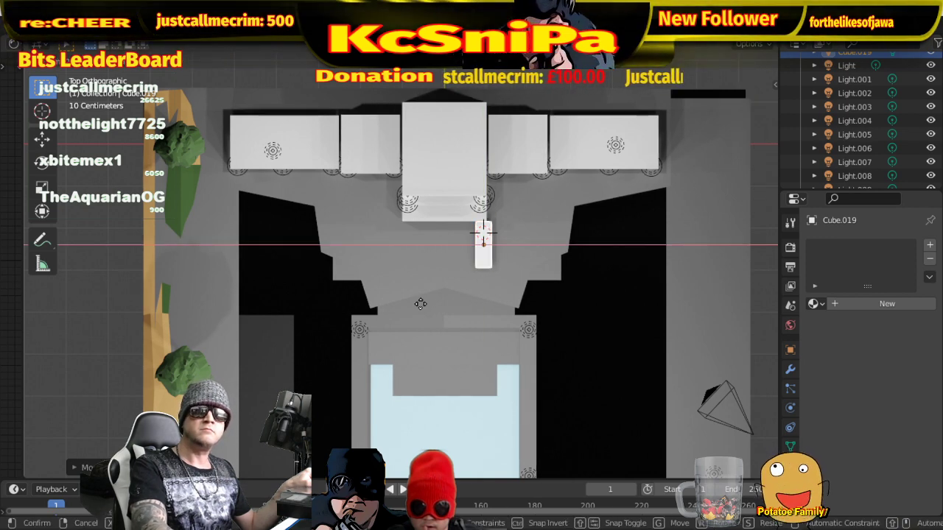
- Confirm the slab's X position and stretch Cube.019 into a tall upright post
left_click(418, 307)
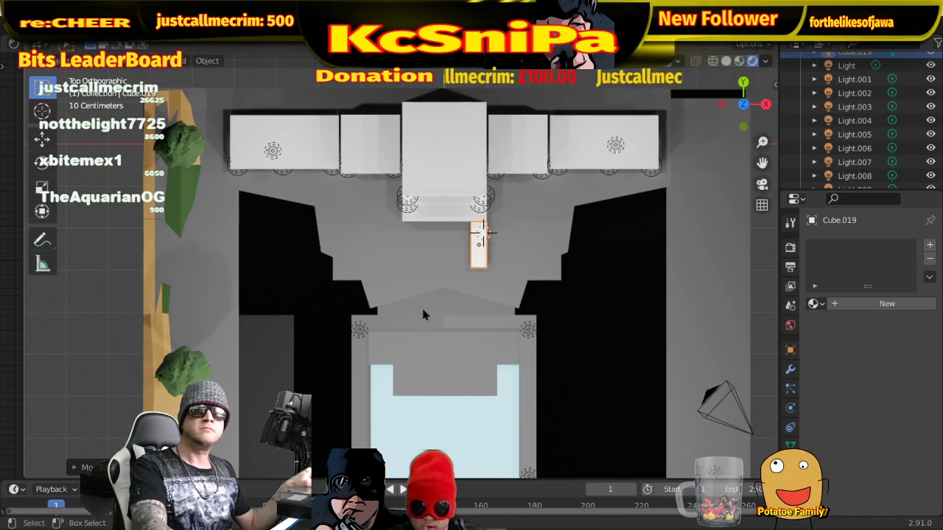
middle_click_drag(418, 308, 491, 256)
scroll(491, 257, "up", 5)
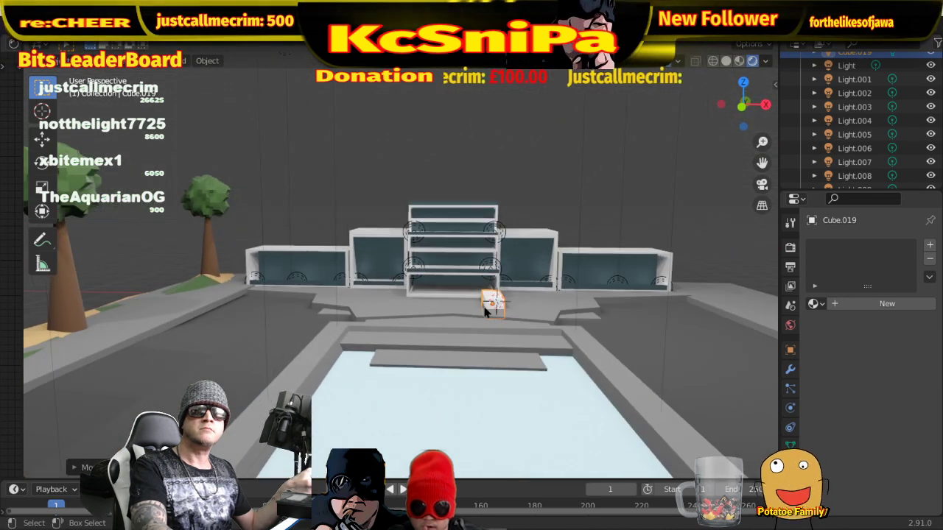
middle_click_drag(628, 355, 609, 353)
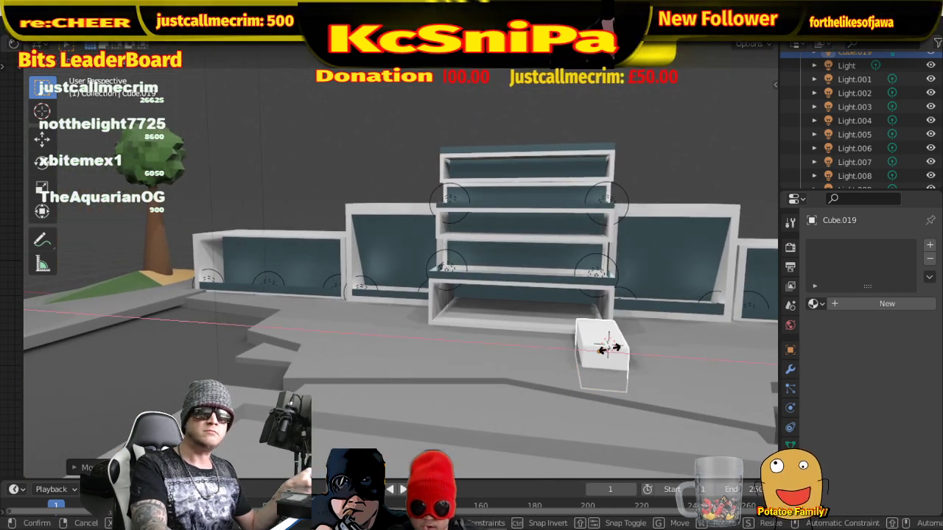
left_click(601, 352)
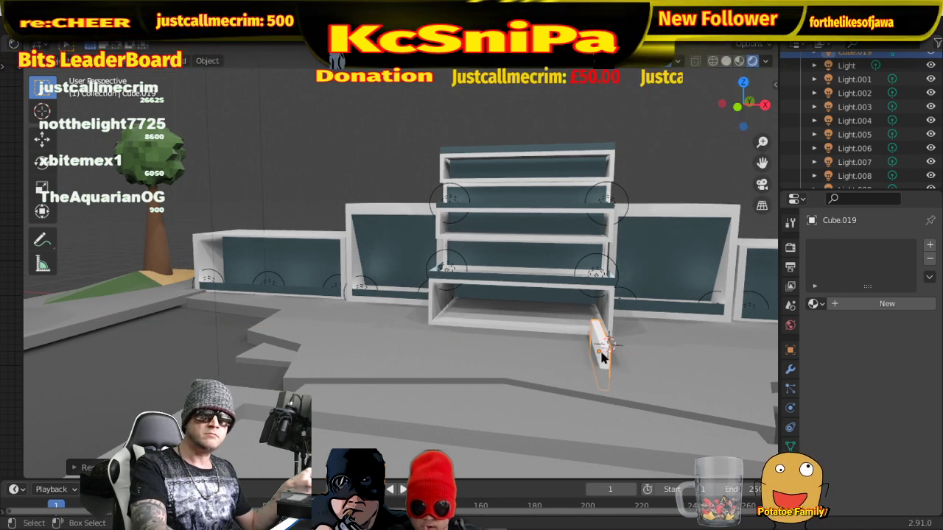
- Slide the post along X to the central block's right corner and duplicate it along X
key("g")
key("x")
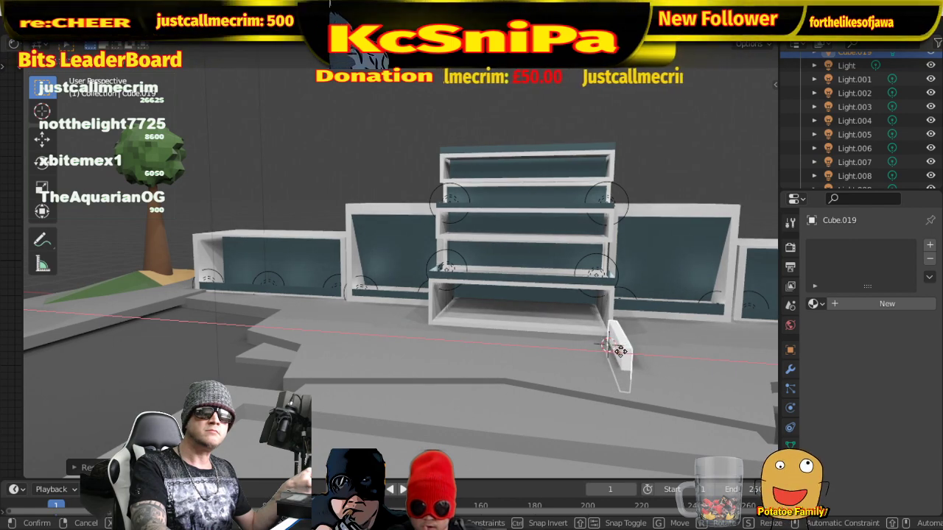
left_click(628, 358)
middle_click_drag(643, 363, 641, 425)
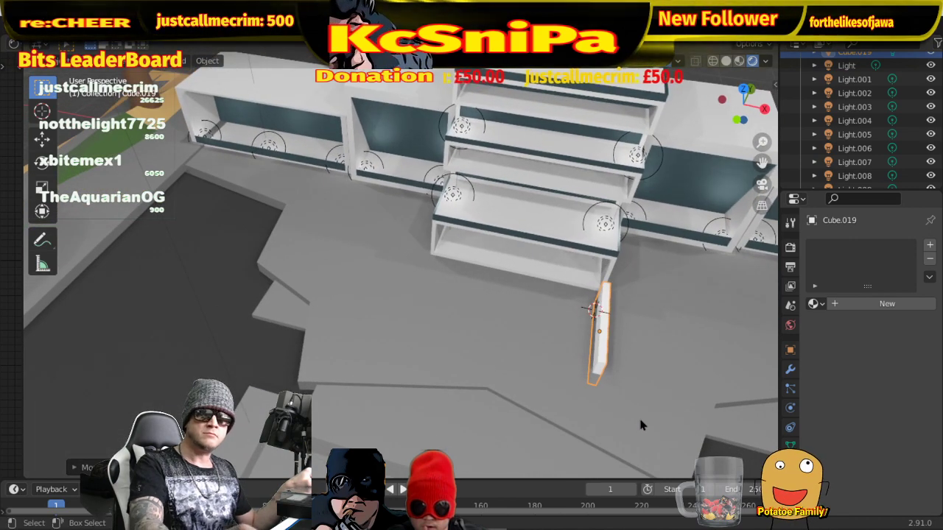
key("shift+d")
key("x")
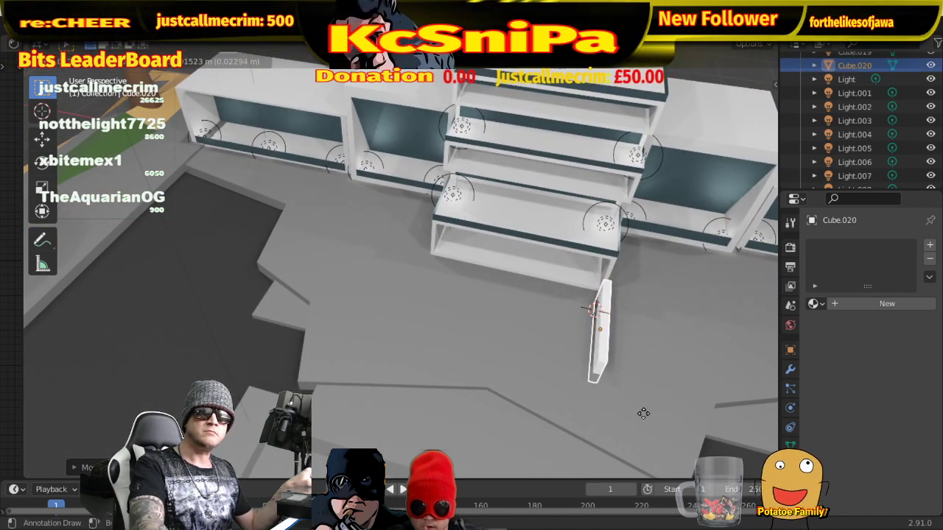
- Place the copied post Cube.020 on the left side and check it from the front
left_click(460, 378)
mouse_move(503, 380)
middle_mouse_down()
mouse_move(572, 371)
mouse_move(533, 325)
mouse_move(548, 330)
middle_mouse_up()
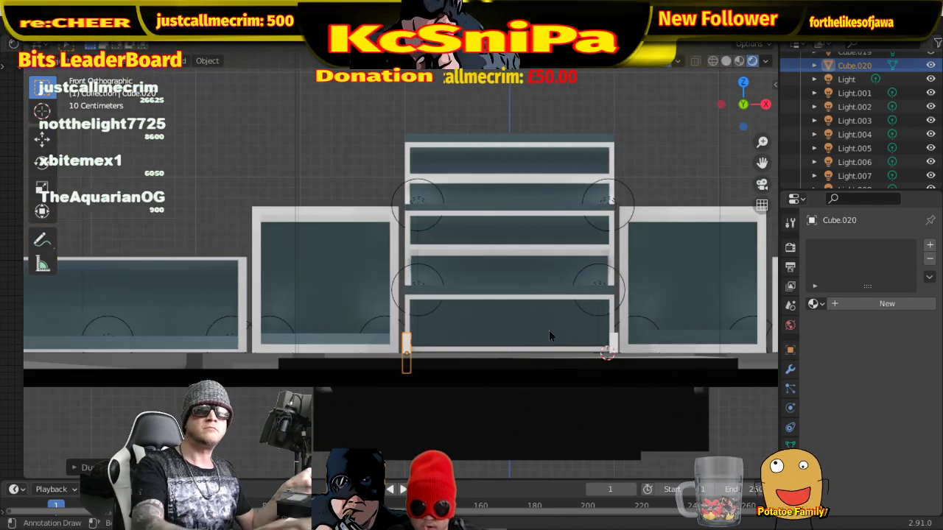
scroll(576, 361, "up", 2)
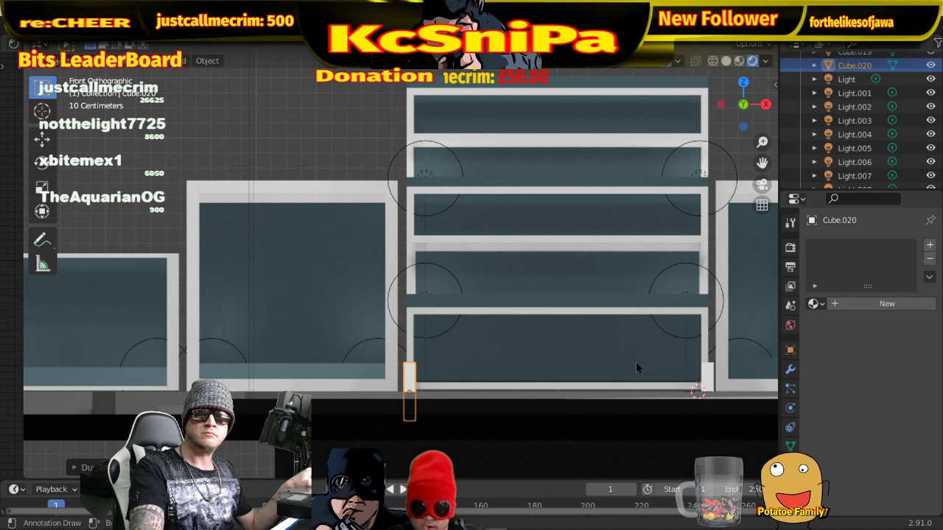
middle_click_drag(637, 366, 536, 332, "shift")
scroll(536, 331, "up", 2)
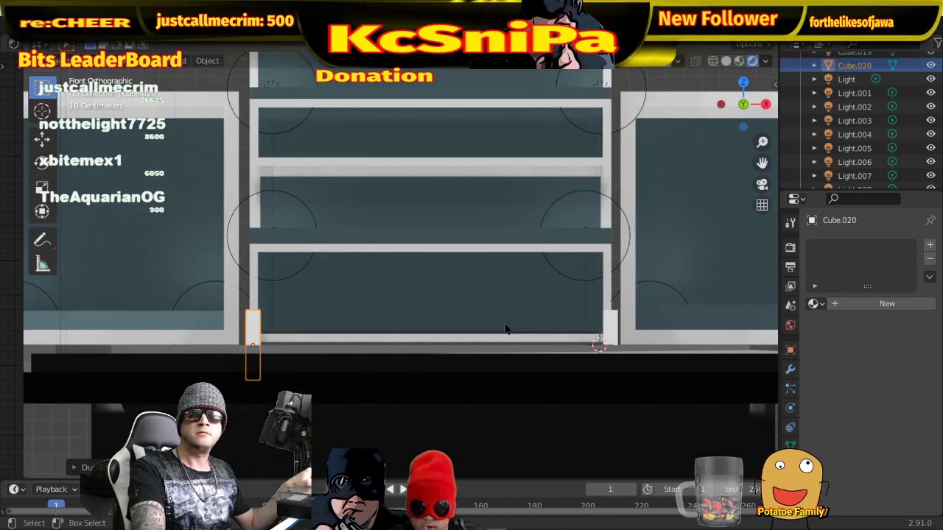
middle_click_drag(505, 331, 483, 440)
scroll(502, 335, "down", 3)
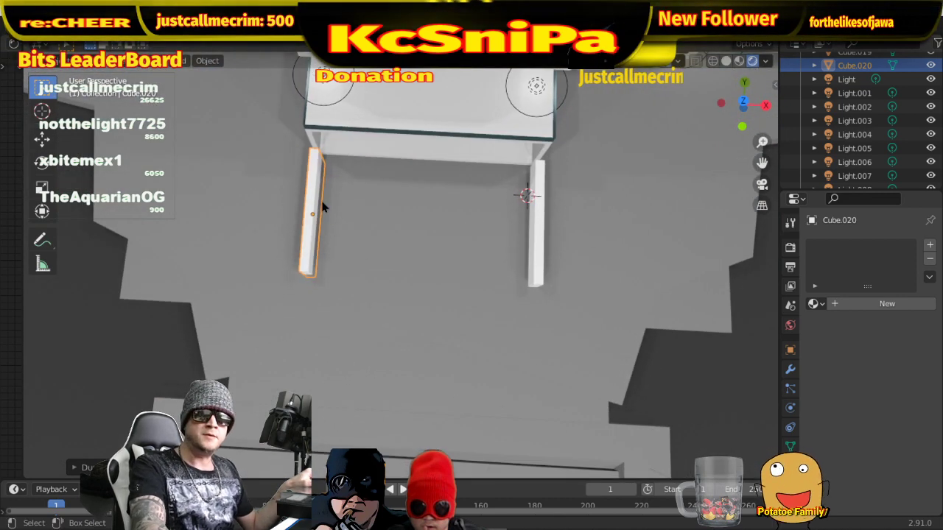
- Move Cube.020 along Y so it lines up with Cube.019, then view from top
key("g")
key("y")
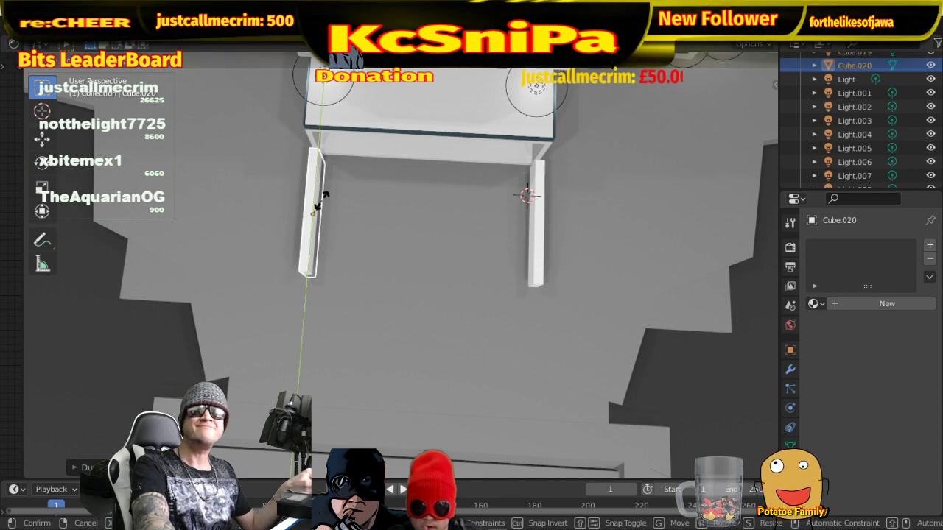
left_click(322, 198)
middle_click_drag(326, 208, 422, 210)
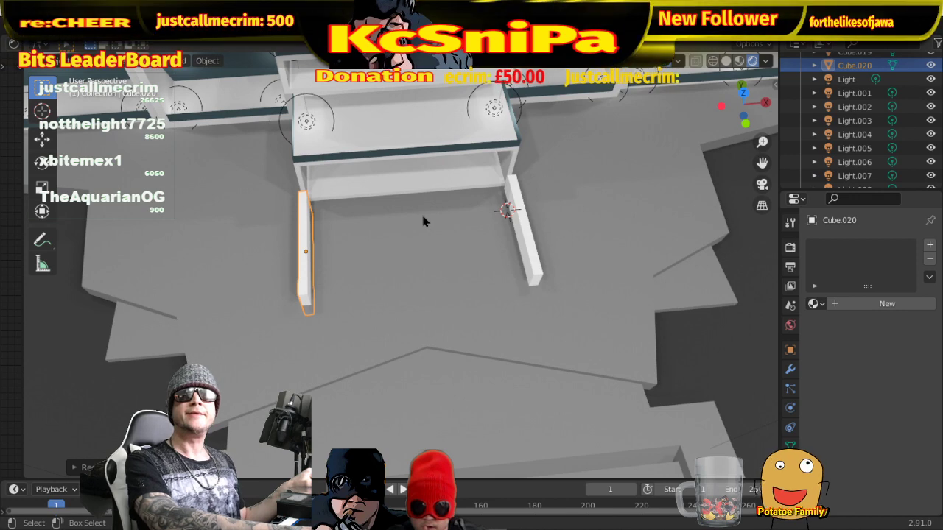
key("KP_7")
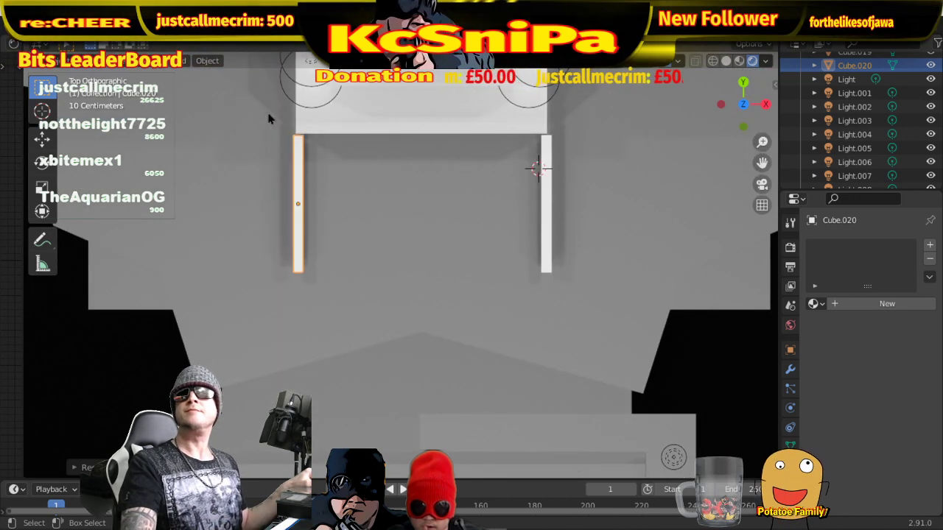
- Set the 3D cursor at the porch centre and add a plane there
left_click(41, 110)
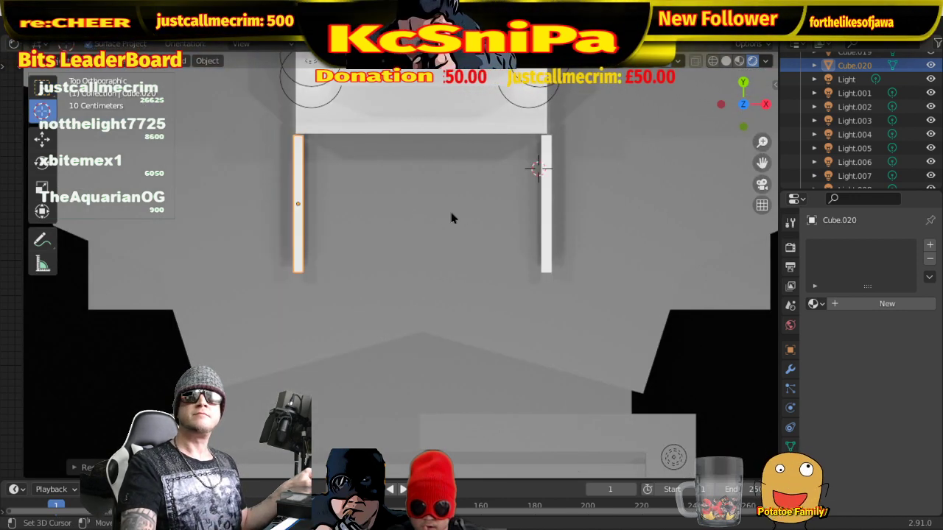
left_click(421, 200)
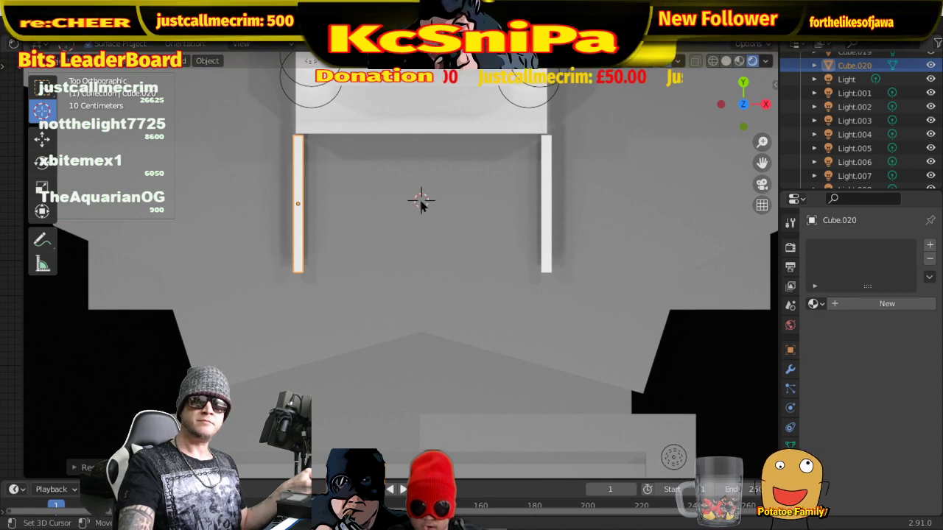
key("w")
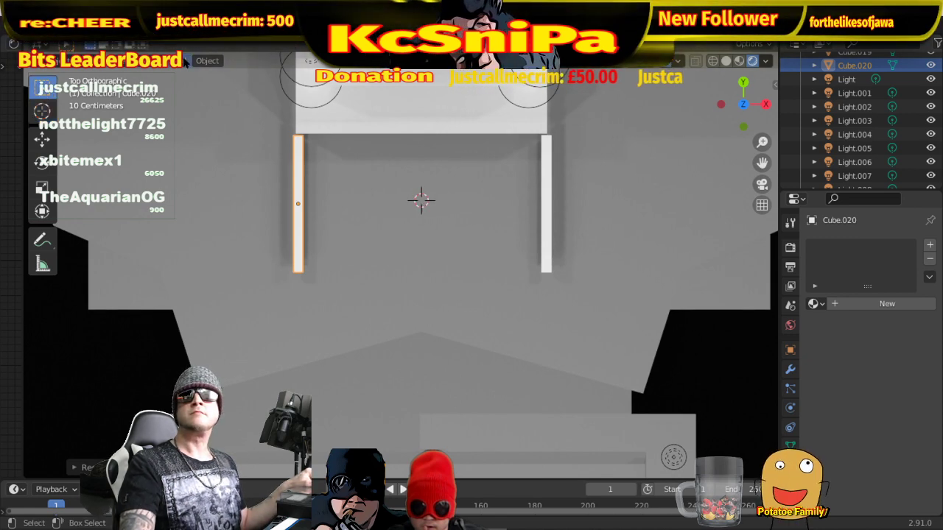
left_click(205, 60)
mouse_move(230, 79)
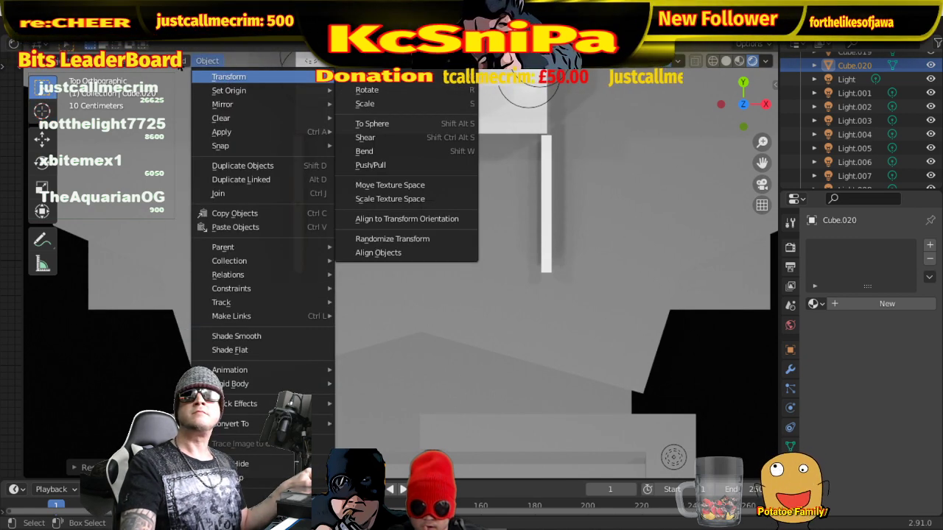
mouse_move(182, 61)
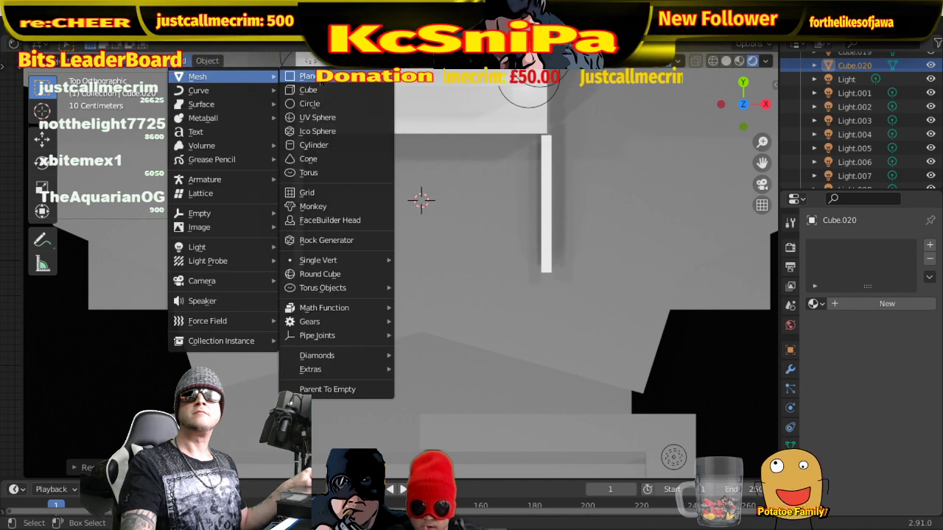
left_click(321, 78)
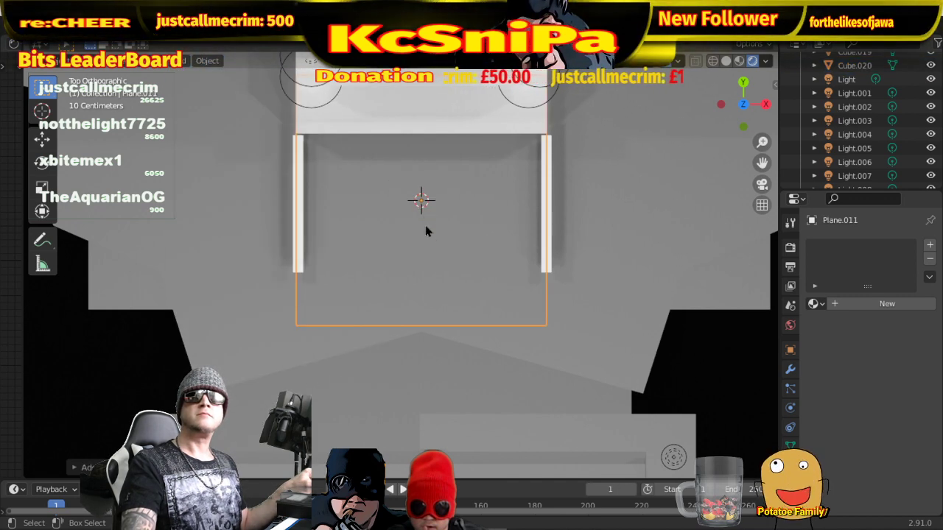
- Scale the plane along Y to fit between the two porch walls
key("Tab")
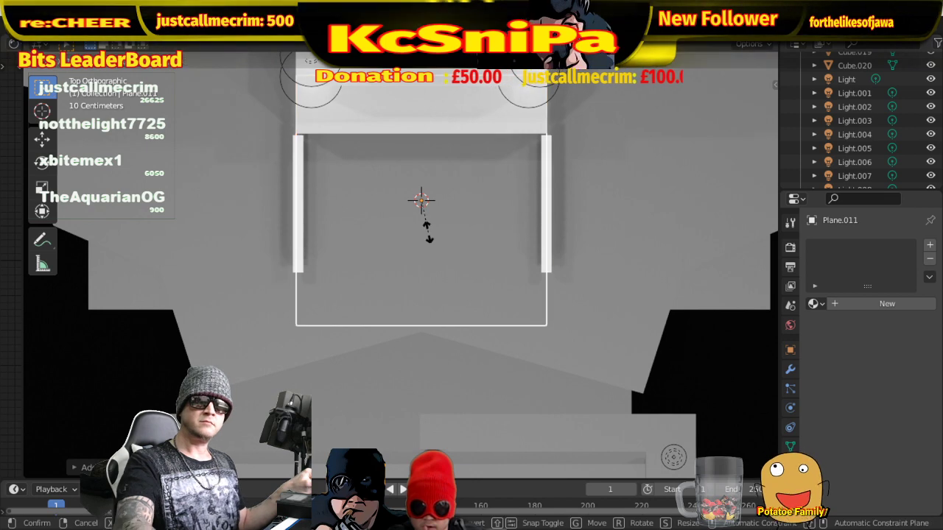
key("s")
key("y")
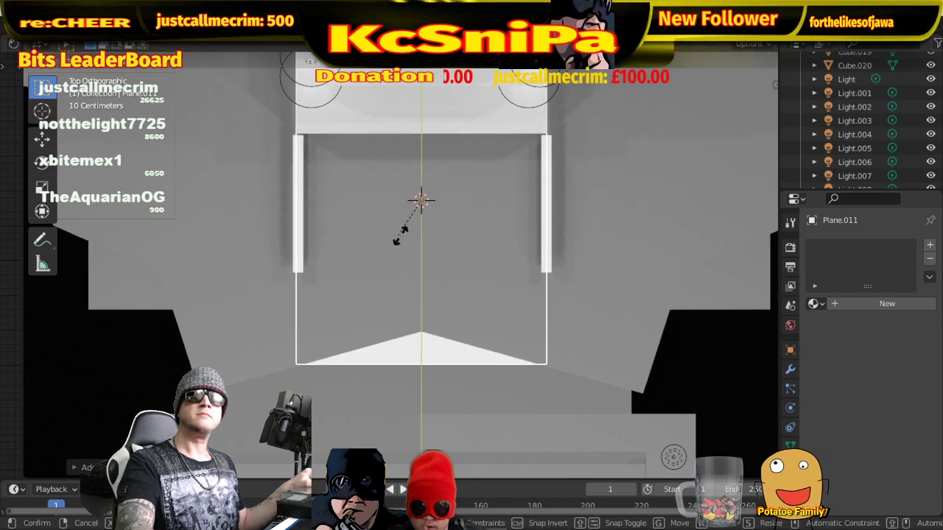
left_click(437, 239)
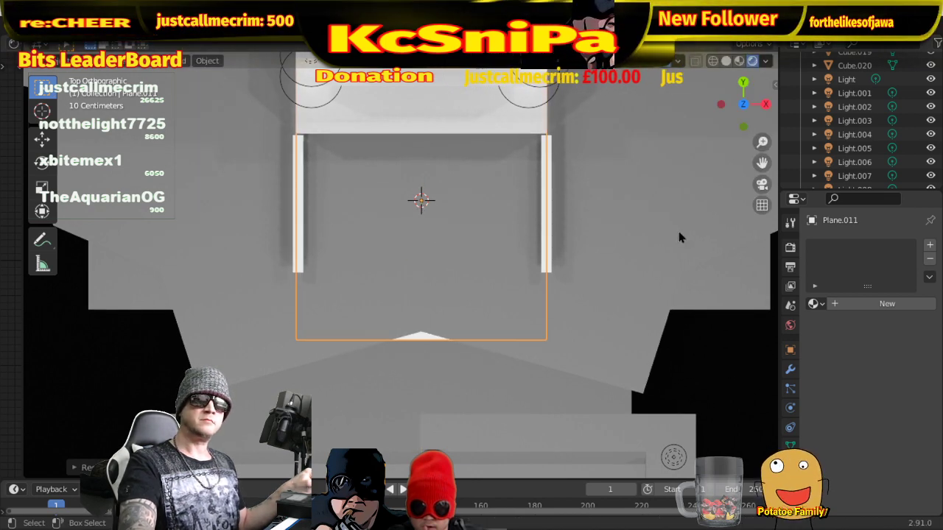
key("s")
key("y")
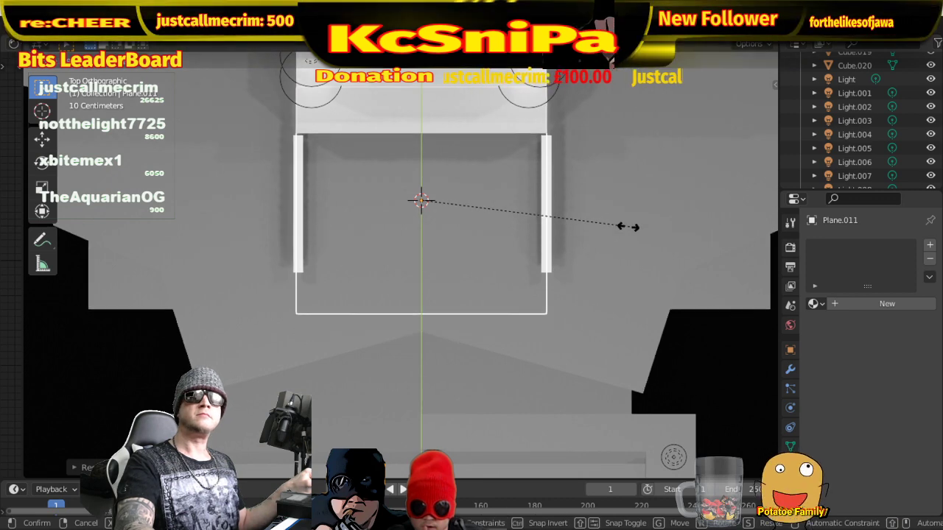
left_click(554, 221)
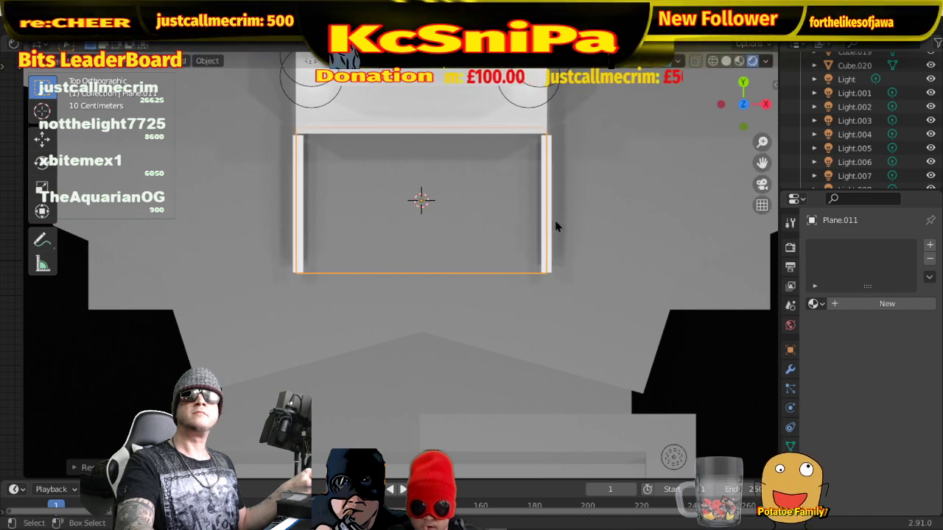
middle_click_drag(570, 285, 557, 126)
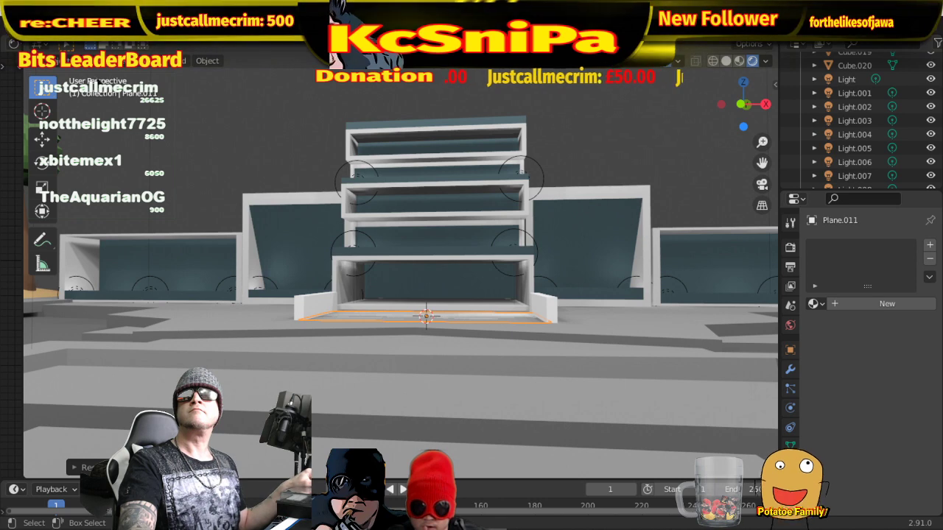
- In Edit Mode, raise the plane's geometry along Z to floor level
left_click(67, 60)
left_click(90, 92)
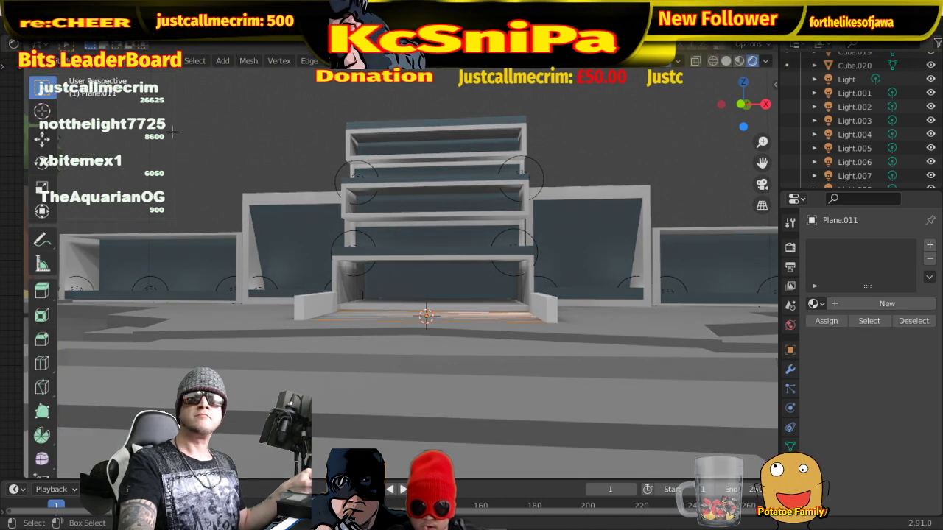
key("g")
key("z")
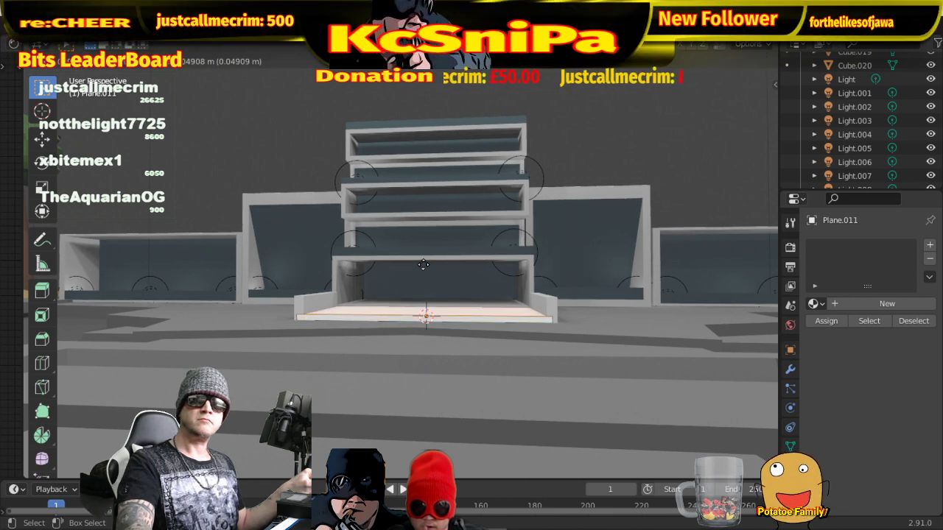
left_click(424, 264)
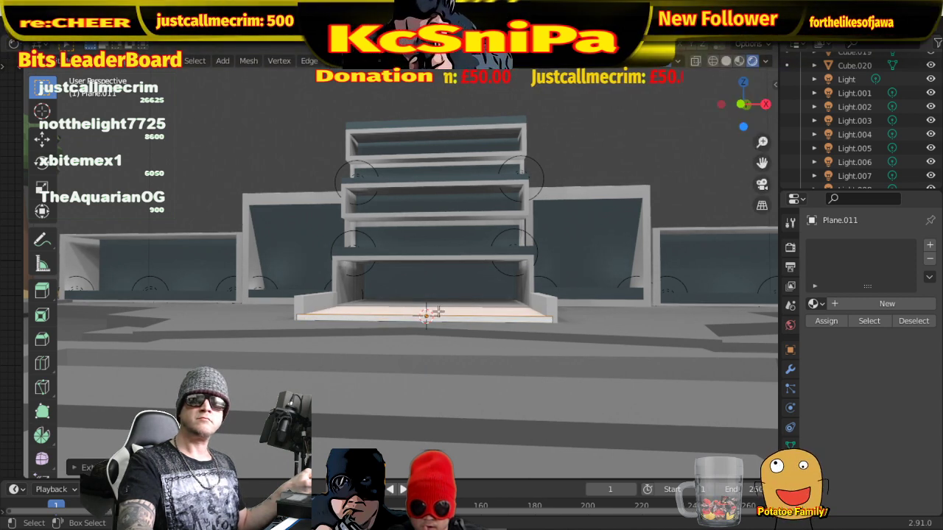
middle_click_drag(437, 312, 602, 316)
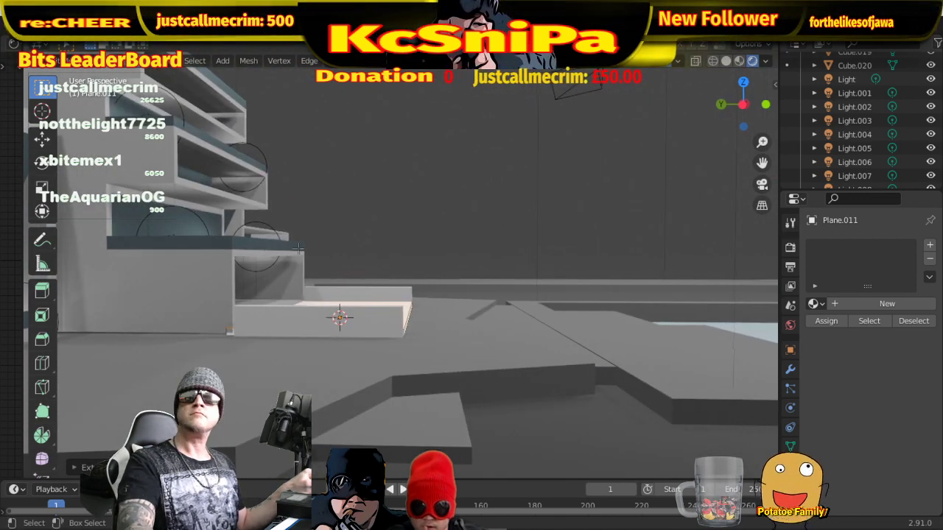
- Back in Object Mode, adjust the porch floor's position along Y
left_click(95, 64)
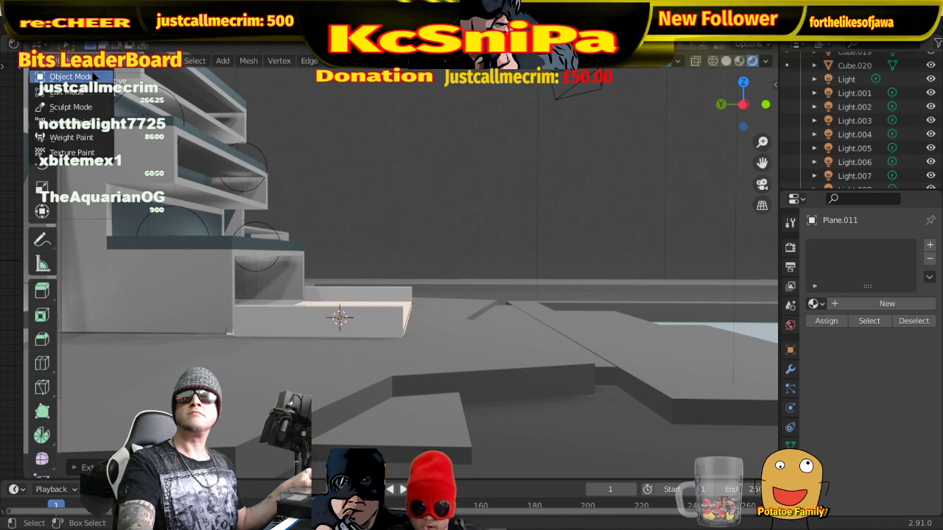
left_click(81, 77)
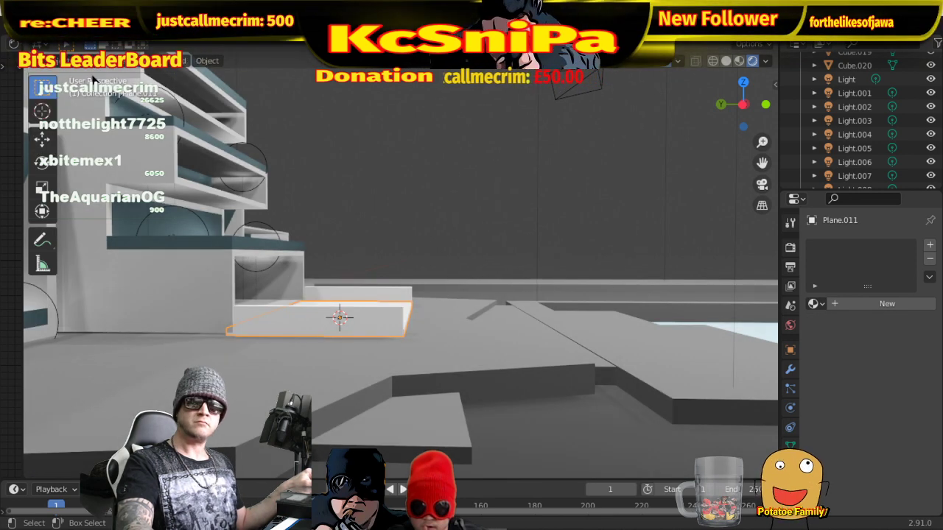
key("g")
key("y")
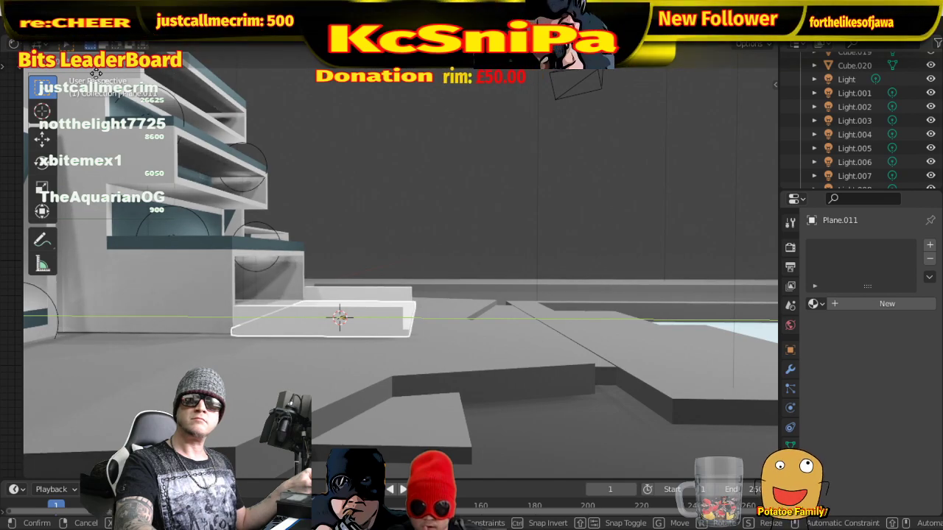
key("Return")
middle_click_drag(236, 133, 257, 221)
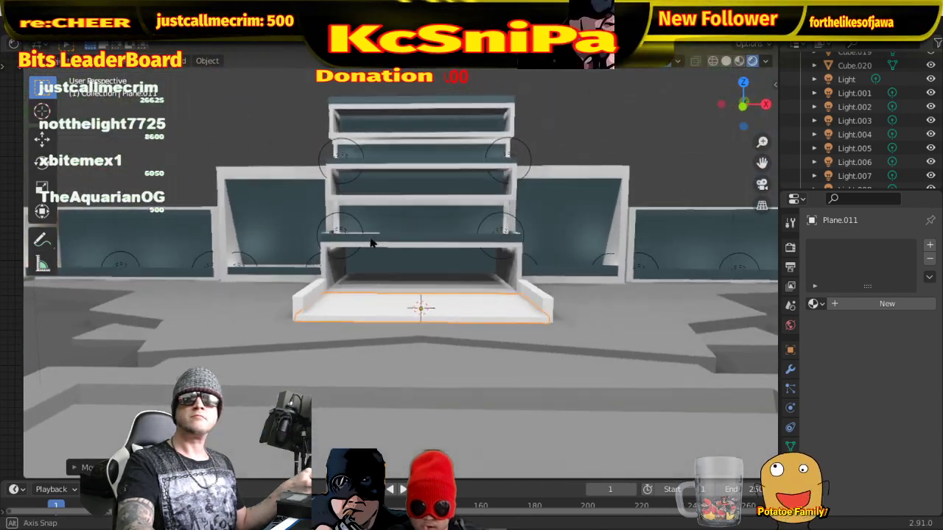
scroll(440, 212, "down", 3)
scroll(522, 216, "down", 3)
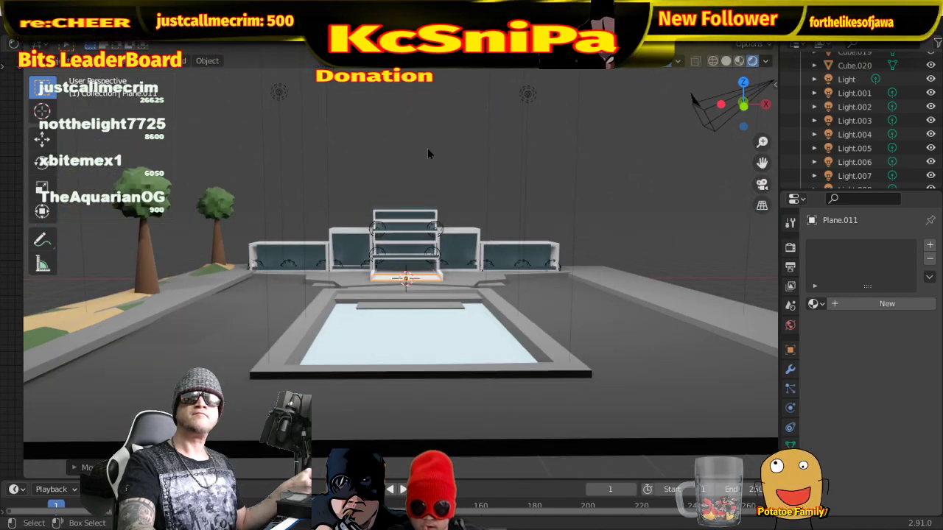
middle_click_drag(474, 169, 449, 273)
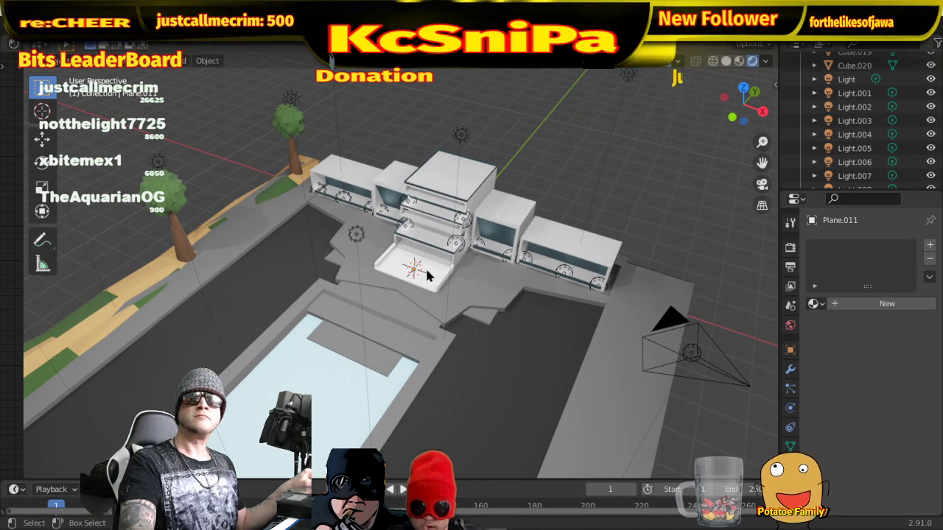
- Assign Material.002 to the porch floor plane and the right-hand post
left_click(823, 304)
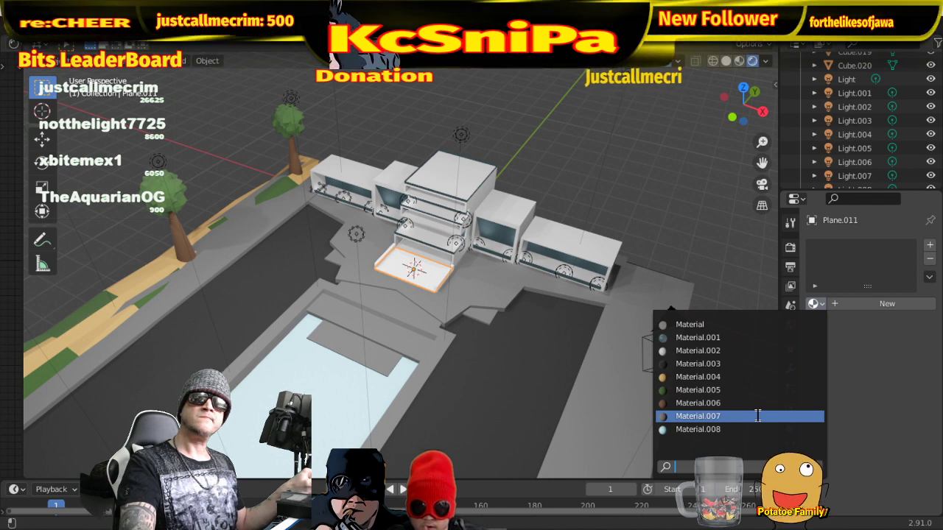
left_click(757, 356)
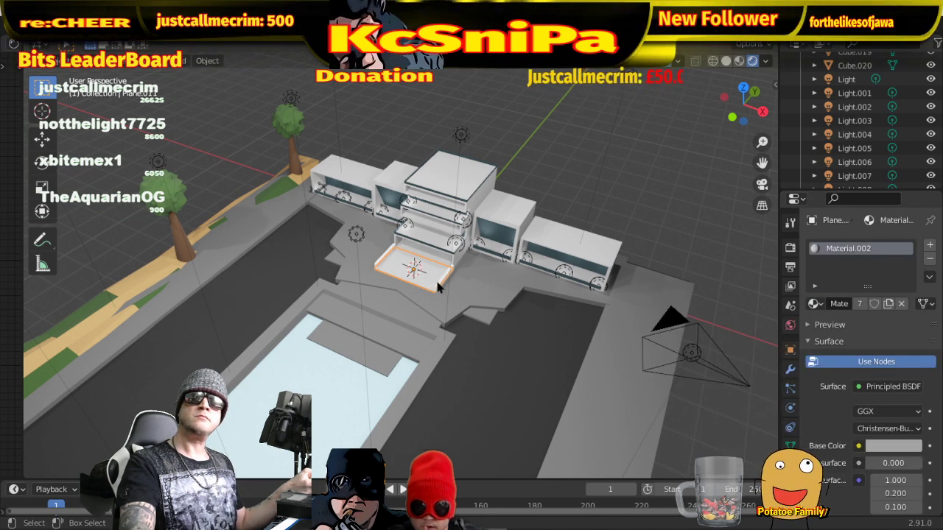
left_click(440, 284)
left_click(813, 303)
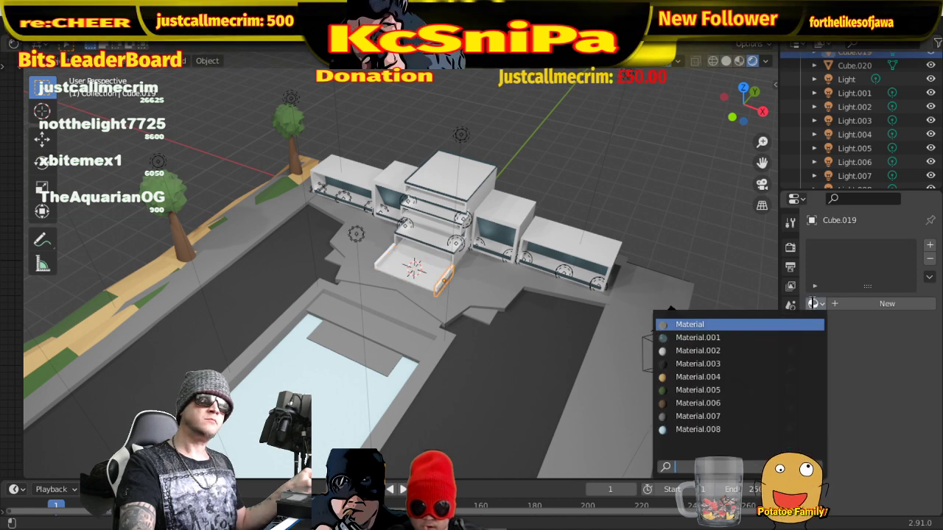
left_click(737, 351)
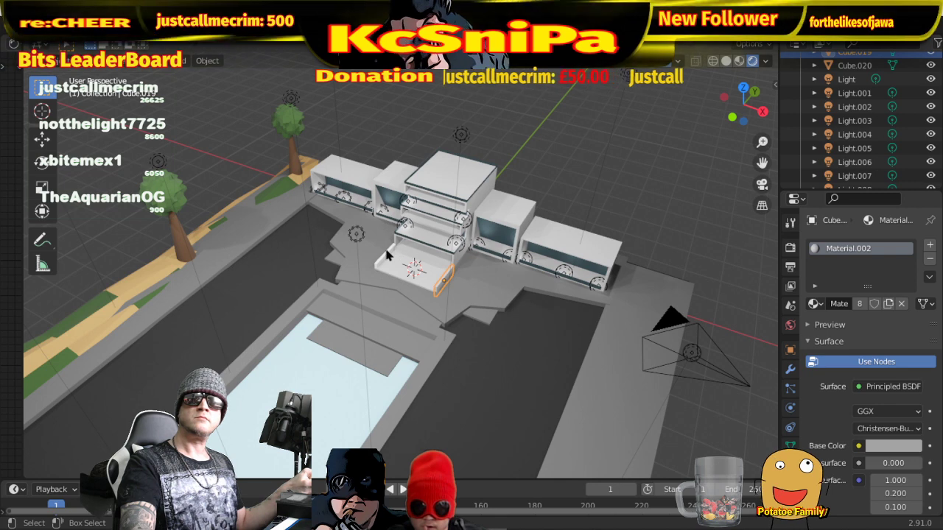
- Assign Material.002 to the left-hand post as well, then select Light.007
left_click(386, 254)
left_click(813, 304)
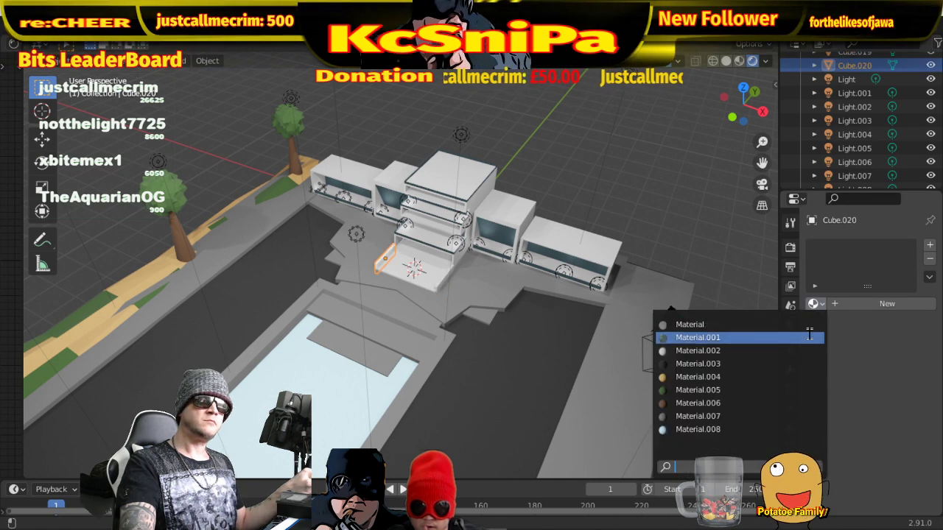
left_click(759, 351)
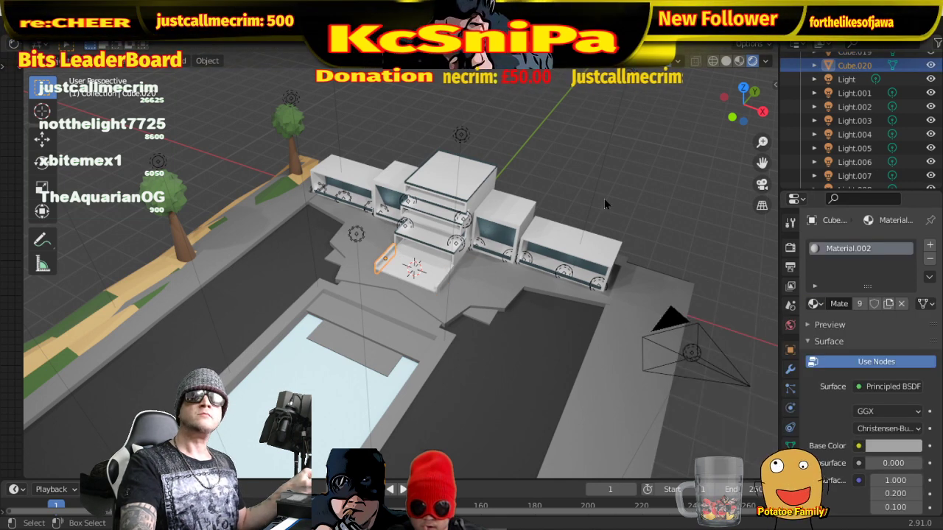
middle_click_drag(645, 196, 632, 159)
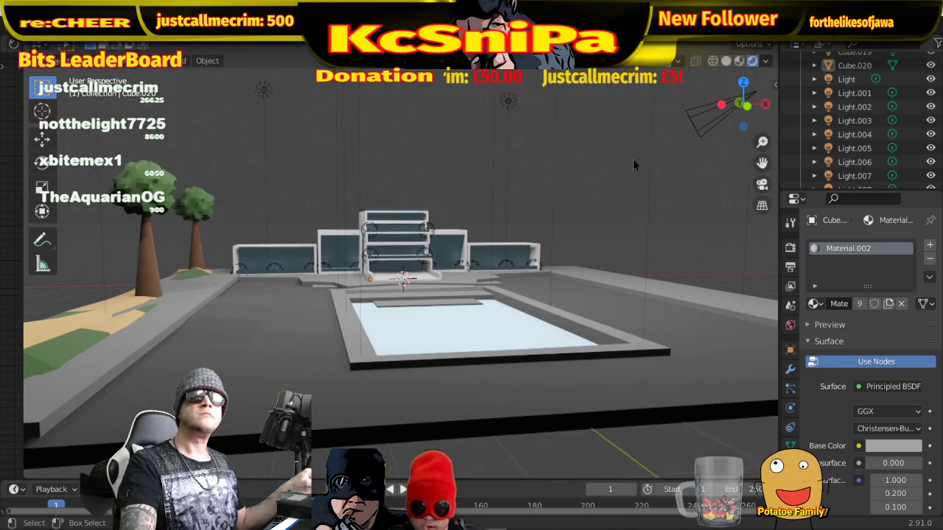
left_click(647, 96)
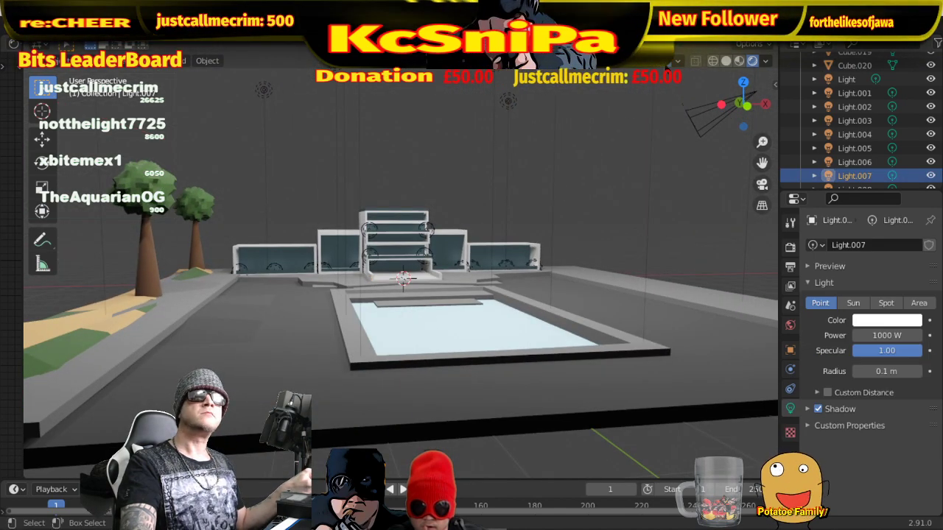
- Select the thin wall piece beside the entrance and show the viewport overlays
middle_click_drag(546, 195, 589, 250)
scroll(561, 280, "up", 4)
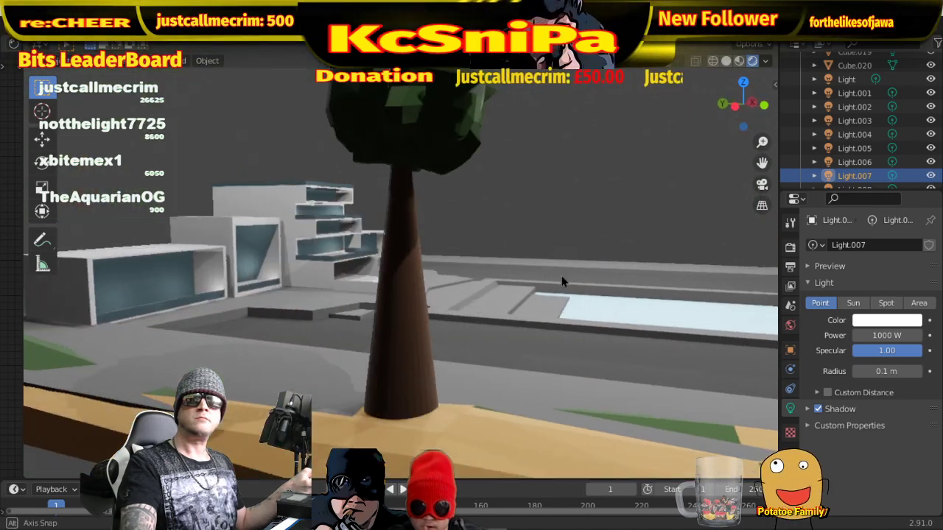
middle_click_drag(562, 281, 472, 276)
left_click(469, 260)
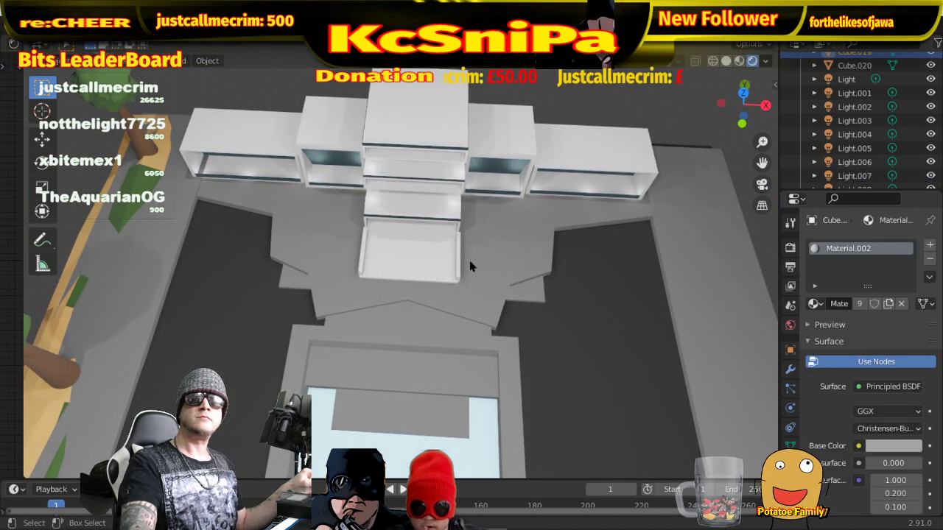
left_click(672, 61)
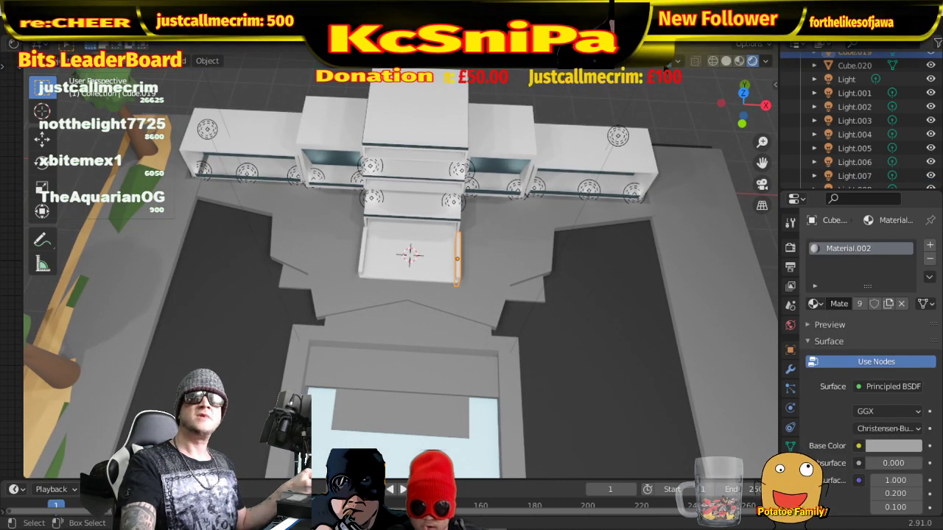
- Duplicate the wall piece as Cube.021 and slide it along X to the entrance middle
key("shift+d")
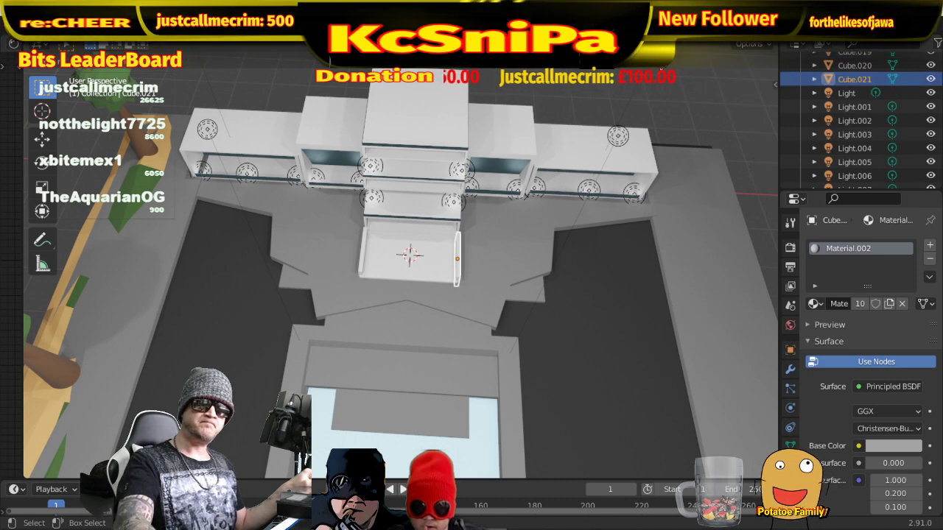
key("x")
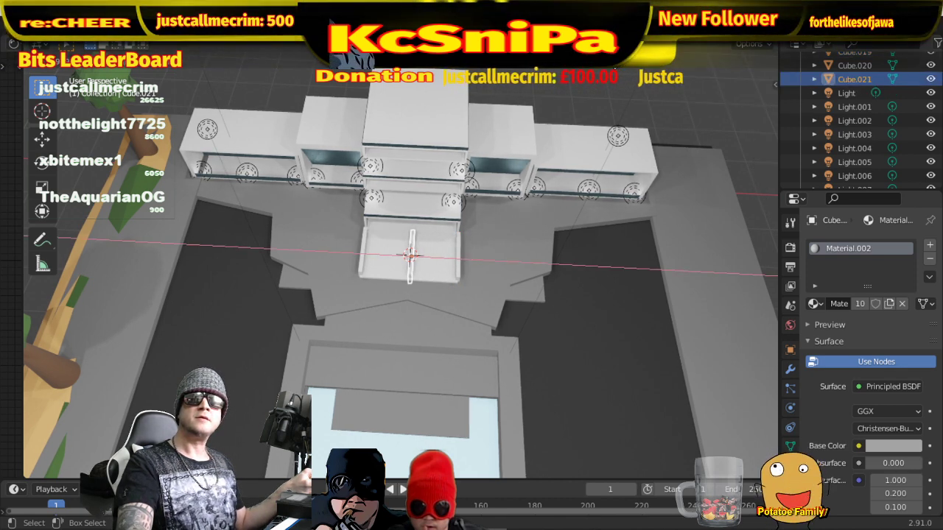
left_click(659, 106)
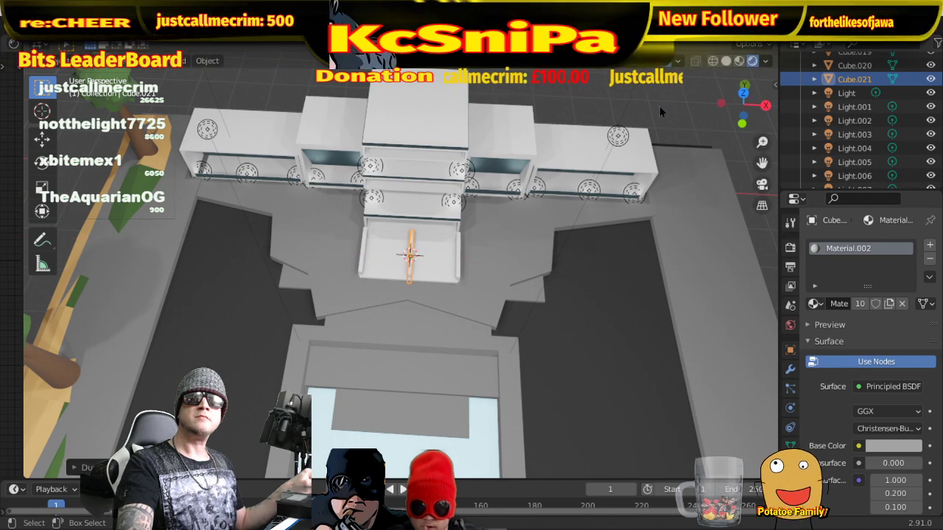
middle_click_drag(520, 275, 524, 170)
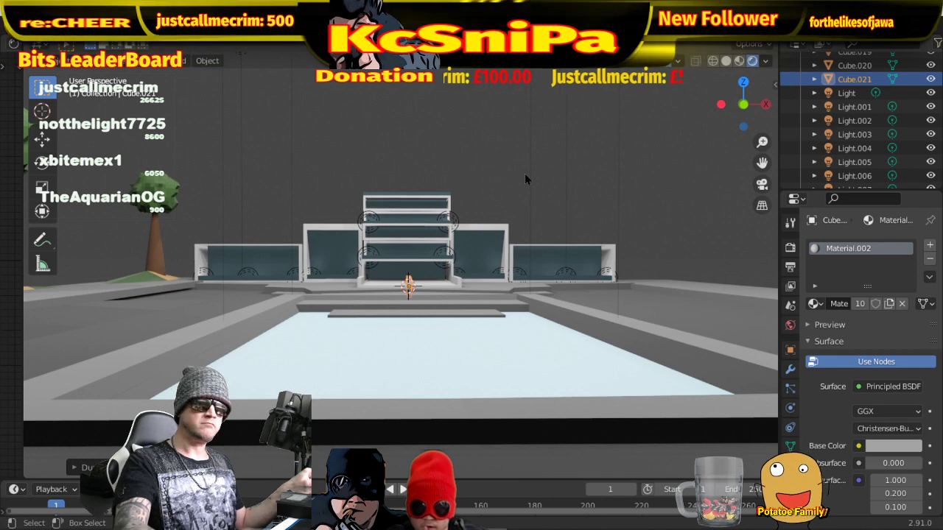
key("KP_1")
scroll(506, 210, "up", 2)
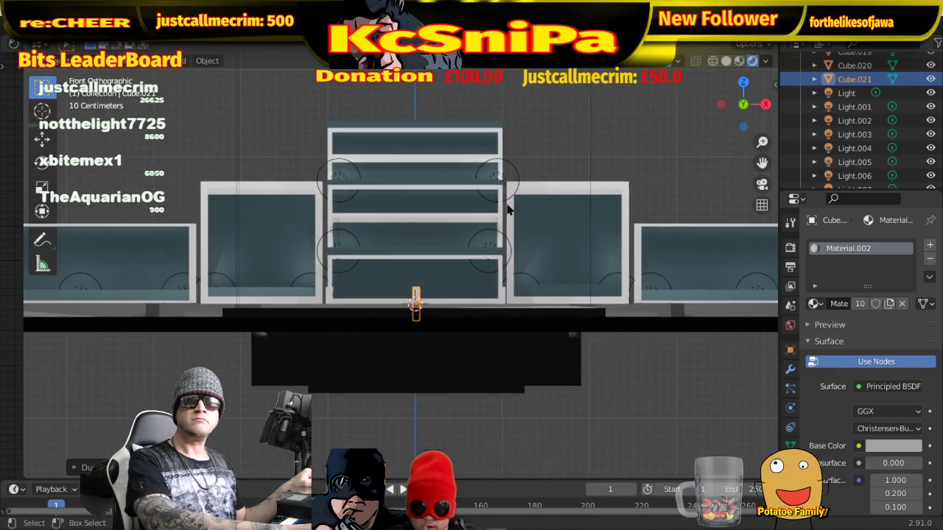
scroll(506, 210, "up", 4)
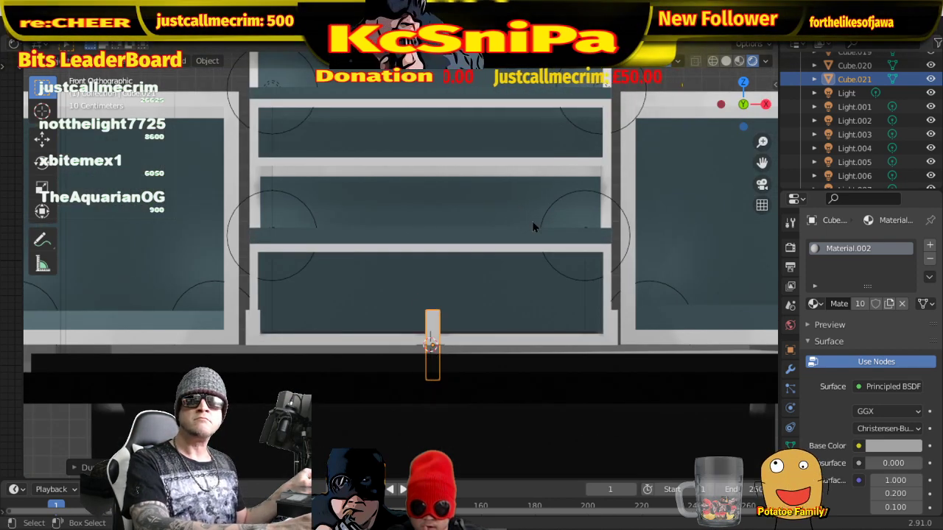
middle_click_drag(533, 225, 618, 253)
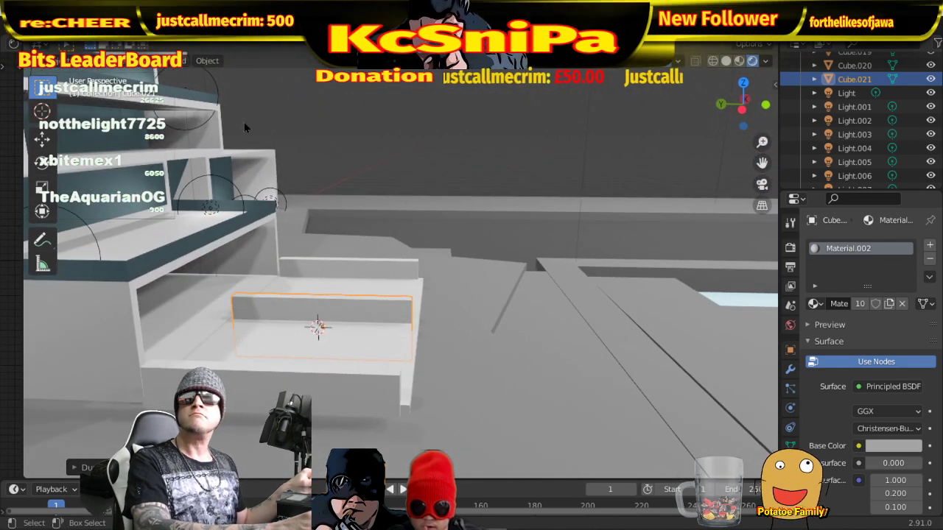
- In Edit Mode, move Cube.021's selected geometry along Z to form a low ledge
left_click(55, 60)
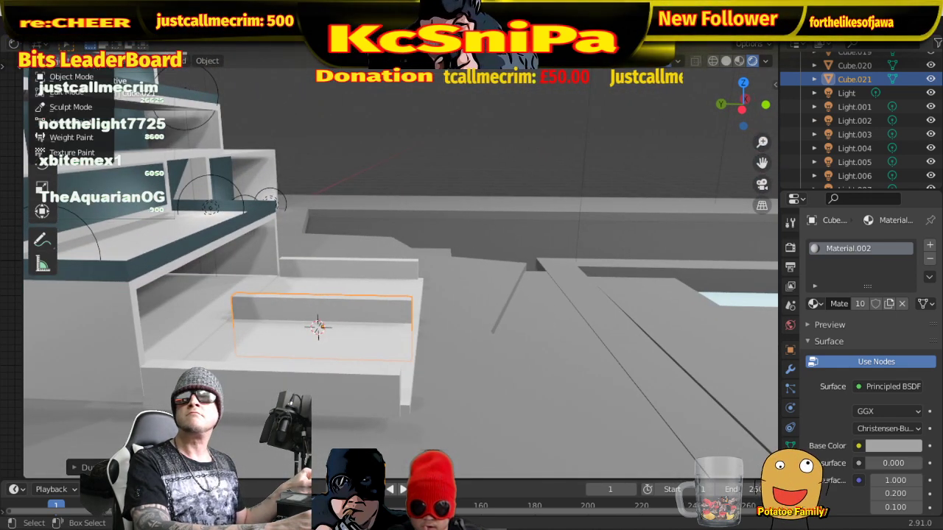
left_click(89, 93)
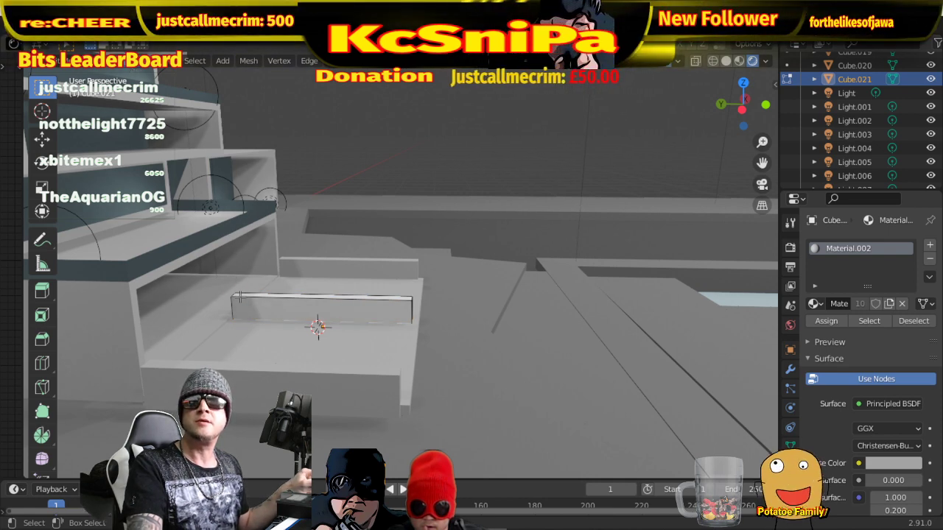
middle_click_drag(243, 292, 274, 311)
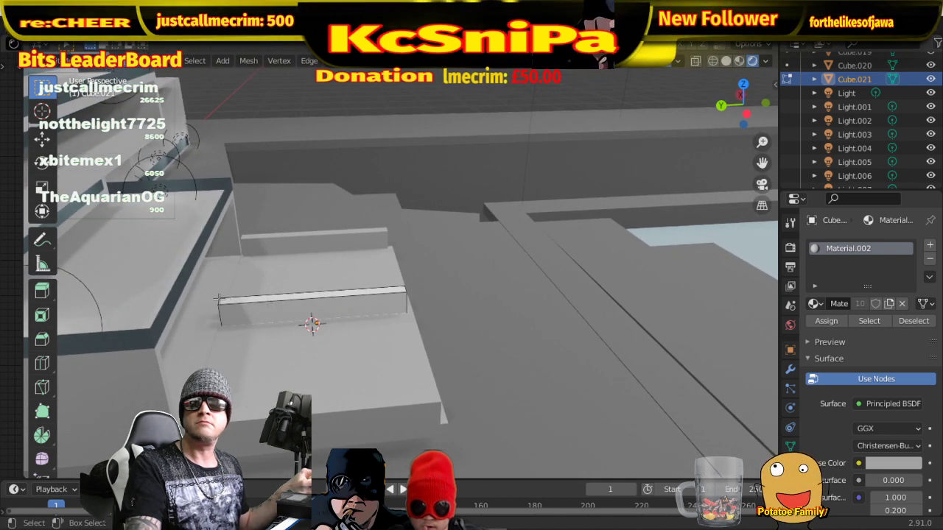
middle_click_drag(246, 307, 246, 295)
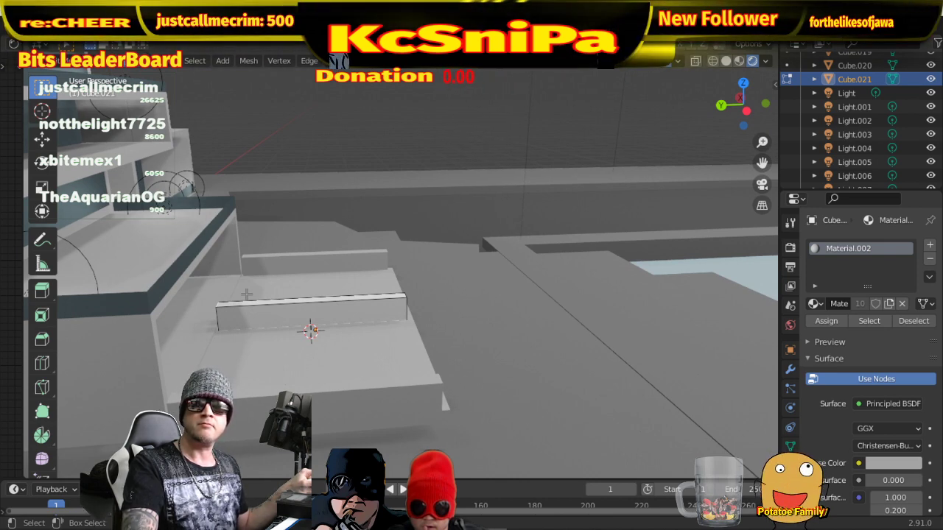
key("g")
key("z")
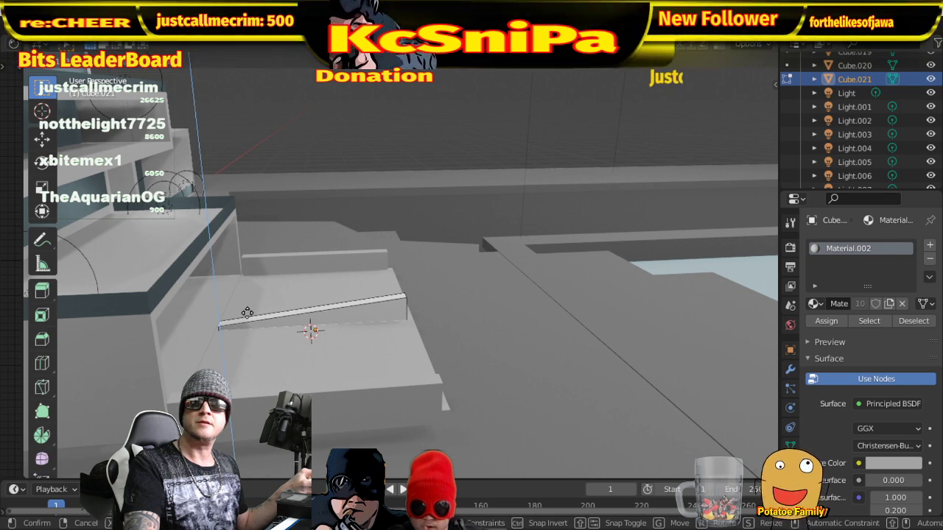
left_click(246, 310)
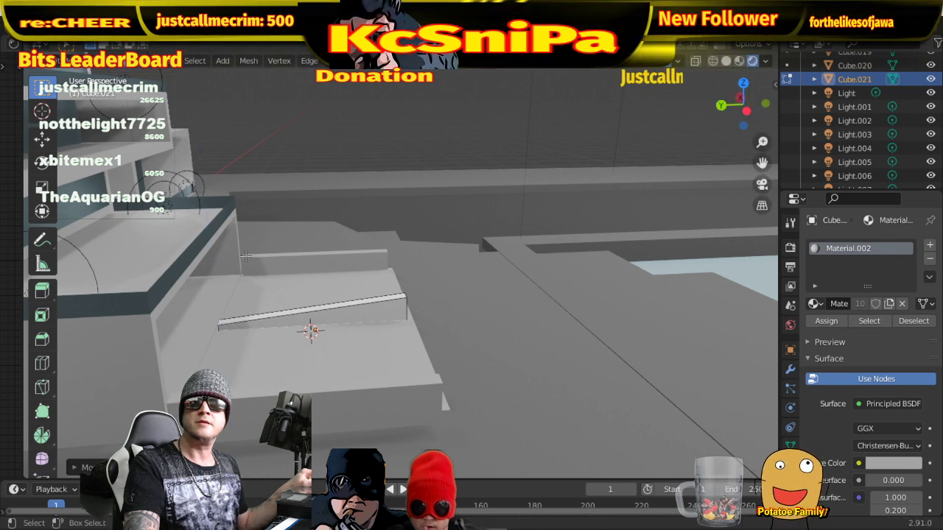
- Stretch the ledge geometry along Y toward the front edge, then return to Object Mode
middle_click_drag(491, 321, 442, 312)
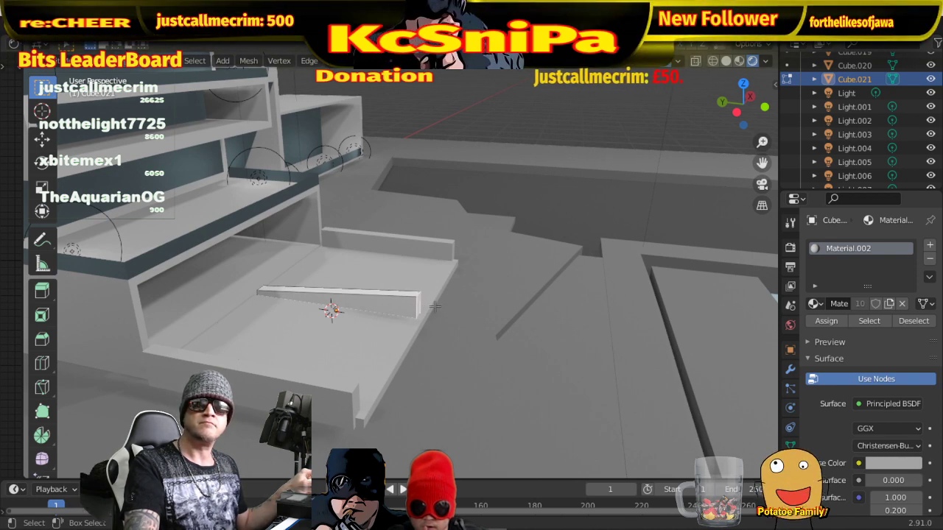
key("g")
key("y")
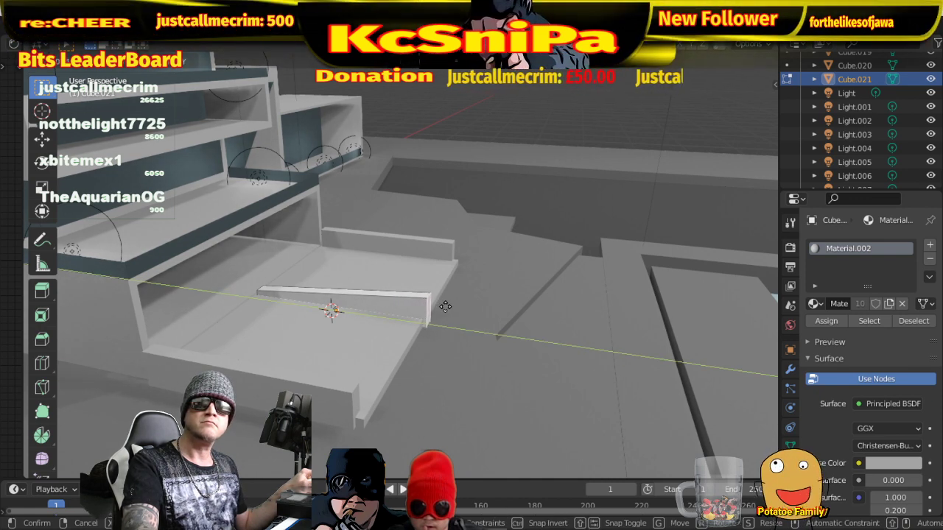
left_click(445, 306)
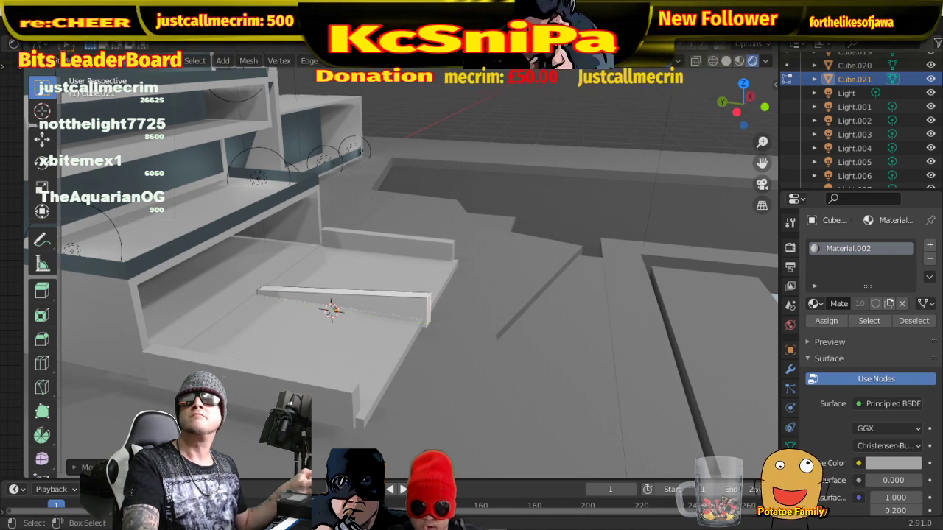
left_click(52, 60)
left_click(71, 76)
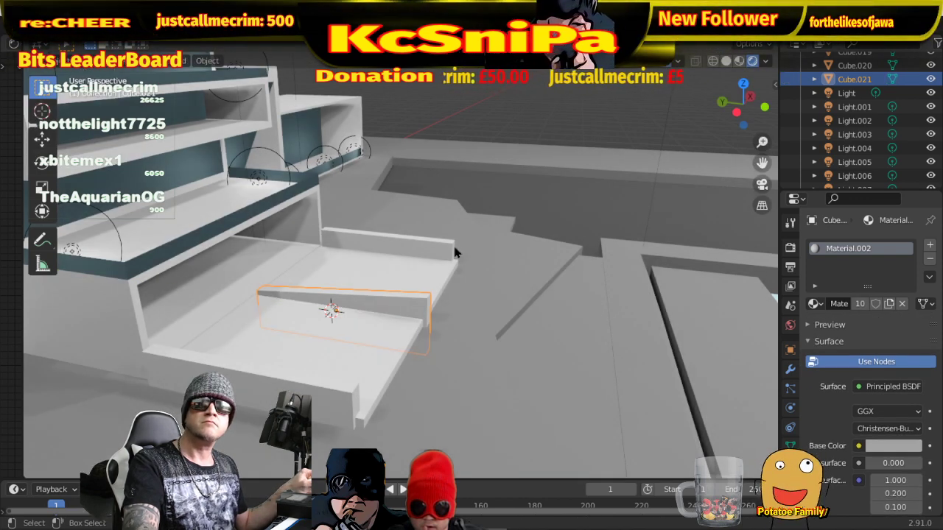
- Extend the back plank's end outward along Y in Edit Mode
left_click(452, 256)
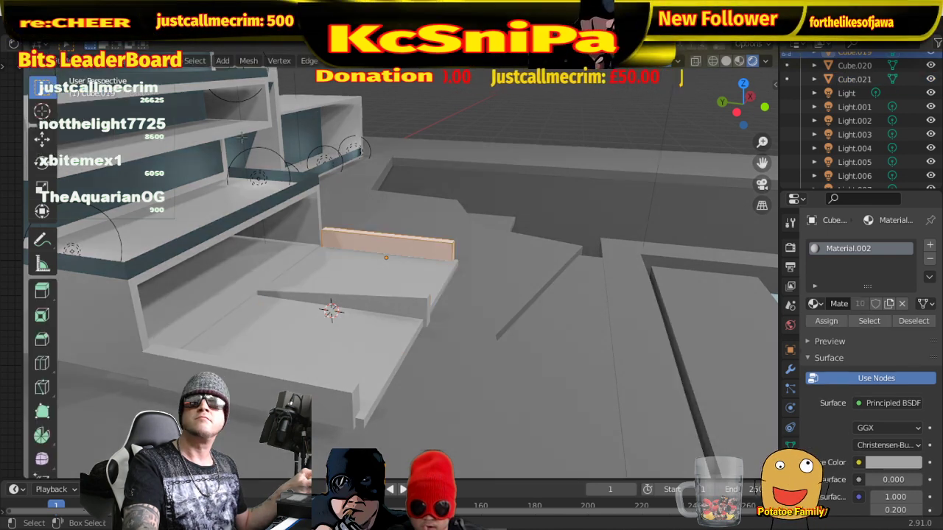
key("Tab")
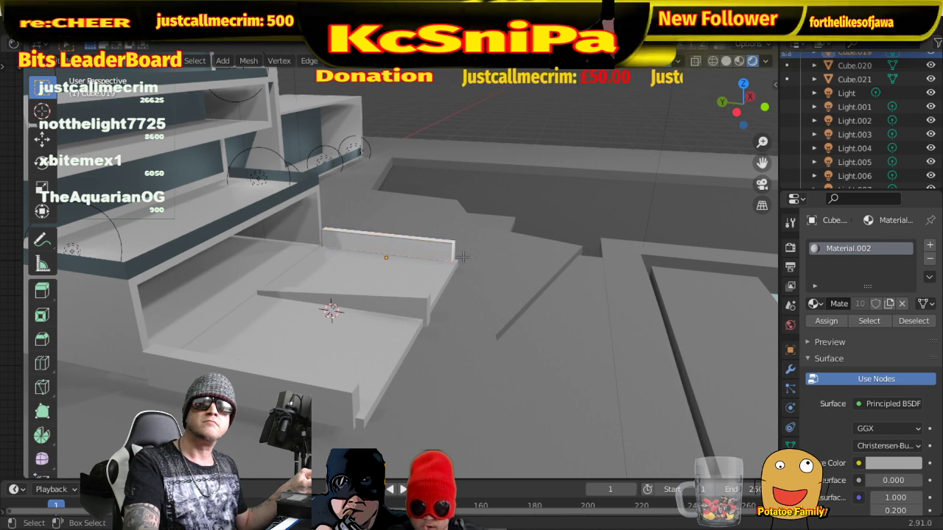
key("g")
key("y")
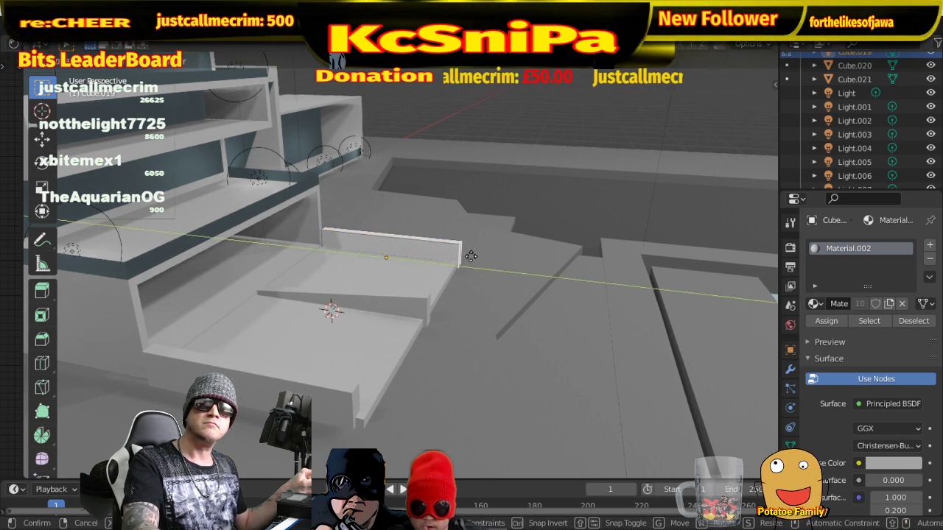
left_click(471, 255)
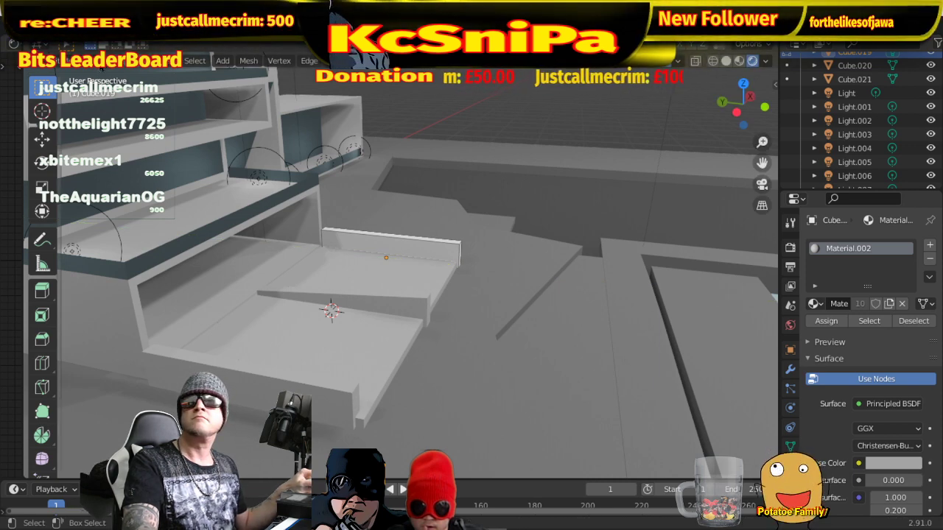
key("Tab")
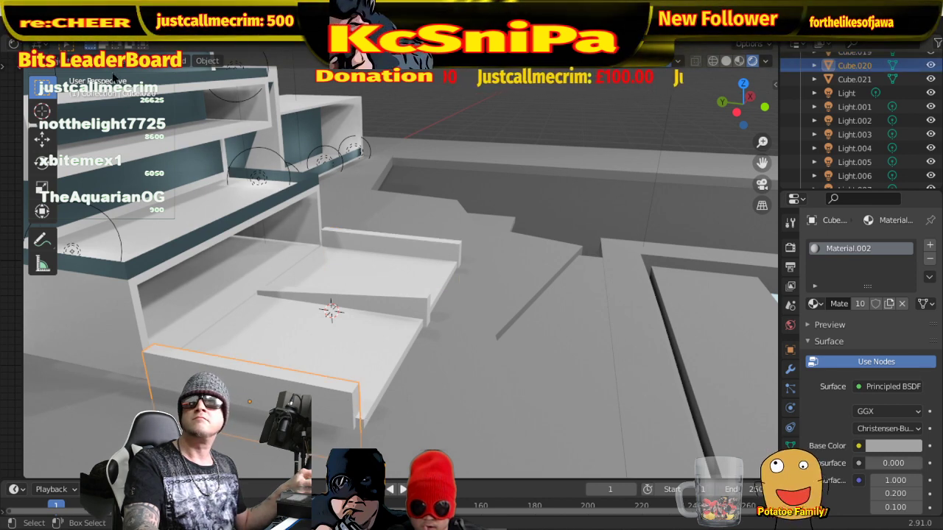
- Extend the front low wall's end along Y in Edit Mode
left_click(66, 60)
left_click(66, 92)
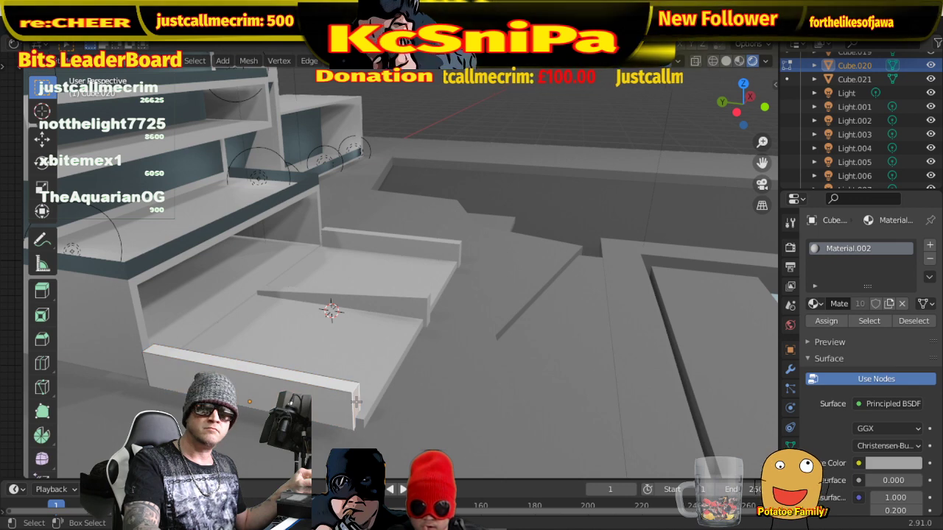
key("g")
key("y")
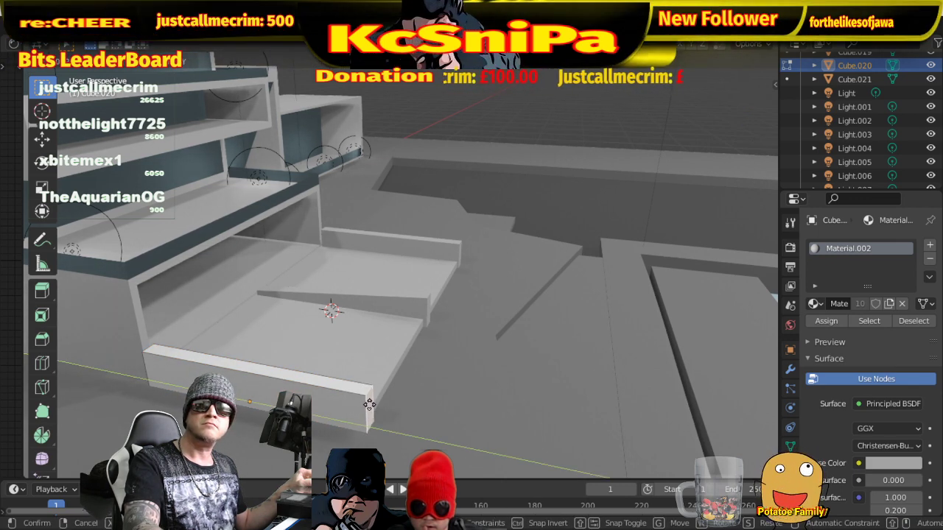
left_click(367, 404)
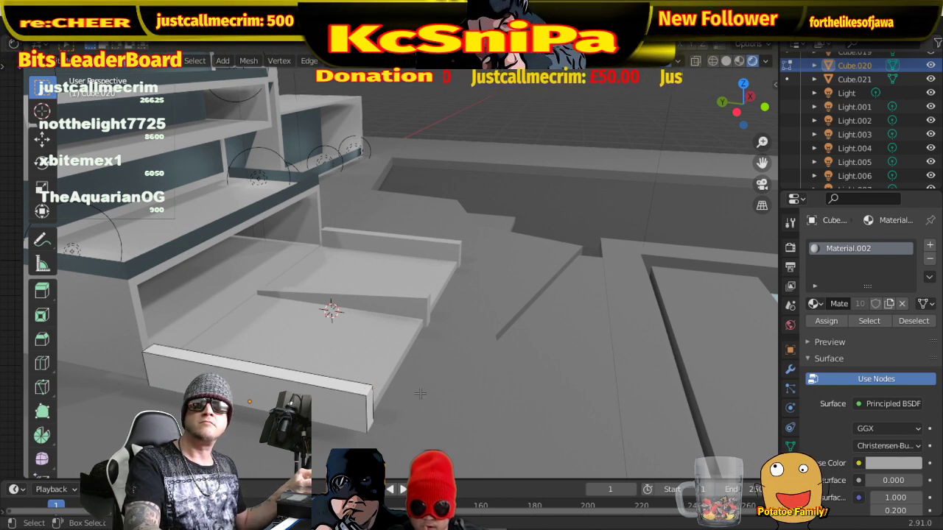
- Move the selected step geometry along Z and confirm it
middle_click_drag(420, 394, 456, 359)
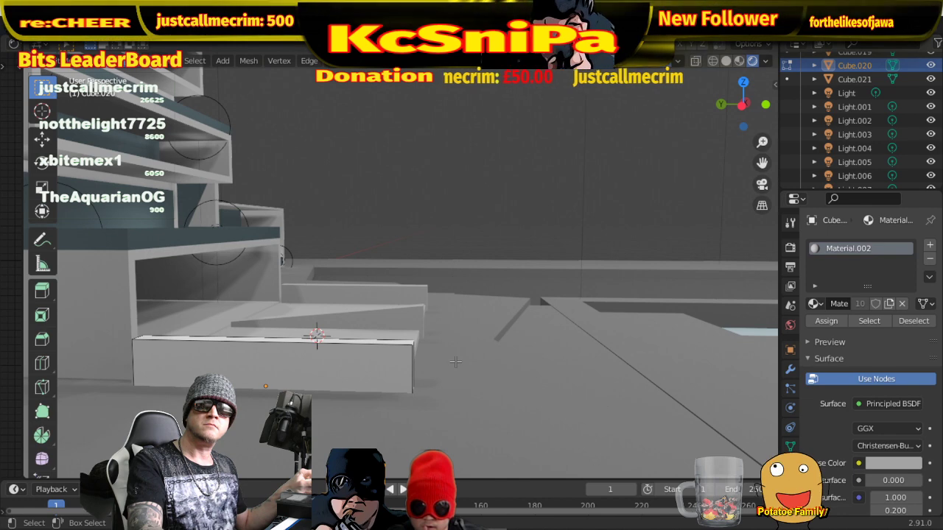
key("g")
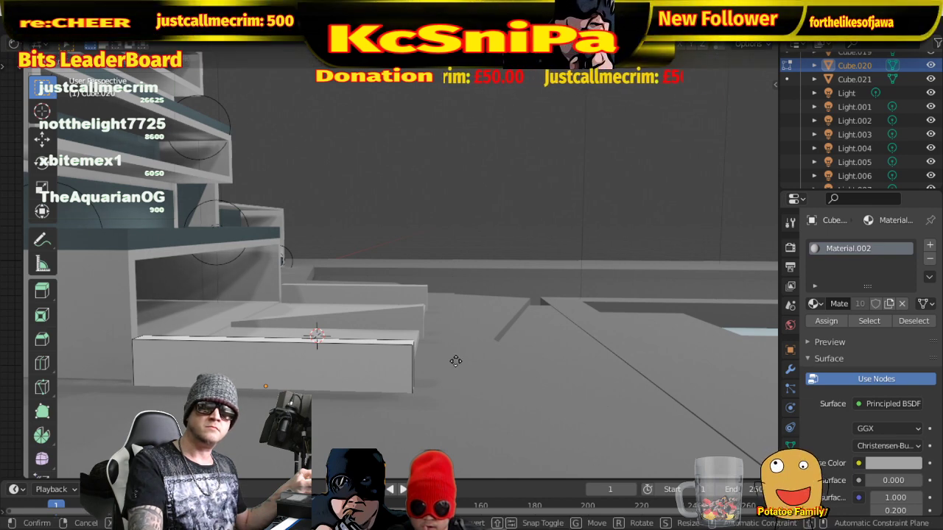
key("z")
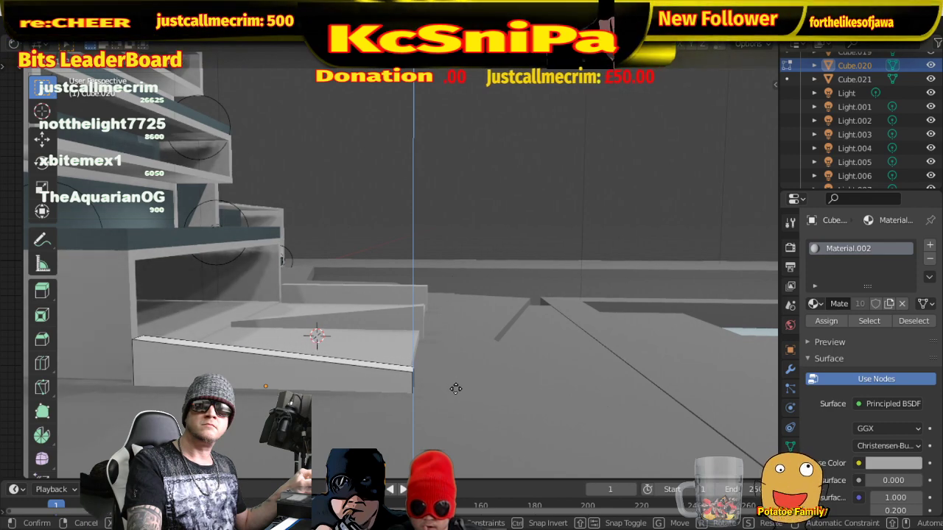
left_click(455, 395)
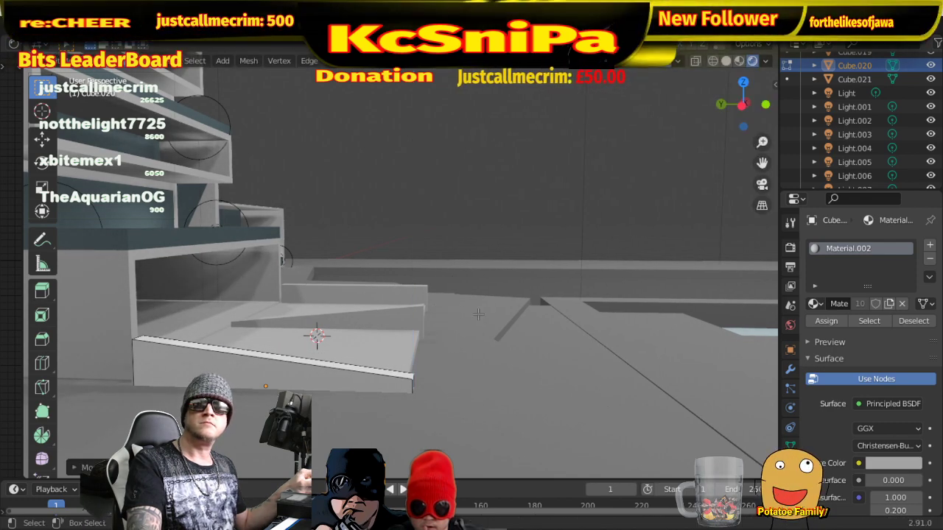
middle_click_drag(478, 314, 331, 310)
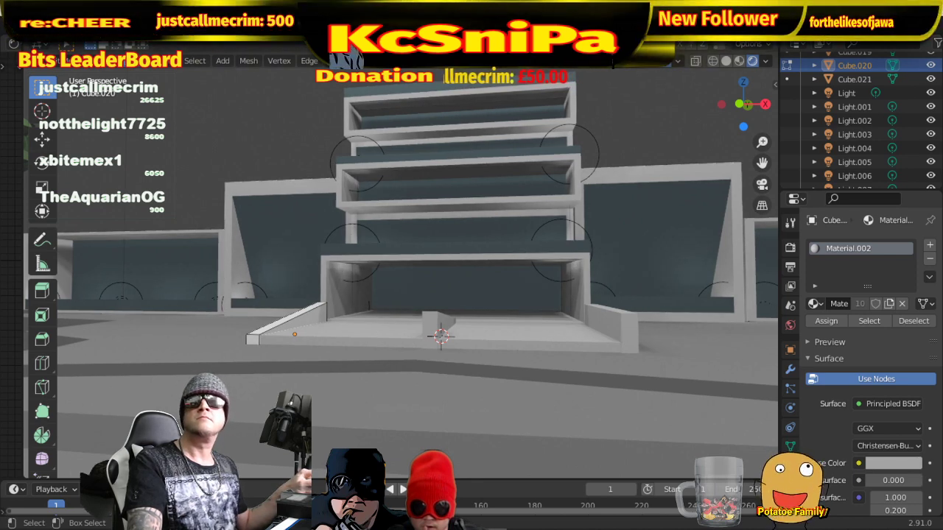
- Select the right-hand porch wall and extrude its geometry along Z so it slopes forward
left_click(59, 61)
left_click(94, 77)
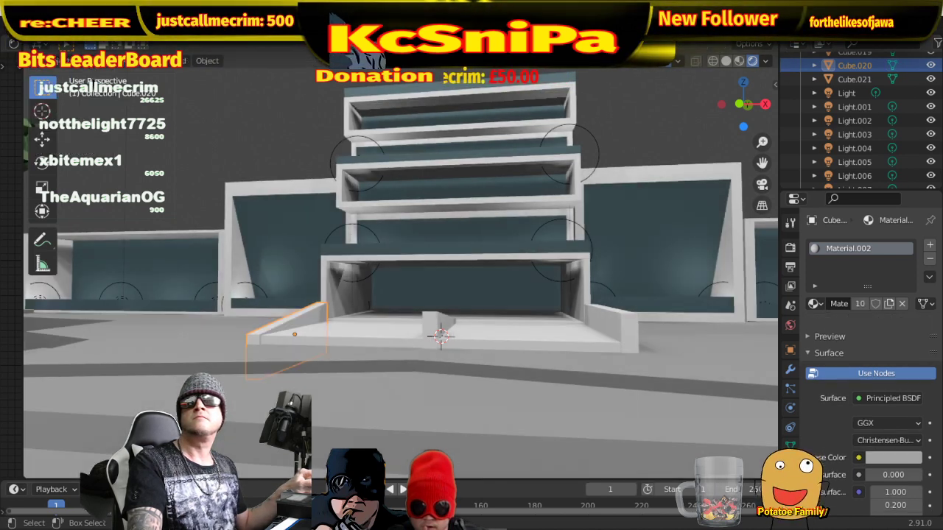
left_click(625, 328)
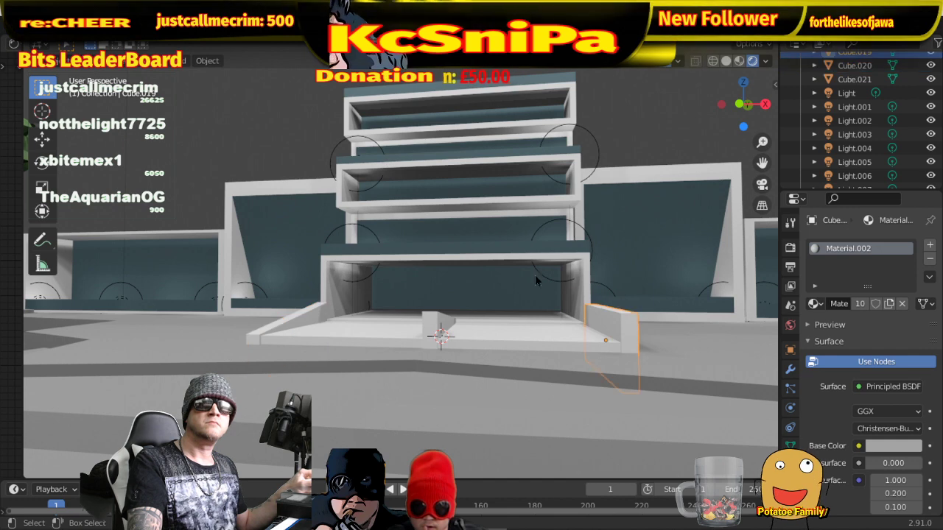
left_click(95, 62)
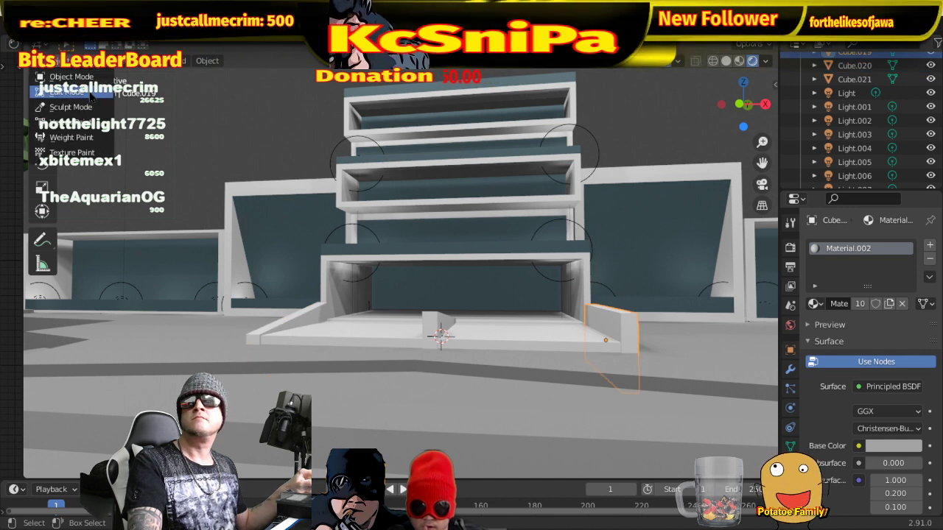
left_click(66, 92)
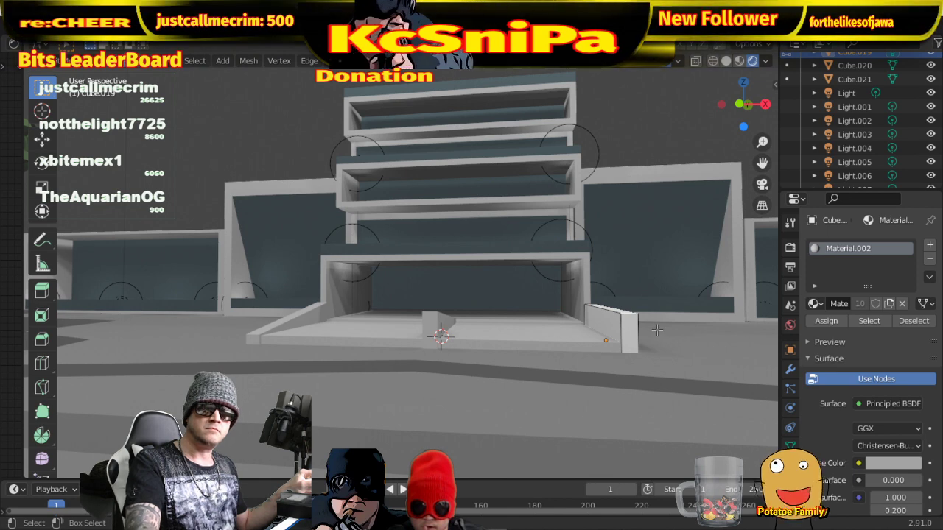
key("e")
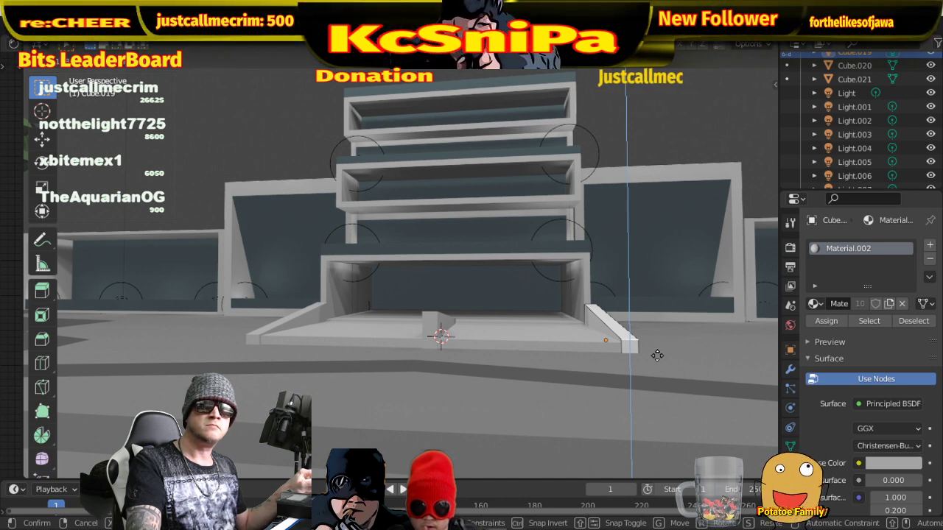
left_click(657, 356)
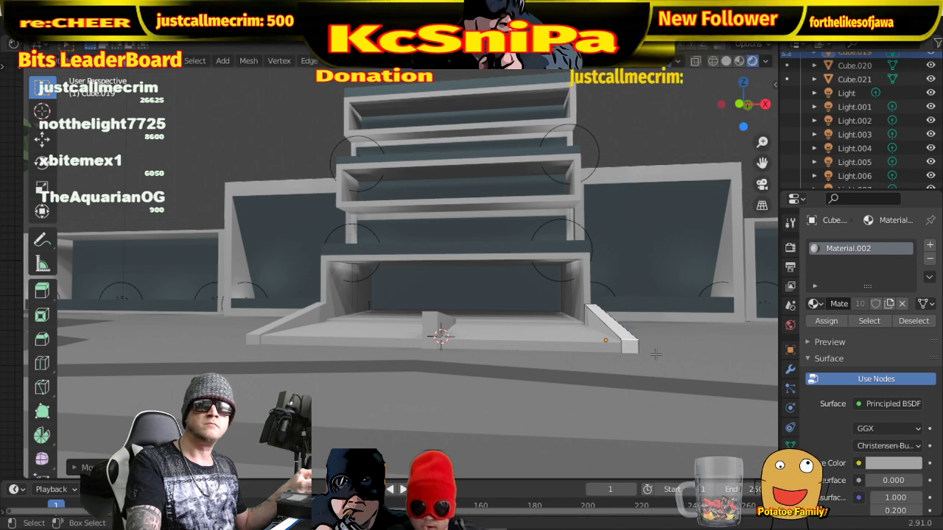
scroll(611, 340, "down", 5)
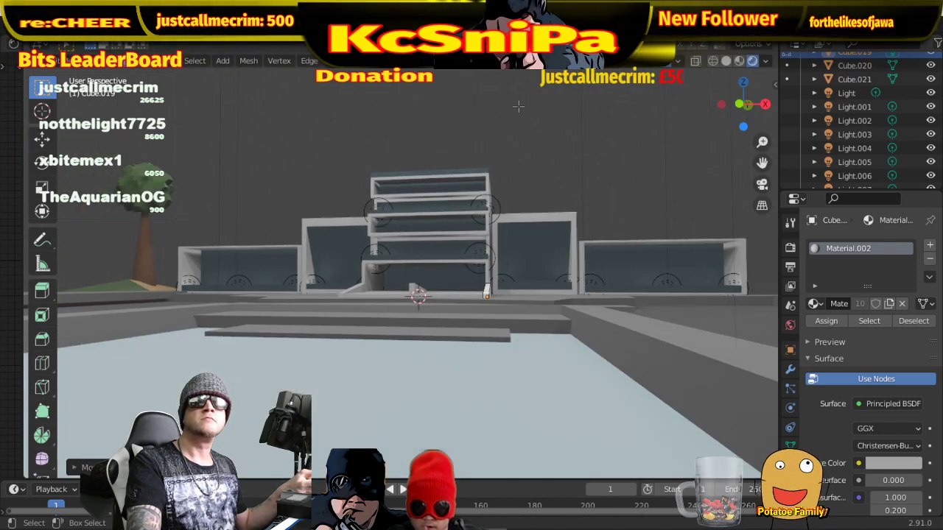
- Orbit around the building and scroll the Outliner down to the hidden Sphere row
middle_click_drag(525, 203, 555, 274)
scroll(555, 273, "down", 3)
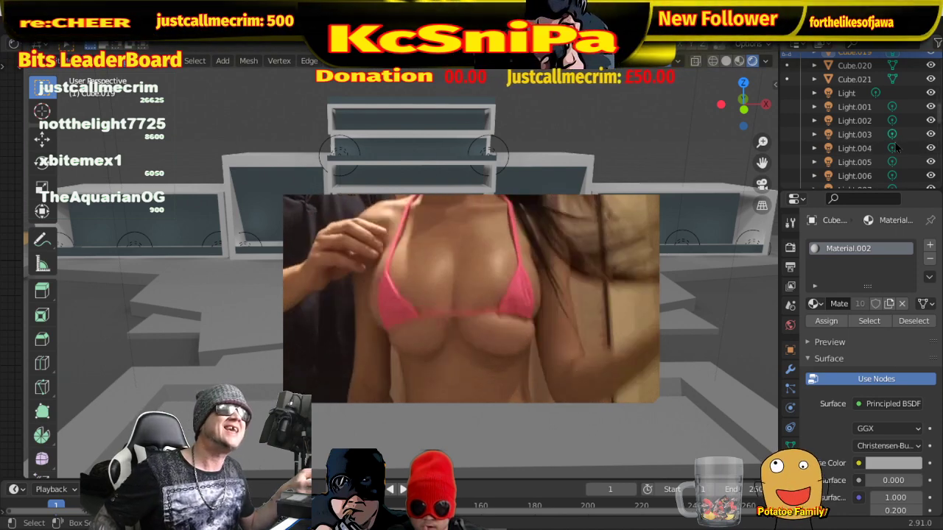
scroll(897, 145, "up", 4)
scroll(897, 146, "up", 5)
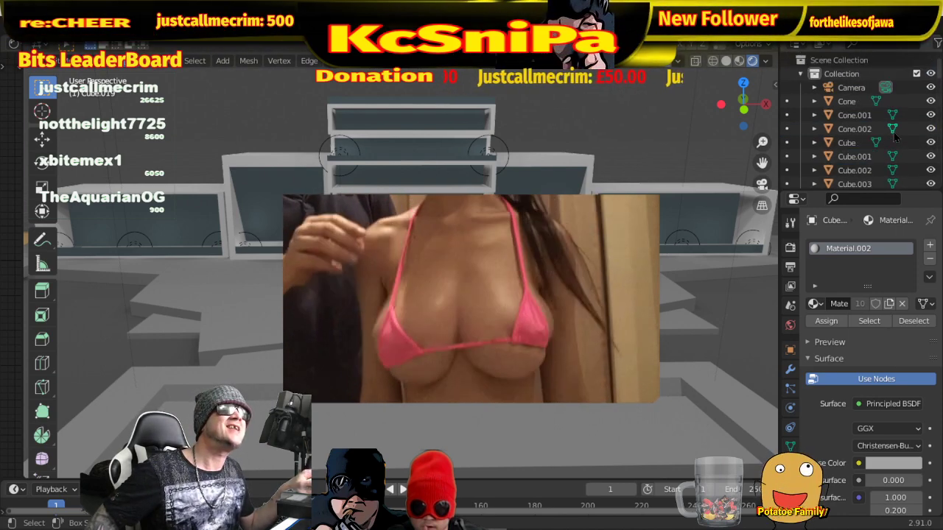
scroll(896, 130, "down", 6)
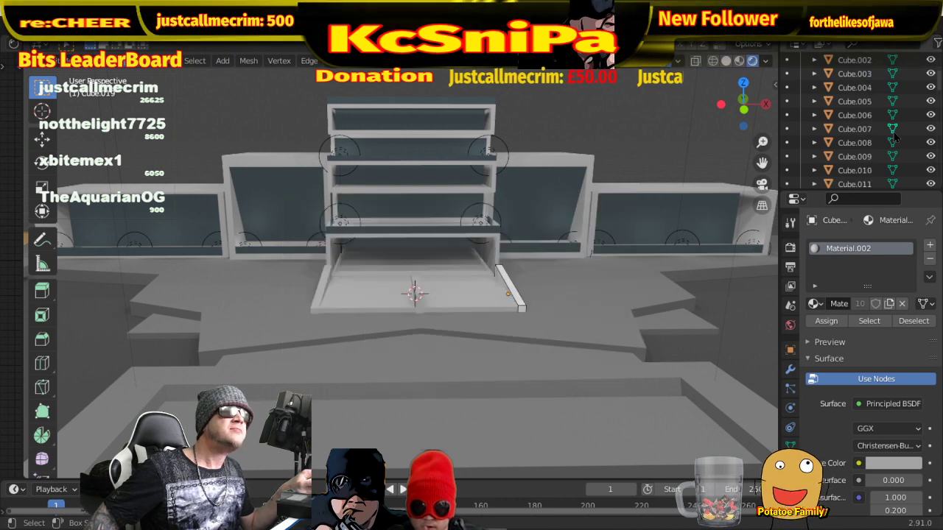
scroll(895, 130, "down", 6)
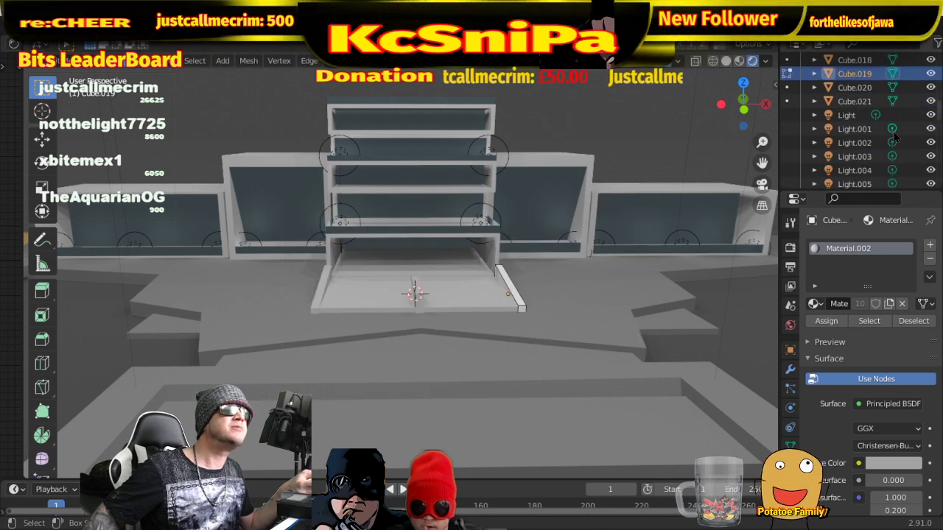
scroll(896, 130, "down", 10)
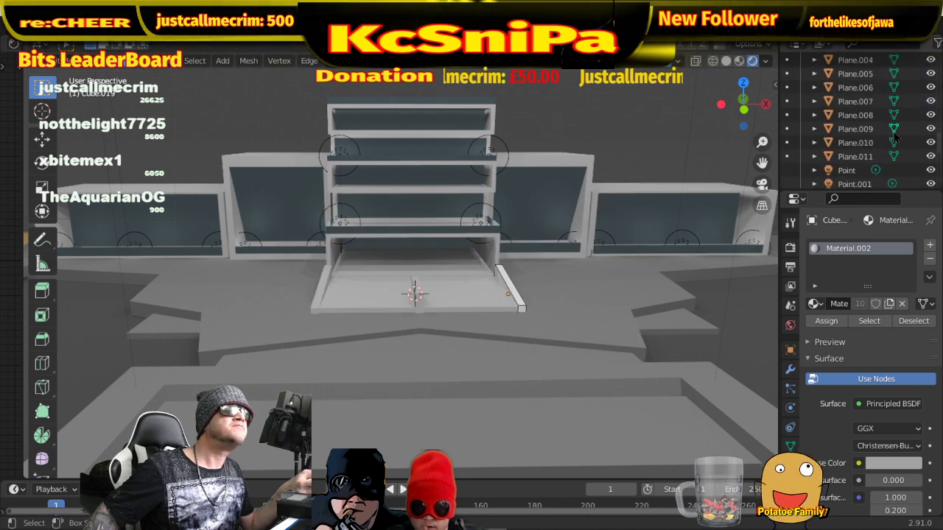
scroll(896, 130, "down", 3)
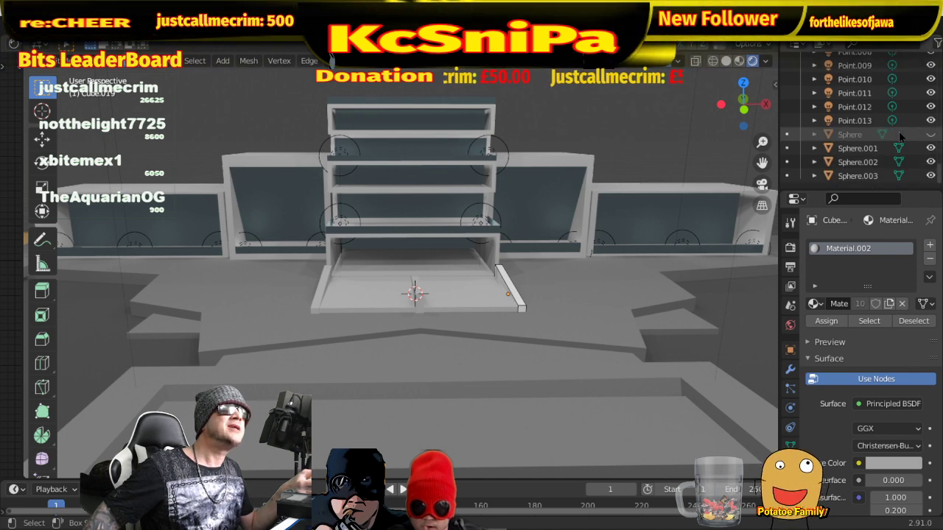
- Make the Sphere visible again from the Outliner
left_click(929, 135)
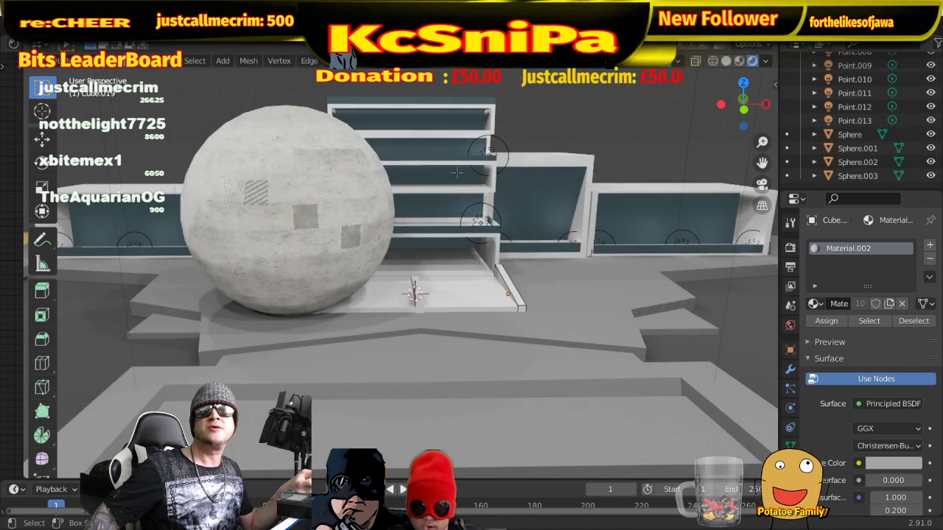
scroll(413, 288, "down", 1)
scroll(342, 243, "down", 1)
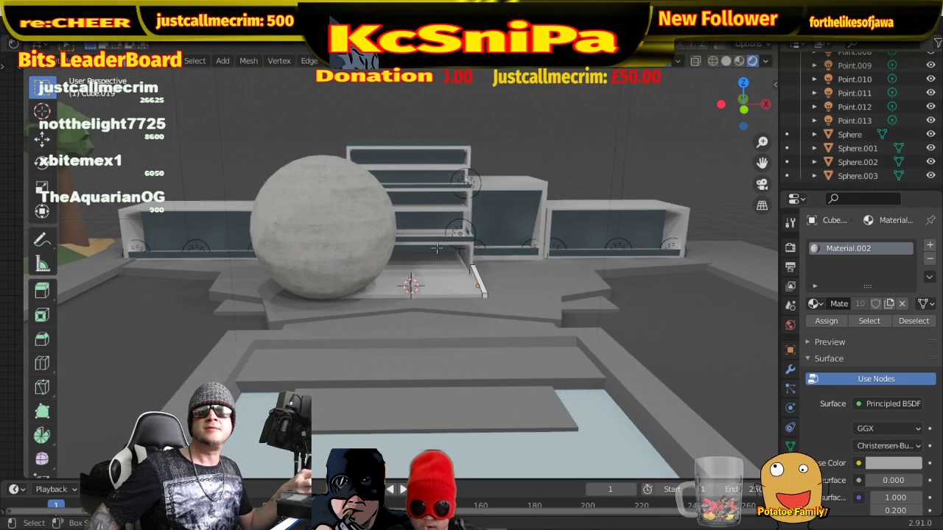
scroll(342, 243, "down", 1)
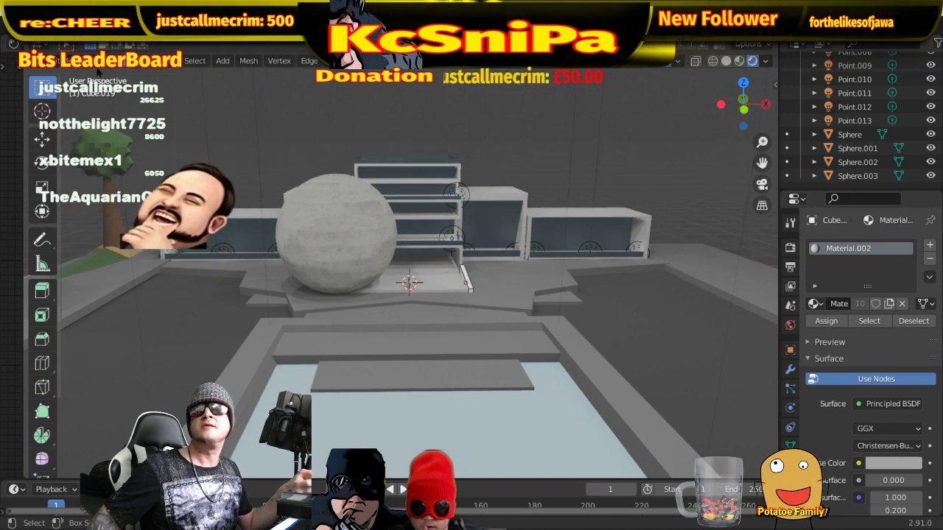
- In Object Mode, scale the large sphere down and move it along X over the porch platform
left_click(70, 60)
left_click(91, 78)
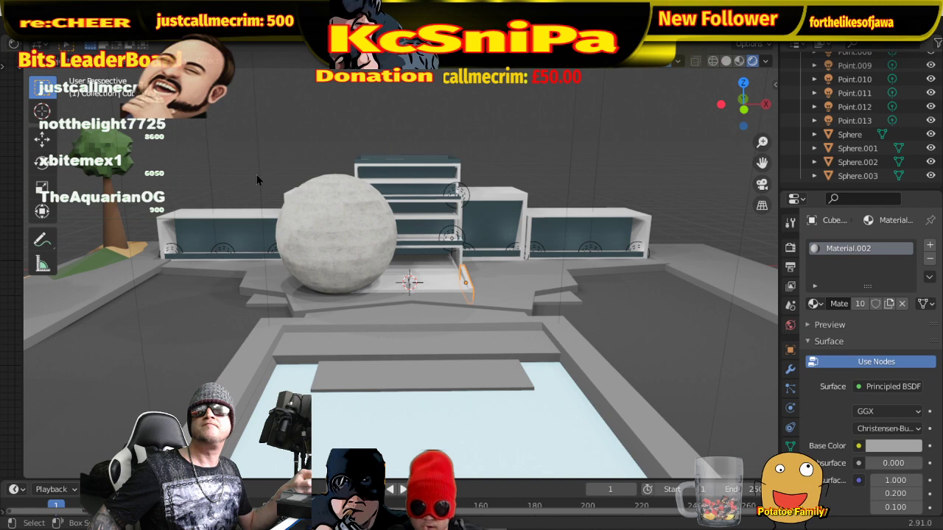
left_click(335, 227)
key("s")
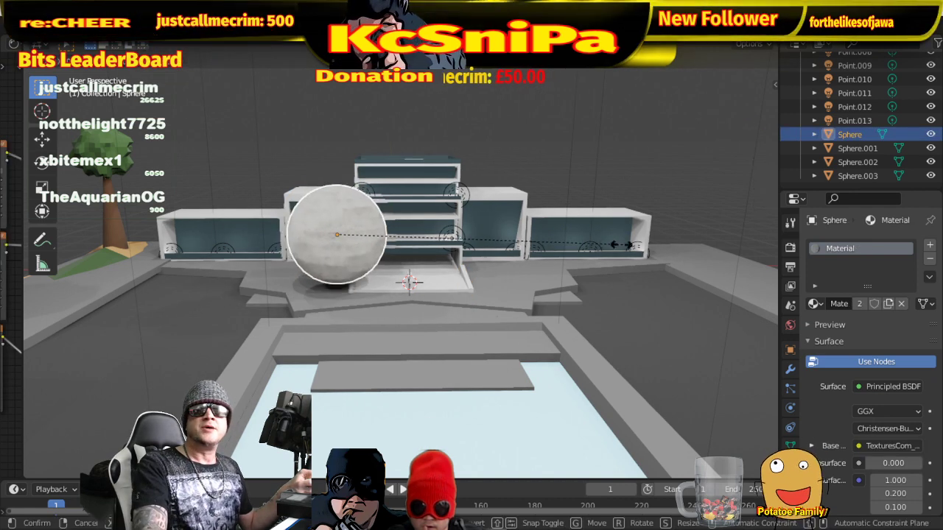
left_click(452, 234)
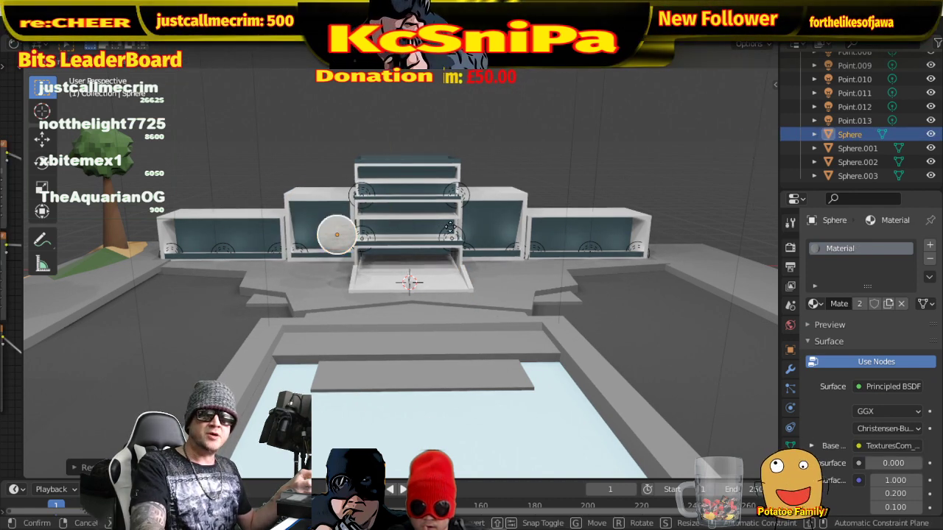
key("g")
key("x")
left_click(525, 239)
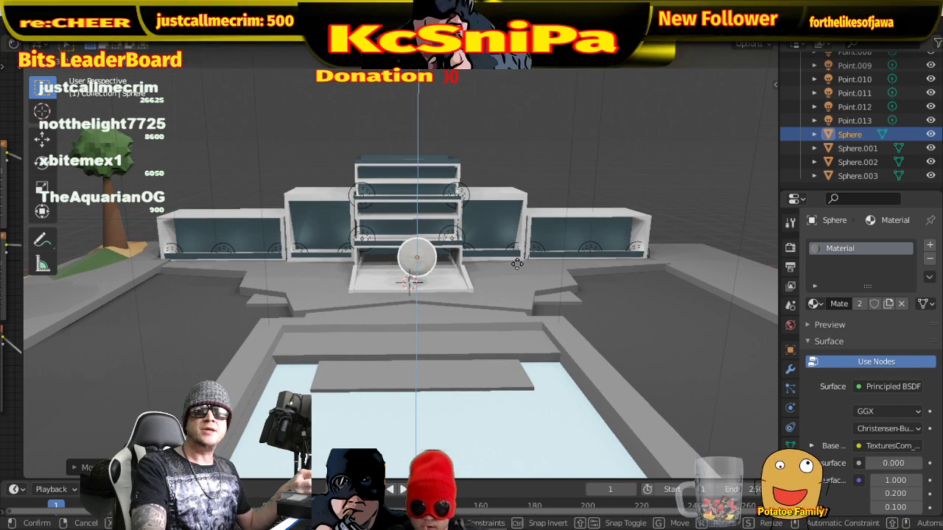
left_click(464, 317)
scroll(466, 267, "up", 7)
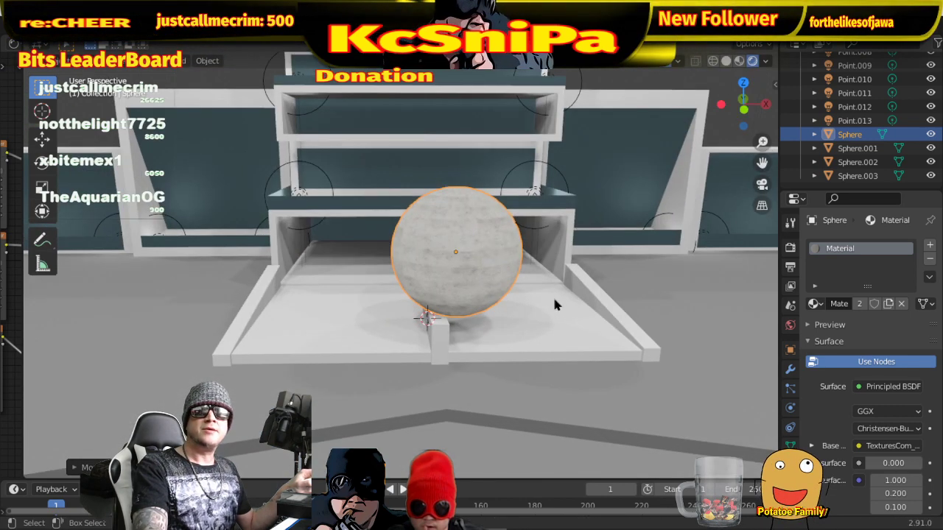
- Shrink the sphere further and slide it onto the platform along the Y and X axes
key("s")
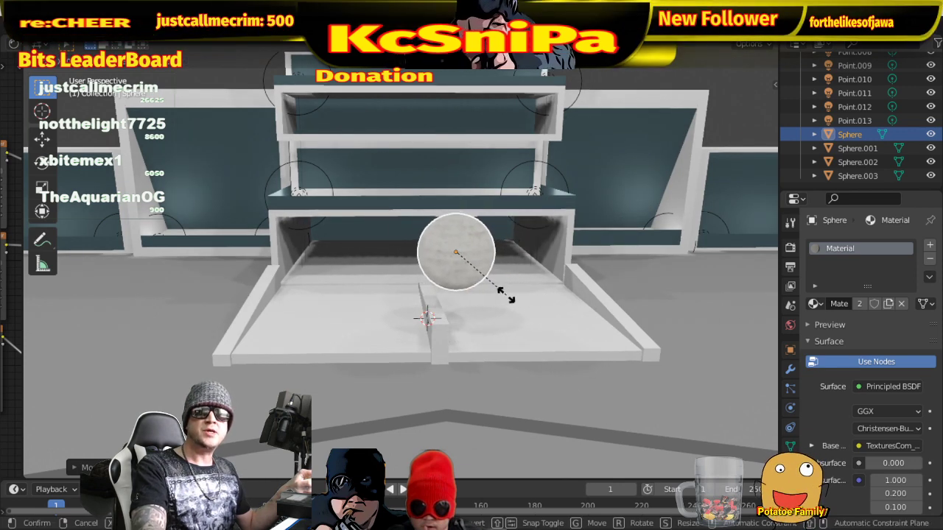
left_click(497, 294)
key("g")
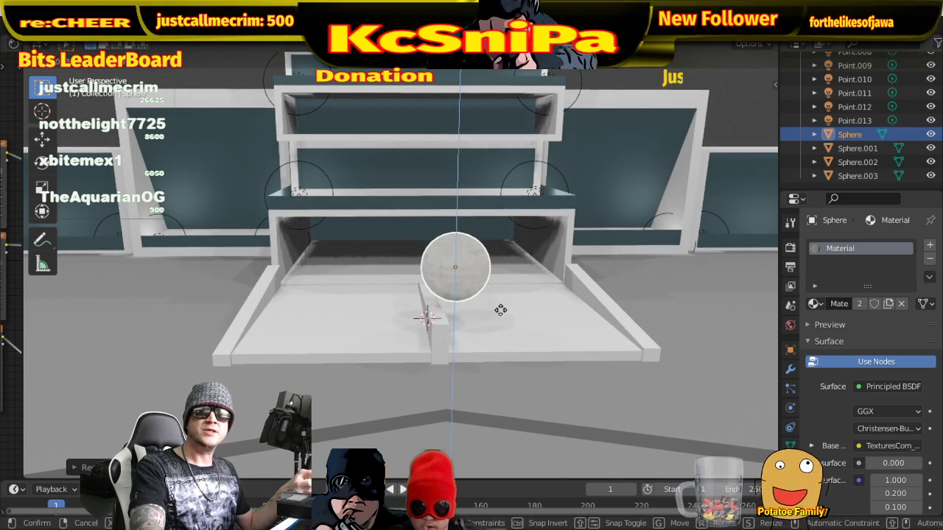
left_click(499, 335)
key("g")
key("y")
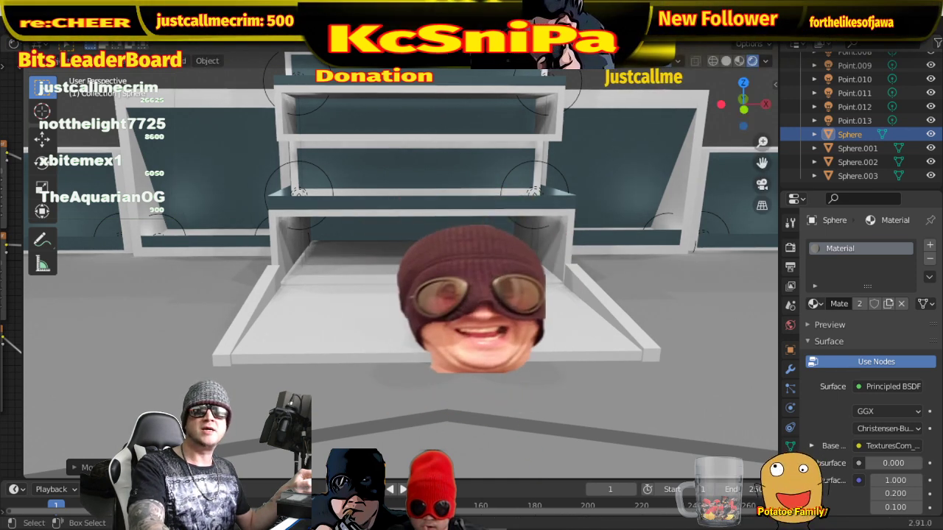
key("Return")
key("g")
key("x")
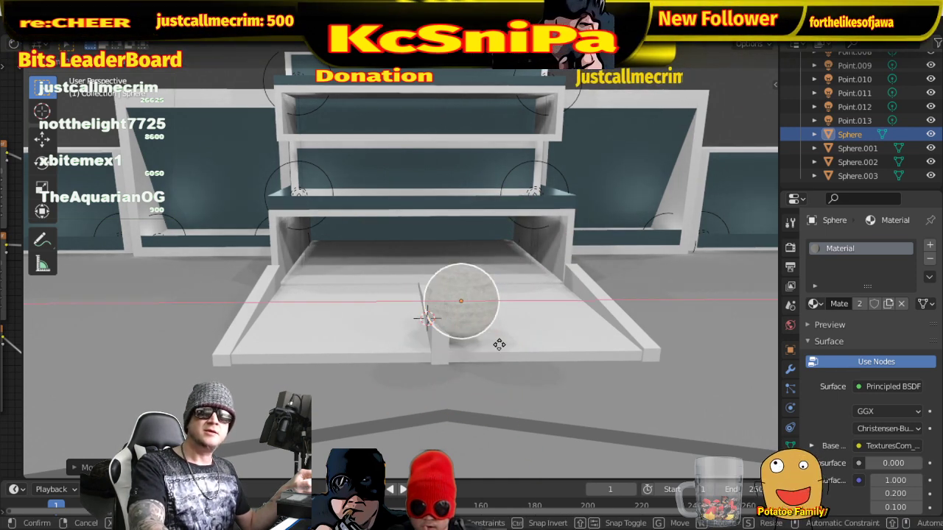
- Confirm the sphere's X position and nudge it around the porch from several frontal angles
left_click(490, 344)
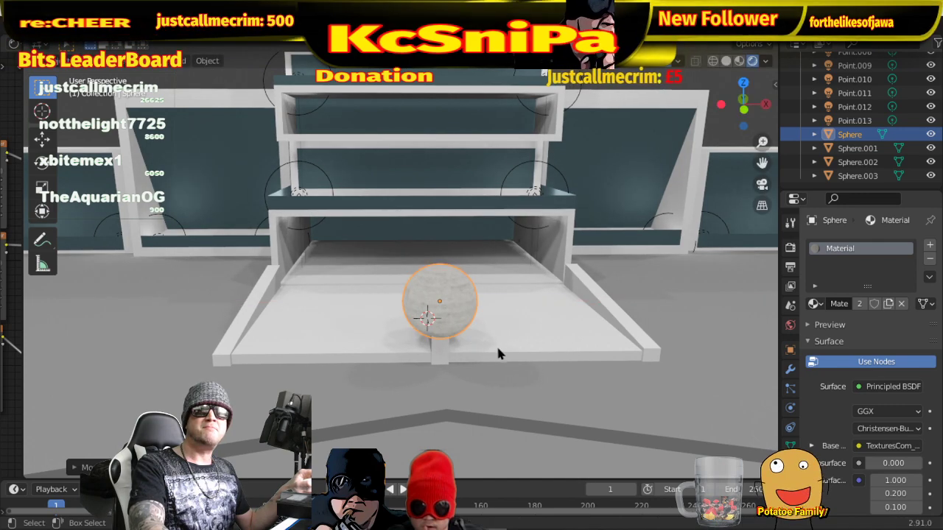
middle_click_drag(495, 344, 522, 309)
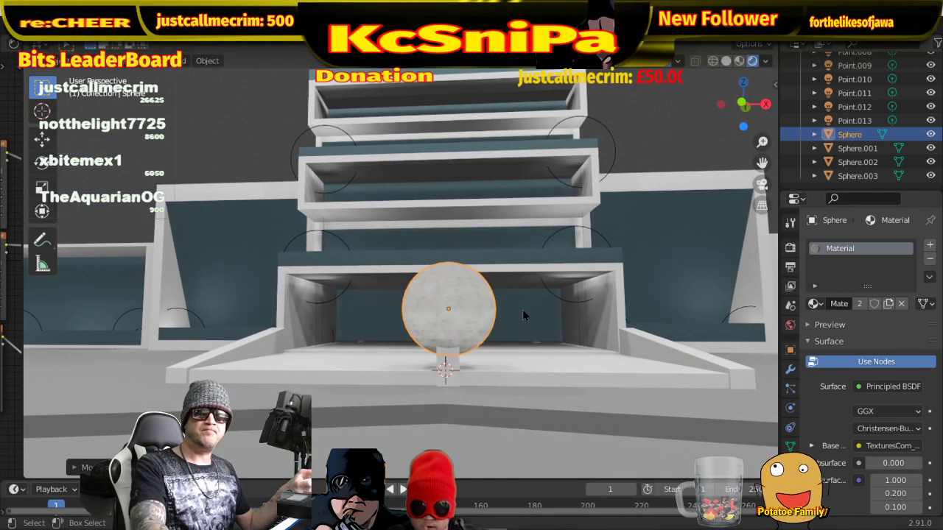
key("g")
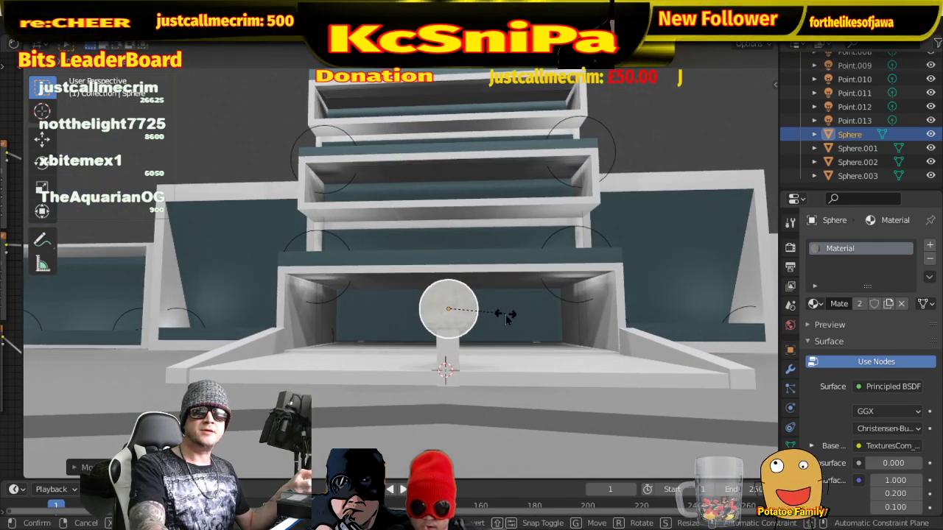
left_click(514, 313)
middle_click_drag(523, 314, 526, 402)
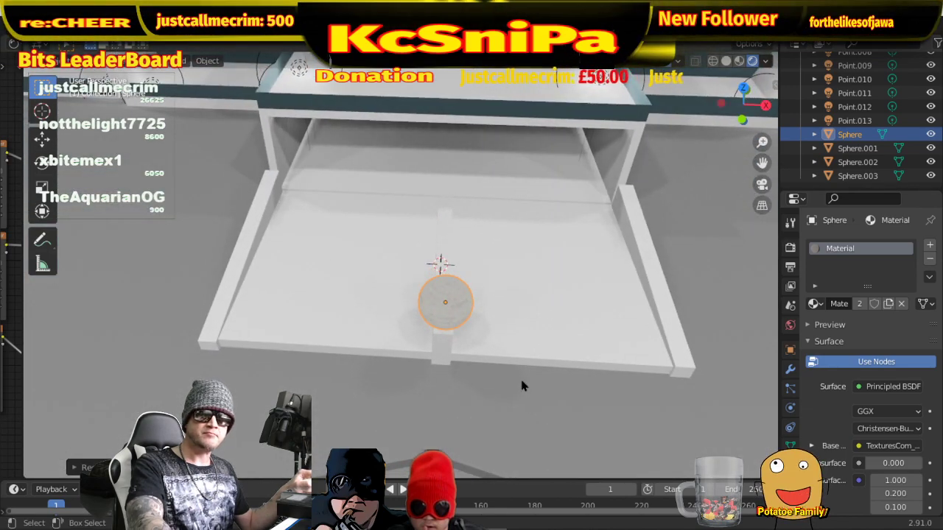
left_click(525, 388)
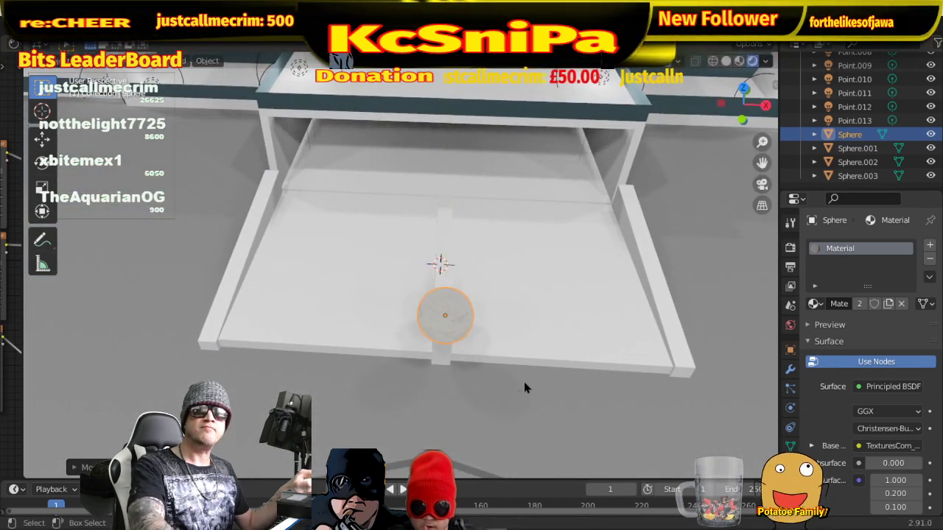
middle_click_drag(525, 389, 524, 290)
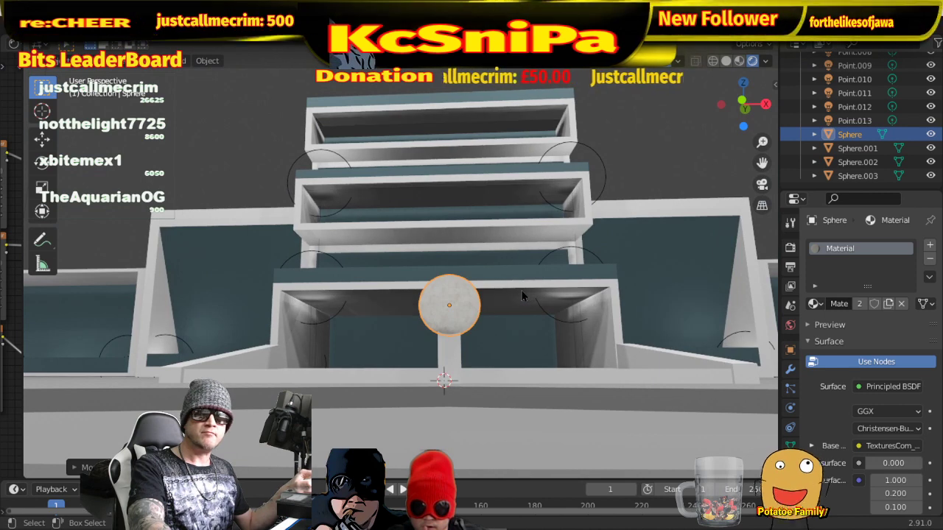
key("g")
left_click(519, 292)
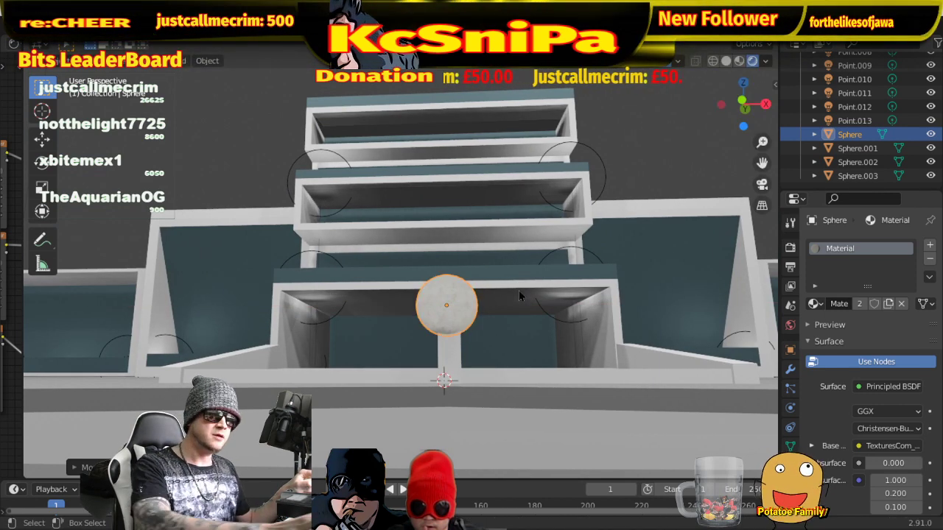
- In front orthographic view, move the sphere along X, then Z, onto its post
key("KP_1")
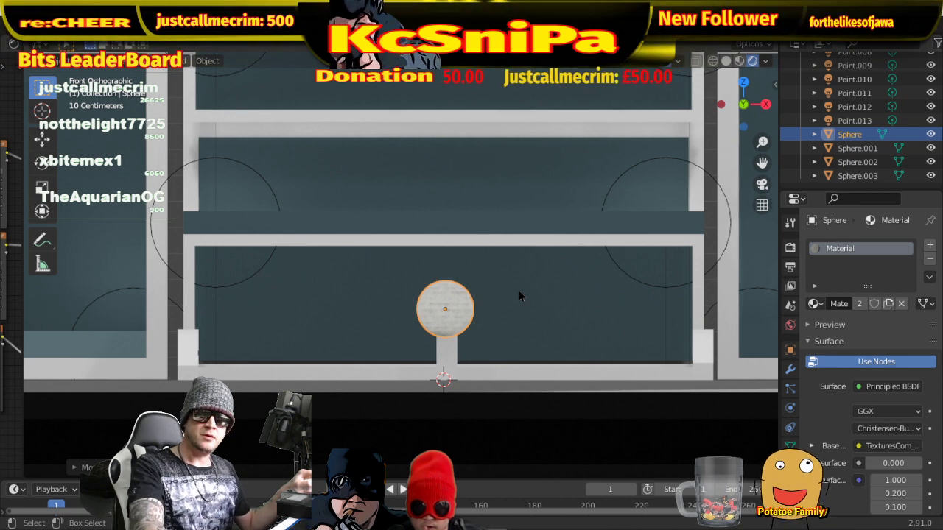
key("g")
key("x")
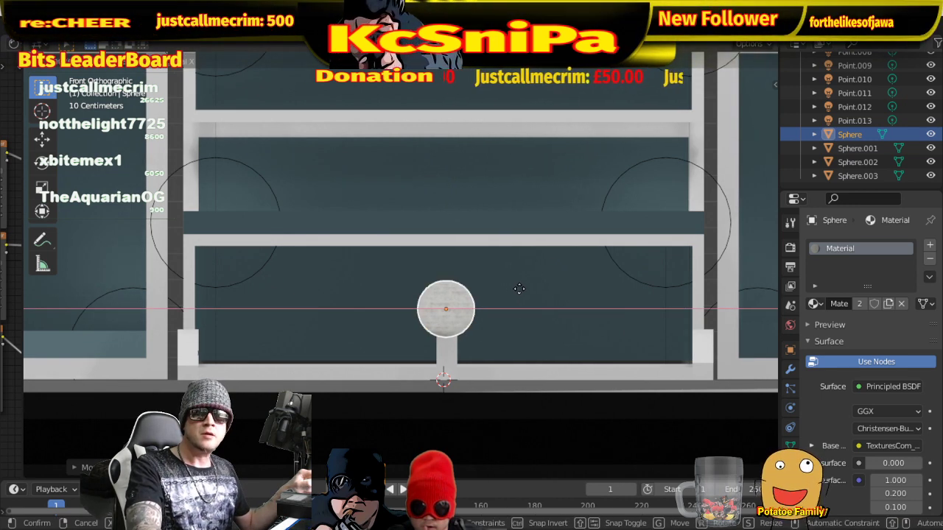
left_click(520, 293)
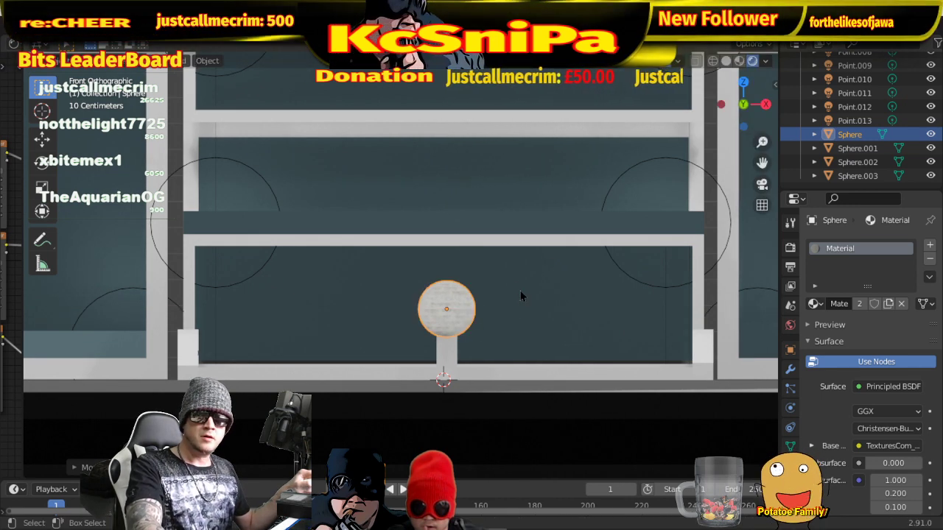
key("g")
key("z")
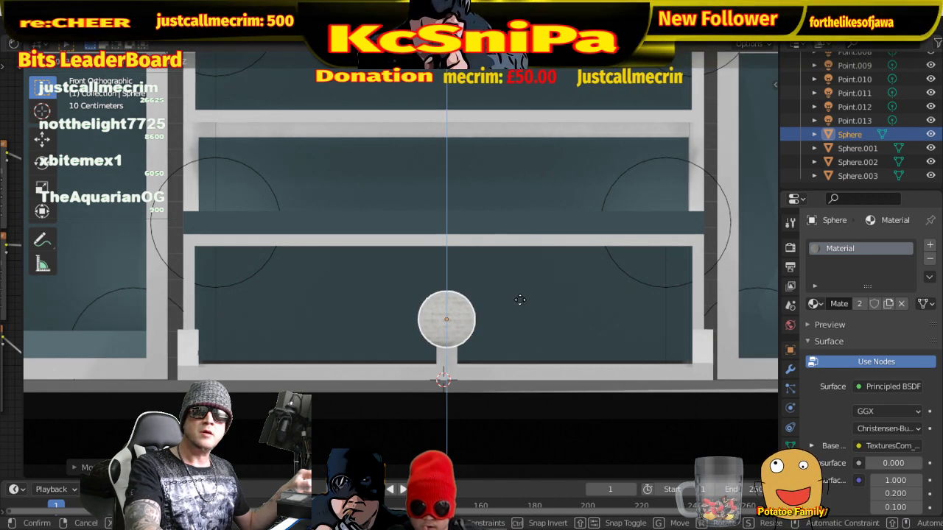
left_click(529, 303)
scroll(538, 303, "down", 4)
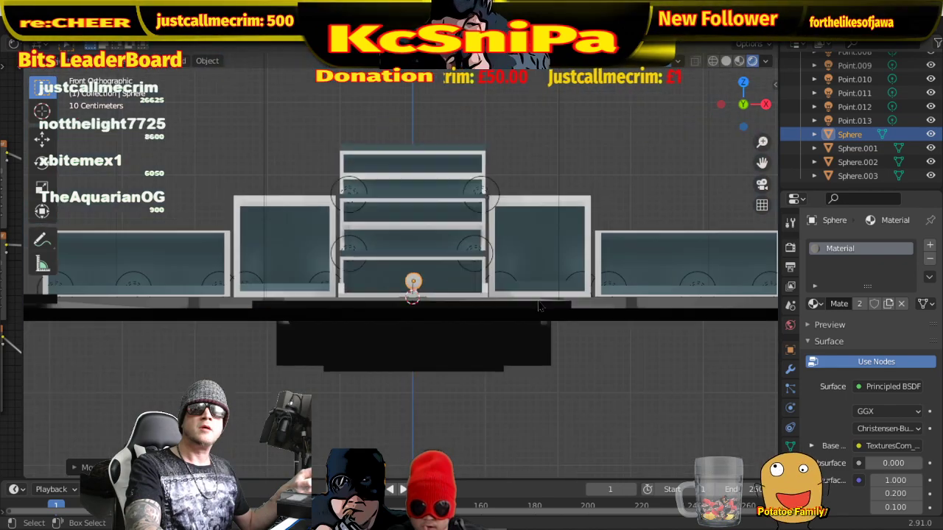
- Select the sphere lamp, remove its textured material slot, and assign the glass Material.001
middle_click_drag(539, 303, 628, 268)
left_click(459, 277)
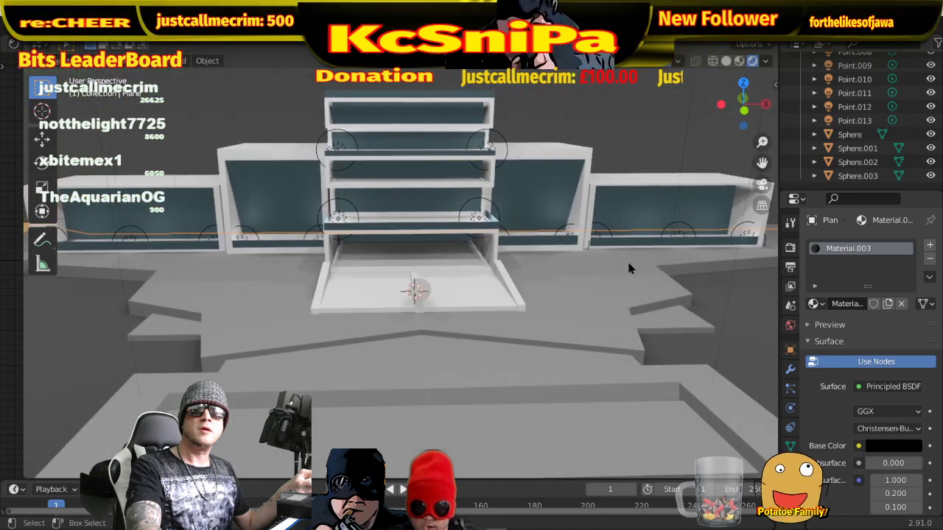
left_click(420, 290)
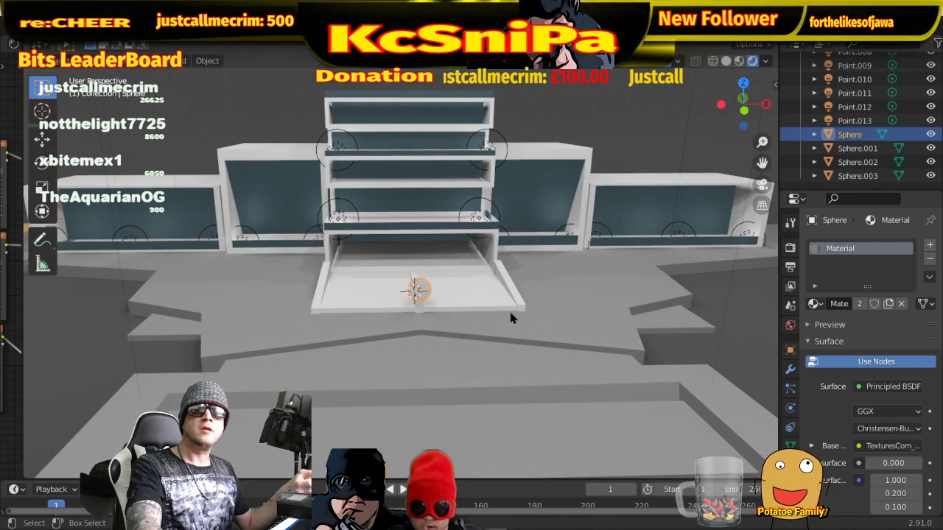
left_click(929, 260)
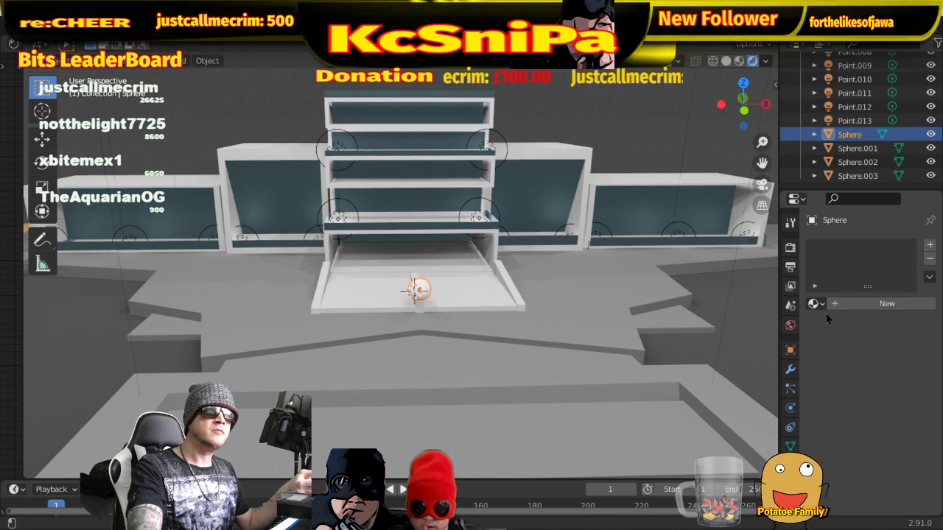
left_click(816, 304)
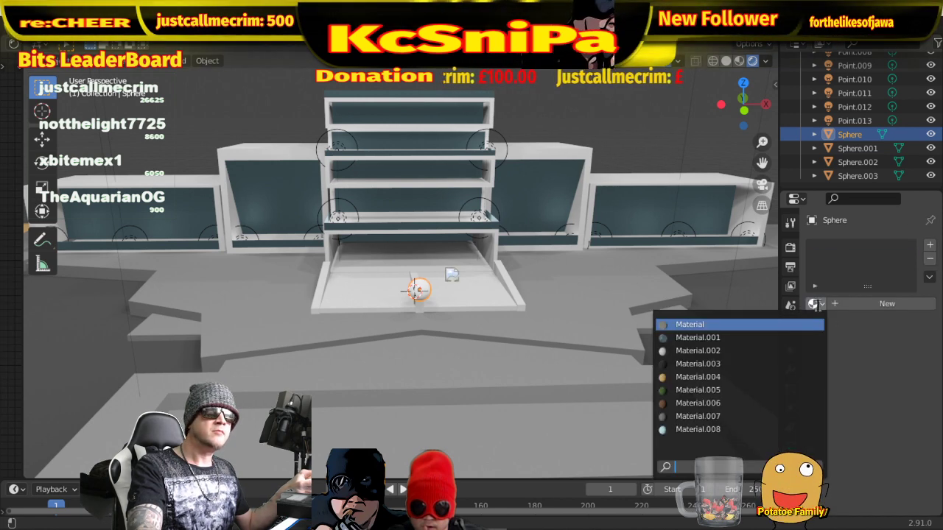
left_click(779, 340)
key("alt+a")
scroll(488, 272, "down", 4)
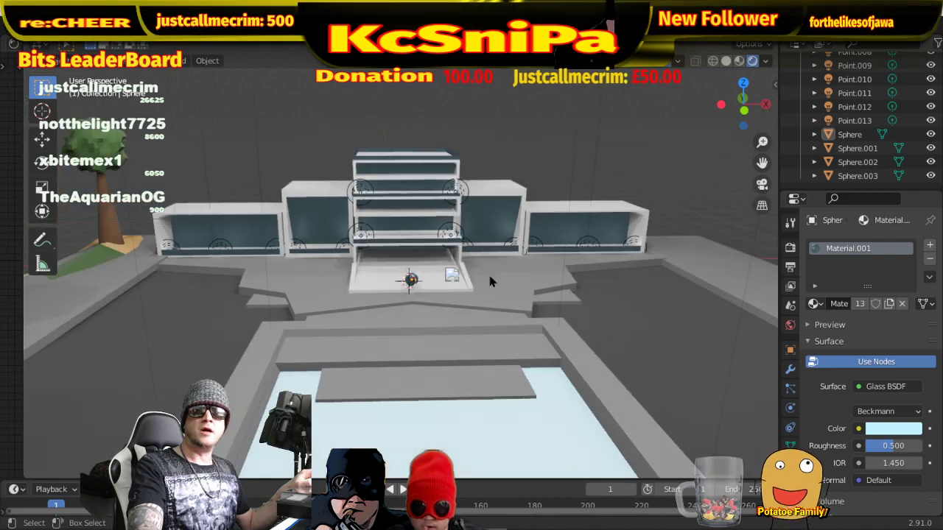
- Apply Shade Smooth to the sphere from its object context menu
right_click(326, 93, "shift")
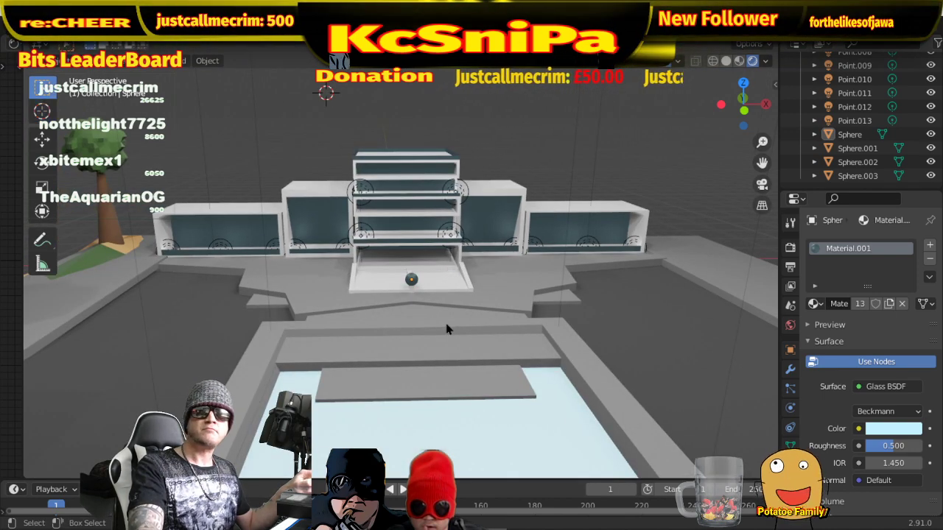
middle_click_drag(446, 330, 651, 307)
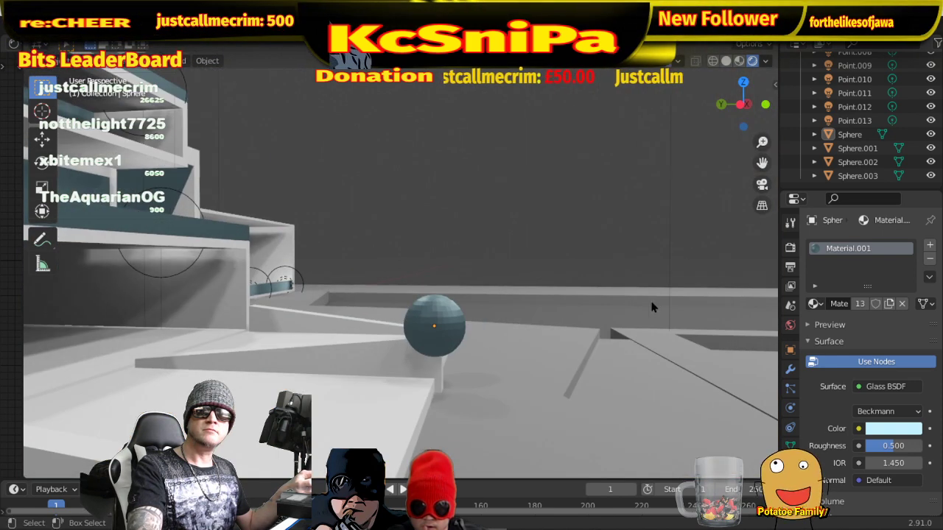
right_click(436, 323)
left_click(413, 289)
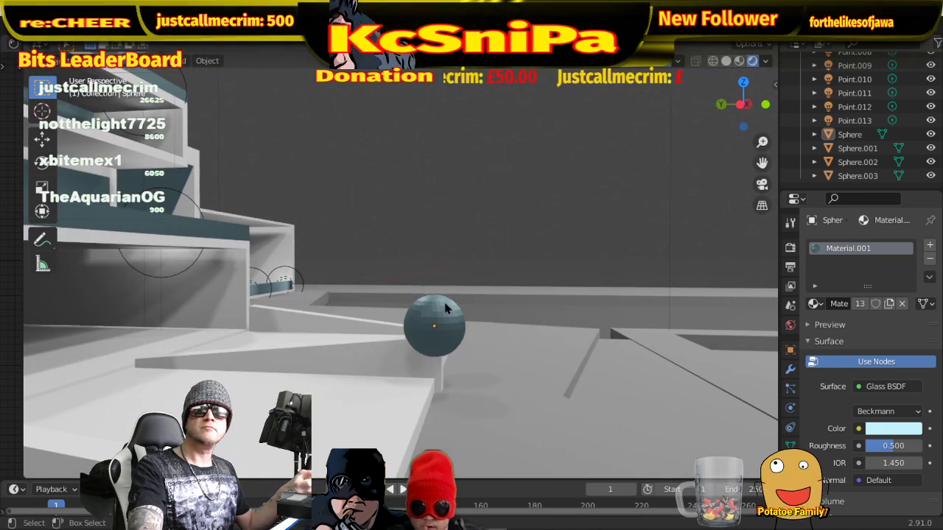
left_click(448, 327)
right_click(448, 326)
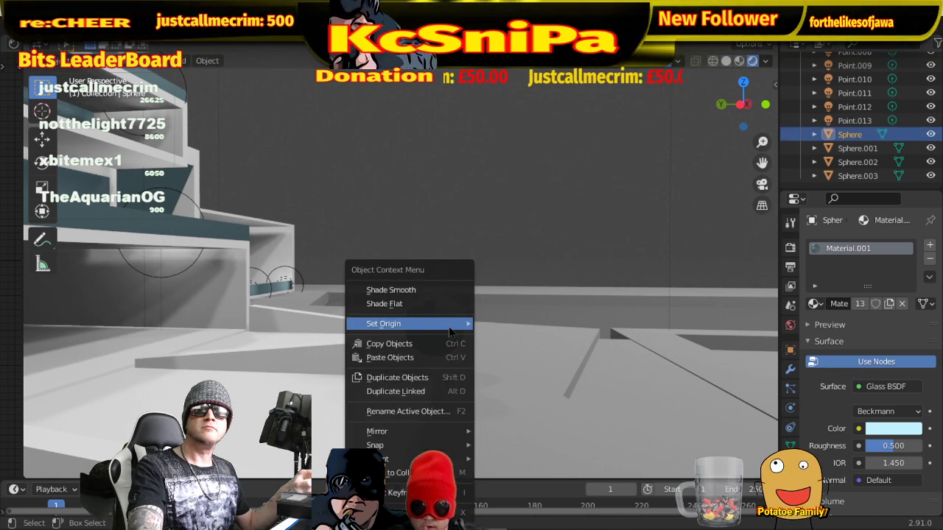
left_click(441, 289)
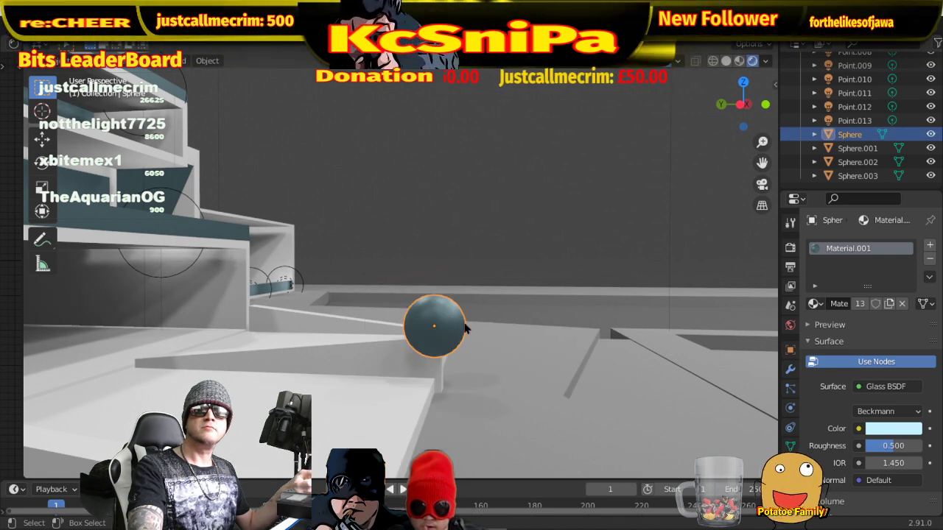
left_click(476, 276)
- Orbit around the building down to ground level to inspect the sphere, then select it
scroll(503, 261, "down", 3)
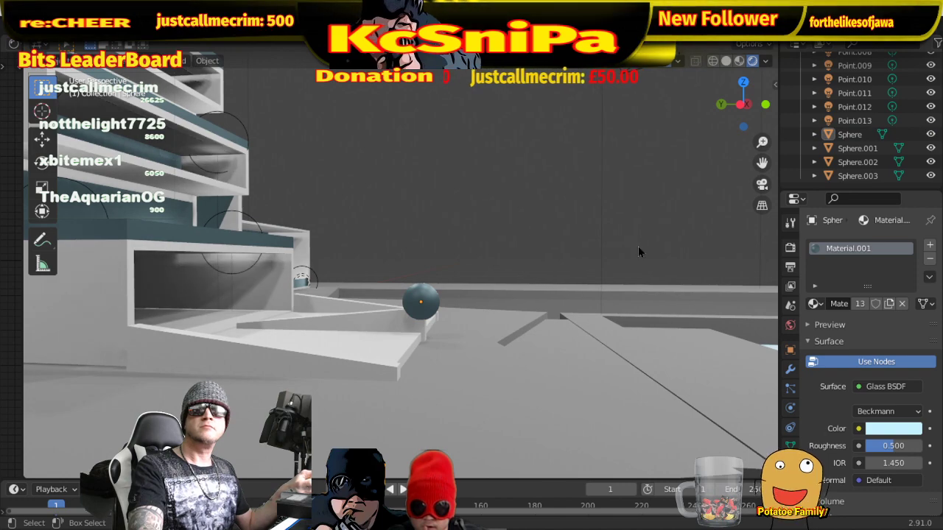
scroll(479, 267, "down", 8)
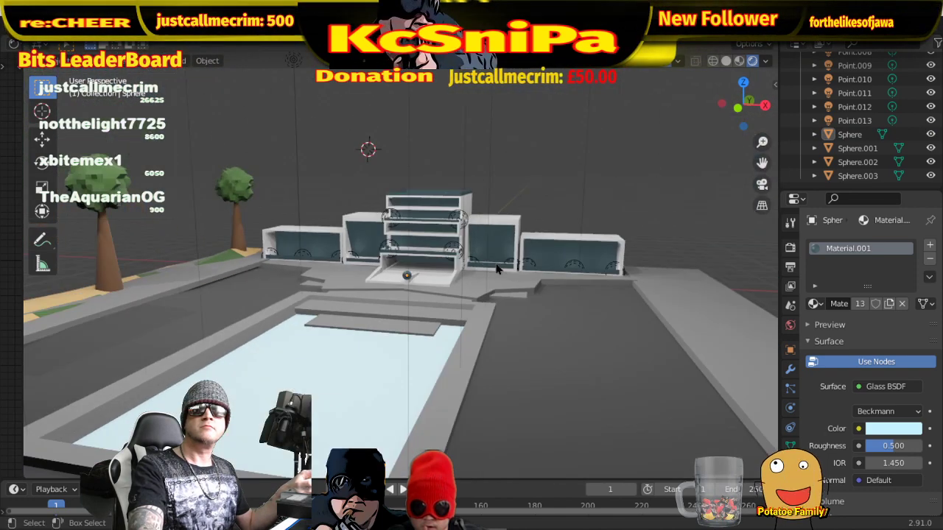
middle_click_drag(497, 269, 453, 309)
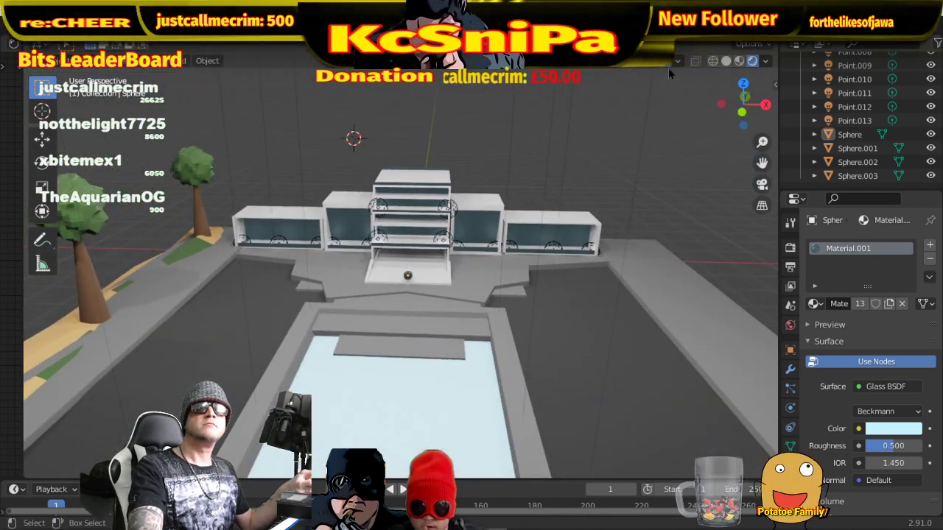
scroll(495, 309, "down", 1)
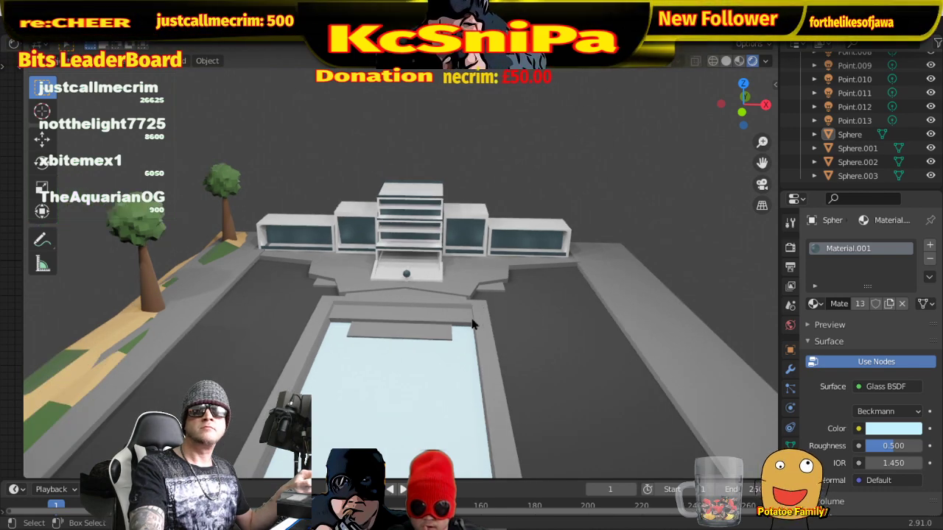
middle_click_drag(497, 313, 568, 303)
scroll(589, 302, "up", 6)
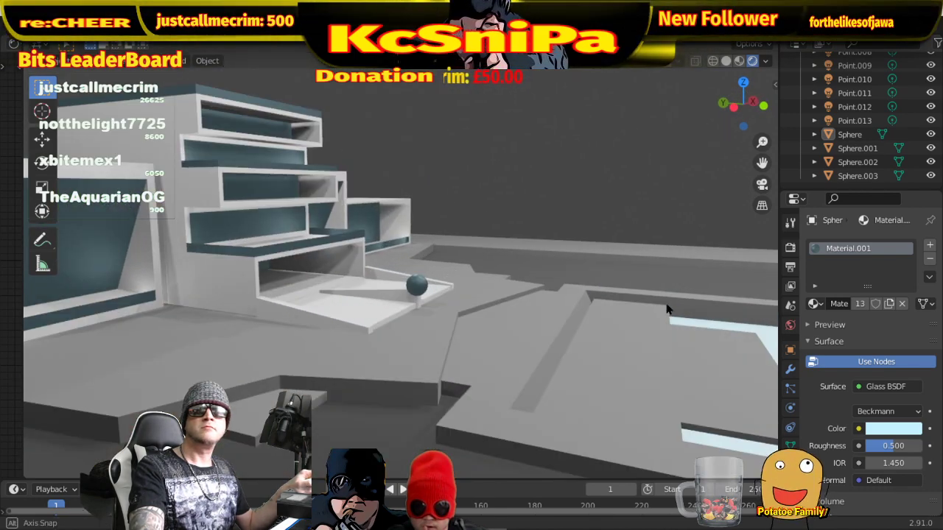
middle_click_drag(668, 311, 549, 352)
scroll(648, 280, "up", 4)
scroll(549, 352, "up", 2)
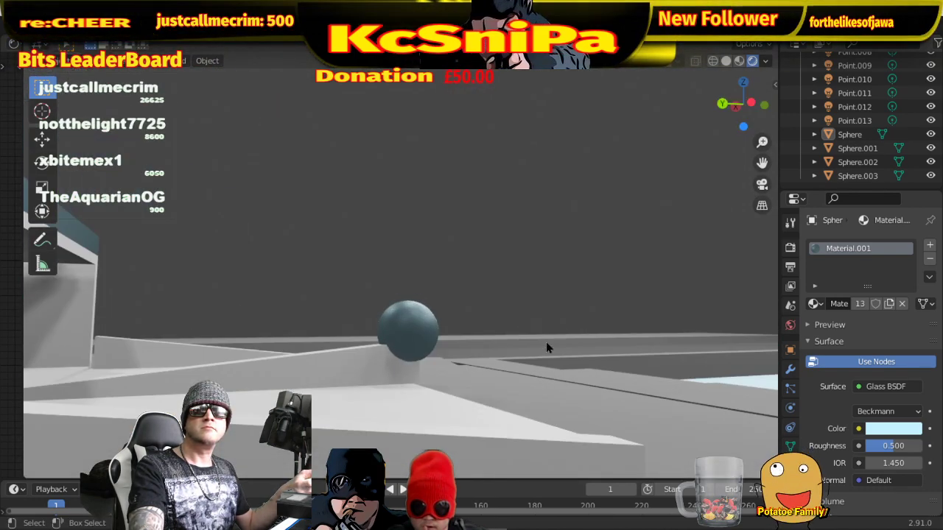
scroll(557, 337, "up", 3)
middle_click_drag(595, 326, 490, 397)
left_click(491, 397)
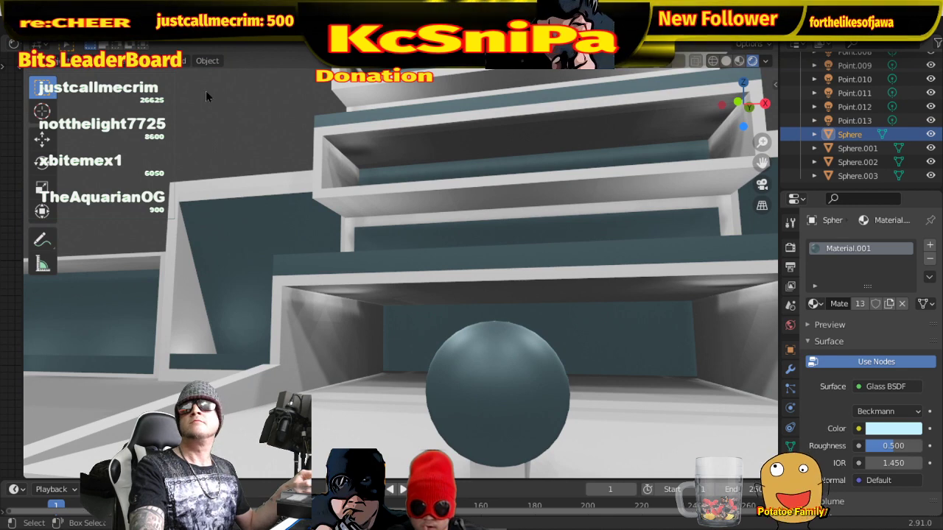
- Turn overlays back on, put the sphere in Edit Mode, and centre it in front orthographic view
left_click(676, 60)
left_click(73, 60)
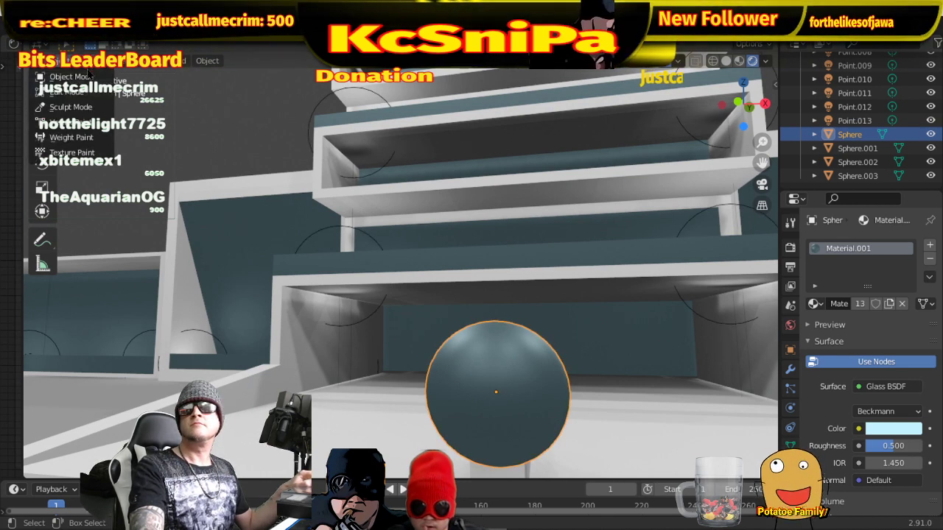
left_click(66, 91)
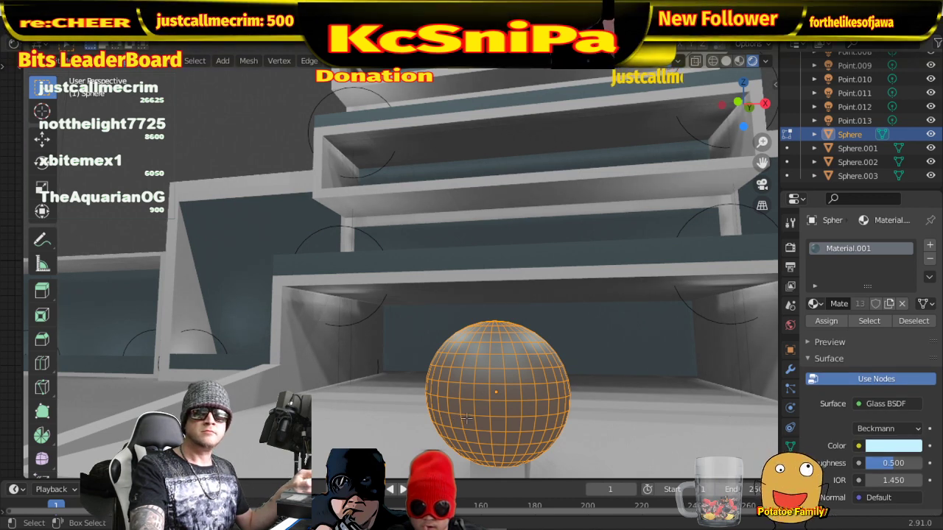
key("KP_1")
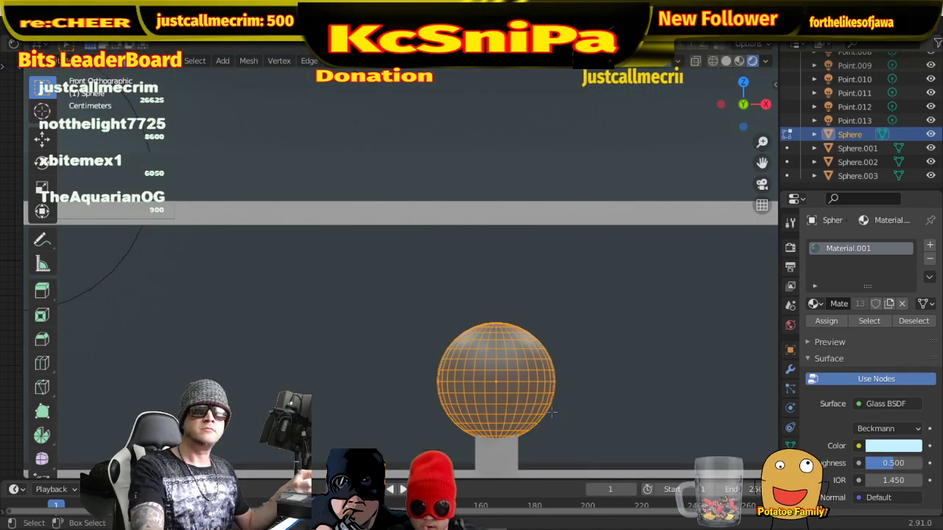
middle_click_drag(622, 402, 567, 338, "shift")
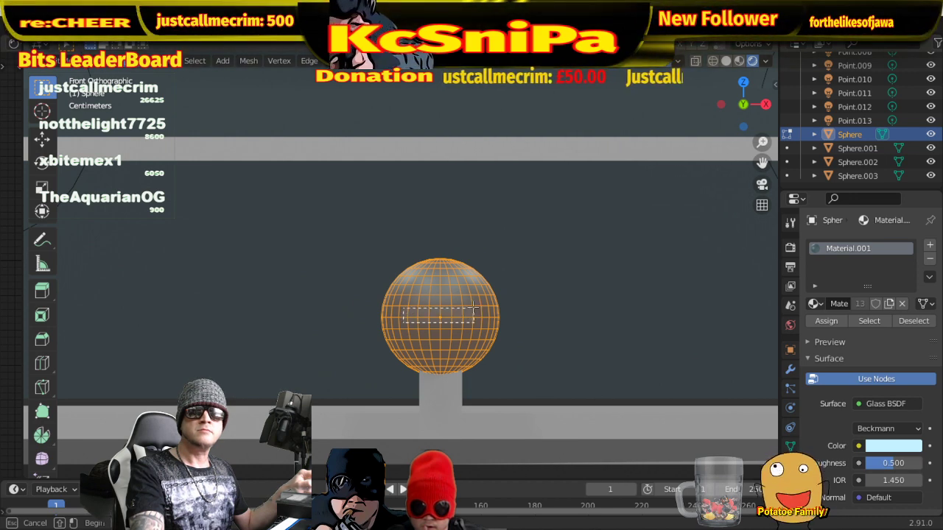
- Box-select a band of front faces, flatten it on Z, then select a larger block
left_click_drag(475, 300, 475, 301)
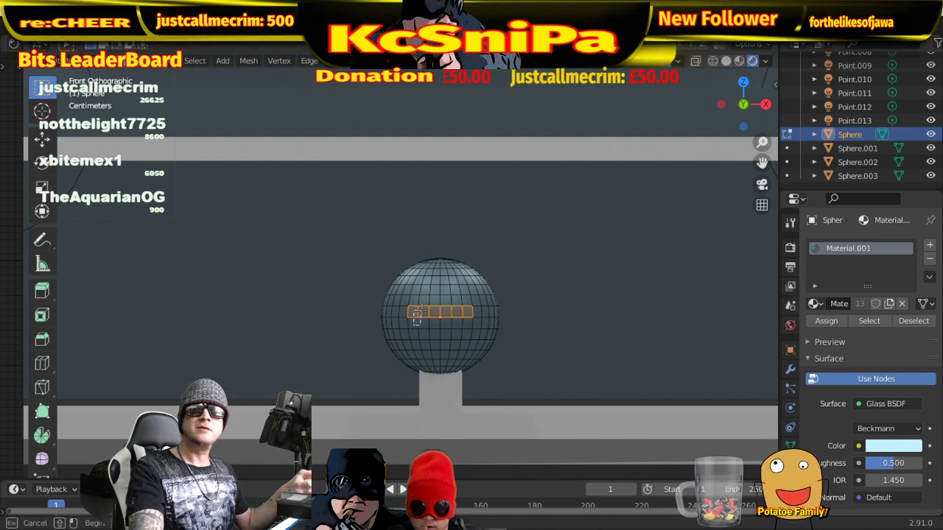
left_click_drag(472, 301, 460, 313)
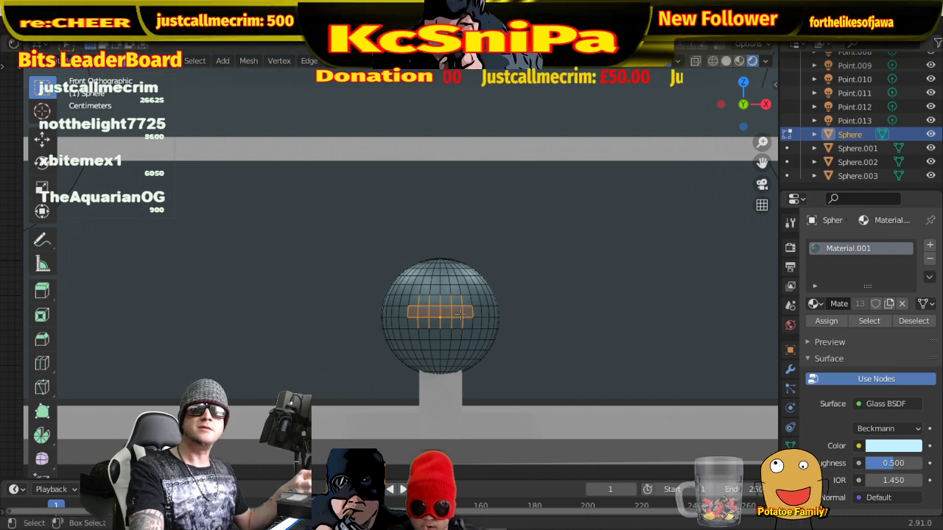
key("s")
key("z")
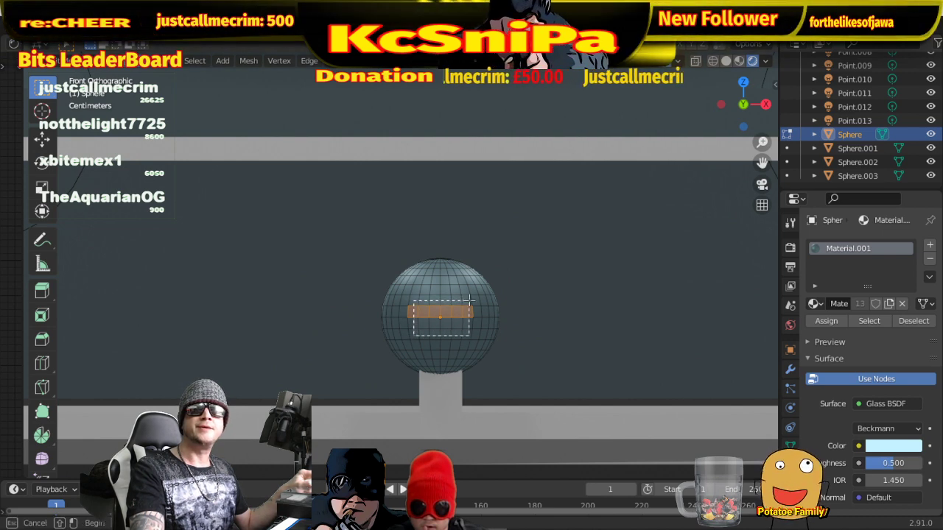
left_click_drag(475, 299, 473, 301)
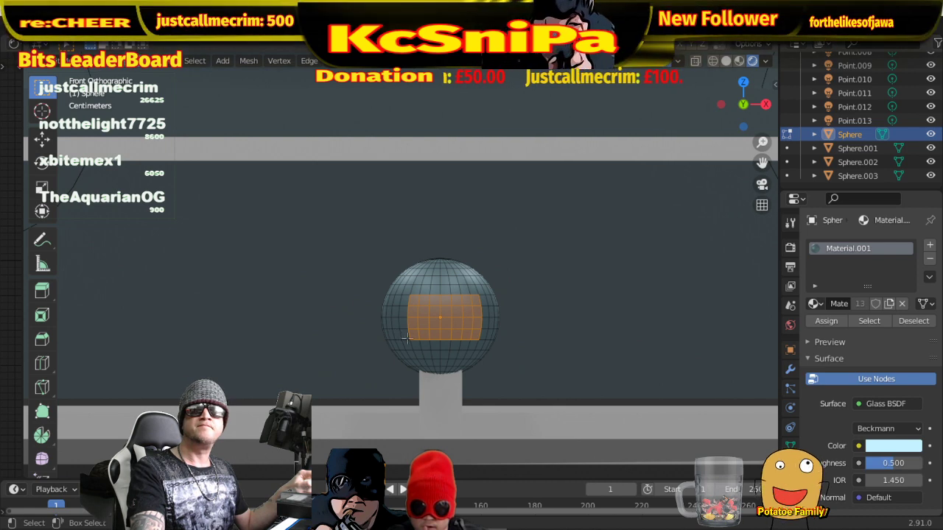
left_click_drag(404, 299, 402, 298)
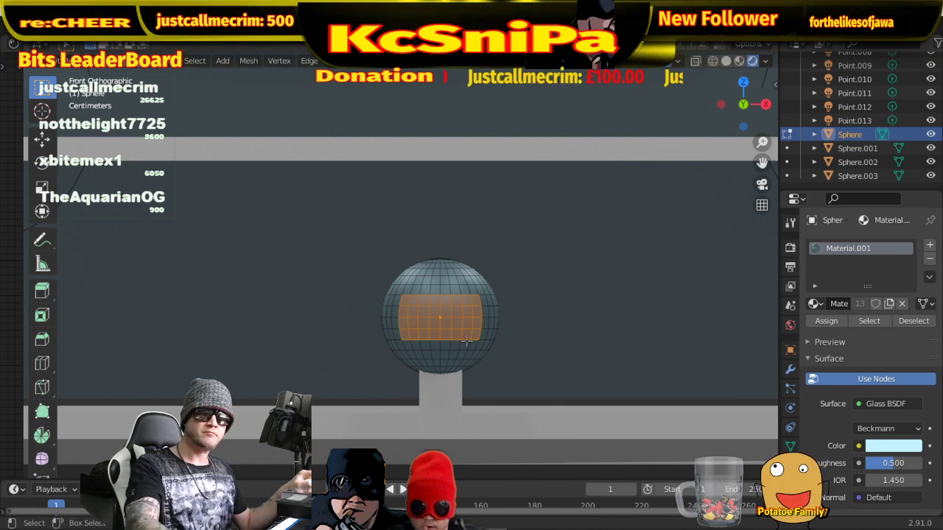
- Inset the selected face patch and push it inward along Y into the sphere
key("i")
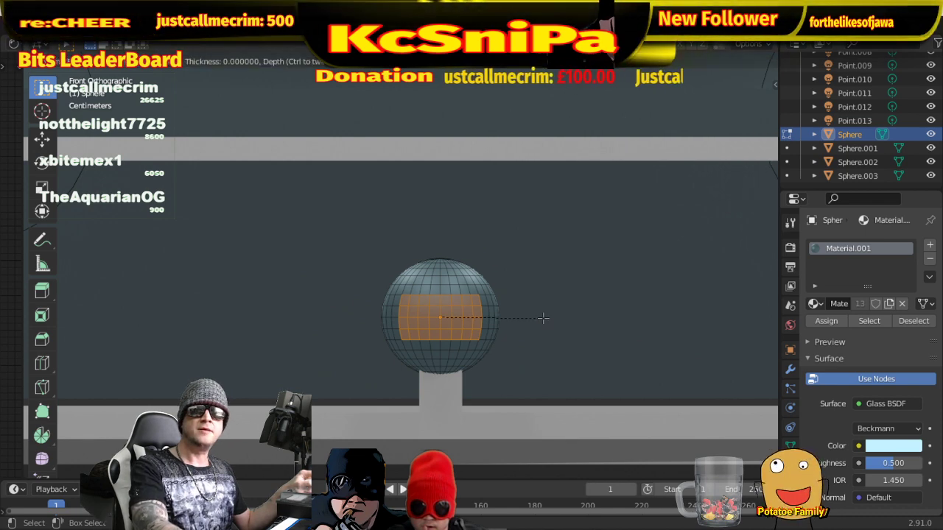
left_click(539, 317)
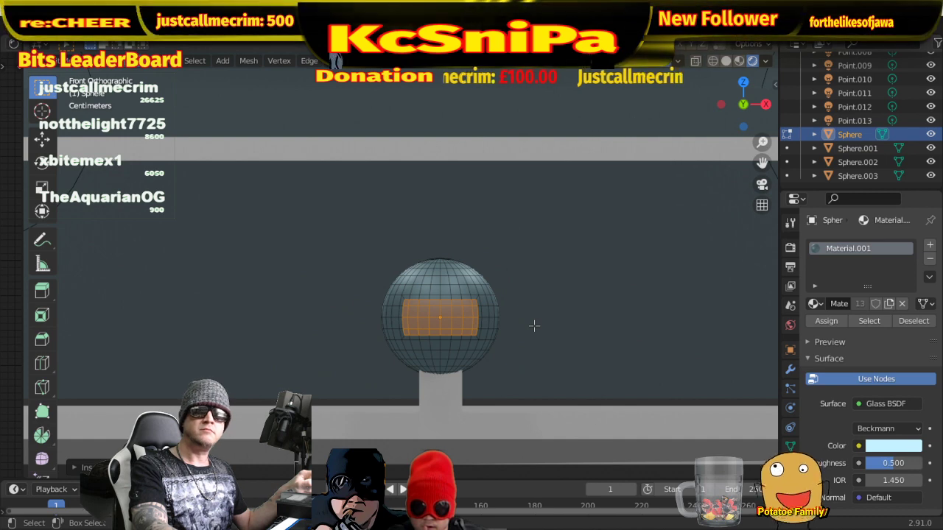
middle_click_drag(534, 326, 678, 321)
key("g")
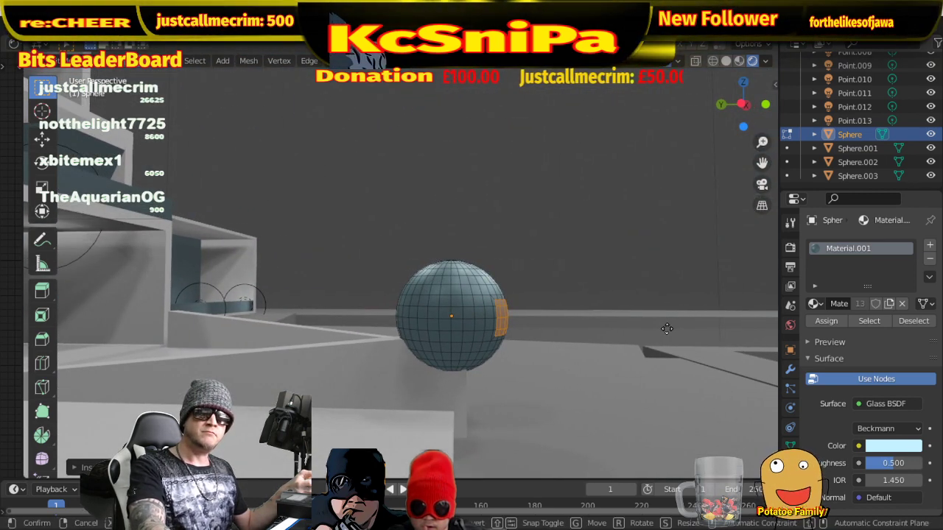
key("y")
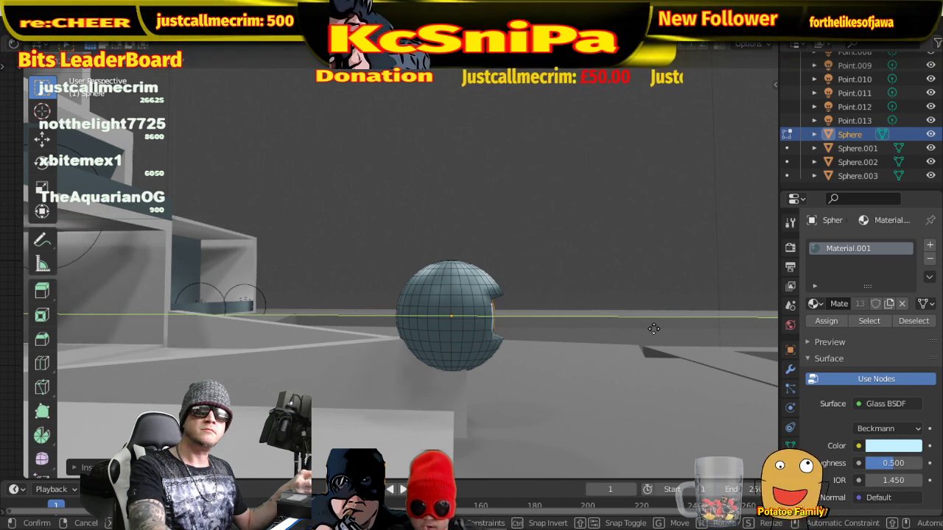
left_click(657, 328)
middle_click_drag(656, 329, 513, 333)
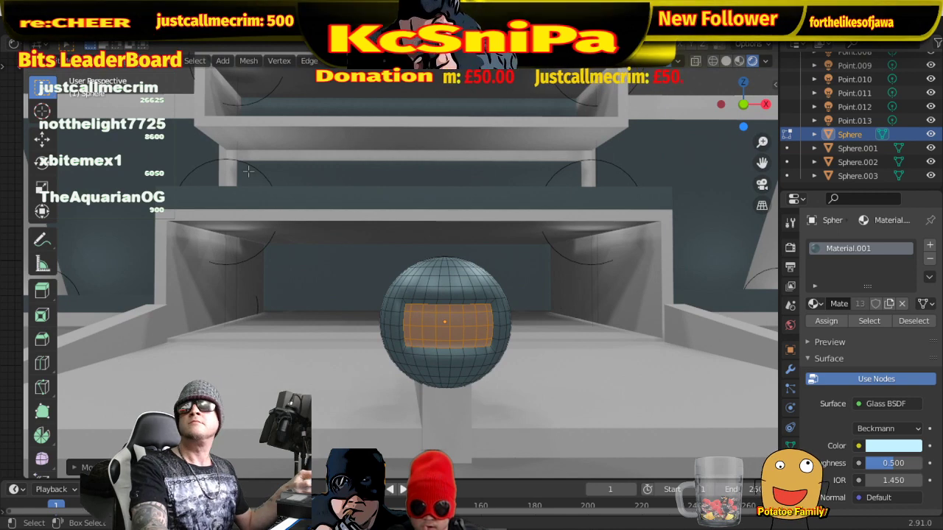
- Separate the selected window faces into their own object and return to Object Mode
right_click(469, 317)
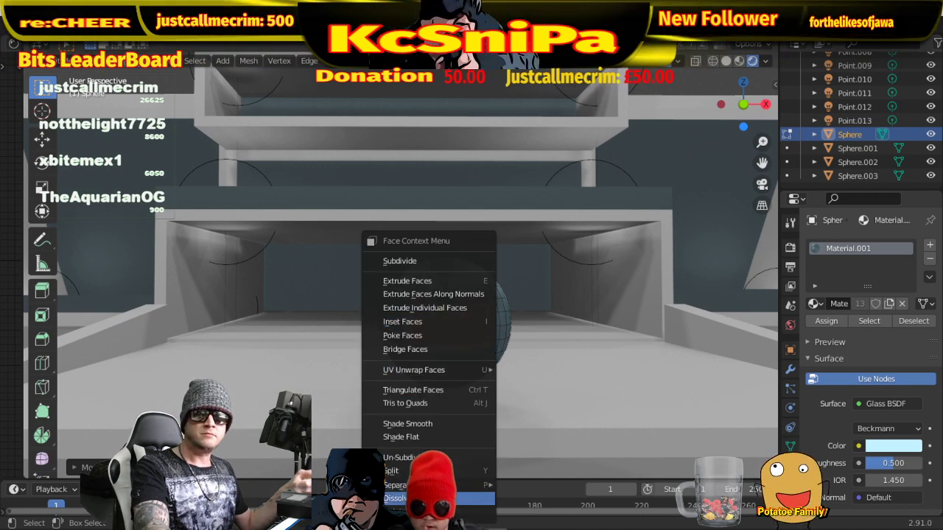
mouse_move(464, 487)
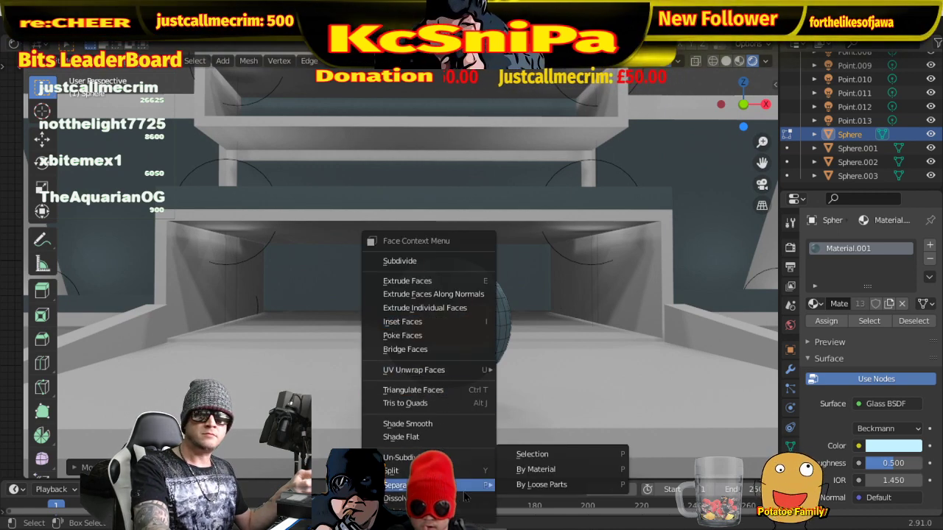
left_click(574, 456)
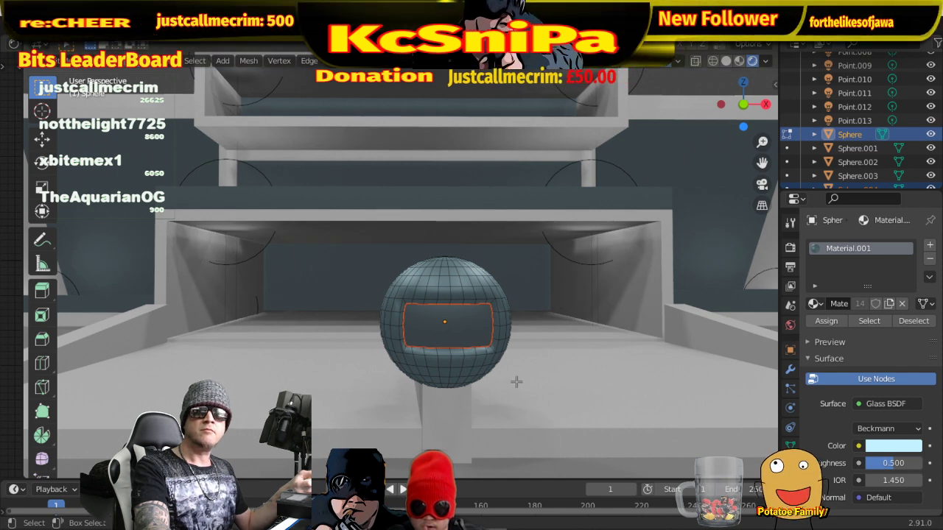
left_click(56, 60)
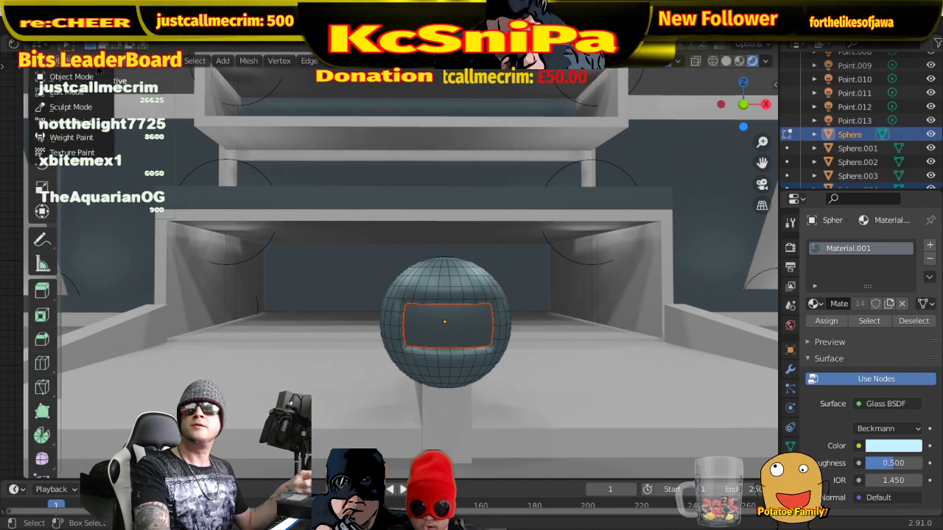
left_click(71, 77)
- Select the sphere body and assign it Material.002 from the material list
left_click(439, 327)
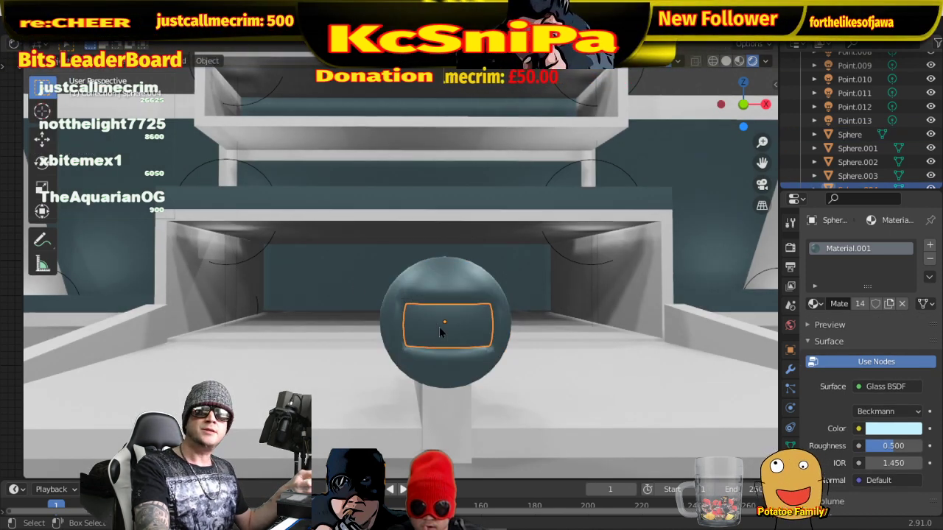
left_click(441, 279)
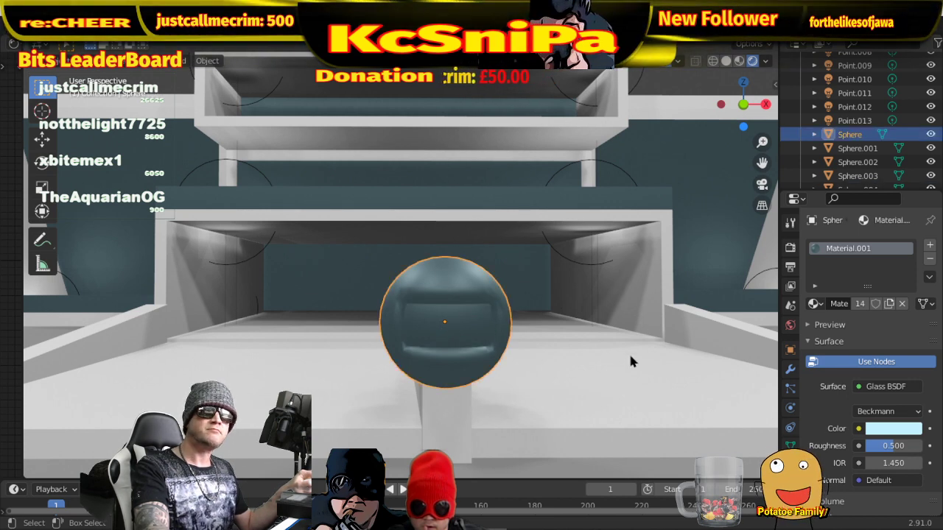
left_click(815, 303)
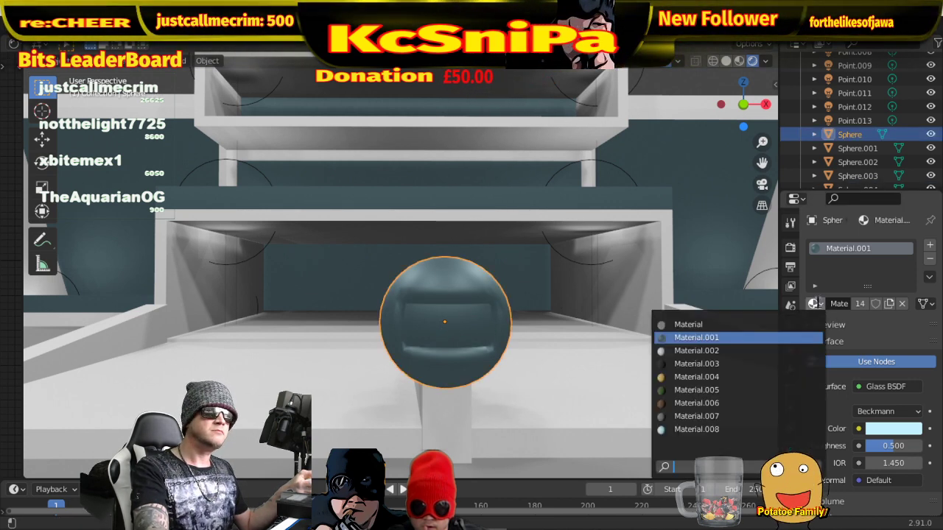
left_click(773, 351)
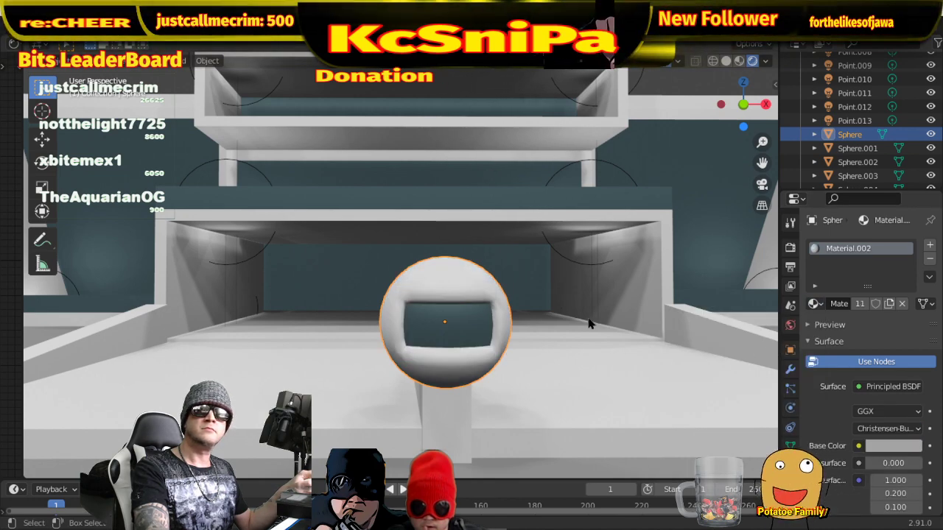
scroll(589, 322, "down", 5)
left_click(572, 118)
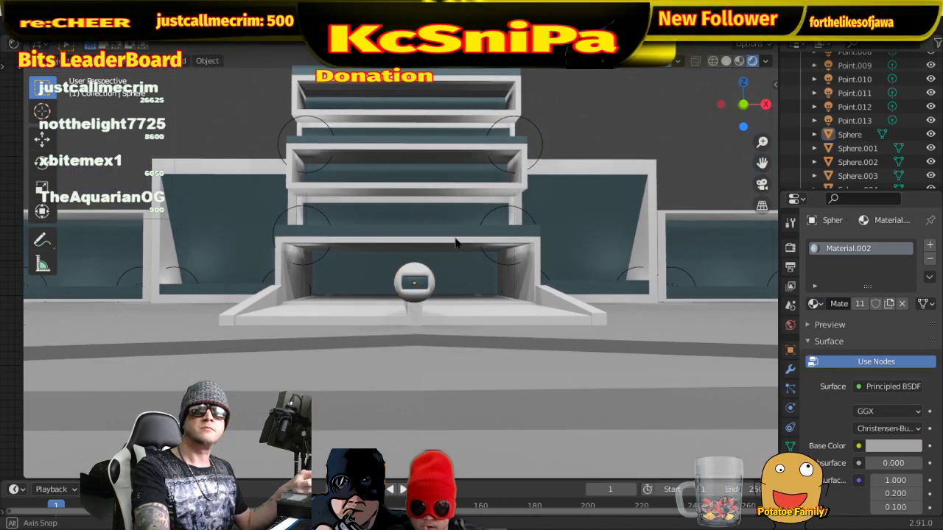
- Orbit to an angled view above the house and switch the viewport shading mode
mouse_move(457, 242)
middle_mouse_down()
mouse_move(576, 278)
mouse_move(586, 265)
mouse_move(445, 234)
mouse_move(457, 286)
mouse_move(636, 289)
mouse_move(525, 272)
mouse_move(354, 272)
middle_mouse_up()
scroll(457, 254, "up", 6)
scroll(623, 280, "down", 5)
left_click(739, 60)
scroll(355, 271, "up", 4)
middle_click_drag(452, 302, 493, 303)
- Orbit around the house and pool, select the window pane, and open its Color input options
scroll(493, 304, "up", 1)
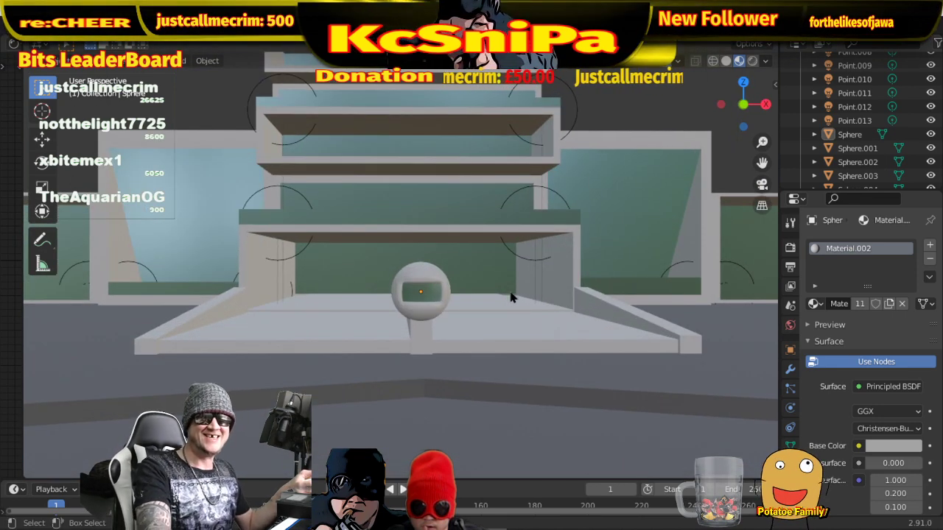
middle_click_drag(537, 311, 612, 325)
middle_click_drag(431, 341, 370, 341)
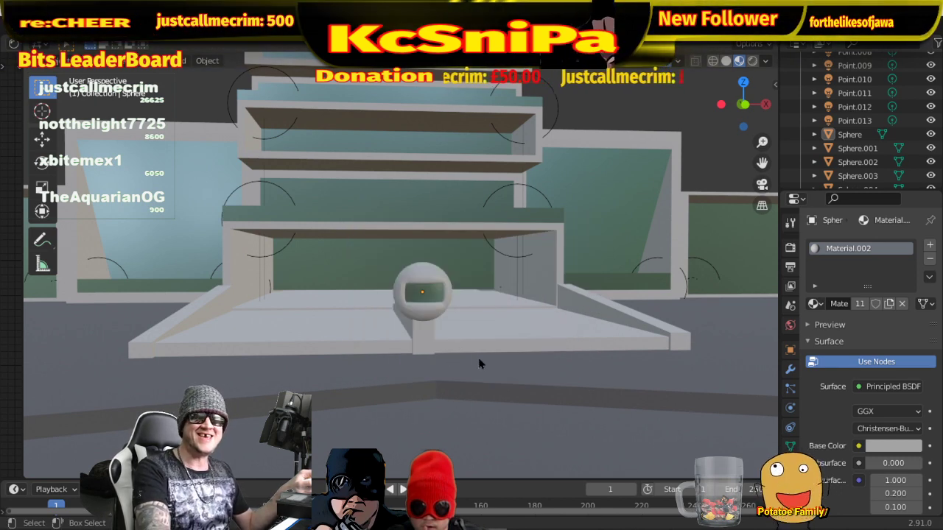
scroll(479, 363, "down", 8)
middle_click_drag(522, 319, 427, 308)
scroll(415, 305, "up", 4)
scroll(411, 298, "up", 5)
left_click(427, 307)
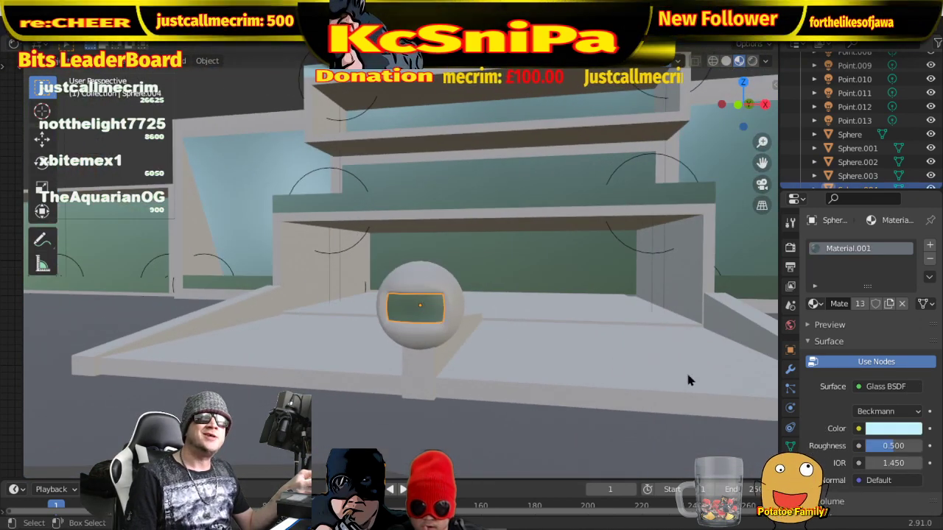
left_click(858, 429)
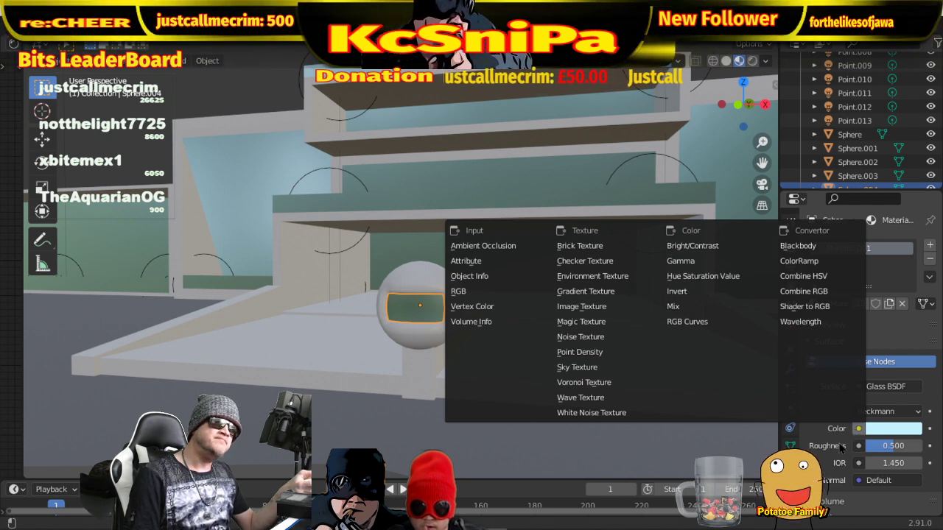
- Switch the window pane's Surface from Glass BSDF to Principled BSDF, then undo it
left_click(812, 437)
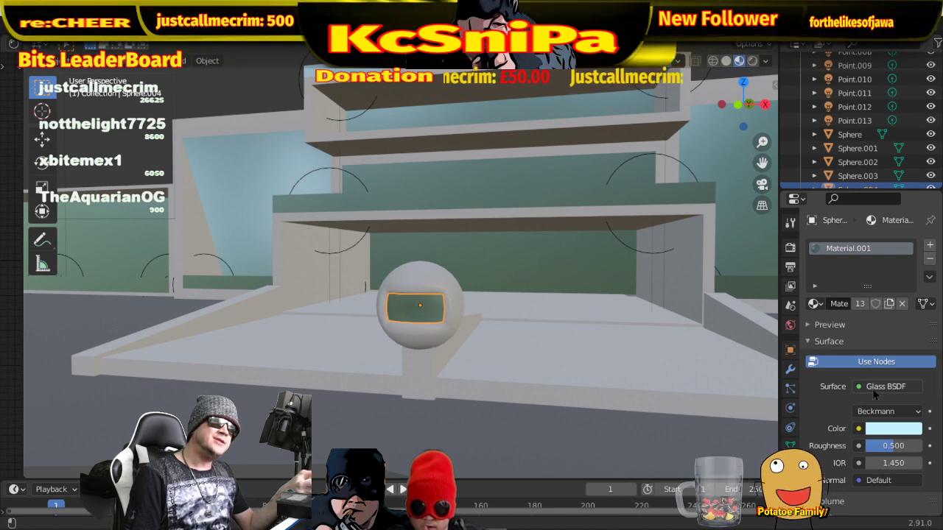
left_click(857, 388)
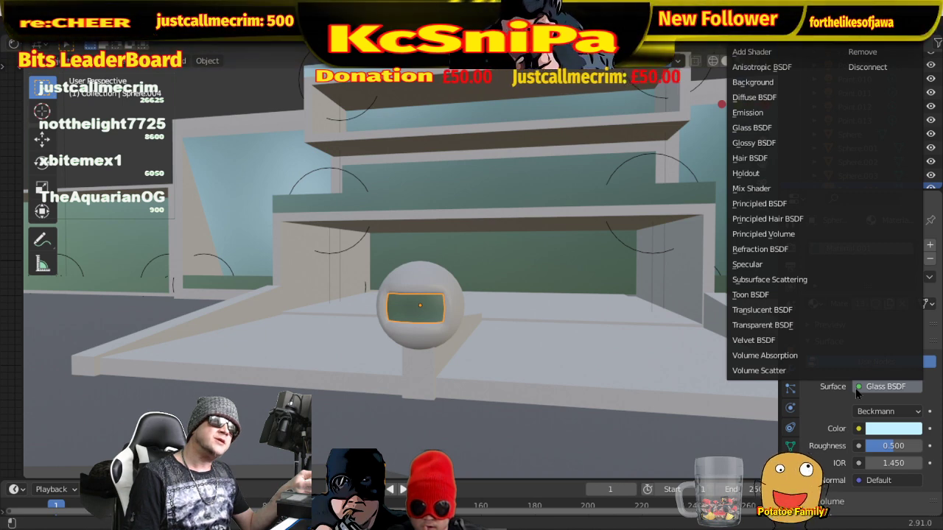
left_click(837, 417)
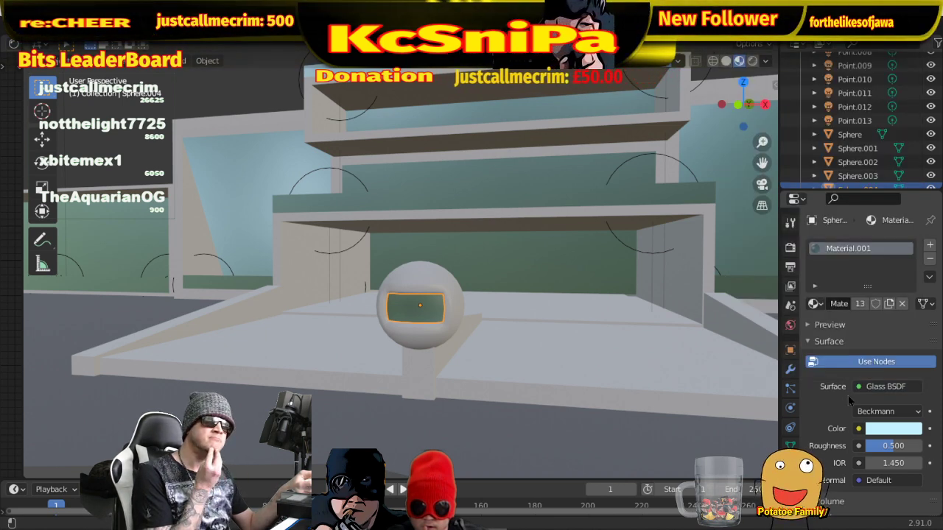
left_click(873, 388)
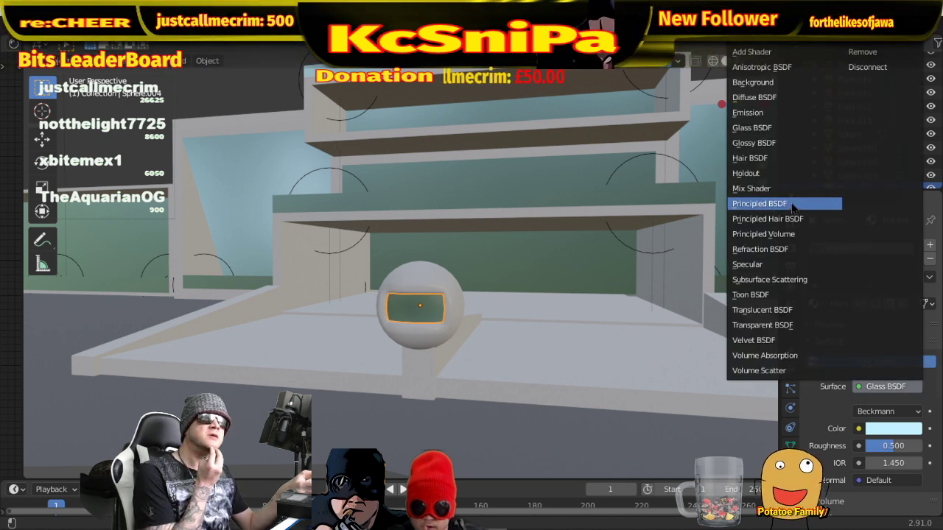
left_click(792, 209)
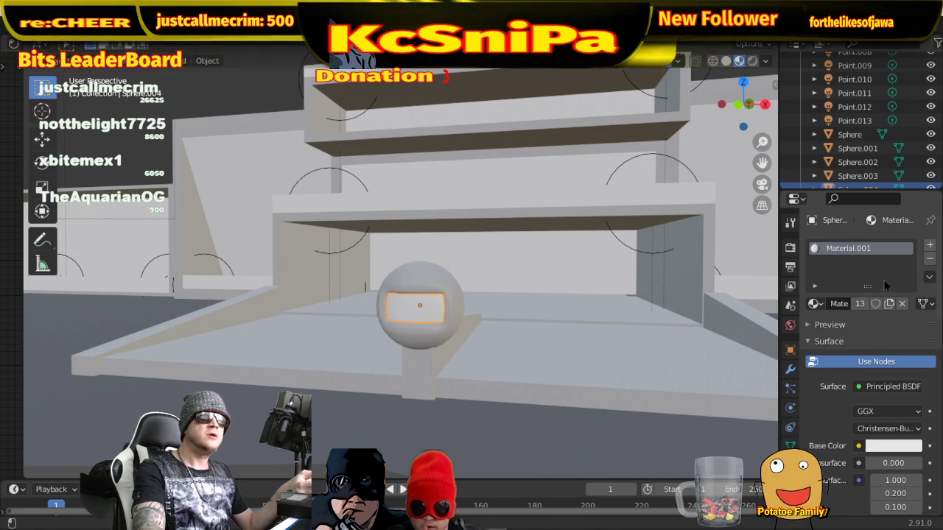
key("ctrl+z")
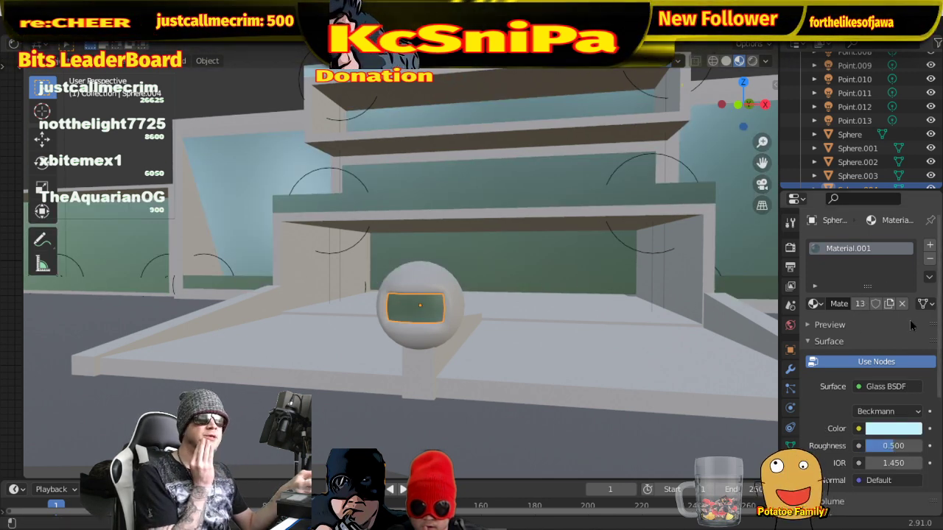
- Clear the window pane's material, select the porch sphere's small panel, and add a new material
left_click(929, 259)
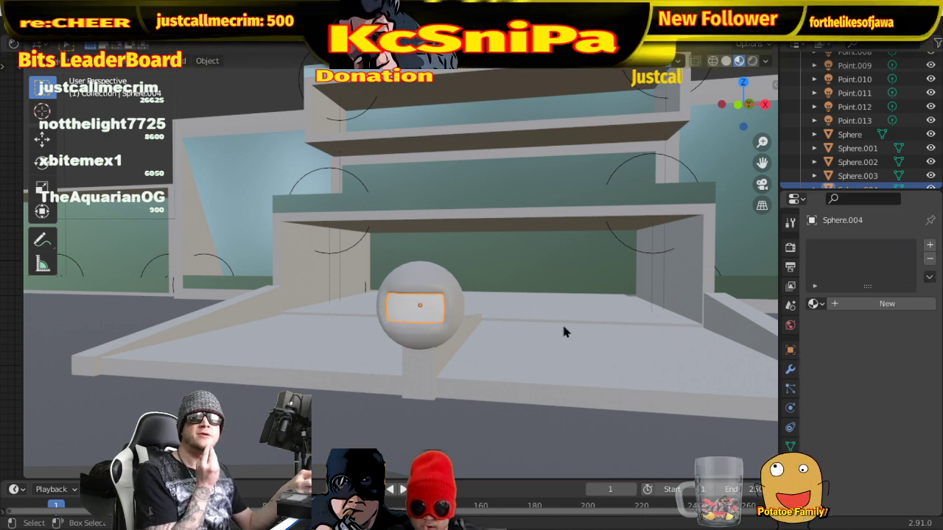
left_click(422, 304)
left_click(424, 303)
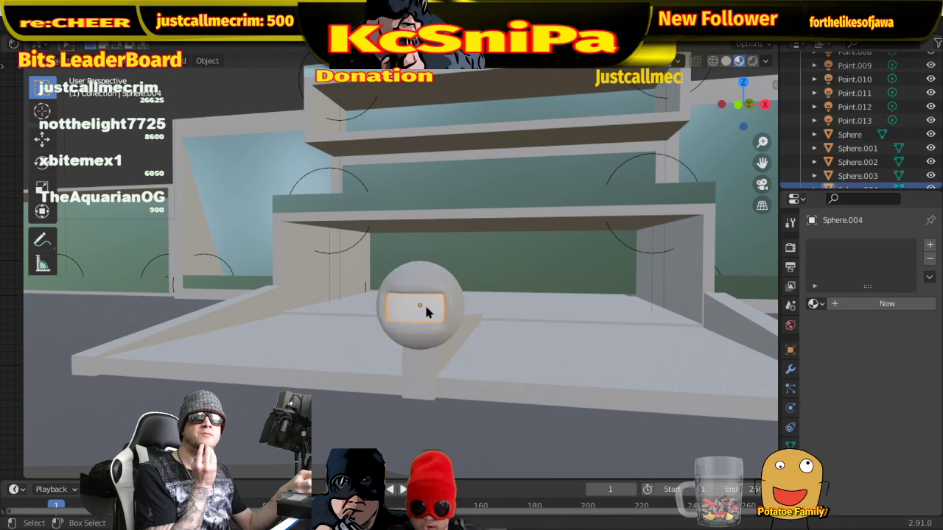
left_click(847, 306)
- Connect an Image Texture node to the new material's Base Color
scroll(843, 399, "down", 2)
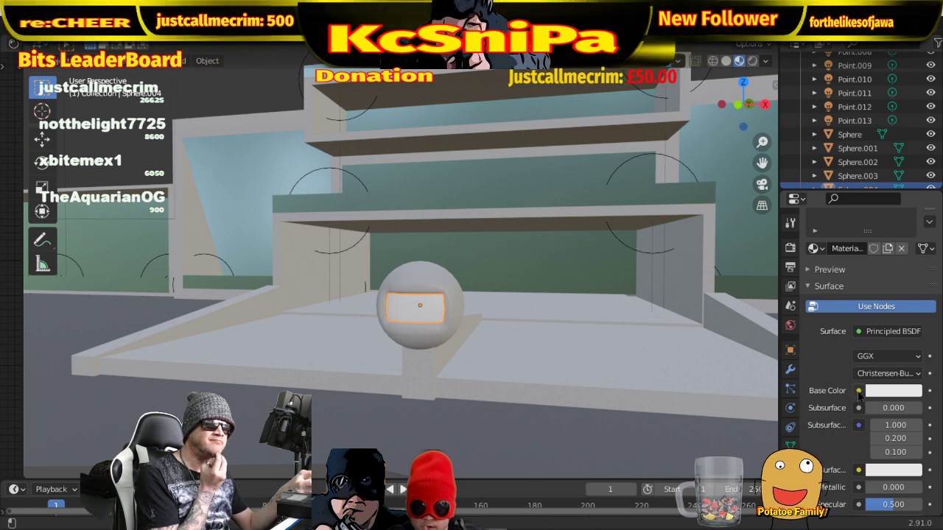
left_click(858, 391)
key("Escape")
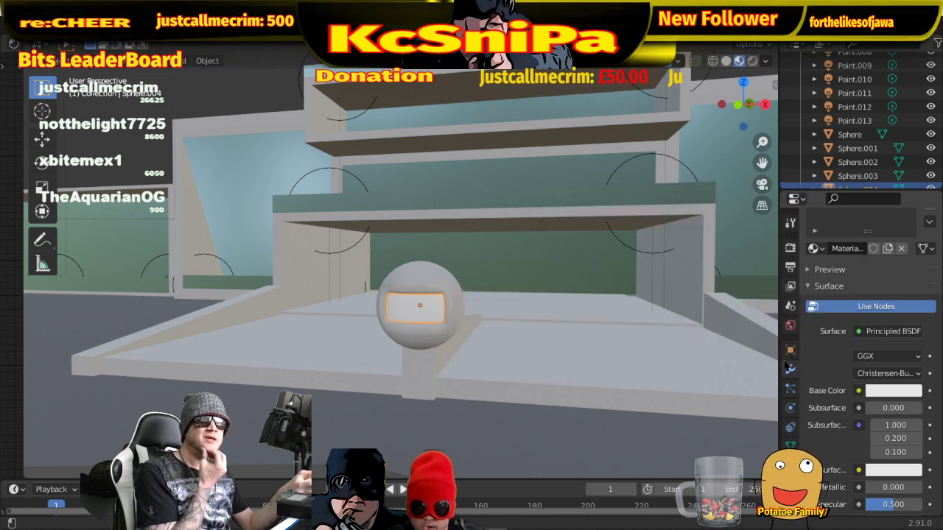
left_click(858, 391)
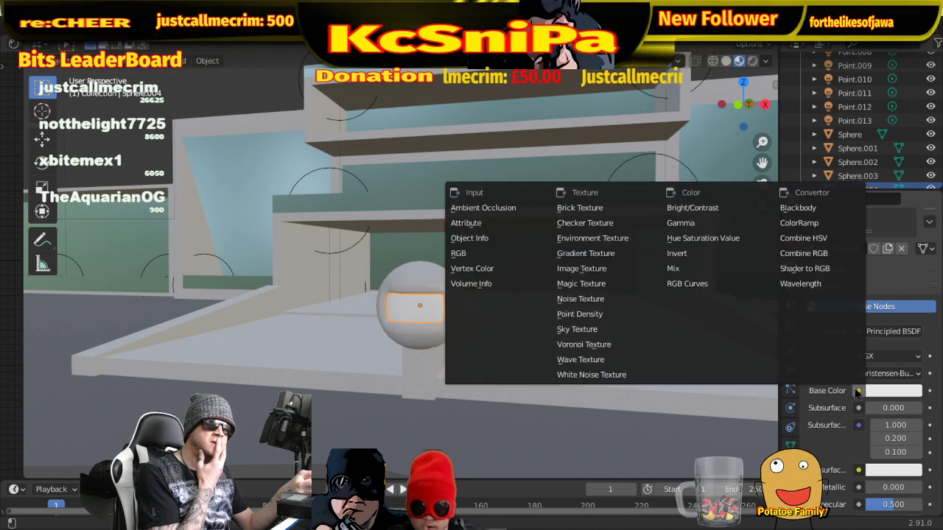
left_click(854, 393)
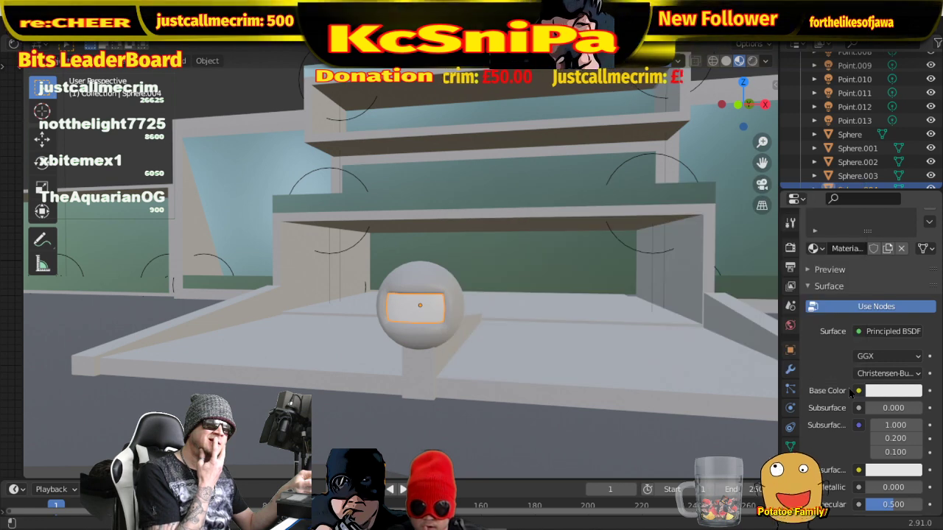
left_click(858, 393)
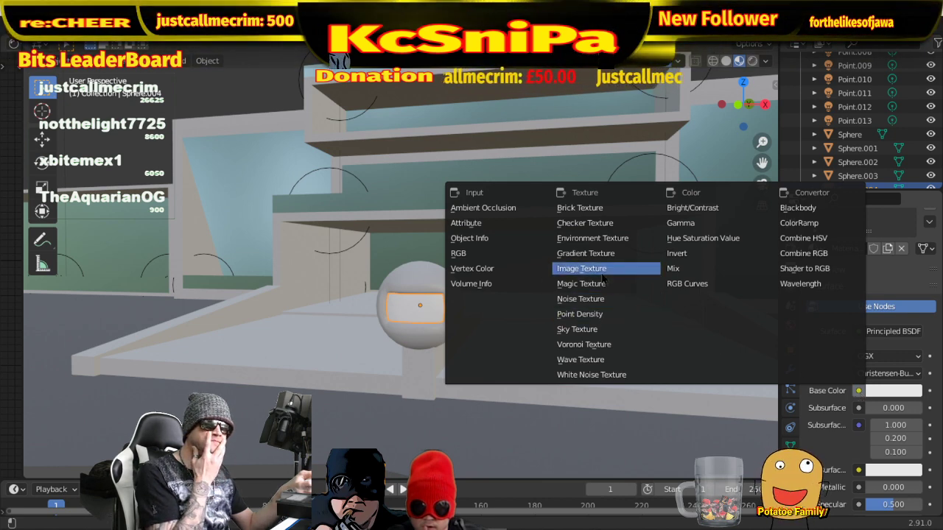
left_click(581, 268)
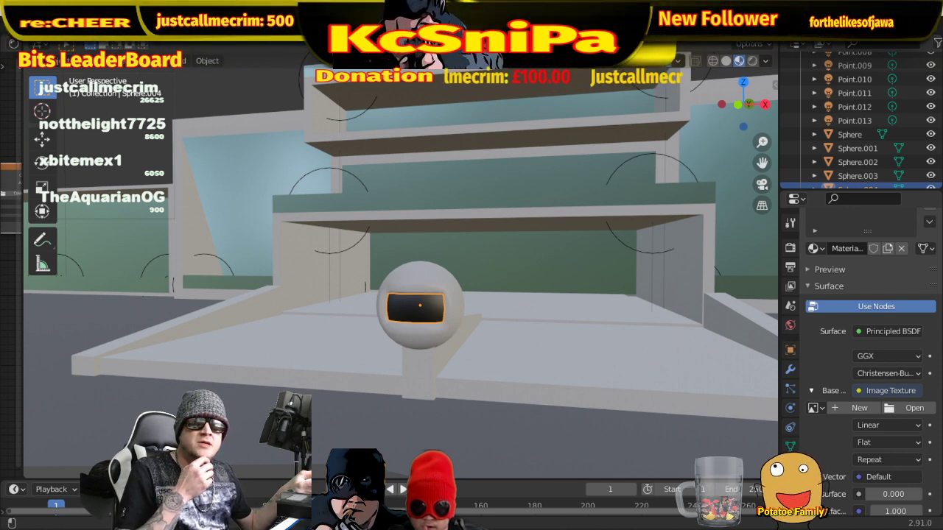
- Search for the JPEG to load in the existing images, the Base Color options and the File menu
left_click(822, 409)
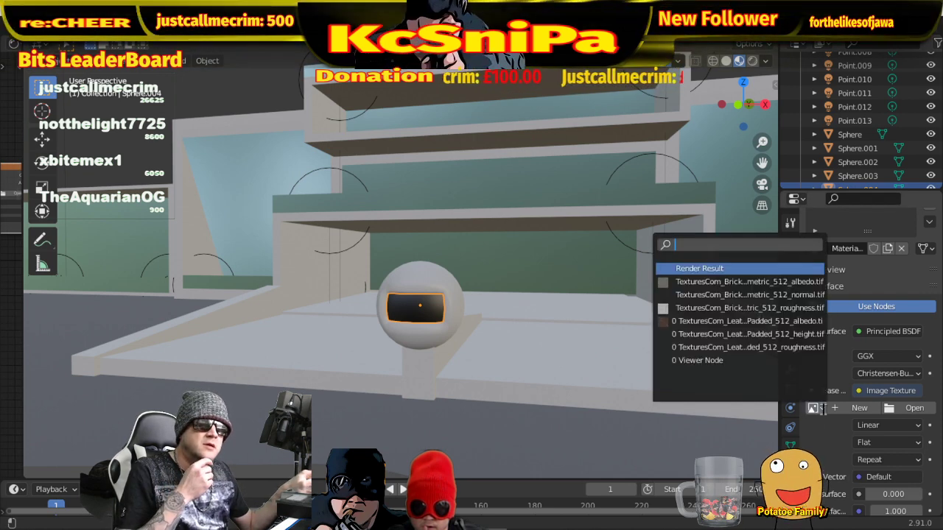
key("Escape")
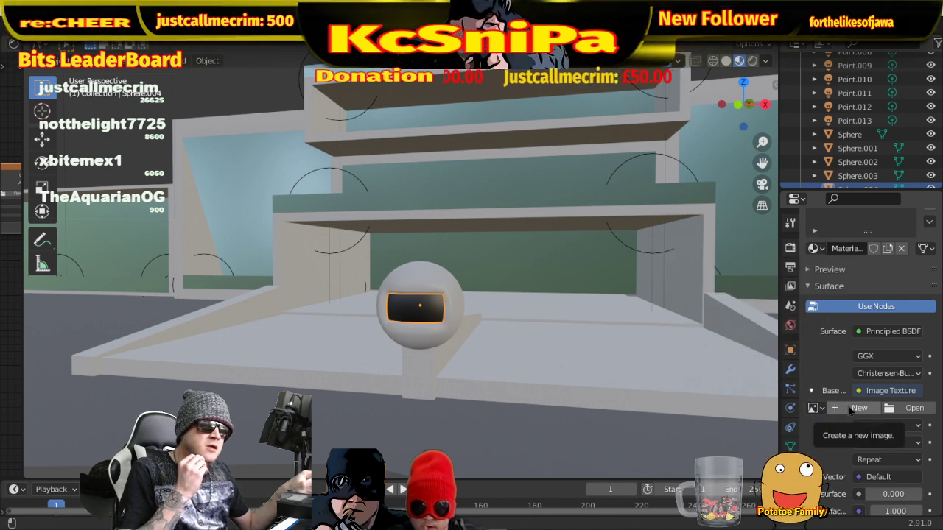
left_click(878, 393)
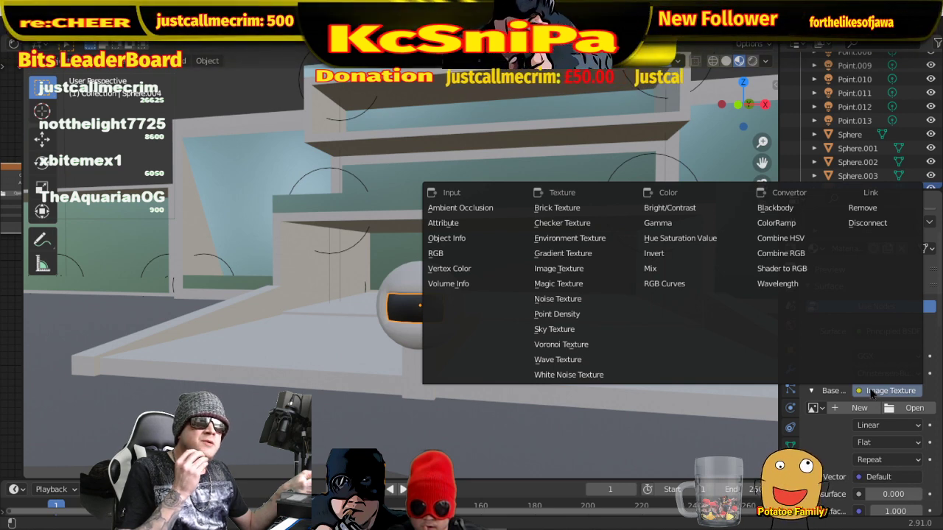
left_click(861, 393)
left_click(859, 394)
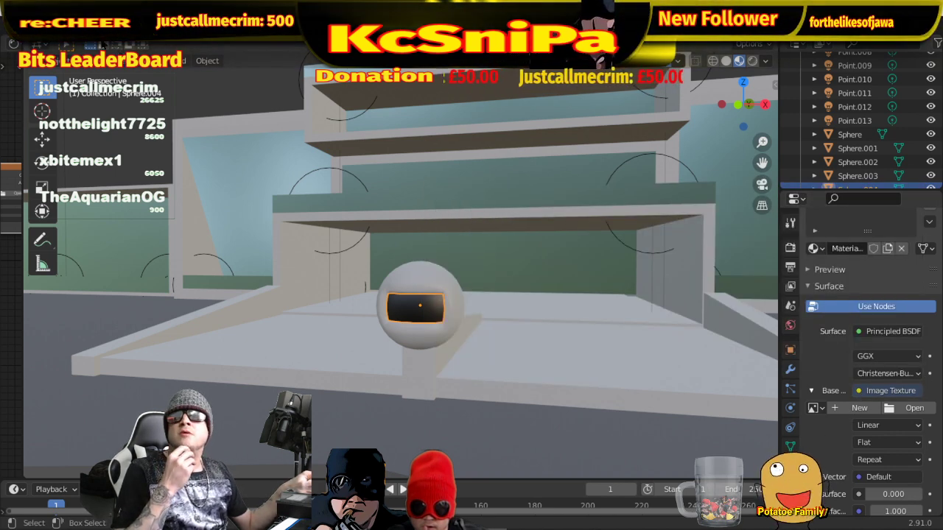
left_click(26, 28)
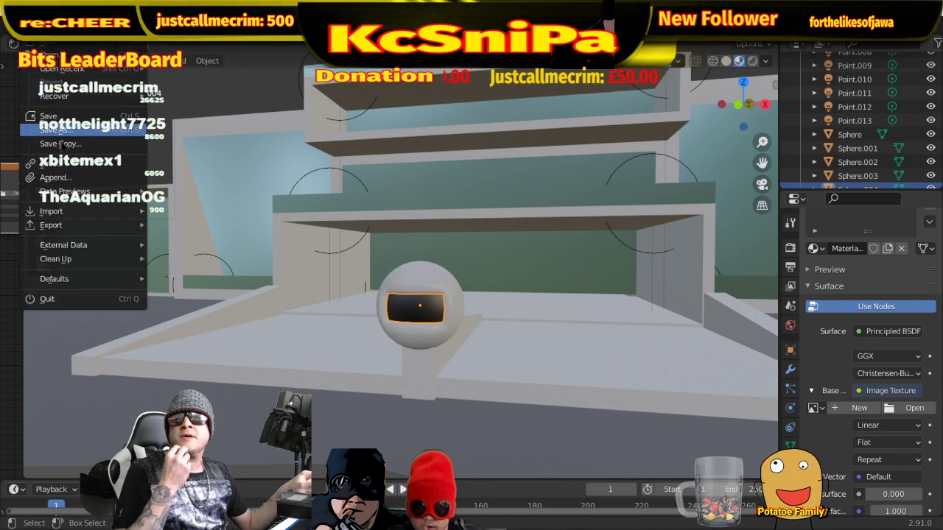
mouse_move(62, 215)
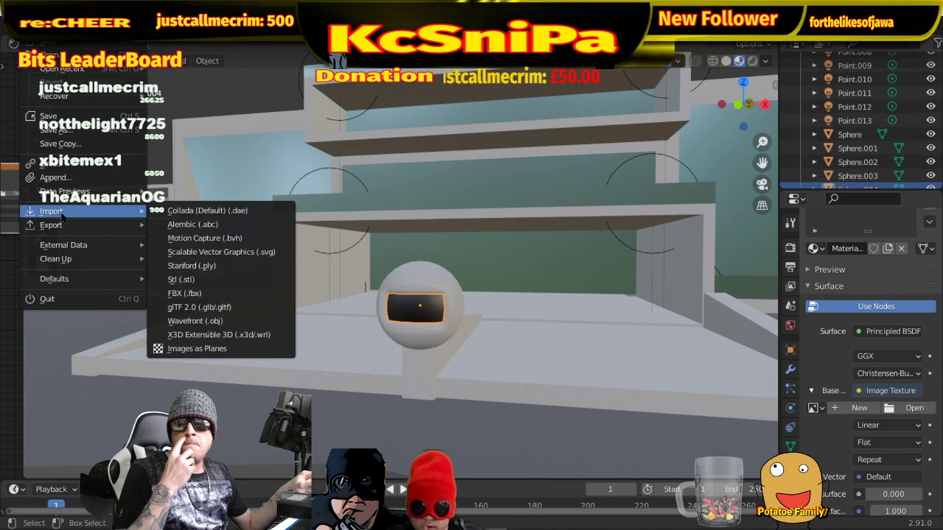
mouse_move(64, 244)
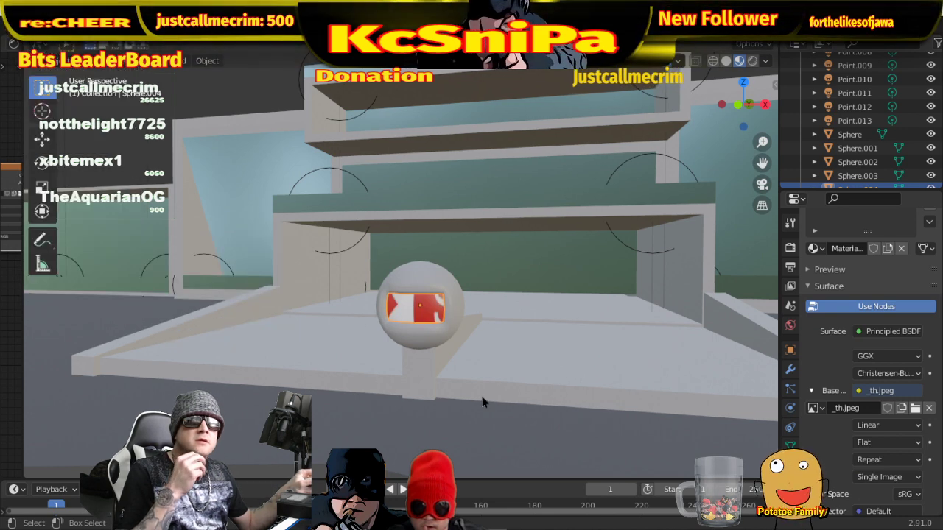
scroll(824, 371, "down", 2)
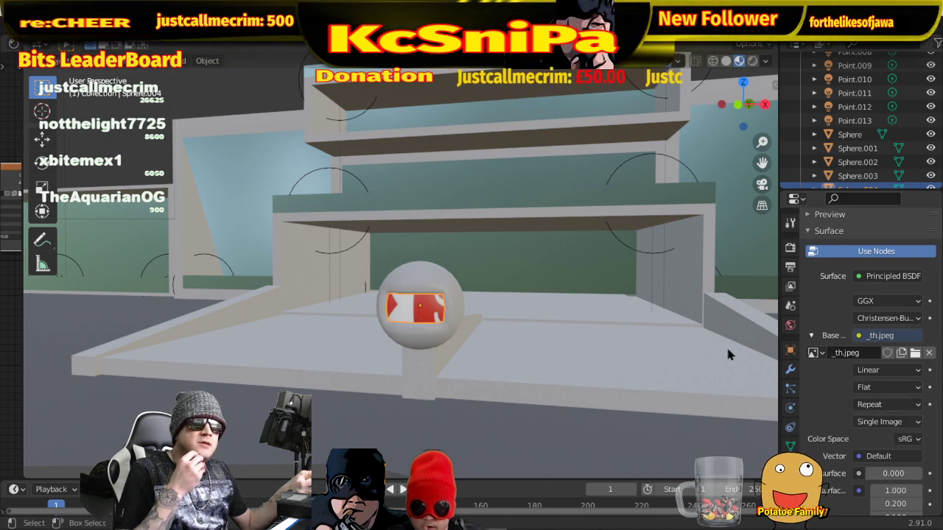
left_click(907, 373)
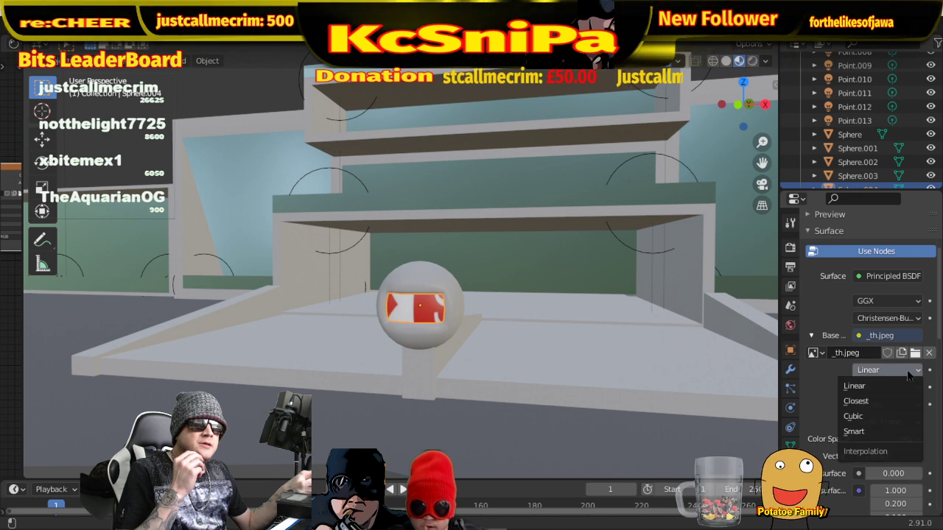
left_click(876, 401)
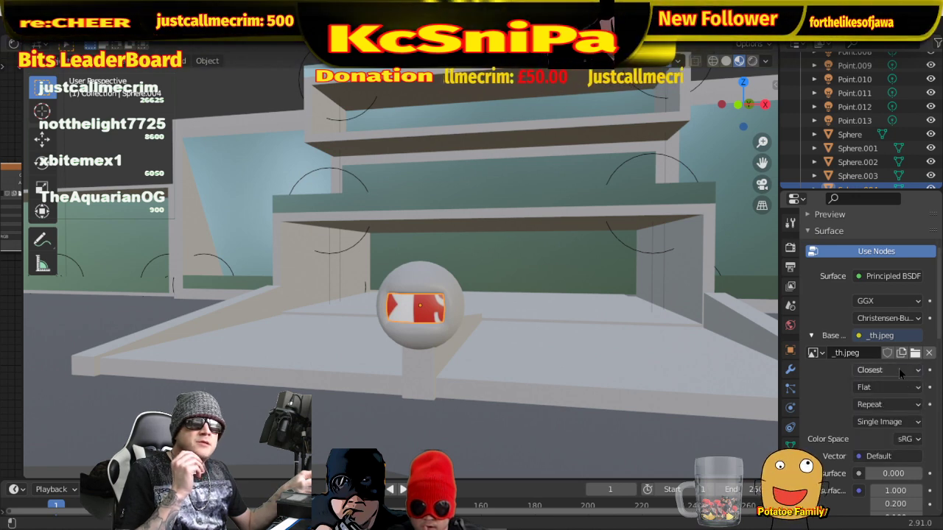
left_click(898, 370)
left_click(873, 416)
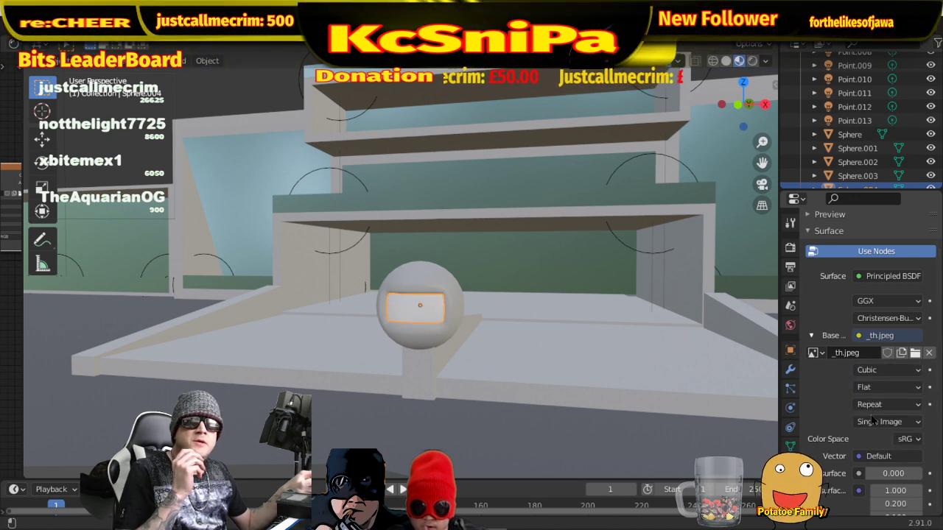
left_click(890, 368)
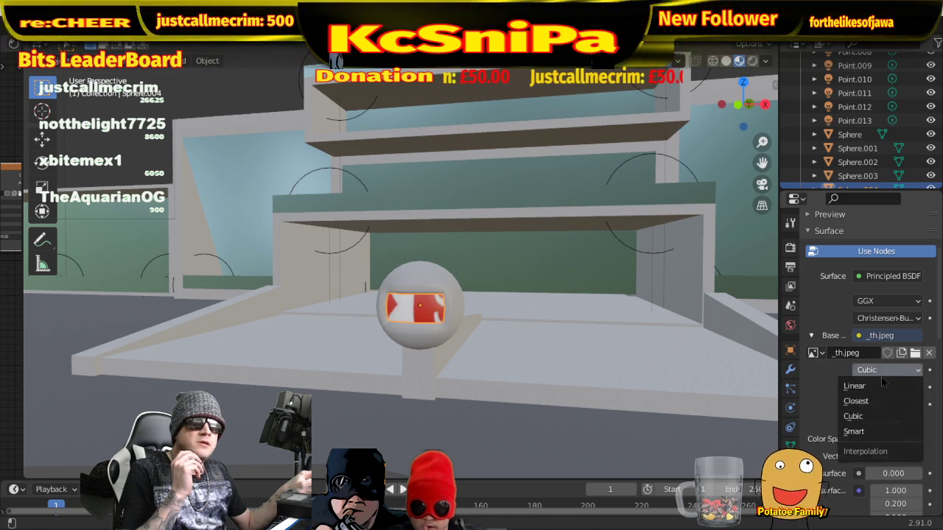
left_click(877, 386)
left_click(890, 388)
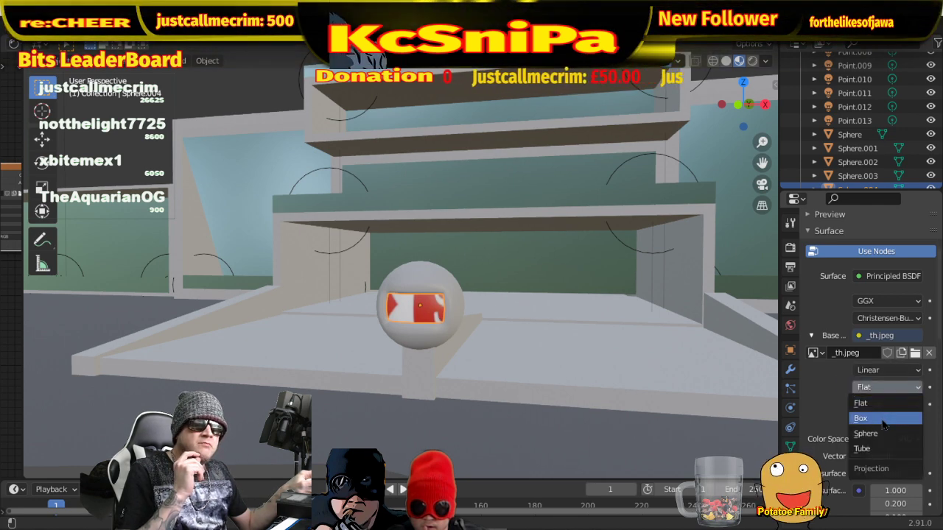
left_click(883, 419)
left_click(888, 388)
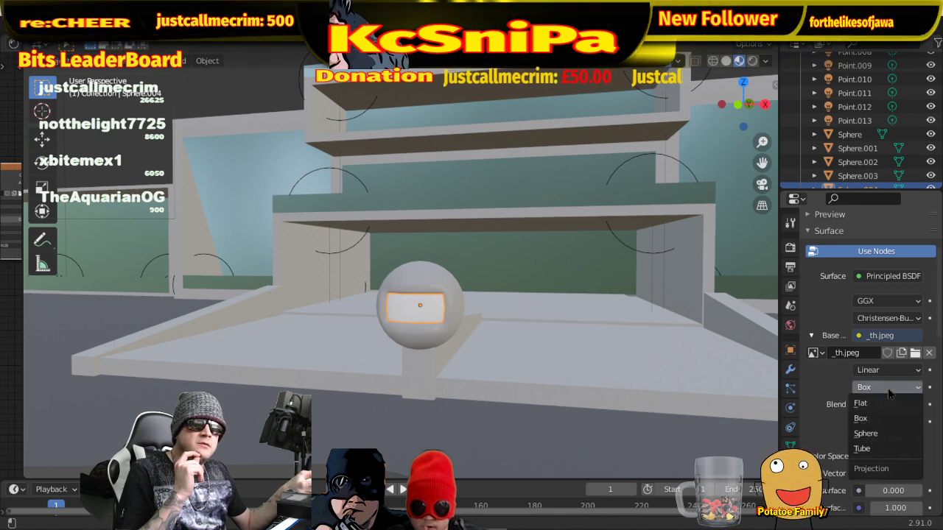
left_click(888, 403)
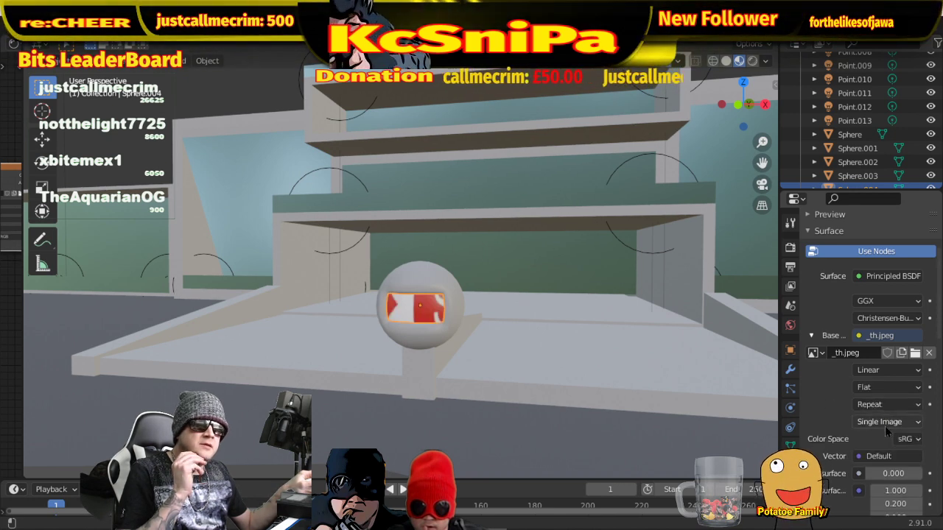
scroll(848, 417, "down", 2)
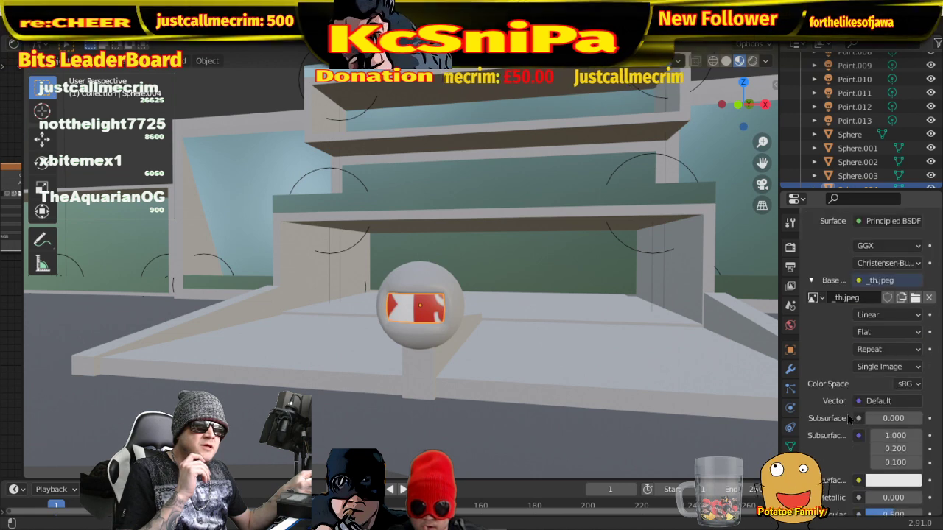
scroll(846, 414, "down", 2)
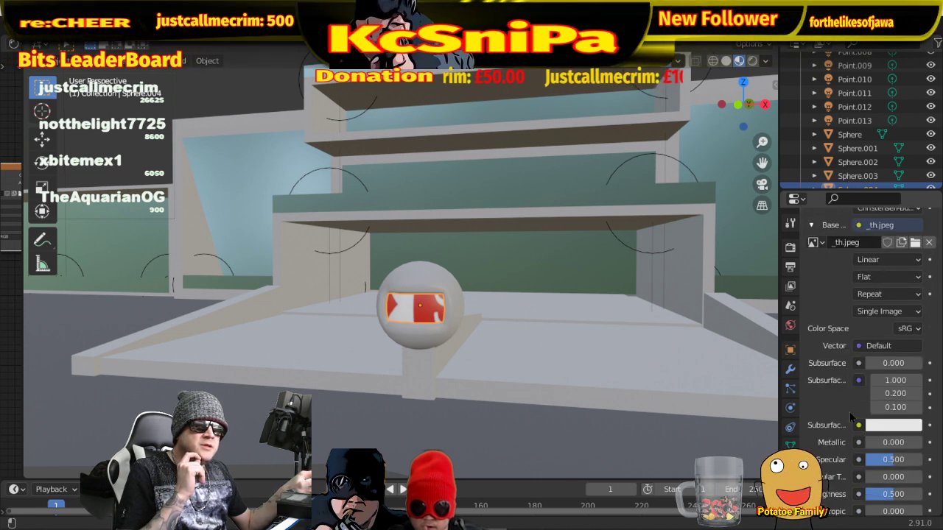
scroll(849, 402, "up", 2)
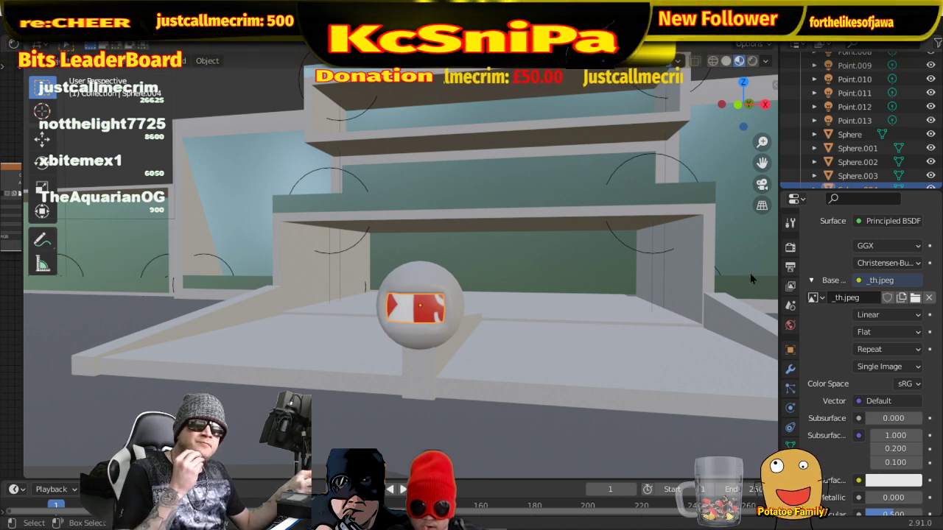
- Unlink the red-and-white image from the panel's Image Texture node
left_click(929, 298)
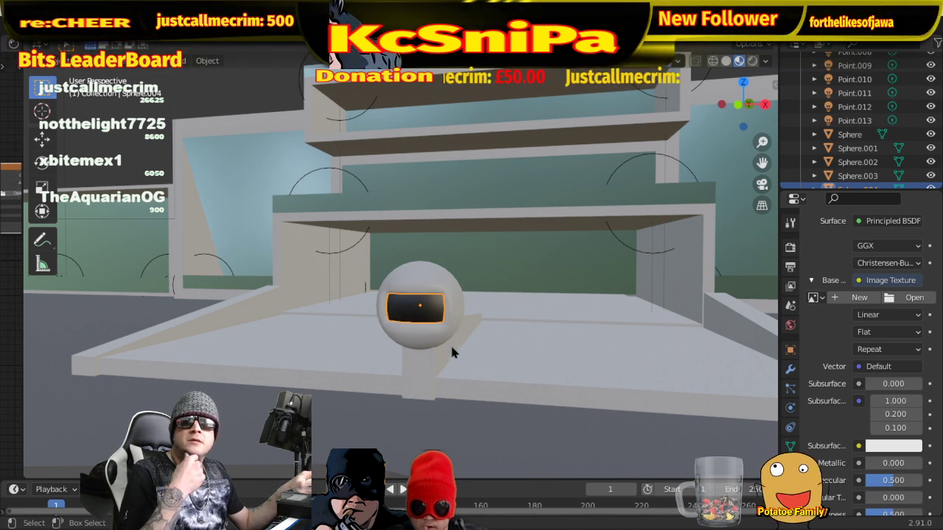
- Orbit around the building to look up at the porch sphere under the balcony
scroll(449, 343, "down", 5)
scroll(463, 310, "down", 3)
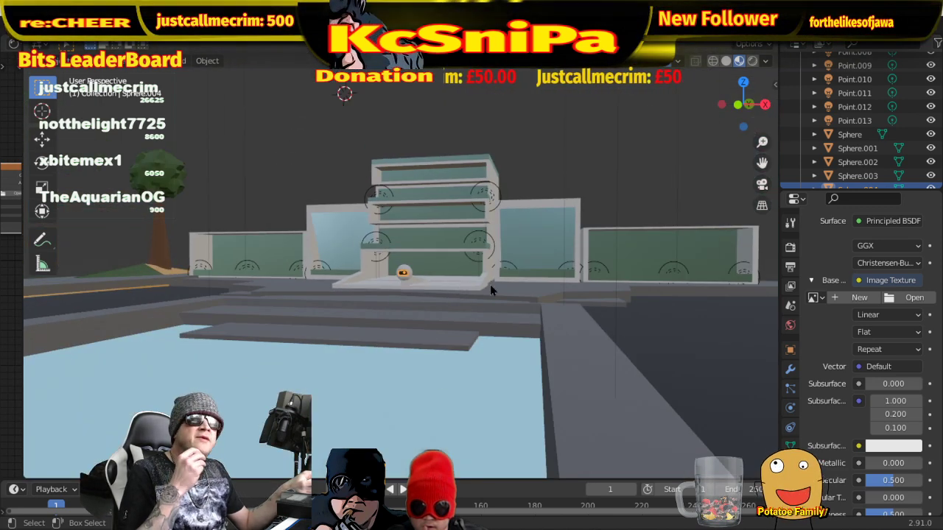
scroll(877, 123, "down", 1)
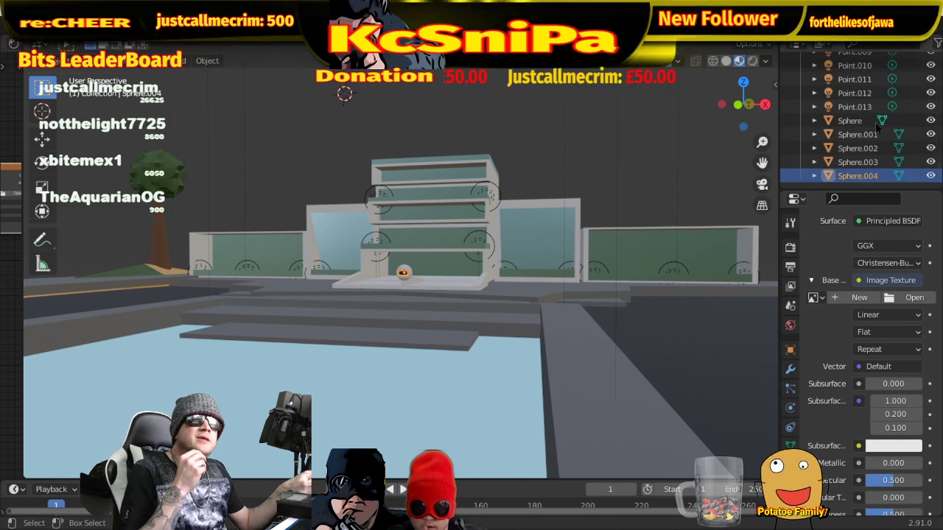
middle_click_drag(447, 247, 644, 308)
scroll(610, 305, "down", 5)
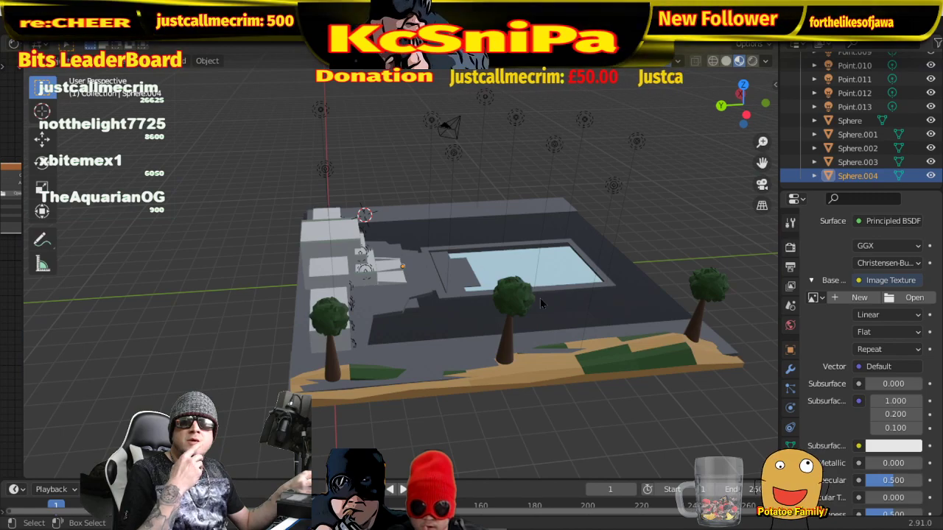
middle_click_drag(540, 302, 353, 354)
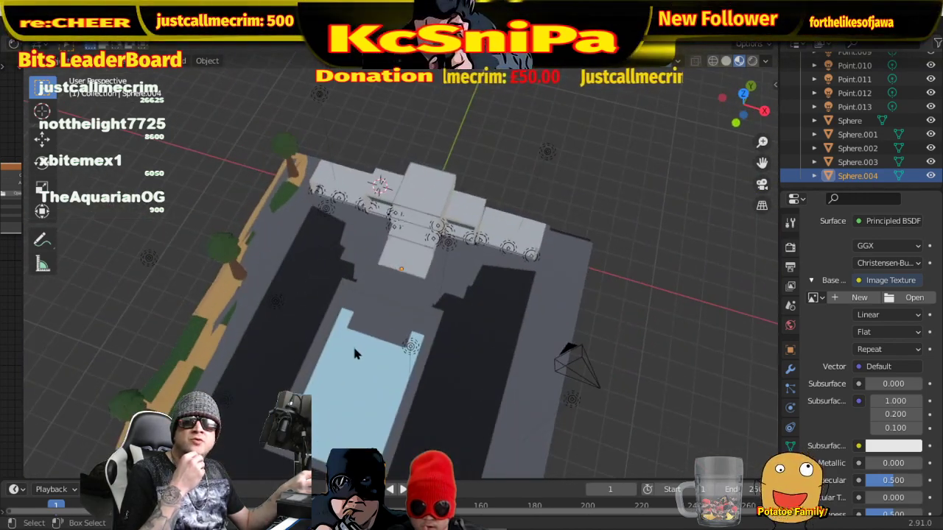
scroll(353, 354, "up", 6)
middle_click_drag(425, 308, 494, 309)
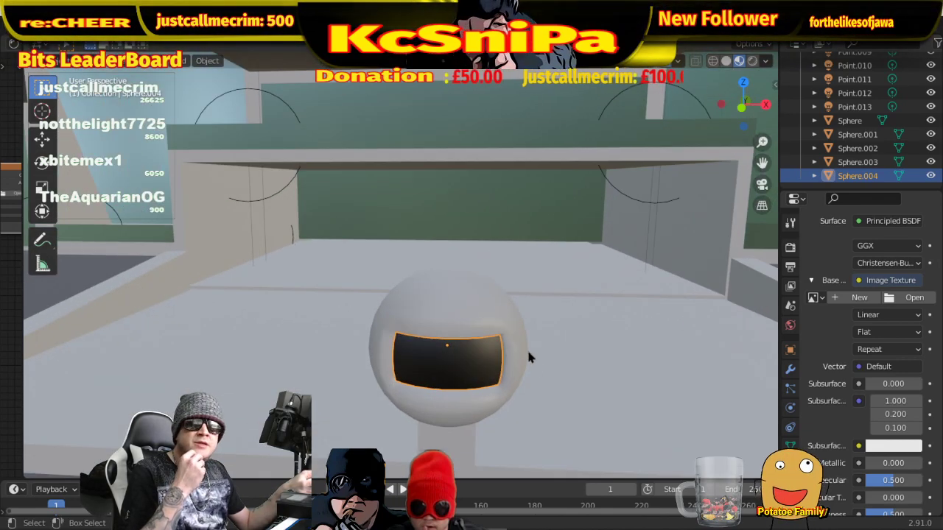
middle_click_drag(541, 357, 524, 338)
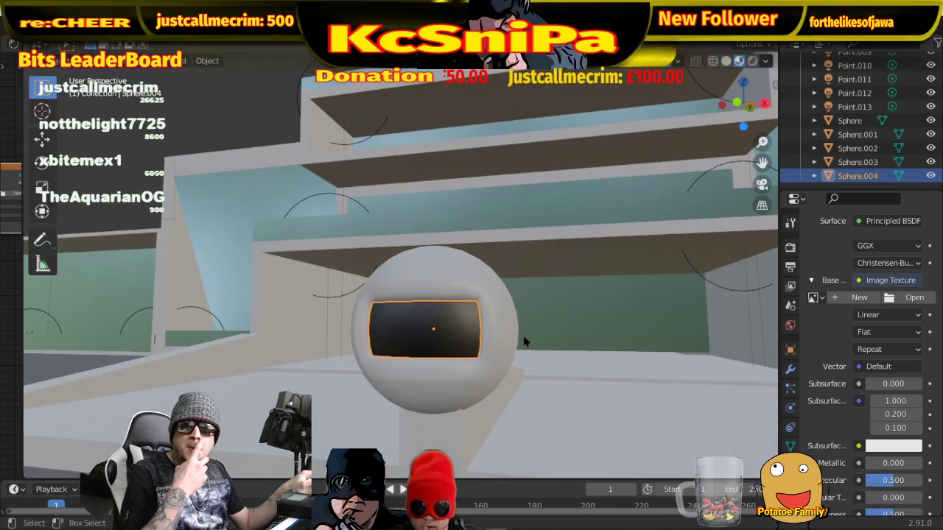
- Play the animation, stop it at frame 39, and move in closer to the sphere lamp
left_click(402, 489)
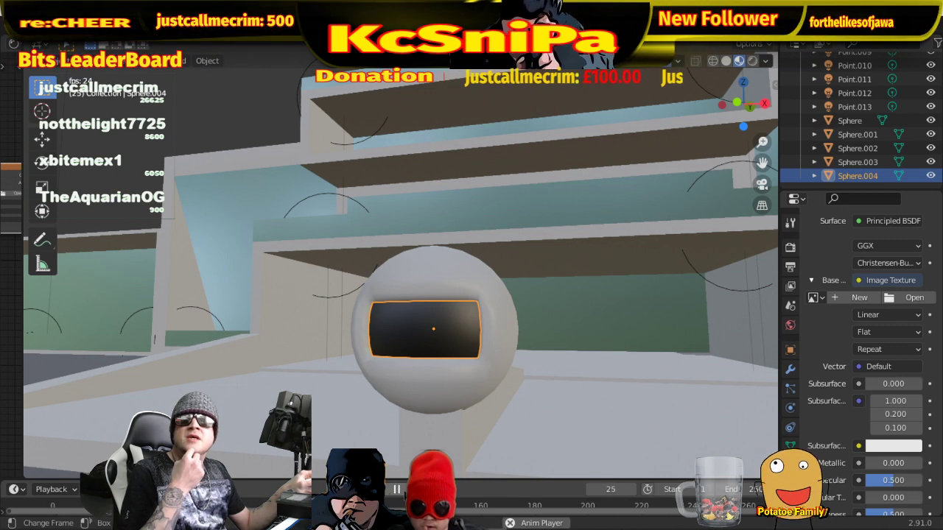
key("space")
scroll(346, 261, "down", 8)
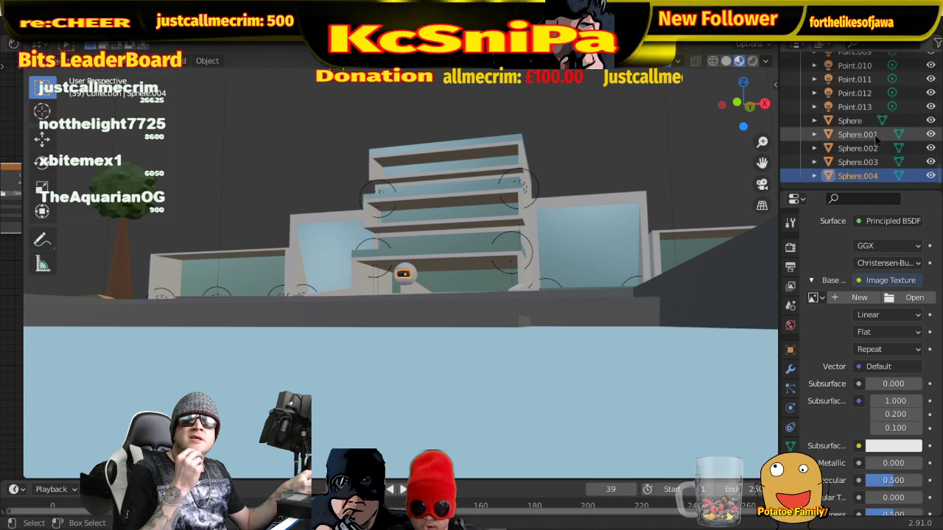
middle_click_drag(567, 243, 521, 278)
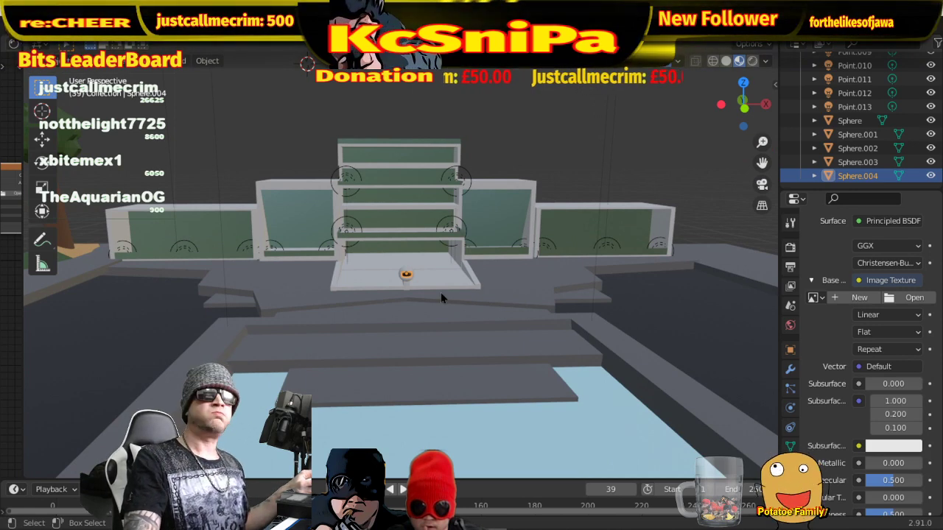
scroll(441, 294, "up", 3)
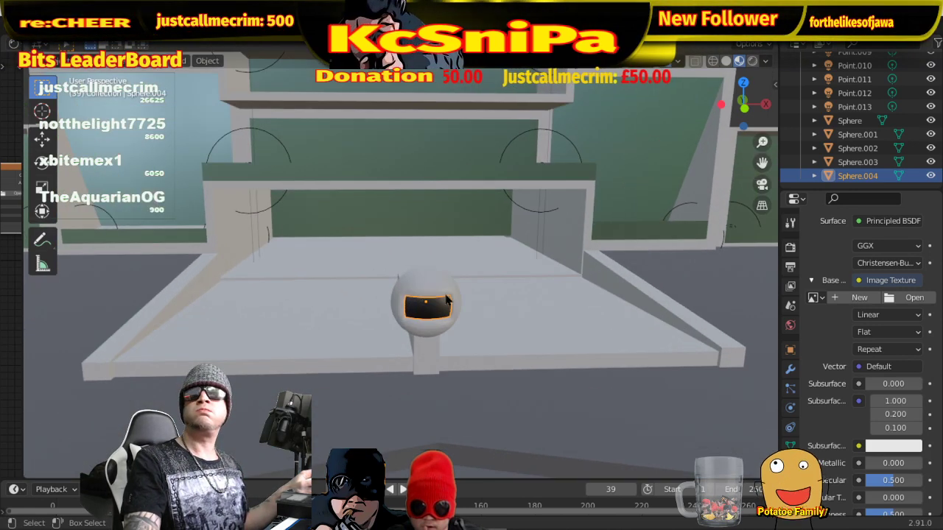
- Select the porch sphere lamp Sphere.004 and inspect its right-click object menu
middle_click_drag(467, 335, 471, 312)
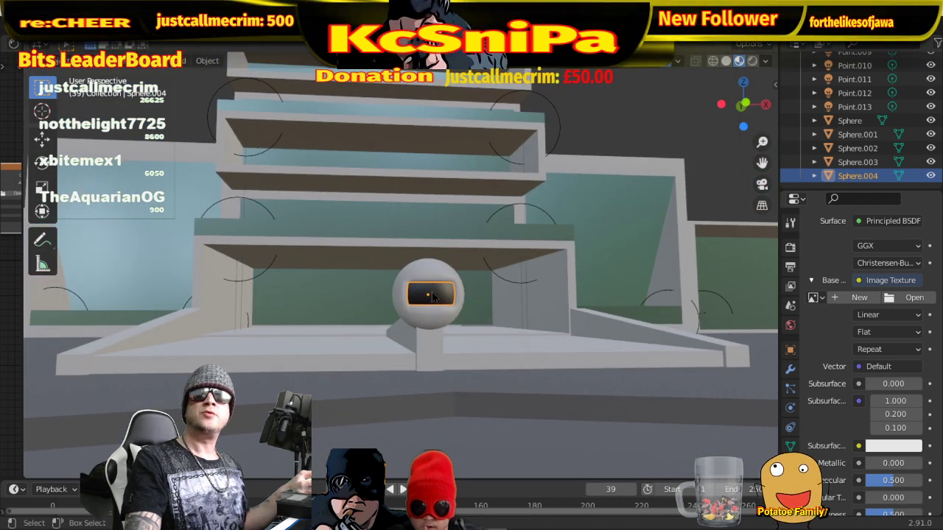
left_click(433, 296)
left_click(433, 296)
right_click(433, 296)
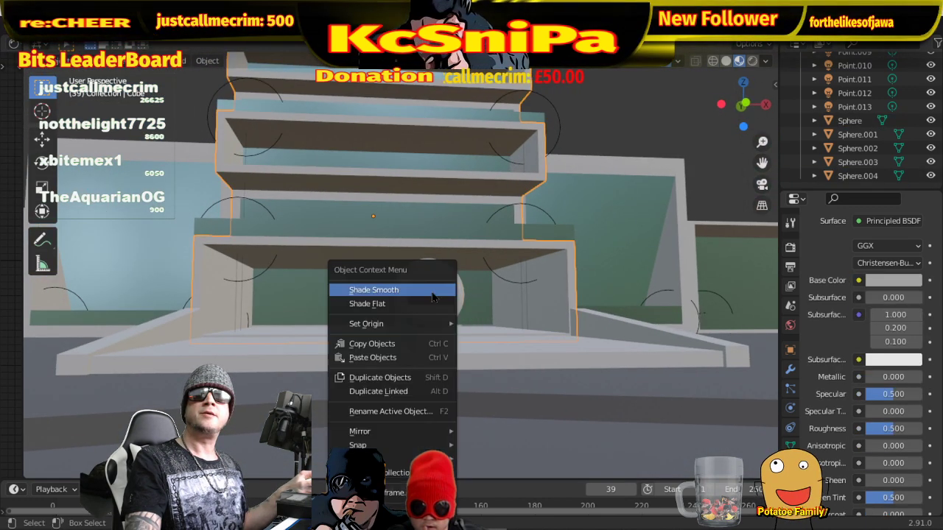
left_click(433, 295)
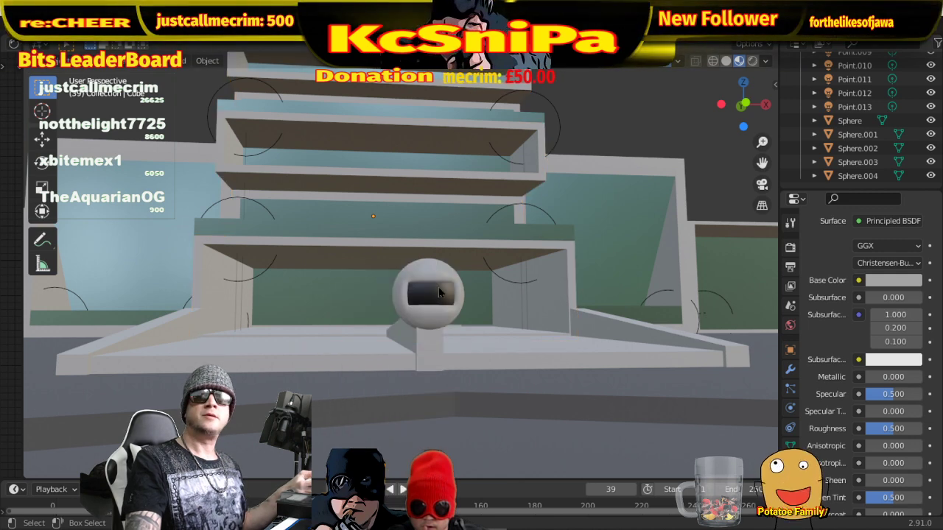
left_click(435, 301)
right_click(435, 299)
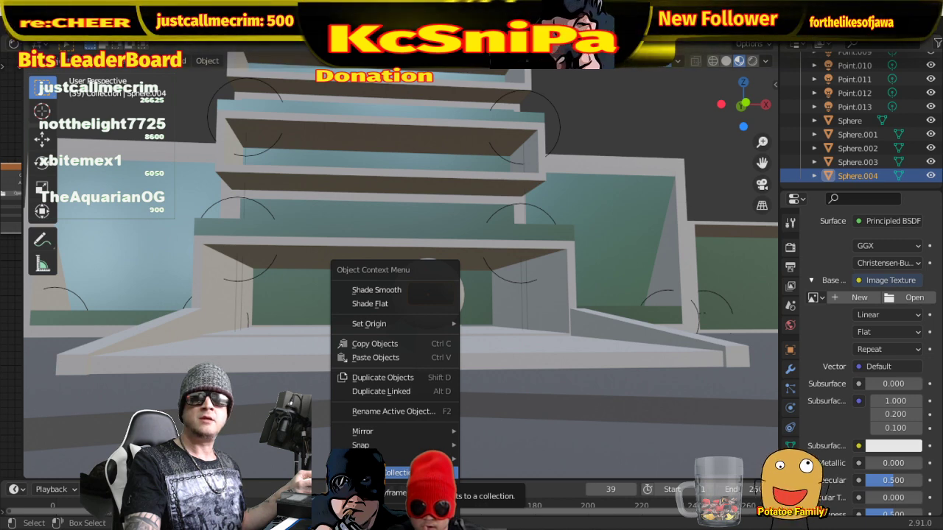
mouse_move(430, 326)
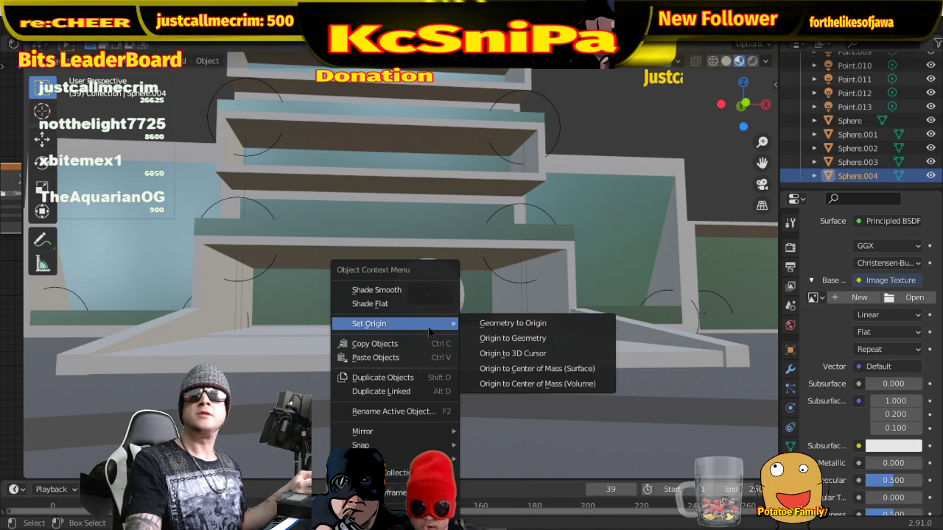
key("Escape")
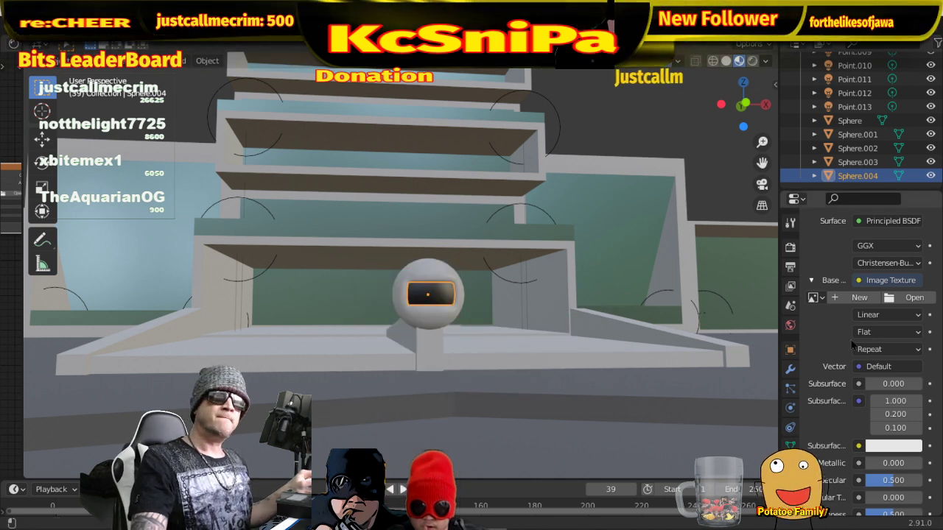
- Check the texture's new-image and Base Color link options and widen the Shader Editor for Material.009
left_click(849, 297)
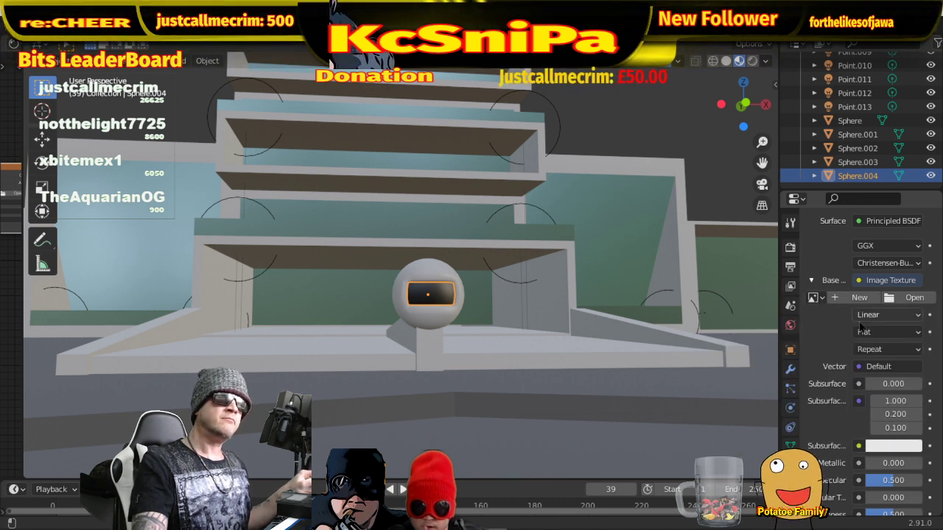
left_click(903, 284)
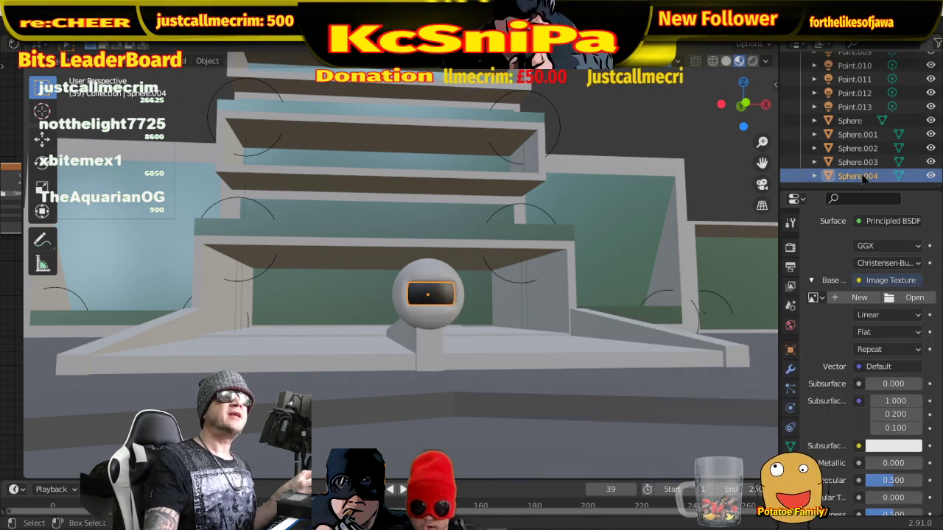
scroll(860, 173, "up", 2)
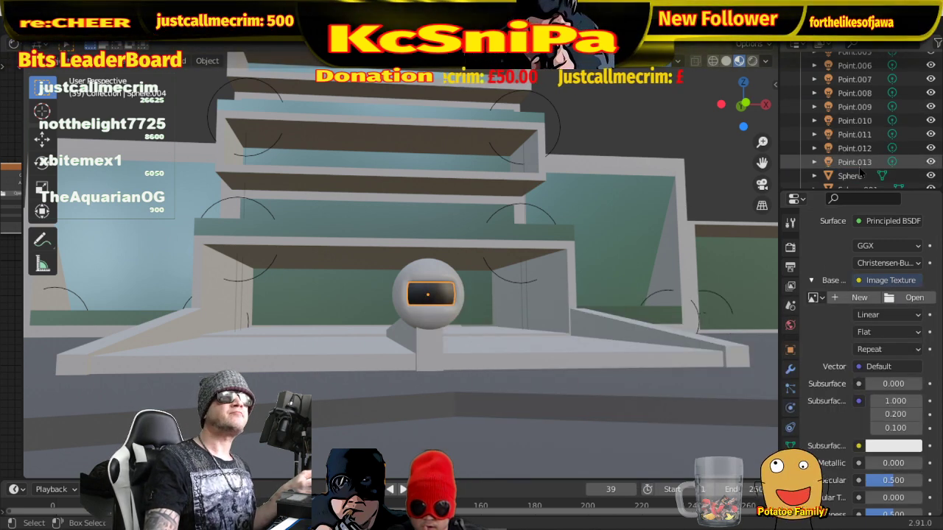
scroll(860, 170, "up", 10)
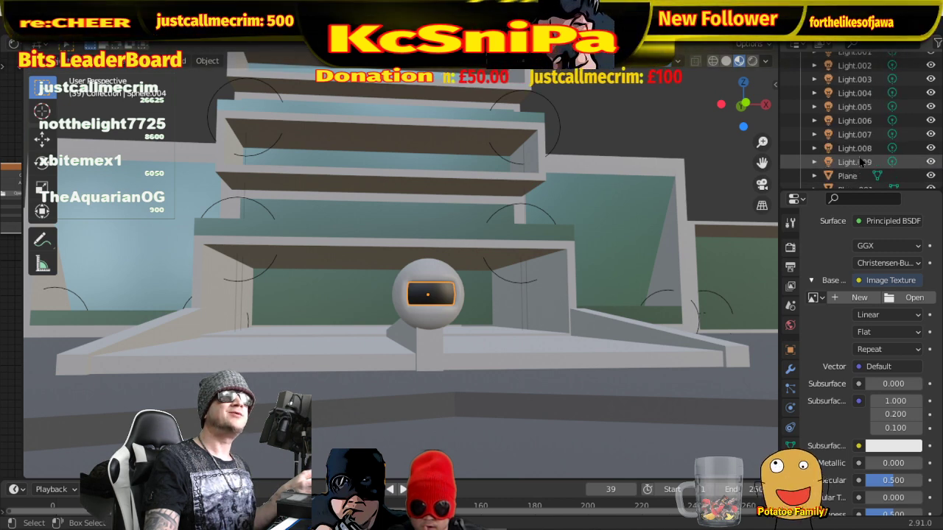
scroll(860, 151, "up", 5)
scroll(859, 153, "up", 5)
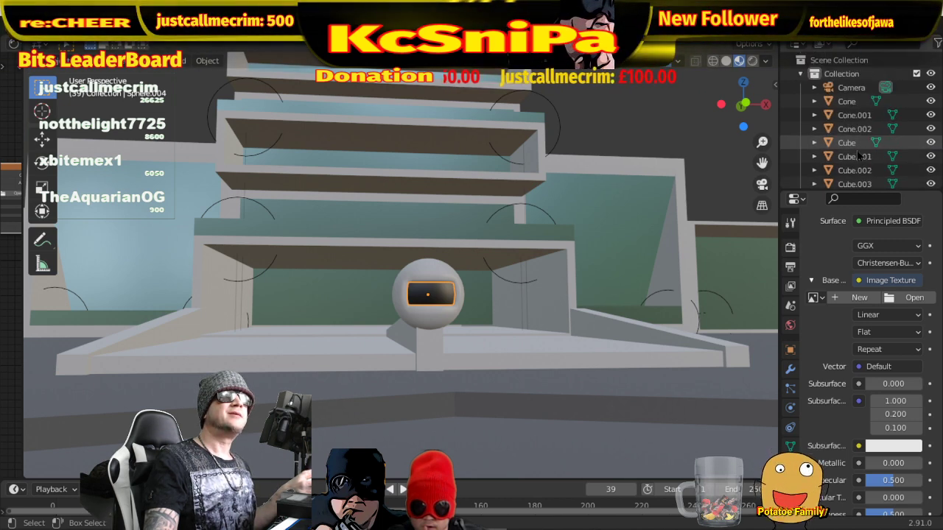
scroll(858, 153, "down", 10)
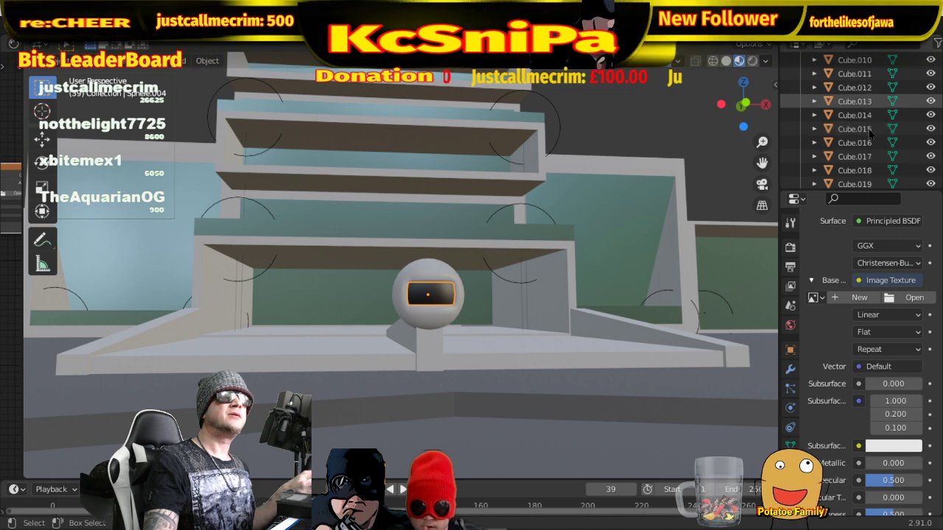
scroll(868, 129, "down", 12)
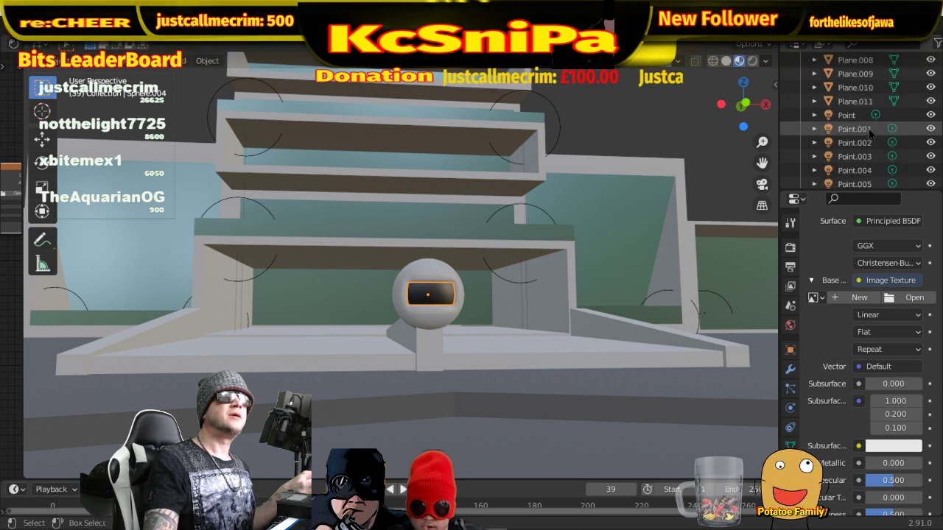
scroll(869, 130, "down", 3)
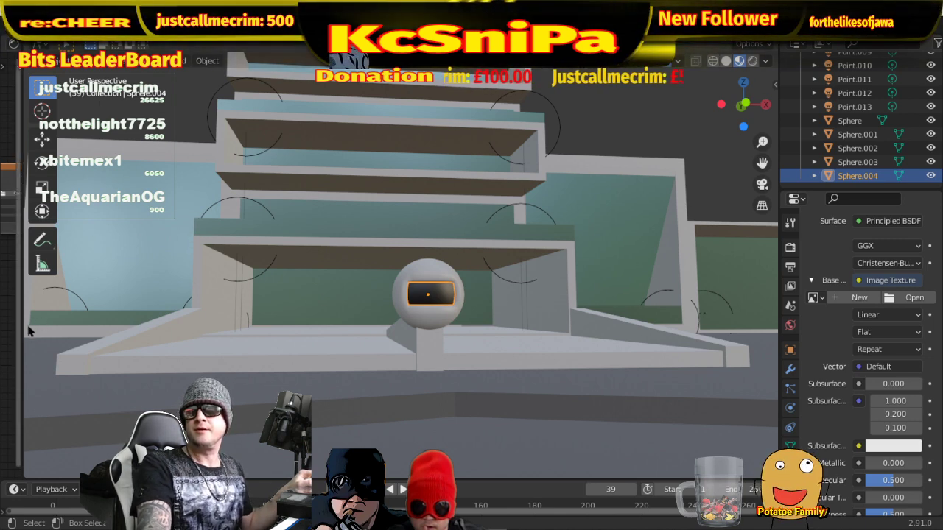
left_click_drag(22, 327, 629, 320)
scroll(359, 184, "up", 3)
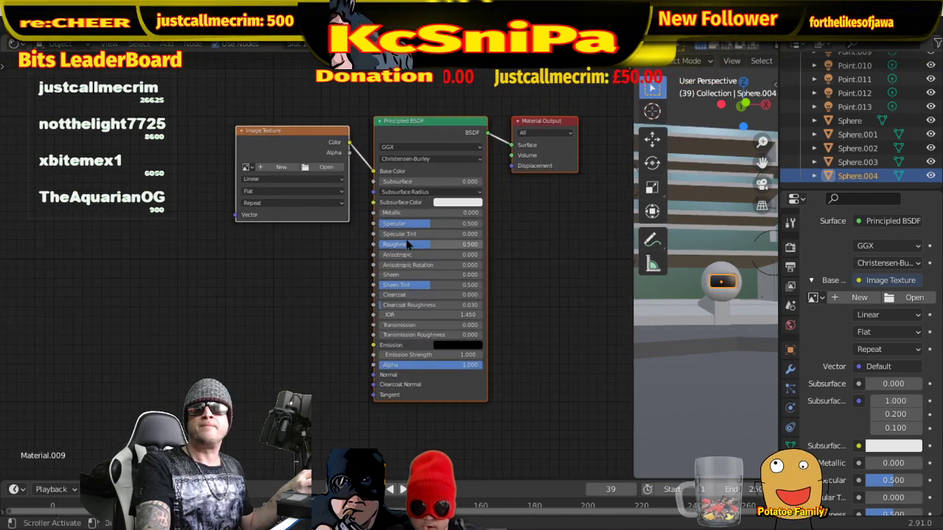
left_click(229, 141)
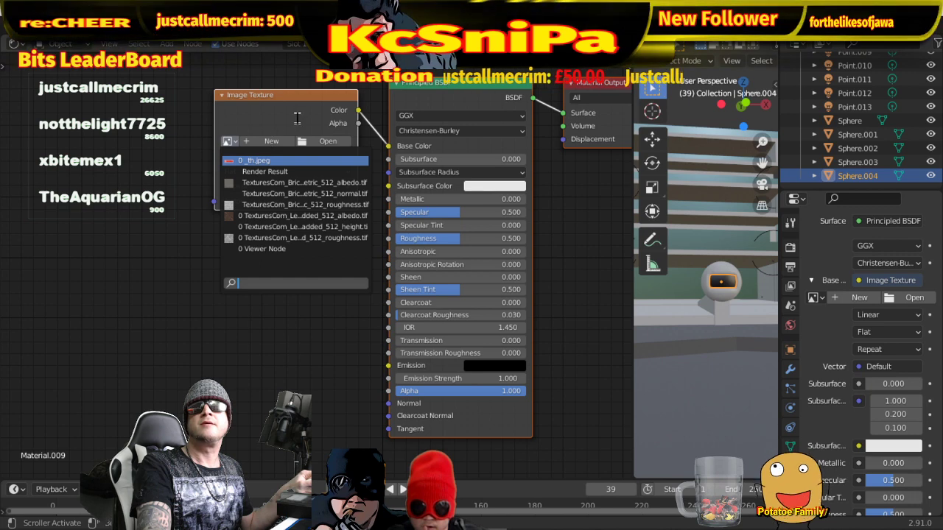
left_click(177, 133)
left_click(168, 43)
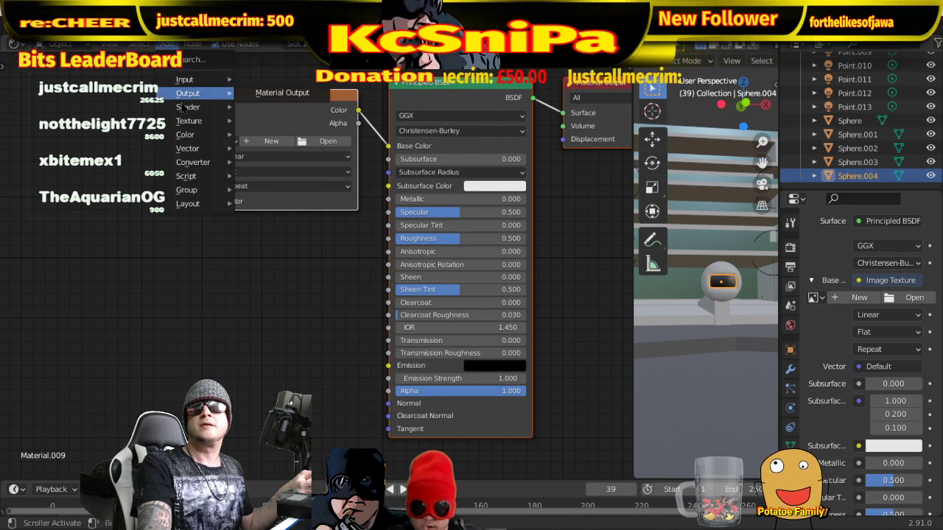
mouse_move(182, 109)
mouse_move(188, 168)
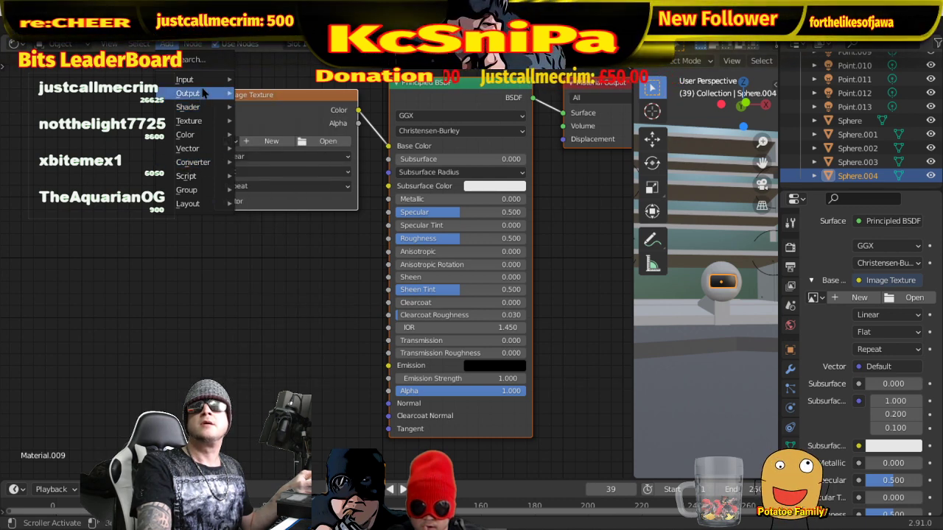
mouse_move(208, 78)
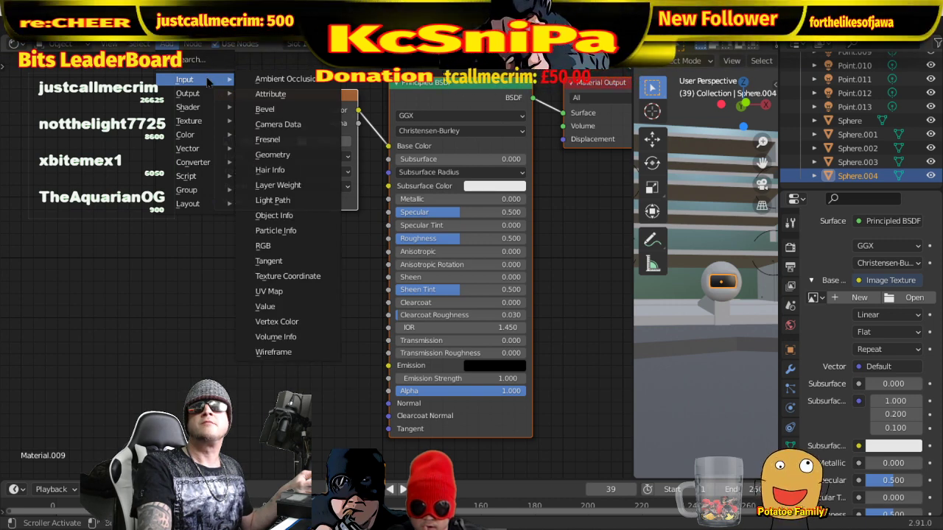
mouse_move(208, 94)
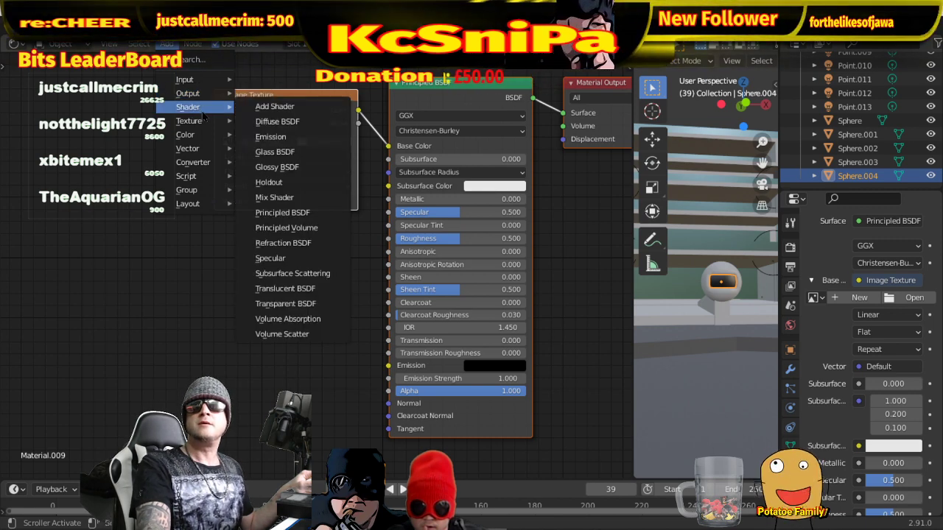
mouse_move(204, 152)
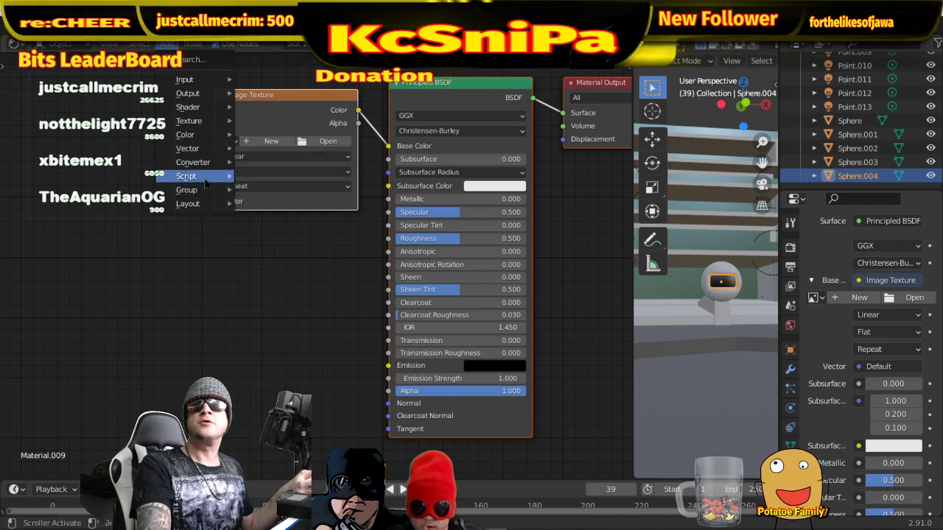
key("Escape")
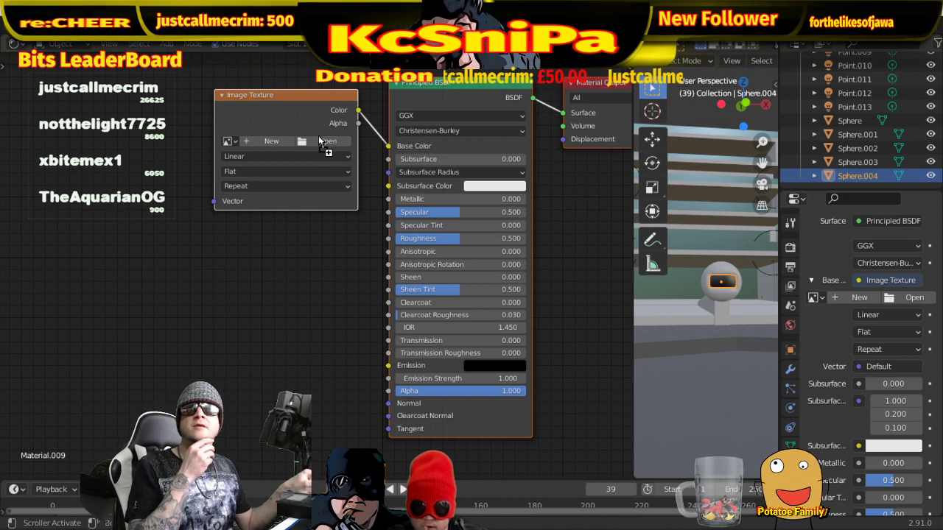
left_click_drag(319, 140, 320, 142)
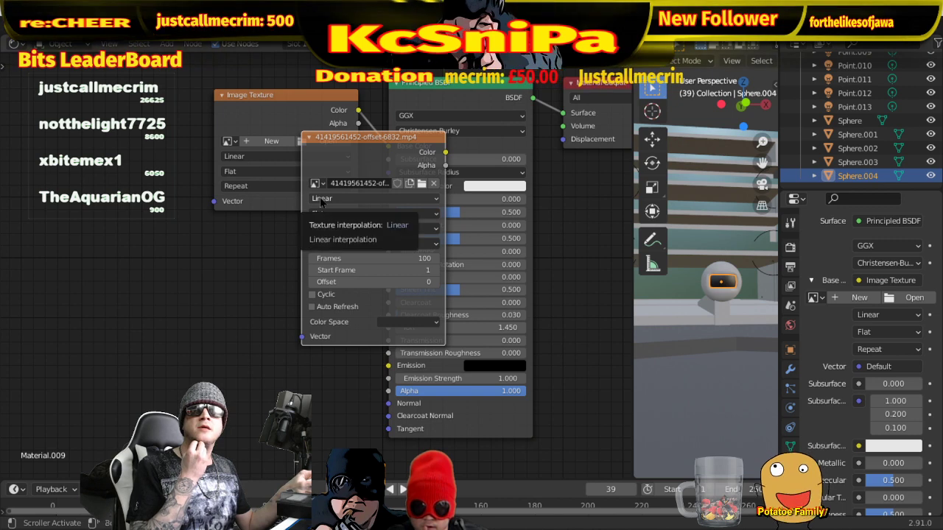
left_click(298, 92)
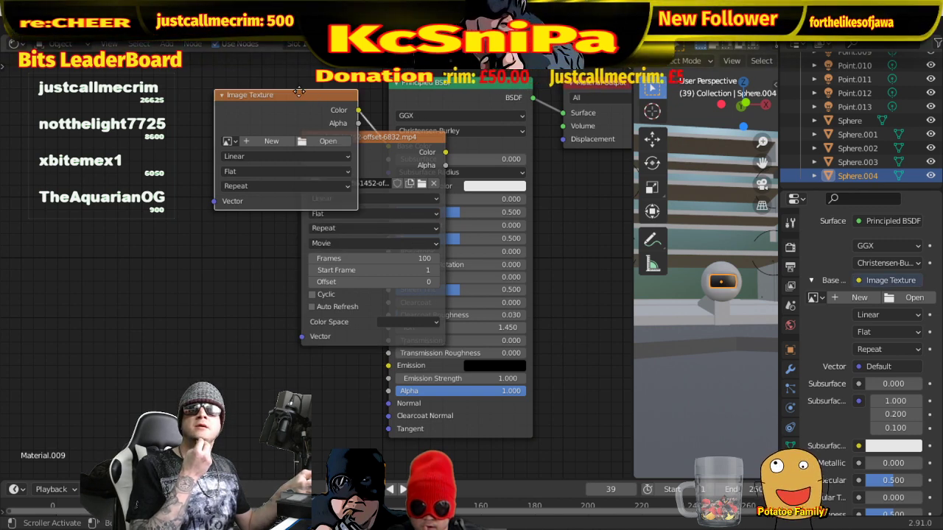
left_click_drag(299, 92, 150, 82)
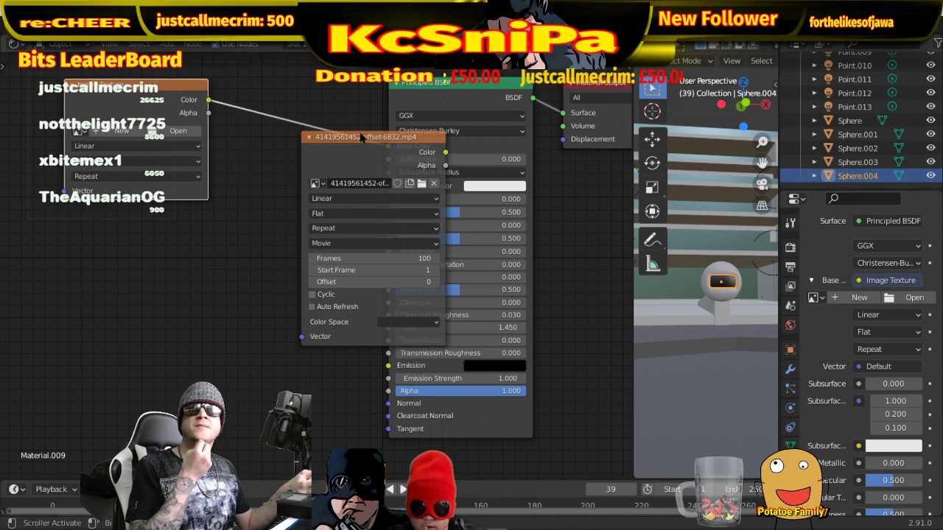
left_click_drag(361, 138, 315, 75)
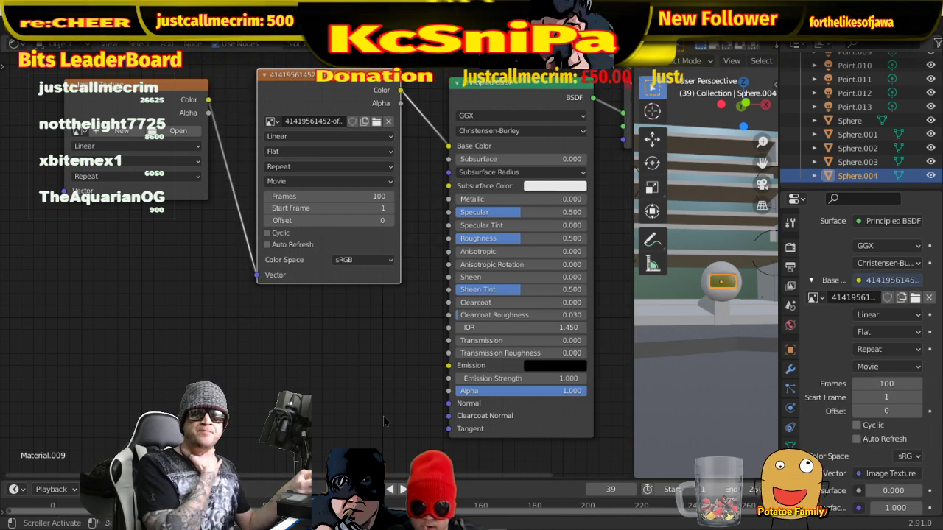
left_click(402, 489)
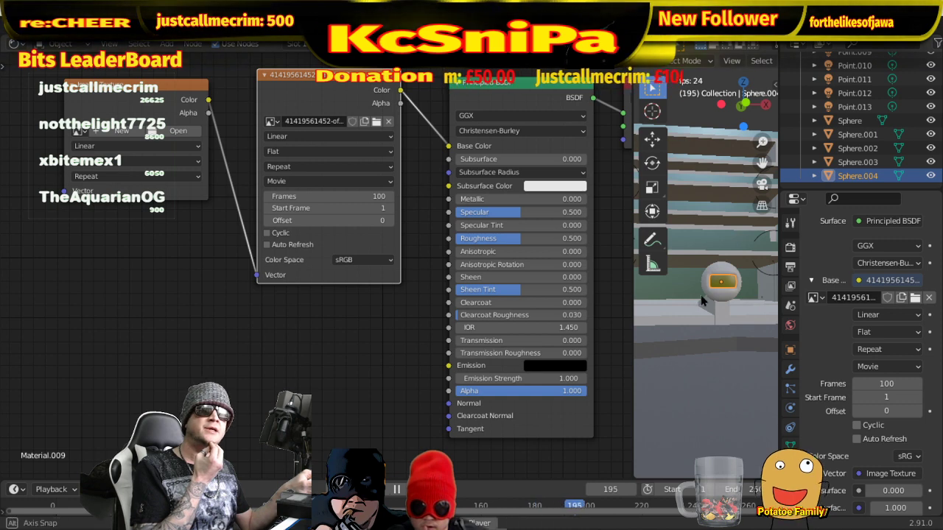
middle_click_drag(701, 300, 678, 308)
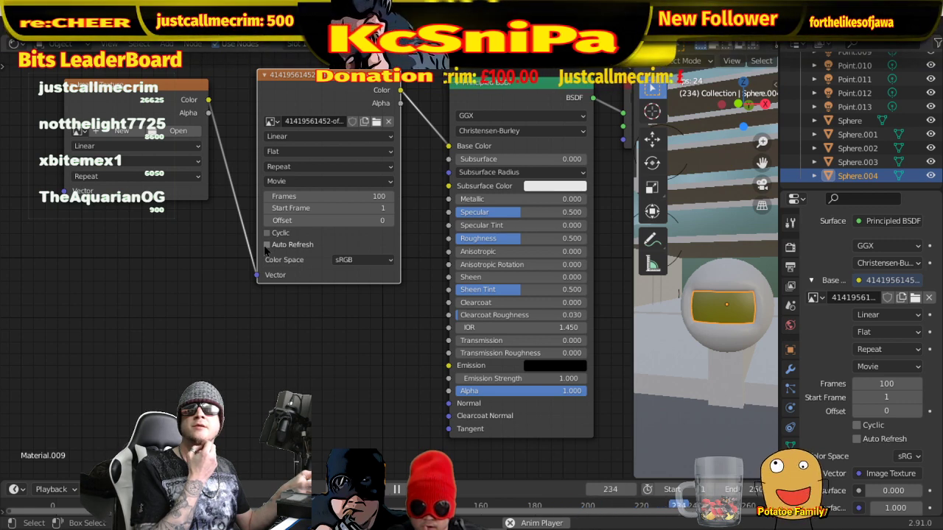
- Delete the extra Image Texture node feeding Vector and restart playback to check the sphere
right_click(186, 88)
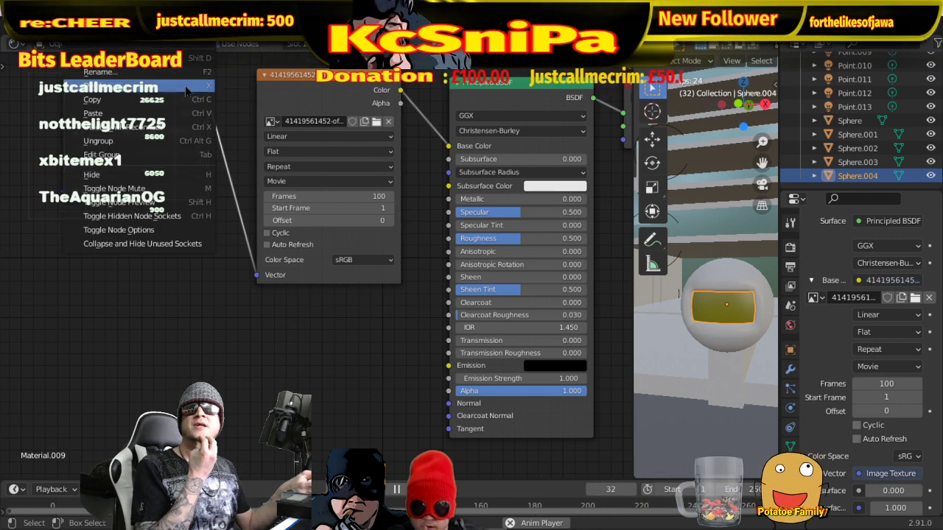
left_click(185, 87)
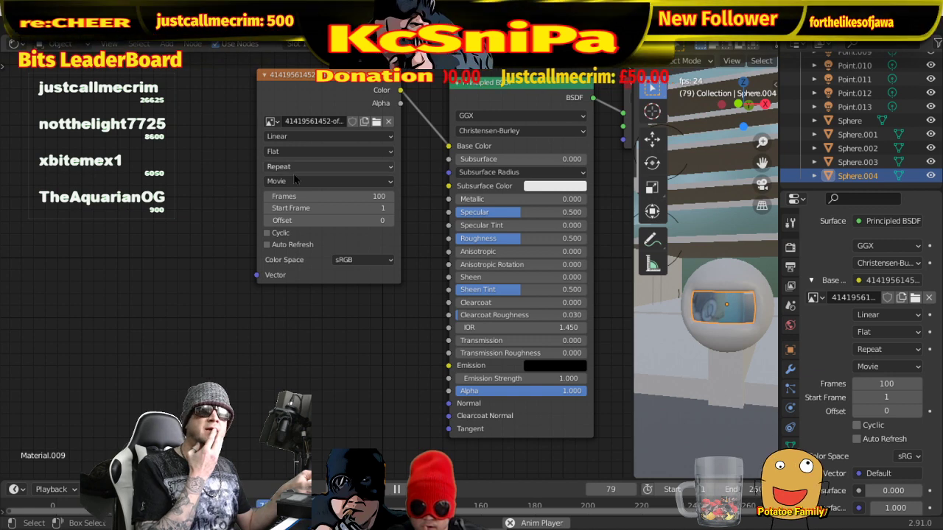
left_click(396, 489)
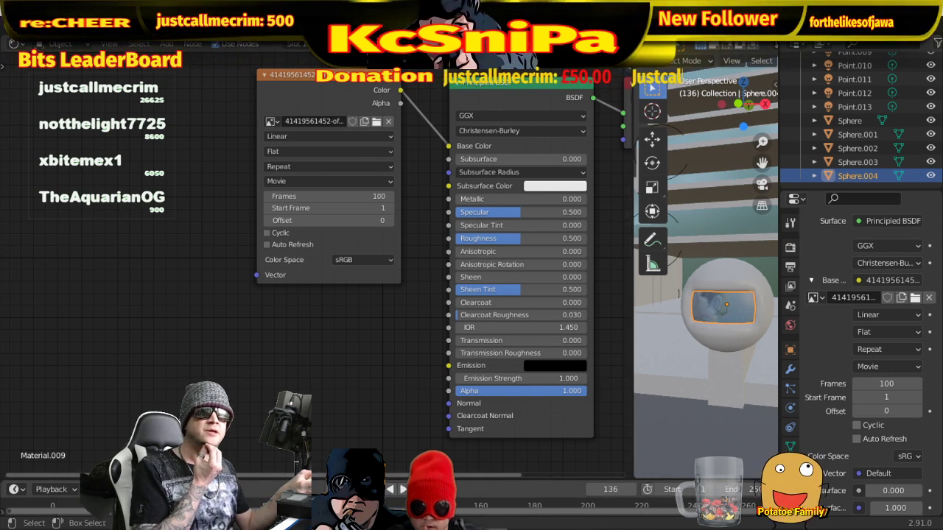
left_click(401, 489)
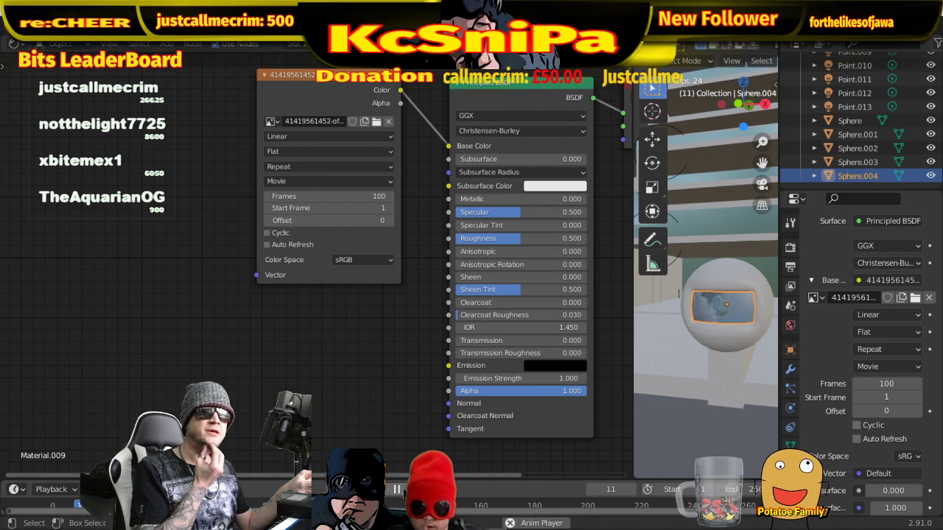
mouse_move(742, 356)
middle_mouse_down()
mouse_move(775, 361)
mouse_move(753, 360)
middle_mouse_up()
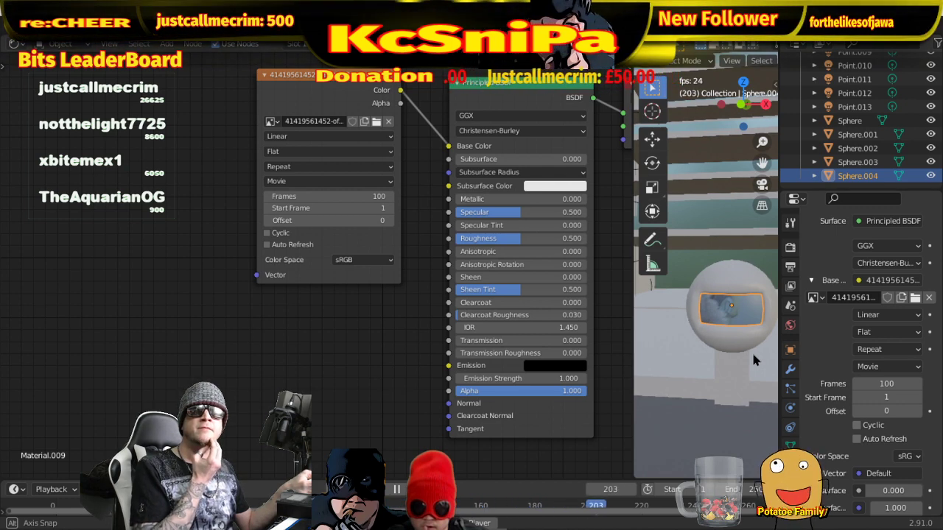
middle_click_drag(752, 359, 753, 360)
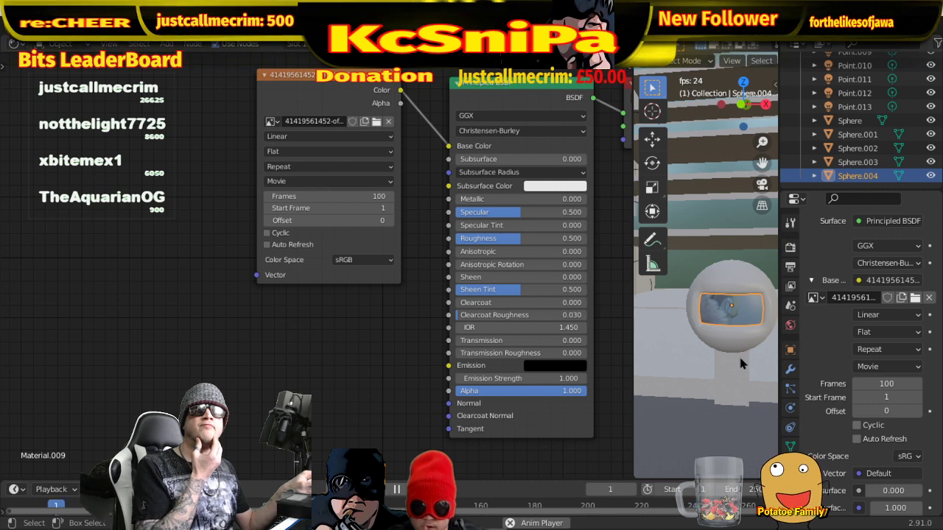
- Keep Movie as the video texture's source and widen the 3D viewport
left_click(892, 367)
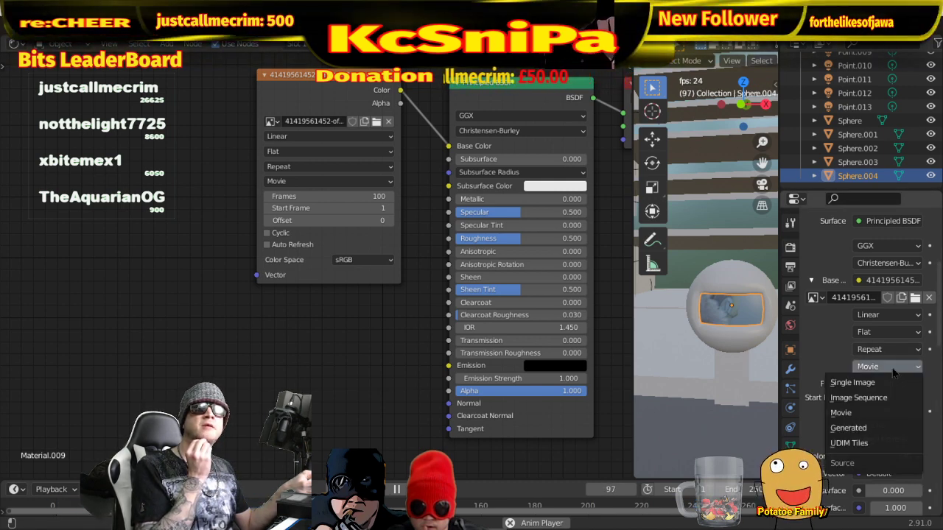
left_click(890, 367)
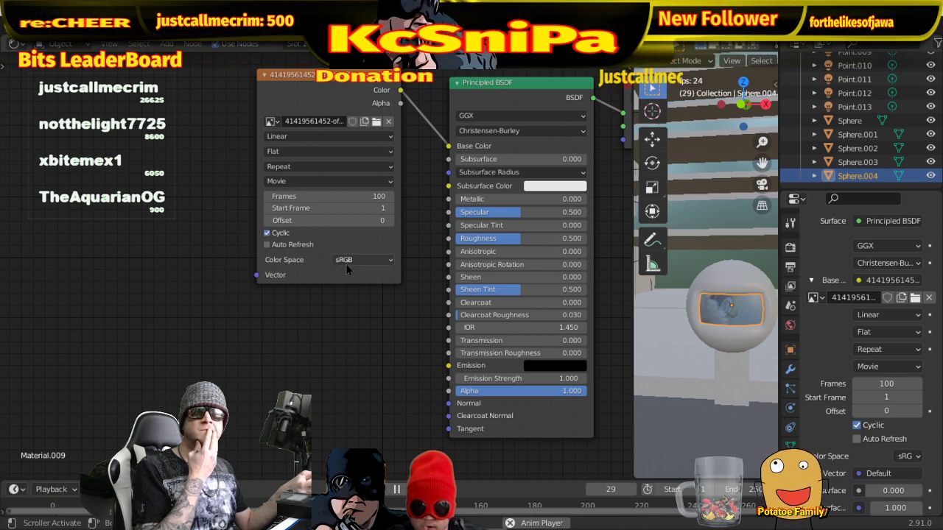
scroll(347, 266, "up", 1)
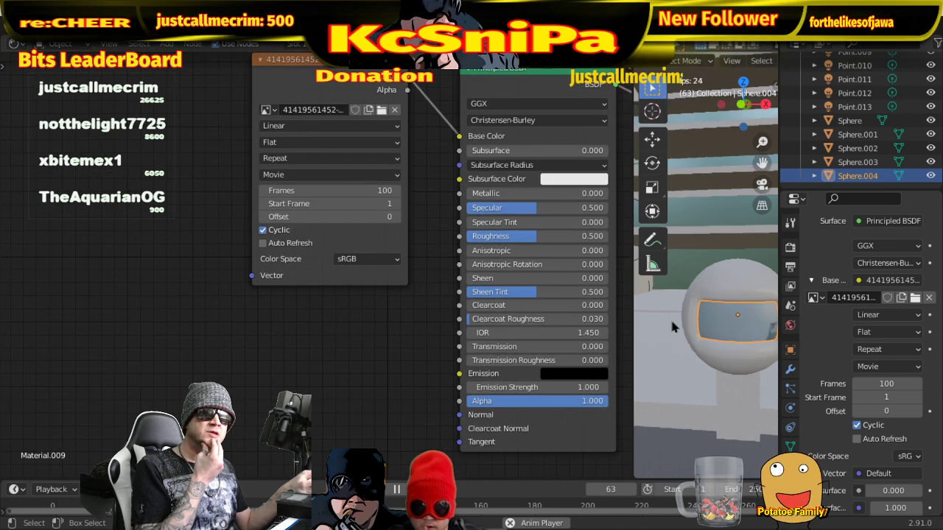
left_click_drag(629, 339, 348, 282)
middle_click_drag(559, 331, 616, 358)
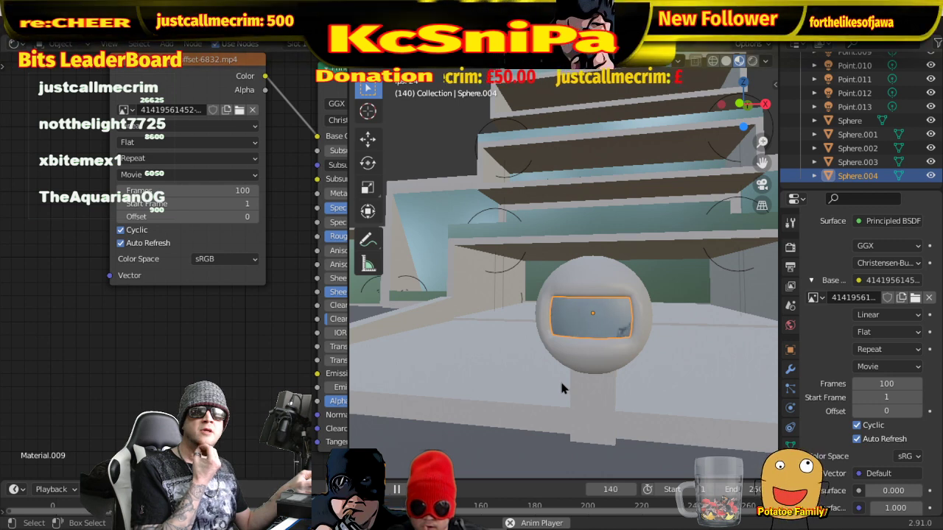
- Try Sphere projection on the video texture and preview it during playback
left_click(216, 157)
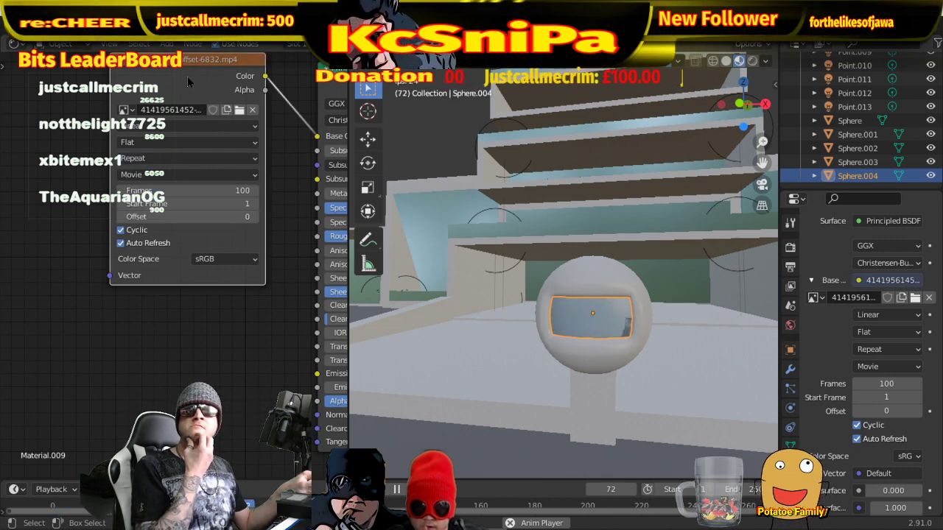
left_click(193, 143)
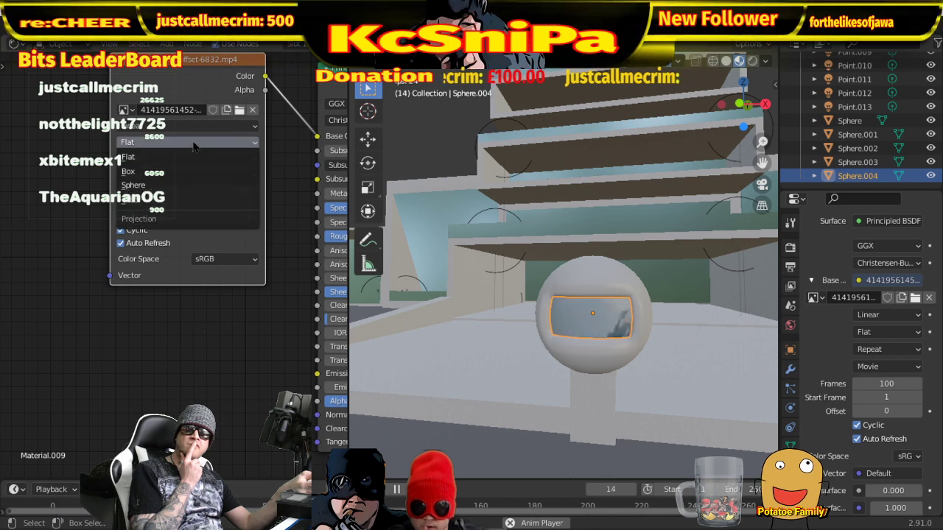
left_click(185, 185)
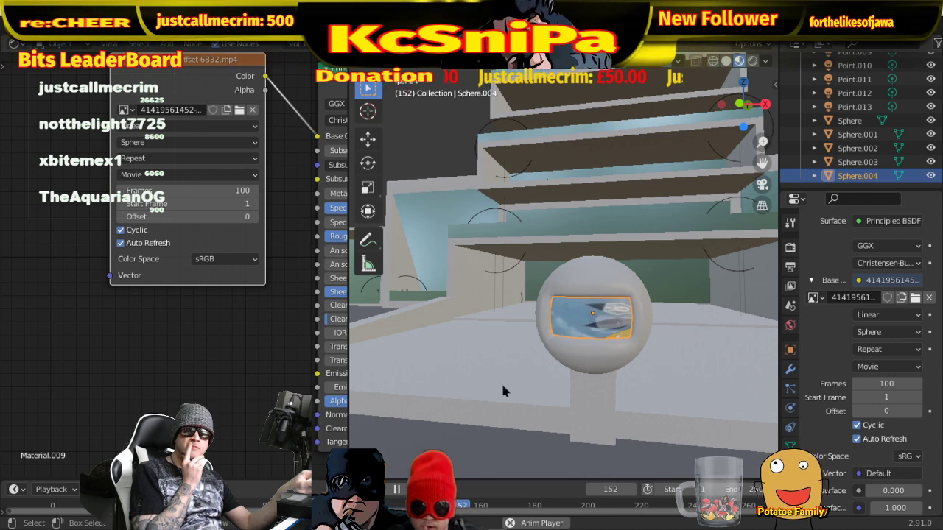
key("space")
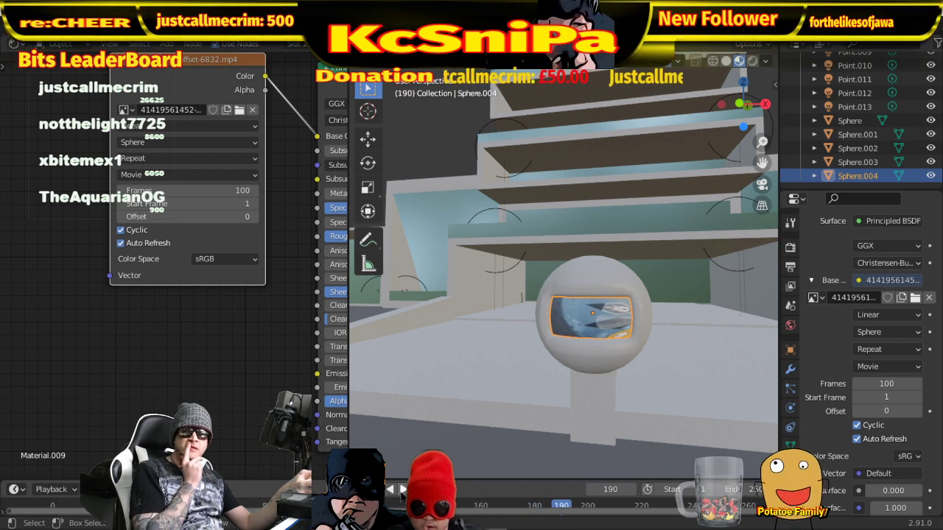
left_click(402, 490)
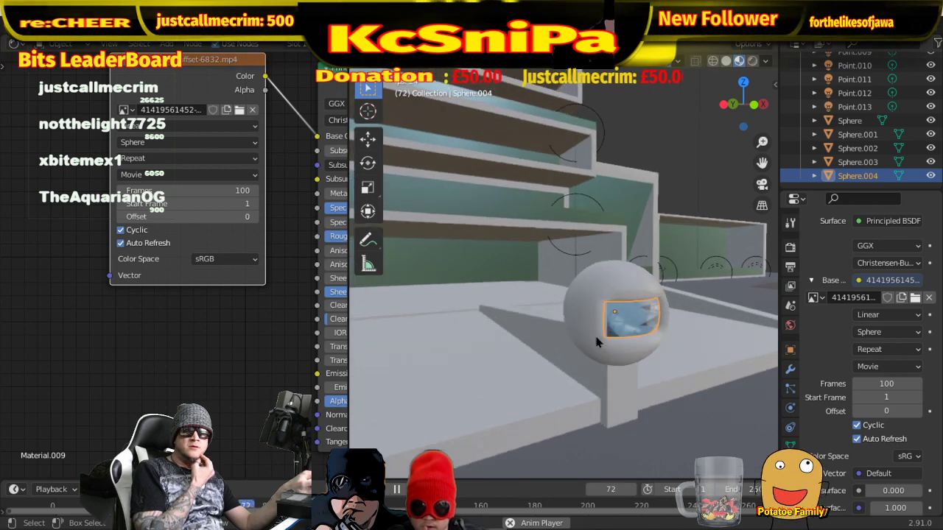
middle_click_drag(597, 342, 558, 368)
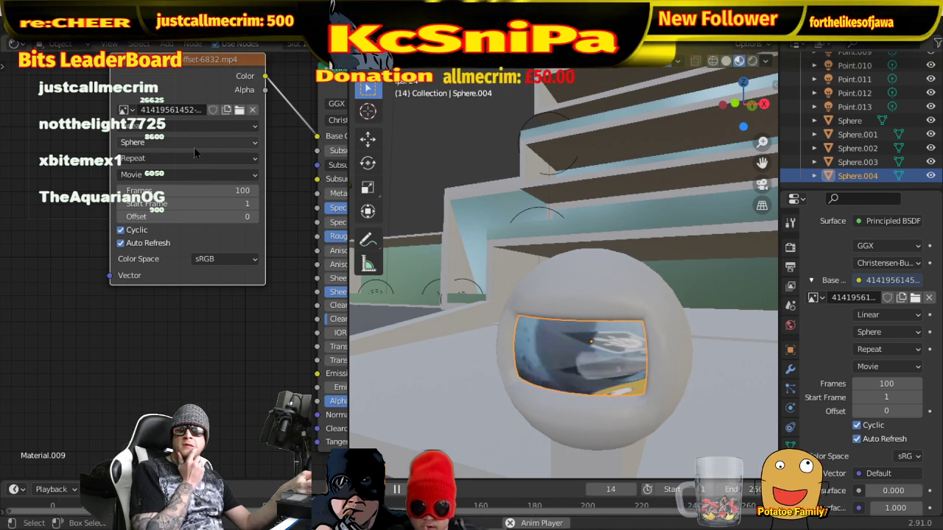
- Switch the projection to Tube and replay the animation from frame 1
left_click(193, 143)
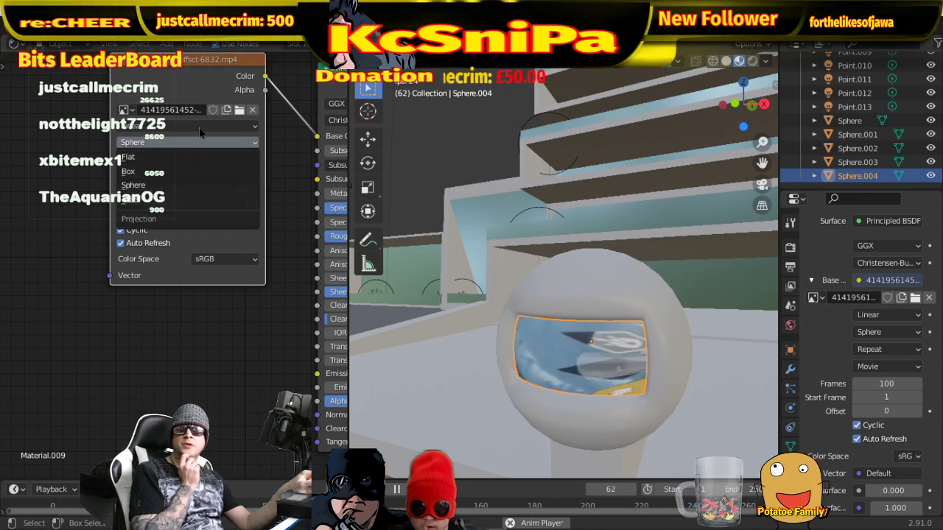
left_click(156, 200)
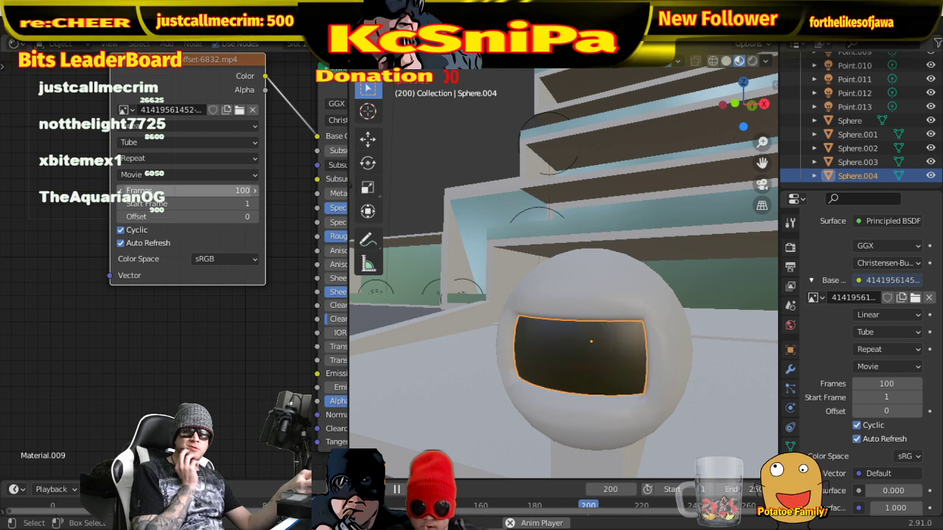
left_click(397, 490)
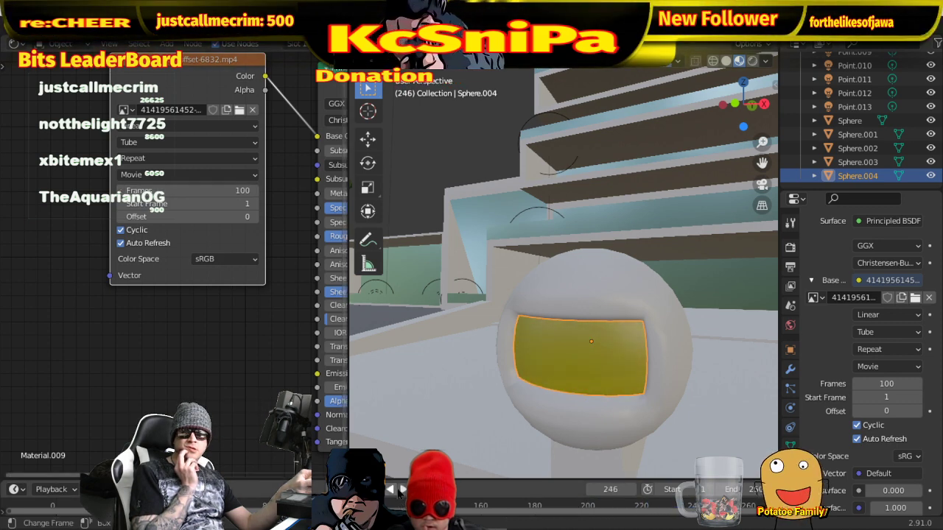
key("shift+Left")
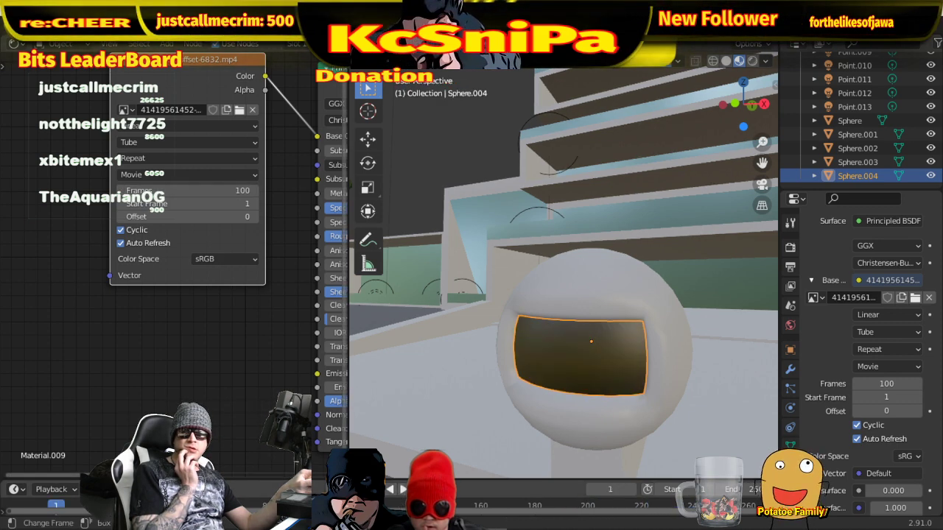
left_click(402, 490)
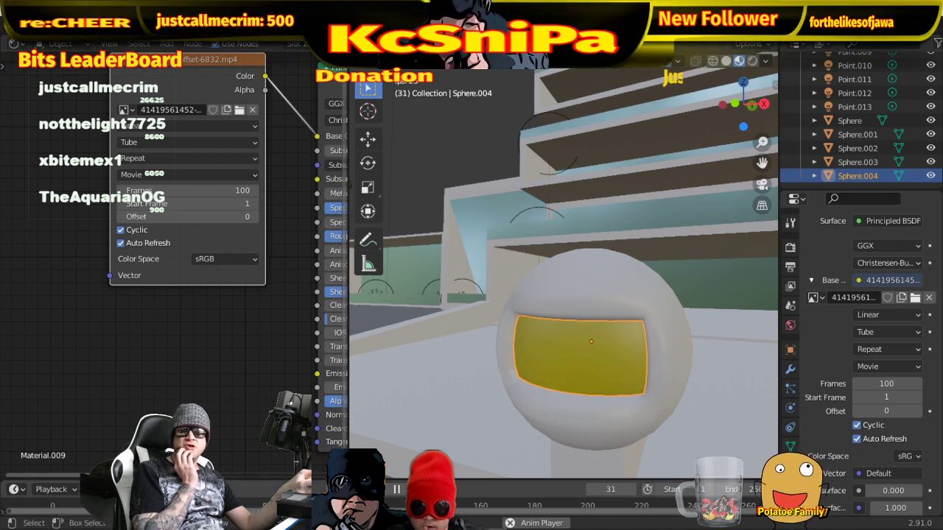
left_click(397, 490)
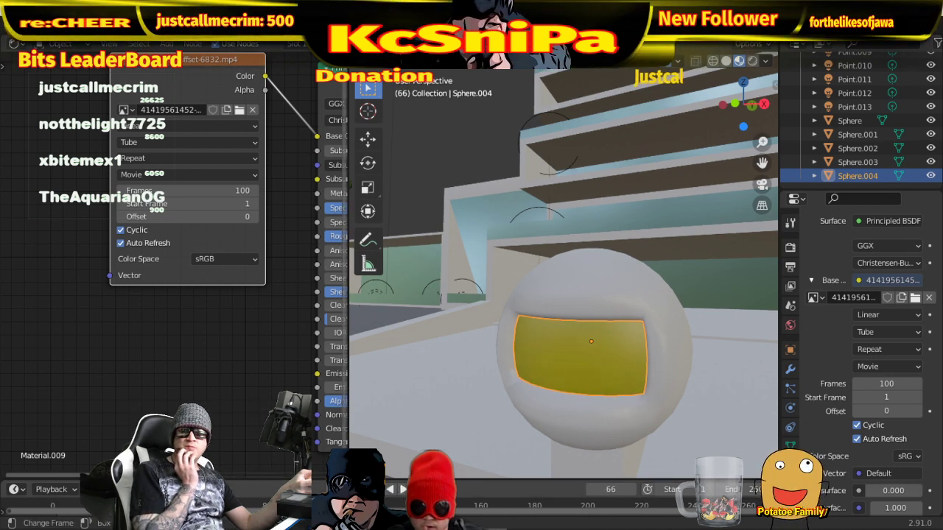
key("shift+Left")
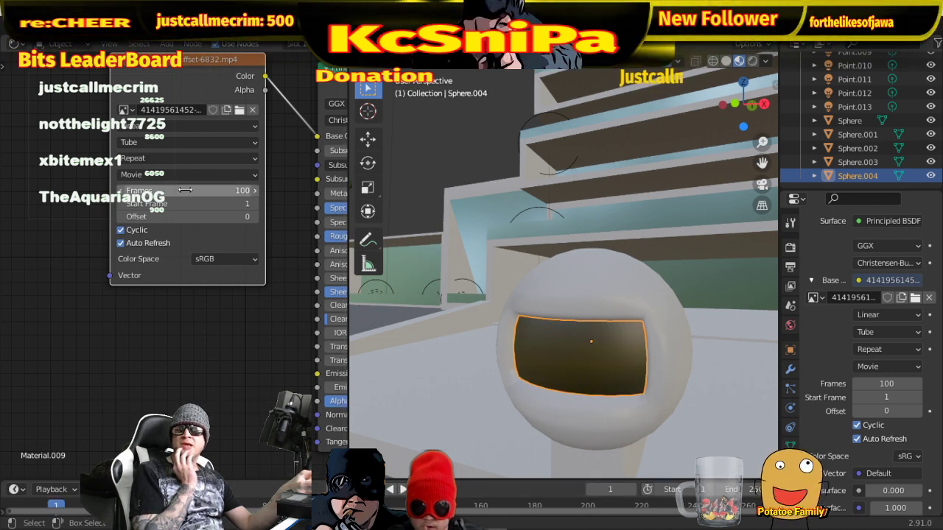
- Preview Box projection in playback, then settle on Flat projection for the video texture
left_click(165, 142)
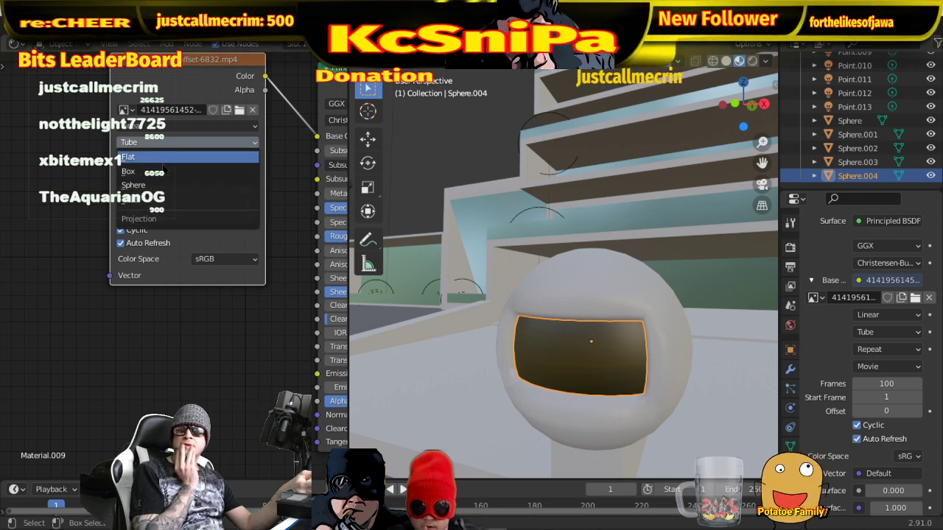
left_click(165, 172)
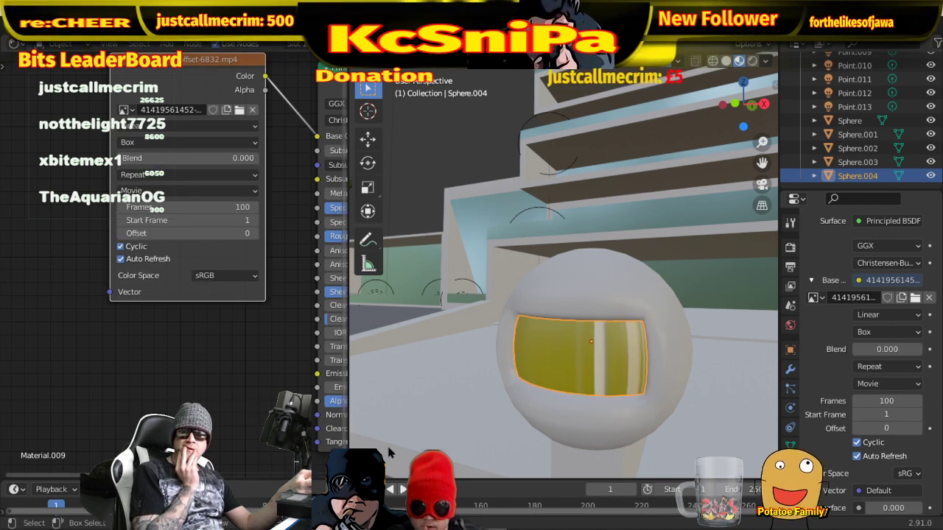
left_click(401, 489)
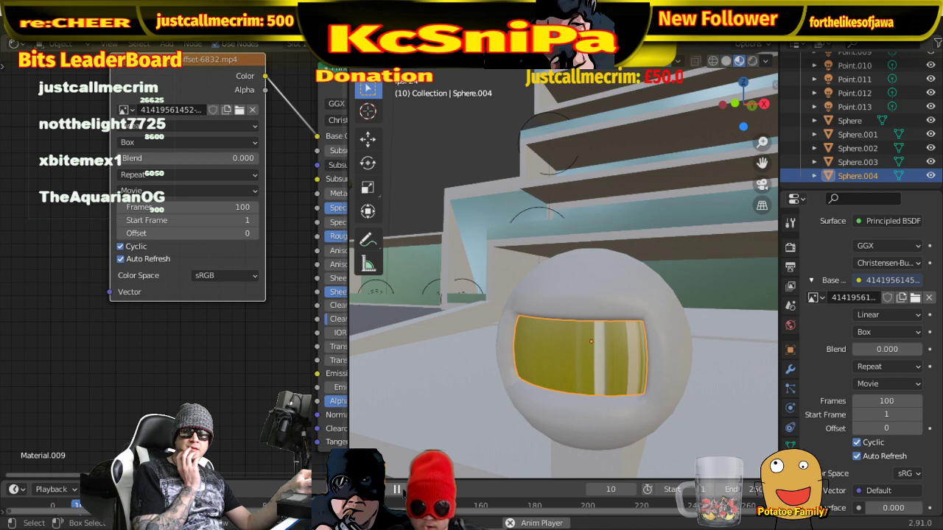
left_click(397, 489)
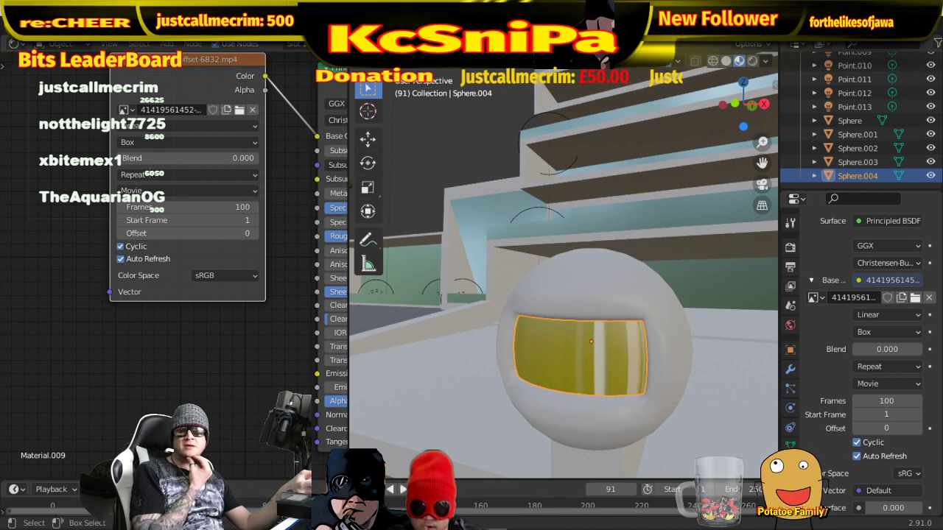
left_click(152, 142)
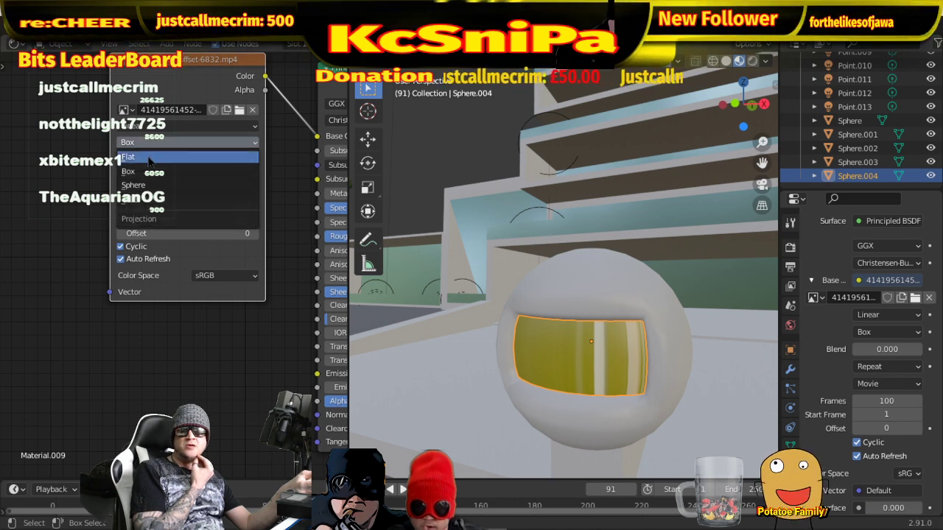
left_click(148, 159)
- Play the animation and orbit from a side view over the sphere to the building's front
left_click(397, 488)
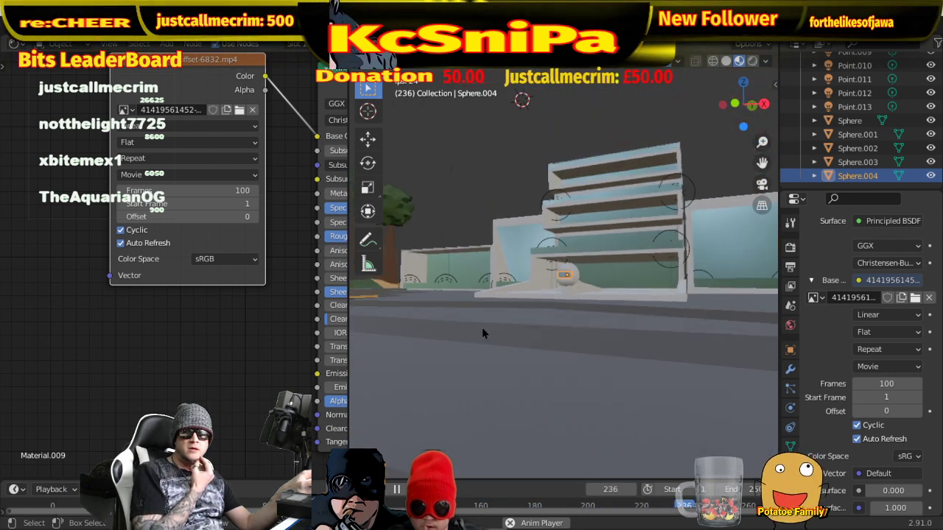
middle_click_drag(481, 327, 519, 330)
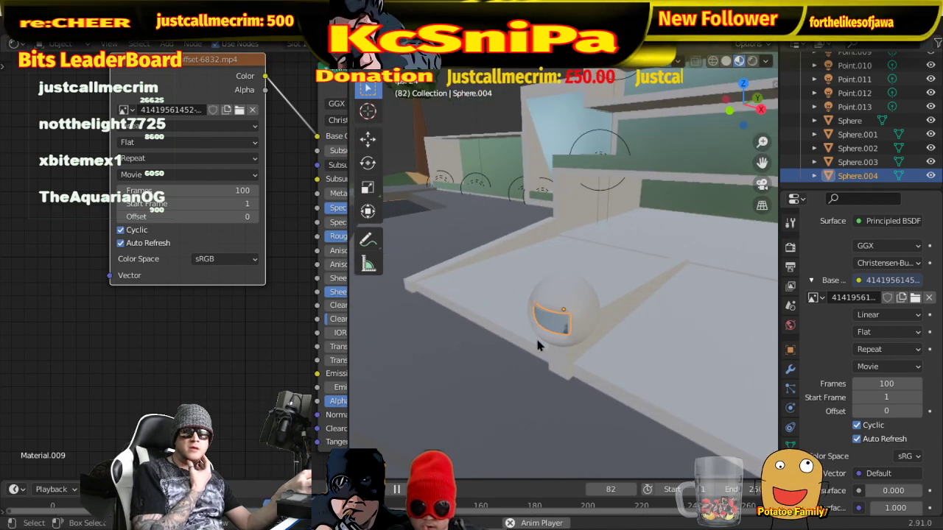
middle_click_drag(562, 307, 614, 277)
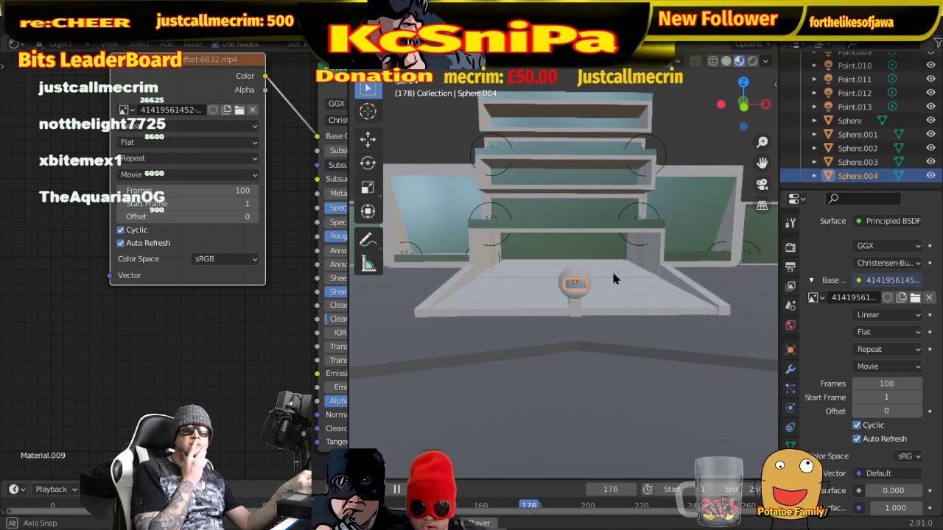
- Select the left glass panel Cube.002 and swap its Material.001 for Material.009
left_click(439, 223)
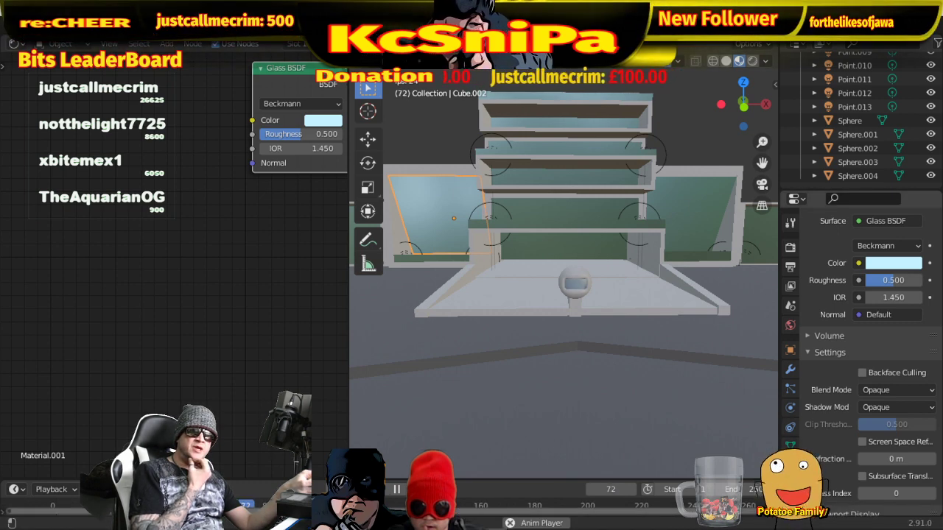
scroll(834, 430, "up", 6)
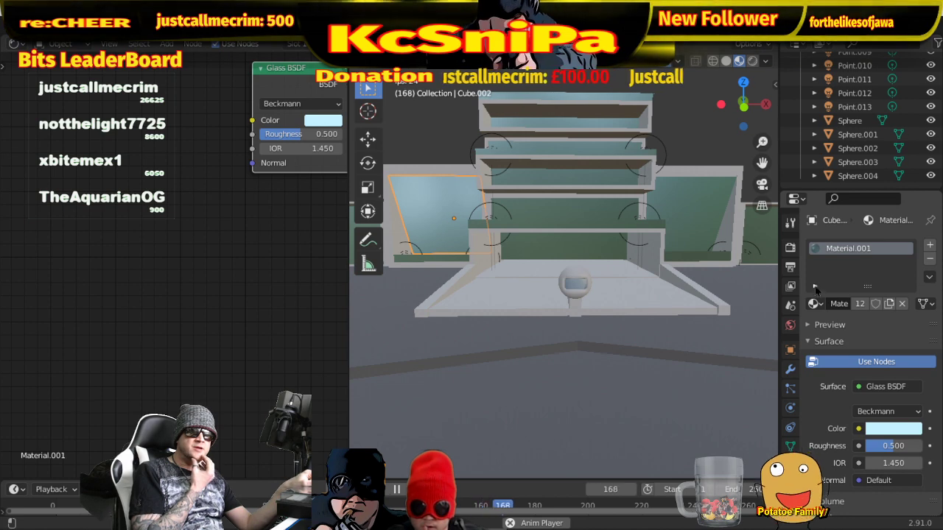
left_click(815, 288)
left_click(815, 320)
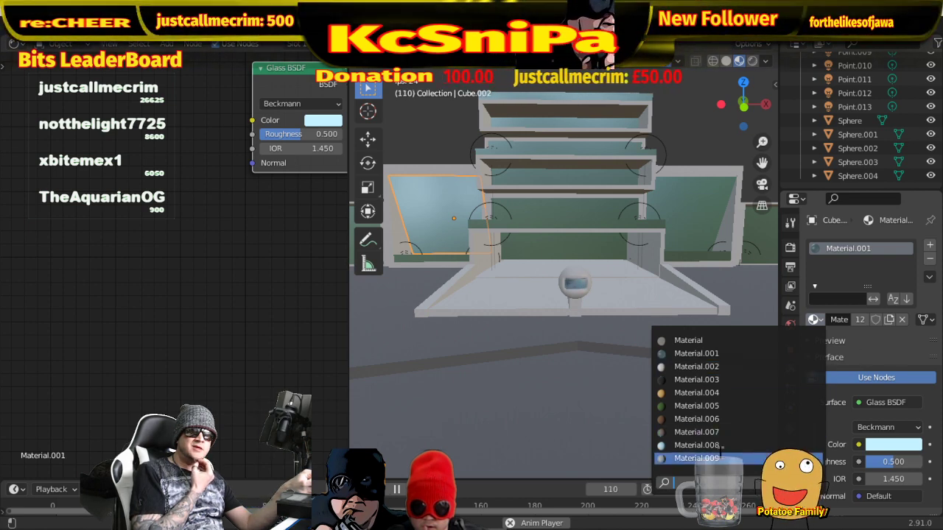
left_click(696, 458)
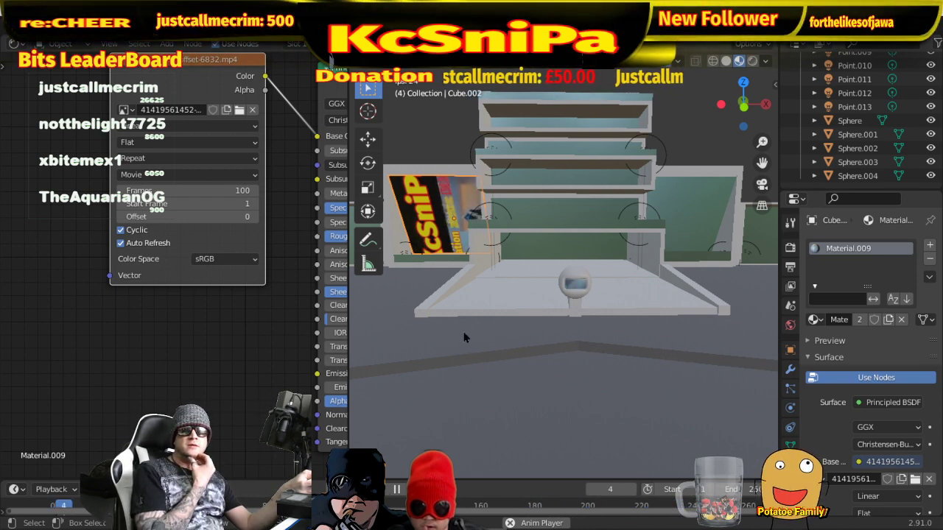
- Try Box projection on the wall video's Image Texture, then return it to Flat
mouse_move(464, 337)
middle_mouse_down()
mouse_move(506, 322)
mouse_move(463, 334)
middle_mouse_up()
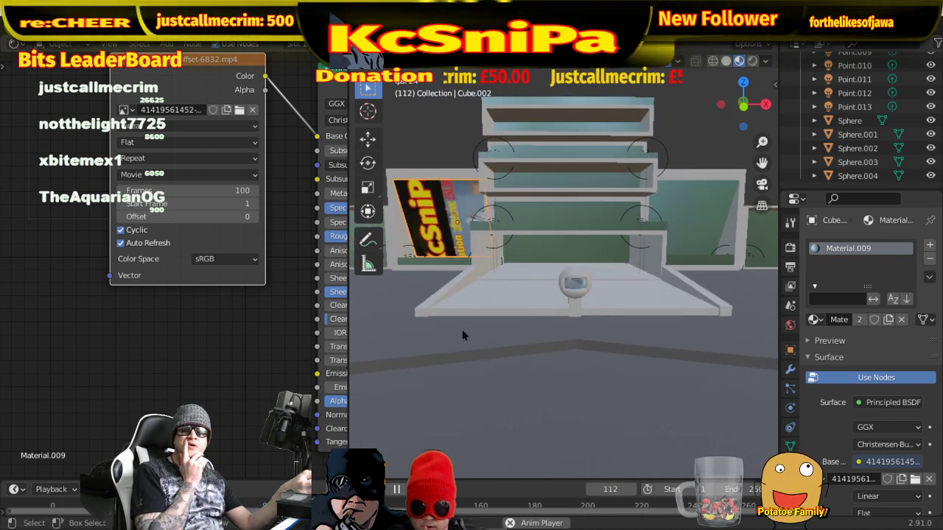
left_click(218, 144)
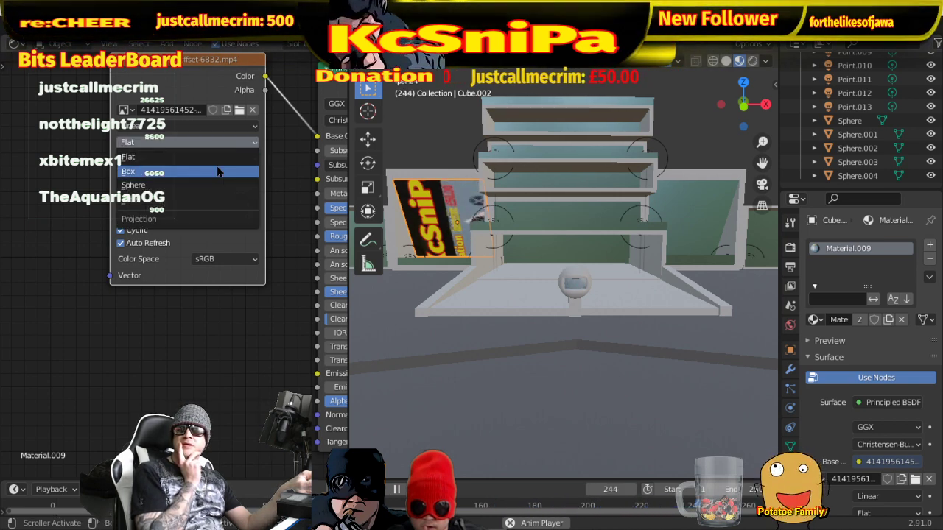
left_click(218, 172)
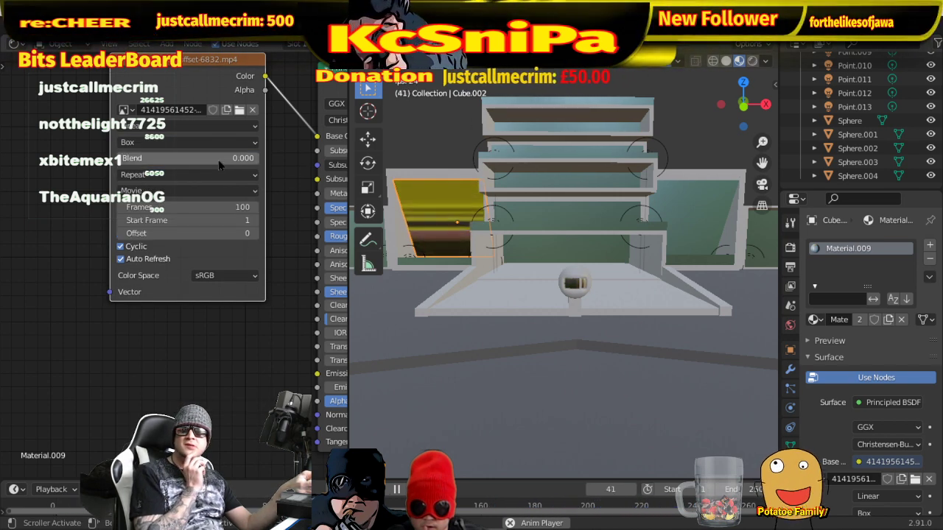
left_click(218, 143)
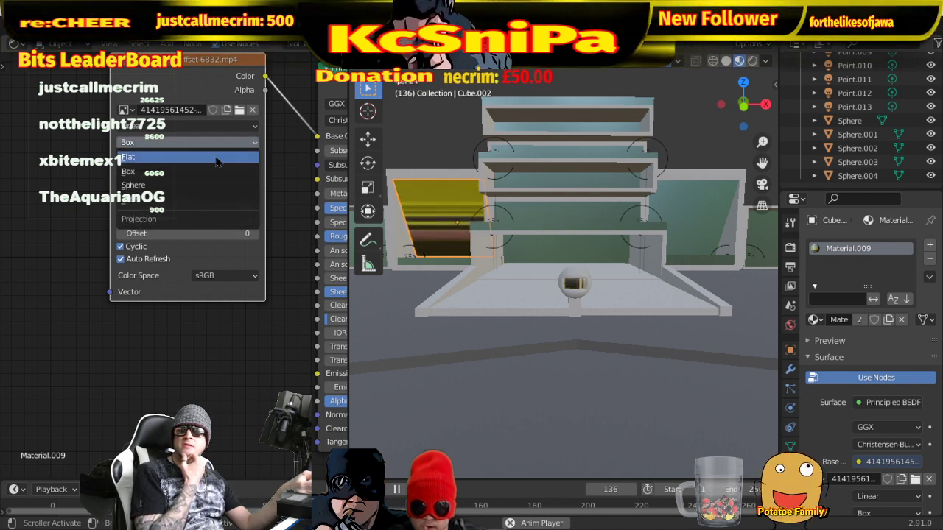
left_click(212, 158)
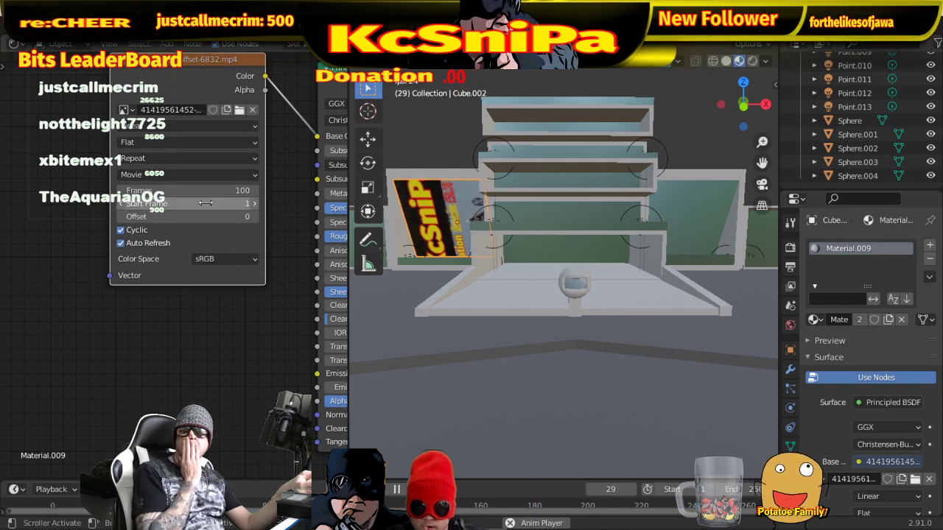
- Change the video's colour space to Filmic Log, then to Linear
left_click(225, 259)
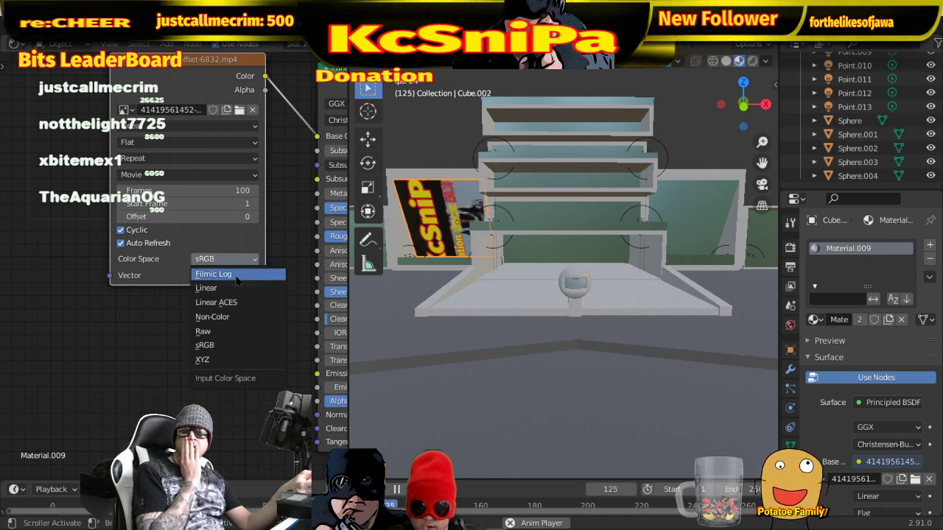
left_click(237, 279)
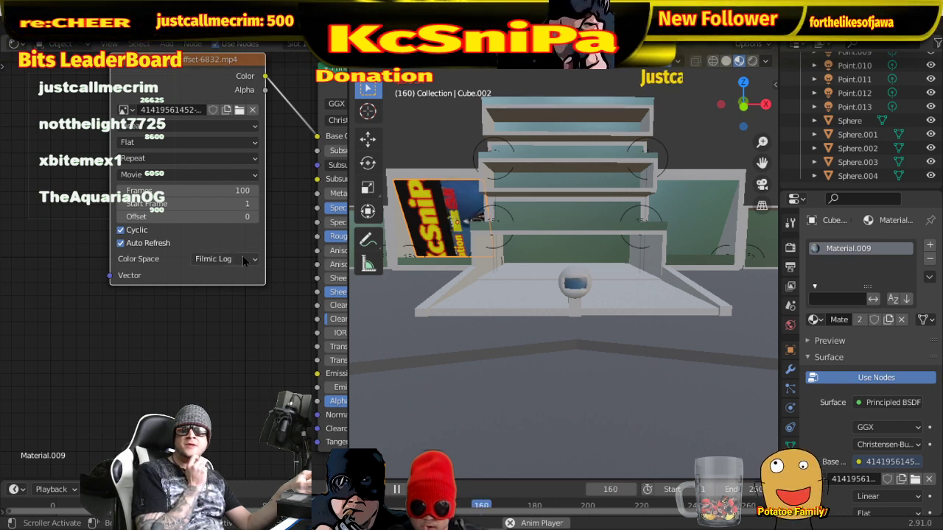
left_click(245, 260)
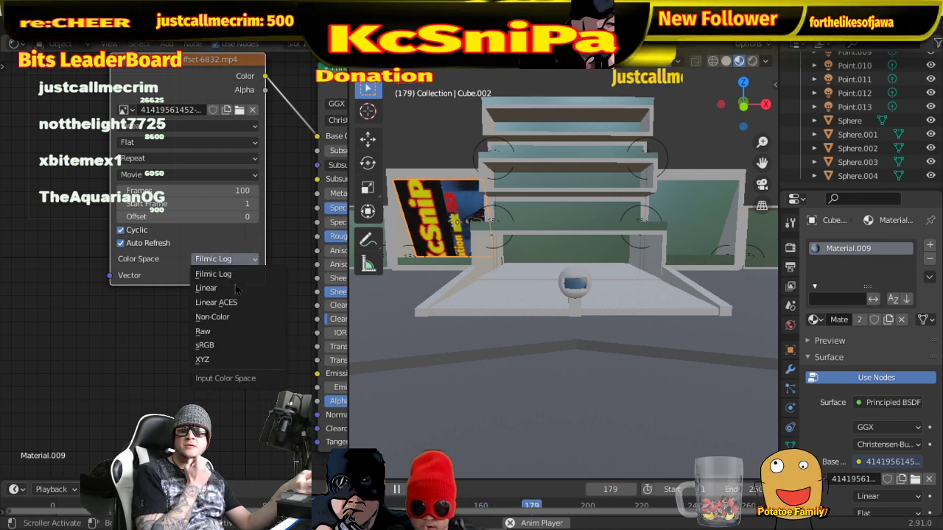
left_click(234, 291)
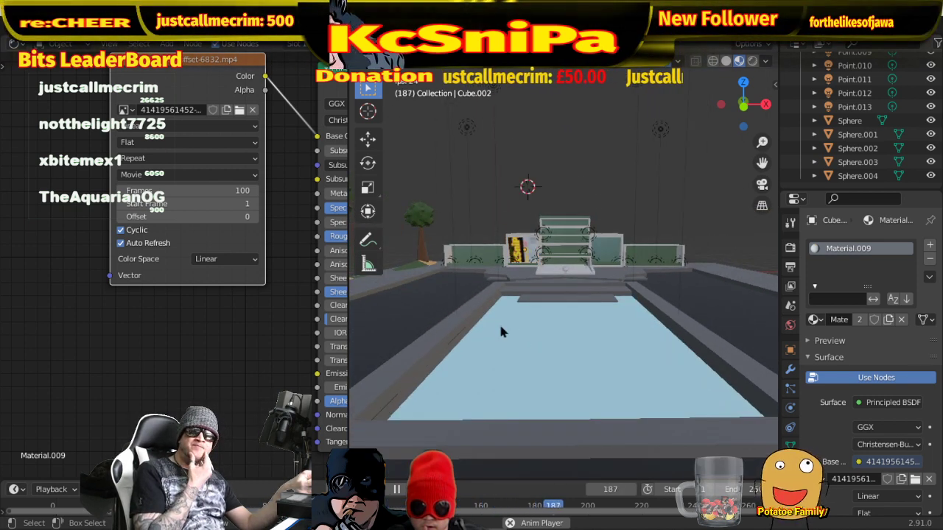
- Orbit over the pool and building side, then zoom close on the building front and porch sphere
middle_click_drag(499, 321, 540, 344)
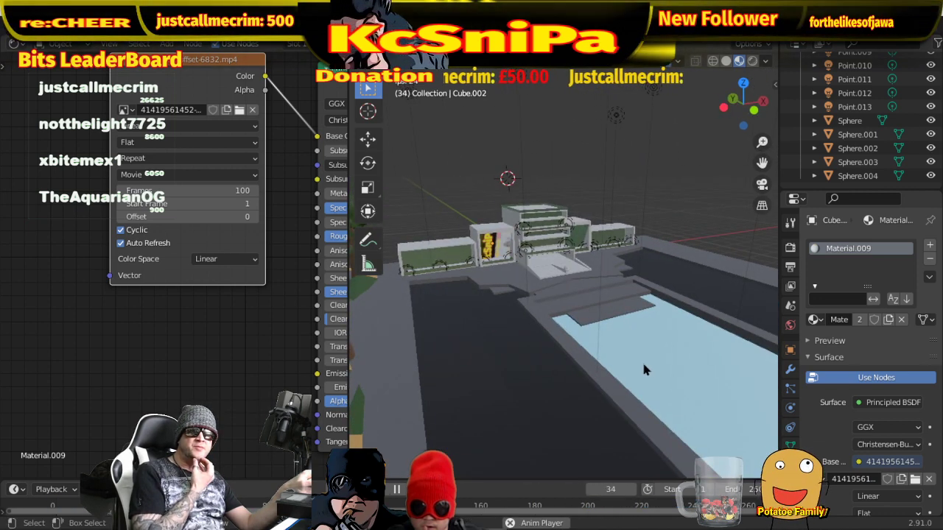
scroll(654, 369, "up", 3)
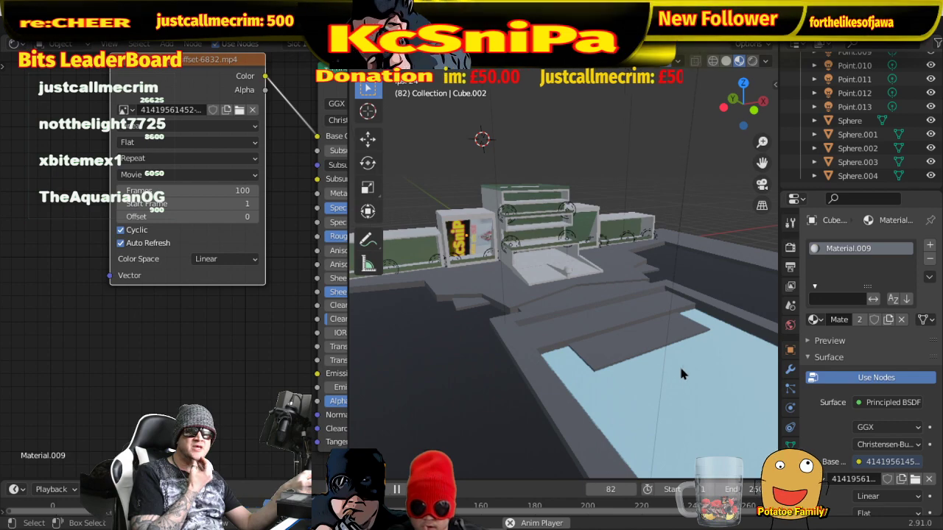
scroll(678, 366, "down", 3)
middle_click_drag(679, 366, 615, 332)
scroll(604, 329, "up", 3)
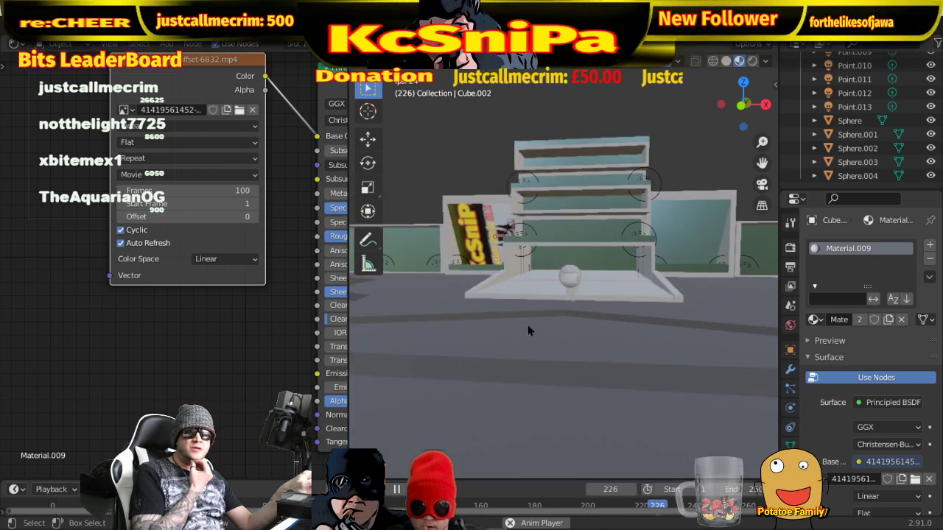
scroll(527, 325, "up", 5)
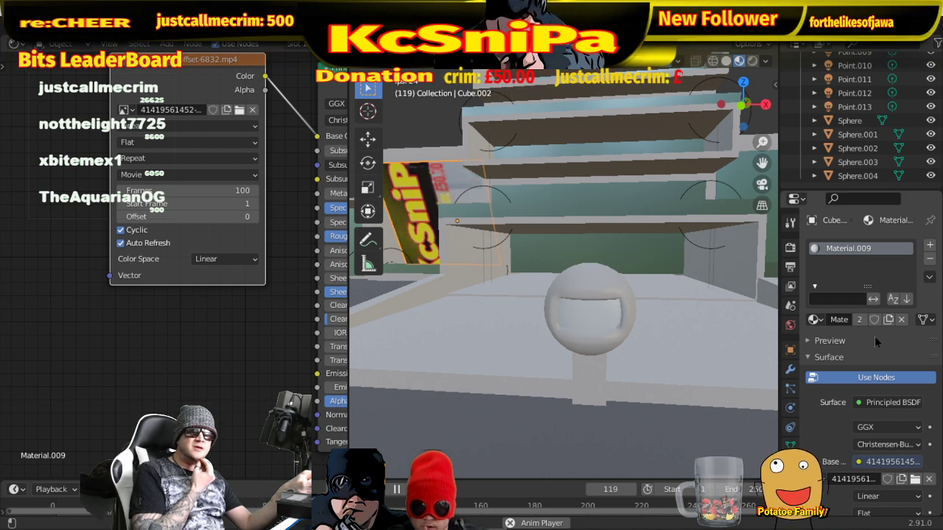
- Reassign the glass Material.001 to the wall panel and widen the 3D view over the node editor
left_click(814, 319)
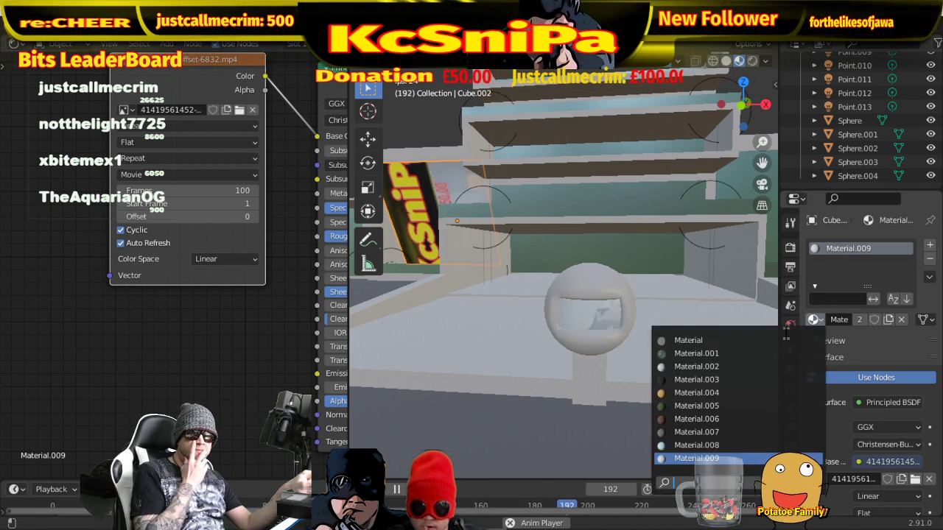
left_click(733, 353)
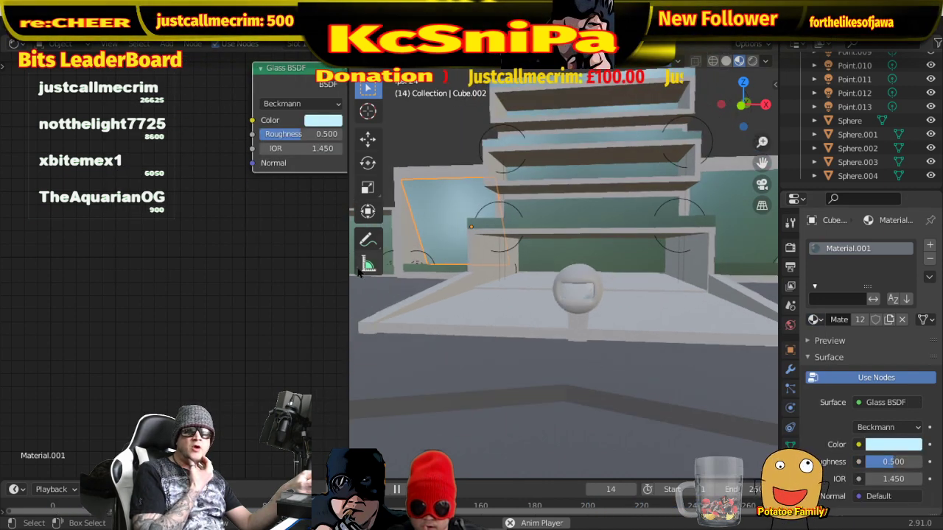
left_click_drag(346, 293, 24, 269)
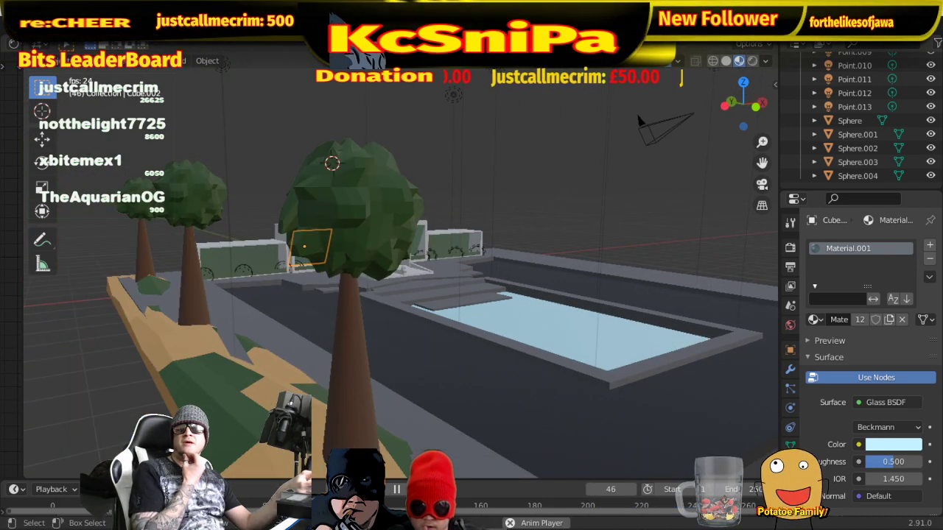
key("F4")
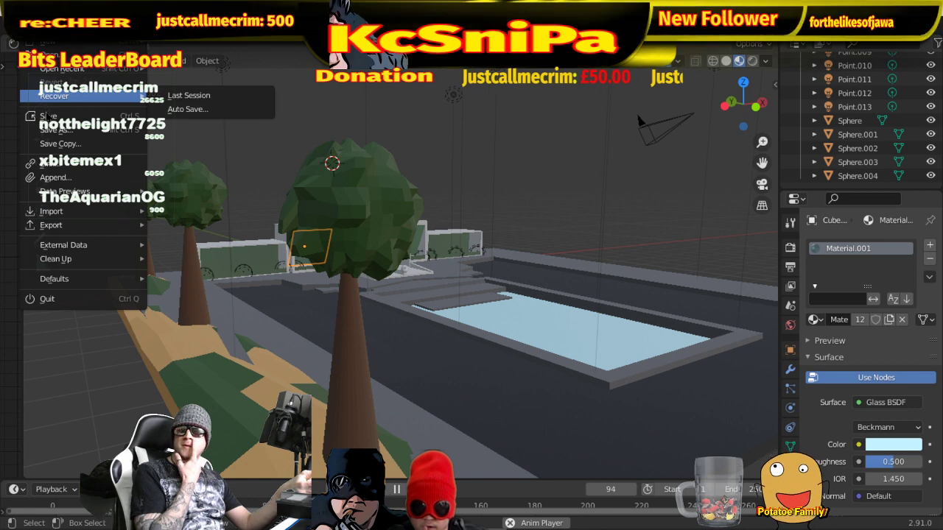
key("Escape")
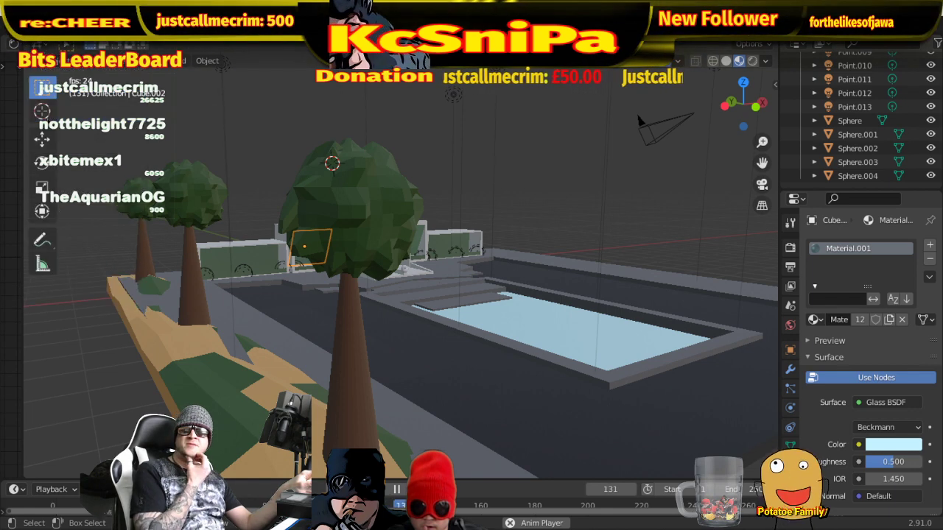
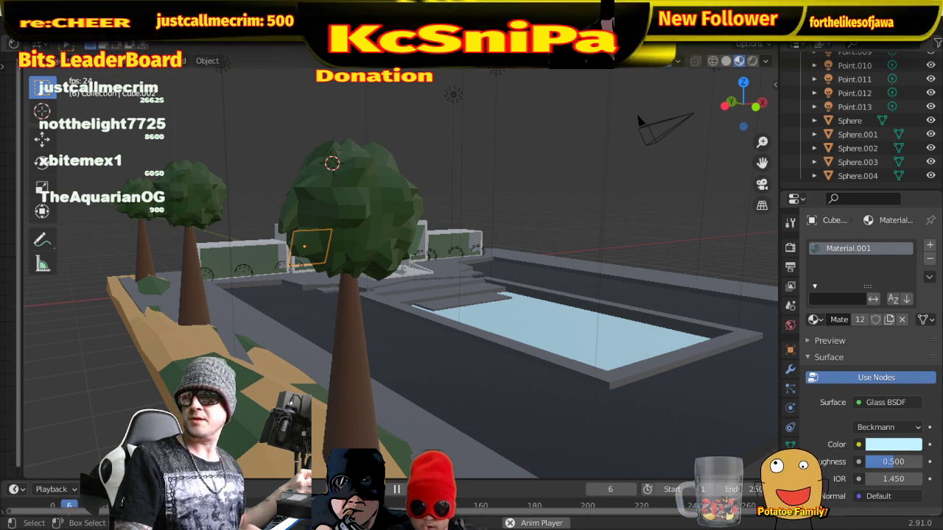
- Save the villa file, stop playback, and view the whole scene in Rendered shading
key("ctrl+s")
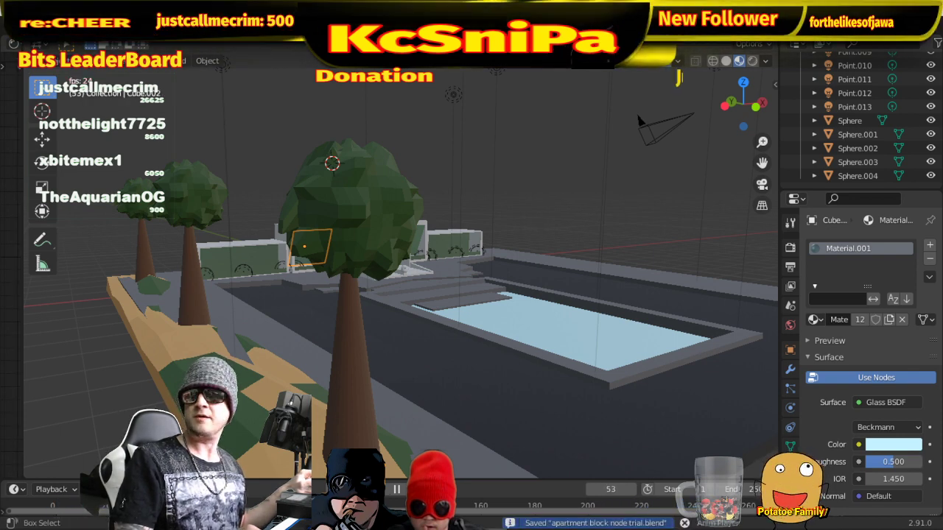
key("space")
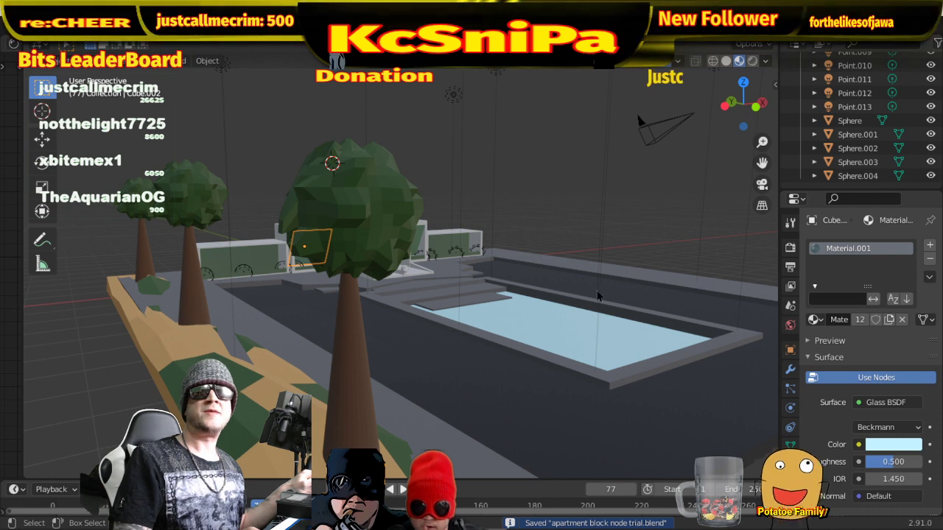
scroll(598, 296, "down", 5)
middle_click_drag(615, 292, 566, 277)
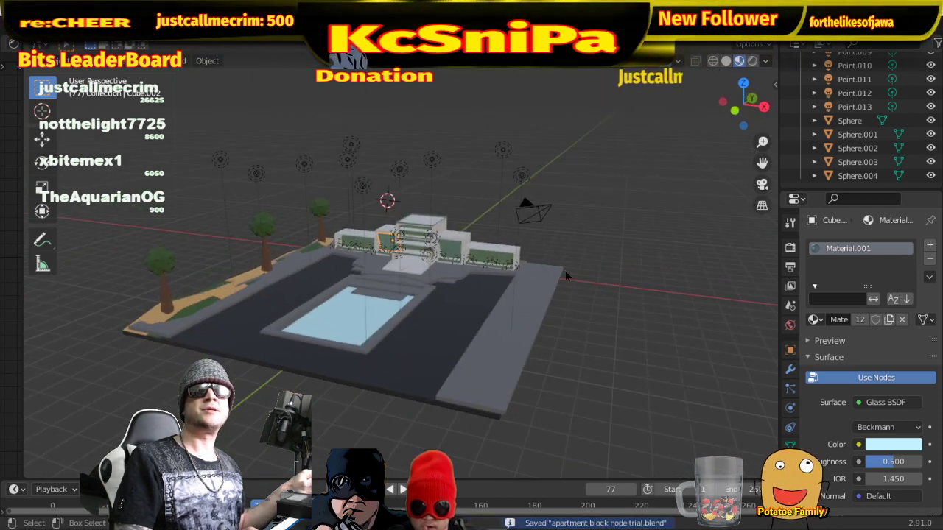
left_click(752, 62)
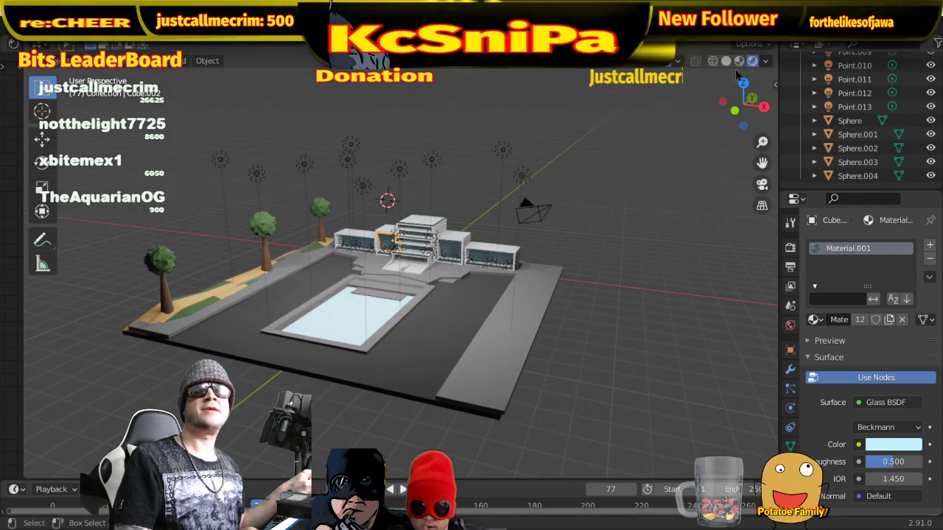
- Turn off viewport overlays and zoom in toward the house
left_click(676, 61)
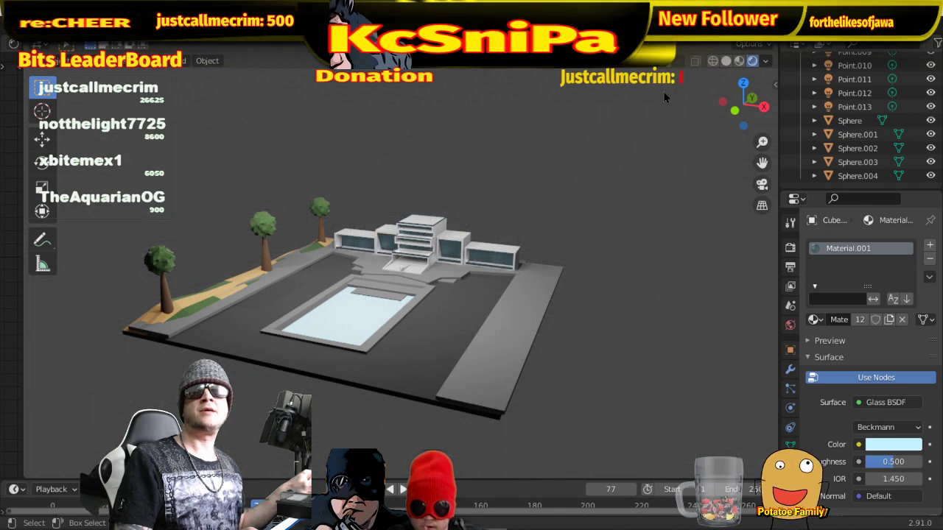
scroll(541, 317, "up", 2)
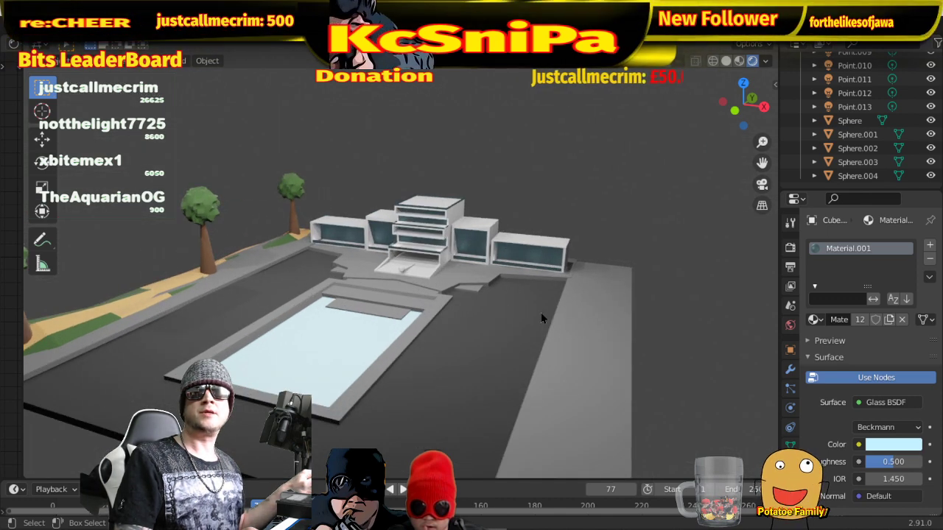
scroll(540, 311, "up", 6)
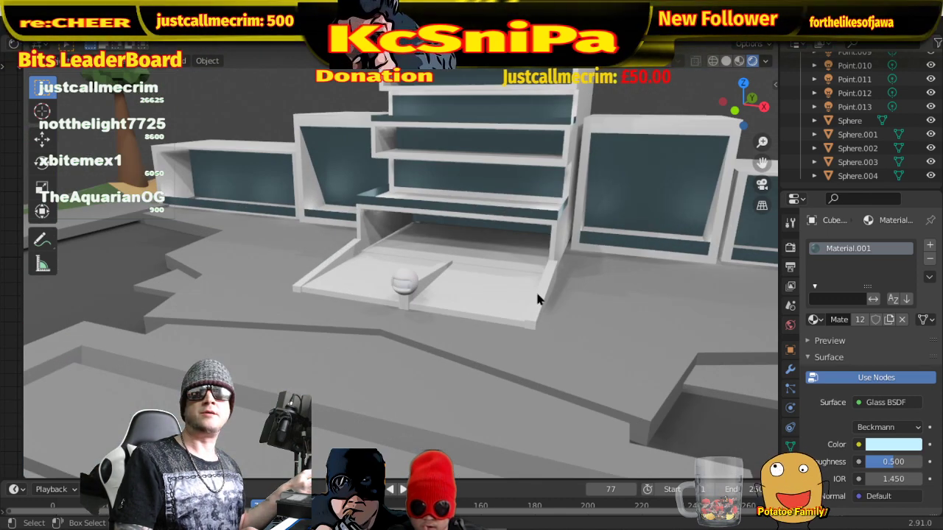
- Play the animation and orbit closely around the spherical robot as it moves
key("space")
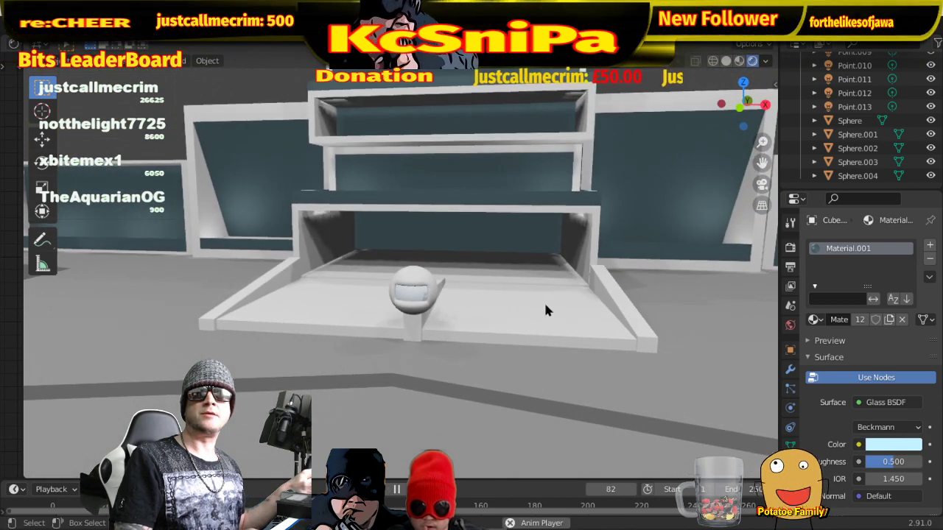
scroll(502, 321, "up", 4)
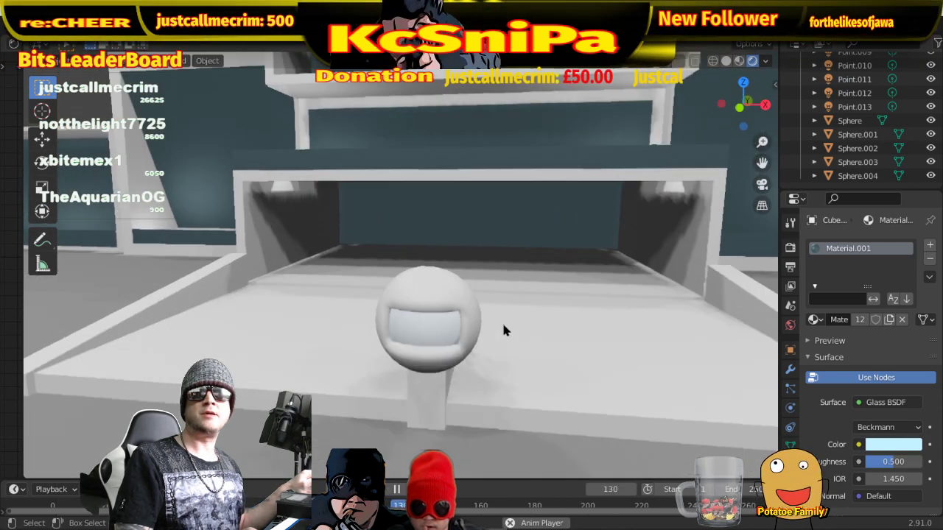
scroll(530, 343, "up", 2)
middle_click_drag(559, 365, 552, 360)
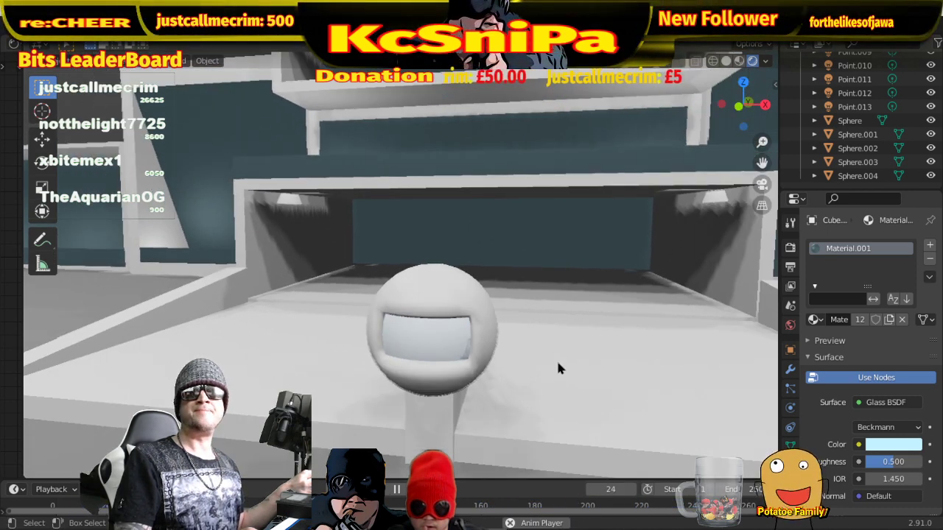
scroll(556, 358, "down", 5)
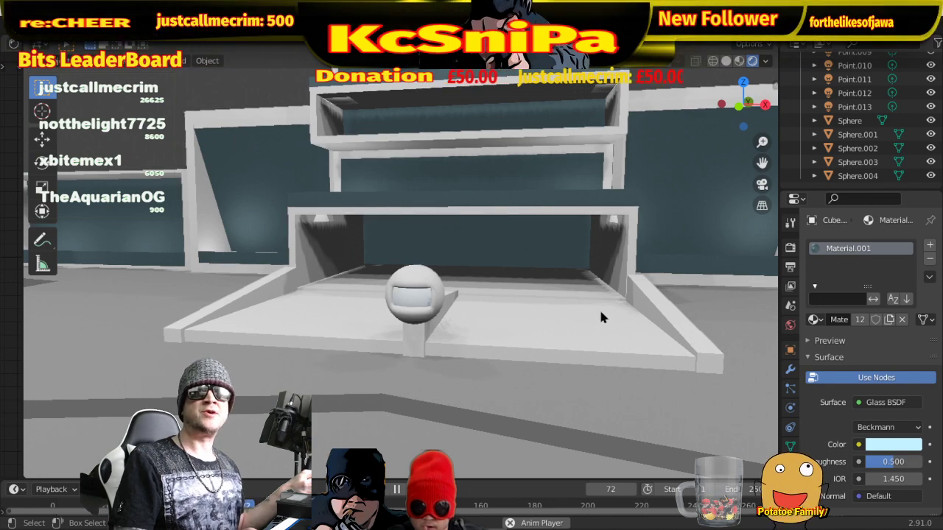
middle_click_drag(599, 307, 381, 263)
scroll(320, 274, "up", 3)
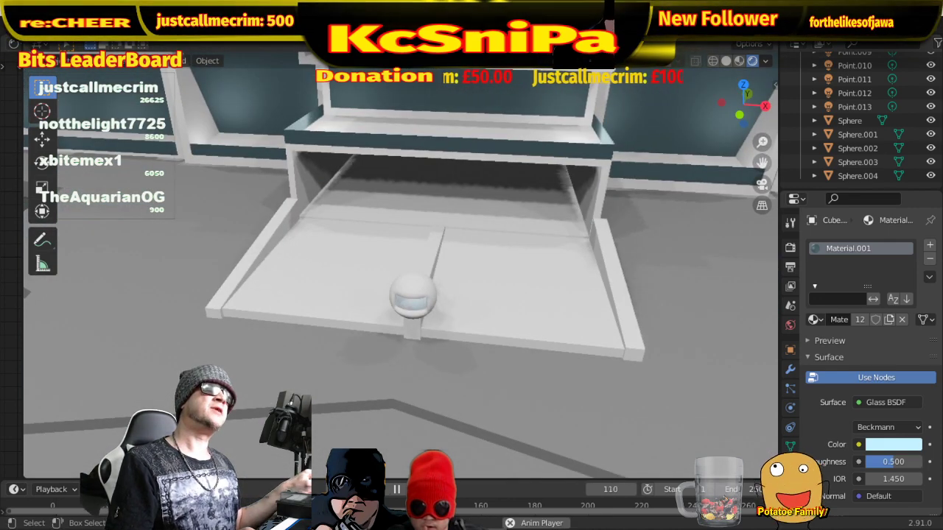